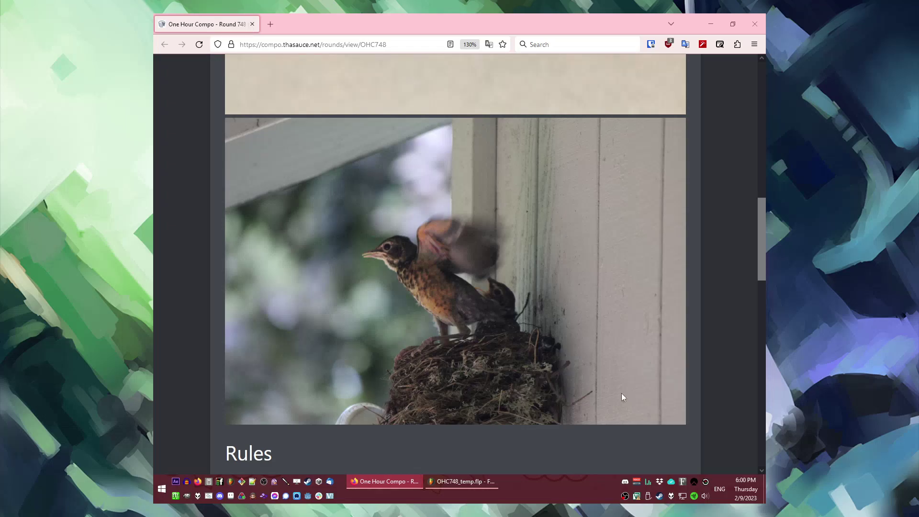
Review the round's two theme pictures and the rules on the compo page.
{"action": "scroll", "coordinate": [650, 403], "scroll_direction": "up", "scroll_amount": 5}
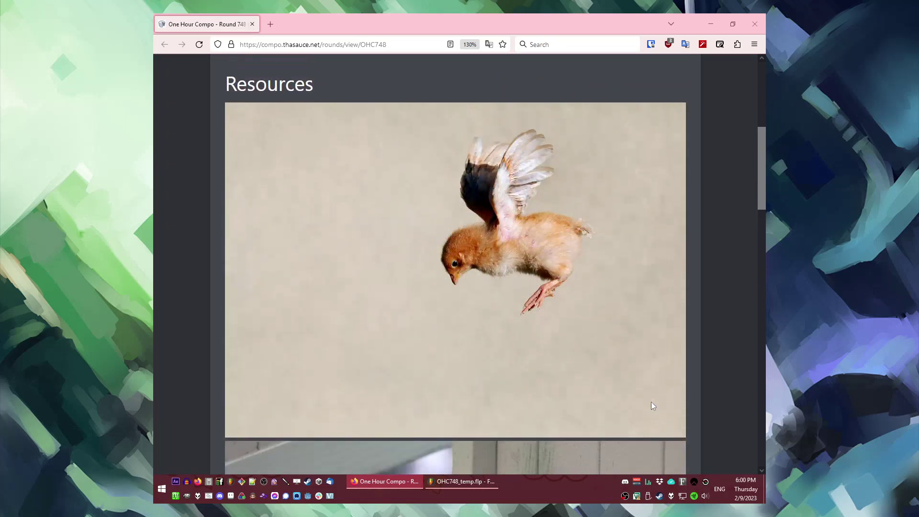
{"action": "scroll", "coordinate": [652, 402], "scroll_direction": "down", "scroll_amount": 6}
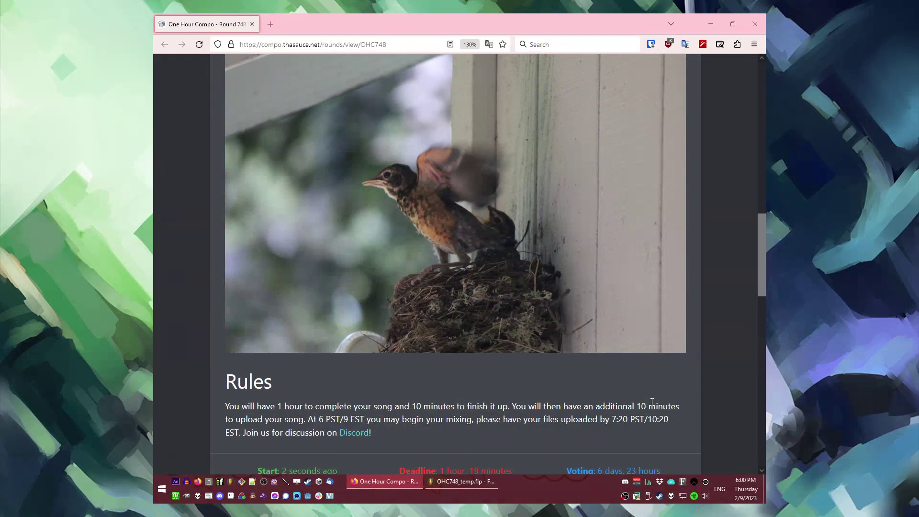
{"action": "scroll", "coordinate": [648, 399], "scroll_direction": "up", "scroll_amount": 5}
{"action": "scroll", "coordinate": [649, 396], "scroll_direction": "down", "scroll_amount": 3}
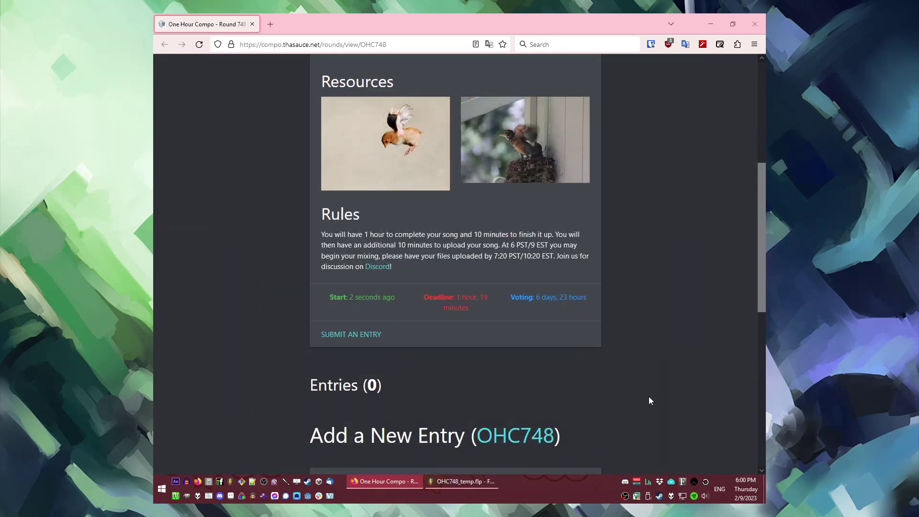
{"action": "scroll", "coordinate": [533, 366], "scroll_direction": "up", "scroll_amount": 4}
{"action": "scroll", "coordinate": [533, 366], "scroll_direction": "down", "scroll_amount": 2}
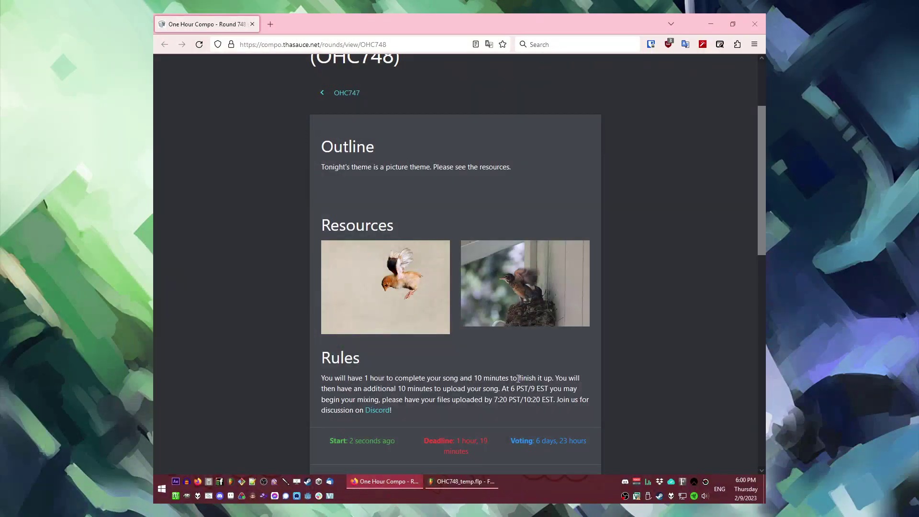
Switch to FL Studio and set the project tempo to 100 BPM.
{"action": "left_click", "coordinate": [463, 484]}
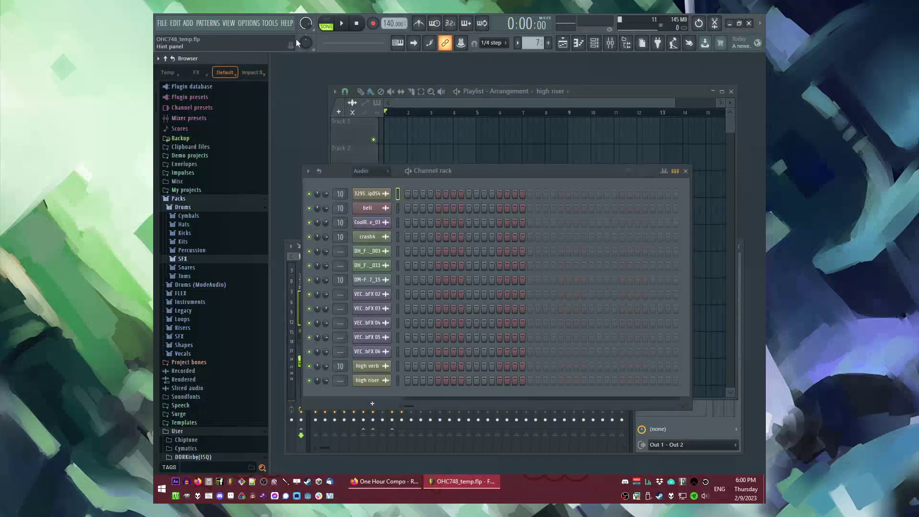
{"action": "right_click", "coordinate": [392, 24]}
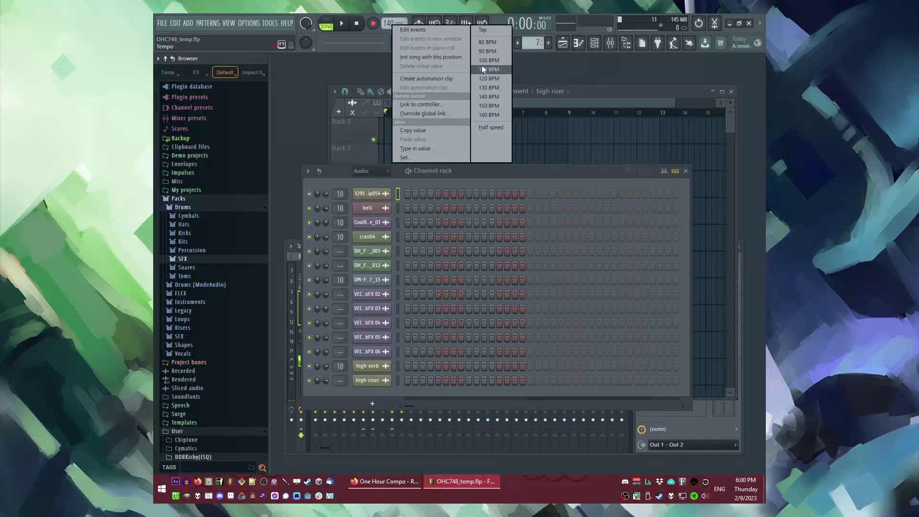
{"action": "left_click", "coordinate": [481, 62]}
Check the theme pictures on the compo page in Firefox again and return to FL Studio.
{"action": "left_click", "coordinate": [360, 483]}
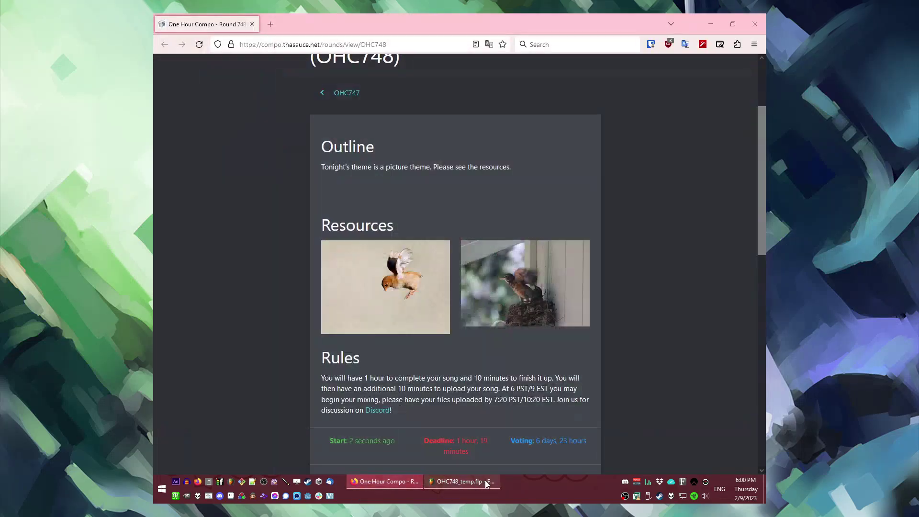
{"action": "mouse_move", "coordinate": [484, 481]}
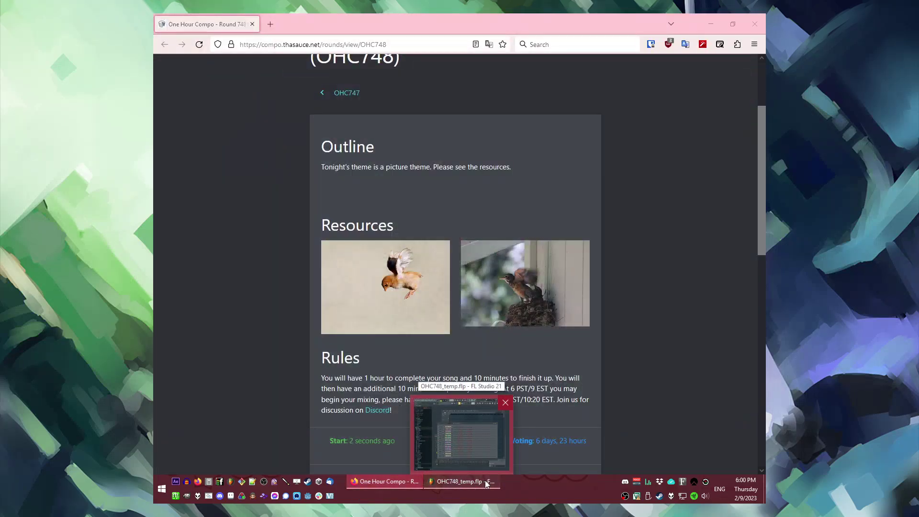
{"action": "left_click", "coordinate": [485, 481]}
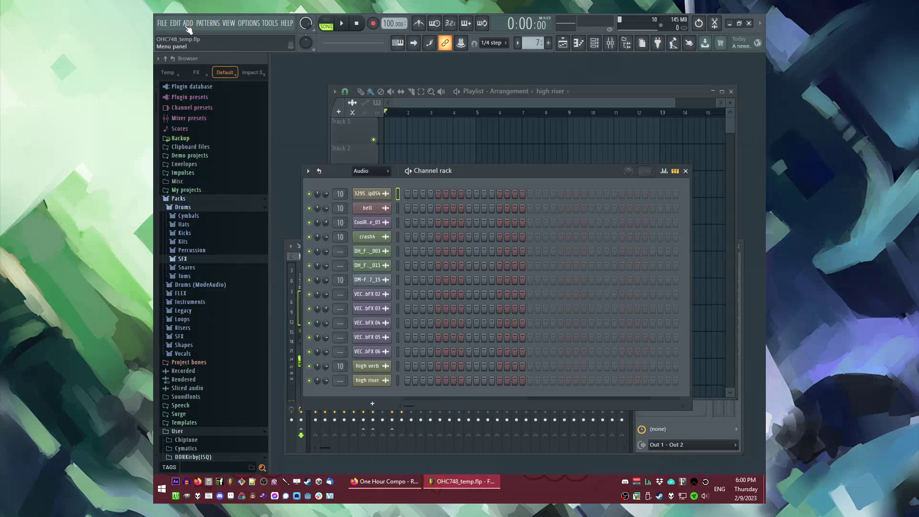
Look through the addable instrument plugins and the 3xOsc channel presets for a starting sound.
{"action": "left_click", "coordinate": [187, 24]}
{"action": "left_click", "coordinate": [190, 24]}
{"action": "key", "text": "F6"}
{"action": "scroll", "coordinate": [206, 258], "scroll_direction": "down", "scroll_amount": 10}
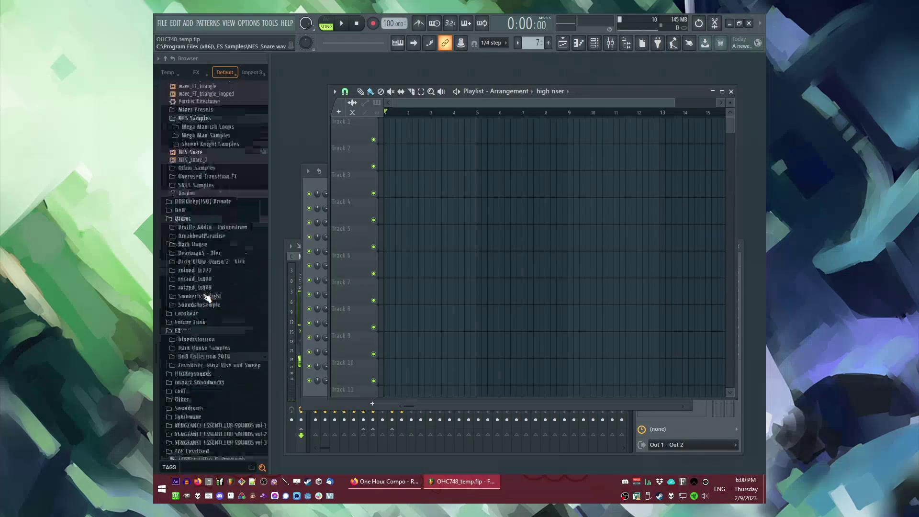
{"action": "left_click_drag", "start_coordinate": [209, 303], "coordinate": [220, 308]}
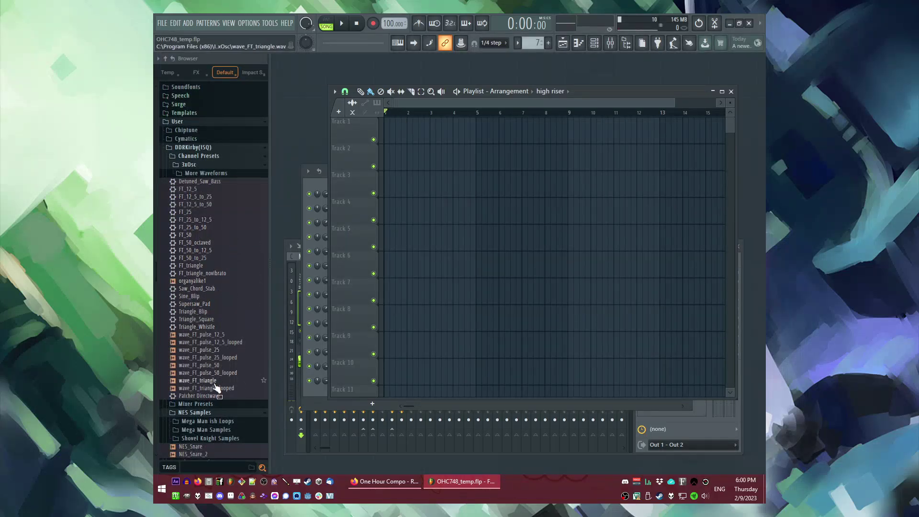
{"action": "left_click", "coordinate": [186, 25]}
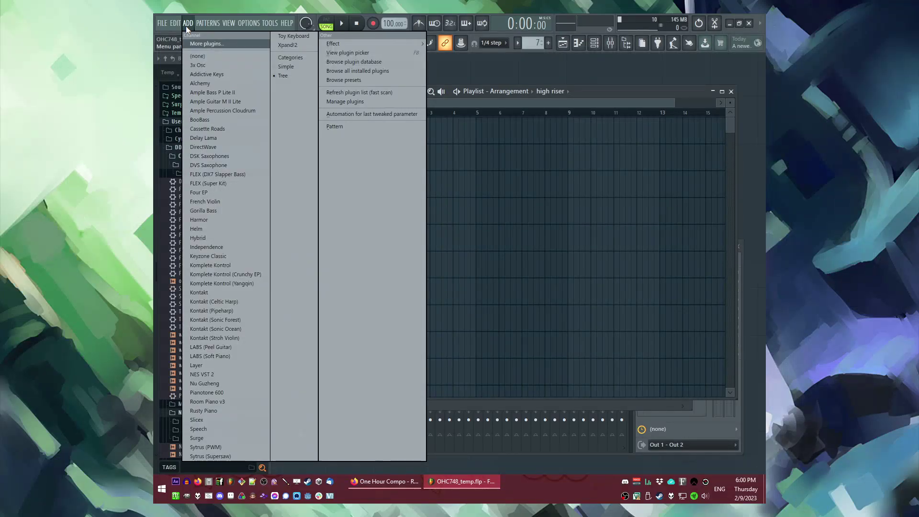
{"action": "left_click", "coordinate": [185, 25]}
{"action": "left_click", "coordinate": [183, 26]}
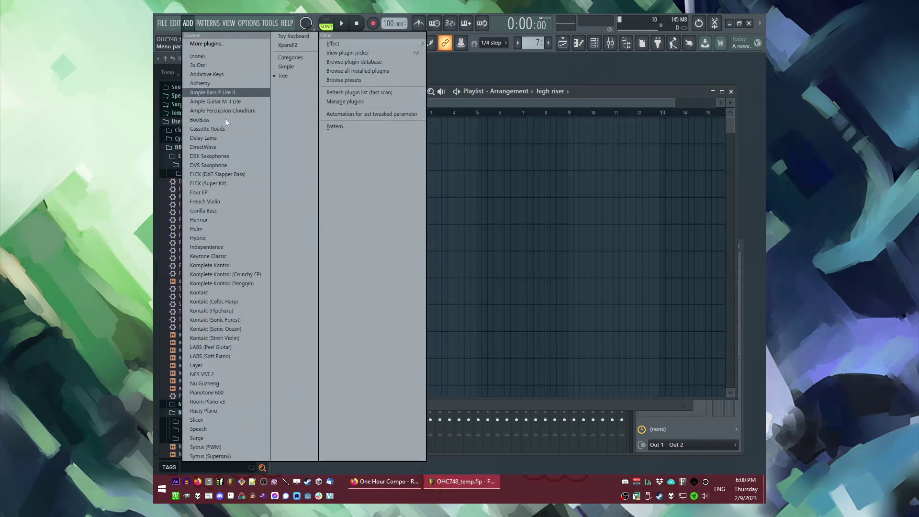
{"action": "left_click", "coordinate": [188, 26]}
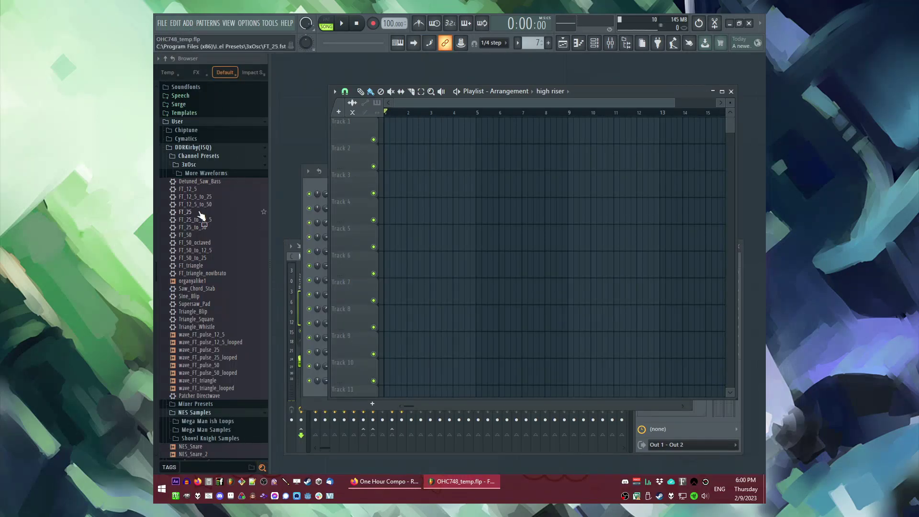
Add the FT_25 3xOsc preset as a new channel and open its piano roll.
{"action": "left_click_drag", "start_coordinate": [200, 215], "coordinate": [433, 352]}
{"action": "left_click_drag", "start_coordinate": [377, 403], "coordinate": [376, 401]}
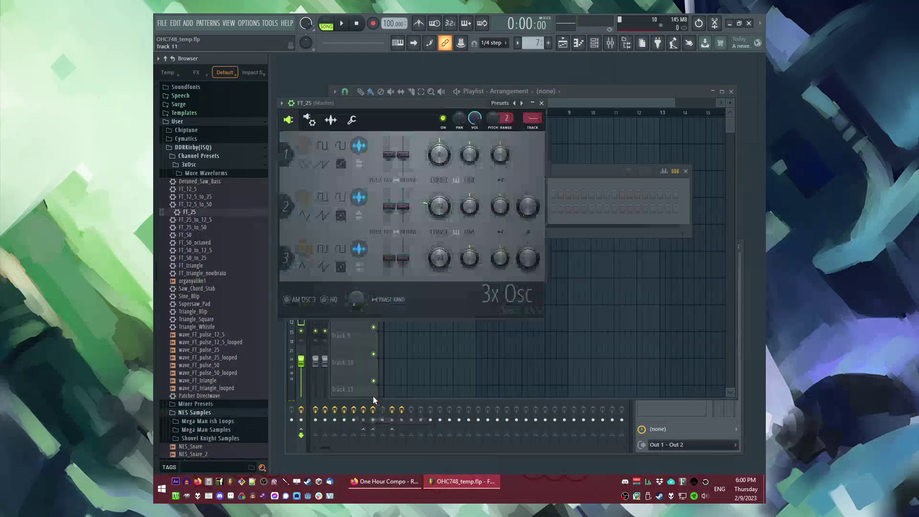
{"action": "left_click_drag", "start_coordinate": [388, 100], "coordinate": [446, 220]}
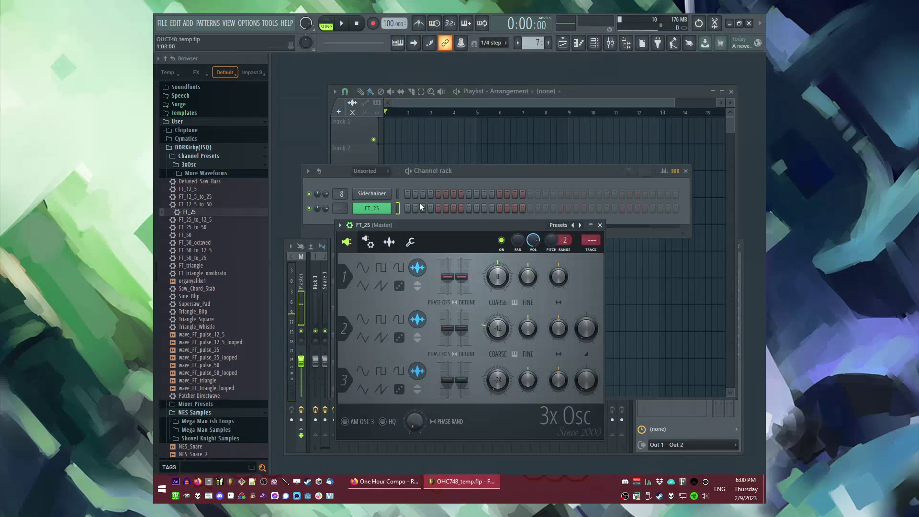
{"action": "right_click", "coordinate": [388, 206]}
{"action": "left_click", "coordinate": [405, 208]}
Draw a three-note chord of C4, E4 and G4 at the start of bar 1.
{"action": "left_click", "coordinate": [355, 326]}
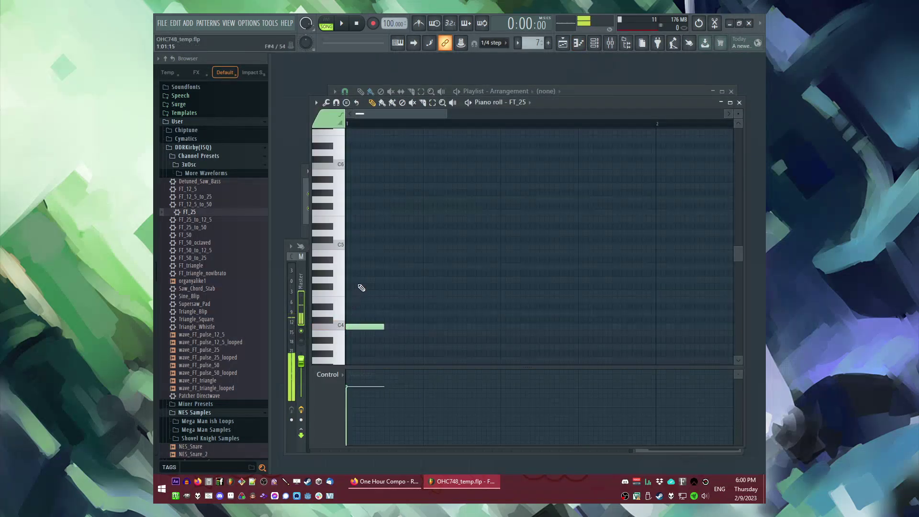
{"action": "left_click", "coordinate": [359, 279]}
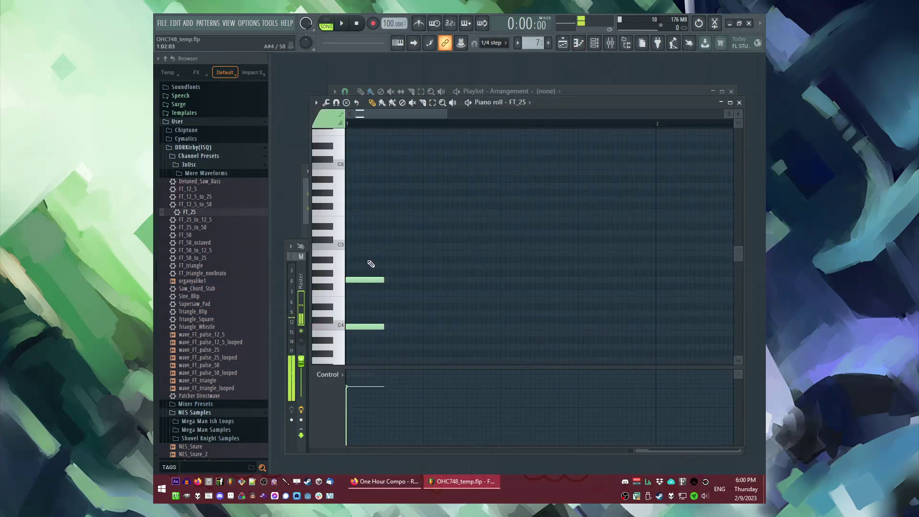
{"action": "left_click", "coordinate": [354, 301]}
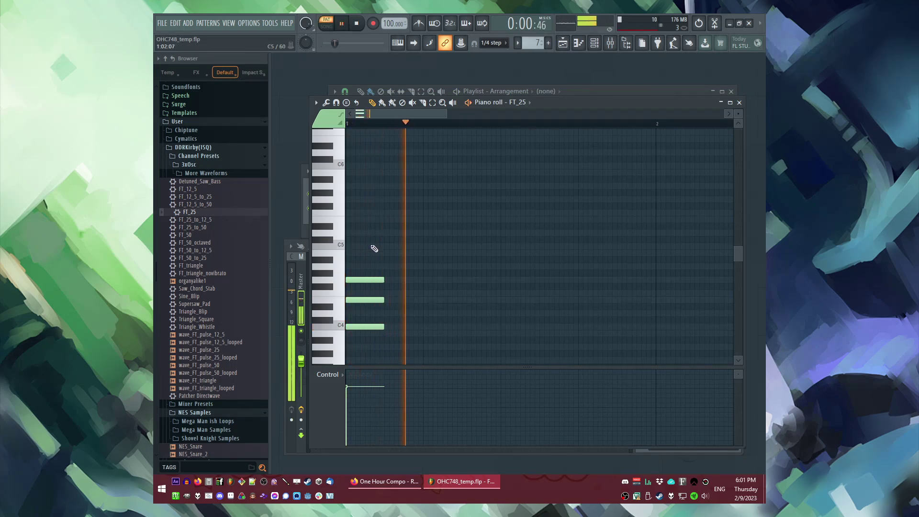
Lengthen all three chord notes to two bars and play the pattern.
{"action": "scroll", "coordinate": [376, 304], "scroll_direction": "down", "scroll_amount": 3}
{"action": "key", "text": "ctrl+a"}
{"action": "left_click_drag", "start_coordinate": [366, 300], "coordinate": [643, 303]}
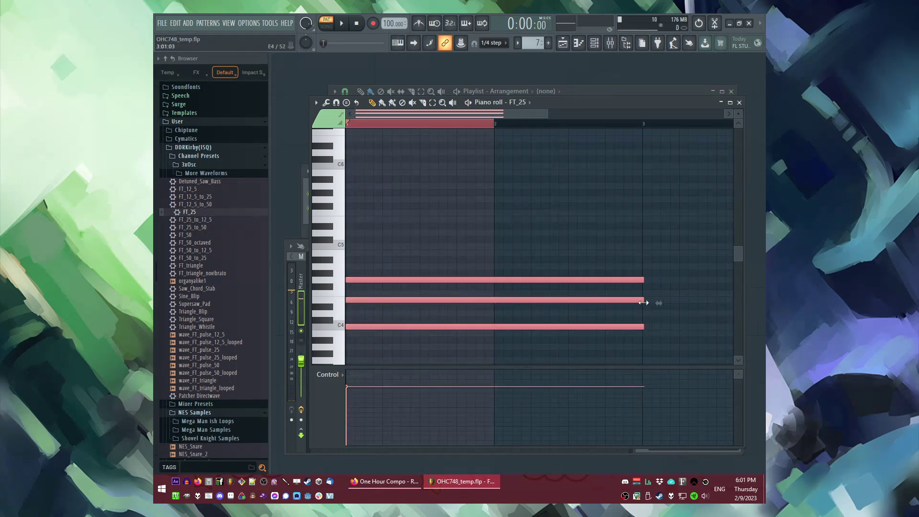
{"action": "key", "text": "space"}
{"action": "left_click", "coordinate": [469, 125], "text": "ctrl"}
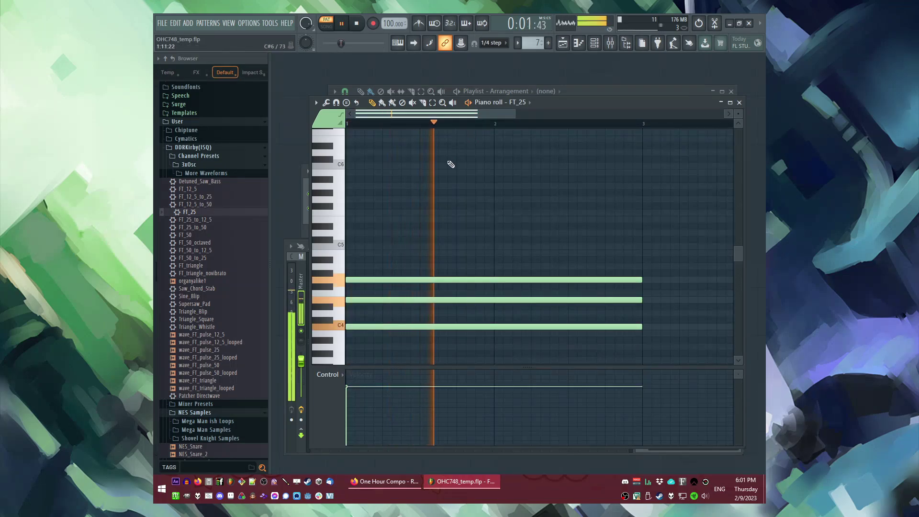
{"action": "scroll", "coordinate": [451, 162], "scroll_direction": "down", "scroll_amount": 3}
{"action": "key", "text": "space"}
Set the tempo to 130 BPM and play the pattern with the metronome on.
{"action": "right_click", "coordinate": [394, 24]}
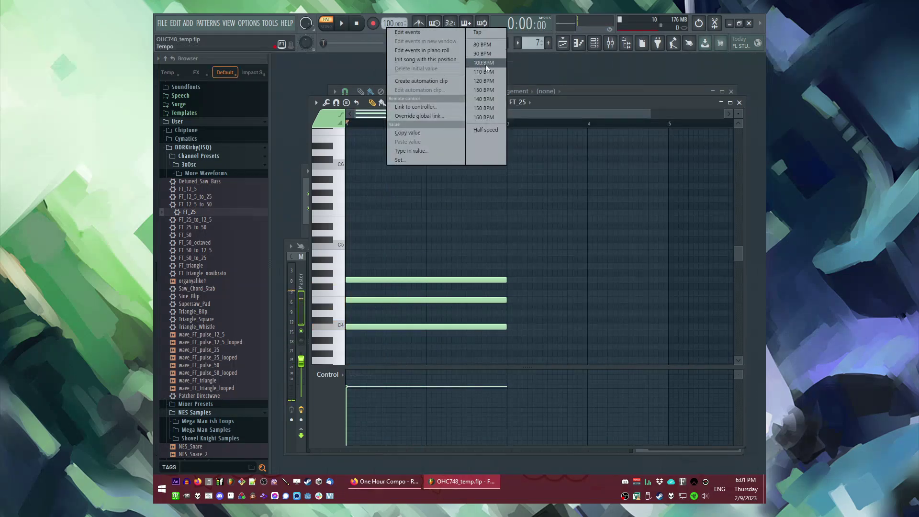
{"action": "left_click", "coordinate": [487, 90]}
{"action": "key", "text": "space"}
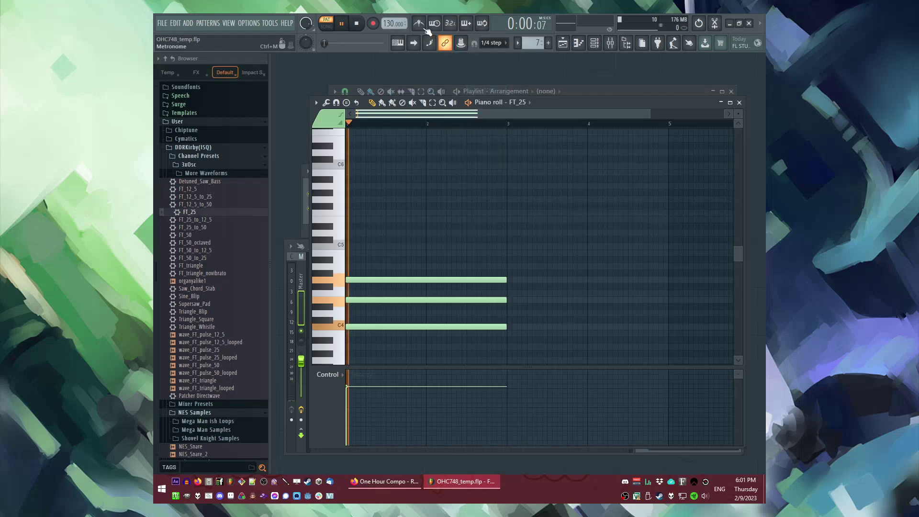
{"action": "left_click", "coordinate": [419, 24]}
Set the project tempo to 120 BPM and stop playback.
{"action": "right_click", "coordinate": [393, 24]}
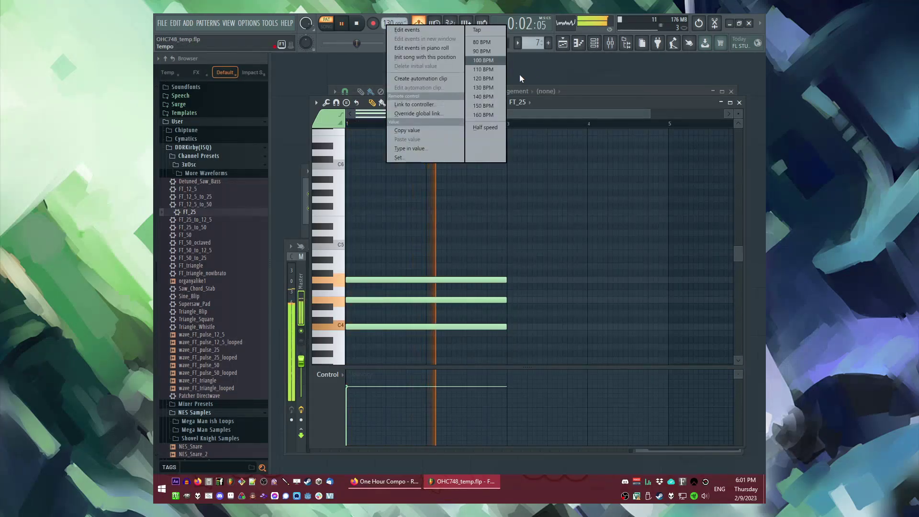
{"action": "left_click", "coordinate": [481, 76]}
{"action": "key", "text": "space"}
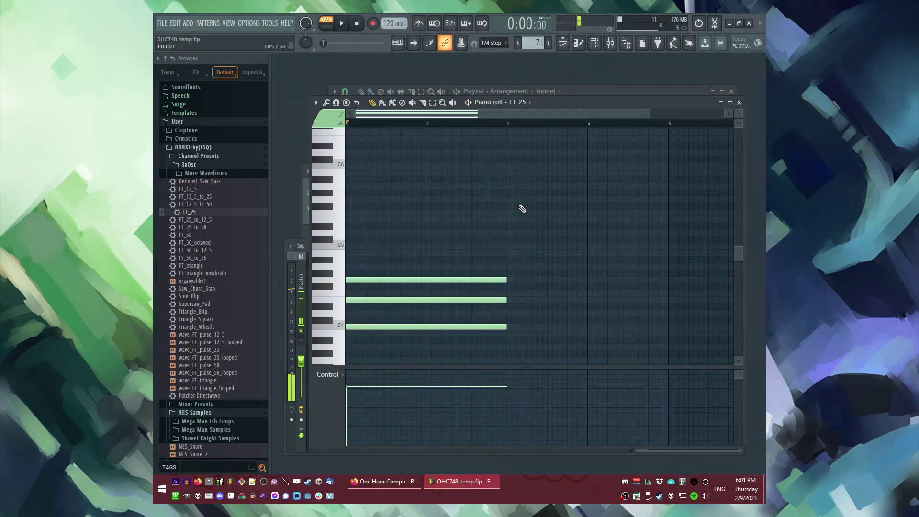
Replace the chord's E4 note with E5 and play the pattern.
{"action": "scroll", "coordinate": [357, 260], "scroll_direction": "up", "scroll_amount": 1}
{"action": "left_click_drag", "start_coordinate": [453, 114], "coordinate": [246, 132]}
{"action": "right_click", "coordinate": [361, 280]}
{"action": "key", "text": "ctrl+z"}
{"action": "right_click", "coordinate": [355, 300]}
{"action": "left_click", "coordinate": [353, 221]}
{"action": "key", "text": "space"}
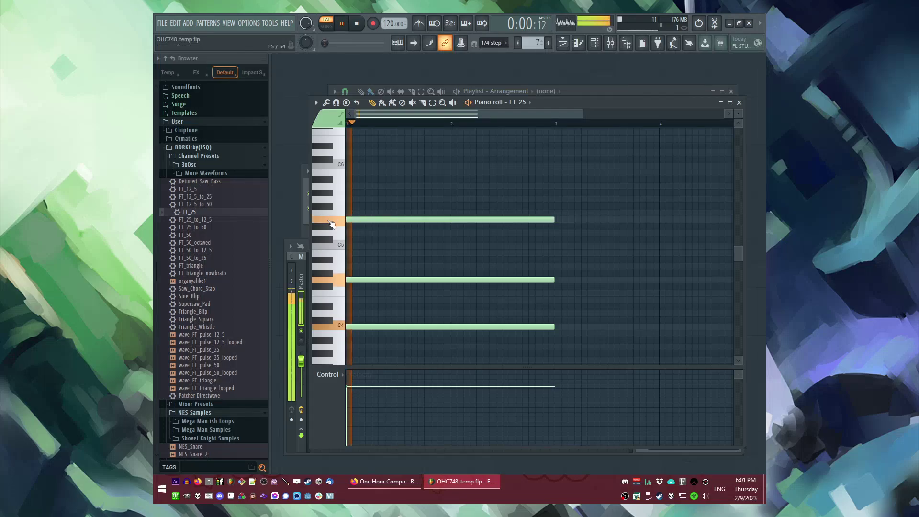
{"action": "key", "text": "space"}
Remove the E5 and G4 notes and redraw E4 and G4 as two-bar notes.
{"action": "right_click", "coordinate": [381, 220]}
{"action": "right_click", "coordinate": [376, 280]}
{"action": "left_click", "coordinate": [348, 301]}
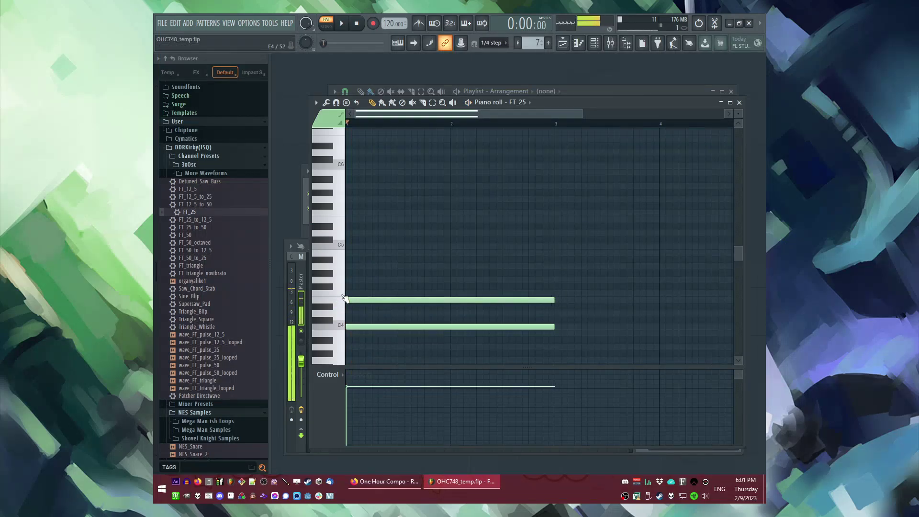
{"action": "left_click", "coordinate": [347, 280]}
Try B4 and D5 in turn as a fourth note above the chord, playing each version.
{"action": "left_click", "coordinate": [348, 254]}
{"action": "key", "text": "space"}
{"action": "key", "text": "space"}
{"action": "right_click", "coordinate": [351, 254]}
{"action": "left_click", "coordinate": [359, 234]}
{"action": "key", "text": "space"}
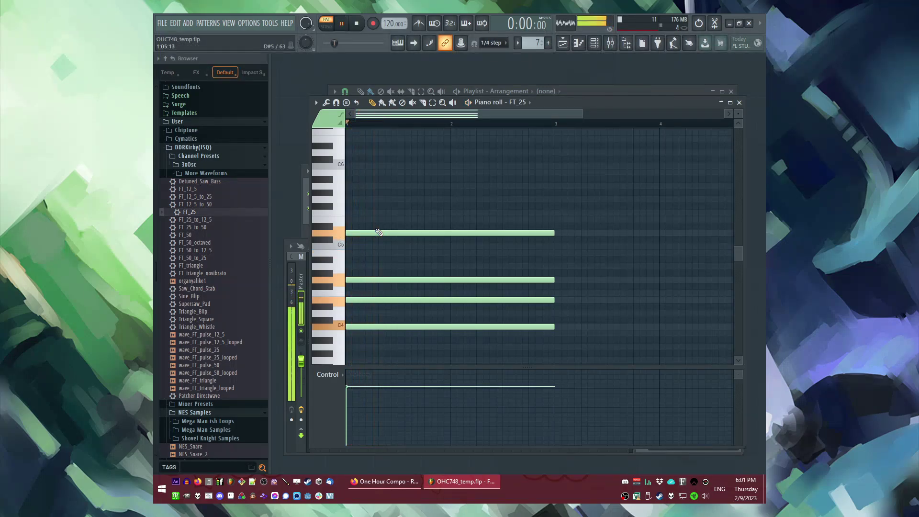
{"action": "key", "text": "space"}
Add a D4 note to the chord, remove the D5 note and play the pattern.
{"action": "left_click", "coordinate": [351, 314]}
{"action": "right_click", "coordinate": [378, 233]}
{"action": "key", "text": "space"}
Duplicate the whole four-note chord so the copy starts at bar 3.
{"action": "scroll", "coordinate": [374, 242], "scroll_direction": "down", "scroll_amount": 2}
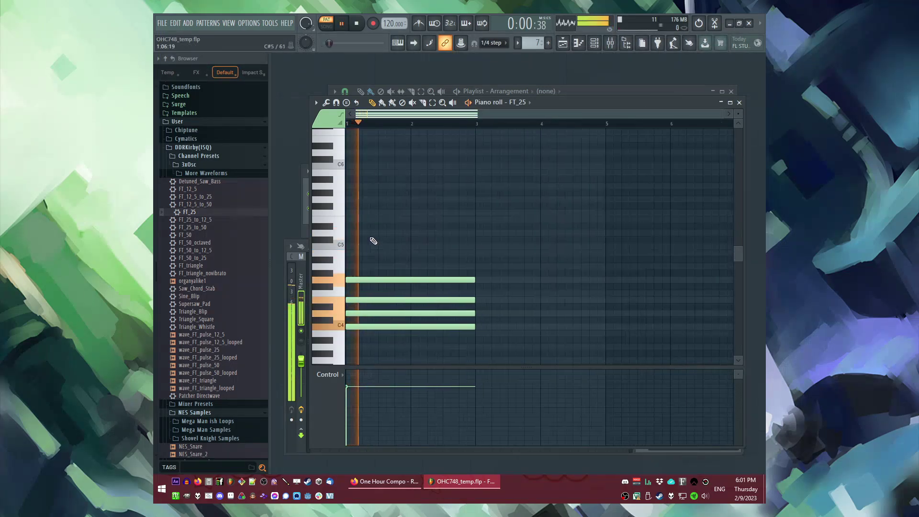
{"action": "key", "text": "ctrl+a"}
{"action": "scroll", "coordinate": [467, 298], "scroll_direction": "up", "scroll_amount": 3}
{"action": "key", "text": "ctrl+b"}
{"action": "scroll", "coordinate": [631, 302], "scroll_direction": "up", "scroll_amount": 2}
{"action": "scroll", "coordinate": [451, 300], "scroll_direction": "down", "scroll_amount": 2}
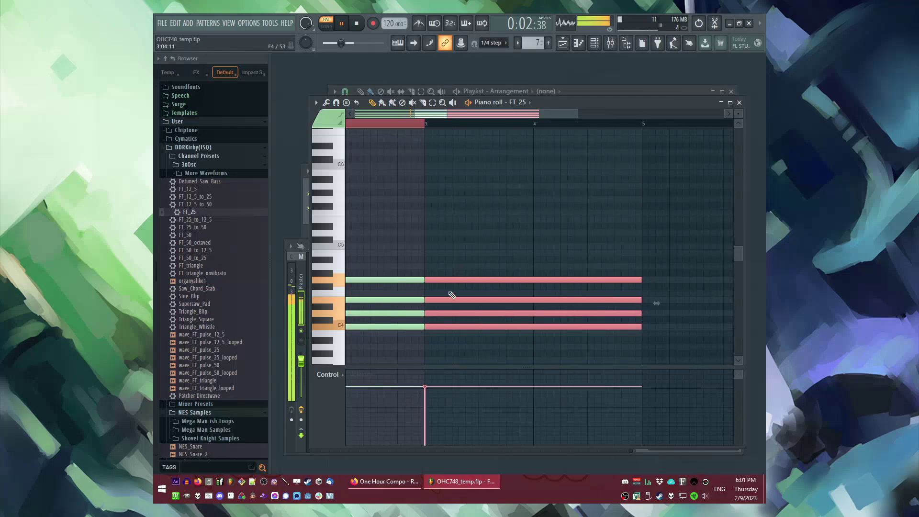
Raise the second chord's E4 note to F4, keeping its start at bar 3, and play the change.
{"action": "left_click", "coordinate": [437, 300]}
{"action": "left_click_drag", "start_coordinate": [437, 300], "coordinate": [437, 289]}
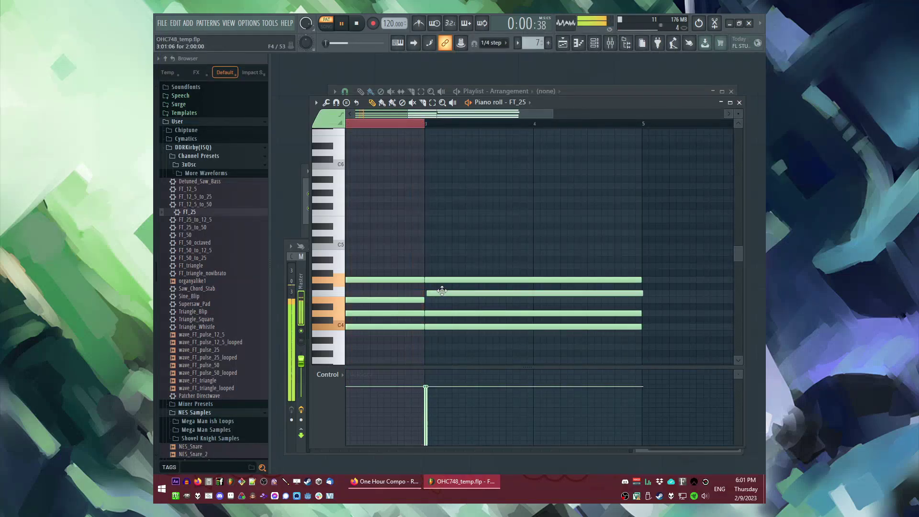
{"action": "left_click", "coordinate": [420, 120]}
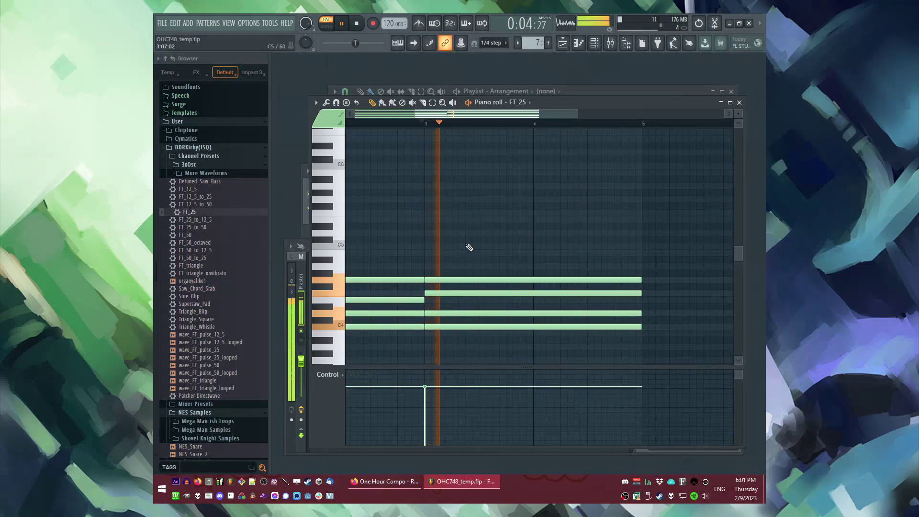
Stop playback and delete the D4 note from the second chord.
{"action": "key", "text": "space"}
{"action": "right_click", "coordinate": [466, 314]}
{"action": "scroll", "coordinate": [455, 319], "scroll_direction": "down", "scroll_amount": 1}
{"action": "scroll", "coordinate": [456, 318], "scroll_direction": "up", "scroll_amount": 1}
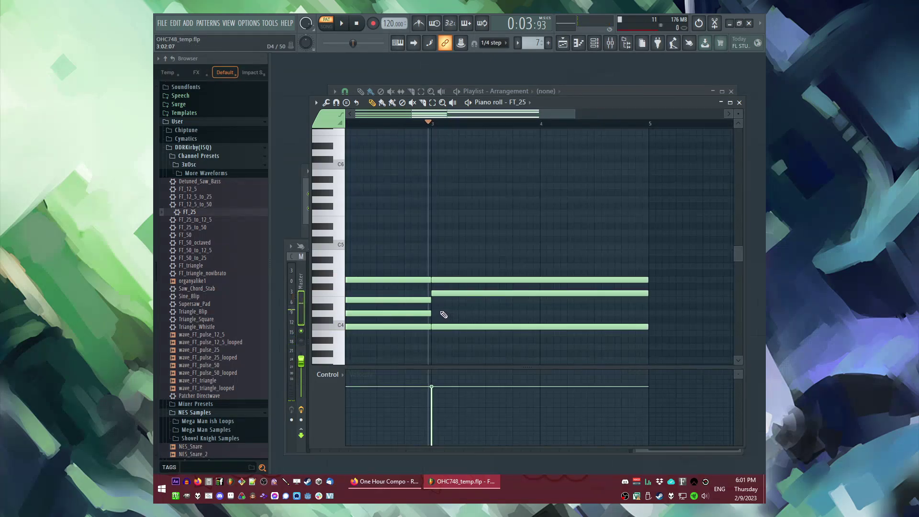
Try an added E4 note in the second chord during playback and remove it again.
{"action": "left_click", "coordinate": [436, 301]}
{"action": "key", "text": "space"}
{"action": "right_click", "coordinate": [435, 301]}
{"action": "scroll", "coordinate": [436, 301], "scroll_direction": "down", "scroll_amount": 2}
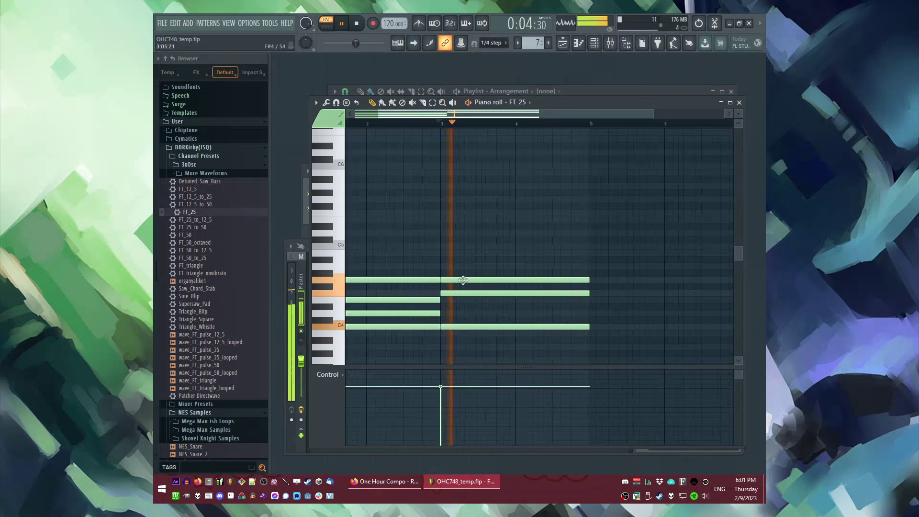
{"action": "scroll", "coordinate": [439, 329], "scroll_direction": "up", "scroll_amount": 2}
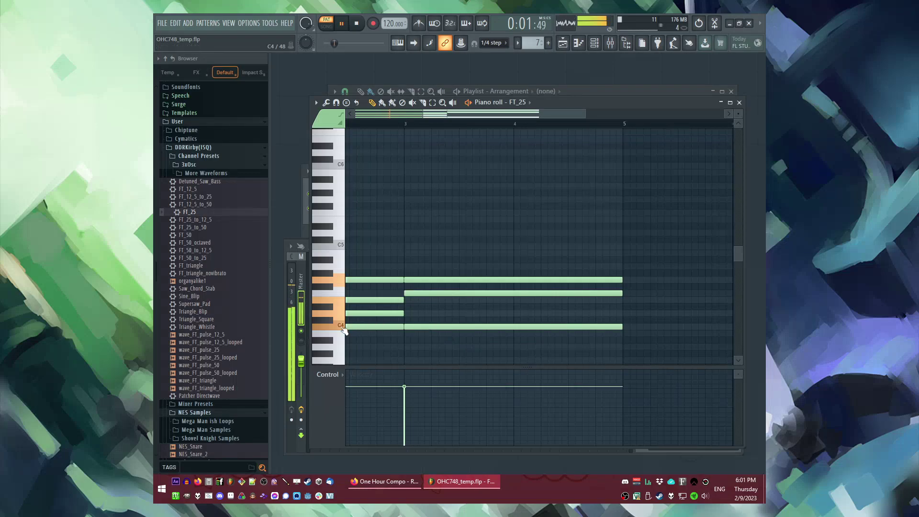
Replace the second chord's C4 note with an A#3 note starting at bar 3 and play the change.
{"action": "scroll", "coordinate": [364, 292], "scroll_direction": "down", "scroll_amount": 3}
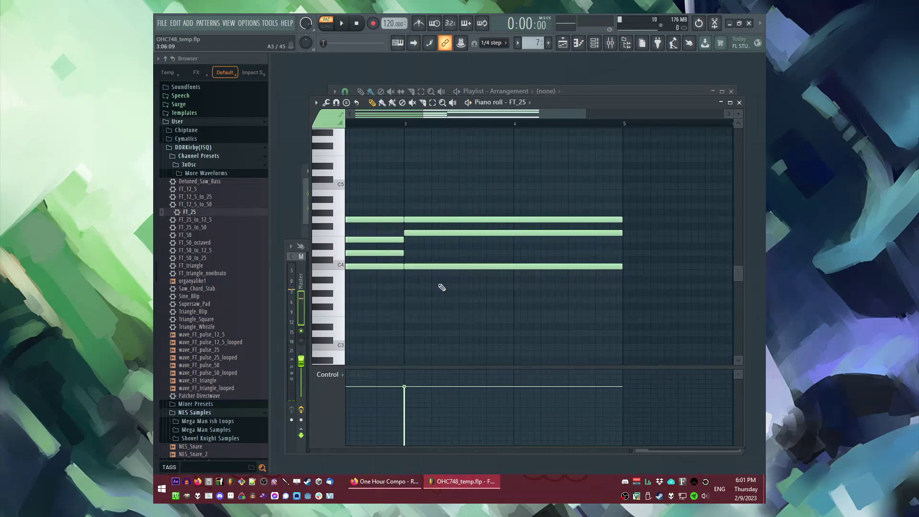
{"action": "right_click", "coordinate": [439, 267]}
{"action": "left_click", "coordinate": [405, 280]}
{"action": "key", "text": "space"}
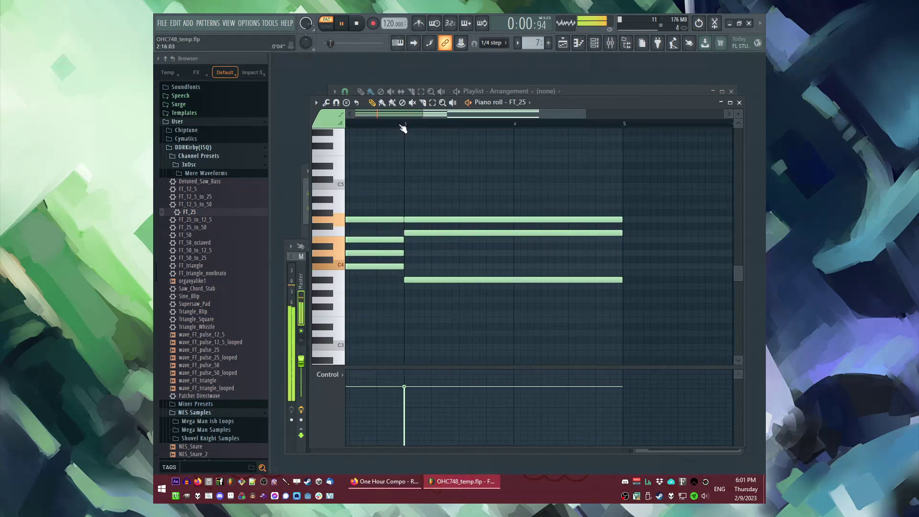
Add a two-bar C4 note back into the second chord at bar 3 and listen to the progression.
{"action": "left_click", "coordinate": [414, 253]}
{"action": "key", "text": "space"}
{"action": "left_click_drag", "start_coordinate": [414, 254], "coordinate": [407, 266]}
{"action": "key", "text": "space"}
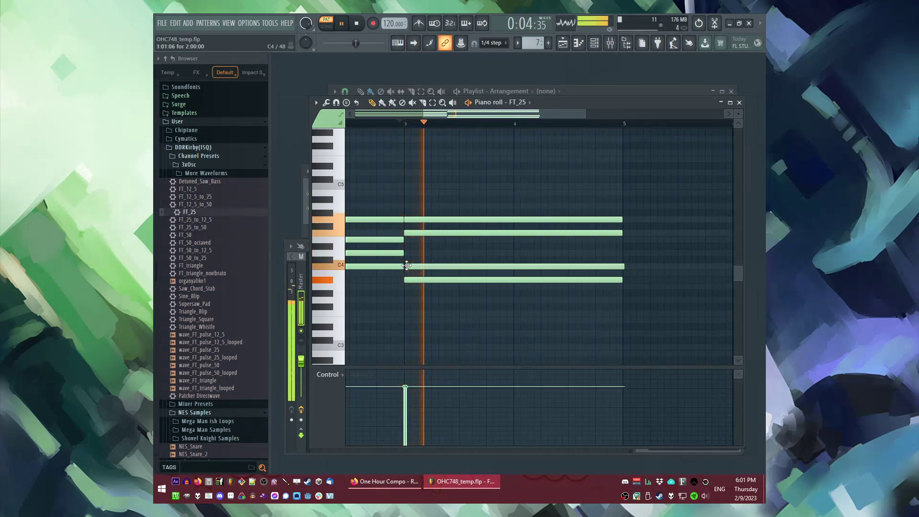
{"action": "scroll", "coordinate": [443, 176], "scroll_direction": "down", "scroll_amount": 3}
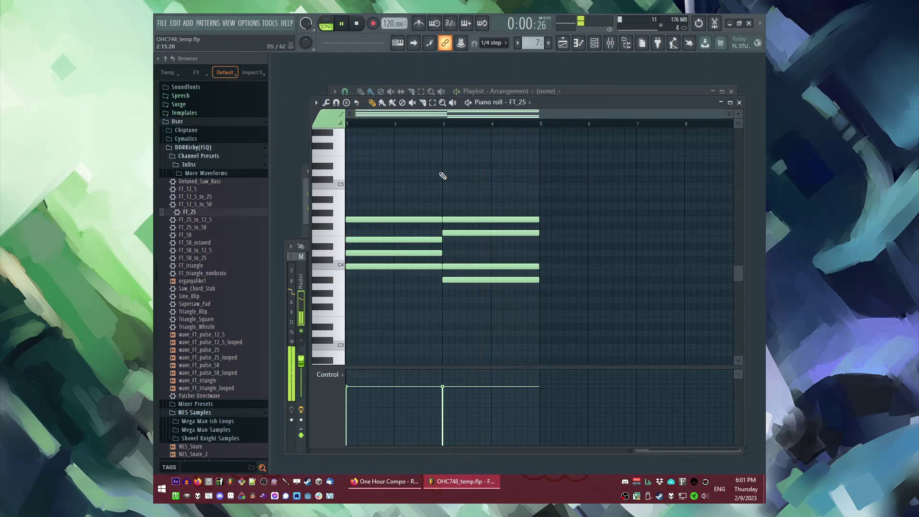
{"action": "key", "text": "space"}
Open the FT_25 channel, route it to mixer track 11 and start playback.
{"action": "key", "text": "F6"}
{"action": "left_click", "coordinate": [372, 207]}
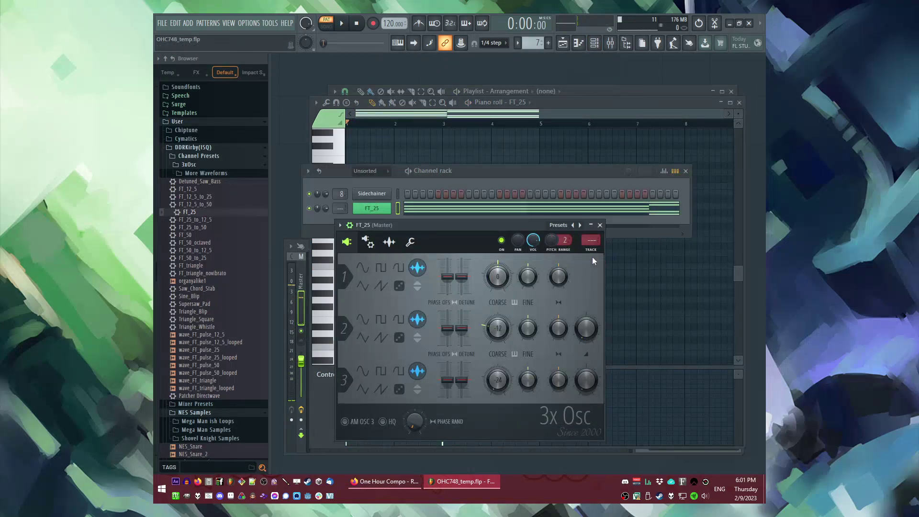
{"action": "key", "text": "ctrl+l"}
{"action": "key", "text": "space"}
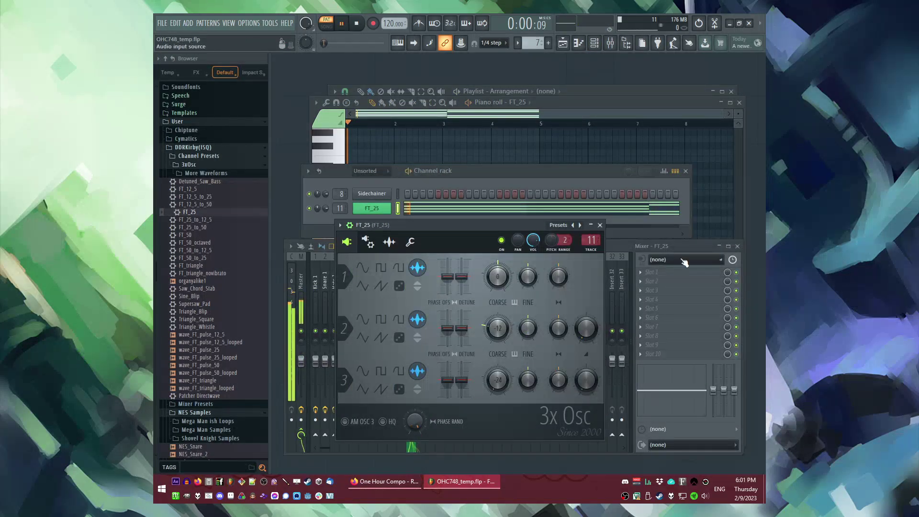
Load the ValhallaSupermassive effect on the FT_25 mixer track and close its window.
{"action": "left_click", "coordinate": [649, 301]}
{"action": "left_click", "coordinate": [619, 406]}
{"action": "key", "text": "space"}
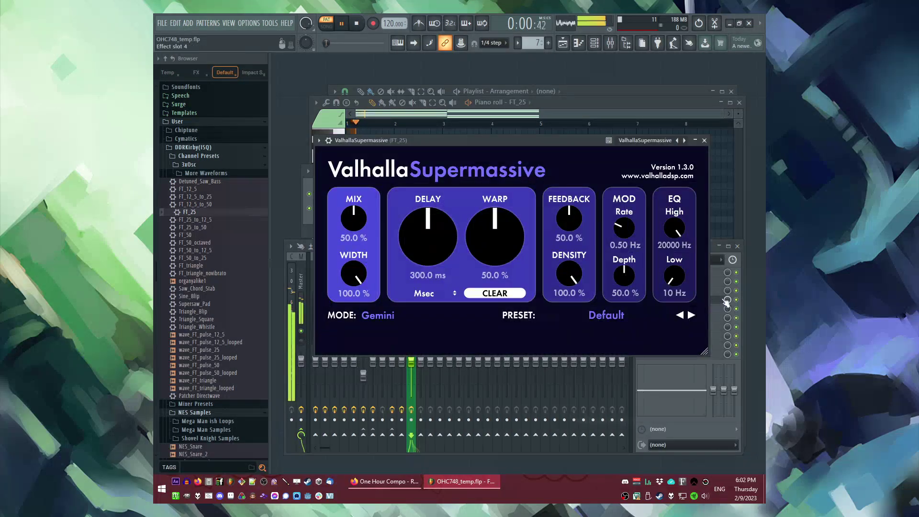
{"action": "left_click", "coordinate": [704, 140]}
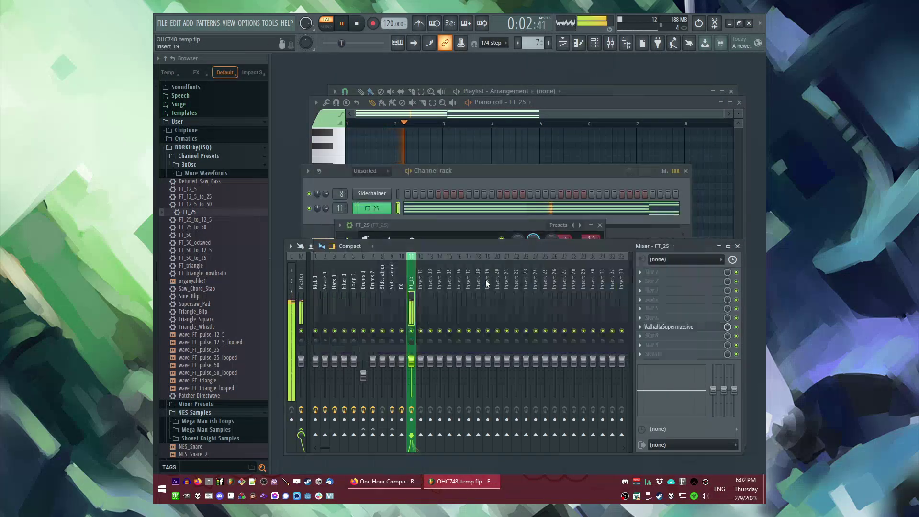
Examine the FT_25 synth's volume and pitch envelope, LFO and filter settings during playback.
{"action": "left_click", "coordinate": [372, 208]}
{"action": "left_click", "coordinate": [391, 243]}
{"action": "left_click", "coordinate": [410, 245]}
{"action": "left_click", "coordinate": [366, 246]}
{"action": "left_click", "coordinate": [346, 247]}
{"action": "left_click", "coordinate": [368, 242]}
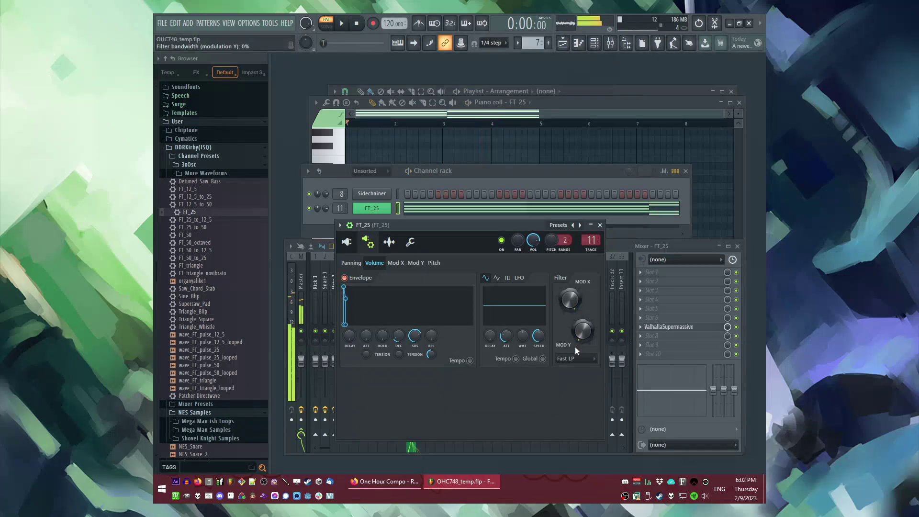
{"action": "left_click", "coordinate": [434, 264]}
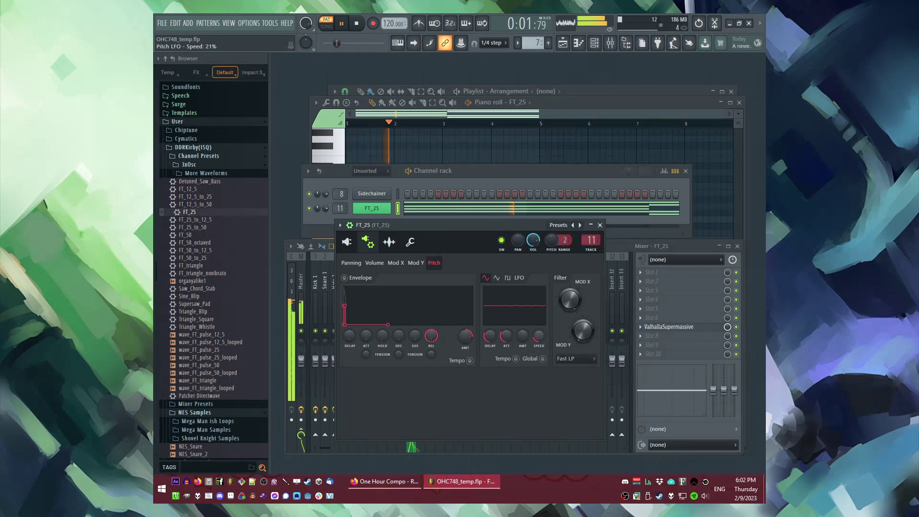
{"action": "left_click", "coordinate": [600, 226]}
{"action": "key", "text": "space"}
Place Pattern 7 at bar 1 on playlist track 2 and select bars 1 to 4 as the playback loop.
{"action": "key", "text": "F7"}
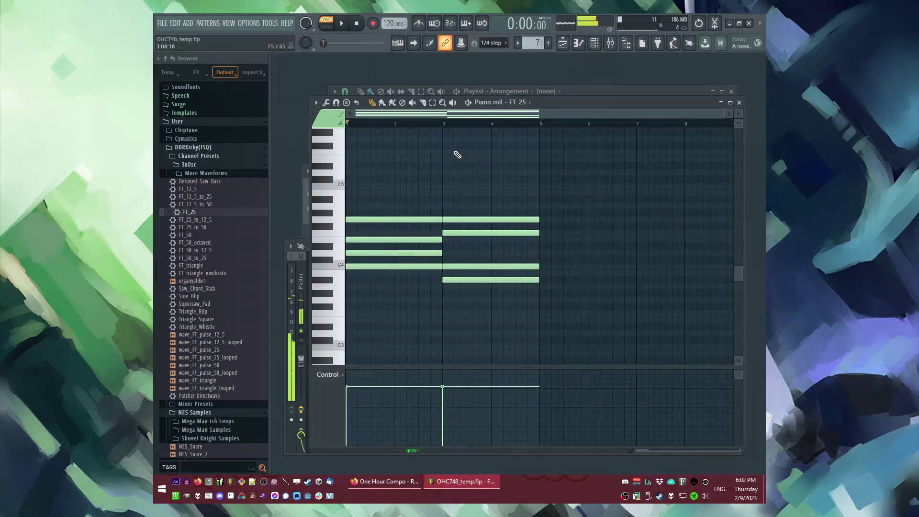
{"action": "key", "text": "F9"}
{"action": "key", "text": "F5"}
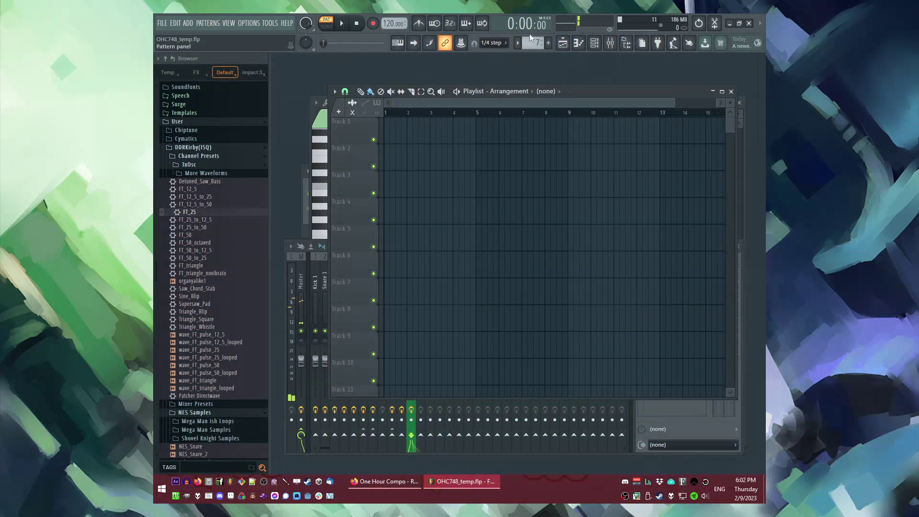
{"action": "left_click", "coordinate": [529, 43]}
{"action": "left_click_drag", "start_coordinate": [488, 169], "coordinate": [335, 170]}
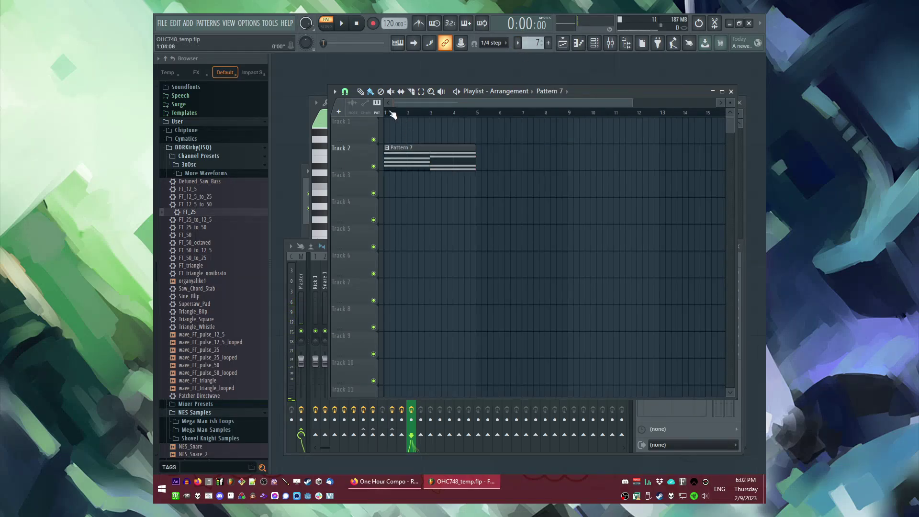
{"action": "left_click_drag", "start_coordinate": [393, 115], "coordinate": [488, 119]}
Create an automation clip for the FT_25 channel's volume and play the song.
{"action": "double_click", "coordinate": [414, 156]}
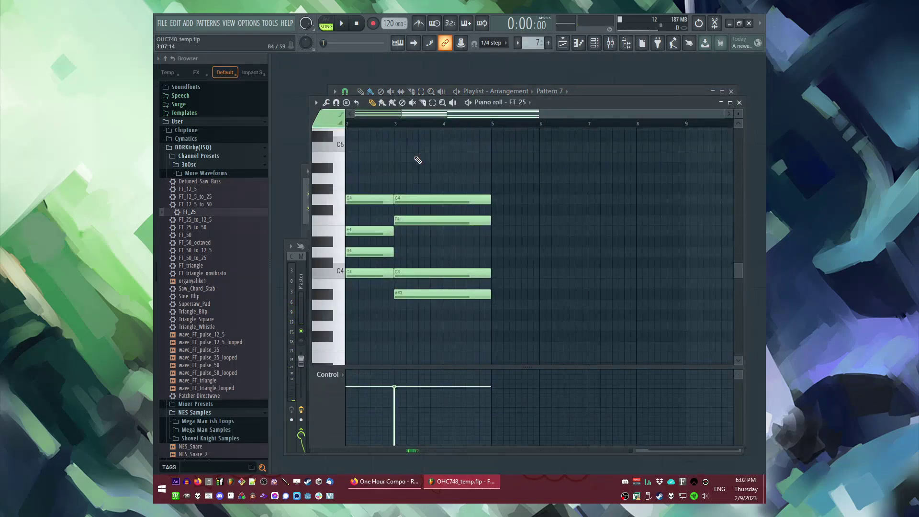
{"action": "key", "text": "F9"}
{"action": "key", "text": "F6"}
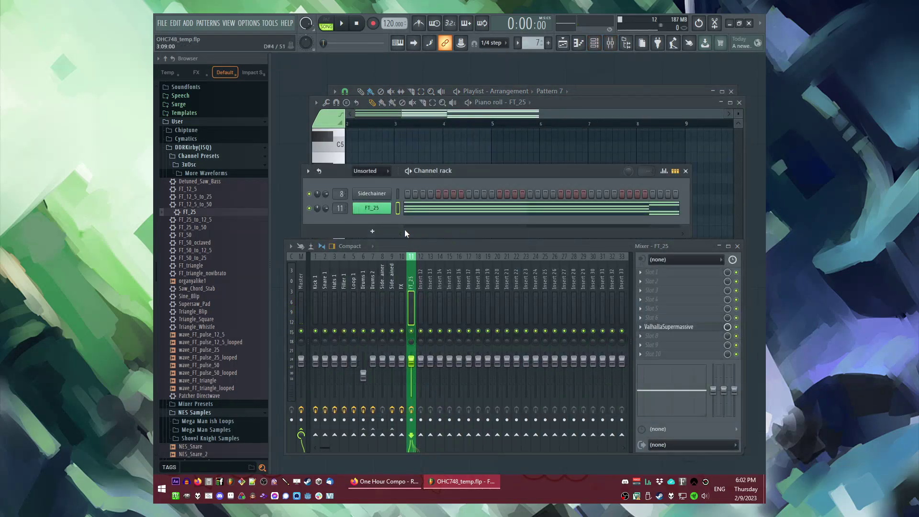
{"action": "right_click", "coordinate": [326, 208]}
{"action": "left_click", "coordinate": [359, 282]}
{"action": "key", "text": "space"}
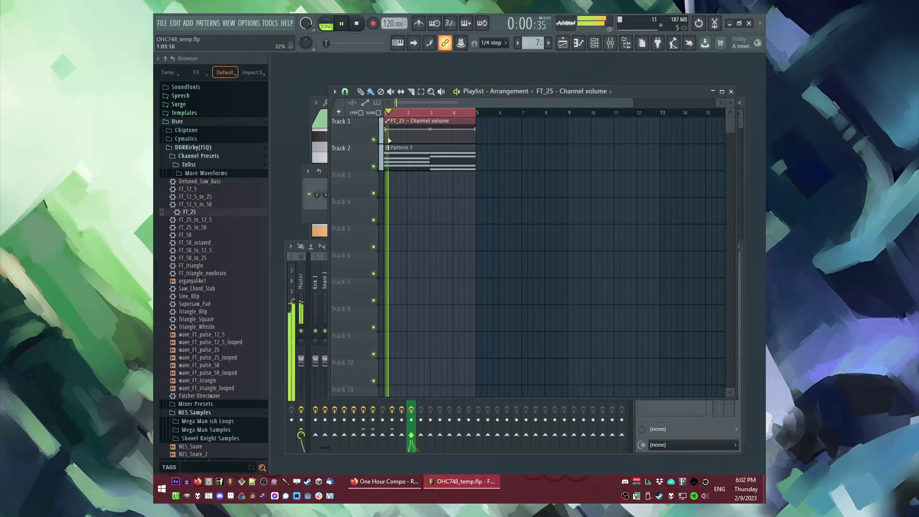
Shape the FT_25 volume automation to rise from 0% to 100% at bar 3 and fall to 0% at bar 5, with a 29% minimum level.
{"action": "right_click", "coordinate": [431, 128]}
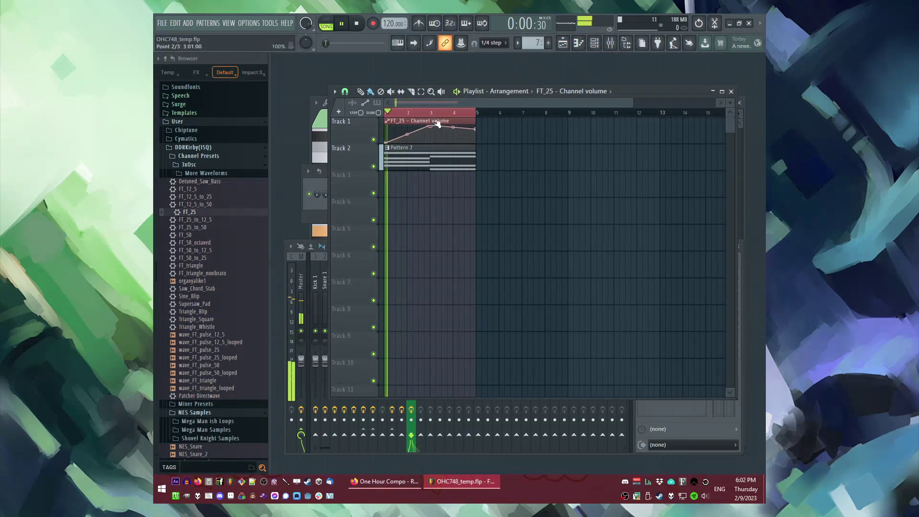
{"action": "left_click_drag", "start_coordinate": [476, 129], "coordinate": [477, 152]}
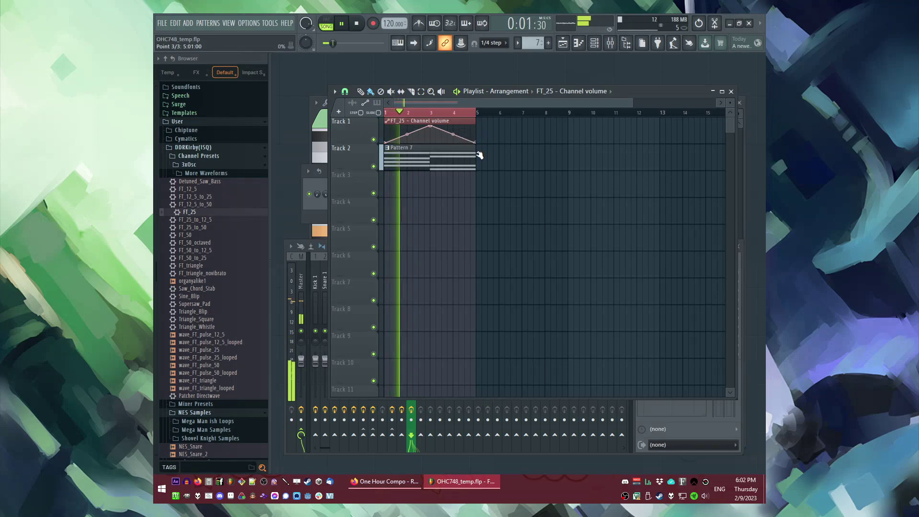
{"action": "double_click", "coordinate": [439, 127]}
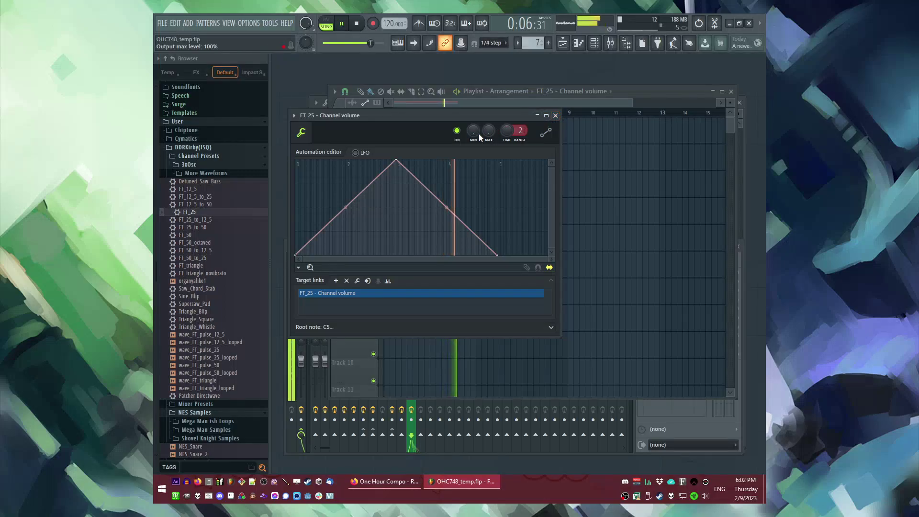
{"action": "left_click_drag", "start_coordinate": [490, 139], "coordinate": [473, 130]}
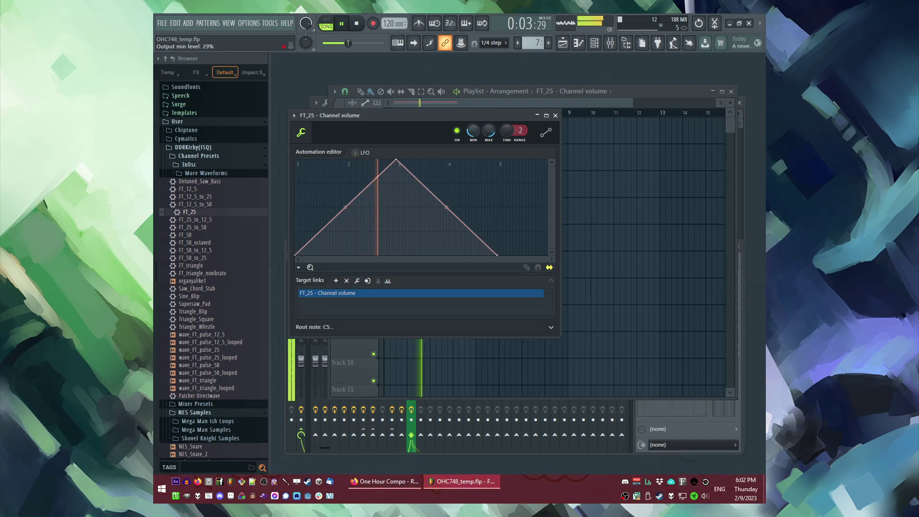
{"action": "left_click", "coordinate": [556, 116]}
Create a new pattern, Pattern 8, and place it at bar 1 on playlist track 3.
{"action": "key", "text": "F4"}
{"action": "key", "text": "Return"}
{"action": "left_click", "coordinate": [406, 187]}
{"action": "left_click_drag", "start_coordinate": [418, 187], "coordinate": [400, 188]}
Duplicate the volume automation and Pattern 7 clips so the copies start at bar 5.
{"action": "key", "text": "space"}
{"action": "left_click_drag", "start_coordinate": [468, 162], "coordinate": [346, 91]}
{"action": "key", "text": "ctrl+b"}
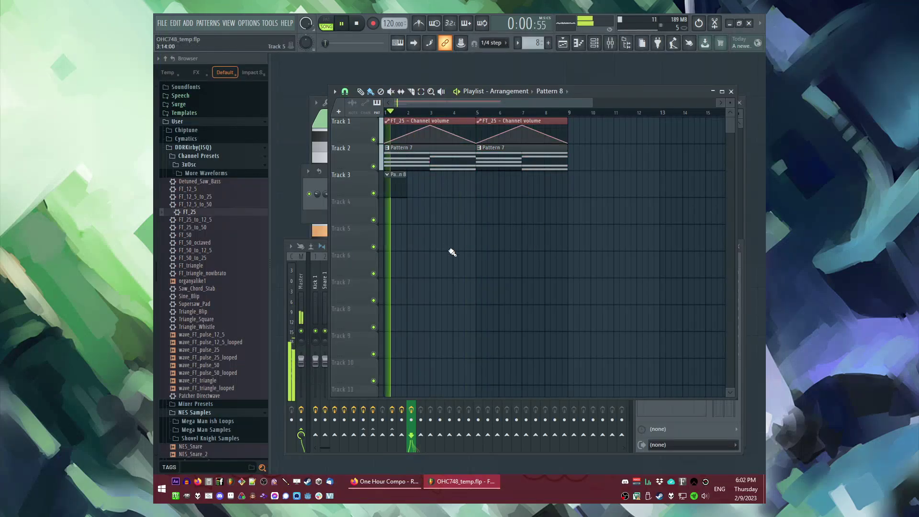
Open Pattern 8 and add the FT_triangle_novibrato preset as a new channel.
{"action": "double_click", "coordinate": [402, 194]}
{"action": "key", "text": "F6"}
{"action": "key", "text": "F6"}
{"action": "key", "text": "F6"}
{"action": "left_click_drag", "start_coordinate": [182, 273], "coordinate": [305, 255]}
{"action": "left_click_drag", "start_coordinate": [211, 281], "coordinate": [329, 227]}
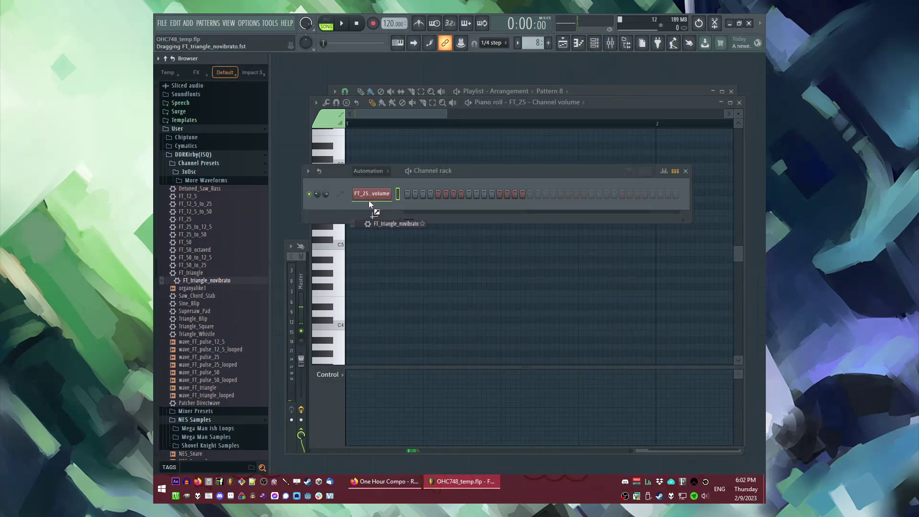
{"action": "left_click_drag", "start_coordinate": [369, 204], "coordinate": [374, 213]}
{"action": "key", "text": "space"}
Enter two one-step C6 notes for FT_triangle_novibrato, starting at steps 1 and 3 of bar 1.
{"action": "right_click", "coordinate": [390, 222]}
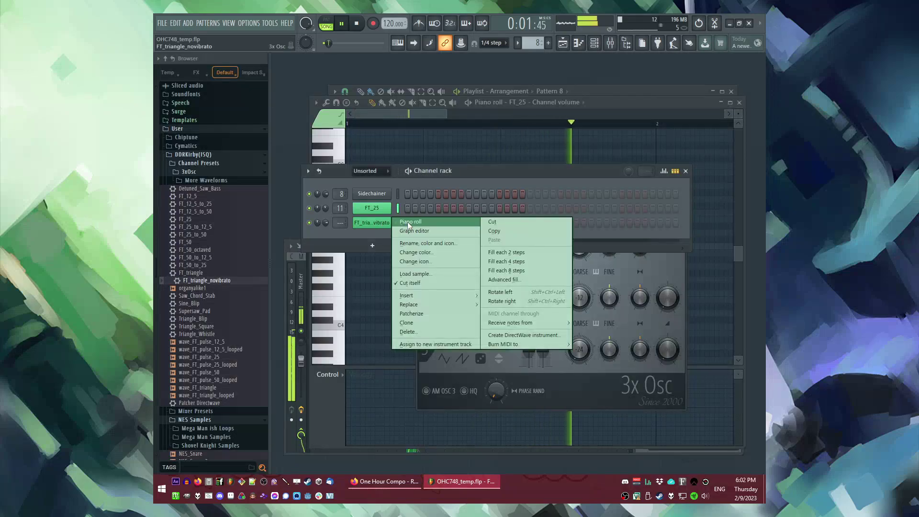
{"action": "left_click", "coordinate": [407, 222]}
{"action": "key", "text": "space"}
{"action": "left_click", "coordinate": [375, 205]}
{"action": "double_click", "coordinate": [375, 206]}
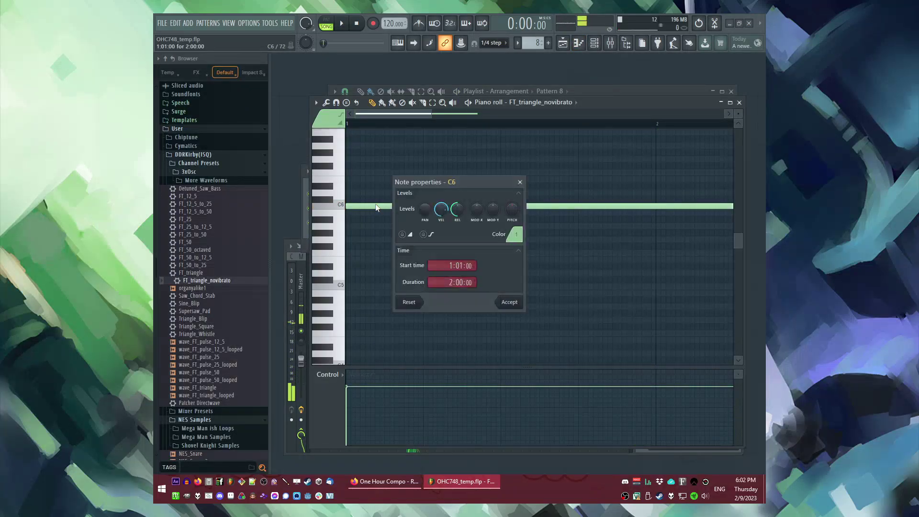
{"action": "left_click", "coordinate": [505, 300]}
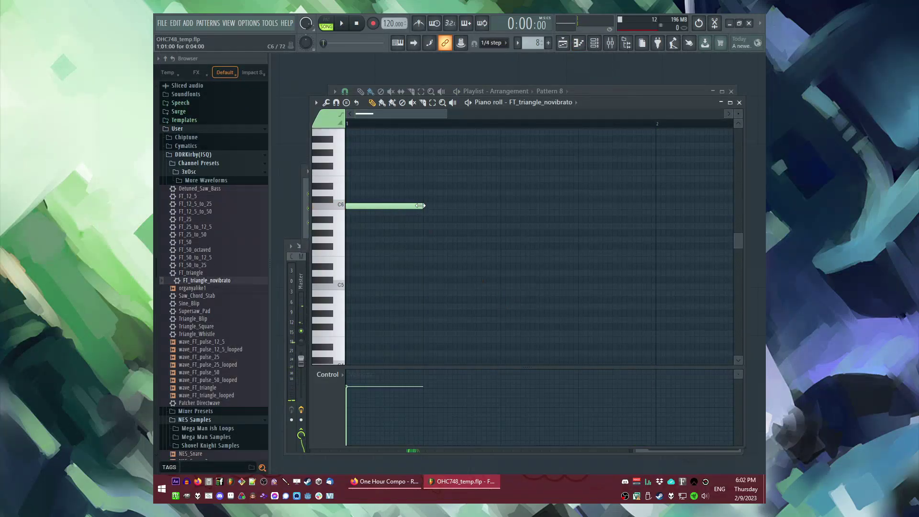
{"action": "scroll", "coordinate": [368, 216], "scroll_direction": "down", "scroll_amount": 2}
{"action": "left_click_drag", "start_coordinate": [368, 211], "coordinate": [375, 207]}
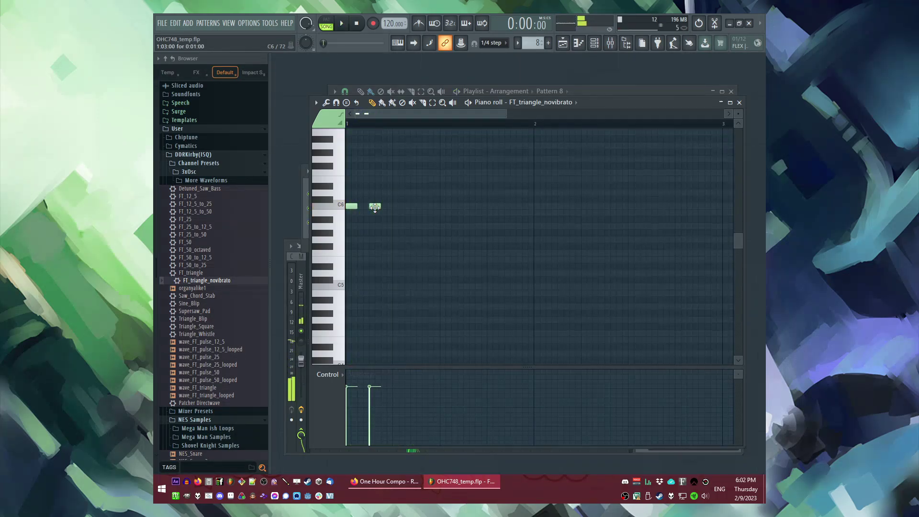
Try the song at a tempo of 100 BPM.
{"action": "right_click", "coordinate": [391, 23]}
{"action": "left_click", "coordinate": [487, 58]}
{"action": "key", "text": "space"}
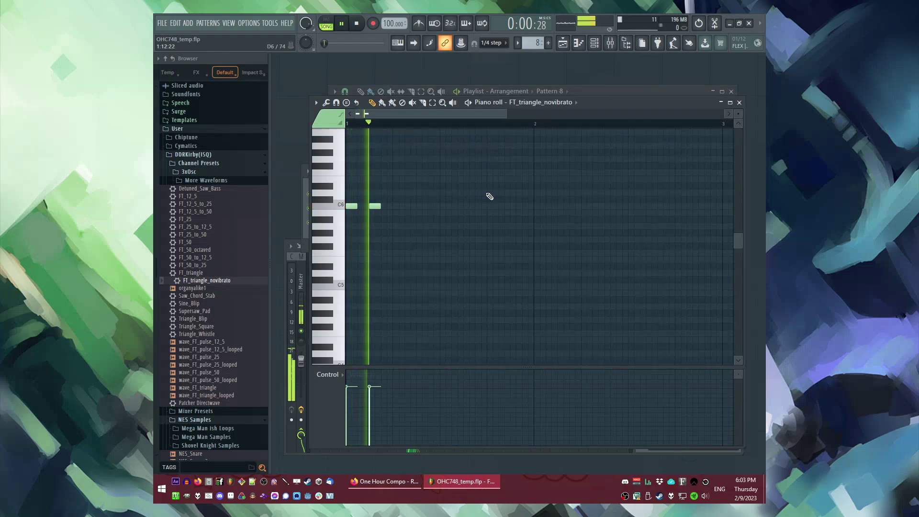
{"action": "scroll", "coordinate": [488, 197], "scroll_direction": "up", "scroll_amount": 1}
{"action": "key", "text": "space"}
Set the project tempo to 80 BPM and play the song.
{"action": "right_click", "coordinate": [388, 21]}
{"action": "left_click", "coordinate": [476, 41]}
{"action": "key", "text": "space"}
Resize the C6 notes to half a step for the first and one step for the second, checking them by playback.
{"action": "key", "text": "ctrl+a"}
{"action": "left_click_drag", "start_coordinate": [379, 227], "coordinate": [376, 227]}
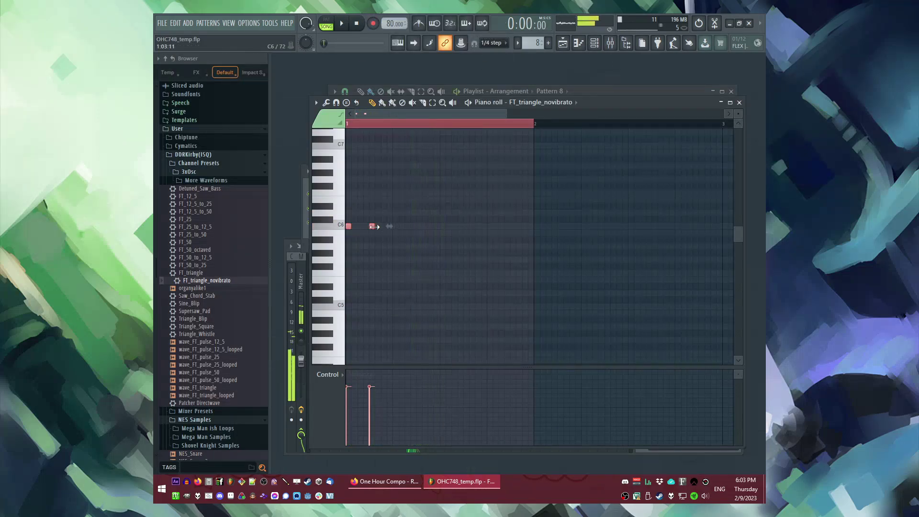
{"action": "key", "text": "ctrl+d"}
{"action": "key", "text": "space"}
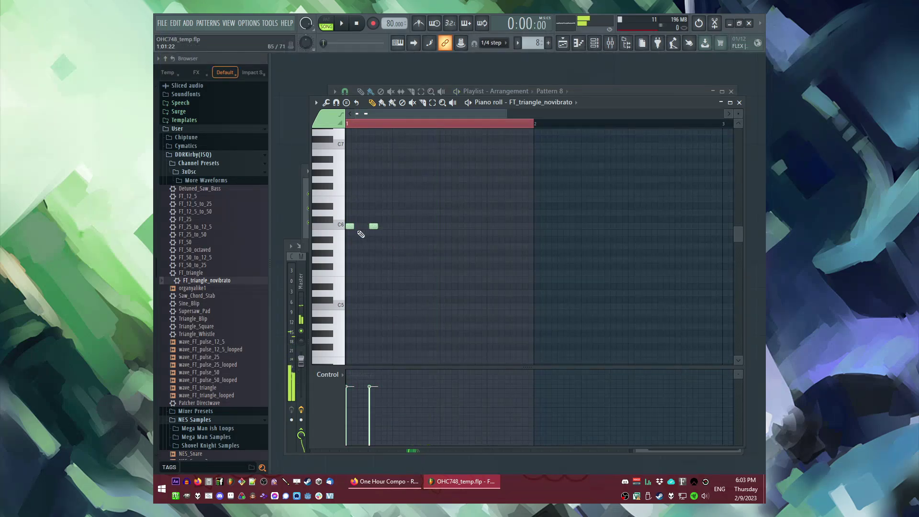
{"action": "key", "text": "space"}
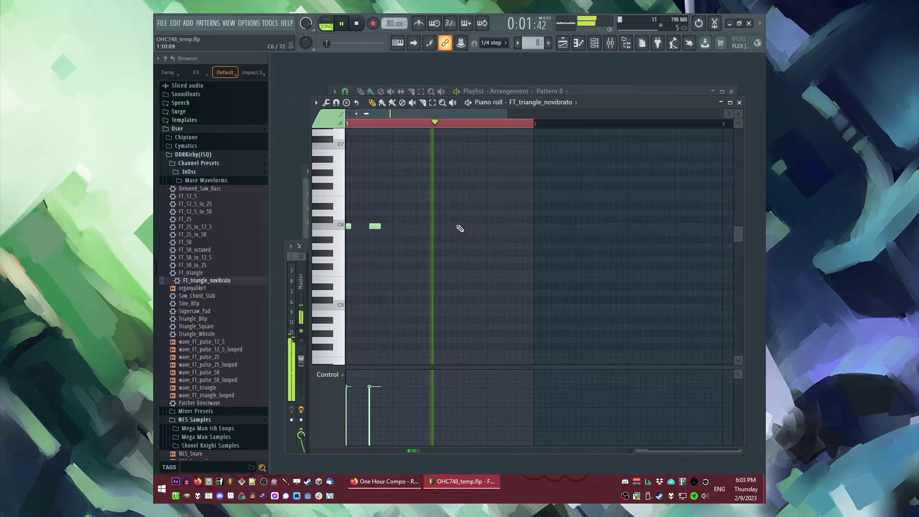
{"action": "key", "text": "space"}
Add two short G6 notes at steps 15 and 16 of bar 1 and play the phrase.
{"action": "left_click", "coordinate": [537, 180]}
{"action": "key", "text": "space"}
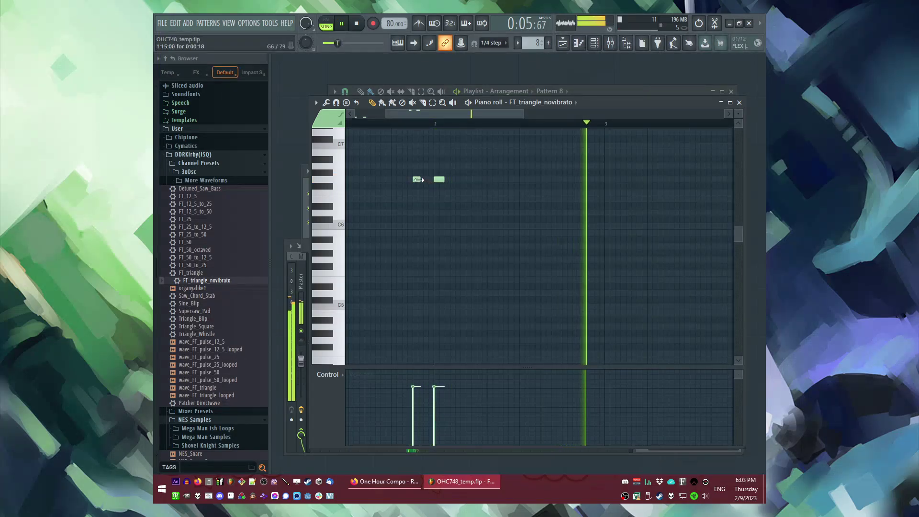
{"action": "scroll", "coordinate": [425, 180], "scroll_direction": "down", "scroll_amount": 1}
{"action": "scroll", "coordinate": [605, 219], "scroll_direction": "down", "scroll_amount": 2}
{"action": "scroll", "coordinate": [429, 197], "scroll_direction": "up", "scroll_amount": 4}
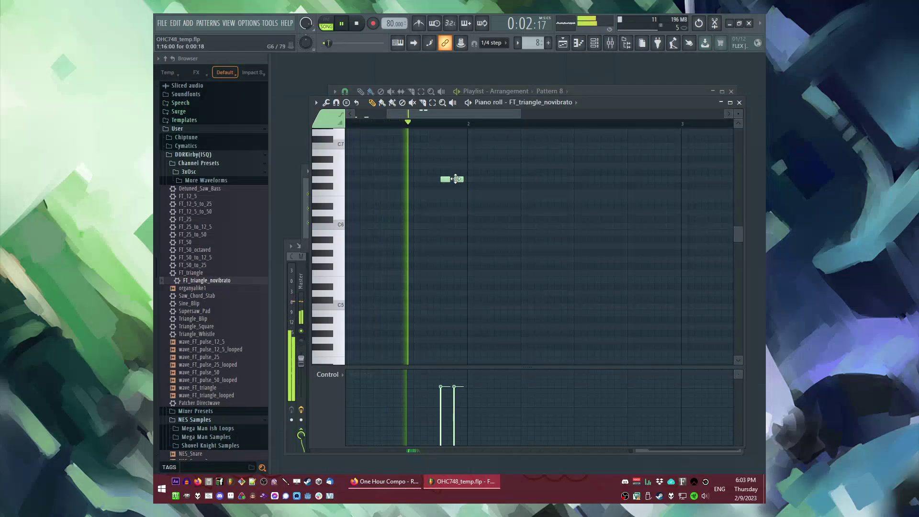
{"action": "key", "text": "space"}
{"action": "scroll", "coordinate": [559, 195], "scroll_direction": "down", "scroll_amount": 1}
{"action": "scroll", "coordinate": [474, 177], "scroll_direction": "up", "scroll_amount": 2}
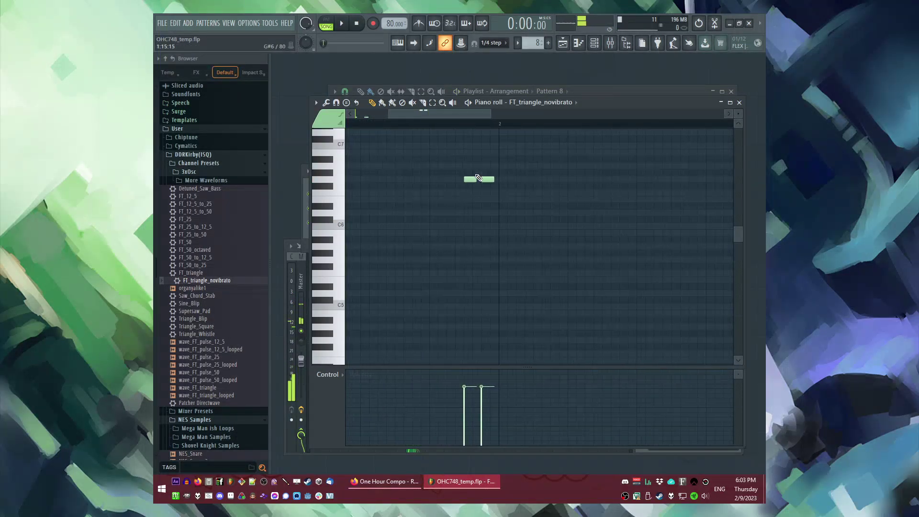
{"action": "scroll", "coordinate": [523, 192], "scroll_direction": "down", "scroll_amount": 3}
{"action": "scroll", "coordinate": [370, 251], "scroll_direction": "up", "scroll_amount": 5}
Route the FT_triangle_novibrato channel to mixer track 12 and load Fruity Delay Bank in its fourth effect slot.
{"action": "key", "text": "F6"}
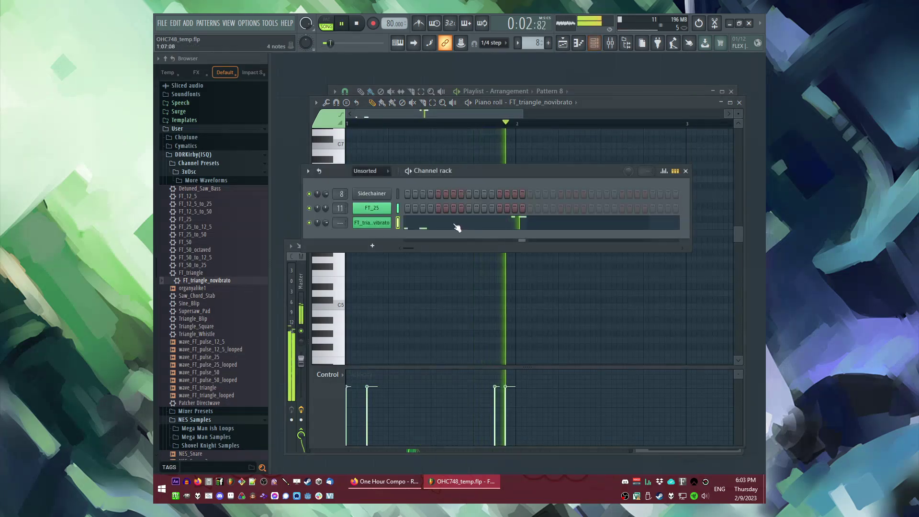
{"action": "left_click", "coordinate": [382, 226]}
{"action": "double_click", "coordinate": [672, 210]}
{"action": "left_click", "coordinate": [645, 298]}
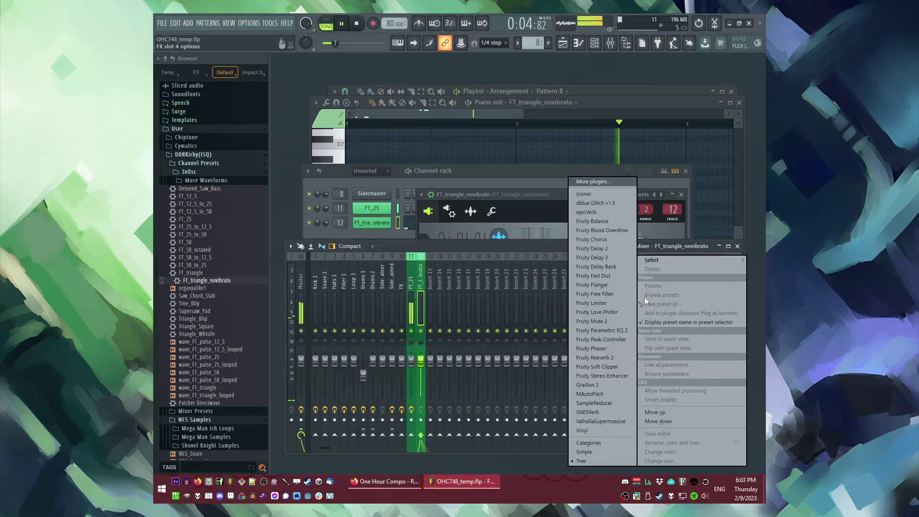
{"action": "left_click", "coordinate": [613, 269]}
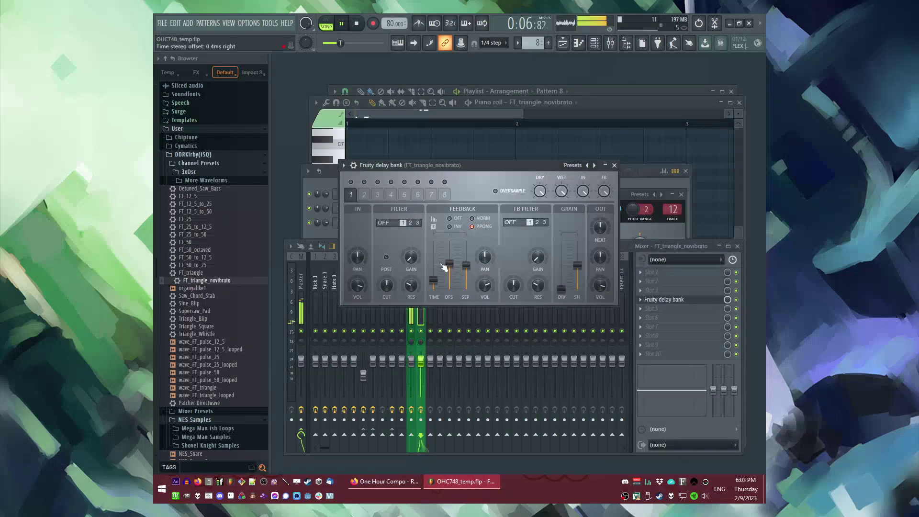
Add ValhallaSupermassive to the seventh effect slot of the FT_triangle_novibrato mixer track.
{"action": "left_click", "coordinate": [643, 326]}
{"action": "left_click", "coordinate": [616, 378]}
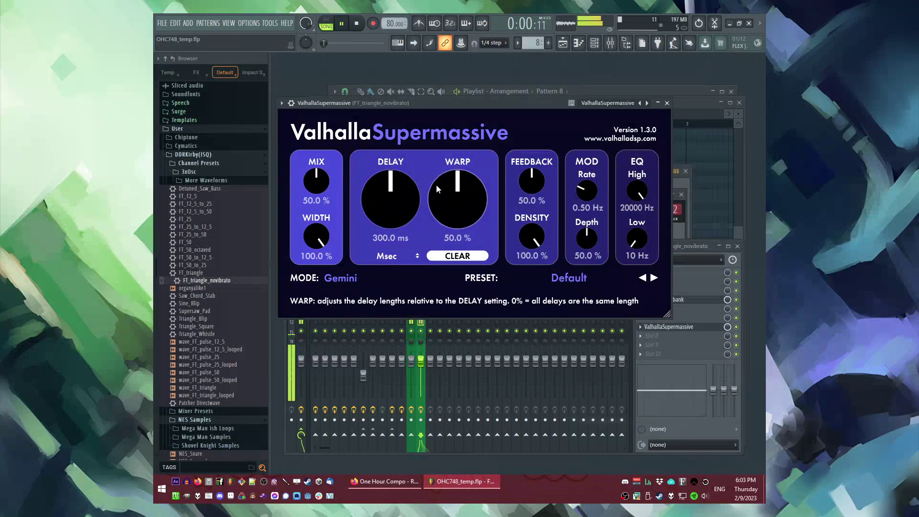
{"action": "left_click", "coordinate": [667, 103]}
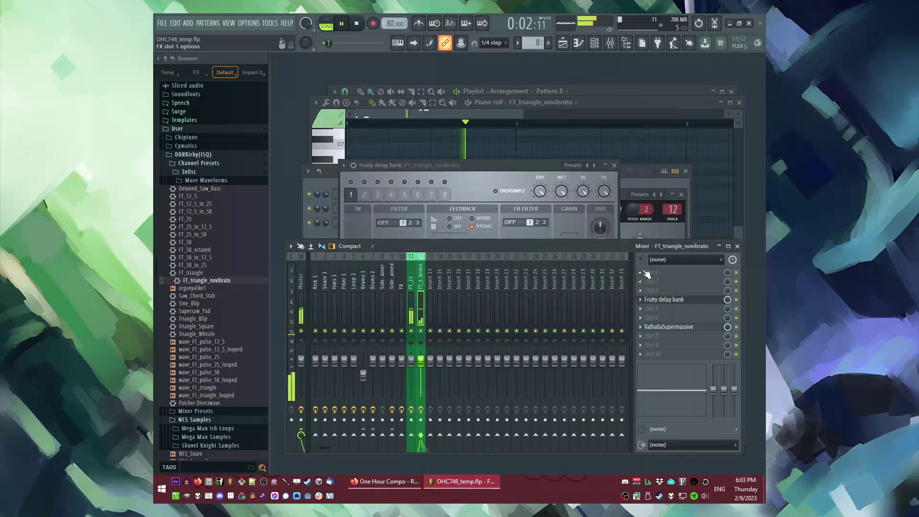
Load Fruity Parametric EQ 2 in the triangle track's second effect slot and cut the lows with band 1.
{"action": "left_click", "coordinate": [644, 281]}
{"action": "left_click", "coordinate": [592, 331]}
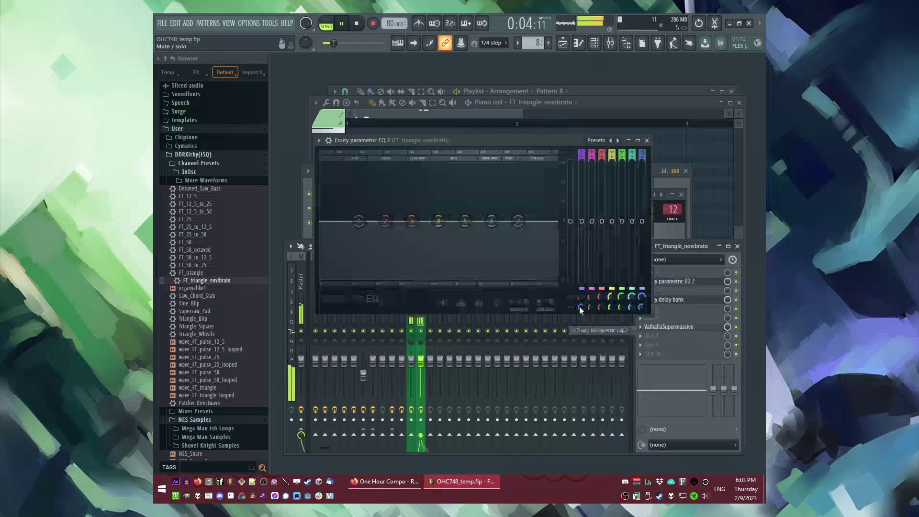
{"action": "left_click_drag", "start_coordinate": [359, 222], "coordinate": [367, 278]}
Inspect the 3x Osc settings of FT_triangle_novibrato, including oscillator 2's mix level.
{"action": "key", "text": "F6"}
{"action": "left_click", "coordinate": [380, 224]}
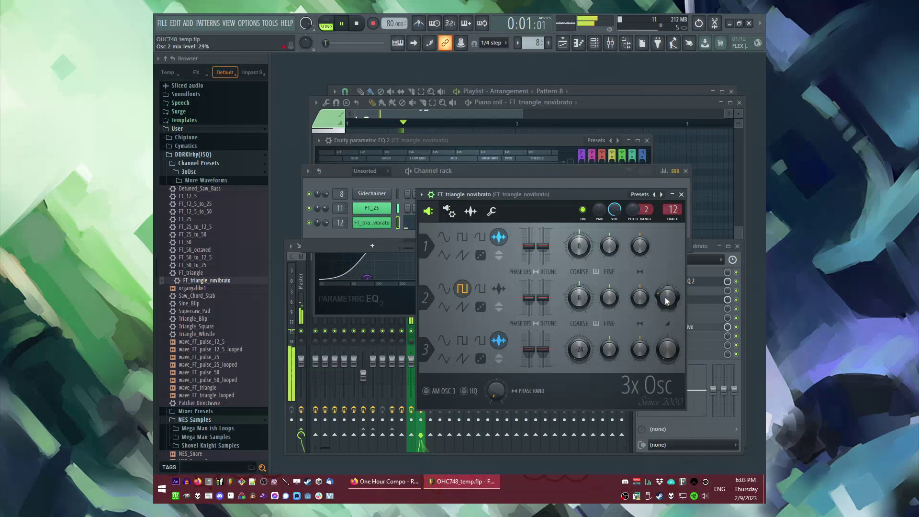
{"action": "left_click", "coordinate": [682, 195]}
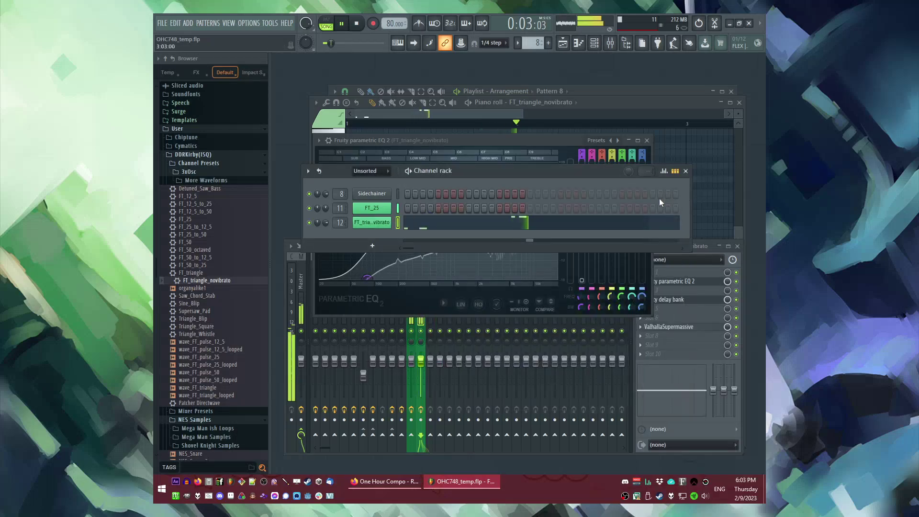
Open the FT_25 chords of Pattern 7, switch to pattern playback and bring up the mixer.
{"action": "left_click", "coordinate": [728, 206]}
{"action": "key", "text": "F5"}
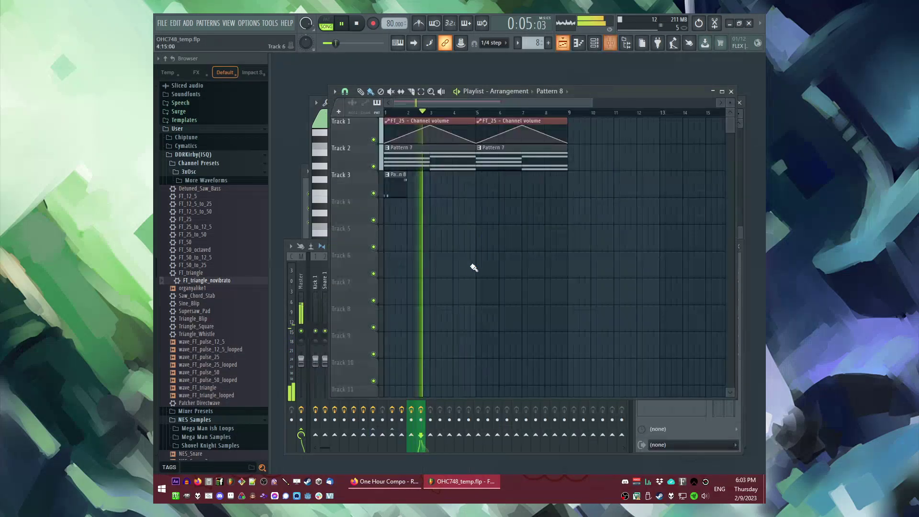
{"action": "double_click", "coordinate": [423, 164]}
{"action": "key", "text": "l"}
{"action": "key", "text": "F6"}
{"action": "key", "text": "F9"}
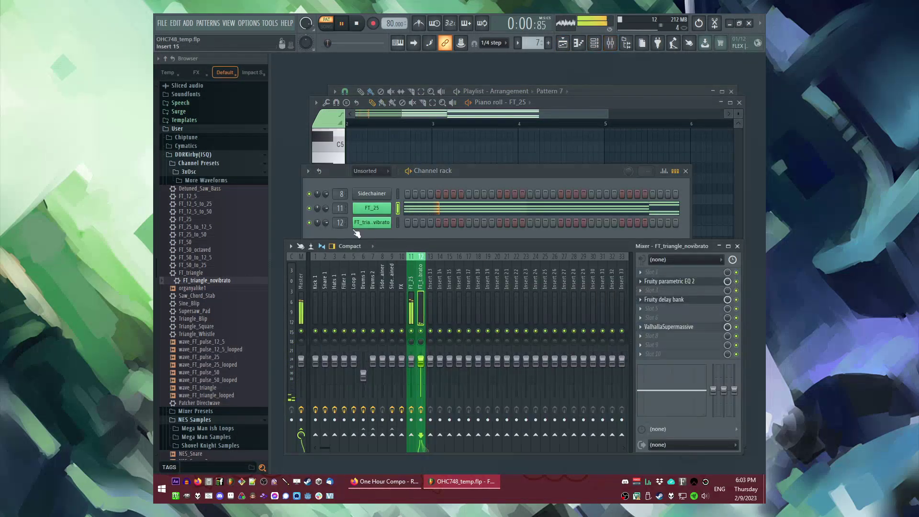
Add Fruity Delay Bank with 40% feedback volume to the third effect slot of the FT_25 mixer track.
{"action": "key", "text": "space"}
{"action": "left_click", "coordinate": [407, 297]}
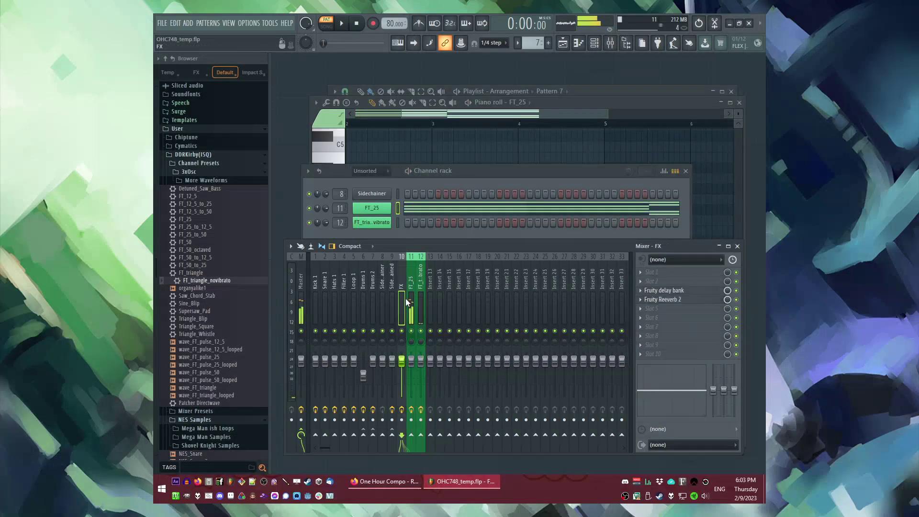
{"action": "left_click", "coordinate": [641, 290]}
{"action": "left_click", "coordinate": [601, 267]}
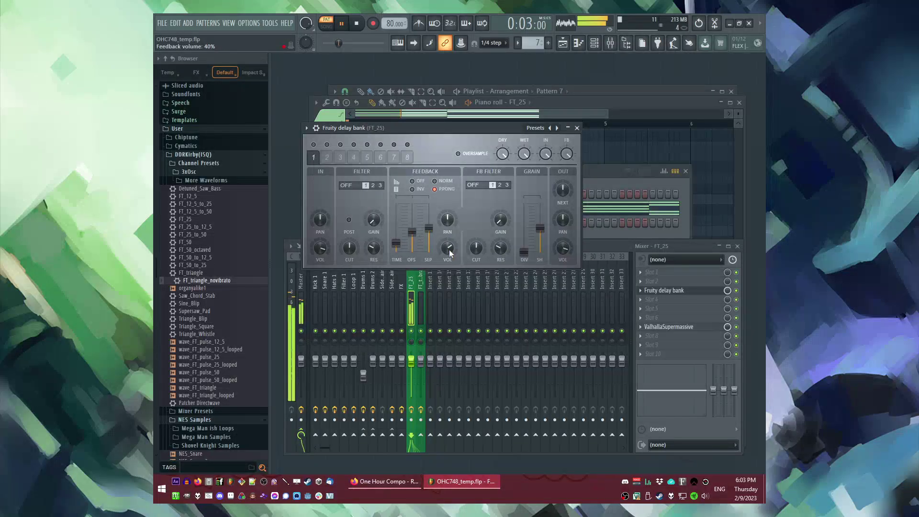
Add Fruity Parametric EQ 2 to FT_25, cutting lows to -18 dB at 115 Hz and lowering the highs, and return to song playback.
{"action": "left_click", "coordinate": [641, 272]}
{"action": "left_click", "coordinate": [590, 332]}
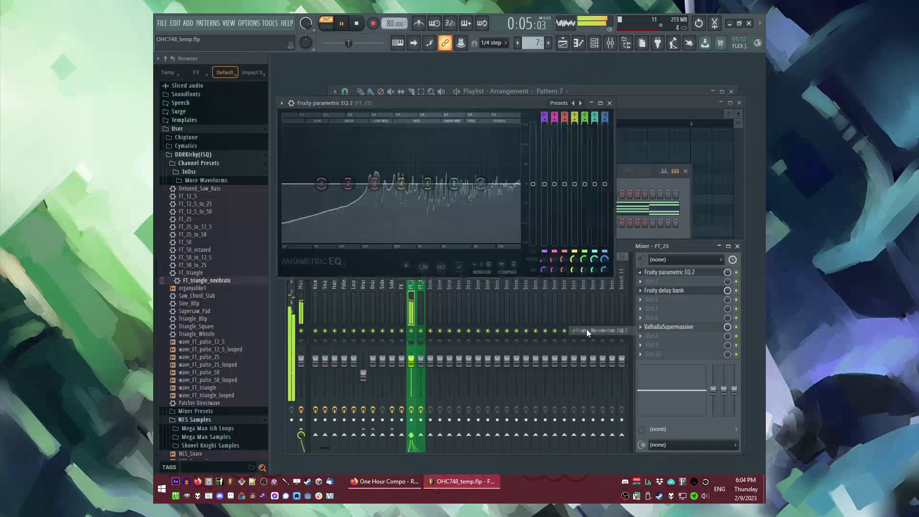
{"action": "left_click_drag", "start_coordinate": [322, 184], "coordinate": [342, 240]}
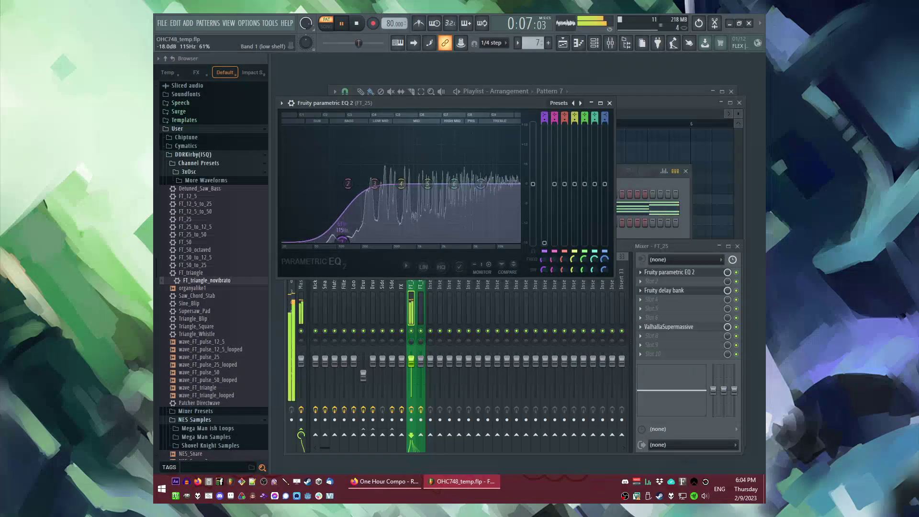
{"action": "left_click_drag", "start_coordinate": [482, 195], "coordinate": [516, 239]}
{"action": "key", "text": "F5"}
{"action": "key", "text": "l"}
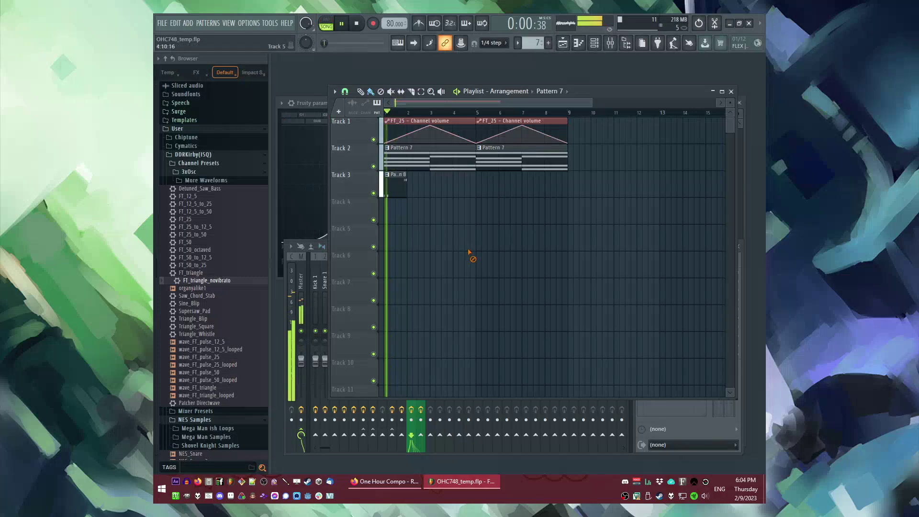
Try a second Pattern 8 clip at bar 3 on Track 3 while the song plays.
{"action": "scroll", "coordinate": [405, 215], "scroll_direction": "up", "scroll_amount": 2}
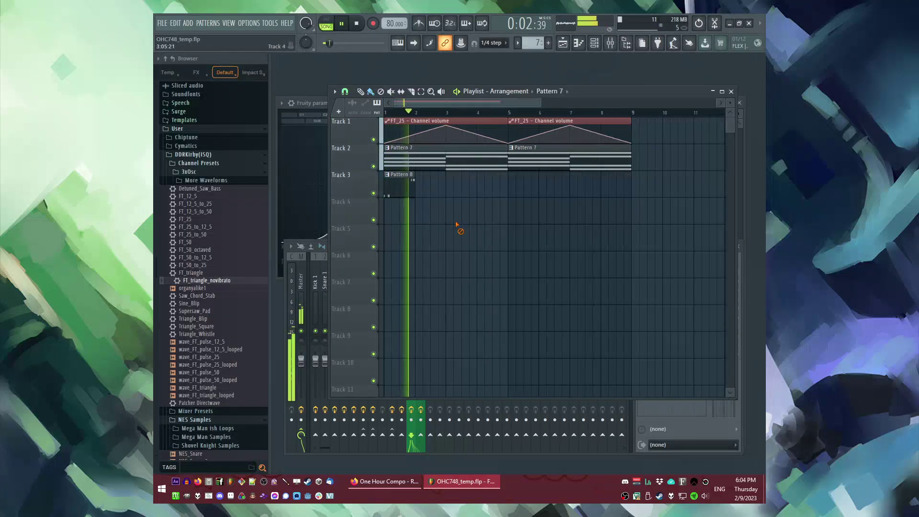
{"action": "left_click", "coordinate": [455, 187]}
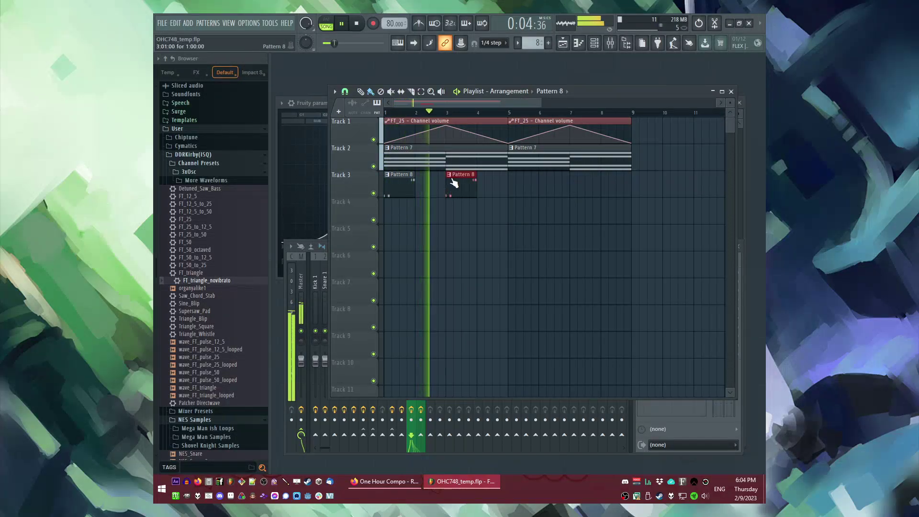
{"action": "right_click", "coordinate": [450, 181]}
{"action": "left_click", "coordinate": [426, 246]}
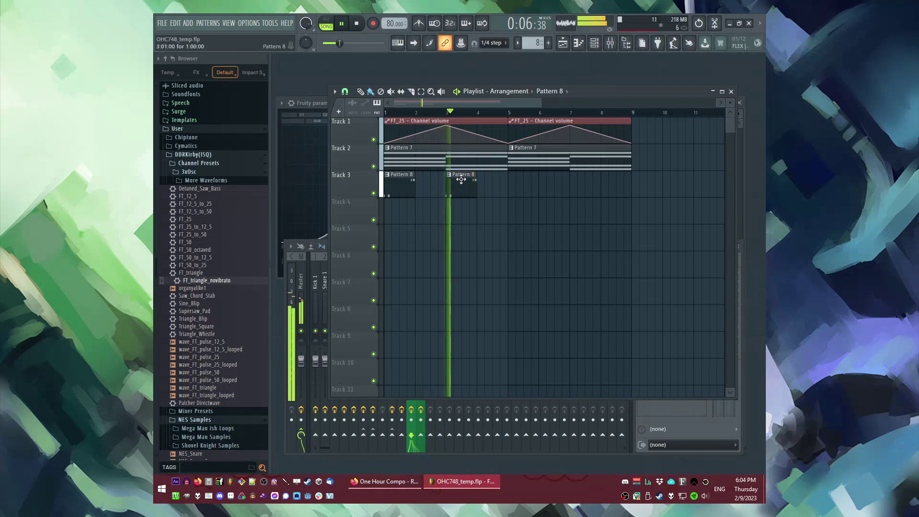
{"action": "right_click", "coordinate": [458, 179]}
Repeat the four-note triangle phrase at bar 3 inside Pattern 8.
{"action": "key", "text": "space"}
{"action": "key", "text": "space"}
{"action": "double_click", "coordinate": [404, 188]}
{"action": "scroll", "coordinate": [531, 244], "scroll_direction": "down", "scroll_amount": 3}
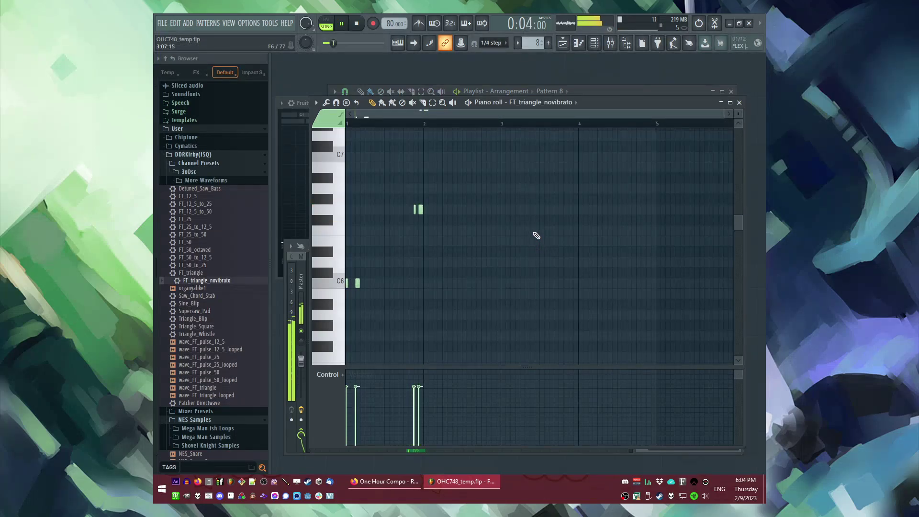
{"action": "scroll", "coordinate": [533, 237], "scroll_direction": "up", "scroll_amount": 3}
{"action": "left_click_drag", "start_coordinate": [548, 194], "coordinate": [630, 247]}
{"action": "scroll", "coordinate": [590, 236], "scroll_direction": "up", "scroll_amount": 2}
Move the repeated phrase's two G6 notes to steps 11 and 12 of bar 3 and play it from there.
{"action": "left_click", "coordinate": [504, 212], "text": "ctrl"}
{"action": "left_click", "coordinate": [506, 210]}
{"action": "key", "text": "space"}
{"action": "right_click", "coordinate": [506, 209]}
{"action": "left_click_drag", "start_coordinate": [501, 185], "coordinate": [582, 242]}
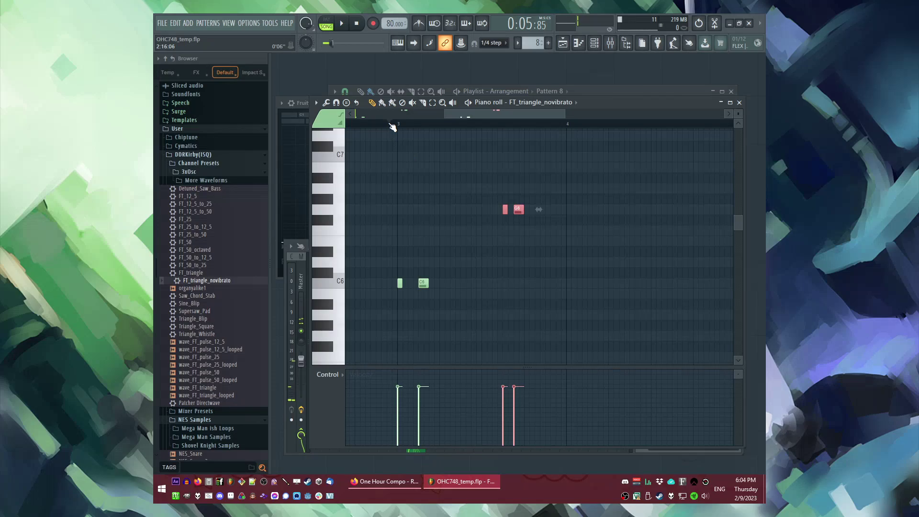
{"action": "left_click", "coordinate": [393, 126]}
{"action": "key", "text": "space"}
{"action": "left_click", "coordinate": [412, 165], "text": "ctrl"}
Place a second Pattern 8 clip at bar 5 on Track 3 and a new Pattern 9 clip at bar 1 on Track 4.
{"action": "key", "text": "XF86AudioRaiseVolume"}
{"action": "key", "text": "XF86AudioLowerVolume"}
{"action": "key", "text": "F5"}
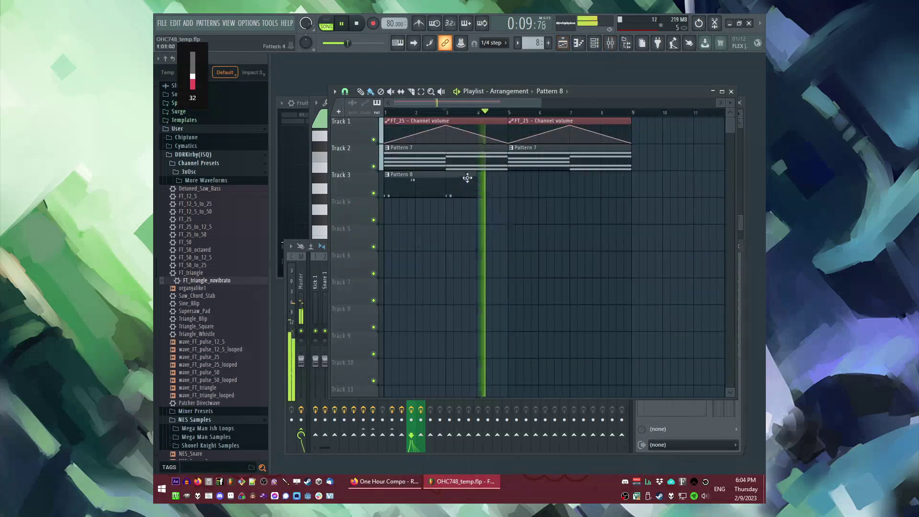
{"action": "left_click", "coordinate": [509, 182]}
{"action": "scroll", "coordinate": [511, 233], "scroll_direction": "down", "scroll_amount": 2}
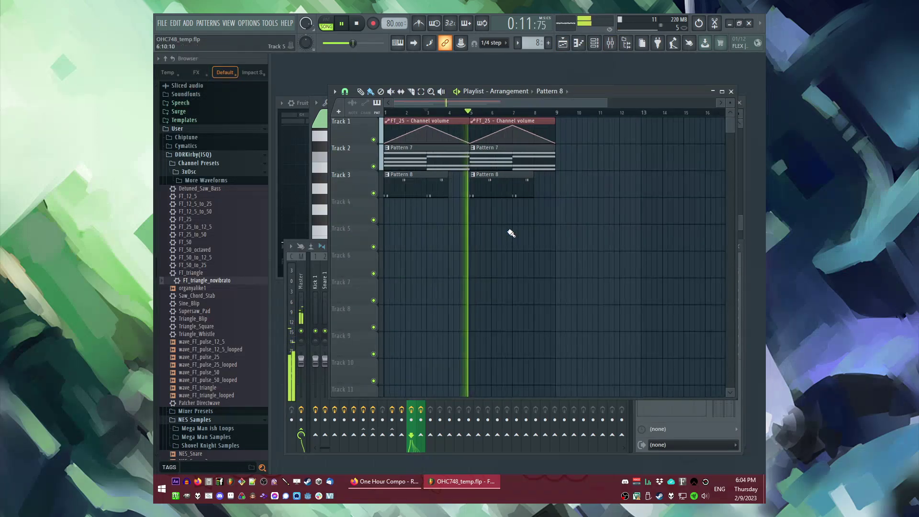
{"action": "scroll", "coordinate": [510, 233], "scroll_direction": "down", "scroll_amount": 1}
{"action": "key", "text": "F4"}
{"action": "left_click", "coordinate": [401, 220]}
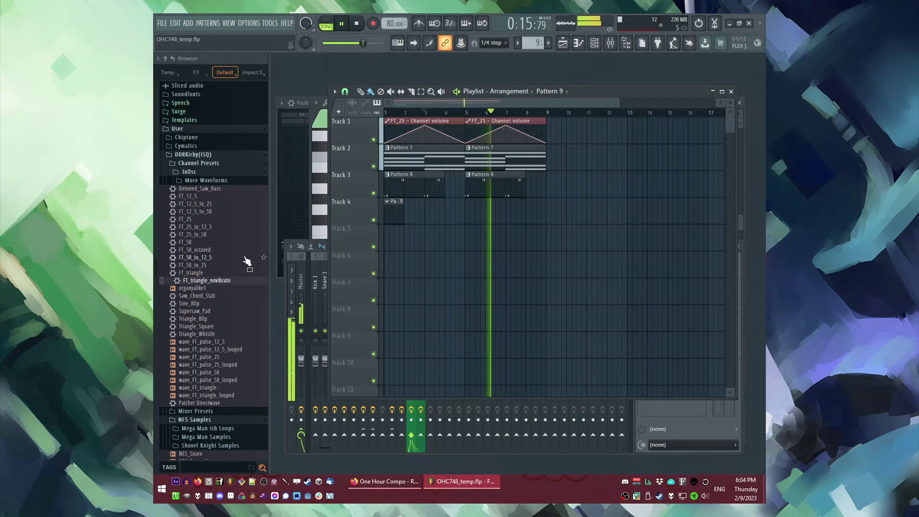
Browse the NES Samples folders, opening Mega Man ish Loops and Shovel Knight Samples.
{"action": "scroll", "coordinate": [249, 261], "scroll_direction": "down", "scroll_amount": 9}
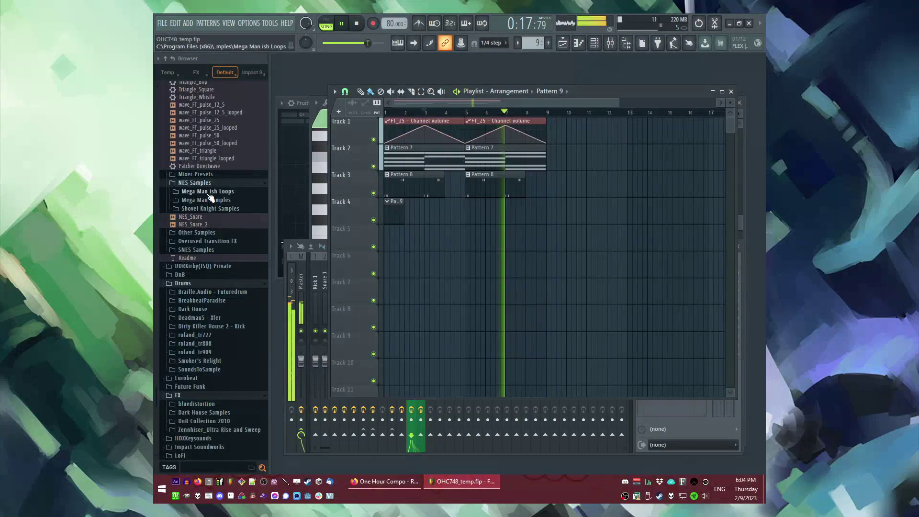
{"action": "left_click", "coordinate": [209, 192]}
{"action": "left_click", "coordinate": [215, 317]}
{"action": "left_click", "coordinate": [214, 317]}
{"action": "left_click", "coordinate": [214, 324]}
{"action": "scroll", "coordinate": [211, 329], "scroll_direction": "down", "scroll_amount": 3}
Stop the song and audition several CHat samples from Shovel Knight Samples, ending with CHat_13.
{"action": "key", "text": "space"}
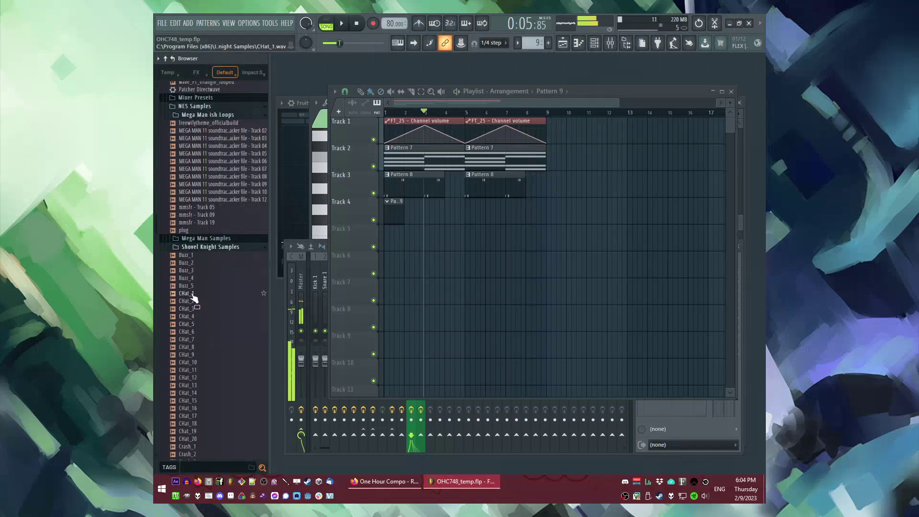
{"action": "left_click", "coordinate": [197, 327]}
{"action": "left_click", "coordinate": [198, 362]}
{"action": "left_click", "coordinate": [198, 342]}
{"action": "left_click", "coordinate": [199, 358]}
{"action": "left_click", "coordinate": [199, 388]}
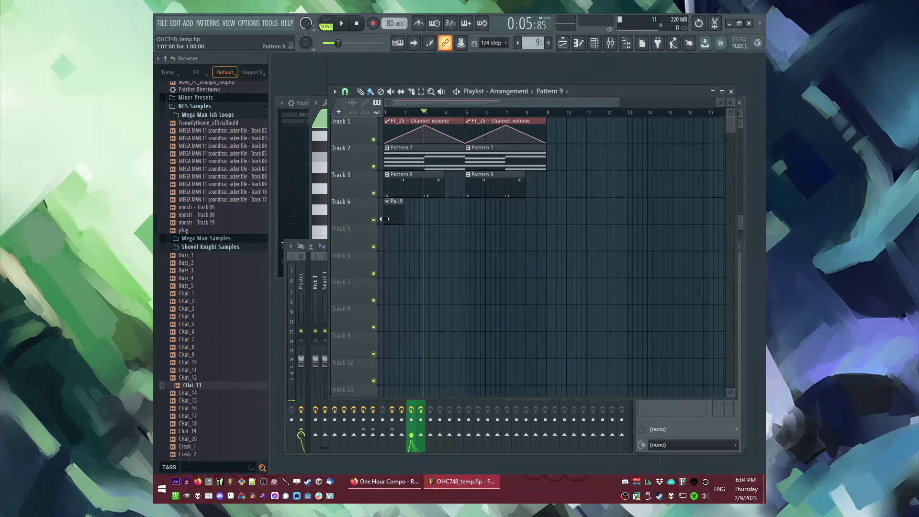
Add an NES VST 2 instrument channel to the project.
{"action": "key", "text": "F7"}
{"action": "left_click", "coordinate": [189, 23]}
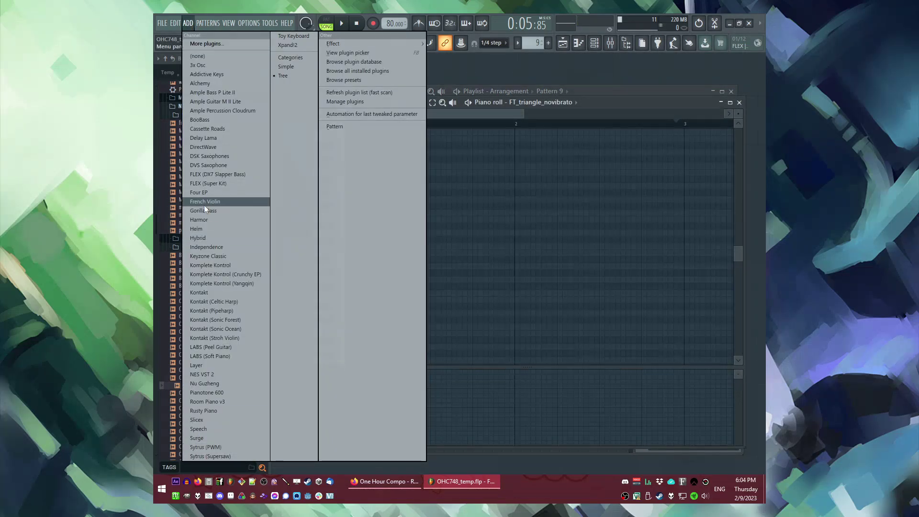
{"action": "left_click", "coordinate": [215, 376]}
{"action": "left_click", "coordinate": [409, 484]}
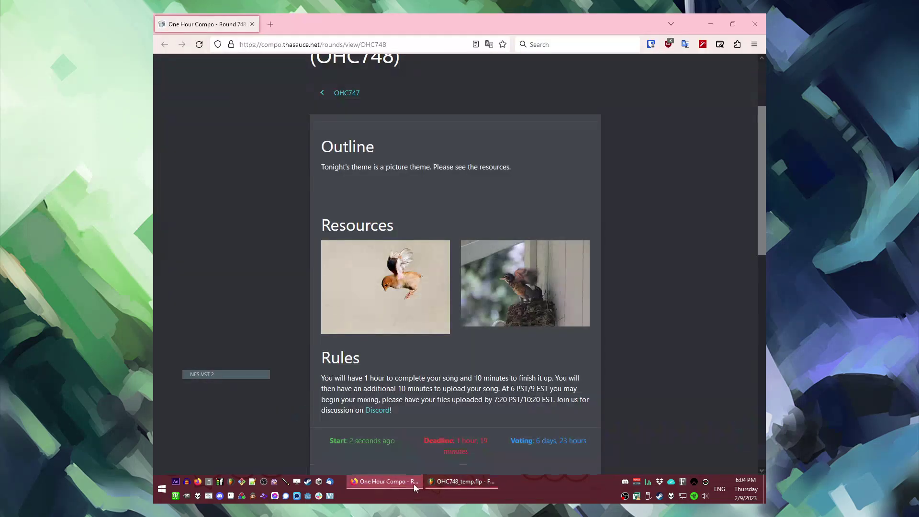
{"action": "left_click", "coordinate": [446, 485]}
Draw a one-bar C5 note for NES VST 2 at the start of Pattern 9 while the song plays.
{"action": "key", "text": "F6"}
{"action": "right_click", "coordinate": [373, 237]}
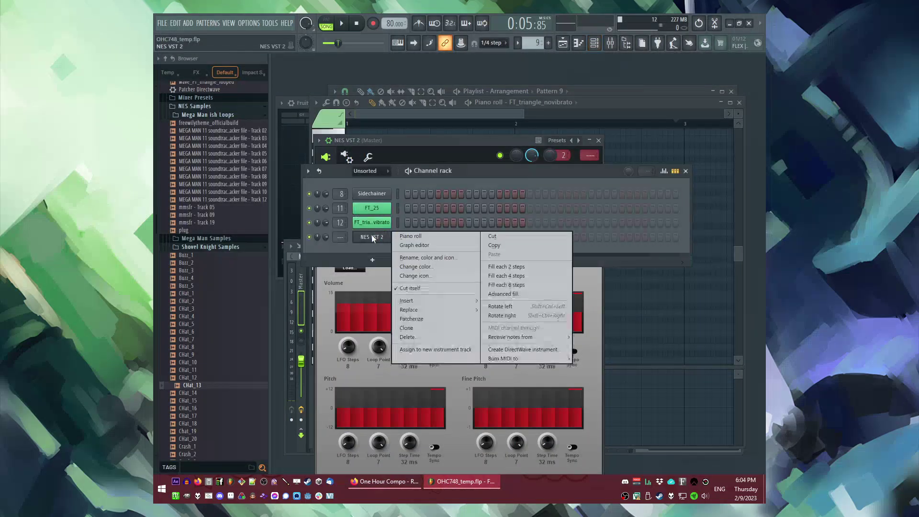
{"action": "left_click", "coordinate": [407, 236]}
{"action": "left_click", "coordinate": [338, 256]}
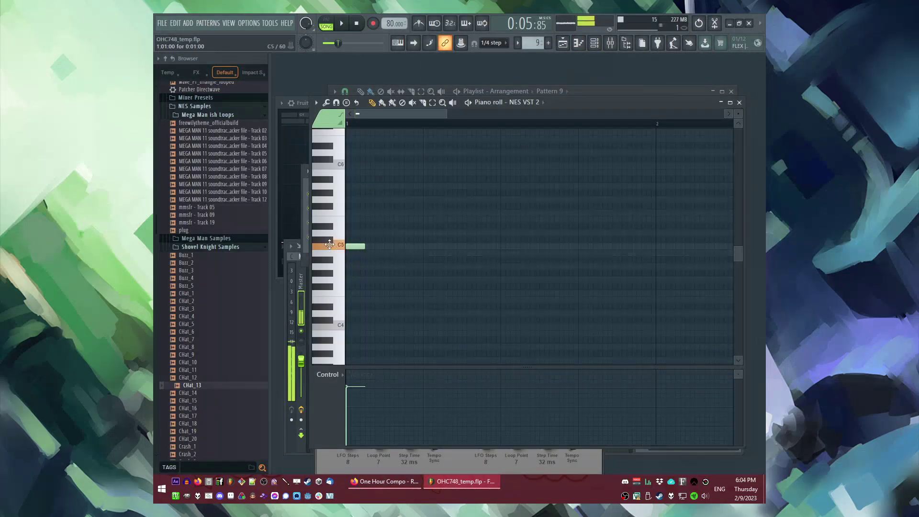
{"action": "scroll", "coordinate": [369, 252], "scroll_direction": "down", "scroll_amount": 2}
{"action": "key", "text": "space"}
{"action": "left_click_drag", "start_coordinate": [355, 248], "coordinate": [490, 258]}
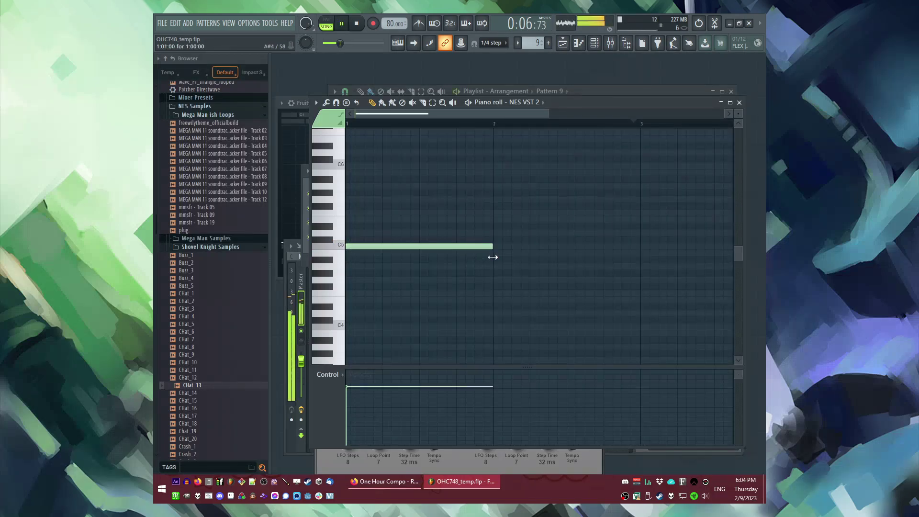
Lengthen the NES VST 2 C5 note to two bars.
{"action": "key", "text": "F5"}
{"action": "left_click_drag", "start_coordinate": [431, 111], "coordinate": [382, 112]}
{"action": "left_click", "coordinate": [324, 174]}
{"action": "right_click", "coordinate": [397, 203], "text": "ctrl"}
{"action": "left_click_drag", "start_coordinate": [426, 247], "coordinate": [503, 249]}
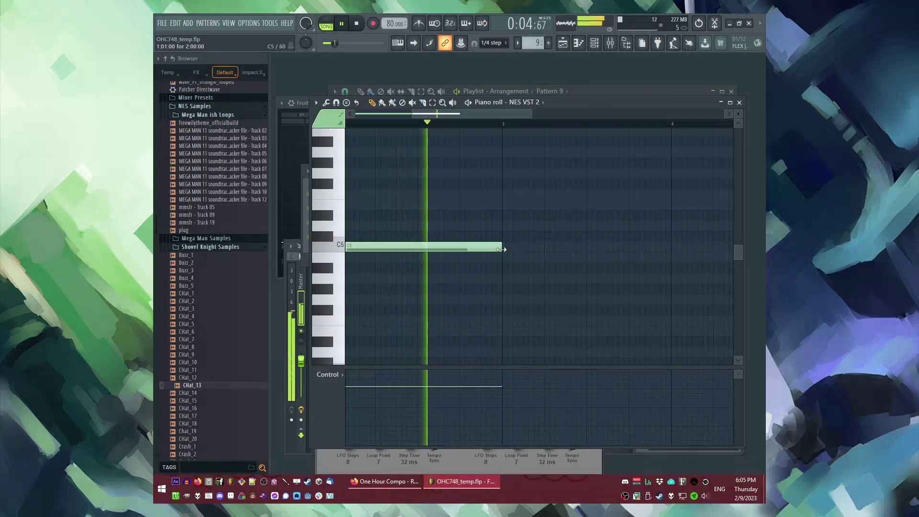
Select bars 1 and 2 in the playlist and create a channel volume automation clip for NES VST 2 across them.
{"action": "key", "text": "F5"}
{"action": "left_click_drag", "start_coordinate": [427, 113], "coordinate": [385, 113], "text": "ctrl"}
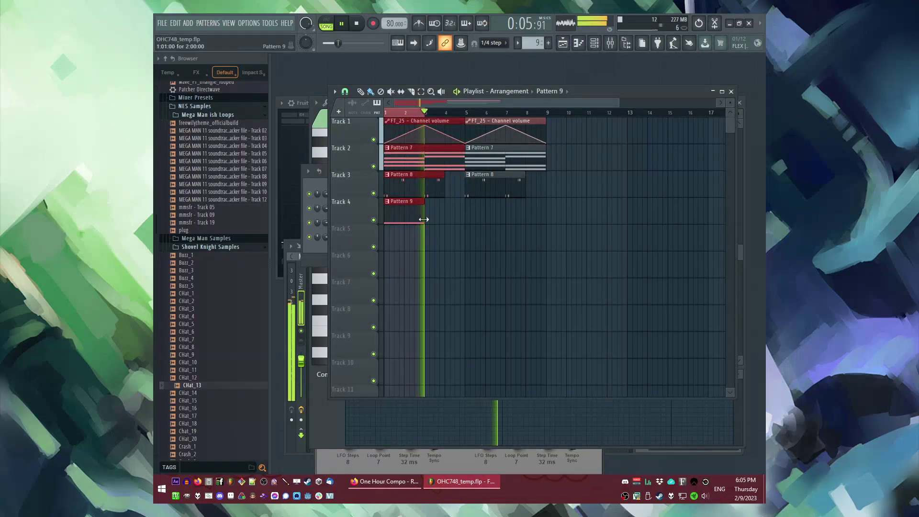
{"action": "double_click", "coordinate": [409, 216]}
{"action": "key", "text": "F6"}
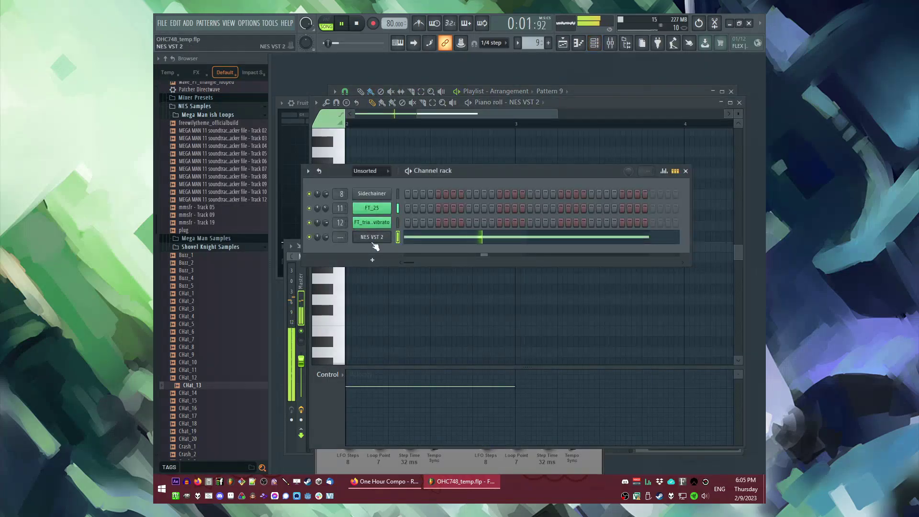
{"action": "right_click", "coordinate": [325, 238]}
{"action": "left_click", "coordinate": [359, 286]}
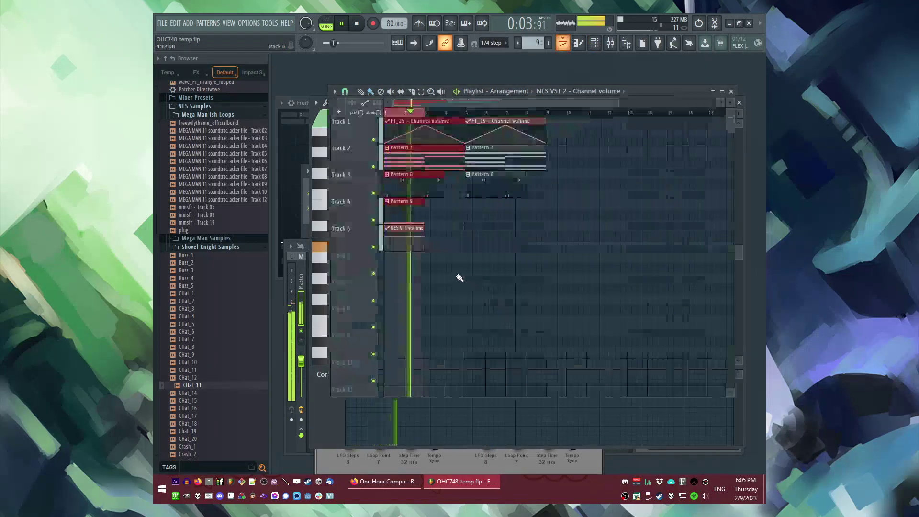
Shape the NES VST 2 volume automation to rise from zero to 100% at bar 2 and fall back to zero at the clip's end.
{"action": "key", "text": "space"}
{"action": "left_click_drag", "start_coordinate": [385, 237], "coordinate": [361, 273]}
{"action": "right_click", "coordinate": [405, 233]}
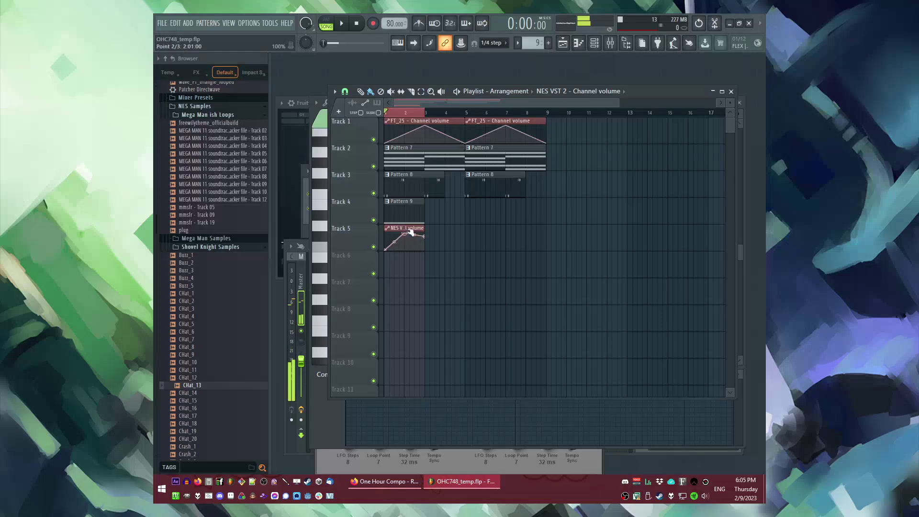
{"action": "left_click_drag", "start_coordinate": [424, 236], "coordinate": [426, 264]}
{"action": "key", "text": "space"}
{"action": "double_click", "coordinate": [414, 230]}
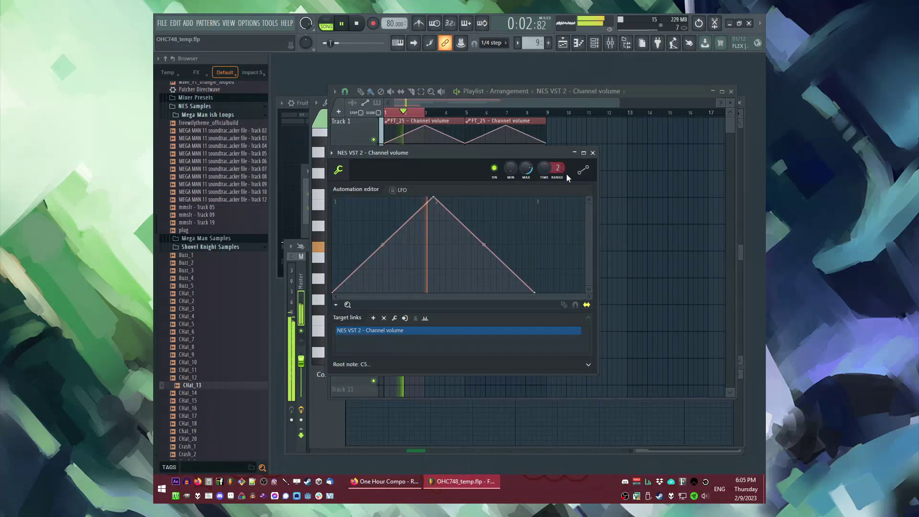
Duplicate the two-bar Pattern 9 and NES VST 2 volume clips three times to fill the playlist through bar 8.
{"action": "key", "text": "F9"}
{"action": "key", "text": "F5"}
{"action": "double_click", "coordinate": [405, 213]}
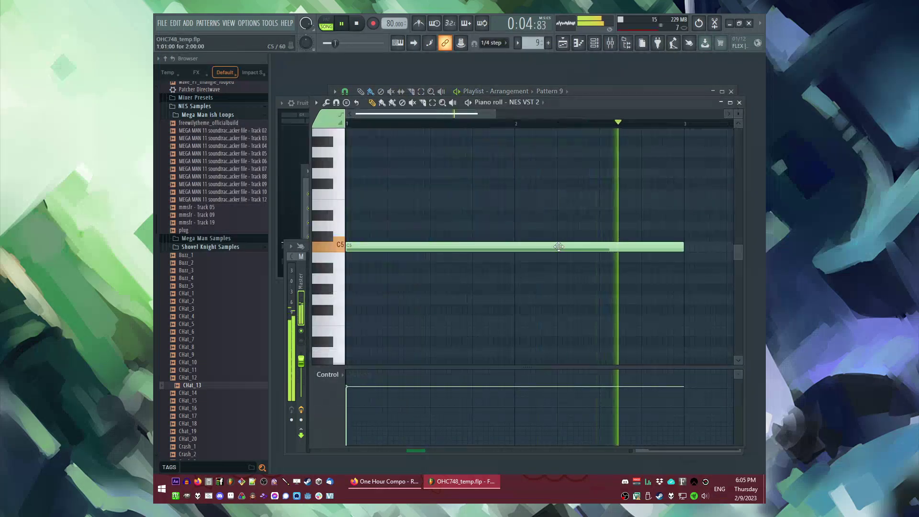
{"action": "key", "text": "F5"}
{"action": "key", "text": "ctrl+b"}
{"action": "key", "text": "ctrl+b"}
{"action": "key", "text": "ctrl+b"}
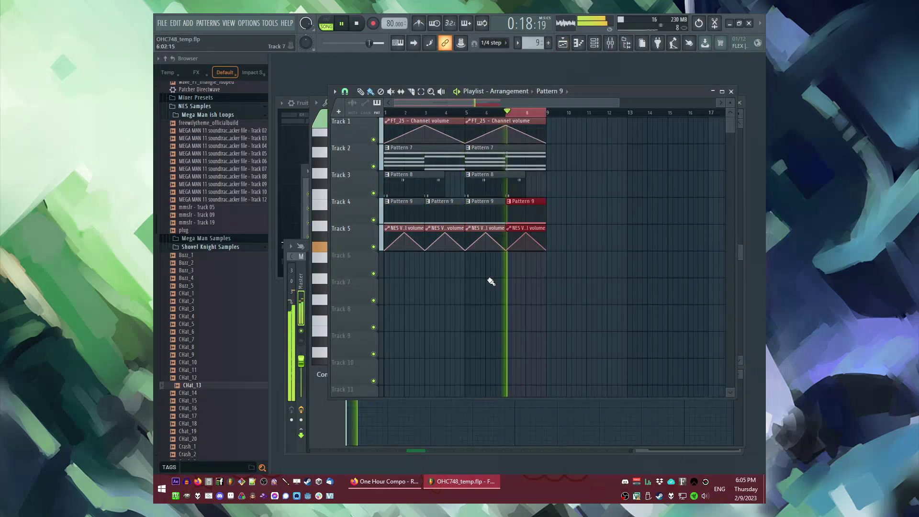
Route NES VST 2 to mixer track 13 and add a Fruity Delay Bank effect to it.
{"action": "double_click", "coordinate": [412, 206]}
{"action": "key", "text": "F6"}
{"action": "left_click", "coordinate": [374, 239]}
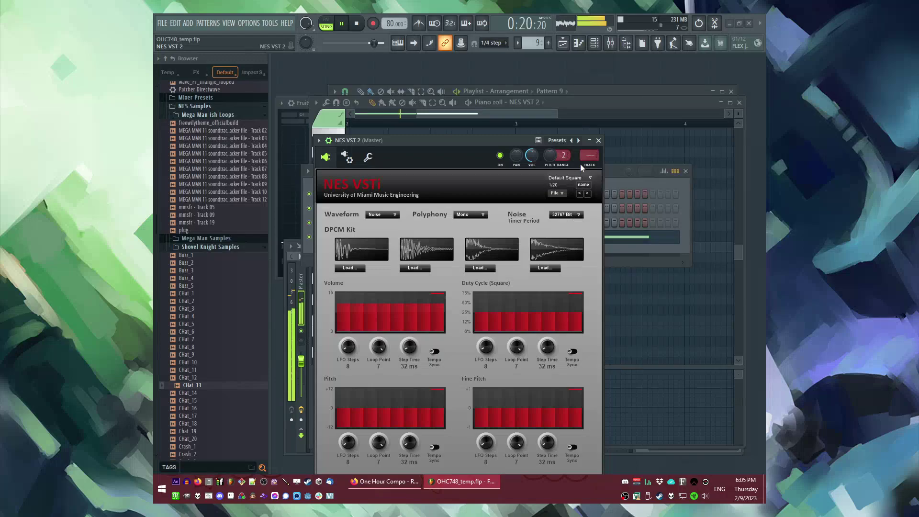
{"action": "key", "text": "ctrl+l"}
{"action": "left_click", "coordinate": [630, 291]}
{"action": "left_click", "coordinate": [600, 266]}
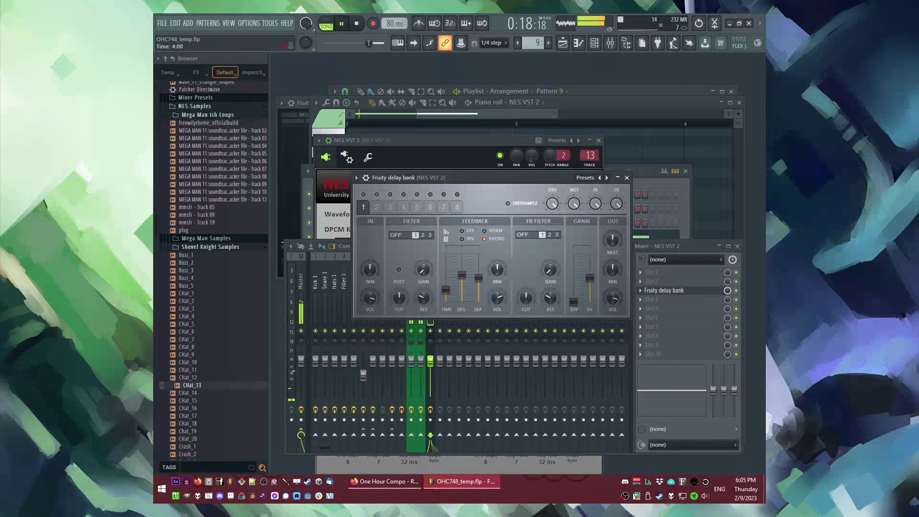
Add ValhallaSupermassive to the NES VST 2 mixer track and return to the playlist.
{"action": "left_click", "coordinate": [650, 336]}
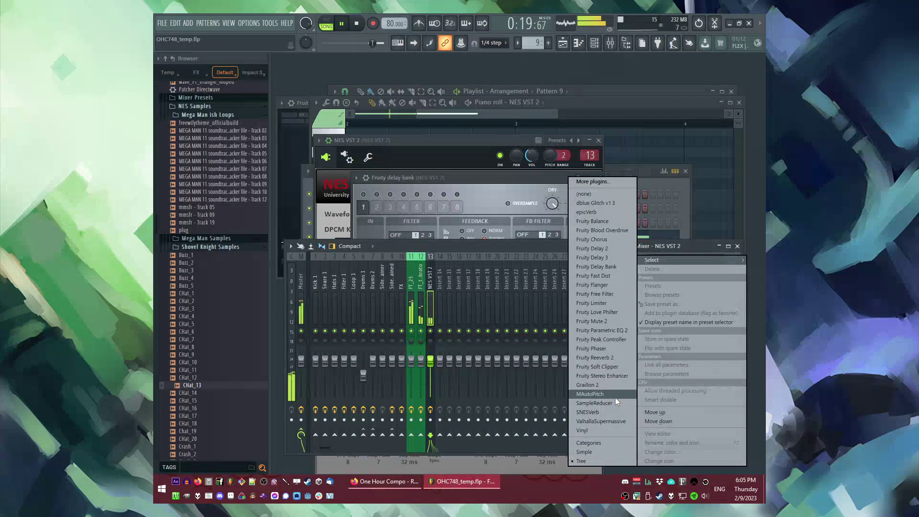
{"action": "left_click", "coordinate": [604, 421]}
{"action": "left_click", "coordinate": [708, 140]}
{"action": "key", "text": "F9"}
{"action": "key", "text": "F5"}
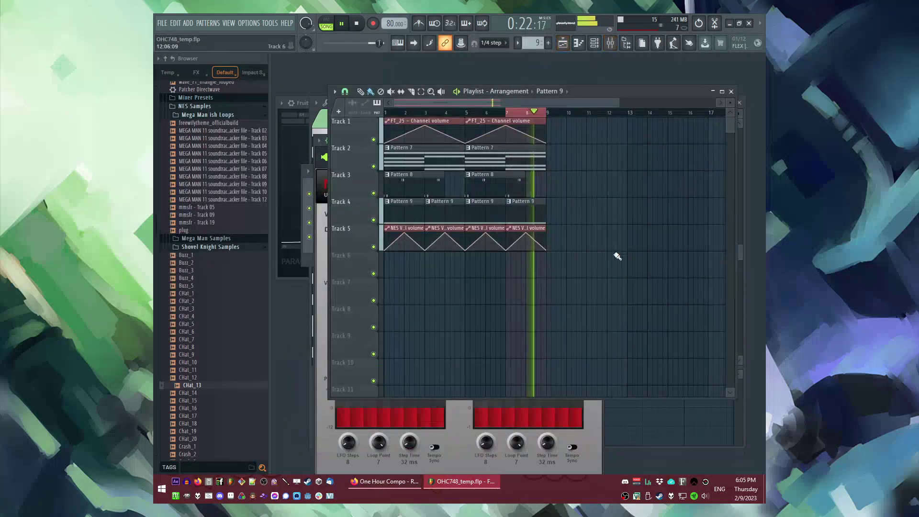
{"action": "left_click_drag", "start_coordinate": [582, 215], "coordinate": [262, 318]}
{"action": "left_click_drag", "start_coordinate": [613, 137], "coordinate": [374, 297]}
{"action": "key", "text": "ctrl+b"}
{"action": "left_click", "coordinate": [570, 302], "text": "ctrl"}
{"action": "key", "text": "ctrl+z"}
{"action": "key", "text": "ctrl+z"}
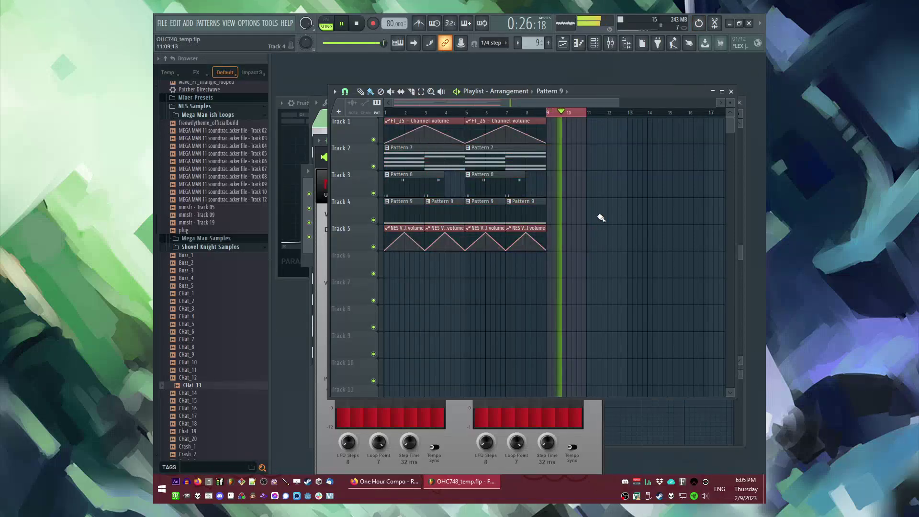
Duplicate all clips of bars 1 to 8 into bars 9 to 16 and save the project as a new version, OHC748_temp_2.flp.
{"action": "left_click_drag", "start_coordinate": [574, 120], "coordinate": [308, 312]}
{"action": "key", "text": "ctrl+b"}
{"action": "left_click", "coordinate": [523, 311], "text": "ctrl"}
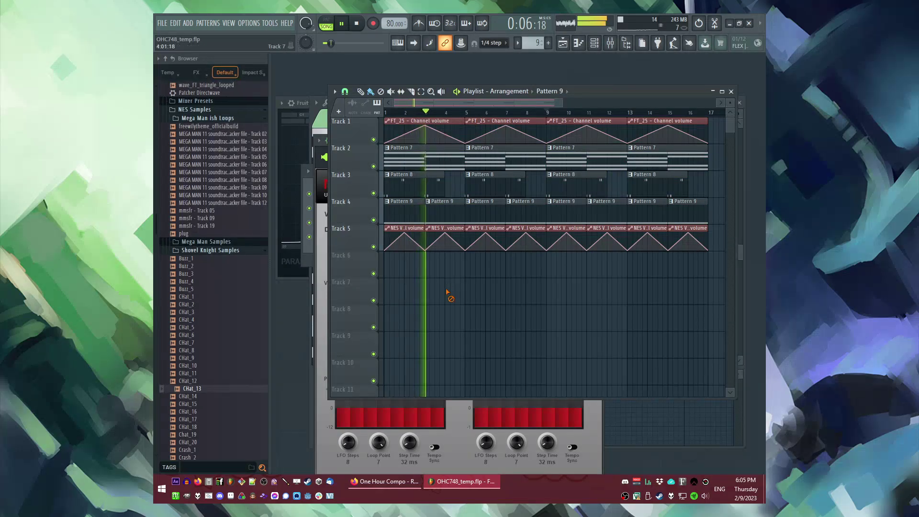
{"action": "key", "text": "ctrl+n"}
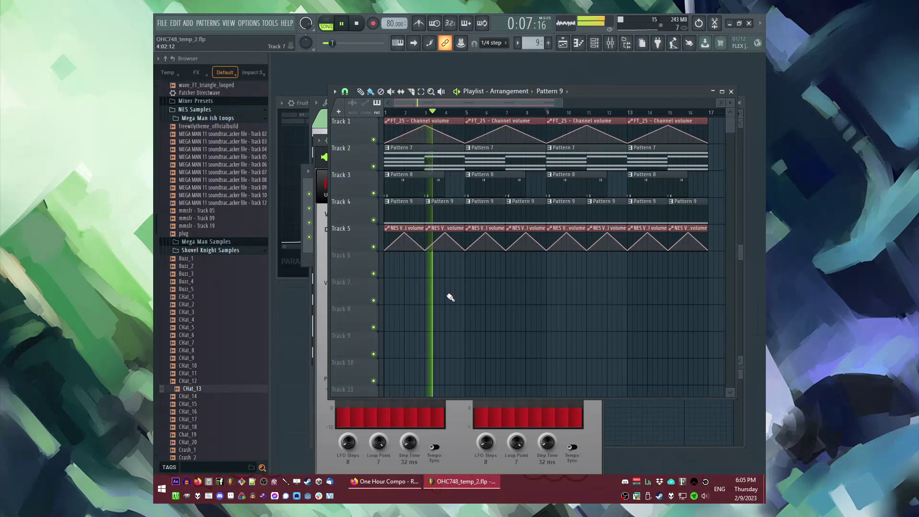
Create empty Pattern 10, place its clip at bar 5 on Track 6 and stop playback.
{"action": "scroll", "coordinate": [474, 279], "scroll_direction": "down", "scroll_amount": 1}
{"action": "scroll", "coordinate": [473, 280], "scroll_direction": "up", "scroll_amount": 1}
{"action": "left_click_drag", "start_coordinate": [460, 101], "coordinate": [385, 110]}
{"action": "key", "text": "F4"}
{"action": "key", "text": "Return"}
{"action": "left_click", "coordinate": [472, 273]}
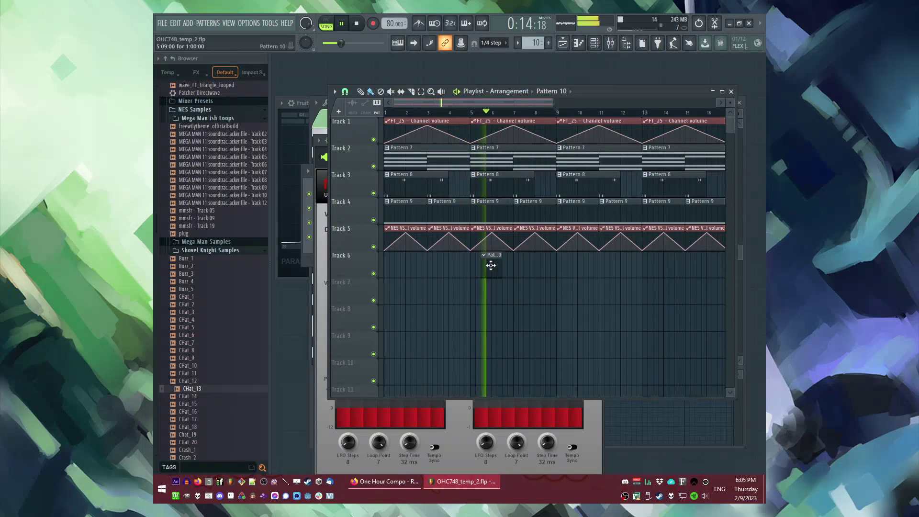
{"action": "left_click_drag", "start_coordinate": [497, 266], "coordinate": [474, 266]}
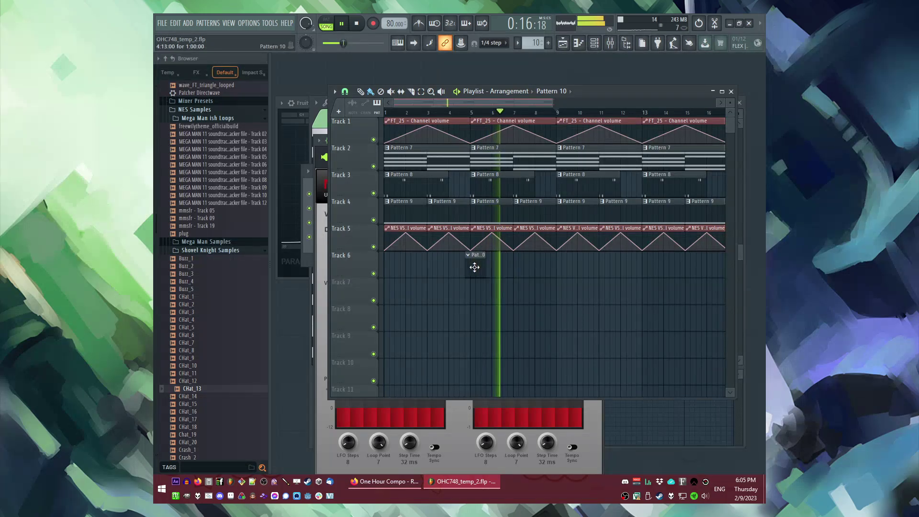
{"action": "key", "text": "space"}
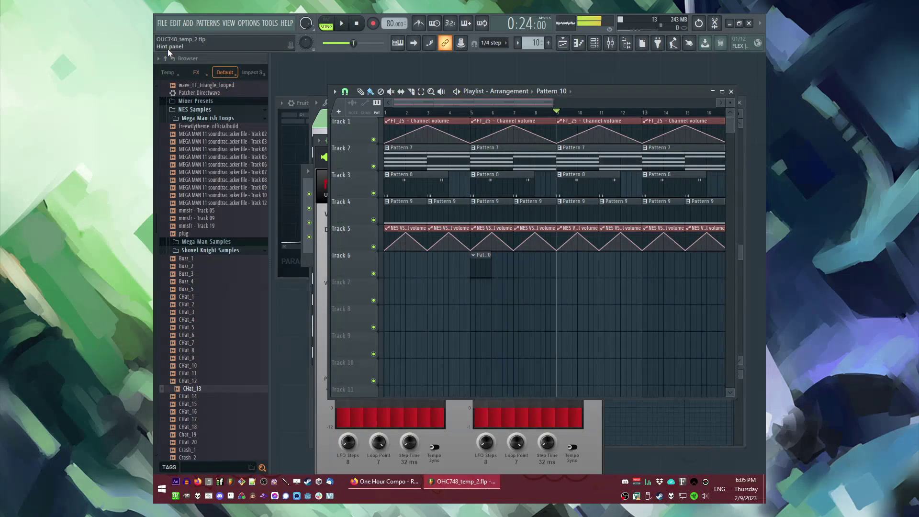
Find the Casio VL-Tone sample pack in the browser's Chiptune folder and expand it to reach the Casio_VL-Tone_LC sample.
{"action": "scroll", "coordinate": [215, 225], "scroll_direction": "up", "scroll_amount": 15}
{"action": "scroll", "coordinate": [214, 259], "scroll_direction": "down", "scroll_amount": 15}
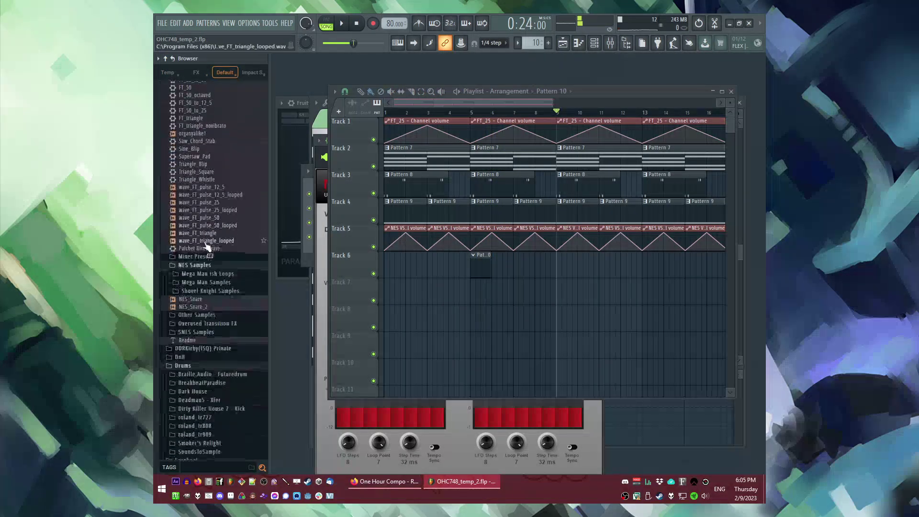
{"action": "scroll", "coordinate": [200, 354], "scroll_direction": "down", "scroll_amount": 6}
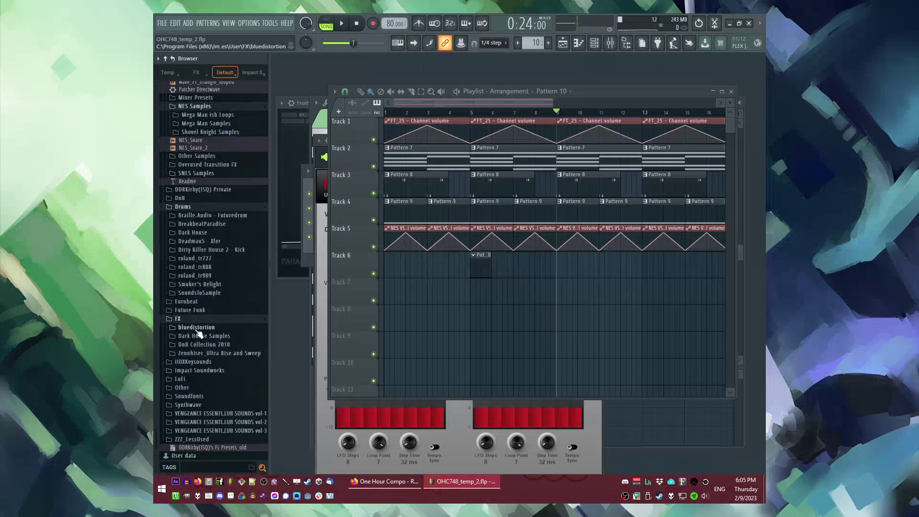
{"action": "scroll", "coordinate": [204, 194], "scroll_direction": "up", "scroll_amount": 15}
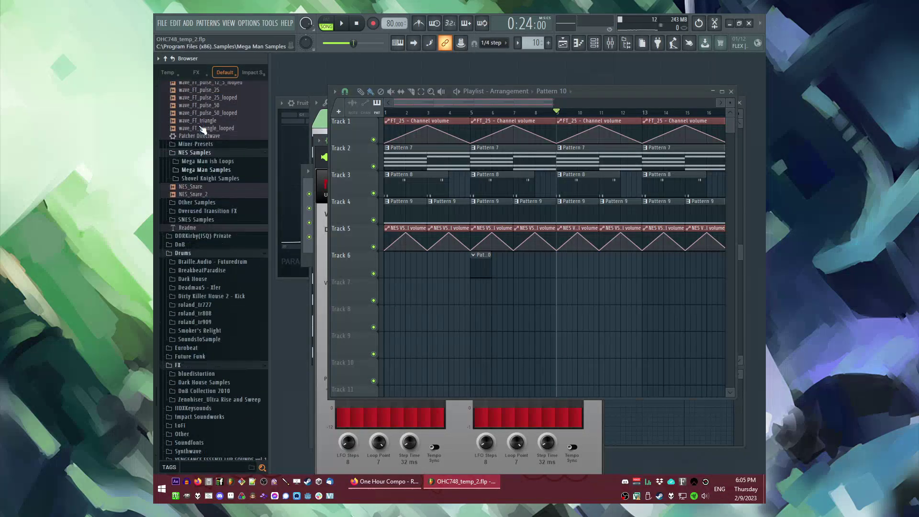
{"action": "left_click", "coordinate": [195, 207]}
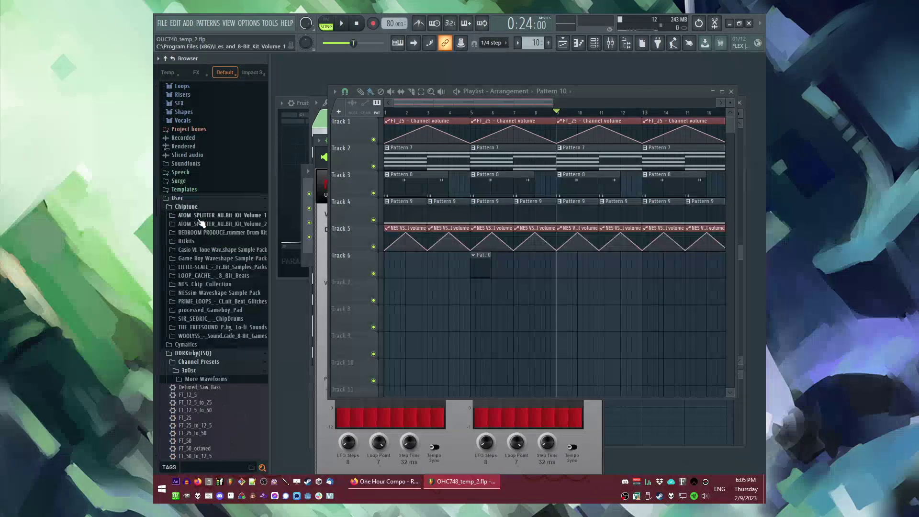
{"action": "left_click", "coordinate": [202, 251]}
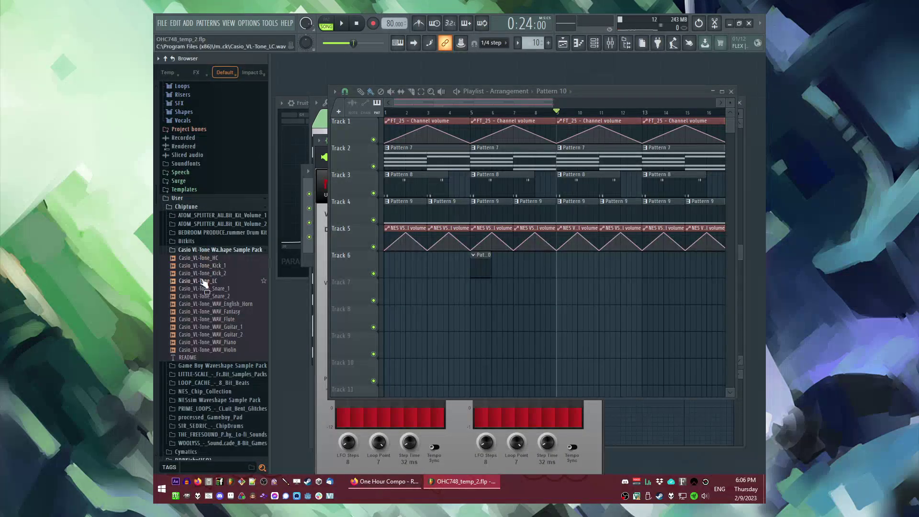
Listen to the song from bar 5 and again from bar 3.
{"action": "key", "text": "F6"}
{"action": "right_click", "coordinate": [442, 316]}
{"action": "key", "text": "space"}
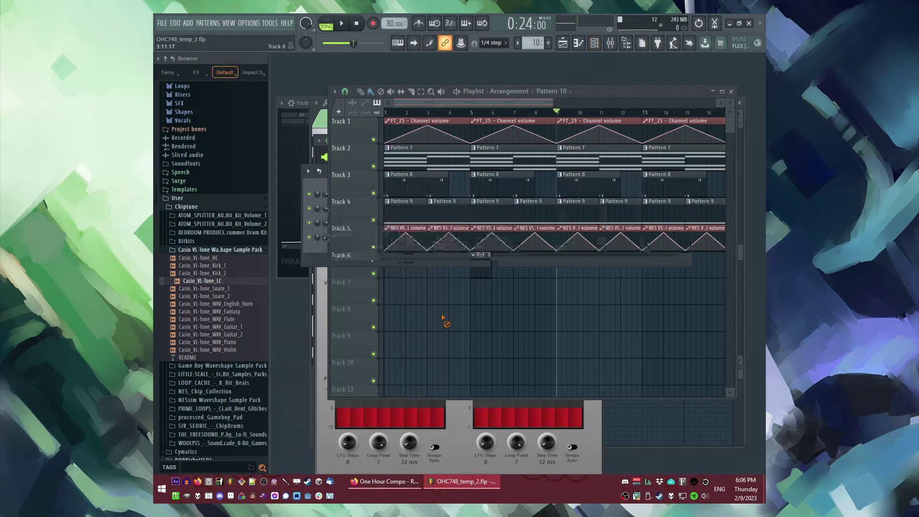
{"action": "left_click", "coordinate": [471, 112]}
{"action": "key", "text": "F6"}
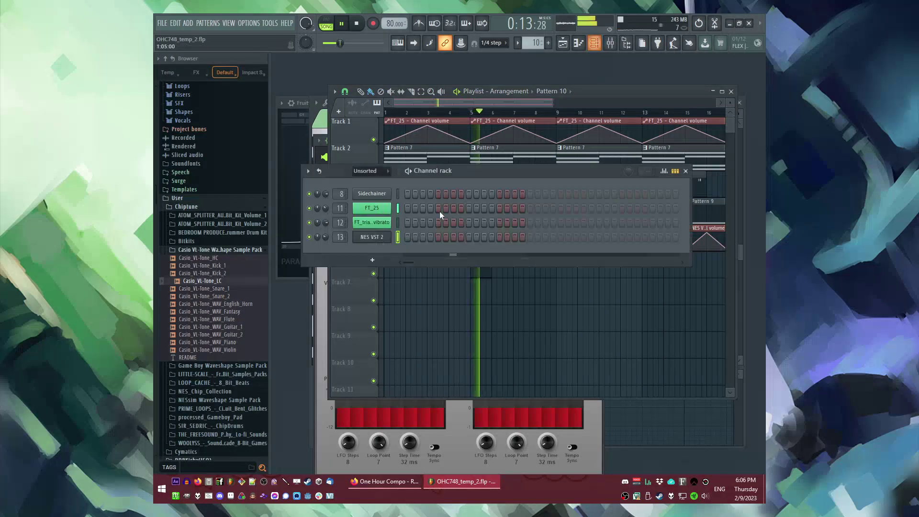
{"action": "key", "text": "F6"}
{"action": "left_click", "coordinate": [449, 113]}
{"action": "left_click", "coordinate": [425, 112]}
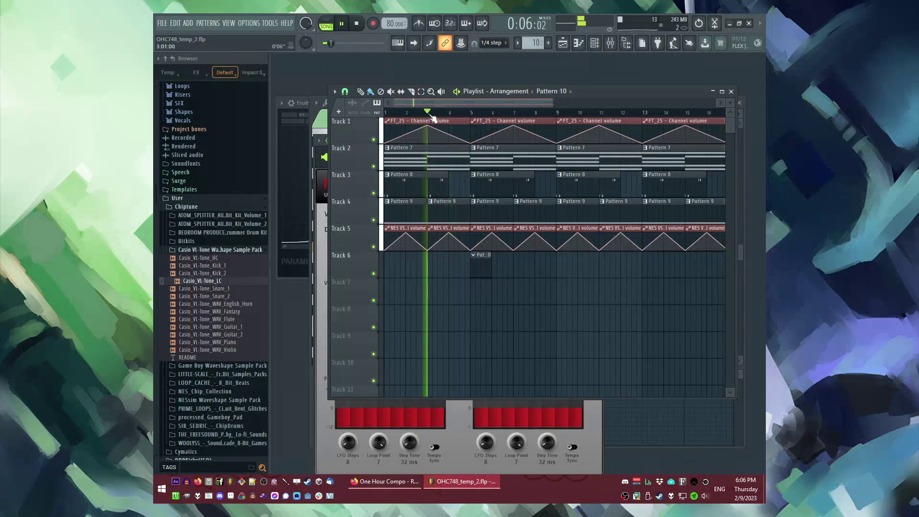
Add the Casio_VL-Tone_LC sample as a new channel and open it in Pattern 10's piano roll.
{"action": "key", "text": "F6"}
{"action": "left_click_drag", "start_coordinate": [220, 284], "coordinate": [381, 251]}
{"action": "right_click", "coordinate": [390, 253]}
{"action": "left_click", "coordinate": [406, 249]}
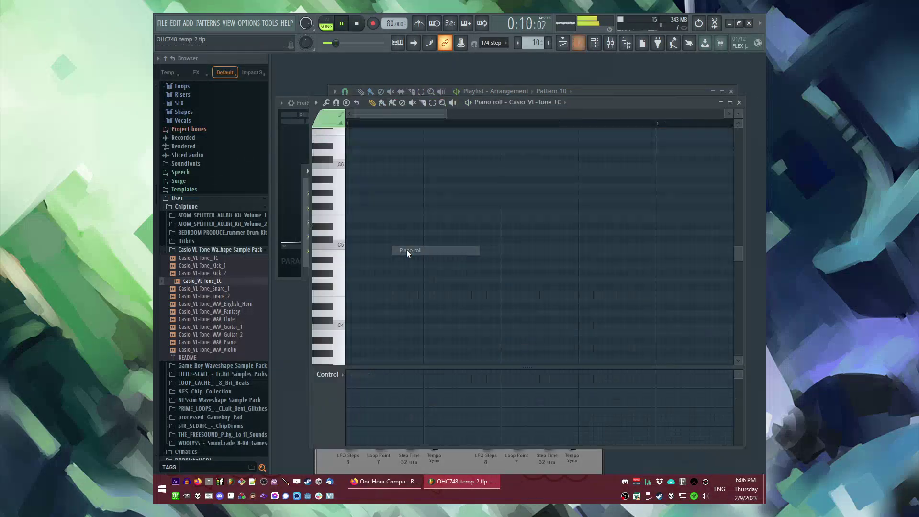
Write a riff in the first half of bar 1 for Casio_VL-Tone_LC with four very short C5 notes followed by a C4.
{"action": "left_click", "coordinate": [372, 247]}
{"action": "scroll", "coordinate": [392, 248], "scroll_direction": "down", "scroll_amount": 3, "text": "ctrl"}
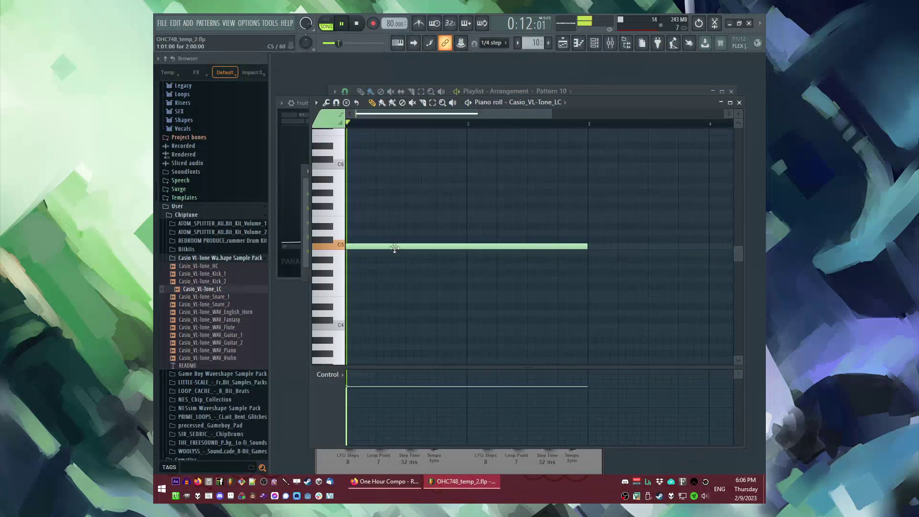
{"action": "double_click", "coordinate": [392, 247]}
{"action": "left_click_drag", "start_coordinate": [456, 283], "coordinate": [457, 298]}
{"action": "left_click", "coordinate": [511, 304]}
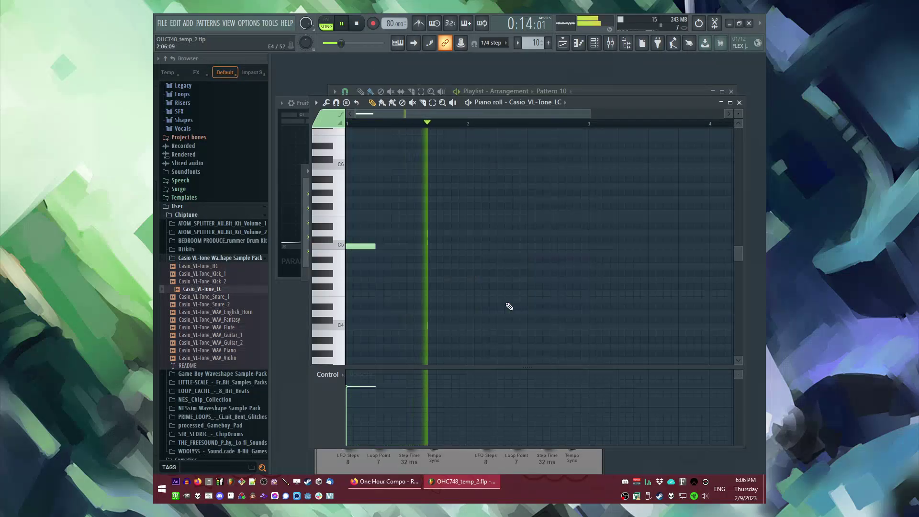
{"action": "key", "text": "space"}
{"action": "left_click_drag", "start_coordinate": [372, 247], "coordinate": [352, 247]}
{"action": "scroll", "coordinate": [373, 253], "scroll_direction": "up", "scroll_amount": 3, "text": "ctrl"}
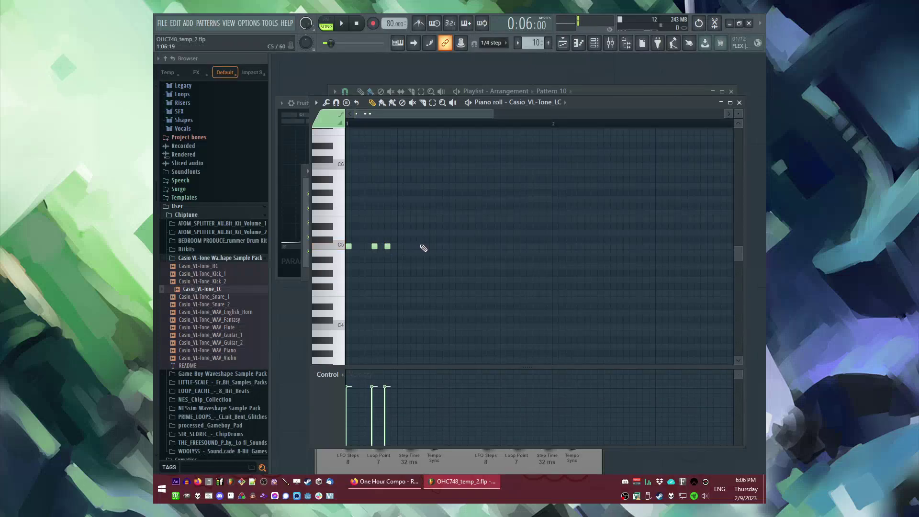
{"action": "left_click", "coordinate": [424, 327]}
{"action": "key", "text": "space"}
Route Casio_VL-Tone_LC to mixer track 14, add a Fruity Delay Bank effect and play the song.
{"action": "key", "text": "F6"}
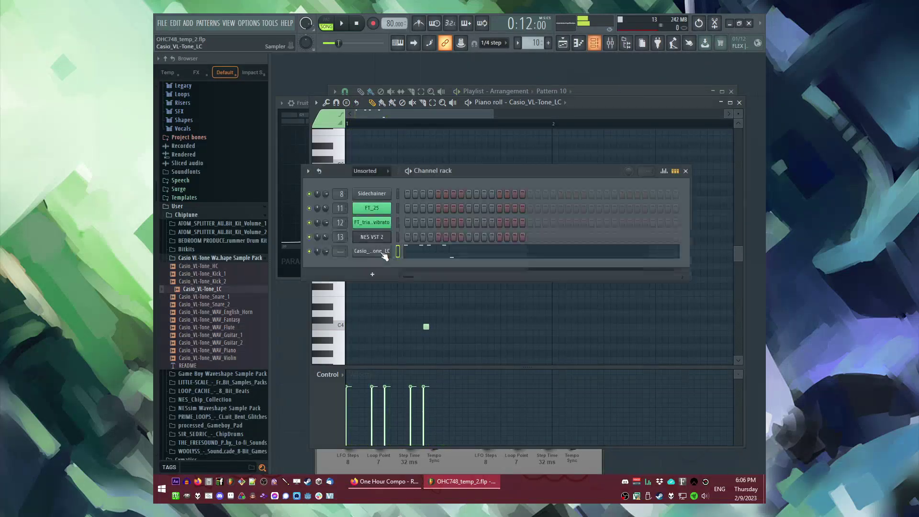
{"action": "left_click", "coordinate": [383, 250]}
{"action": "left_click", "coordinate": [594, 191]}
{"action": "left_click", "coordinate": [641, 290]}
{"action": "mouse_move", "coordinate": [647, 260]}
{"action": "left_click", "coordinate": [609, 265]}
{"action": "key", "text": "space"}
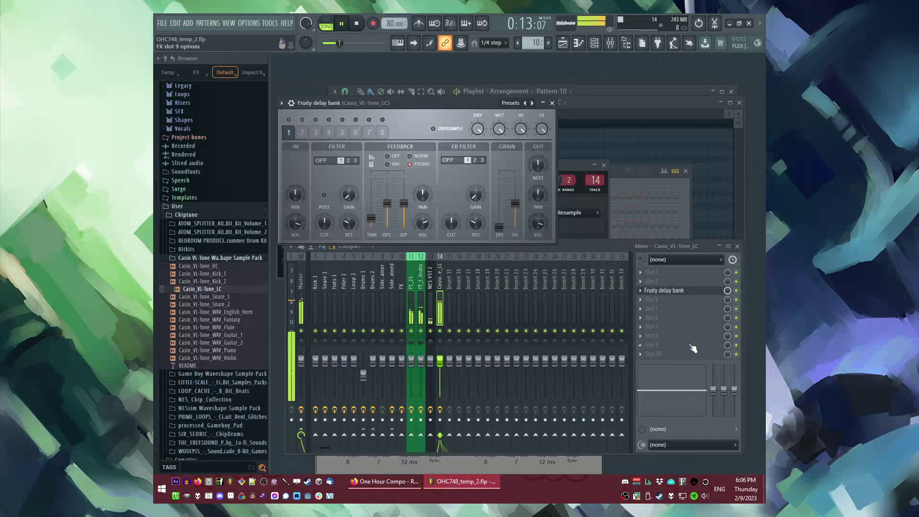
Add ValhallaSupermassive to the Casio_VL-Tone_LC mixer track, close the delay bank and return to the playlist.
{"action": "left_click", "coordinate": [641, 328]}
{"action": "left_click", "coordinate": [592, 422]}
{"action": "key", "text": "space"}
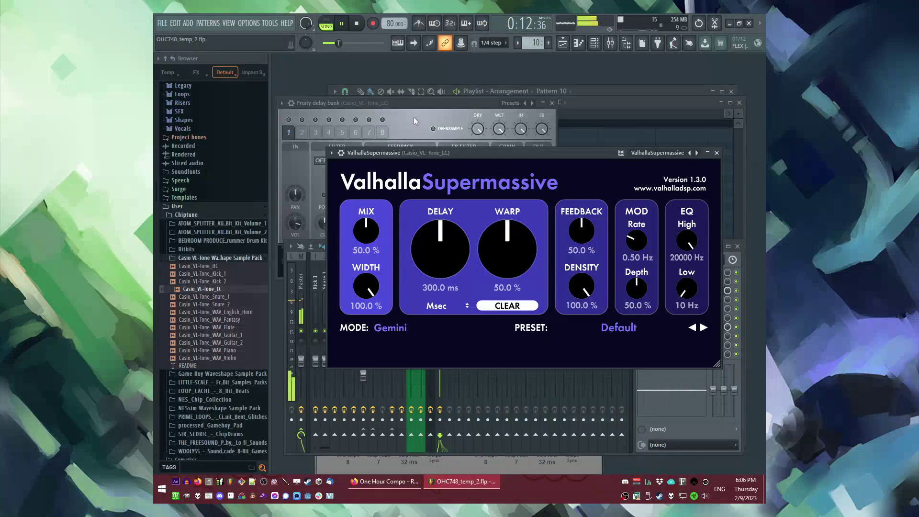
{"action": "left_click", "coordinate": [414, 119]}
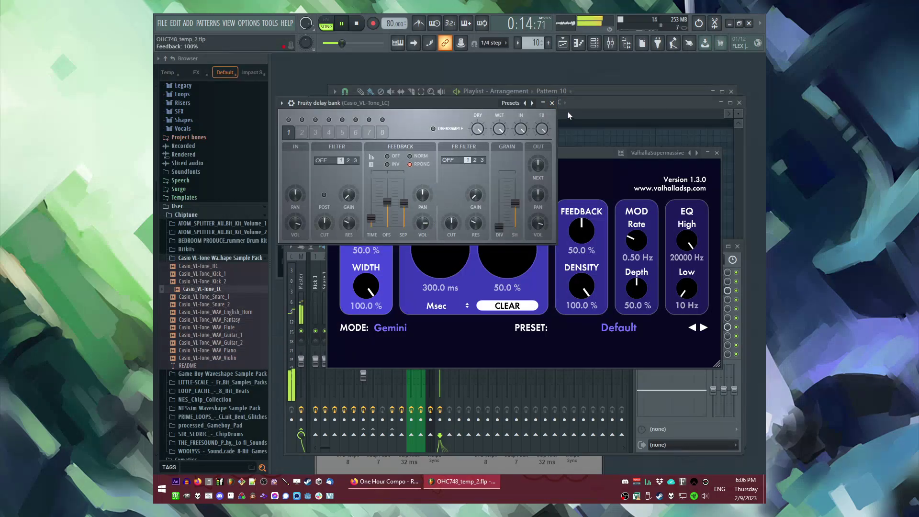
{"action": "left_click", "coordinate": [552, 104]}
{"action": "key", "text": "F5"}
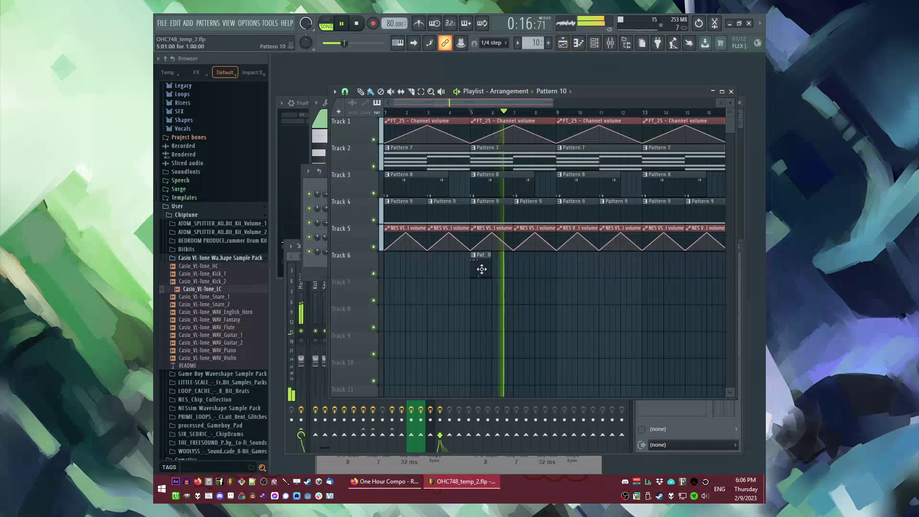
{"action": "left_click", "coordinate": [517, 263]}
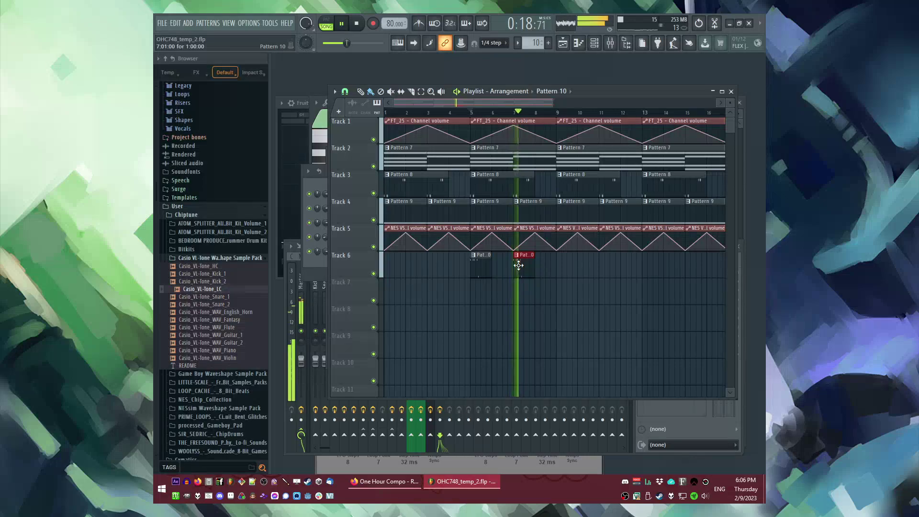
{"action": "right_click", "coordinate": [519, 272]}
{"action": "key", "text": "space"}
{"action": "key", "text": "space"}
{"action": "left_click", "coordinate": [474, 255]}
{"action": "right_click", "coordinate": [610, 298]}
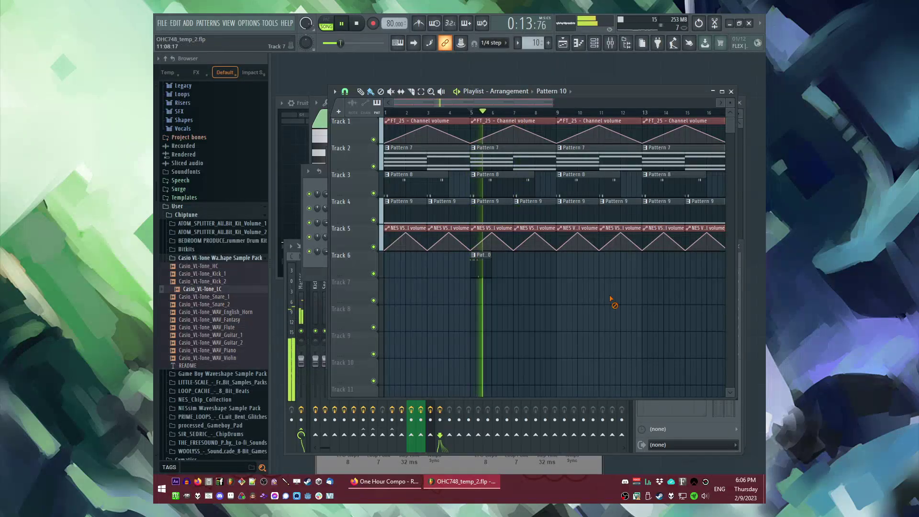
Copy the five-note Casio_VL-Tone_LC riff to bar 3 of Pattern 10 and add a short F4 note near the end of bar 2.
{"action": "double_click", "coordinate": [486, 273]}
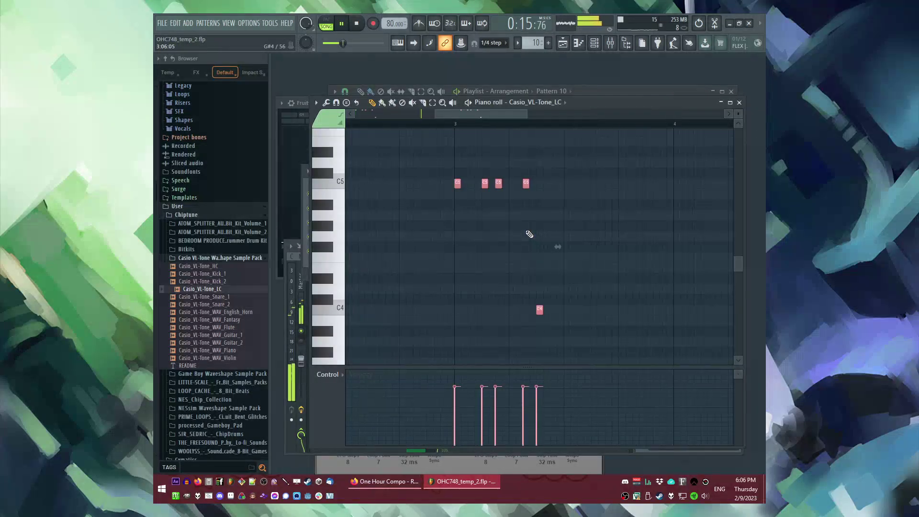
{"action": "scroll", "coordinate": [460, 249], "scroll_direction": "up", "scroll_amount": 2}
{"action": "key", "text": "space"}
{"action": "left_click", "coordinate": [477, 258]}
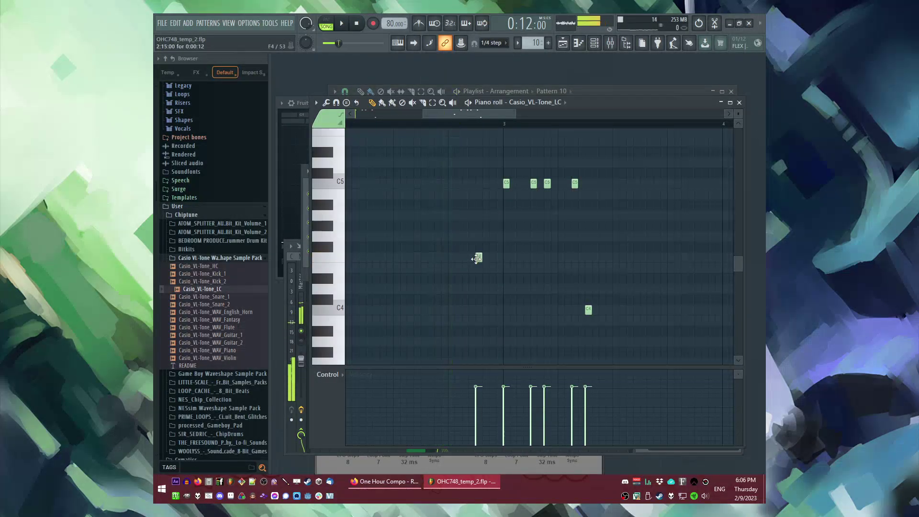
Add a second short F4 note just before bar 3 and play the Casio_VL-Tone_LC riff from there.
{"action": "left_click", "coordinate": [458, 123]}
{"action": "key", "text": "space"}
{"action": "left_click_drag", "start_coordinate": [460, 116], "coordinate": [481, 119]}
{"action": "key", "text": "space"}
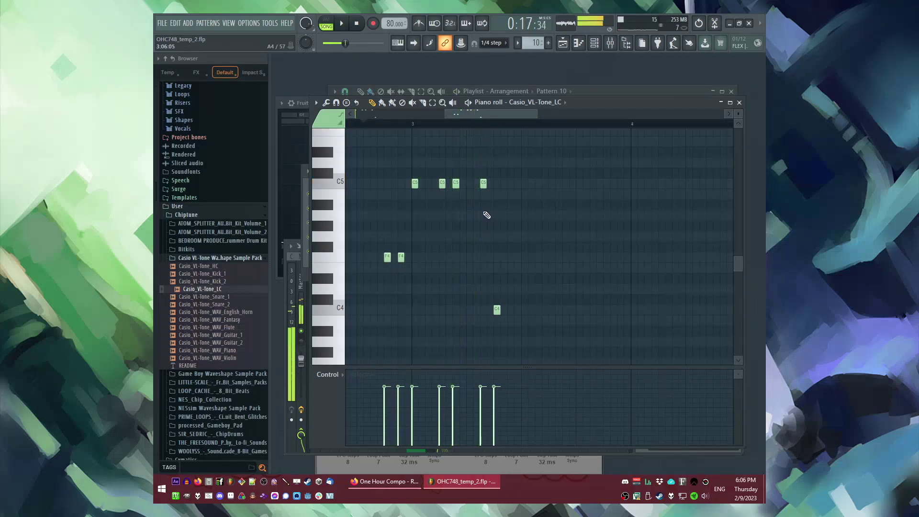
{"action": "left_click", "coordinate": [406, 123]}
{"action": "key", "text": "space"}
{"action": "key", "text": "space"}
Remove the closing C4 from the bar 3 riff, raise its third C5 note to F5 and play the passage.
{"action": "right_click", "coordinate": [497, 310]}
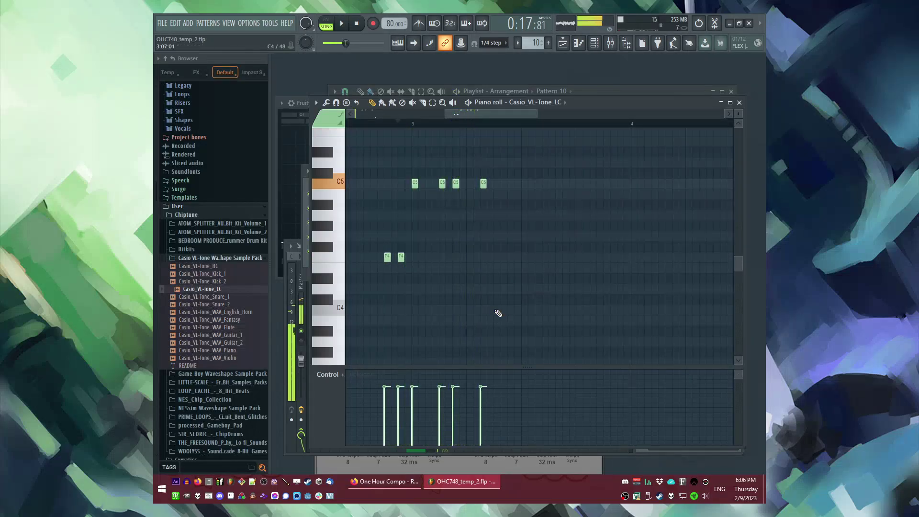
{"action": "scroll", "coordinate": [499, 219], "scroll_direction": "up", "scroll_amount": 3}
{"action": "left_click_drag", "start_coordinate": [455, 246], "coordinate": [448, 169]}
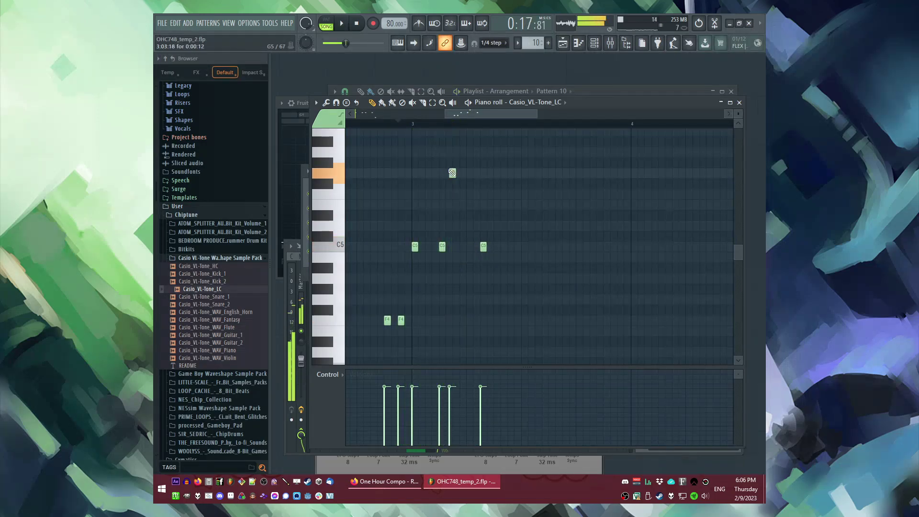
{"action": "key", "text": "space"}
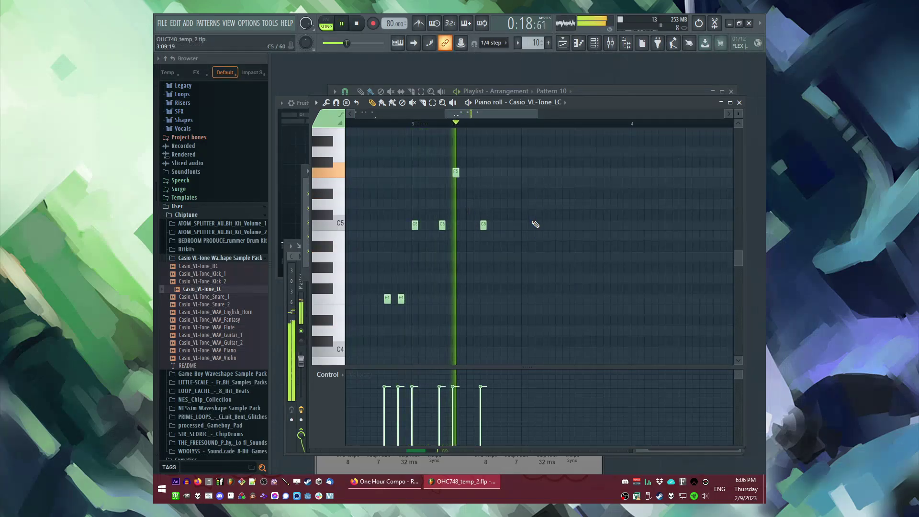
{"action": "scroll", "coordinate": [529, 217], "scroll_direction": "down", "scroll_amount": 3}
{"action": "key", "text": "space"}
{"action": "key", "text": "space"}
Put a short C4 note back at the end of the bar 3 riff and play the result.
{"action": "scroll", "coordinate": [495, 220], "scroll_direction": "up", "scroll_amount": 1}
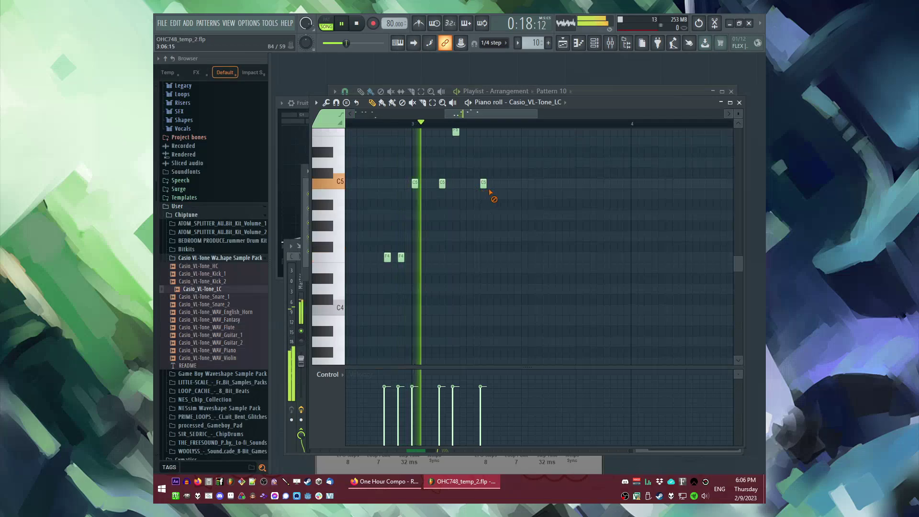
{"action": "key", "text": "space"}
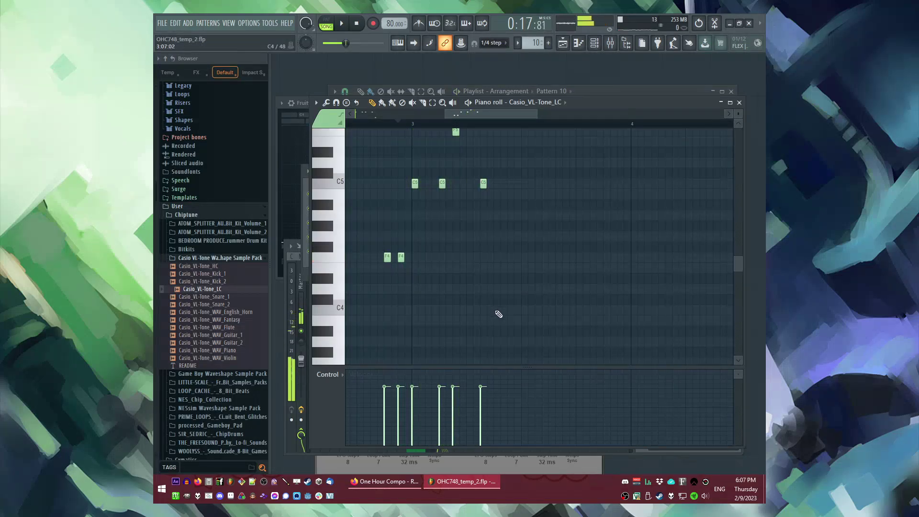
{"action": "key", "text": "space"}
{"action": "scroll", "coordinate": [493, 297], "scroll_direction": "down", "scroll_amount": 2}
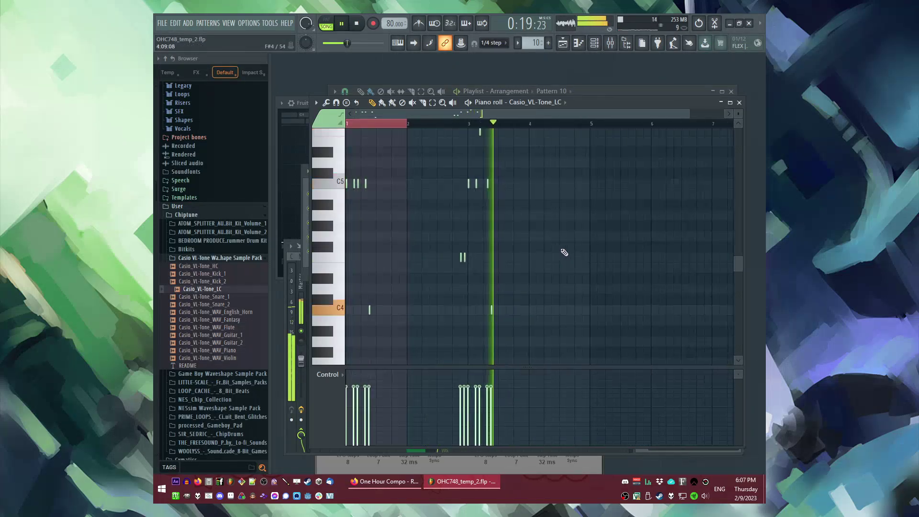
Return to the playlist and repeat the Pattern 10 clip on Track 6 at bars 9 and 13.
{"action": "key", "text": "F6"}
{"action": "key", "text": "F5"}
{"action": "left_click", "coordinate": [518, 290]}
{"action": "right_click", "coordinate": [519, 289]}
{"action": "left_click", "coordinate": [564, 268]}
{"action": "left_click", "coordinate": [650, 274]}
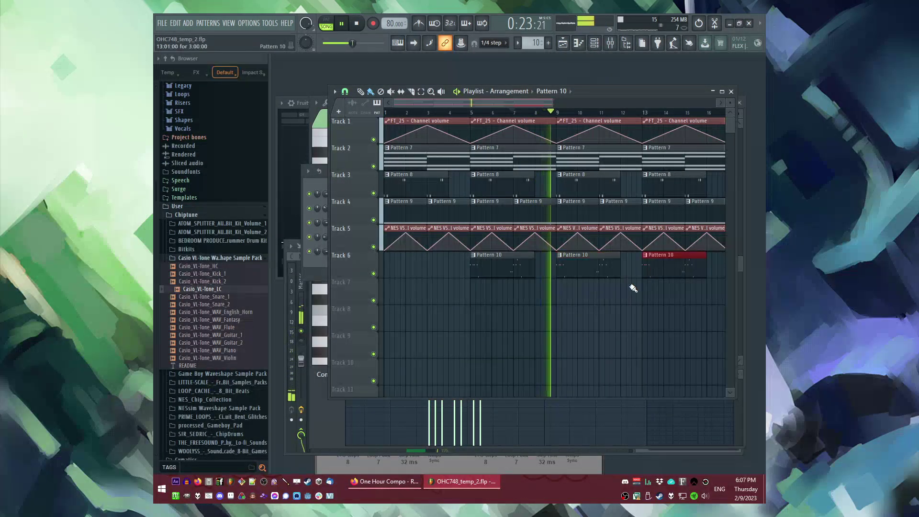
Create a new empty Pattern 11, place it on Track 7 at bar 9 and stop playback.
{"action": "scroll", "coordinate": [641, 281], "scroll_direction": "up", "scroll_amount": 1}
{"action": "key", "text": "F4"}
{"action": "key", "text": "Return"}
{"action": "left_click", "coordinate": [485, 302]}
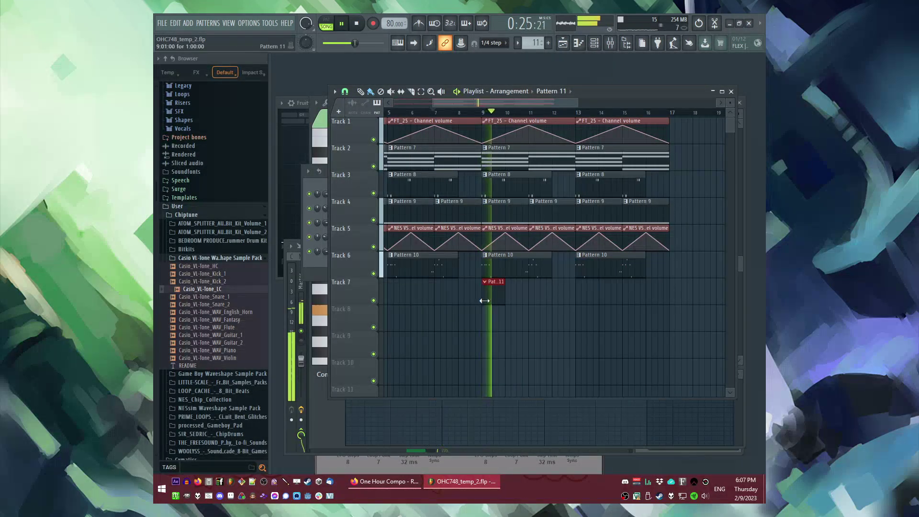
{"action": "key", "text": "space"}
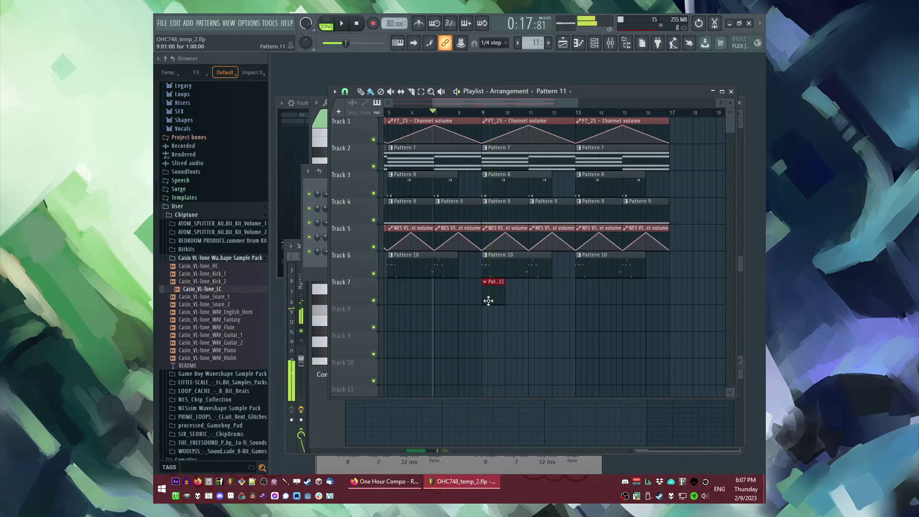
Place the high riser audio clip on Track 8 with its peak around bar 9 and play the song.
{"action": "left_click", "coordinate": [540, 95]}
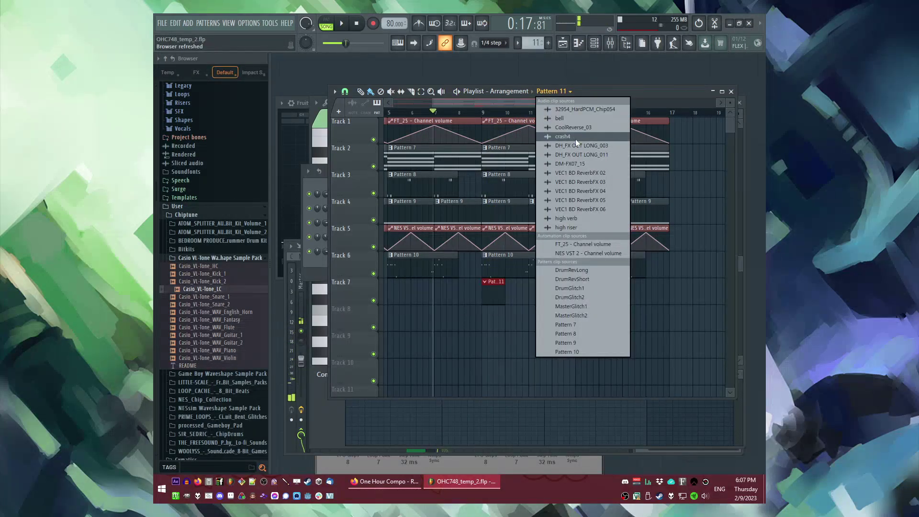
{"action": "left_click", "coordinate": [566, 228]}
{"action": "left_click", "coordinate": [463, 323]}
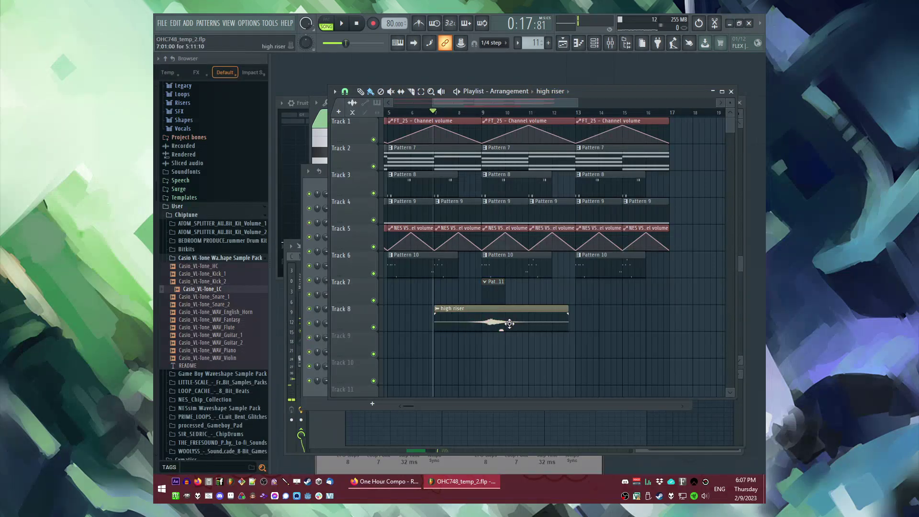
{"action": "scroll", "coordinate": [478, 319], "scroll_direction": "up", "scroll_amount": 3}
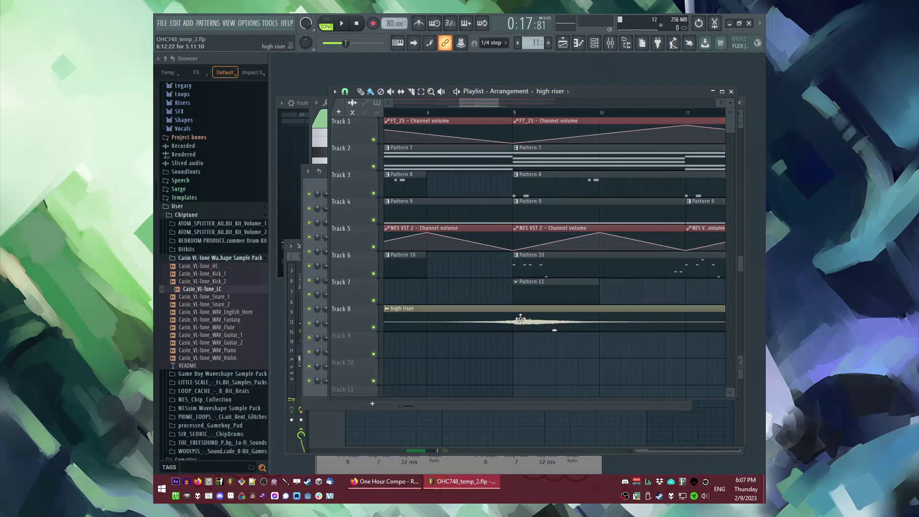
{"action": "scroll", "coordinate": [521, 319], "scroll_direction": "down", "scroll_amount": 4}
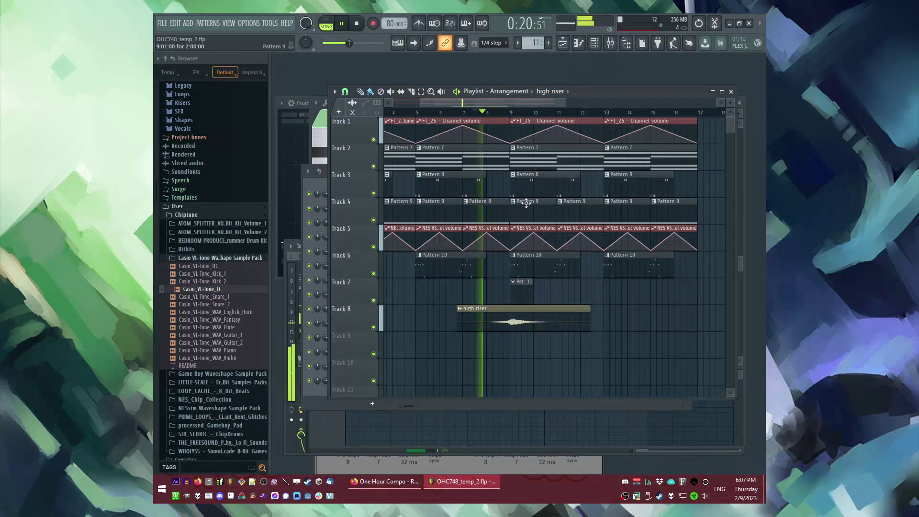
Open Pattern 11, add the FT_triangle_novibrato preset as a new channel and show that channel's piano roll.
{"action": "double_click", "coordinate": [520, 280]}
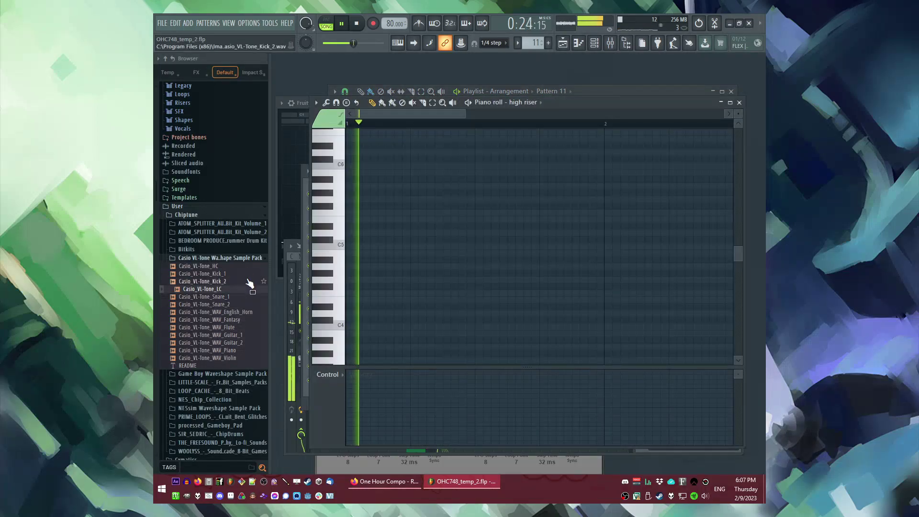
{"action": "scroll", "coordinate": [244, 277], "scroll_direction": "down", "scroll_amount": 10}
{"action": "key", "text": "F6"}
{"action": "left_click_drag", "start_coordinate": [216, 287], "coordinate": [452, 213]}
{"action": "right_click", "coordinate": [375, 206]}
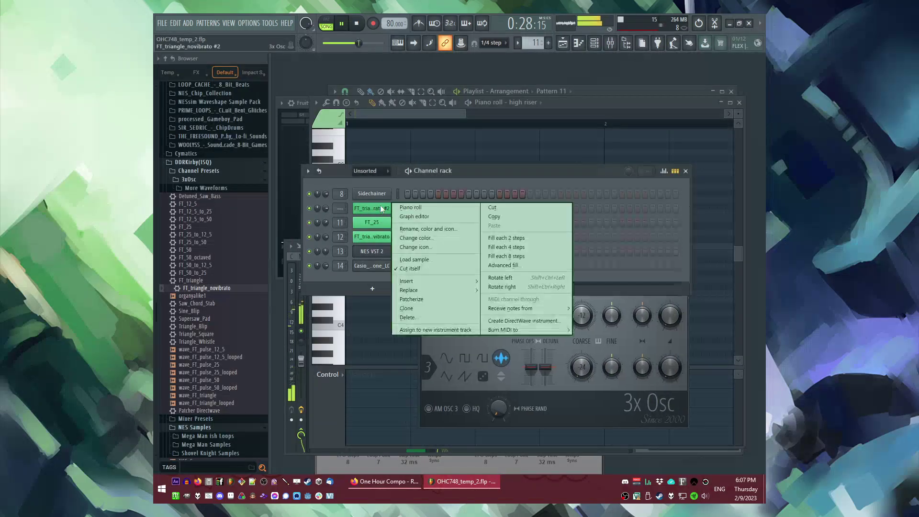
{"action": "left_click", "coordinate": [408, 208]}
Write a 14-step C3 followed by one-step G2 and C3 notes in bar 1, and a full-bar G3 in bar 2.
{"action": "scroll", "coordinate": [370, 326], "scroll_direction": "down", "scroll_amount": 5}
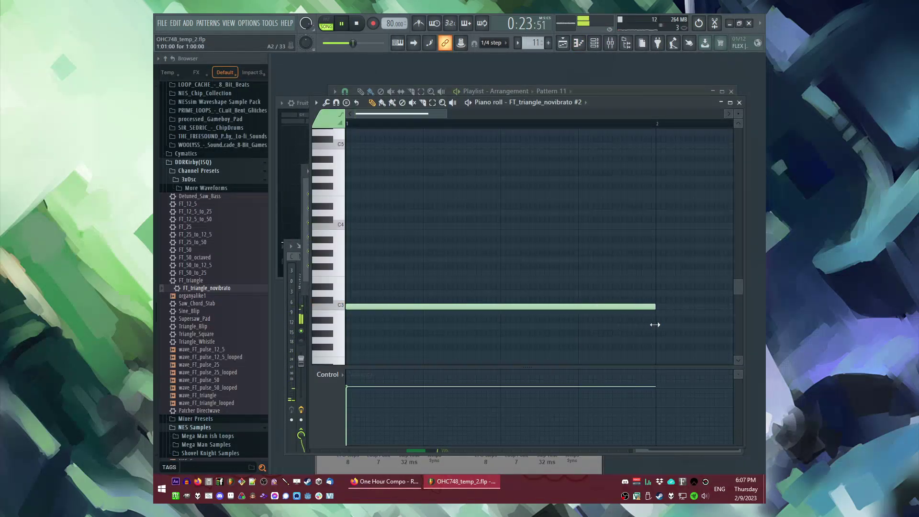
{"action": "scroll", "coordinate": [557, 241], "scroll_direction": "down", "scroll_amount": 4, "text": "ctrl"}
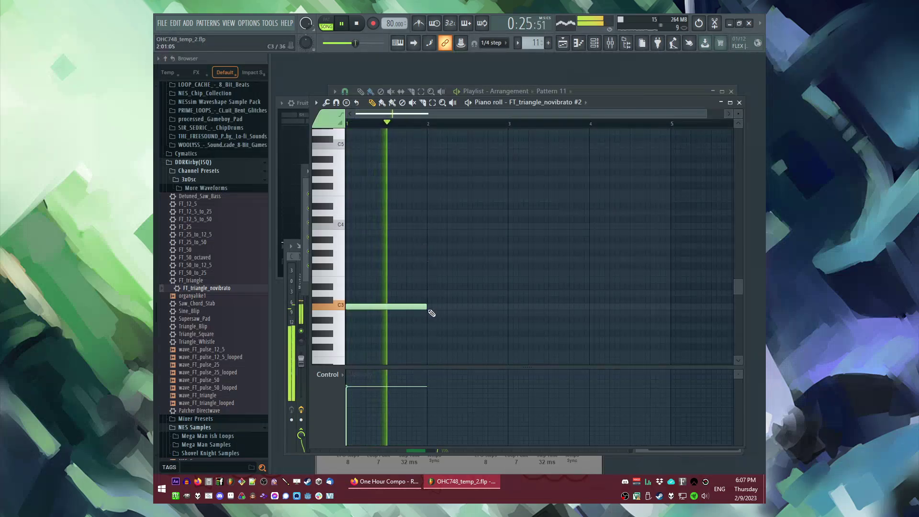
{"action": "scroll", "coordinate": [432, 313], "scroll_direction": "down", "scroll_amount": 1}
{"action": "scroll", "coordinate": [427, 297], "scroll_direction": "down", "scroll_amount": 1}
{"action": "key", "text": "space"}
{"action": "scroll", "coordinate": [433, 271], "scroll_direction": "up", "scroll_amount": 2, "text": "ctrl"}
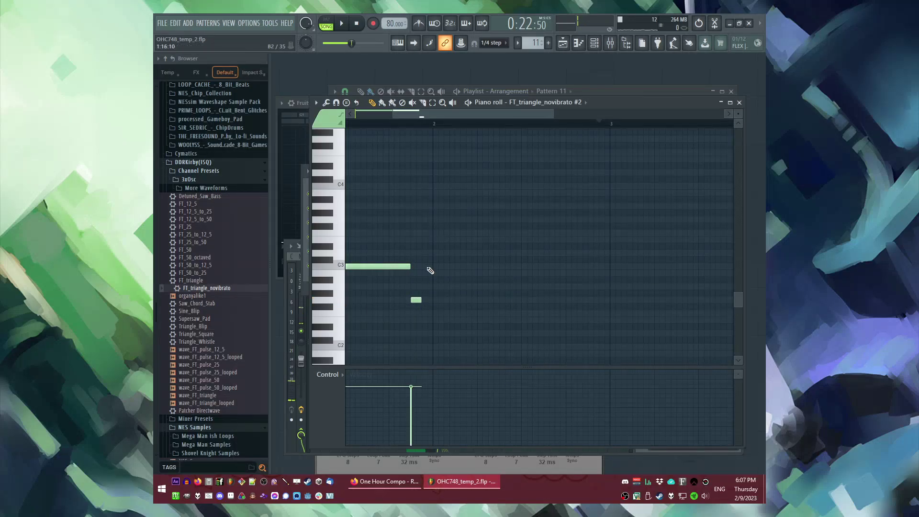
{"action": "left_click", "coordinate": [434, 232]}
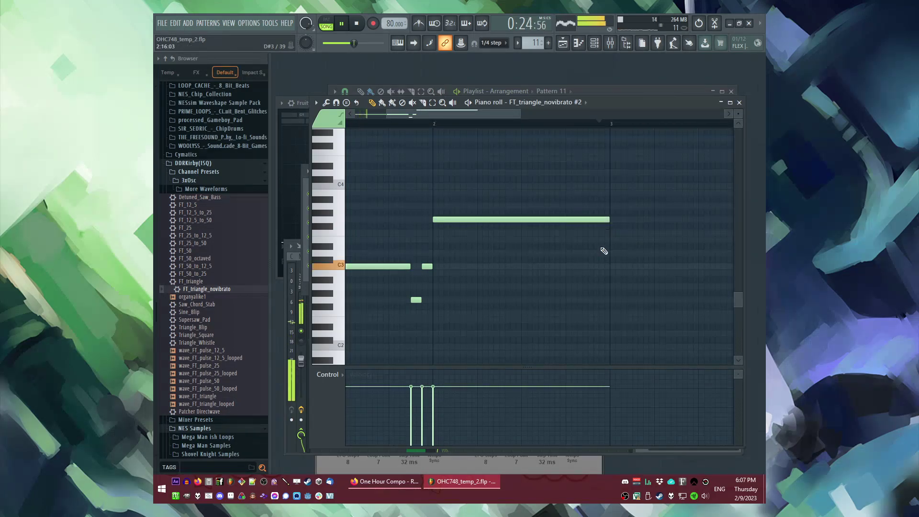
Route FT_triangle_novibrato #2 to mixer track 15 and add Fruity Blood Overdrive to that track.
{"action": "key", "text": "Tab"}
{"action": "key", "text": "Tab"}
{"action": "key", "text": "Tab"}
{"action": "left_click", "coordinate": [376, 211]}
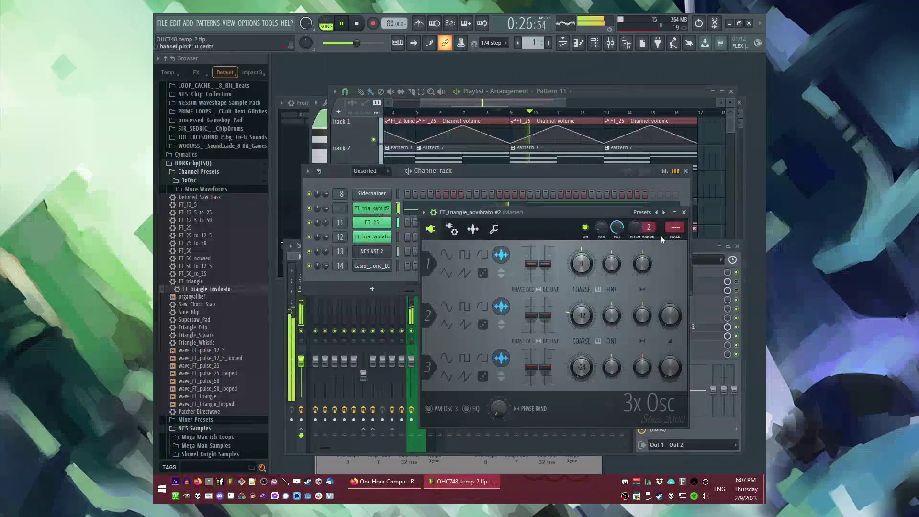
{"action": "left_click", "coordinate": [675, 238]}
{"action": "left_click", "coordinate": [643, 301]}
{"action": "mouse_move", "coordinate": [652, 260]}
{"action": "left_click", "coordinate": [596, 230]}
{"action": "left_click", "coordinate": [513, 141]}
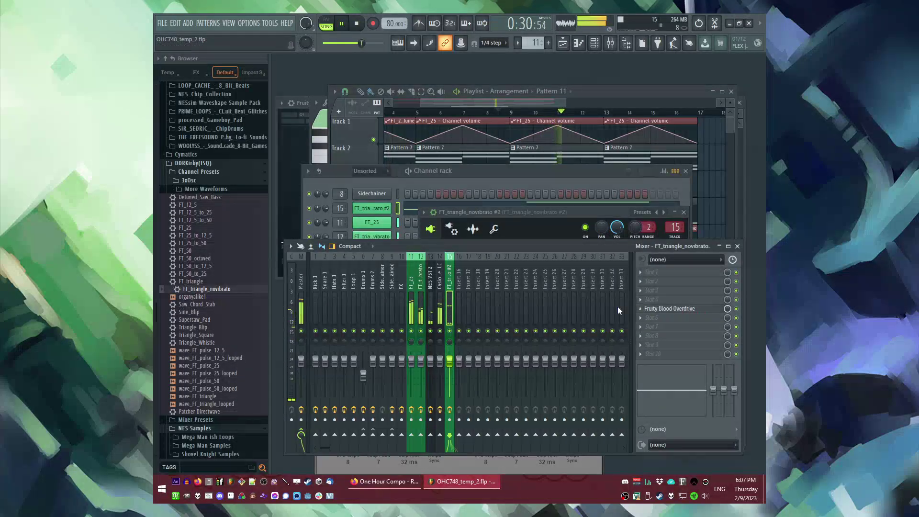
Add Fruity Parametric EQ 2 ahead of the overdrive, roll off the highs and pull the lowest band down.
{"action": "left_click", "coordinate": [641, 281]}
{"action": "mouse_move", "coordinate": [646, 260]}
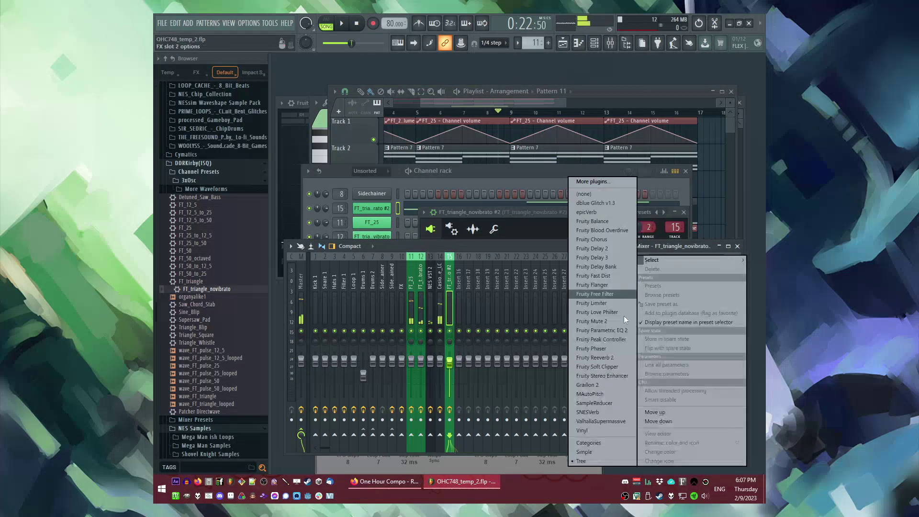
{"action": "left_click", "coordinate": [595, 331]}
{"action": "left_click_drag", "start_coordinate": [493, 197], "coordinate": [499, 213]}
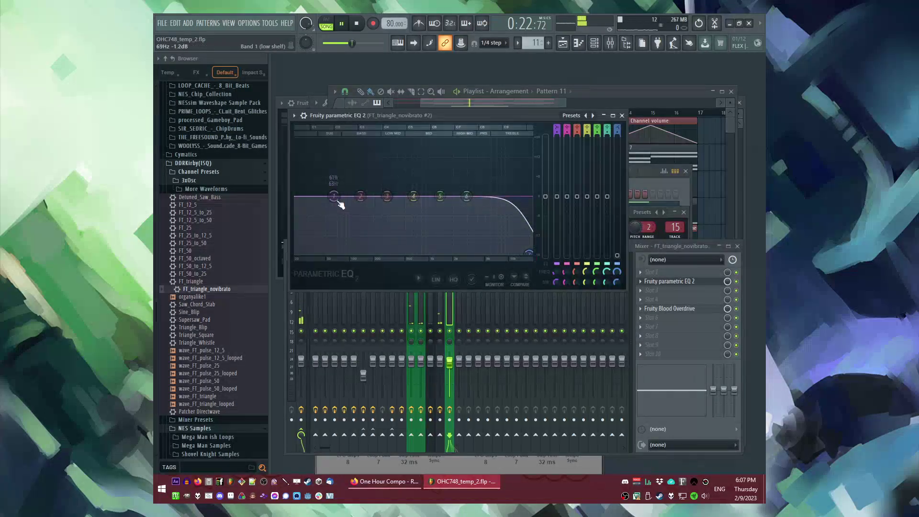
{"action": "left_click_drag", "start_coordinate": [338, 201], "coordinate": [296, 257]}
{"action": "key", "text": "F9"}
Reopen Pattern 11's notes and shorten the bar 2 G3 so it ends two steps before bar 3.
{"action": "key", "text": "F5"}
{"action": "double_click", "coordinate": [527, 291]}
{"action": "scroll", "coordinate": [512, 291], "scroll_direction": "down", "scroll_amount": 3}
{"action": "scroll", "coordinate": [478, 234], "scroll_direction": "up", "scroll_amount": 2}
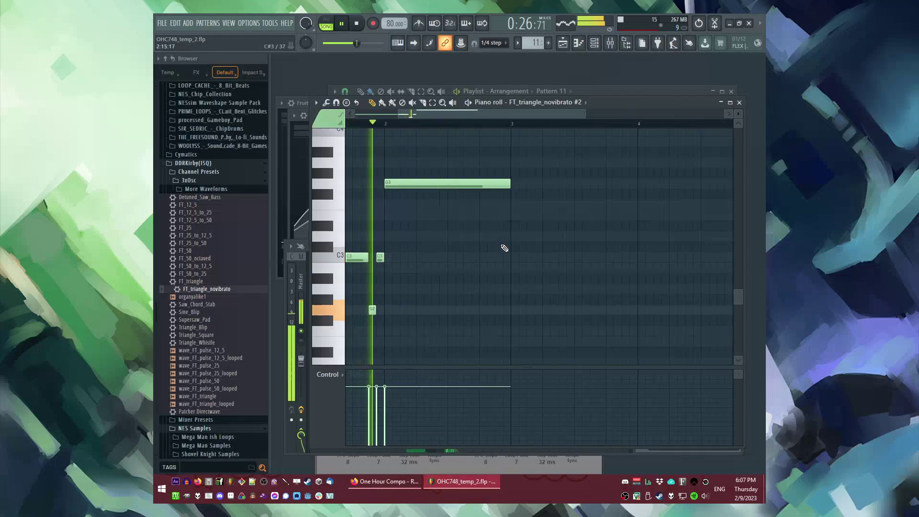
{"action": "scroll", "coordinate": [505, 248], "scroll_direction": "up", "scroll_amount": 2}
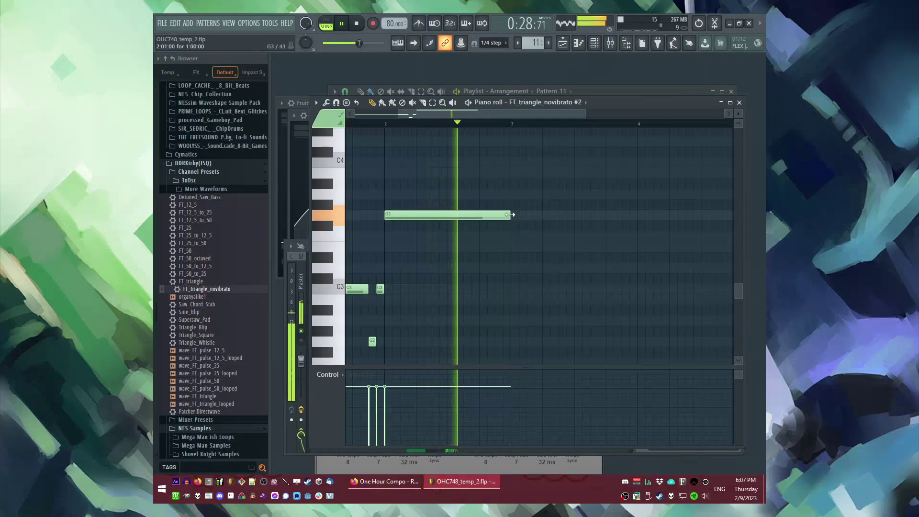
{"action": "left_click_drag", "start_coordinate": [509, 214], "coordinate": [493, 220]}
{"action": "key", "text": "space"}
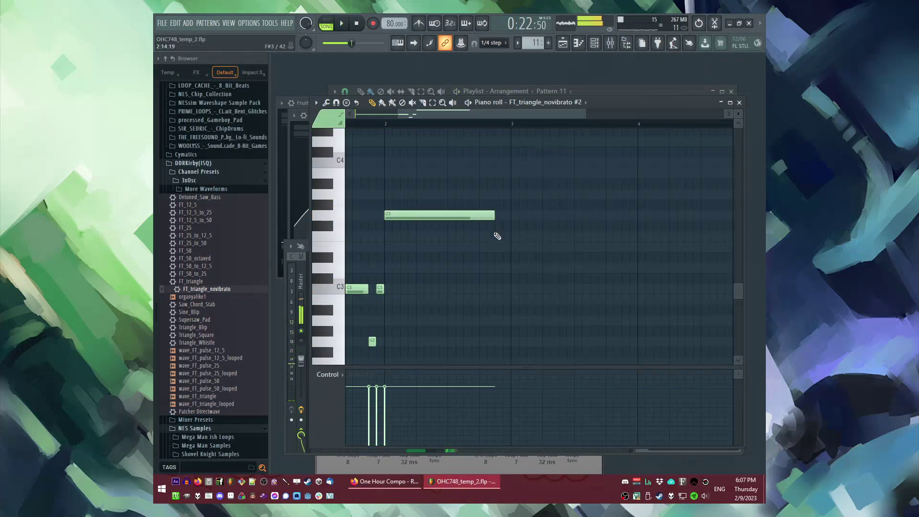
Add an F3 on the last two steps of bar 2 and a half-bar C3 at the start of bar 3.
{"action": "left_click", "coordinate": [497, 234]}
{"action": "double_click", "coordinate": [505, 234]}
{"action": "key", "text": "Escape"}
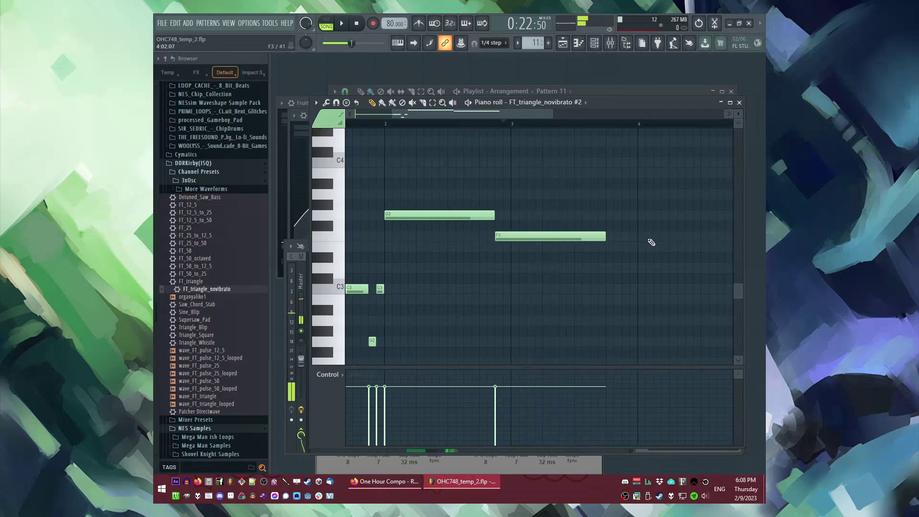
{"action": "scroll", "coordinate": [606, 240], "scroll_direction": "up", "scroll_amount": 2}
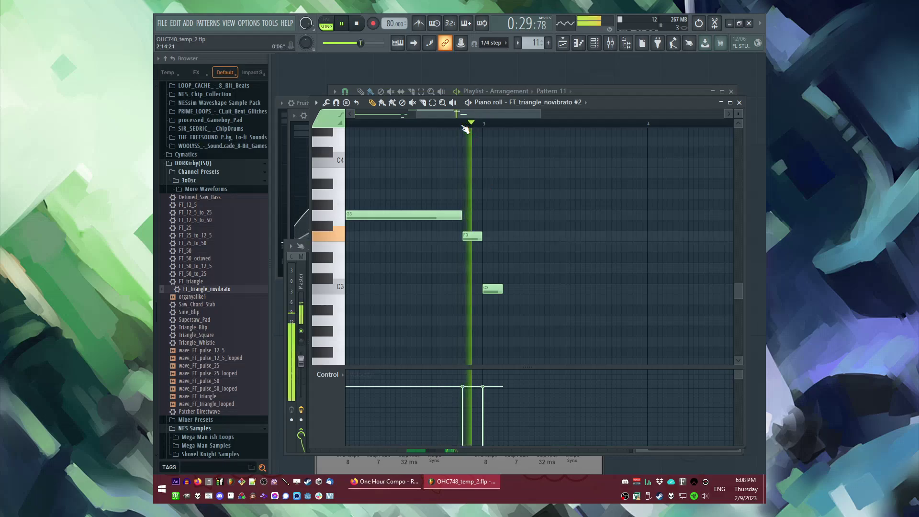
{"action": "left_click_drag", "start_coordinate": [501, 288], "coordinate": [472, 308]}
{"action": "key", "text": "space"}
{"action": "key", "text": "space"}
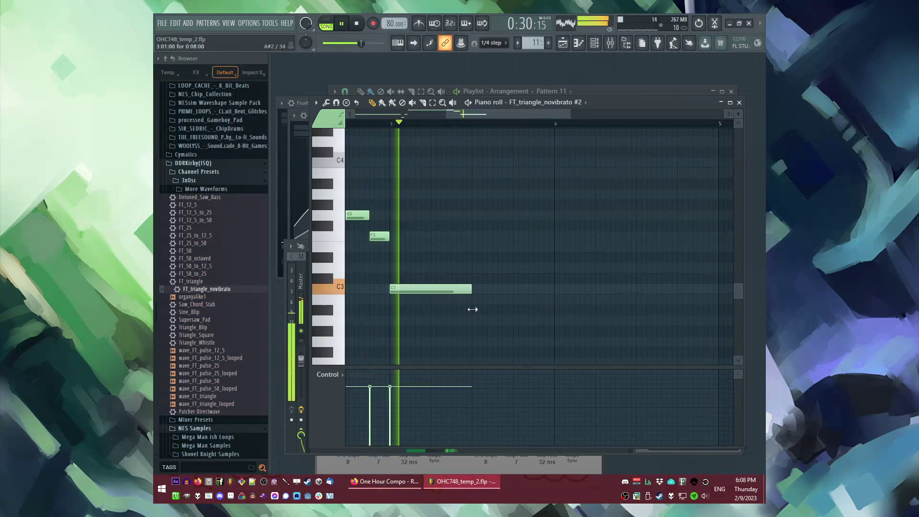
Shorten the bar 3 C3 to six steps and follow it with a 12-step D3.
{"action": "left_click", "coordinate": [474, 267]}
{"action": "left_click_drag", "start_coordinate": [505, 267], "coordinate": [451, 288]}
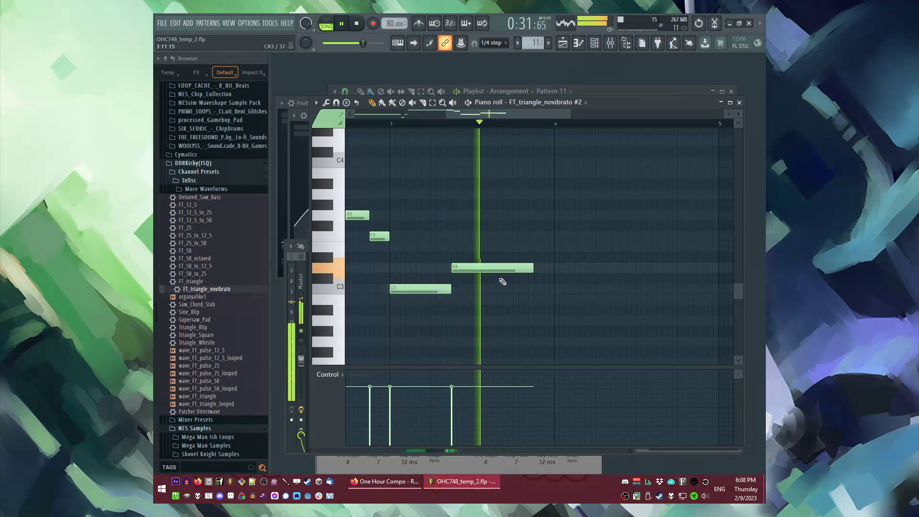
{"action": "left_click_drag", "start_coordinate": [534, 267], "coordinate": [554, 267]}
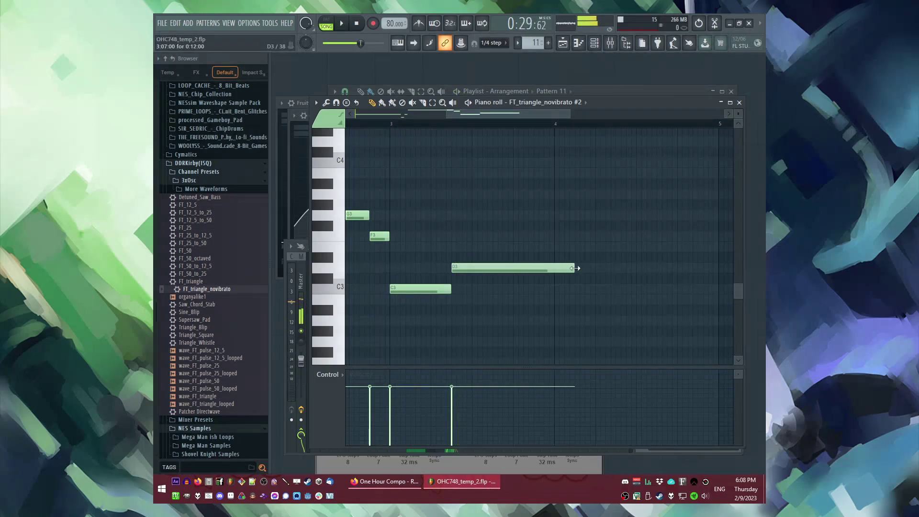
Add eight-step A#2 and A2 notes at steps 5 and 13 of bar 4, extending the D3 to meet the A#2.
{"action": "left_click", "coordinate": [575, 308]}
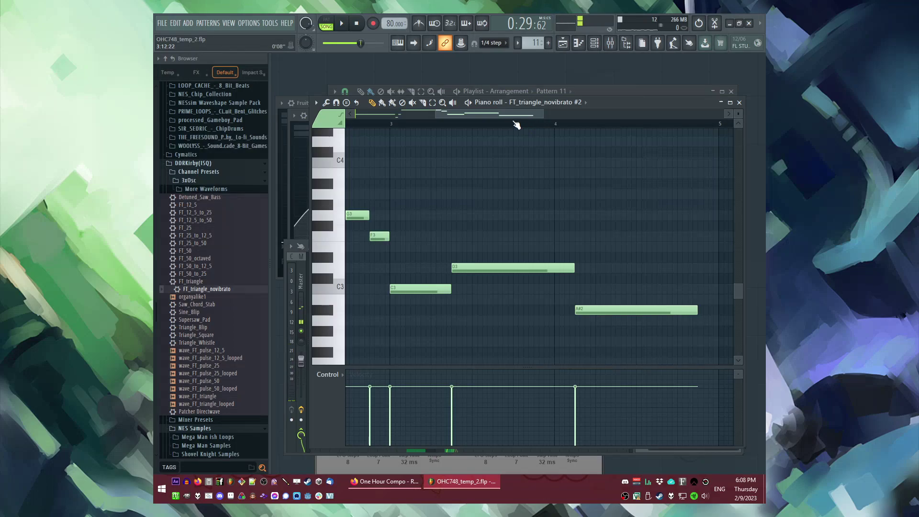
{"action": "scroll", "coordinate": [513, 122], "scroll_direction": "down", "scroll_amount": 2}
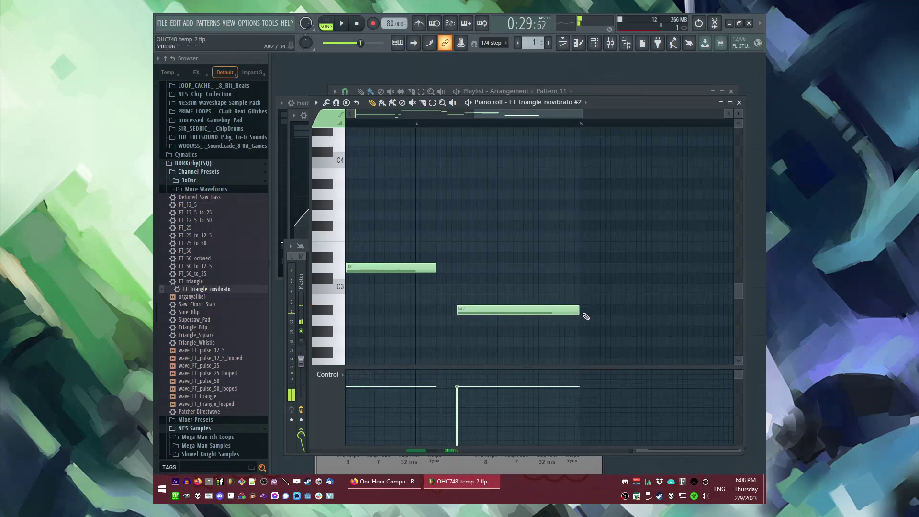
{"action": "left_click", "coordinate": [539, 320]}
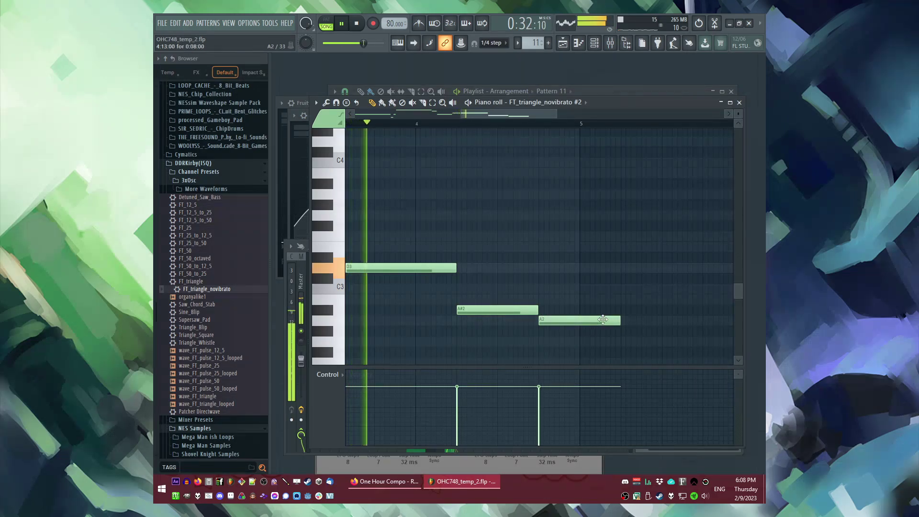
Shorten the A2 so it ends at bar 5, and duplicate the four-bar bass phrase into bars 5 to 8.
{"action": "left_click_drag", "start_coordinate": [620, 320], "coordinate": [581, 319]}
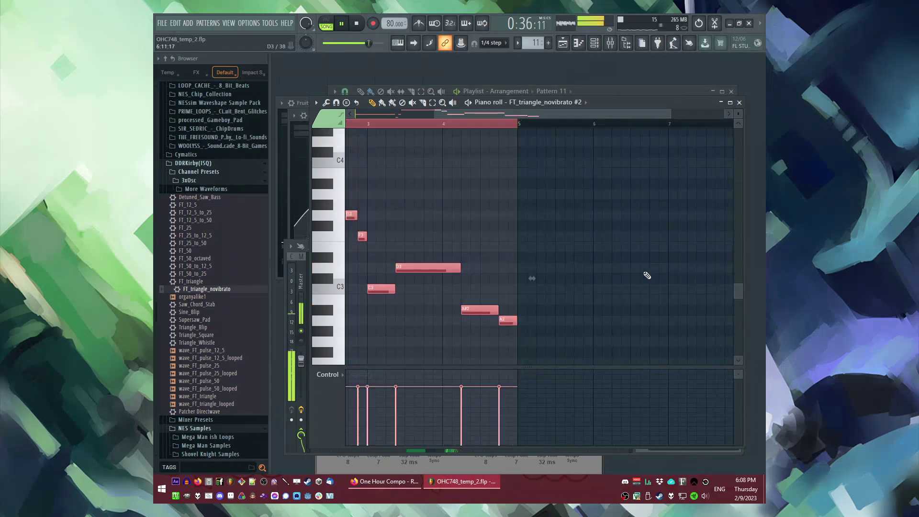
{"action": "key", "text": "ctrl+z"}
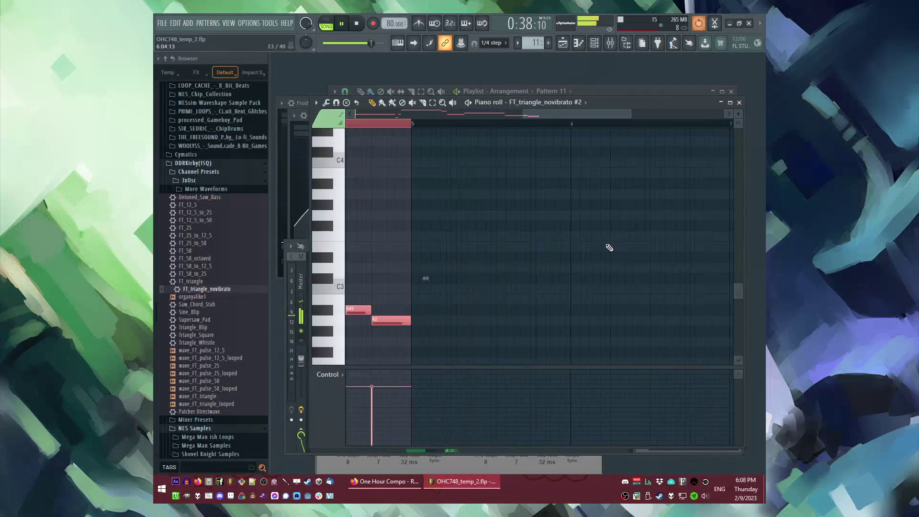
{"action": "key", "text": "ctrl+v"}
{"action": "scroll", "coordinate": [543, 232], "scroll_direction": "down", "scroll_amount": 3}
{"action": "key", "text": "ctrl+d"}
{"action": "left_click_drag", "start_coordinate": [539, 115], "coordinate": [567, 117]}
{"action": "scroll", "coordinate": [567, 118], "scroll_direction": "up", "scroll_amount": 3}
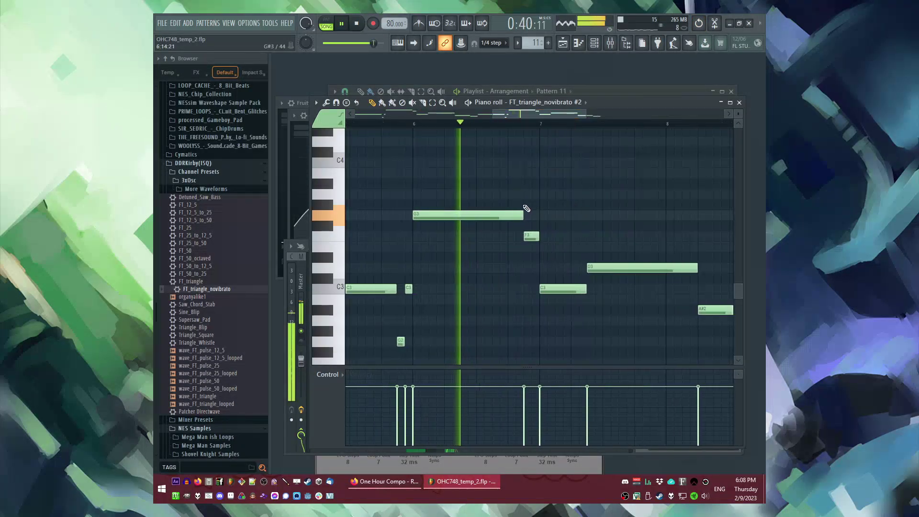
Shorten the G3 in bar 6 to 12 steps and start a C4 at step 13 of that bar.
{"action": "key", "text": "space"}
{"action": "left_click_drag", "start_coordinate": [523, 215], "coordinate": [503, 220]}
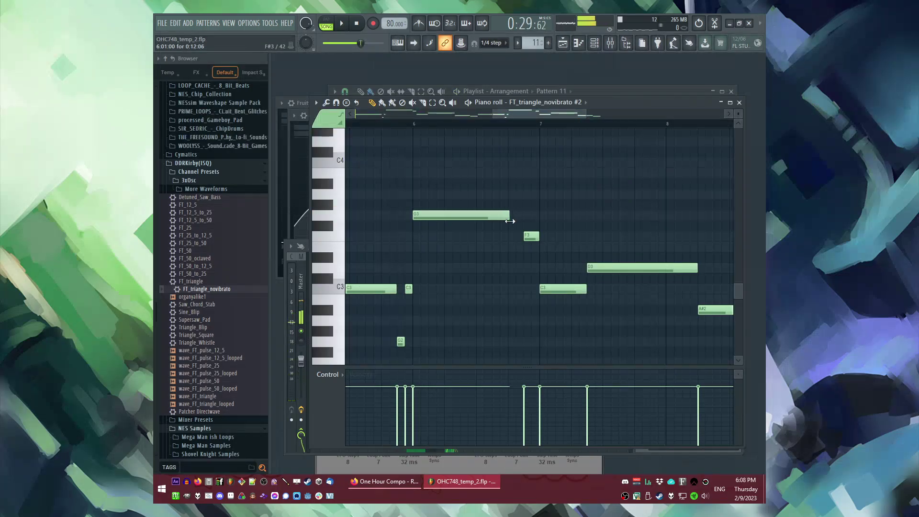
{"action": "scroll", "coordinate": [508, 226], "scroll_direction": "up", "scroll_amount": 2}
{"action": "left_click", "coordinate": [512, 174]}
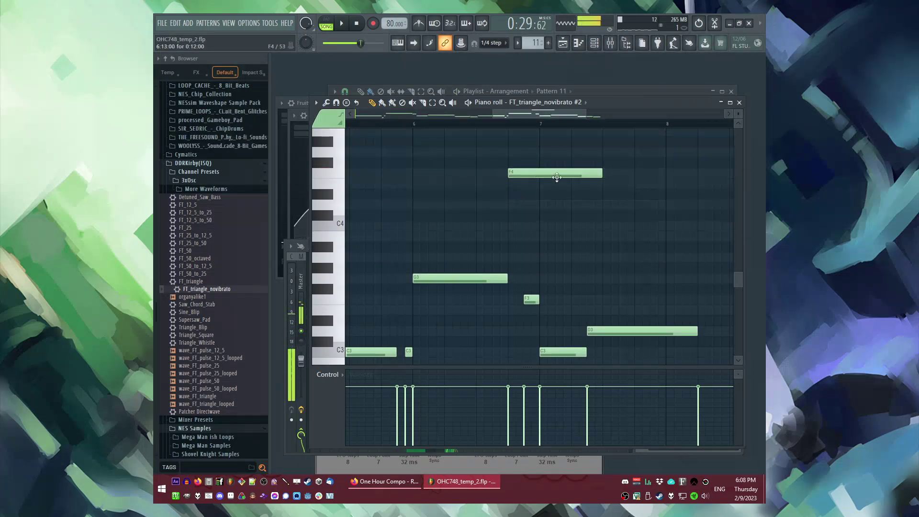
{"action": "scroll", "coordinate": [525, 175], "scroll_direction": "up", "scroll_amount": 1}
{"action": "right_click", "coordinate": [524, 175]}
{"action": "left_click", "coordinate": [485, 224]}
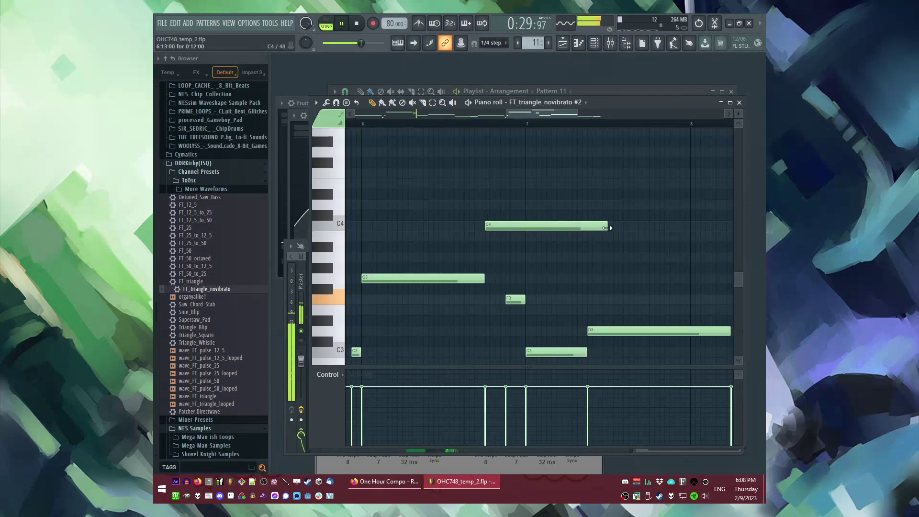
Trim the C4 to four steps so it ends at bar 7, and delete the short F3 below it.
{"action": "left_click", "coordinate": [439, 123]}
{"action": "right_click", "coordinate": [514, 302]}
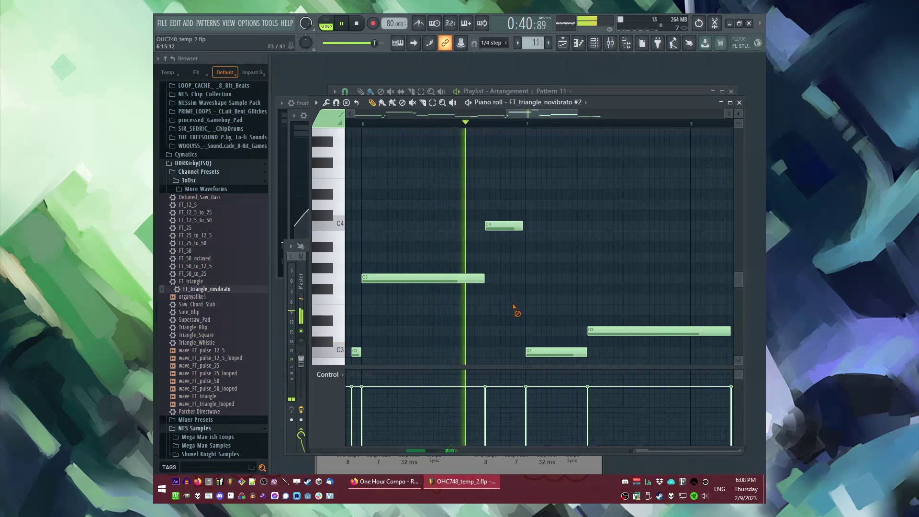
{"action": "left_click_drag", "start_coordinate": [522, 226], "coordinate": [525, 226]}
{"action": "key", "text": "space"}
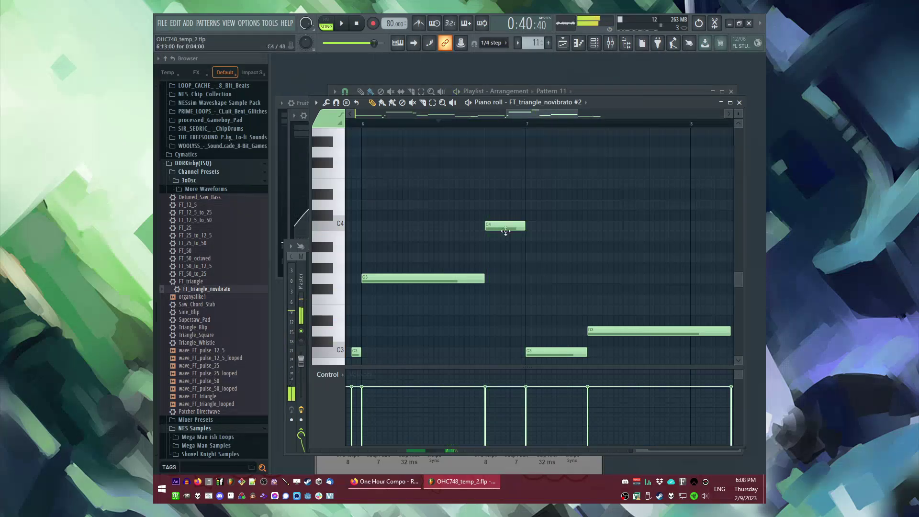
Replace the C3 at the start of bar 7 with a four-step A#3 followed by a two-step A3.
{"action": "left_click", "coordinate": [359, 125]}
{"action": "key", "text": "space"}
{"action": "key", "text": "space"}
{"action": "scroll", "coordinate": [554, 264], "scroll_direction": "up", "scroll_amount": 1}
{"action": "left_click", "coordinate": [519, 251]}
{"action": "key", "text": "space"}
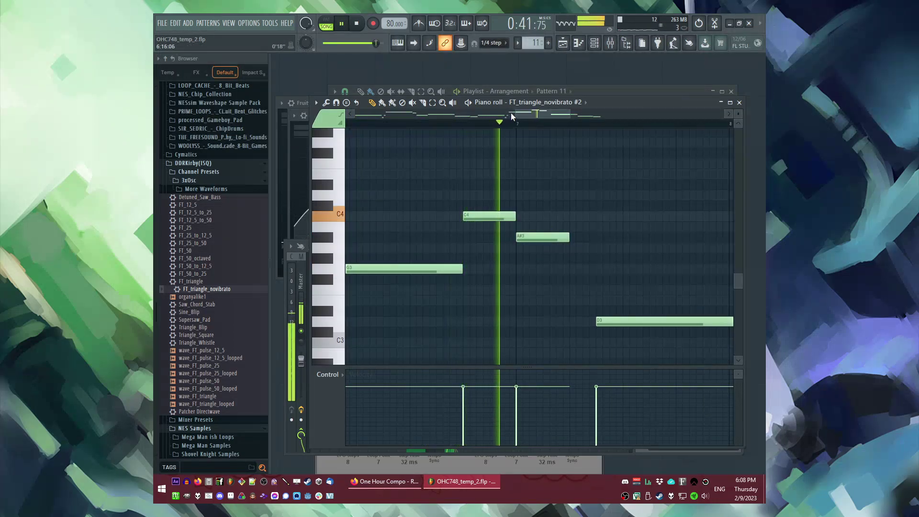
{"action": "left_click", "coordinate": [412, 248]}
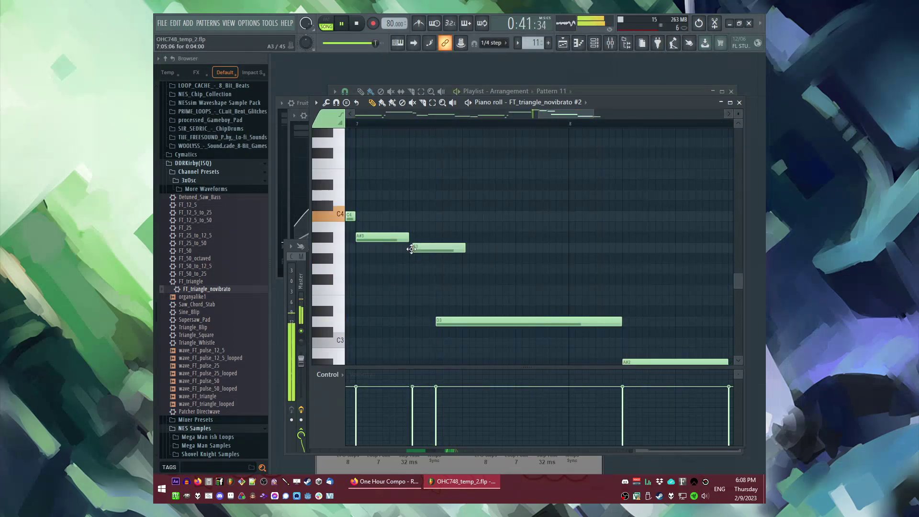
{"action": "right_click", "coordinate": [455, 321]}
{"action": "left_click_drag", "start_coordinate": [460, 248], "coordinate": [436, 250]}
Make the bar 7 D3 eight steps long and follow it with a six-step F3 leading into bar 8.
{"action": "key", "text": "space"}
{"action": "left_click_drag", "start_coordinate": [434, 301], "coordinate": [518, 342]}
{"action": "scroll", "coordinate": [525, 306], "scroll_direction": "down", "scroll_amount": 3}
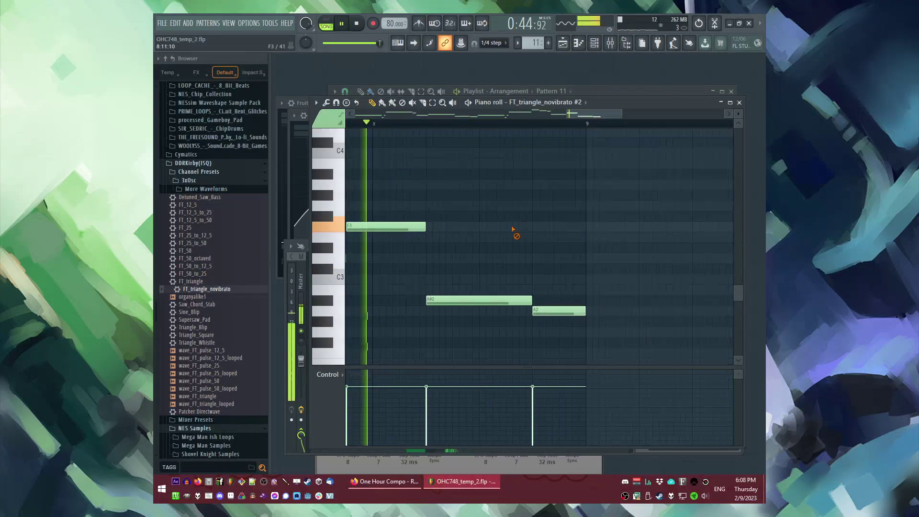
{"action": "scroll", "coordinate": [443, 147], "scroll_direction": "down", "scroll_amount": 1}
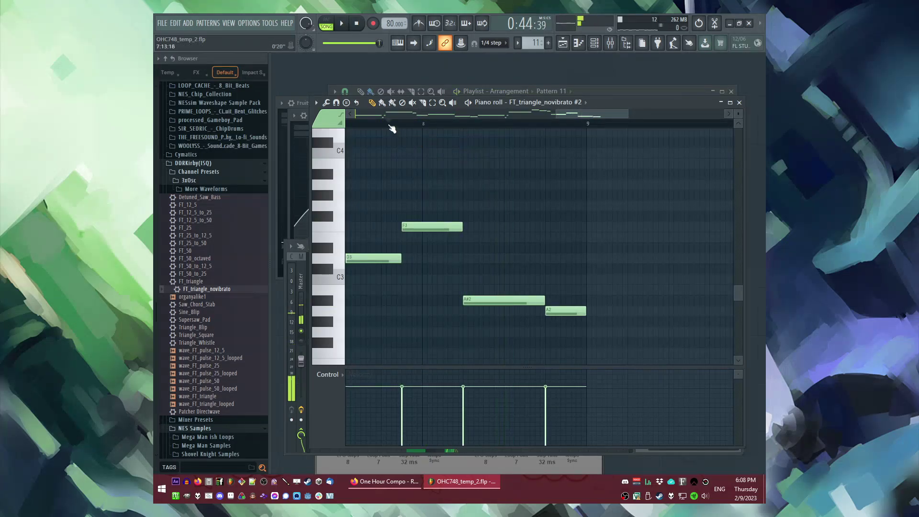
Extend the F3 to ten steps and replace the A#2 with a four-step one at step 9 of bar 8.
{"action": "right_click", "coordinate": [476, 300]}
{"action": "left_click_drag", "start_coordinate": [462, 226], "coordinate": [505, 229]}
{"action": "key", "text": "space"}
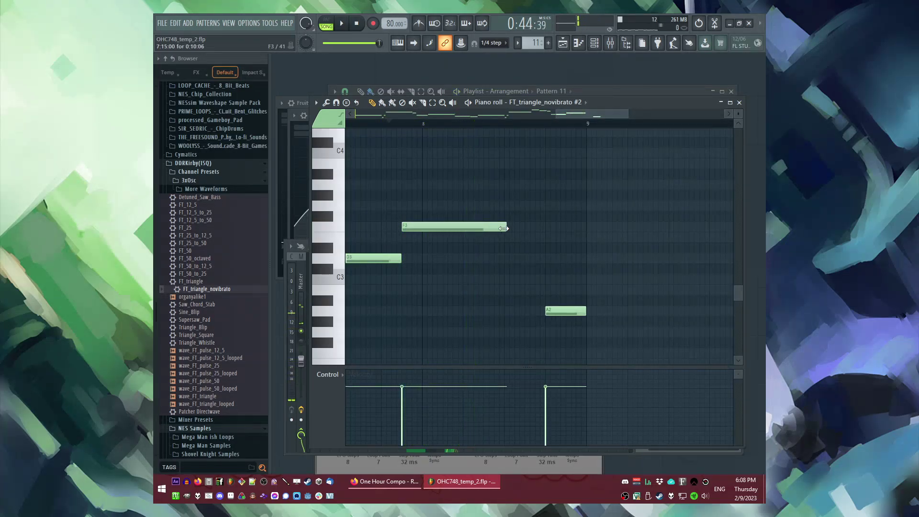
{"action": "left_click", "coordinate": [507, 300]}
{"action": "key", "text": "space"}
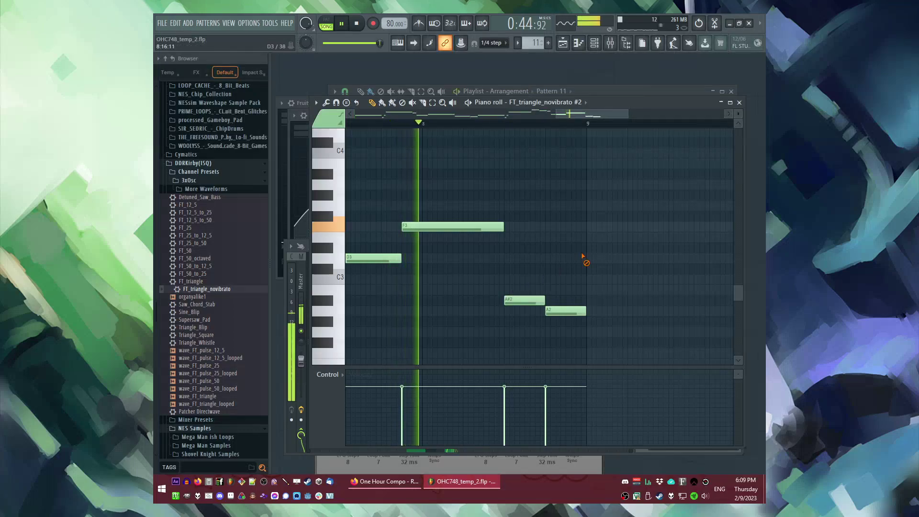
In the Playlist, duplicate the eight bars of clips from bar 9 on Tracks 1 to 7 so the copies start at bar 17.
{"action": "key", "text": "F5"}
{"action": "scroll", "coordinate": [583, 362], "scroll_direction": "down", "scroll_amount": 3}
{"action": "scroll", "coordinate": [615, 311], "scroll_direction": "up", "scroll_amount": 1}
{"action": "left_click_drag", "start_coordinate": [603, 297], "coordinate": [446, 126]}
{"action": "key", "text": "ctrl+b"}
{"action": "left_click", "coordinate": [626, 324], "text": "ctrl"}
{"action": "scroll", "coordinate": [615, 294], "scroll_direction": "down", "scroll_amount": 1}
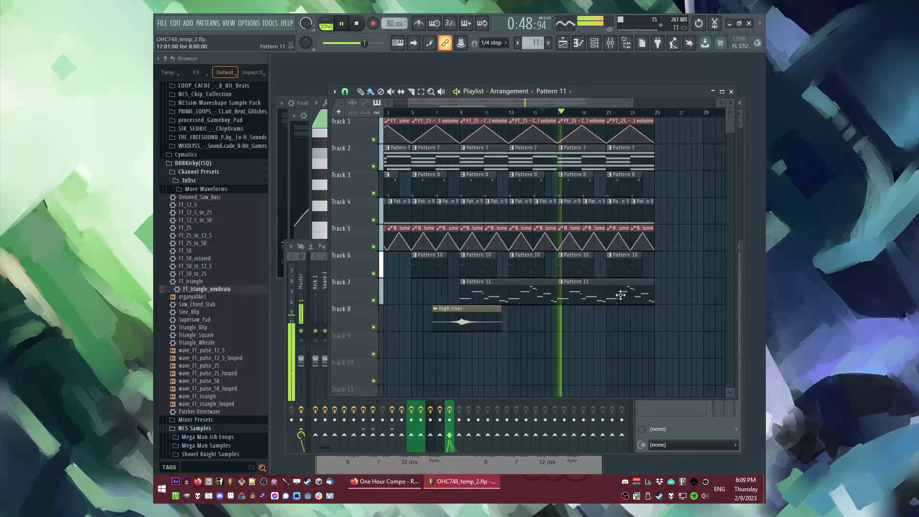
{"action": "scroll", "coordinate": [617, 295], "scroll_direction": "up", "scroll_amount": 2}
{"action": "key", "text": "space"}
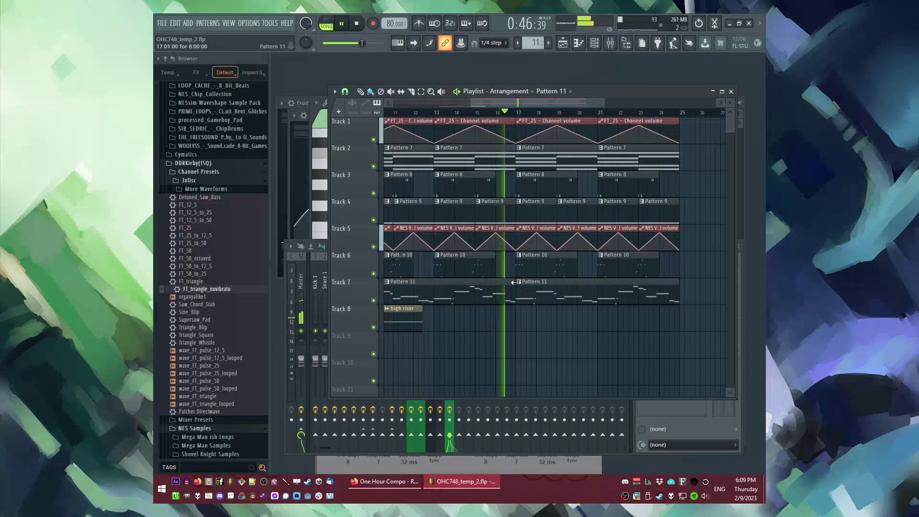
Make the Pattern 11 clip at bar 17 unique and open the new pattern's notes.
{"action": "left_click", "coordinate": [519, 282]}
{"action": "left_click", "coordinate": [537, 298]}
{"action": "double_click", "coordinate": [538, 293]}
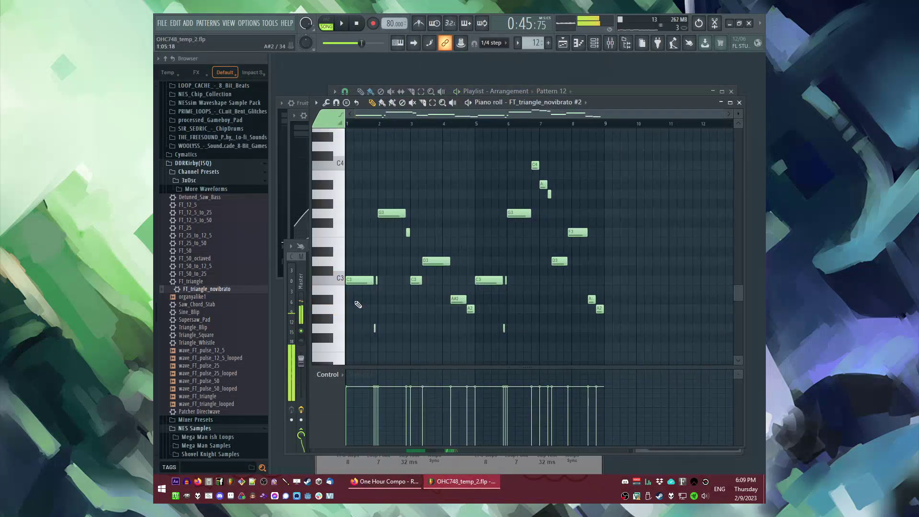
Replace all of the copied pattern's notes with a single one-bar C2 and return to the Playlist.
{"action": "scroll", "coordinate": [358, 304], "scroll_direction": "down", "scroll_amount": 3}
{"action": "key", "text": "ctrl+a"}
{"action": "key", "text": "Delete"}
{"action": "scroll", "coordinate": [352, 310], "scroll_direction": "up", "scroll_amount": 4}
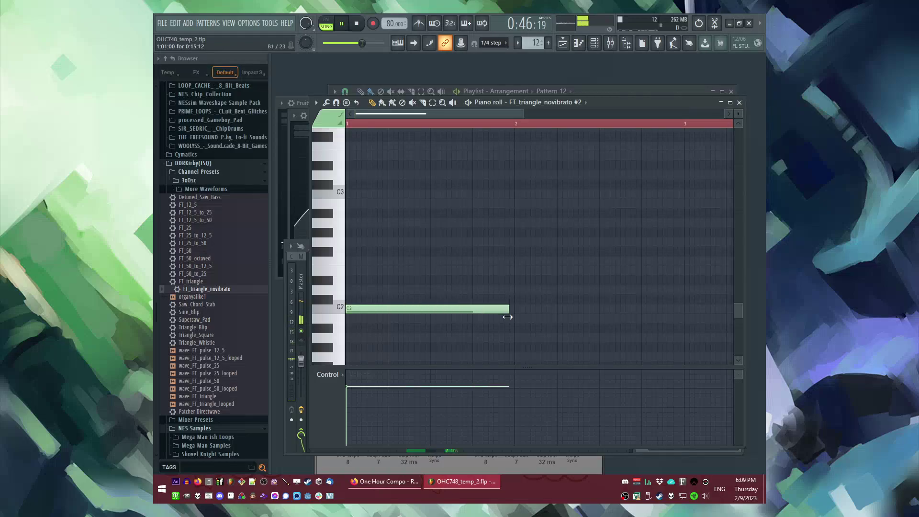
{"action": "left_click", "coordinate": [459, 318]}
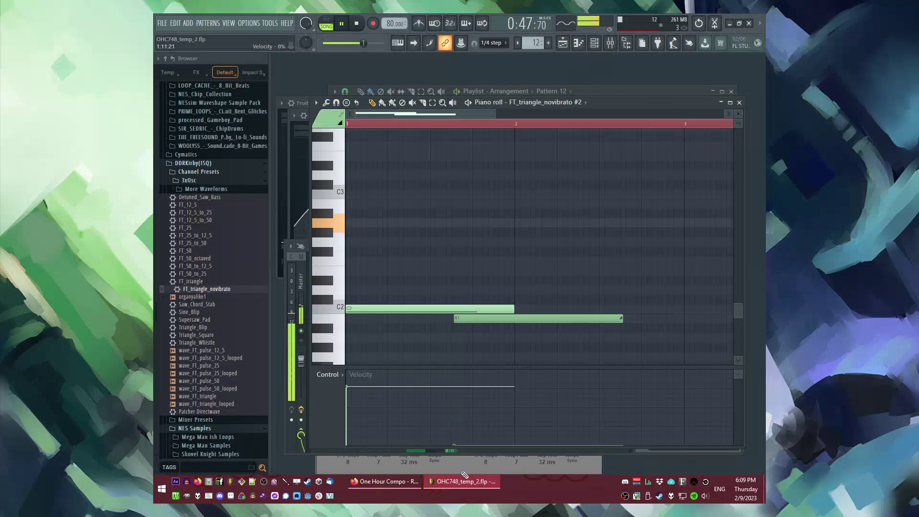
{"action": "right_click", "coordinate": [529, 318]}
{"action": "key", "text": "F5"}
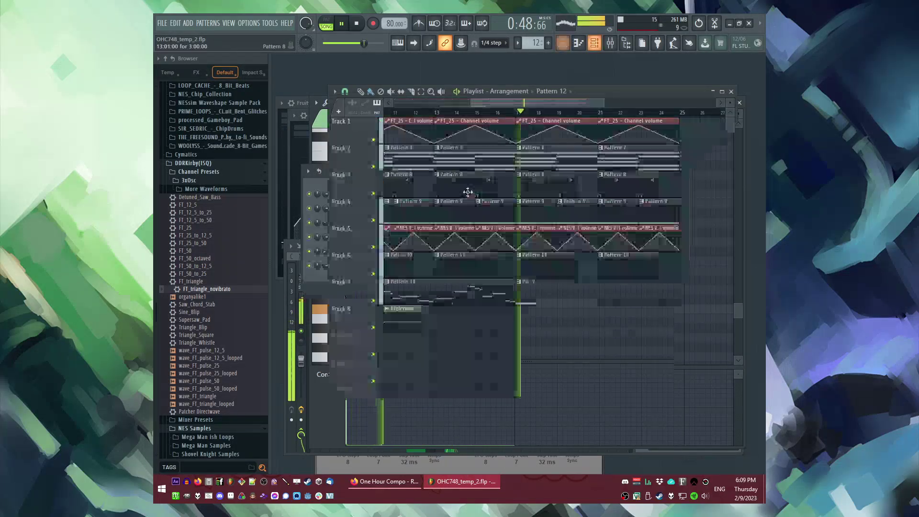
Place a new empty pattern clip on Track 8 at bar 17 and add an Ample Guitar M II Lite channel.
{"action": "scroll", "coordinate": [585, 311], "scroll_direction": "up", "scroll_amount": 3}
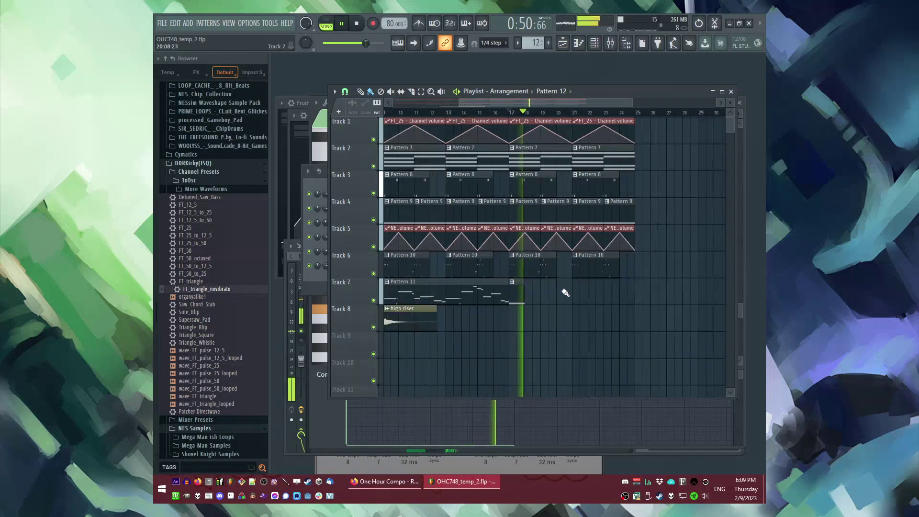
{"action": "left_click", "coordinate": [454, 323]}
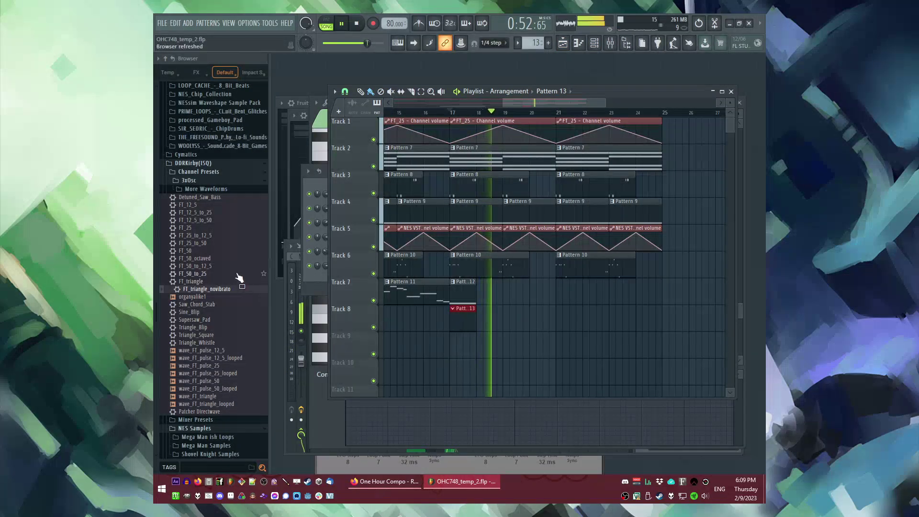
{"action": "key", "text": "F6"}
{"action": "left_click", "coordinate": [188, 23]}
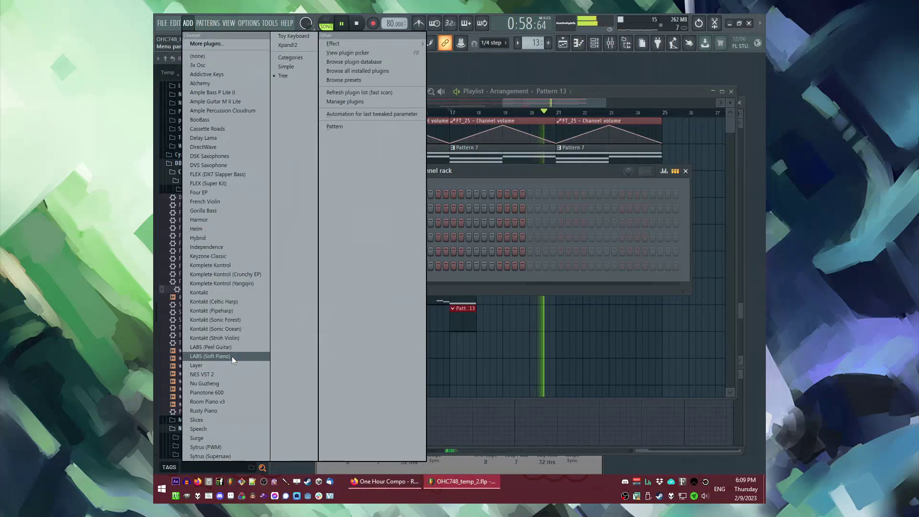
{"action": "left_click", "coordinate": [237, 102]}
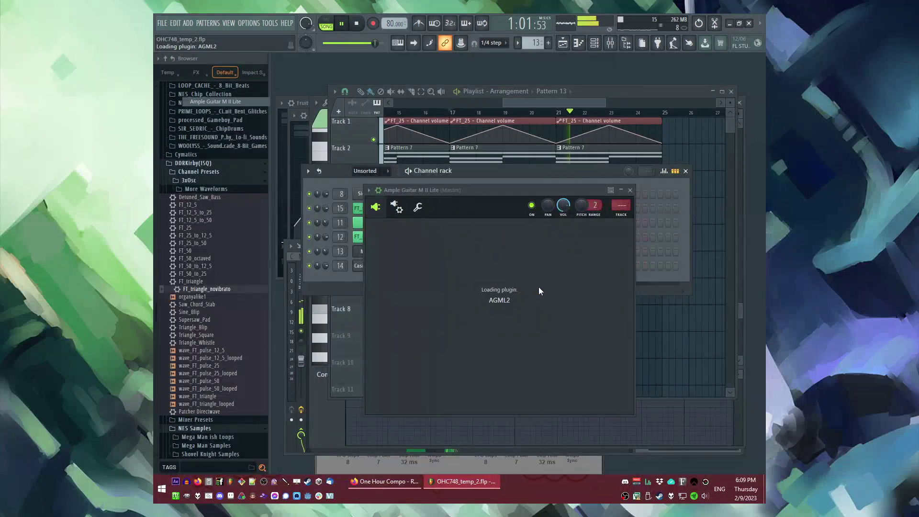
Open the Ample Guitar M II Lite channel's piano roll for the new pattern.
{"action": "right_click", "coordinate": [401, 275]}
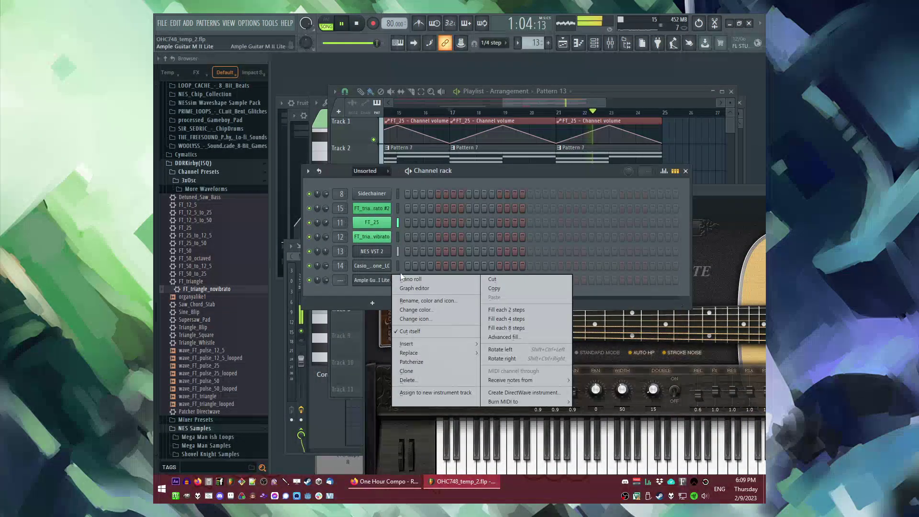
{"action": "left_click", "coordinate": [371, 302]}
{"action": "left_click", "coordinate": [351, 296]}
{"action": "right_click", "coordinate": [369, 284]}
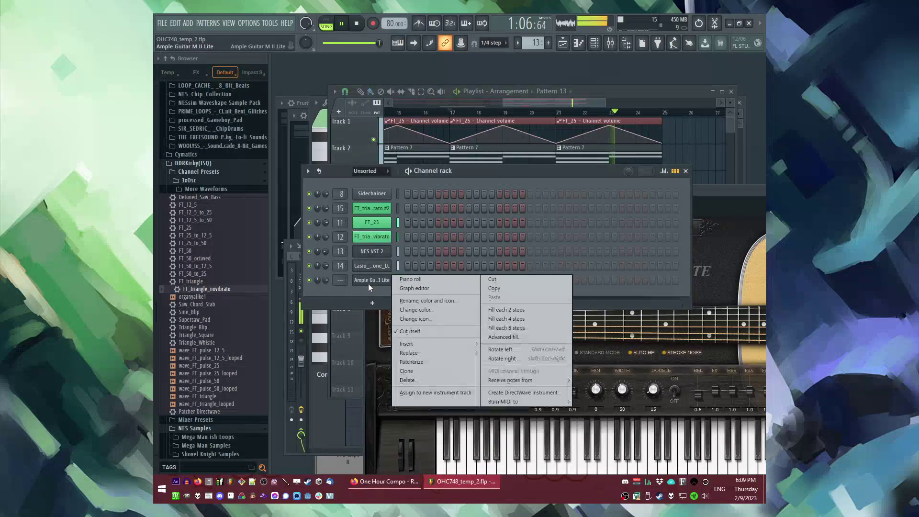
{"action": "left_click", "coordinate": [403, 279]}
Place a one-bar C4 at the start of bar 1, with staggered one-bar G4 and D5 notes above it.
{"action": "key", "text": "space"}
{"action": "left_click", "coordinate": [362, 292]}
{"action": "right_click", "coordinate": [362, 291]}
{"action": "scroll", "coordinate": [361, 301], "scroll_direction": "down", "scroll_amount": 2}
{"action": "left_click", "coordinate": [362, 300]}
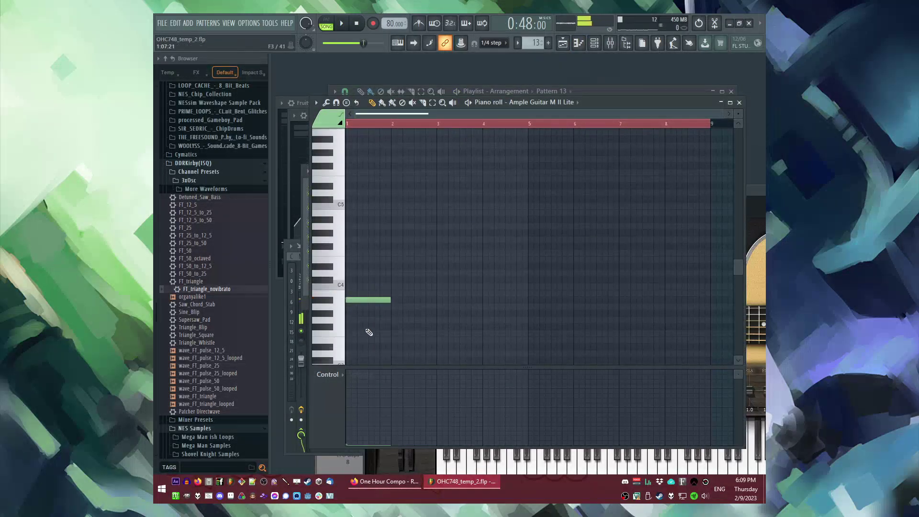
{"action": "double_click", "coordinate": [358, 302]}
{"action": "key", "text": "Escape"}
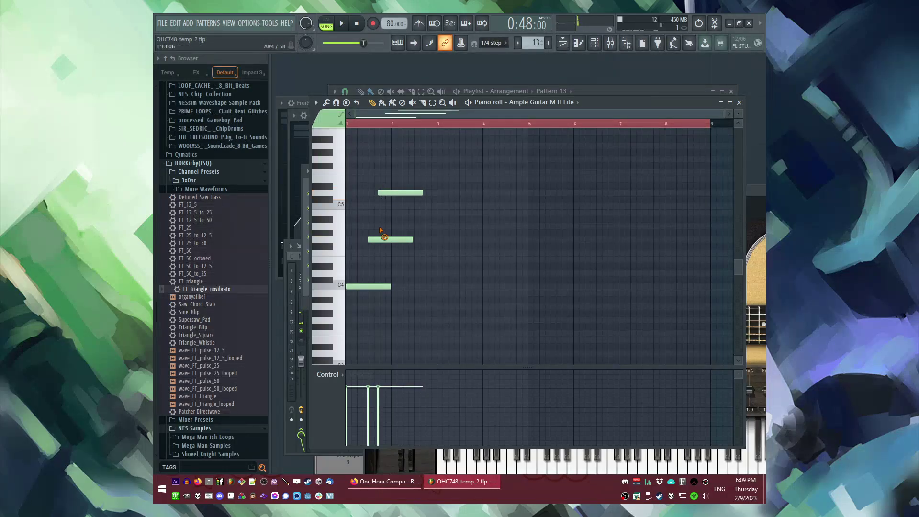
Play back the guitar notes and delete everything except the opening C4.
{"action": "scroll", "coordinate": [355, 243], "scroll_direction": "up", "scroll_amount": 3}
{"action": "key", "text": "space"}
{"action": "left_click", "coordinate": [431, 199]}
{"action": "right_click", "coordinate": [433, 192]}
{"action": "right_click", "coordinate": [434, 194]}
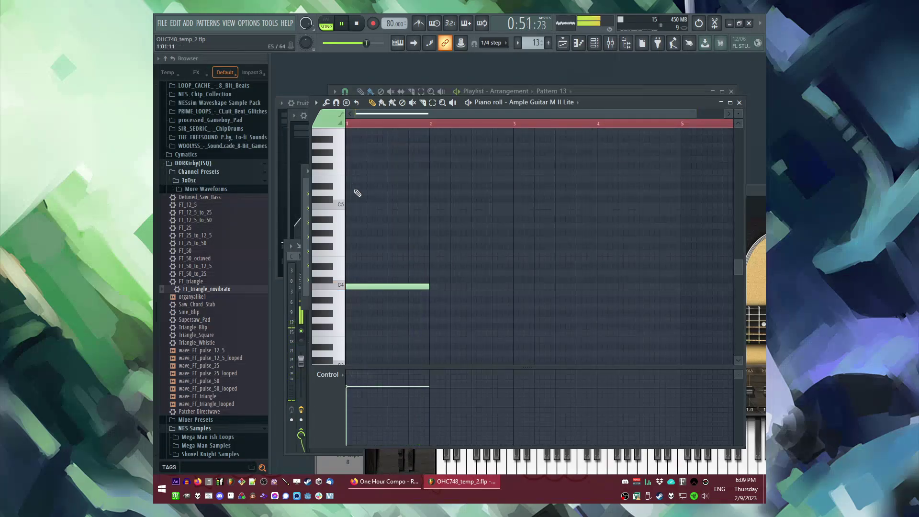
Add one-bar G4, D5 and E5 notes at steps 3, 5 and 7 of bar 1.
{"action": "scroll", "coordinate": [358, 226], "scroll_direction": "up", "scroll_amount": 2}
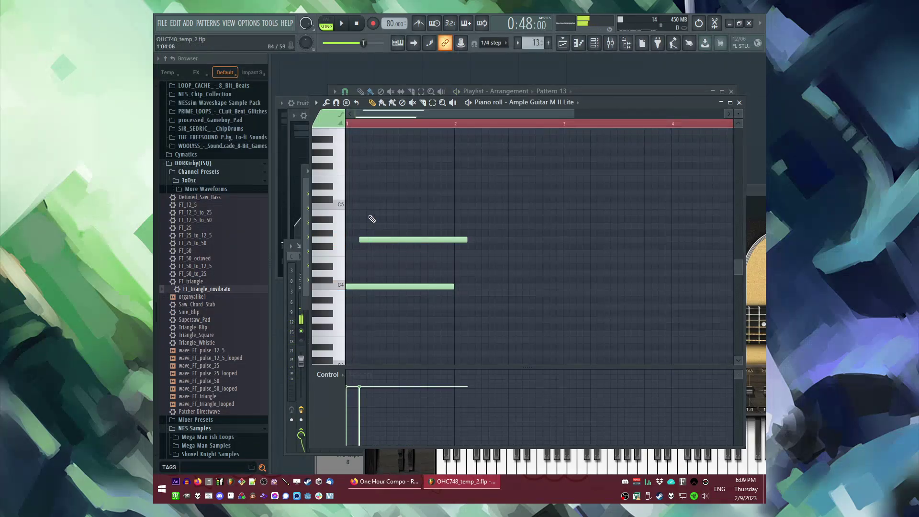
{"action": "key", "text": "space"}
{"action": "left_click", "coordinate": [383, 172]}
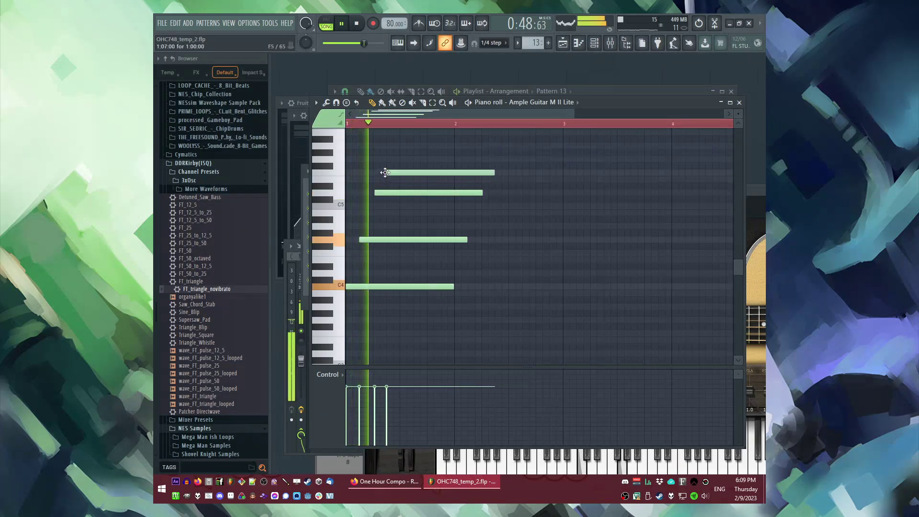
{"action": "scroll", "coordinate": [381, 192], "scroll_direction": "up", "scroll_amount": 5}
{"action": "left_click_drag", "start_coordinate": [420, 173], "coordinate": [418, 180]}
Tighten the C4, G4, D5 and E5 into consecutive one-step notes and switch playback to pattern mode.
{"action": "scroll", "coordinate": [513, 189], "scroll_direction": "down", "scroll_amount": 4}
{"action": "key", "text": "ctrl+a"}
{"action": "key", "text": "space"}
{"action": "left_click_drag", "start_coordinate": [505, 179], "coordinate": [391, 236]}
{"action": "key", "text": "space"}
{"action": "key", "text": "l"}
Duplicate the four-note guitar arpeggio until it fills bars 1 and 2.
{"action": "left_click", "coordinate": [394, 142], "text": "ctrl"}
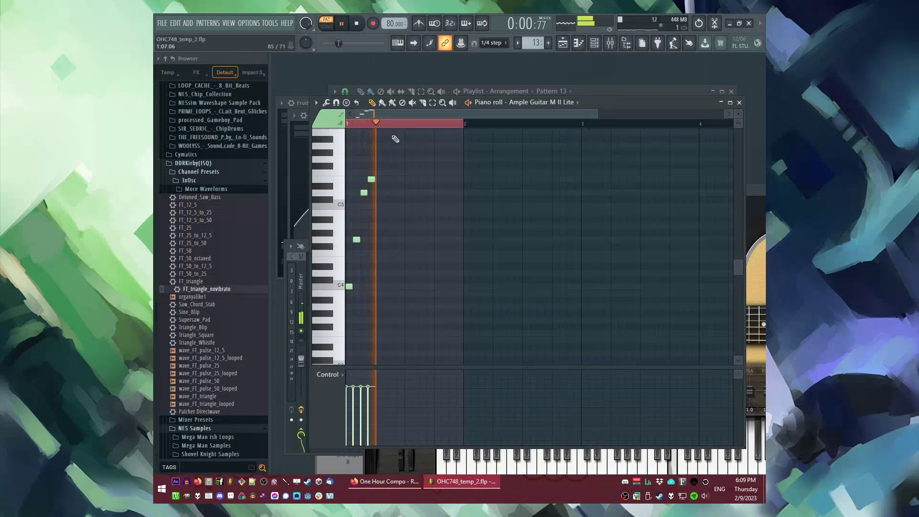
{"action": "left_click", "coordinate": [394, 123], "text": "ctrl"}
{"action": "key", "text": "ctrl+b"}
{"action": "key", "text": "ctrl+b"}
{"action": "key", "text": "ctrl+b"}
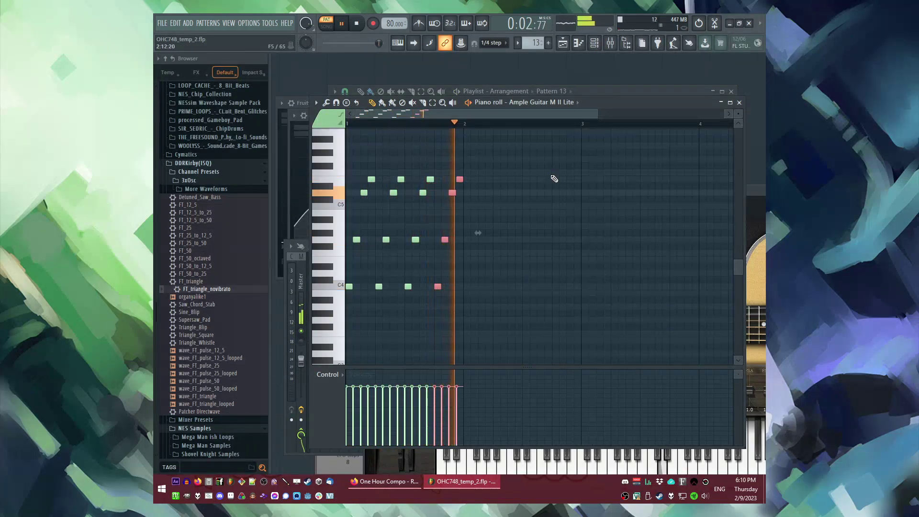
{"action": "key", "text": "ctrl+a"}
{"action": "key", "text": "ctrl+b"}
{"action": "key", "text": "ctrl+d"}
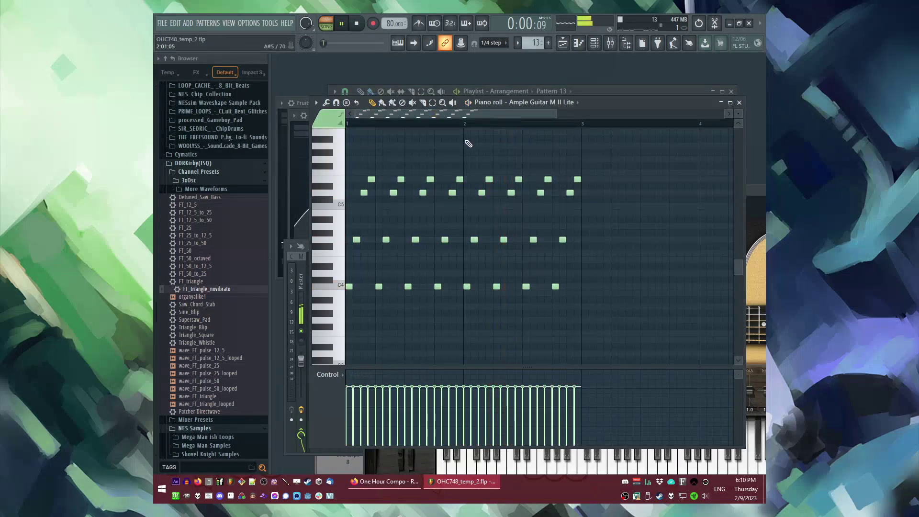
Open the Ample Guitar M II Lite plugin window from the Channel rack.
{"action": "key", "text": "F6"}
{"action": "left_click", "coordinate": [372, 282]}
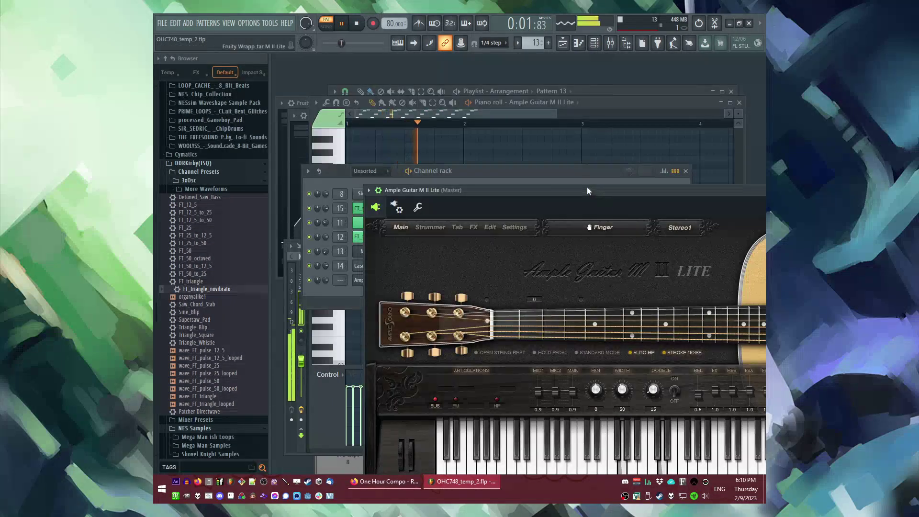
Route the Ample Guitar M II Lite to mixer track 16 and load ValhallaSupermassive into effect slot 7.
{"action": "left_click_drag", "start_coordinate": [587, 187], "coordinate": [482, 145]}
{"action": "left_click", "coordinate": [724, 171]}
{"action": "left_click", "coordinate": [653, 305]}
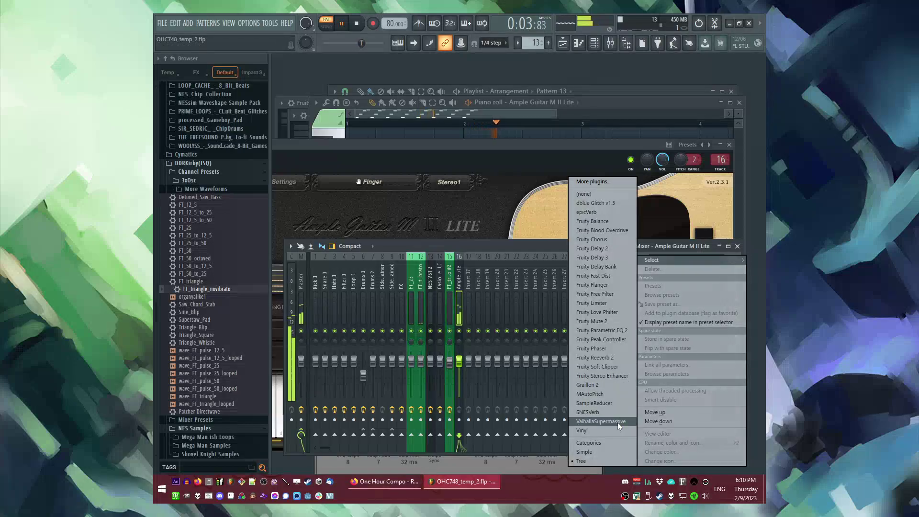
{"action": "left_click", "coordinate": [617, 423]}
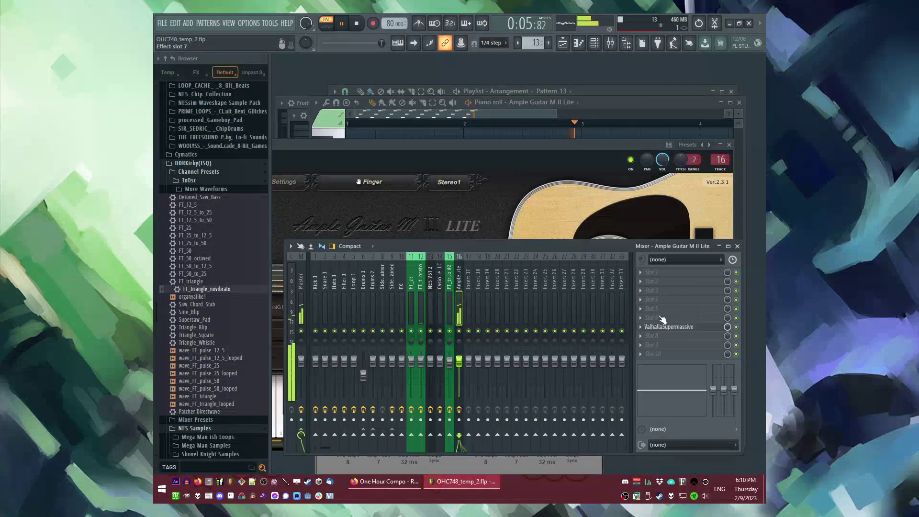
Add Fruity Delay Bank with ping-pong feedback in slot 3 and Fruity Parametric EQ 2 with its lows cut in slot 1.
{"action": "right_click", "coordinate": [670, 325]}
{"action": "left_click", "coordinate": [608, 268]}
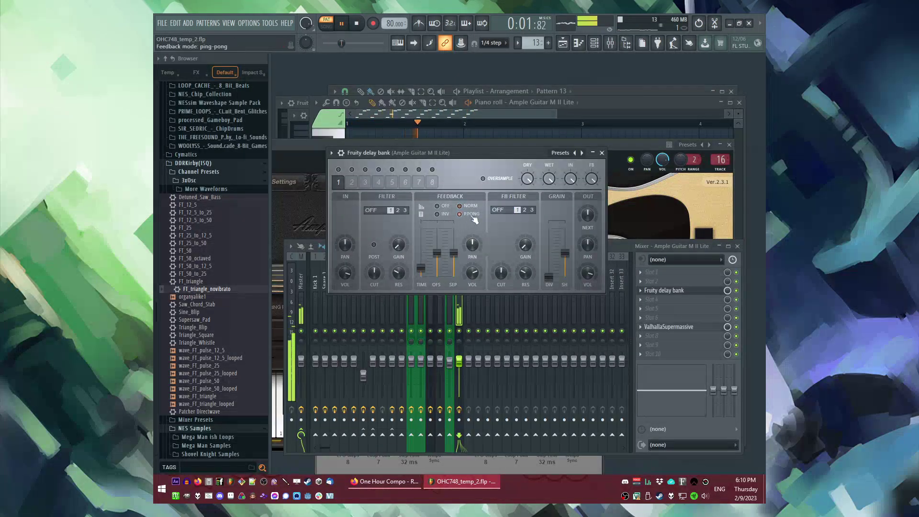
{"action": "left_click", "coordinate": [646, 274]}
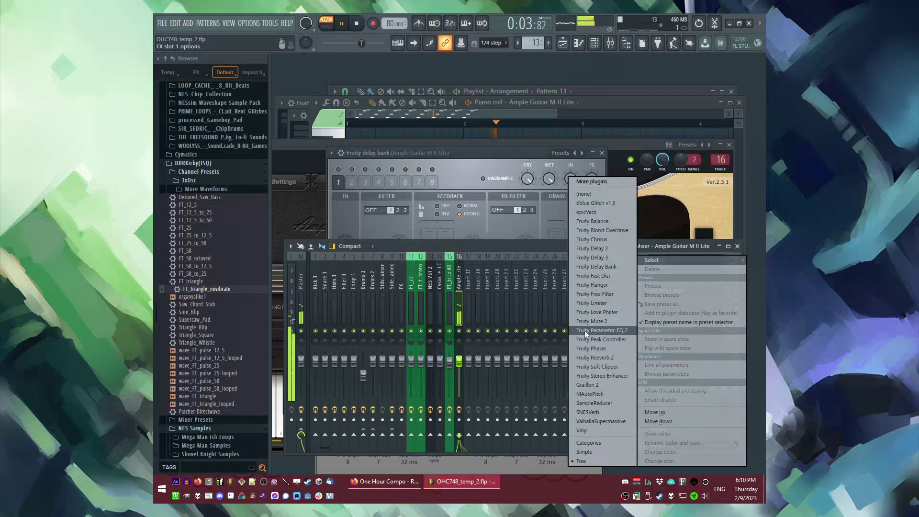
{"action": "left_click", "coordinate": [631, 331]}
{"action": "left_click_drag", "start_coordinate": [347, 209], "coordinate": [365, 264]}
Play the song from bar 17 and duplicate Pattern 13's two-bar guitar arpeggio into bars 3 and 4.
{"action": "key", "text": "F5"}
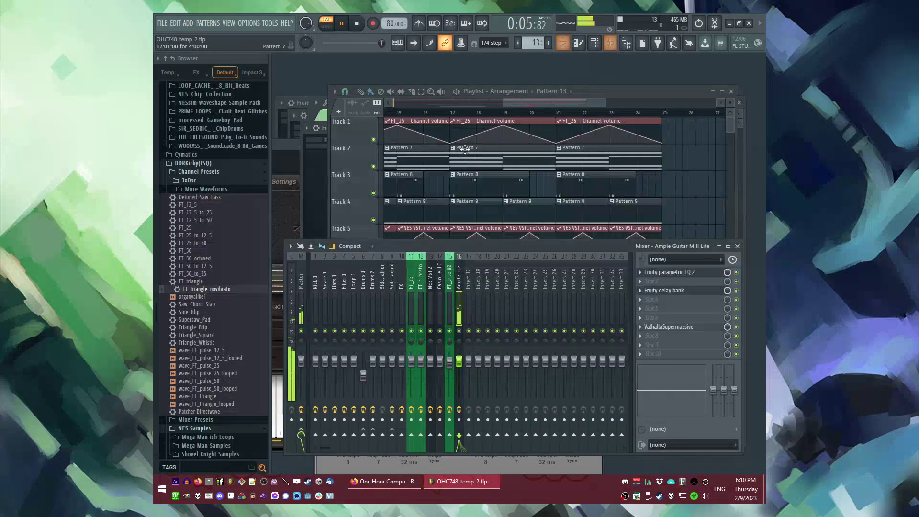
{"action": "left_click", "coordinate": [444, 113]}
{"action": "left_click", "coordinate": [540, 300]}
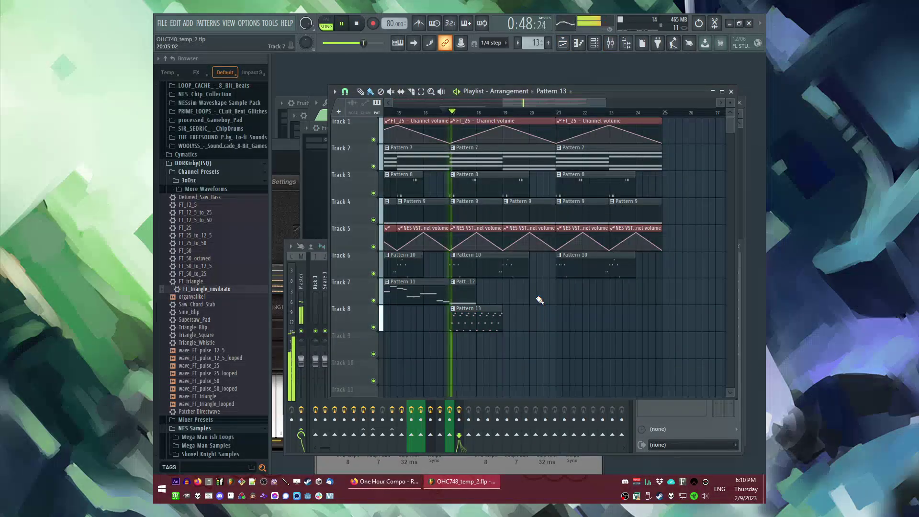
{"action": "double_click", "coordinate": [491, 318]}
{"action": "key", "text": "F6"}
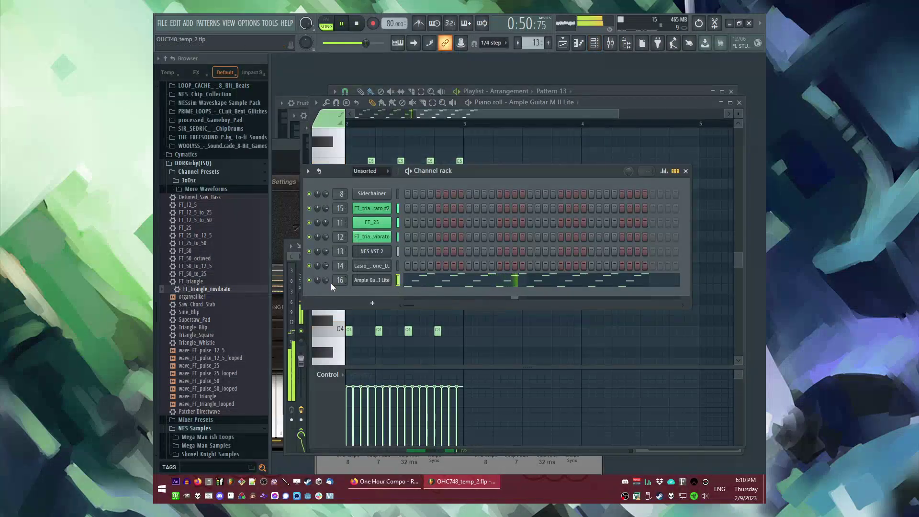
{"action": "left_click", "coordinate": [420, 283]}
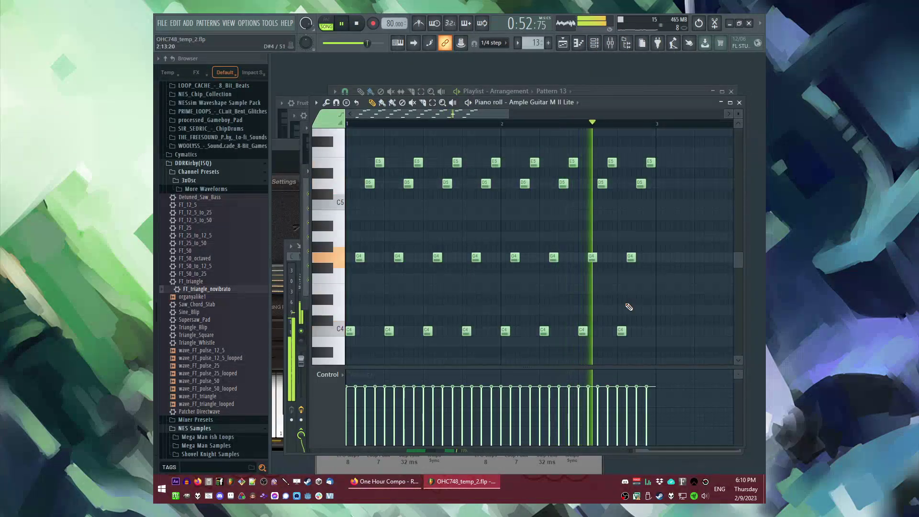
{"action": "scroll", "coordinate": [631, 287], "scroll_direction": "down", "scroll_amount": 3}
{"action": "key", "text": "ctrl+a"}
{"action": "key", "text": "ctrl+b"}
Lower the duplicated C4 notes in bars 3 and 4 of the guitar arpeggio to A#3.
{"action": "scroll", "coordinate": [611, 258], "scroll_direction": "up", "scroll_amount": 3}
{"action": "scroll", "coordinate": [587, 271], "scroll_direction": "down", "scroll_amount": 3}
{"action": "scroll", "coordinate": [555, 305], "scroll_direction": "up", "scroll_amount": 3}
{"action": "left_click_drag", "start_coordinate": [687, 314], "coordinate": [386, 352]}
{"action": "scroll", "coordinate": [415, 360], "scroll_direction": "down", "scroll_amount": 1}
{"action": "left_click_drag", "start_coordinate": [396, 300], "coordinate": [394, 321]}
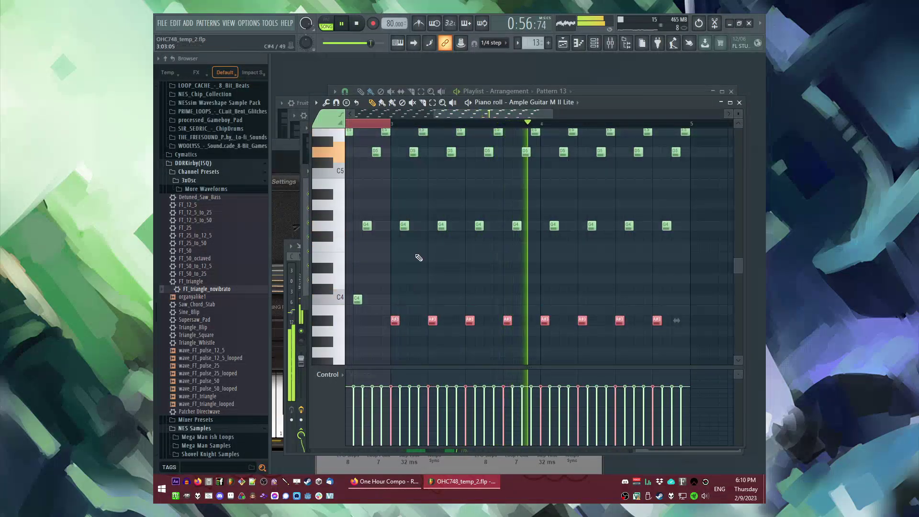
Lower the D5 notes in bars 3 and 4 to C5, auditioning the pattern from the end of bar 2.
{"action": "left_click", "coordinate": [389, 123], "text": "ctrl"}
{"action": "left_click", "coordinate": [378, 124]}
{"action": "left_click_drag", "start_coordinate": [390, 220], "coordinate": [739, 243]}
{"action": "scroll", "coordinate": [551, 239], "scroll_direction": "up", "scroll_amount": 1}
{"action": "key", "text": "space"}
{"action": "scroll", "coordinate": [421, 225], "scroll_direction": "up", "scroll_amount": 1}
{"action": "key", "text": "space"}
{"action": "left_click_drag", "start_coordinate": [402, 212], "coordinate": [689, 236]}
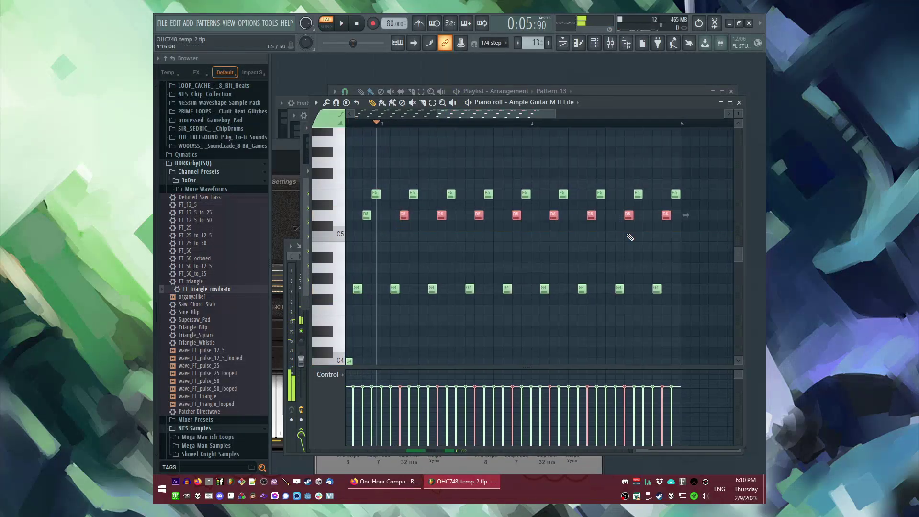
{"action": "key", "text": "space"}
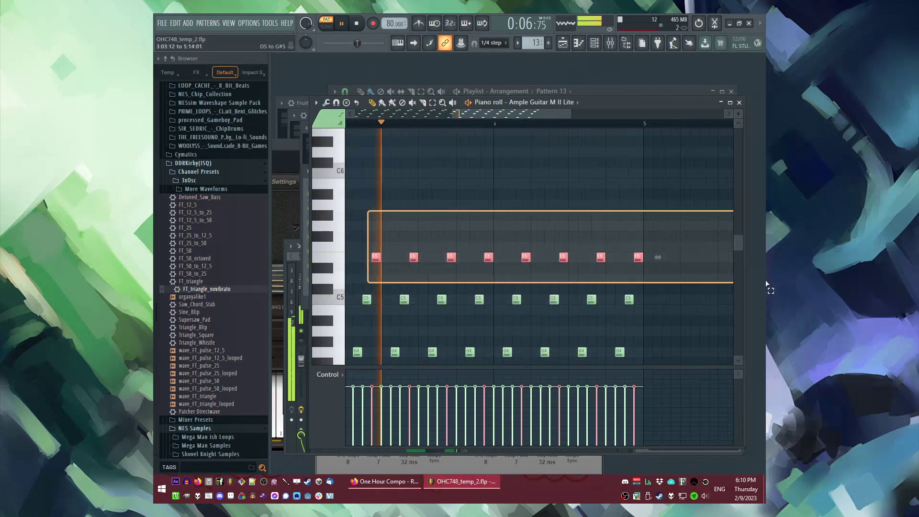
Raise the E5 notes in bars 3 and 4 of the arpeggio to G5.
{"action": "scroll", "coordinate": [473, 240], "scroll_direction": "down", "scroll_amount": 10}
{"action": "scroll", "coordinate": [631, 264], "scroll_direction": "down", "scroll_amount": 2}
{"action": "scroll", "coordinate": [435, 209], "scroll_direction": "up", "scroll_amount": 10}
{"action": "scroll", "coordinate": [436, 206], "scroll_direction": "up", "scroll_amount": 5}
{"action": "scroll", "coordinate": [441, 193], "scroll_direction": "up", "scroll_amount": 2}
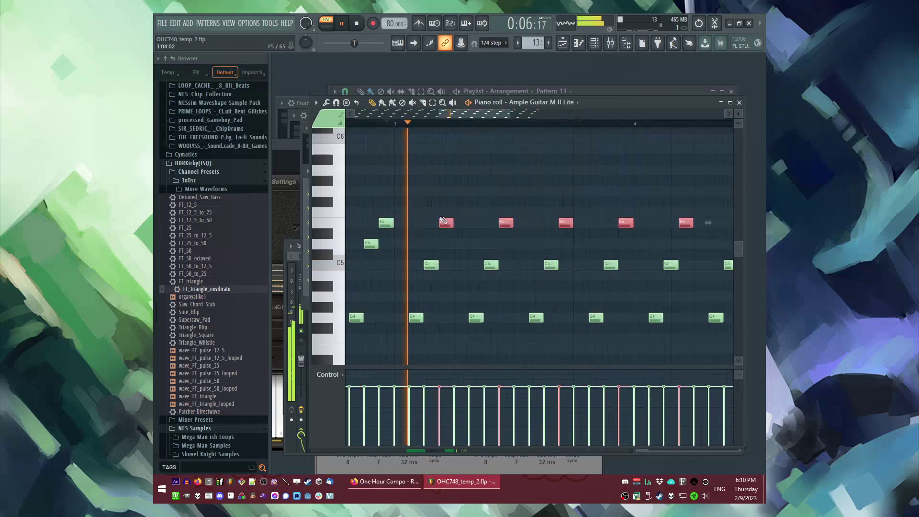
Lower the G4 notes in bars 3 and 4 to F4 and audition the pattern.
{"action": "scroll", "coordinate": [443, 180], "scroll_direction": "down", "scroll_amount": 2}
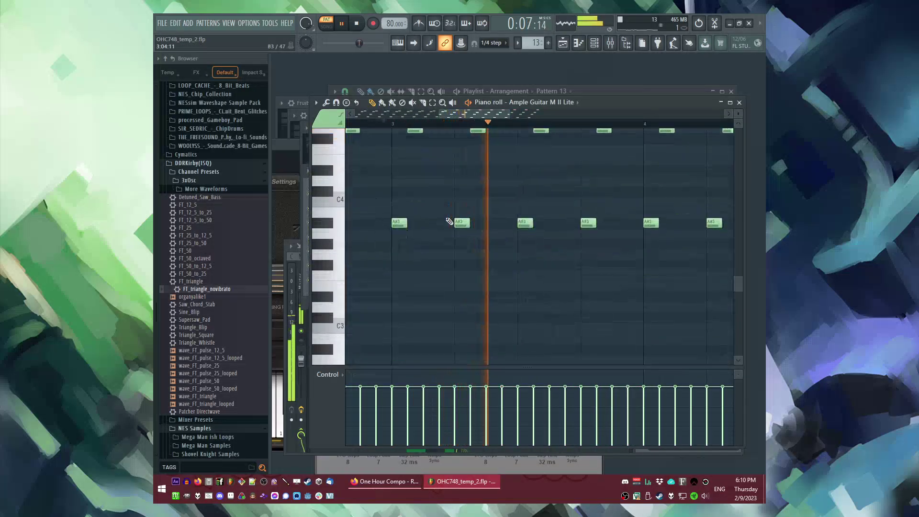
{"action": "scroll", "coordinate": [431, 172], "scroll_direction": "down", "scroll_amount": 2}
{"action": "key", "text": "space"}
{"action": "left_click_drag", "start_coordinate": [421, 206], "coordinate": [646, 242]}
{"action": "scroll", "coordinate": [433, 230], "scroll_direction": "up", "scroll_amount": 2}
{"action": "key", "text": "space"}
{"action": "left_click_drag", "start_coordinate": [430, 224], "coordinate": [429, 245]}
{"action": "key", "text": "space"}
{"action": "key", "text": "space"}
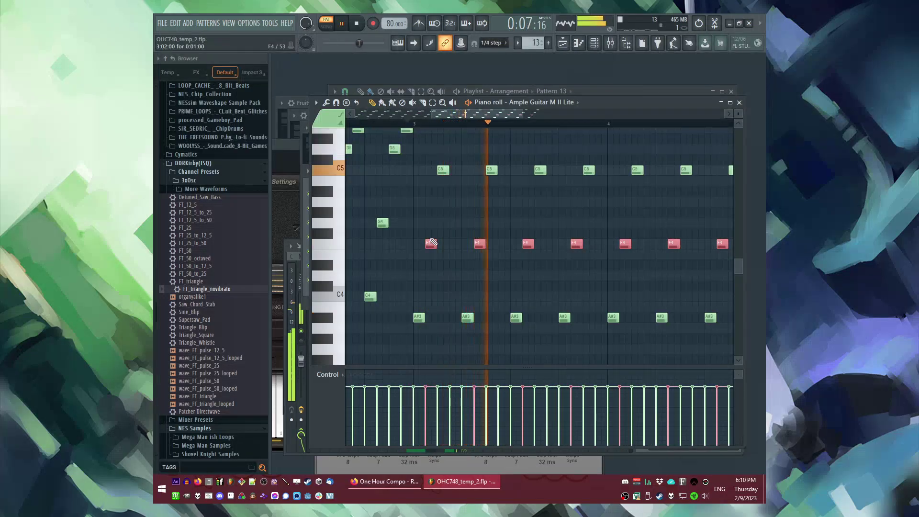
Try the whole guitar arpeggio one octave higher, return it to its original pitch and clear the selection.
{"action": "key", "text": "ctrl+a"}
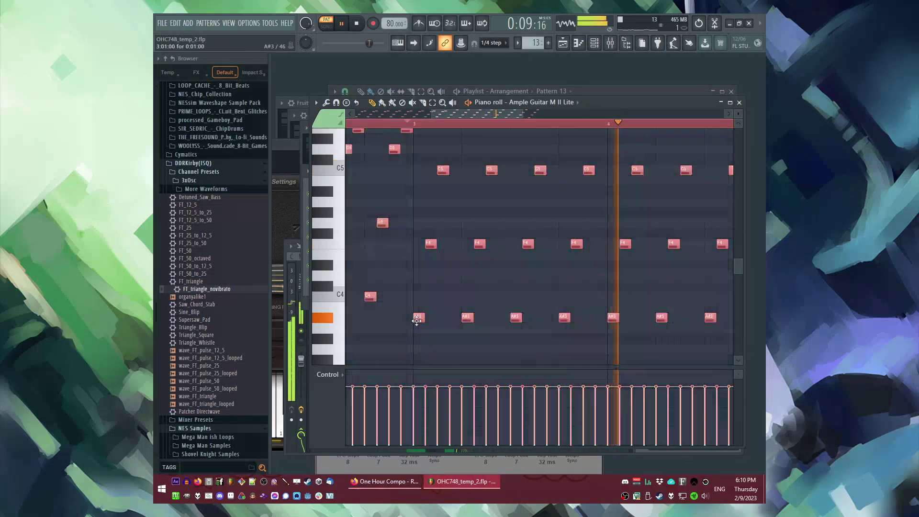
{"action": "key", "text": "ctrl+Up"}
{"action": "key", "text": "ctrl+Down"}
{"action": "left_click", "coordinate": [403, 252], "text": "ctrl"}
Switch the Ample Guitar M II Lite from standard mode to keyboard mode.
{"action": "key", "text": "F6"}
{"action": "key", "text": "F5"}
{"action": "key", "text": "F6"}
{"action": "left_click", "coordinate": [371, 282]}
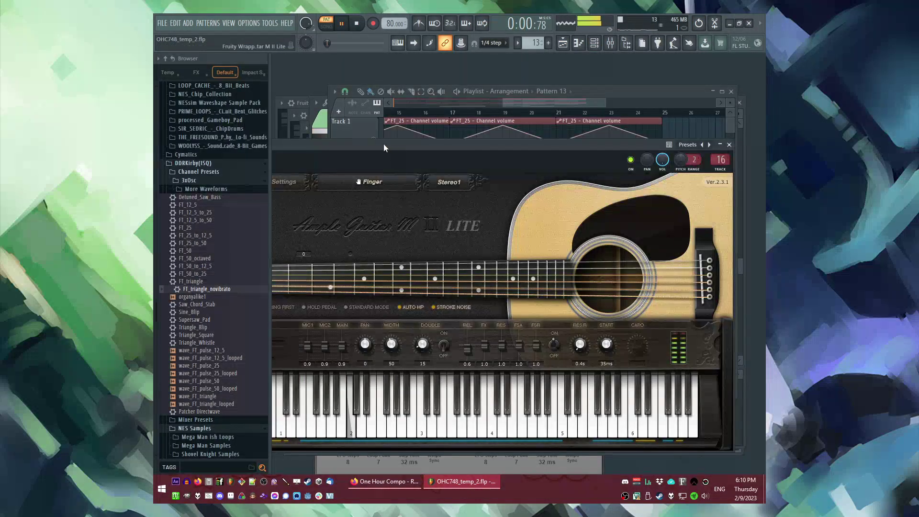
{"action": "left_click_drag", "start_coordinate": [384, 144], "coordinate": [435, 146]}
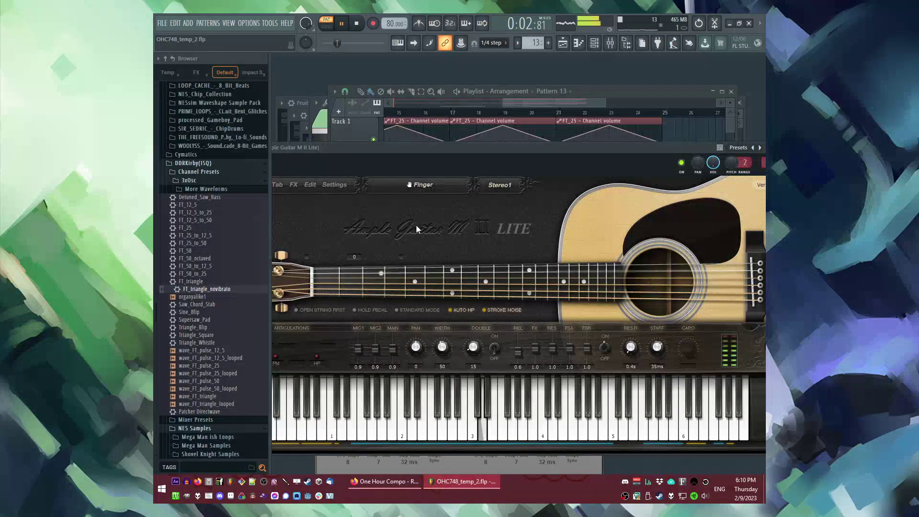
{"action": "left_click", "coordinate": [419, 310]}
{"action": "left_click_drag", "start_coordinate": [461, 144], "coordinate": [413, 139]}
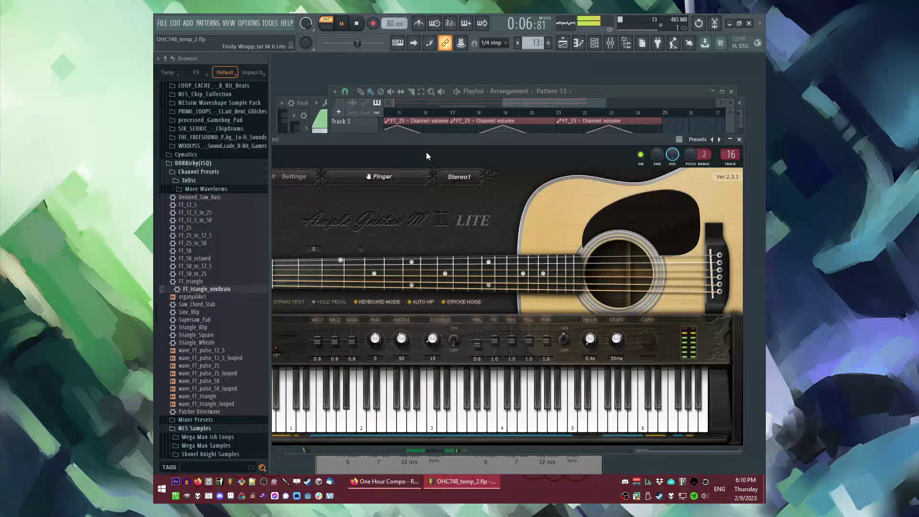
Set band 1 of the guitar track's Fruity Parametric EQ 2 to 300 Hz at -18 dB.
{"action": "key", "text": "F5"}
{"action": "key", "text": "F9"}
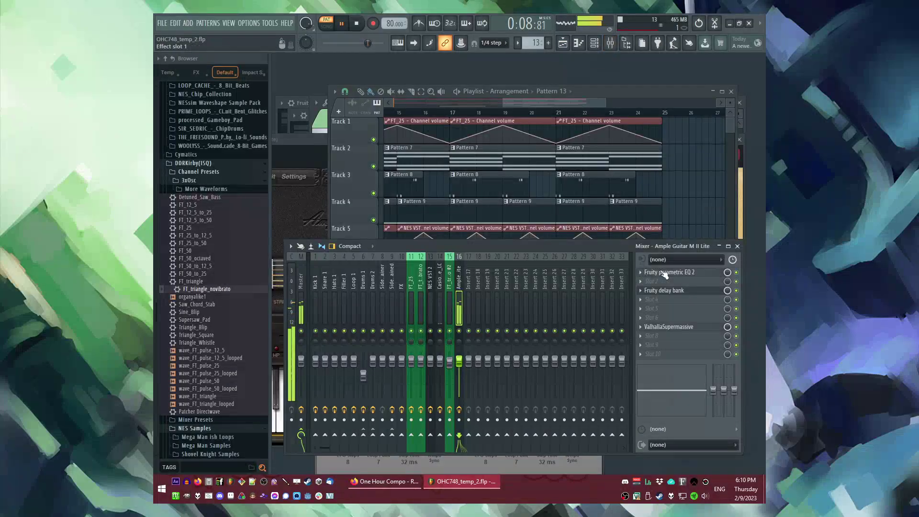
{"action": "left_click", "coordinate": [665, 272]}
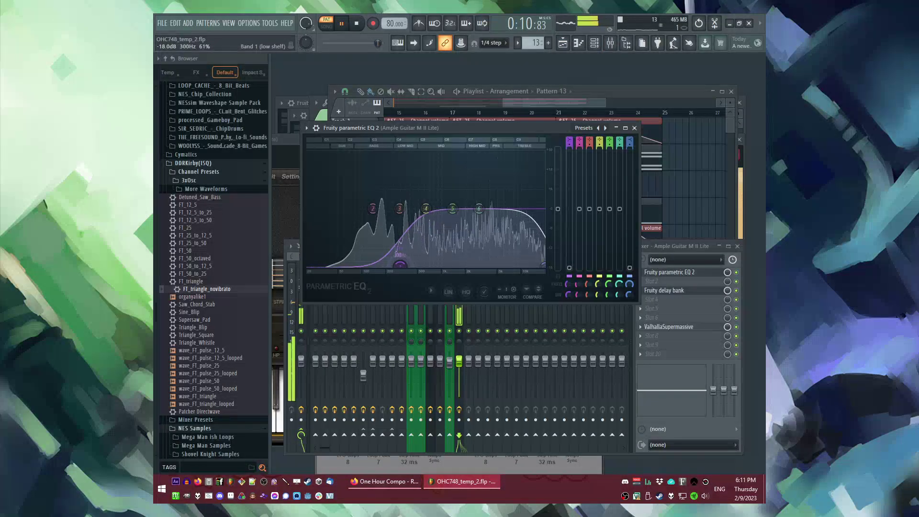
Duplicate the four-bar Pattern 13 clip at bar 21 of Track 8 and open the Channel rack.
{"action": "key", "text": "F5"}
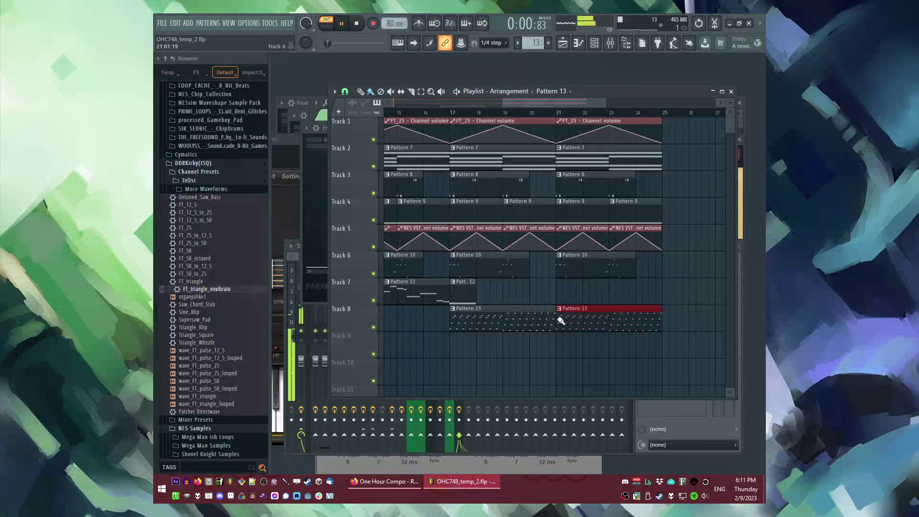
{"action": "key", "text": "F7"}
{"action": "key", "text": "F6"}
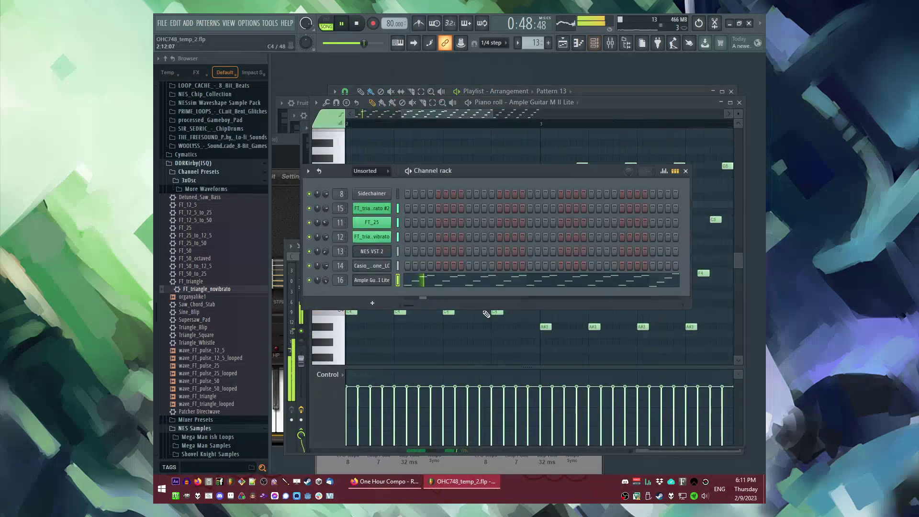
Add the FT_25 preset as a new channel below the Ample Guitar M II Lite.
{"action": "left_click", "coordinate": [188, 23]}
{"action": "key", "text": "Escape"}
{"action": "left_click_drag", "start_coordinate": [187, 228], "coordinate": [410, 286]}
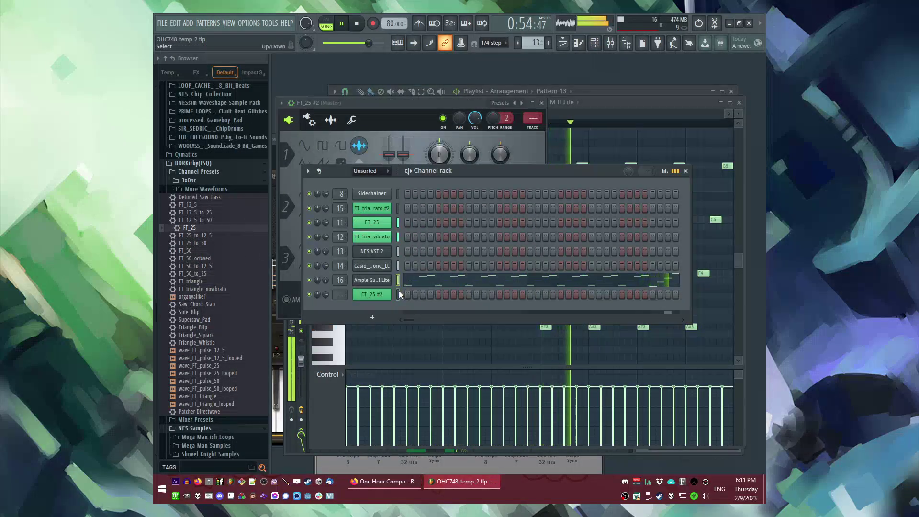
Paste the guitar arpeggio into the new FT_25 channel and route the channel to mixer track 16.
{"action": "left_click", "coordinate": [398, 293]}
{"action": "key", "text": "ctrl+v"}
{"action": "left_click_drag", "start_coordinate": [341, 295], "coordinate": [325, 304]}
Replace the new channel's preset with FT_50 and give its volume envelope no sustain and a 12% decay time.
{"action": "key", "text": "space"}
{"action": "left_click", "coordinate": [382, 298]}
{"action": "left_click", "coordinate": [382, 297]}
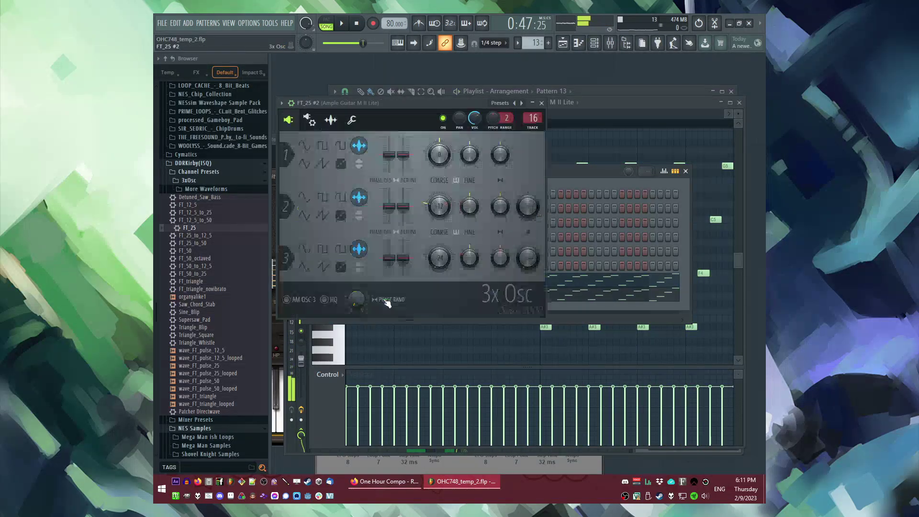
{"action": "left_click", "coordinate": [330, 120]}
{"action": "key", "text": "space"}
{"action": "left_click", "coordinate": [318, 122]}
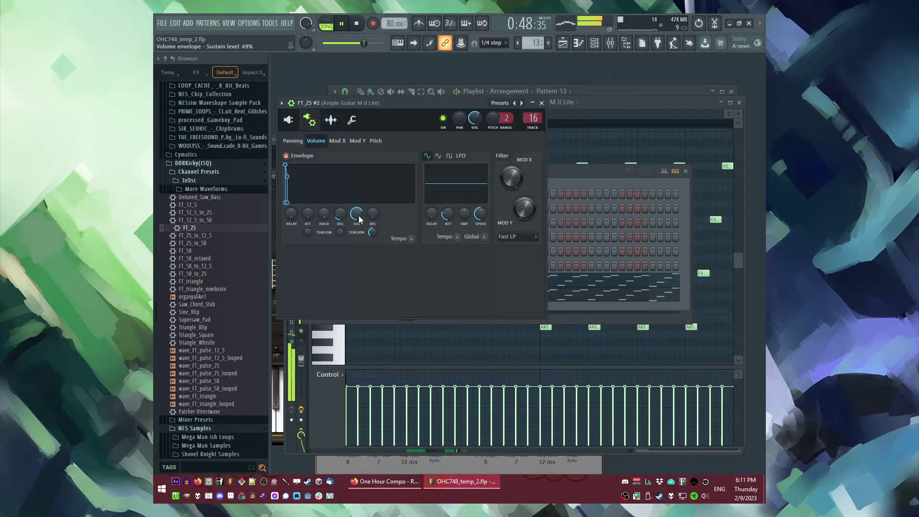
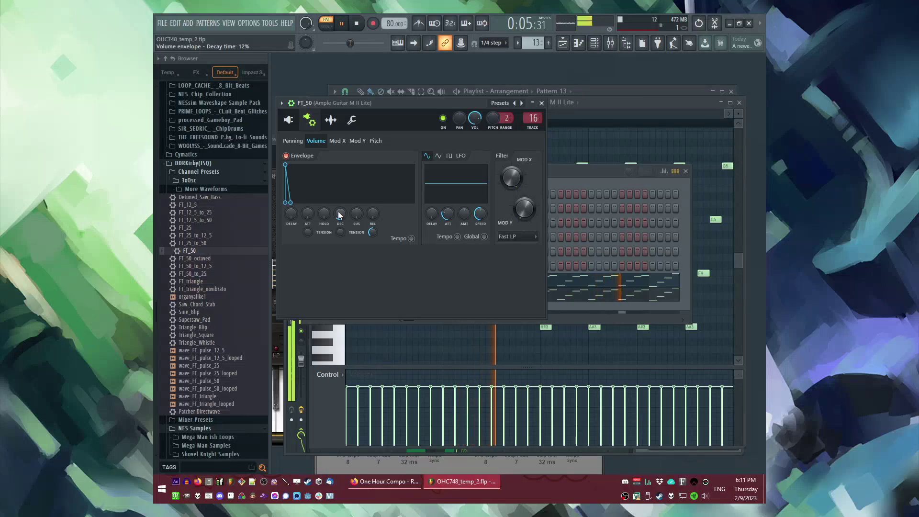
Play the song from bar 17 and display the FT_50 channel's oscillator settings.
{"action": "key", "text": "F5"}
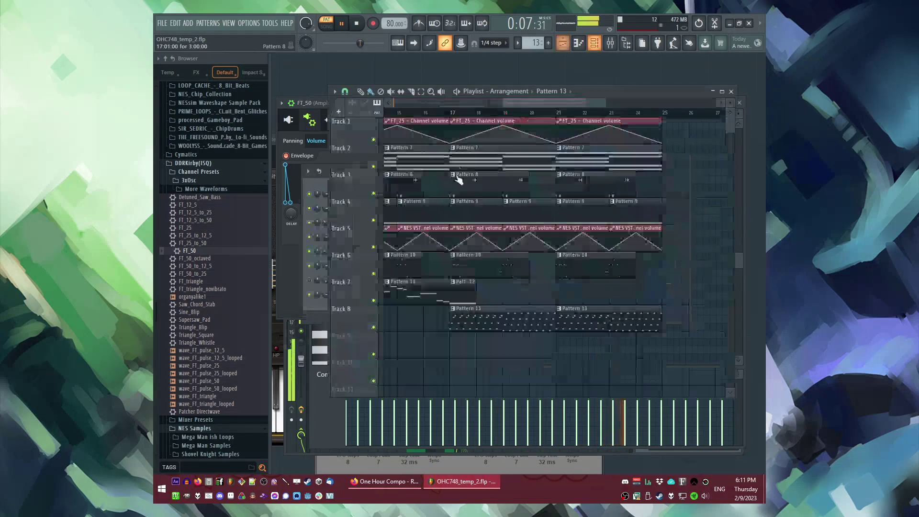
{"action": "key", "text": "l"}
{"action": "left_click", "coordinate": [454, 113]}
{"action": "key", "text": "F6"}
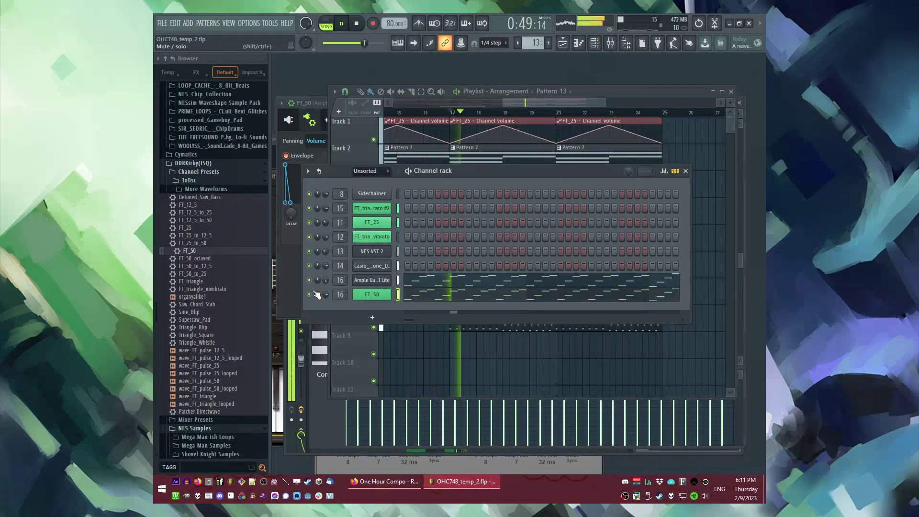
{"action": "left_click", "coordinate": [371, 294]}
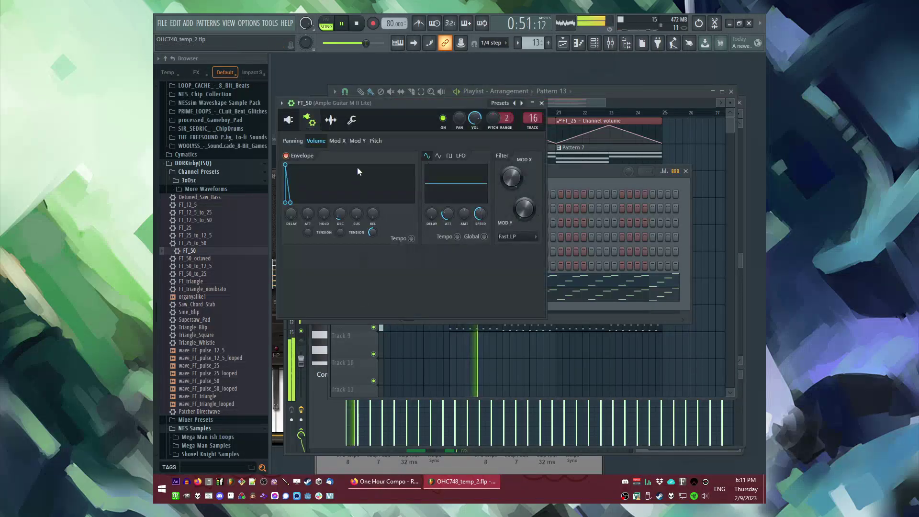
{"action": "left_click", "coordinate": [288, 121]}
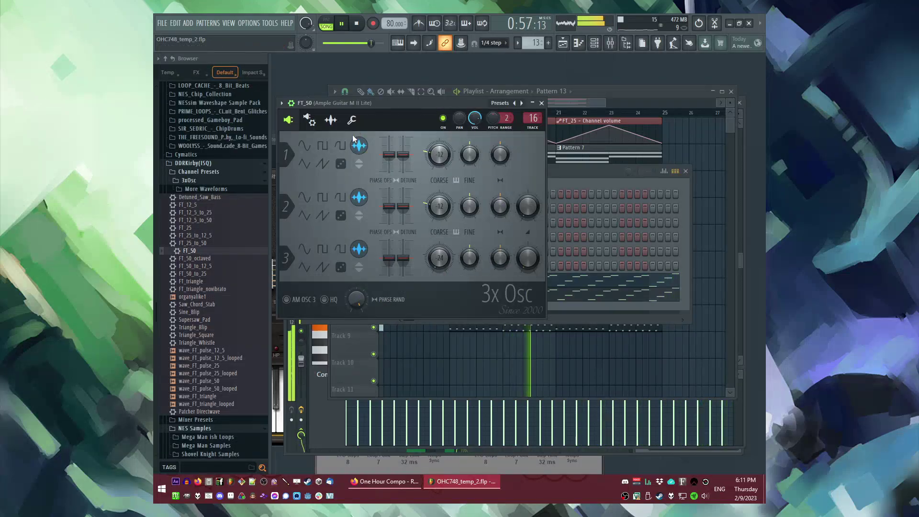
Replay the arrangement from bar 16 and save the project as OHC748_temp_3.flp.
{"action": "key", "text": "F5"}
{"action": "scroll", "coordinate": [466, 339], "scroll_direction": "right", "scroll_amount": 1}
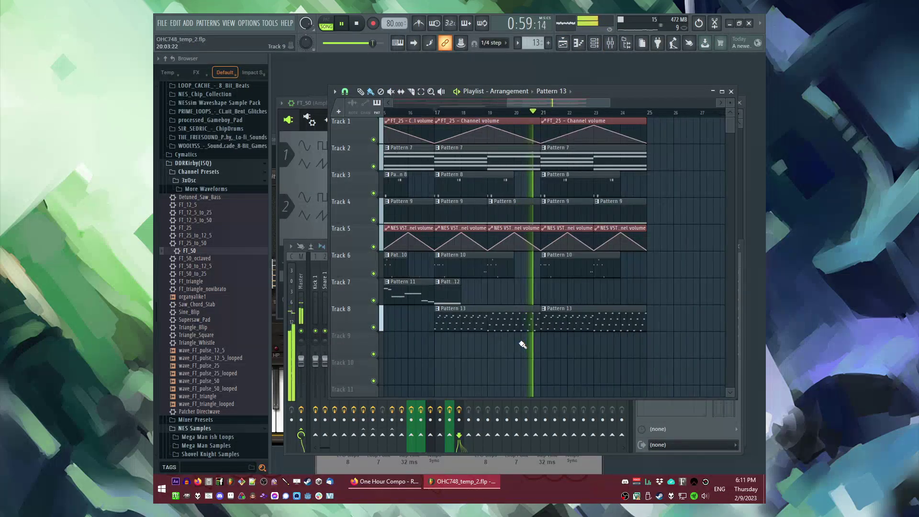
{"action": "scroll", "coordinate": [520, 299], "scroll_direction": "right", "scroll_amount": 2}
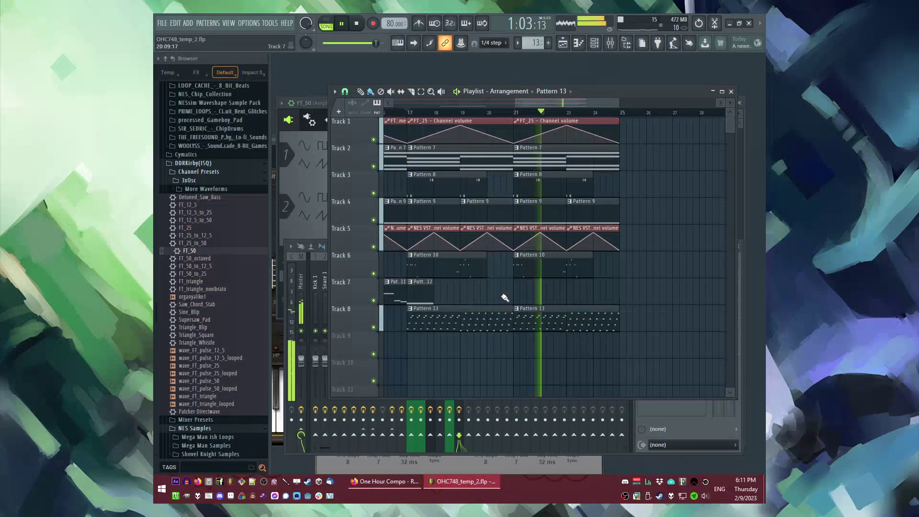
{"action": "scroll", "coordinate": [527, 293], "scroll_direction": "down", "scroll_amount": 1}
{"action": "left_click", "coordinate": [426, 113]}
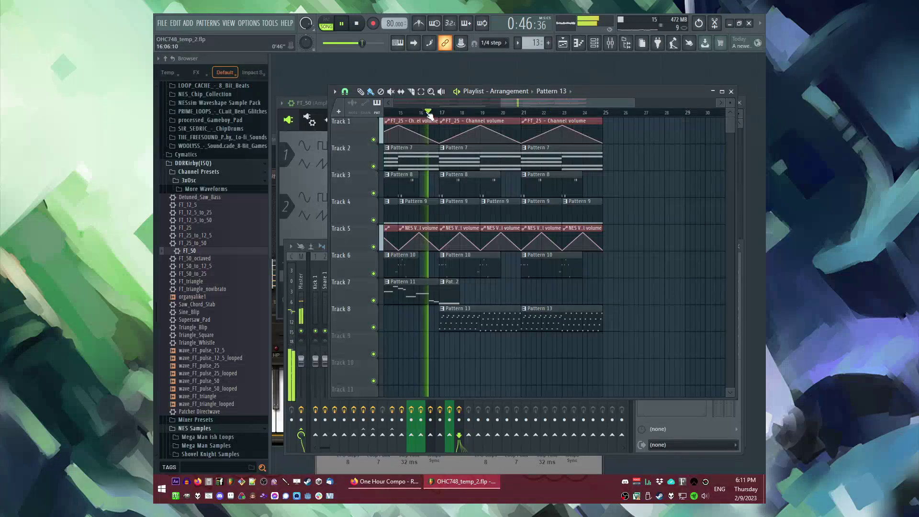
{"action": "scroll", "coordinate": [467, 345], "scroll_direction": "up", "scroll_amount": 2}
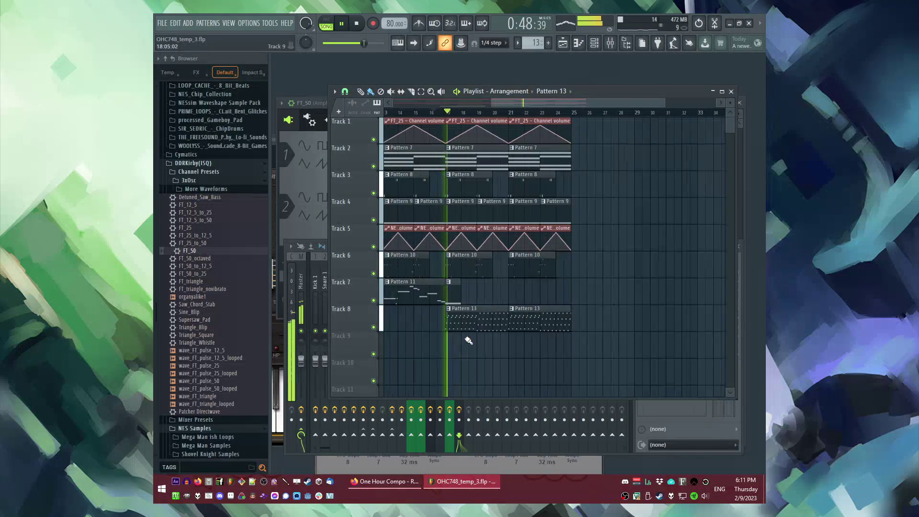
{"action": "key", "text": "ctrl+s"}
{"action": "scroll", "coordinate": [469, 345], "scroll_direction": "down", "scroll_amount": 1}
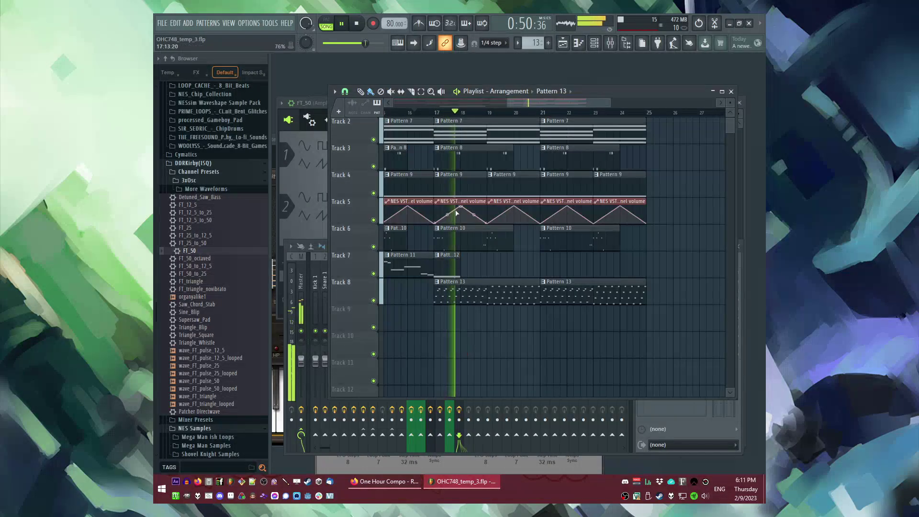
Delete the Pattern 9 and NES VST 2 channel volume clips from bar 17 onward on Tracks 4 and 5.
{"action": "mouse_move", "coordinate": [455, 191]}
{"action": "left_mouse_down"}
{"action": "mouse_move", "coordinate": [601, 191]}
{"action": "mouse_move", "coordinate": [468, 221]}
{"action": "left_mouse_up"}
{"action": "scroll", "coordinate": [462, 219], "scroll_direction": "up", "scroll_amount": 1}
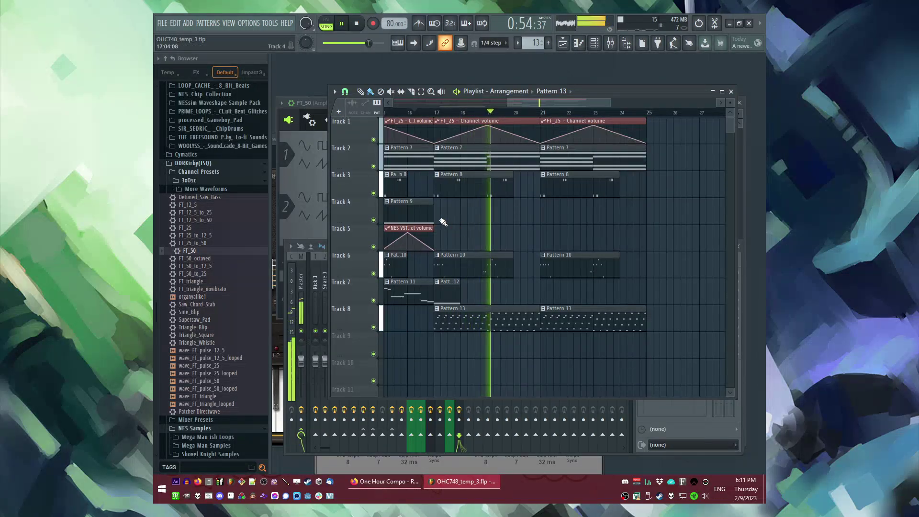
Place a new Pattern 14 clip on Track 9 at bar 17 and add a LABS (Soft Piano) channel.
{"action": "left_click", "coordinate": [438, 351]}
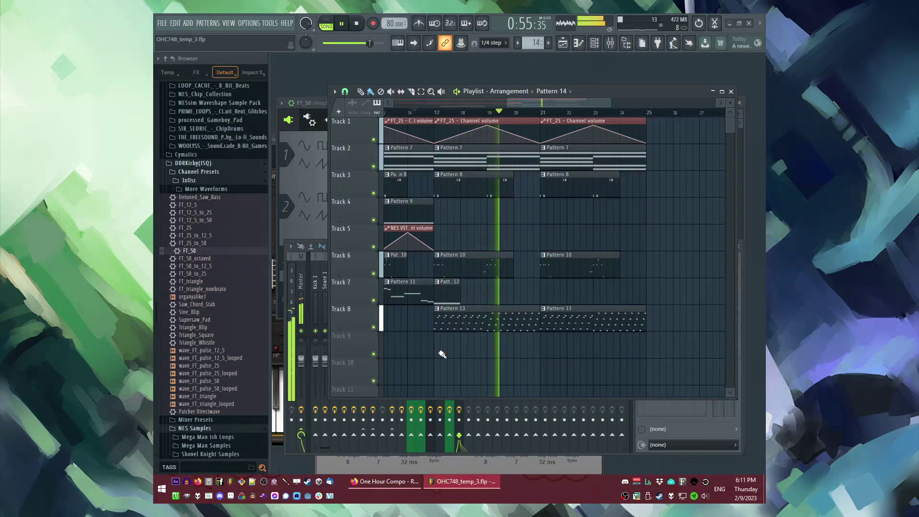
{"action": "left_click", "coordinate": [183, 22]}
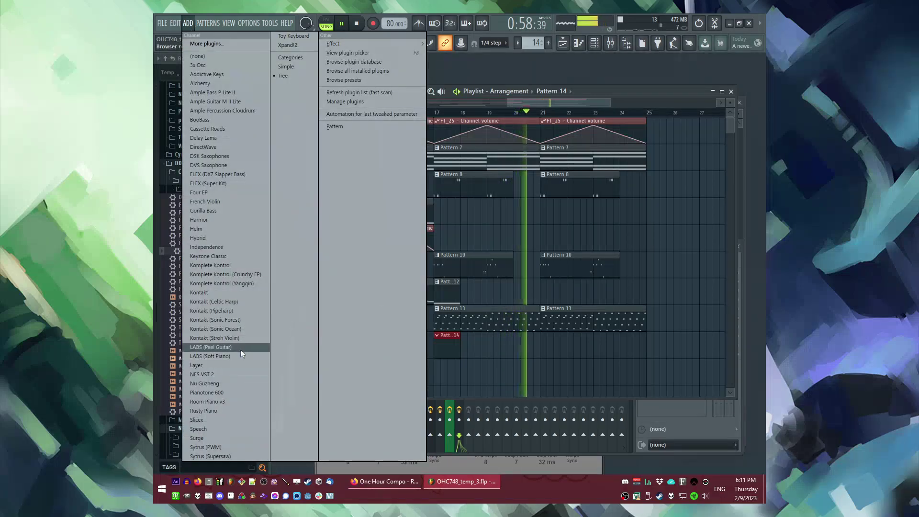
{"action": "left_click", "coordinate": [240, 355]}
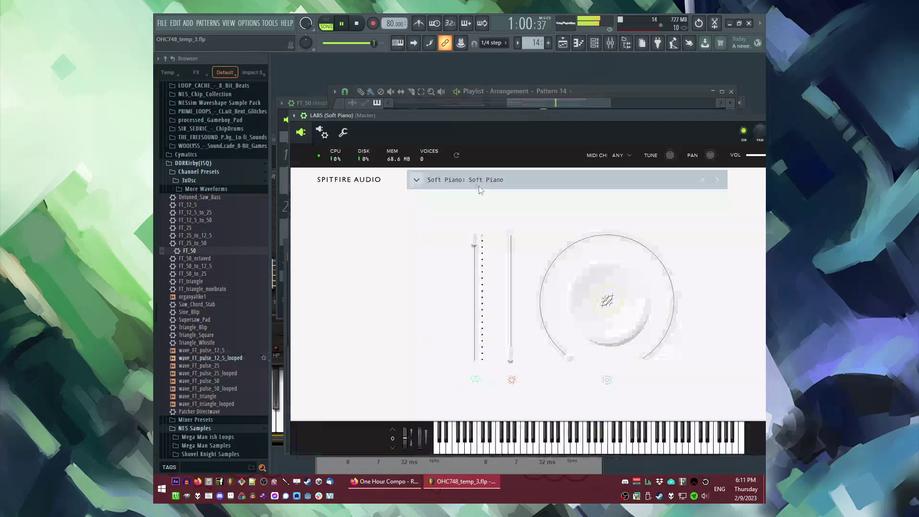
{"action": "key", "text": "F6"}
{"action": "key", "text": "F5"}
Replay from bar 16 and draw a C6 piano note on the second beat of Pattern 14.
{"action": "left_click", "coordinate": [422, 114]}
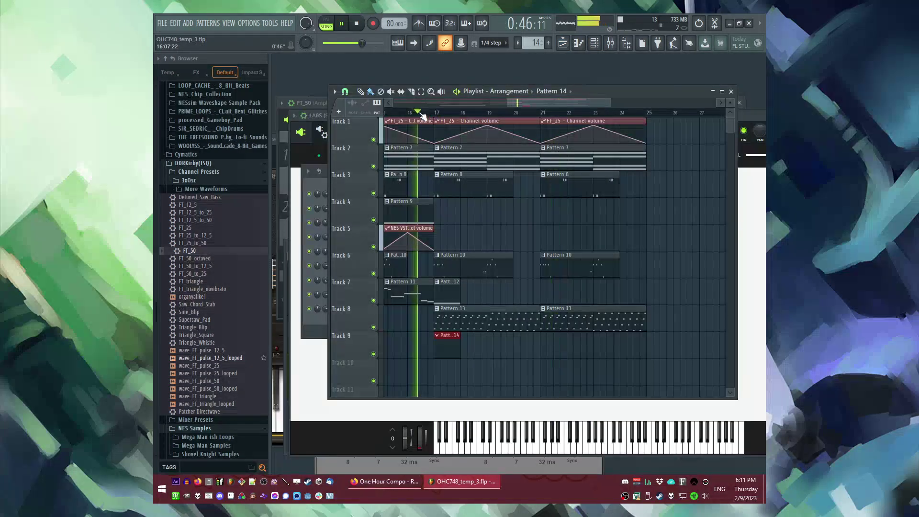
{"action": "scroll", "coordinate": [522, 191], "scroll_direction": "left", "scroll_amount": 2}
{"action": "scroll", "coordinate": [538, 224], "scroll_direction": "up", "scroll_amount": 2, "text": "ctrl"}
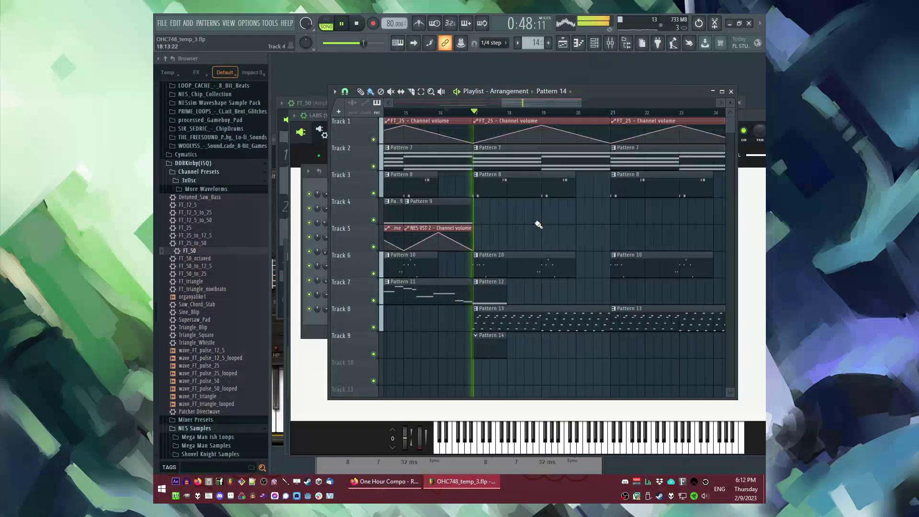
{"action": "double_click", "coordinate": [496, 345]}
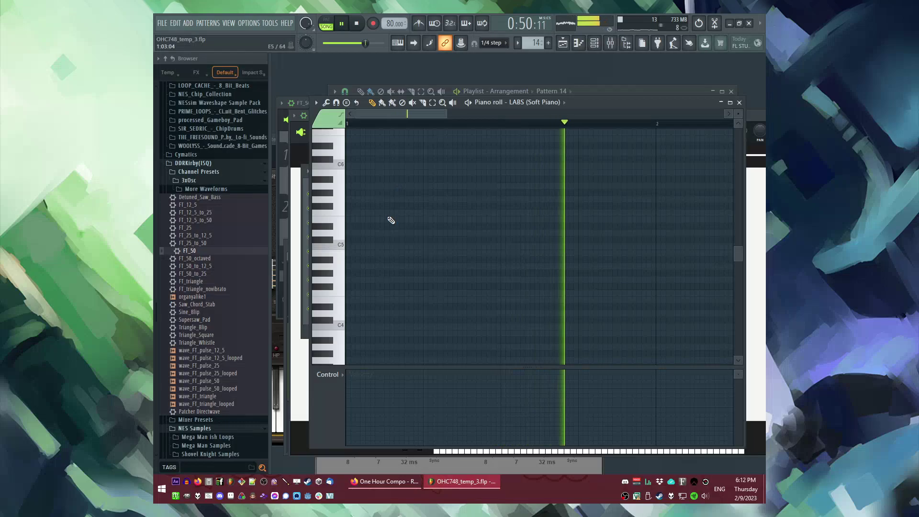
{"action": "key", "text": "space"}
{"action": "scroll", "coordinate": [448, 226], "scroll_direction": "up", "scroll_amount": 4}
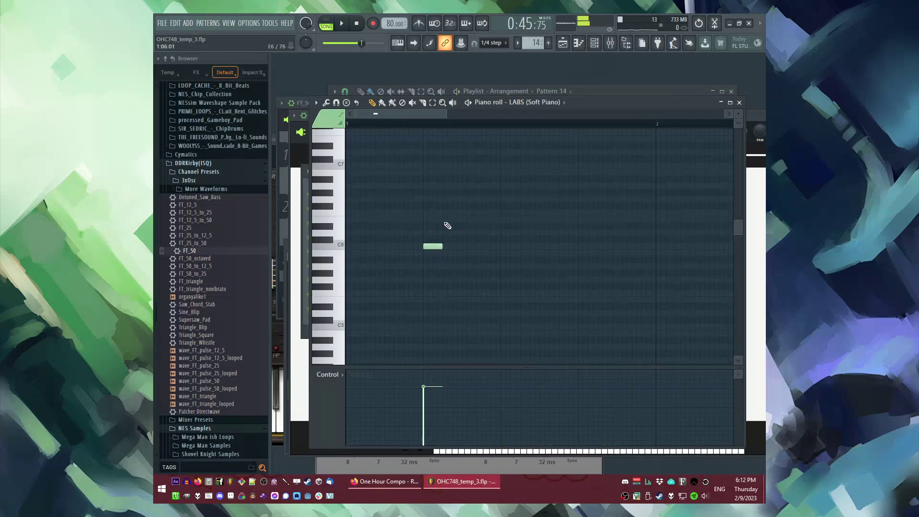
{"action": "scroll", "coordinate": [377, 125], "scroll_direction": "down", "scroll_amount": 2}
{"action": "key", "text": "space"}
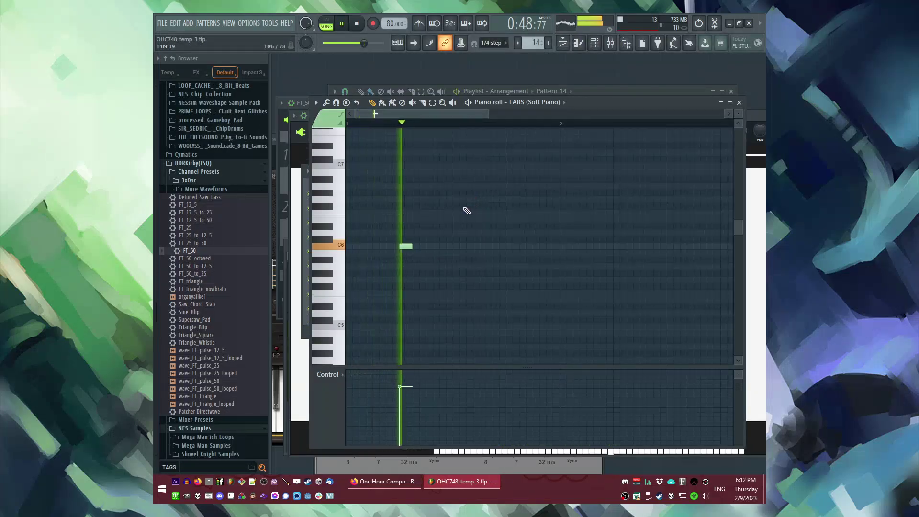
Continue the piano line with G6 and C7, making all three notes half a bar long and end to end.
{"action": "left_click", "coordinate": [506, 201]}
{"action": "key", "text": "ctrl+a"}
{"action": "left_click_drag", "start_coordinate": [516, 200], "coordinate": [610, 212]}
{"action": "key", "text": "space"}
{"action": "key", "text": "space"}
{"action": "scroll", "coordinate": [519, 174], "scroll_direction": "down", "scroll_amount": 2}
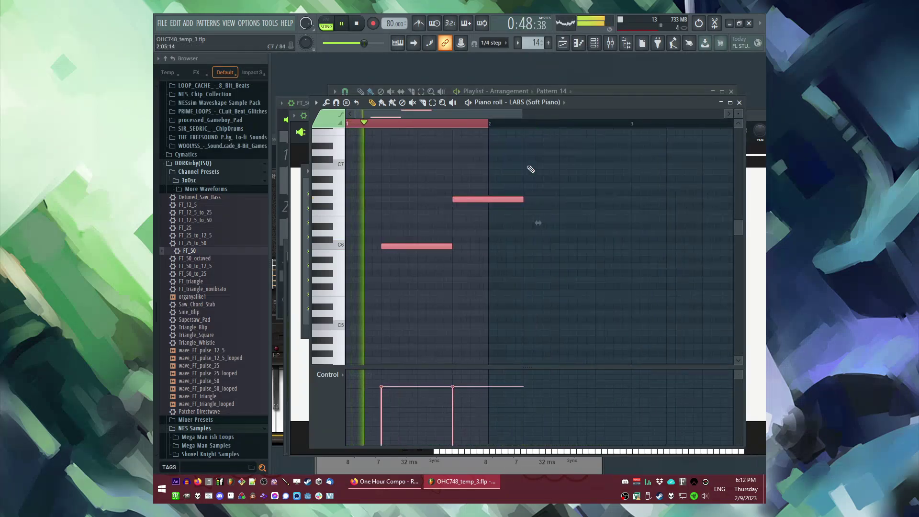
{"action": "key", "text": "ctrl+d"}
{"action": "left_click", "coordinate": [527, 164]}
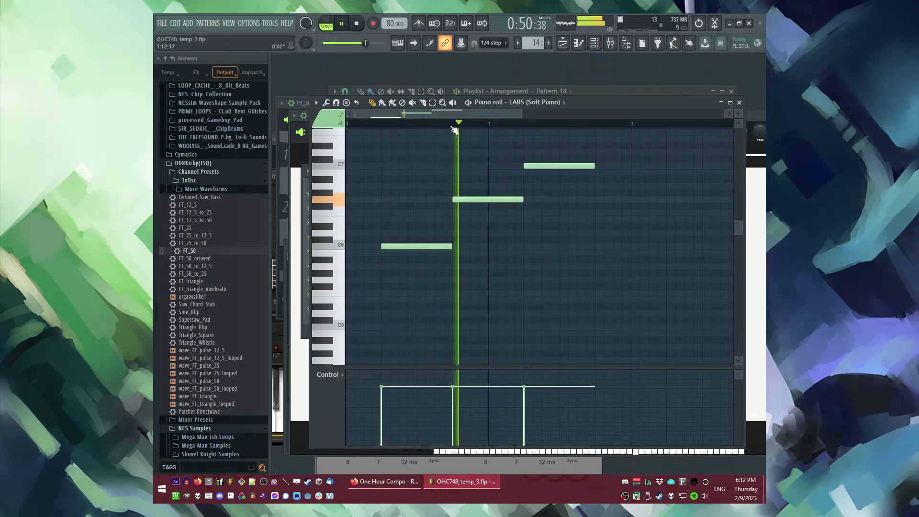
Route the LABS (Soft Piano) channel to mixer track 17.
{"action": "key", "text": "F6"}
{"action": "left_click", "coordinate": [372, 309]}
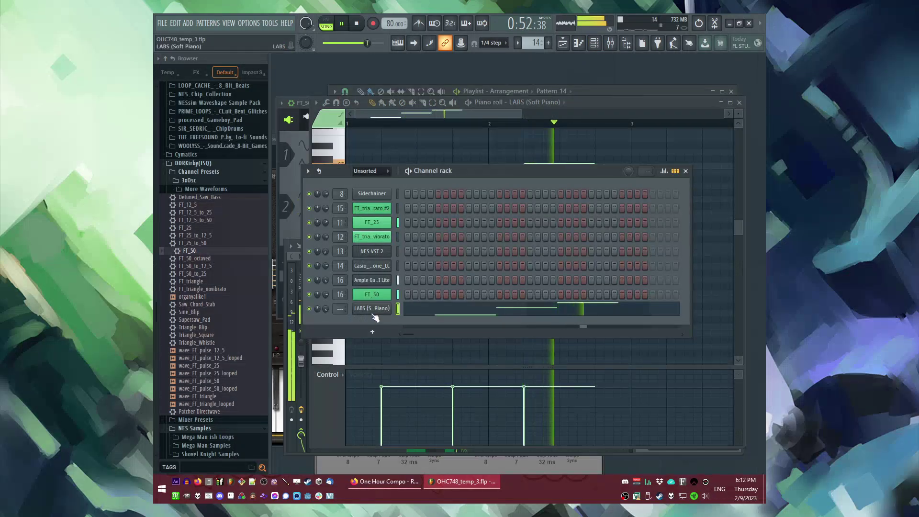
{"action": "key", "text": "space"}
{"action": "key", "text": "ctrl+l"}
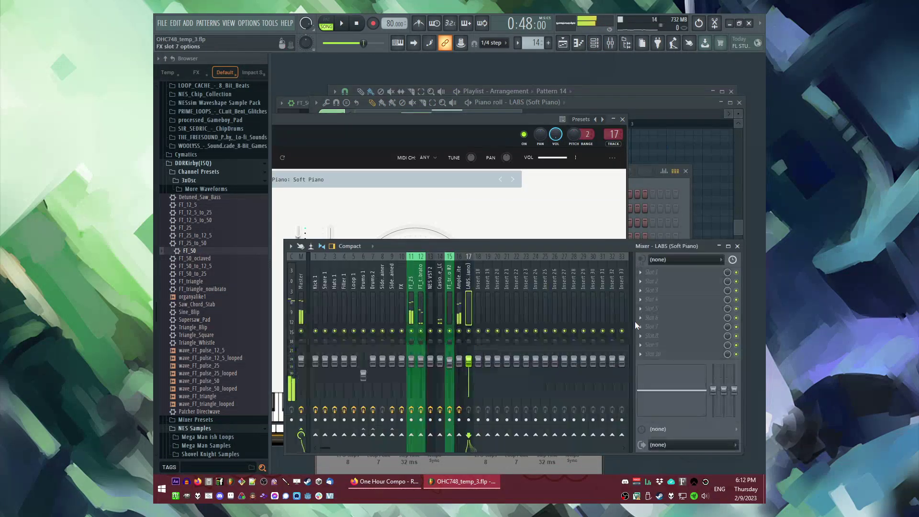
Load Fruity Delay Bank in slot 5 and ValhallaSupermassive in slot 8 of the LABS mixer track.
{"action": "left_click", "coordinate": [642, 324]}
{"action": "left_click", "coordinate": [597, 267]}
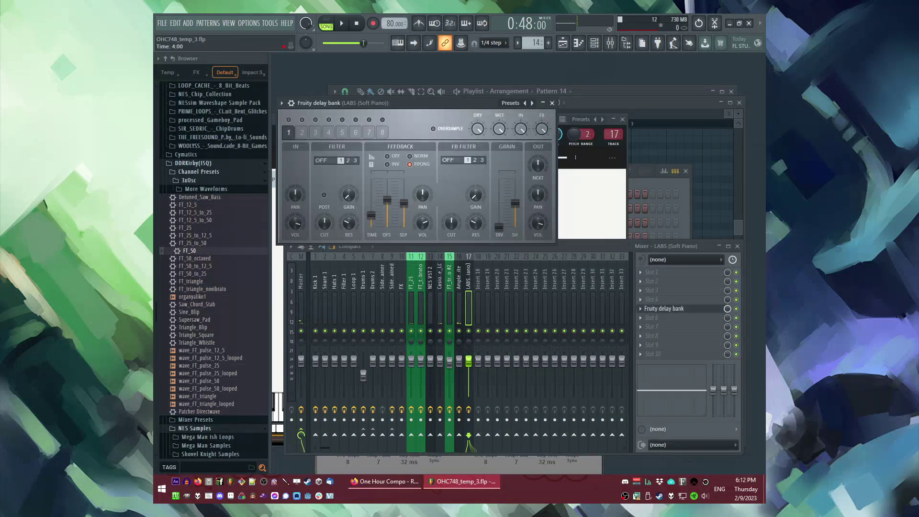
{"action": "left_click", "coordinate": [646, 336]}
{"action": "left_click", "coordinate": [590, 421]}
{"action": "key", "text": "space"}
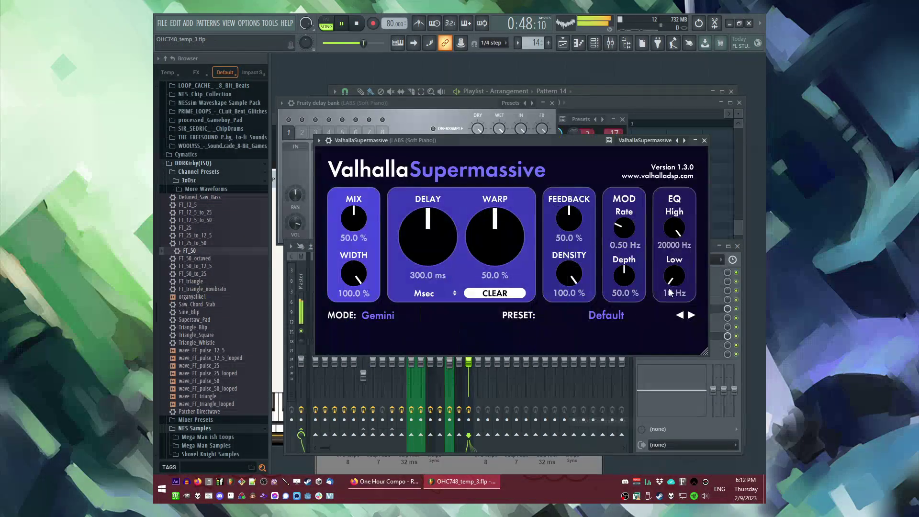
{"action": "left_click", "coordinate": [704, 140]}
Add Fruity Parametric EQ 2 to the LABS track, boosting the highs with band 6 and cutting the lows with band 1.
{"action": "left_click", "coordinate": [646, 291]}
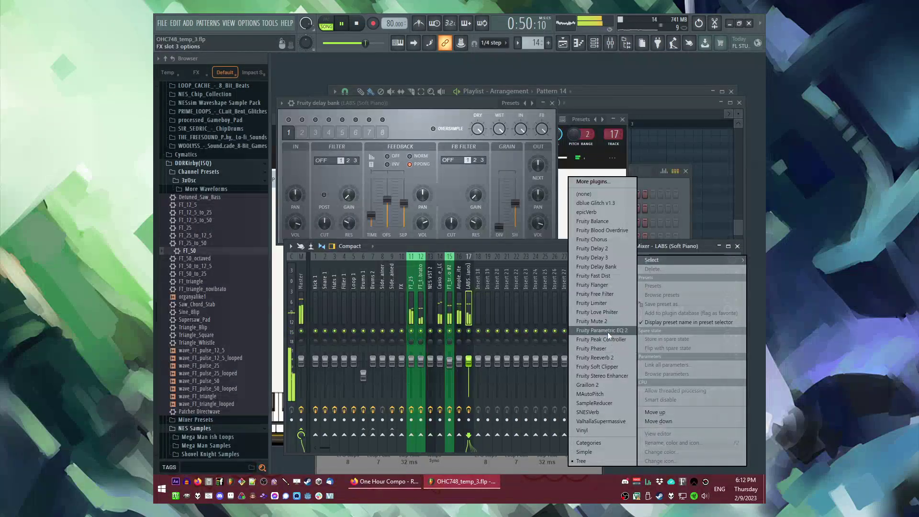
{"action": "left_click", "coordinate": [608, 332]}
{"action": "left_click_drag", "start_coordinate": [529, 259], "coordinate": [547, 225]}
{"action": "left_click_drag", "start_coordinate": [396, 259], "coordinate": [392, 314]}
Replay the arrangement from bar 17 and save the project as OHC748_temp_3.flp.
{"action": "key", "text": "F5"}
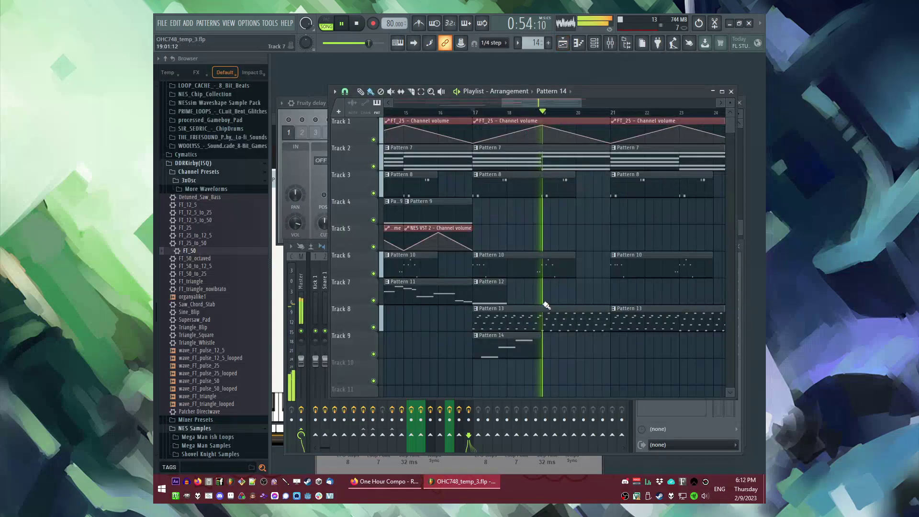
{"action": "left_click", "coordinate": [481, 114]}
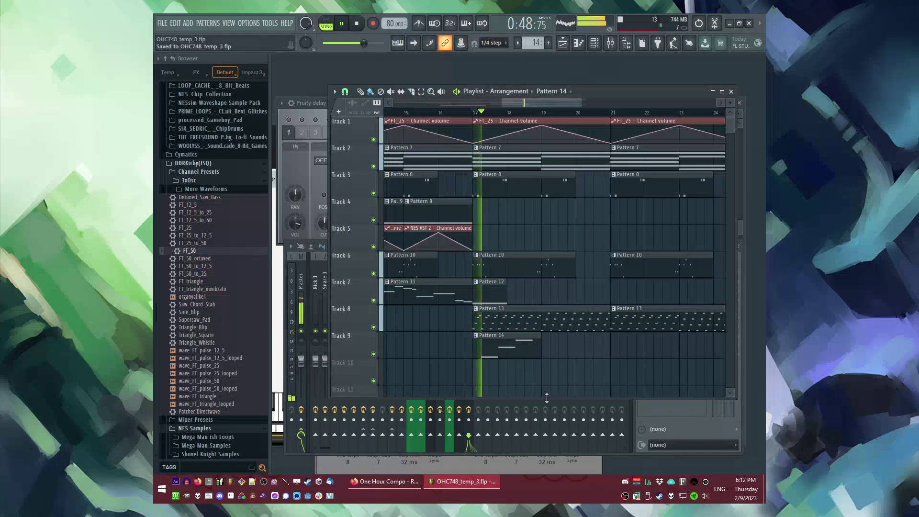
{"action": "key", "text": "F9"}
{"action": "right_click", "coordinate": [535, 362]}
{"action": "right_click", "coordinate": [538, 211]}
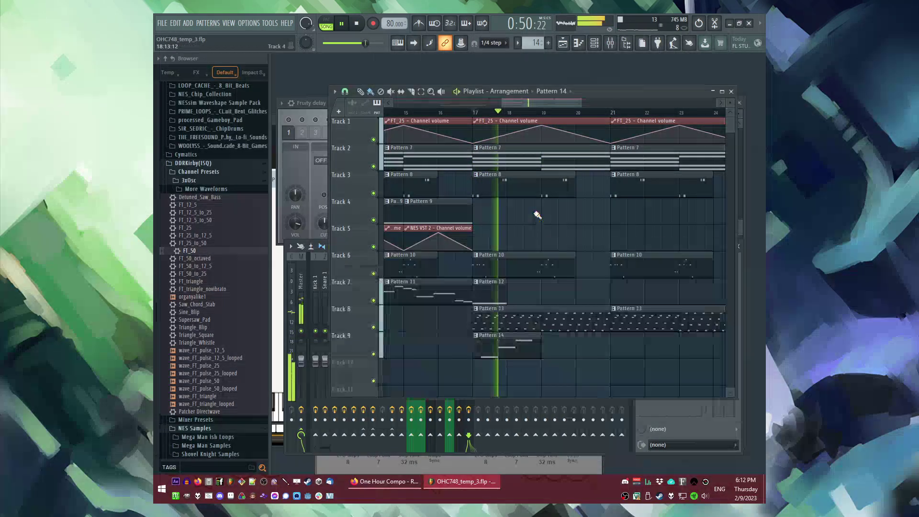
Extend the Pattern 14 piano melody with D7, E7 and a closing C7 in bars 2 and 3.
{"action": "double_click", "coordinate": [509, 351]}
{"action": "scroll", "coordinate": [495, 221], "scroll_direction": "up", "scroll_amount": 2}
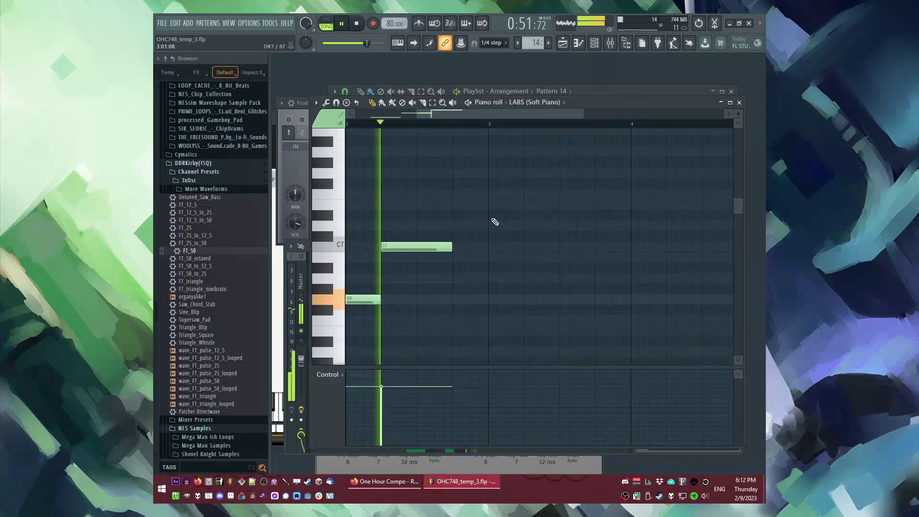
{"action": "left_click", "coordinate": [456, 225]}
{"action": "left_click", "coordinate": [491, 205]}
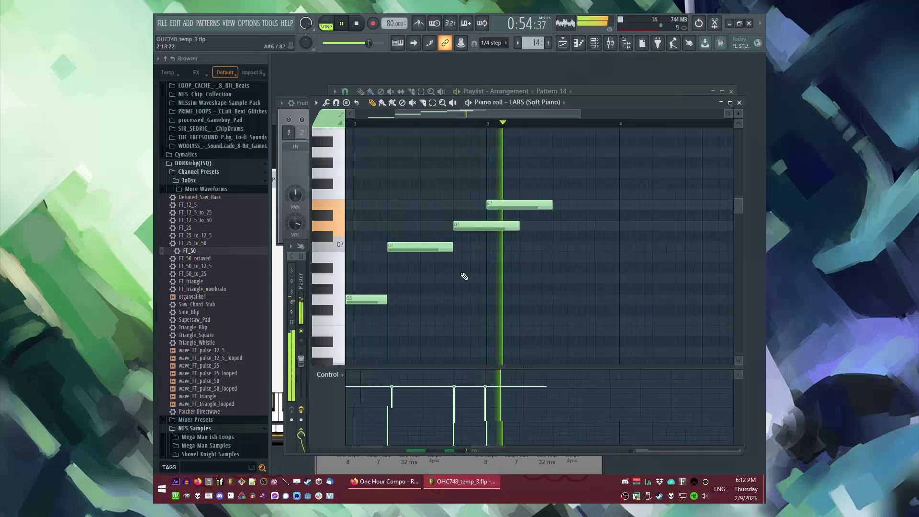
{"action": "scroll", "coordinate": [483, 264], "scroll_direction": "right", "scroll_amount": 1}
{"action": "left_click", "coordinate": [491, 237]}
{"action": "mouse_move", "coordinate": [493, 241]}
{"action": "left_mouse_down"}
{"action": "mouse_move", "coordinate": [502, 242]}
{"action": "mouse_move", "coordinate": [502, 258]}
{"action": "mouse_move", "coordinate": [504, 243]}
{"action": "left_mouse_up"}
Copy the whole piano phrase and paste the repeat from bar 5 of Pattern 14.
{"action": "scroll", "coordinate": [460, 257], "scroll_direction": "down", "scroll_amount": 3}
{"action": "key", "text": "ctrl+a"}
{"action": "key", "text": "ctrl+c"}
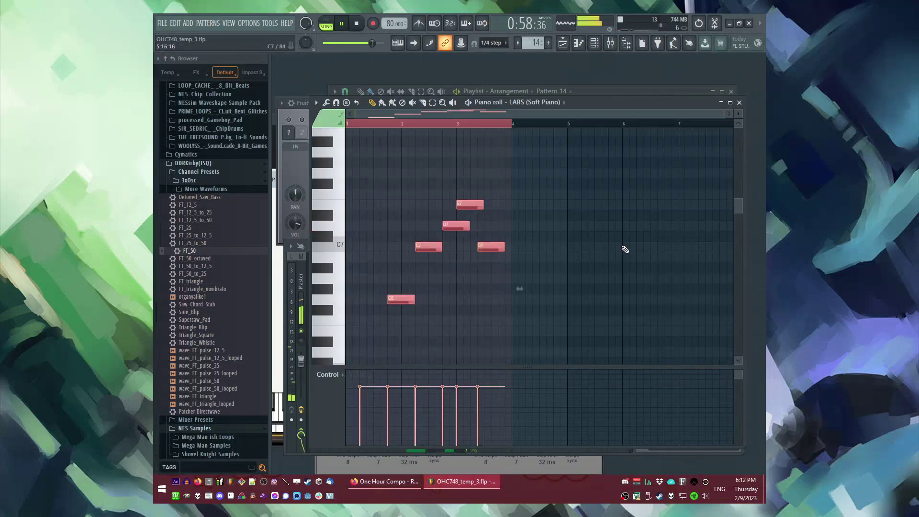
{"action": "scroll", "coordinate": [626, 250], "scroll_direction": "right", "scroll_amount": 4}
{"action": "key", "text": "ctrl+v"}
{"action": "scroll", "coordinate": [463, 208], "scroll_direction": "left", "scroll_amount": 2}
{"action": "left_click", "coordinate": [465, 125], "text": "ctrl"}
{"action": "scroll", "coordinate": [521, 239], "scroll_direction": "up", "scroll_amount": 2}
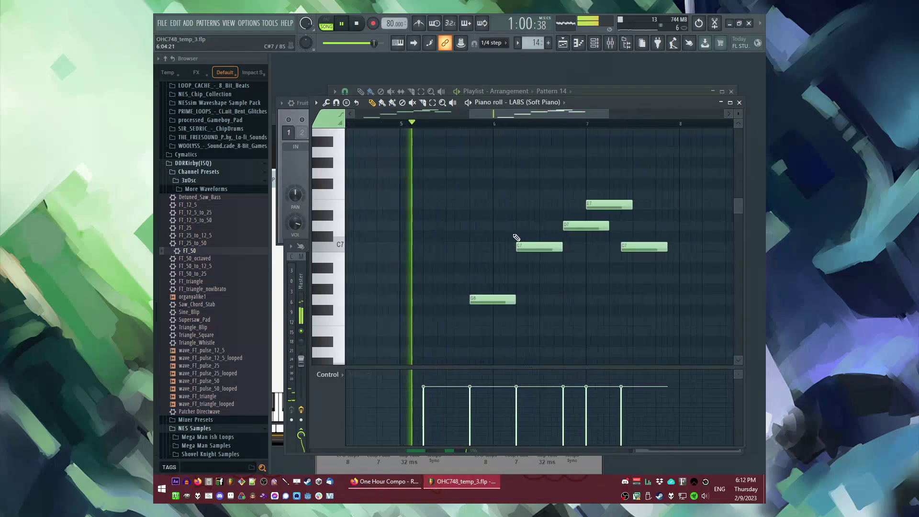
Replace the E7 and final C7 of the repeated phrase with a half-bar C7 at the start of bar 7.
{"action": "left_click_drag", "start_coordinate": [479, 137], "coordinate": [733, 326]}
{"action": "scroll", "coordinate": [517, 263], "scroll_direction": "down", "scroll_amount": 3}
{"action": "scroll", "coordinate": [519, 265], "scroll_direction": "up", "scroll_amount": 3}
{"action": "left_click", "coordinate": [518, 265], "text": "ctrl"}
{"action": "scroll", "coordinate": [565, 245], "scroll_direction": "down", "scroll_amount": 1}
{"action": "scroll", "coordinate": [567, 242], "scroll_direction": "up", "scroll_amount": 3}
{"action": "right_click", "coordinate": [538, 206]}
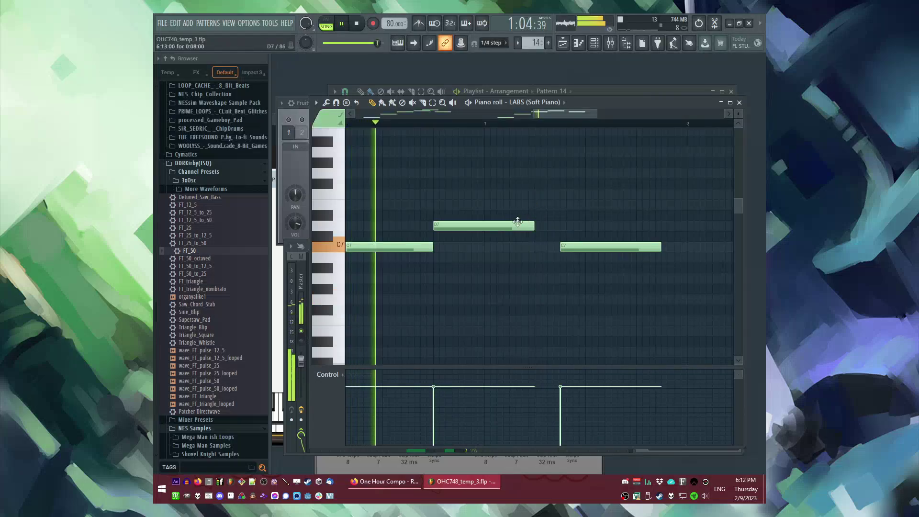
{"action": "left_click", "coordinate": [486, 248]}
{"action": "right_click", "coordinate": [632, 247]}
{"action": "scroll", "coordinate": [584, 259], "scroll_direction": "down", "scroll_amount": 3}
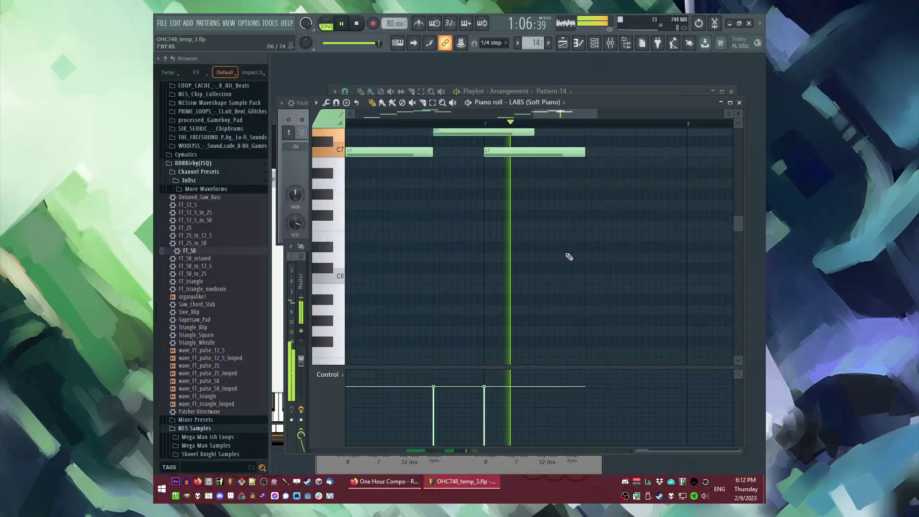
{"action": "left_click", "coordinate": [570, 278]}
{"action": "scroll", "coordinate": [482, 260], "scroll_direction": "down", "scroll_amount": 2}
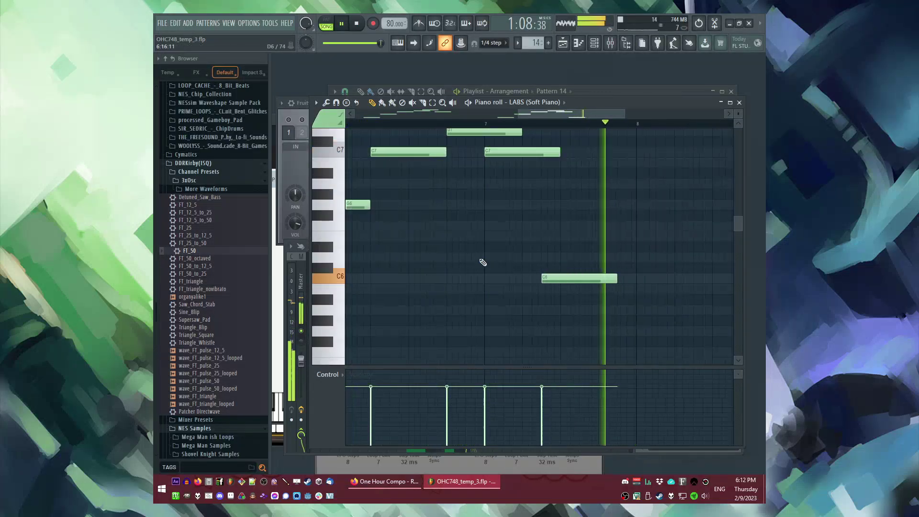
{"action": "right_click", "coordinate": [545, 275]}
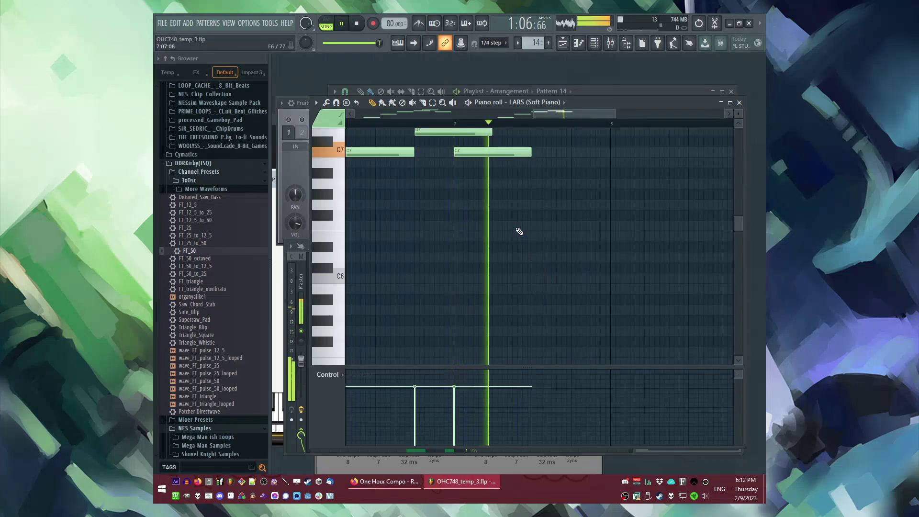
End the repeated piano phrase with a half-bar G6 note in bar 7.
{"action": "left_click", "coordinate": [521, 216]}
{"action": "left_click_drag", "start_coordinate": [522, 214], "coordinate": [522, 204]}
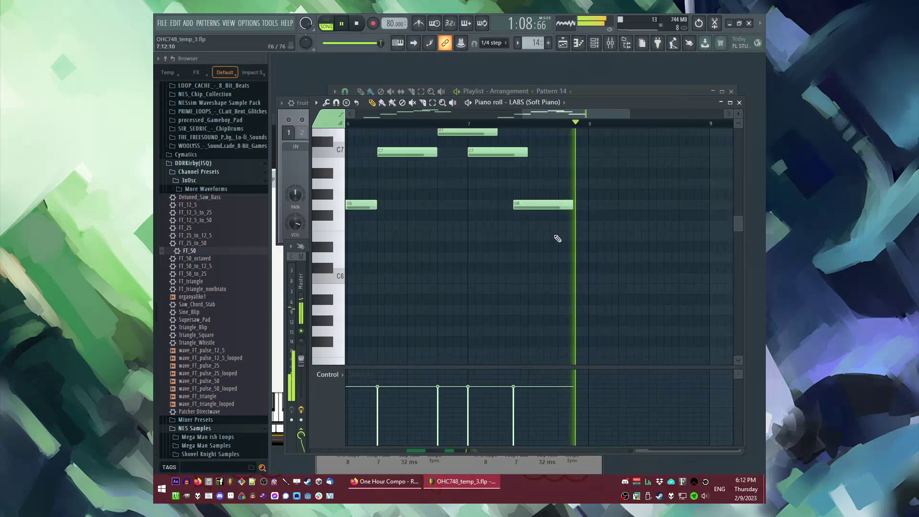
{"action": "key", "text": "F5"}
{"action": "key", "text": "F7"}
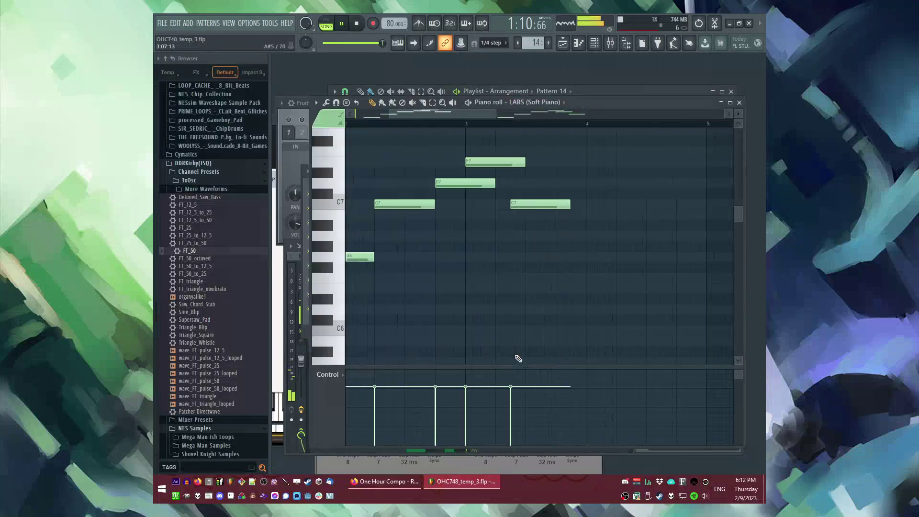
Play Pattern 14 on its own and inspect the LABS track's Fruity Parametric EQ 2 curve.
{"action": "key", "text": "F6"}
{"action": "key", "text": "l"}
{"action": "key", "text": "F9"}
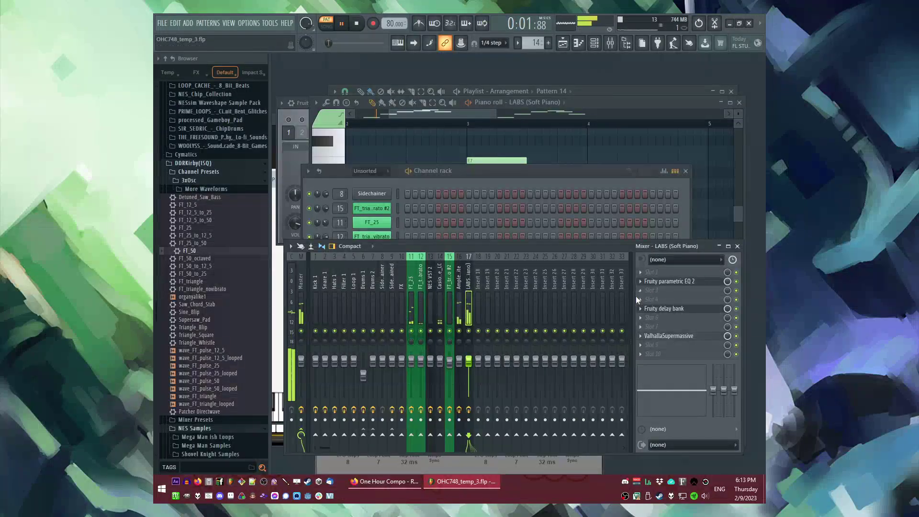
{"action": "left_click", "coordinate": [651, 283]}
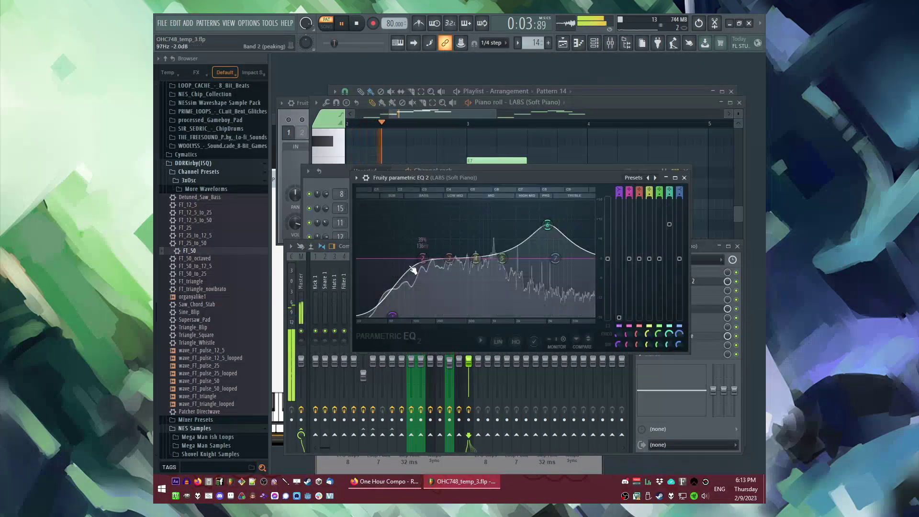
{"action": "left_click", "coordinate": [713, 302]}
Save OHC748_temp_3.flp and play the full arrangement from bar 17 with the finished piano melody.
{"action": "key", "text": "F5"}
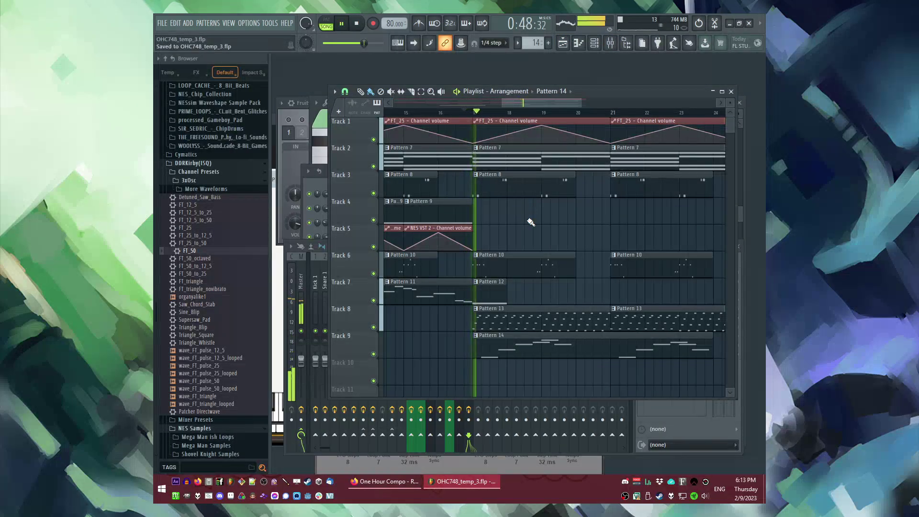
{"action": "scroll", "coordinate": [452, 227], "scroll_direction": "down", "scroll_amount": 3}
{"action": "scroll", "coordinate": [451, 230], "scroll_direction": "up", "scroll_amount": 3}
{"action": "scroll", "coordinate": [471, 239], "scroll_direction": "down", "scroll_amount": 2}
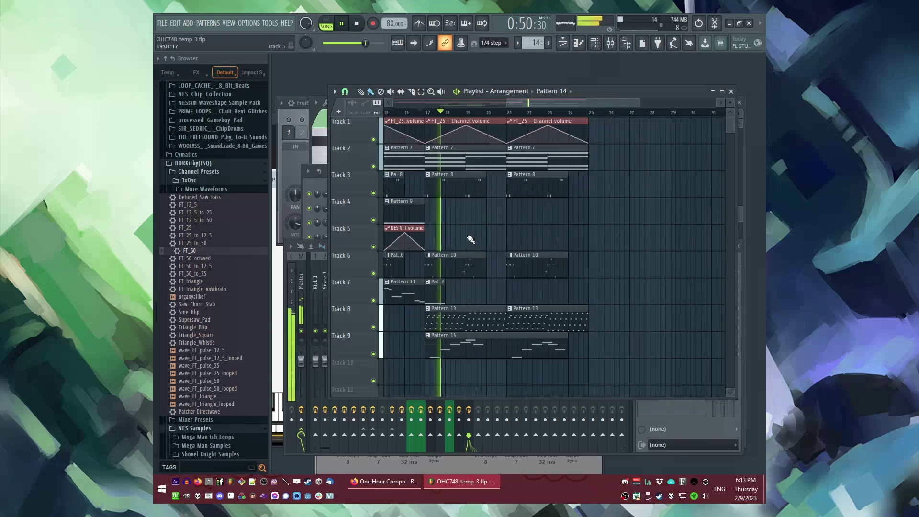
Roll off the high end of the FT_25 track in its Fruity Parametric EQ 2 and check the neighbouring mixer tracks during playback.
{"action": "key", "text": "F9"}
{"action": "left_click", "coordinate": [460, 296]}
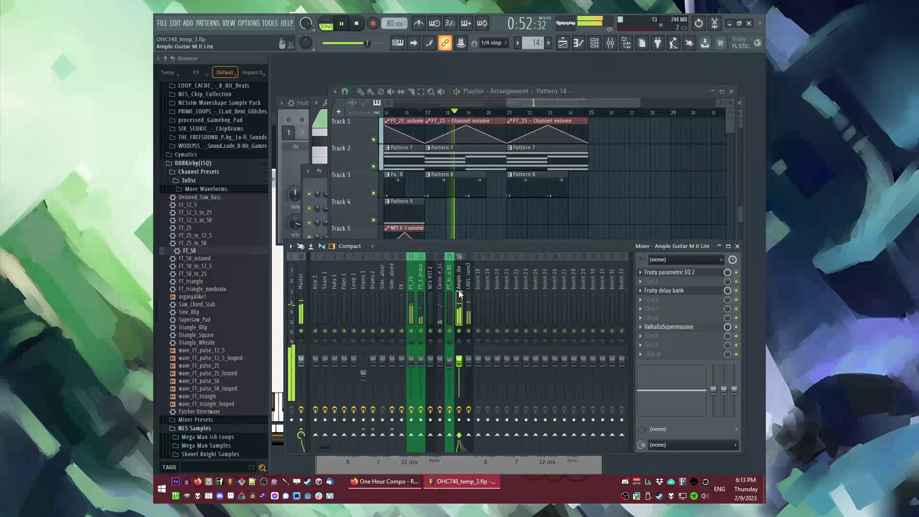
{"action": "left_click", "coordinate": [670, 272]}
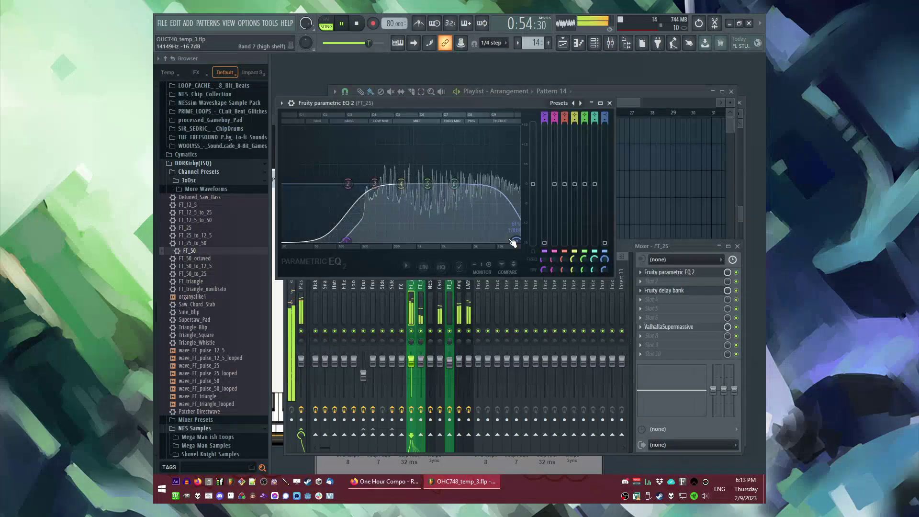
{"action": "left_click", "coordinate": [431, 299]}
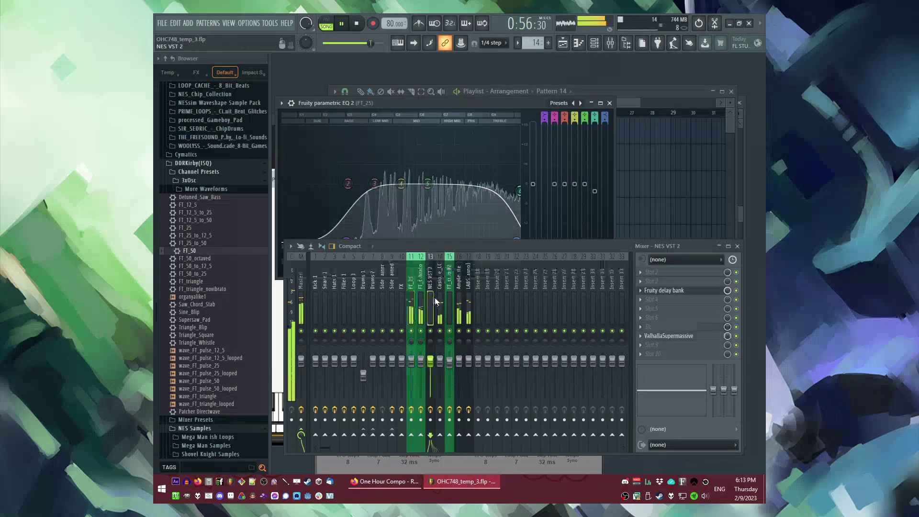
{"action": "left_click", "coordinate": [440, 298]}
{"action": "left_click", "coordinate": [610, 103]}
{"action": "right_click", "coordinate": [641, 198]}
{"action": "scroll", "coordinate": [591, 219], "scroll_direction": "up", "scroll_amount": 3}
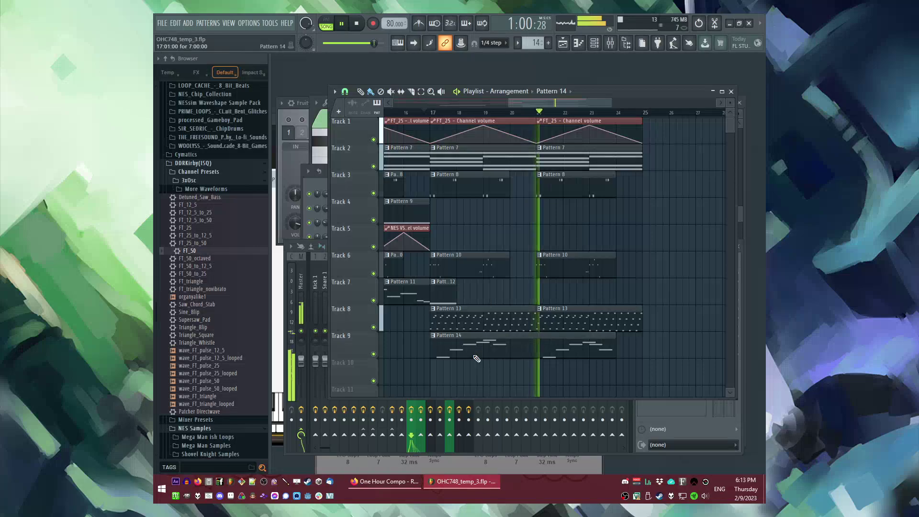
Add the Sine_Blip preset as a new channel routed to mixer track 17, carrying a copy of Pattern 14's LABS piano melody.
{"action": "double_click", "coordinate": [473, 354]}
{"action": "key", "text": "F5"}
{"action": "double_click", "coordinate": [457, 351]}
{"action": "key", "text": "F6"}
{"action": "key", "text": "F6"}
{"action": "key", "text": "F6"}
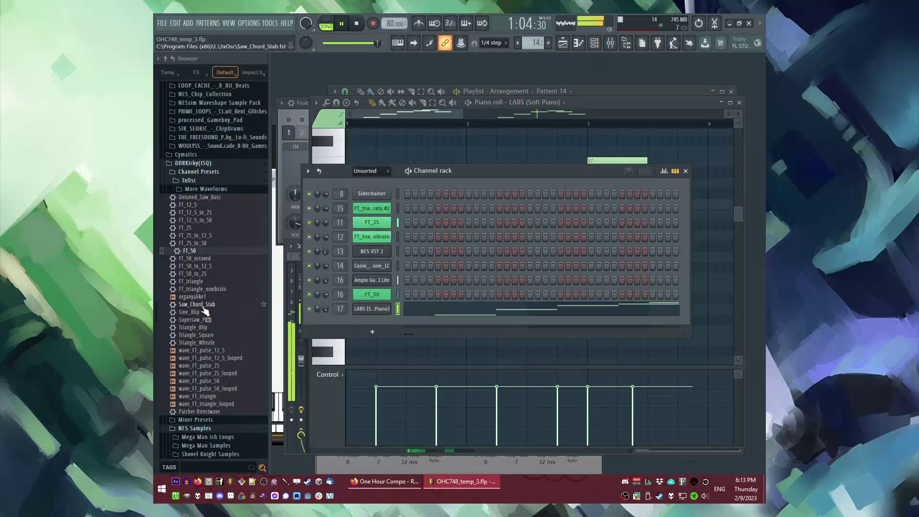
{"action": "left_click_drag", "start_coordinate": [413, 323], "coordinate": [398, 313]}
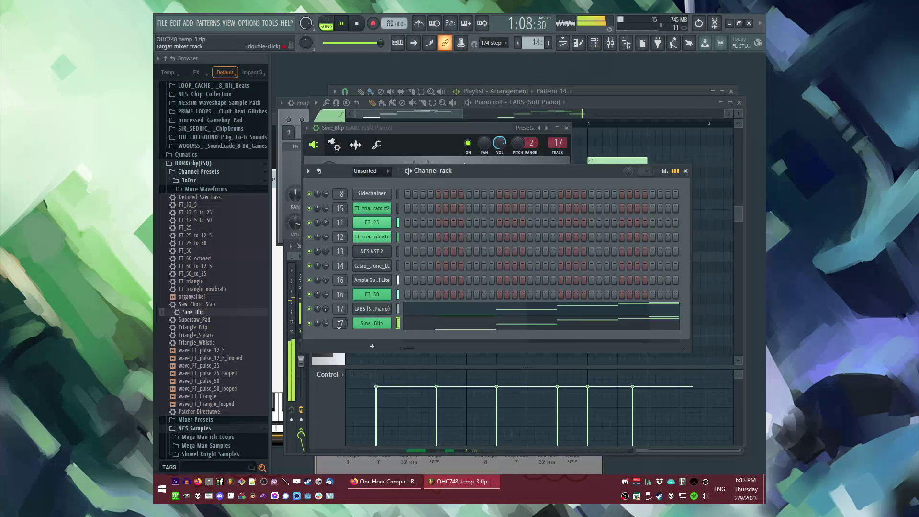
{"action": "left_click", "coordinate": [424, 327]}
{"action": "key", "text": "ctrl+a"}
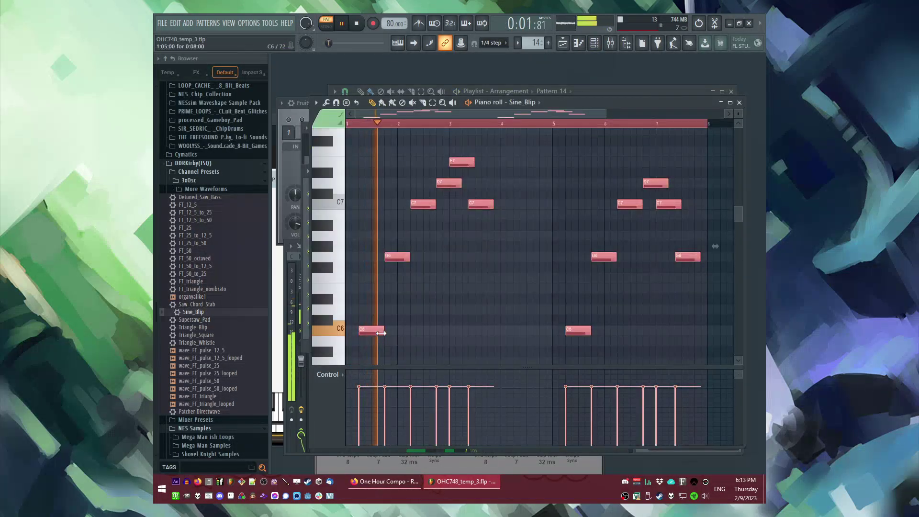
{"action": "scroll", "coordinate": [351, 331], "scroll_direction": "up", "scroll_amount": 3}
{"action": "scroll", "coordinate": [431, 336], "scroll_direction": "down", "scroll_amount": 4}
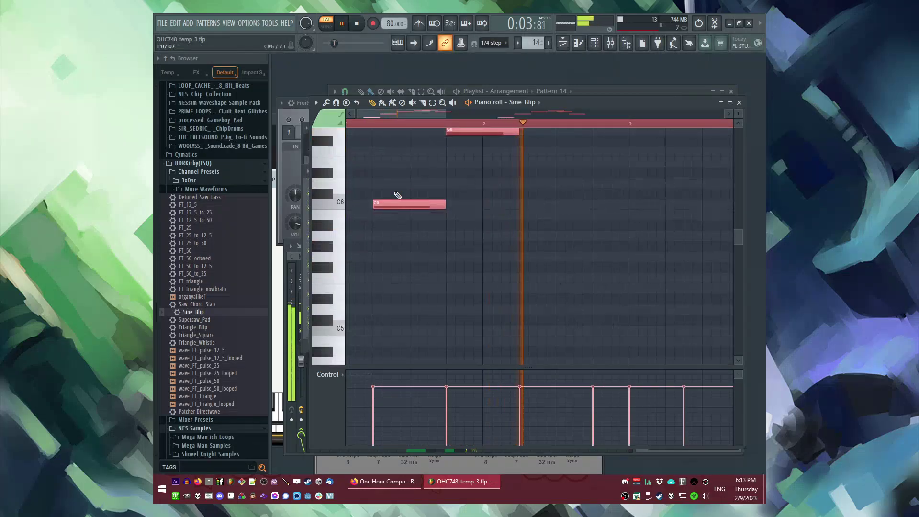
Adjust Sine_Blip's volume envelope decay and release, with release about 31%, and add a slight vibrato with the pitch LFO.
{"action": "key", "text": "F6"}
{"action": "left_click", "coordinate": [389, 326]}
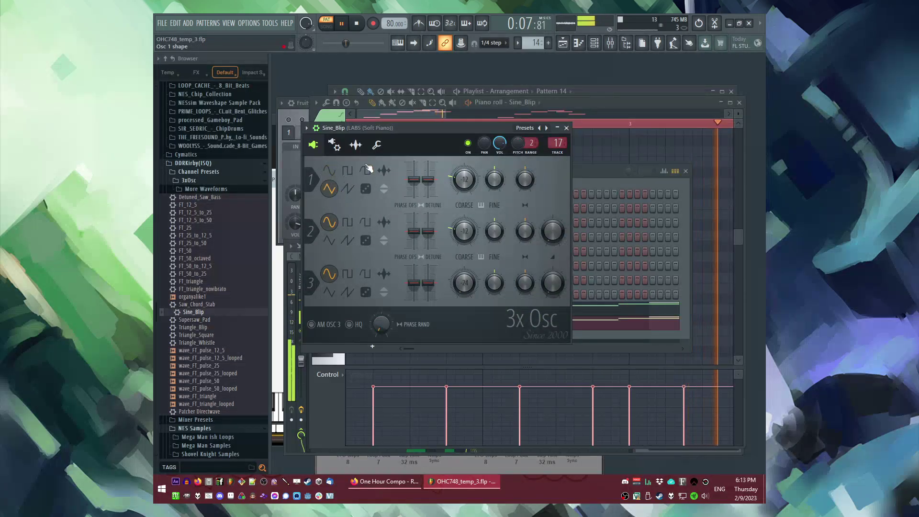
{"action": "left_click", "coordinate": [334, 146]}
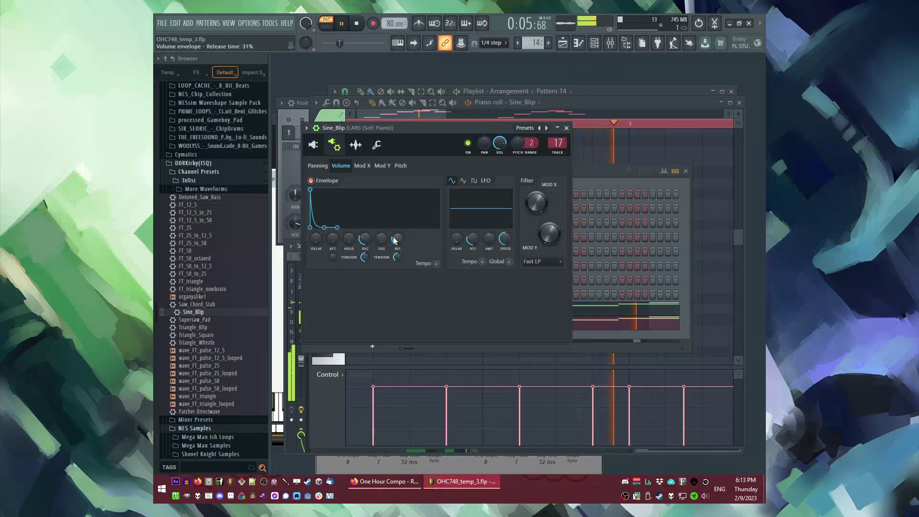
{"action": "left_click_drag", "start_coordinate": [365, 239], "coordinate": [367, 240]}
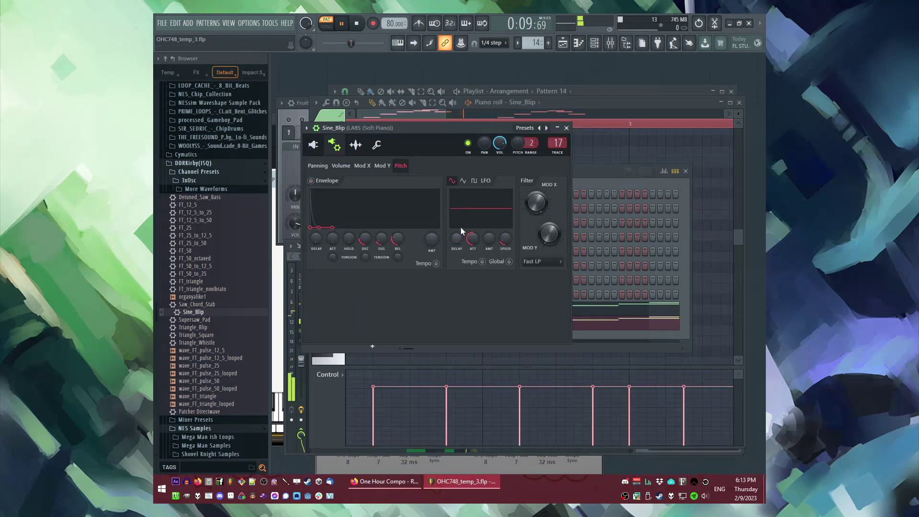
{"action": "key", "text": "space"}
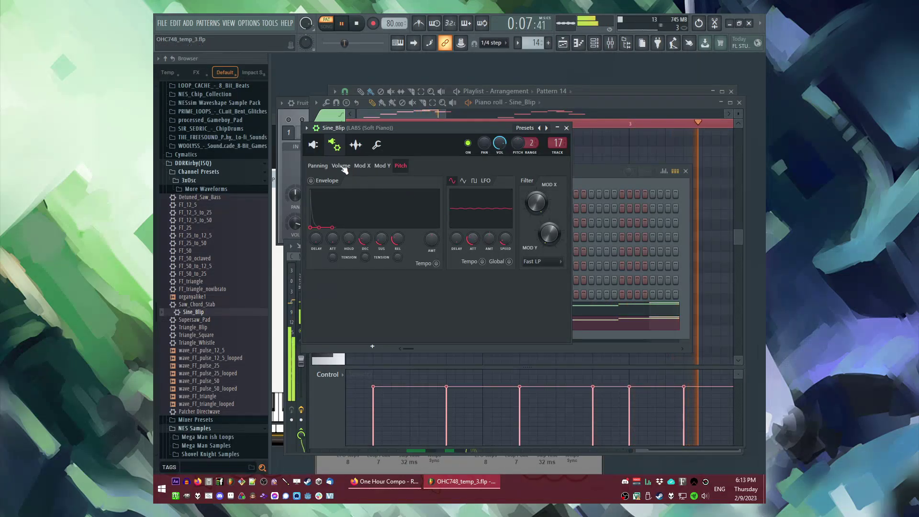
{"action": "left_click_drag", "start_coordinate": [473, 240], "coordinate": [473, 238]}
Play the full arrangement from bar 19 to hear Sine_Blip layered with the piano melody.
{"action": "key", "text": "F5"}
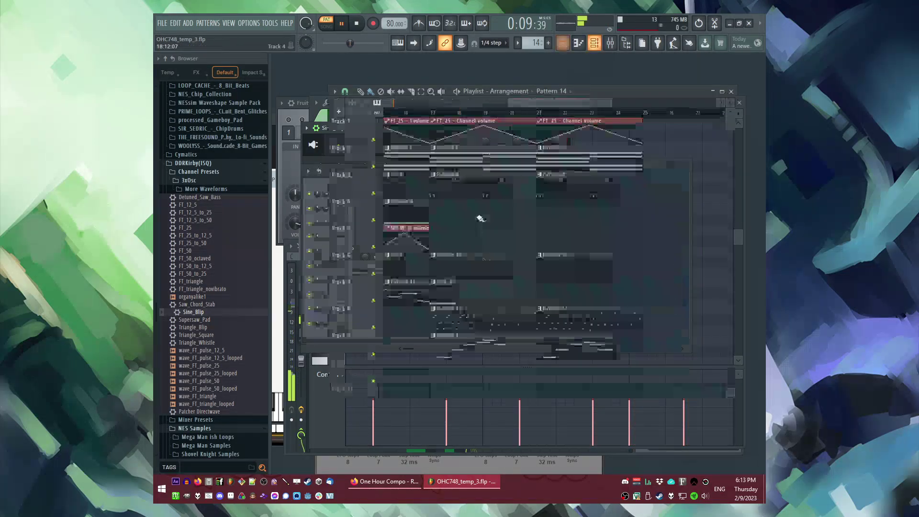
{"action": "key", "text": "l"}
{"action": "left_click", "coordinate": [483, 113]}
{"action": "key", "text": "space"}
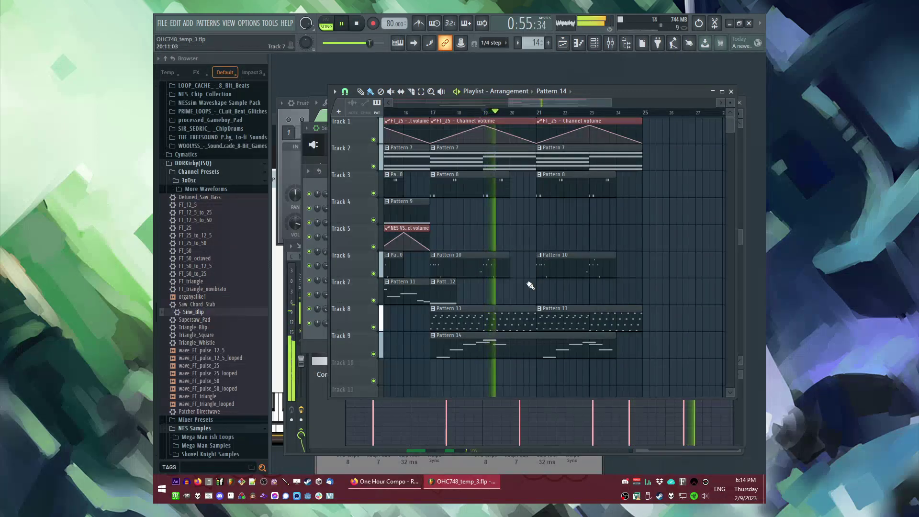
{"action": "scroll", "coordinate": [536, 113], "scroll_direction": "down", "scroll_amount": 4}
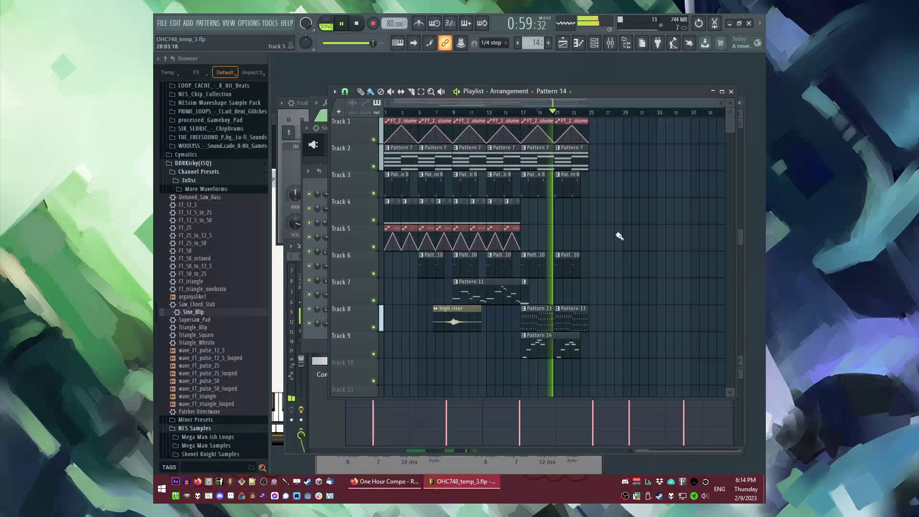
Save the project as OHC748_temp_4.flp and place a new empty Pattern 15 on Track 10 just after bar 21.
{"action": "scroll", "coordinate": [594, 258], "scroll_direction": "up", "scroll_amount": 3}
{"action": "scroll", "coordinate": [590, 255], "scroll_direction": "down", "scroll_amount": 4}
{"action": "key", "text": "F4"}
{"action": "key", "text": "Return"}
{"action": "left_click", "coordinate": [505, 263]}
Place a bell audio clip on Track 11 around bar 20 and play the arrangement from bar 9.
{"action": "left_click", "coordinate": [554, 92]}
{"action": "left_click", "coordinate": [560, 119]}
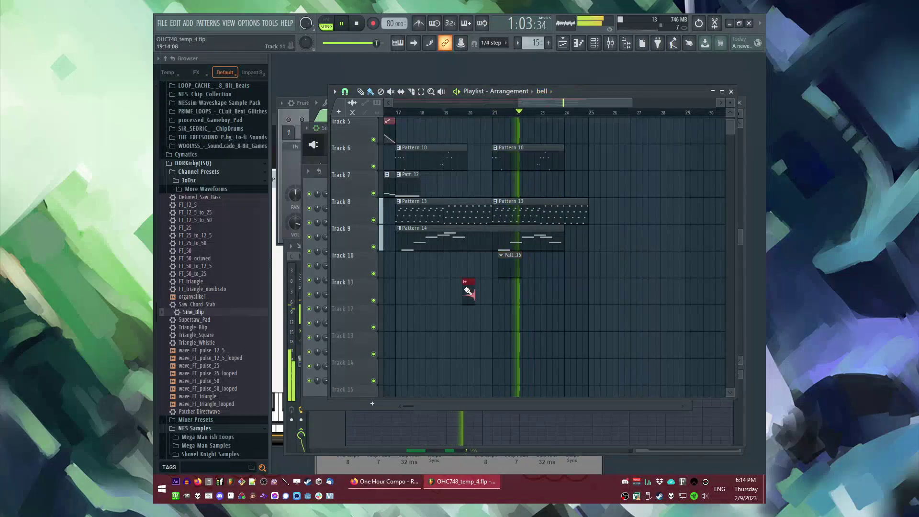
{"action": "left_click", "coordinate": [468, 291]}
{"action": "scroll", "coordinate": [584, 305], "scroll_direction": "down", "scroll_amount": 3}
{"action": "left_click", "coordinate": [520, 113]}
{"action": "left_click", "coordinate": [413, 122]}
{"action": "left_click", "coordinate": [410, 113]}
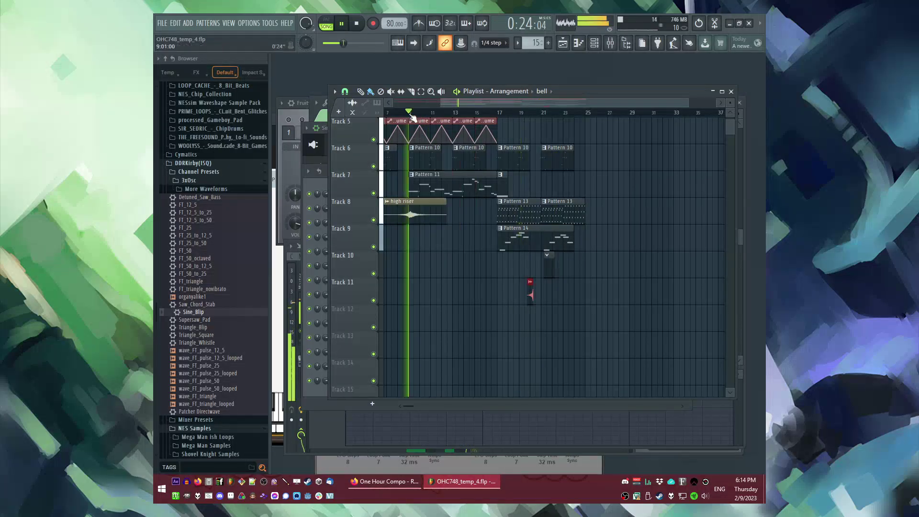
Place a high verb audio clip across bar 12 on Track 10 and listen to the transition into bar 13.
{"action": "scroll", "coordinate": [405, 132], "scroll_direction": "up", "scroll_amount": 4}
{"action": "scroll", "coordinate": [405, 132], "scroll_direction": "down", "scroll_amount": 3}
{"action": "left_click", "coordinate": [543, 91]}
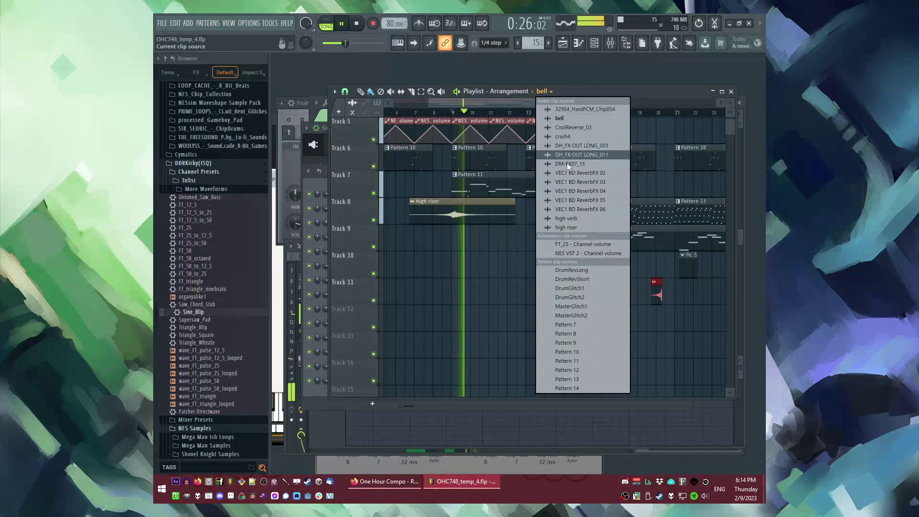
{"action": "left_click", "coordinate": [566, 218]}
{"action": "left_click", "coordinate": [531, 261]}
{"action": "scroll", "coordinate": [536, 259], "scroll_direction": "up", "scroll_amount": 3}
{"action": "left_click", "coordinate": [492, 118]}
{"action": "scroll", "coordinate": [500, 139], "scroll_direction": "up", "scroll_amount": 4}
{"action": "scroll", "coordinate": [554, 277], "scroll_direction": "down", "scroll_amount": 3}
{"action": "scroll", "coordinate": [567, 329], "scroll_direction": "down", "scroll_amount": 1}
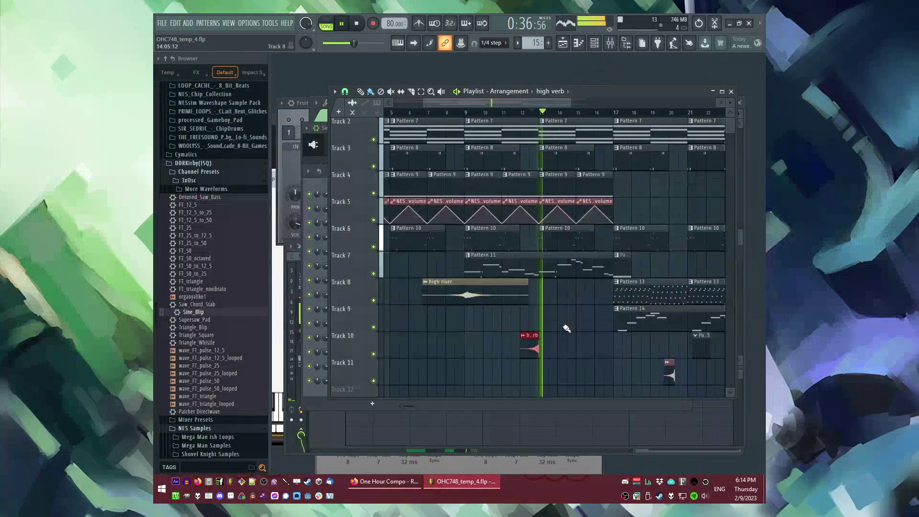
{"action": "scroll", "coordinate": [567, 330], "scroll_direction": "up", "scroll_amount": 2}
{"action": "left_click", "coordinate": [467, 114]}
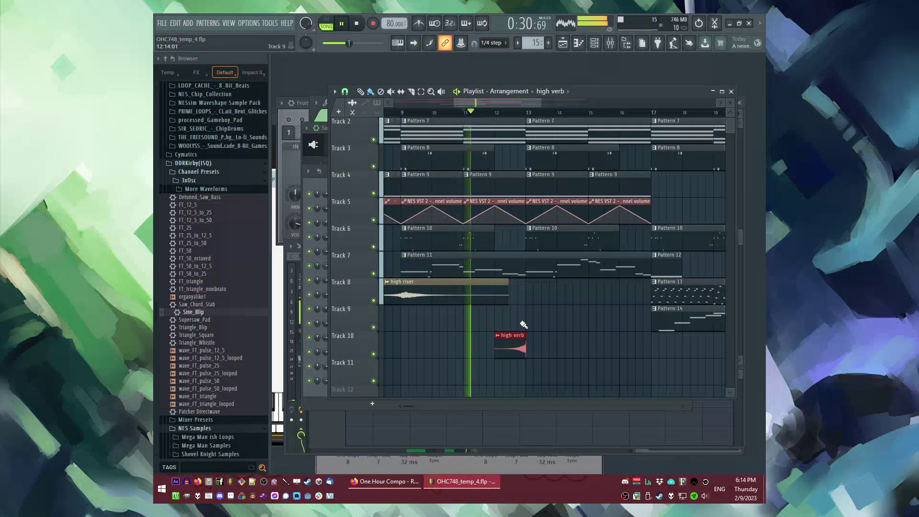
Move the high verb clip to Track 11 and align its end exactly with the start of bar 17.
{"action": "left_click_drag", "start_coordinate": [512, 346], "coordinate": [563, 312]}
{"action": "scroll", "coordinate": [563, 312], "scroll_direction": "up", "scroll_amount": 3}
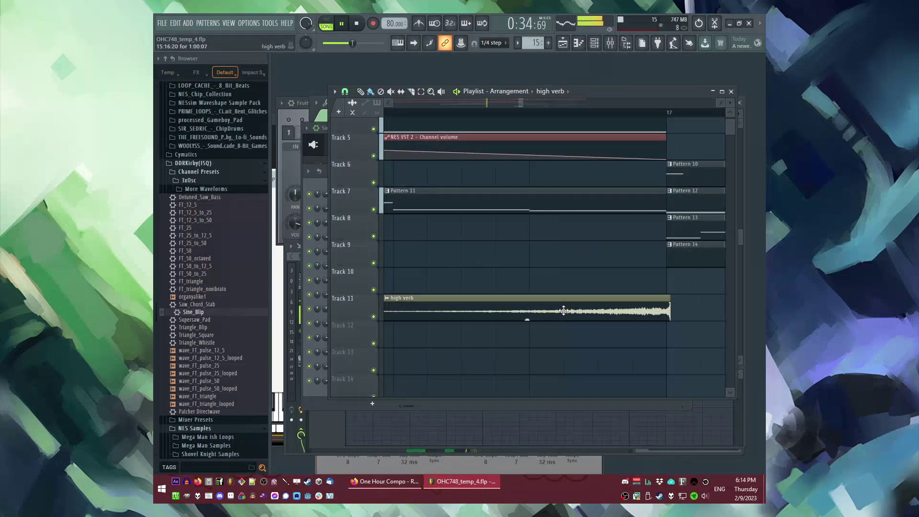
{"action": "scroll", "coordinate": [649, 315], "scroll_direction": "down", "scroll_amount": 4}
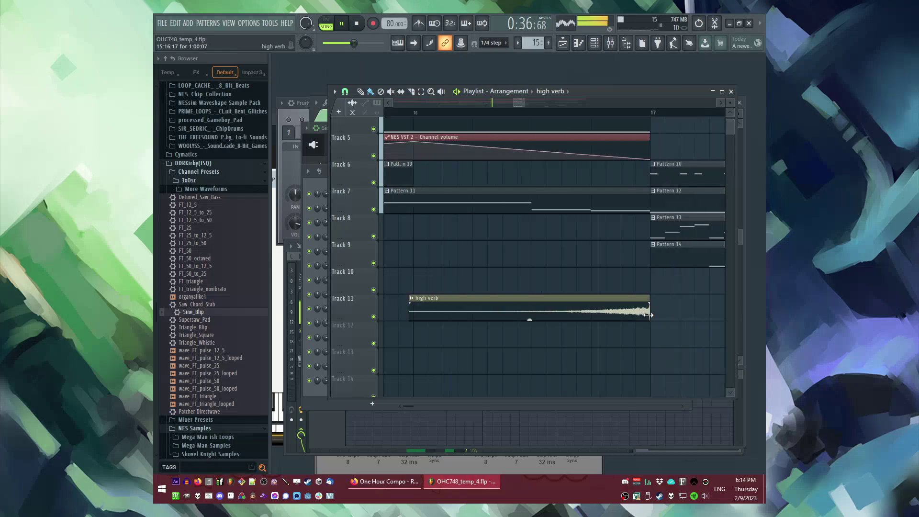
{"action": "scroll", "coordinate": [527, 269], "scroll_direction": "up", "scroll_amount": 2}
Choose crash4 as the clip source and play the arrangement from bar 12 while looking through the sample folders.
{"action": "scroll", "coordinate": [242, 287], "scroll_direction": "down", "scroll_amount": 8}
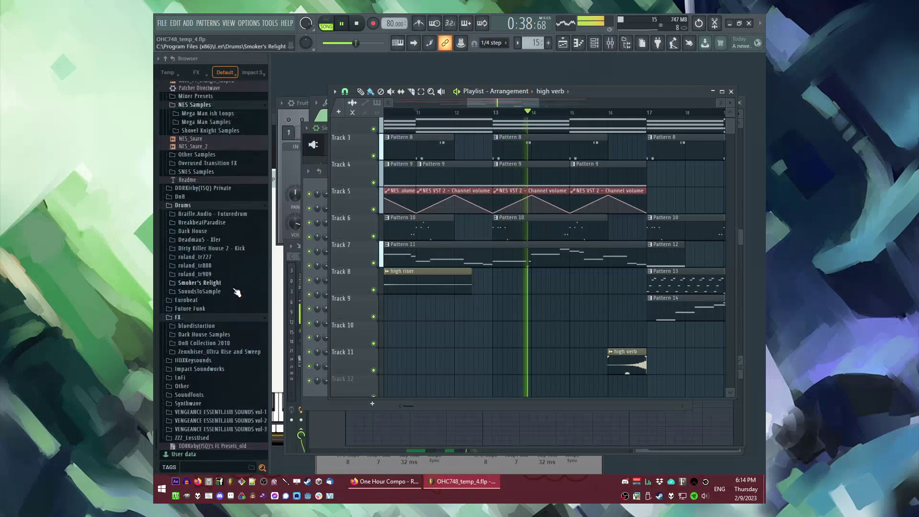
{"action": "left_click", "coordinate": [551, 91]}
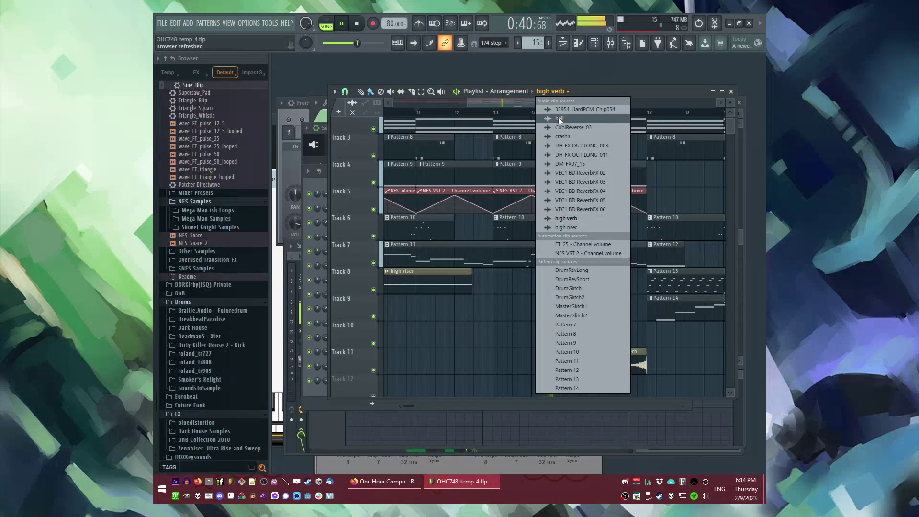
{"action": "left_click", "coordinate": [566, 138]}
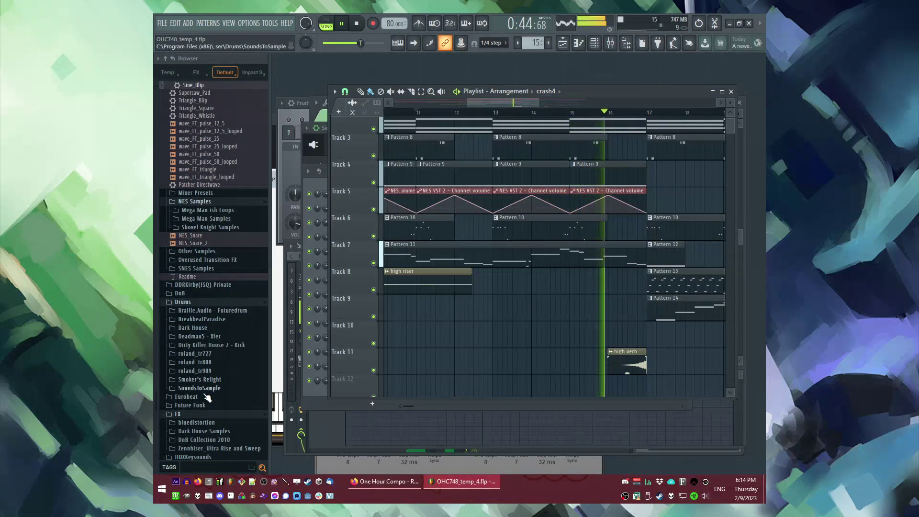
{"action": "scroll", "coordinate": [477, 148], "scroll_direction": "down", "scroll_amount": 2}
{"action": "left_click", "coordinate": [468, 116]}
{"action": "scroll", "coordinate": [484, 318], "scroll_direction": "up", "scroll_amount": 2}
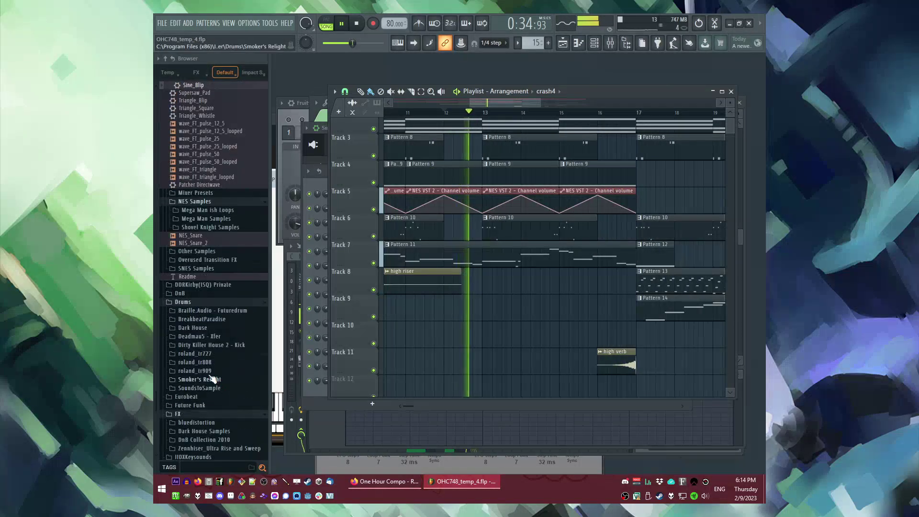
{"action": "scroll", "coordinate": [215, 373], "scroll_direction": "down", "scroll_amount": 4}
{"action": "key", "text": "space"}
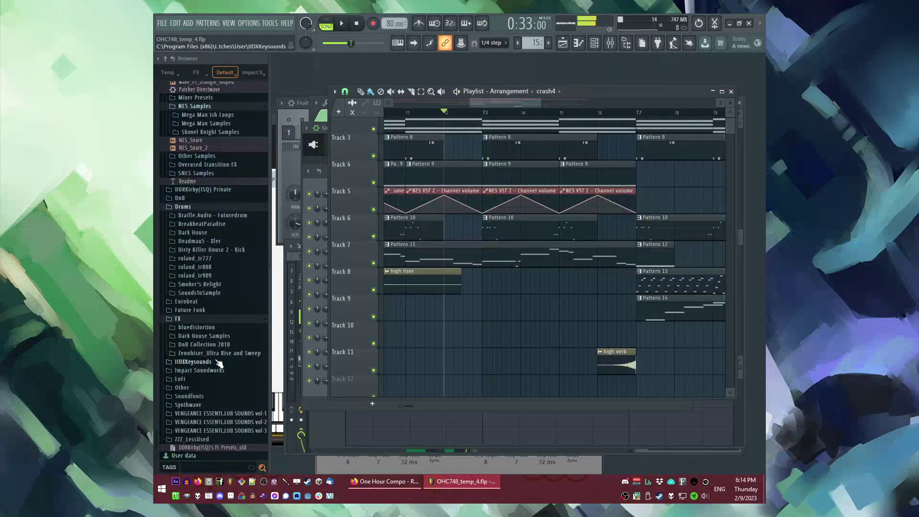
Save the project as OHC748_temp_5.flp and audition the impact and reverse effects in Snail's House Sounds Vol.1.
{"action": "scroll", "coordinate": [226, 351], "scroll_direction": "up", "scroll_amount": 3}
{"action": "scroll", "coordinate": [226, 351], "scroll_direction": "down", "scroll_amount": 4}
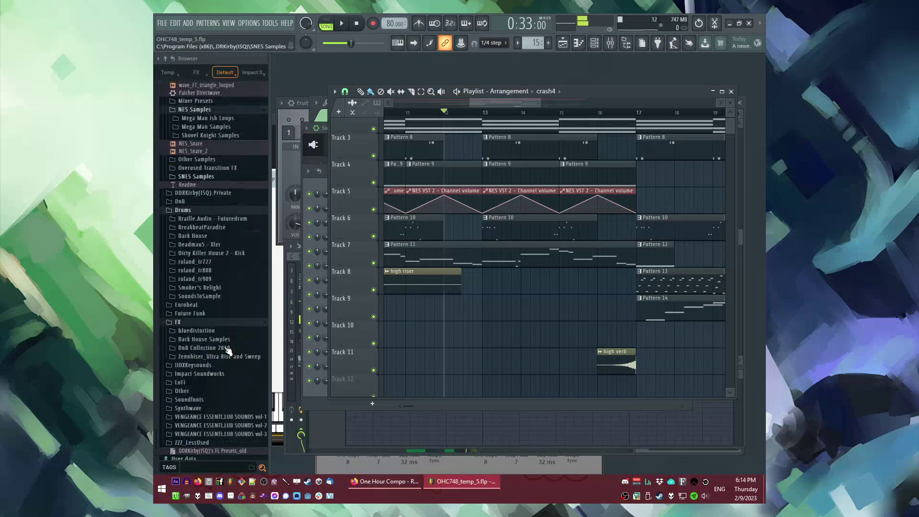
{"action": "left_click", "coordinate": [204, 387]}
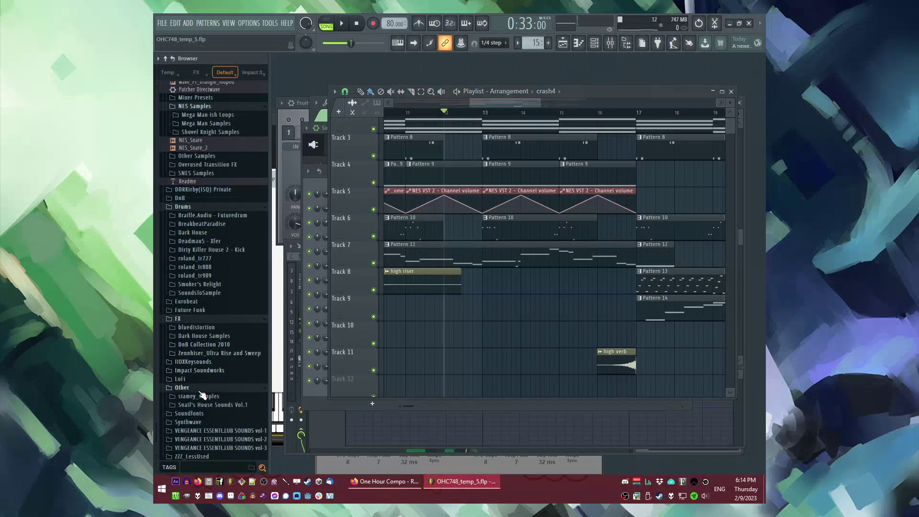
{"action": "left_click", "coordinate": [198, 408]}
{"action": "scroll", "coordinate": [198, 409], "scroll_direction": "down", "scroll_amount": 2}
{"action": "left_click", "coordinate": [193, 371]}
{"action": "left_click", "coordinate": [195, 387]}
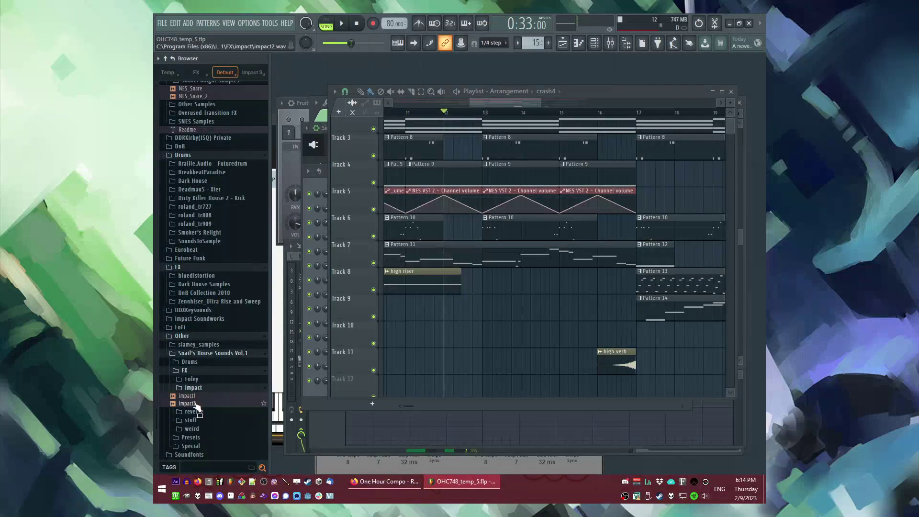
{"action": "left_click", "coordinate": [194, 411]}
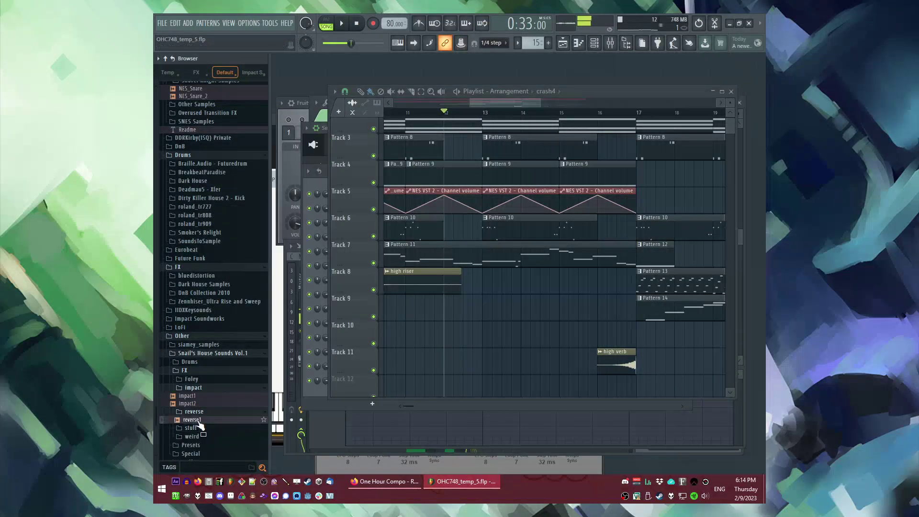
{"action": "left_click_drag", "start_coordinate": [434, 320], "coordinate": [254, 423]}
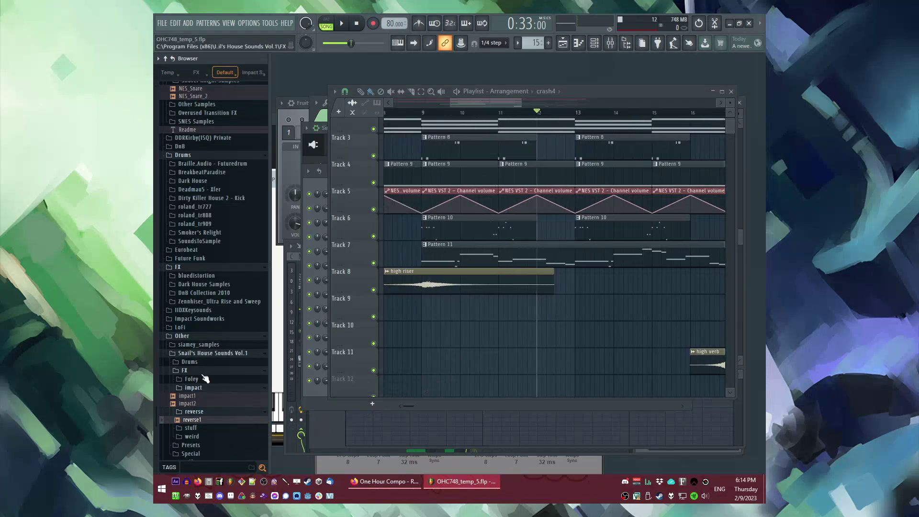
Browse the Snail's House drum samples and place perc4 on Track 9 at bar 13.
{"action": "left_click", "coordinate": [202, 379]}
{"action": "left_click", "coordinate": [201, 397]}
{"action": "left_click", "coordinate": [202, 372]}
{"action": "left_click", "coordinate": [200, 365]}
{"action": "left_click", "coordinate": [201, 389]}
{"action": "left_click", "coordinate": [203, 421]}
{"action": "scroll", "coordinate": [203, 445], "scroll_direction": "down", "scroll_amount": 6}
{"action": "left_click", "coordinate": [192, 354]}
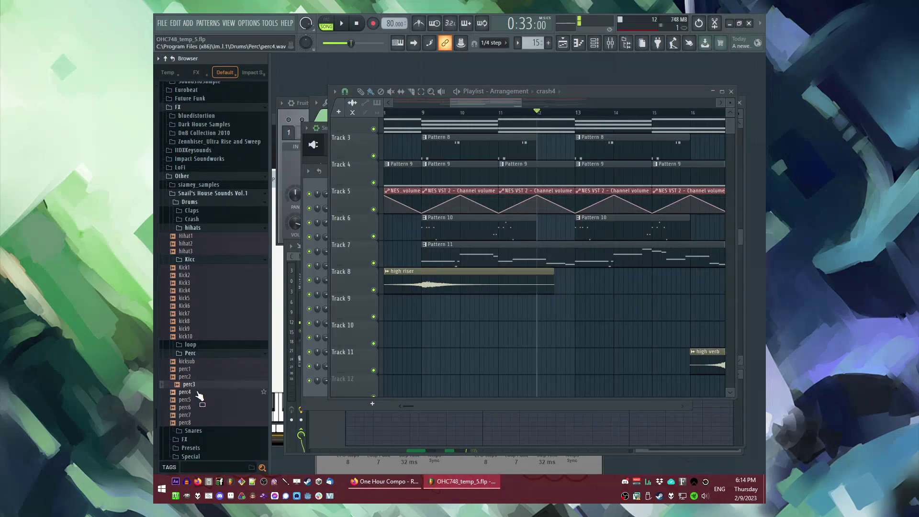
{"action": "left_click_drag", "start_coordinate": [567, 325], "coordinate": [578, 309]}
Start playback, open the perc4 clip's channel settings and route it to mixer track 18.
{"action": "key", "text": "space"}
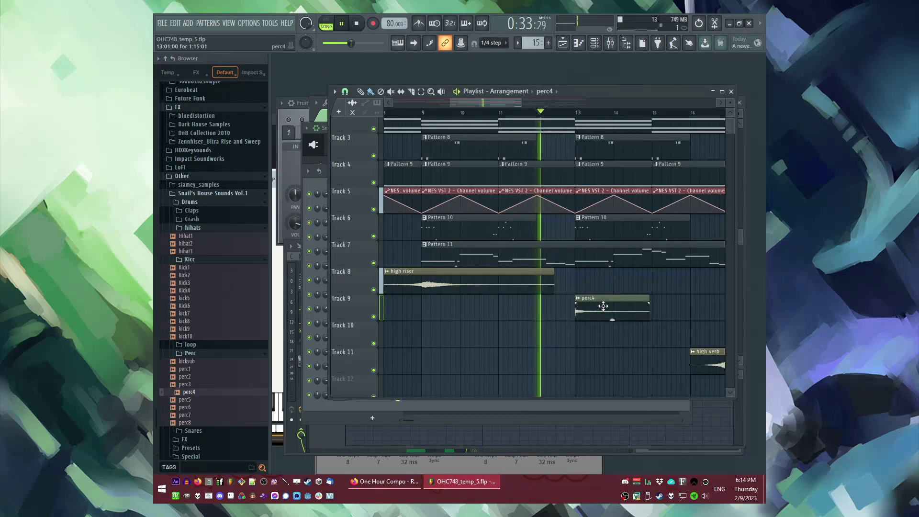
{"action": "scroll", "coordinate": [577, 294], "scroll_direction": "up", "scroll_amount": 3}
{"action": "double_click", "coordinate": [576, 297]}
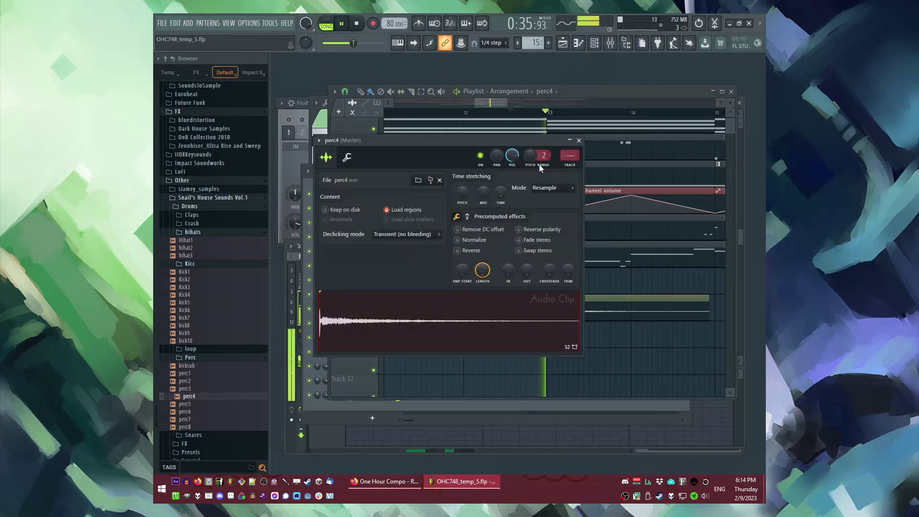
{"action": "left_click", "coordinate": [571, 155]}
Load Fruity Delay Bank in effect slot 4 of the perc4 mixer track, replacing a trial Fruity Delay 3, and ValhallaSupermassive in slot 6.
{"action": "left_click", "coordinate": [651, 291]}
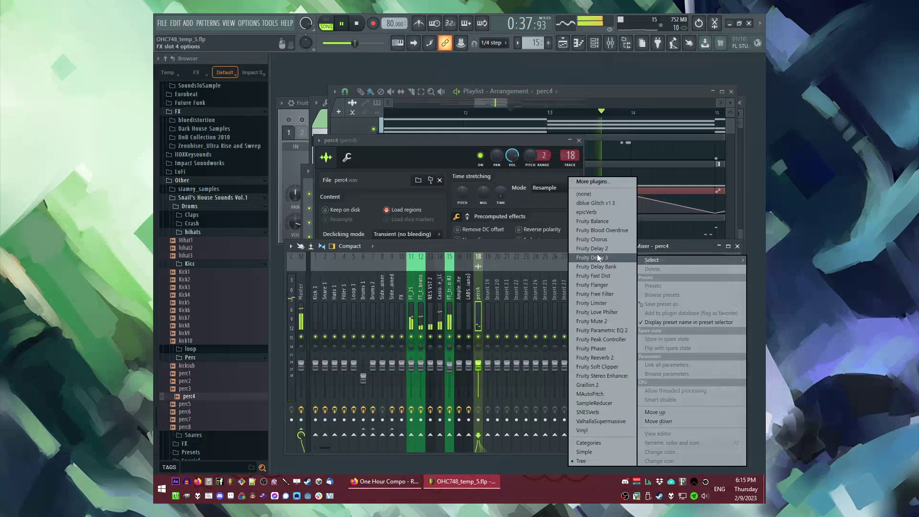
{"action": "left_click", "coordinate": [599, 253]}
{"action": "right_click", "coordinate": [651, 302]}
{"action": "mouse_move", "coordinate": [660, 247]}
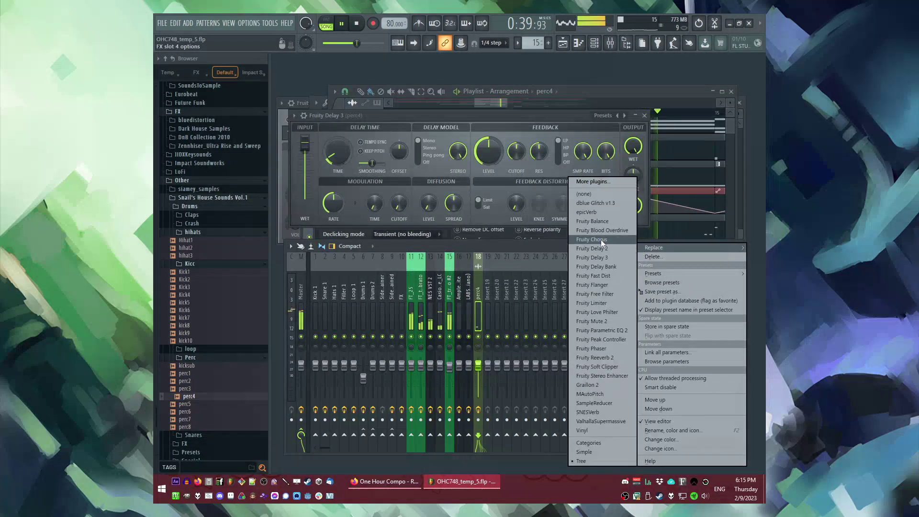
{"action": "left_click", "coordinate": [596, 267]}
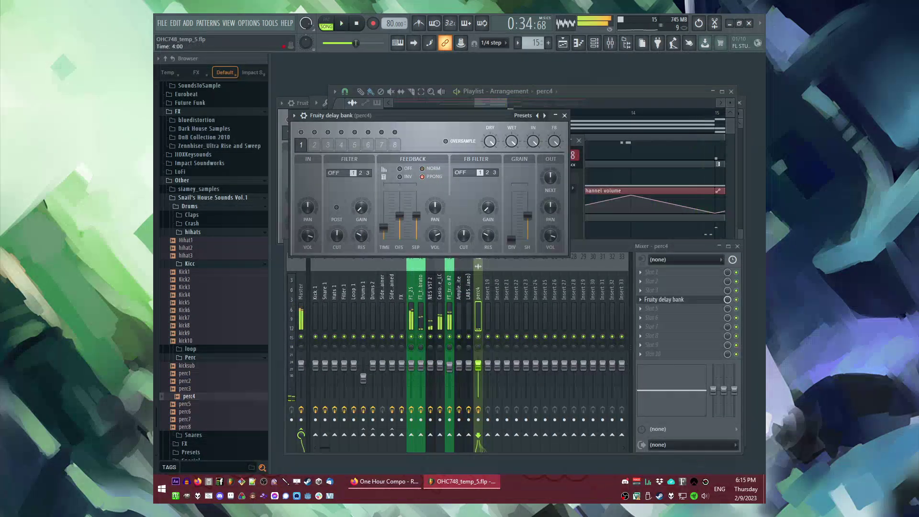
{"action": "right_click", "coordinate": [643, 321]}
{"action": "mouse_move", "coordinate": [661, 260]}
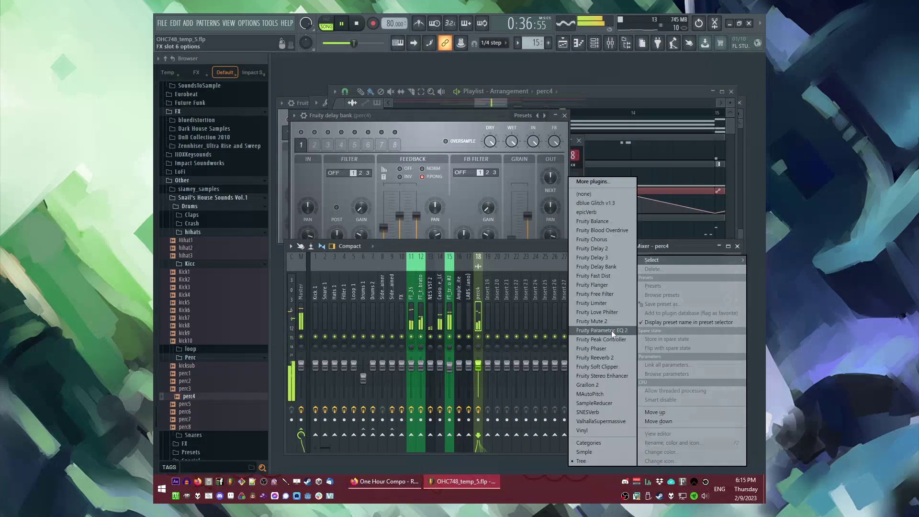
{"action": "left_click", "coordinate": [601, 412]}
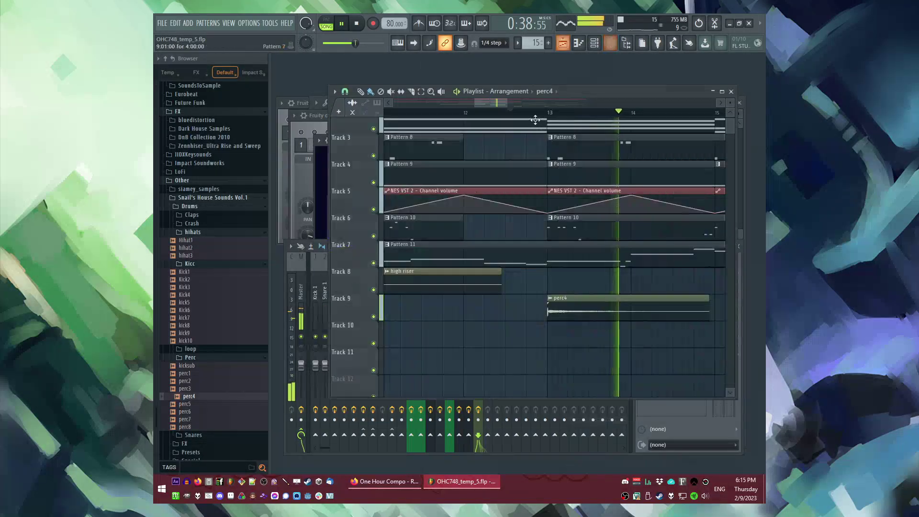
Play the arrangement from just before bar 13 and again from about bar 16, examining how the tracks continue up to bar 25.
{"action": "left_click", "coordinate": [529, 113]}
{"action": "scroll", "coordinate": [478, 306], "scroll_direction": "down", "scroll_amount": 3}
{"action": "left_click", "coordinate": [520, 113]}
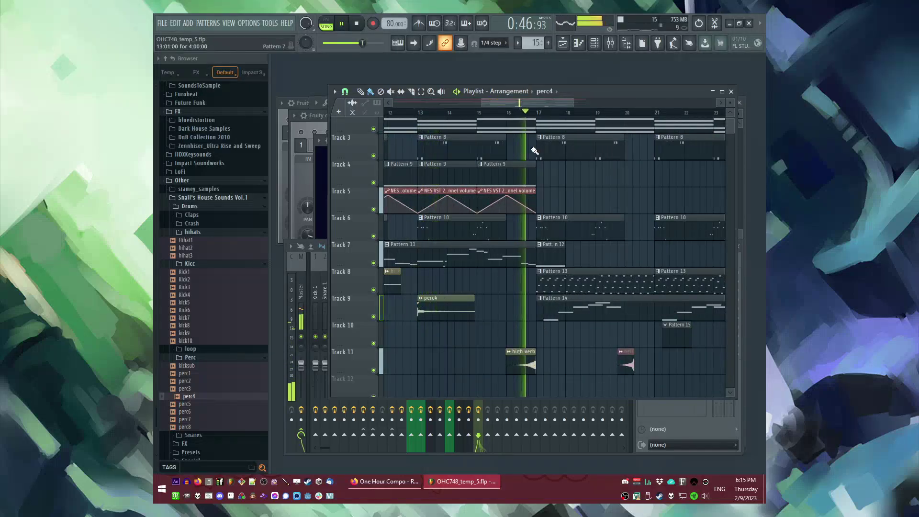
{"action": "scroll", "coordinate": [505, 335], "scroll_direction": "up", "scroll_amount": 4}
{"action": "scroll", "coordinate": [478, 319], "scroll_direction": "down", "scroll_amount": 4}
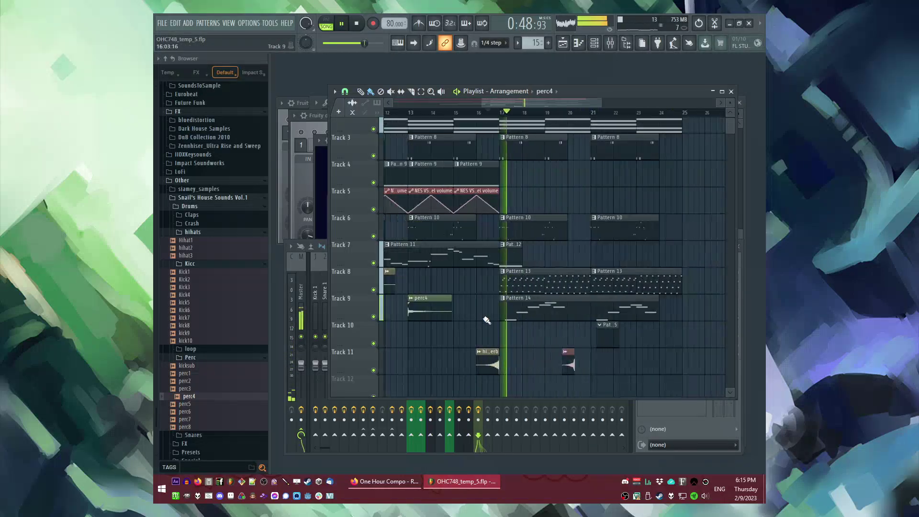
{"action": "scroll", "coordinate": [538, 287], "scroll_direction": "up", "scroll_amount": 3}
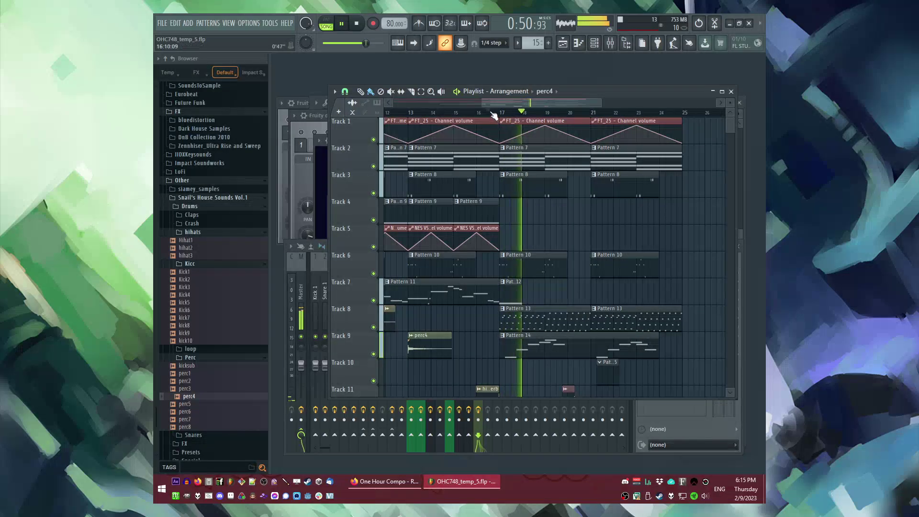
{"action": "scroll", "coordinate": [554, 206], "scroll_direction": "down", "scroll_amount": 2}
{"action": "scroll", "coordinate": [574, 208], "scroll_direction": "right", "scroll_amount": 3}
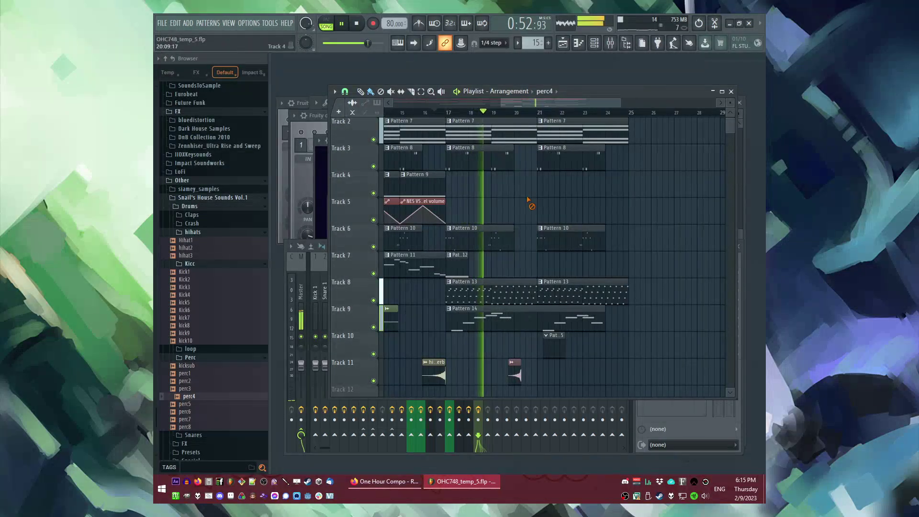
{"action": "scroll", "coordinate": [530, 211], "scroll_direction": "up", "scroll_amount": 2}
{"action": "scroll", "coordinate": [530, 224], "scroll_direction": "down", "scroll_amount": 2}
{"action": "scroll", "coordinate": [529, 220], "scroll_direction": "up", "scroll_amount": 2}
{"action": "scroll", "coordinate": [527, 223], "scroll_direction": "down", "scroll_amount": 2}
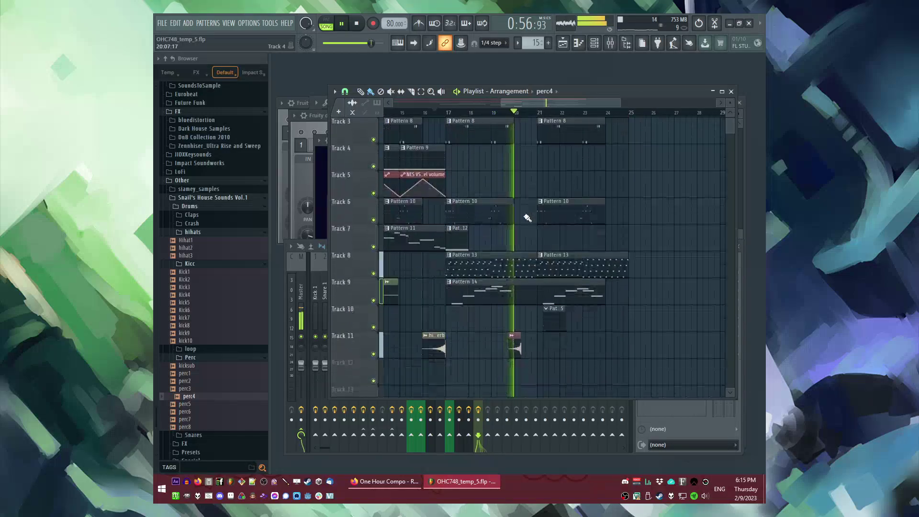
{"action": "scroll", "coordinate": [486, 202], "scroll_direction": "up", "scroll_amount": 2}
{"action": "scroll", "coordinate": [464, 212], "scroll_direction": "up", "scroll_amount": 1}
{"action": "scroll", "coordinate": [462, 220], "scroll_direction": "down", "scroll_amount": 2}
Move the bell clip on Track 11 so that its end meets the start of bar 21.
{"action": "left_click", "coordinate": [533, 352]}
{"action": "left_click_drag", "start_coordinate": [533, 352], "coordinate": [555, 351]}
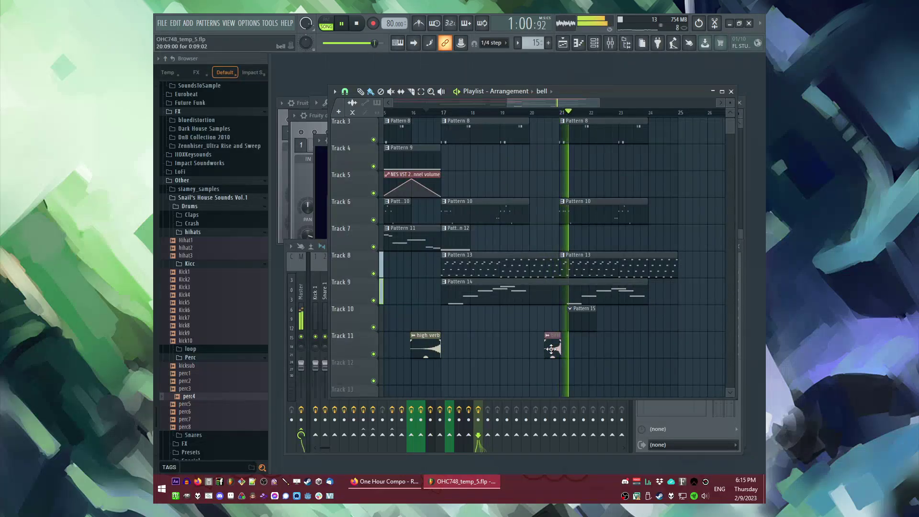
{"action": "scroll", "coordinate": [550, 352], "scroll_direction": "up", "scroll_amount": 4}
{"action": "scroll", "coordinate": [568, 352], "scroll_direction": "down", "scroll_amount": 5}
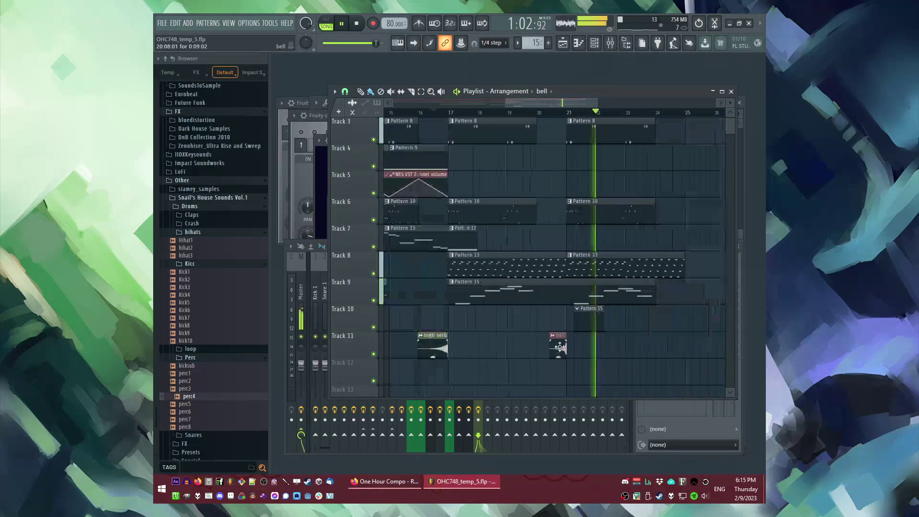
Move the Pattern 15 clip from Track 10 up to Track 4 at the start of bar 21.
{"action": "scroll", "coordinate": [454, 144], "scroll_direction": "up", "scroll_amount": 2}
{"action": "scroll", "coordinate": [575, 256], "scroll_direction": "down", "scroll_amount": 4}
{"action": "scroll", "coordinate": [622, 320], "scroll_direction": "up", "scroll_amount": 6}
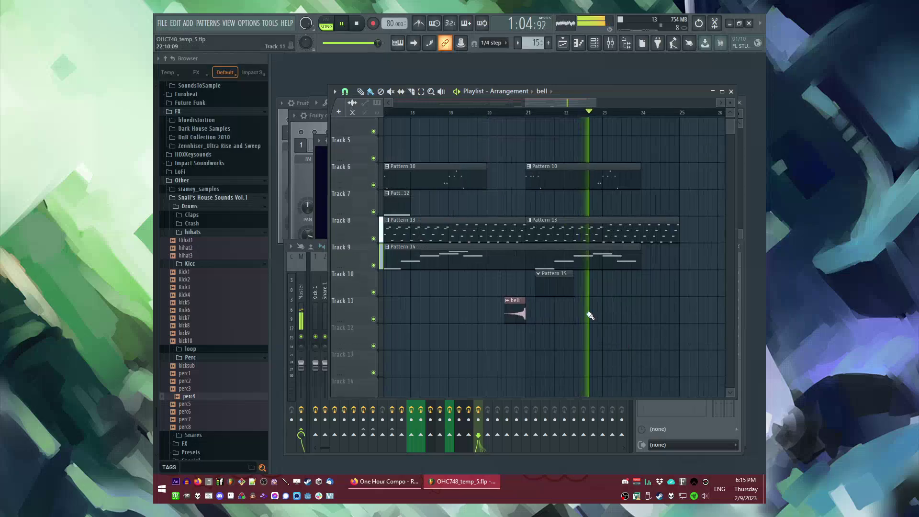
{"action": "left_click_drag", "start_coordinate": [545, 353], "coordinate": [536, 174]}
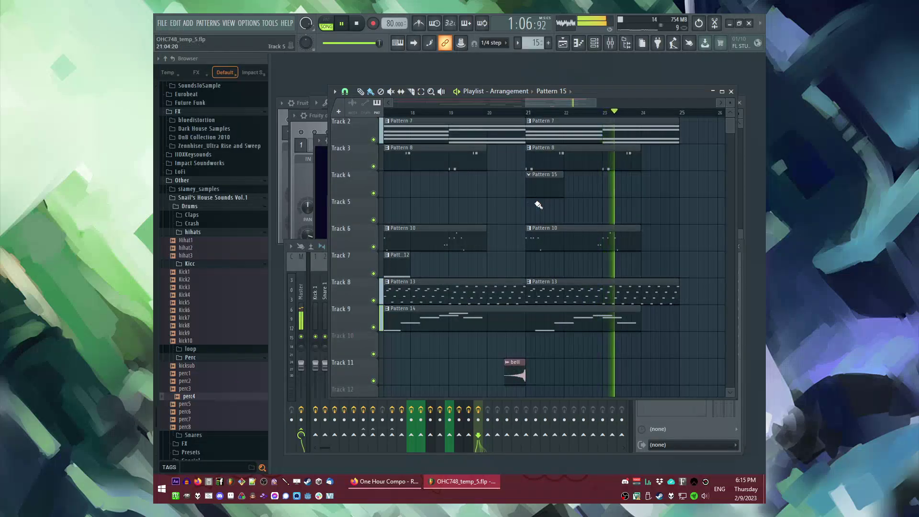
Add an Xpand!2 instrument and fill two bars of its piano roll with repeated eighth notes on C4.
{"action": "left_click", "coordinate": [188, 23]}
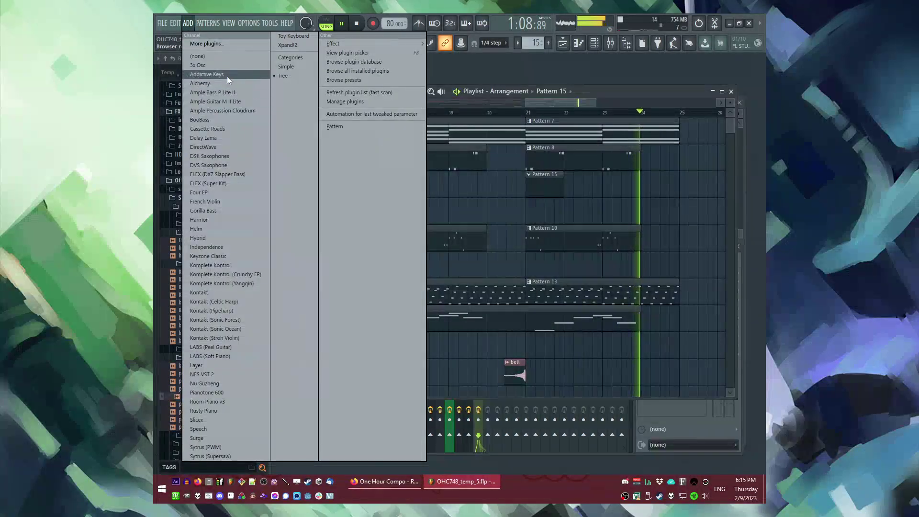
{"action": "left_click", "coordinate": [305, 46]}
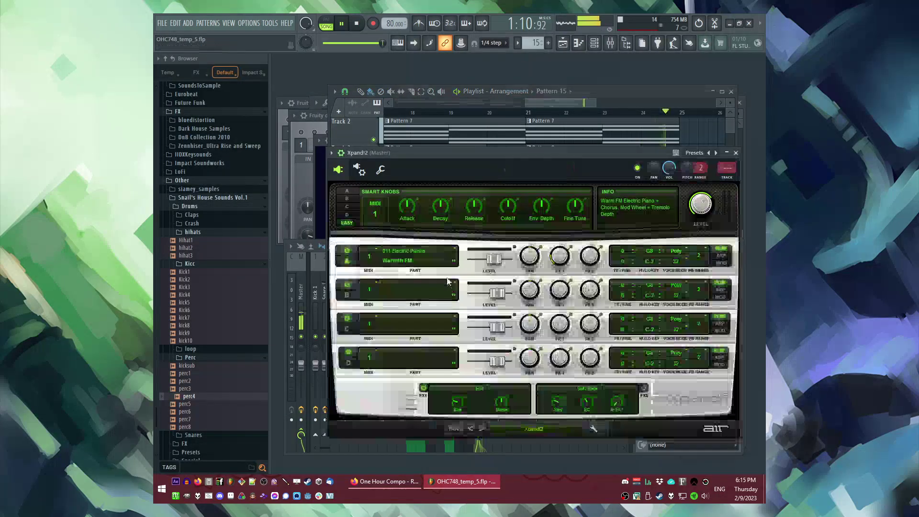
{"action": "right_click", "coordinate": [380, 337]}
{"action": "left_click", "coordinate": [402, 337]}
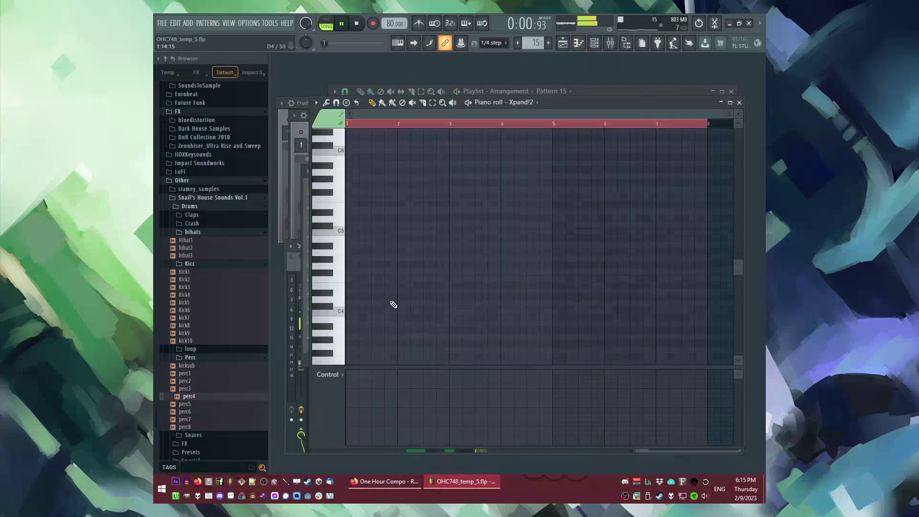
{"action": "scroll", "coordinate": [348, 292], "scroll_direction": "up", "scroll_amount": 3}
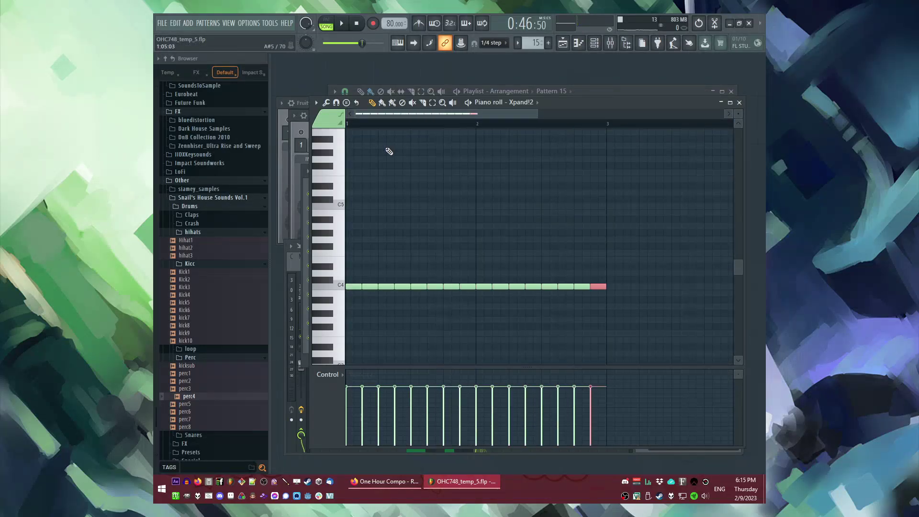
Duplicate the two bars of notes into bars 3 and 4, lower the copy by two semitones and play the pattern on its own.
{"action": "key", "text": "ctrl+a"}
{"action": "scroll", "coordinate": [435, 229], "scroll_direction": "down", "scroll_amount": 2}
{"action": "key", "text": "ctrl+b"}
{"action": "scroll", "coordinate": [478, 273], "scroll_direction": "up", "scroll_amount": 4}
{"action": "scroll", "coordinate": [493, 283], "scroll_direction": "down", "scroll_amount": 2}
{"action": "scroll", "coordinate": [416, 297], "scroll_direction": "up", "scroll_amount": 1}
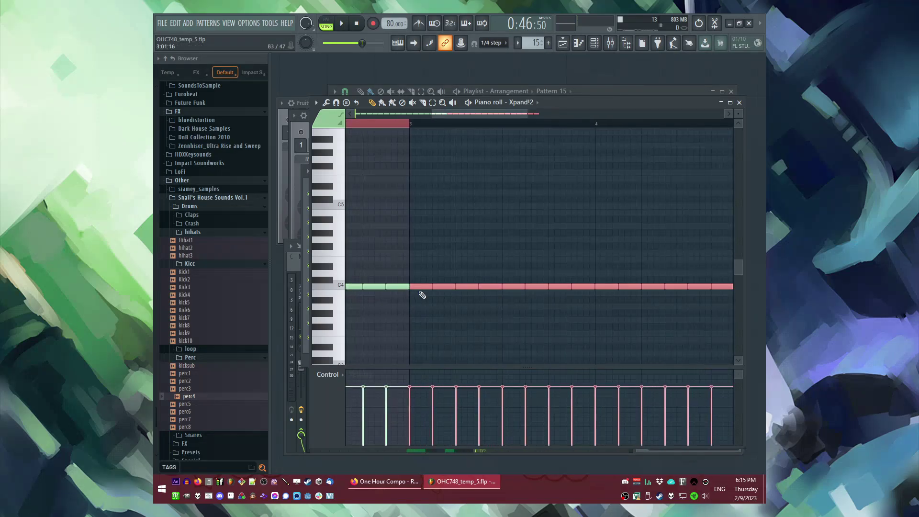
{"action": "left_click_drag", "start_coordinate": [419, 288], "coordinate": [419, 302]}
{"action": "key", "text": "space"}
{"action": "left_click", "coordinate": [430, 273], "text": "ctrl"}
{"action": "key", "text": "l"}
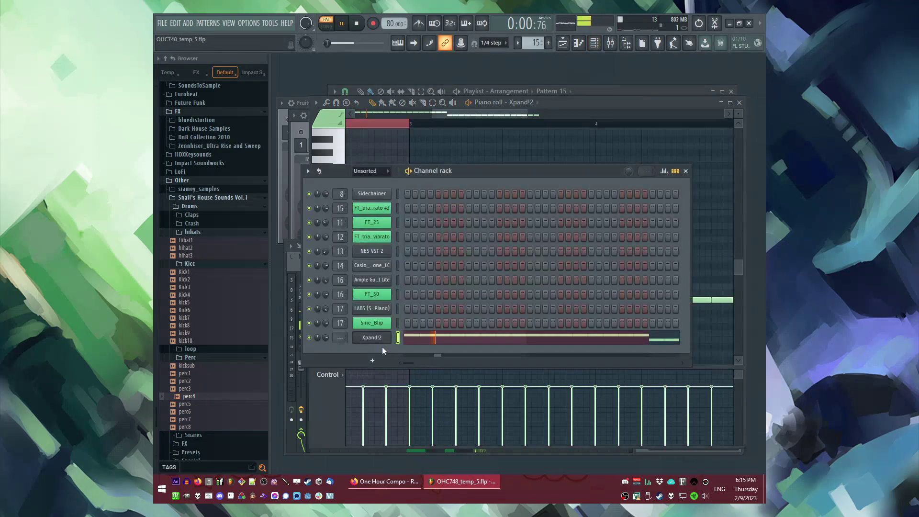
Try the Xpand!2 Strings presets +12 Pizz Arp and +19 Legato-Pizzicato MW while the pattern loops.
{"action": "left_click", "coordinate": [380, 338]}
{"action": "left_click", "coordinate": [505, 424]}
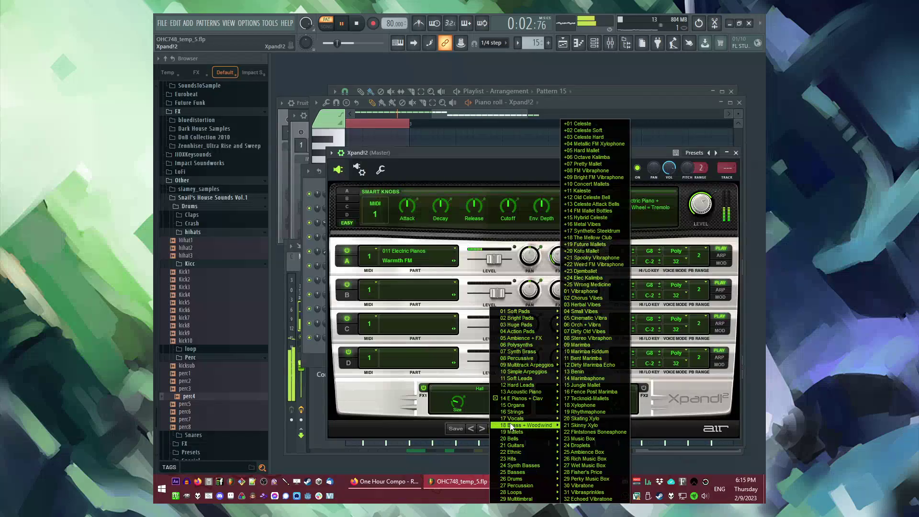
{"action": "mouse_move", "coordinate": [515, 412]}
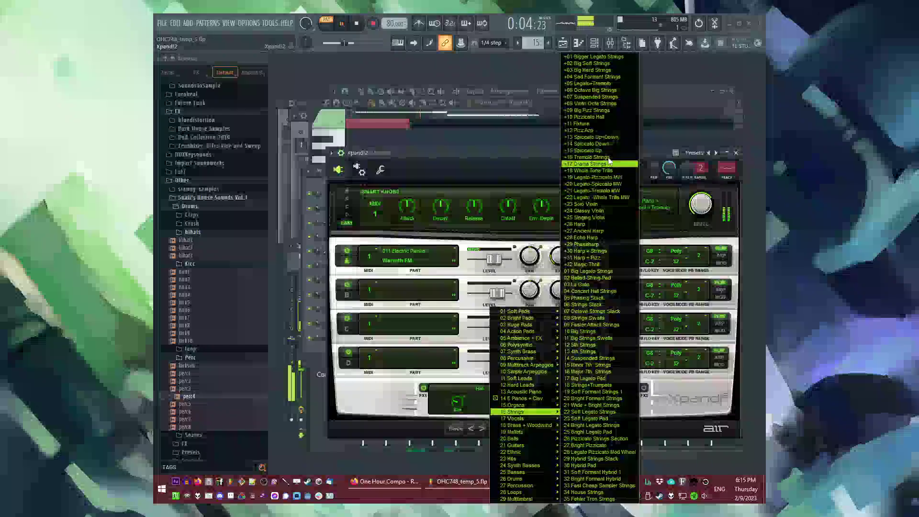
{"action": "left_click", "coordinate": [594, 130]}
{"action": "left_click", "coordinate": [489, 430]}
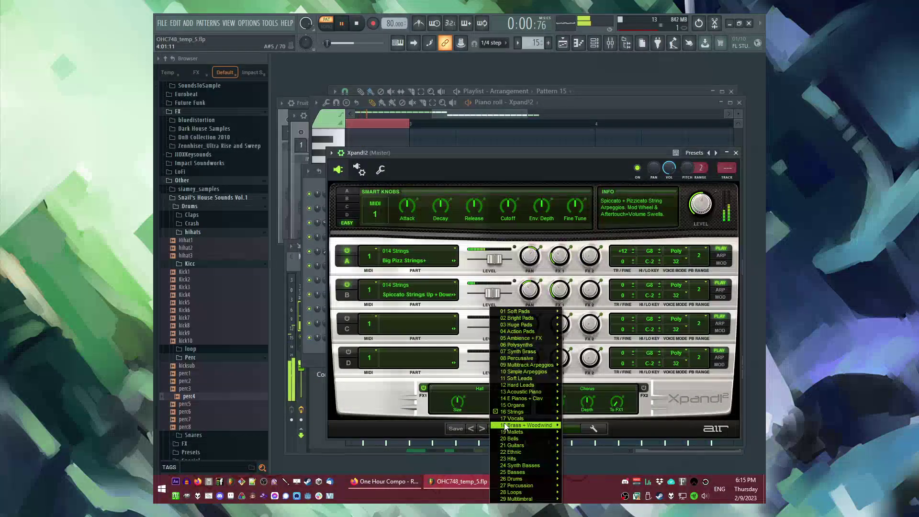
{"action": "mouse_move", "coordinate": [522, 412]}
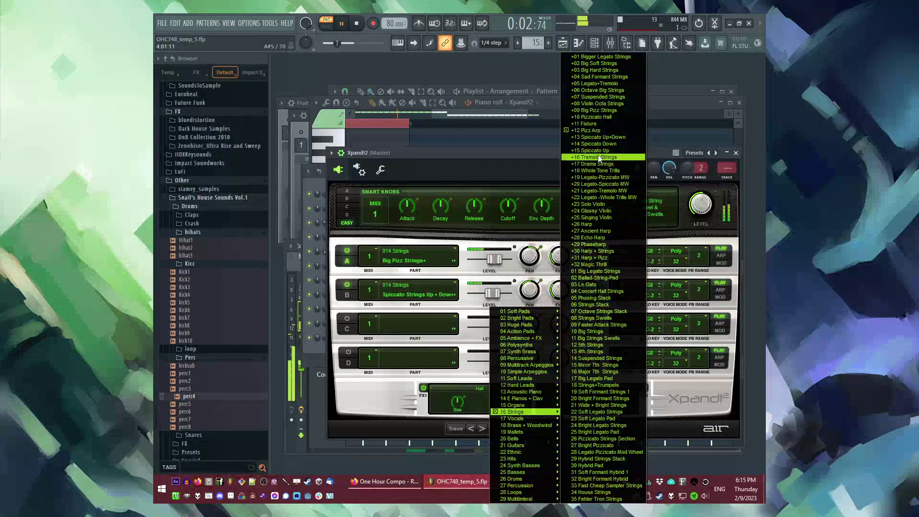
{"action": "left_click", "coordinate": [604, 179]}
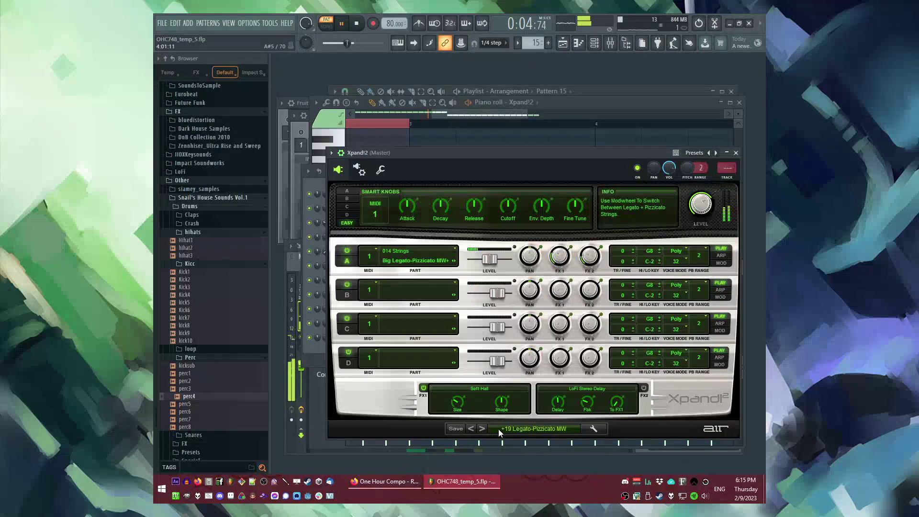
Load the Strings preset +10 Pizzicato Hall in Xpand!2 and return to its piano roll.
{"action": "left_click", "coordinate": [538, 430]}
{"action": "mouse_move", "coordinate": [522, 412]}
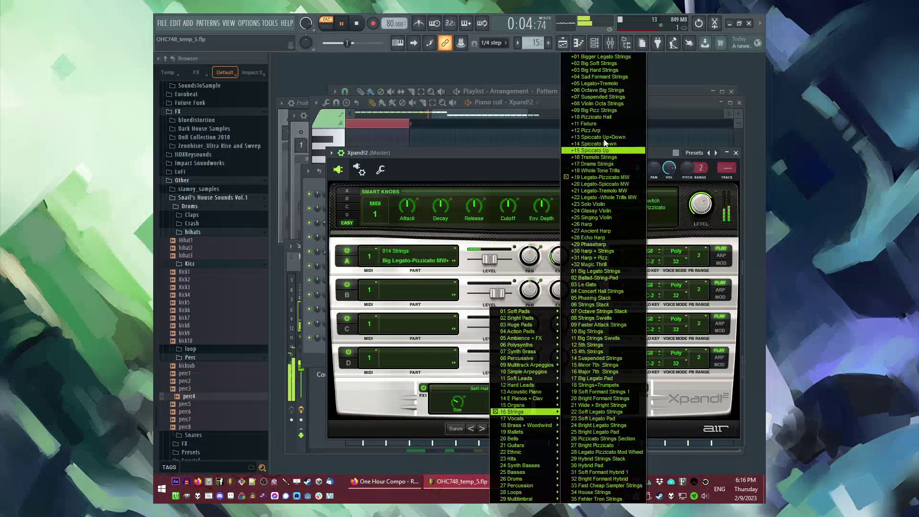
{"action": "left_click", "coordinate": [590, 117]}
{"action": "left_click", "coordinate": [490, 144]}
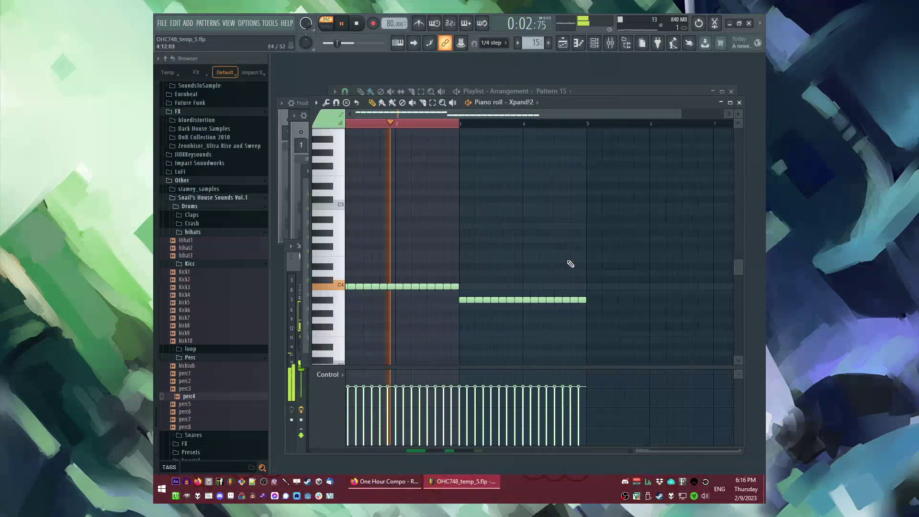
Transpose all the pizzicato notes up two octaves and clear the selection.
{"action": "key", "text": "ctrl+Up"}
{"action": "key", "text": "ctrl+d"}
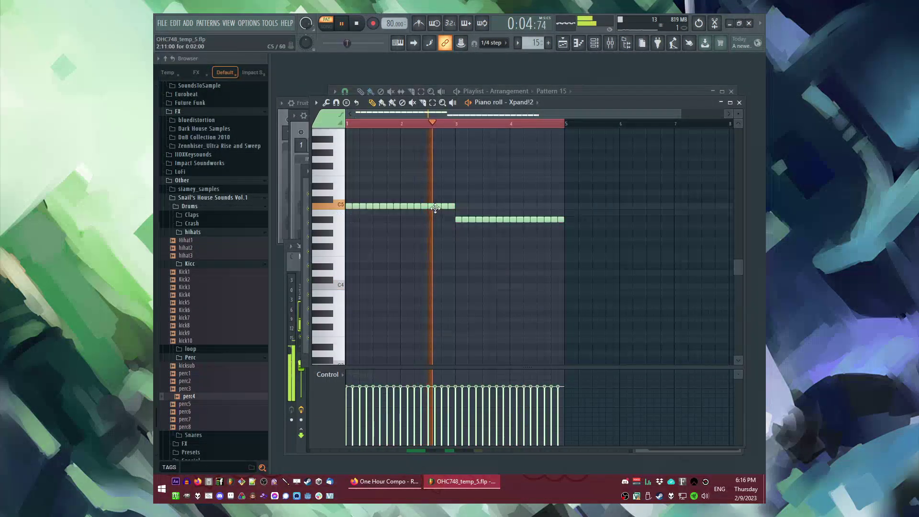
{"action": "scroll", "coordinate": [437, 206], "scroll_direction": "up", "scroll_amount": 3}
{"action": "key", "text": "ctrl+a"}
{"action": "key", "text": "ctrl+Up"}
{"action": "key", "text": "ctrl+d"}
Play the full arrangement from bar 21 to hear the pizzicato part in context, then stop playback.
{"action": "key", "text": "F5"}
{"action": "key", "text": "l"}
{"action": "left_click", "coordinate": [525, 113]}
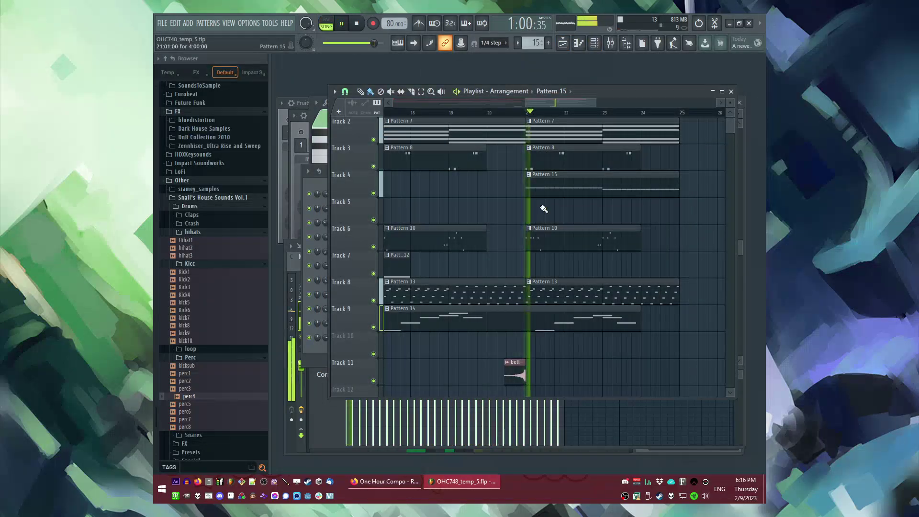
{"action": "scroll", "coordinate": [545, 244], "scroll_direction": "down", "scroll_amount": 5}
{"action": "scroll", "coordinate": [545, 239], "scroll_direction": "up", "scroll_amount": 6}
{"action": "key", "text": "F7"}
{"action": "key", "text": "F6"}
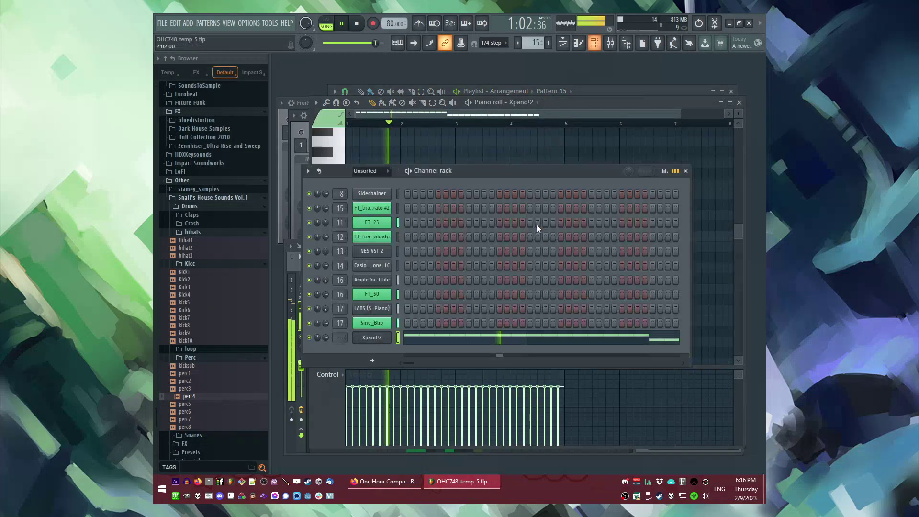
{"action": "key", "text": "space"}
Add the FT_25 preset from the DDRKirby(ISQ) 3xOsc channel presets as a new channel below Xpand!2.
{"action": "left_click", "coordinate": [187, 23]}
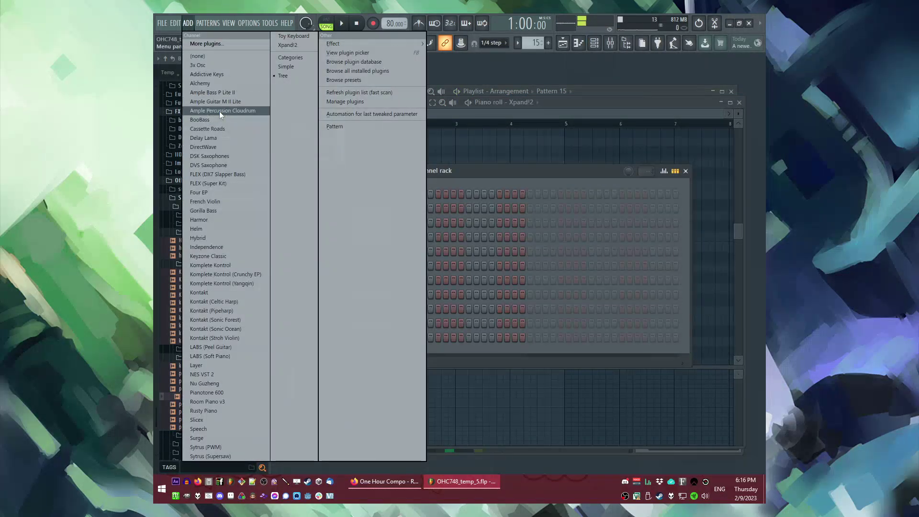
{"action": "left_click", "coordinate": [158, 329]}
{"action": "scroll", "coordinate": [158, 330], "scroll_direction": "up", "scroll_amount": 18}
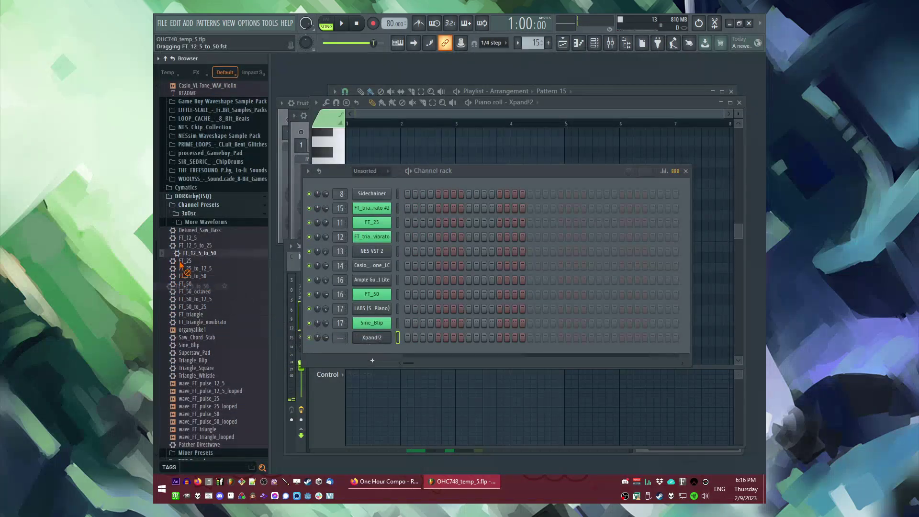
{"action": "left_click_drag", "start_coordinate": [374, 346], "coordinate": [374, 348]}
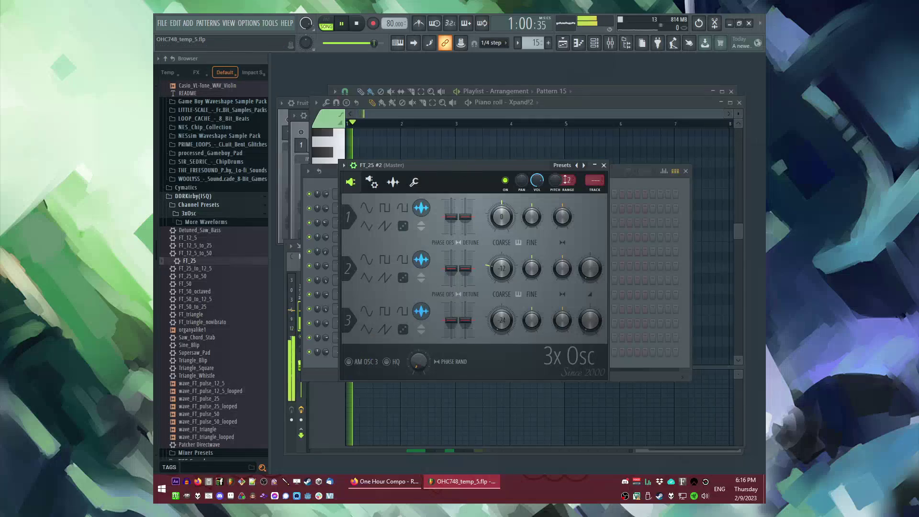
Open the piano roll of the new FT_25 #2 channel, then show the channel rack in pattern mode.
{"action": "left_click", "coordinate": [604, 166]}
{"action": "right_click", "coordinate": [394, 355]}
{"action": "left_click", "coordinate": [397, 339]}
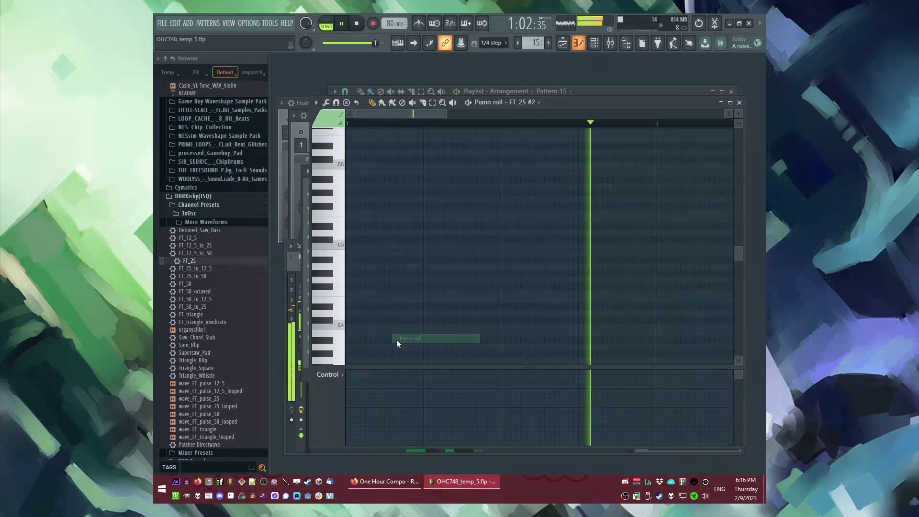
{"action": "scroll", "coordinate": [428, 292], "scroll_direction": "down", "scroll_amount": 5}
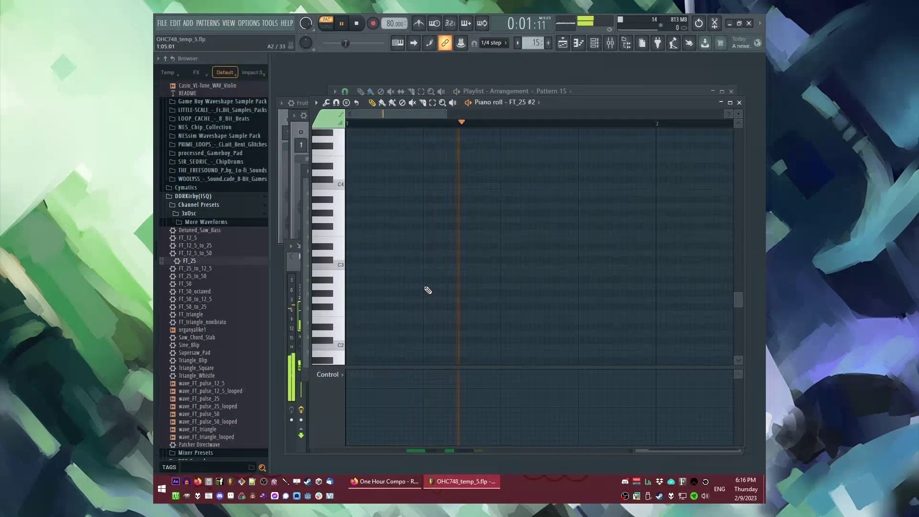
{"action": "key", "text": "F5"}
{"action": "key", "text": "F5"}
{"action": "key", "text": "F6"}
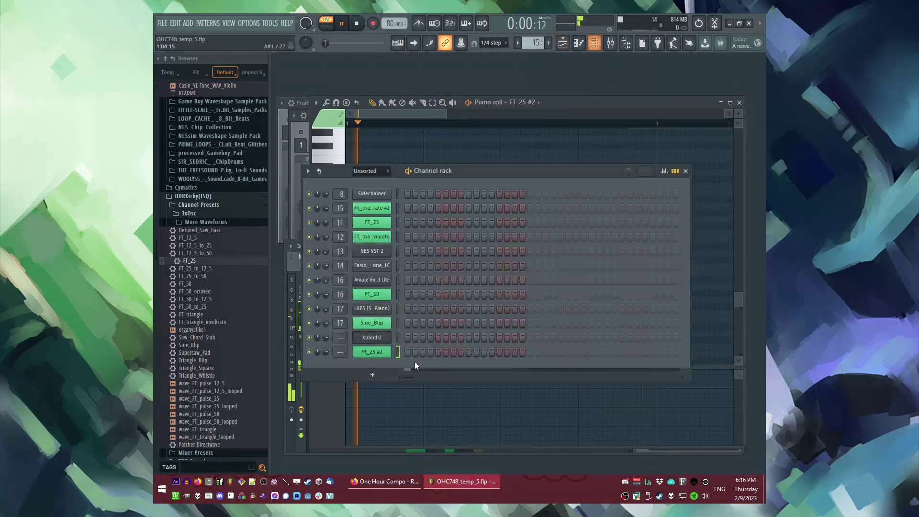
Lay out a run of short repeated C6 notes in FT_25 #2, with a copy two semitones lower from bar 3.
{"action": "key", "text": "ctrl+v"}
{"action": "left_click", "coordinate": [407, 355]}
{"action": "key", "text": "ctrl+a"}
{"action": "scroll", "coordinate": [518, 240], "scroll_direction": "up", "scroll_amount": 3}
{"action": "left_click_drag", "start_coordinate": [518, 240], "coordinate": [508, 241]}
{"action": "key", "text": "ctrl+c"}
{"action": "key", "text": "ctrl+v"}
{"action": "scroll", "coordinate": [507, 241], "scroll_direction": "down", "scroll_amount": 3}
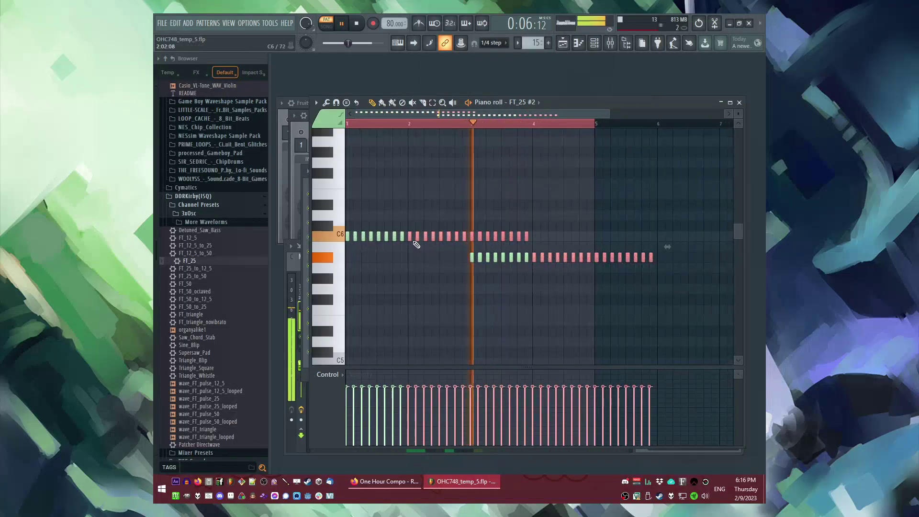
Tighten the repeated notes so they fill bars 1 to 4 continuously, and transpose the whole run down an octave.
{"action": "key", "text": "shift+Down"}
{"action": "left_click_drag", "start_coordinate": [411, 239], "coordinate": [307, 305]}
{"action": "key", "text": "shift+Up"}
{"action": "key", "text": "ctrl+a"}
{"action": "left_click", "coordinate": [307, 305]}
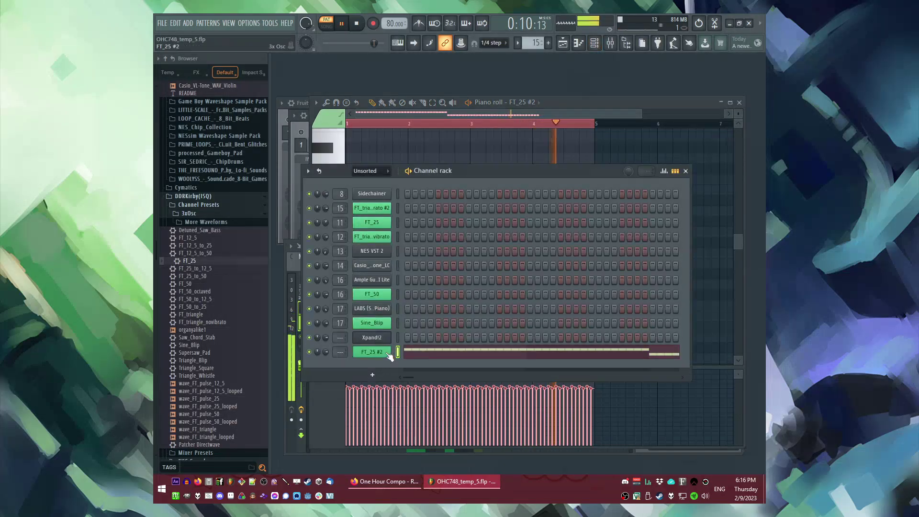
Shape FT_25 #2's volume envelope into a short decay with no sustain and return to its oscillator settings.
{"action": "left_click", "coordinate": [387, 354]}
{"action": "left_click", "coordinate": [396, 187]}
{"action": "left_click", "coordinate": [372, 182]}
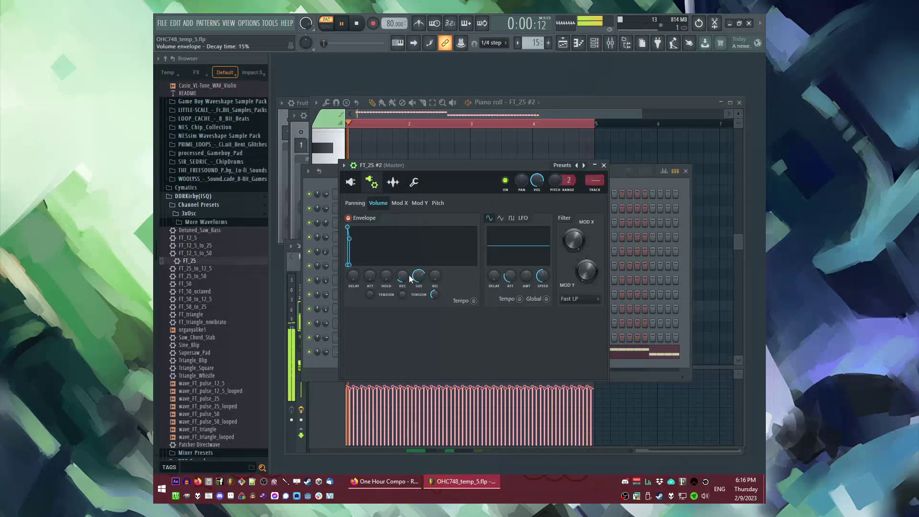
{"action": "left_click", "coordinate": [351, 183]}
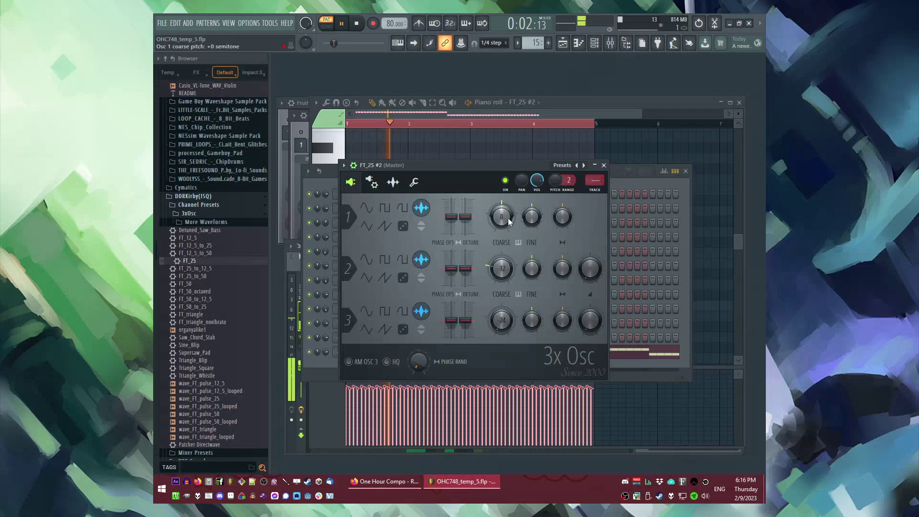
Place Pattern 15 on Track 4 from bar 21, hear it with the arrangement, and reopen its piano roll.
{"action": "key", "text": "F6"}
{"action": "key", "text": "F5"}
{"action": "left_click", "coordinate": [518, 113]}
{"action": "scroll", "coordinate": [550, 213], "scroll_direction": "down", "scroll_amount": 4}
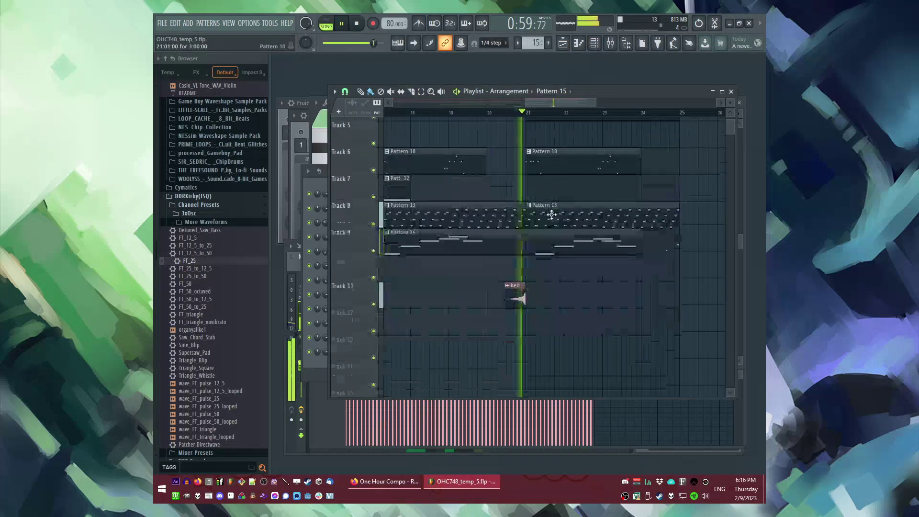
{"action": "scroll", "coordinate": [577, 283], "scroll_direction": "up", "scroll_amount": 4}
{"action": "double_click", "coordinate": [556, 216]}
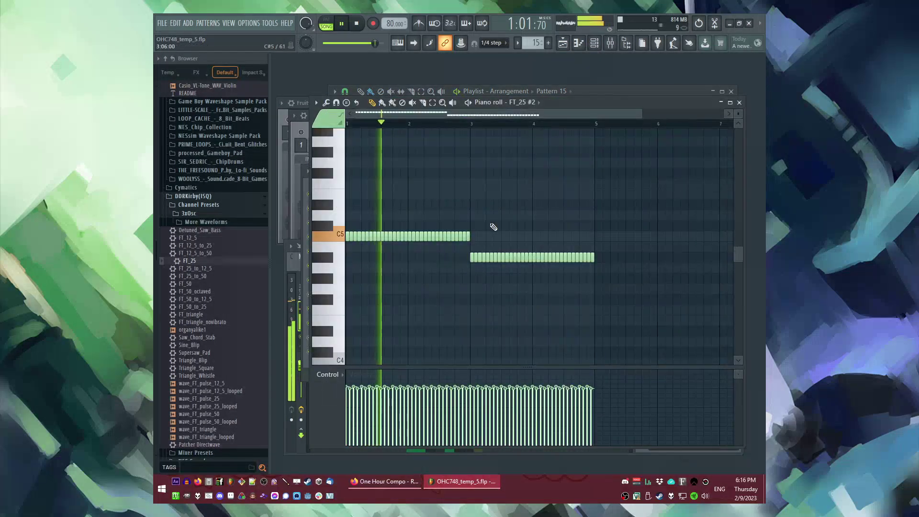
Switch back to pattern mode and delete the repeated note run in FT_25 #2, keeping only its opening notes.
{"action": "key", "text": "l"}
{"action": "key", "text": "F6"}
{"action": "key", "text": "space"}
{"action": "left_click", "coordinate": [381, 352]}
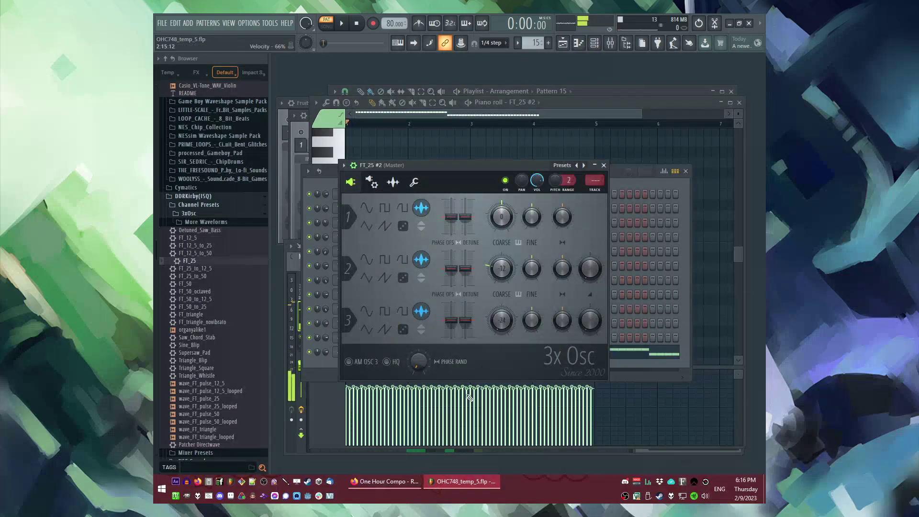
{"action": "left_click", "coordinate": [477, 387]}
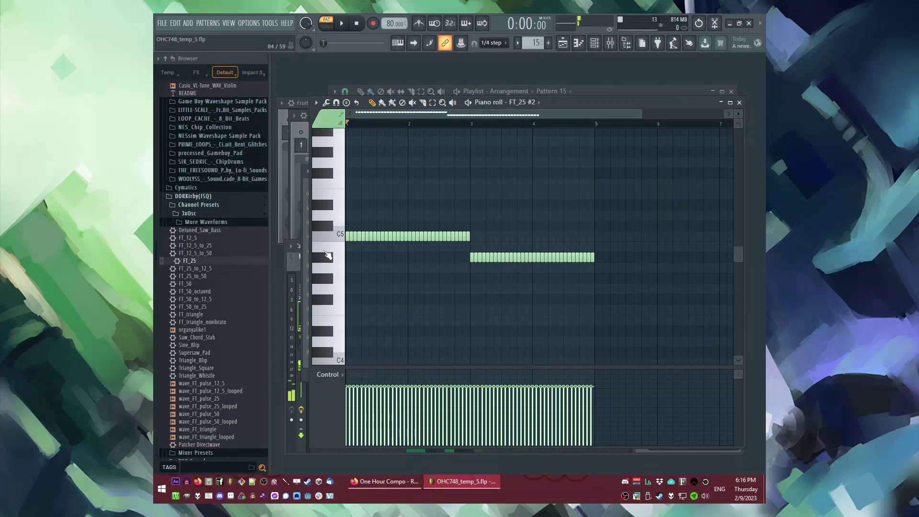
{"action": "key", "text": "ctrl+a"}
{"action": "scroll", "coordinate": [343, 246], "scroll_direction": "up", "scroll_amount": 2}
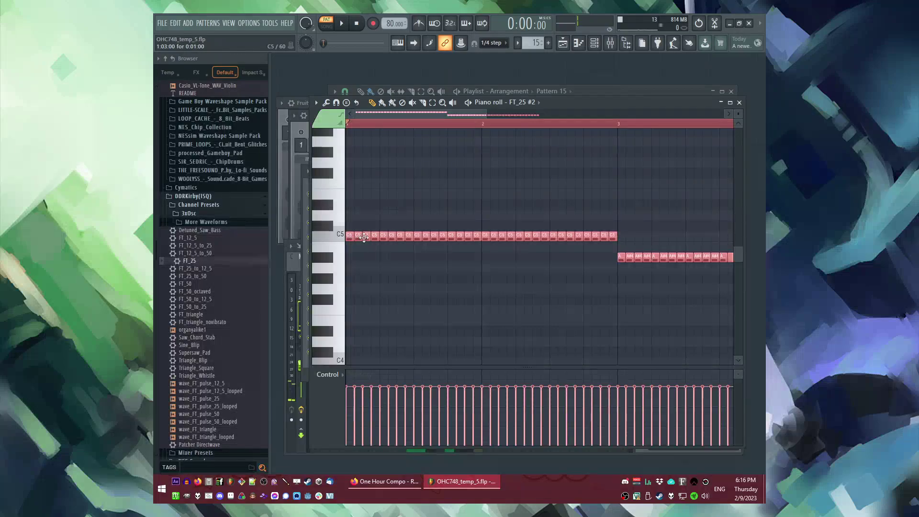
{"action": "mouse_move", "coordinate": [360, 236]}
{"action": "left_mouse_down"}
{"action": "mouse_move", "coordinate": [316, 332]}
{"action": "mouse_move", "coordinate": [318, 311]}
{"action": "left_mouse_up"}
{"action": "key", "text": "space"}
{"action": "scroll", "coordinate": [354, 278], "scroll_direction": "down", "scroll_amount": 1}
{"action": "mouse_move", "coordinate": [378, 176]}
{"action": "left_mouse_down"}
{"action": "mouse_move", "coordinate": [739, 290]}
{"action": "mouse_move", "coordinate": [721, 287]}
{"action": "left_mouse_up"}
{"action": "scroll", "coordinate": [739, 290], "scroll_direction": "down", "scroll_amount": 1}
{"action": "key", "text": "Delete"}
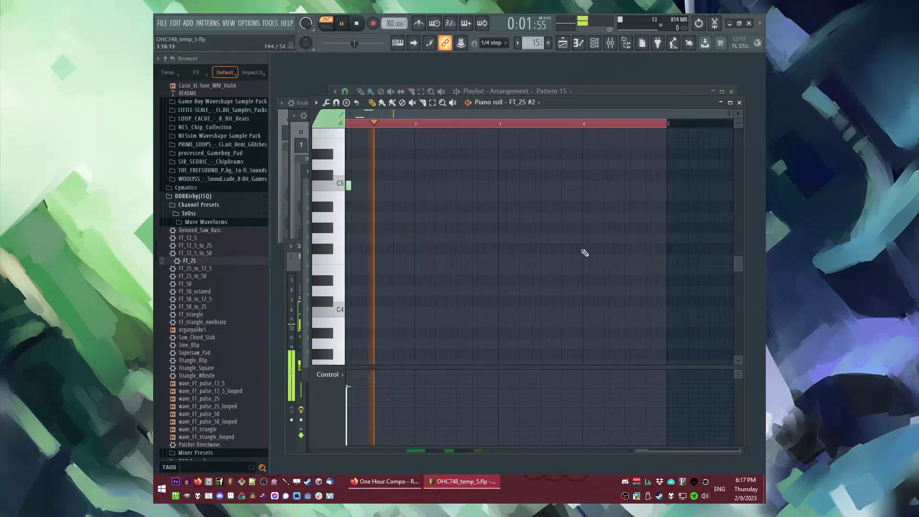
Duplicate the opening notes repeatedly to fill bars 1 and 2 with alternating C4 and C5 pairs.
{"action": "left_click", "coordinate": [386, 126], "text": "ctrl"}
{"action": "key", "text": "ctrl+b"}
{"action": "key", "text": "ctrl+b"}
{"action": "key", "text": "ctrl+b"}
{"action": "key", "text": "ctrl+b"}
{"action": "key", "text": "ctrl+b"}
{"action": "key", "text": "ctrl+b"}
{"action": "key", "text": "ctrl+b"}
Copy the two-bar octave figure into bars 3 and 4 and transpose the copy down two semitones.
{"action": "key", "text": "ctrl+a"}
{"action": "scroll", "coordinate": [575, 204], "scroll_direction": "up", "scroll_amount": 4}
{"action": "key", "text": "ctrl+b"}
{"action": "scroll", "coordinate": [457, 199], "scroll_direction": "down", "scroll_amount": 3}
{"action": "scroll", "coordinate": [426, 193], "scroll_direction": "up", "scroll_amount": 2}
{"action": "left_click_drag", "start_coordinate": [423, 188], "coordinate": [424, 214]}
{"action": "scroll", "coordinate": [479, 208], "scroll_direction": "down", "scroll_amount": 5}
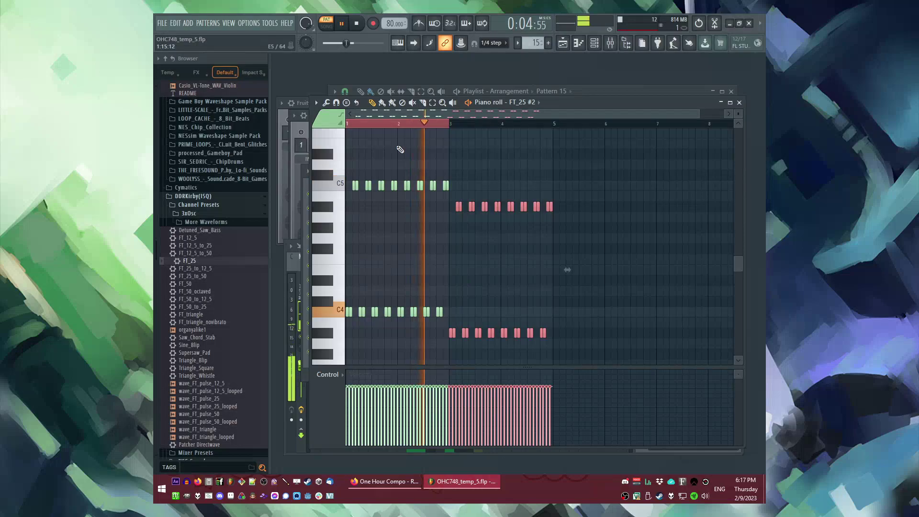
Review FT_25 #2's volume envelope and route the channel to its own mixer track 19.
{"action": "key", "text": "F6"}
{"action": "left_click", "coordinate": [380, 353]}
{"action": "left_click", "coordinate": [394, 184]}
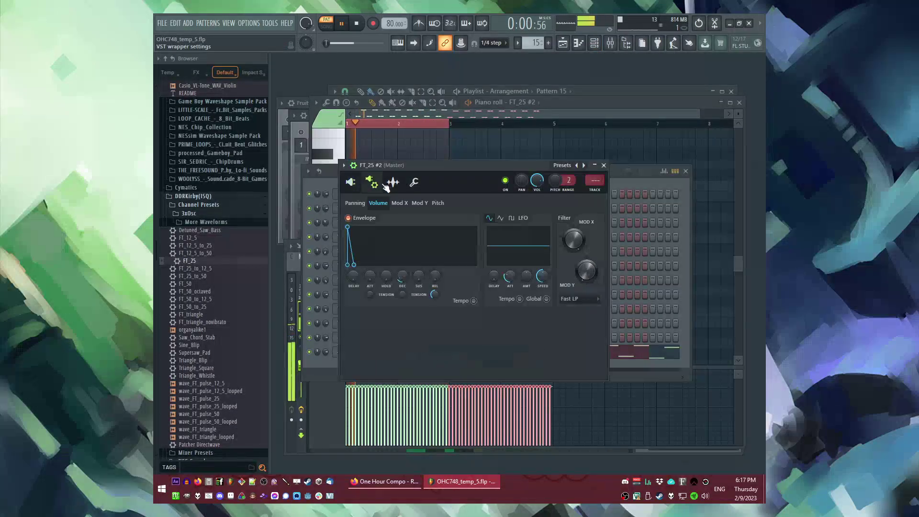
{"action": "left_click", "coordinate": [374, 183]}
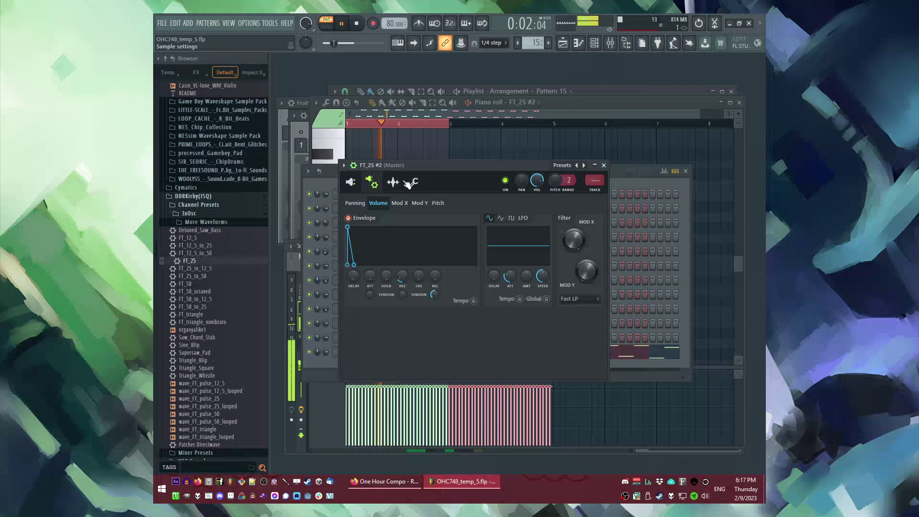
{"action": "left_click", "coordinate": [599, 191]}
Add Fruity parametric EQ 2 in slot 3 of the FT_25 #2 track, rolling off the highs and cutting lows around 81 Hz.
{"action": "left_click", "coordinate": [642, 292]}
{"action": "left_click", "coordinate": [605, 334]}
{"action": "left_click_drag", "start_coordinate": [504, 210], "coordinate": [547, 275]}
{"action": "left_click_drag", "start_coordinate": [343, 222], "coordinate": [353, 273]}
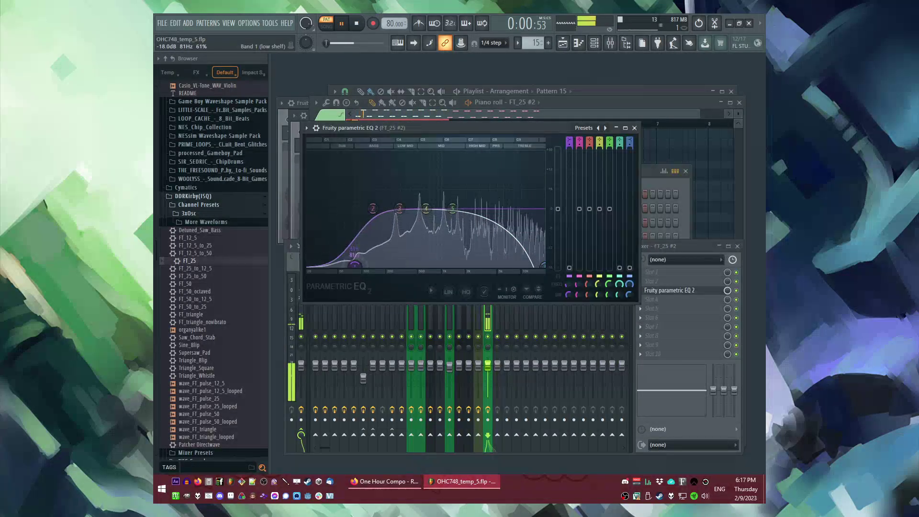
Play the arrangement from bar 21 to hear the equalized FT_25 #2 part in context.
{"action": "key", "text": "F5"}
{"action": "key", "text": "l"}
{"action": "left_click", "coordinate": [517, 113]}
{"action": "left_click_drag", "start_coordinate": [551, 104], "coordinate": [554, 106]}
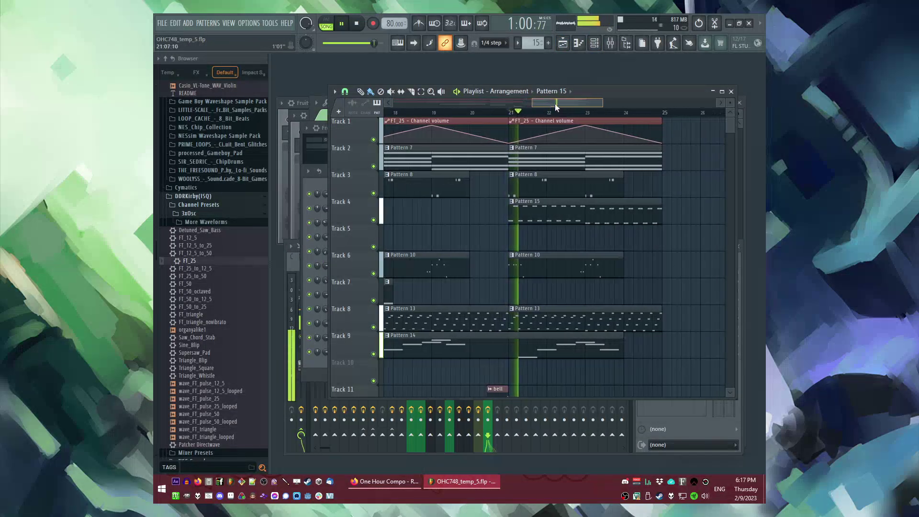
Add Fruity Reeverb 2 in slot 6 of the FT_25 #2 mixer track and close its window.
{"action": "key", "text": "F9"}
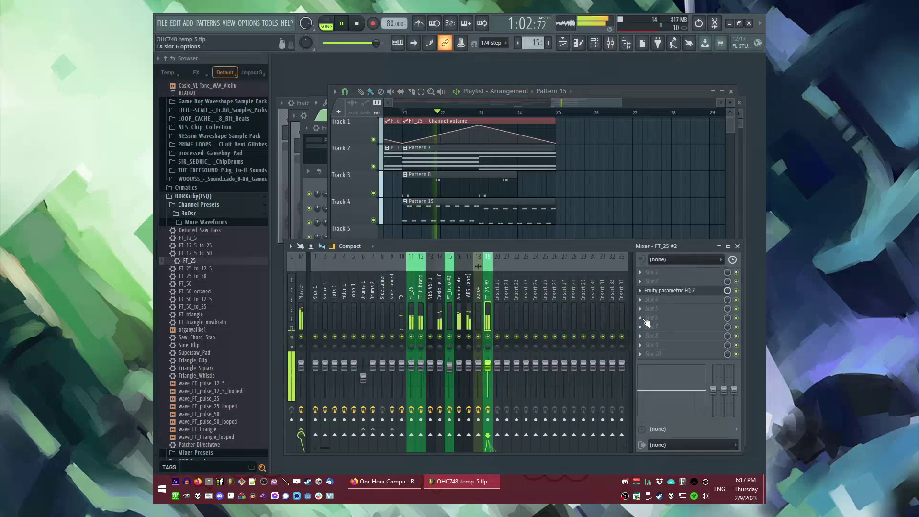
{"action": "left_click", "coordinate": [648, 318]}
{"action": "left_click", "coordinate": [599, 354]}
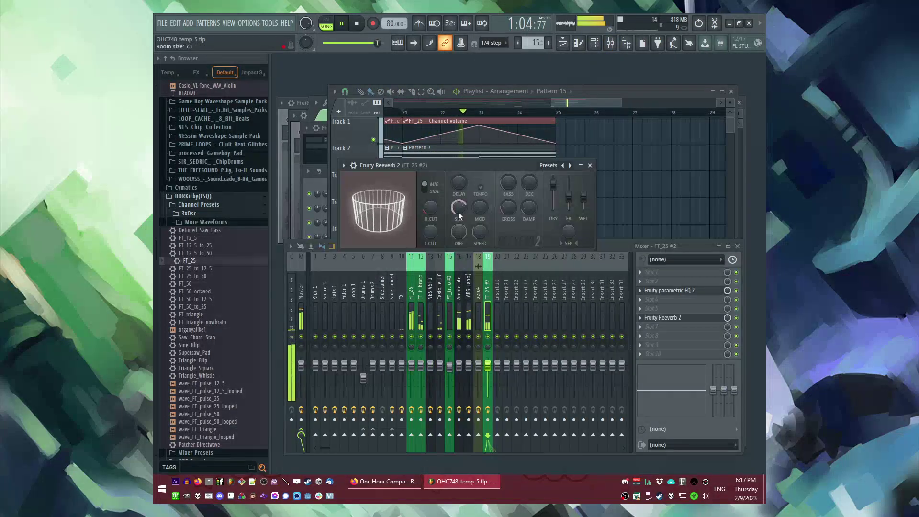
{"action": "left_click", "coordinate": [590, 165]}
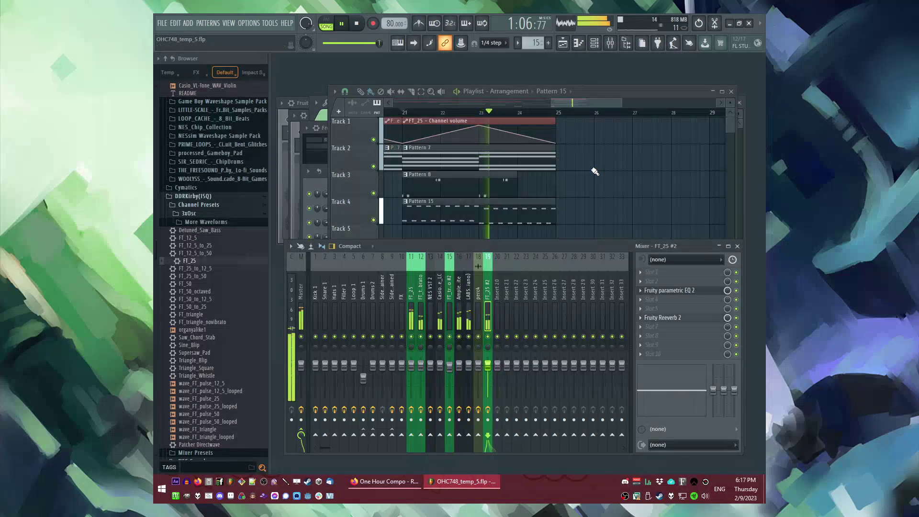
Raise Pattern 15's upper notes in bars 3 and 4 two semitones to C5, leaving the lower notes in place.
{"action": "key", "text": "F5"}
{"action": "scroll", "coordinate": [596, 180], "scroll_direction": "down", "scroll_amount": 2}
{"action": "double_click", "coordinate": [540, 222]}
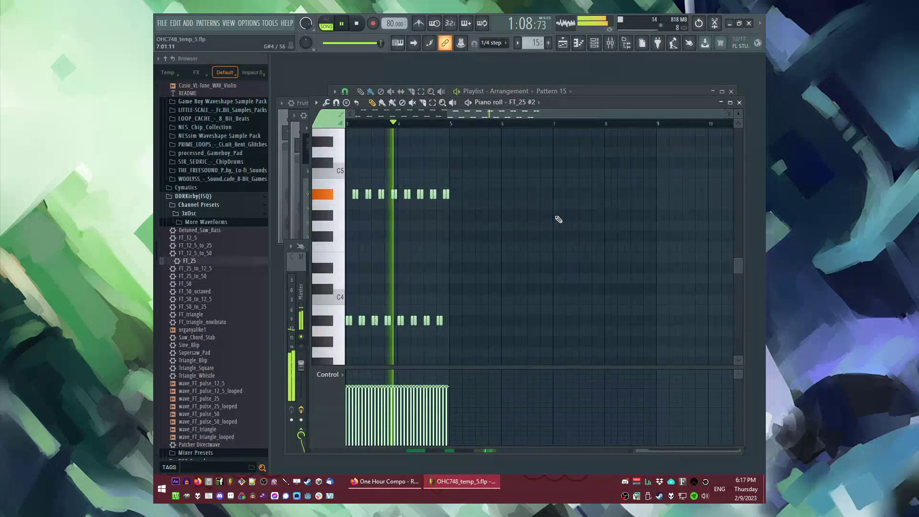
{"action": "left_click_drag", "start_coordinate": [634, 179], "coordinate": [355, 230]}
{"action": "scroll", "coordinate": [366, 193], "scroll_direction": "up", "scroll_amount": 3}
{"action": "scroll", "coordinate": [471, 196], "scroll_direction": "down", "scroll_amount": 3}
{"action": "scroll", "coordinate": [472, 195], "scroll_direction": "up", "scroll_amount": 3}
{"action": "left_click_drag", "start_coordinate": [498, 196], "coordinate": [499, 174]}
{"action": "scroll", "coordinate": [442, 176], "scroll_direction": "down", "scroll_amount": 3}
{"action": "left_click", "coordinate": [508, 199], "text": "ctrl"}
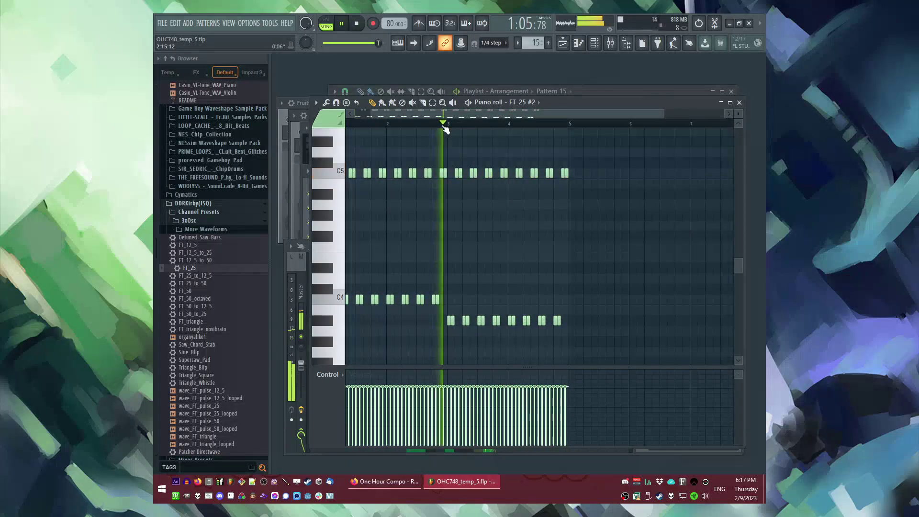
Place the high riser audio clip on Track 10 and shift it so its swell lines up near bar 25.
{"action": "key", "text": "F5"}
{"action": "scroll", "coordinate": [562, 229], "scroll_direction": "down", "scroll_amount": 2}
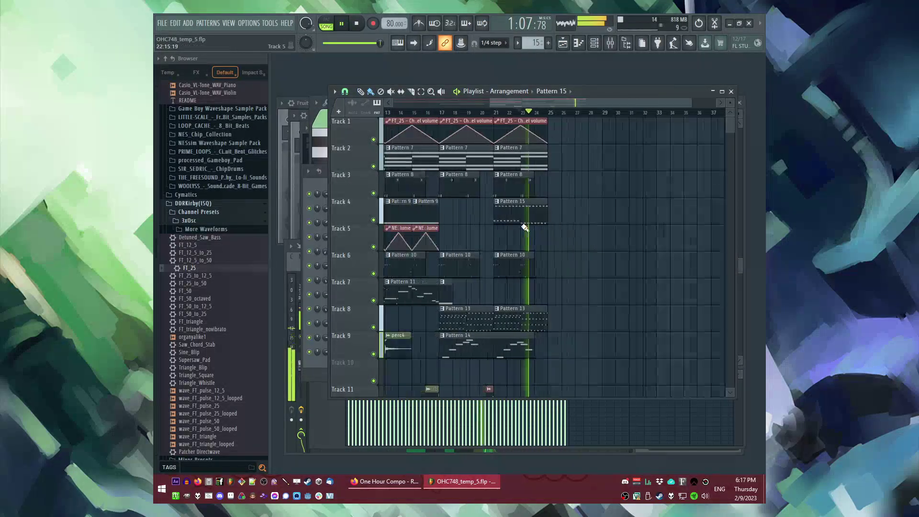
{"action": "scroll", "coordinate": [562, 340], "scroll_direction": "down", "scroll_amount": 3}
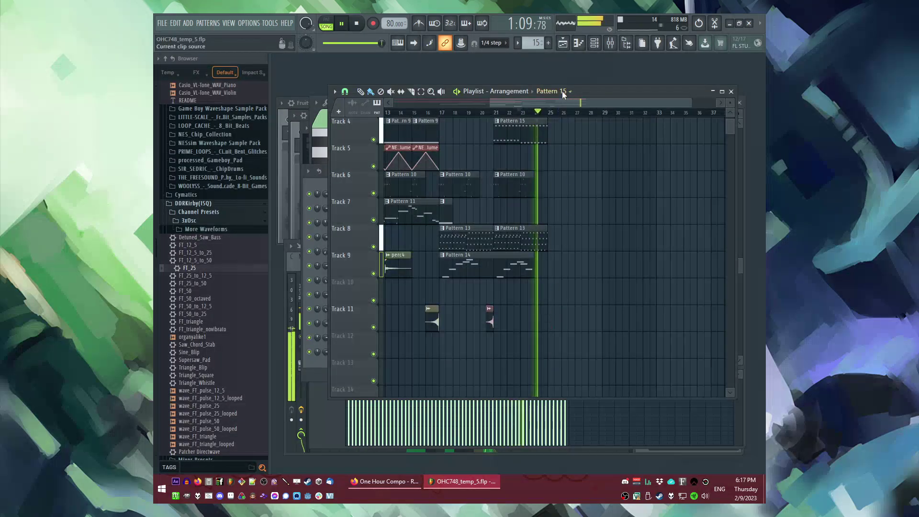
{"action": "left_click", "coordinate": [567, 94]}
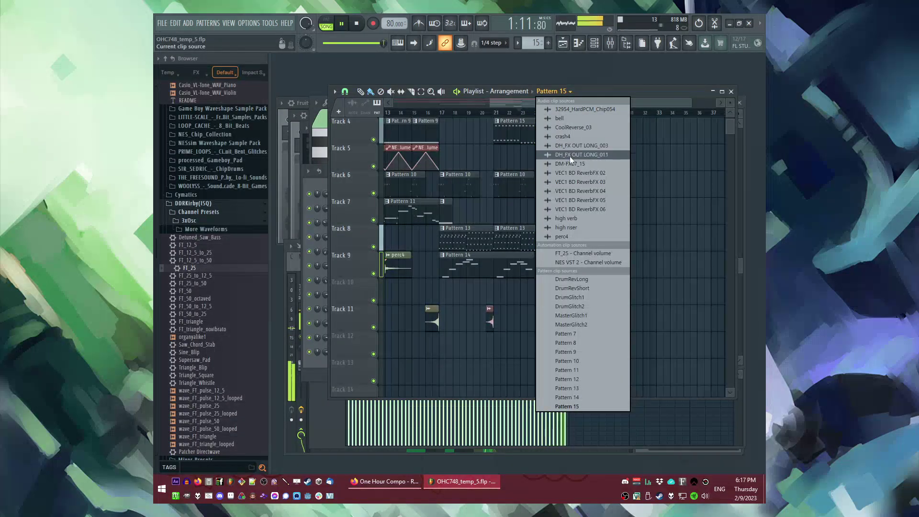
{"action": "left_click", "coordinate": [569, 228]}
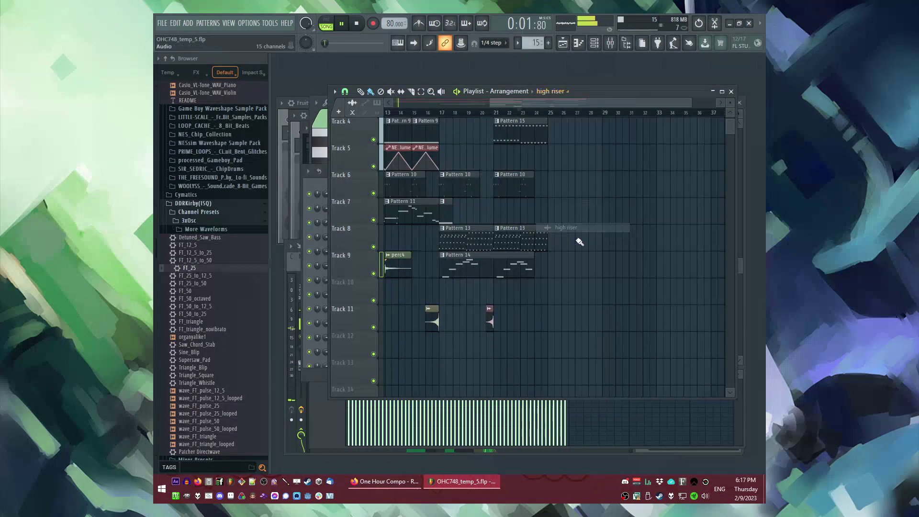
{"action": "left_click", "coordinate": [498, 290]}
{"action": "scroll", "coordinate": [543, 299], "scroll_direction": "up", "scroll_amount": 3}
{"action": "left_click_drag", "start_coordinate": [542, 300], "coordinate": [597, 296]}
{"action": "scroll", "coordinate": [570, 268], "scroll_direction": "up", "scroll_amount": 3}
{"action": "left_click_drag", "start_coordinate": [537, 283], "coordinate": [531, 291]}
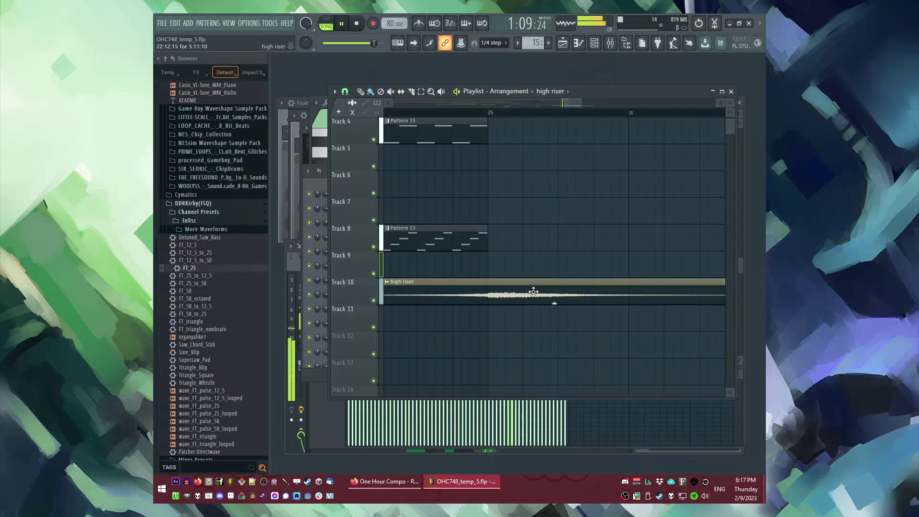
Place a copy of Pattern 10 on Track 6 at bar 25.
{"action": "scroll", "coordinate": [535, 248], "scroll_direction": "up", "scroll_amount": 3}
{"action": "scroll", "coordinate": [544, 240], "scroll_direction": "down", "scroll_amount": 5}
{"action": "left_click", "coordinate": [532, 268]}
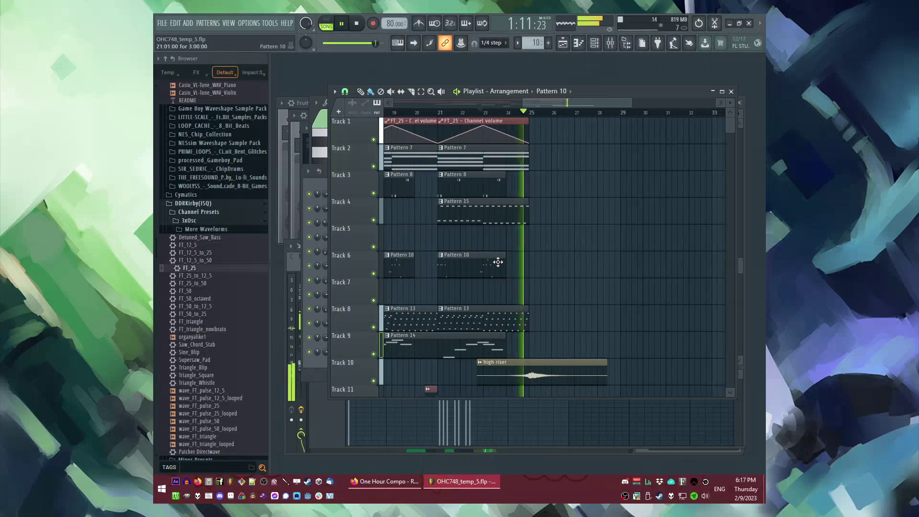
{"action": "scroll", "coordinate": [568, 206], "scroll_direction": "down", "scroll_amount": 2}
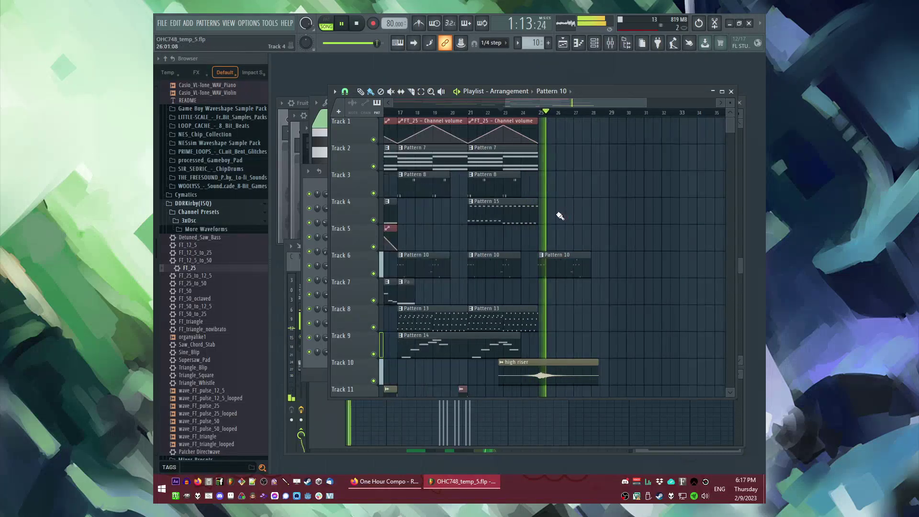
Place a copy of Pattern 8 on Track 3 at bar 25 and play back the transition.
{"action": "left_click", "coordinate": [509, 190]}
{"action": "left_click", "coordinate": [544, 189]}
{"action": "key", "text": "space"}
{"action": "key", "text": "space"}
Delete the Pattern 10 copy at bar 25 on Track 6 and save the project as new version OHC748_temp_6.flp.
{"action": "right_click", "coordinate": [562, 275]}
{"action": "key", "text": "ctrl+n"}
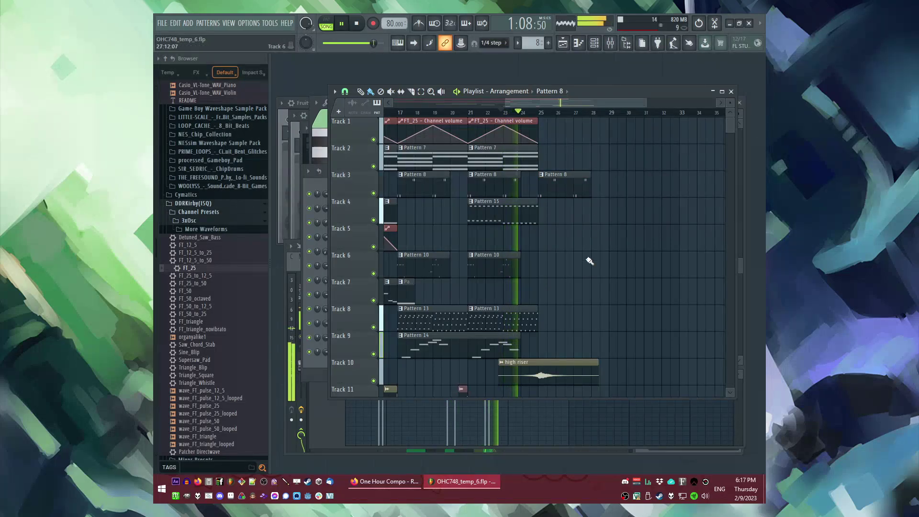
{"action": "left_click_drag", "start_coordinate": [550, 104], "coordinate": [550, 126]}
{"action": "scroll", "coordinate": [568, 231], "scroll_direction": "up", "scroll_amount": 2}
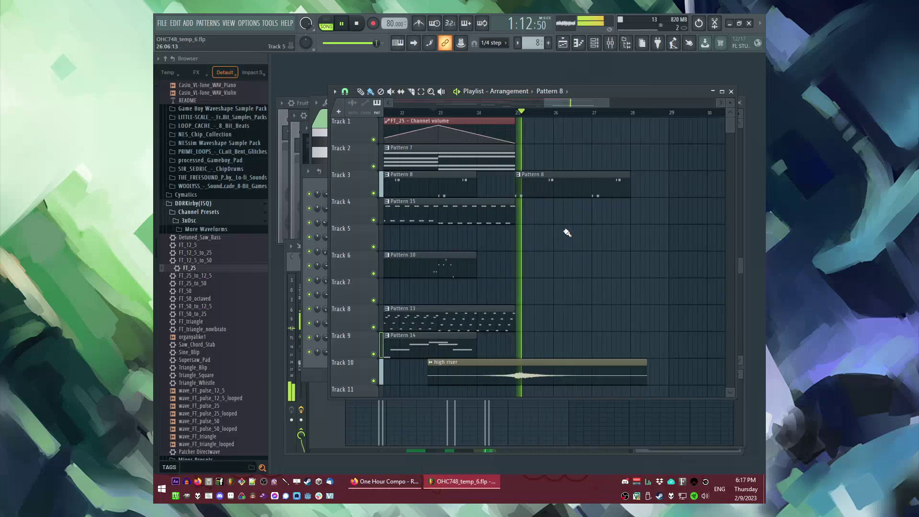
{"action": "scroll", "coordinate": [217, 269], "scroll_direction": "down", "scroll_amount": 2}
{"action": "scroll", "coordinate": [217, 270], "scroll_direction": "down", "scroll_amount": 5}
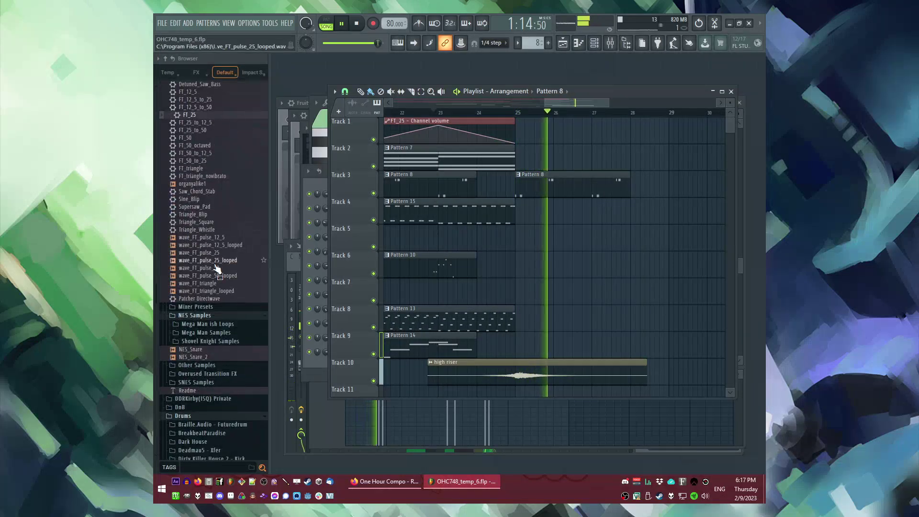
{"action": "left_click", "coordinate": [386, 481]}
{"action": "left_click", "coordinate": [447, 485]}
{"action": "key", "text": "space"}
{"action": "key", "text": "space"}
{"action": "scroll", "coordinate": [598, 282], "scroll_direction": "down", "scroll_amount": 2}
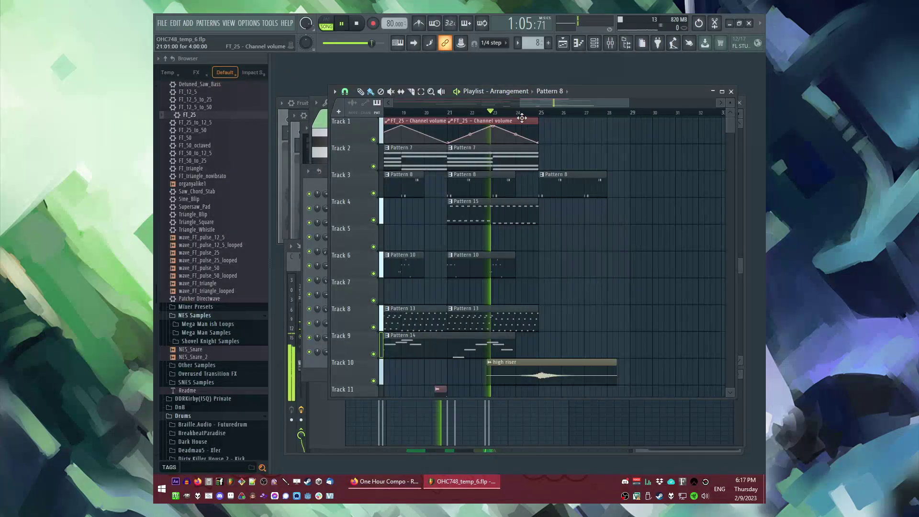
{"action": "scroll", "coordinate": [604, 294], "scroll_direction": "up", "scroll_amount": 1}
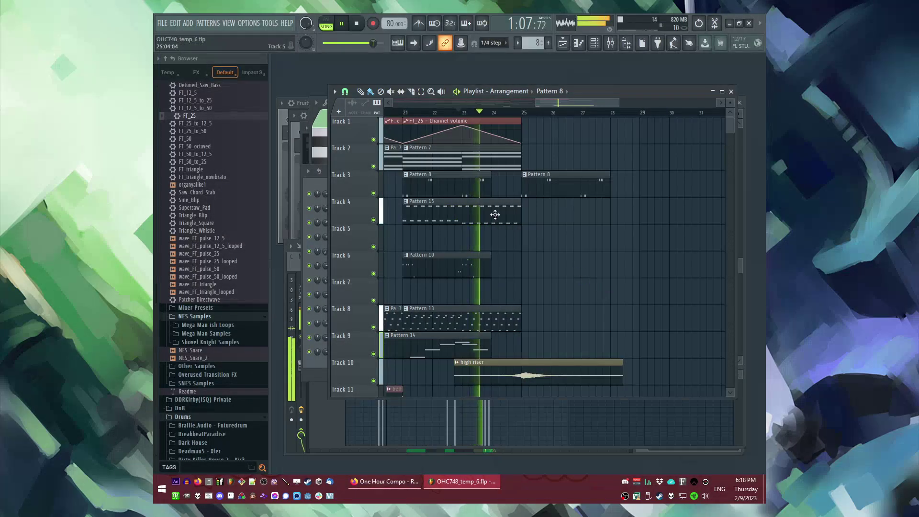
{"action": "left_click", "coordinate": [188, 23]}
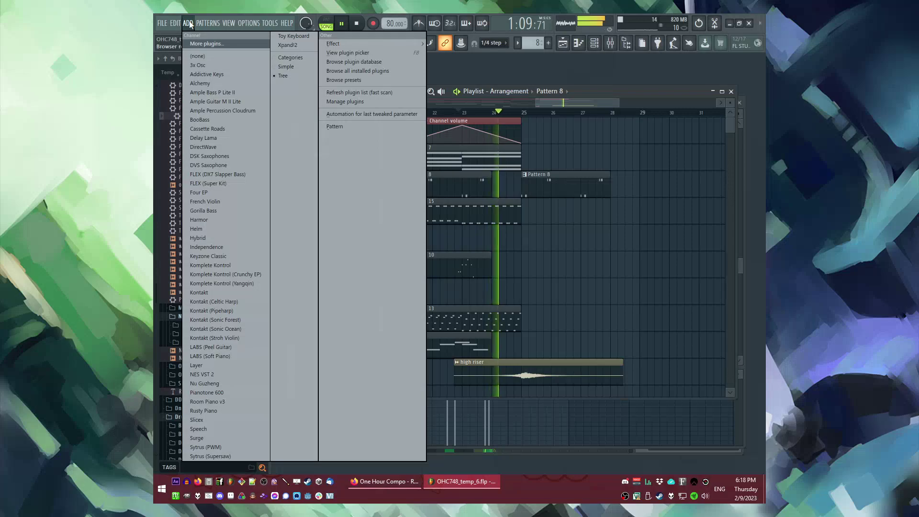
{"action": "left_click", "coordinate": [190, 24]}
Open the March 2020 recordings folder inside the private Foley Sounds sample library.
{"action": "scroll", "coordinate": [210, 288], "scroll_direction": "down", "scroll_amount": 12}
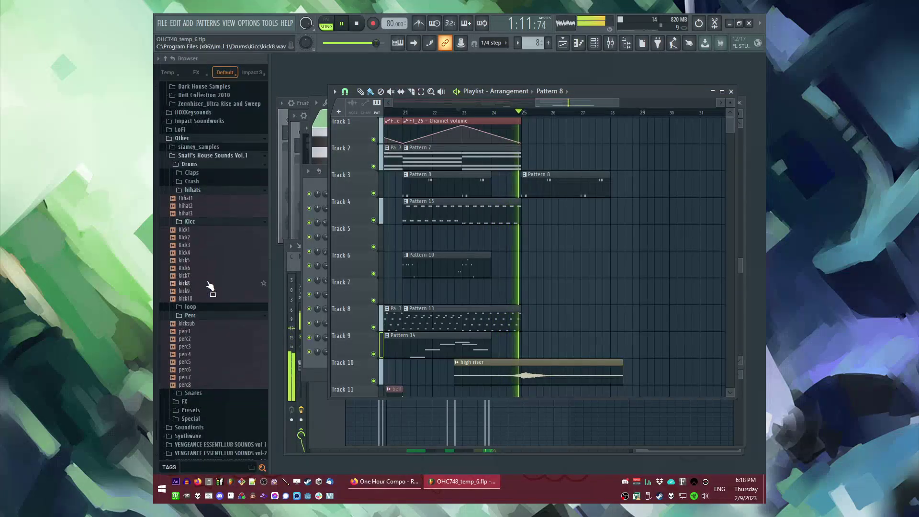
{"action": "scroll", "coordinate": [209, 288], "scroll_direction": "up", "scroll_amount": 15}
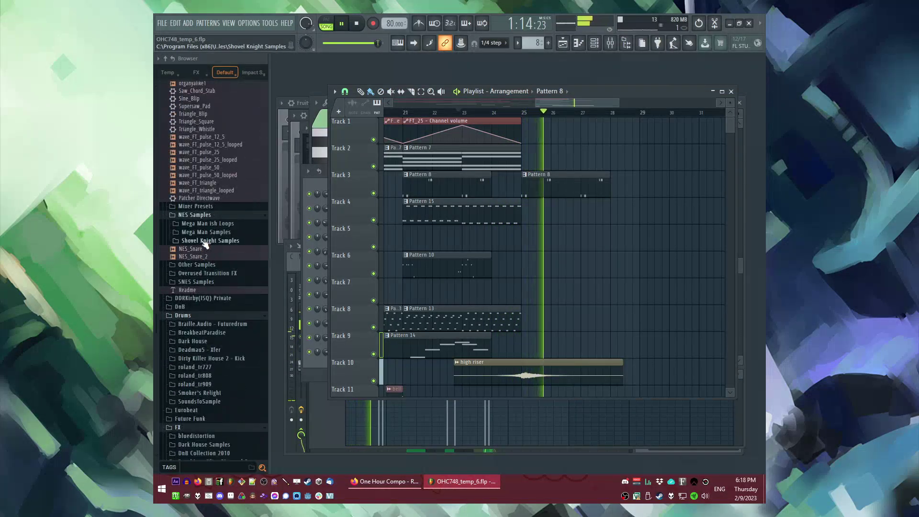
{"action": "left_click", "coordinate": [205, 299]}
{"action": "left_click", "coordinate": [206, 315]}
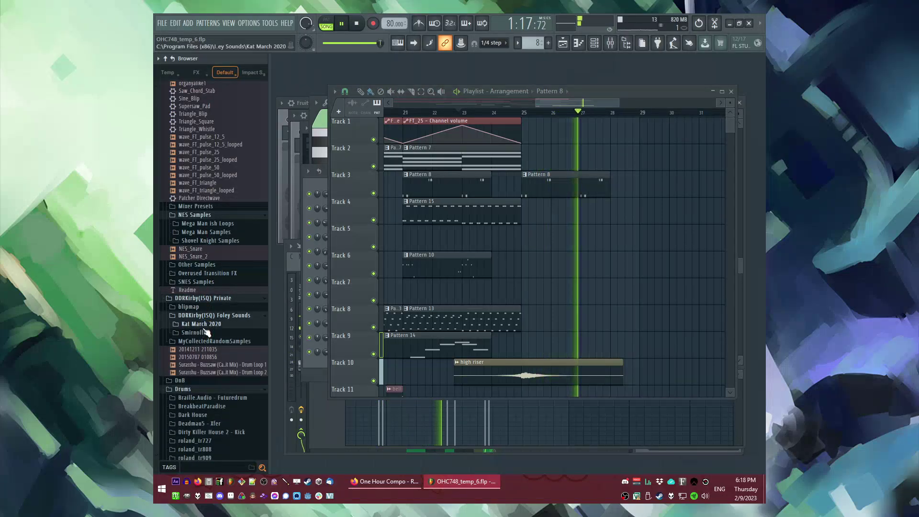
{"action": "left_click", "coordinate": [201, 324]}
Audition the foley samples and place reverse_8 on Track 5 within bar 25.
{"action": "scroll", "coordinate": [201, 379], "scroll_direction": "down", "scroll_amount": 15}
{"action": "key", "text": "space"}
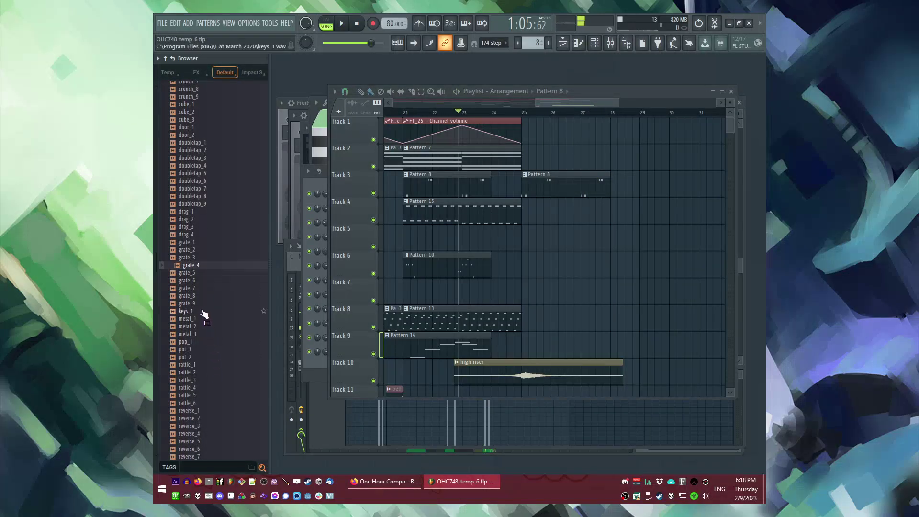
{"action": "scroll", "coordinate": [205, 305], "scroll_direction": "down", "scroll_amount": 10}
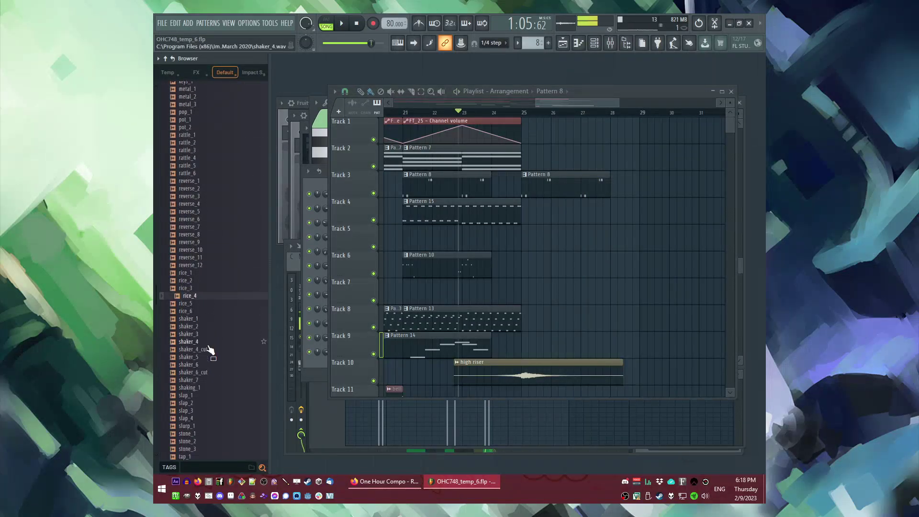
{"action": "scroll", "coordinate": [211, 404], "scroll_direction": "down", "scroll_amount": 3}
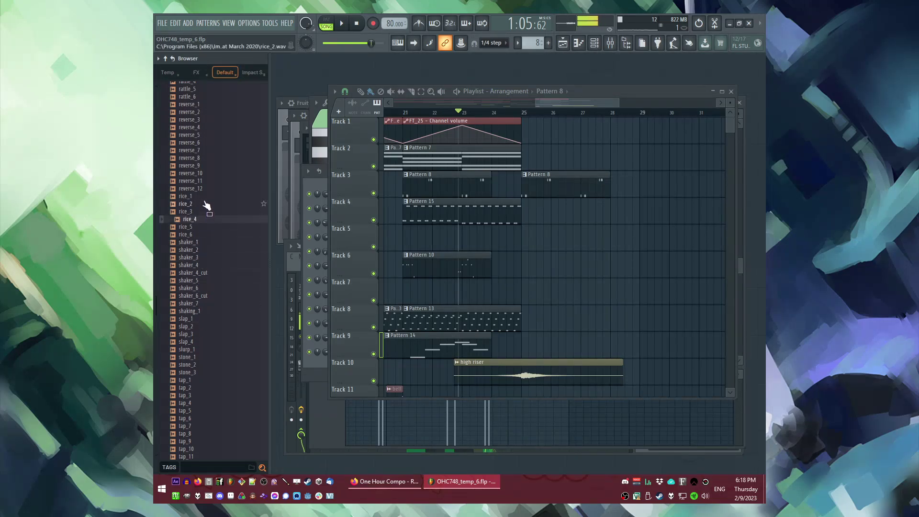
{"action": "scroll", "coordinate": [217, 165], "scroll_direction": "up", "scroll_amount": 3}
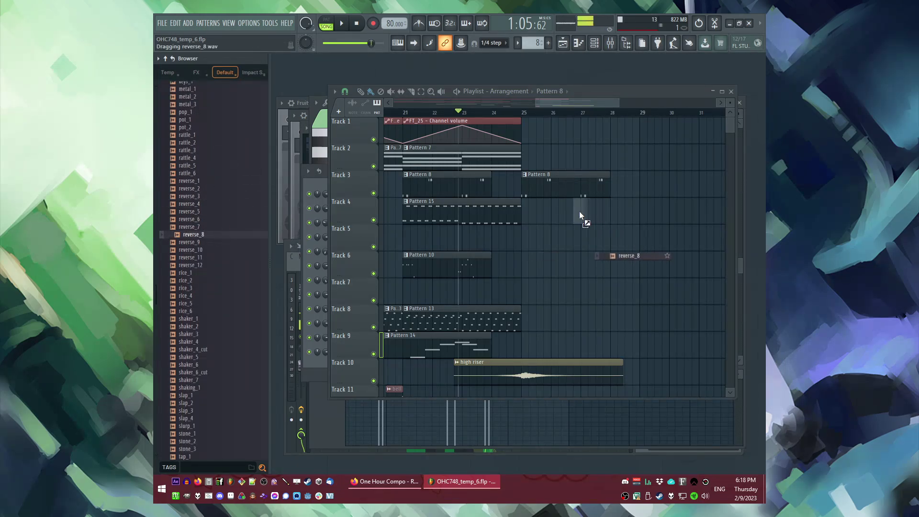
{"action": "left_click_drag", "start_coordinate": [541, 234], "coordinate": [542, 235]}
{"action": "key", "text": "space"}
Route the reverse_8 clip to a free mixer track and load ValhallaSupermassive there with its Default preset.
{"action": "scroll", "coordinate": [543, 237], "scroll_direction": "up", "scroll_amount": 5}
{"action": "double_click", "coordinate": [541, 241]}
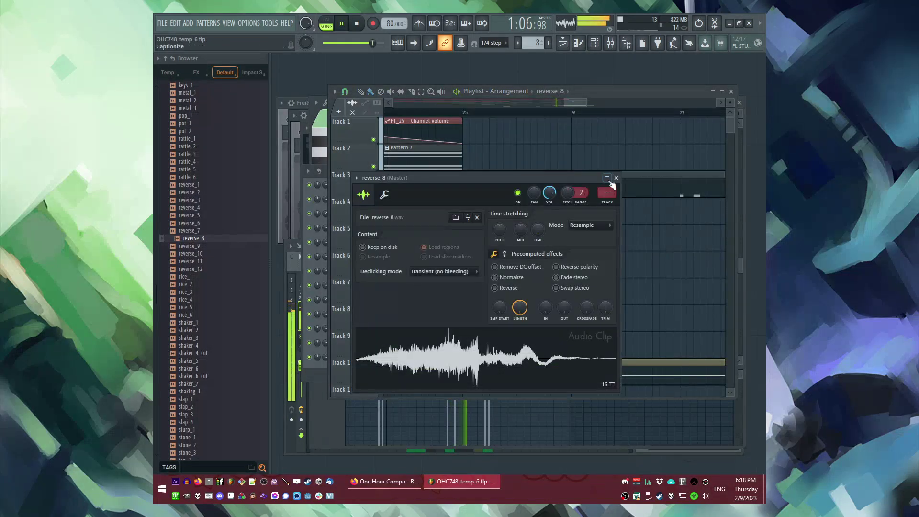
{"action": "double_click", "coordinate": [609, 203]}
{"action": "left_click", "coordinate": [651, 300]}
{"action": "left_click", "coordinate": [592, 421]}
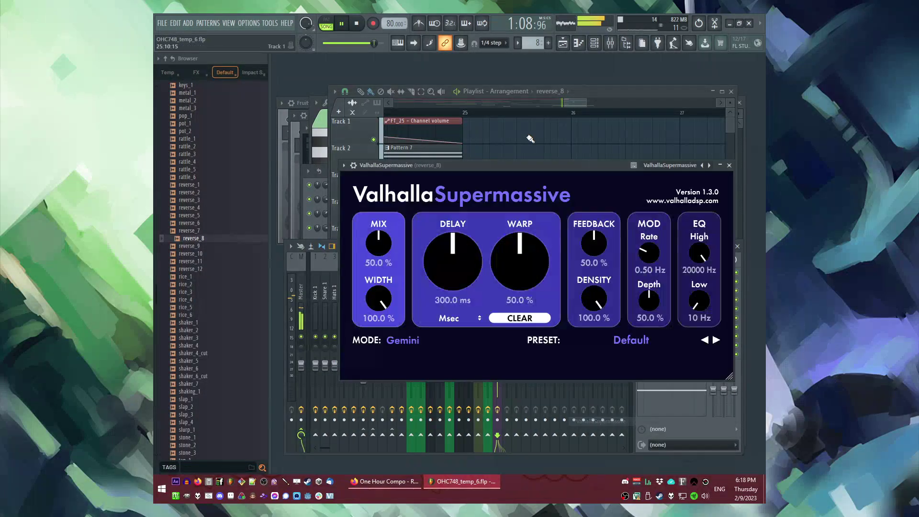
{"action": "left_click", "coordinate": [490, 121]}
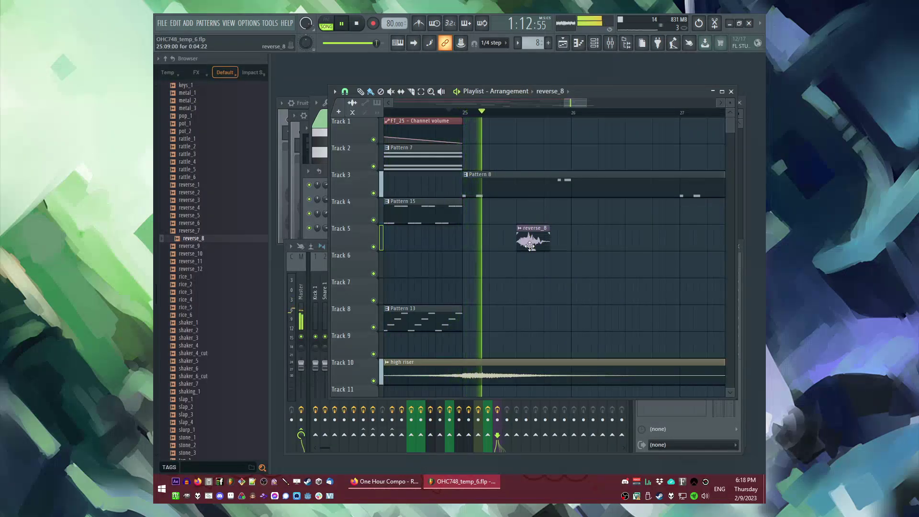
Move the reverse_8 clip on Track 5 to 25:15:00 so it leads into bar 26.
{"action": "scroll", "coordinate": [569, 242], "scroll_direction": "up", "scroll_amount": 3}
{"action": "left_click_drag", "start_coordinate": [569, 243], "coordinate": [570, 244]}
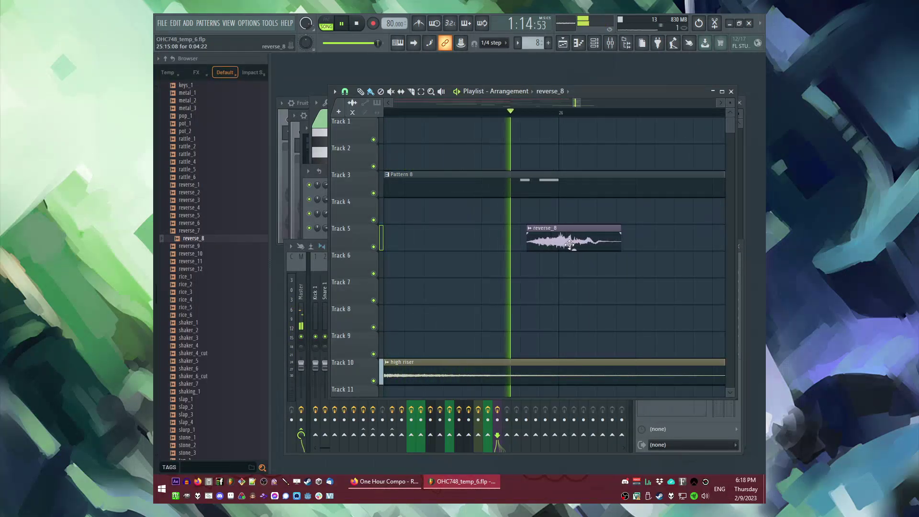
{"action": "scroll", "coordinate": [570, 245], "scroll_direction": "down", "scroll_amount": 3}
{"action": "key", "text": "space"}
Audition the other foley samples in the folder, including the bowl, tink, slap and stone sounds.
{"action": "scroll", "coordinate": [216, 179], "scroll_direction": "up", "scroll_amount": 10}
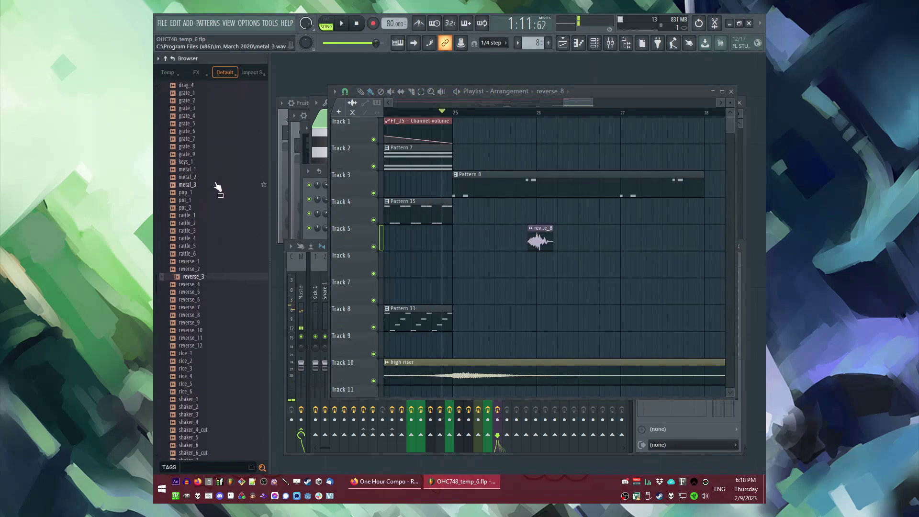
{"action": "left_click", "coordinate": [212, 254]}
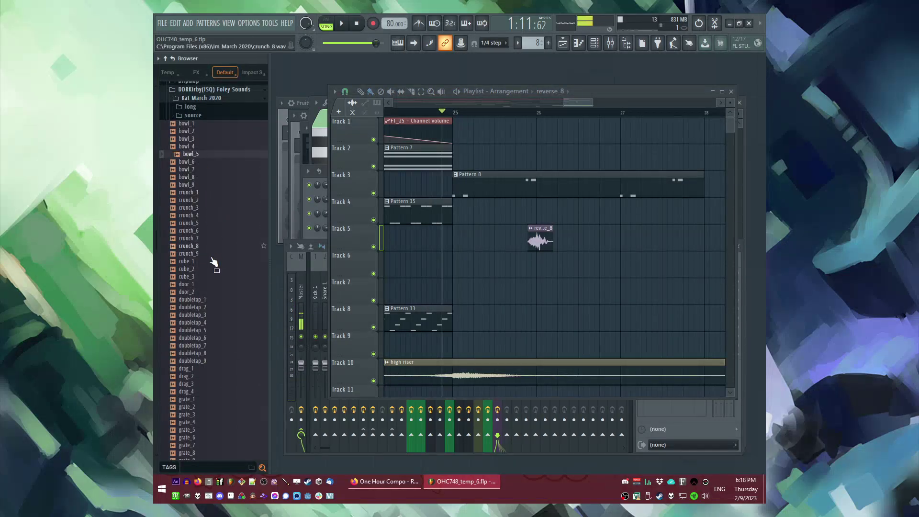
{"action": "scroll", "coordinate": [213, 258], "scroll_direction": "down", "scroll_amount": 15}
{"action": "left_click", "coordinate": [221, 308]}
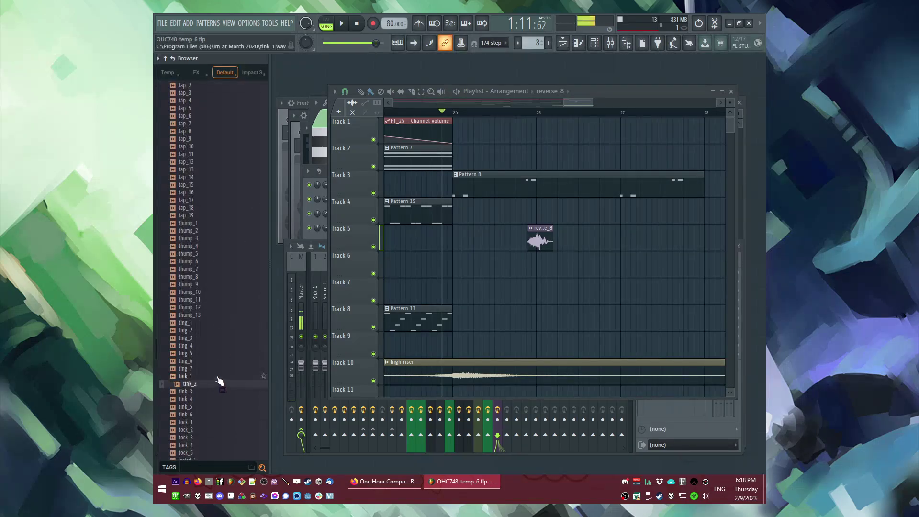
{"action": "scroll", "coordinate": [223, 345], "scroll_direction": "down", "scroll_amount": 5}
{"action": "scroll", "coordinate": [223, 331], "scroll_direction": "up", "scroll_amount": 10}
{"action": "left_click", "coordinate": [216, 346]}
{"action": "scroll", "coordinate": [213, 261], "scroll_direction": "up", "scroll_amount": 3}
{"action": "left_click", "coordinate": [205, 254]}
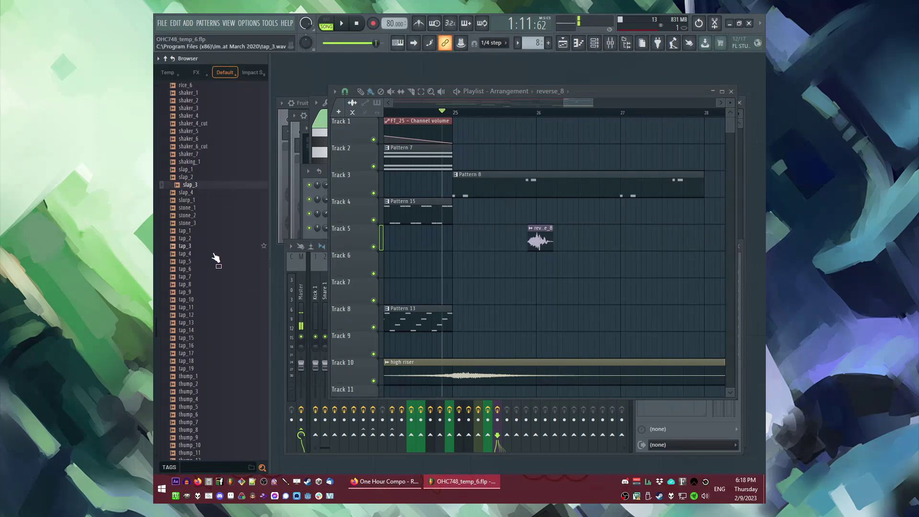
{"action": "scroll", "coordinate": [214, 312], "scroll_direction": "up", "scroll_amount": 7}
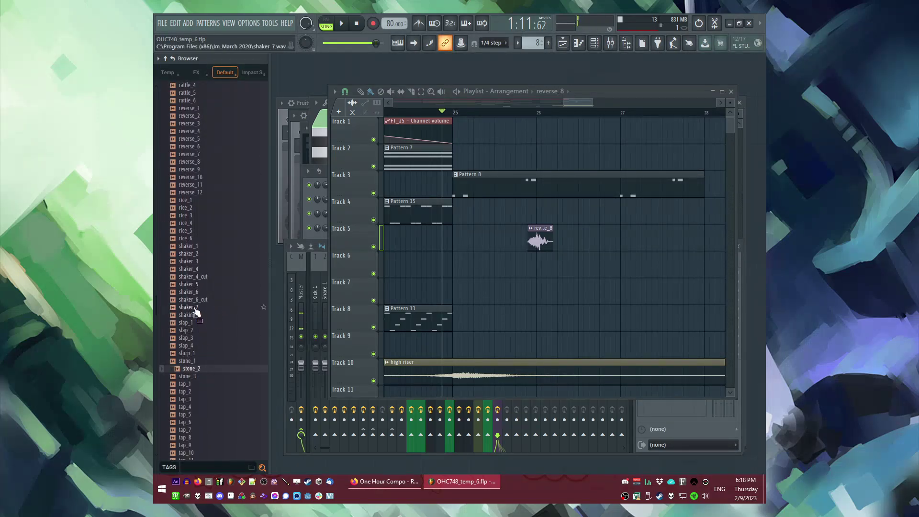
Add the reverse_9 sample to Track 5 at 27:10:00 and move reverse_8 to 26:15:00.
{"action": "key", "text": "space"}
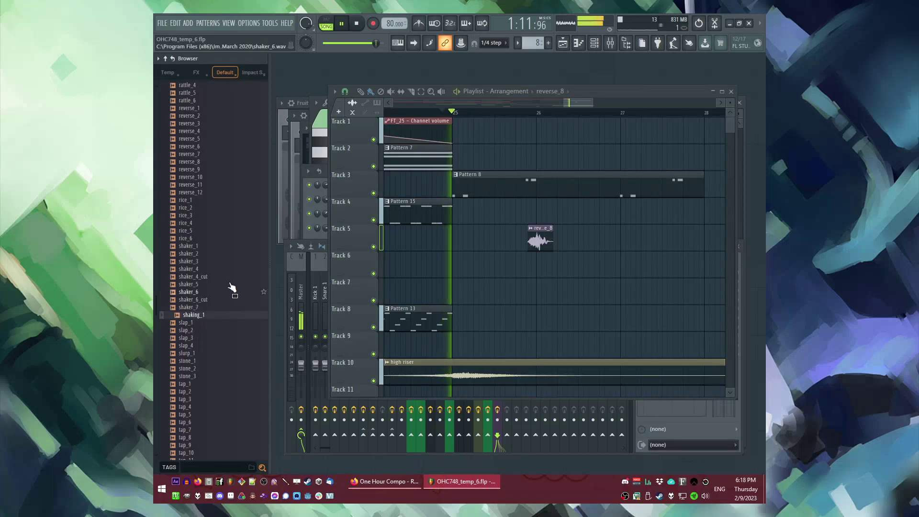
{"action": "left_click", "coordinate": [210, 150]}
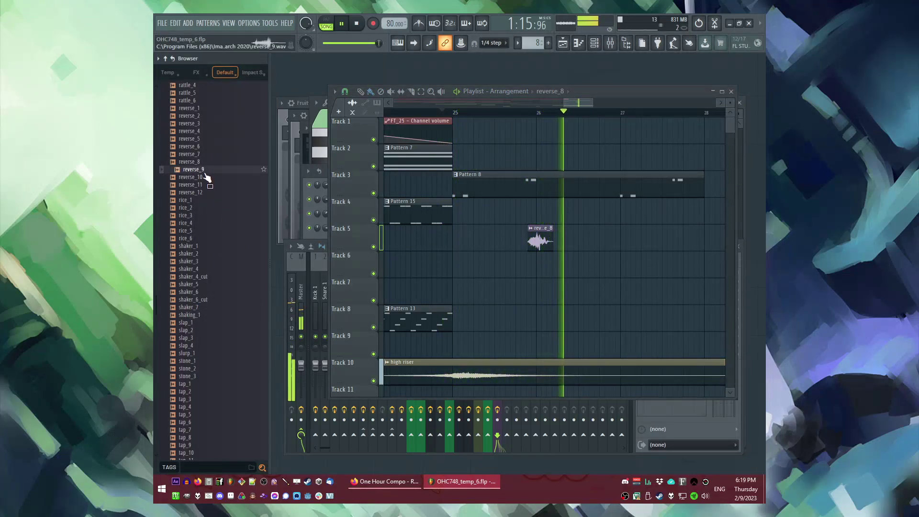
{"action": "left_click_drag", "start_coordinate": [206, 171], "coordinate": [618, 247]}
{"action": "key", "text": "space"}
{"action": "key", "text": "space"}
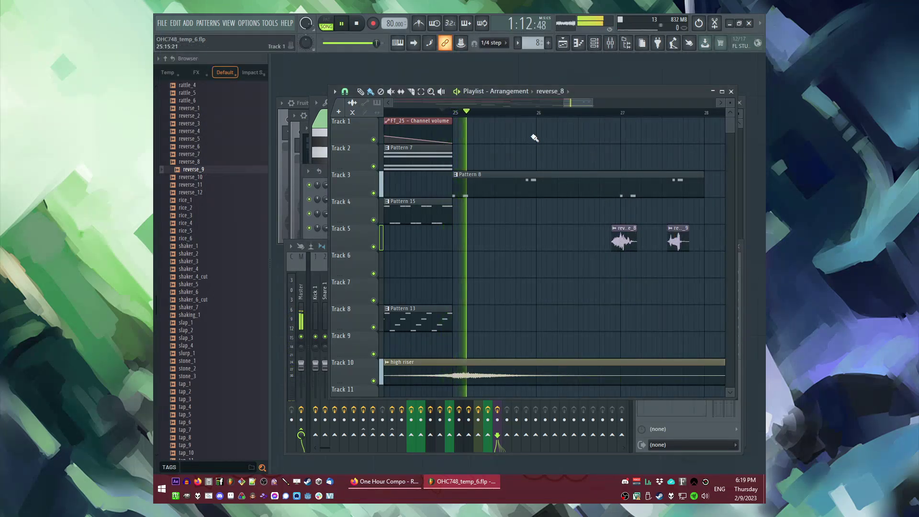
{"action": "scroll", "coordinate": [569, 110], "scroll_direction": "up", "scroll_amount": 3}
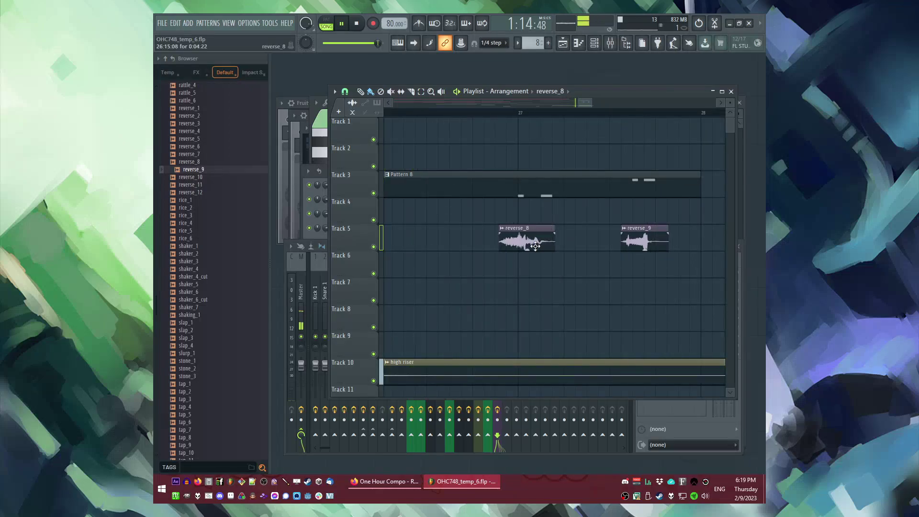
Move the reverse_9 clip on Track 5 so it leads into bar 29, and assign it to a mixer track.
{"action": "scroll", "coordinate": [529, 248], "scroll_direction": "down", "scroll_amount": 4}
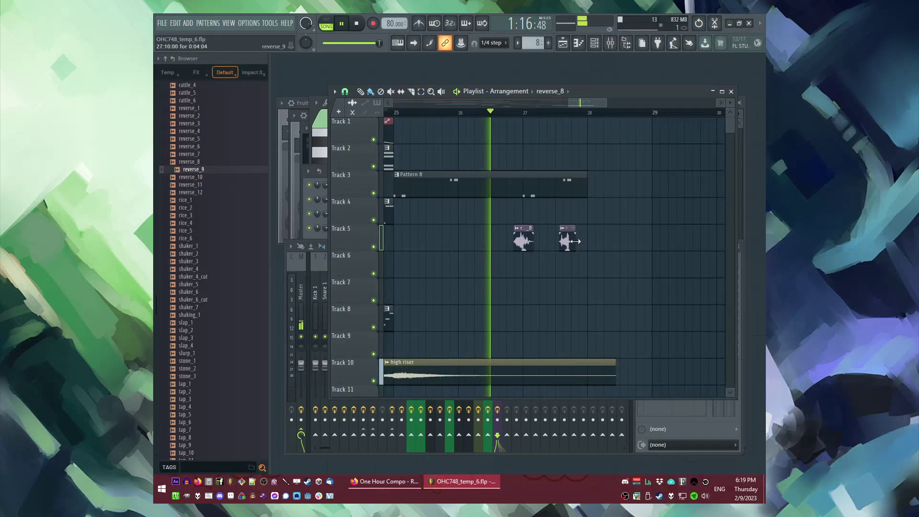
{"action": "left_click_drag", "start_coordinate": [569, 243], "coordinate": [589, 244]}
{"action": "scroll", "coordinate": [594, 244], "scroll_direction": "up", "scroll_amount": 5}
{"action": "double_click", "coordinate": [589, 242]}
{"action": "left_click_drag", "start_coordinate": [615, 205], "coordinate": [615, 188]}
{"action": "left_click", "coordinate": [647, 92]}
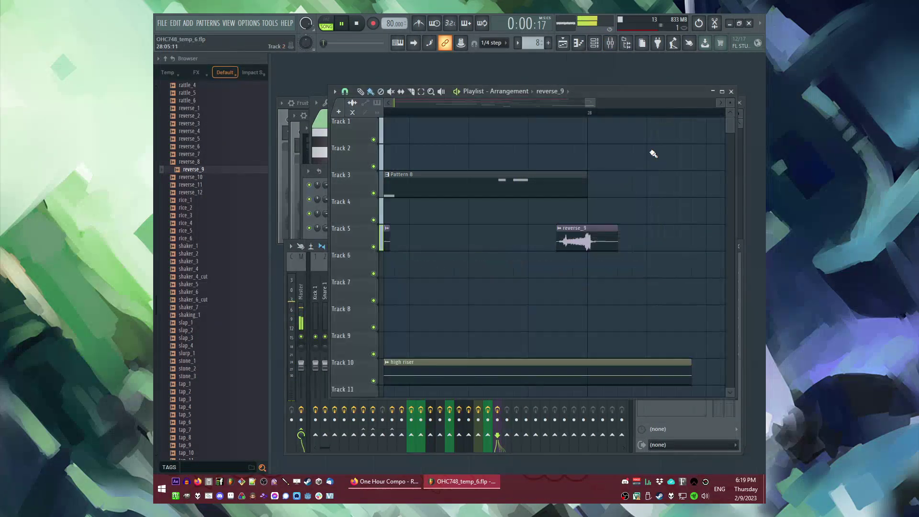
{"action": "scroll", "coordinate": [586, 242], "scroll_direction": "down", "scroll_amount": 4}
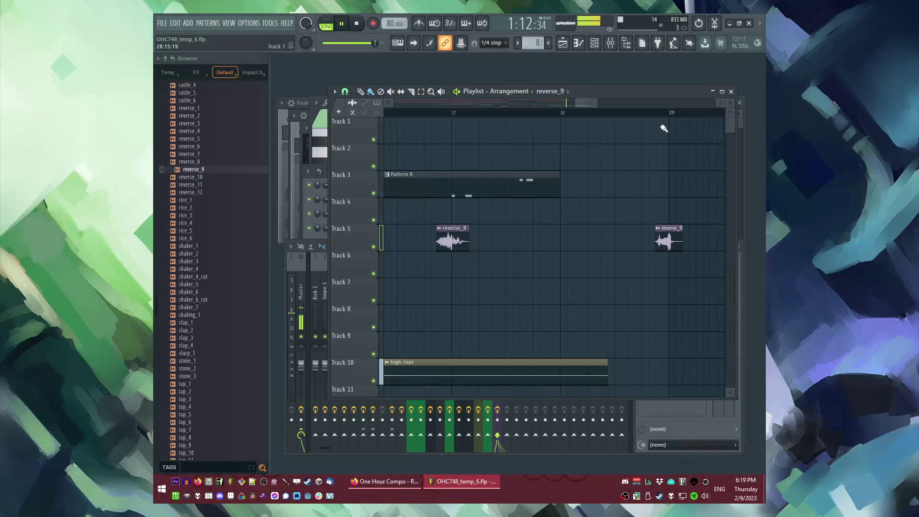
Play back the passage around bar 25 and save the project.
{"action": "scroll", "coordinate": [646, 127], "scroll_direction": "down", "scroll_amount": 3}
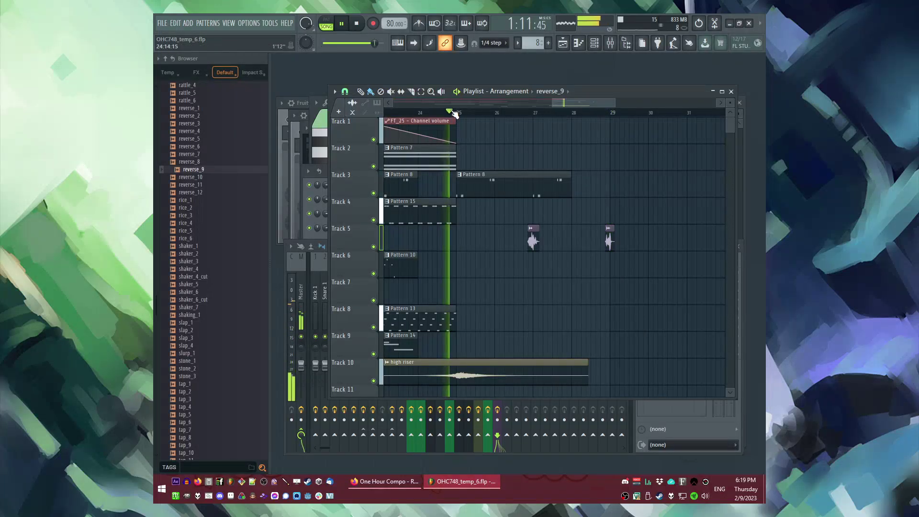
{"action": "scroll", "coordinate": [521, 266], "scroll_direction": "down", "scroll_amount": 3}
{"action": "scroll", "coordinate": [503, 269], "scroll_direction": "up", "scroll_amount": 1}
{"action": "key", "text": "ctrl+s"}
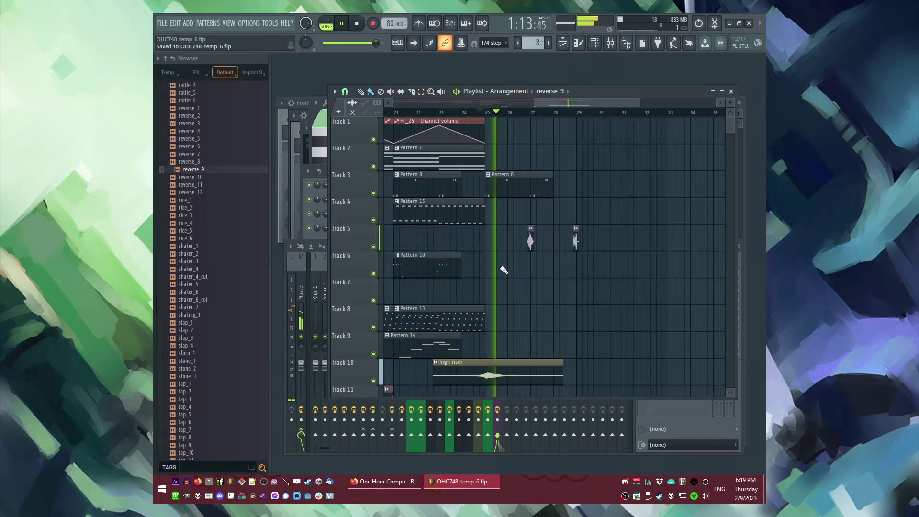
Create a new empty pattern and place it on Track 7 at bar 25.
{"action": "key", "text": "F4"}
{"action": "key", "text": "Return"}
{"action": "left_click", "coordinate": [493, 295]}
{"action": "scroll", "coordinate": [516, 300], "scroll_direction": "down", "scroll_amount": 1}
{"action": "scroll", "coordinate": [517, 299], "scroll_direction": "up", "scroll_amount": 1}
{"action": "scroll", "coordinate": [549, 272], "scroll_direction": "down", "scroll_amount": 1}
Try a copy of Pattern 15 on Track 4 at bar 25, remove it again and replay the transition.
{"action": "left_click", "coordinate": [515, 209]}
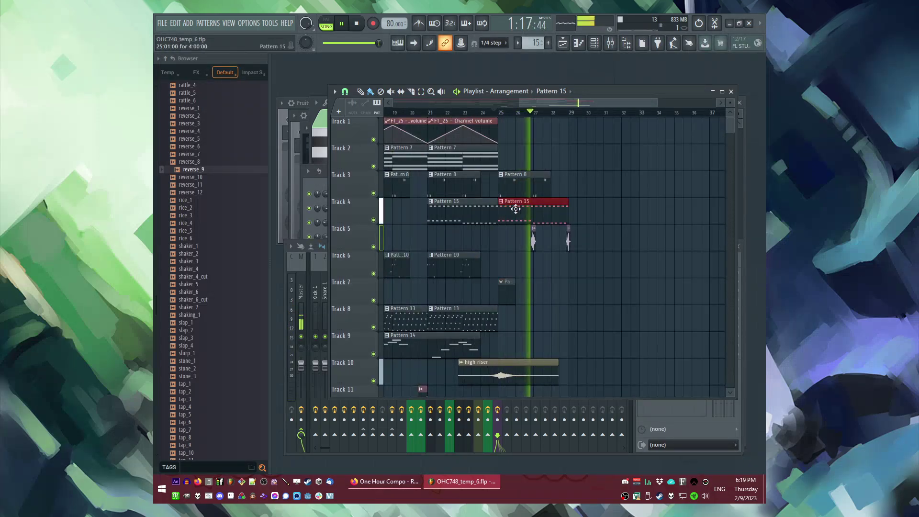
{"action": "right_click", "coordinate": [515, 209]}
{"action": "left_click", "coordinate": [467, 113]}
{"action": "scroll", "coordinate": [475, 222], "scroll_direction": "down", "scroll_amount": 2}
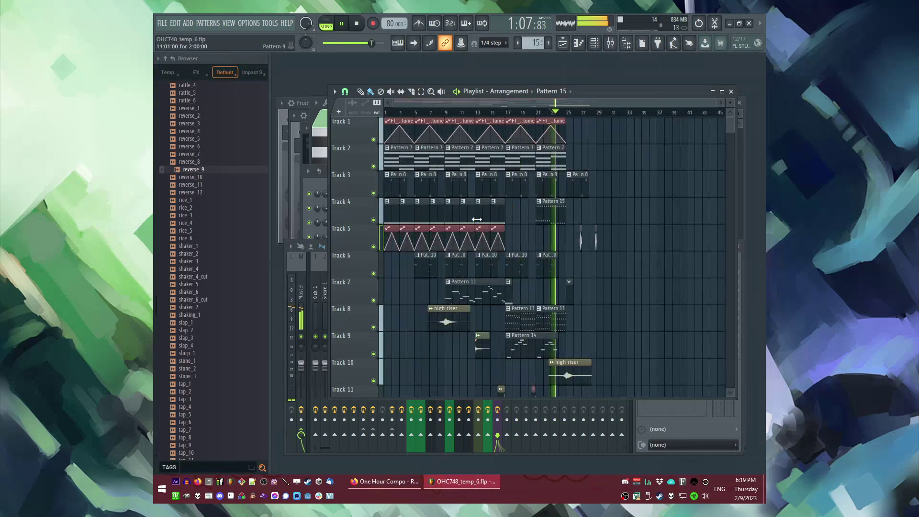
Copy two Pattern 9 clips with their NES VST 2 volume automation to Tracks 8 and 9, starting at bar 25.
{"action": "key", "text": "ctrl+c"}
{"action": "scroll", "coordinate": [584, 274], "scroll_direction": "up", "scroll_amount": 4}
{"action": "key", "text": "ctrl+v"}
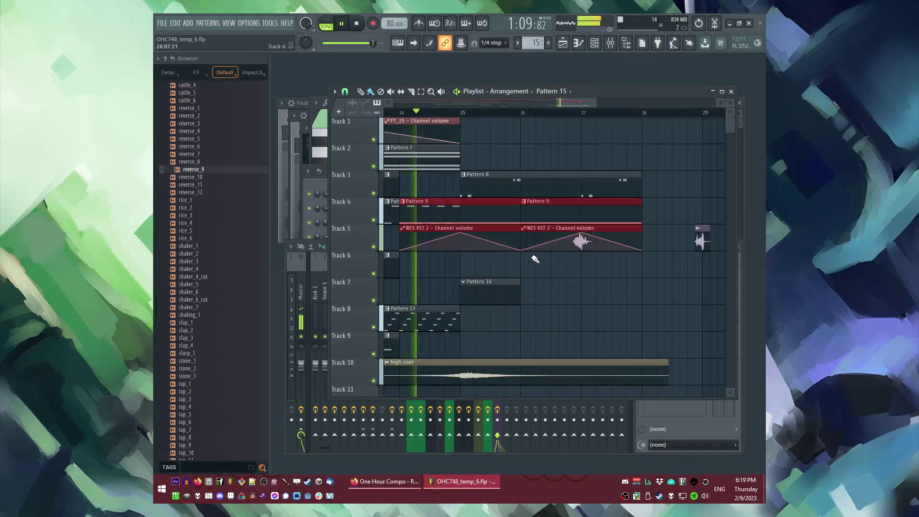
{"action": "scroll", "coordinate": [509, 219], "scroll_direction": "down", "scroll_amount": 2}
{"action": "left_click_drag", "start_coordinate": [497, 202], "coordinate": [527, 323]}
{"action": "left_click", "coordinate": [527, 271], "text": "ctrl"}
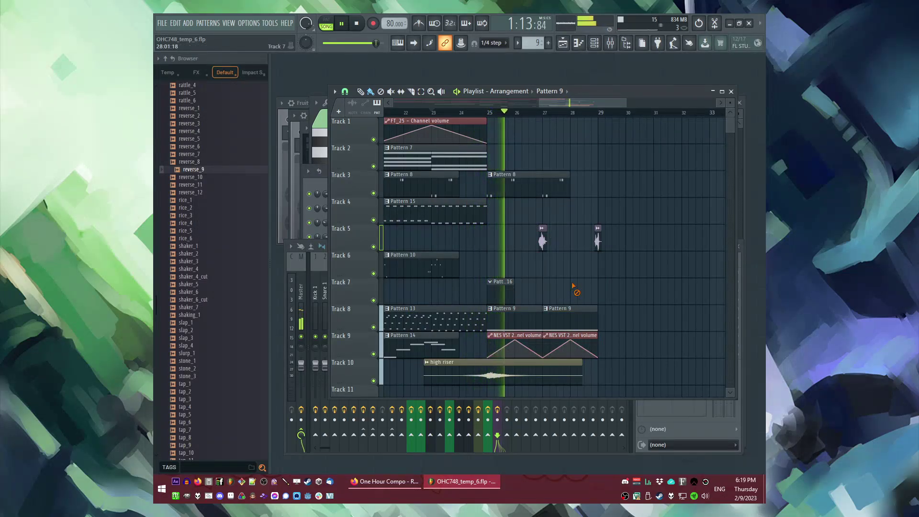
Move the Pattern 16 clip on Track 7 from bar 25 to bar 29.
{"action": "scroll", "coordinate": [575, 283], "scroll_direction": "up", "scroll_amount": 2}
{"action": "left_click", "coordinate": [463, 293]}
{"action": "left_click_drag", "start_coordinate": [463, 293], "coordinate": [650, 293]}
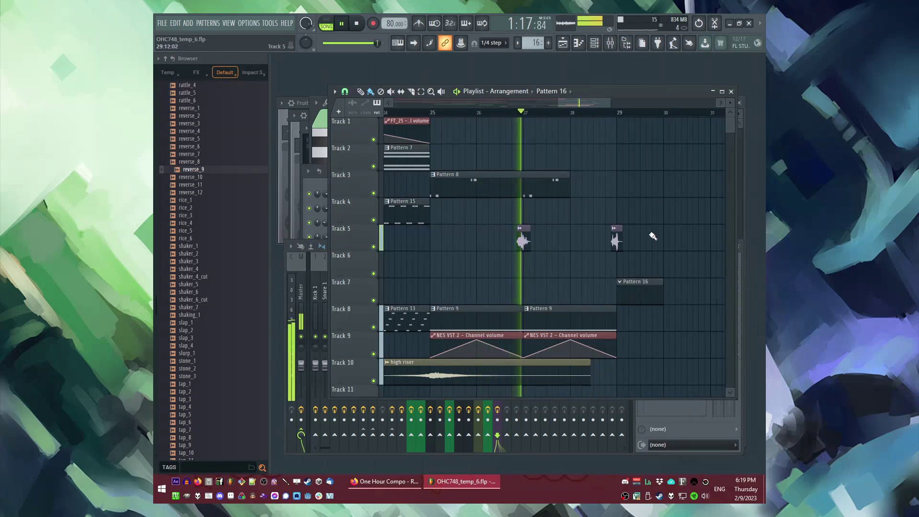
Check the channel settings and mixer track assignment of the reverse_8 and reverse_9 samples.
{"action": "double_click", "coordinate": [525, 242]}
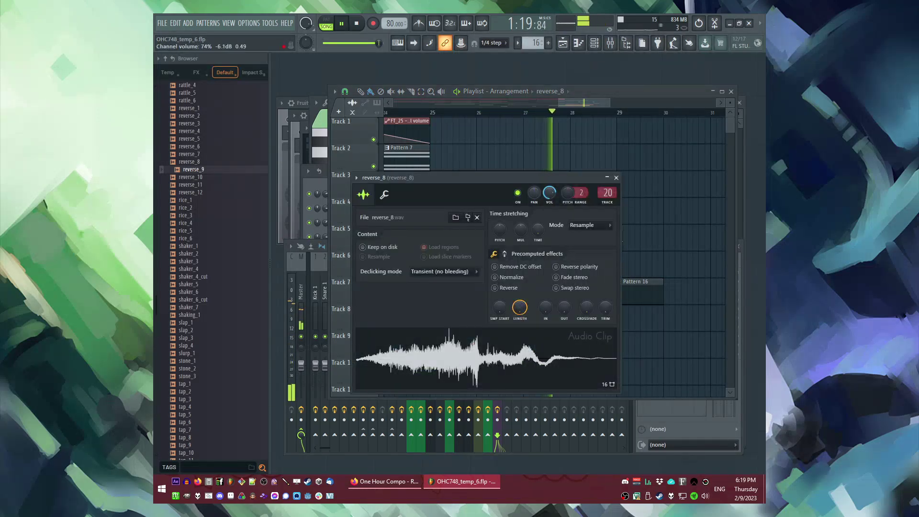
{"action": "left_click", "coordinate": [616, 178]}
{"action": "double_click", "coordinate": [620, 241]}
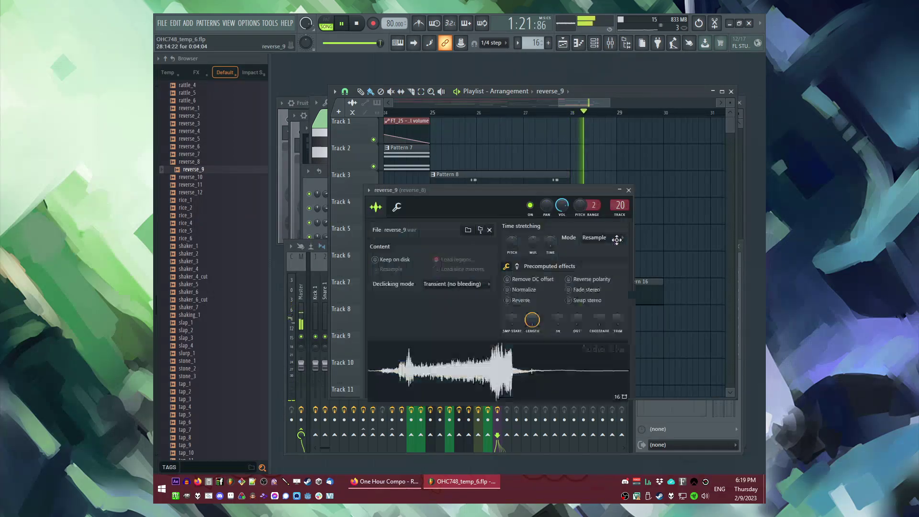
{"action": "left_click", "coordinate": [555, 179]}
{"action": "left_click", "coordinate": [620, 190]}
Repeat Pattern 8 on Track 3 at bar 29 and duplicate the Pattern 9 and NES VST 2 volume clips to bars 29–32.
{"action": "left_click_drag", "start_coordinate": [572, 104], "coordinate": [589, 106]}
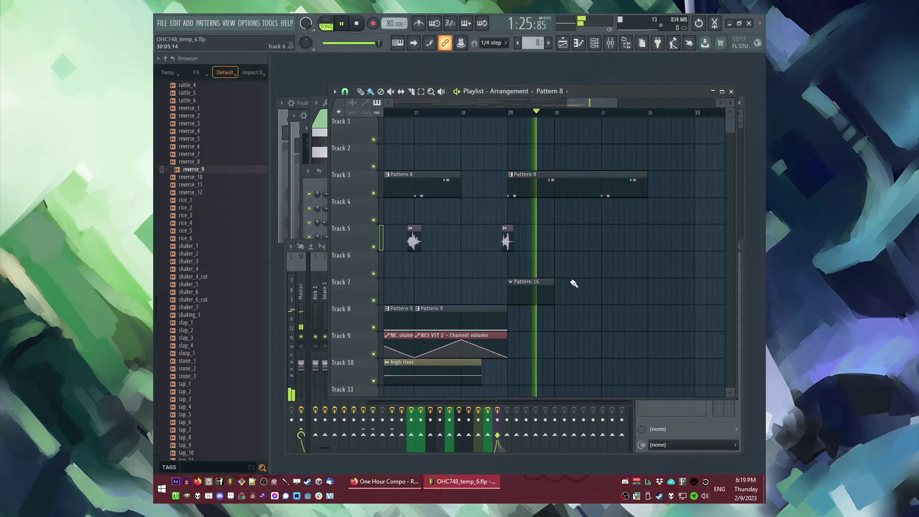
{"action": "key", "text": "space"}
{"action": "scroll", "coordinate": [583, 299], "scroll_direction": "down", "scroll_amount": 2}
{"action": "left_click_drag", "start_coordinate": [585, 323], "coordinate": [446, 348]}
{"action": "key", "text": "ctrl+b"}
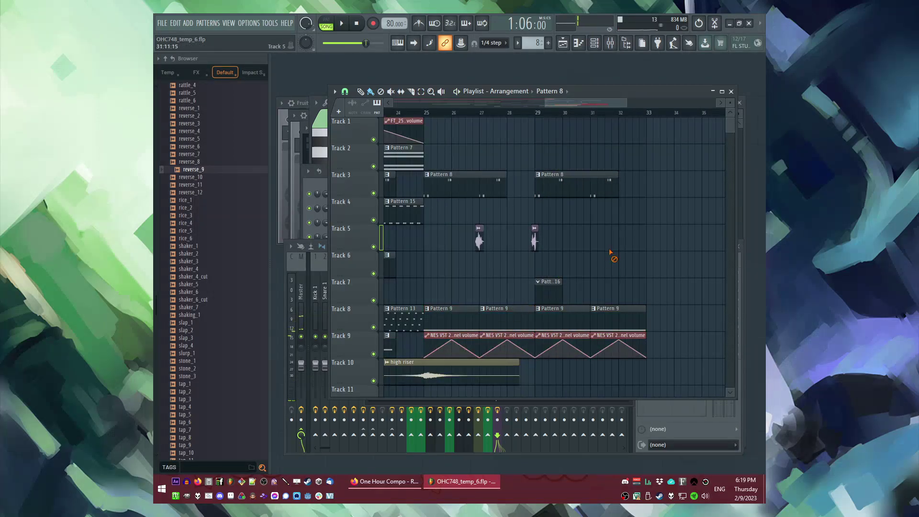
Open the empty Pattern 16 and look through the sound browser and the available instrument plugins.
{"action": "double_click", "coordinate": [539, 289]}
{"action": "scroll", "coordinate": [246, 284], "scroll_direction": "up", "scroll_amount": 15}
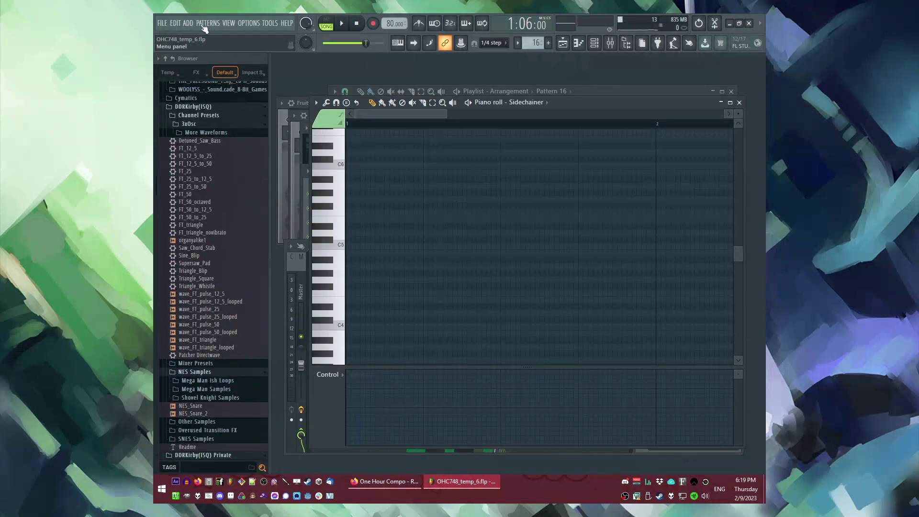
{"action": "left_click", "coordinate": [187, 23]}
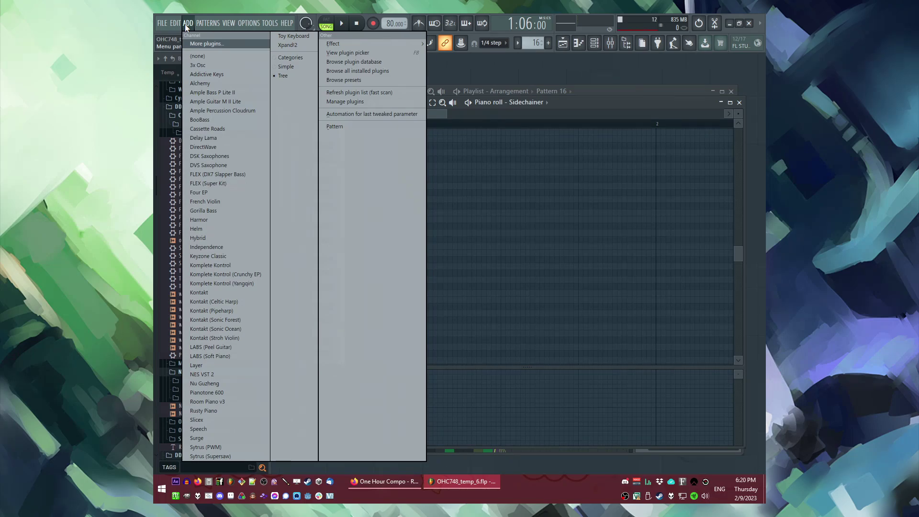
{"action": "left_click", "coordinate": [189, 25]}
Replay the passage leading into bar 29 from several starting points and save the project.
{"action": "left_click", "coordinate": [510, 113]}
{"action": "left_click", "coordinate": [487, 112]}
{"action": "left_click", "coordinate": [473, 112]}
{"action": "key", "text": "ctrl+s"}
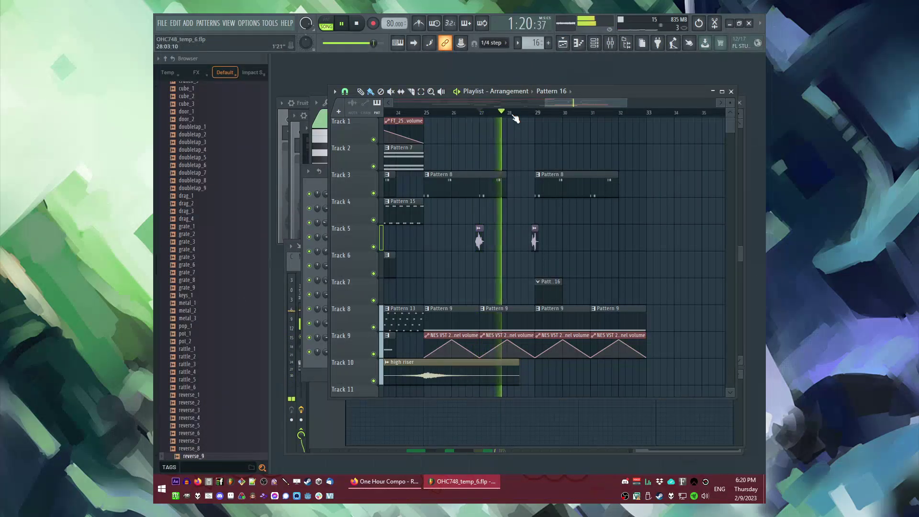
Open Pattern 16 again and add an Ample Percussion Cloudrum instrument for it.
{"action": "double_click", "coordinate": [551, 293]}
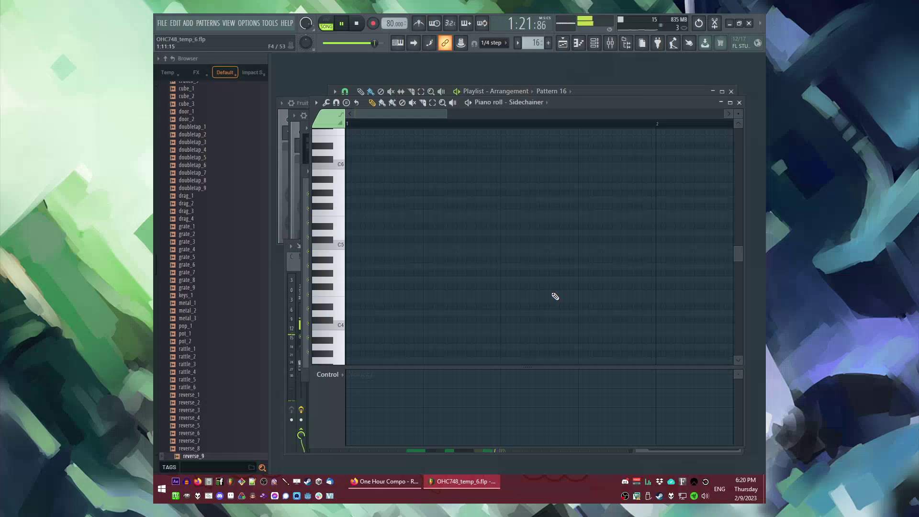
{"action": "left_click", "coordinate": [191, 27]}
{"action": "left_click", "coordinate": [191, 27]}
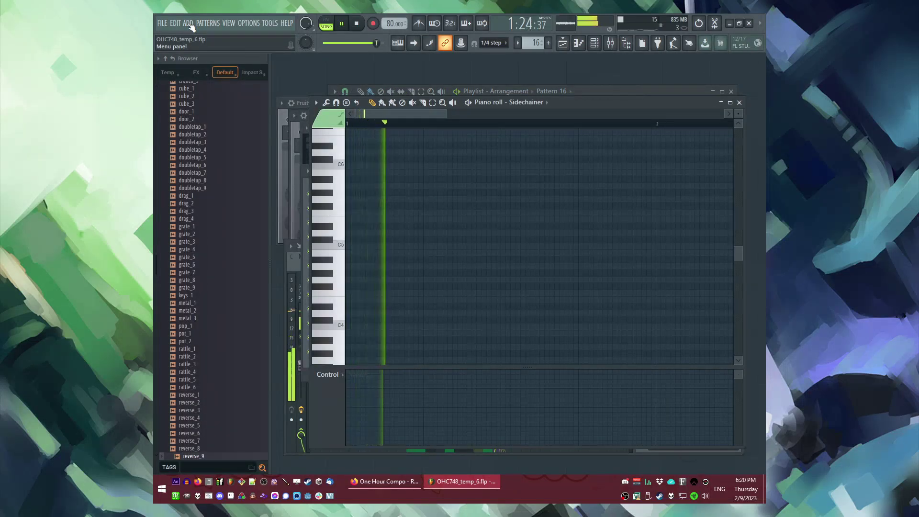
{"action": "key", "text": "space"}
{"action": "left_click", "coordinate": [189, 24]}
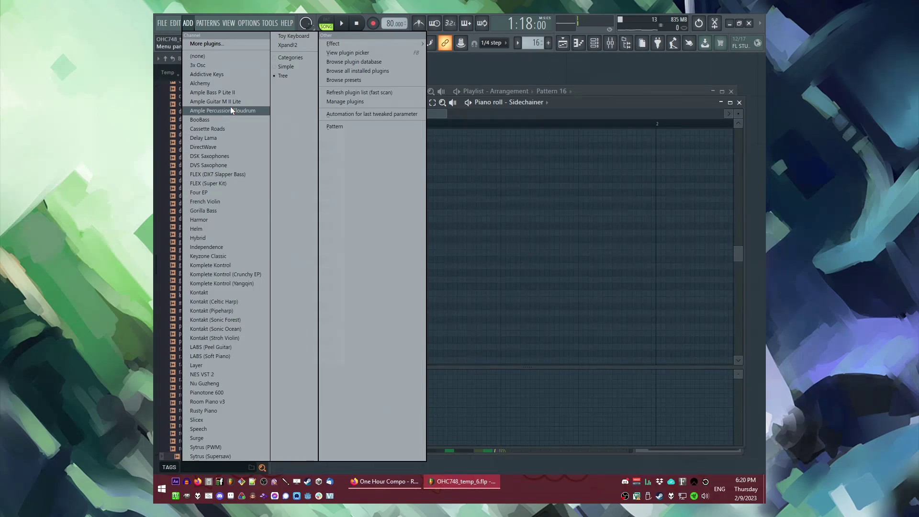
{"action": "left_click", "coordinate": [231, 110]}
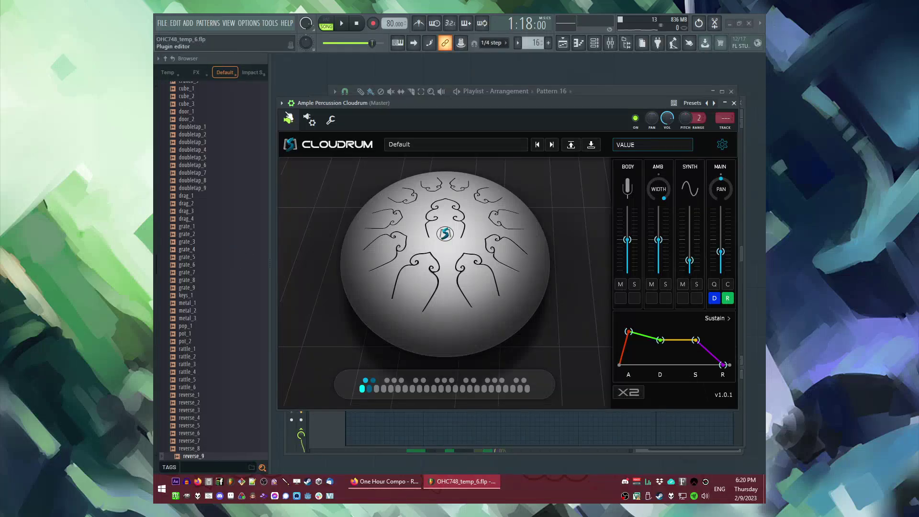
Write the notes C6, B5 and G5 two steps apart for the Cloudrum in Pattern 16.
{"action": "key", "text": "F5"}
{"action": "key", "text": "F6"}
{"action": "right_click", "coordinate": [389, 362]}
{"action": "left_click", "coordinate": [401, 338]}
{"action": "left_click", "coordinate": [378, 220]}
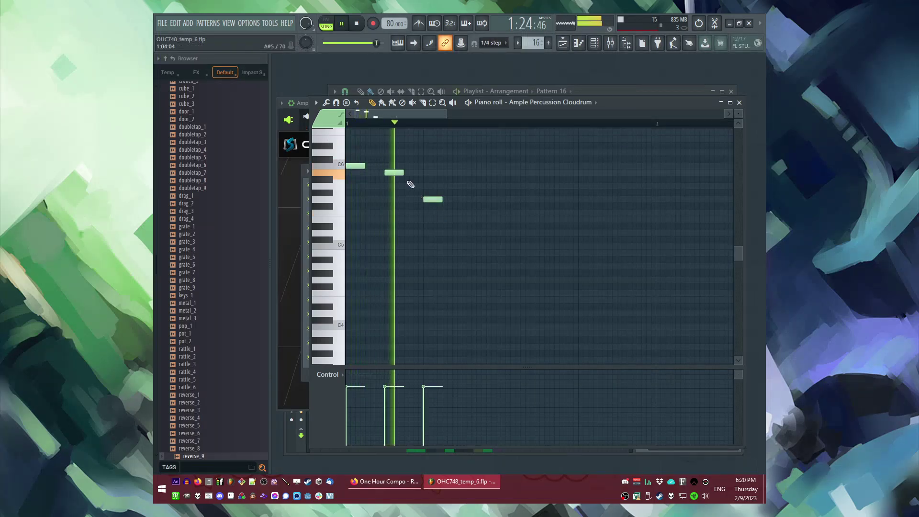
Respace the Cloudrum notes in Pattern 16 so C6, B5 and G5 start three steps apart.
{"action": "scroll", "coordinate": [409, 183], "scroll_direction": "up", "scroll_amount": 1}
{"action": "scroll", "coordinate": [408, 183], "scroll_direction": "down", "scroll_amount": 1}
{"action": "right_click", "coordinate": [387, 193]}
{"action": "right_click", "coordinate": [414, 219]}
{"action": "left_click", "coordinate": [395, 193]}
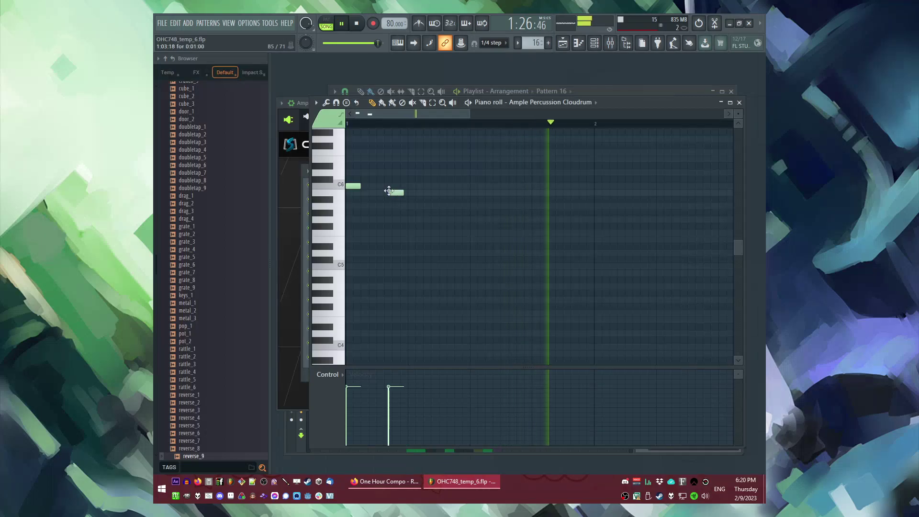
{"action": "left_click", "coordinate": [436, 220]}
{"action": "left_click_drag", "start_coordinate": [435, 219], "coordinate": [440, 220]}
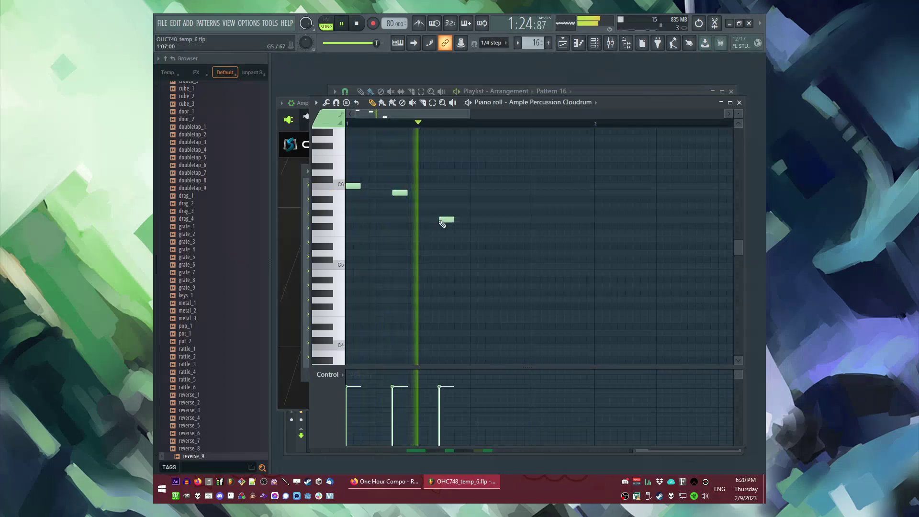
Add a Toy Keyboard instrument and transfer the three Cloudrum notes to it.
{"action": "key", "text": "space"}
{"action": "left_click", "coordinate": [187, 24]}
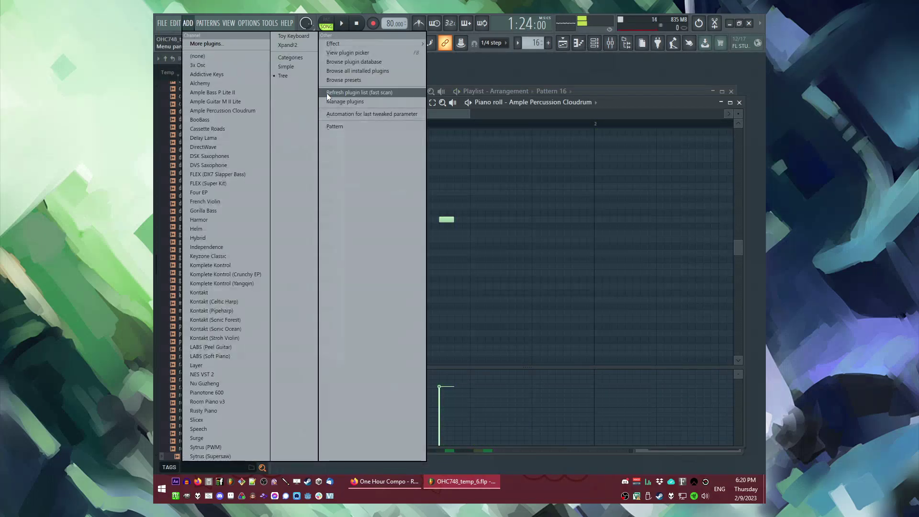
{"action": "left_click", "coordinate": [283, 38]}
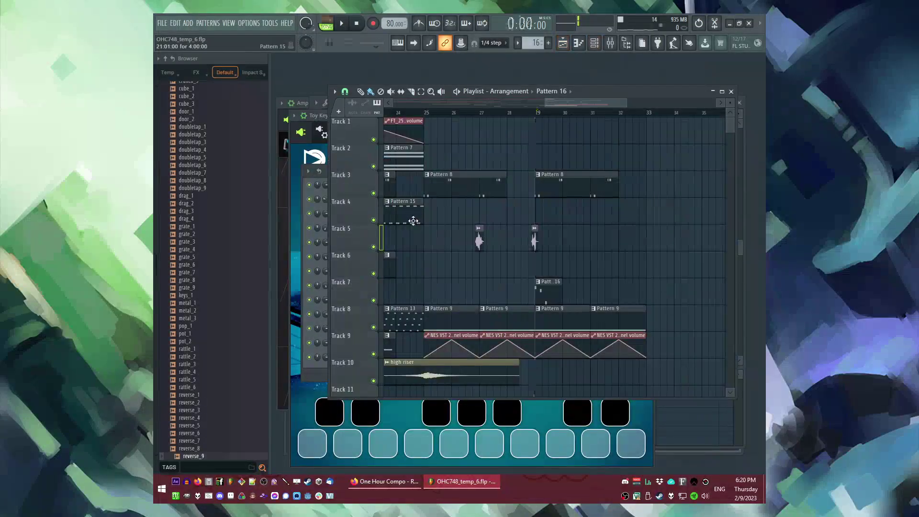
{"action": "key", "text": "F6"}
{"action": "key", "text": "space"}
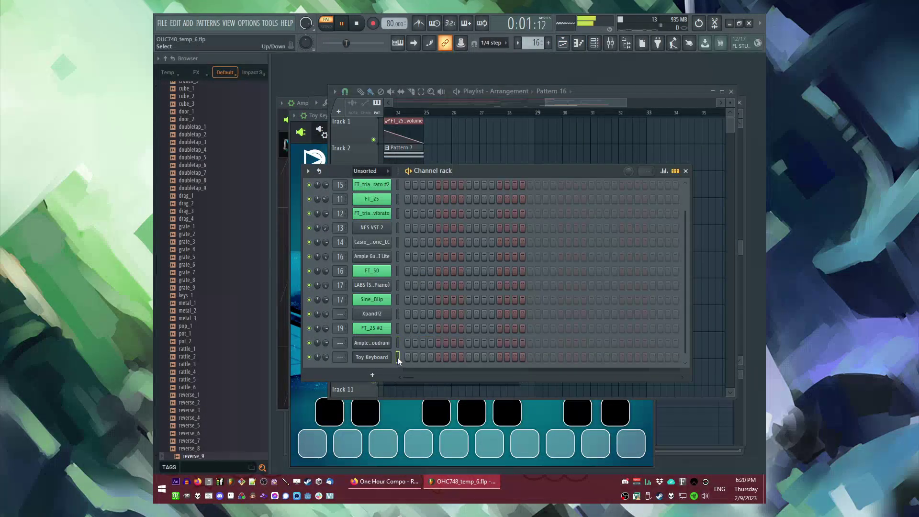
{"action": "left_click", "coordinate": [371, 358]}
{"action": "key", "text": "space"}
Route the Toy Keyboard to mixer track 21 and load ValhallaSupermassive in its effect slot 8.
{"action": "left_click", "coordinate": [641, 141]}
{"action": "left_click", "coordinate": [641, 336]}
{"action": "left_click", "coordinate": [607, 421]}
{"action": "left_click", "coordinate": [692, 243]}
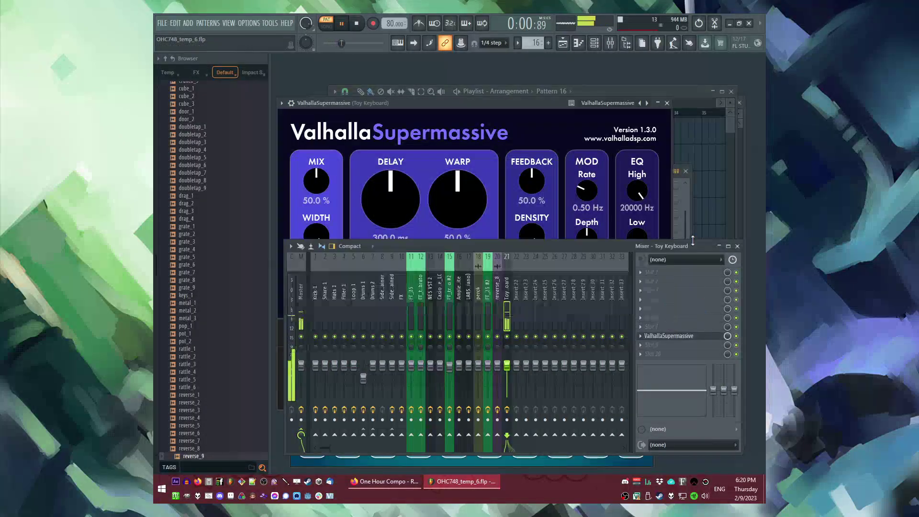
Load Fruity delay bank in slot 4 of the Toy Keyboard's mixer track, ahead of the reverb.
{"action": "left_click", "coordinate": [641, 300]}
{"action": "left_click", "coordinate": [606, 266]}
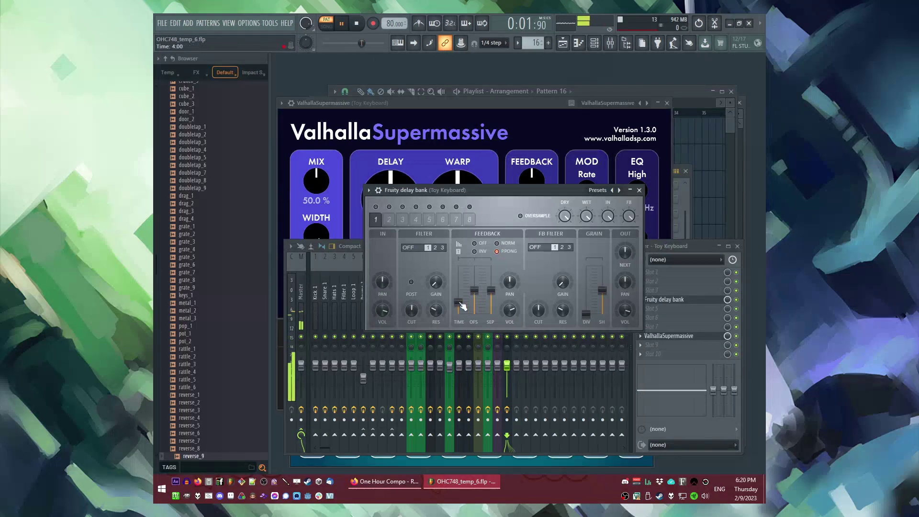
{"action": "left_click", "coordinate": [698, 246]}
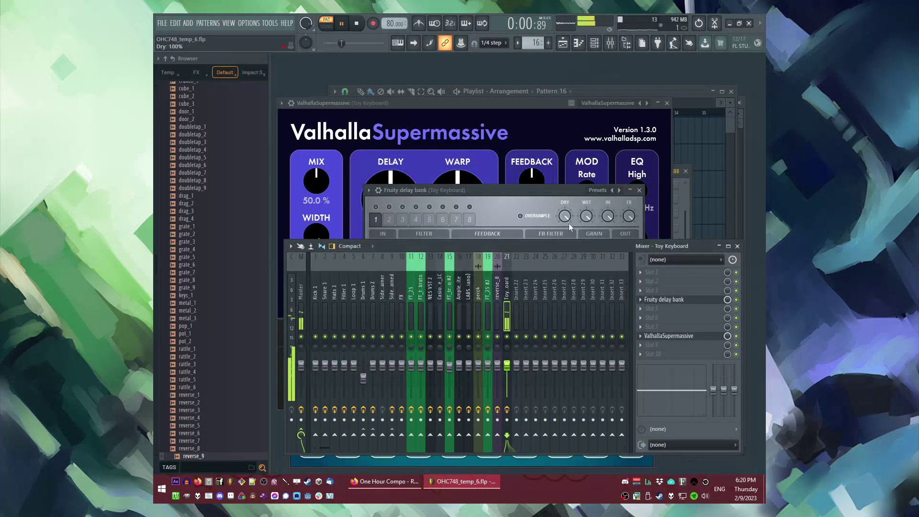
{"action": "left_click", "coordinate": [461, 133]}
Audition Toy Keyboard sounds from 63 Fantasy 2 through 69 Piano Sustain and choose 70 E Piano Sustain.
{"action": "key", "text": "space"}
{"action": "key", "text": "F6"}
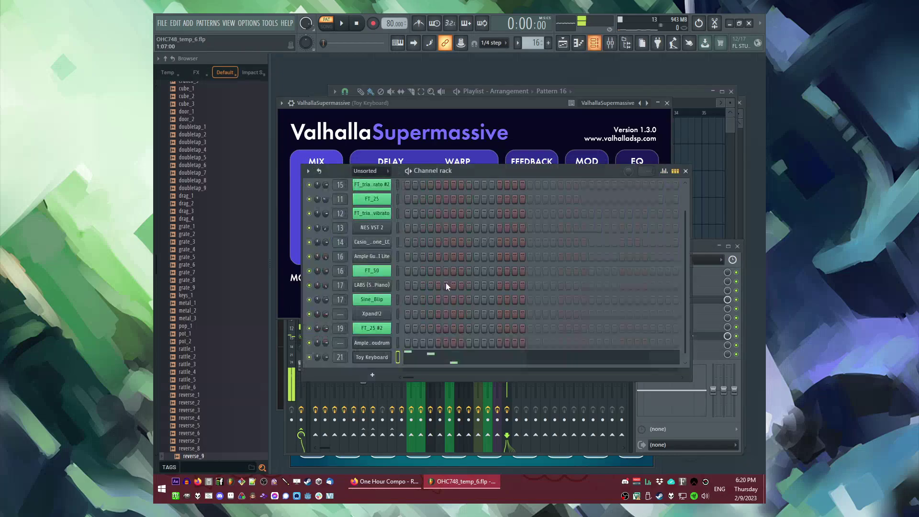
{"action": "left_click", "coordinate": [374, 361]}
{"action": "left_click", "coordinate": [477, 196]}
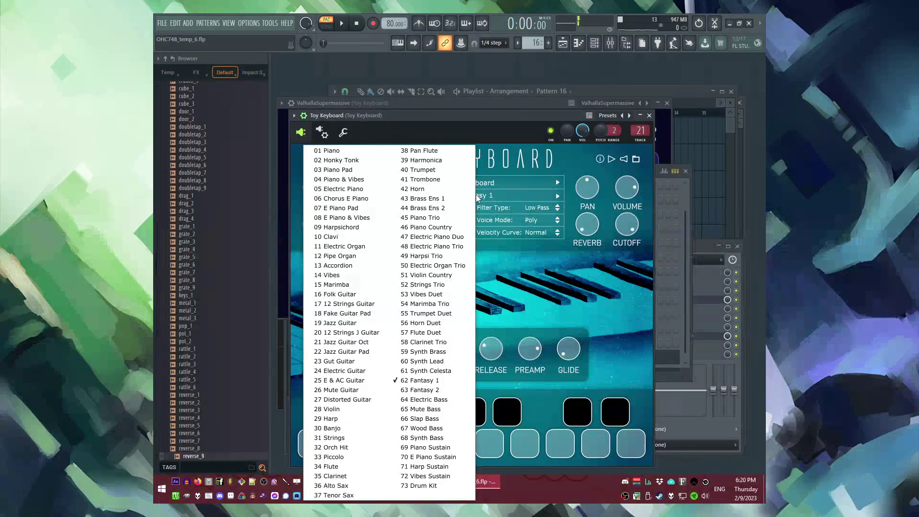
{"action": "left_click", "coordinate": [443, 390]}
{"action": "key", "text": "space"}
{"action": "double_click", "coordinate": [385, 195]}
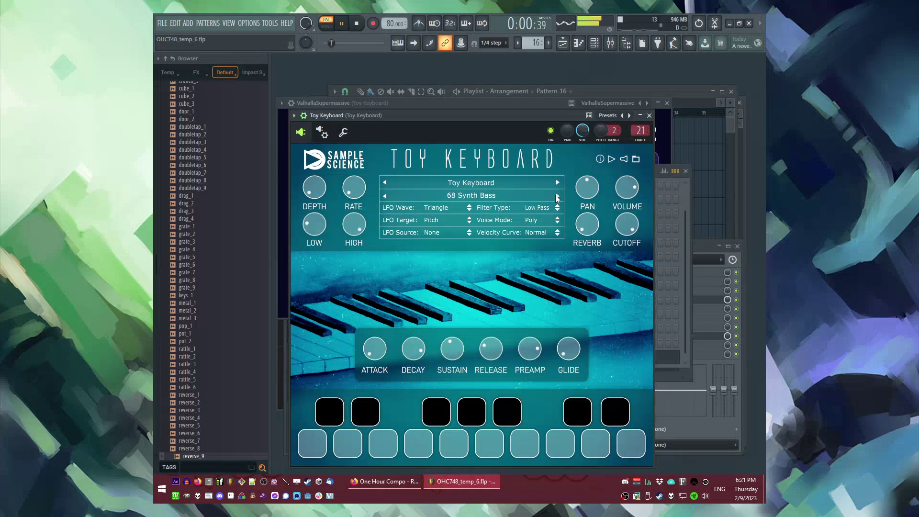
{"action": "key", "text": "space"}
{"action": "left_click", "coordinate": [511, 194]}
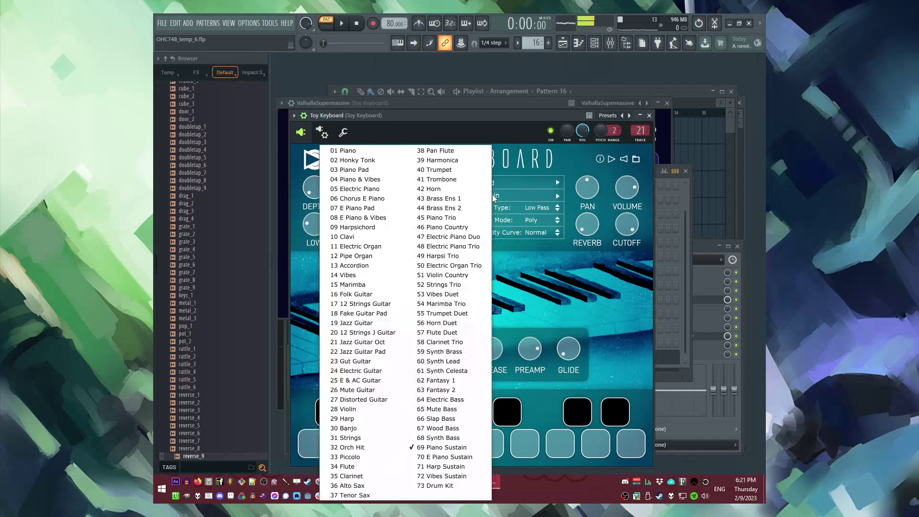
{"action": "left_click", "coordinate": [448, 456]}
{"action": "key", "text": "space"}
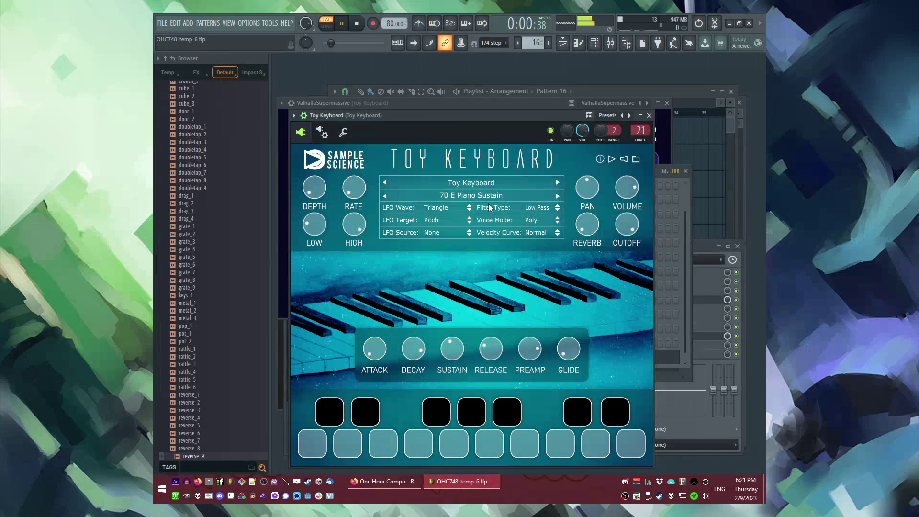
Play the song from just before bar 29 and open Pattern 16's Toy Keyboard notes.
{"action": "right_click", "coordinate": [713, 160]}
{"action": "key", "text": "l"}
{"action": "left_click", "coordinate": [529, 113]}
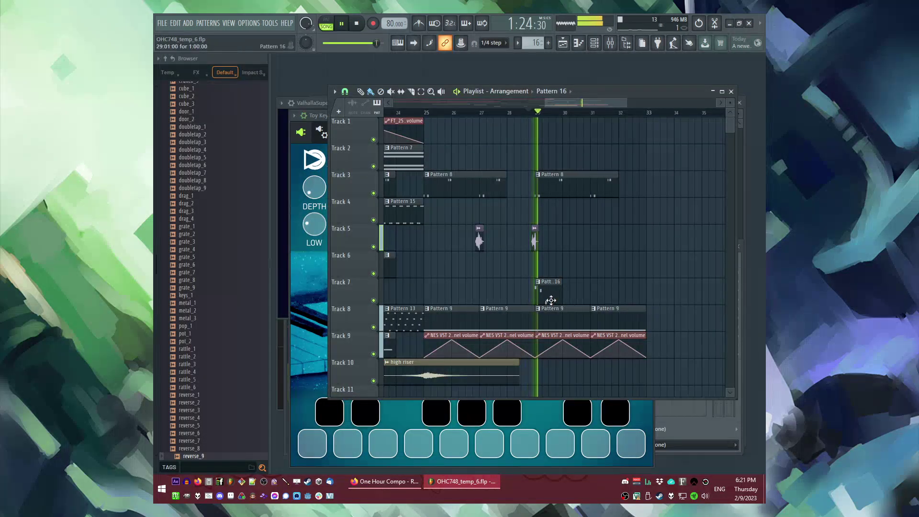
{"action": "double_click", "coordinate": [551, 300]}
Try a fourth note after G5 in the Toy Keyboard melody, listen to it and remove it again.
{"action": "scroll", "coordinate": [517, 268], "scroll_direction": "down", "scroll_amount": 3}
{"action": "left_click", "coordinate": [486, 209]}
{"action": "key", "text": "space"}
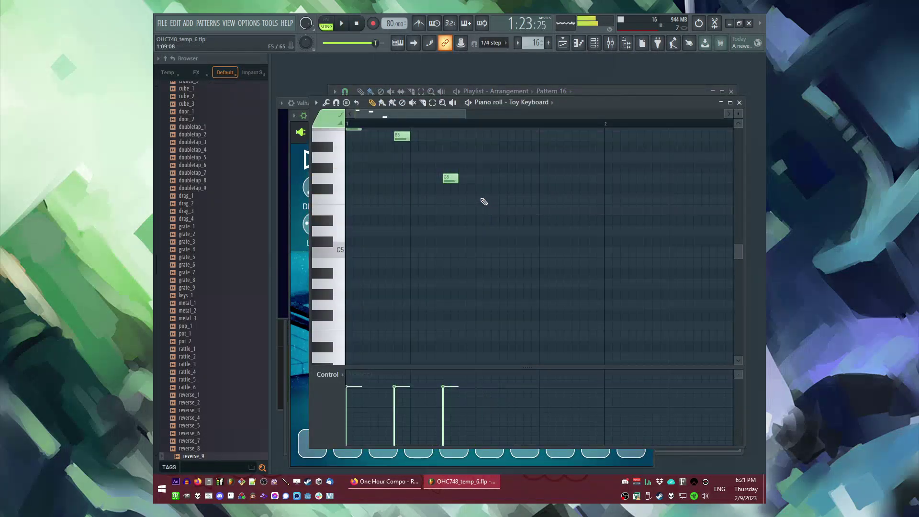
{"action": "scroll", "coordinate": [372, 150], "scroll_direction": "up", "scroll_amount": 3}
{"action": "key", "text": "space"}
{"action": "left_click", "coordinate": [476, 262]}
{"action": "key", "text": "space"}
{"action": "right_click", "coordinate": [482, 267]}
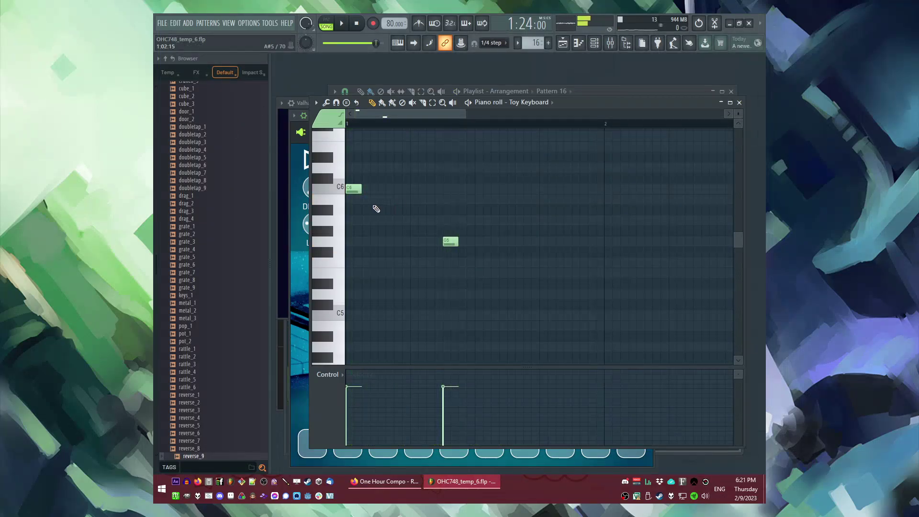
Rewrite the Toy Keyboard melody as C6, B5, G5 and F5 on consecutive steps and play it back.
{"action": "left_click", "coordinate": [402, 263]}
{"action": "key", "text": "space"}
{"action": "key", "text": "space"}
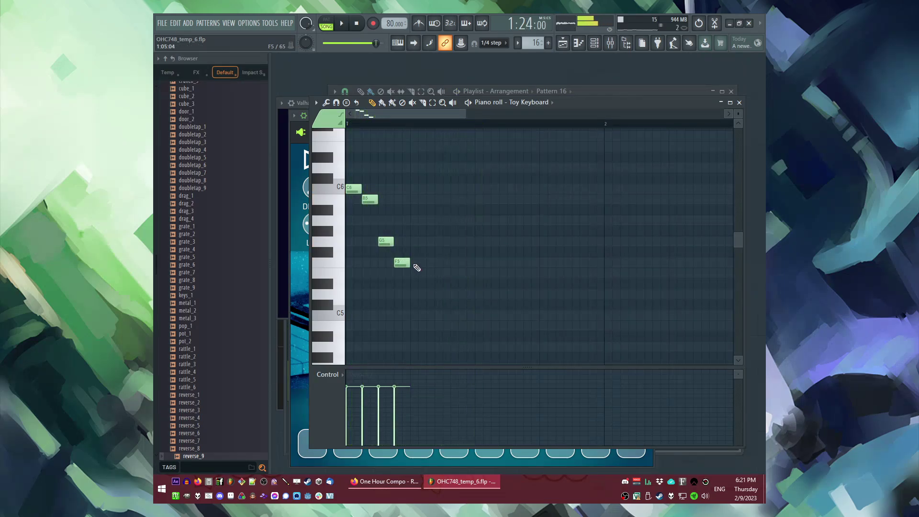
Replace the fourth note F5 with C5, keeping C6, B5 and G5 before it, and replay the melody.
{"action": "right_click", "coordinate": [373, 199]}
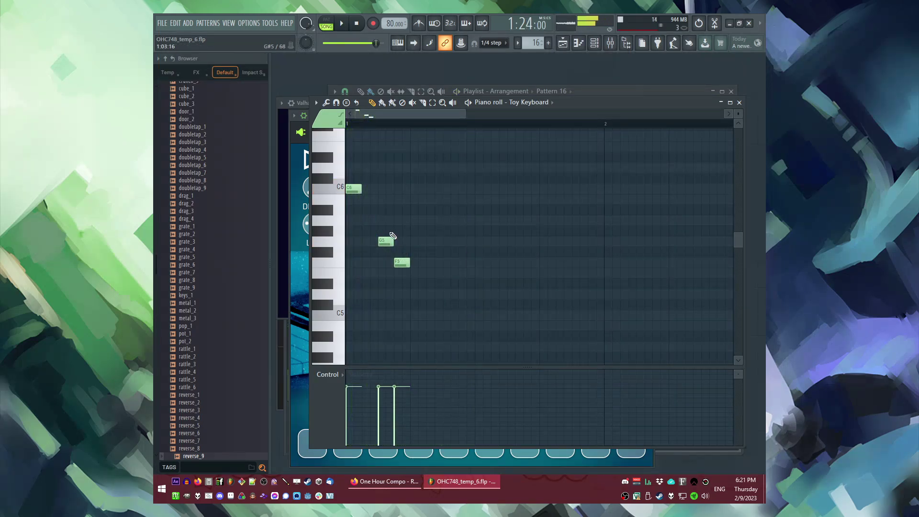
{"action": "left_click", "coordinate": [402, 312]}
{"action": "key", "text": "space"}
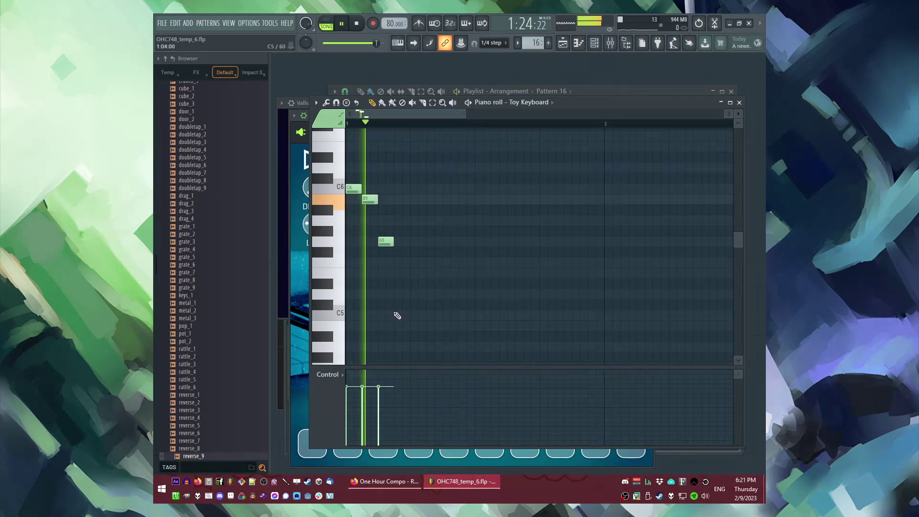
{"action": "scroll", "coordinate": [474, 288], "scroll_direction": "down", "scroll_amount": 1}
{"action": "scroll", "coordinate": [475, 288], "scroll_direction": "down", "scroll_amount": 3}
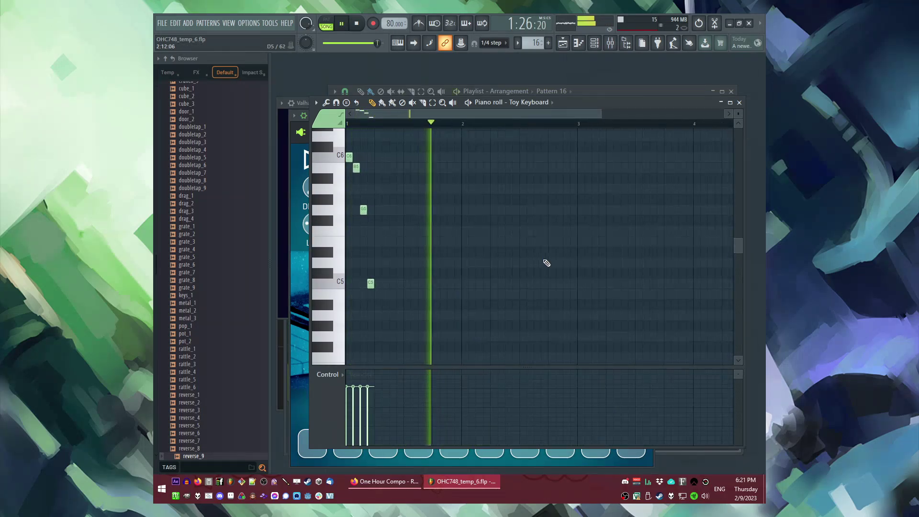
Replay the melody, and add G5, F5 and E5 to the Toy Keyboard part on consecutive steps ending at the start of bar 3.
{"action": "key", "text": "space"}
{"action": "key", "text": "space"}
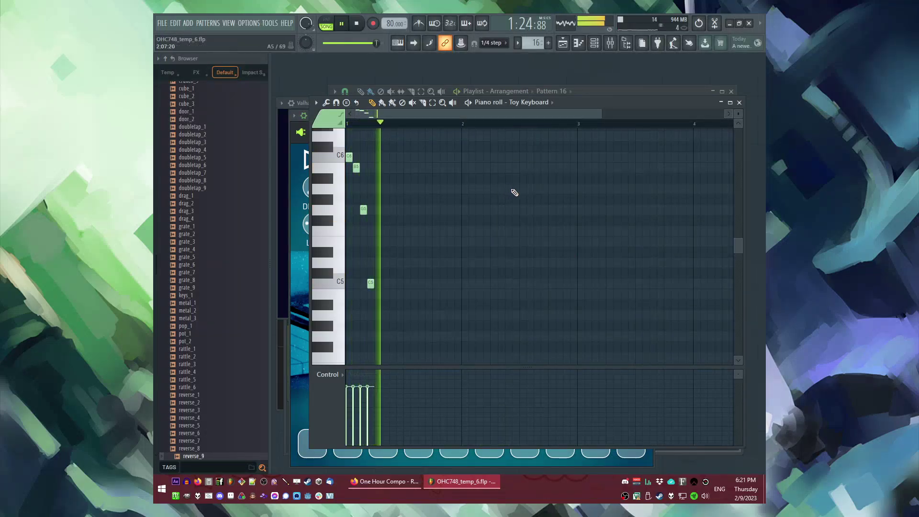
{"action": "scroll", "coordinate": [601, 233], "scroll_direction": "up", "scroll_amount": 2}
{"action": "left_click", "coordinate": [535, 211]}
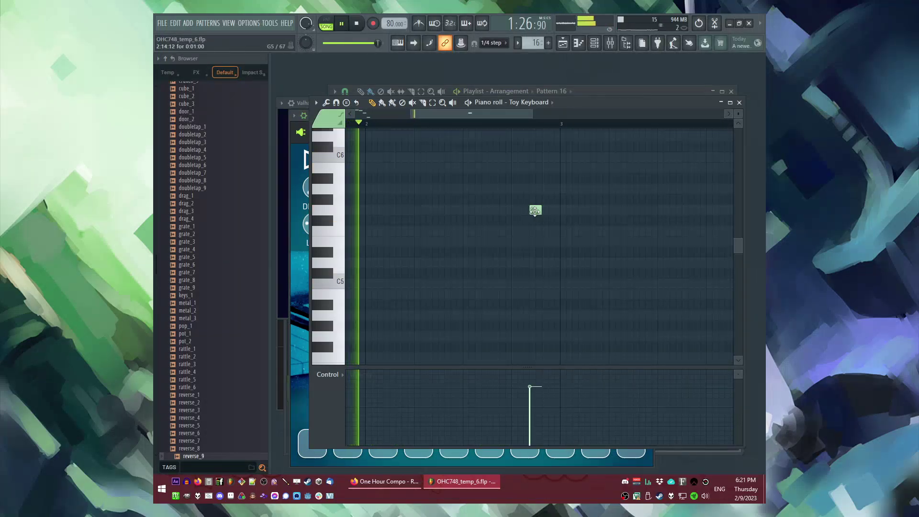
{"action": "left_click", "coordinate": [552, 230]}
{"action": "left_click", "coordinate": [563, 241]}
{"action": "key", "text": "space"}
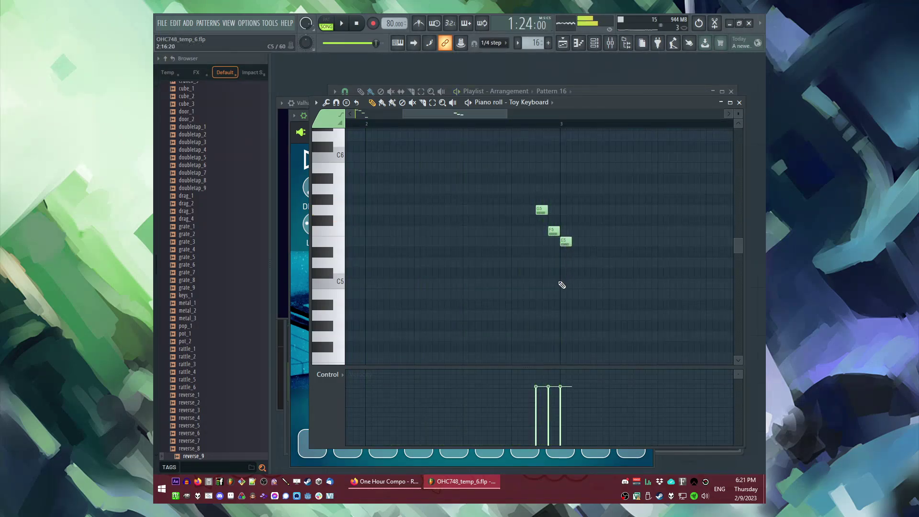
Play back the phrase and add C5 notes on steps 1 and 3 of bar 3 in the Toy Keyboard part.
{"action": "left_click", "coordinate": [530, 124]}
{"action": "key", "text": "space"}
{"action": "left_click_drag", "start_coordinate": [482, 114], "coordinate": [516, 115]}
{"action": "key", "text": "space"}
{"action": "key", "text": "space"}
{"action": "left_click", "coordinate": [464, 283]}
{"action": "key", "text": "space"}
Continue bar 3 of the Toy Keyboard melody with F5 on step 4, G5 on step 7 and C5 on step 8.
{"action": "left_click", "coordinate": [477, 242]}
{"action": "left_click", "coordinate": [511, 209]}
{"action": "key", "text": "space"}
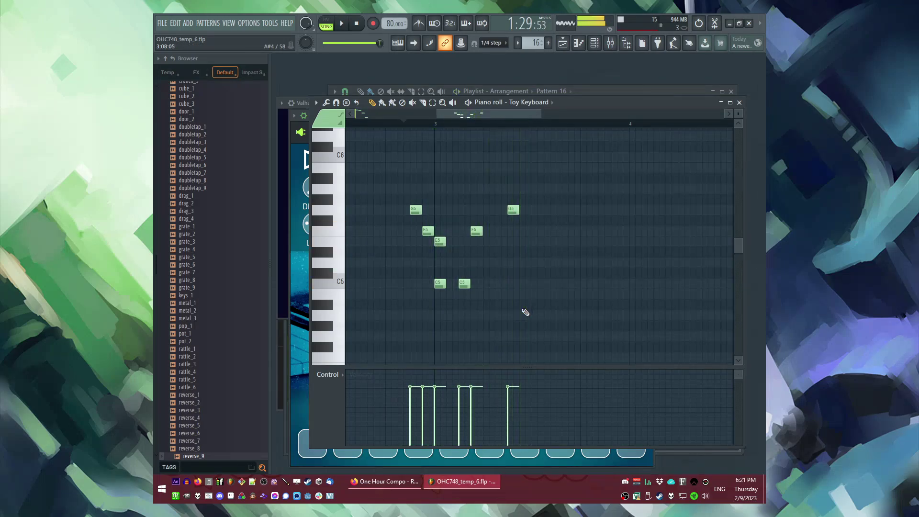
{"action": "key", "text": "space"}
{"action": "left_click", "coordinate": [522, 242]}
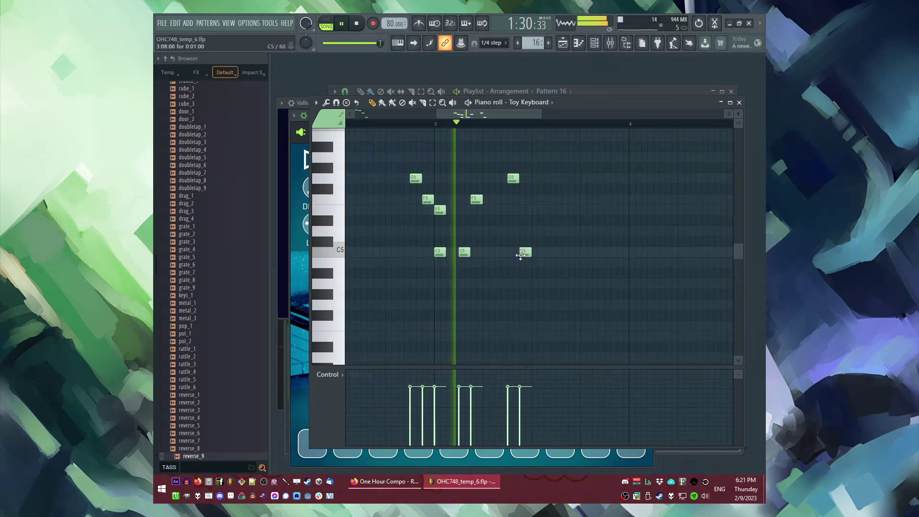
Insert Fruity parametric EQ 2 in the second effect slot of the Toy Keyboard mixer track and adjust its bands.
{"action": "key", "text": "F6"}
{"action": "left_click", "coordinate": [383, 358]}
{"action": "key", "text": "F9"}
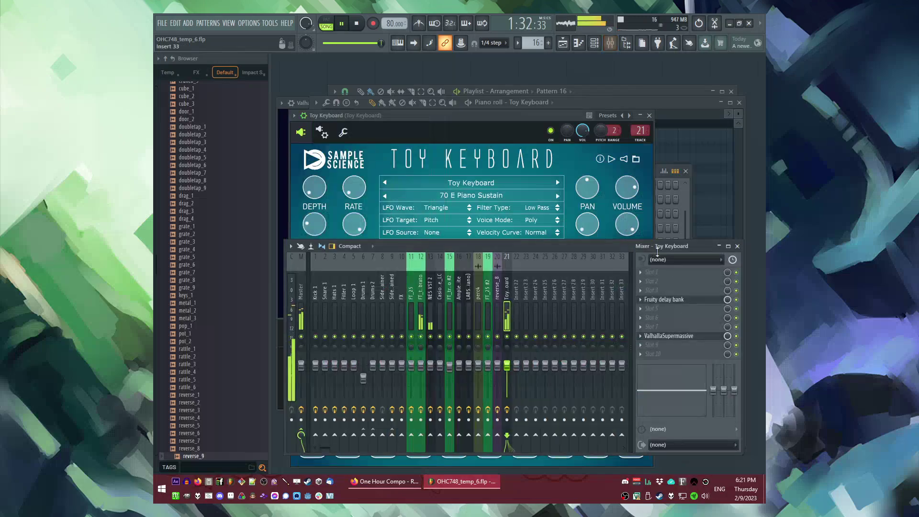
{"action": "left_click", "coordinate": [643, 280]}
{"action": "left_click", "coordinate": [577, 331]}
{"action": "left_click_drag", "start_coordinate": [384, 246], "coordinate": [422, 302]}
{"action": "left_click_drag", "start_coordinate": [517, 247], "coordinate": [533, 228]}
Add a Komplete Kontrol (Crunchy EP) channel on mixer track 21 and copy the Toy Keyboard notes into it.
{"action": "key", "text": "F6"}
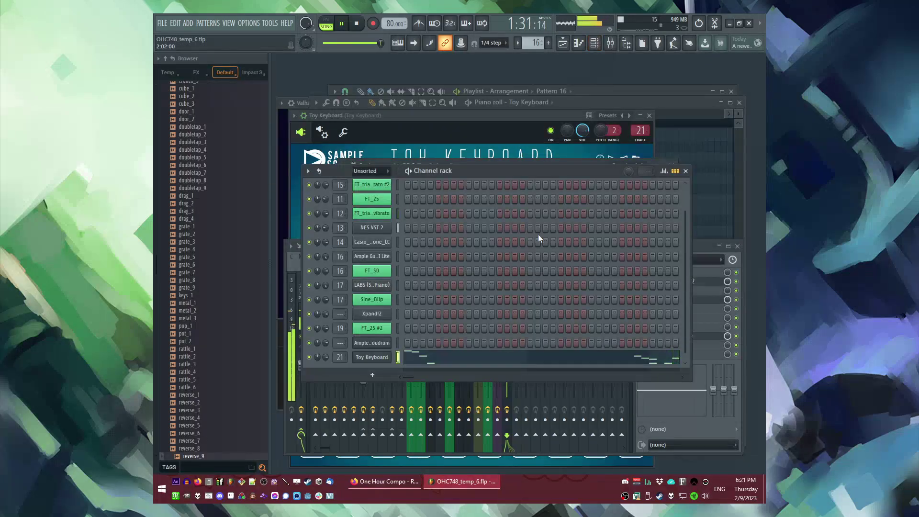
{"action": "key", "text": "F5"}
{"action": "key", "text": "F6"}
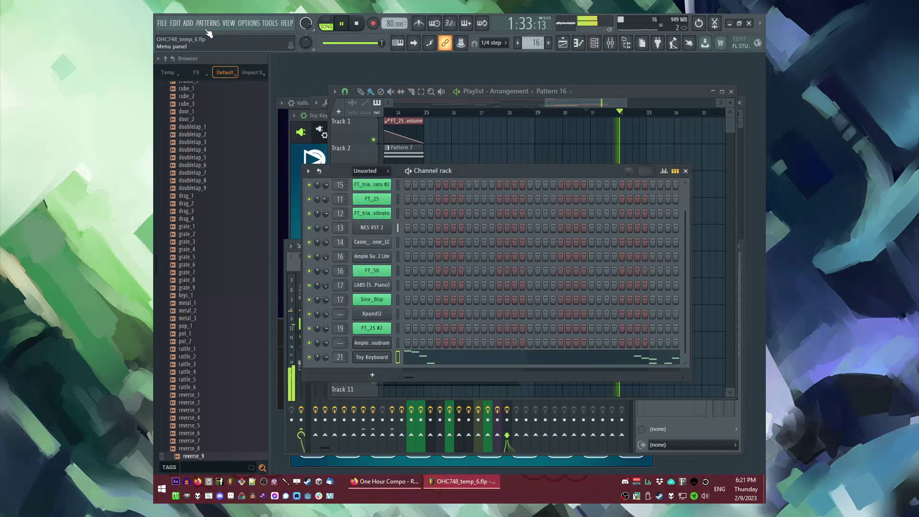
{"action": "left_click", "coordinate": [187, 24]}
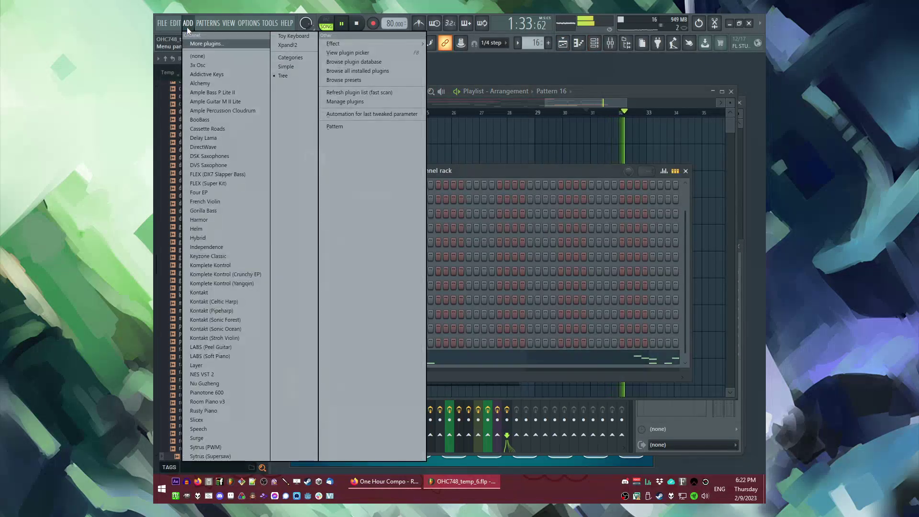
{"action": "left_click", "coordinate": [252, 275]}
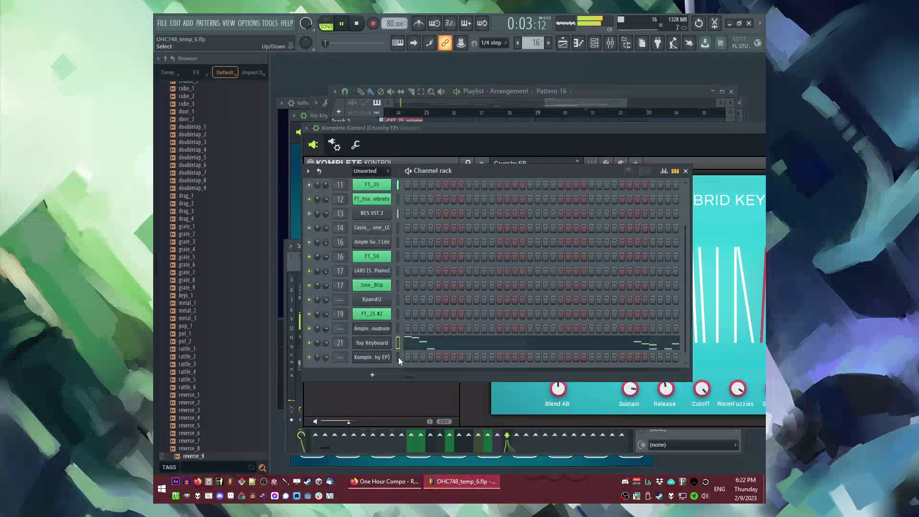
{"action": "mouse_move", "coordinate": [340, 357]}
{"action": "left_mouse_down"}
{"action": "mouse_move", "coordinate": [340, 341]}
{"action": "mouse_move", "coordinate": [340, 352]}
{"action": "left_mouse_up"}
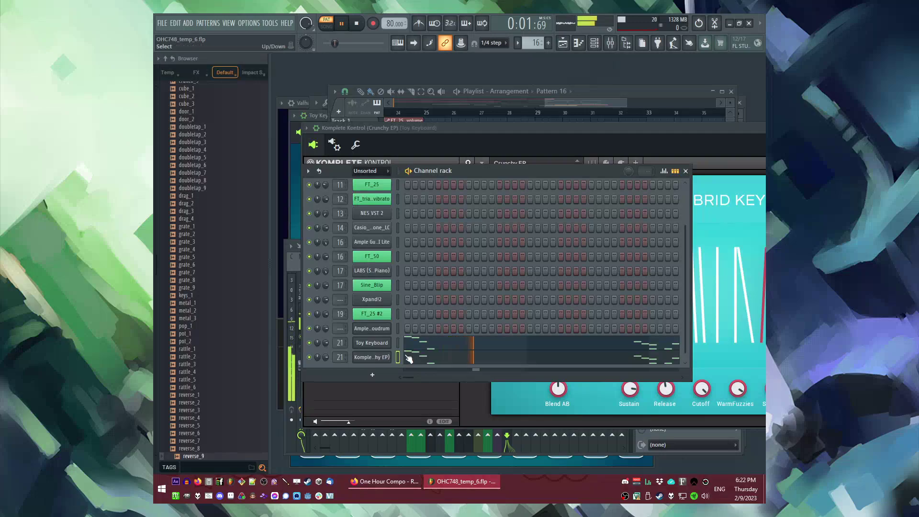
Listen to the layered melody in the arrangement from just before bar 31.
{"action": "key", "text": "F6"}
{"action": "key", "text": "F5"}
{"action": "left_click", "coordinate": [539, 112]}
{"action": "left_click", "coordinate": [581, 109]}
{"action": "left_click_drag", "start_coordinate": [582, 106], "coordinate": [605, 106]}
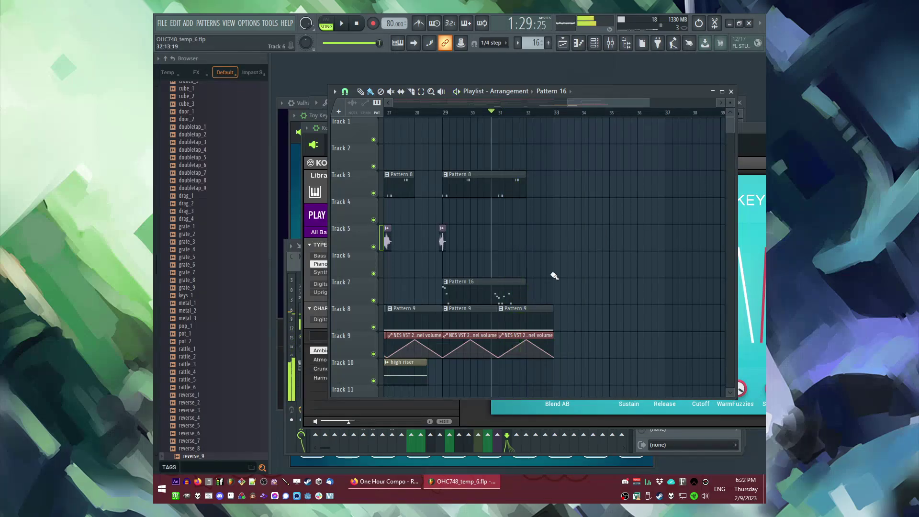
Open Pattern 16 and check the Komplete Kontrol (Crunchy EP) channel's miscellaneous settings while playing the song.
{"action": "double_click", "coordinate": [498, 299]}
{"action": "key", "text": "F6"}
{"action": "key", "text": "space"}
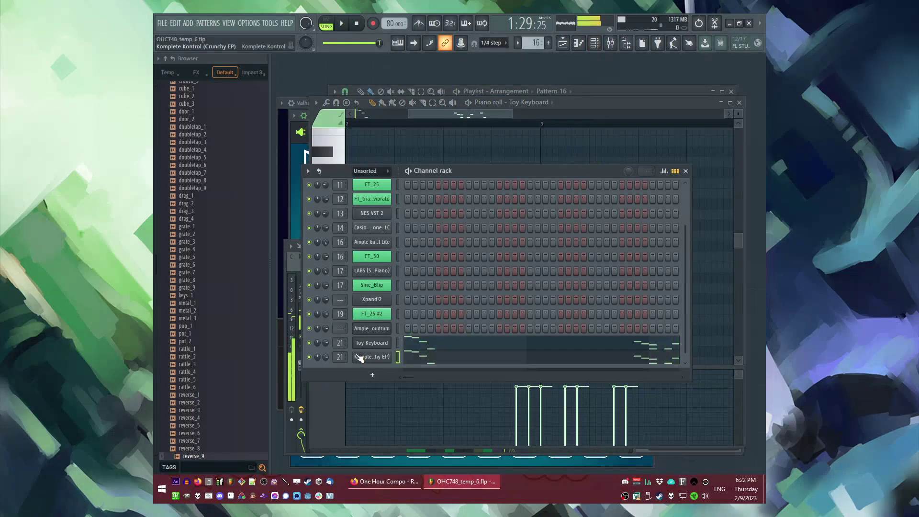
{"action": "double_click", "coordinate": [363, 346]}
{"action": "left_click", "coordinate": [356, 146]}
{"action": "key", "text": "space"}
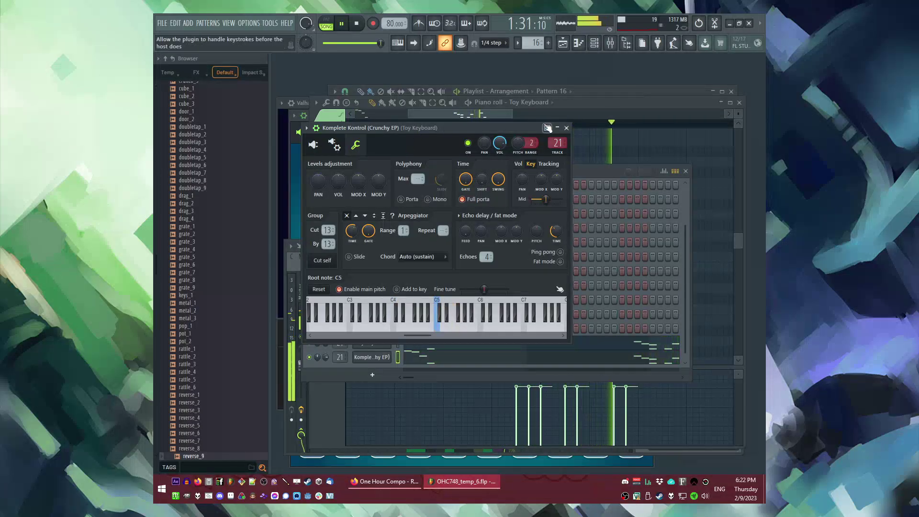
{"action": "left_click", "coordinate": [567, 128]}
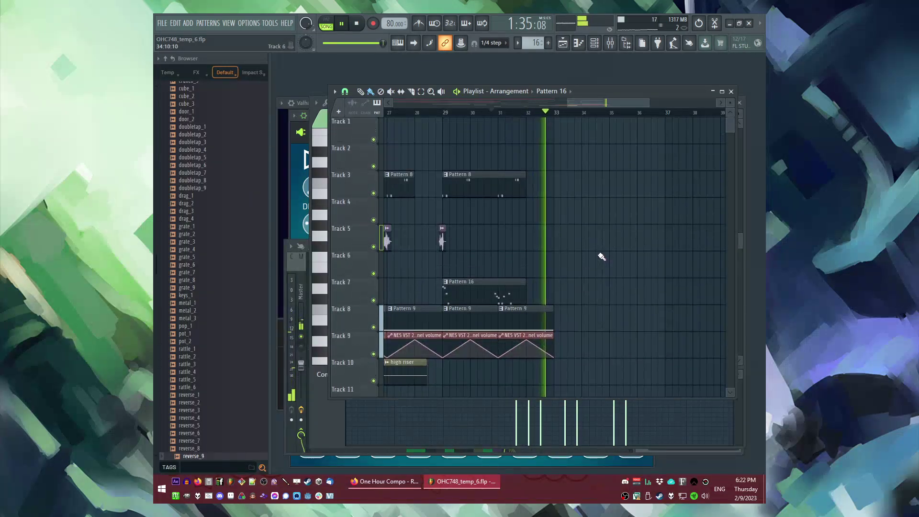
Adjust the feedback volume of the Toy Keyboard track's Fruity delay bank to about 61% during playback.
{"action": "key", "text": "F9"}
{"action": "key", "text": "space"}
{"action": "left_click", "coordinate": [665, 300]}
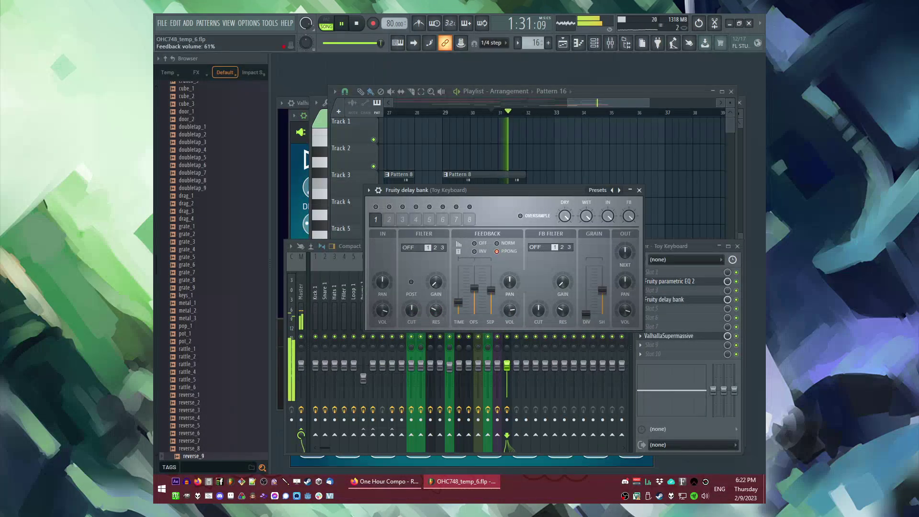
{"action": "left_click", "coordinate": [639, 190]}
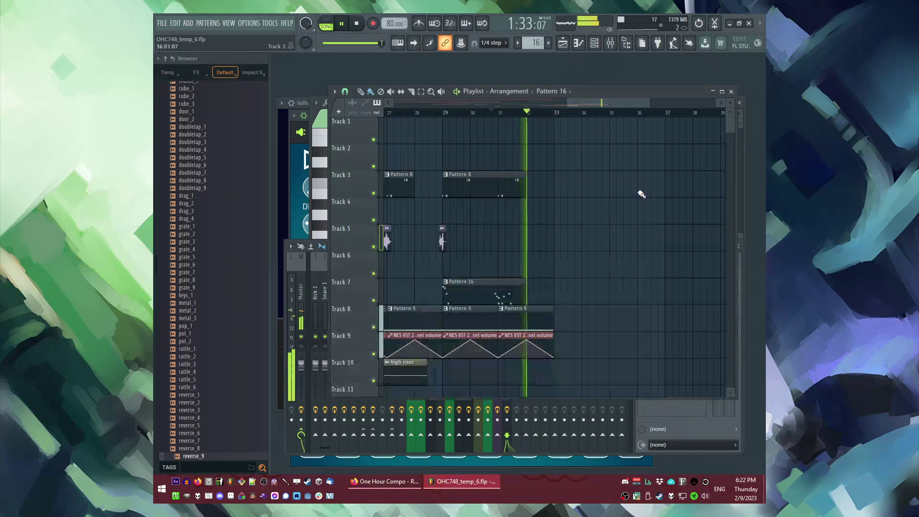
Place Pattern 8 at bar 33 on Track 3 and collapse the browser's expanded sample folders.
{"action": "left_click", "coordinate": [558, 190]}
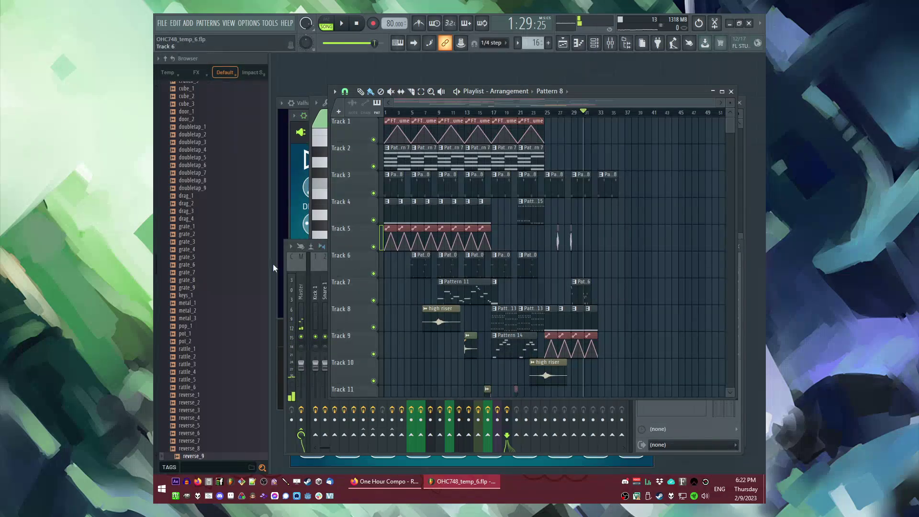
{"action": "left_click", "coordinate": [166, 59]}
{"action": "left_click", "coordinate": [166, 59]}
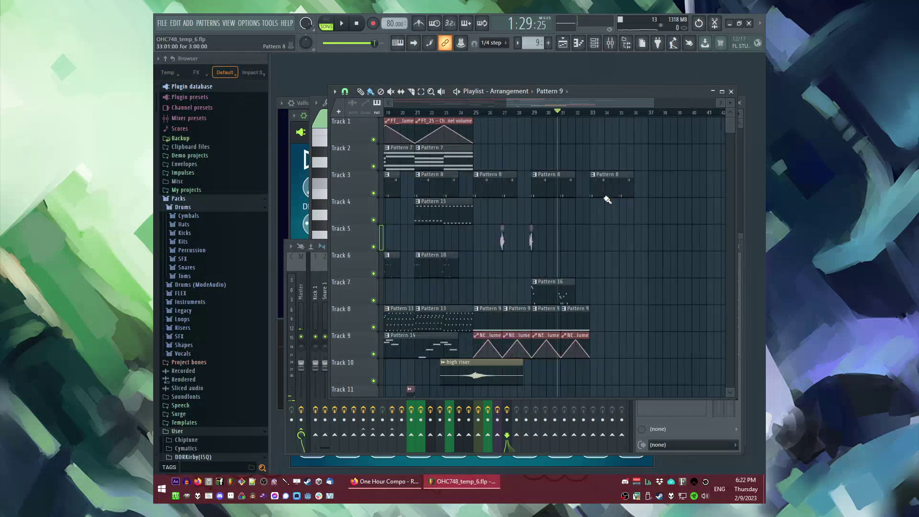
Place the high verb clip on Track 4 so it ends at bar 33, and listen to the transition.
{"action": "key", "text": "space"}
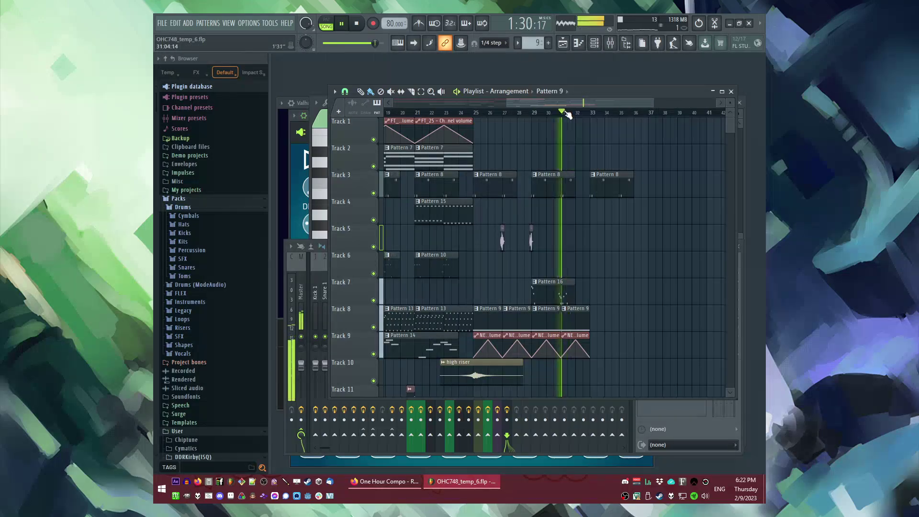
{"action": "left_click", "coordinate": [551, 92]}
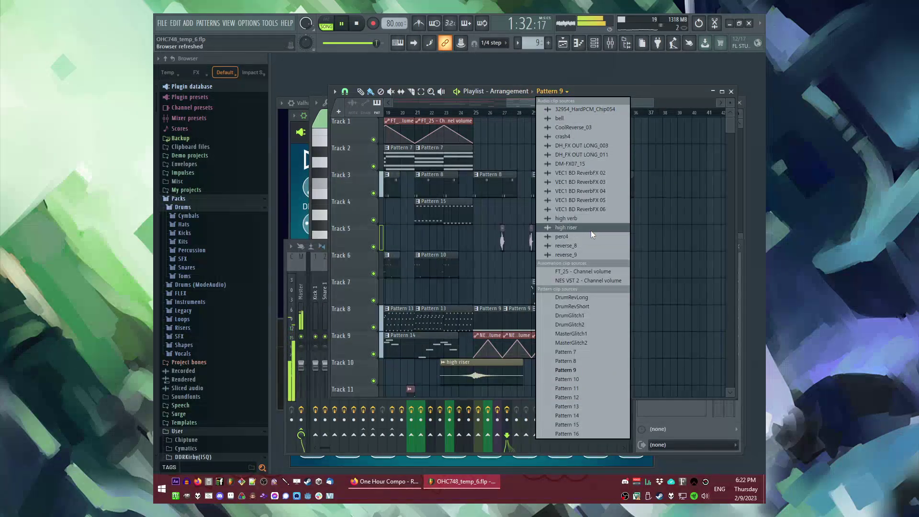
{"action": "left_click", "coordinate": [582, 220]}
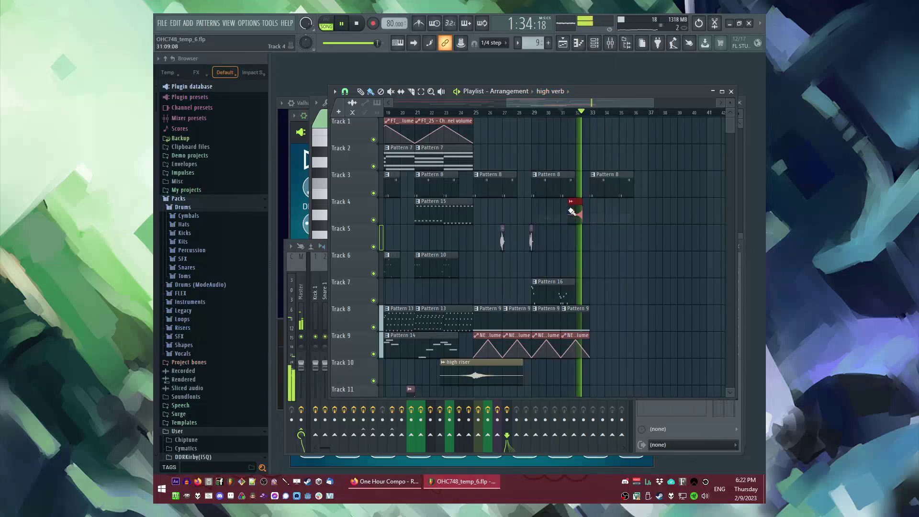
{"action": "scroll", "coordinate": [623, 219], "scroll_direction": "up", "scroll_amount": 5}
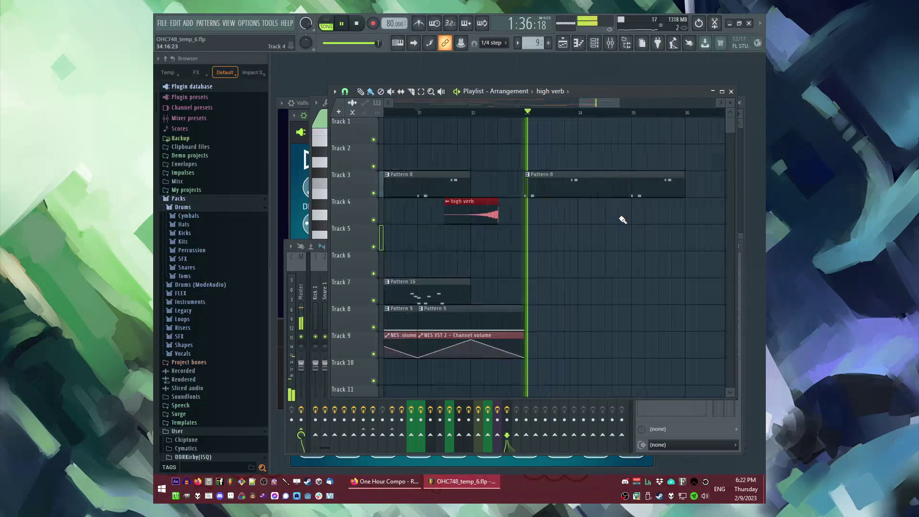
{"action": "left_click_drag", "start_coordinate": [427, 209], "coordinate": [471, 210]}
{"action": "key", "text": "space"}
{"action": "key", "text": "space"}
{"action": "scroll", "coordinate": [471, 210], "scroll_direction": "up", "scroll_amount": 3}
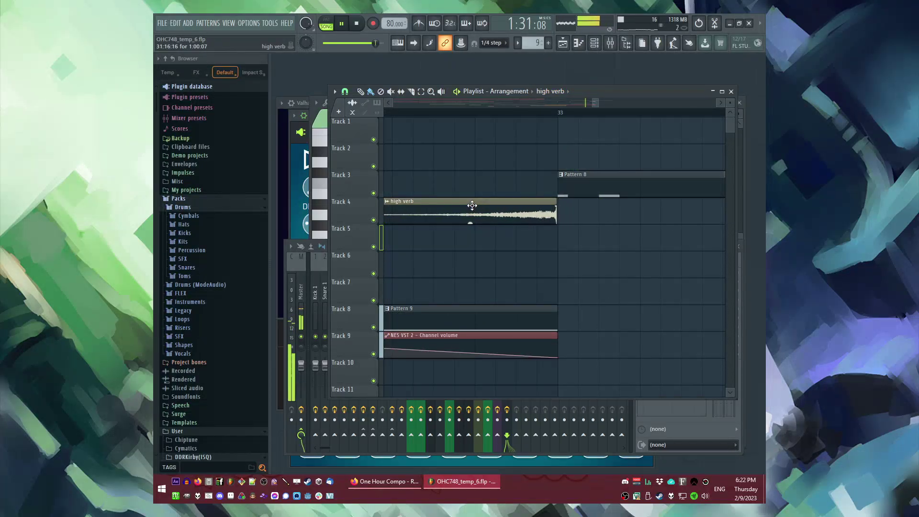
{"action": "scroll", "coordinate": [497, 212], "scroll_direction": "down", "scroll_amount": 3}
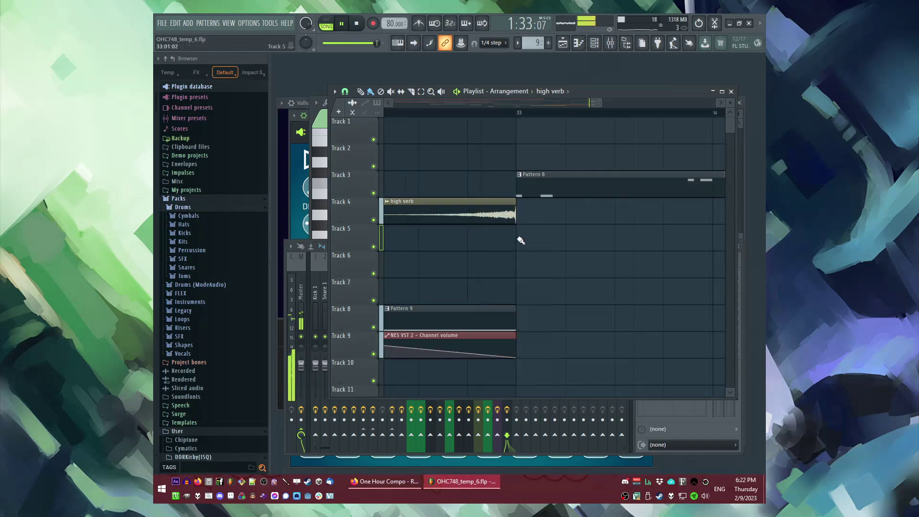
Make the Pattern 8 clip at bar 33 unique and open its FT_triangle_novibrato notes.
{"action": "left_click", "coordinate": [520, 174]}
{"action": "left_click", "coordinate": [546, 237]}
{"action": "double_click", "coordinate": [546, 190]}
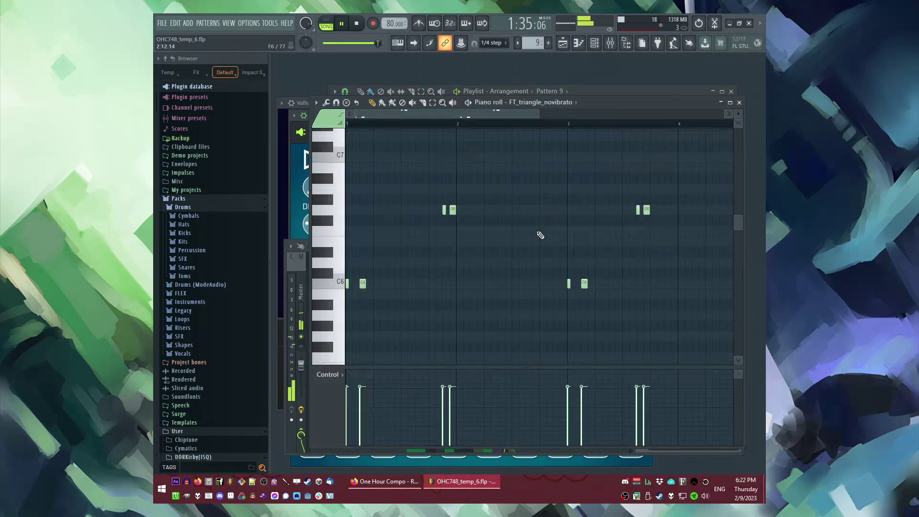
Add G6 notes on steps 7 and 9 of bar 1, shorten the first one and play the part.
{"action": "scroll", "coordinate": [368, 210], "scroll_direction": "up", "scroll_amount": 2}
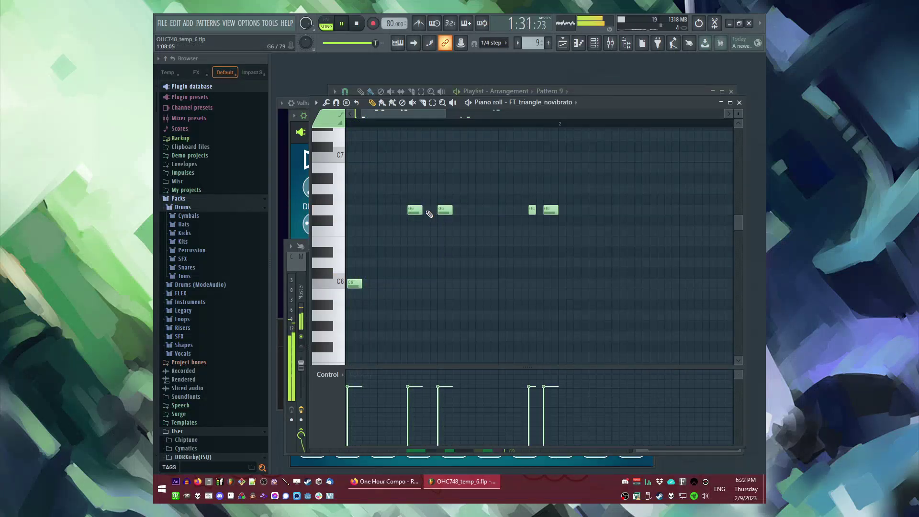
{"action": "scroll", "coordinate": [381, 127], "scroll_direction": "down", "scroll_amount": 1}
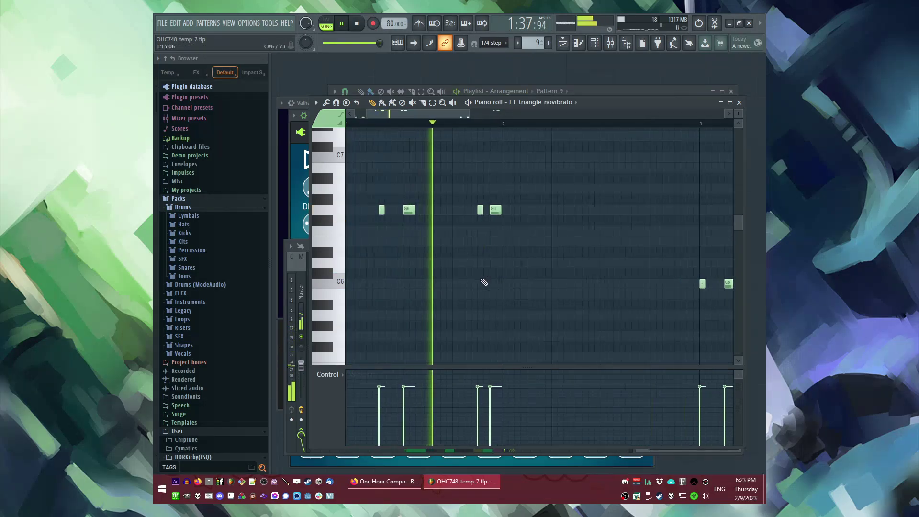
{"action": "key", "text": "space"}
Move the two G6 notes at the end of bar 1 down to C6 and play them back.
{"action": "scroll", "coordinate": [478, 199], "scroll_direction": "up", "scroll_amount": 1}
{"action": "left_click_drag", "start_coordinate": [496, 211], "coordinate": [493, 290]}
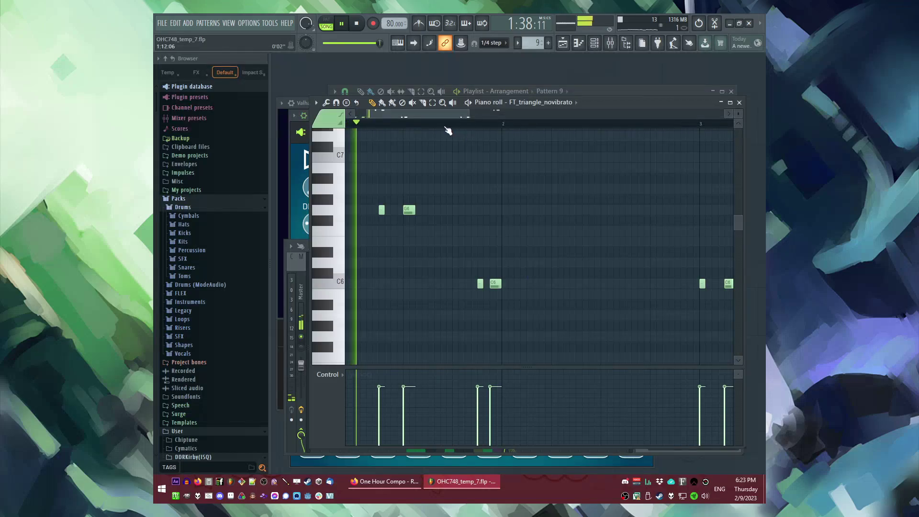
{"action": "key", "text": "space"}
{"action": "key", "text": "space"}
Add C6 notes on steps 3 and 5 of bar 2, removing the extra C6 on step 2.
{"action": "left_click", "coordinate": [517, 284]}
{"action": "left_click", "coordinate": [530, 284]}
{"action": "right_click", "coordinate": [518, 283]}
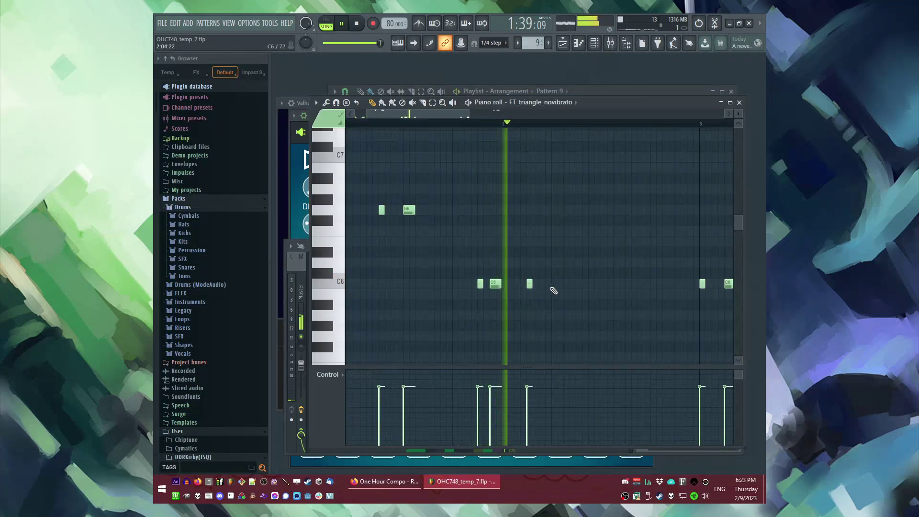
{"action": "left_click", "coordinate": [557, 283]}
{"action": "key", "text": "space"}
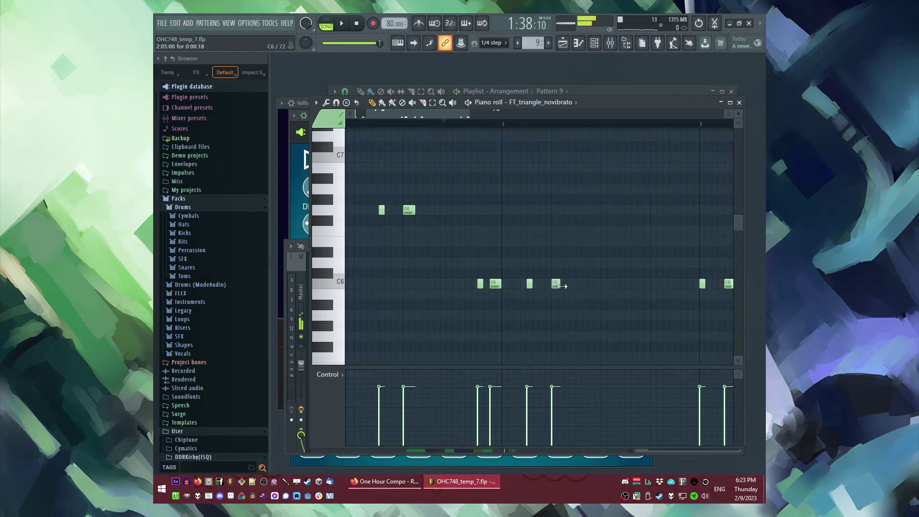
Add G6 notes on steps 9 and 11 of bar 2, shorten the first one and replay the part.
{"action": "key", "text": "space"}
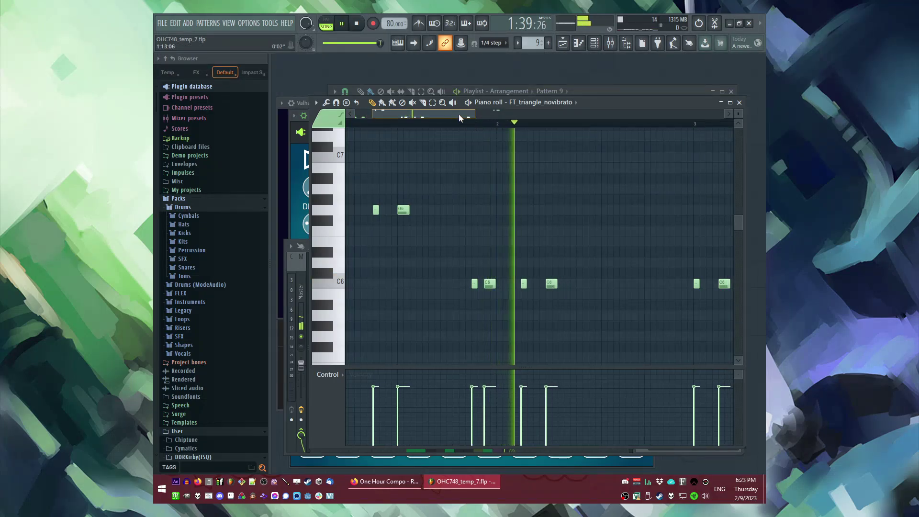
{"action": "key", "text": "space"}
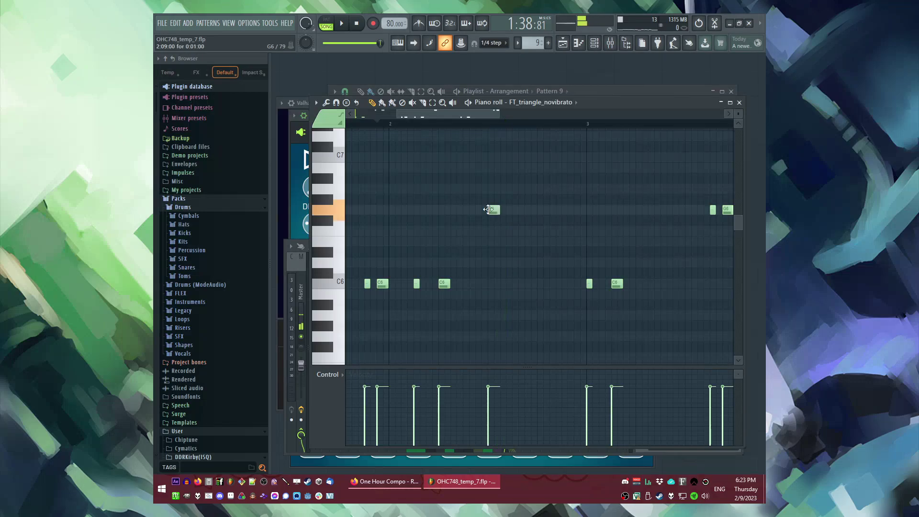
{"action": "left_click", "coordinate": [519, 211]}
{"action": "key", "text": "space"}
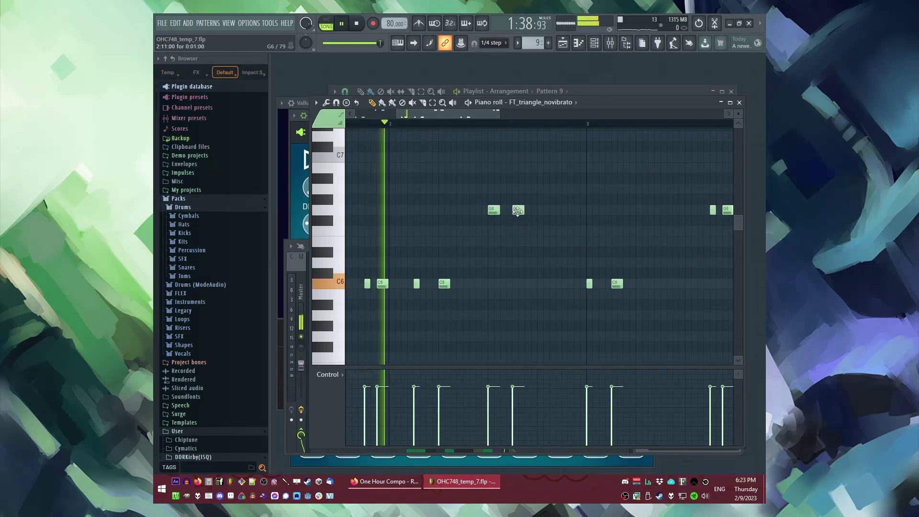
{"action": "left_click_drag", "start_coordinate": [500, 210], "coordinate": [495, 212]}
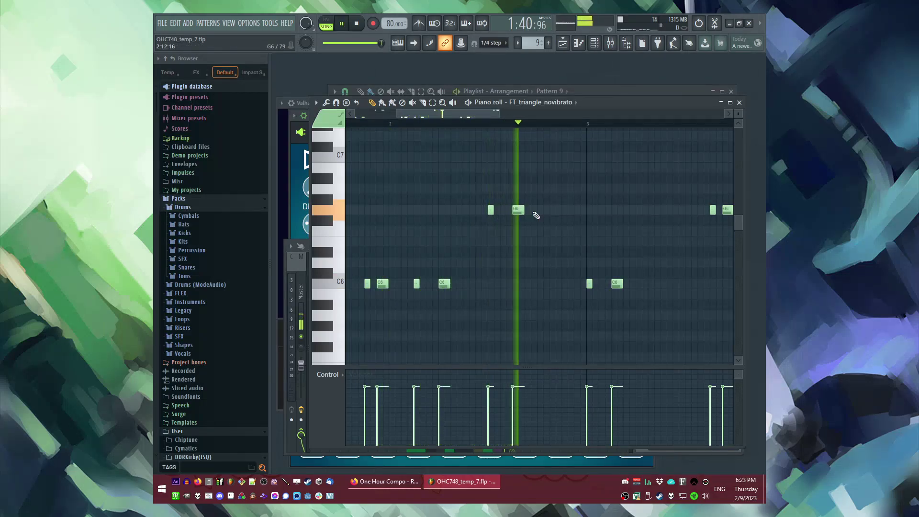
Add a short B5 note on step 15 of bar 2 and delete the notes from bar 3 onward.
{"action": "key", "text": "space"}
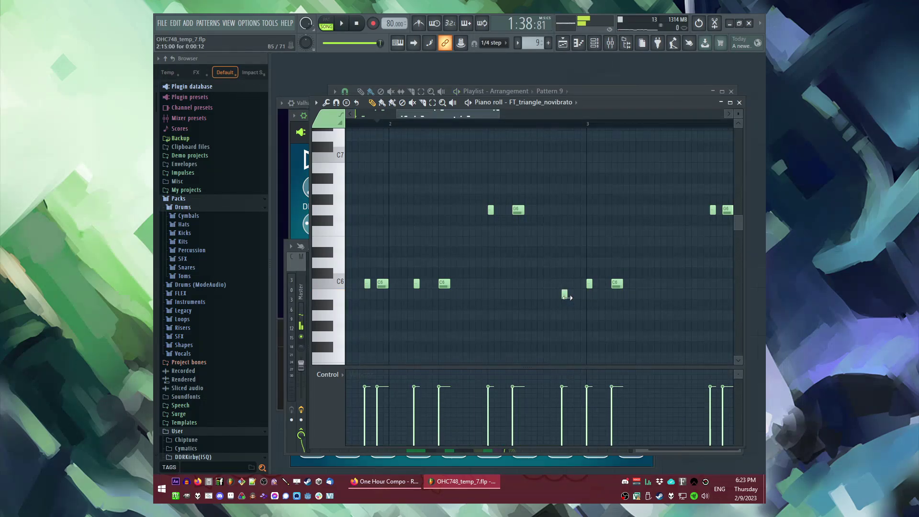
{"action": "key", "text": "space"}
{"action": "scroll", "coordinate": [511, 206], "scroll_direction": "down", "scroll_amount": 3}
{"action": "left_click_drag", "start_coordinate": [519, 195], "coordinate": [632, 283]}
{"action": "key", "text": "Delete"}
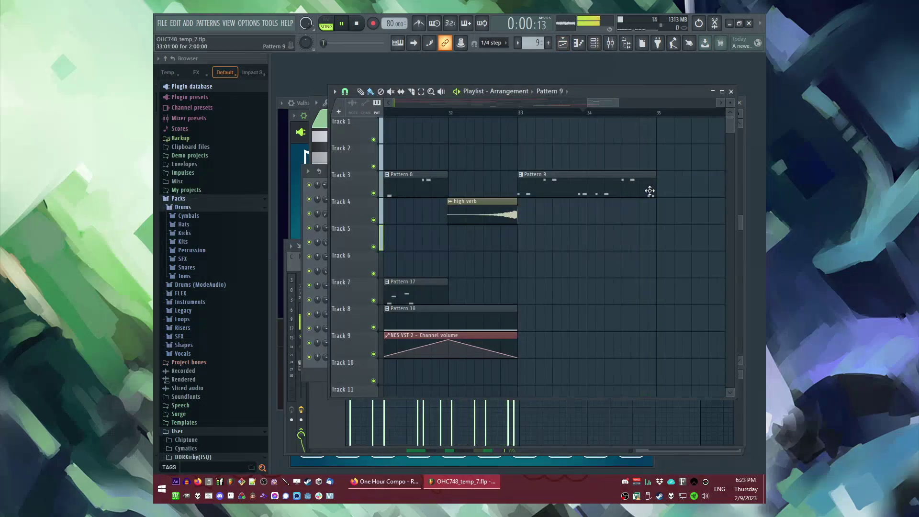
Place a second Pattern 9 clip at bar 35 on Track 3 and play from the middle of bar 32.
{"action": "left_click", "coordinate": [663, 193]}
{"action": "scroll", "coordinate": [503, 186], "scroll_direction": "down", "scroll_amount": 3}
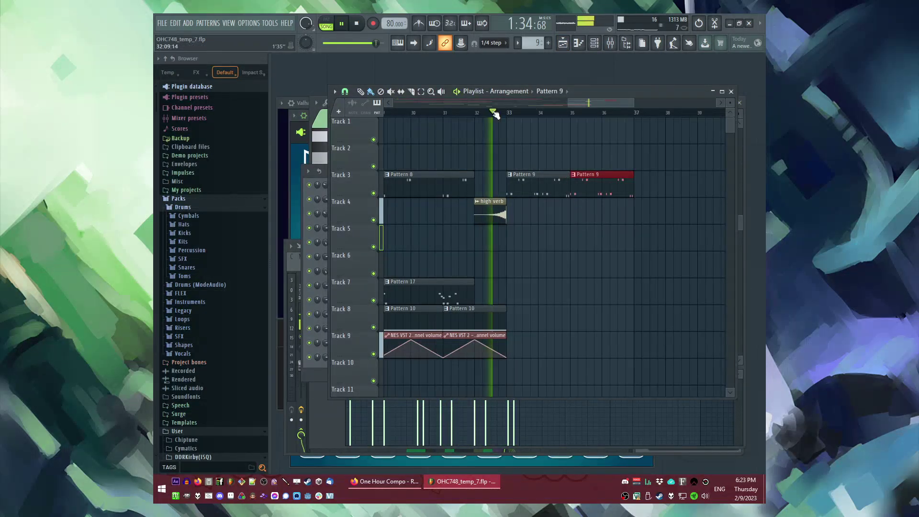
{"action": "scroll", "coordinate": [577, 284], "scroll_direction": "down", "scroll_amount": 4}
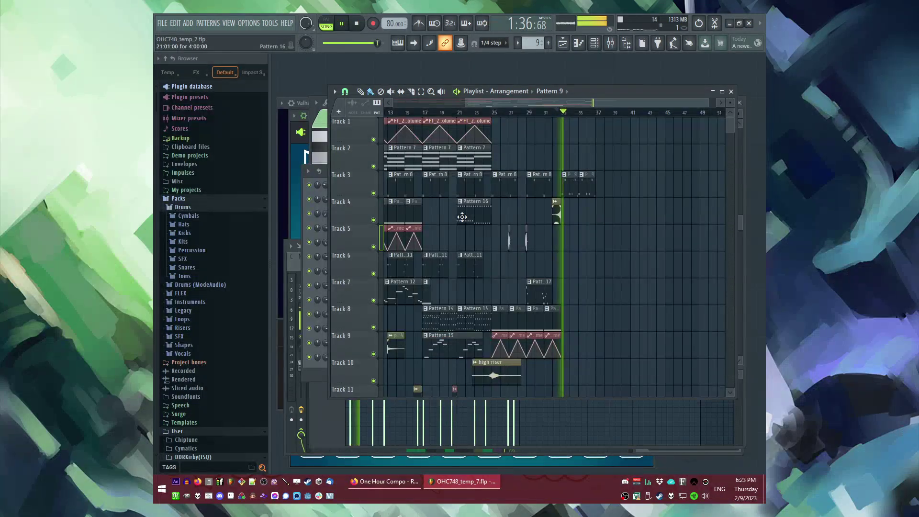
Place a new empty pattern at bar 33 on Track 5 and load the Grv CH 01 hat sample as a new channel.
{"action": "scroll", "coordinate": [584, 253], "scroll_direction": "up", "scroll_amount": 4}
{"action": "left_click", "coordinate": [549, 240]}
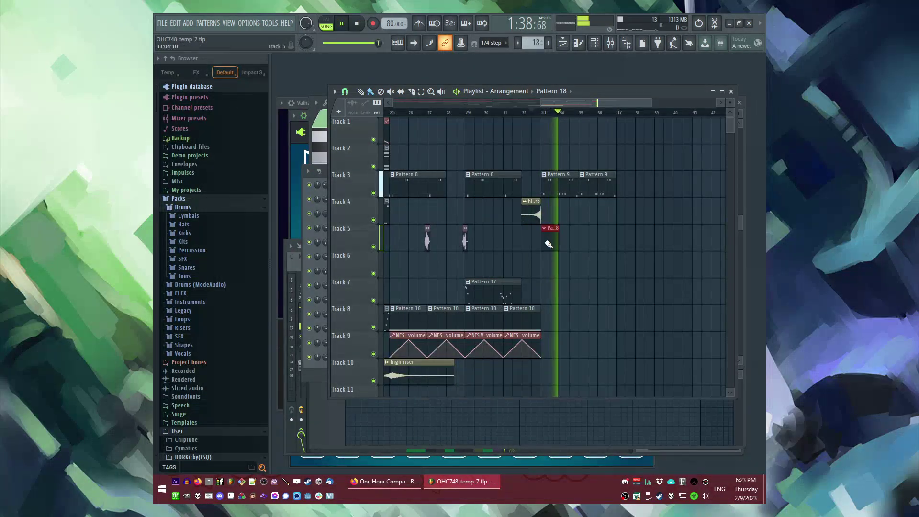
{"action": "left_click", "coordinate": [209, 227]}
{"action": "scroll", "coordinate": [225, 303], "scroll_direction": "down", "scroll_amount": 8}
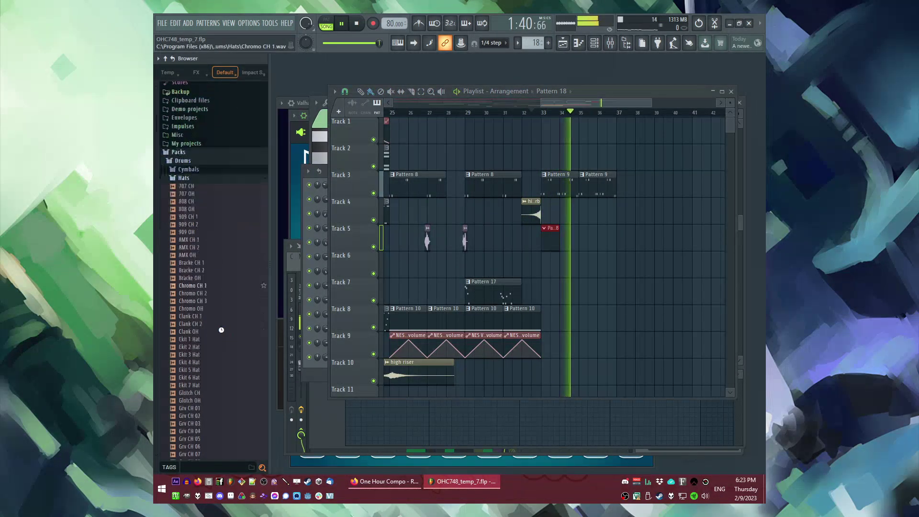
{"action": "scroll", "coordinate": [197, 303], "scroll_direction": "up", "scroll_amount": 10}
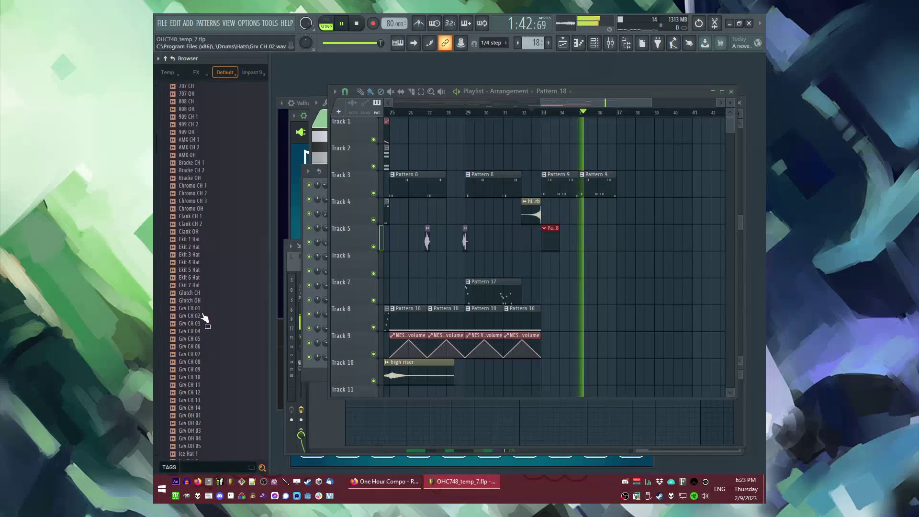
{"action": "left_click", "coordinate": [194, 308]}
{"action": "key", "text": "F6"}
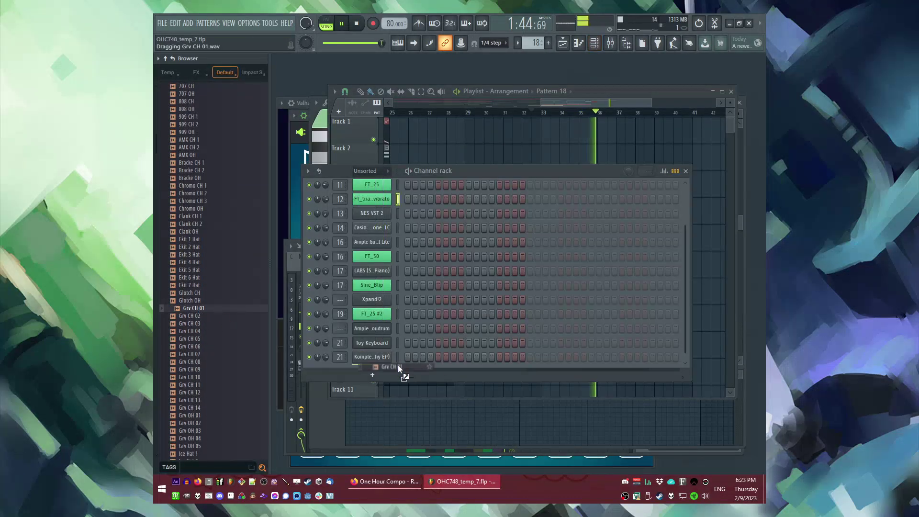
{"action": "left_click_drag", "start_coordinate": [398, 365], "coordinate": [396, 364]}
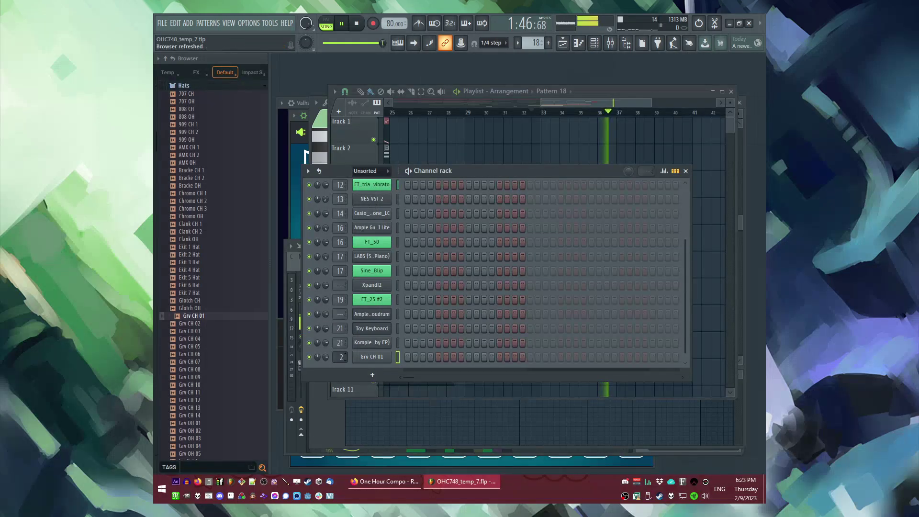
Fill bar 1 with Grv CH 01 hits on every step and lower the velocities of the hits between the accents.
{"action": "right_click", "coordinate": [391, 358]}
{"action": "left_click", "coordinate": [410, 340]}
{"action": "left_click_drag", "start_coordinate": [363, 409], "coordinate": [380, 407]}
{"action": "key", "text": "space"}
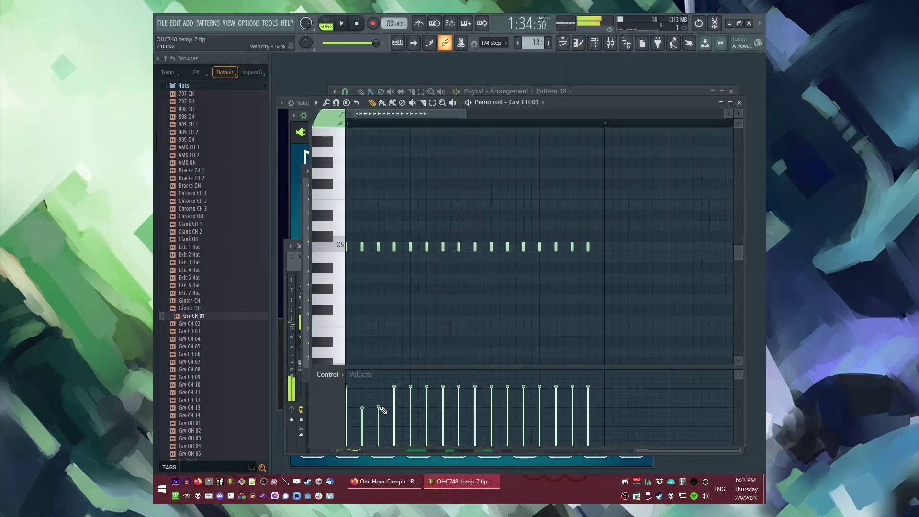
{"action": "left_click_drag", "start_coordinate": [486, 415], "coordinate": [505, 414]}
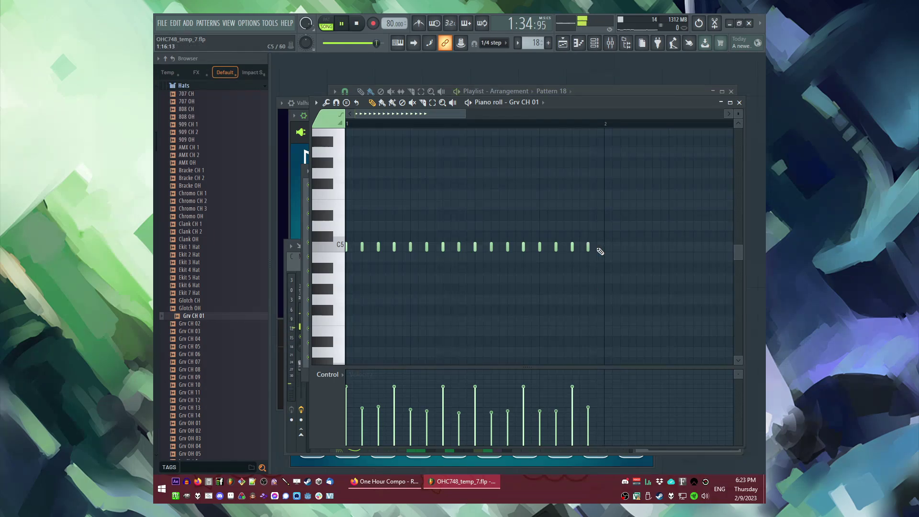
Add an extra hat hit halfway through step 16, duplicate the whole bar into bar 2 and play from bar 2.
{"action": "left_click", "coordinate": [596, 397]}
{"action": "scroll", "coordinate": [463, 281], "scroll_direction": "down", "scroll_amount": 3}
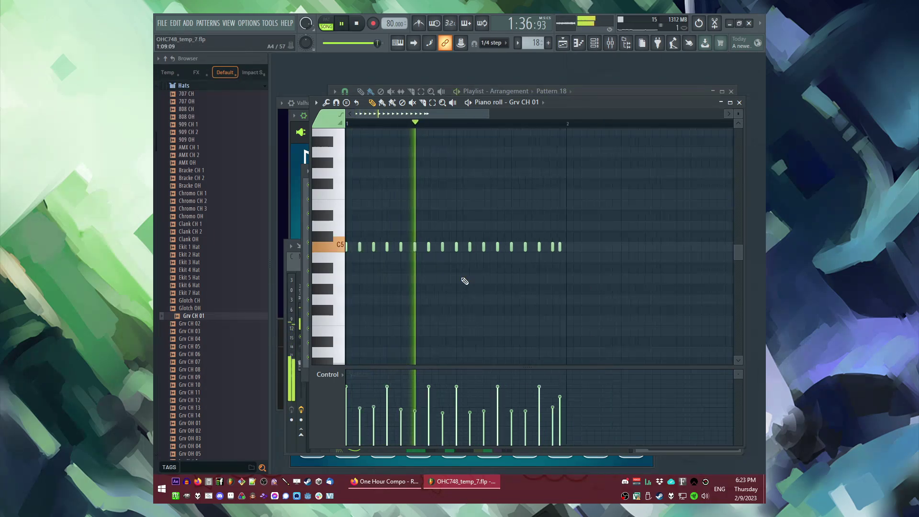
{"action": "key", "text": "ctrl+a"}
{"action": "scroll", "coordinate": [656, 278], "scroll_direction": "up", "scroll_amount": 5}
{"action": "key", "text": "ctrl+b"}
{"action": "scroll", "coordinate": [604, 264], "scroll_direction": "down", "scroll_amount": 5}
{"action": "key", "text": "ctrl+d"}
{"action": "scroll", "coordinate": [570, 300], "scroll_direction": "up", "scroll_amount": 2}
{"action": "scroll", "coordinate": [555, 305], "scroll_direction": "down", "scroll_amount": 2}
{"action": "scroll", "coordinate": [534, 330], "scroll_direction": "up", "scroll_amount": 2}
{"action": "left_click", "coordinate": [420, 124]}
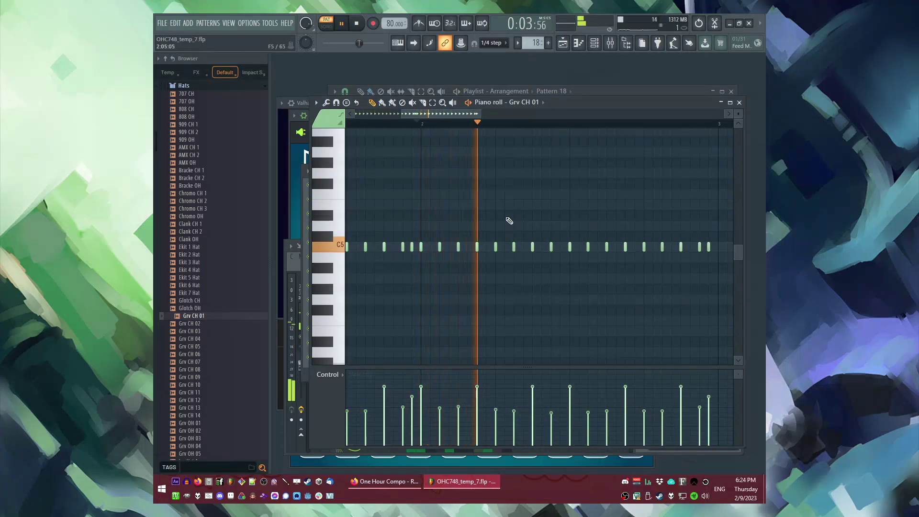
Add a hat hit halfway through step 5 of bar 2, reduce its velocity and replay the part.
{"action": "left_click", "coordinate": [504, 247]}
{"action": "key", "text": "space"}
{"action": "key", "text": "space"}
{"action": "left_click", "coordinate": [506, 406]}
{"action": "key", "text": "space"}
{"action": "key", "text": "space"}
Add three quarter-step hat hits between steps 8 and 9 of bar 2, make the last one louder and replay the roll.
{"action": "left_click", "coordinate": [556, 248]}
{"action": "left_click", "coordinate": [561, 248]}
{"action": "left_click", "coordinate": [566, 249]}
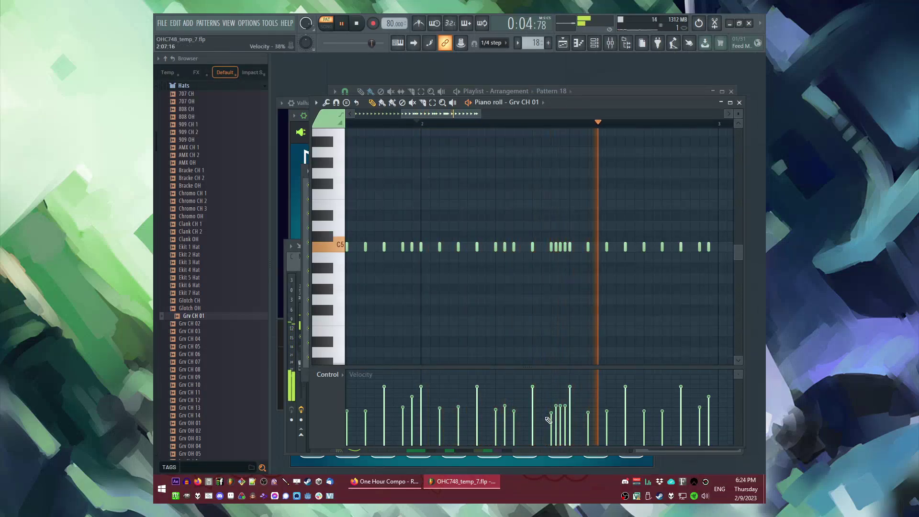
{"action": "left_click", "coordinate": [565, 398]}
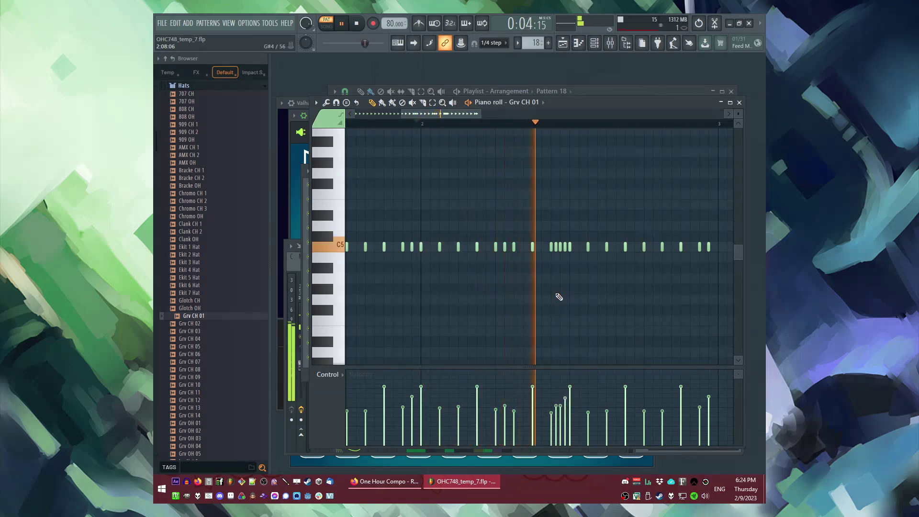
{"action": "scroll", "coordinate": [618, 288], "scroll_direction": "down", "scroll_amount": 3}
{"action": "scroll", "coordinate": [623, 286], "scroll_direction": "up", "scroll_amount": 2}
{"action": "key", "text": "space"}
{"action": "key", "text": "space"}
{"action": "key", "text": "space"}
{"action": "scroll", "coordinate": [431, 165], "scroll_direction": "up", "scroll_amount": 1}
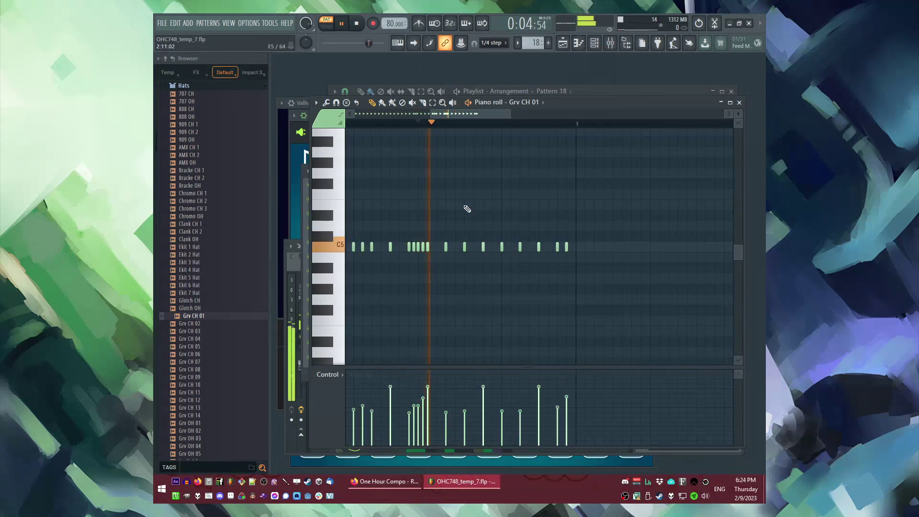
Add hat hits halfway through steps 13 and 15 of bar 2 and set their velocities below the accents.
{"action": "left_click", "coordinate": [510, 247]}
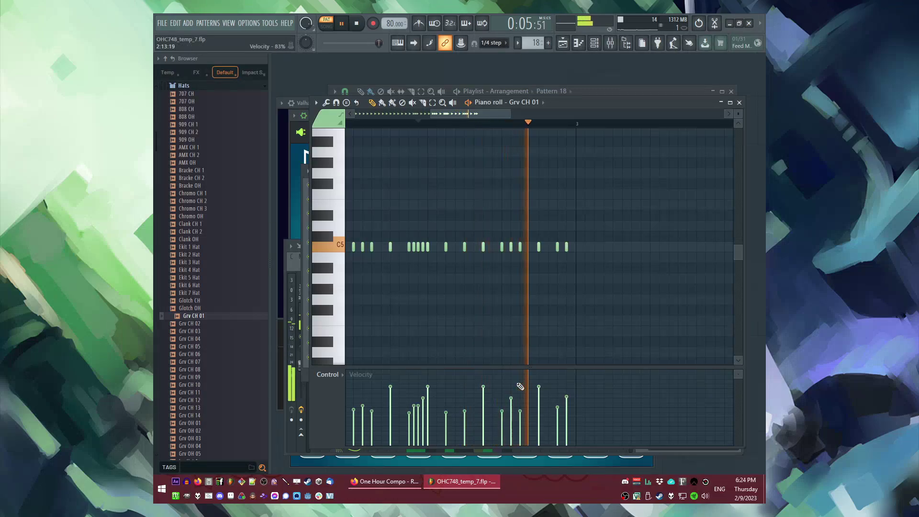
{"action": "key", "text": "space"}
{"action": "left_click", "coordinate": [511, 403]}
{"action": "left_click", "coordinate": [520, 414]}
{"action": "key", "text": "space"}
{"action": "left_click", "coordinate": [549, 247]}
{"action": "left_click", "coordinate": [549, 414]}
Place a second Pattern 18 clip at bar 35 on Track 5 and route Grv CH 01 to mixer track 3.
{"action": "key", "text": "F5"}
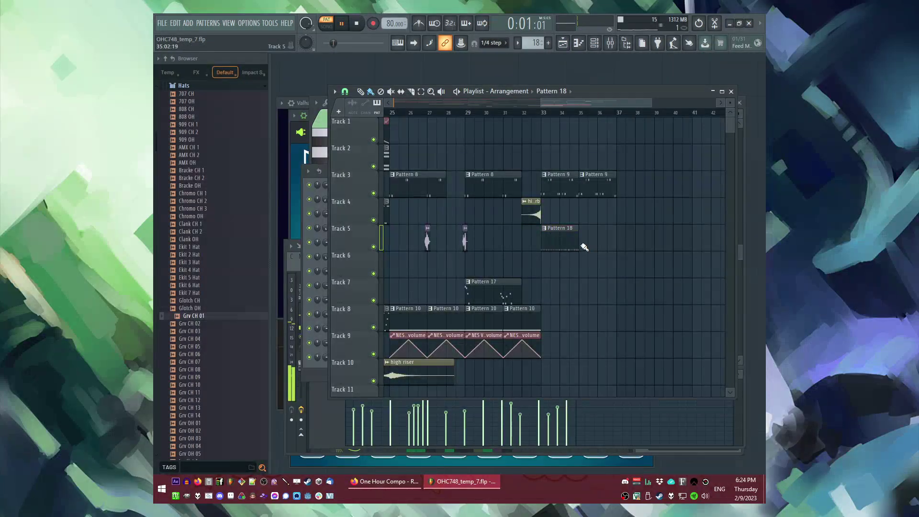
{"action": "key", "text": "F6"}
{"action": "left_click", "coordinate": [384, 358]}
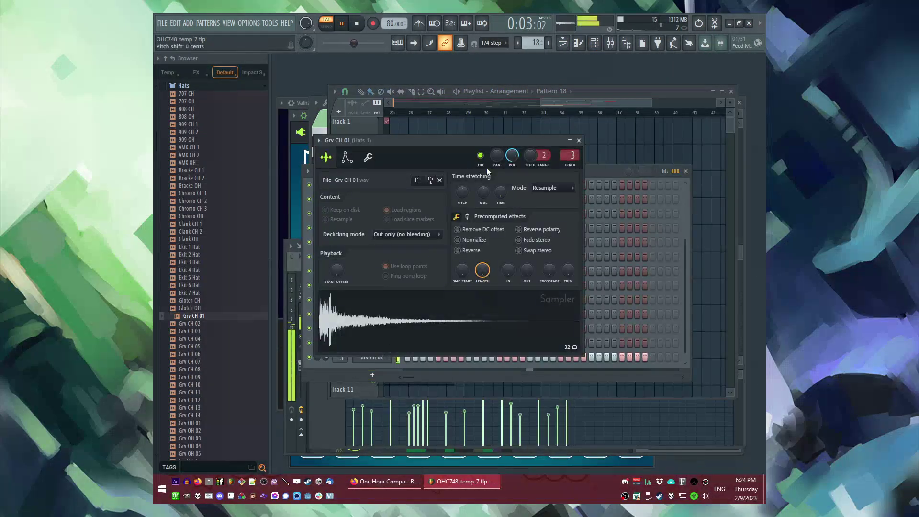
{"action": "key", "text": "F5"}
{"action": "left_click", "coordinate": [542, 114]}
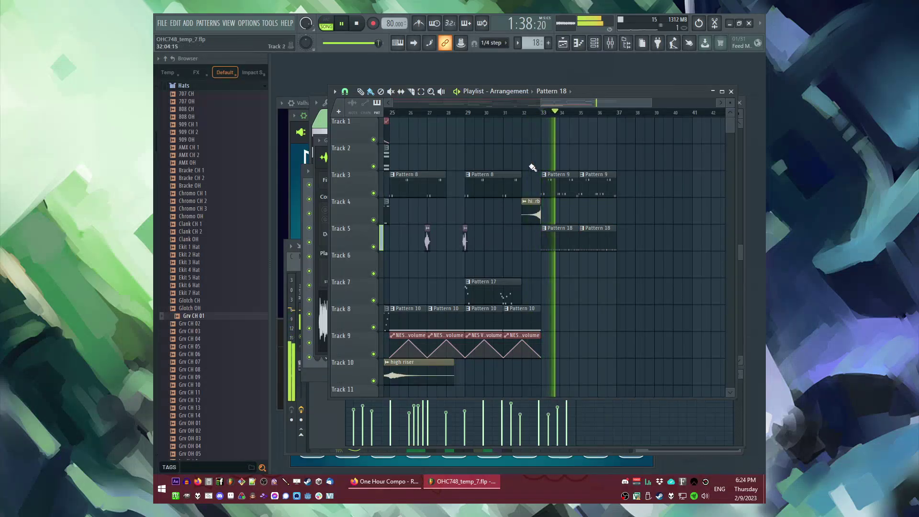
Check the decay time in Fruity Reeverb 2 on the Hats 1 mixer track and save the project as OHC748_temp_8.flp.
{"action": "key", "text": "F9"}
{"action": "left_click", "coordinate": [663, 301]}
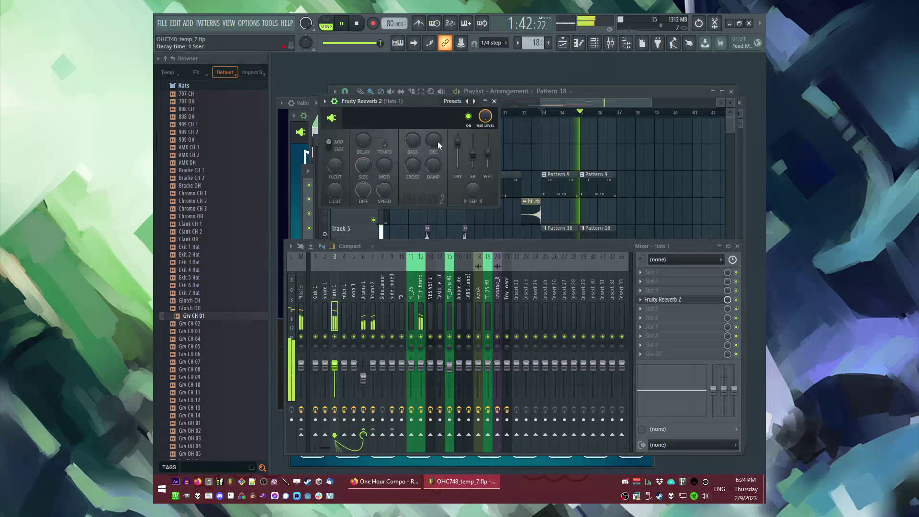
{"action": "left_click", "coordinate": [495, 102]}
{"action": "key", "text": "F5"}
{"action": "scroll", "coordinate": [635, 164], "scroll_direction": "up", "scroll_amount": 3}
{"action": "key", "text": "ctrl+s"}
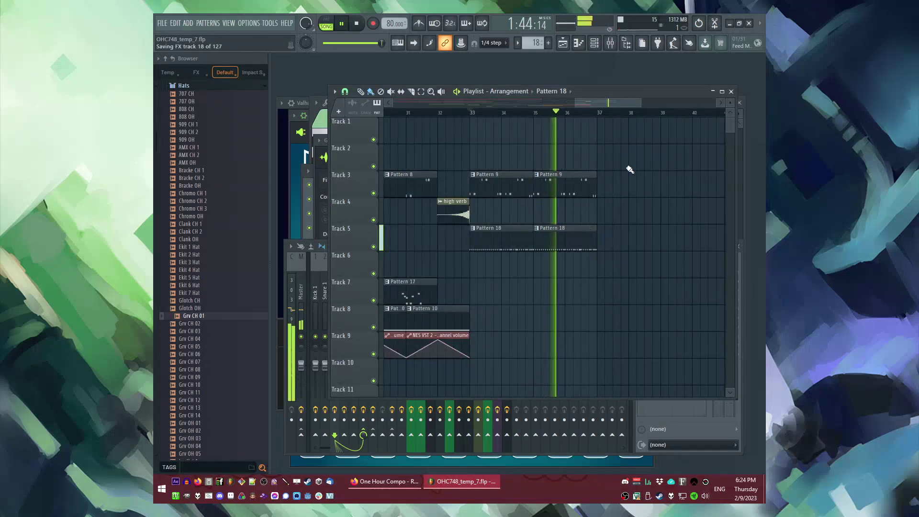
{"action": "scroll", "coordinate": [536, 137], "scroll_direction": "down", "scroll_amount": 4}
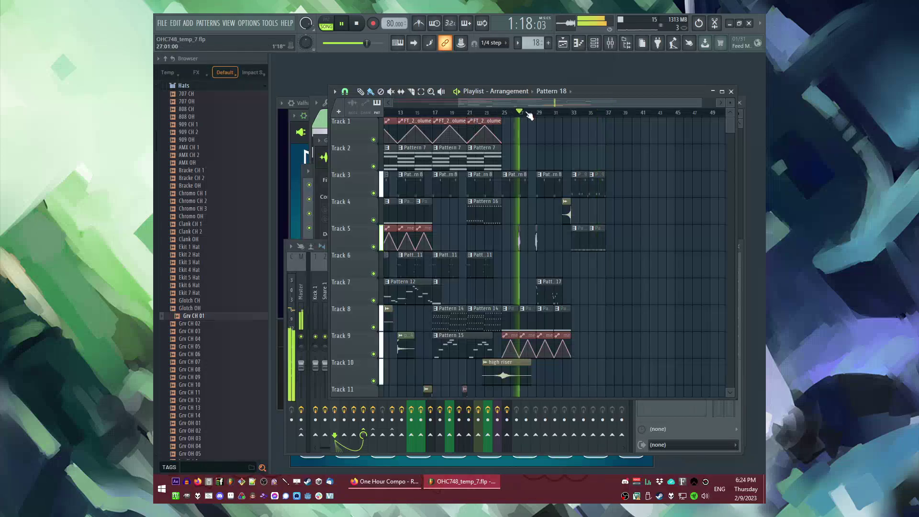
{"action": "left_click", "coordinate": [536, 114]}
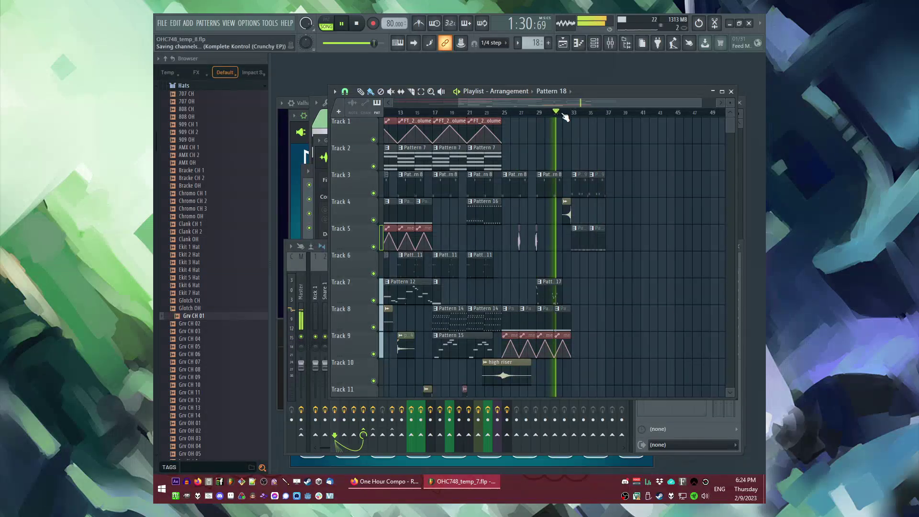
Place a new empty pattern at bar 33 on Track 7 and add a LABS (Peel Guitar) channel.
{"action": "scroll", "coordinate": [589, 312], "scroll_direction": "up", "scroll_amount": 3}
{"action": "key", "text": "F4"}
{"action": "key", "text": "Return"}
{"action": "left_click", "coordinate": [541, 294]}
{"action": "left_click", "coordinate": [188, 23]}
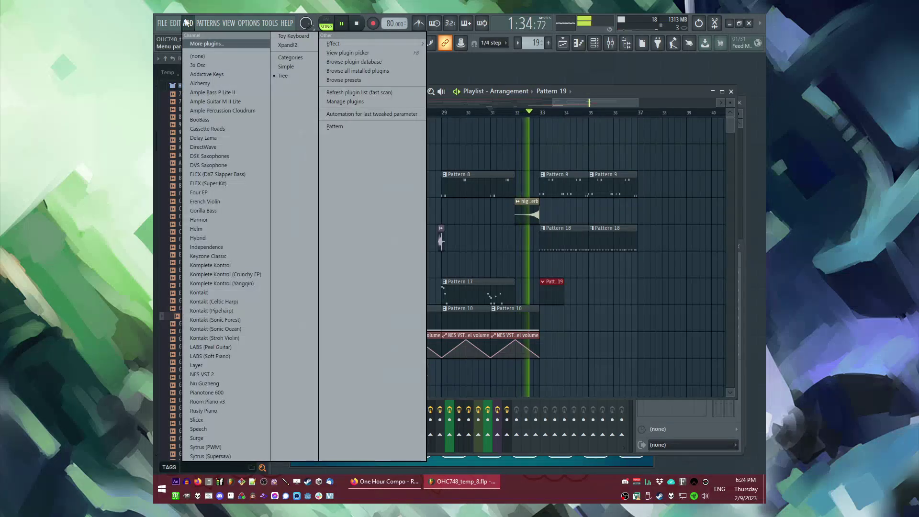
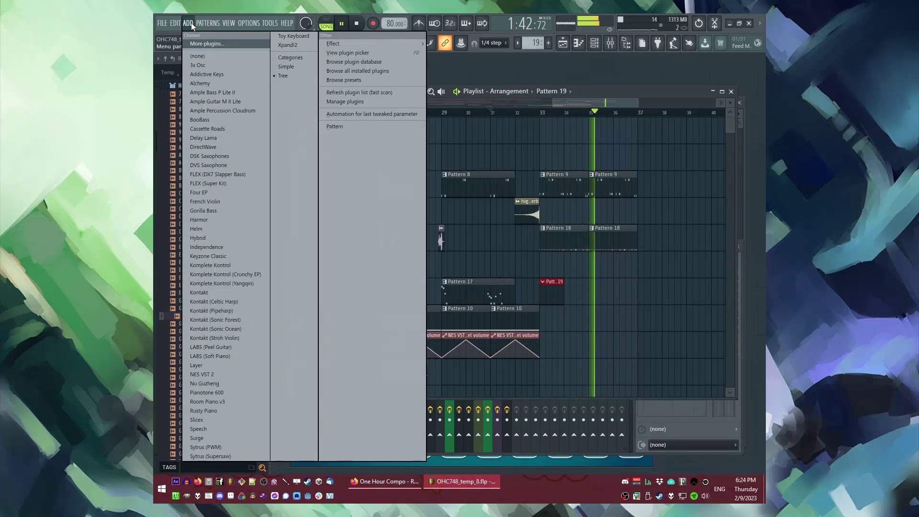
{"action": "left_click", "coordinate": [213, 350]}
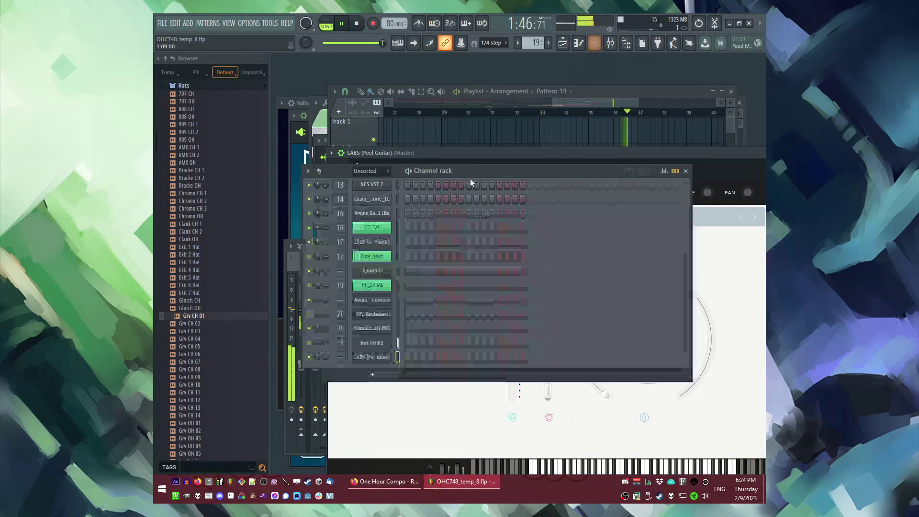
Add half-bar notes at maximum velocity to the LABS (Peel Guitar) piano roll, C5 at bar 1 and D5 at bar 2.
{"action": "right_click", "coordinate": [416, 337]}
{"action": "left_click", "coordinate": [418, 339]}
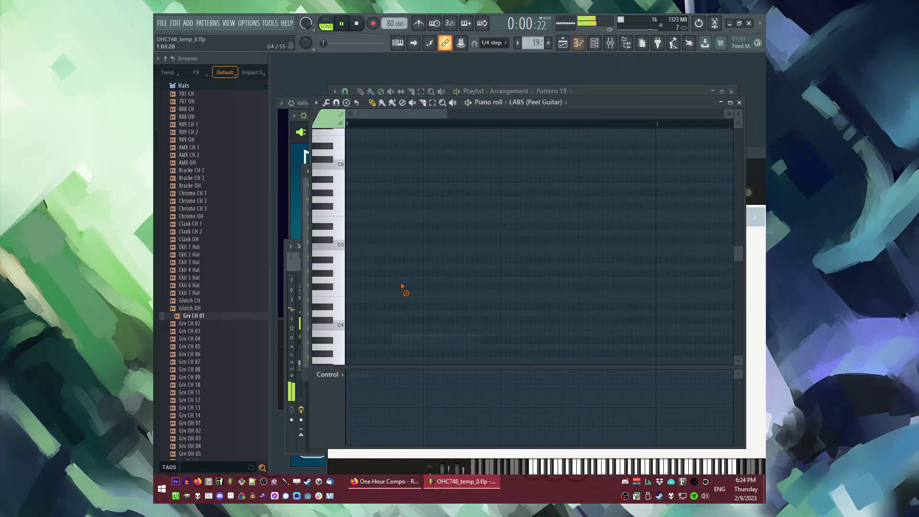
{"action": "double_click", "coordinate": [347, 245]}
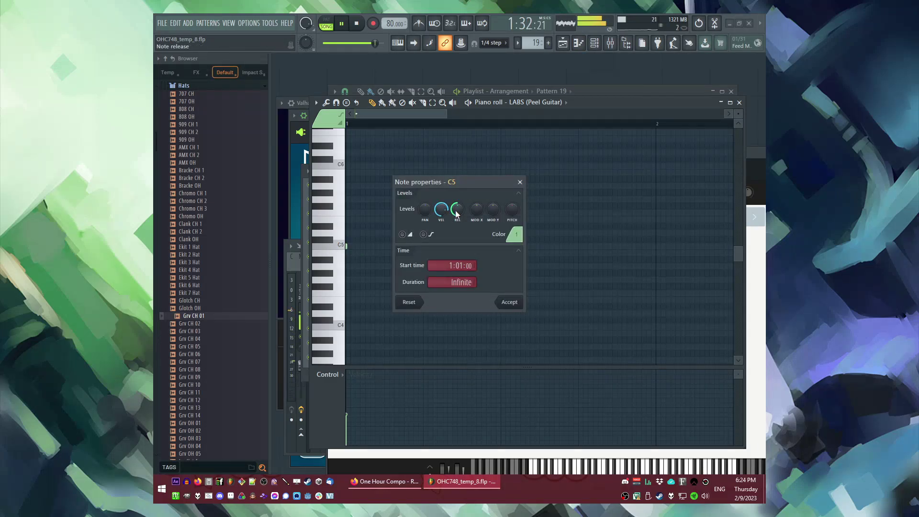
{"action": "left_click_drag", "start_coordinate": [457, 283], "coordinate": [457, 292]}
{"action": "left_click", "coordinate": [510, 302]}
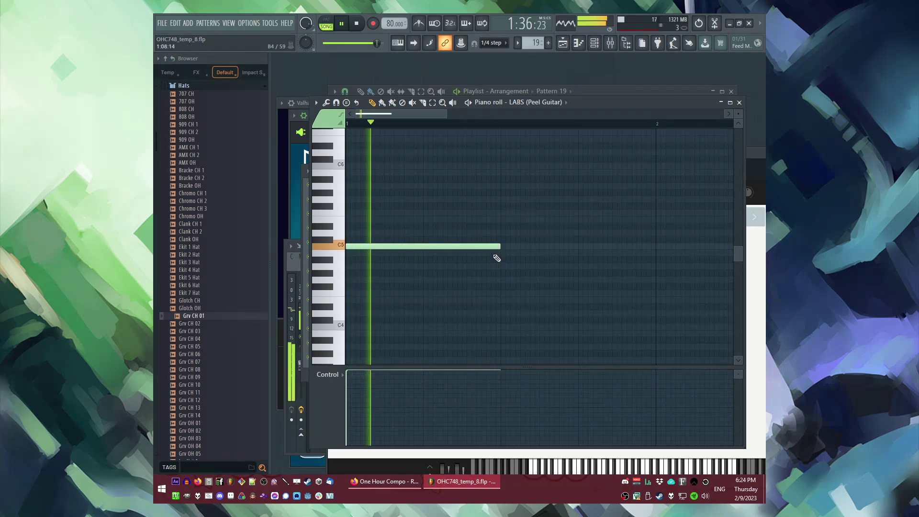
{"action": "scroll", "coordinate": [471, 230], "scroll_direction": "down", "scroll_amount": 2}
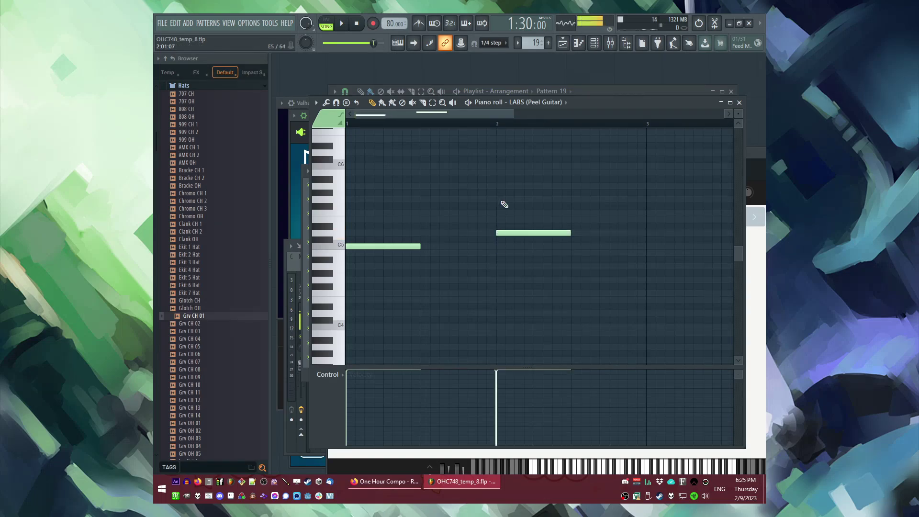
{"action": "scroll", "coordinate": [460, 155], "scroll_direction": "down", "scroll_amount": 2}
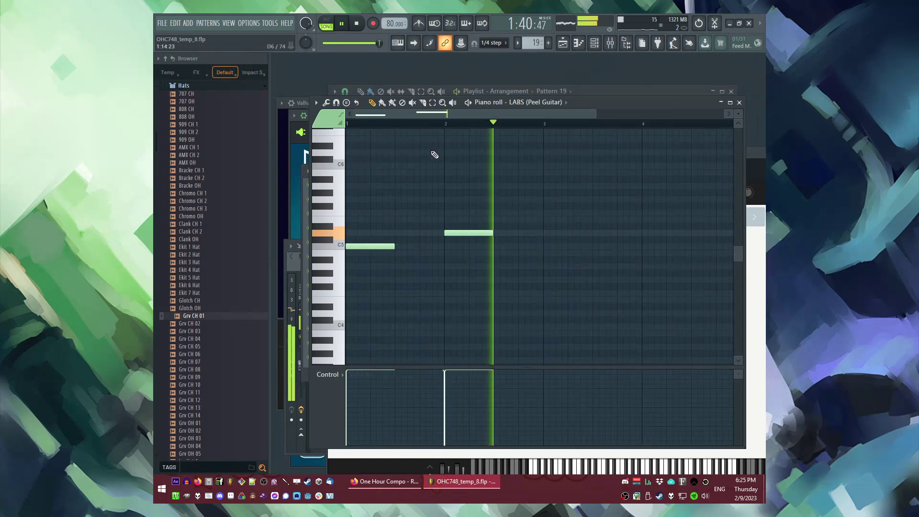
Route LABS (Peel Guitar) to its own free mixer track and load ValhallaSupermassive in that track's fourth effect slot.
{"action": "key", "text": "l"}
{"action": "key", "text": "F6"}
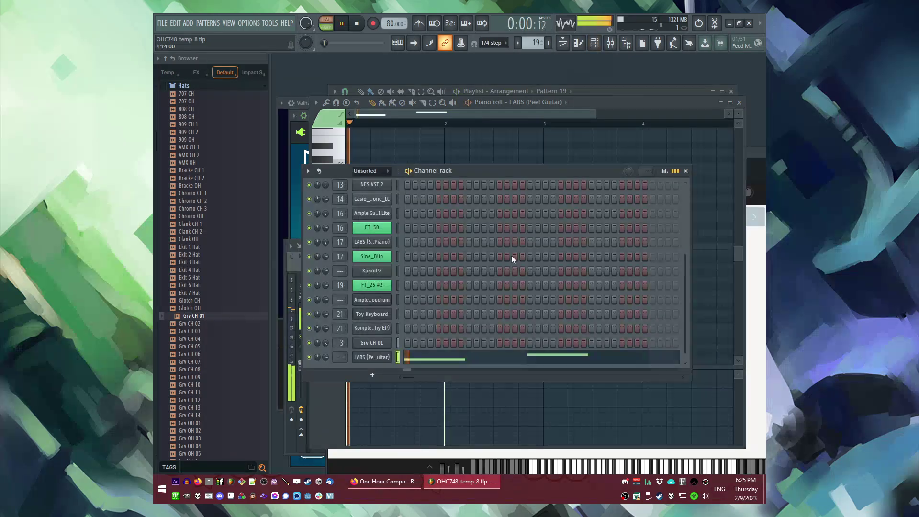
{"action": "left_click", "coordinate": [373, 357]}
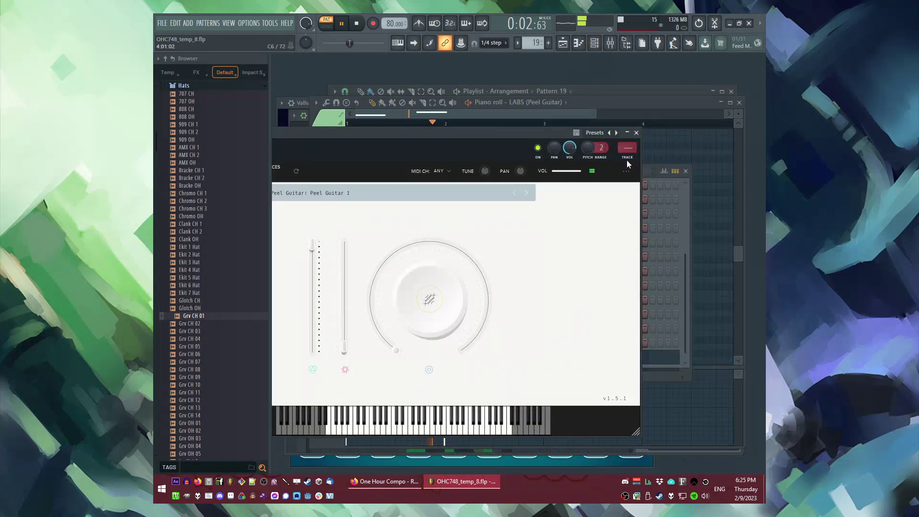
{"action": "left_click", "coordinate": [628, 160]}
{"action": "left_click", "coordinate": [644, 301]}
{"action": "left_click", "coordinate": [614, 421]}
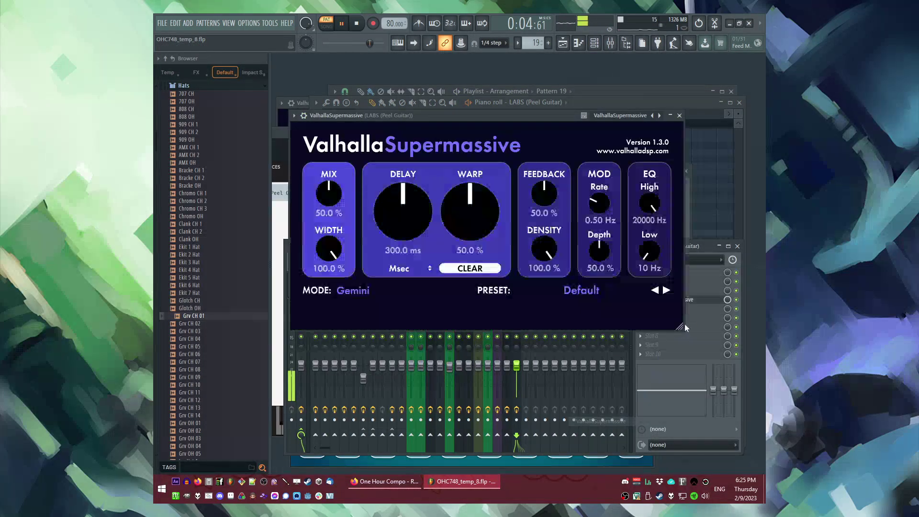
Move ValhallaSupermassive to the seventh effect slot of the LABS (Peel Guitar) mixer track and load Fruity parametric EQ 2 in slot 4.
{"action": "left_click", "coordinate": [697, 250]}
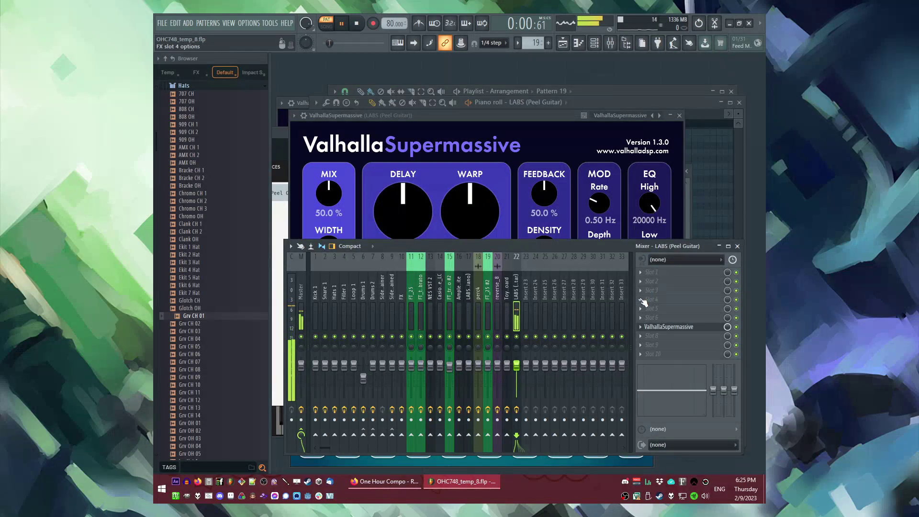
{"action": "left_click", "coordinate": [640, 301]}
{"action": "left_click", "coordinate": [600, 329]}
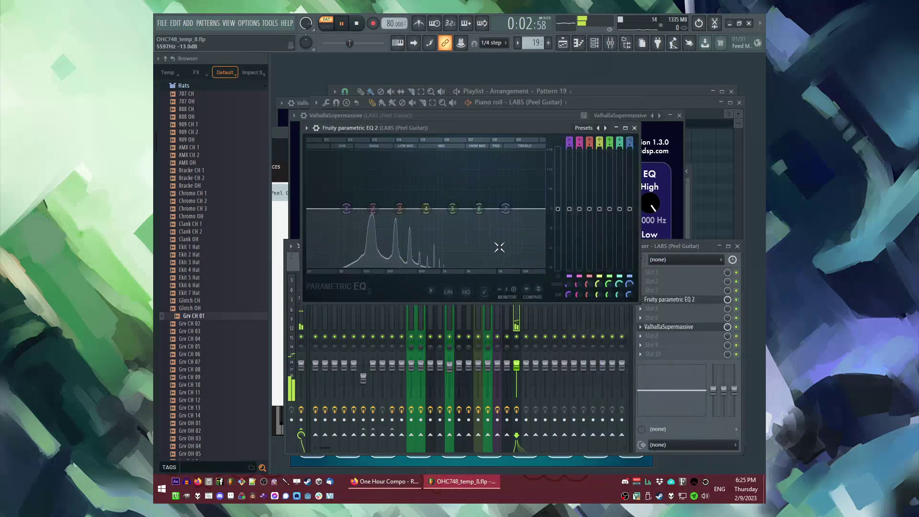
Cut the guitar's lows with band 1 and its highs with band 7 in Fruity parametric EQ 2.
{"action": "left_click_drag", "start_coordinate": [492, 200], "coordinate": [481, 208]}
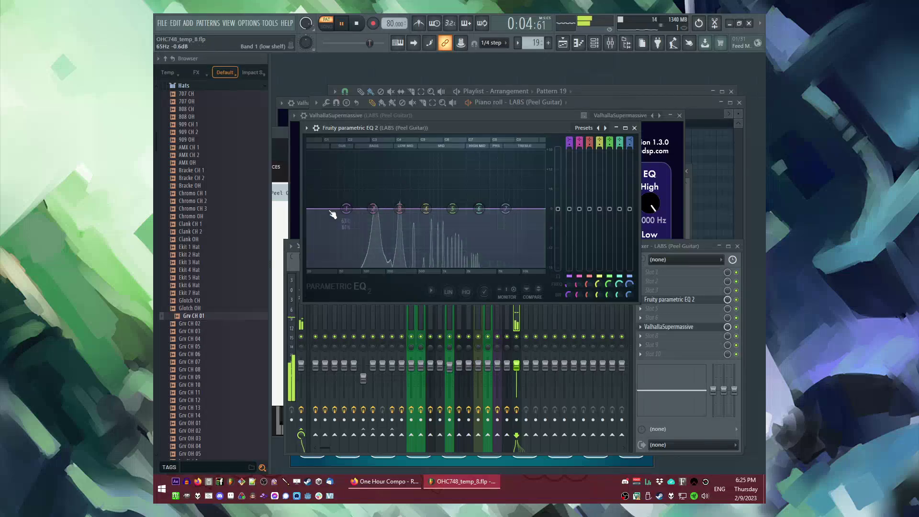
{"action": "left_click_drag", "start_coordinate": [347, 209], "coordinate": [339, 249]}
{"action": "left_click_drag", "start_coordinate": [517, 209], "coordinate": [509, 256]}
Open Pattern 19's LABS (Peel Guitar) notes and add G5 at step 3 and E6 at step 4 of bar 1.
{"action": "key", "text": "F6"}
{"action": "key", "text": "F5"}
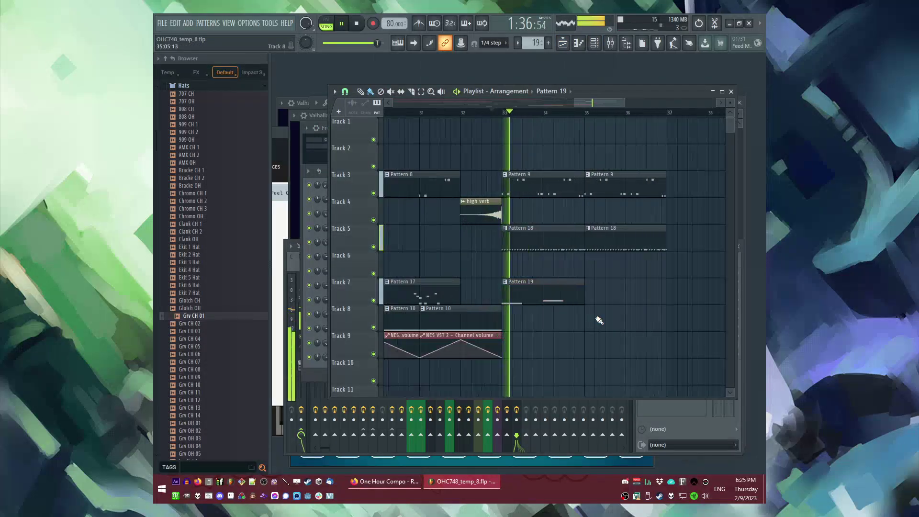
{"action": "double_click", "coordinate": [520, 292]}
{"action": "key", "text": "space"}
{"action": "scroll", "coordinate": [411, 207], "scroll_direction": "up", "scroll_amount": 1}
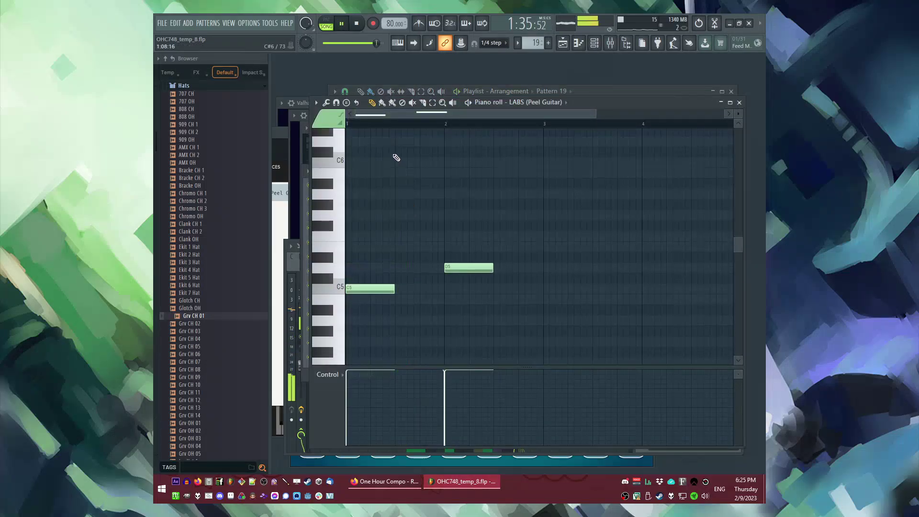
{"action": "key", "text": "space"}
{"action": "scroll", "coordinate": [353, 228], "scroll_direction": "up", "scroll_amount": 2}
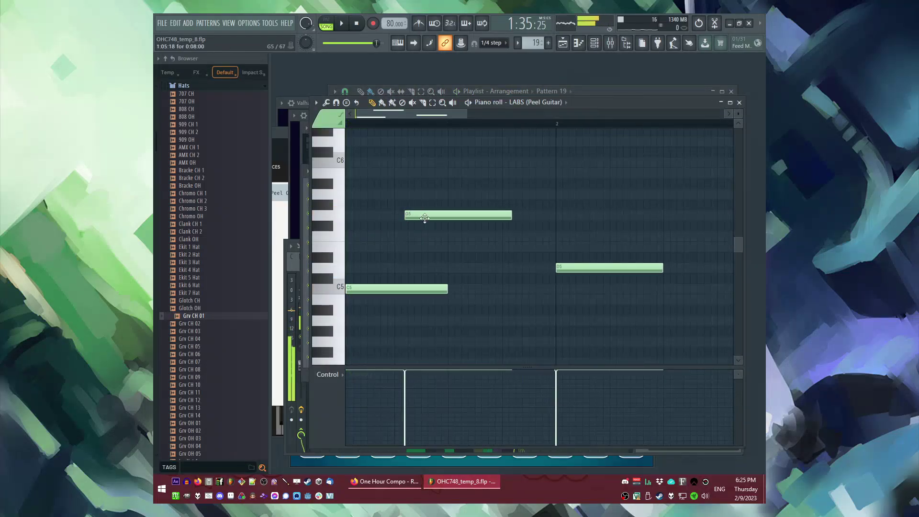
{"action": "scroll", "coordinate": [415, 218], "scroll_direction": "up", "scroll_amount": 2}
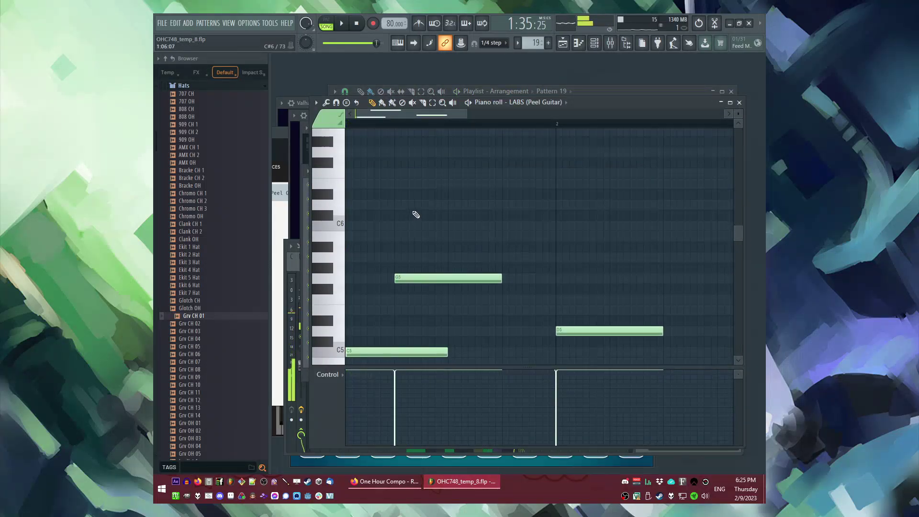
{"action": "left_click", "coordinate": [412, 184]}
{"action": "mouse_move", "coordinate": [408, 158]}
{"action": "left_mouse_down"}
{"action": "mouse_move", "coordinate": [441, 280]}
{"action": "mouse_move", "coordinate": [402, 277]}
{"action": "left_mouse_up"}
{"action": "left_click", "coordinate": [410, 247]}
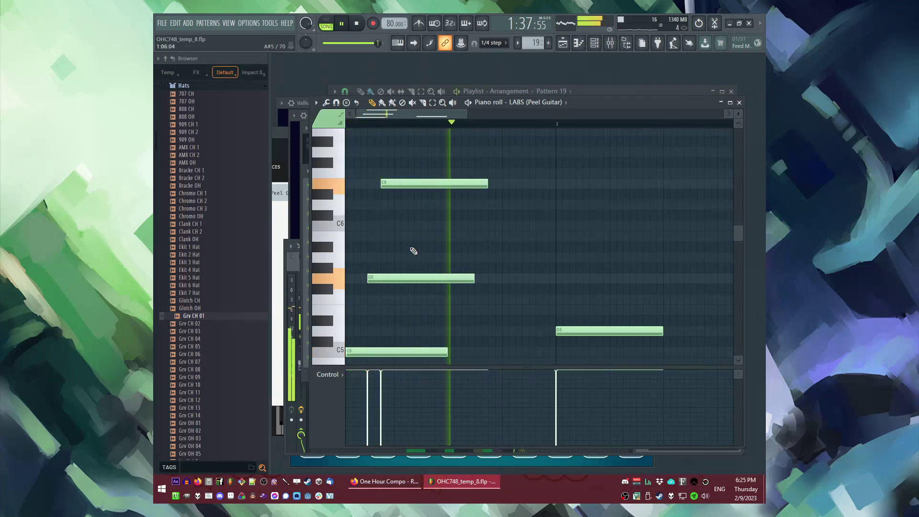
Replace the D5 at bar 2 with half-bar notes C5 at bar 1 step 13 and G5 at bar 2 step 5.
{"action": "scroll", "coordinate": [492, 255], "scroll_direction": "down", "scroll_amount": 2}
{"action": "scroll", "coordinate": [468, 266], "scroll_direction": "up", "scroll_amount": 3}
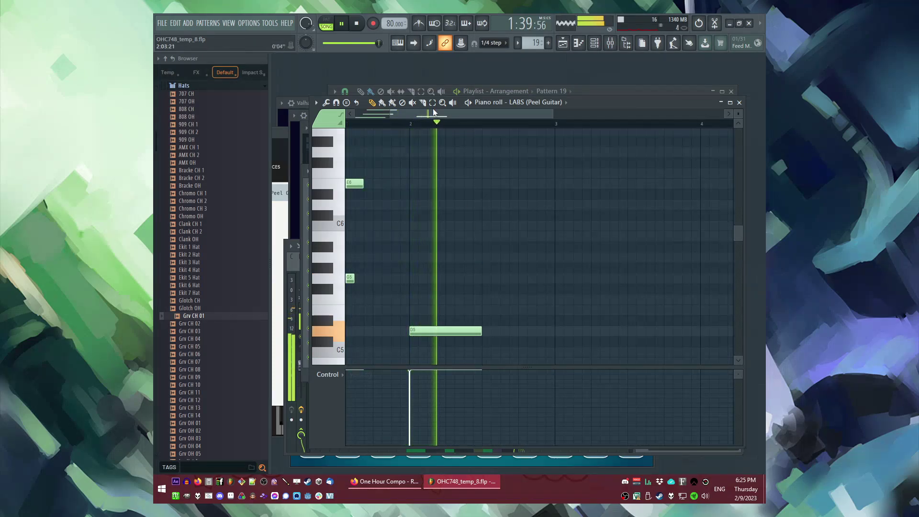
{"action": "left_click_drag", "start_coordinate": [439, 115], "coordinate": [401, 115]}
{"action": "key", "text": "space"}
{"action": "key", "text": "space"}
{"action": "scroll", "coordinate": [505, 238], "scroll_direction": "down", "scroll_amount": 2}
{"action": "right_click", "coordinate": [496, 268]}
{"action": "scroll", "coordinate": [485, 287], "scroll_direction": "up", "scroll_amount": 1}
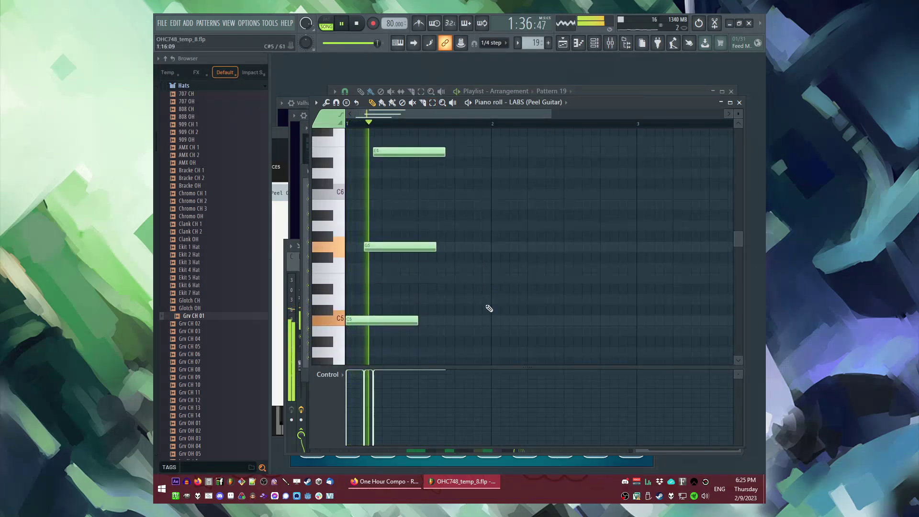
{"action": "left_click", "coordinate": [461, 321]}
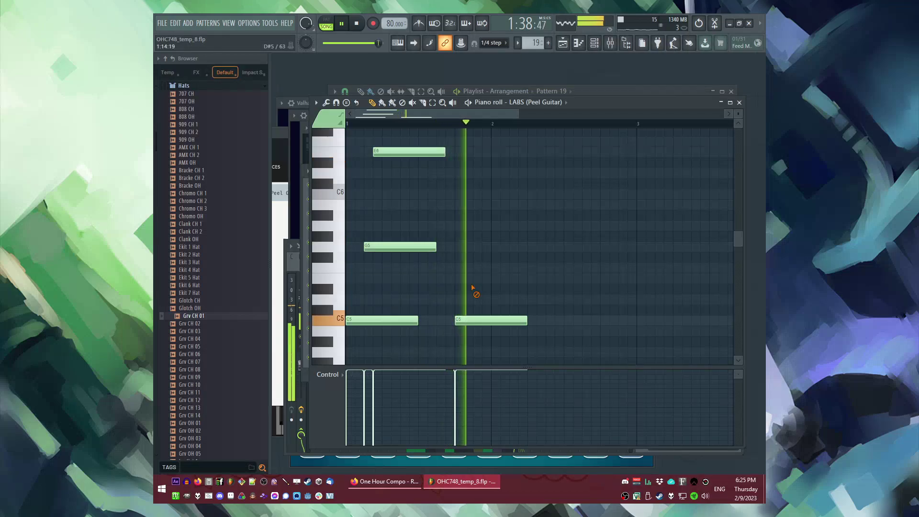
{"action": "key", "text": "space"}
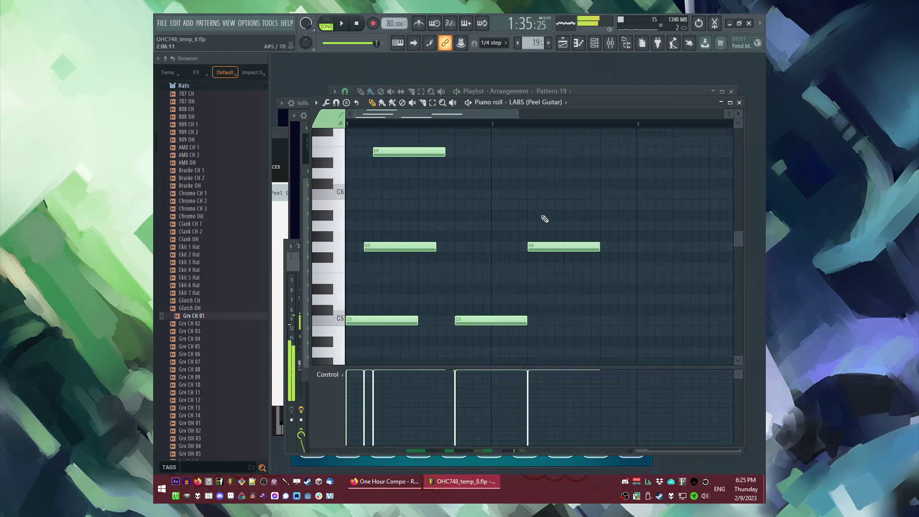
Add E6 at bar 2 step 7 and save the project as the new version OHC748_temp_9.flp.
{"action": "scroll", "coordinate": [552, 173], "scroll_direction": "up", "scroll_amount": 1}
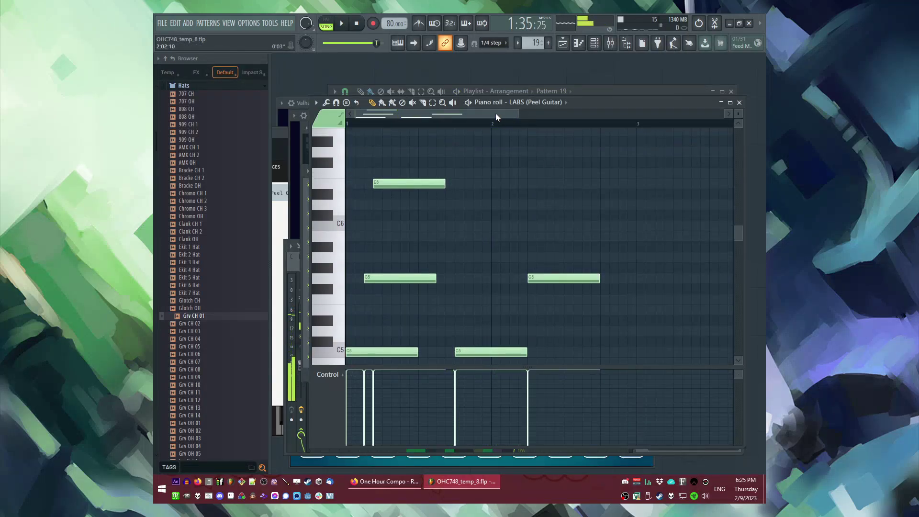
{"action": "left_click_drag", "start_coordinate": [514, 185], "coordinate": [516, 185]}
{"action": "key", "text": "space"}
{"action": "key", "text": "space"}
{"action": "left_click_drag", "start_coordinate": [411, 124], "coordinate": [341, 124]}
{"action": "key", "text": "space"}
{"action": "key", "text": "ctrl+s"}
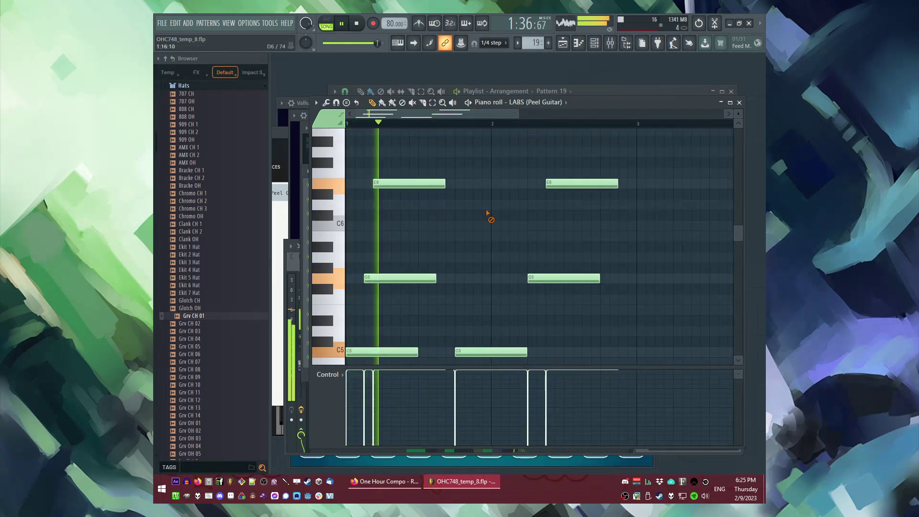
{"action": "key", "text": "ctrl+n"}
Extend the guitar phrase in bar 2 with F6 at step 11 and E6 at step 13.
{"action": "left_click_drag", "start_coordinate": [456, 115], "coordinate": [506, 125]}
{"action": "scroll", "coordinate": [498, 231], "scroll_direction": "up", "scroll_amount": 1}
{"action": "key", "text": "space"}
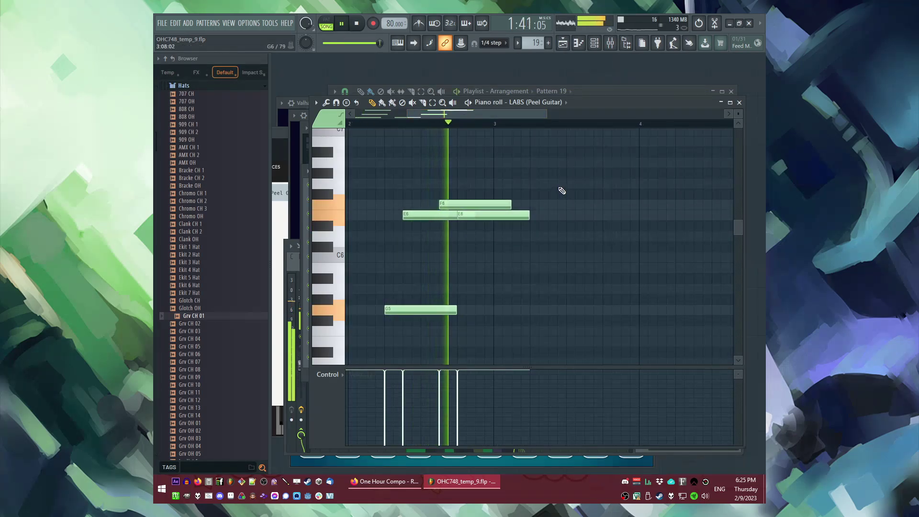
Duplicate all of the two-bar guitar phrase's notes so that the copy starts at bar 3 of Pattern 19.
{"action": "scroll", "coordinate": [565, 200], "scroll_direction": "down", "scroll_amount": 4}
{"action": "key", "text": "ctrl+a"}
{"action": "key", "text": "ctrl+b"}
{"action": "scroll", "coordinate": [562, 192], "scroll_direction": "right", "scroll_amount": 1}
{"action": "scroll", "coordinate": [562, 191], "scroll_direction": "up", "scroll_amount": 1}
{"action": "scroll", "coordinate": [562, 191], "scroll_direction": "down", "scroll_amount": 1}
{"action": "scroll", "coordinate": [517, 226], "scroll_direction": "up", "scroll_amount": 4}
{"action": "key", "text": "space"}
{"action": "scroll", "coordinate": [513, 268], "scroll_direction": "down", "scroll_amount": 2}
{"action": "scroll", "coordinate": [519, 346], "scroll_direction": "right", "scroll_amount": 1}
Play back the arrangement from bar 24, then listen to the section around bar 33 in the playlist.
{"action": "key", "text": "F5"}
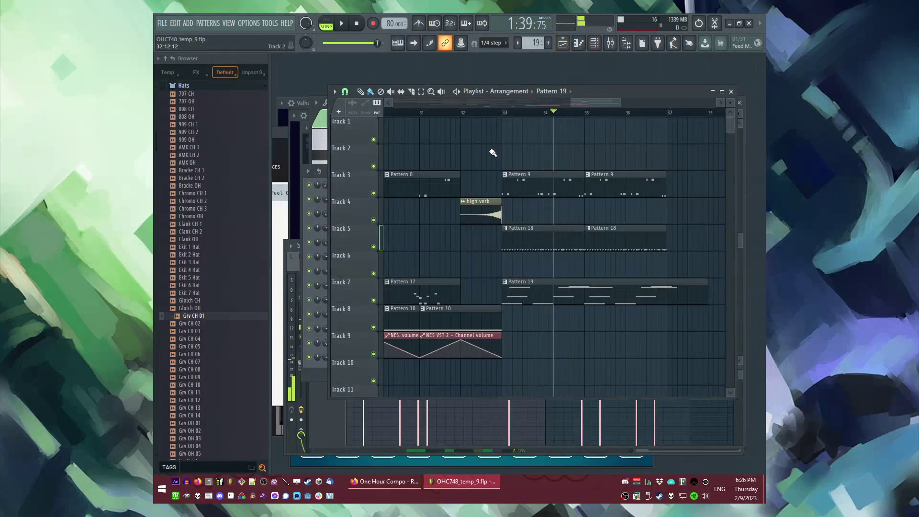
{"action": "scroll", "coordinate": [471, 139], "scroll_direction": "down", "scroll_amount": 3}
{"action": "left_click", "coordinate": [401, 113]}
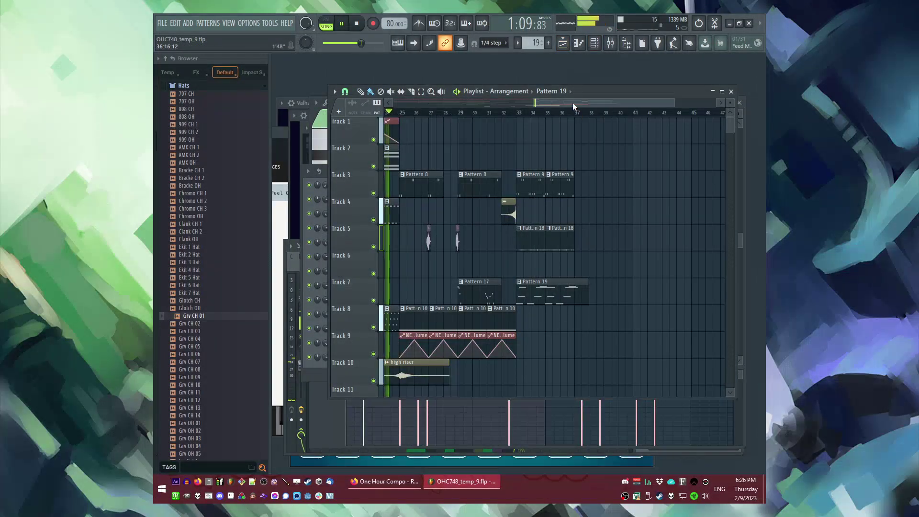
{"action": "left_click_drag", "start_coordinate": [574, 103], "coordinate": [548, 104]}
{"action": "left_click_drag", "start_coordinate": [408, 116], "coordinate": [436, 115]}
{"action": "left_click", "coordinate": [572, 115]}
{"action": "scroll", "coordinate": [579, 117], "scroll_direction": "up", "scroll_amount": 2}
Lower the two C5 notes in bar 3 of Pattern 19's guitar part to A4, keeping them on steps 1 and 13.
{"action": "double_click", "coordinate": [547, 303]}
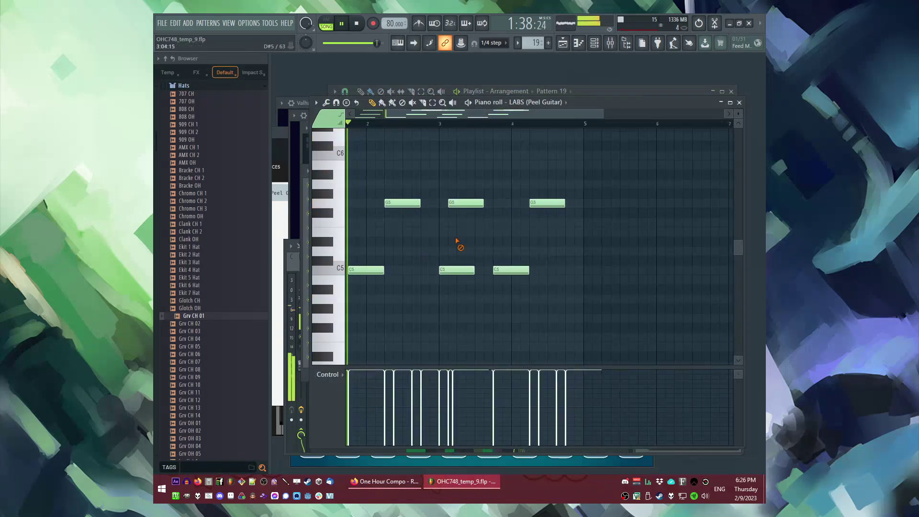
{"action": "scroll", "coordinate": [458, 240], "scroll_direction": "up", "scroll_amount": 1}
{"action": "scroll", "coordinate": [466, 209], "scroll_direction": "up", "scroll_amount": 2, "text": "ctrl"}
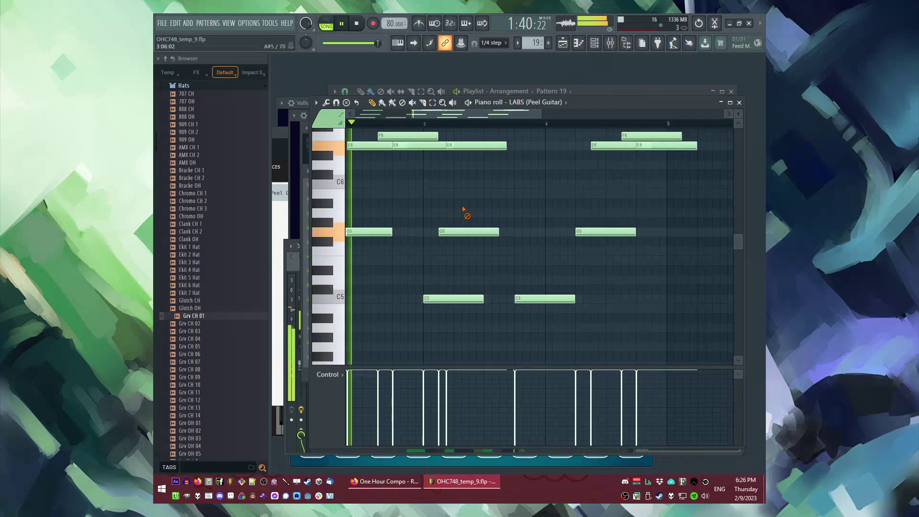
{"action": "key", "text": "space"}
{"action": "left_click_drag", "start_coordinate": [453, 286], "coordinate": [667, 342], "text": "ctrl"}
{"action": "scroll", "coordinate": [428, 298], "scroll_direction": "up", "scroll_amount": 1, "text": "ctrl"}
{"action": "left_click_drag", "start_coordinate": [430, 298], "coordinate": [433, 327]}
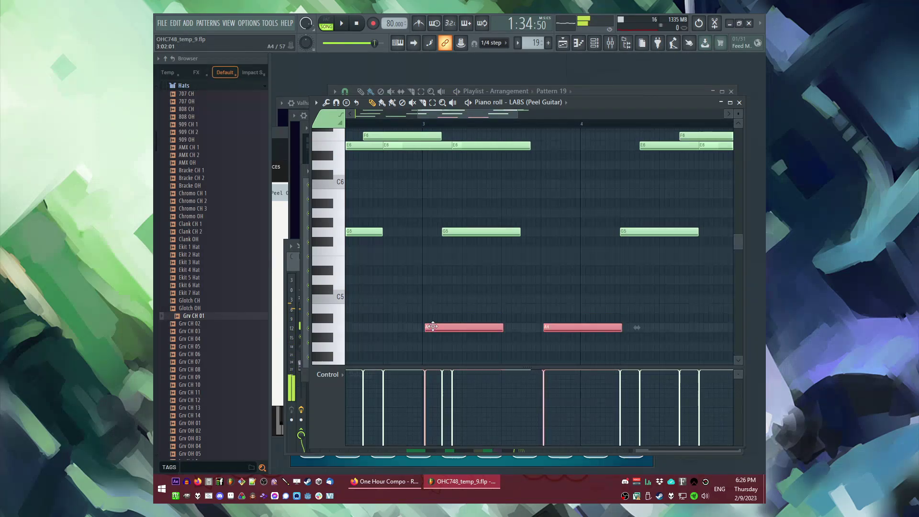
{"action": "left_click", "coordinate": [418, 124]}
{"action": "key", "text": "space"}
{"action": "key", "text": "space"}
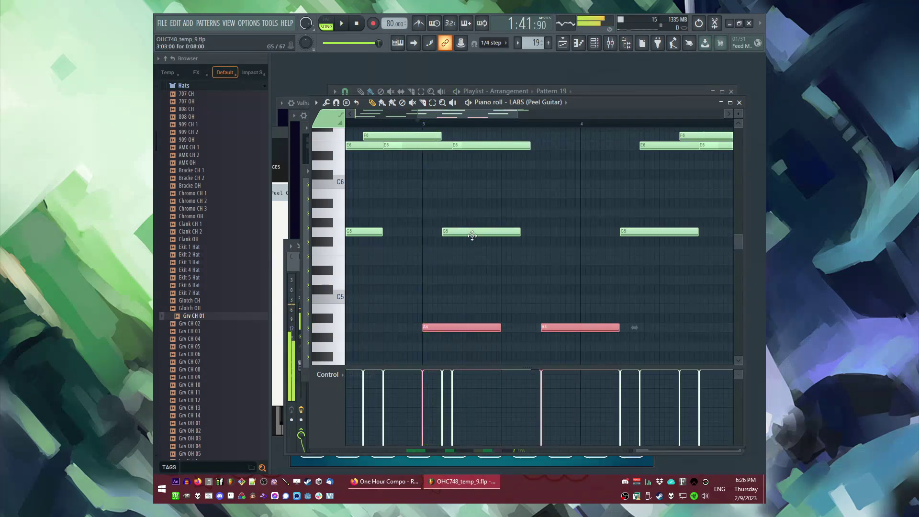
{"action": "scroll", "coordinate": [473, 237], "scroll_direction": "up", "scroll_amount": 1}
{"action": "left_click", "coordinate": [473, 248], "text": "ctrl"}
Vary guitar bar 4 by moving G5 to step 3, F6 to step 9 and the last E6 to step 12, and adding C6 at step 15.
{"action": "key", "text": "space"}
{"action": "left_click_drag", "start_coordinate": [459, 115], "coordinate": [495, 118]}
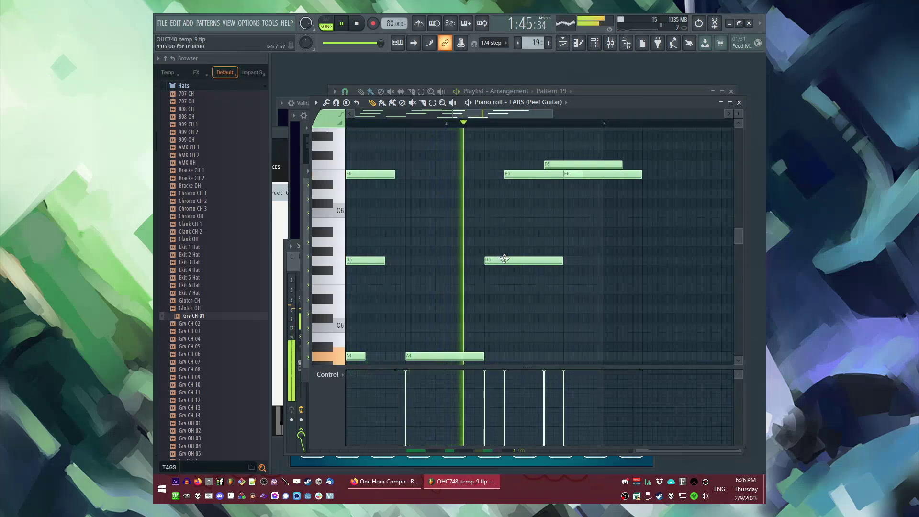
{"action": "left_click", "coordinate": [393, 125]}
{"action": "left_click_drag", "start_coordinate": [489, 260], "coordinate": [470, 261]}
{"action": "key", "text": "space"}
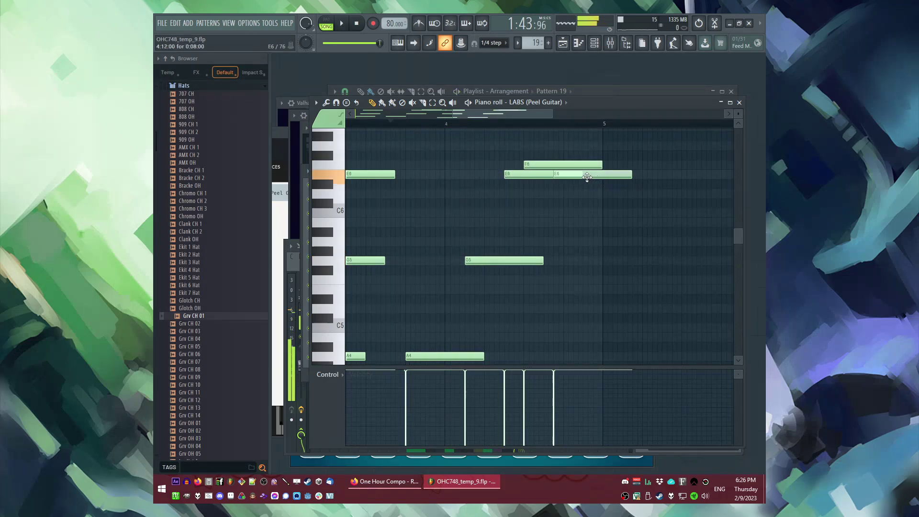
{"action": "scroll", "coordinate": [607, 195], "scroll_direction": "up", "scroll_amount": 1}
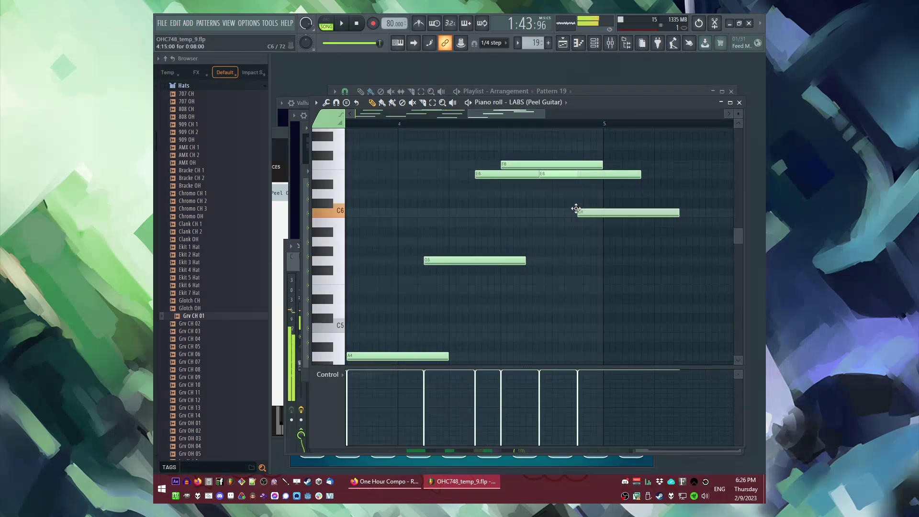
{"action": "left_click_drag", "start_coordinate": [576, 208], "coordinate": [579, 209]}
Duplicate all notes of the four-bar guitar phrase so that the copy starts at bar 5.
{"action": "key", "text": "space"}
{"action": "scroll", "coordinate": [451, 138], "scroll_direction": "down", "scroll_amount": 4}
{"action": "key", "text": "ctrl+a"}
{"action": "scroll", "coordinate": [563, 260], "scroll_direction": "up", "scroll_amount": 3}
{"action": "key", "text": "ctrl+b"}
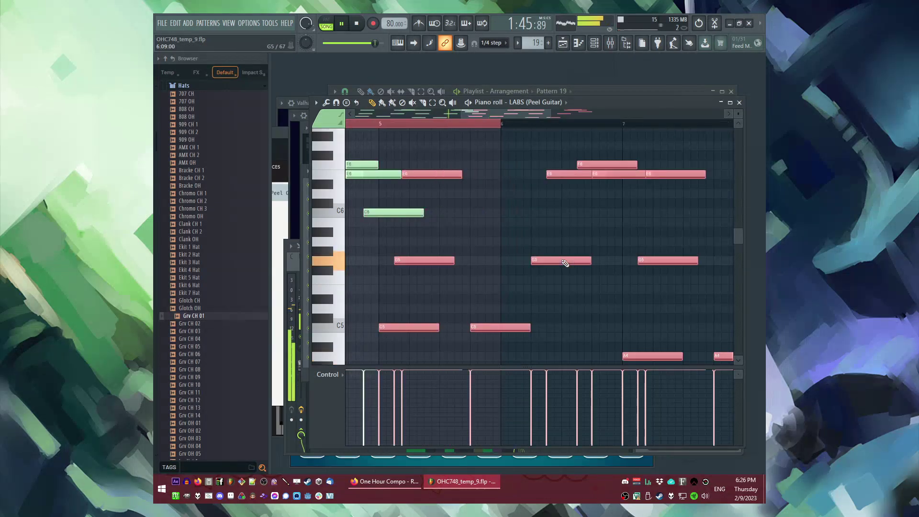
Transpose the duplicated guitar notes from bar 5 onward down seven semitones, with the high note at bar 5 step 4 on C6.
{"action": "scroll", "coordinate": [488, 239], "scroll_direction": "down", "scroll_amount": 3}
{"action": "left_click_drag", "start_coordinate": [412, 242], "coordinate": [411, 312]}
{"action": "left_click", "coordinate": [467, 294], "text": "ctrl"}
{"action": "scroll", "coordinate": [468, 293], "scroll_direction": "up", "scroll_amount": 5}
{"action": "scroll", "coordinate": [441, 233], "scroll_direction": "down", "scroll_amount": 3}
{"action": "key", "text": "space"}
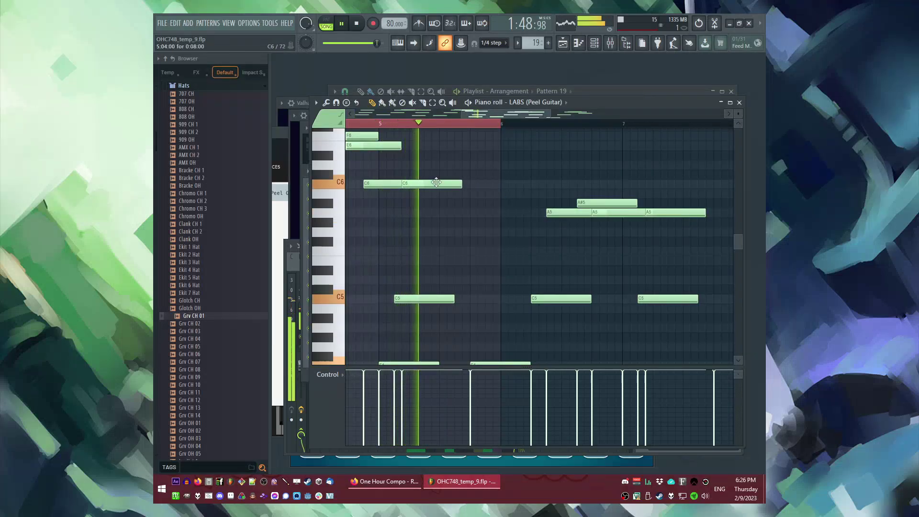
Raise the C6 note at bar 5 step 4 to E6 and play back the transposed phrase.
{"action": "left_click_drag", "start_coordinate": [433, 184], "coordinate": [436, 143]}
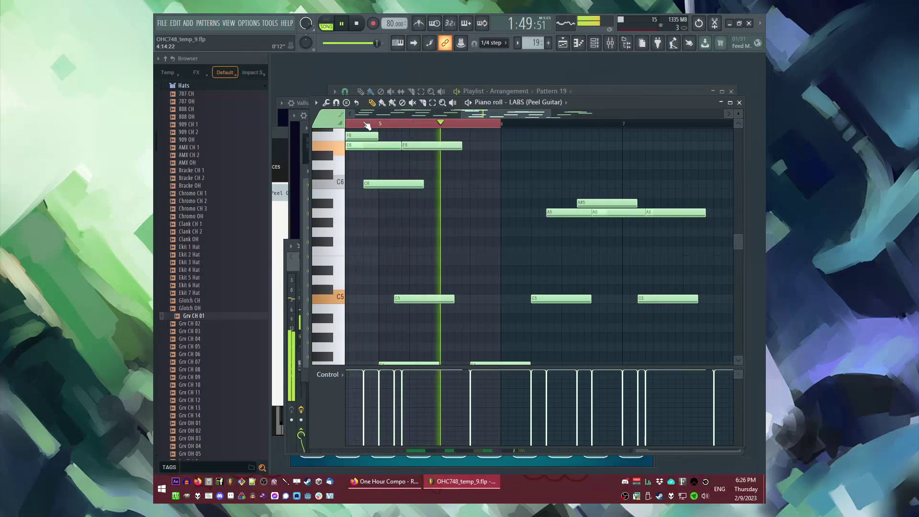
{"action": "scroll", "coordinate": [507, 197], "scroll_direction": "down", "scroll_amount": 2}
{"action": "scroll", "coordinate": [507, 197], "scroll_direction": "up", "scroll_amount": 2}
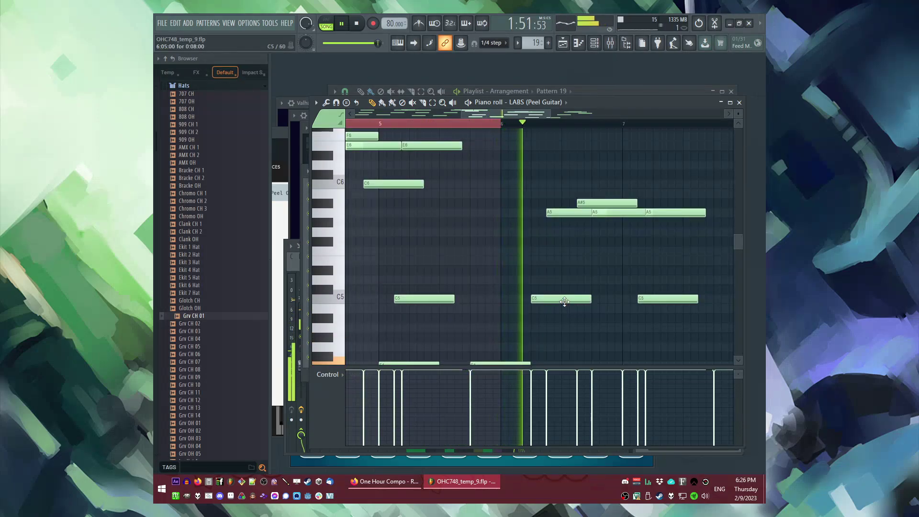
{"action": "key", "text": "space"}
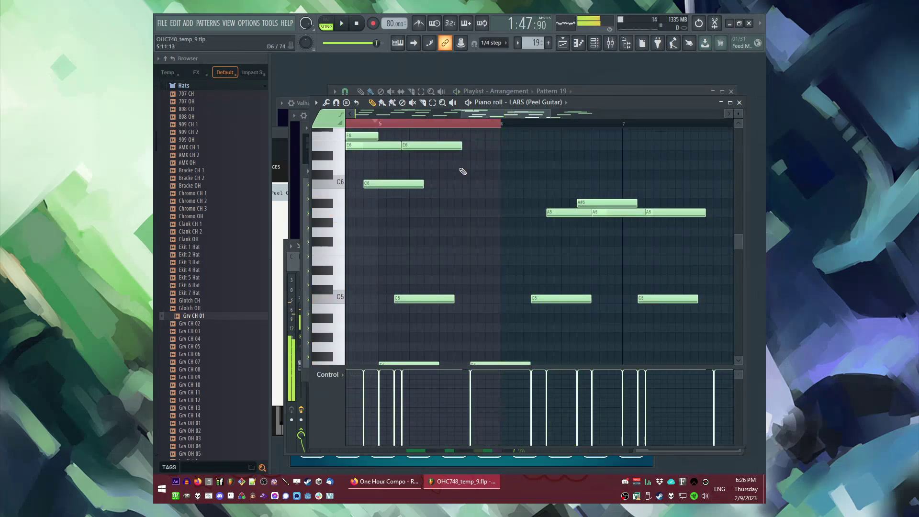
Duplicate the two Pattern 9 and two Pattern 18 clips from bar 33 so that the copies start at bar 37.
{"action": "key", "text": "F5"}
{"action": "key", "text": "space"}
{"action": "left_click_drag", "start_coordinate": [652, 163], "coordinate": [527, 234], "text": "ctrl"}
{"action": "key", "text": "ctrl+b"}
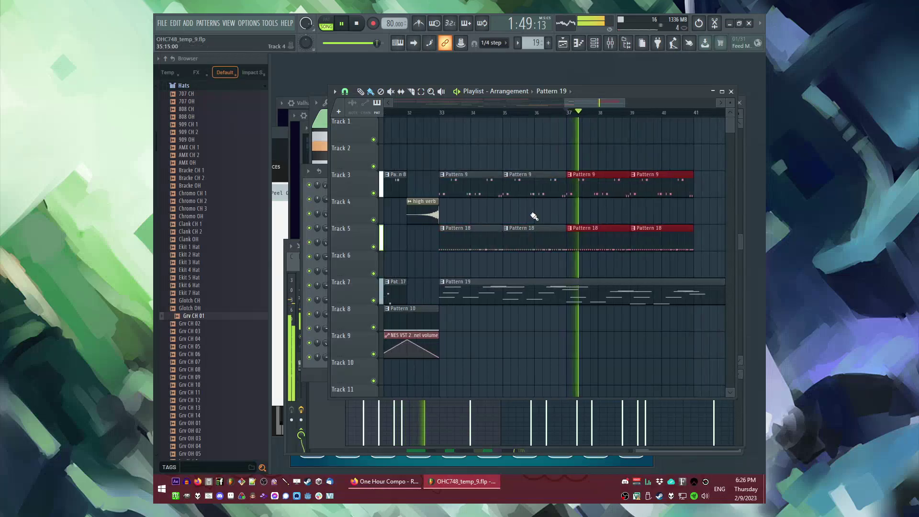
{"action": "left_click", "coordinate": [535, 217], "text": "ctrl"}
{"action": "scroll", "coordinate": [536, 220], "scroll_direction": "down", "scroll_amount": 2}
{"action": "scroll", "coordinate": [564, 243], "scroll_direction": "up", "scroll_amount": 2}
Reopen Pattern 19's guitar notes and listen to the transition from bar 4 into the transposed phrase at bar 5.
{"action": "double_click", "coordinate": [518, 297]}
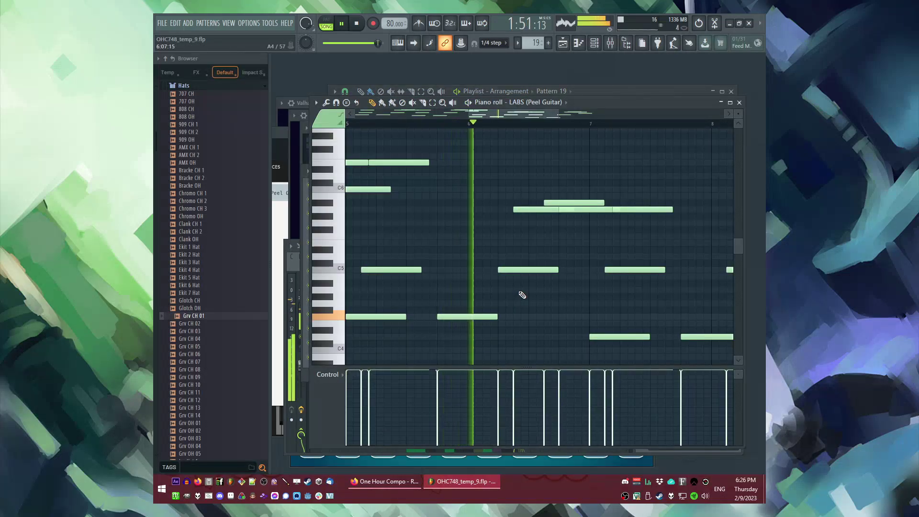
{"action": "key", "text": "F6"}
{"action": "key", "text": "F5"}
{"action": "key", "text": "F5"}
{"action": "double_click", "coordinate": [521, 300]}
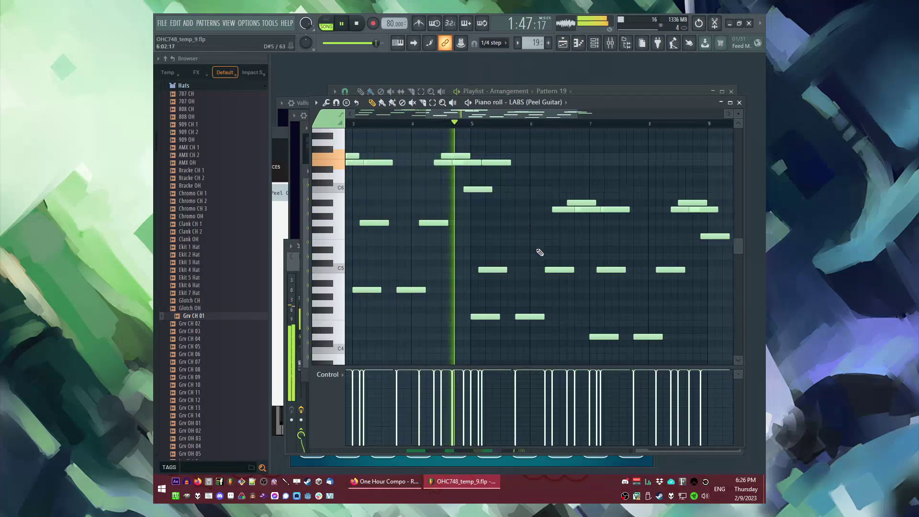
{"action": "scroll", "coordinate": [540, 254], "scroll_direction": "up", "scroll_amount": 2}
{"action": "key", "text": "space"}
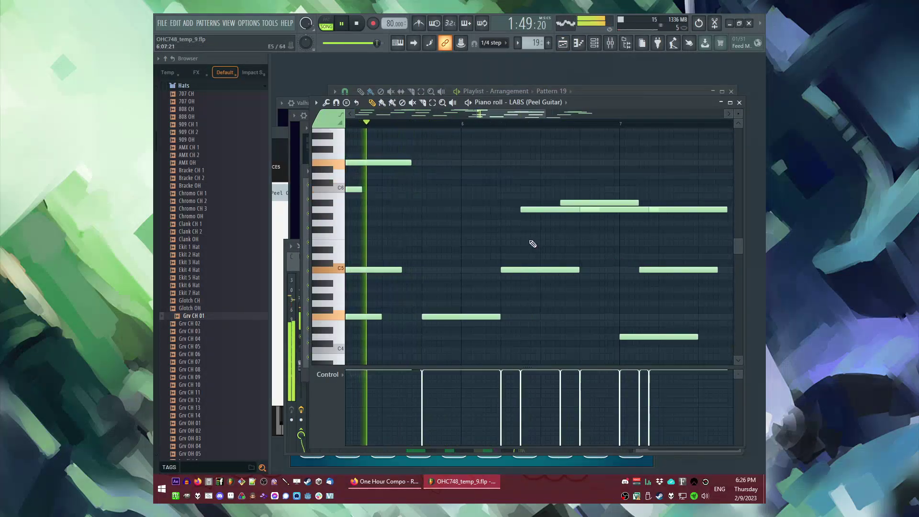
{"action": "scroll", "coordinate": [533, 243], "scroll_direction": "down", "scroll_amount": 2}
{"action": "left_click", "coordinate": [386, 125]}
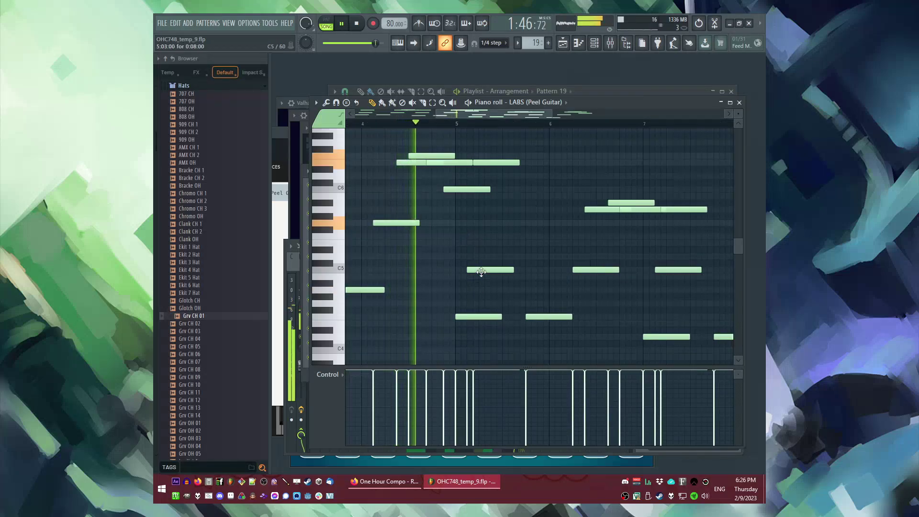
{"action": "scroll", "coordinate": [561, 279], "scroll_direction": "up", "scroll_amount": 2}
{"action": "scroll", "coordinate": [561, 279], "scroll_direction": "up", "scroll_amount": 1}
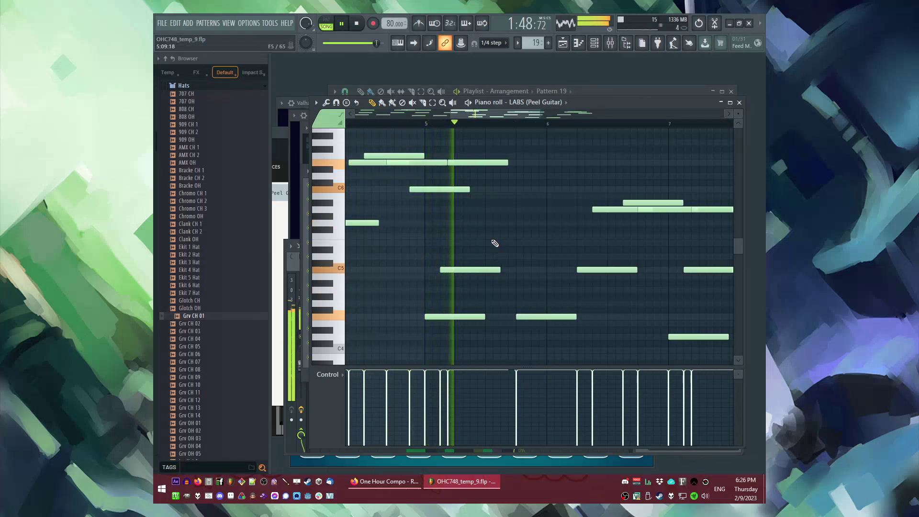
Play back the start of the transposed guitar phrase and raise the C5 note at bar 5 step 3 to F5.
{"action": "key", "text": "space"}
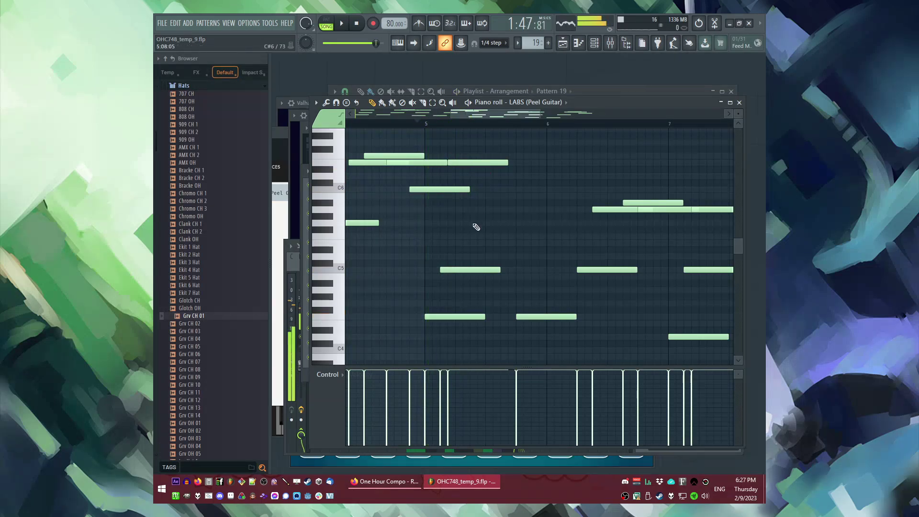
{"action": "key", "text": "space"}
{"action": "key", "text": "space"}
{"action": "key", "text": "space"}
{"action": "left_click_drag", "start_coordinate": [447, 269], "coordinate": [451, 238]}
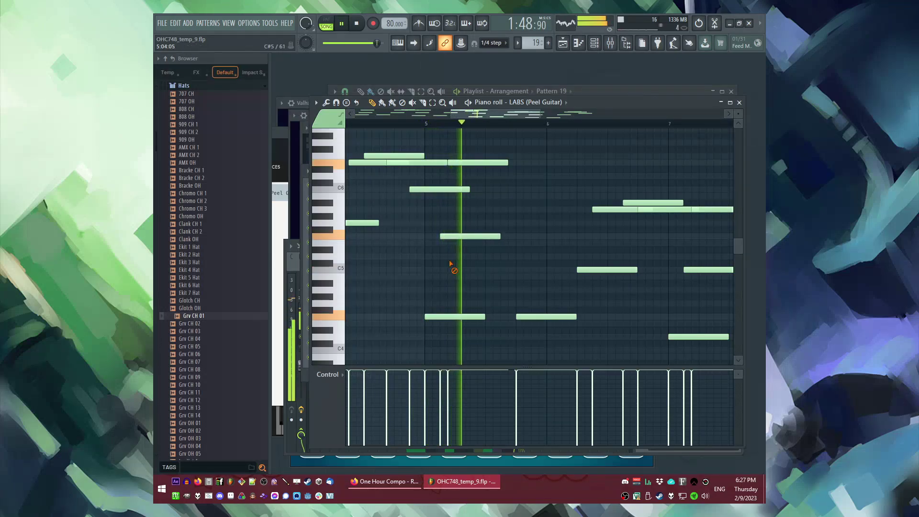
Raise the A5 note at bar 6 step 7 to E6 and play back the guitar part leading into bar 5.
{"action": "scroll", "coordinate": [532, 264], "scroll_direction": "down", "scroll_amount": 3}
{"action": "scroll", "coordinate": [531, 264], "scroll_direction": "up", "scroll_amount": 3}
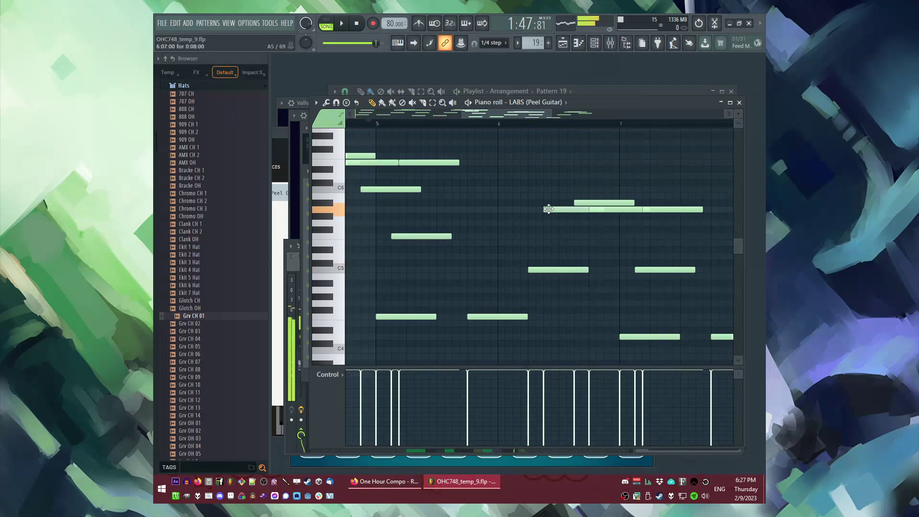
{"action": "left_click", "coordinate": [545, 162]}
{"action": "scroll", "coordinate": [411, 128], "scroll_direction": "down", "scroll_amount": 3}
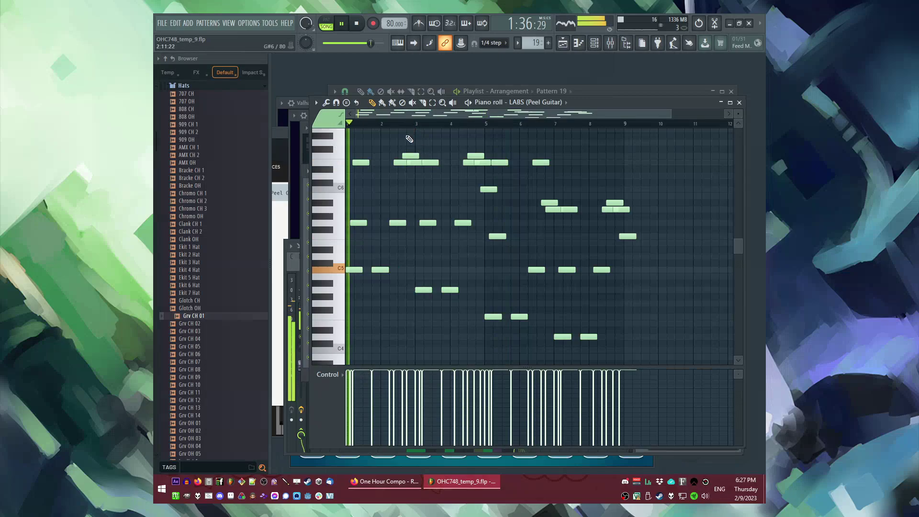
{"action": "scroll", "coordinate": [428, 125], "scroll_direction": "up", "scroll_amount": 3}
{"action": "left_click", "coordinate": [445, 126]}
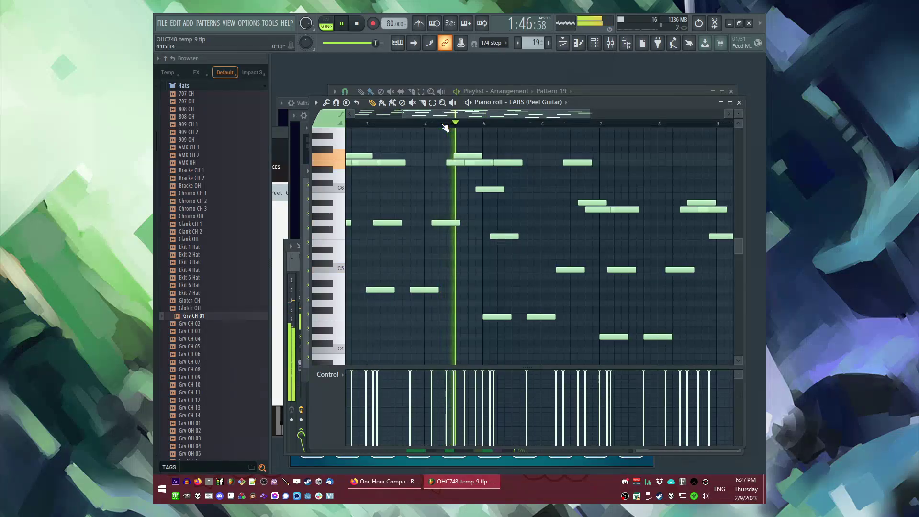
{"action": "left_click", "coordinate": [413, 126]}
{"action": "left_click", "coordinate": [409, 126]}
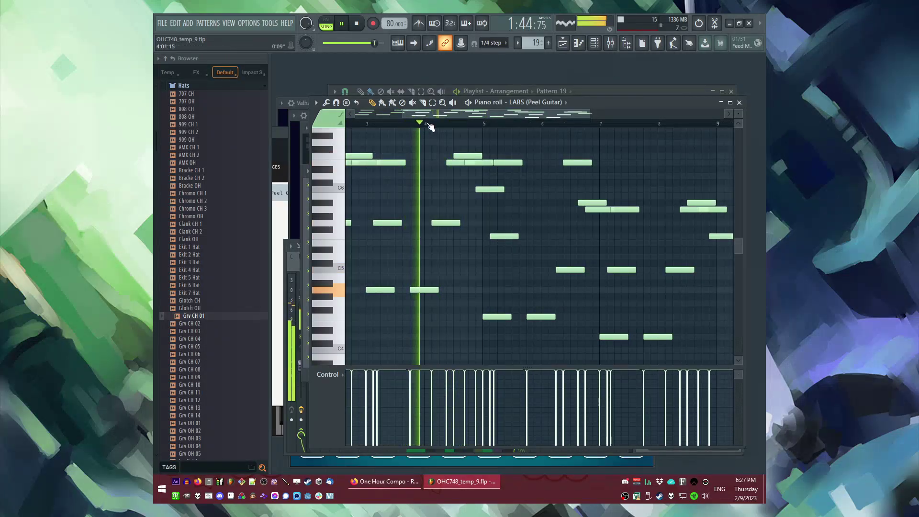
{"action": "scroll", "coordinate": [473, 126], "scroll_direction": "up", "scroll_amount": 4}
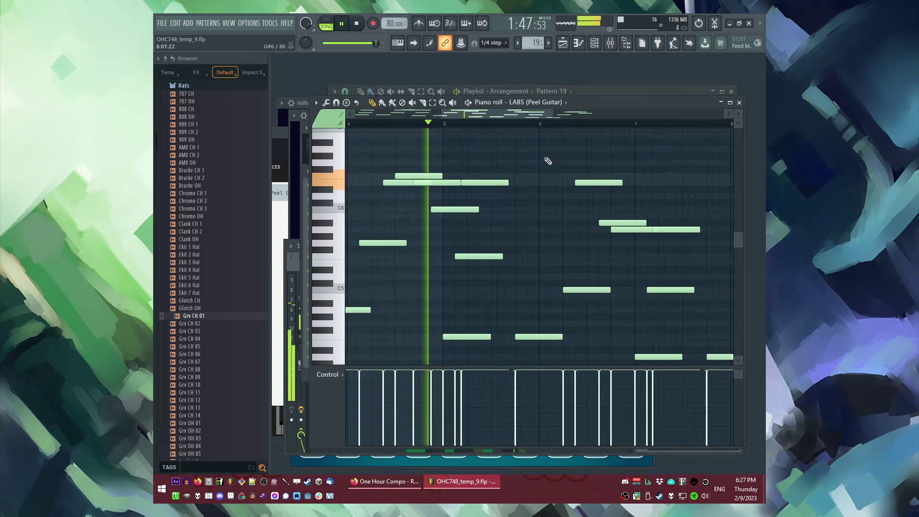
Replace the E6 note at bar 5 step 4 with a C6 note and play back the transition into bar 5.
{"action": "key", "text": "space"}
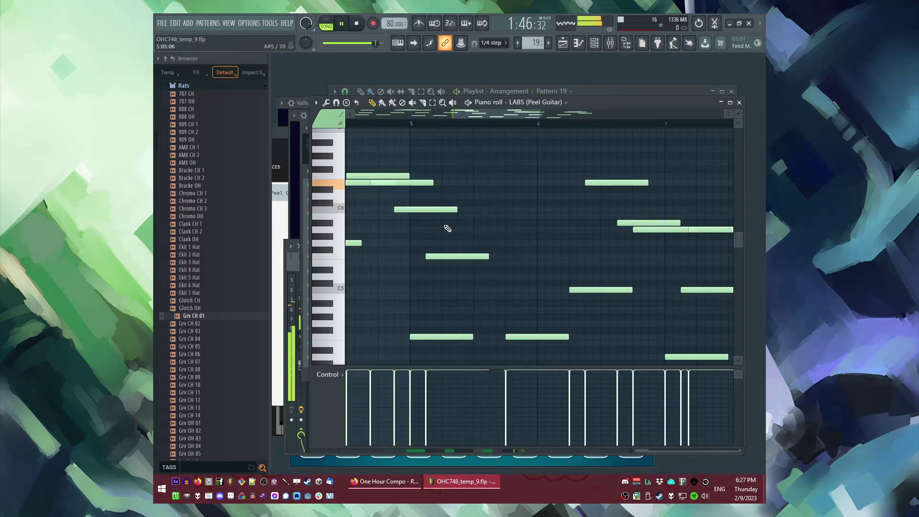
{"action": "scroll", "coordinate": [446, 226], "scroll_direction": "up", "scroll_amount": 1}
{"action": "left_click", "coordinate": [441, 210]}
{"action": "left_click_drag", "start_coordinate": [440, 215], "coordinate": [442, 213]}
{"action": "left_click", "coordinate": [393, 126]}
{"action": "left_click_drag", "start_coordinate": [505, 211], "coordinate": [495, 211]}
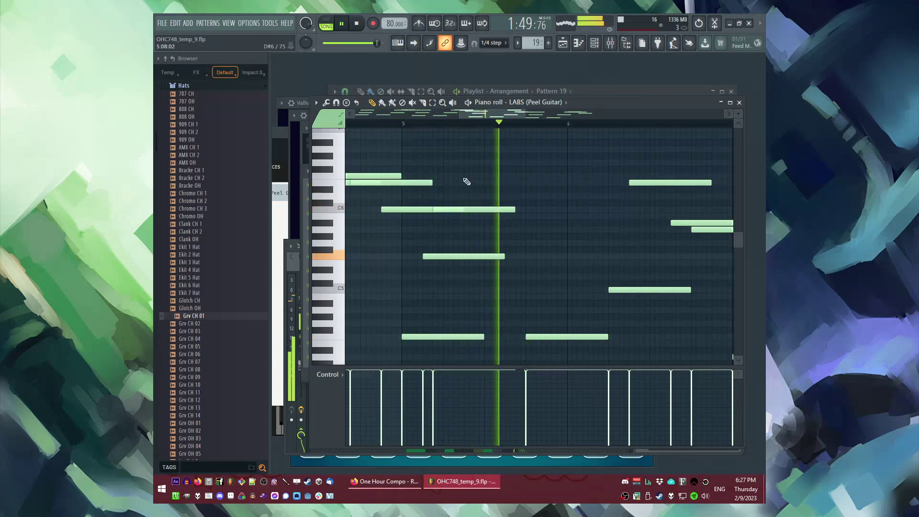
Replay bar 5 and move its second F4 note from step 13 to step 11.
{"action": "left_click", "coordinate": [396, 125]}
{"action": "scroll", "coordinate": [554, 231], "scroll_direction": "down", "scroll_amount": 1}
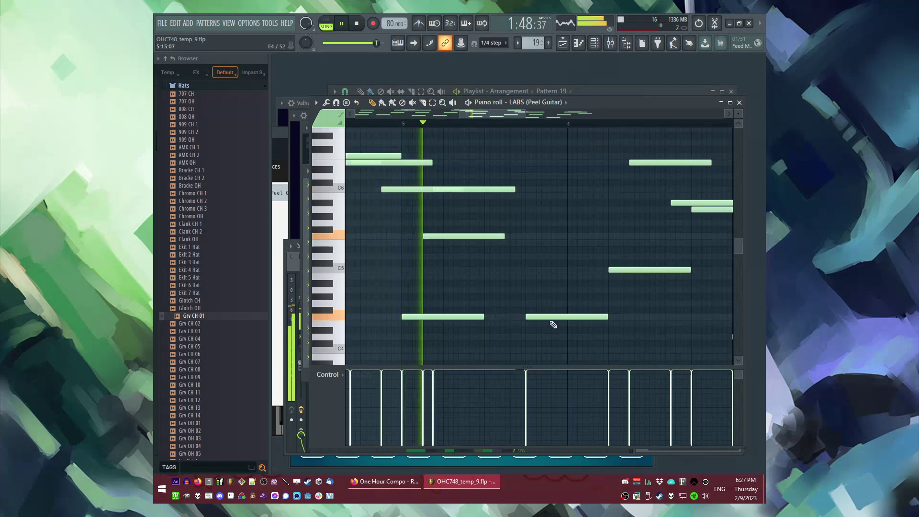
{"action": "left_click_drag", "start_coordinate": [550, 317], "coordinate": [529, 316]}
{"action": "key", "text": "space"}
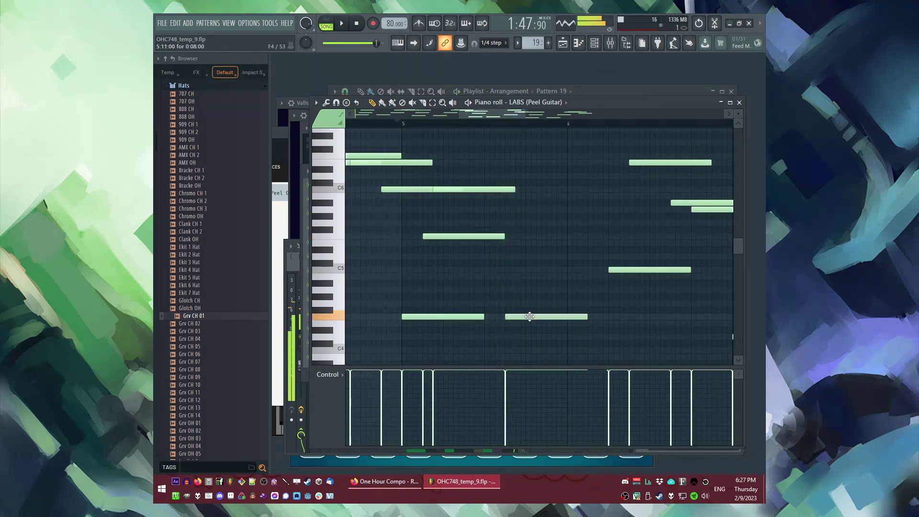
Add a C6 note at bar 5 step 13 and a D6 note at bar 5 step 15, listening to the result.
{"action": "key", "text": "space"}
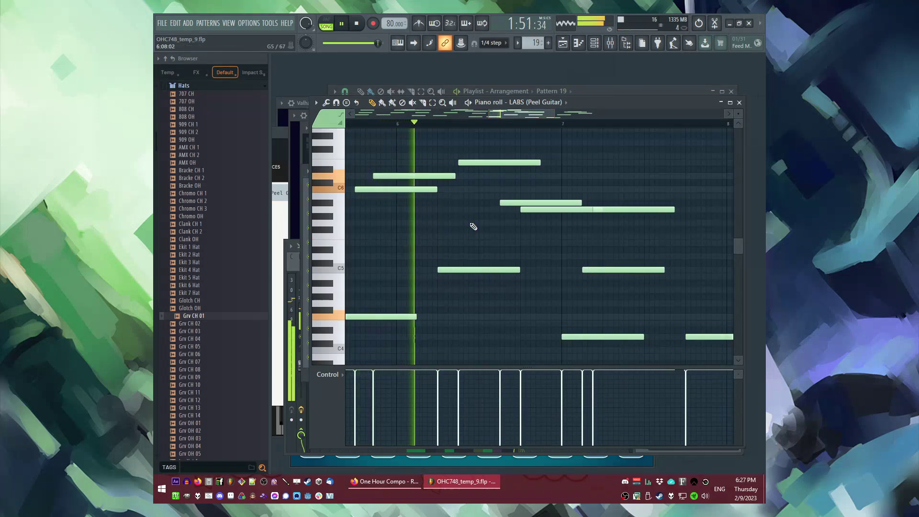
{"action": "key", "text": "space"}
{"action": "scroll", "coordinate": [503, 203], "scroll_direction": "down", "scroll_amount": 2}
{"action": "scroll", "coordinate": [453, 187], "scroll_direction": "up", "scroll_amount": 1}
{"action": "key", "text": "space"}
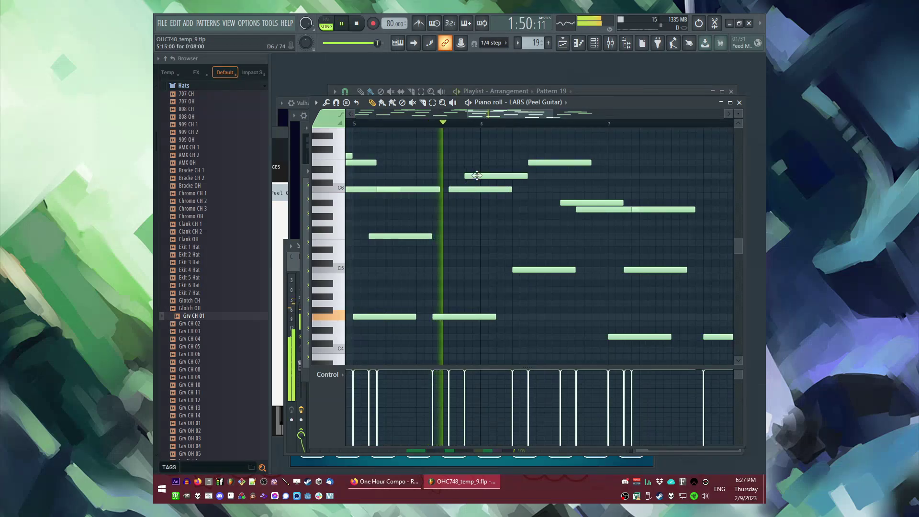
{"action": "left_click_drag", "start_coordinate": [473, 174], "coordinate": [476, 176]}
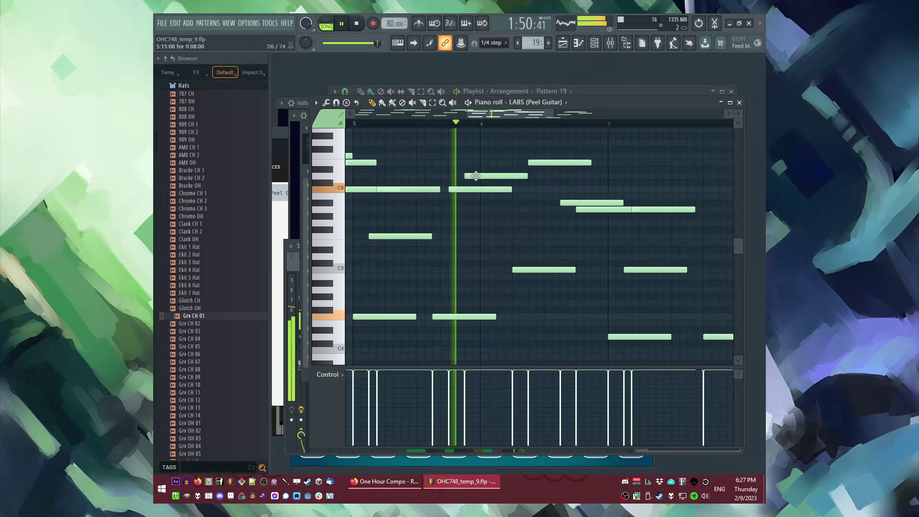
{"action": "key", "text": "space"}
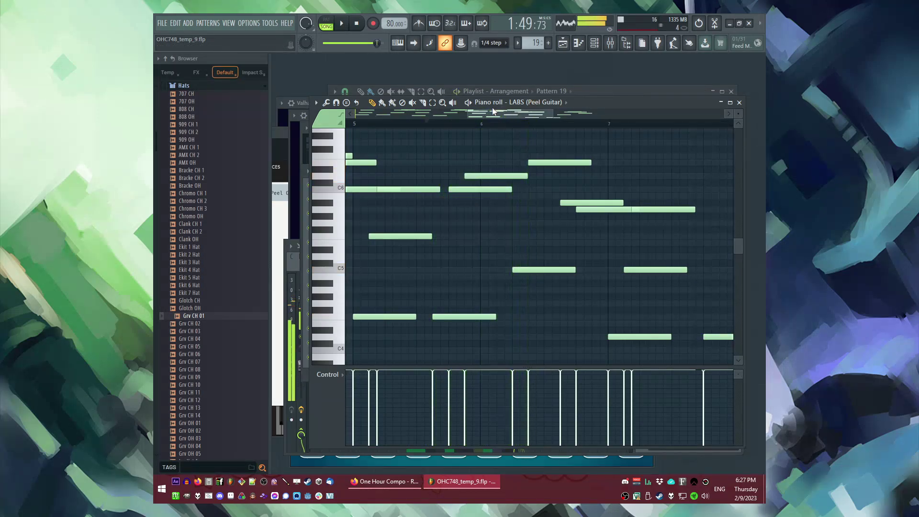
Lower the C5 note at bar 6 step 5 to F4.
{"action": "scroll", "coordinate": [527, 268], "scroll_direction": "right", "scroll_amount": 1}
{"action": "key", "text": "space"}
{"action": "left_click", "coordinate": [494, 304]}
{"action": "left_click_drag", "start_coordinate": [494, 308], "coordinate": [490, 321]}
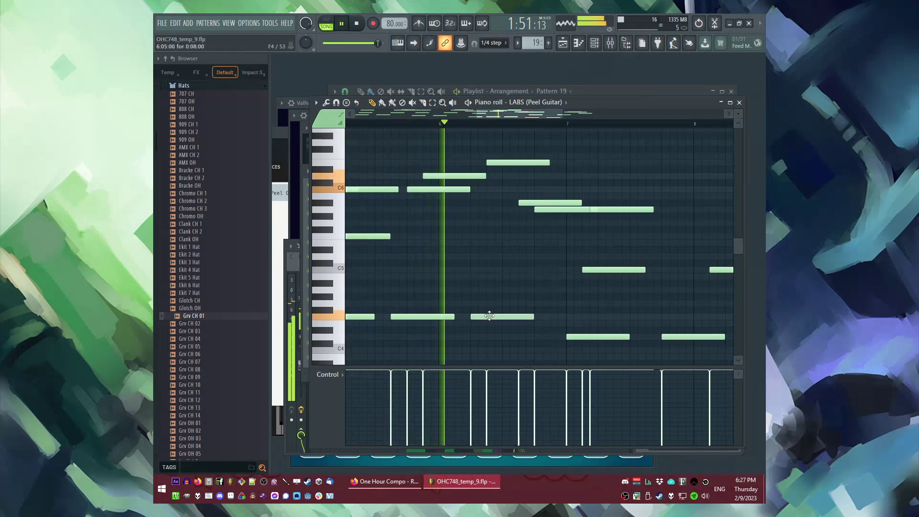
{"action": "key", "text": "space"}
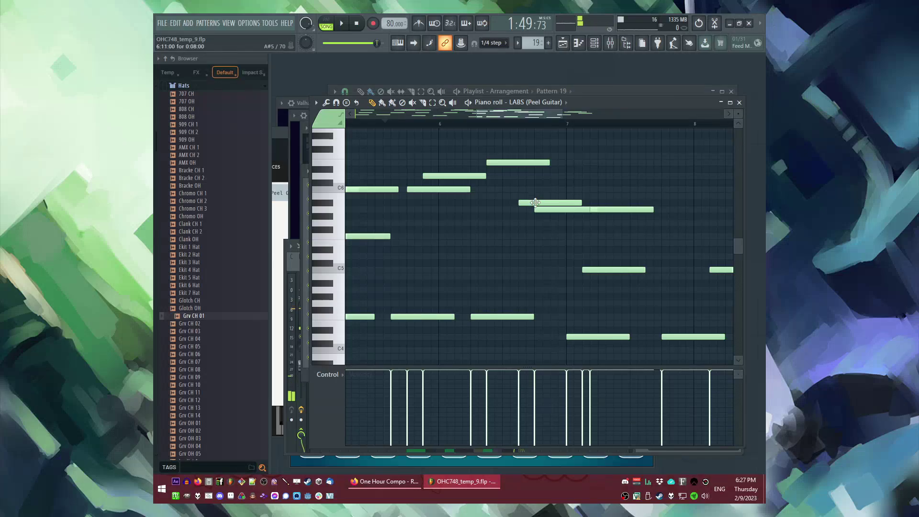
Replace the A#5 and A5 notes at bar 6 steps 11 and 13 with G5 at step 11 and B5 at step 15.
{"action": "key", "text": "space"}
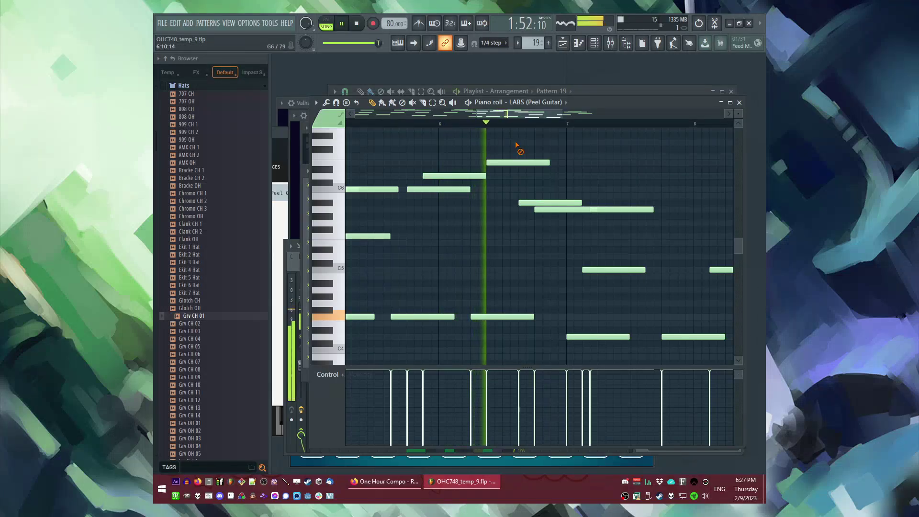
{"action": "key", "text": "space"}
{"action": "scroll", "coordinate": [534, 191], "scroll_direction": "up", "scroll_amount": 2}
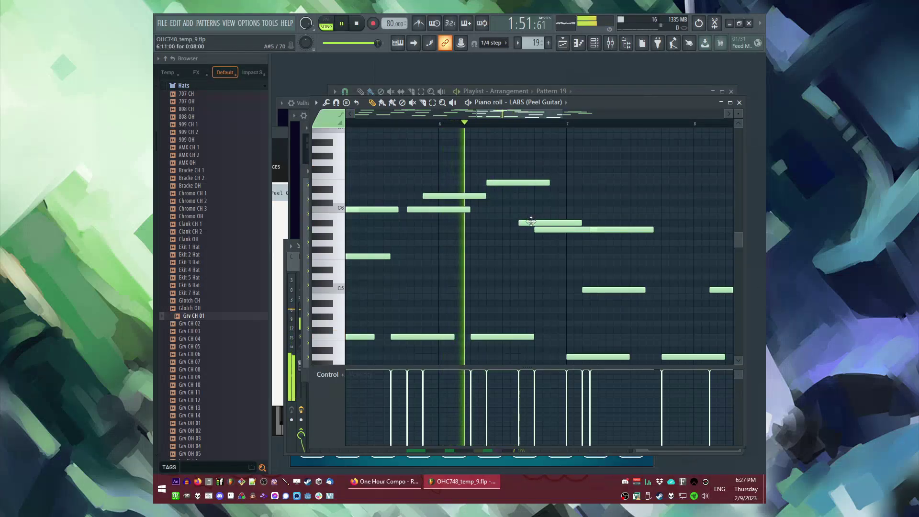
{"action": "left_click_drag", "start_coordinate": [530, 223], "coordinate": [530, 215]}
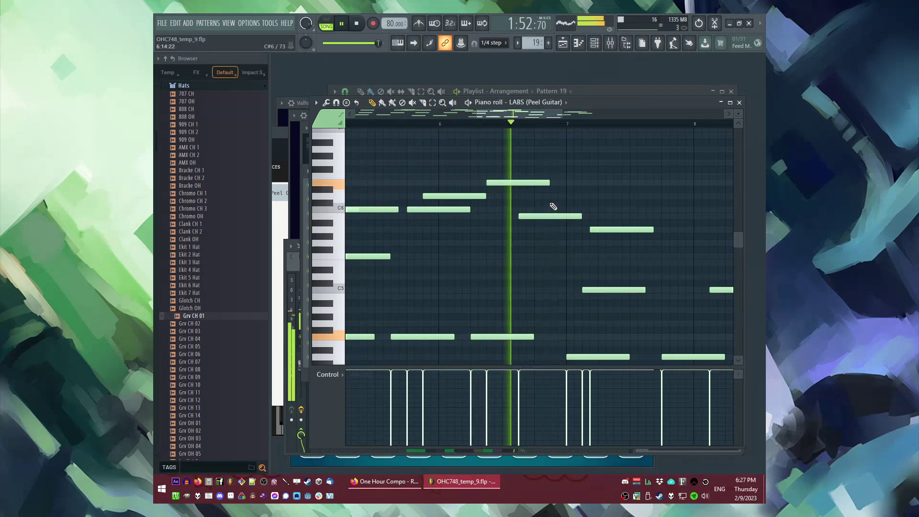
{"action": "key", "text": "space"}
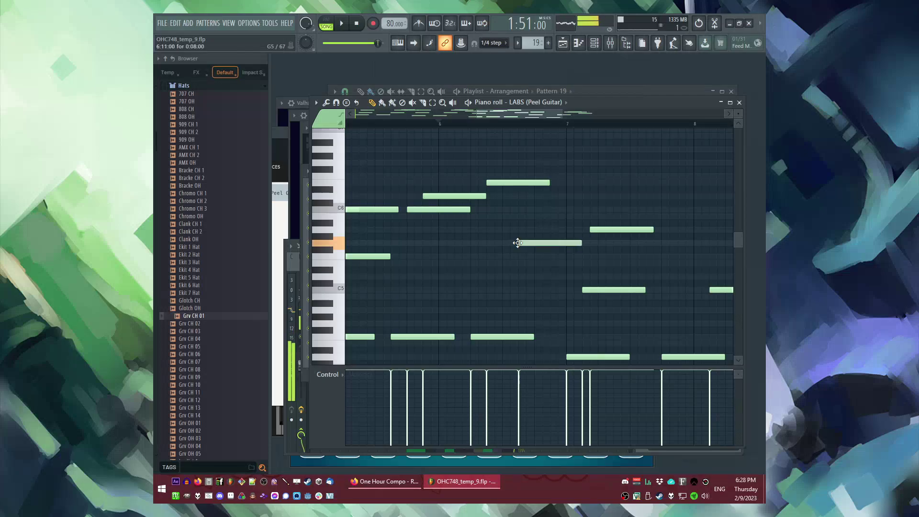
{"action": "left_click", "coordinate": [550, 216]}
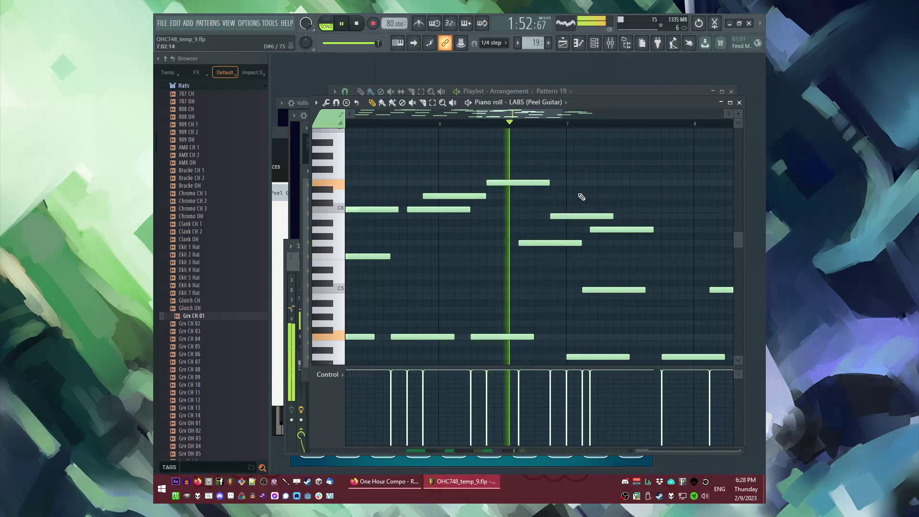
Transpose all guitar notes from bar 7 onward up ten semitones and play back the result.
{"action": "scroll", "coordinate": [456, 203], "scroll_direction": "up", "scroll_amount": 2, "text": "ctrl"}
{"action": "key", "text": "space"}
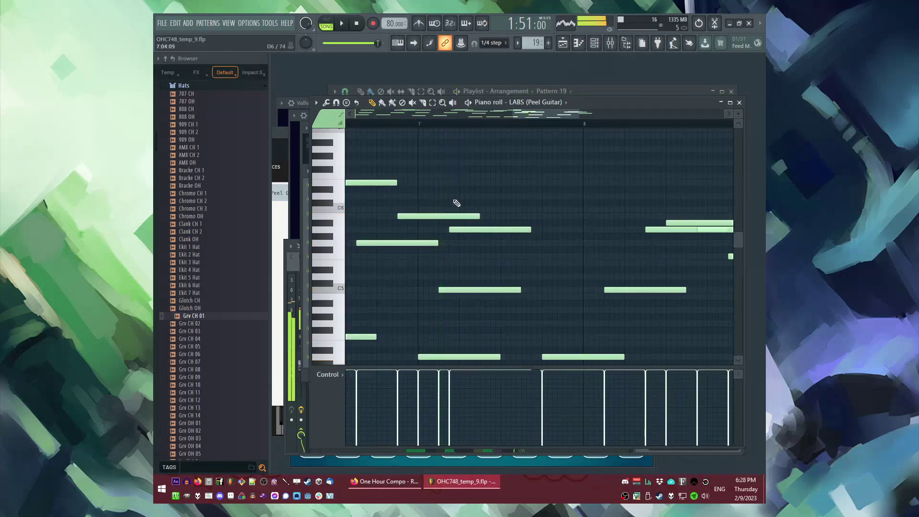
{"action": "scroll", "coordinate": [494, 191], "scroll_direction": "down", "scroll_amount": 2, "text": "ctrl"}
{"action": "left_click_drag", "start_coordinate": [449, 188], "coordinate": [681, 365], "text": "ctrl"}
{"action": "left_click_drag", "start_coordinate": [452, 308], "coordinate": [452, 237]}
{"action": "scroll", "coordinate": [443, 237], "scroll_direction": "up", "scroll_amount": 3}
{"action": "left_click", "coordinate": [428, 220], "text": "ctrl"}
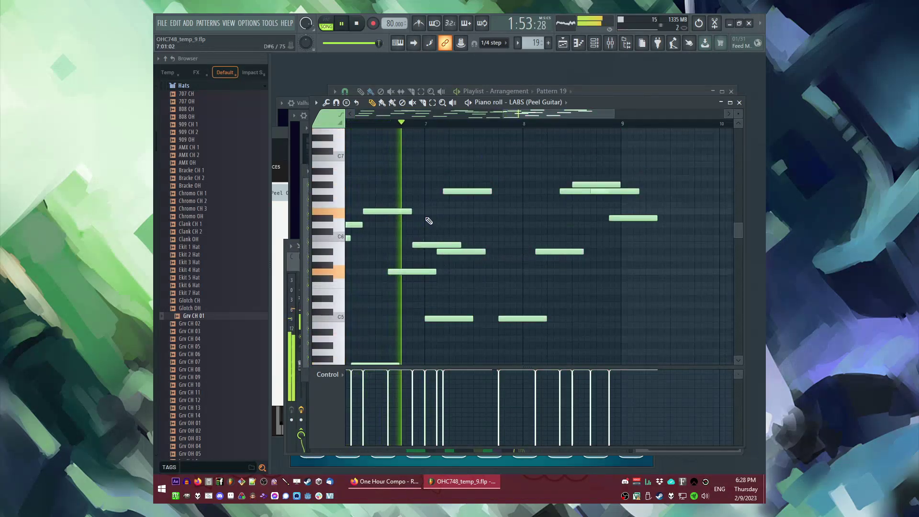
Add a C6 note at bar 7 step 1 and lower the A#5 note at step 3 to G5.
{"action": "scroll", "coordinate": [429, 222], "scroll_direction": "up", "scroll_amount": 2, "text": "ctrl"}
{"action": "left_click", "coordinate": [435, 237]}
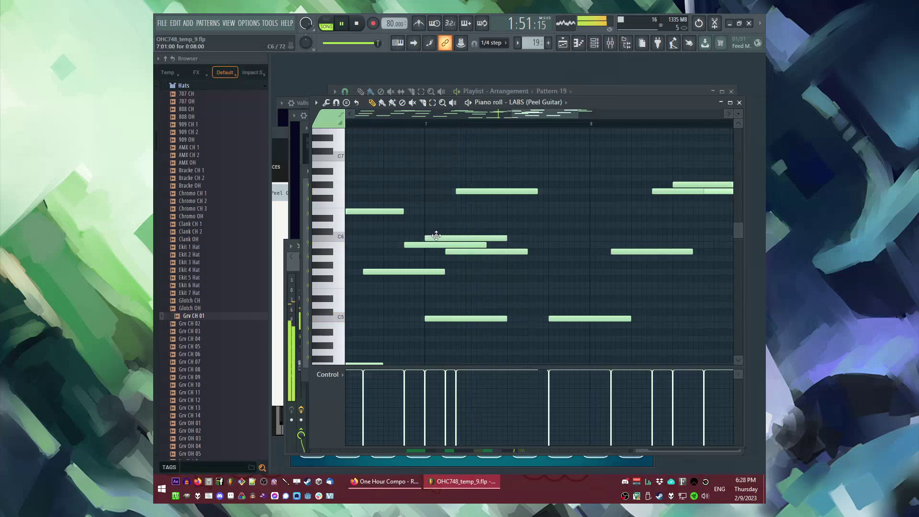
{"action": "left_click_drag", "start_coordinate": [518, 265], "coordinate": [520, 271]}
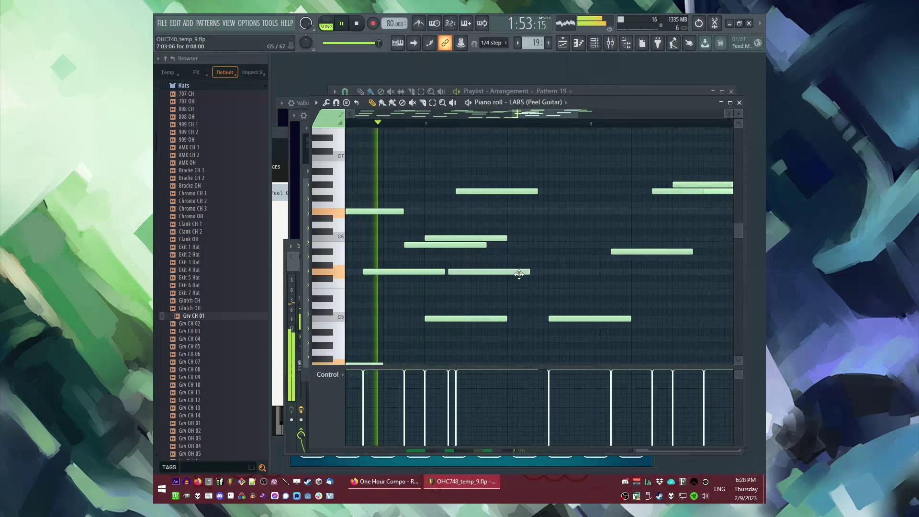
{"action": "key", "text": "space"}
Lower the G6 note at bar 7 step 4 to E6 and play back bar 7.
{"action": "scroll", "coordinate": [464, 285], "scroll_direction": "up", "scroll_amount": 2, "text": "ctrl"}
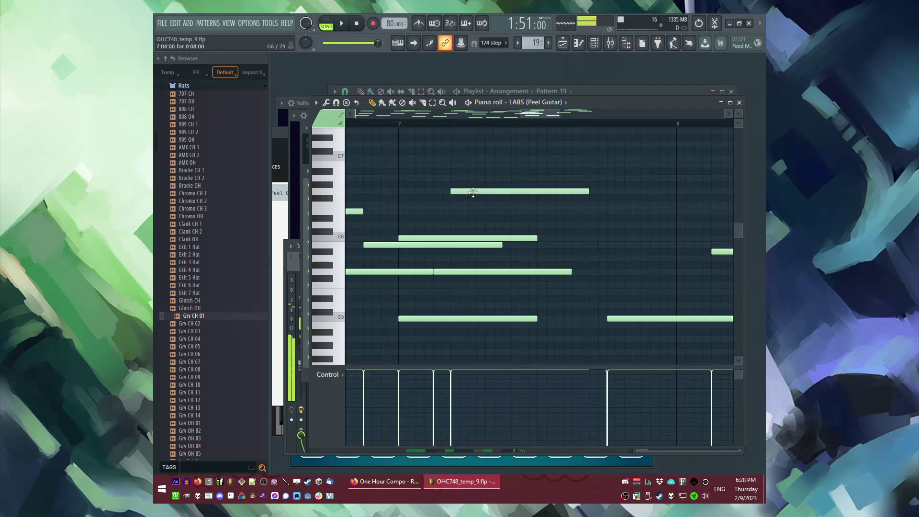
{"action": "scroll", "coordinate": [474, 218], "scroll_direction": "down", "scroll_amount": 3, "text": "ctrl"}
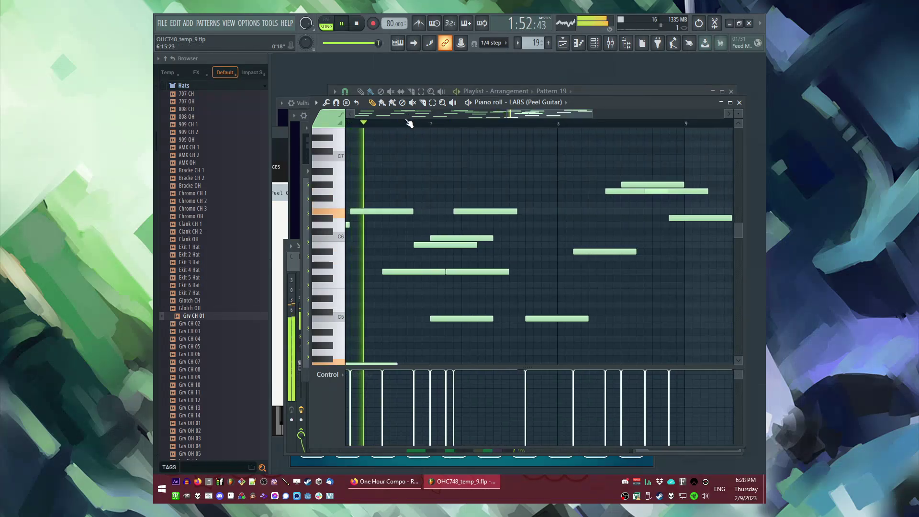
{"action": "scroll", "coordinate": [484, 235], "scroll_direction": "down", "scroll_amount": 2, "text": "ctrl"}
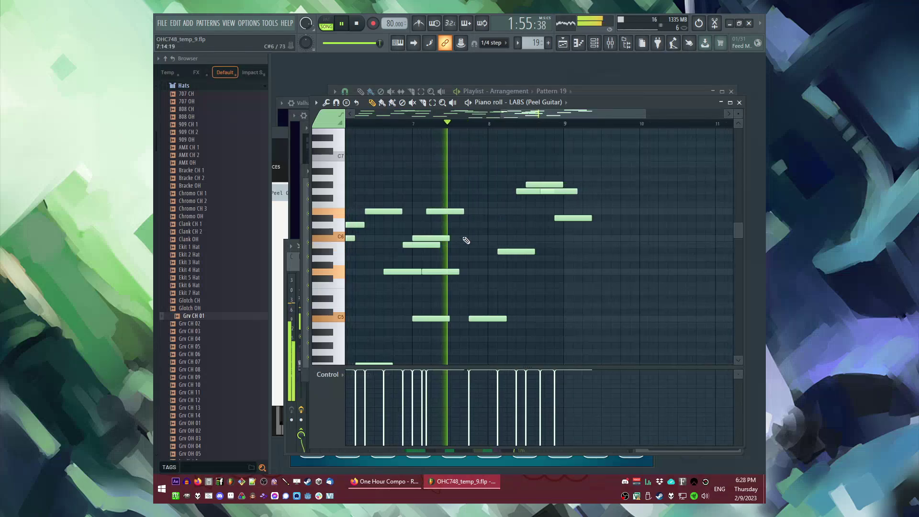
Raise the A#5 note at bar 8 step 3 to C6.
{"action": "scroll", "coordinate": [458, 208], "scroll_direction": "up", "scroll_amount": 4, "text": "ctrl"}
{"action": "scroll", "coordinate": [488, 235], "scroll_direction": "down", "scroll_amount": 2, "text": "ctrl"}
{"action": "scroll", "coordinate": [495, 245], "scroll_direction": "up", "scroll_amount": 1, "text": "ctrl"}
{"action": "key", "text": "space"}
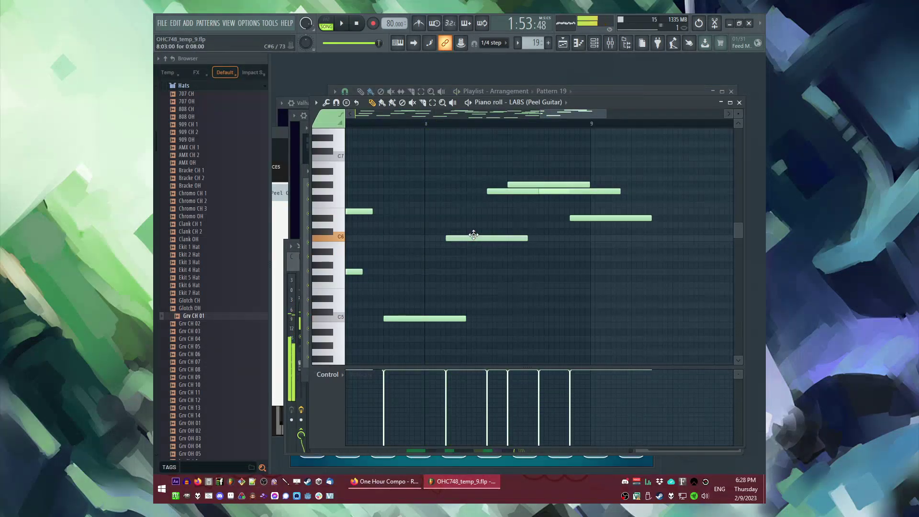
Replay bar 8 and rework its last three notes into F6 at step 9, E6 at step 11 and C6 at step 13.
{"action": "left_click", "coordinate": [438, 132]}
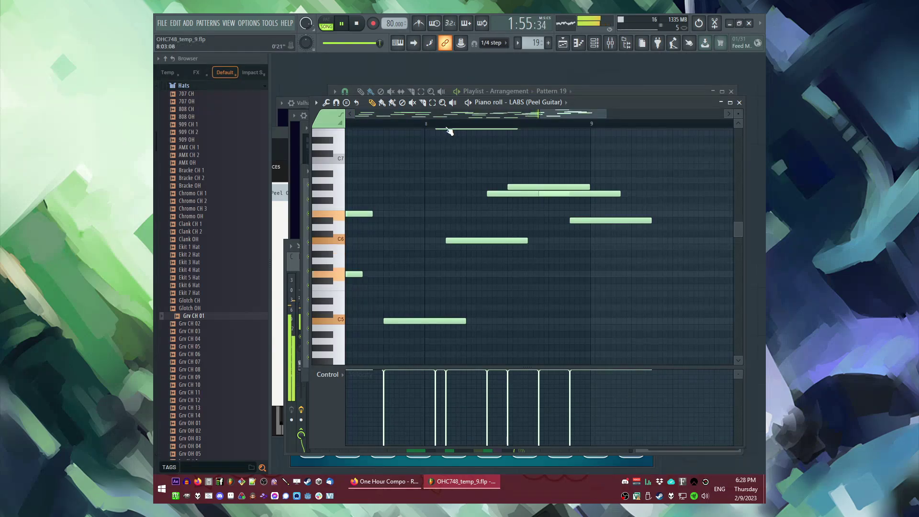
{"action": "right_click", "coordinate": [442, 130]}
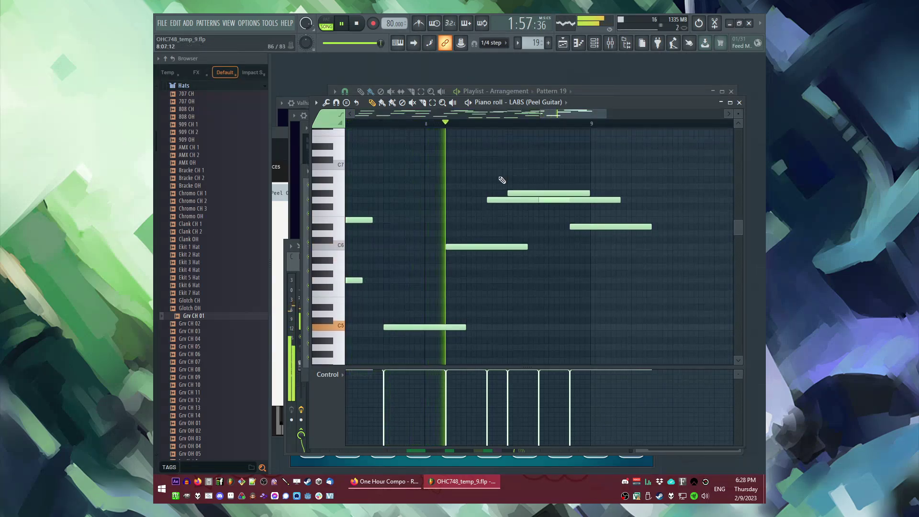
{"action": "key", "text": "space"}
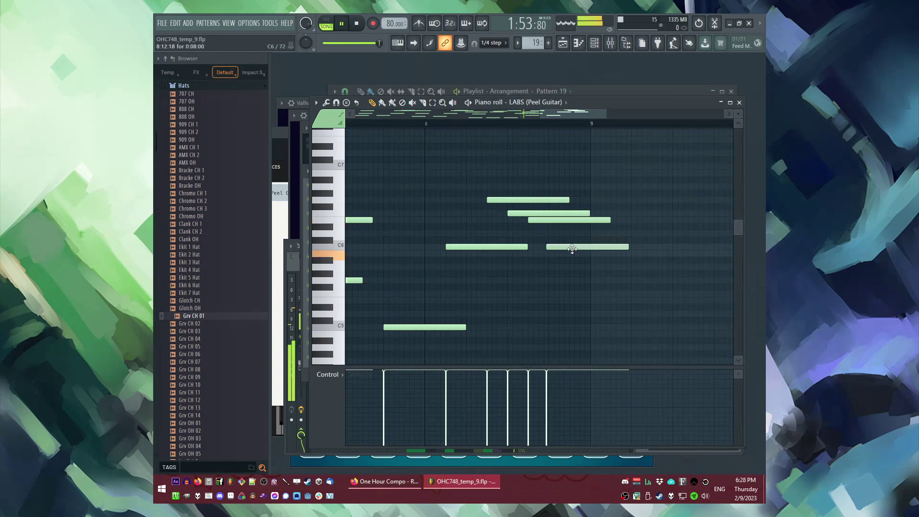
Return to the playlist and play the arrangement from bar 32 into the guitar section.
{"action": "key", "text": "F5"}
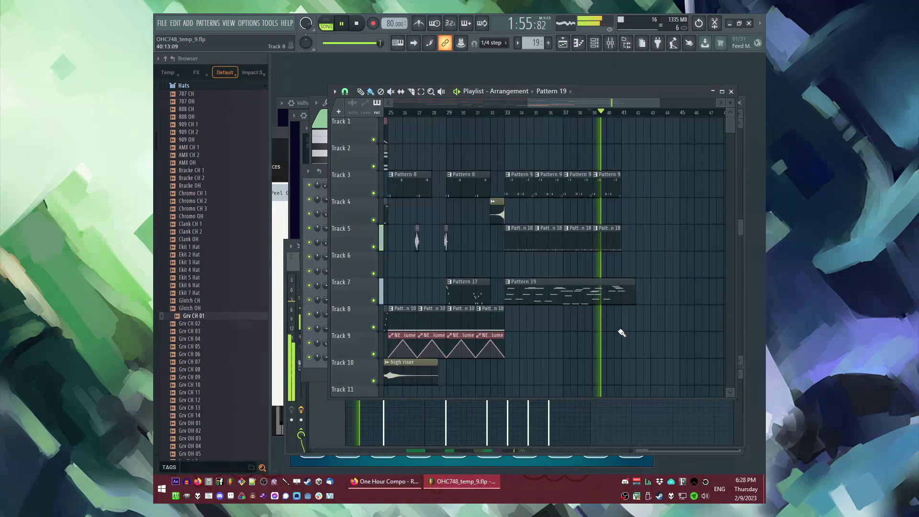
{"action": "left_click", "coordinate": [496, 113]}
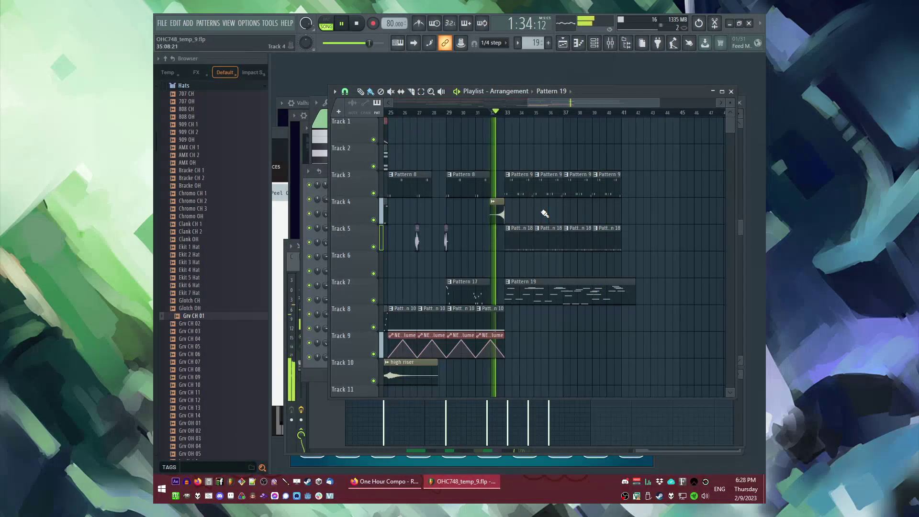
Play the arrangement from bar 31 into the guitar section.
{"action": "left_click", "coordinate": [475, 113]}
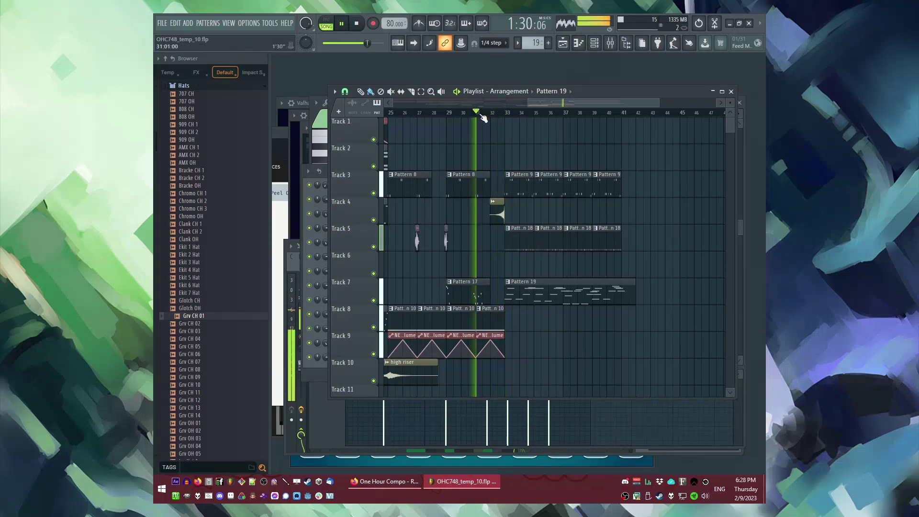
{"action": "scroll", "coordinate": [505, 167], "scroll_direction": "up", "scroll_amount": 1}
{"action": "scroll", "coordinate": [506, 167], "scroll_direction": "down", "scroll_amount": 3}
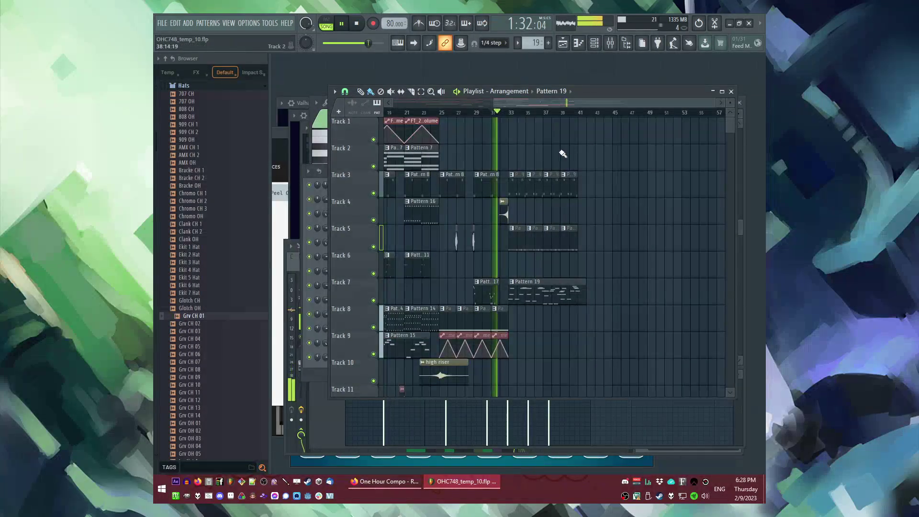
{"action": "scroll", "coordinate": [453, 148], "scroll_direction": "up", "scroll_amount": 3}
{"action": "scroll", "coordinate": [526, 218], "scroll_direction": "up", "scroll_amount": 2}
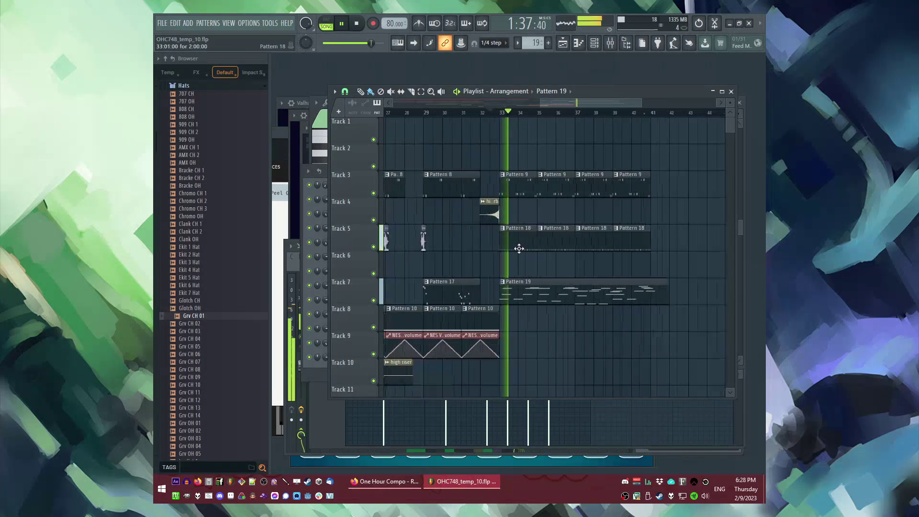
Start the new Pattern 20 on Track 10 at bar 33 and add a second Xpand!2 instrument.
{"action": "scroll", "coordinate": [517, 267], "scroll_direction": "down", "scroll_amount": 2}
{"action": "left_click", "coordinate": [500, 317]}
{"action": "left_click", "coordinate": [190, 24]}
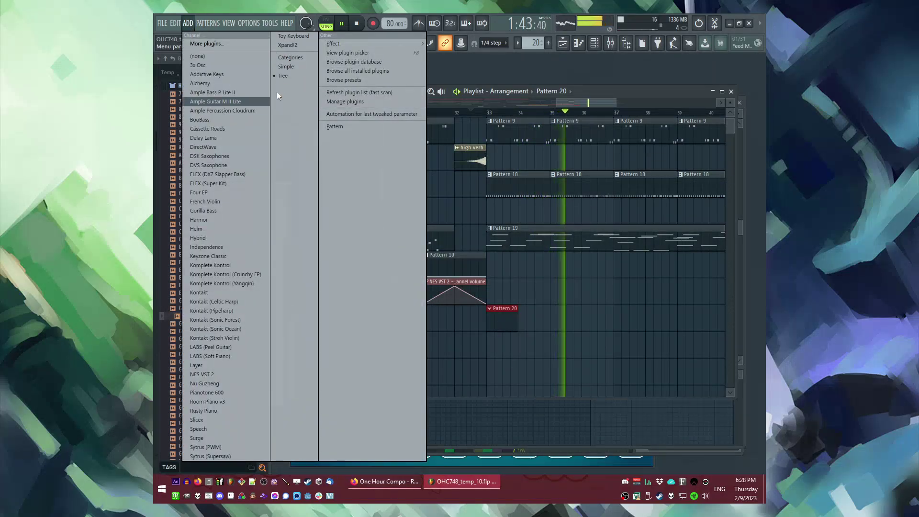
{"action": "left_click", "coordinate": [296, 46]}
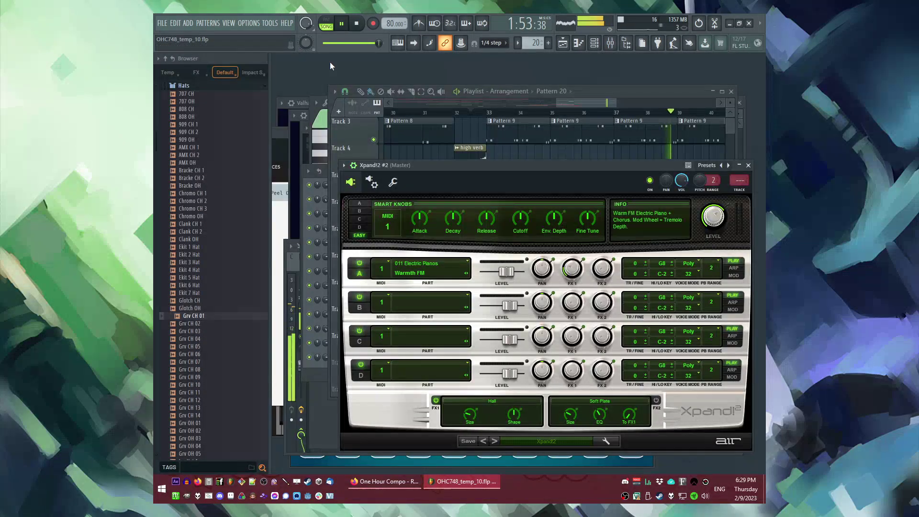
Enter a one-bar chord of C4, G4, B4, D5 and E5 at bar 1 in the new Xpand!2 channel's piano roll.
{"action": "key", "text": "F6"}
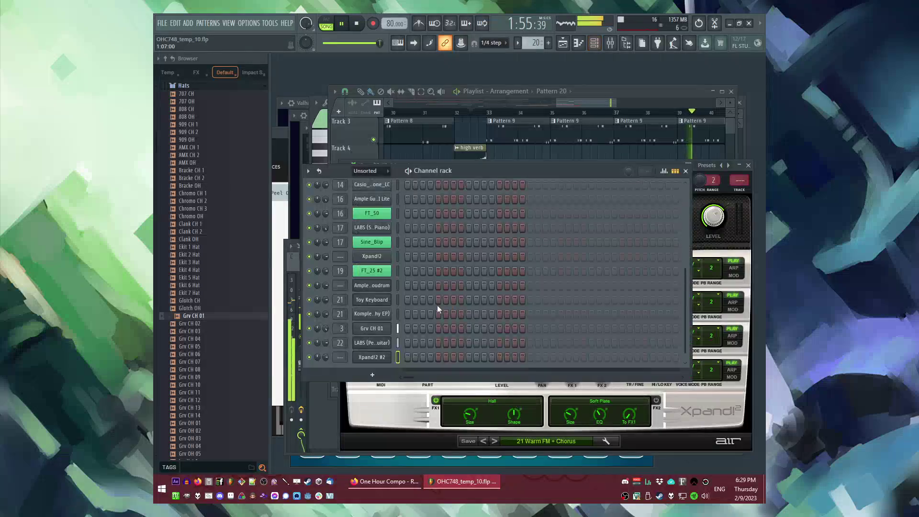
{"action": "right_click", "coordinate": [387, 357]}
{"action": "left_click", "coordinate": [409, 338]}
{"action": "left_click", "coordinate": [379, 327]}
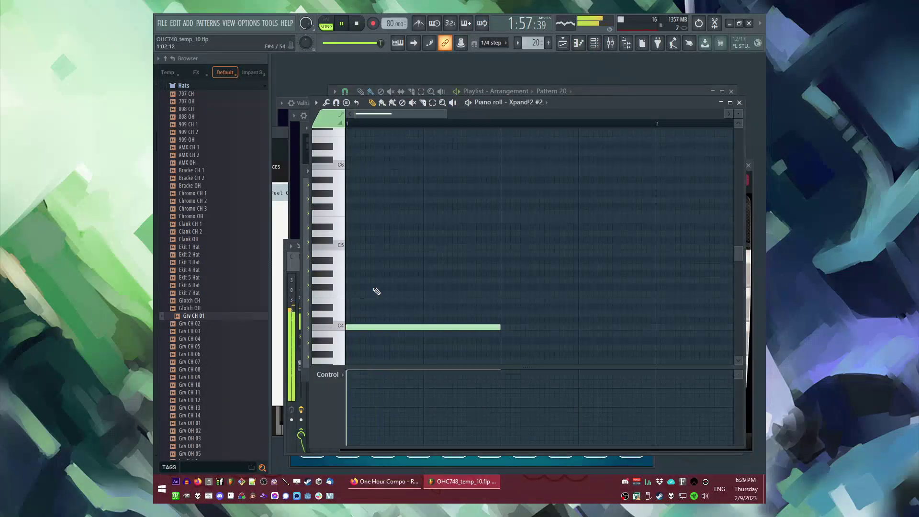
{"action": "left_click", "coordinate": [359, 234]}
{"action": "key", "text": "ctrl+a"}
{"action": "left_click_drag", "start_coordinate": [467, 234], "coordinate": [589, 234]}
{"action": "left_click", "coordinate": [349, 223]}
{"action": "left_click", "coordinate": [367, 221]}
{"action": "scroll", "coordinate": [372, 197], "scroll_direction": "down", "scroll_amount": 3}
{"action": "key", "text": "ctrl+a"}
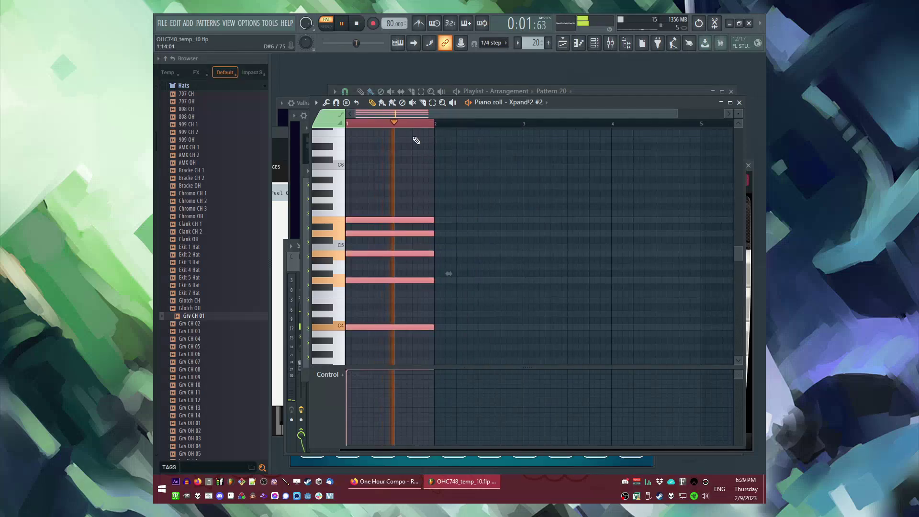
Stretch the opening chord to two bars and duplicate it at bar 3.
{"action": "key", "text": "l"}
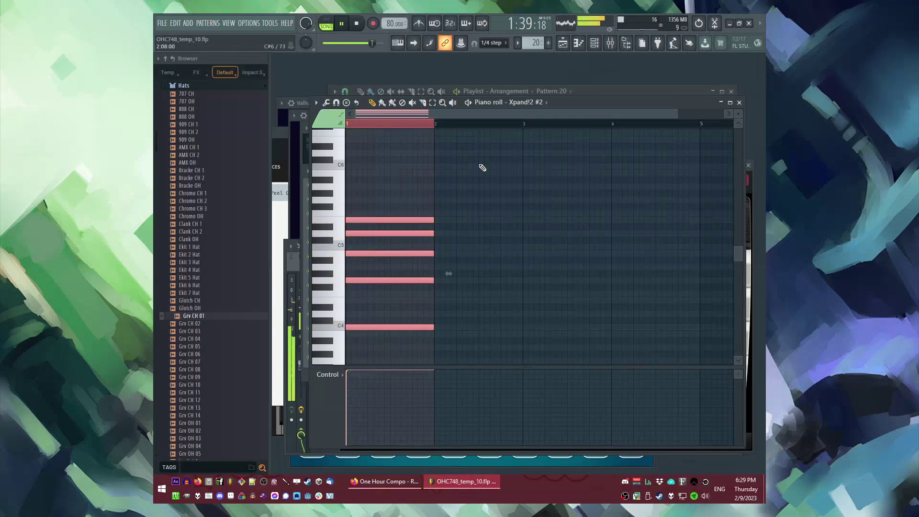
{"action": "left_click_drag", "start_coordinate": [434, 233], "coordinate": [515, 232]}
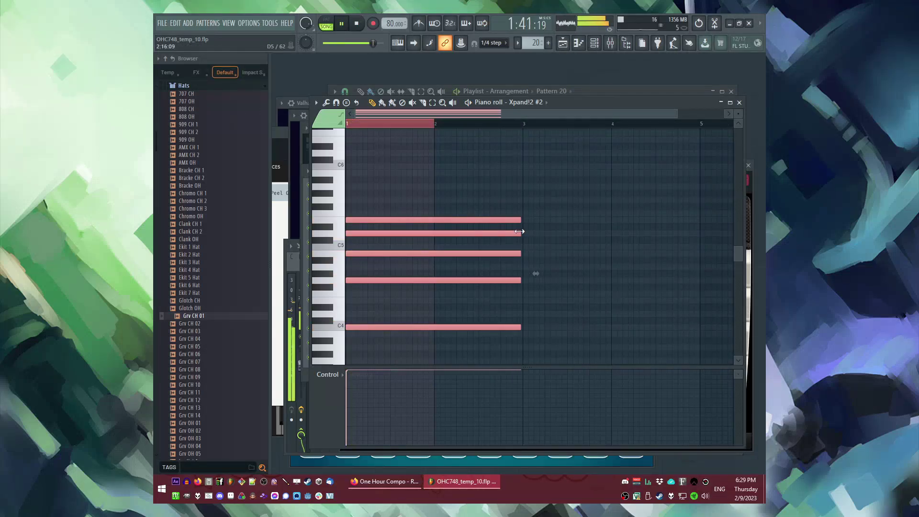
{"action": "scroll", "coordinate": [532, 232], "scroll_direction": "up", "scroll_amount": 2}
{"action": "scroll", "coordinate": [621, 243], "scroll_direction": "up", "scroll_amount": 3}
{"action": "key", "text": "ctrl+b"}
{"action": "scroll", "coordinate": [569, 231], "scroll_direction": "down", "scroll_amount": 3}
{"action": "scroll", "coordinate": [518, 230], "scroll_direction": "down", "scroll_amount": 2}
{"action": "key", "text": "ctrl+d"}
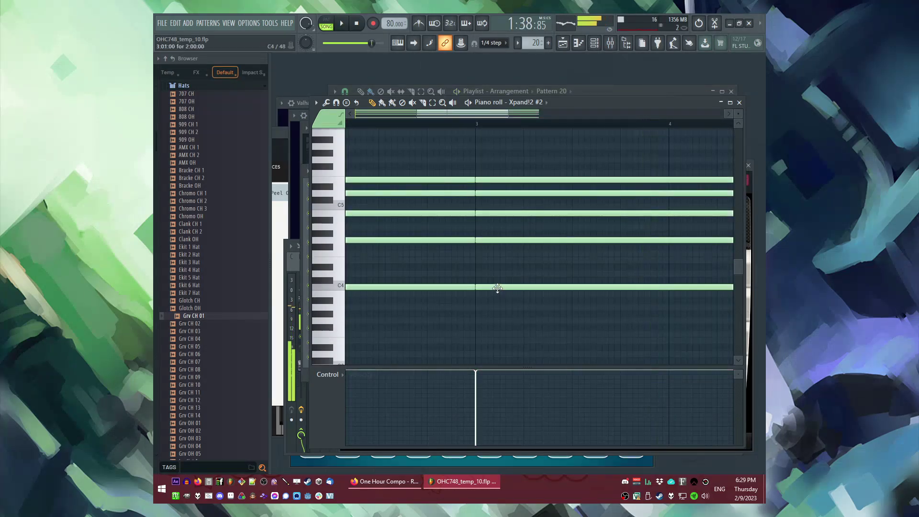
Rework the bar 3 chord by lowering C4 to A3 and D5 to C5 and adding an E4, checking it by ear.
{"action": "key", "text": "space"}
{"action": "left_click_drag", "start_coordinate": [498, 288], "coordinate": [498, 308]}
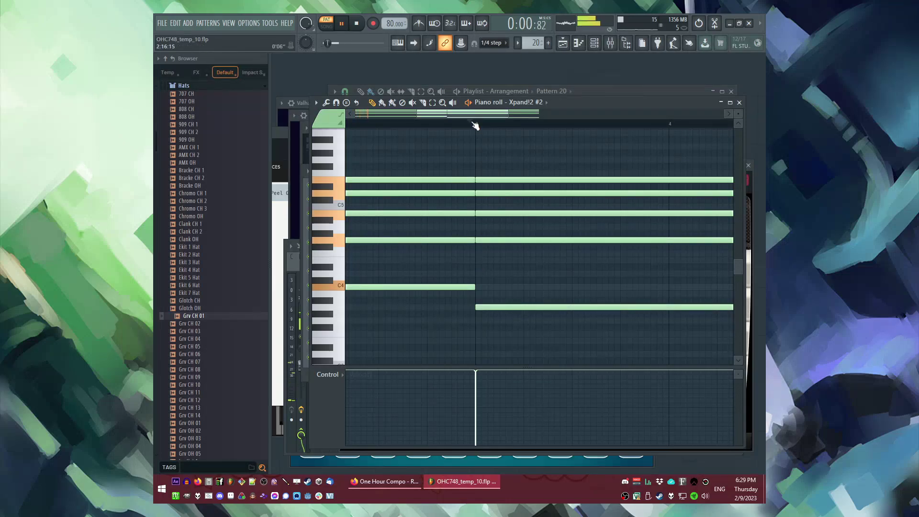
{"action": "key", "text": "space"}
{"action": "left_click", "coordinate": [417, 260]}
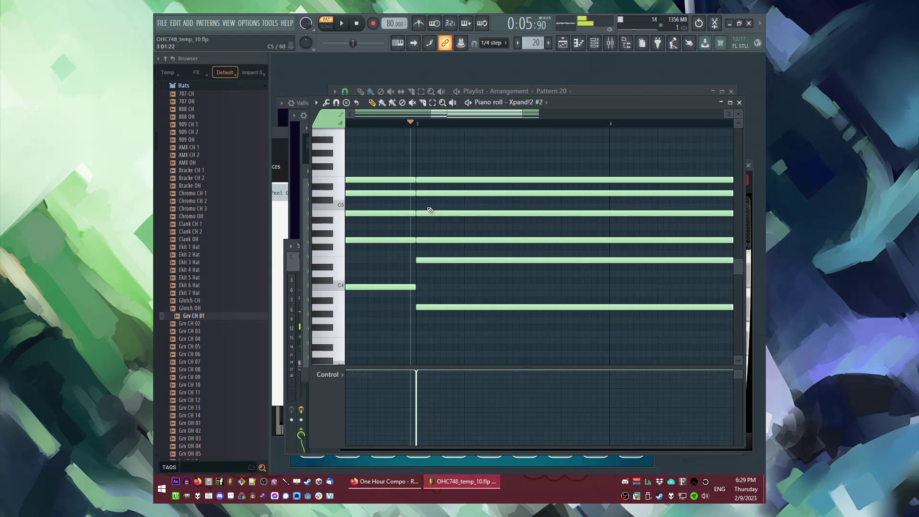
{"action": "left_click_drag", "start_coordinate": [429, 194], "coordinate": [429, 207]}
{"action": "key", "text": "space"}
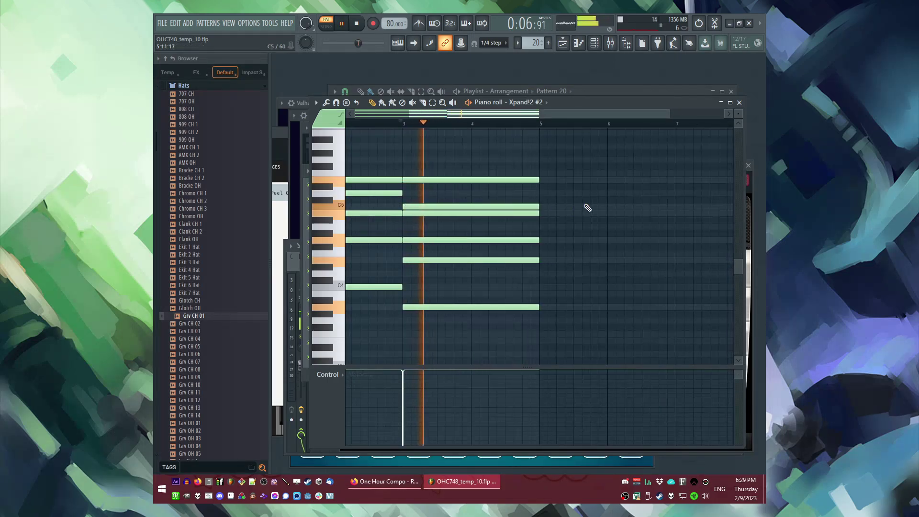
Paste copies of the opening two-bar chord at bars 5 and 7.
{"action": "key", "text": "ctrl+v"}
{"action": "scroll", "coordinate": [639, 235], "scroll_direction": "down", "scroll_amount": 2}
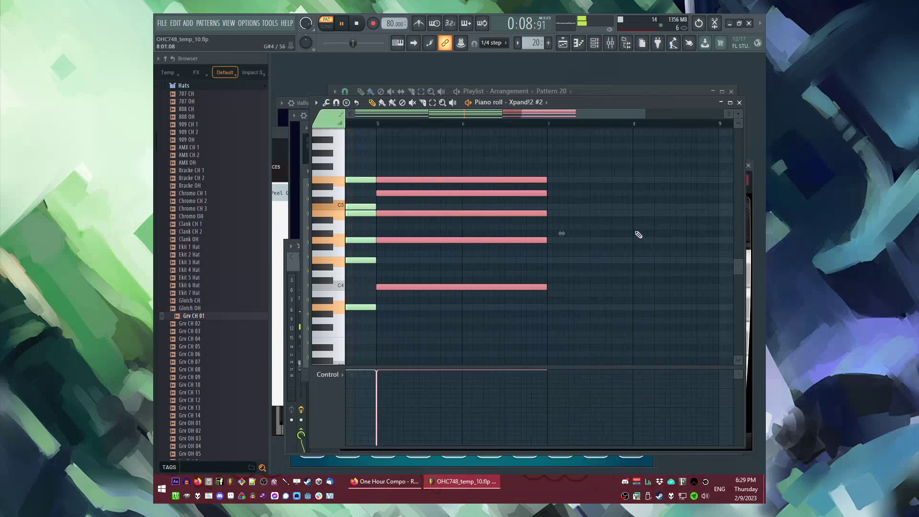
{"action": "scroll", "coordinate": [638, 234], "scroll_direction": "up", "scroll_amount": 4}
{"action": "key", "text": "ctrl+v"}
{"action": "scroll", "coordinate": [519, 275], "scroll_direction": "down", "scroll_amount": 4}
{"action": "scroll", "coordinate": [519, 275], "scroll_direction": "up", "scroll_amount": 2}
{"action": "key", "text": "ctrl+d"}
Change the bar 5 chord to F3, C4, G4, A4, C5 and E5 and play it back.
{"action": "left_click_drag", "start_coordinate": [474, 287], "coordinate": [474, 335]}
{"action": "scroll", "coordinate": [423, 291], "scroll_direction": "up", "scroll_amount": 2}
{"action": "key", "text": "space"}
{"action": "left_click", "coordinate": [437, 285]}
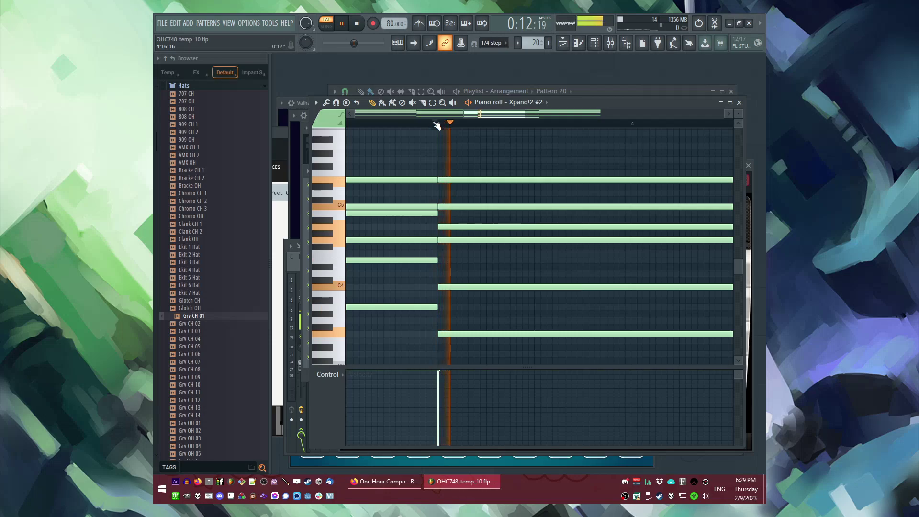
Play the bar 7 chord and replace its B4 and D5 with a C5.
{"action": "scroll", "coordinate": [447, 127], "scroll_direction": "down", "scroll_amount": 4}
{"action": "left_click", "coordinate": [494, 126]}
{"action": "scroll", "coordinate": [460, 246], "scroll_direction": "up", "scroll_amount": 4}
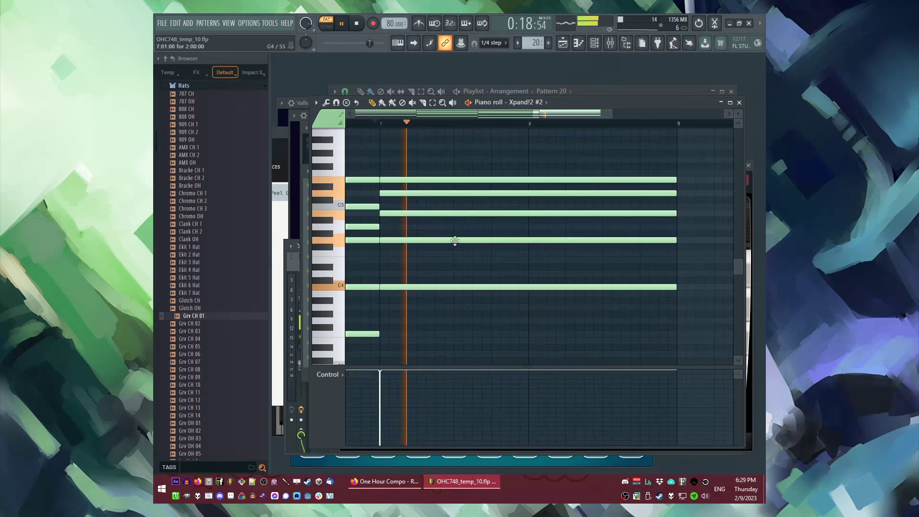
{"action": "key", "text": "space"}
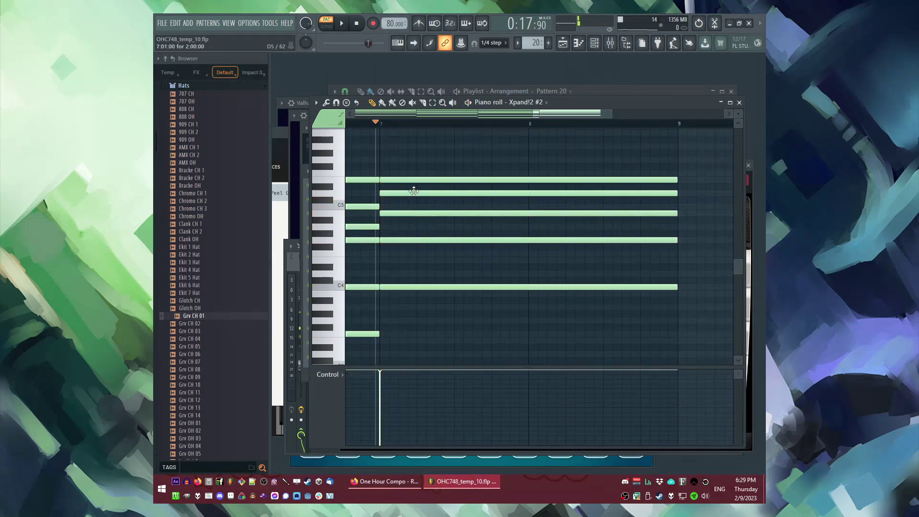
{"action": "key", "text": "space"}
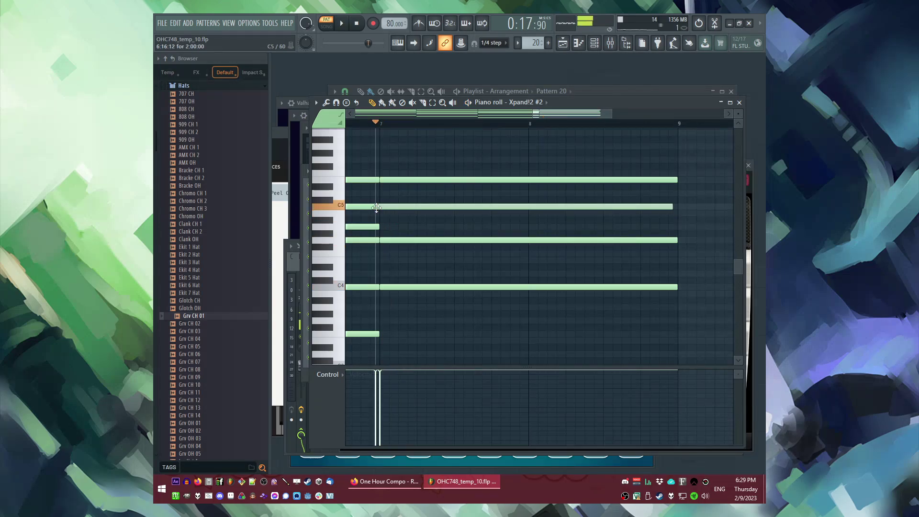
{"action": "key", "text": "space"}
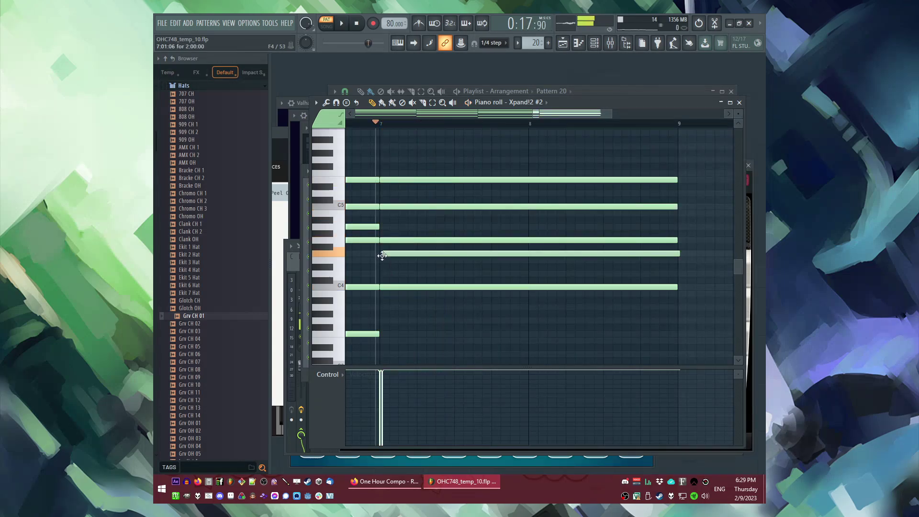
Try F4, D#4 and D4 as an inner note of the bar 7 chord, and settle on E4.
{"action": "right_click", "coordinate": [390, 255]}
{"action": "key", "text": "space"}
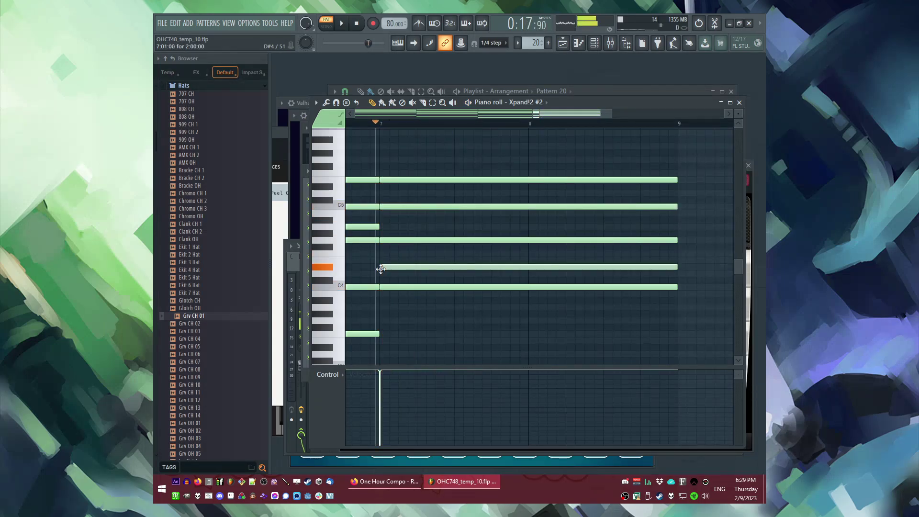
{"action": "left_click_drag", "start_coordinate": [380, 269], "coordinate": [382, 275]}
{"action": "key", "text": "space"}
{"action": "key", "text": "space"}
{"action": "right_click", "coordinate": [389, 274]}
{"action": "left_click", "coordinate": [387, 263]}
{"action": "key", "text": "space"}
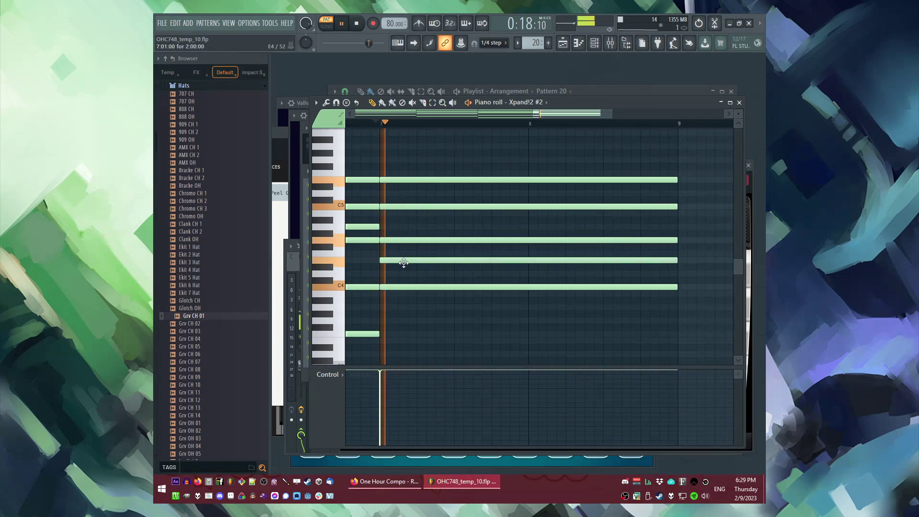
Save the project and load a Soft Pads preset in the second Xpand!2 instrument.
{"action": "scroll", "coordinate": [497, 251], "scroll_direction": "down", "scroll_amount": 5}
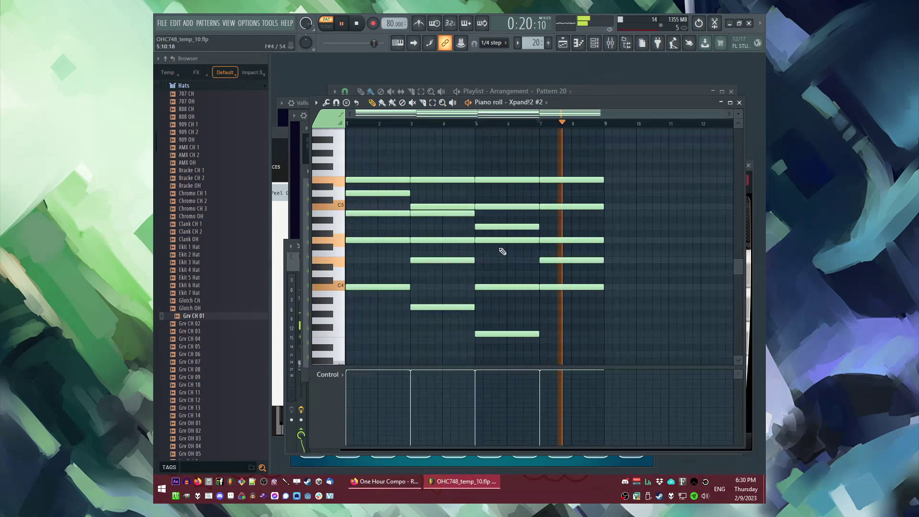
{"action": "key", "text": "F6"}
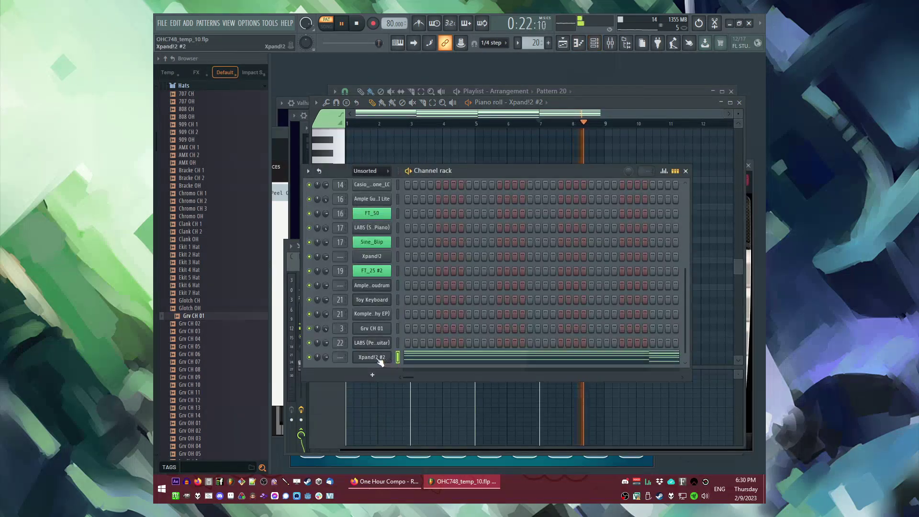
{"action": "left_click", "coordinate": [379, 360]}
{"action": "key", "text": "ctrl+s"}
{"action": "left_click", "coordinate": [523, 441]}
{"action": "mouse_move", "coordinate": [533, 313]}
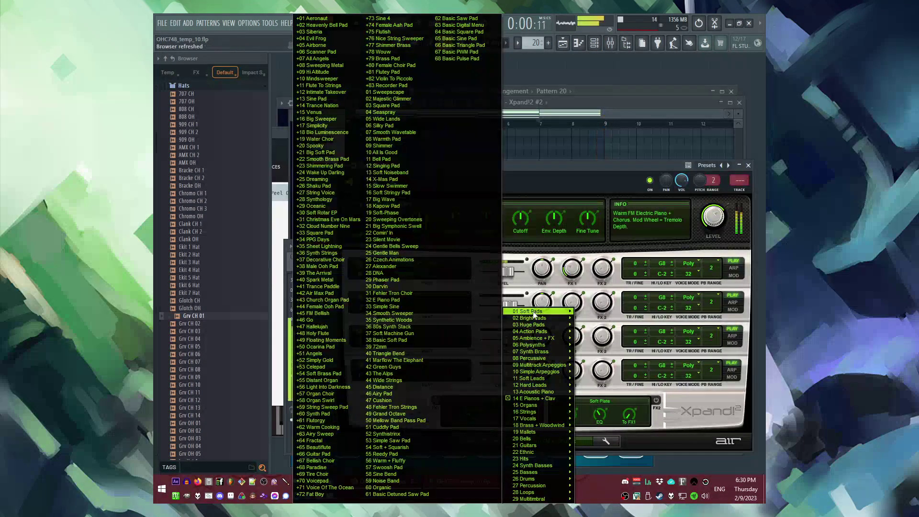
{"action": "left_click", "coordinate": [389, 304]}
Audition a Bright Pads preset and the Huge Pads preset Reso Boy on the chords.
{"action": "left_click", "coordinate": [537, 441]}
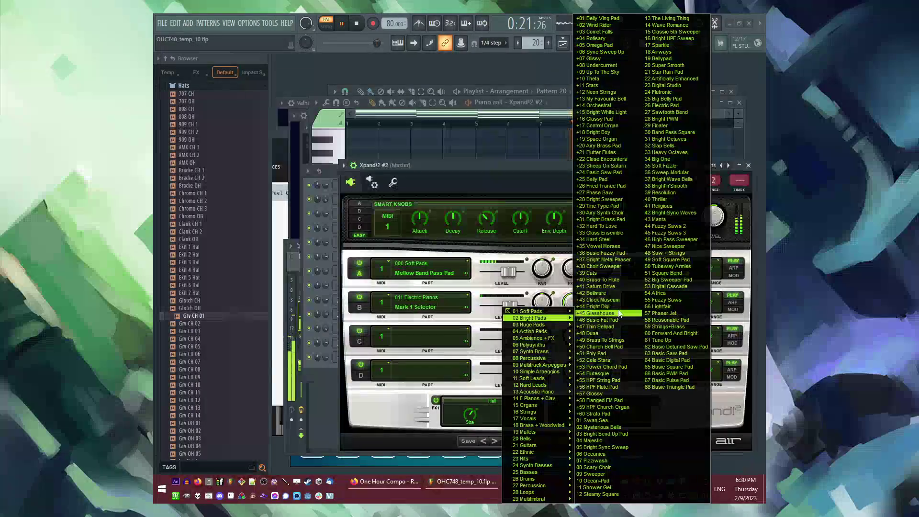
{"action": "left_click", "coordinate": [618, 317]}
{"action": "left_click", "coordinate": [542, 444]}
{"action": "mouse_move", "coordinate": [536, 325]}
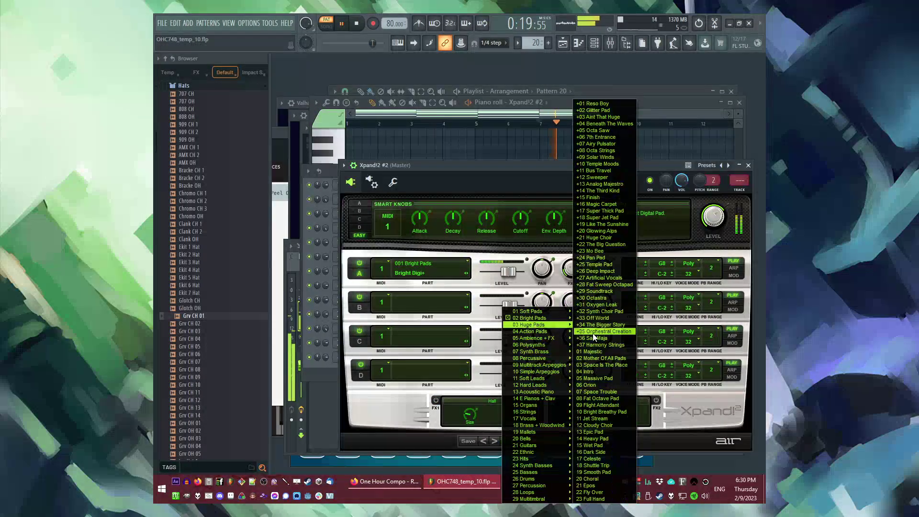
{"action": "left_click", "coordinate": [591, 103]}
{"action": "key", "text": "space"}
Audition the Huge Pads presets in sequence from Glitter Pad to Octa Strings on the bar 7 chord.
{"action": "left_click", "coordinate": [495, 441]}
{"action": "key", "text": "space"}
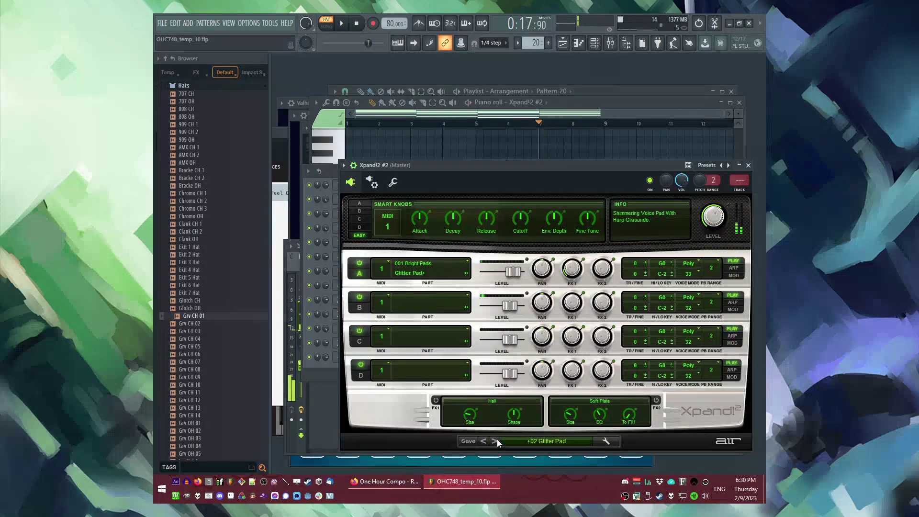
{"action": "left_click", "coordinate": [496, 440]}
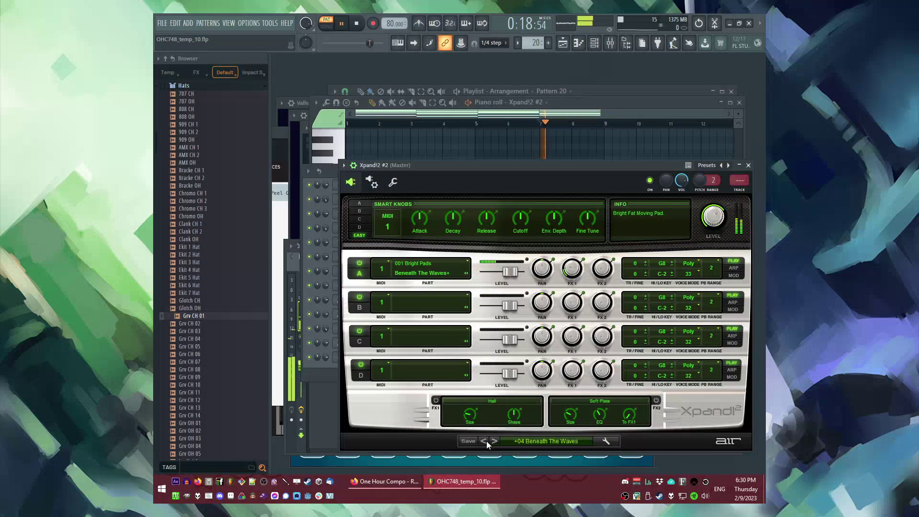
{"action": "key", "text": "space"}
{"action": "left_click", "coordinate": [495, 442]}
{"action": "key", "text": "space"}
{"action": "key", "text": "space"}
{"action": "left_click", "coordinate": [495, 441]}
{"action": "left_click", "coordinate": [496, 440]}
{"action": "key", "text": "space"}
Load the Huge Pads preset Majestic, audition the presets up to Orion, and go back to the preceding preset.
{"action": "left_click", "coordinate": [547, 442]}
{"action": "mouse_move", "coordinate": [553, 325]}
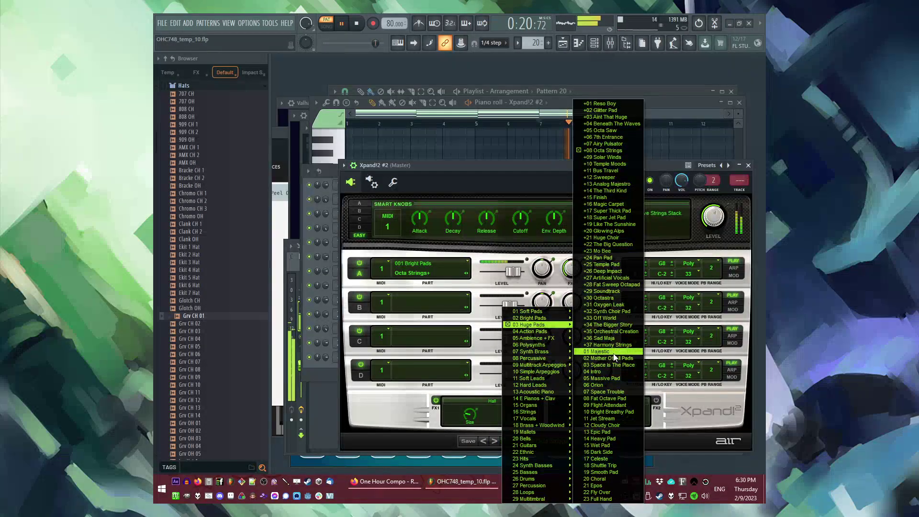
{"action": "left_click", "coordinate": [613, 353]}
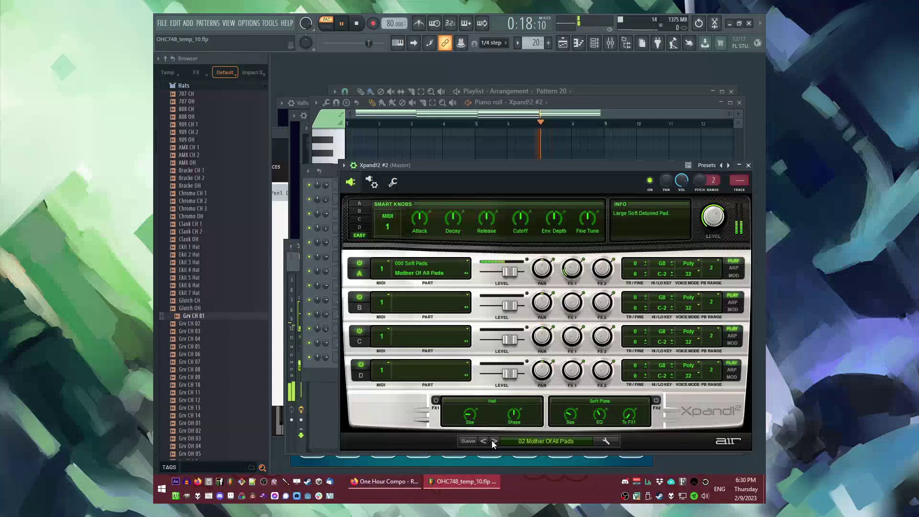
{"action": "left_click", "coordinate": [495, 441]}
{"action": "key", "text": "space"}
{"action": "left_click", "coordinate": [494, 441]}
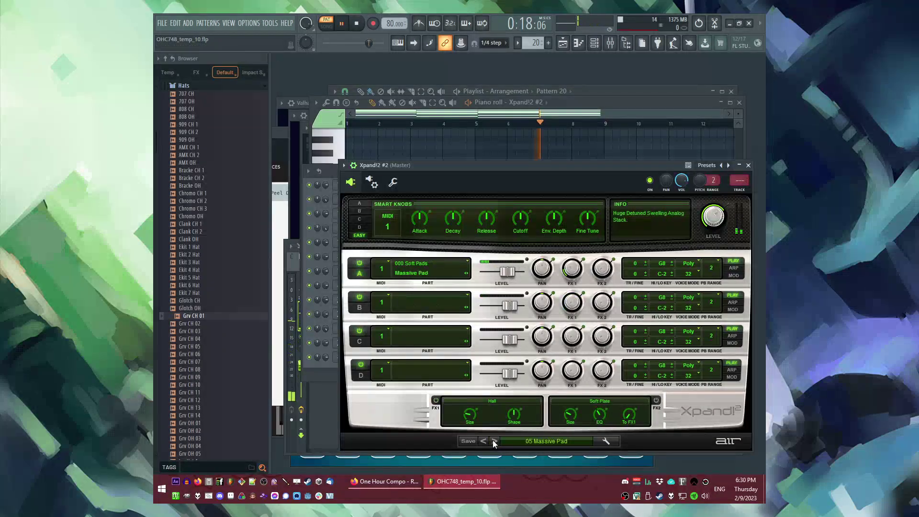
{"action": "key", "text": "space"}
{"action": "left_click", "coordinate": [483, 441]}
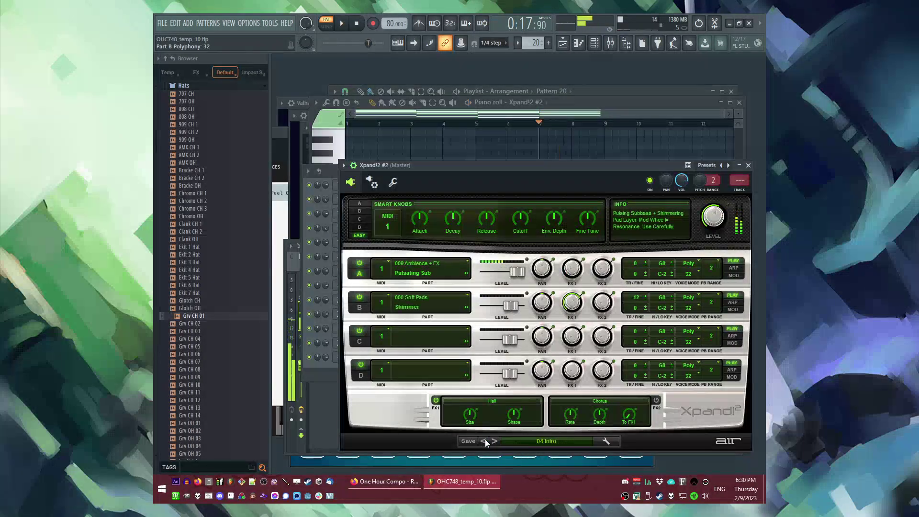
{"action": "left_click", "coordinate": [495, 441]}
{"action": "left_click", "coordinate": [495, 441]}
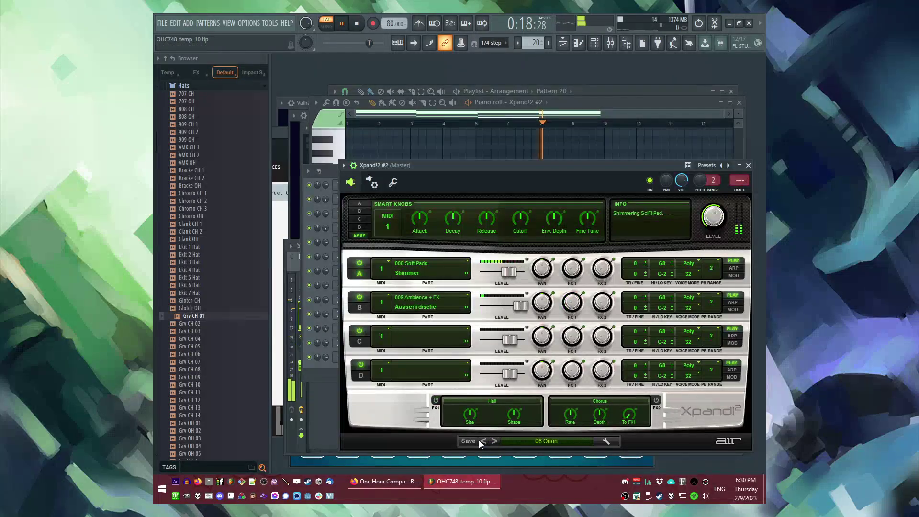
{"action": "left_click", "coordinate": [484, 441]}
Route the second Xpand!2 to mixer track 23 and add a parametric EQ with two of its bands pulled down.
{"action": "left_click", "coordinate": [739, 191]}
{"action": "left_click", "coordinate": [641, 290]}
{"action": "left_click", "coordinate": [592, 331]}
{"action": "left_click_drag", "start_coordinate": [346, 209], "coordinate": [378, 267]}
{"action": "left_click_drag", "start_coordinate": [506, 209], "coordinate": [515, 266]}
Return to the playlist and play the arrangement from just before bar 33 to hear the pad chords.
{"action": "key", "text": "F5"}
{"action": "key", "text": "l"}
{"action": "left_click", "coordinate": [485, 112]}
{"action": "scroll", "coordinate": [539, 240], "scroll_direction": "up", "scroll_amount": 2}
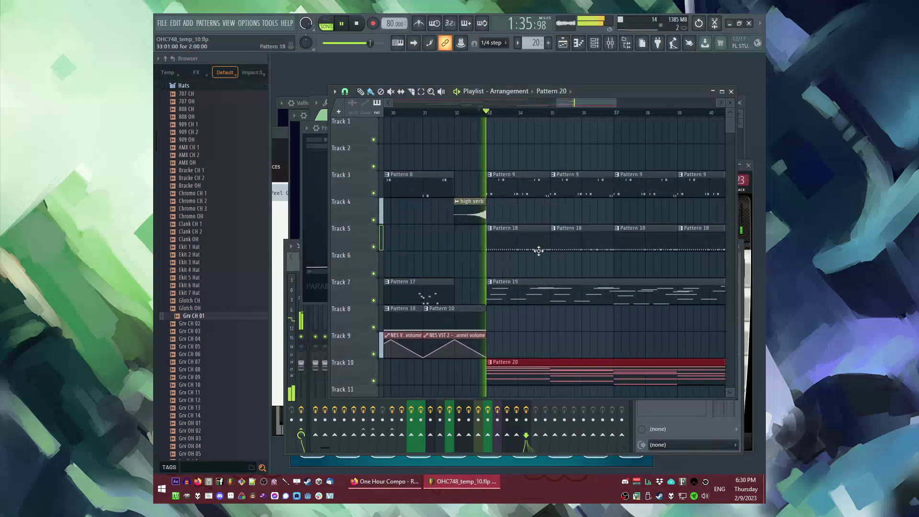
Create a channel volume automation clip for the second Xpand!2 spanning the pad chords from bar 33 to bar 41.
{"action": "scroll", "coordinate": [538, 259], "scroll_direction": "down", "scroll_amount": 4}
{"action": "scroll", "coordinate": [516, 276], "scroll_direction": "down", "scroll_amount": 2}
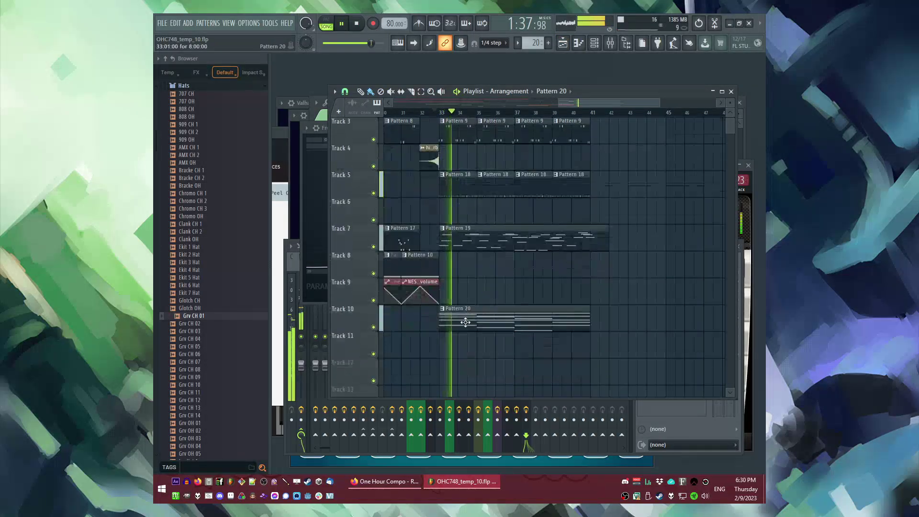
{"action": "double_click", "coordinate": [466, 322]}
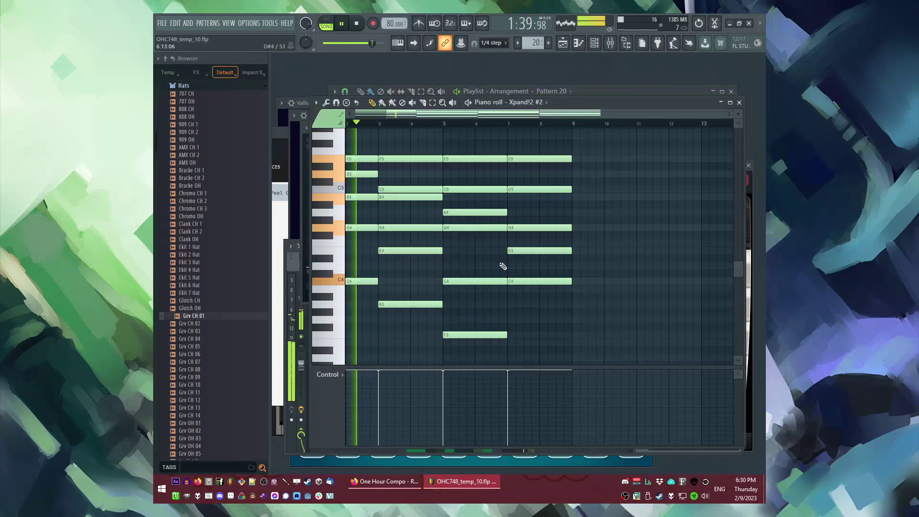
{"action": "key", "text": "F5"}
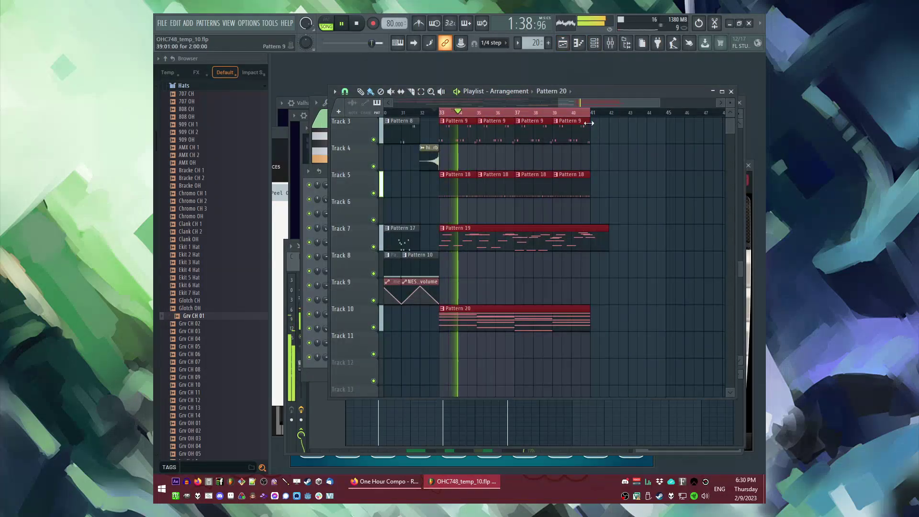
{"action": "key", "text": "F6"}
{"action": "key", "text": "F5"}
{"action": "key", "text": "F6"}
{"action": "key", "text": "F5"}
{"action": "key", "text": "F5"}
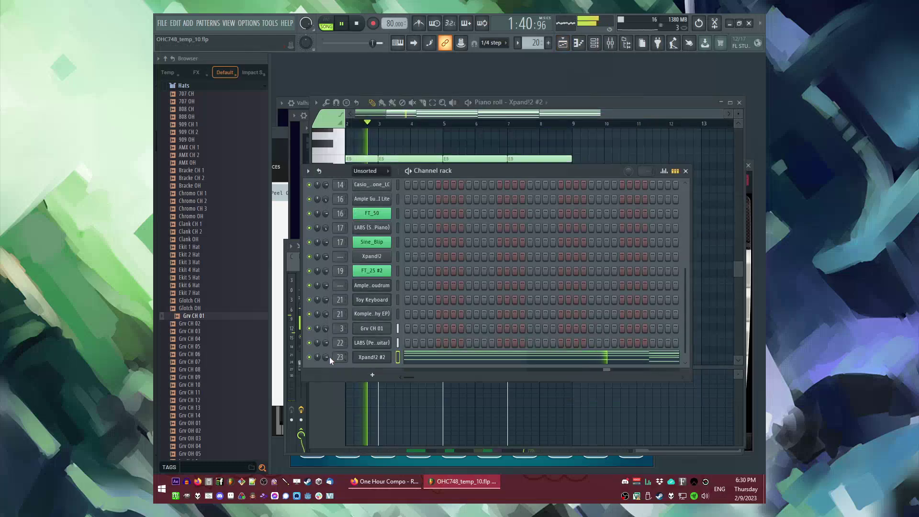
{"action": "right_click", "coordinate": [327, 358]}
{"action": "left_click", "coordinate": [357, 382]}
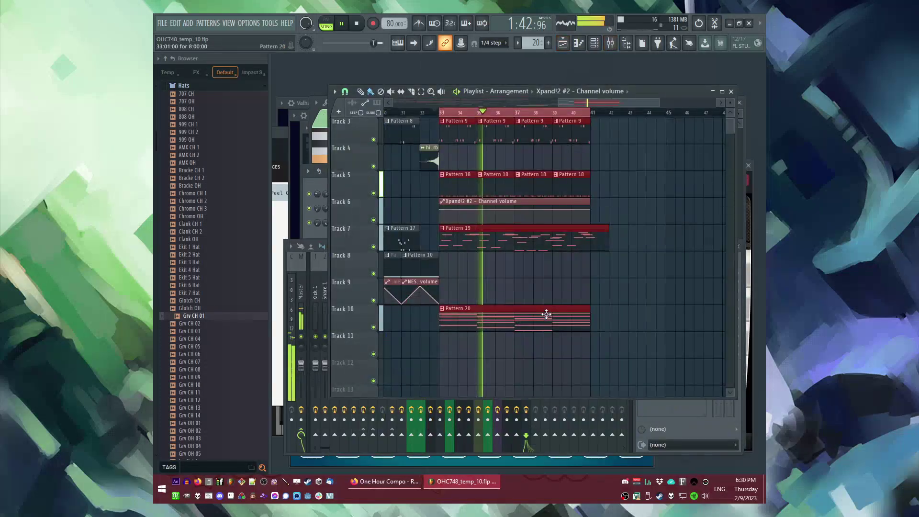
Shape the second Xpand!2's volume automation into a steady rise from bar 33 to bar 41 and listen to it.
{"action": "right_click", "coordinate": [509, 113]}
{"action": "left_click_drag", "start_coordinate": [509, 113], "coordinate": [519, 112]}
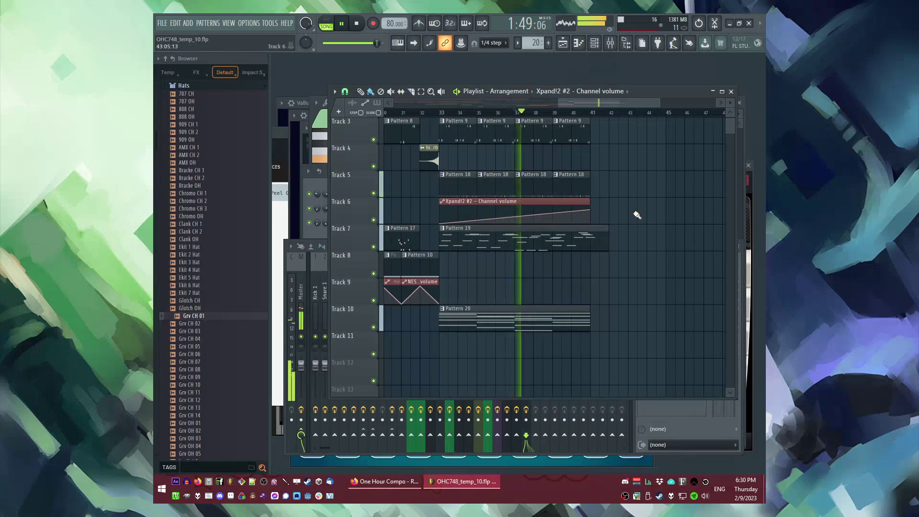
{"action": "key", "text": "F9"}
{"action": "key", "text": "F9"}
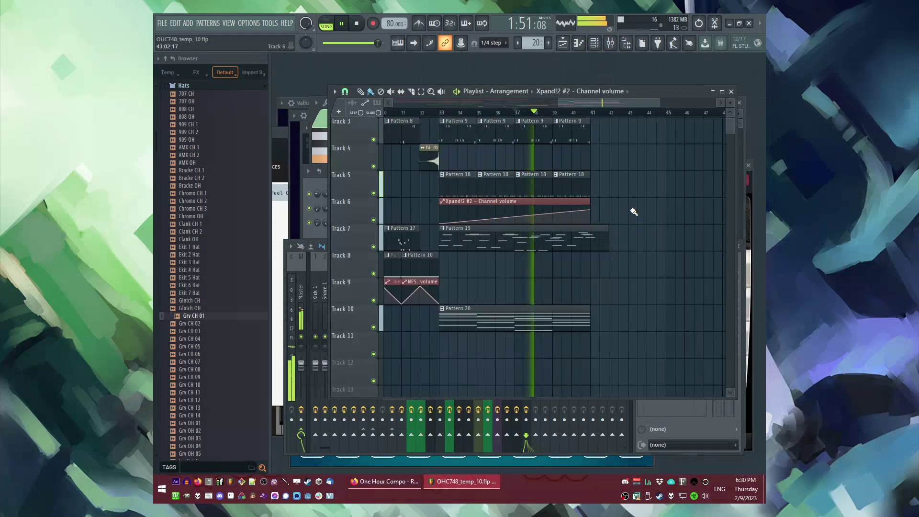
Extend the section from bar 41 with another Pattern 20, Pattern 19 on Track 8, and duplicates of the Pattern 9 and Pattern 18 clips.
{"action": "scroll", "coordinate": [638, 312], "scroll_direction": "up", "scroll_amount": 2}
{"action": "left_click", "coordinate": [596, 371]}
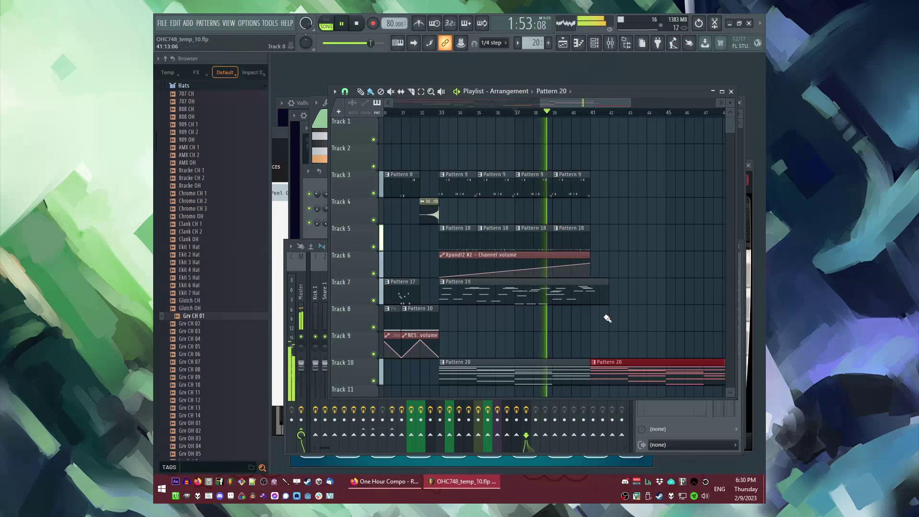
{"action": "left_click", "coordinate": [602, 295]}
{"action": "left_click", "coordinate": [597, 312]}
{"action": "left_click_drag", "start_coordinate": [598, 240], "coordinate": [454, 179]}
{"action": "key", "text": "ctrl+b"}
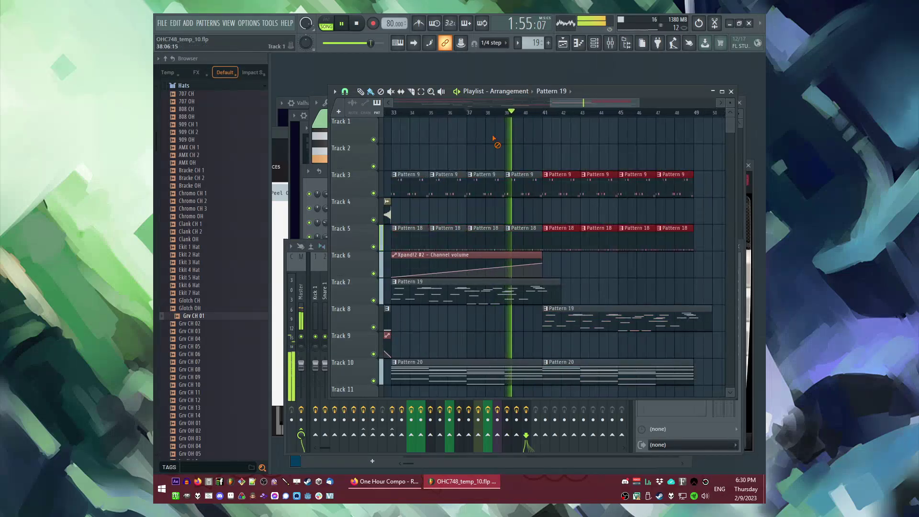
{"action": "scroll", "coordinate": [464, 148], "scroll_direction": "down", "scroll_amount": 2}
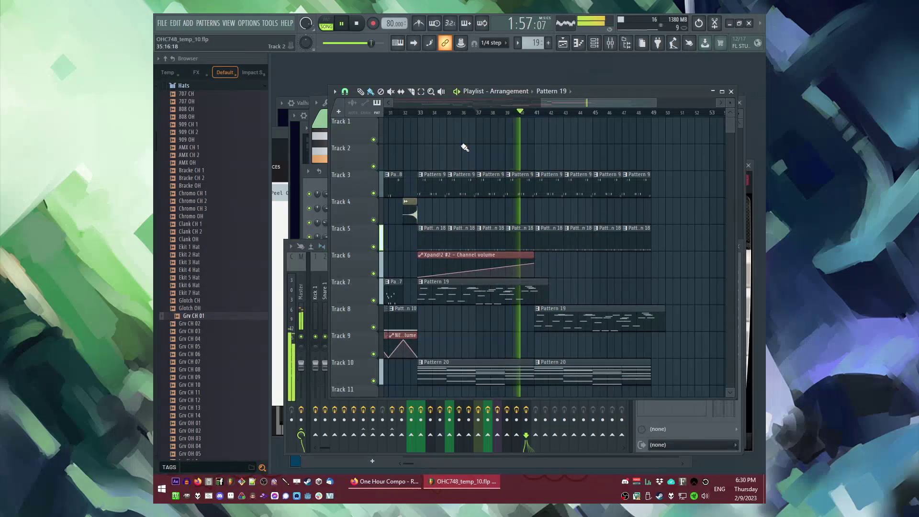
{"action": "scroll", "coordinate": [595, 271], "scroll_direction": "up", "scroll_amount": 2}
Open Pattern 20 from the playlist and clone its second Xpand!2 channel.
{"action": "key", "text": "F9"}
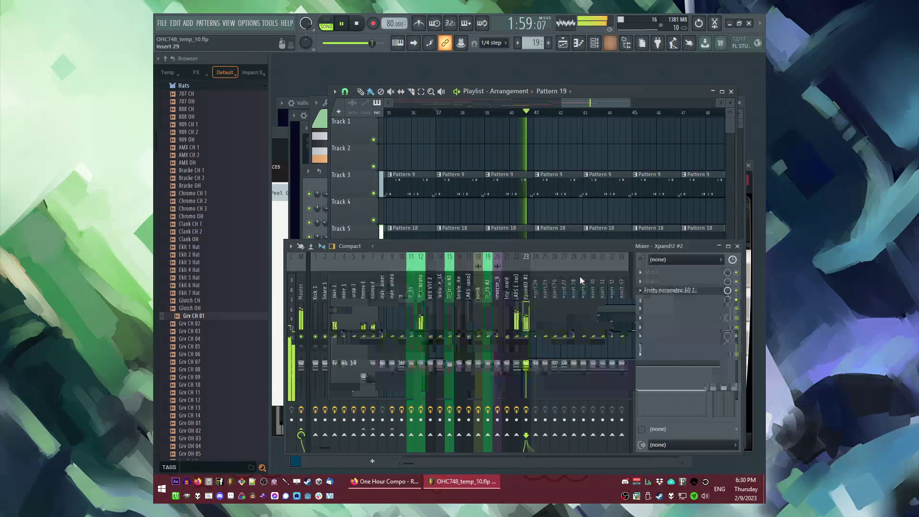
{"action": "key", "text": "F5"}
{"action": "scroll", "coordinate": [627, 244], "scroll_direction": "down", "scroll_amount": 6}
{"action": "double_click", "coordinate": [487, 264]}
{"action": "key", "text": "F6"}
{"action": "left_click", "coordinate": [399, 439]}
{"action": "key", "text": "alt+c"}
Copy the pad chords into the cloned Xpand!2, mute the original channel, and play Pattern 20 on its own.
{"action": "key", "text": "F6"}
{"action": "key", "text": "ctrl+c"}
{"action": "left_click", "coordinate": [398, 452]}
{"action": "key", "text": "ctrl+v"}
{"action": "left_click", "coordinate": [378, 453]}
{"action": "left_click", "coordinate": [378, 452]}
{"action": "left_click", "coordinate": [310, 438]}
{"action": "key", "text": "l"}
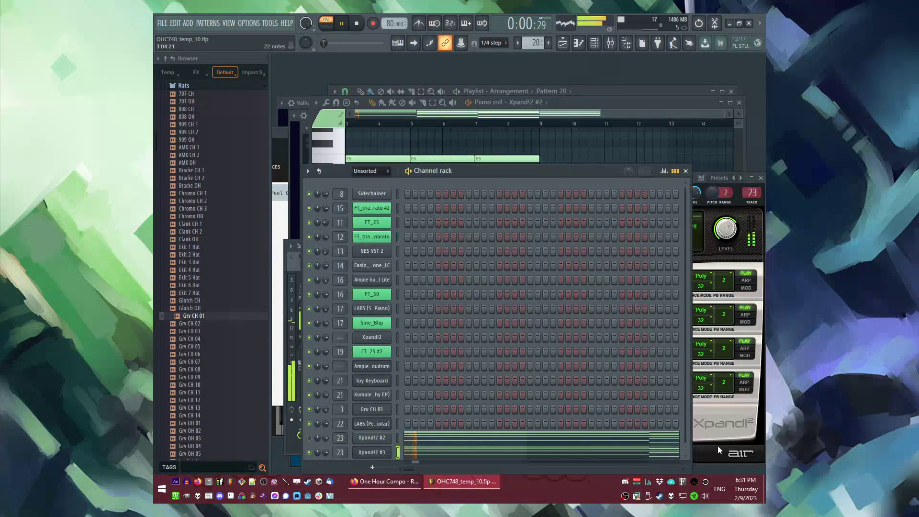
Try the Huge Pads preset Beneath The Waves on the third Xpand!2 with the chords playing.
{"action": "left_click", "coordinate": [709, 185]}
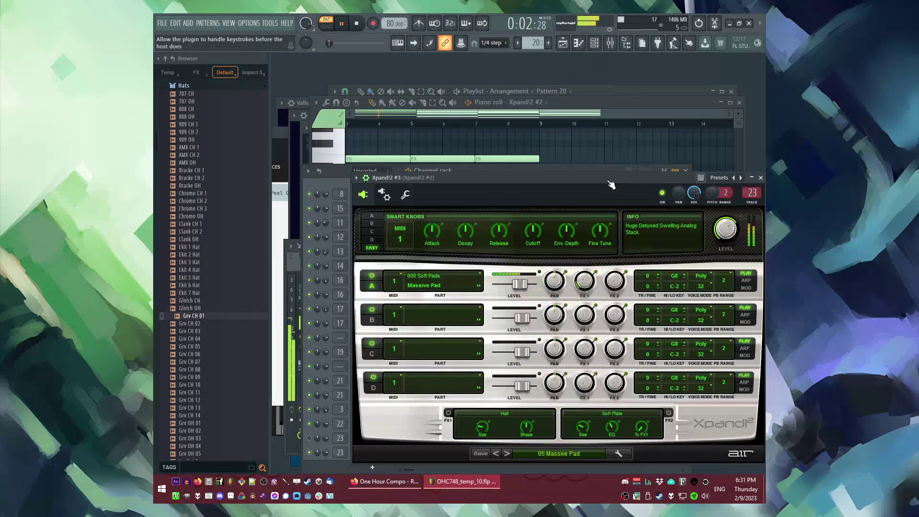
{"action": "left_click", "coordinate": [557, 453]}
{"action": "mouse_move", "coordinate": [550, 325]}
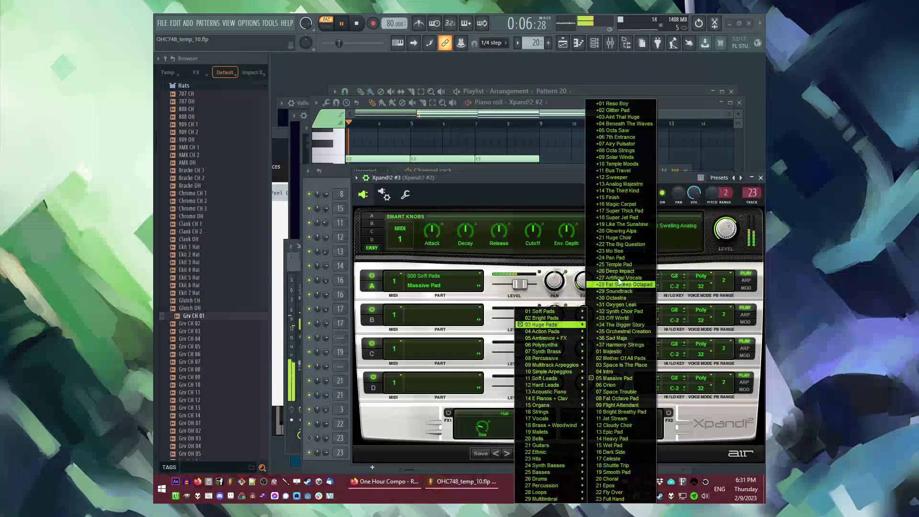
{"action": "left_click", "coordinate": [617, 124]}
{"action": "left_click", "coordinate": [529, 450]}
{"action": "mouse_move", "coordinate": [538, 326]}
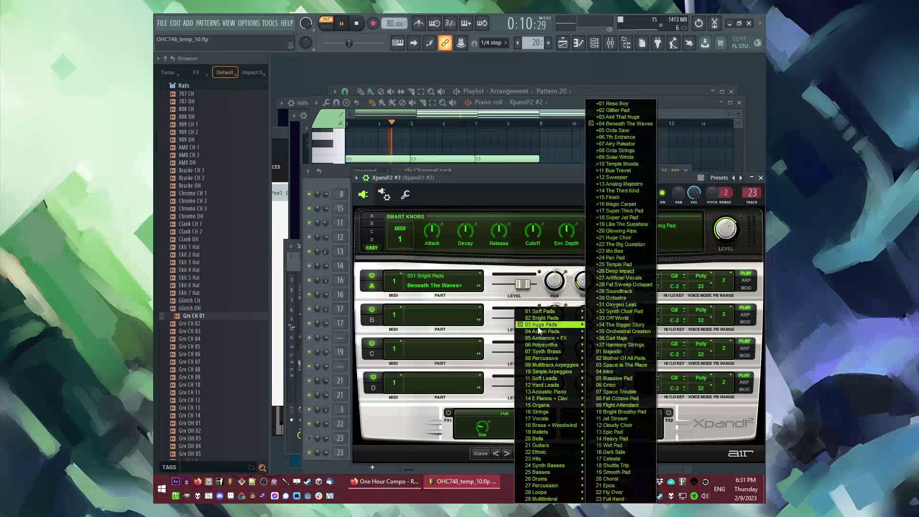
{"action": "left_click", "coordinate": [465, 175]}
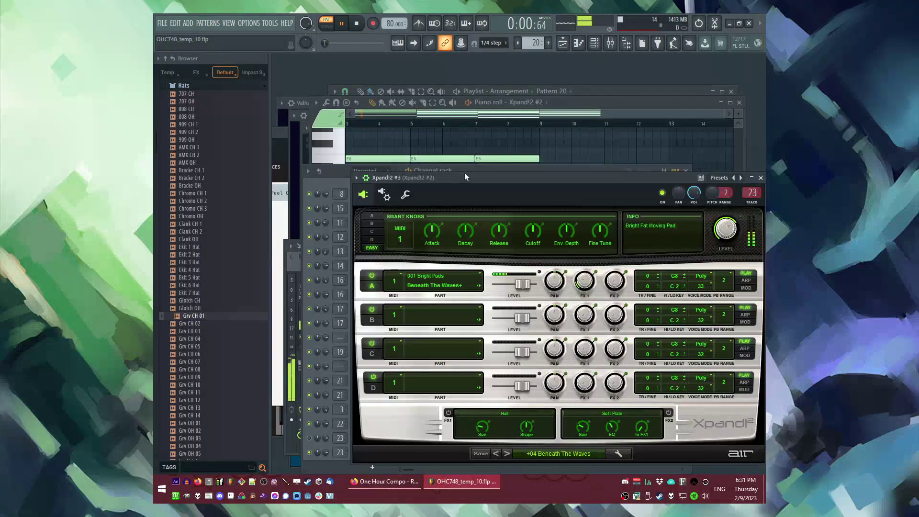
Try the Soft Pads preset Aeronaut on the third Xpand!2 and restart the chords.
{"action": "left_click", "coordinate": [547, 451]}
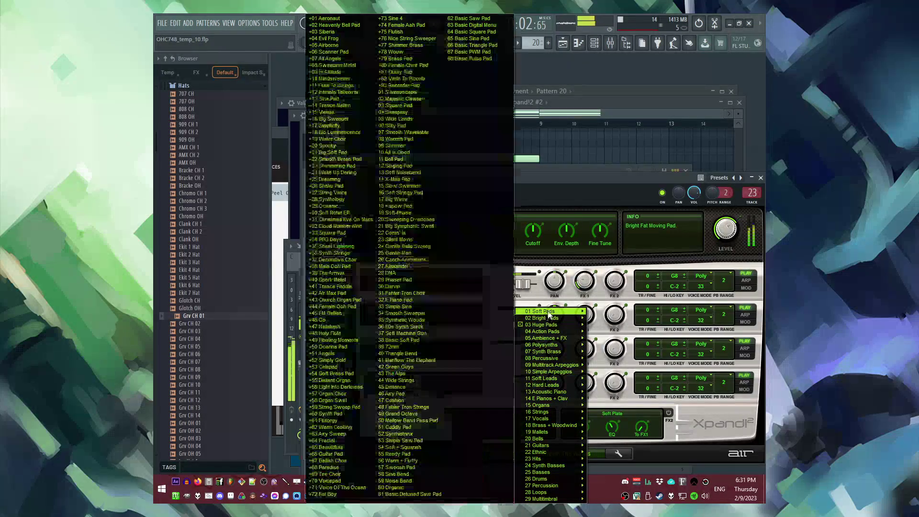
{"action": "mouse_move", "coordinate": [541, 311]}
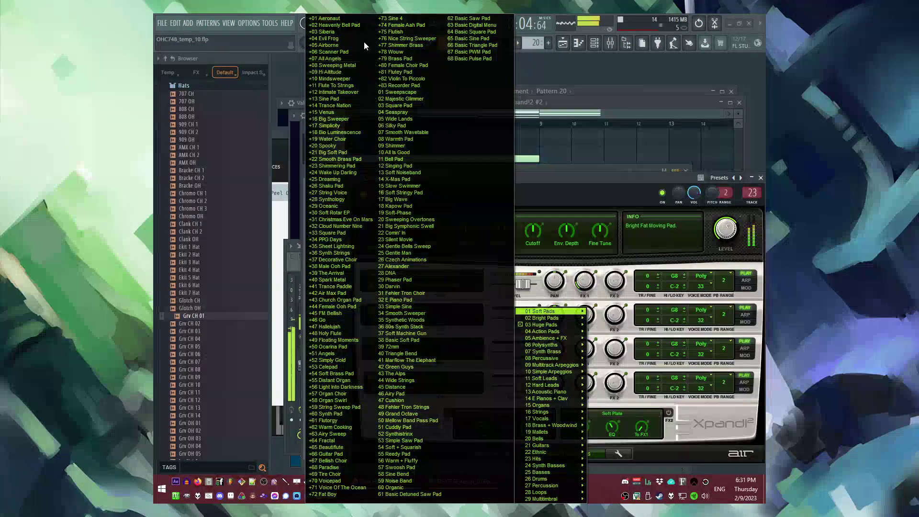
{"action": "left_click", "coordinate": [326, 18]}
{"action": "left_click", "coordinate": [568, 452]}
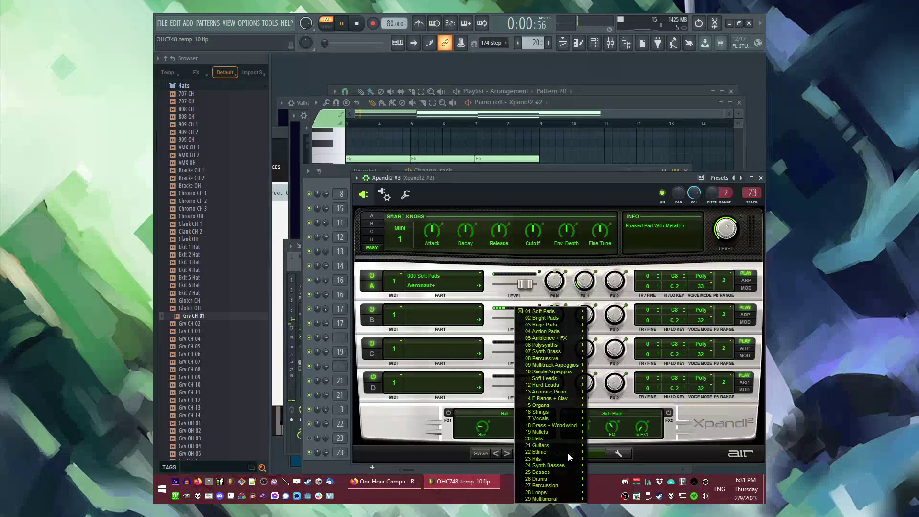
{"action": "left_click", "coordinate": [460, 233]}
{"action": "key", "text": "space"}
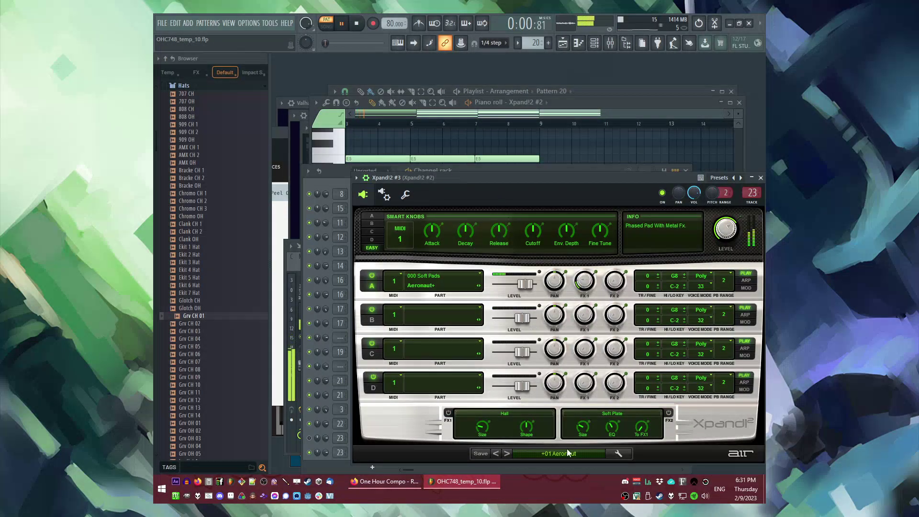
Load the Huge Pads preset Celeste on the third Xpand!2.
{"action": "left_click", "coordinate": [572, 454]}
{"action": "mouse_move", "coordinate": [562, 342]}
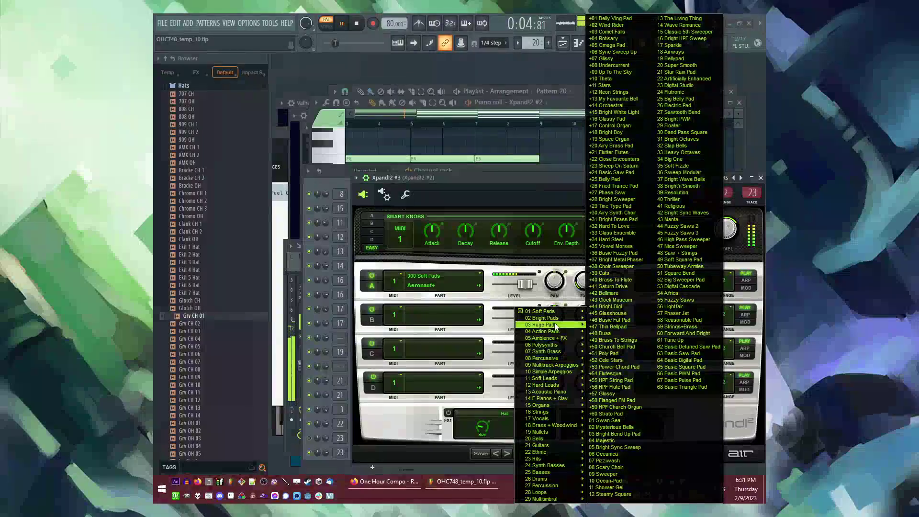
{"action": "mouse_move", "coordinate": [551, 325]}
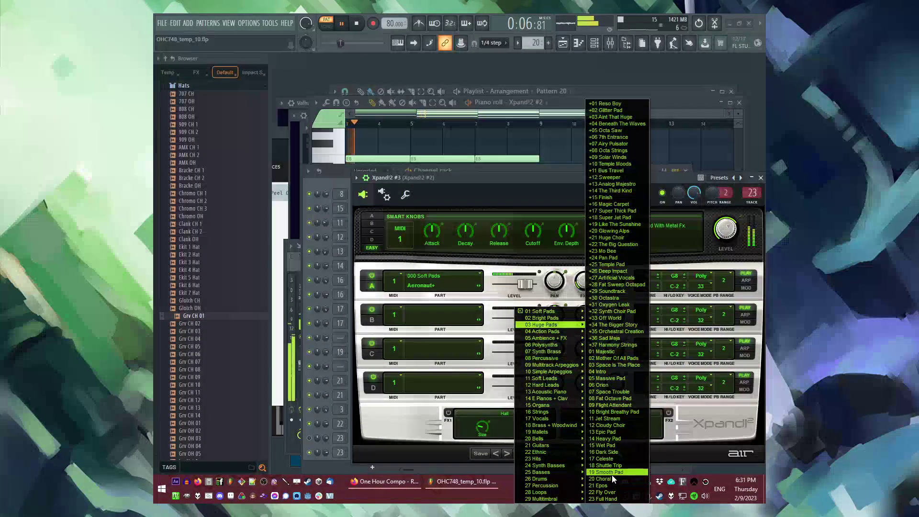
{"action": "left_click", "coordinate": [618, 458]}
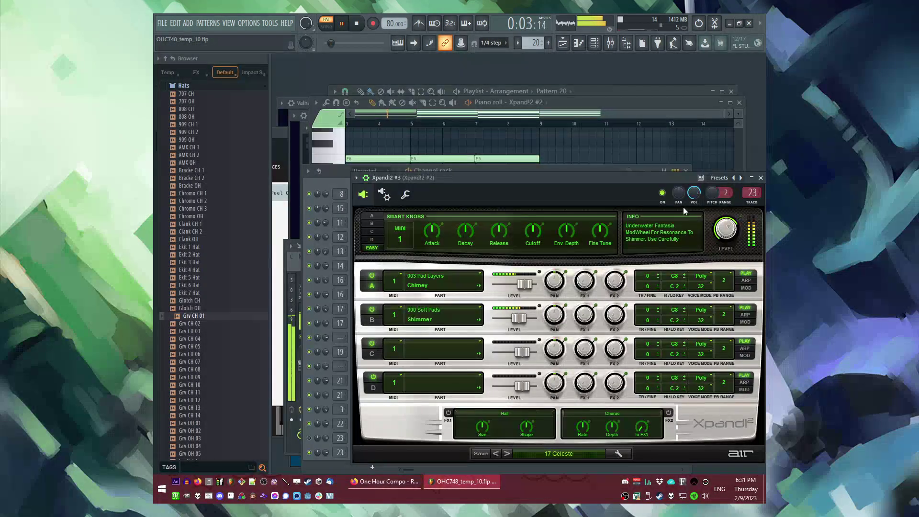
Unmute the second Xpand!2 and play the arrangement from shortly before bar 41 to hear both pads layered.
{"action": "key", "text": "F6"}
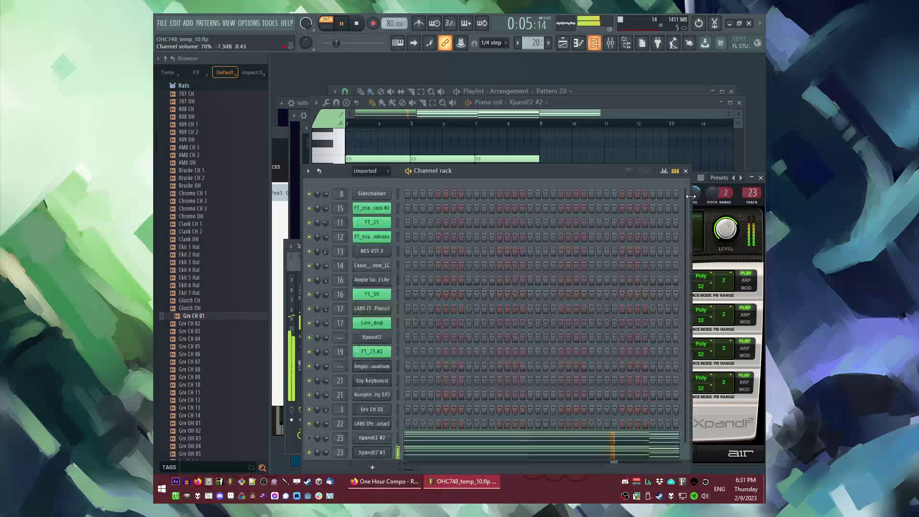
{"action": "key", "text": "F5"}
{"action": "key", "text": "F6"}
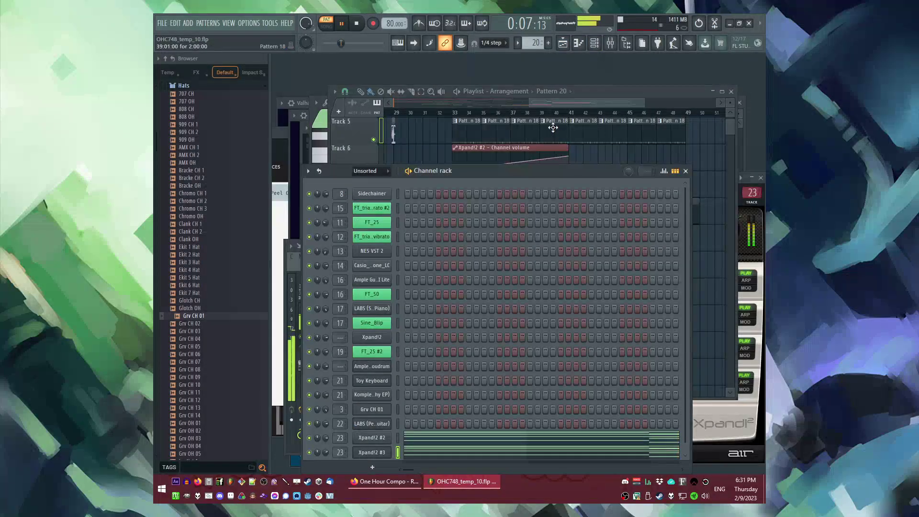
{"action": "key", "text": "F5"}
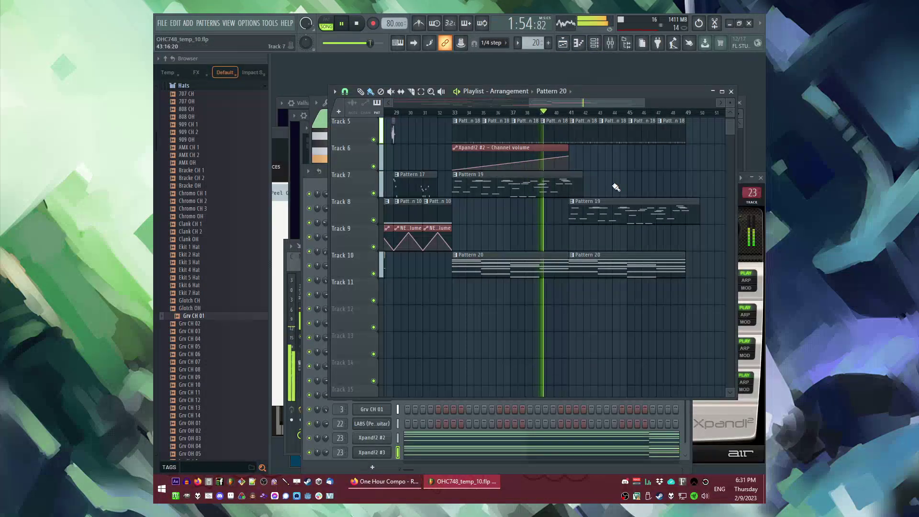
{"action": "scroll", "coordinate": [616, 187], "scroll_direction": "up", "scroll_amount": 2}
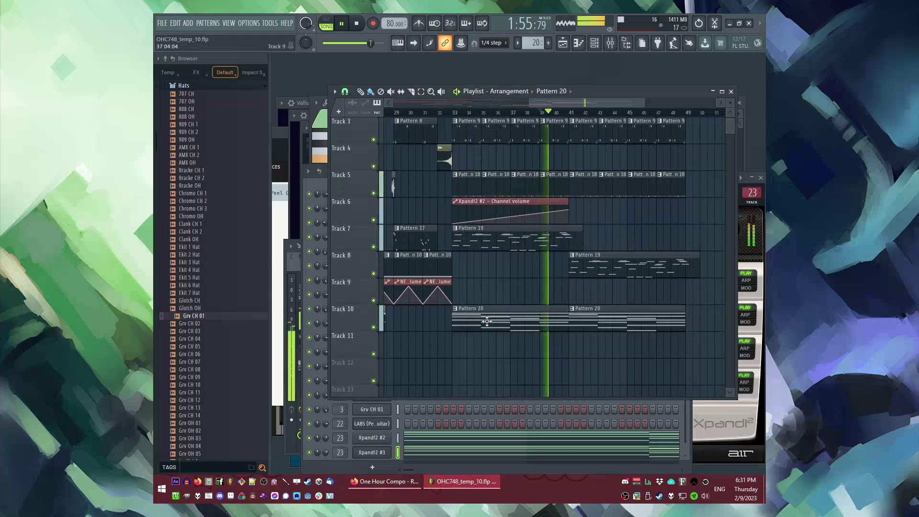
Lower the third Xpand!2's channel volume to 46% and close the channel rack.
{"action": "left_click", "coordinate": [328, 452]}
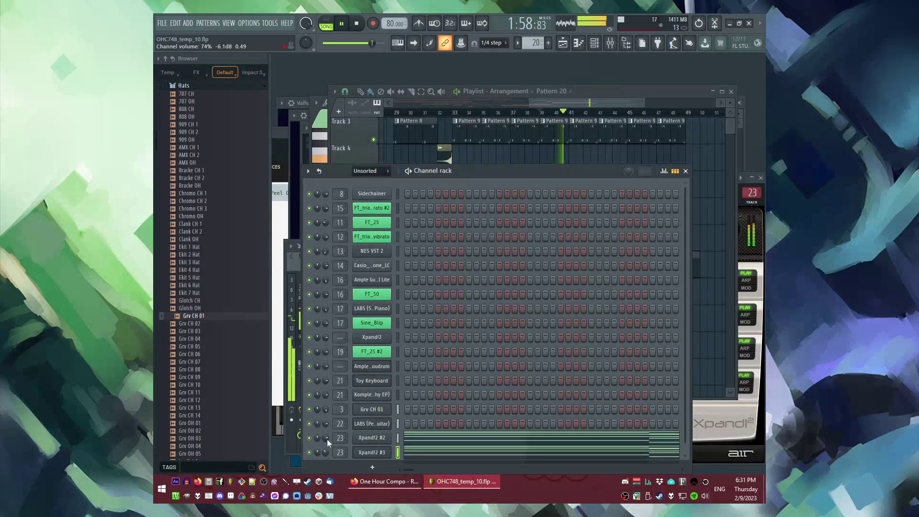
{"action": "left_click_drag", "start_coordinate": [327, 452], "coordinate": [326, 444]}
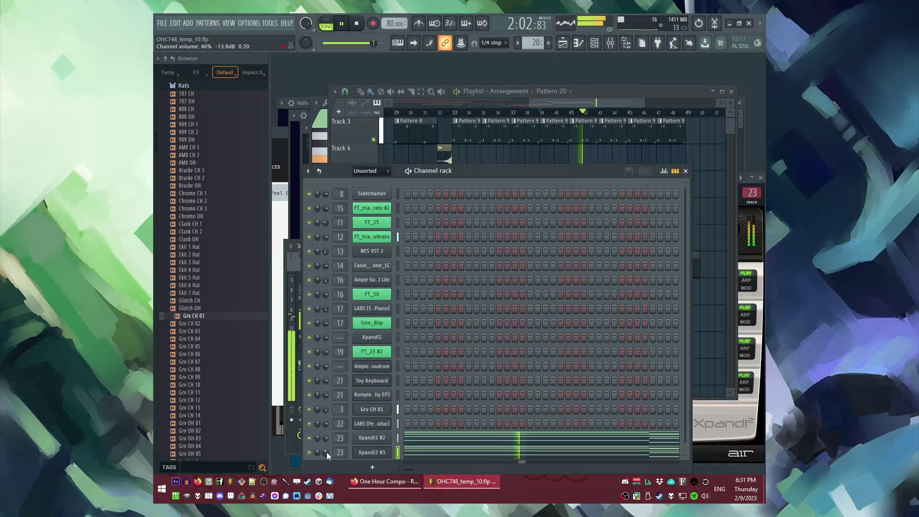
{"action": "left_click", "coordinate": [686, 171]}
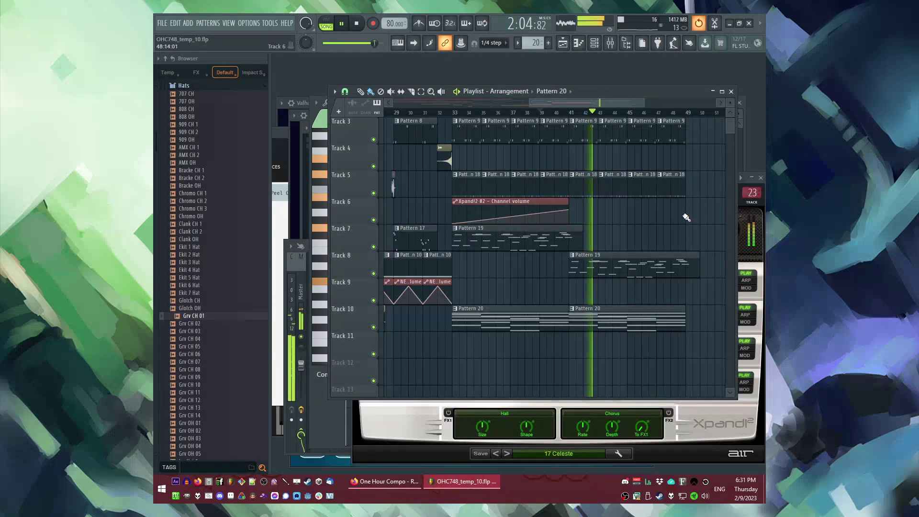
Replay the arrangement from shortly before bar 41 to check the balance of the layered pads.
{"action": "scroll", "coordinate": [622, 143], "scroll_direction": "up", "scroll_amount": 2}
{"action": "left_click_drag", "start_coordinate": [559, 115], "coordinate": [550, 116]}
{"action": "scroll", "coordinate": [611, 264], "scroll_direction": "down", "scroll_amount": 3}
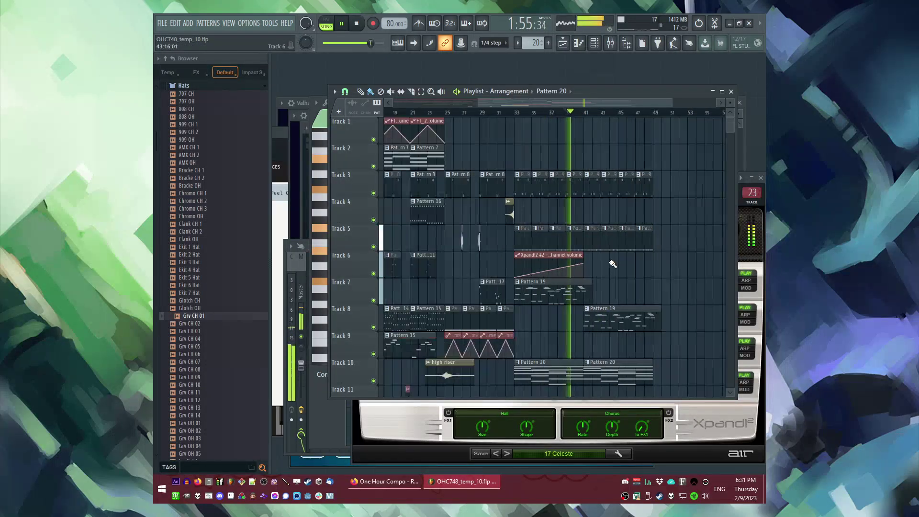
Place the reverse1 sample from the Snail's House Sounds Vol.1 FX folder on Track 4, with its swell peaking at bar 41.
{"action": "scroll", "coordinate": [574, 225], "scroll_direction": "down", "scroll_amount": 4}
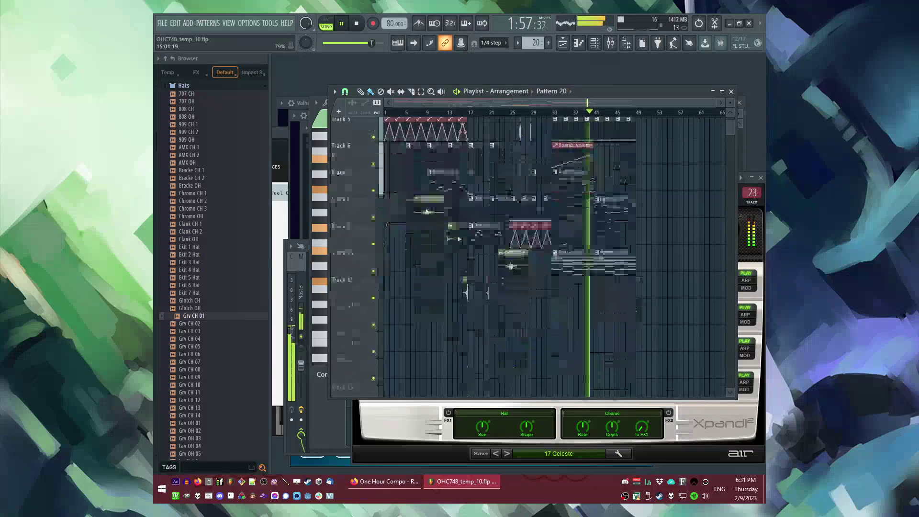
{"action": "scroll", "coordinate": [608, 239], "scroll_direction": "down", "scroll_amount": 1}
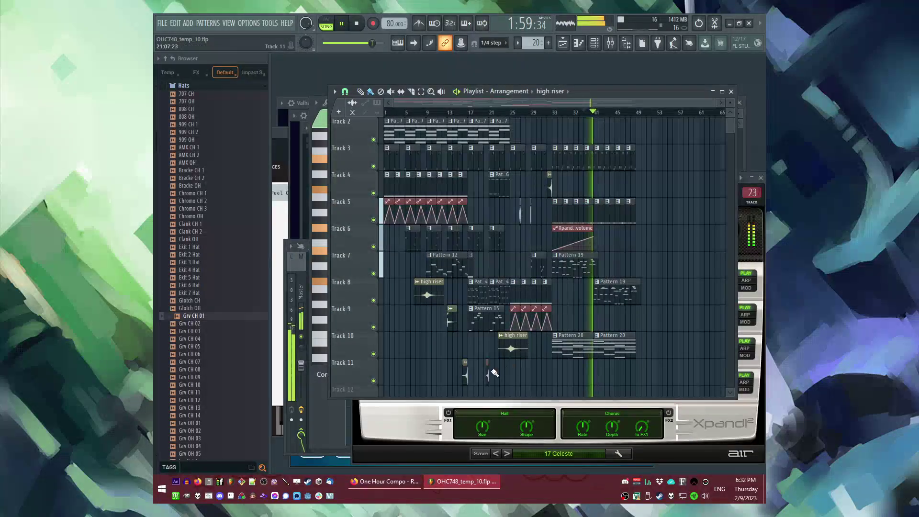
{"action": "scroll", "coordinate": [210, 383], "scroll_direction": "down", "scroll_amount": 15}
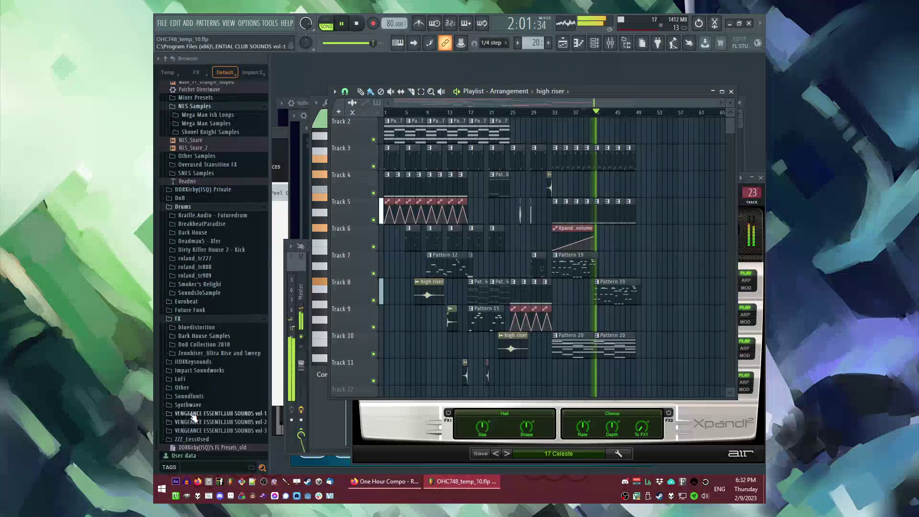
{"action": "left_click", "coordinate": [206, 404]}
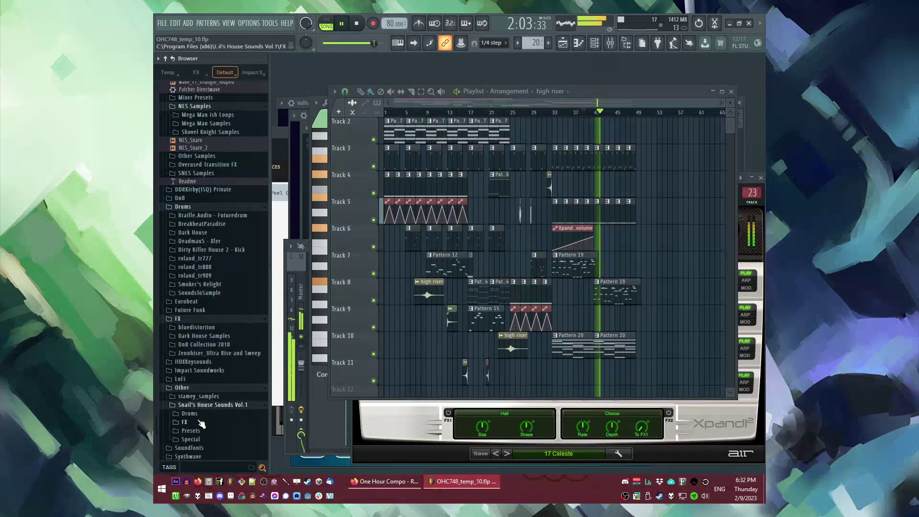
{"action": "scroll", "coordinate": [205, 413], "scroll_direction": "down", "scroll_amount": 2}
{"action": "left_click", "coordinate": [190, 388]}
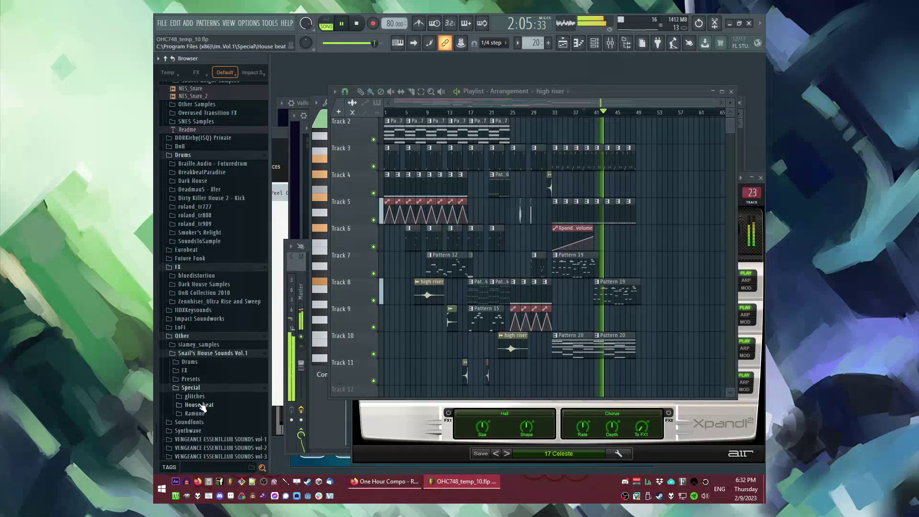
{"action": "left_click", "coordinate": [187, 371]}
{"action": "left_click", "coordinate": [194, 396]}
{"action": "left_click_drag", "start_coordinate": [192, 404], "coordinate": [548, 185]}
{"action": "scroll", "coordinate": [614, 257], "scroll_direction": "up", "scroll_amount": 5}
{"action": "scroll", "coordinate": [552, 178], "scroll_direction": "up", "scroll_amount": 4}
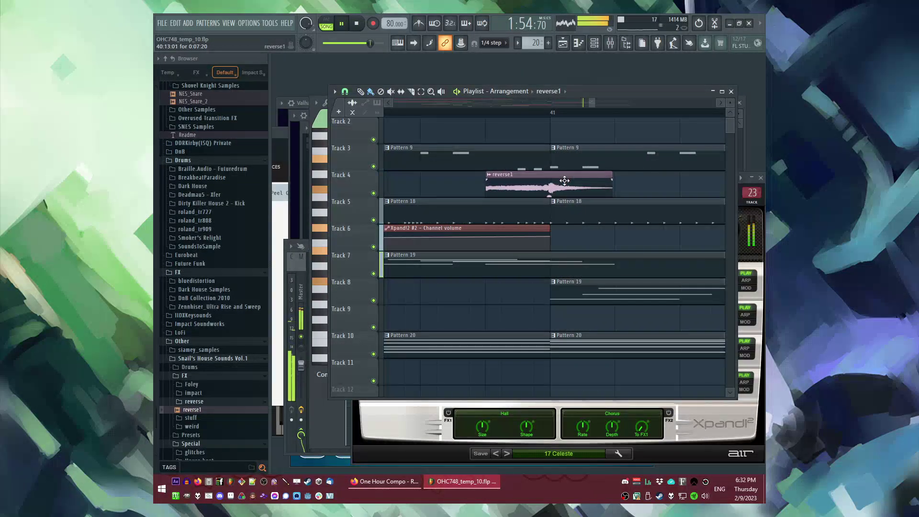
Route the reverse1 clip to mixer track 24 and load ValhallaSupermassive in effect slot 6 with its default settings.
{"action": "double_click", "coordinate": [566, 180]}
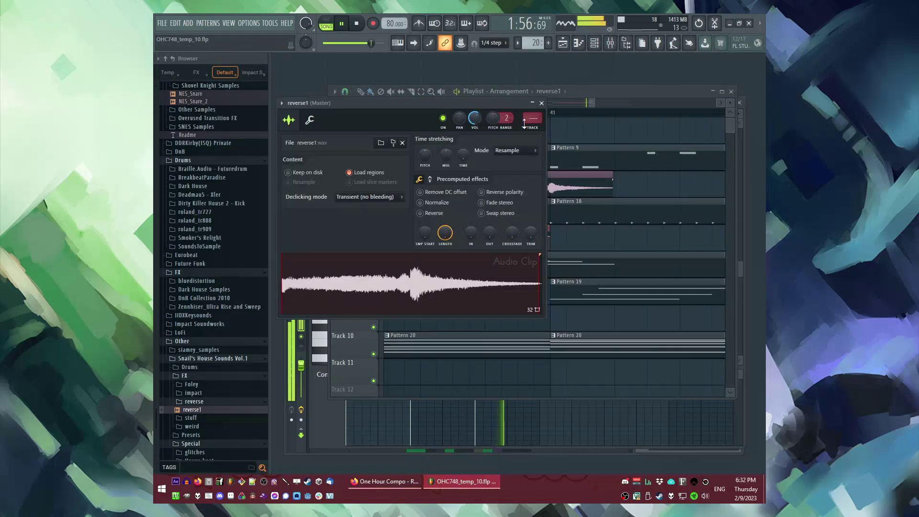
{"action": "left_click", "coordinate": [532, 128]}
{"action": "left_click", "coordinate": [643, 317]}
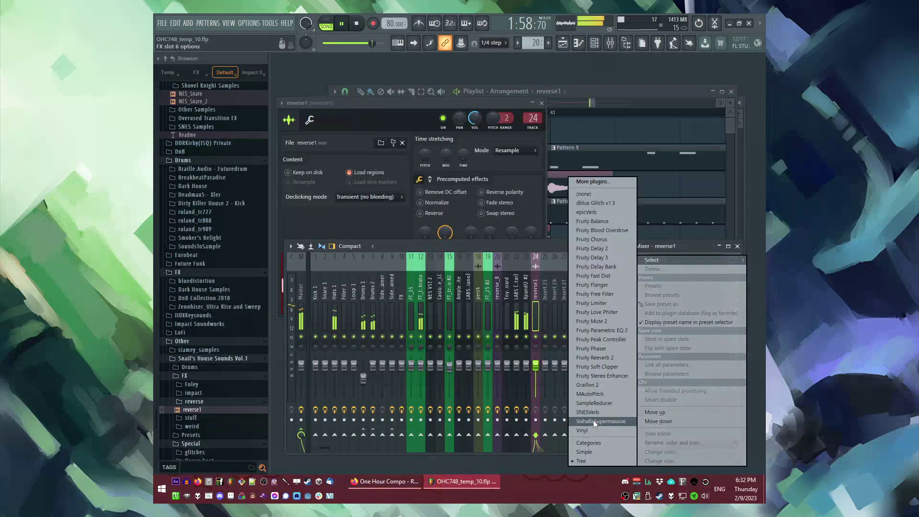
{"action": "left_click", "coordinate": [594, 420]}
{"action": "left_click", "coordinate": [754, 190]}
{"action": "left_click", "coordinate": [542, 103]}
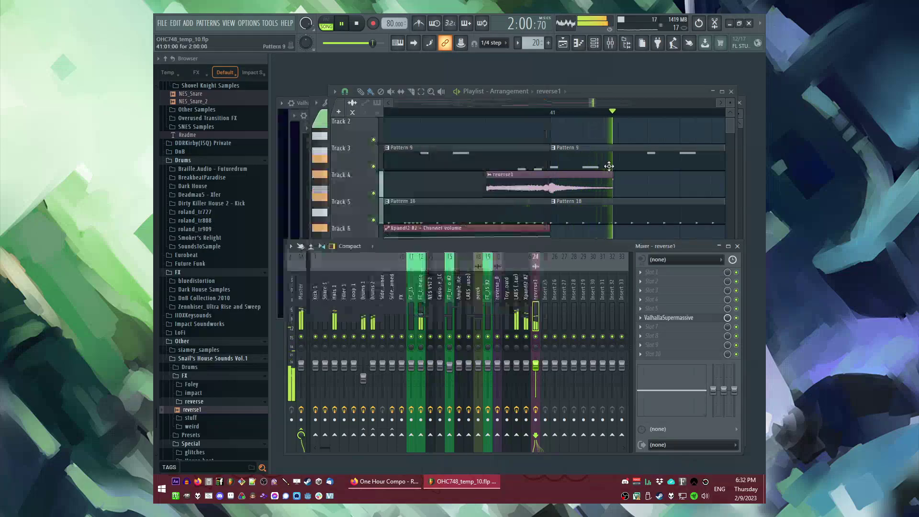
Place the DH_FX OUT LONG_003 audio clip on Track 9 starting at bar 41.
{"action": "left_click", "coordinate": [566, 186]}
{"action": "left_click", "coordinate": [554, 91]}
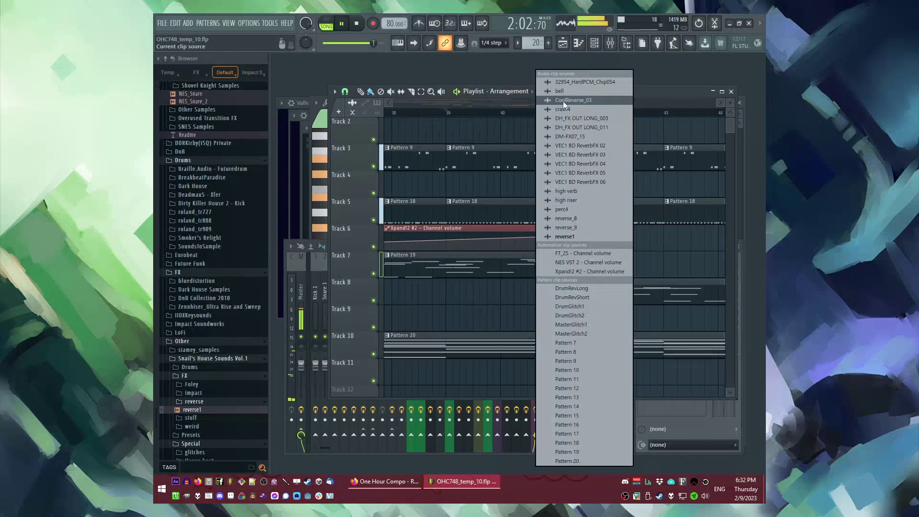
{"action": "left_click", "coordinate": [570, 119]}
{"action": "left_click", "coordinate": [560, 318]}
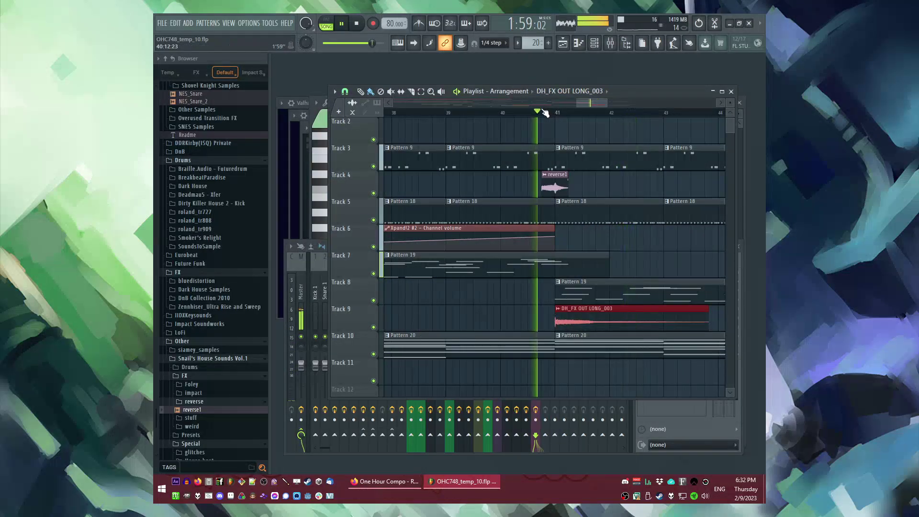
Place the crash4 clip on Track 11 leading into bar 41 and set its channel volume to 51%.
{"action": "left_click", "coordinate": [579, 96]}
{"action": "left_click", "coordinate": [573, 101]}
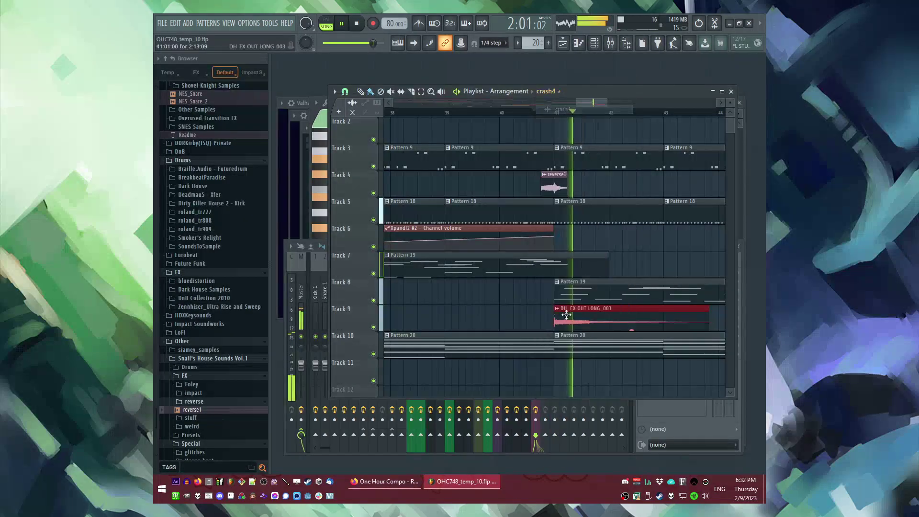
{"action": "left_click", "coordinate": [548, 380]}
{"action": "scroll", "coordinate": [545, 379], "scroll_direction": "up", "scroll_amount": 4}
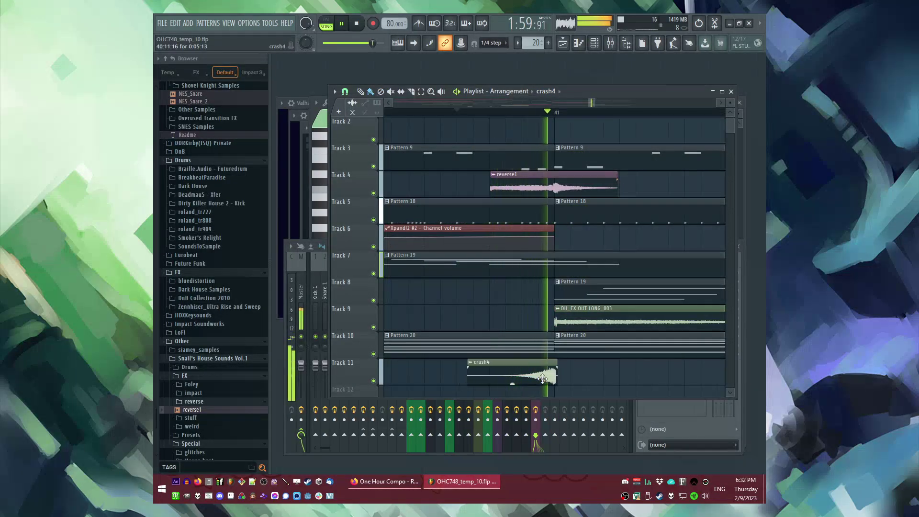
{"action": "double_click", "coordinate": [543, 379]}
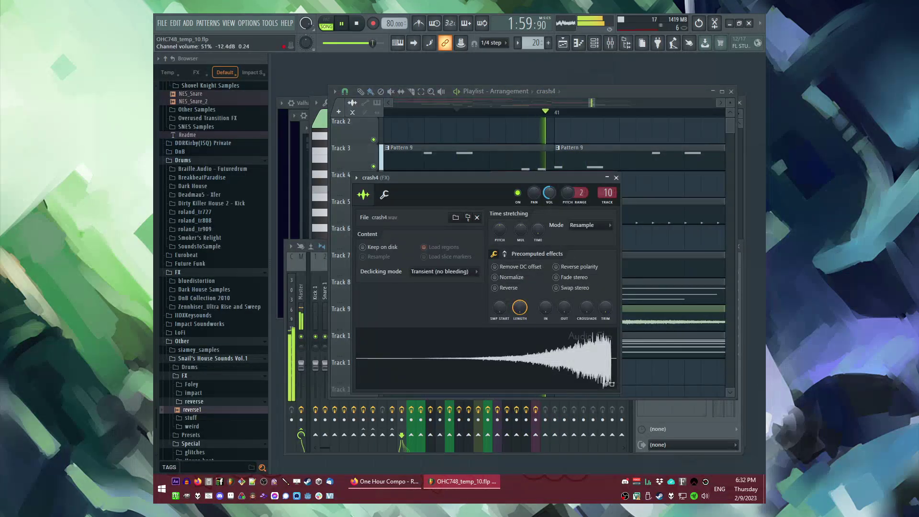
{"action": "left_click", "coordinate": [616, 177]}
Create a new empty pattern, Pattern 21, and place it on Track 12 at bar 41.
{"action": "scroll", "coordinate": [540, 254], "scroll_direction": "down", "scroll_amount": 5}
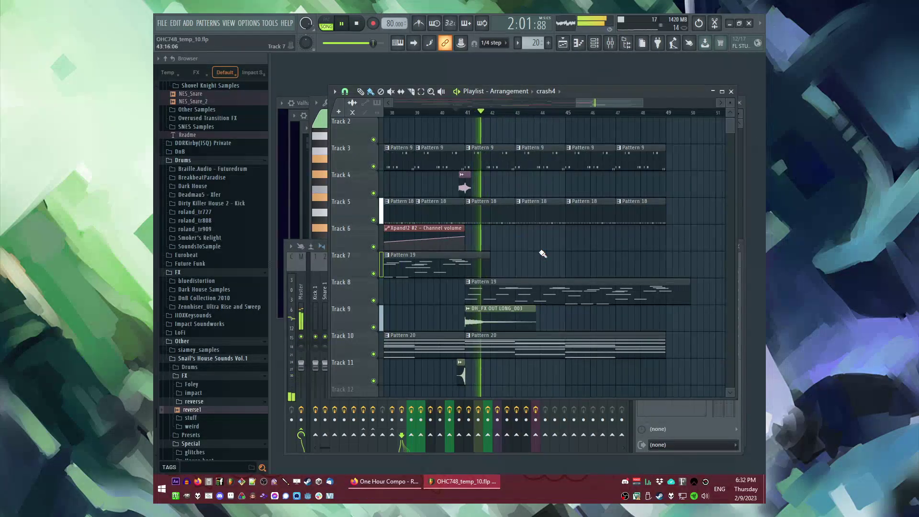
{"action": "scroll", "coordinate": [571, 254], "scroll_direction": "down", "scroll_amount": 3}
{"action": "scroll", "coordinate": [570, 261], "scroll_direction": "down", "scroll_amount": 4}
{"action": "key", "text": "F4"}
{"action": "left_click", "coordinate": [511, 289]}
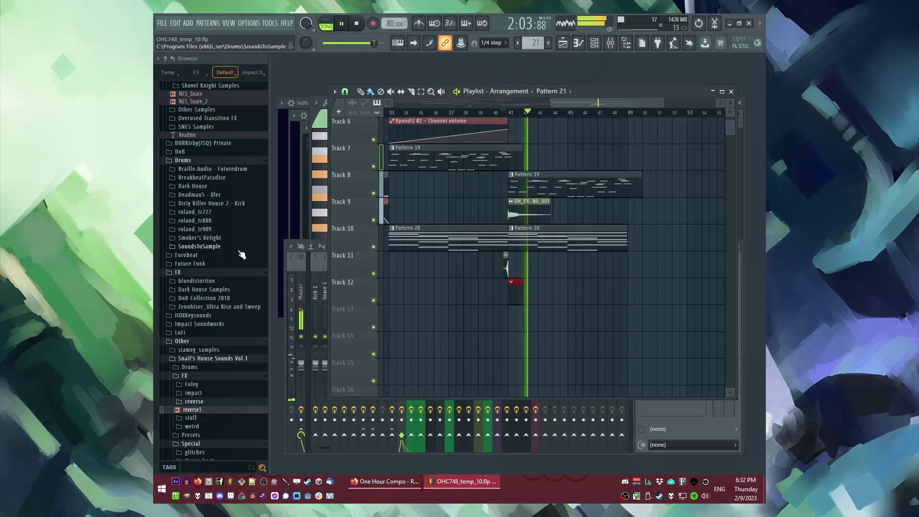
Collapse the sample browser's open folders and look through the drum and FX folders for suitable samples.
{"action": "scroll", "coordinate": [242, 256], "scroll_direction": "up", "scroll_amount": 3}
{"action": "scroll", "coordinate": [230, 300], "scroll_direction": "up", "scroll_amount": 2}
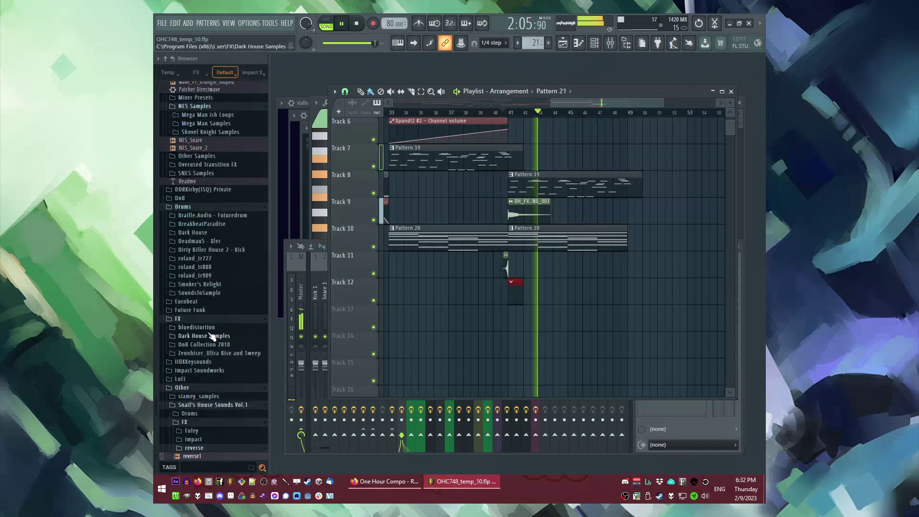
{"action": "scroll", "coordinate": [212, 337], "scroll_direction": "down", "scroll_amount": 5}
{"action": "scroll", "coordinate": [214, 339], "scroll_direction": "down", "scroll_amount": 5}
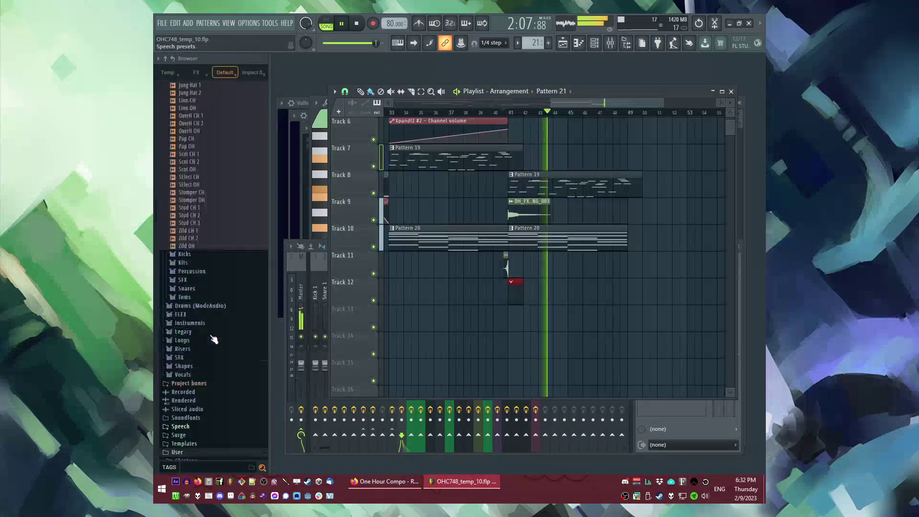
{"action": "scroll", "coordinate": [209, 337], "scroll_direction": "up", "scroll_amount": 8}
{"action": "scroll", "coordinate": [206, 311], "scroll_direction": "down", "scroll_amount": 3}
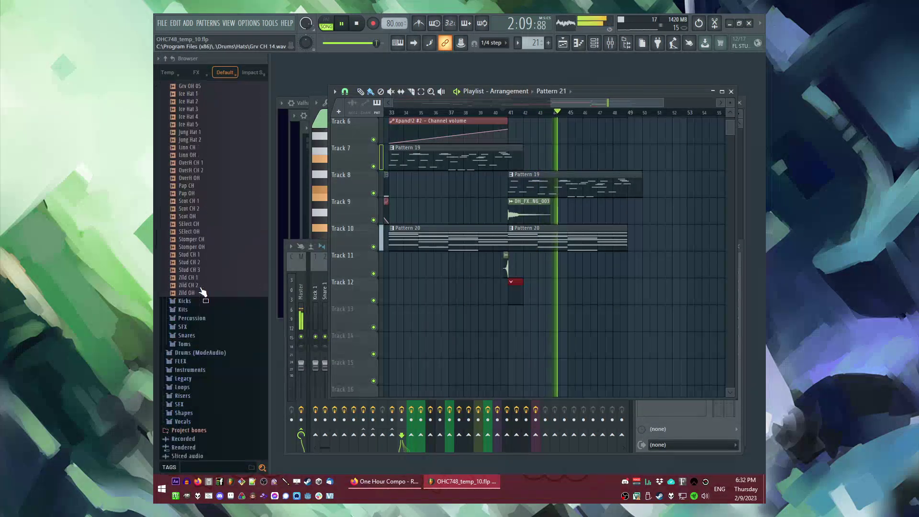
{"action": "scroll", "coordinate": [201, 288], "scroll_direction": "down", "scroll_amount": 10}
{"action": "left_click", "coordinate": [166, 58]}
{"action": "left_click", "coordinate": [166, 58]}
{"action": "scroll", "coordinate": [194, 309], "scroll_direction": "down", "scroll_amount": 3}
{"action": "scroll", "coordinate": [196, 319], "scroll_direction": "down", "scroll_amount": 10}
{"action": "scroll", "coordinate": [203, 318], "scroll_direction": "down", "scroll_amount": 6}
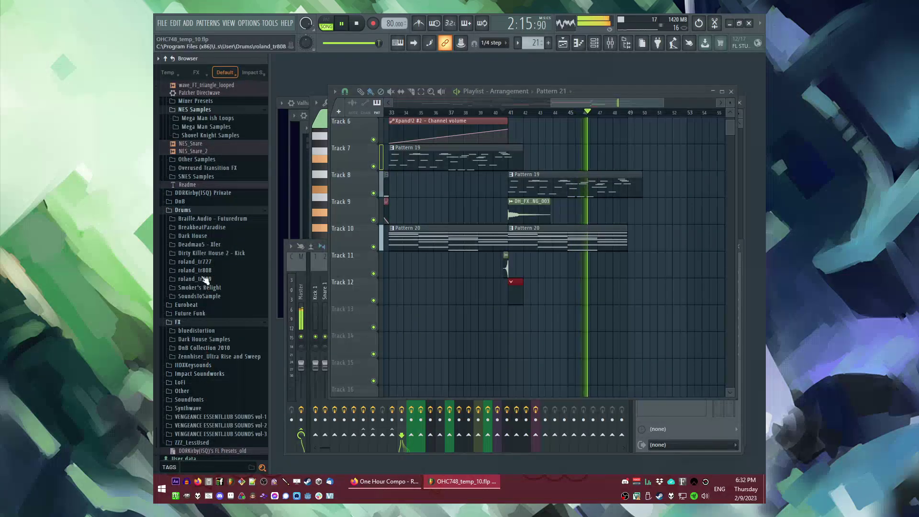
Stop playback and audition the fills and loops in the Cymatics DREAMS Preview Pack.
{"action": "scroll", "coordinate": [206, 278], "scroll_direction": "up", "scroll_amount": 12}
{"action": "scroll", "coordinate": [205, 278], "scroll_direction": "down", "scroll_amount": 3}
{"action": "left_click", "coordinate": [186, 287]}
{"action": "scroll", "coordinate": [239, 335], "scroll_direction": "down", "scroll_amount": 5}
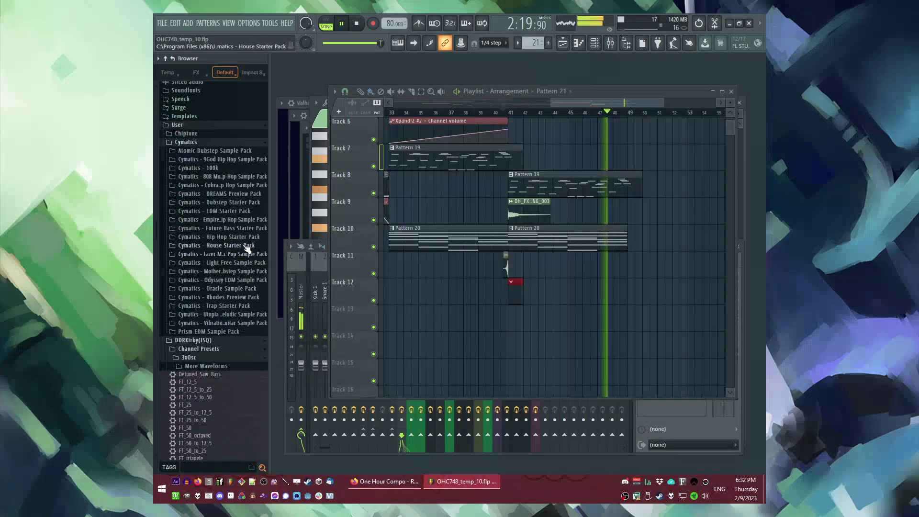
{"action": "left_click", "coordinate": [221, 194]}
{"action": "left_click", "coordinate": [221, 194]}
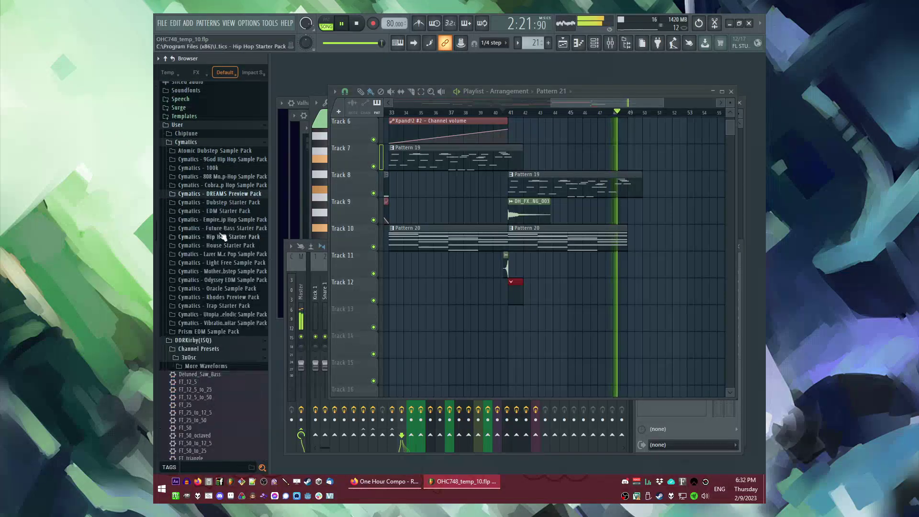
{"action": "key", "text": "space"}
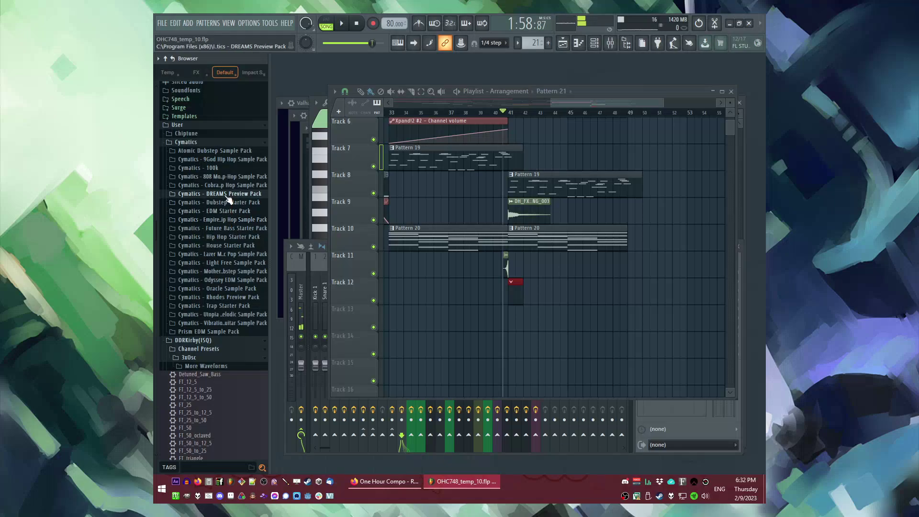
{"action": "left_click", "coordinate": [229, 195]}
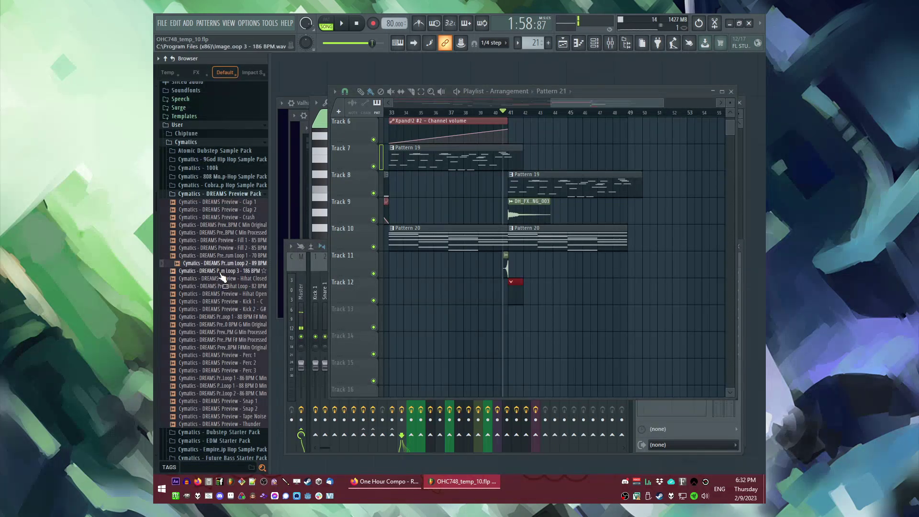
{"action": "left_click", "coordinate": [230, 247]}
{"action": "left_click", "coordinate": [233, 256]}
{"action": "left_click", "coordinate": [222, 325]}
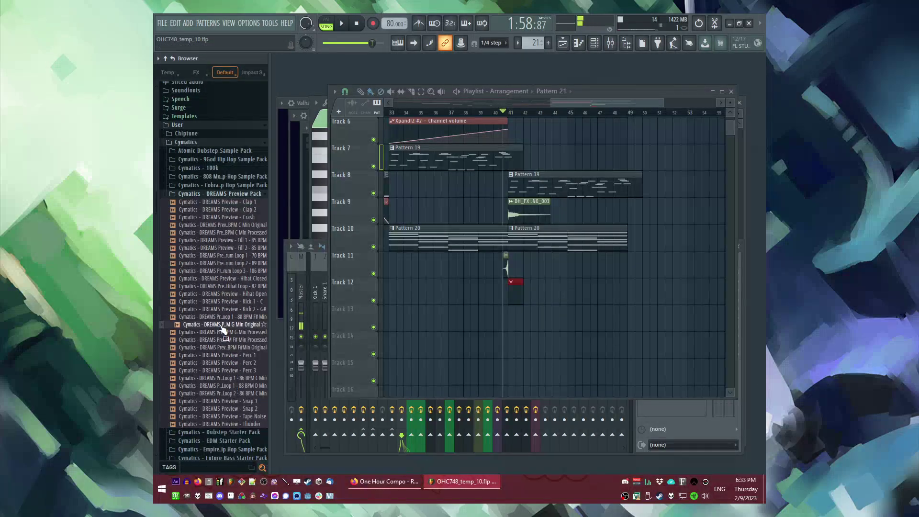
Audition the top loops in the drum loops folder of the Cymatics EDM Starter Pack.
{"action": "scroll", "coordinate": [225, 348], "scroll_direction": "down", "scroll_amount": 5}
{"action": "left_click", "coordinate": [214, 171]}
{"action": "left_click", "coordinate": [215, 211]}
{"action": "left_click", "coordinate": [220, 220]}
{"action": "left_click", "coordinate": [207, 246]}
{"action": "left_click", "coordinate": [222, 315]}
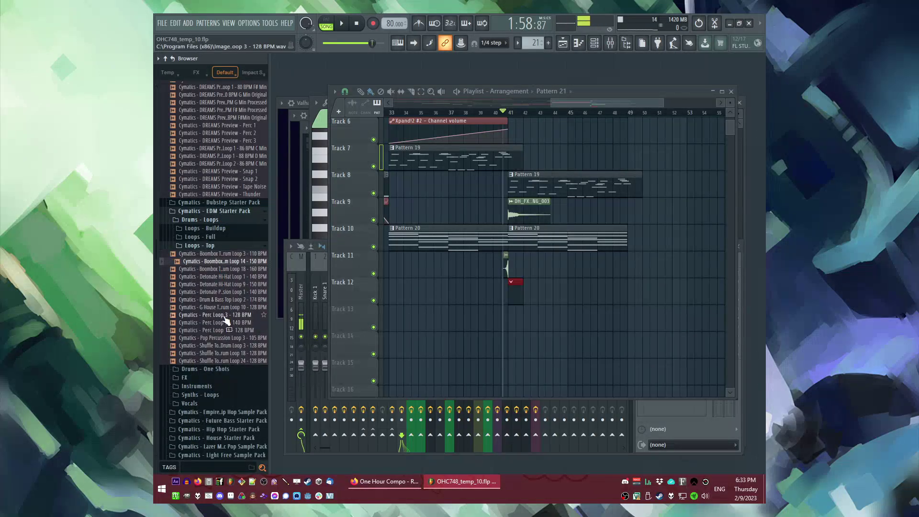
{"action": "left_click", "coordinate": [200, 237]}
{"action": "left_click", "coordinate": [216, 261]}
Find the Cymatics Eternity Sample Pack in the LoFi folder and audition its hi-hat loops.
{"action": "scroll", "coordinate": [220, 282], "scroll_direction": "down", "scroll_amount": 15}
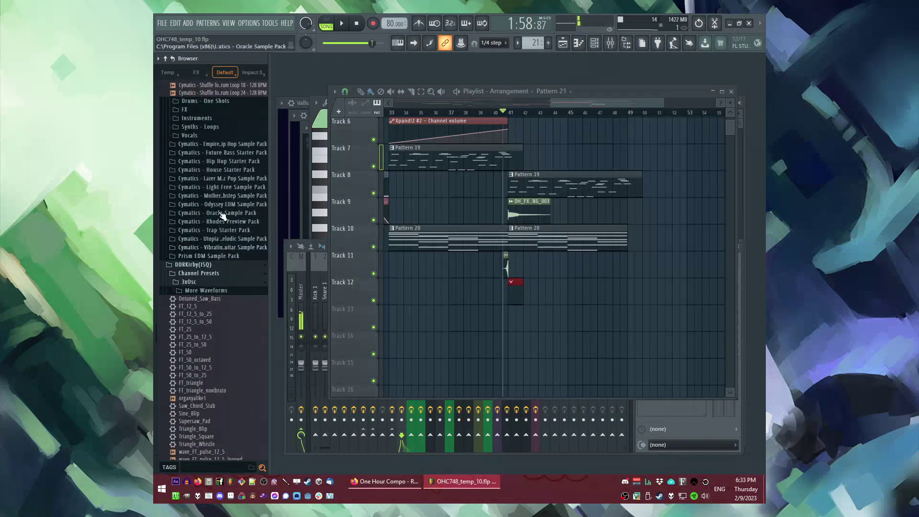
{"action": "scroll", "coordinate": [230, 225], "scroll_direction": "down", "scroll_amount": 8}
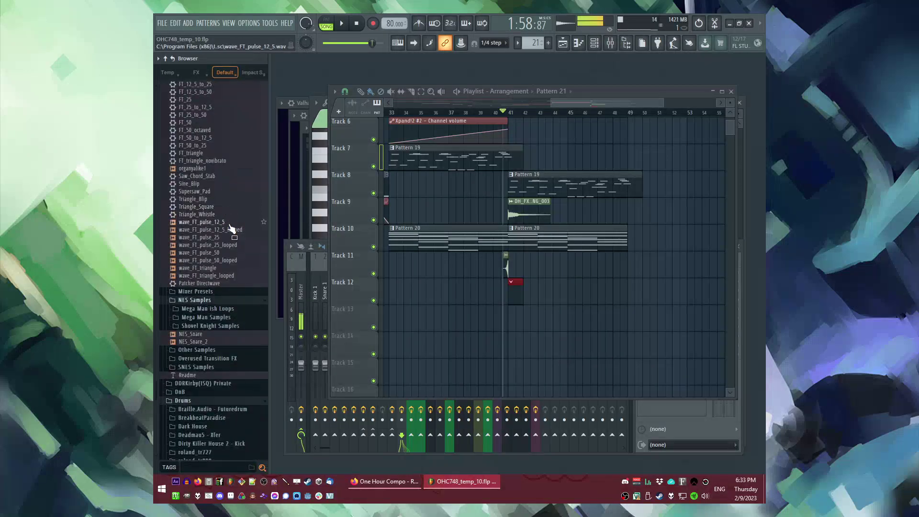
{"action": "scroll", "coordinate": [197, 311], "scroll_direction": "up", "scroll_amount": 3}
{"action": "scroll", "coordinate": [196, 305], "scroll_direction": "down", "scroll_amount": 3}
{"action": "left_click", "coordinate": [191, 379]}
{"action": "scroll", "coordinate": [223, 315], "scroll_direction": "down", "scroll_amount": 6}
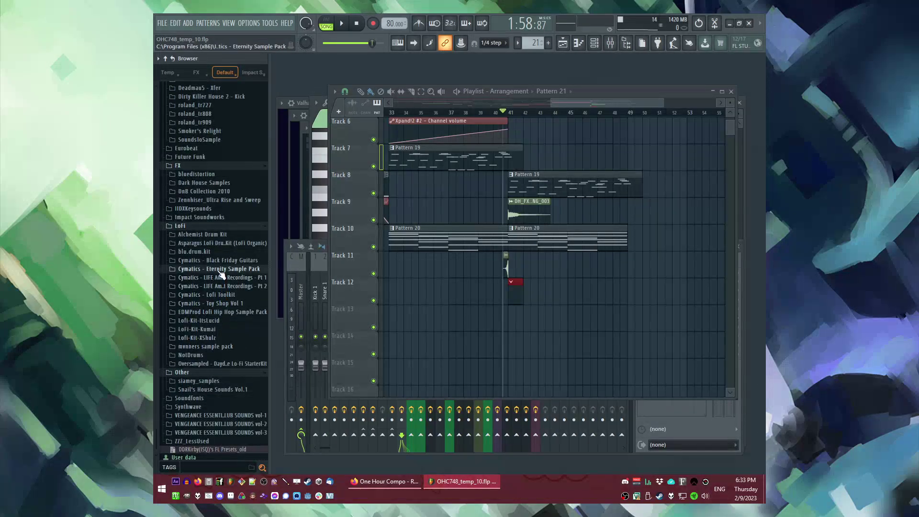
{"action": "left_click", "coordinate": [220, 269]}
{"action": "left_click", "coordinate": [211, 287]}
{"action": "left_click", "coordinate": [210, 313]}
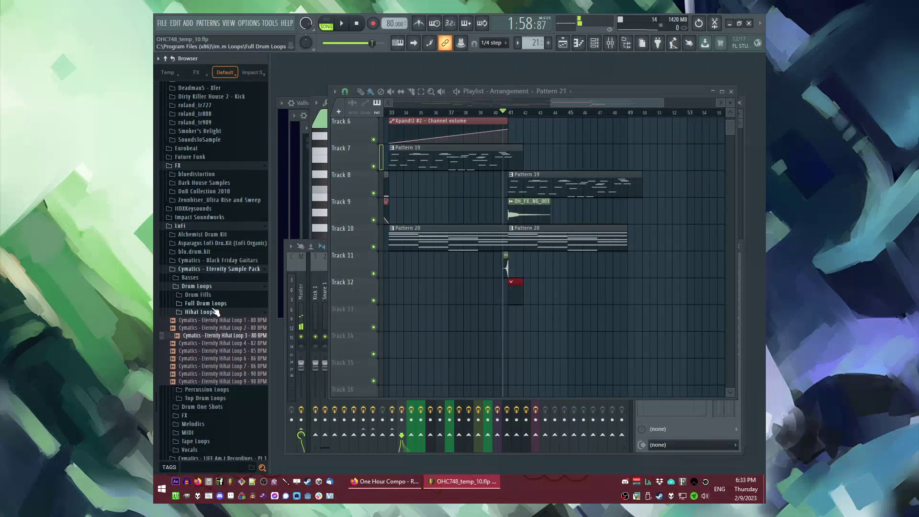
Audition the full drum loops and more hi-hat loops in the Cymatics Eternity Sample Pack.
{"action": "left_click", "coordinate": [211, 305]}
{"action": "left_click_drag", "start_coordinate": [218, 319], "coordinate": [221, 329]}
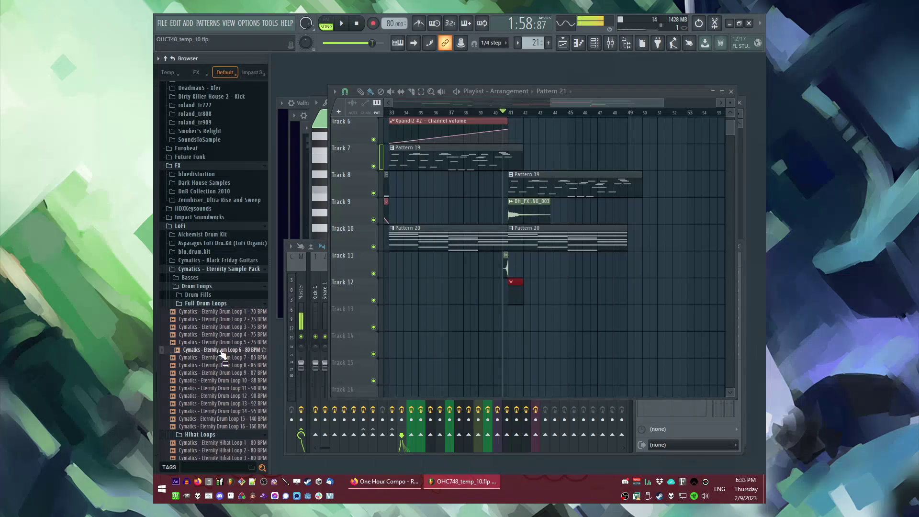
{"action": "scroll", "coordinate": [222, 386], "scroll_direction": "down", "scroll_amount": 6}
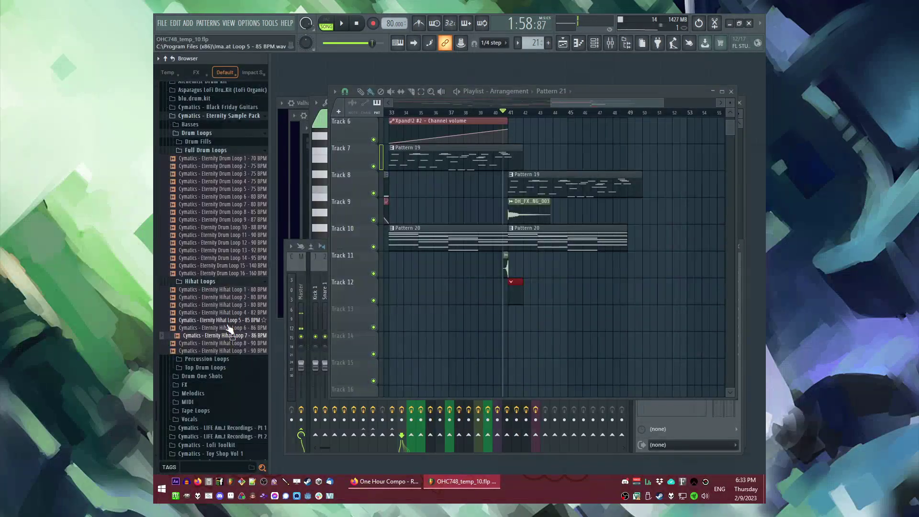
{"action": "left_click", "coordinate": [227, 321]}
{"action": "left_click", "coordinate": [242, 297]}
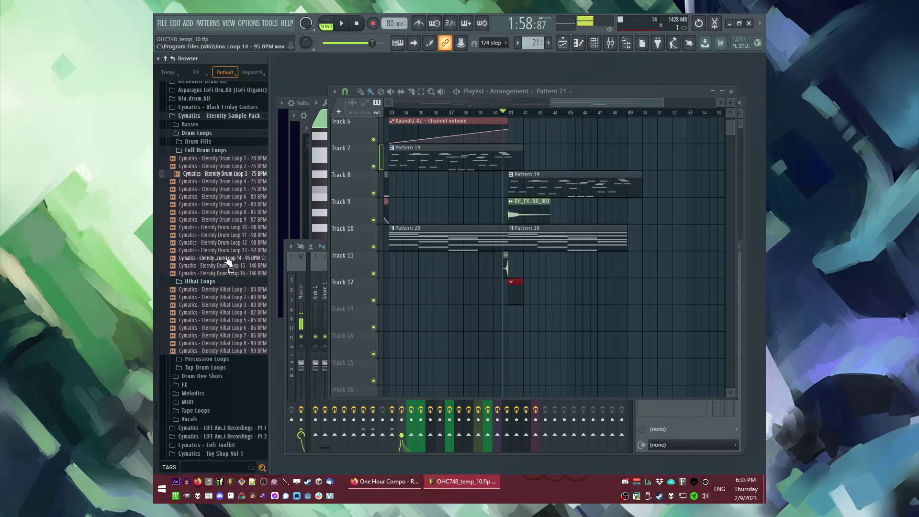
Audition the percussion loops of the Cymatics Eternity Sample Pack.
{"action": "left_click", "coordinate": [214, 359]}
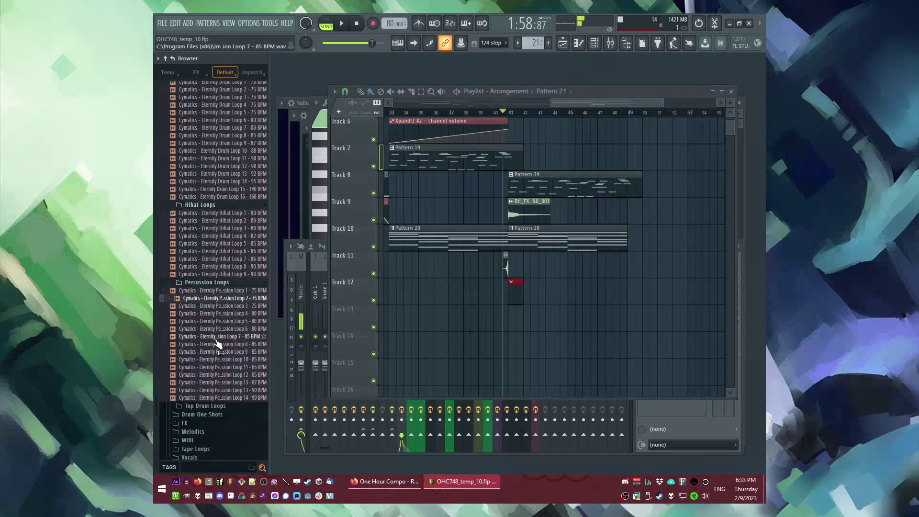
{"action": "left_click", "coordinate": [216, 332]}
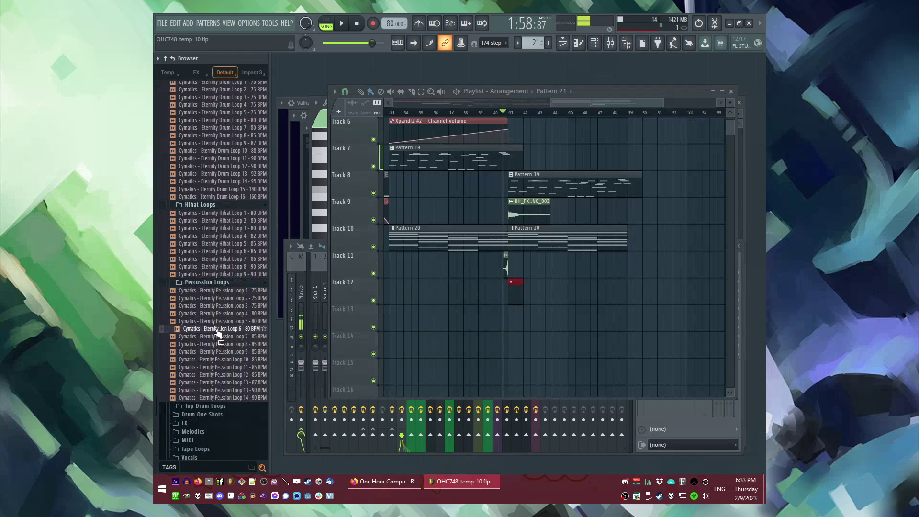
{"action": "left_click", "coordinate": [231, 390]}
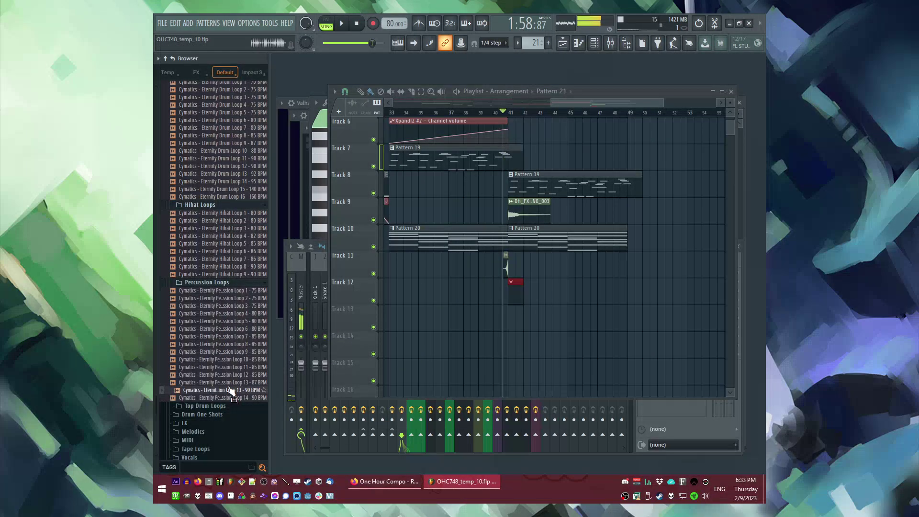
{"action": "left_click", "coordinate": [231, 344]}
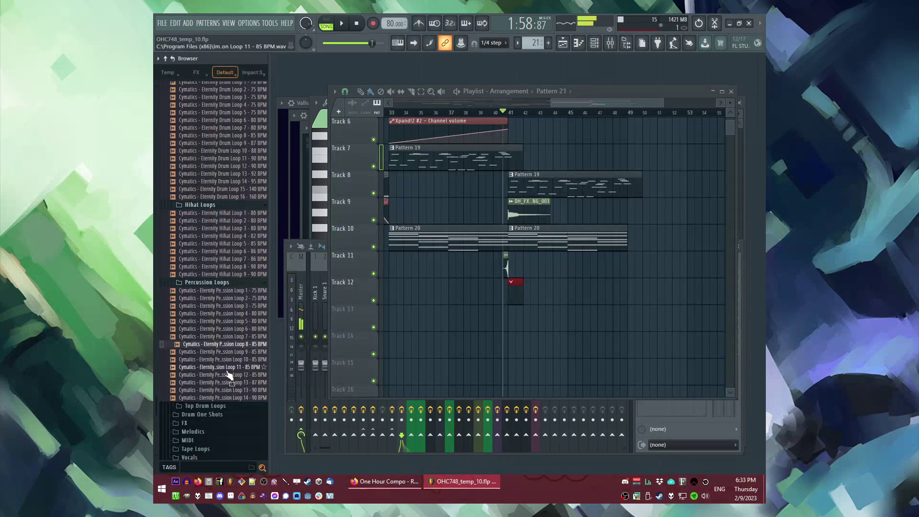
Add a Slicex channel, load Cymatics Eternity Percussion Loop 5 - 80 BPM into it and play it with the song.
{"action": "left_click", "coordinate": [188, 24]}
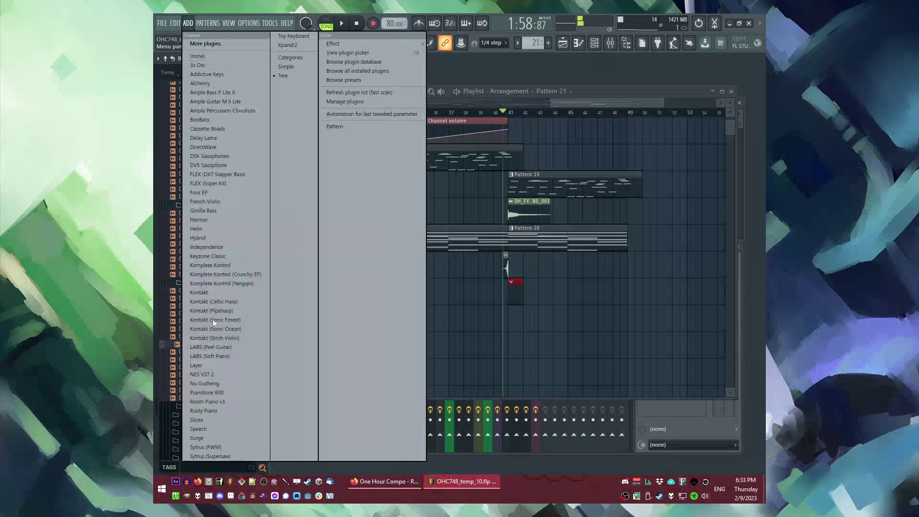
{"action": "left_click", "coordinate": [220, 420]}
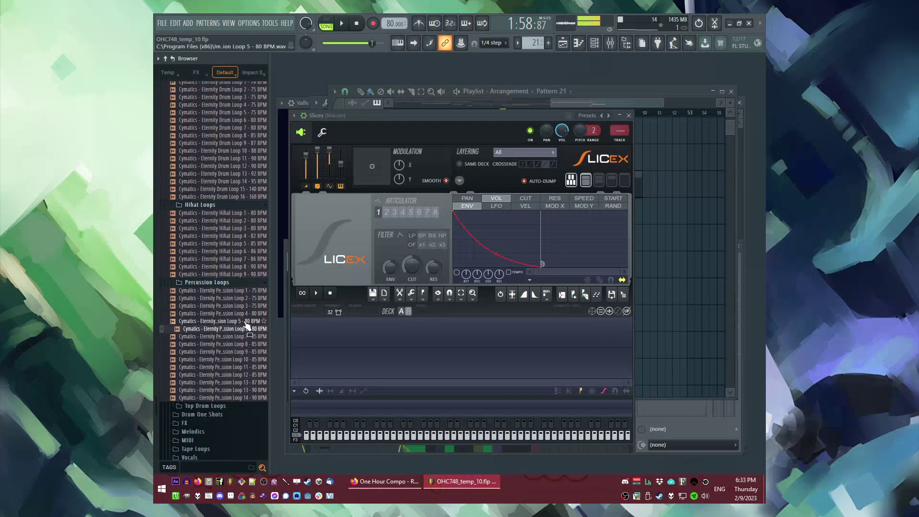
{"action": "left_click_drag", "start_coordinate": [247, 326], "coordinate": [238, 352]}
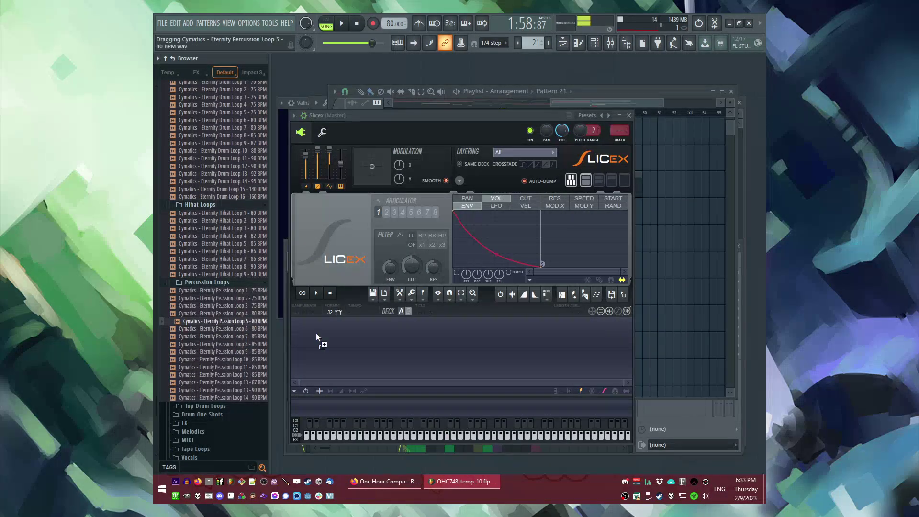
{"action": "left_click_drag", "start_coordinate": [276, 326], "coordinate": [492, 364]}
{"action": "key", "text": "space"}
{"action": "right_click", "coordinate": [675, 310]}
{"action": "double_click", "coordinate": [539, 291]}
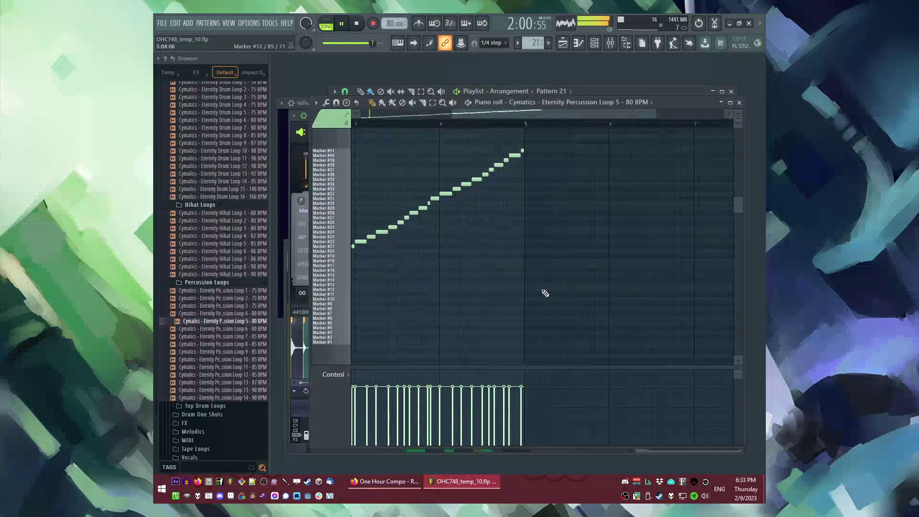
Route the Slicex channel to mixer track 25 and add ValhallaSupermassive to that track.
{"action": "key", "text": "F6"}
{"action": "left_click", "coordinate": [372, 449]}
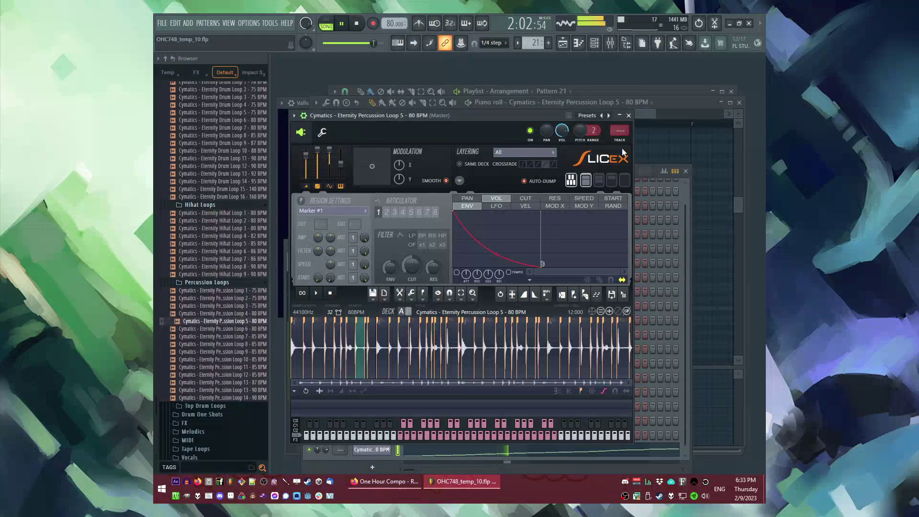
{"action": "key", "text": "F9"}
{"action": "left_click", "coordinate": [645, 311]}
{"action": "left_click", "coordinate": [594, 424]}
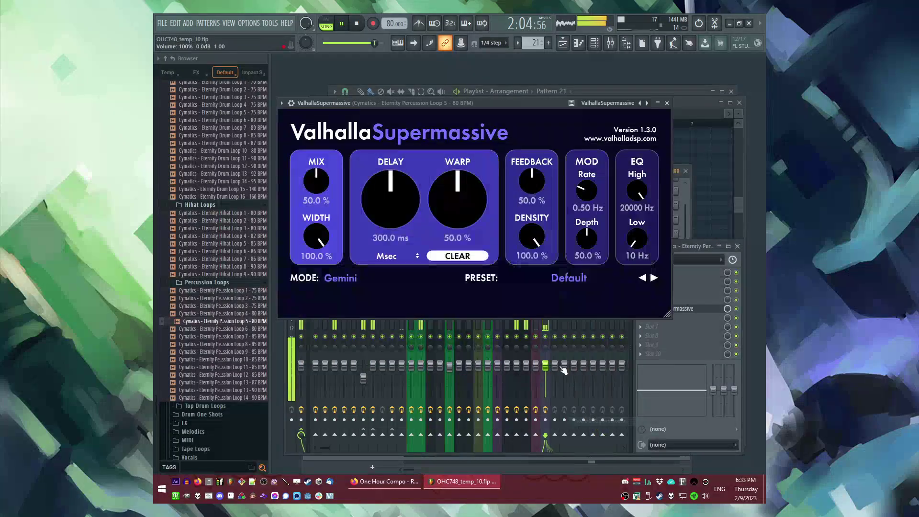
{"action": "left_click", "coordinate": [675, 103]}
{"action": "left_click", "coordinate": [670, 135]}
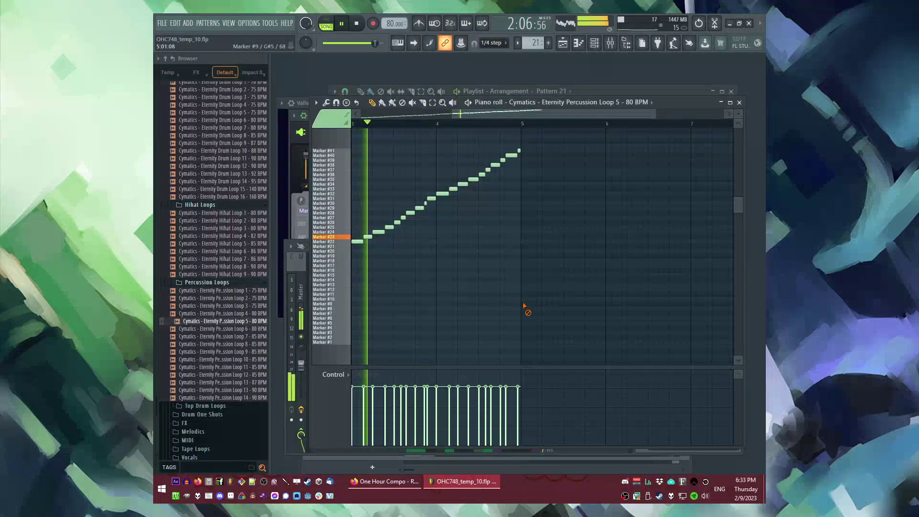
Switch playback to pattern mode, stop it, and audition the Eternity percussion and top drum loops.
{"action": "left_click_drag", "start_coordinate": [465, 117], "coordinate": [373, 118]}
{"action": "key", "text": "l"}
{"action": "left_click", "coordinate": [222, 359]}
{"action": "key", "text": "space"}
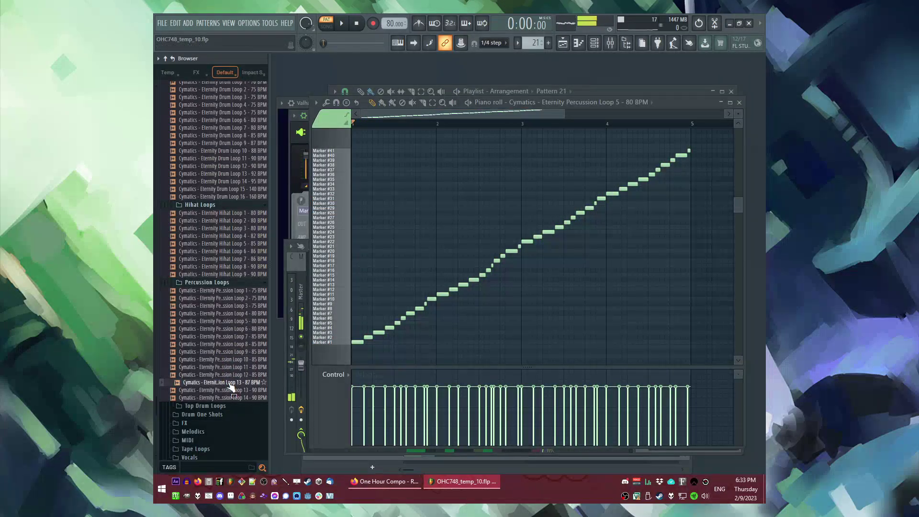
{"action": "key", "text": "F6"}
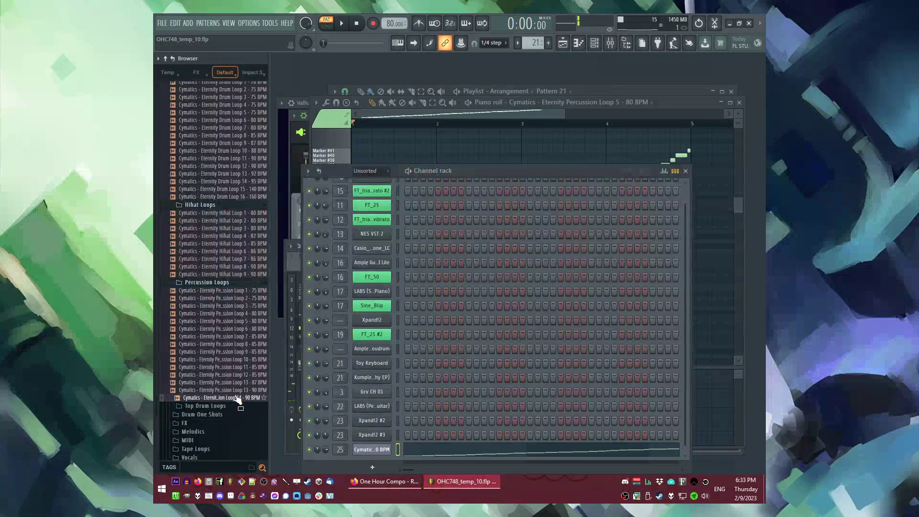
{"action": "left_click", "coordinate": [204, 406]}
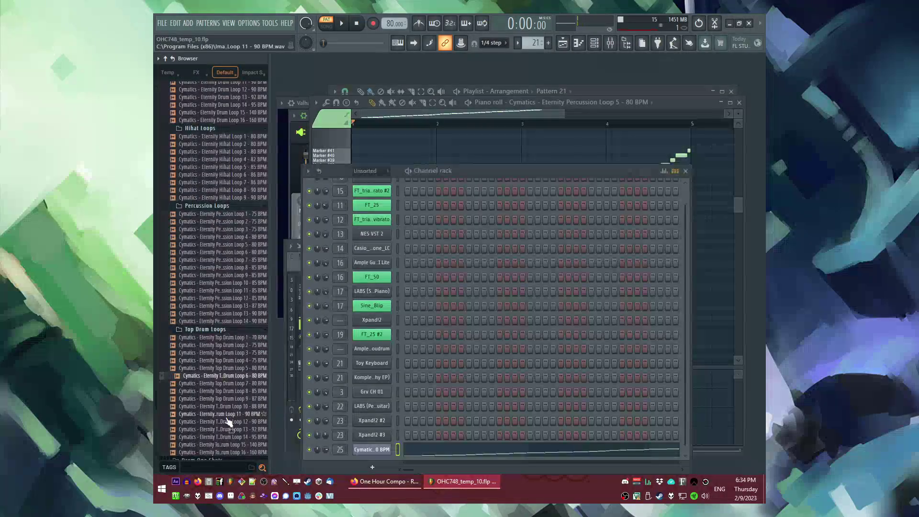
{"action": "left_click", "coordinate": [225, 369]}
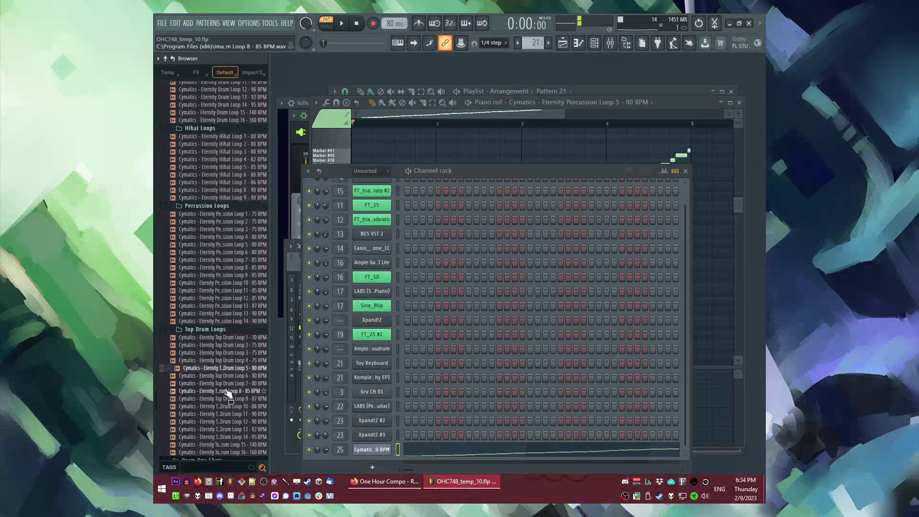
{"action": "scroll", "coordinate": [228, 404], "scroll_direction": "down", "scroll_amount": 5}
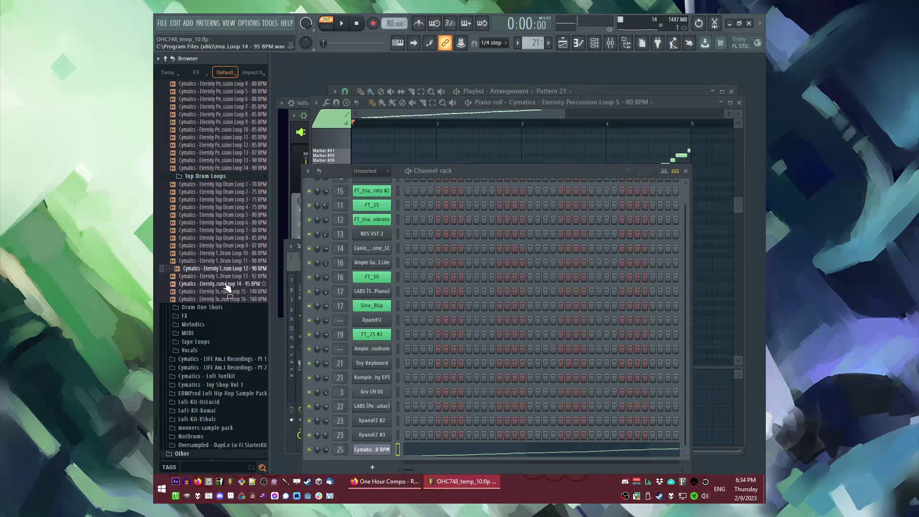
{"action": "left_click", "coordinate": [225, 293]}
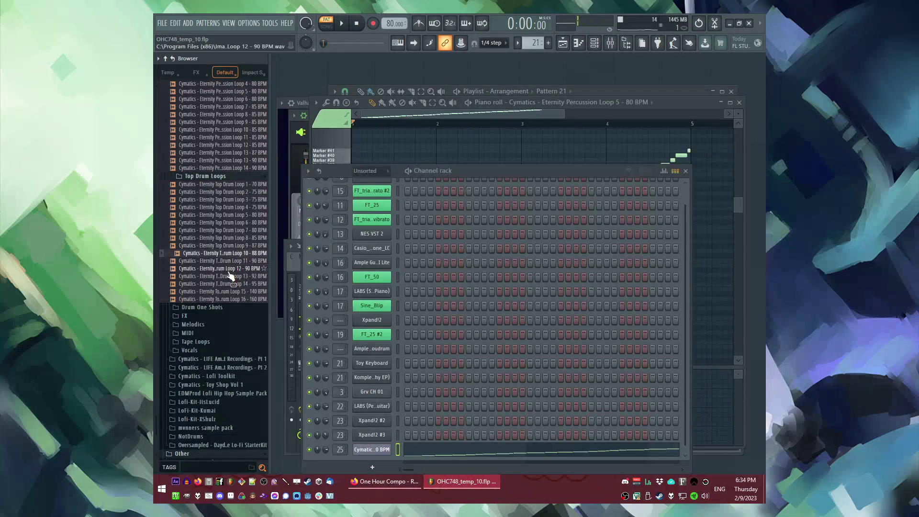
Try Eternity Top Drum Loop 12 - 90 BPM and Top Drum Loop 3 - 75 BPM in the Slicex channel, playing each.
{"action": "left_click_drag", "start_coordinate": [230, 269], "coordinate": [263, 335]}
{"action": "left_click_drag", "start_coordinate": [370, 450], "coordinate": [374, 451]}
{"action": "key", "text": "space"}
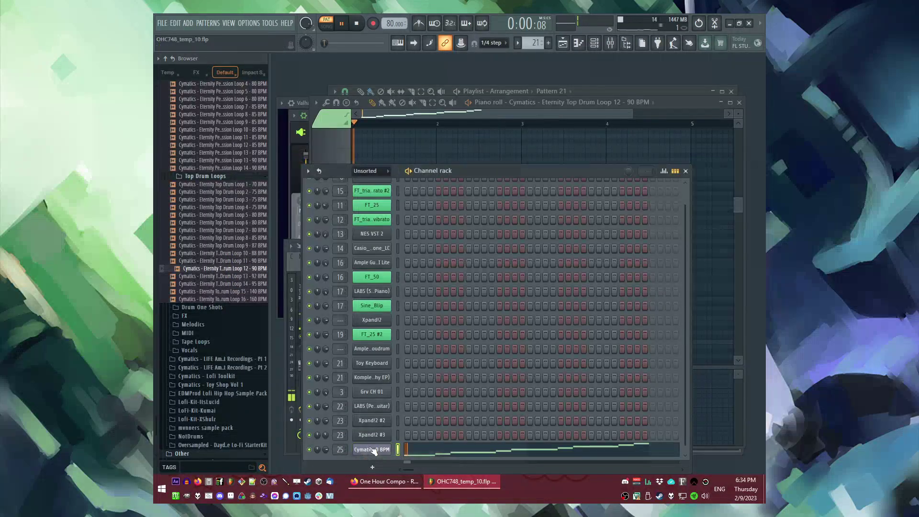
{"action": "key", "text": "space"}
{"action": "left_click_drag", "start_coordinate": [230, 200], "coordinate": [367, 450]}
{"action": "key", "text": "space"}
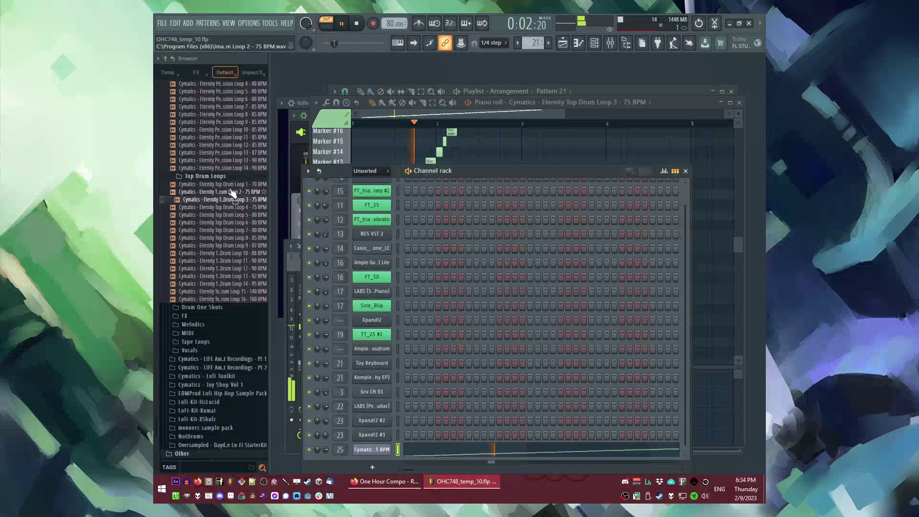
Load Eternity Top Drum Loop 1 - 70 BPM into the Slicex channel and play the song from bar 41.
{"action": "left_click_drag", "start_coordinate": [231, 186], "coordinate": [369, 453]}
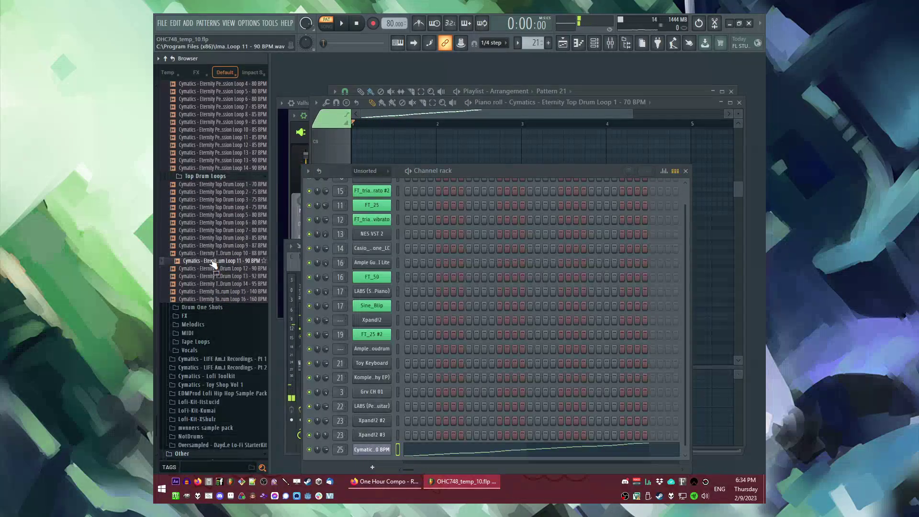
{"action": "scroll", "coordinate": [214, 264], "scroll_direction": "up", "scroll_amount": 5}
{"action": "key", "text": "F9"}
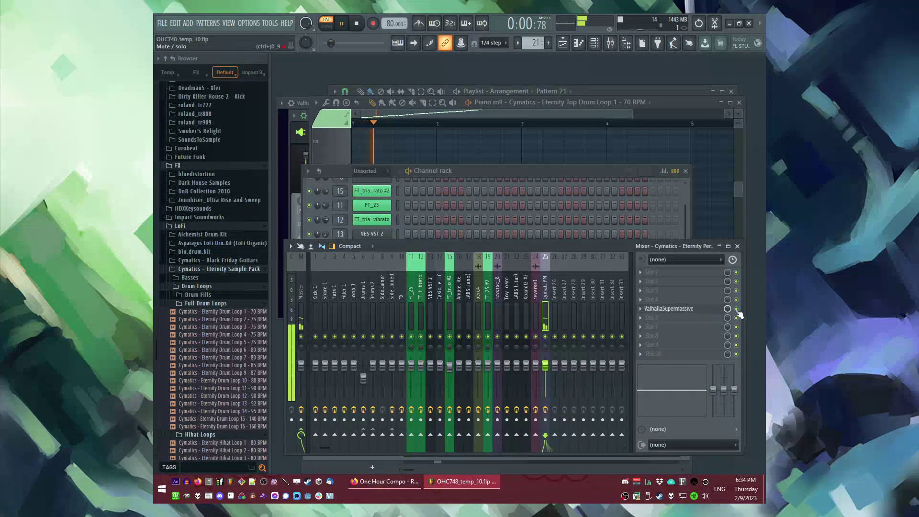
{"action": "key", "text": "F5"}
{"action": "left_click", "coordinate": [512, 114]}
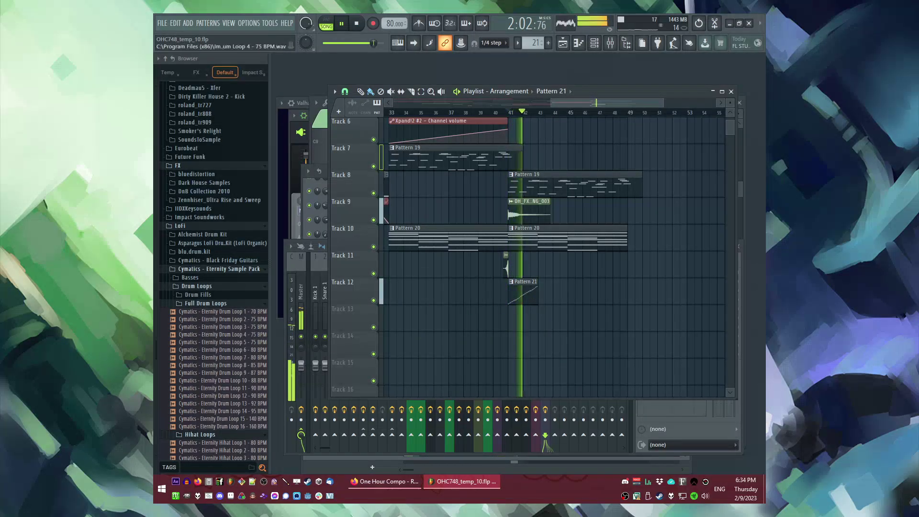
Set ValhallaSupermassive on the drum loop's mixer track to 46.4% mix and 41.2% feedback.
{"action": "key", "text": "F6"}
{"action": "key", "text": "F9"}
{"action": "left_click", "coordinate": [684, 312]}
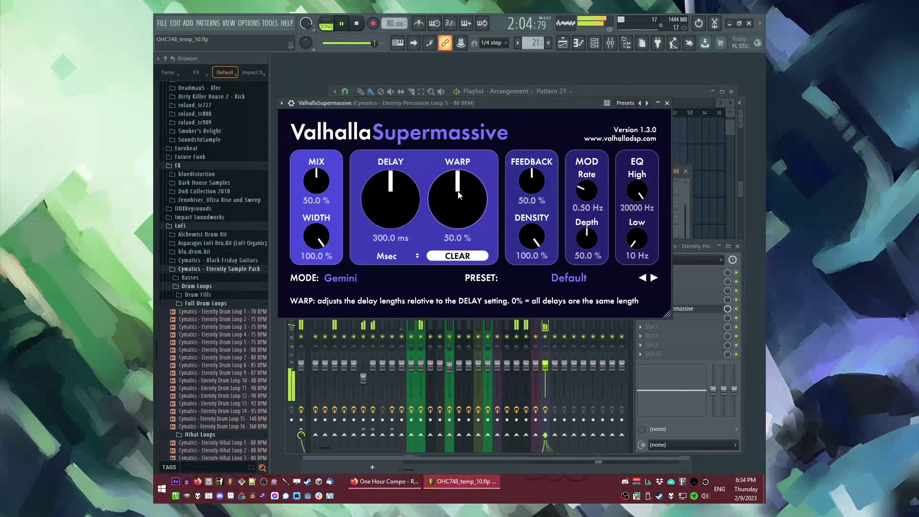
{"action": "left_click_drag", "start_coordinate": [309, 179], "coordinate": [309, 184]}
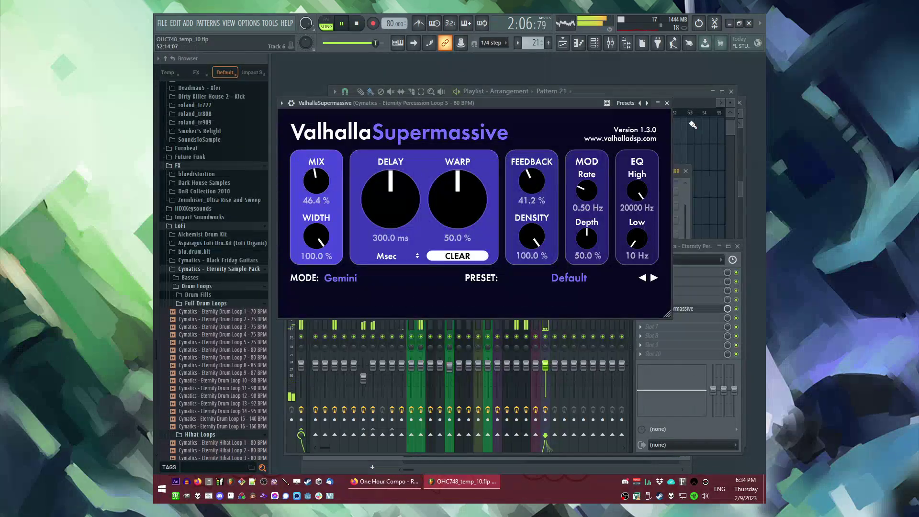
{"action": "left_click", "coordinate": [667, 104]}
Repeat Pattern 21 along track 12 up to bar 49 and play the song from about bar 40.
{"action": "key", "text": "F5"}
{"action": "left_click_drag", "start_coordinate": [543, 298], "coordinate": [618, 297]}
{"action": "left_click", "coordinate": [603, 356], "text": "ctrl"}
{"action": "scroll", "coordinate": [529, 232], "scroll_direction": "up", "scroll_amount": 5}
{"action": "left_click", "coordinate": [489, 113]}
{"action": "scroll", "coordinate": [499, 131], "scroll_direction": "down", "scroll_amount": 4}
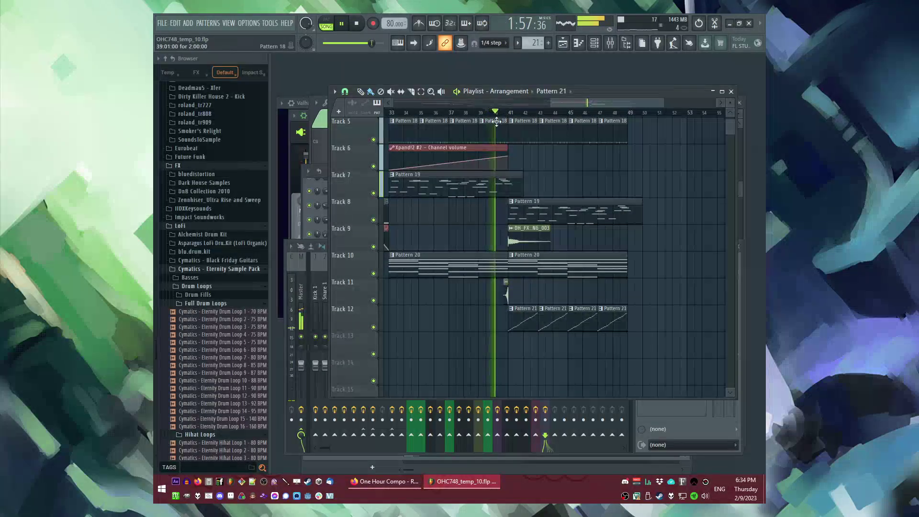
{"action": "scroll", "coordinate": [587, 213], "scroll_direction": "up", "scroll_amount": 2}
{"action": "scroll", "coordinate": [558, 232], "scroll_direction": "up", "scroll_amount": 2}
{"action": "scroll", "coordinate": [555, 233], "scroll_direction": "down", "scroll_amount": 3}
Place a new pattern at bar 41 on track 13 and add the FT_triangle_novibrato preset from the browser as a channel.
{"action": "key", "text": "KP_Add"}
{"action": "left_click", "coordinate": [524, 296]}
{"action": "left_click", "coordinate": [166, 60]}
{"action": "left_click", "coordinate": [172, 59]}
{"action": "scroll", "coordinate": [209, 306], "scroll_direction": "down", "scroll_amount": 4}
{"action": "scroll", "coordinate": [199, 378], "scroll_direction": "down", "scroll_amount": 8}
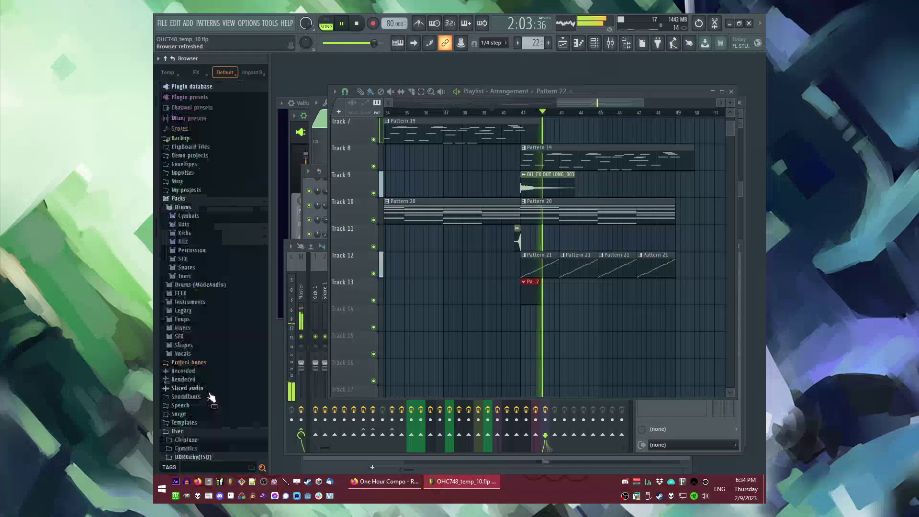
{"action": "left_click", "coordinate": [206, 337]}
{"action": "left_click", "coordinate": [205, 197]}
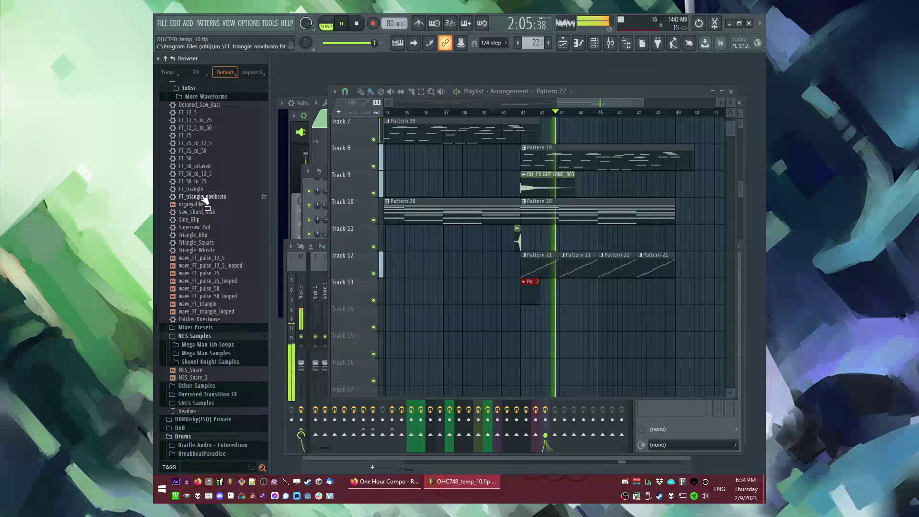
{"action": "key", "text": "F6"}
{"action": "left_click_drag", "start_coordinate": [205, 196], "coordinate": [376, 199]}
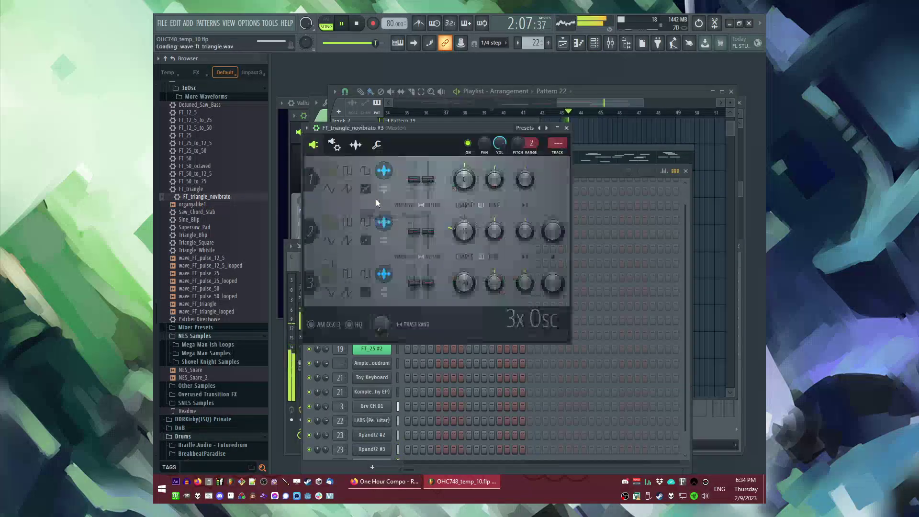
Stop playback and try a note at the start of the FT_triangle_novibrato channel's piano roll.
{"action": "left_click_drag", "start_coordinate": [381, 125], "coordinate": [541, 182]}
{"action": "right_click", "coordinate": [383, 206]}
{"action": "left_click", "coordinate": [405, 205]}
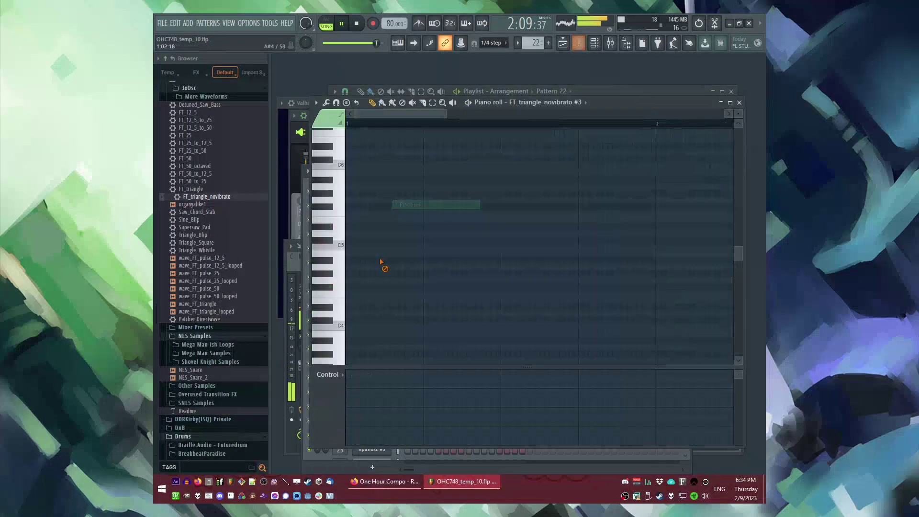
{"action": "scroll", "coordinate": [368, 326], "scroll_direction": "down", "scroll_amount": 6}
{"action": "key", "text": "space"}
{"action": "left_click", "coordinate": [348, 281]}
{"action": "right_click", "coordinate": [347, 283]}
{"action": "scroll", "coordinate": [360, 302], "scroll_direction": "down", "scroll_amount": 5}
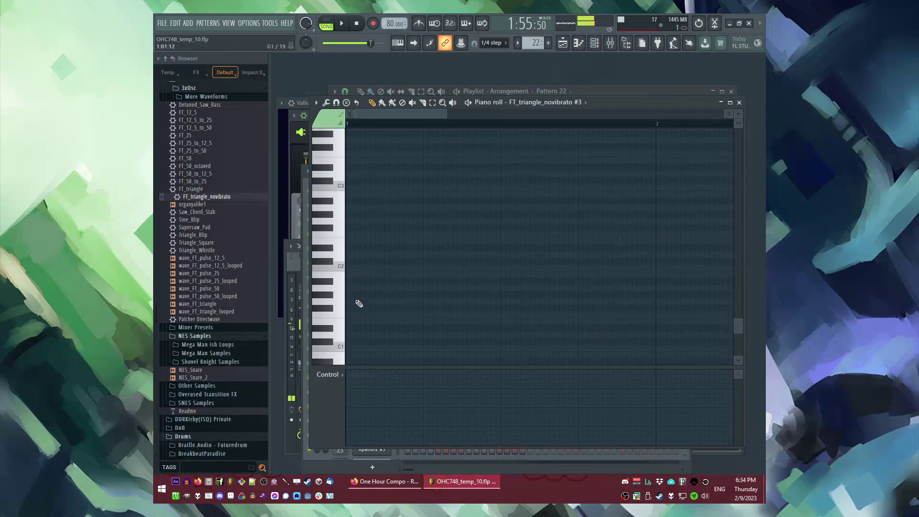
Add a French Violin channel to the pattern at bar 41 and open its piano roll.
{"action": "left_click", "coordinate": [188, 23]}
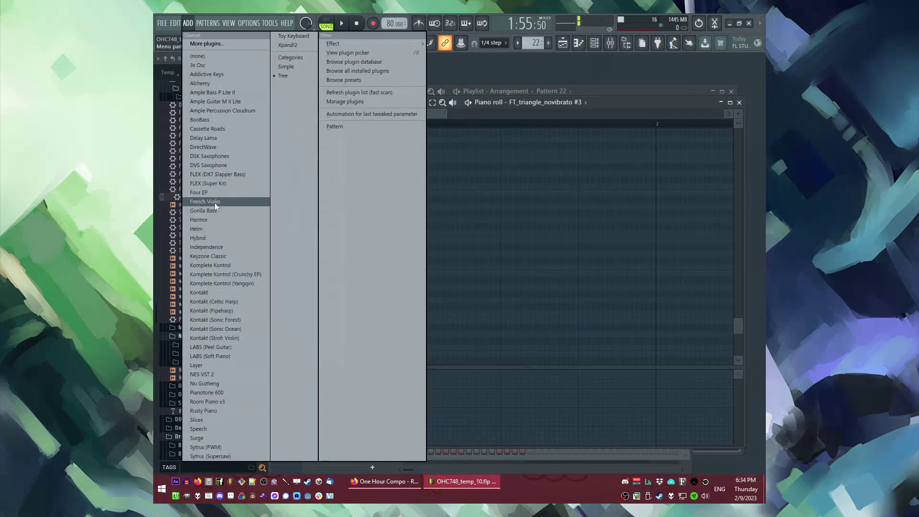
{"action": "left_click", "coordinate": [205, 202]}
{"action": "right_click", "coordinate": [388, 450]}
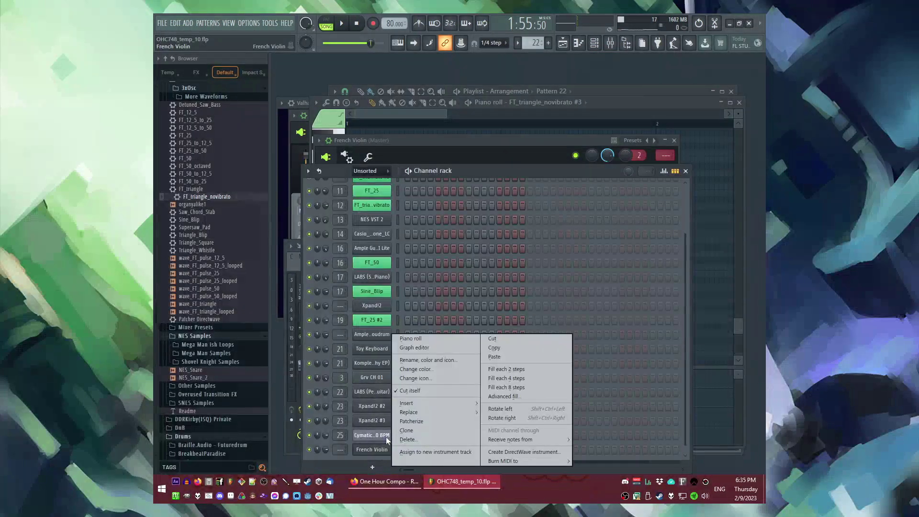
{"action": "left_click", "coordinate": [424, 339]}
Place an E6 note at the start of the French Violin piano roll and play the song.
{"action": "left_click", "coordinate": [366, 279]}
{"action": "right_click", "coordinate": [369, 281]}
{"action": "scroll", "coordinate": [377, 288], "scroll_direction": "down", "scroll_amount": 1}
{"action": "left_click_drag", "start_coordinate": [365, 311], "coordinate": [328, 208]}
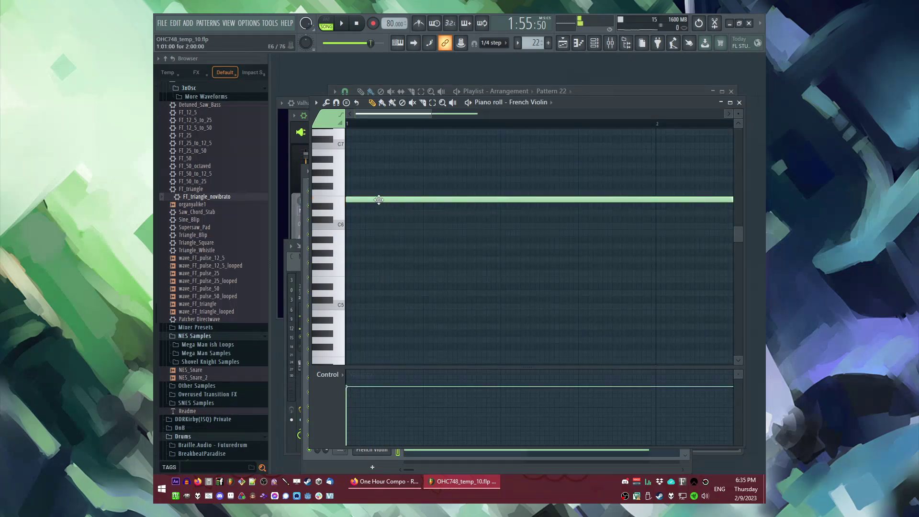
{"action": "double_click", "coordinate": [378, 200]}
{"action": "left_click", "coordinate": [519, 182]}
{"action": "key", "text": "space"}
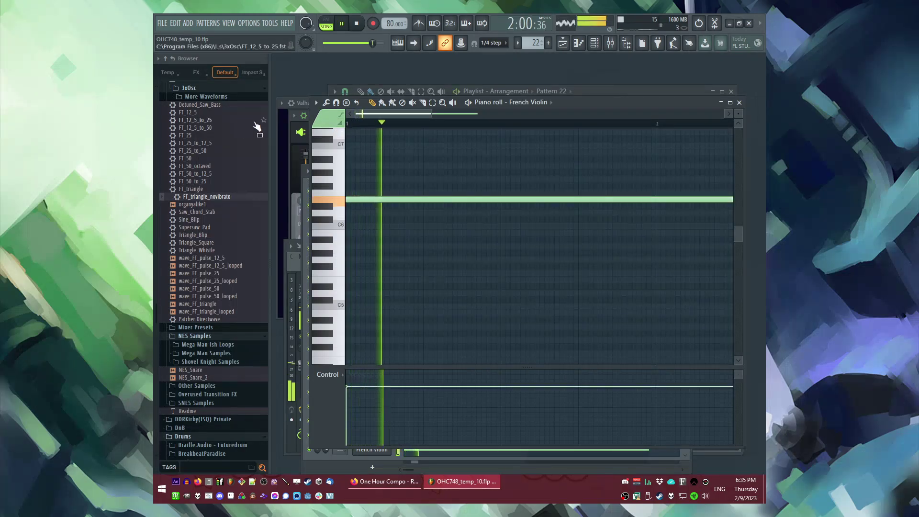
Shorten the E6 note to one bar and add a one-bar G6 note at bar 2.
{"action": "scroll", "coordinate": [401, 191], "scroll_direction": "down", "scroll_amount": 2}
{"action": "left_click_drag", "start_coordinate": [474, 199], "coordinate": [410, 214]}
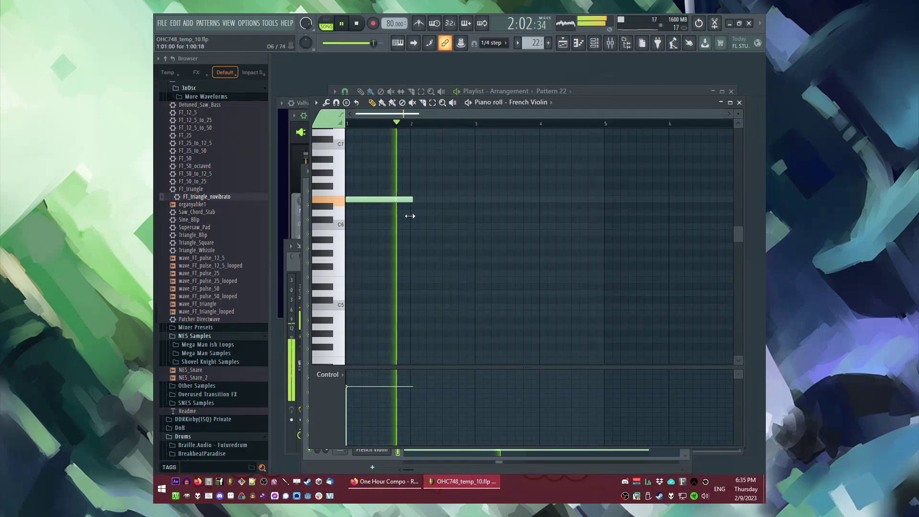
{"action": "key", "text": "space"}
{"action": "scroll", "coordinate": [401, 207], "scroll_direction": "up", "scroll_amount": 3}
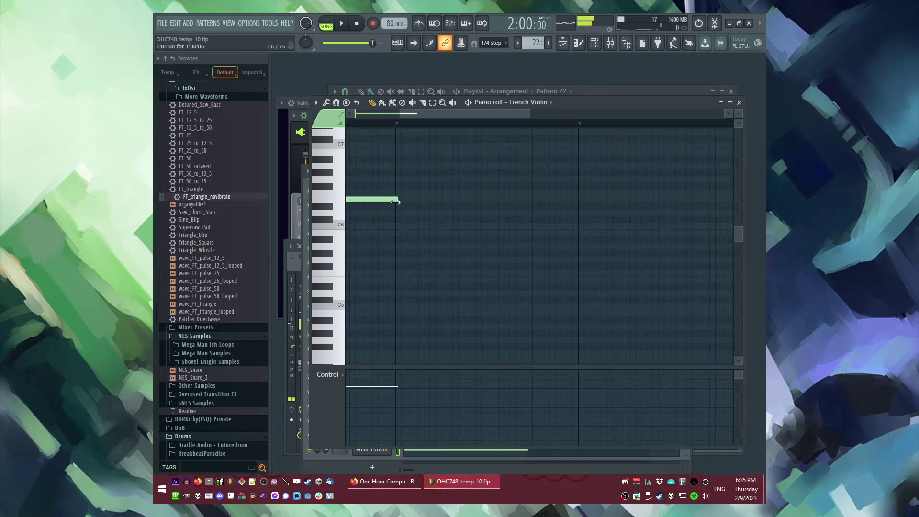
{"action": "left_click", "coordinate": [400, 179]}
{"action": "scroll", "coordinate": [494, 173], "scroll_direction": "down", "scroll_amount": 2}
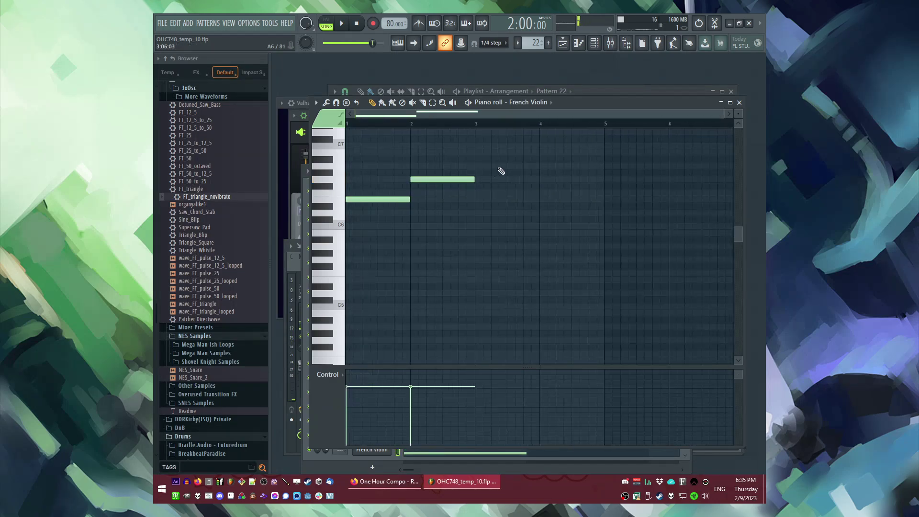
Add one-bar violin notes B6 at bar 3 and C7 at bar 4 while the song plays.
{"action": "key", "text": "space"}
{"action": "left_click", "coordinate": [469, 153]}
{"action": "scroll", "coordinate": [459, 130], "scroll_direction": "up", "scroll_amount": 4}
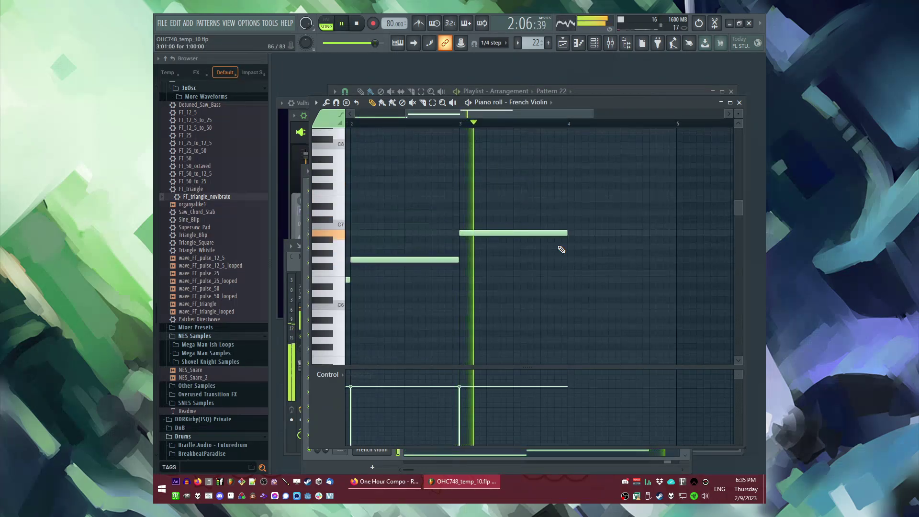
{"action": "left_click", "coordinate": [569, 228]}
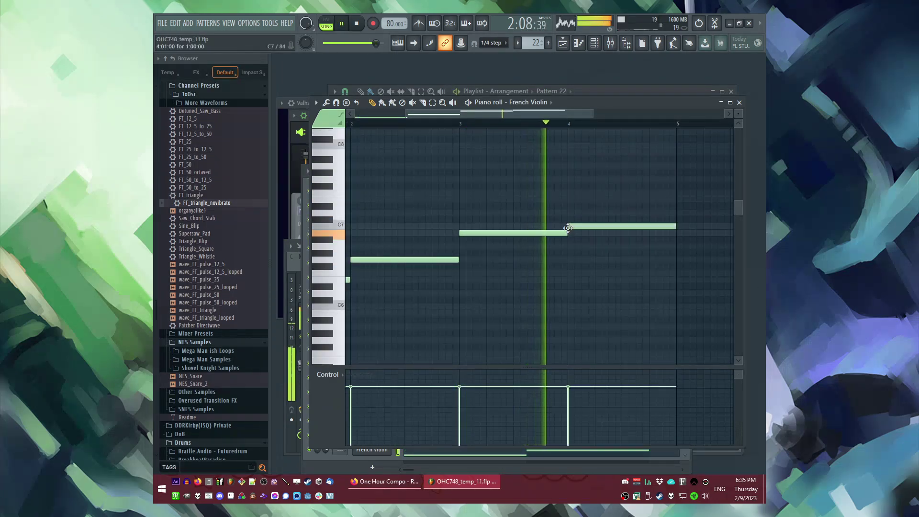
{"action": "scroll", "coordinate": [506, 239], "scroll_direction": "down", "scroll_amount": 2}
{"action": "scroll", "coordinate": [590, 252], "scroll_direction": "up", "scroll_amount": 2}
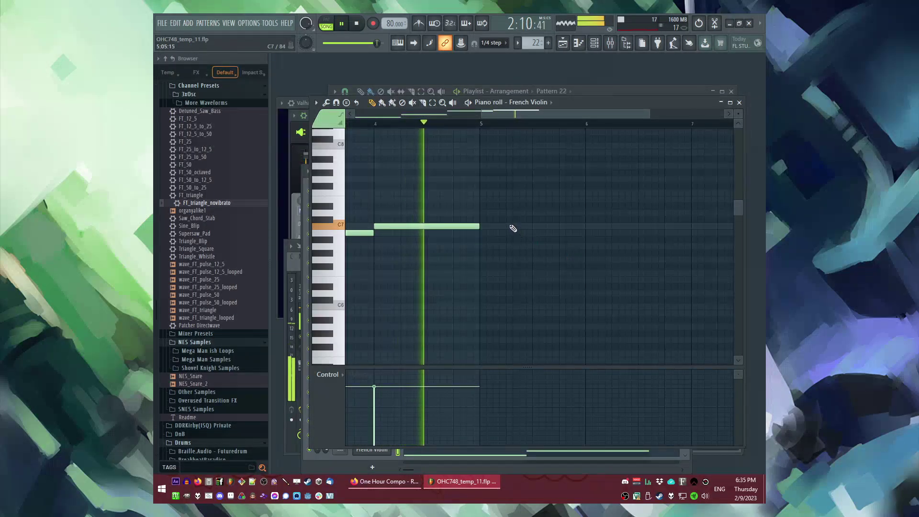
Continue the rising violin line with one-bar notes D7 at bar 5 and E7 at bar 6.
{"action": "left_click", "coordinate": [486, 212]}
{"action": "scroll", "coordinate": [496, 211], "scroll_direction": "up", "scroll_amount": 2}
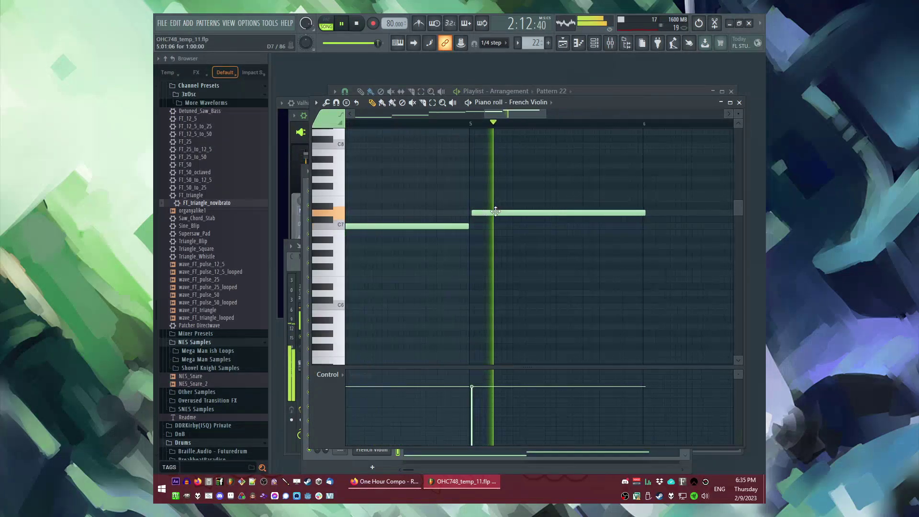
{"action": "scroll", "coordinate": [467, 213], "scroll_direction": "down", "scroll_amount": 2}
{"action": "left_click", "coordinate": [482, 199]}
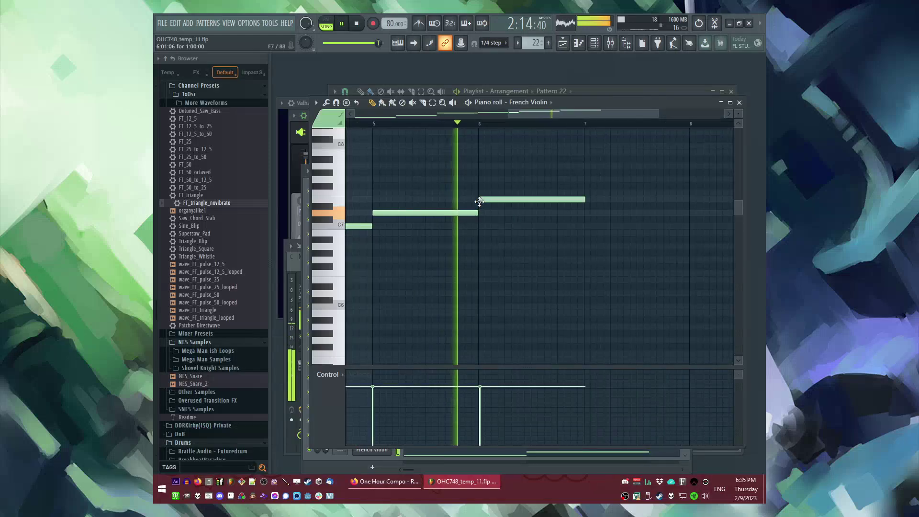
{"action": "scroll", "coordinate": [493, 199], "scroll_direction": "down", "scroll_amount": 1}
{"action": "scroll", "coordinate": [509, 197], "scroll_direction": "up", "scroll_amount": 3}
{"action": "left_click", "coordinate": [503, 194]}
{"action": "right_click", "coordinate": [502, 194]}
{"action": "left_click_drag", "start_coordinate": [503, 200], "coordinate": [500, 201]}
{"action": "key", "text": "space"}
Complete the violin line with one-bar notes F7 at bar 7 and E7 at bar 8 while playing.
{"action": "scroll", "coordinate": [500, 202], "scroll_direction": "down", "scroll_amount": 3}
{"action": "scroll", "coordinate": [568, 227], "scroll_direction": "up", "scroll_amount": 2}
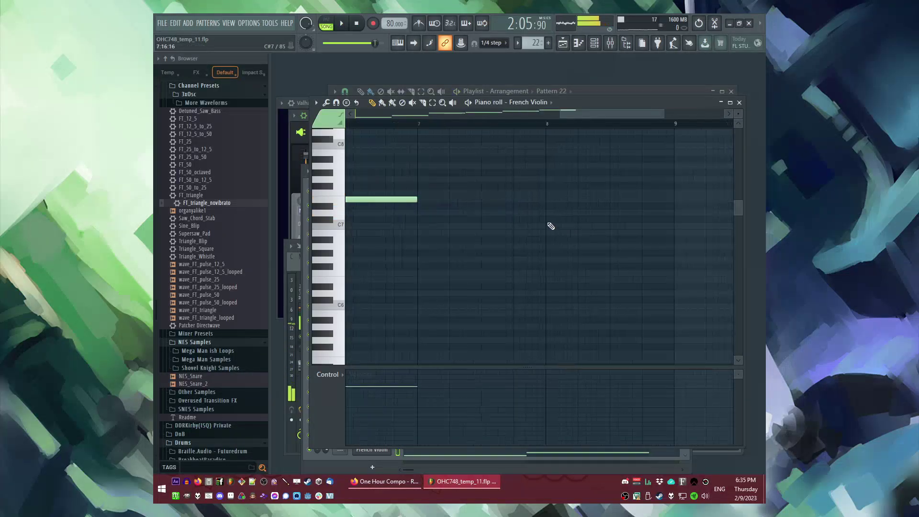
{"action": "left_click", "coordinate": [407, 193]}
{"action": "key", "text": "space"}
{"action": "left_click", "coordinate": [407, 127]}
{"action": "scroll", "coordinate": [488, 199], "scroll_direction": "down", "scroll_amount": 2}
{"action": "scroll", "coordinate": [493, 200], "scroll_direction": "up", "scroll_amount": 2}
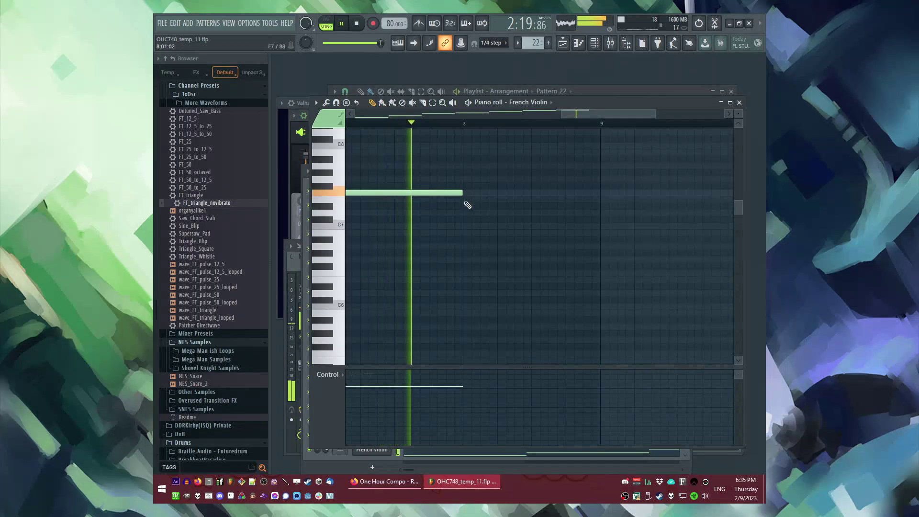
{"action": "left_click", "coordinate": [468, 205]}
Route the French Violin channel to mixer track 26 and add ValhallaSupermassive in effect slot 8.
{"action": "key", "text": "F6"}
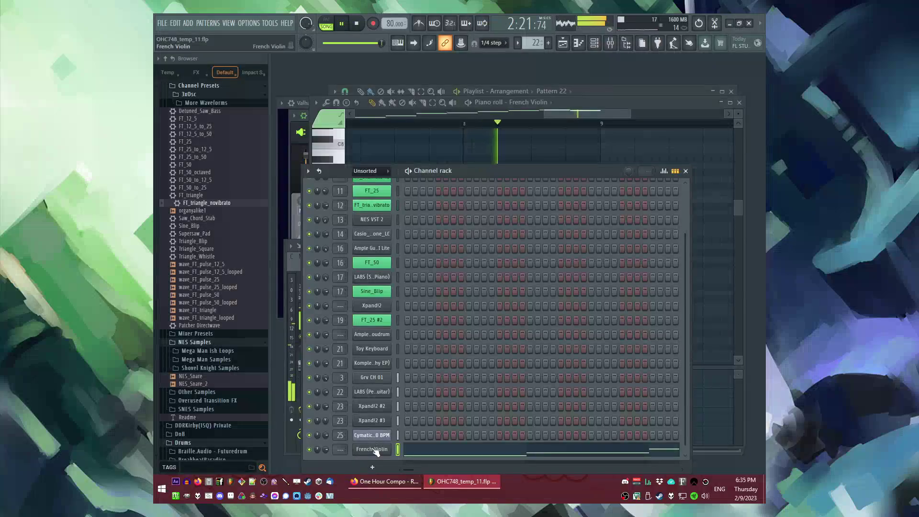
{"action": "left_click", "coordinate": [376, 450]}
{"action": "key", "text": "F9"}
{"action": "left_click", "coordinate": [642, 259]}
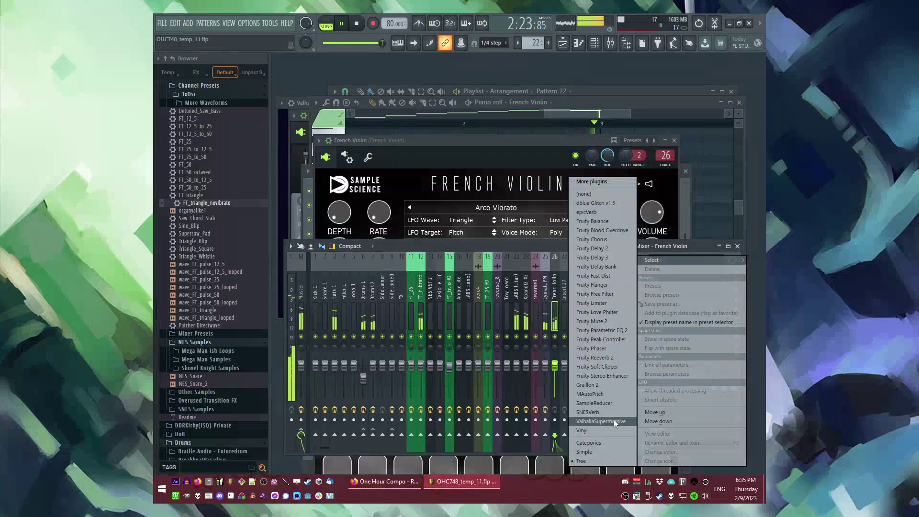
{"action": "left_click", "coordinate": [614, 422]}
{"action": "key", "text": "l"}
{"action": "left_click", "coordinate": [729, 164]}
Add Fruity Delay Bank in slot 4 of the violin's mixer track and play the song from bar 41.
{"action": "left_click", "coordinate": [642, 307]}
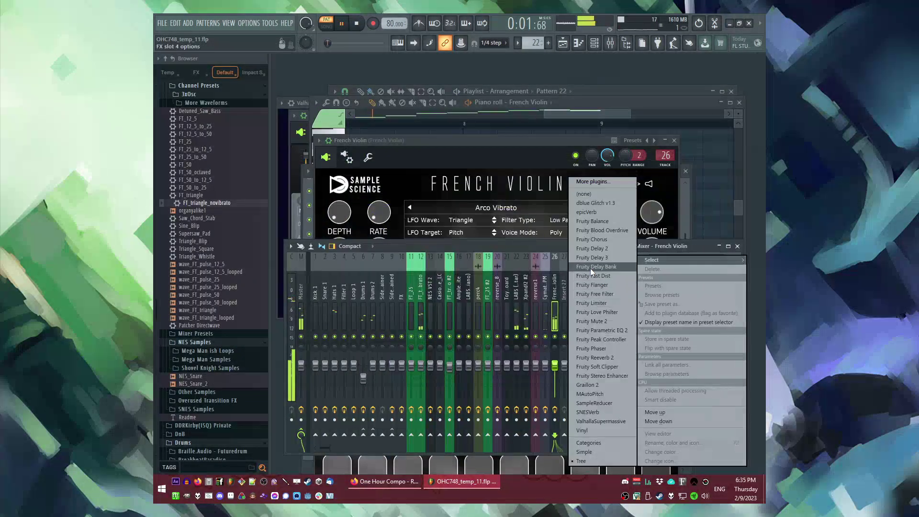
{"action": "left_click", "coordinate": [597, 267]}
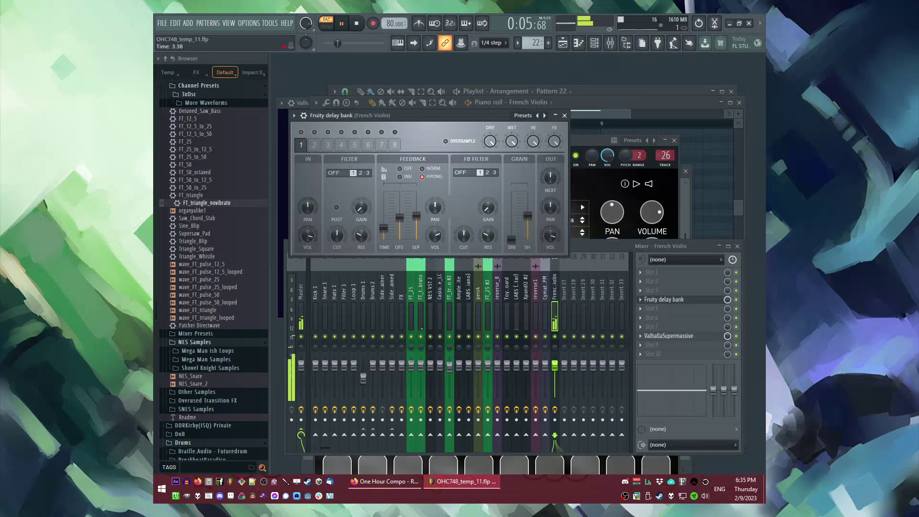
{"action": "key", "text": "F5"}
{"action": "left_click", "coordinate": [522, 113]}
{"action": "key", "text": "F9"}
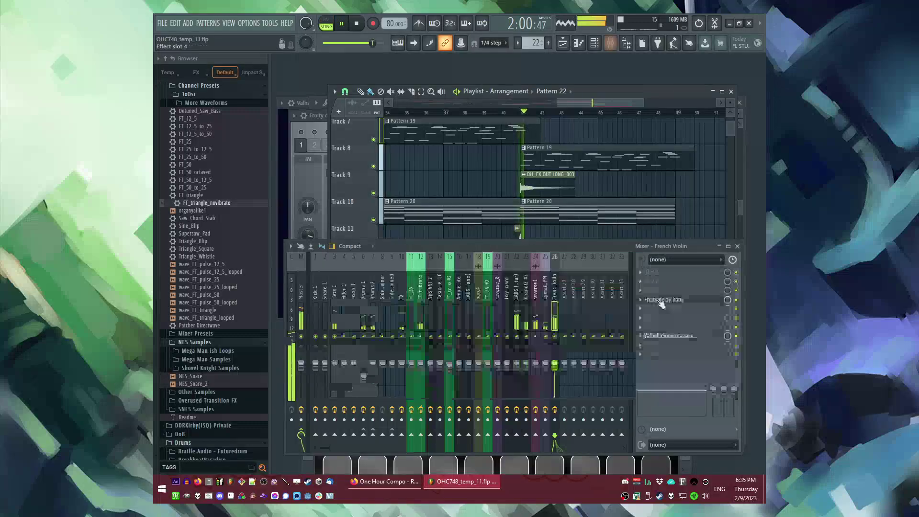
Add Fruity Parametric EQ 2 in slot 1 and pull down its lowest and highest bands to cut the violin's lows and highs.
{"action": "left_click", "coordinate": [640, 274]}
{"action": "left_click", "coordinate": [605, 328]}
{"action": "left_click_drag", "start_coordinate": [396, 258], "coordinate": [440, 316]}
{"action": "left_click_drag", "start_coordinate": [556, 259], "coordinate": [585, 316]}
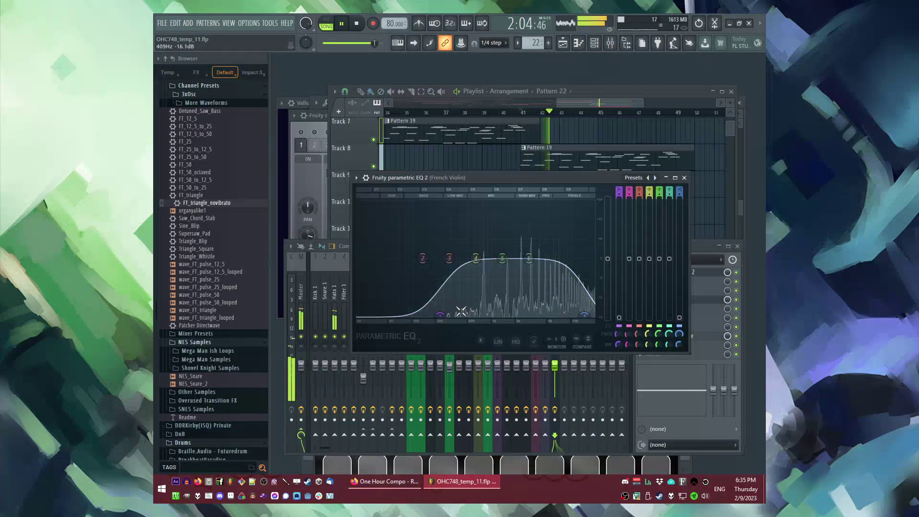
{"action": "left_click_drag", "start_coordinate": [440, 316], "coordinate": [461, 315]}
Switch the French Violin to the Arco Non-Vibrato preset, replay the section and close the instrument window.
{"action": "key", "text": "F5"}
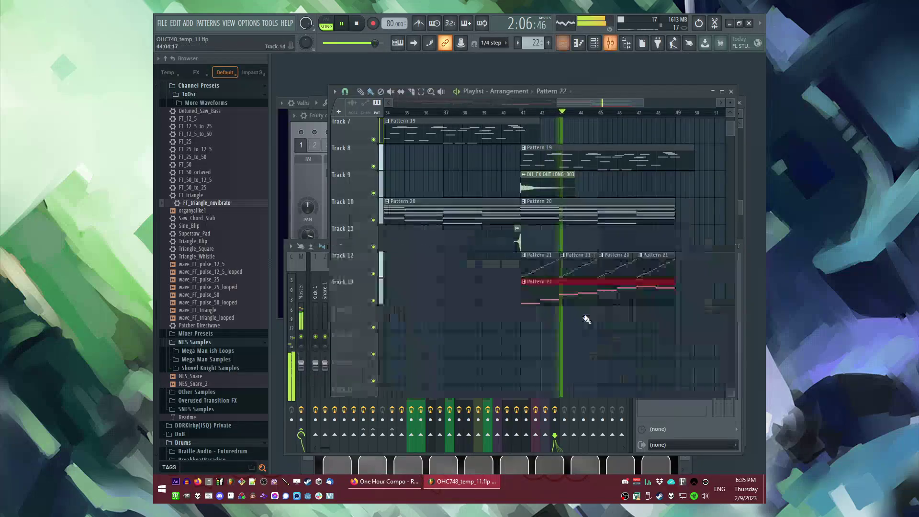
{"action": "key", "text": "F9"}
{"action": "key", "text": "F6"}
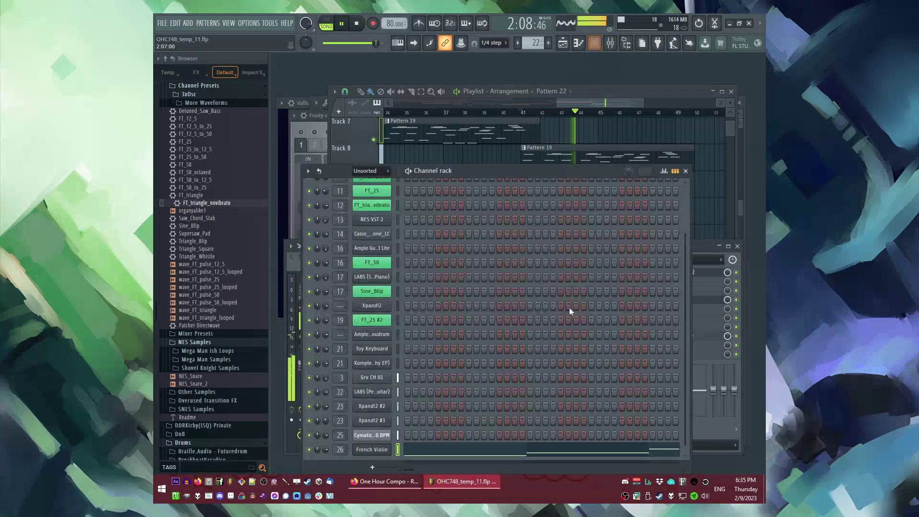
{"action": "left_click", "coordinate": [373, 450]}
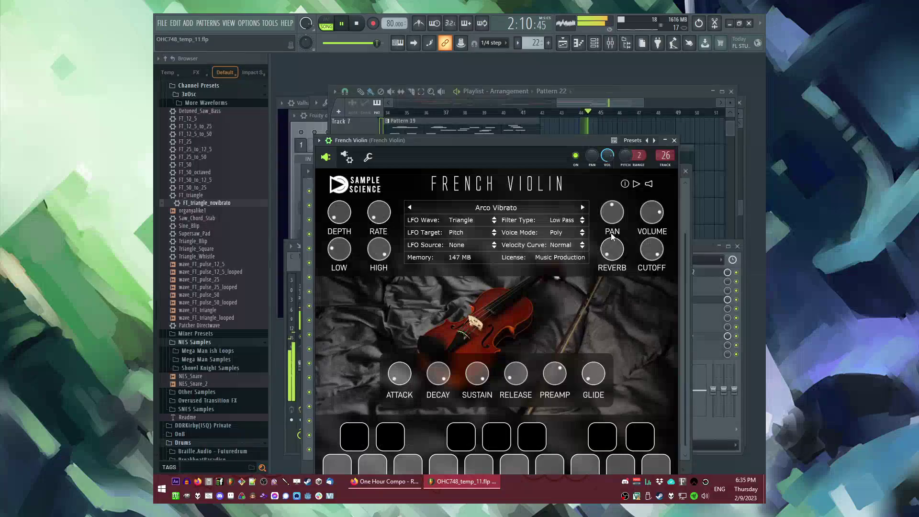
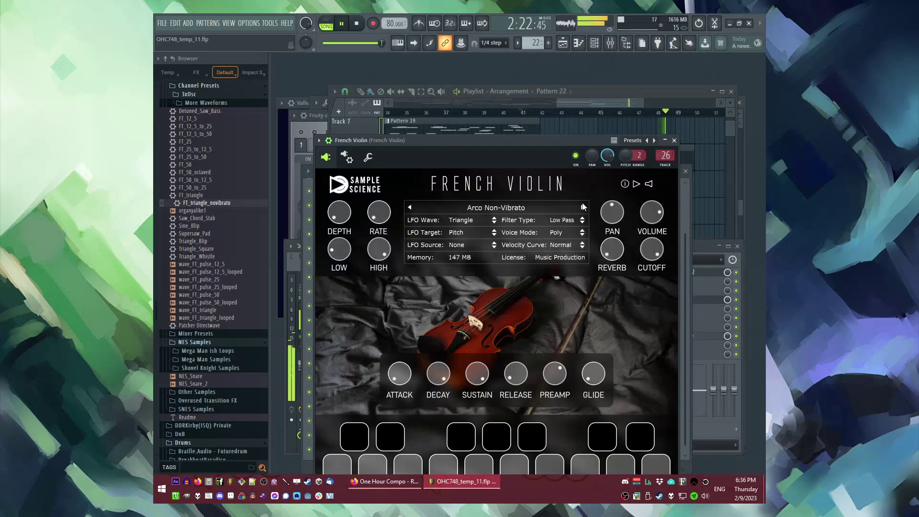
{"action": "key", "text": "space"}
{"action": "key", "text": "space"}
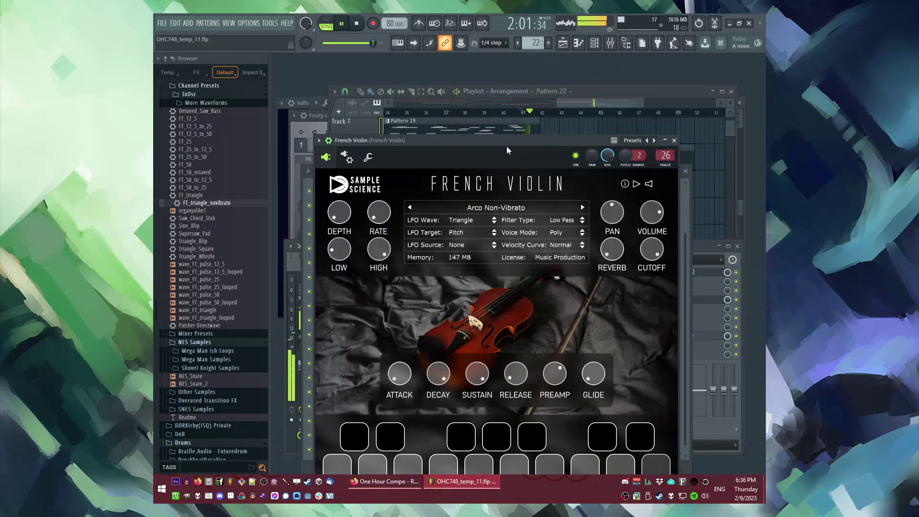
{"action": "left_click", "coordinate": [674, 140]}
{"action": "left_click", "coordinate": [696, 187]}
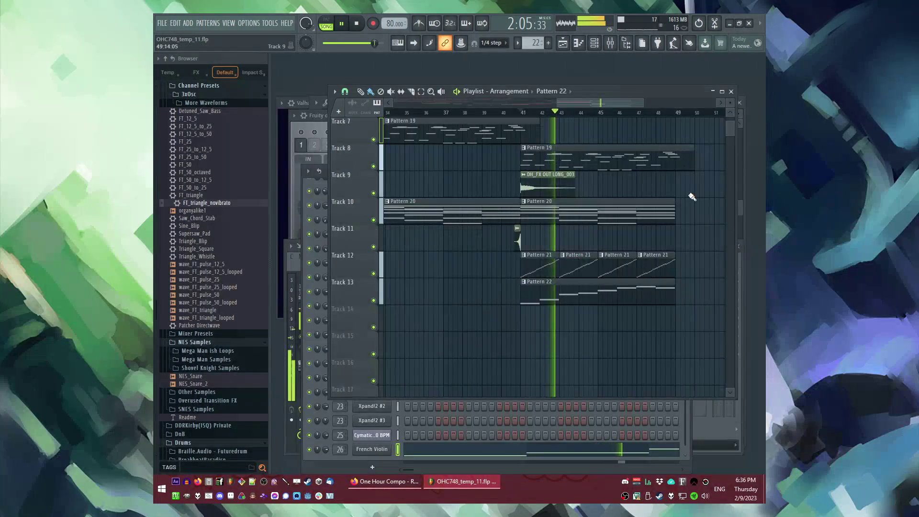
Create Pattern 23, place it at bar 41 on track 14 and save the project.
{"action": "left_click_drag", "start_coordinate": [485, 274], "coordinate": [444, 300]}
{"action": "scroll", "coordinate": [519, 339], "scroll_direction": "up", "scroll_amount": 2}
{"action": "key", "text": "F4"}
{"action": "key", "text": "Return"}
{"action": "left_click", "coordinate": [473, 353]}
{"action": "key", "text": "ctrl+s"}
Add an Ample Bass P Lite II channel and open its piano roll.
{"action": "left_click", "coordinate": [188, 24]}
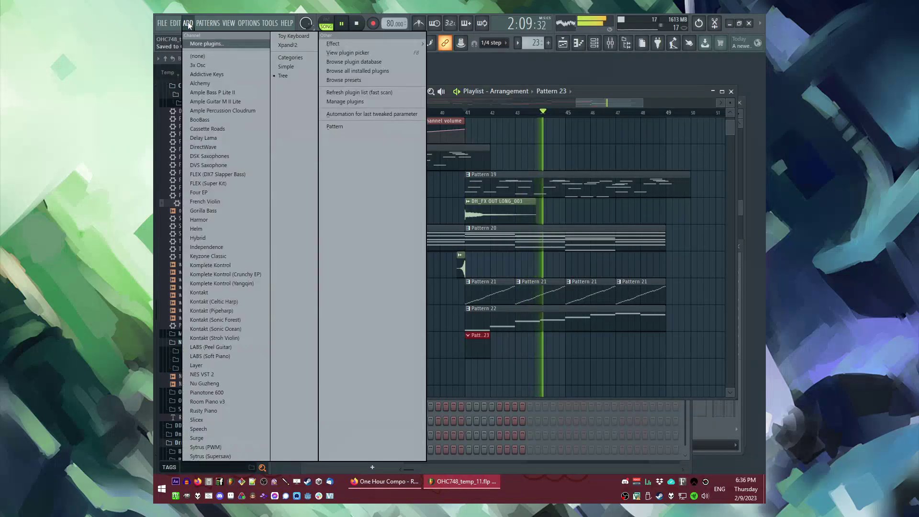
{"action": "left_click", "coordinate": [206, 95]}
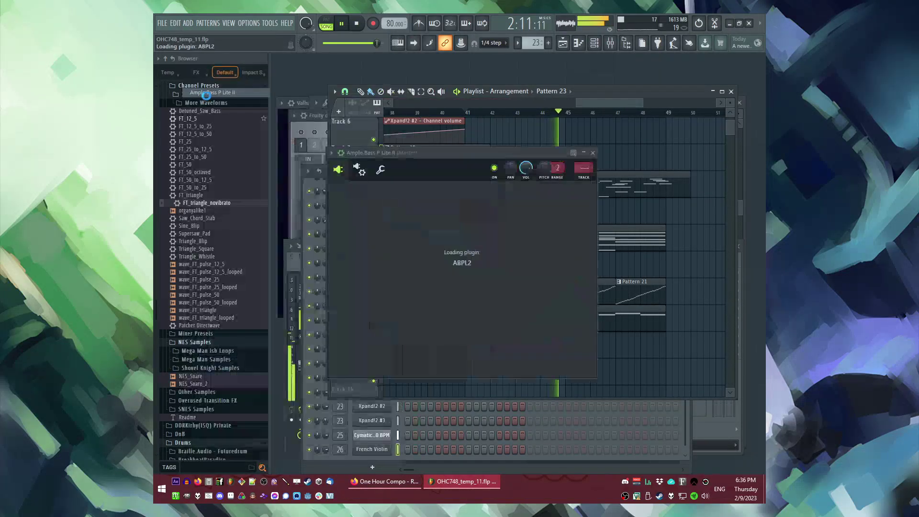
{"action": "left_click", "coordinate": [329, 315]}
{"action": "right_click", "coordinate": [378, 437]}
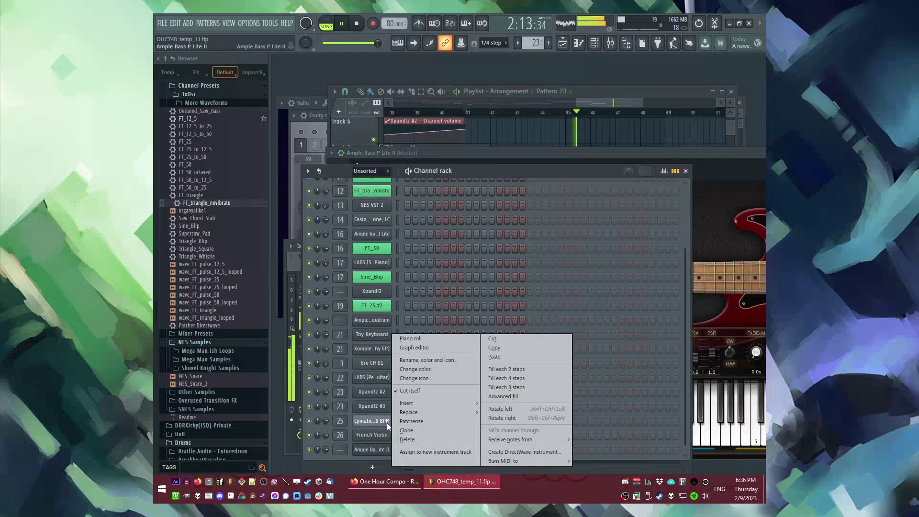
{"action": "left_click", "coordinate": [418, 339]}
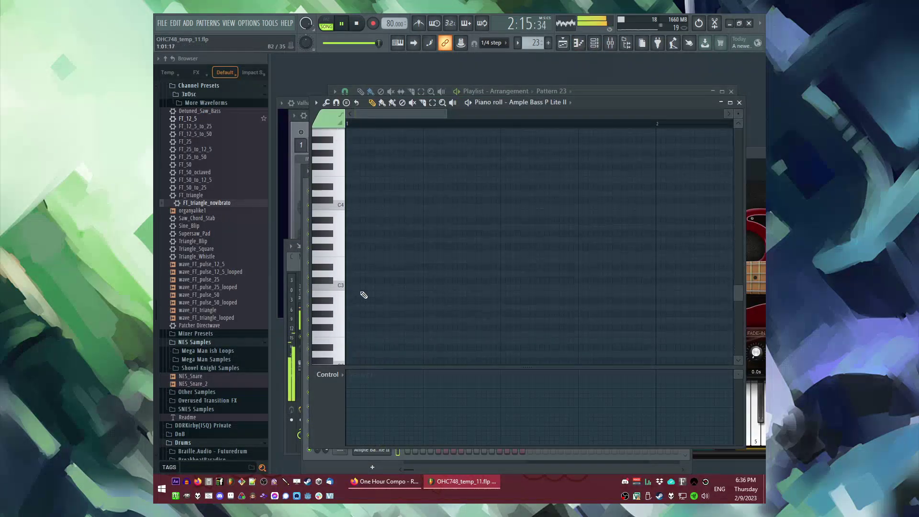
Place a C4 note at the start of the bass piano roll and play the song.
{"action": "key", "text": "space"}
{"action": "left_click", "coordinate": [360, 287]}
{"action": "right_click", "coordinate": [359, 288]}
{"action": "left_click", "coordinate": [358, 206]}
{"action": "right_click", "coordinate": [358, 206]}
{"action": "left_click", "coordinate": [358, 207]}
{"action": "key", "text": "space"}
Shorten the C4 bass note to just under six steps, add an equal C4 note directly after it and replay.
{"action": "left_click_drag", "start_coordinate": [655, 207], "coordinate": [453, 213]}
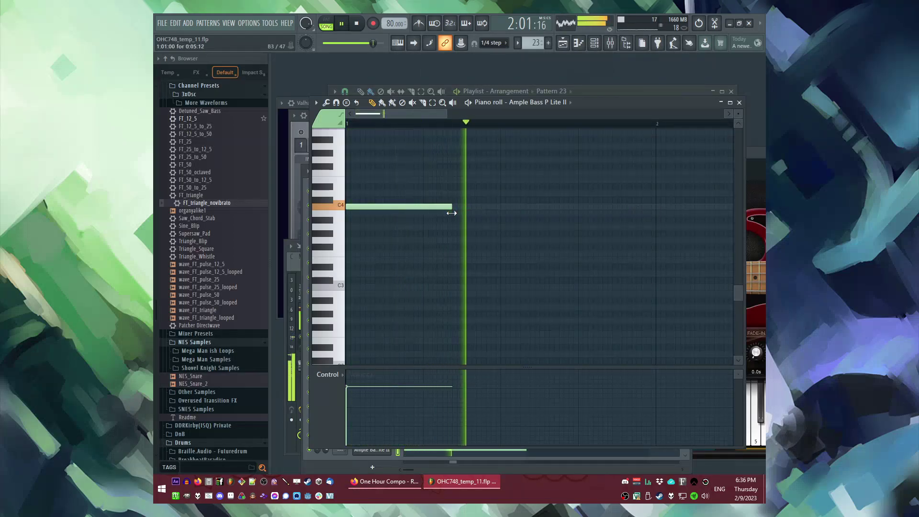
{"action": "key", "text": "space"}
{"action": "scroll", "coordinate": [404, 214], "scroll_direction": "down", "scroll_amount": 2}
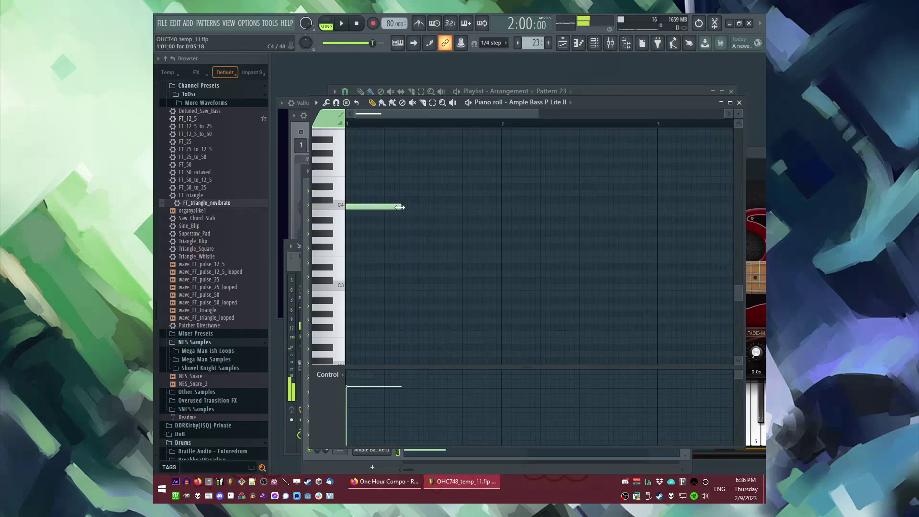
{"action": "left_click", "coordinate": [404, 207]}
{"action": "key", "text": "space"}
{"action": "scroll", "coordinate": [471, 228], "scroll_direction": "down", "scroll_amount": 1}
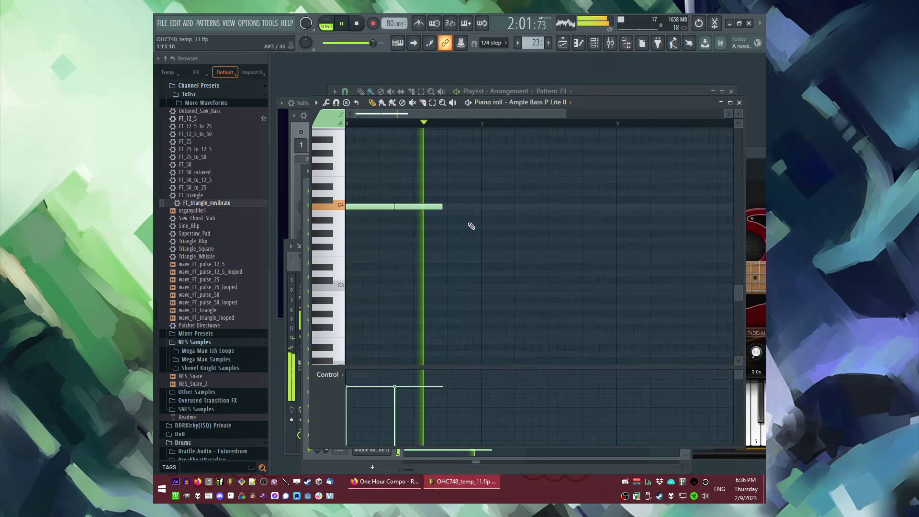
Lengthen the second C4 bass note to the end of bar 1 and duplicate the phrase into bar 2.
{"action": "left_click_drag", "start_coordinate": [443, 207], "coordinate": [481, 207]}
{"action": "key", "text": "ctrl+a"}
{"action": "scroll", "coordinate": [639, 212], "scroll_direction": "up", "scroll_amount": 3}
{"action": "key", "text": "ctrl+b"}
Duplicate the two-bar bass phrase into bars 3–4 and lower the copy to A3.
{"action": "scroll", "coordinate": [462, 221], "scroll_direction": "down", "scroll_amount": 4}
{"action": "key", "text": "ctrl+a"}
{"action": "scroll", "coordinate": [636, 217], "scroll_direction": "up", "scroll_amount": 3}
{"action": "key", "text": "ctrl+b"}
{"action": "left_click_drag", "start_coordinate": [394, 208], "coordinate": [394, 226]}
{"action": "scroll", "coordinate": [360, 215], "scroll_direction": "down", "scroll_amount": 4}
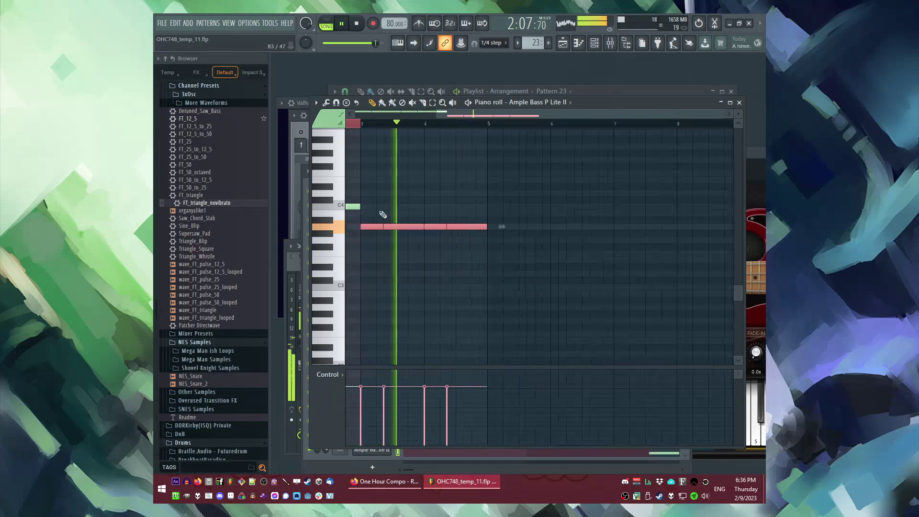
Paste the bass phrase at F3 in bars 5–6 and at C4 in bars 7–8.
{"action": "scroll", "coordinate": [495, 229], "scroll_direction": "up", "scroll_amount": 4}
{"action": "key", "text": "ctrl+v"}
{"action": "left_click_drag", "start_coordinate": [372, 209], "coordinate": [374, 173]}
{"action": "scroll", "coordinate": [372, 174], "scroll_direction": "down", "scroll_amount": 4}
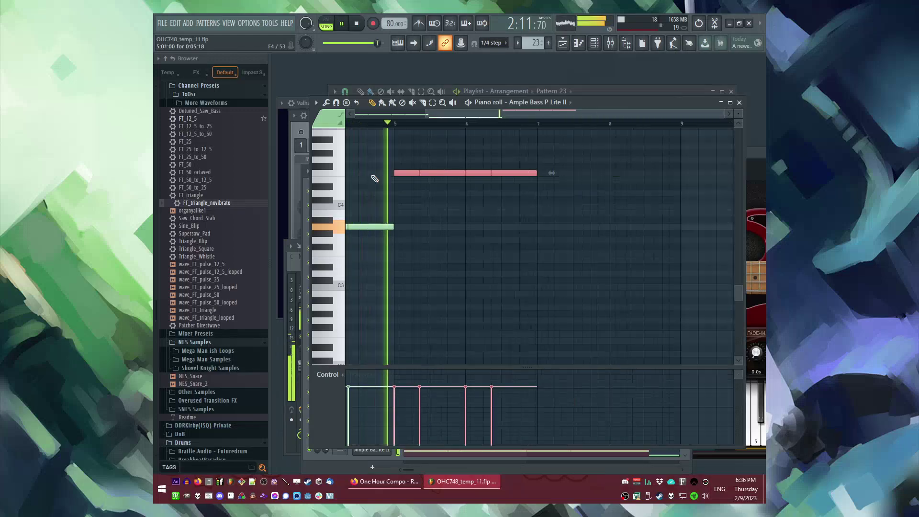
{"action": "left_click_drag", "start_coordinate": [450, 173], "coordinate": [448, 252]}
{"action": "scroll", "coordinate": [448, 253], "scroll_direction": "up", "scroll_amount": 3}
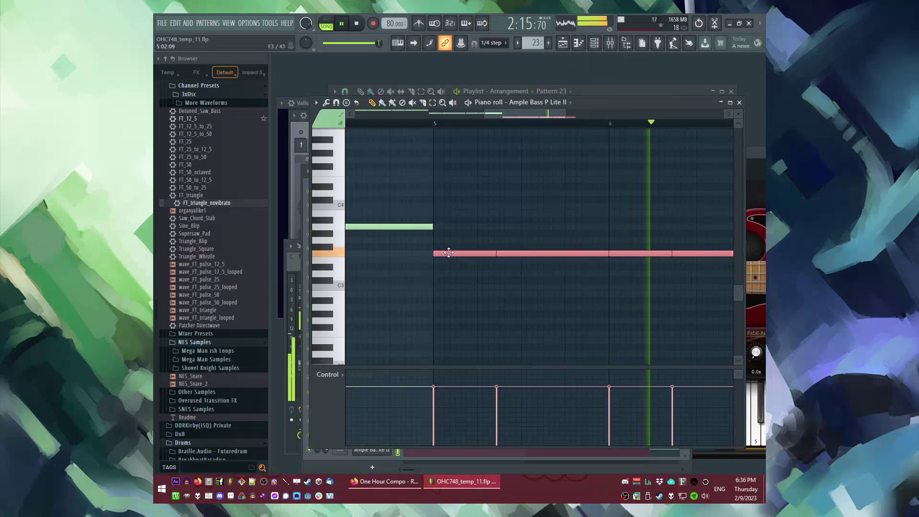
{"action": "scroll", "coordinate": [448, 252], "scroll_direction": "down", "scroll_amount": 4}
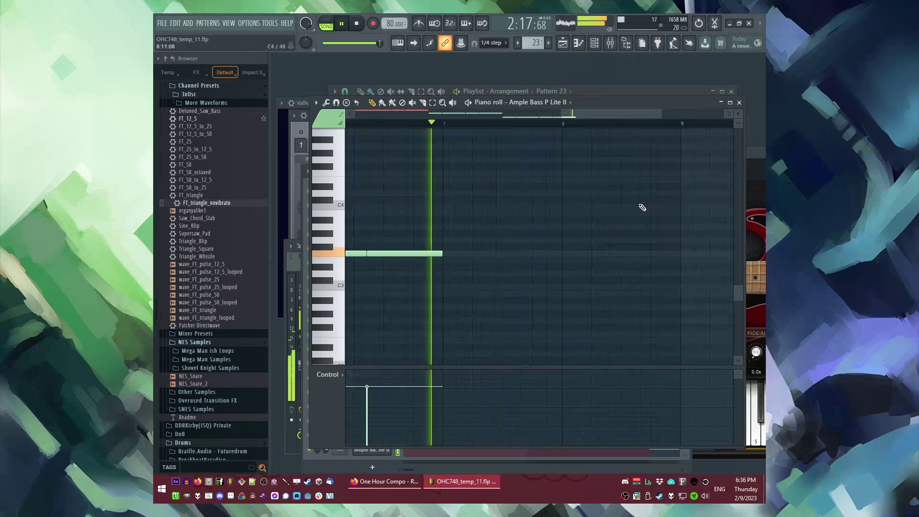
{"action": "key", "text": "F5"}
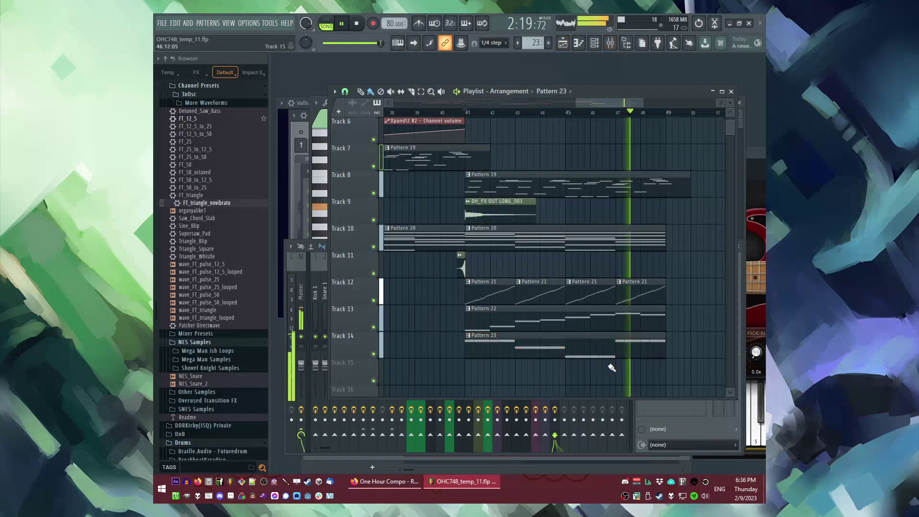
Play the arrangement from bar 46 and open the French Violin notes in Pattern 22 to check the bar 7 note.
{"action": "scroll", "coordinate": [536, 237], "scroll_direction": "up", "scroll_amount": 2}
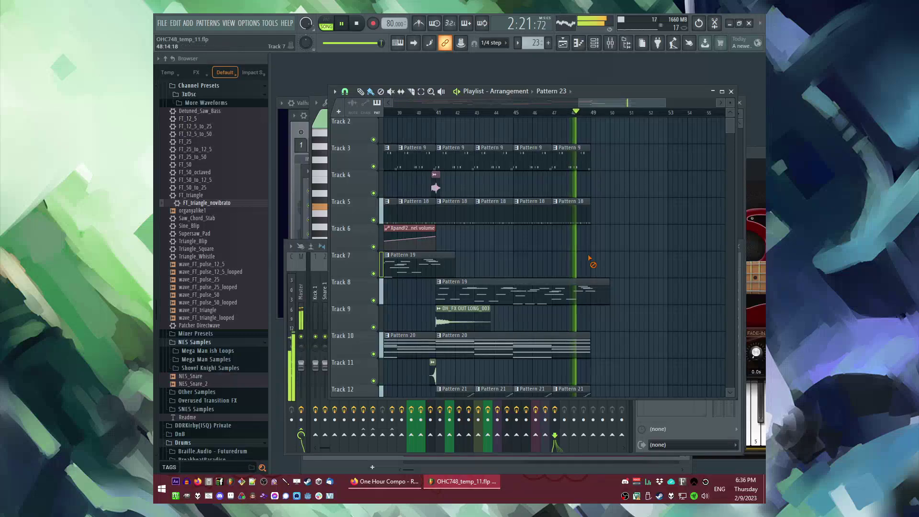
{"action": "scroll", "coordinate": [590, 255], "scroll_direction": "down", "scroll_amount": 3}
{"action": "left_click", "coordinate": [521, 113]}
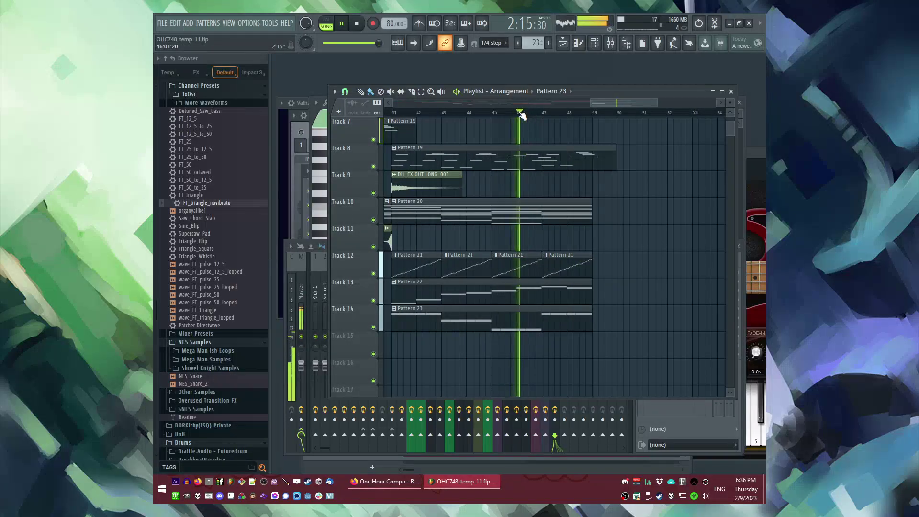
{"action": "double_click", "coordinate": [565, 298]}
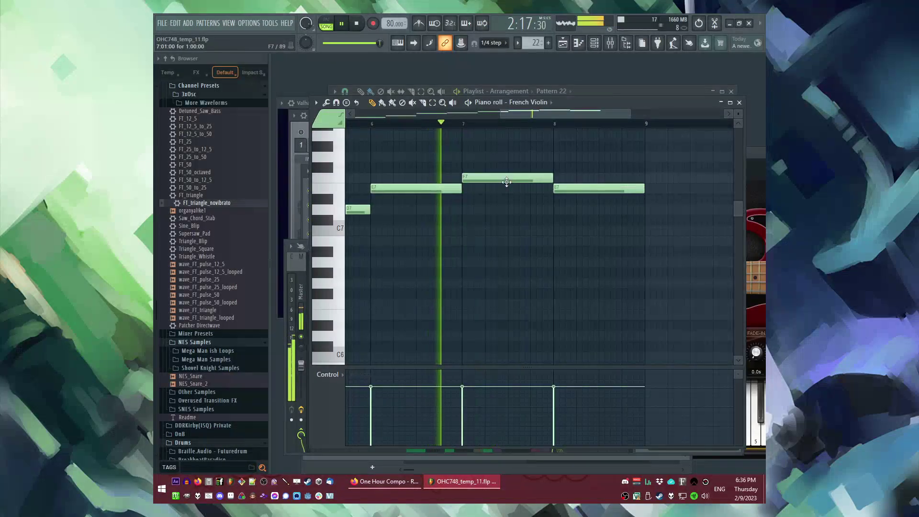
{"action": "left_click_drag", "start_coordinate": [505, 231], "coordinate": [508, 180]}
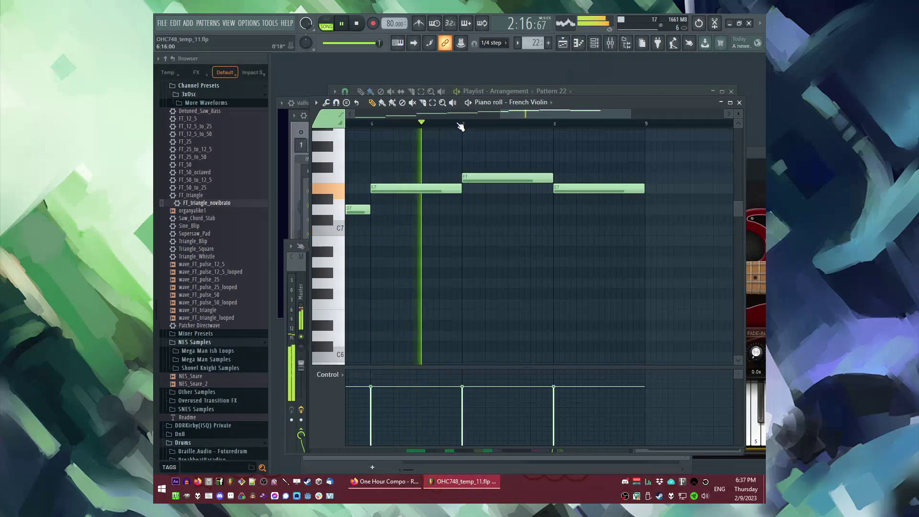
{"action": "scroll", "coordinate": [483, 137], "scroll_direction": "down", "scroll_amount": 3}
{"action": "key", "text": "space"}
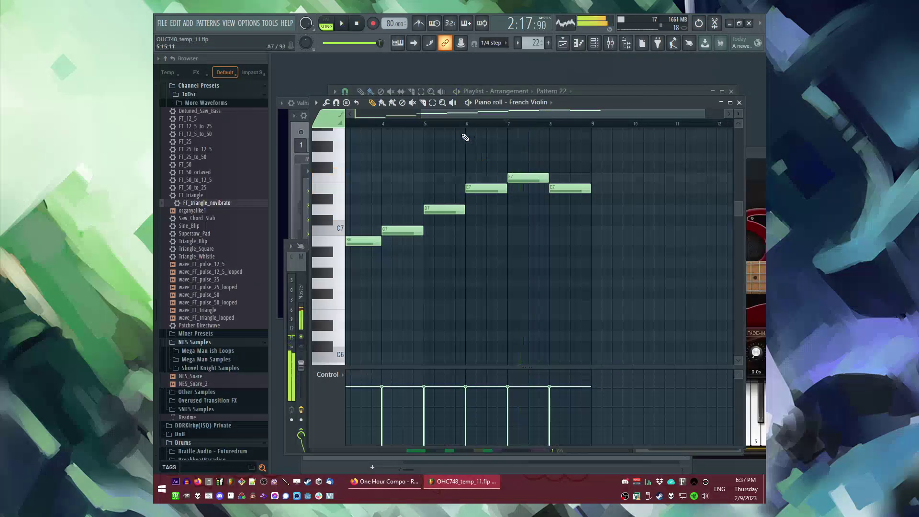
Replace the violin note in bar 7 with a B6 and lower the bar 8 note to C7.
{"action": "left_click", "coordinate": [425, 128]}
{"action": "scroll", "coordinate": [503, 144], "scroll_direction": "up", "scroll_amount": 2}
{"action": "left_click", "coordinate": [439, 124]}
{"action": "right_click", "coordinate": [541, 180]}
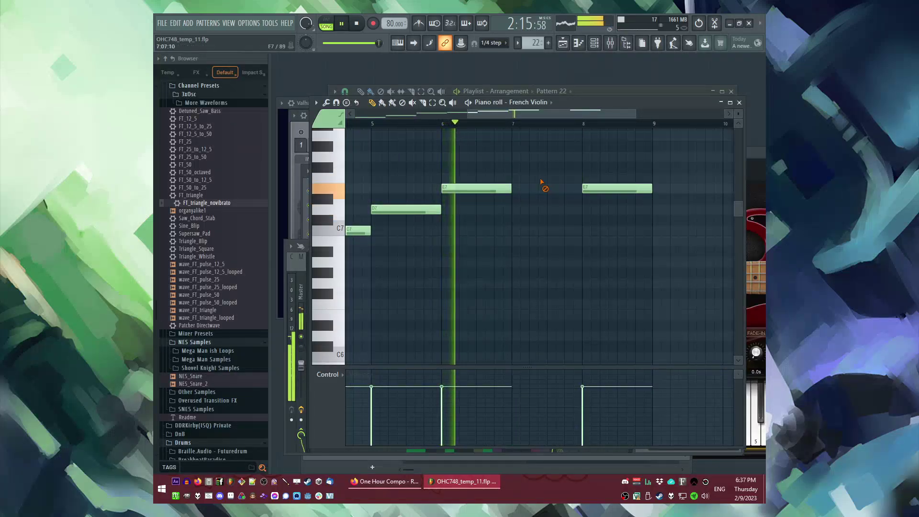
{"action": "scroll", "coordinate": [530, 228], "scroll_direction": "up", "scroll_amount": 2}
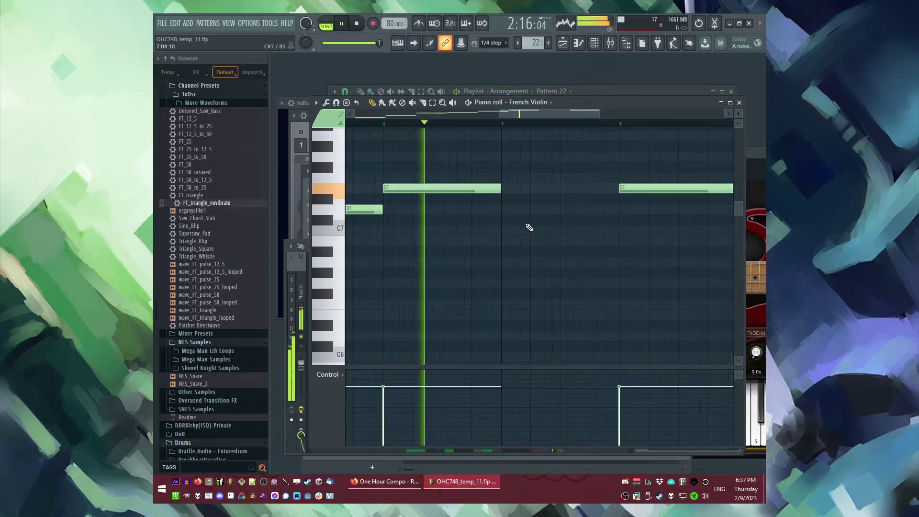
{"action": "left_click", "coordinate": [508, 242]}
{"action": "left_click_drag", "start_coordinate": [649, 191], "coordinate": [650, 233]}
{"action": "scroll", "coordinate": [463, 167], "scroll_direction": "down", "scroll_amount": 3}
Save a new version of the project and replay the arrangement from about bar 37.
{"action": "key", "text": "F9"}
{"action": "key", "text": "F5"}
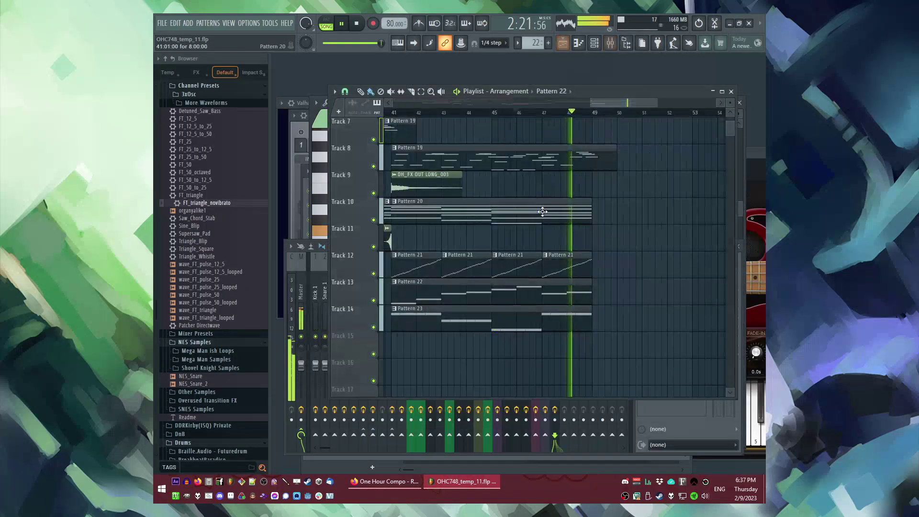
{"action": "scroll", "coordinate": [622, 256], "scroll_direction": "down", "scroll_amount": 3}
{"action": "key", "text": "space"}
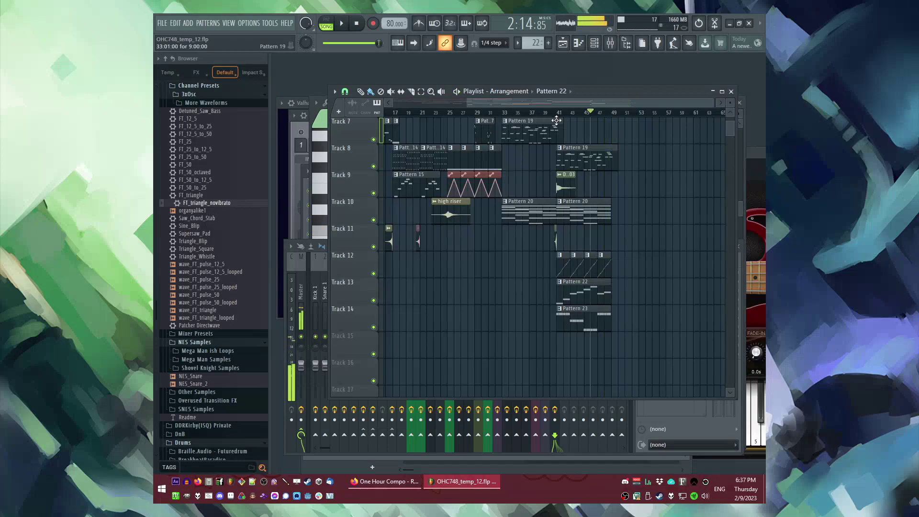
{"action": "left_click", "coordinate": [536, 114]}
{"action": "key", "text": "space"}
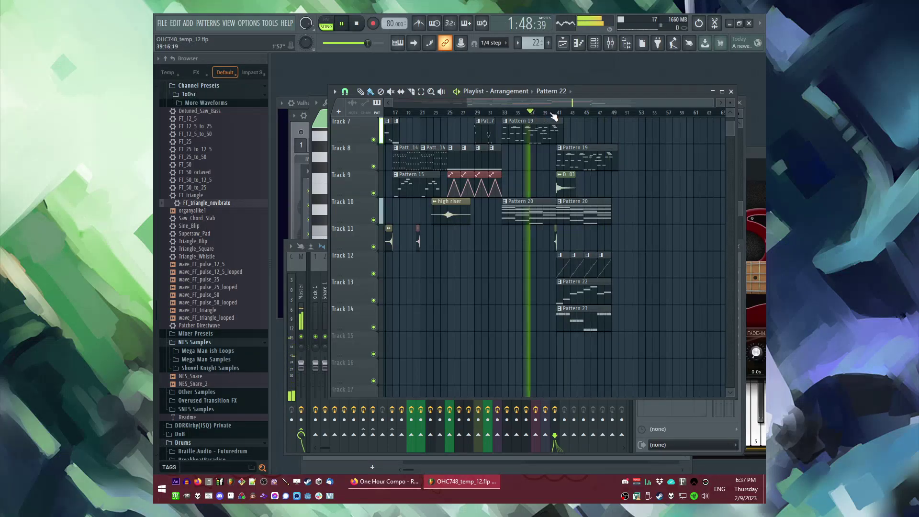
Create a new pattern and place it on Track 2 at bar 41 of the playlist.
{"action": "scroll", "coordinate": [565, 138], "scroll_direction": "up", "scroll_amount": 3}
{"action": "scroll", "coordinate": [579, 178], "scroll_direction": "up", "scroll_amount": 6}
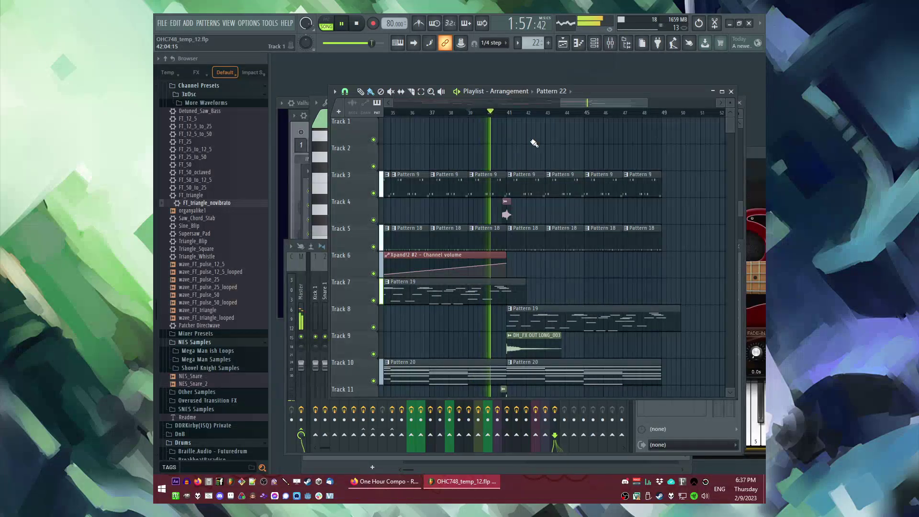
{"action": "scroll", "coordinate": [528, 148], "scroll_direction": "up", "scroll_amount": 2}
{"action": "key", "text": "F4"}
{"action": "key", "text": "Return"}
{"action": "left_click", "coordinate": [501, 165]}
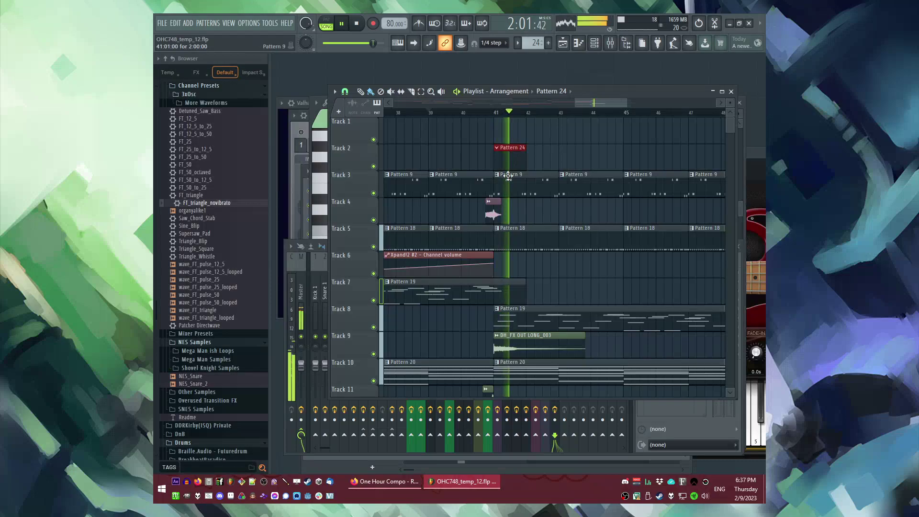
Add the FT_50 preset as a new channel at the start of the channel rack and open its piano roll.
{"action": "scroll", "coordinate": [220, 230], "scroll_direction": "up", "scroll_amount": 5}
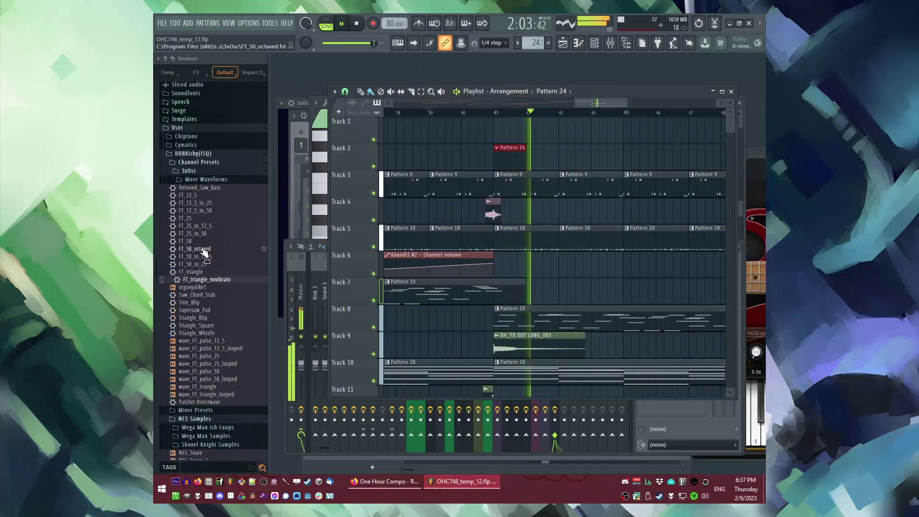
{"action": "key", "text": "F6"}
{"action": "key", "text": "ctrl+s"}
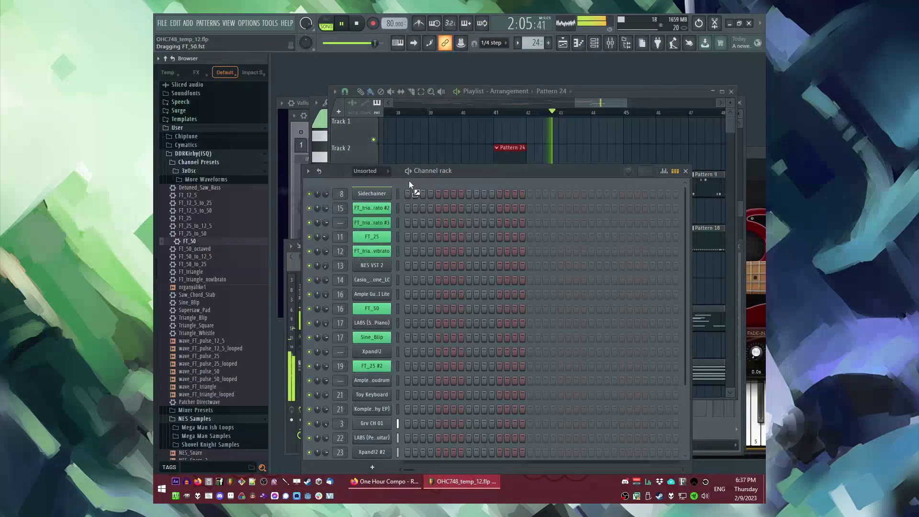
{"action": "left_click_drag", "start_coordinate": [409, 181], "coordinate": [408, 183]}
{"action": "right_click", "coordinate": [389, 194]}
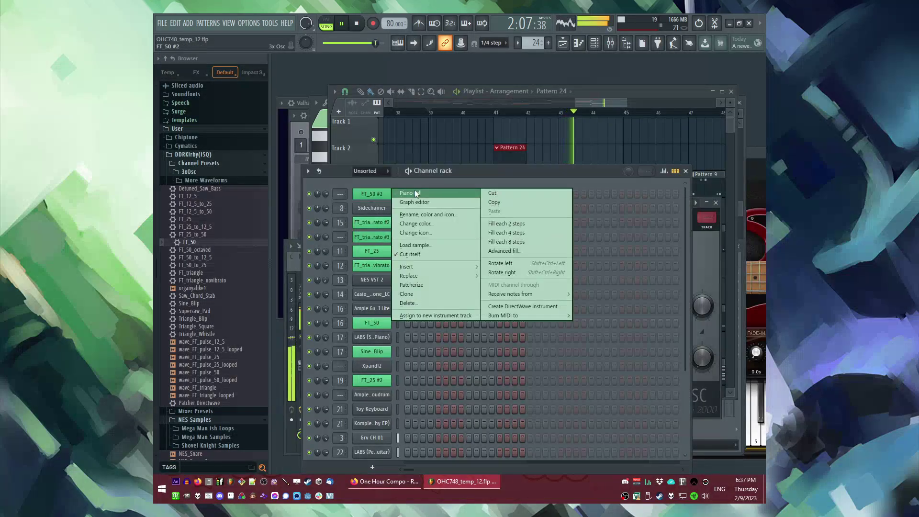
{"action": "left_click", "coordinate": [414, 191]}
Switch to Pattern 23 and open its Ample Bass P Lite II instrument.
{"action": "key", "text": "F9"}
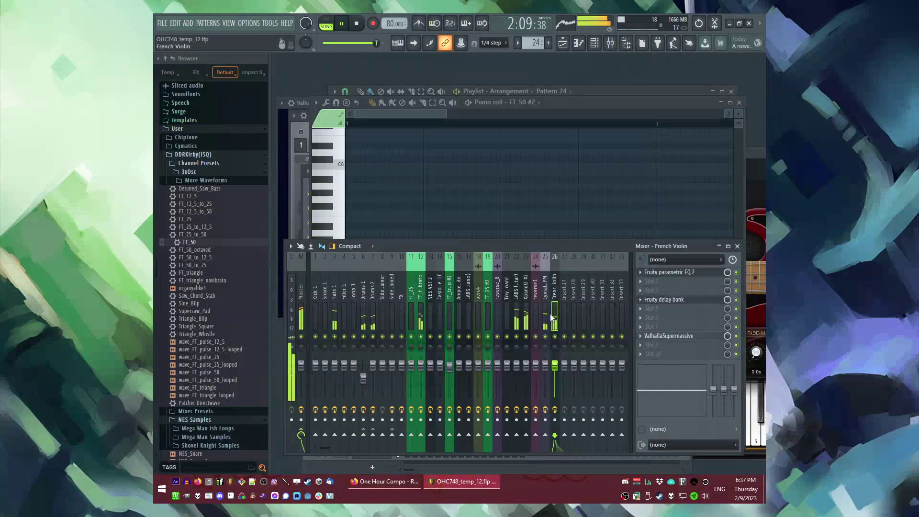
{"action": "key", "text": "F5"}
{"action": "scroll", "coordinate": [544, 306], "scroll_direction": "down", "scroll_amount": 5}
{"action": "double_click", "coordinate": [513, 151]}
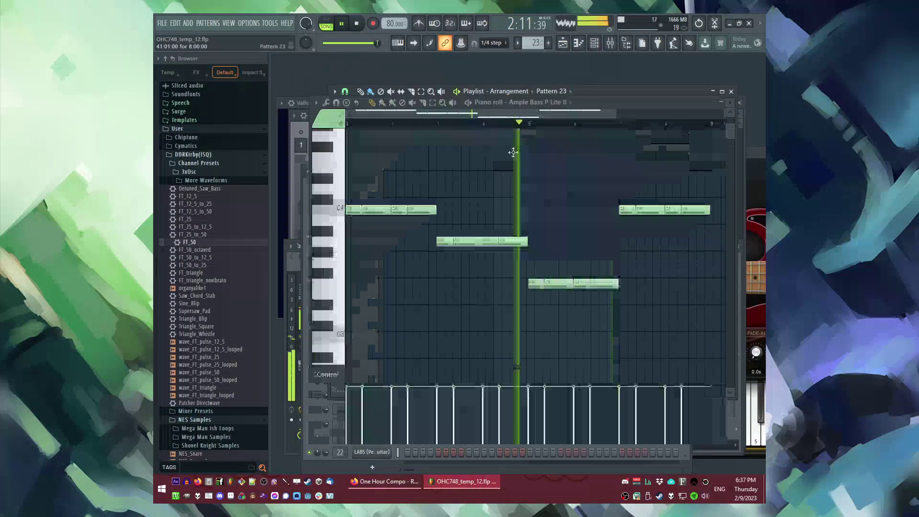
{"action": "key", "text": "F6"}
{"action": "scroll", "coordinate": [466, 324], "scroll_direction": "down", "scroll_amount": 4}
{"action": "left_click", "coordinate": [376, 443]}
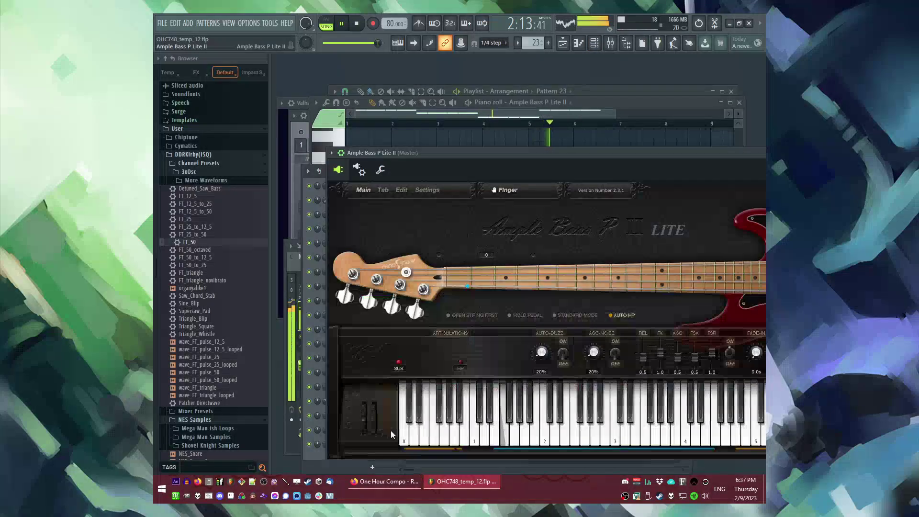
Route Ample Bass P Lite II to mixer track 27 and load Fruity Parametric EQ 2 in effect slot 3.
{"action": "left_click", "coordinate": [630, 156]}
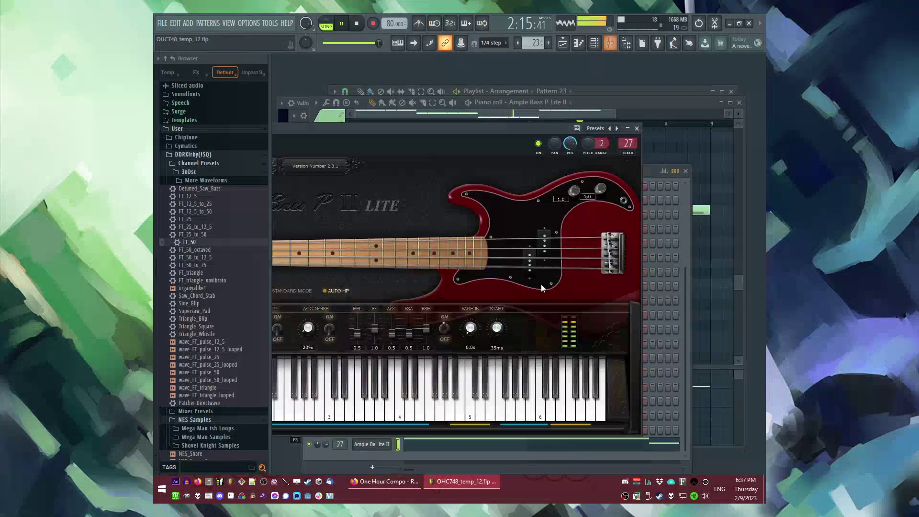
{"action": "left_click", "coordinate": [640, 292]}
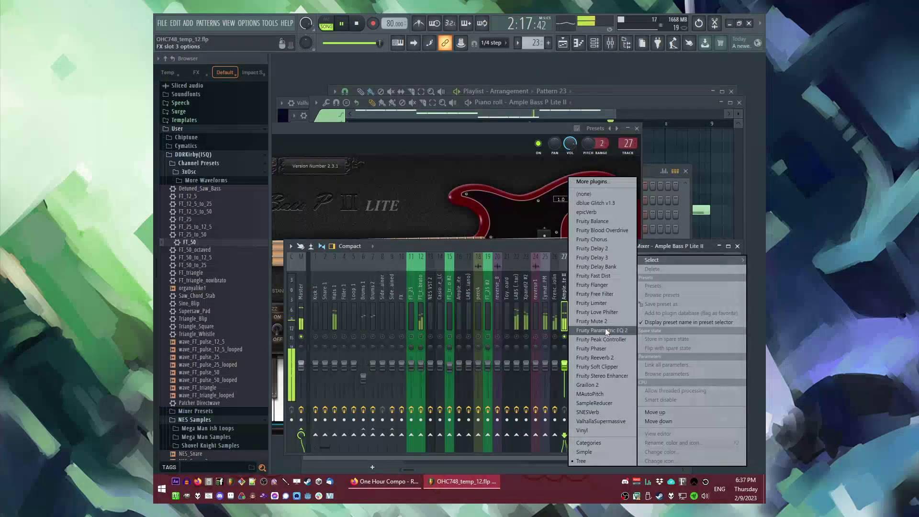
{"action": "left_click", "coordinate": [605, 328]}
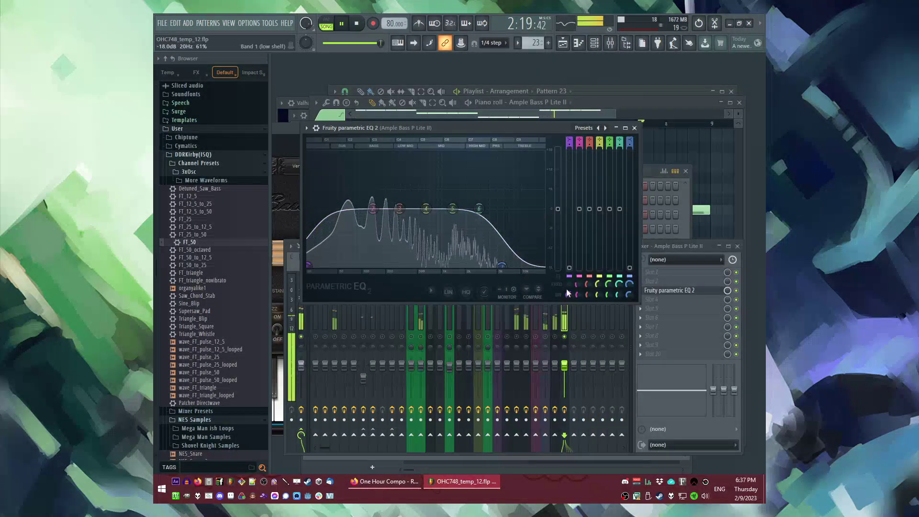
Lower band 2 of the Fruity Parametric EQ 2 on the Xpand!2 #2 mixer track to cut its low end.
{"action": "left_click", "coordinate": [555, 320]}
{"action": "left_click", "coordinate": [546, 320]}
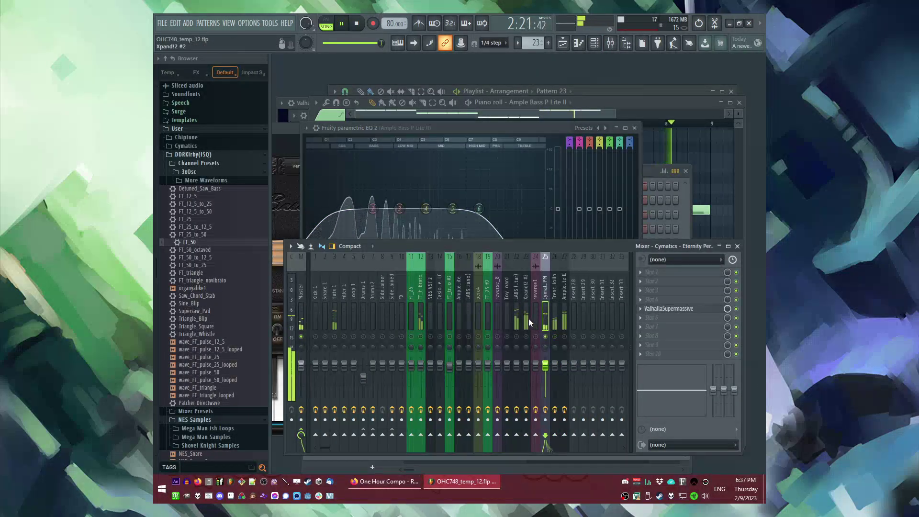
{"action": "left_click", "coordinate": [527, 318]}
{"action": "left_click", "coordinate": [517, 318]}
{"action": "left_click", "coordinate": [525, 319]}
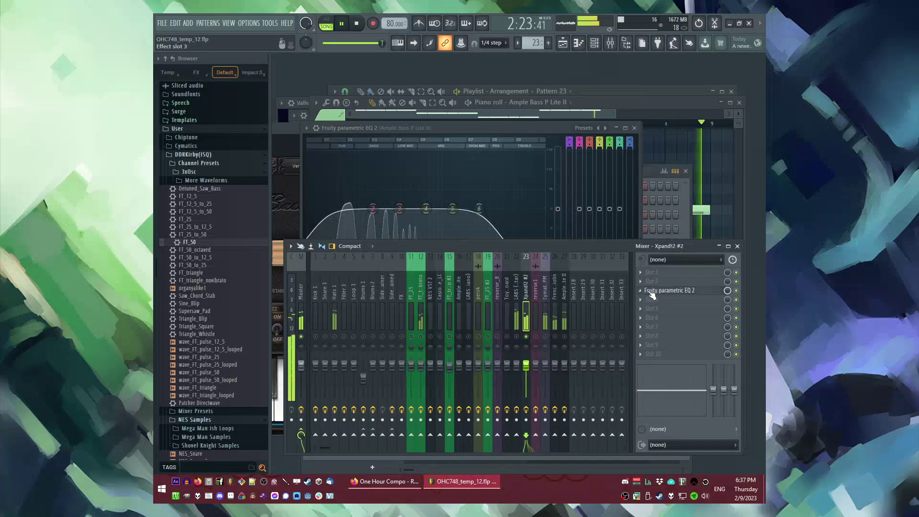
{"action": "left_click", "coordinate": [652, 291]}
{"action": "left_click_drag", "start_coordinate": [373, 209], "coordinate": [353, 262]}
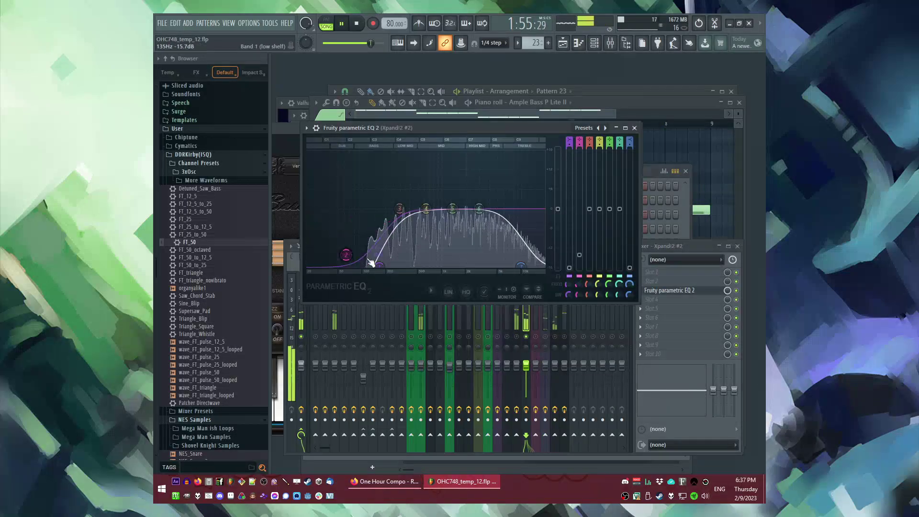
Check the Fruity Parametric EQ 2 curve on the LABS (Peel Guitar) mixer track.
{"action": "left_click", "coordinate": [517, 313]}
{"action": "left_click", "coordinate": [671, 301]}
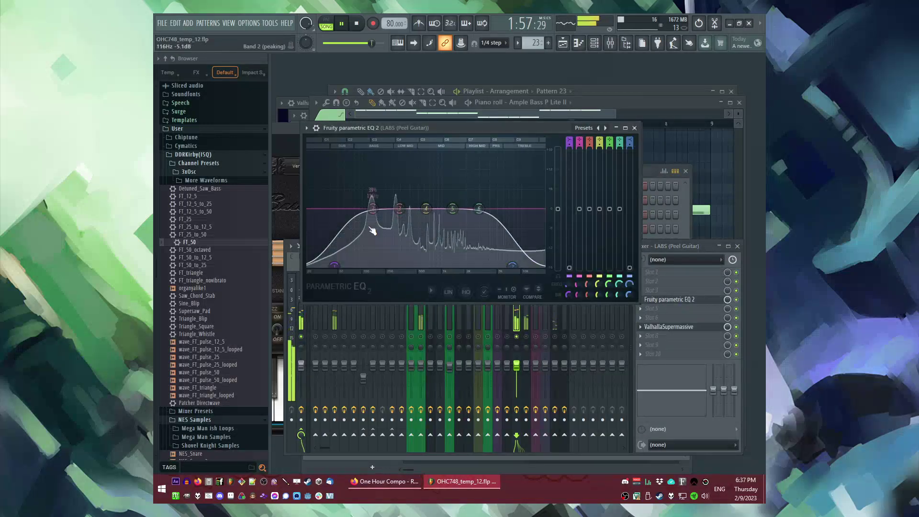
{"action": "left_click", "coordinate": [524, 315]}
Switch to the empty pattern on Track 2 and open the piano roll of the newly added FT_50 channel.
{"action": "key", "text": "F5"}
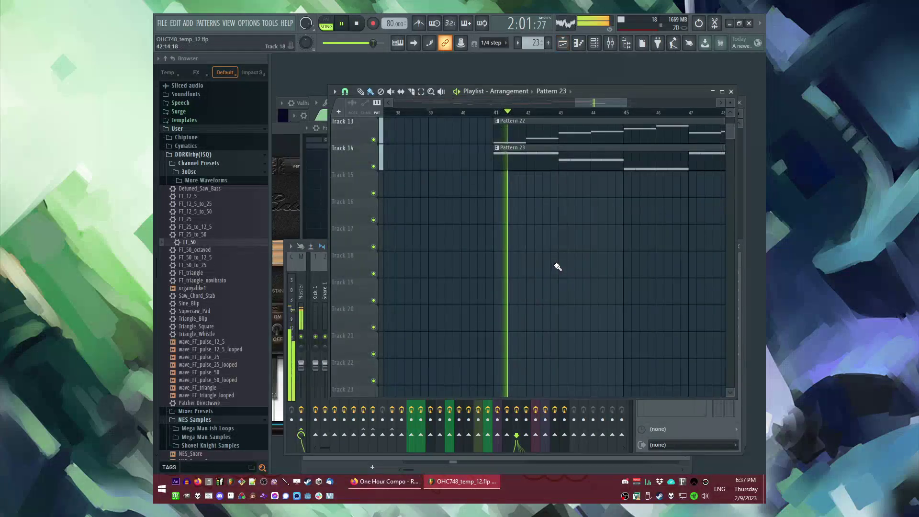
{"action": "double_click", "coordinate": [512, 158]}
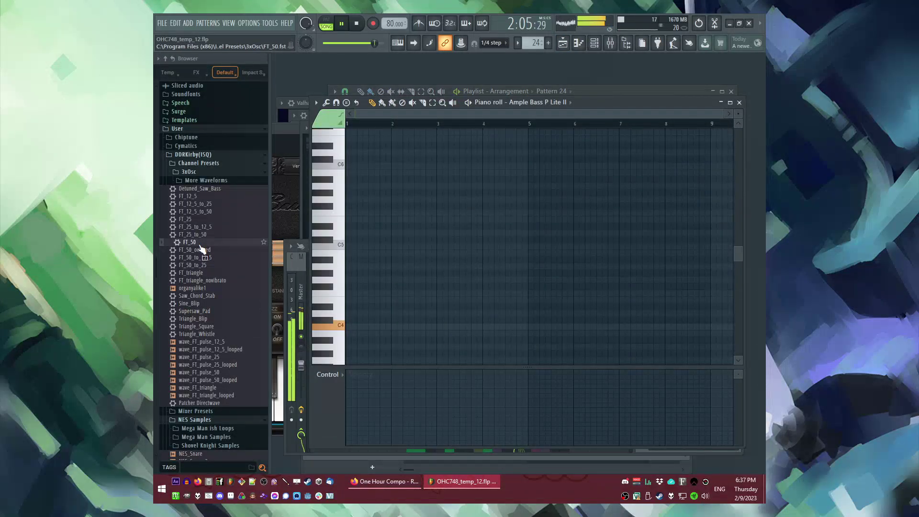
{"action": "key", "text": "F6"}
{"action": "scroll", "coordinate": [465, 296], "scroll_direction": "up", "scroll_amount": 4}
{"action": "right_click", "coordinate": [372, 194]}
{"action": "left_click", "coordinate": [406, 194]}
Enter pairs of short notes on C5, G5 and C5 in the first half of bar 1 of FT_50 #2.
{"action": "left_click_drag", "start_coordinate": [363, 253], "coordinate": [330, 246]}
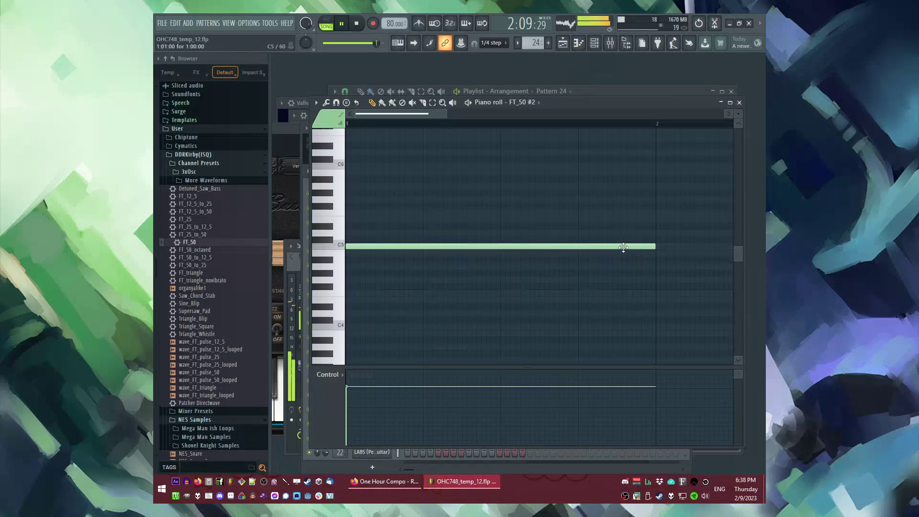
{"action": "left_click_drag", "start_coordinate": [648, 248], "coordinate": [347, 263]}
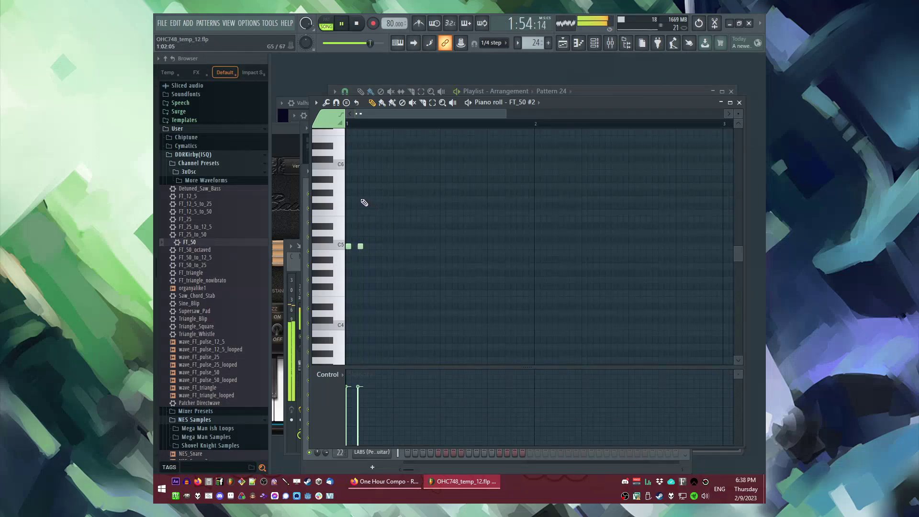
{"action": "scroll", "coordinate": [355, 225], "scroll_direction": "up", "scroll_amount": 1}
{"action": "key", "text": "space"}
{"action": "key", "text": "space"}
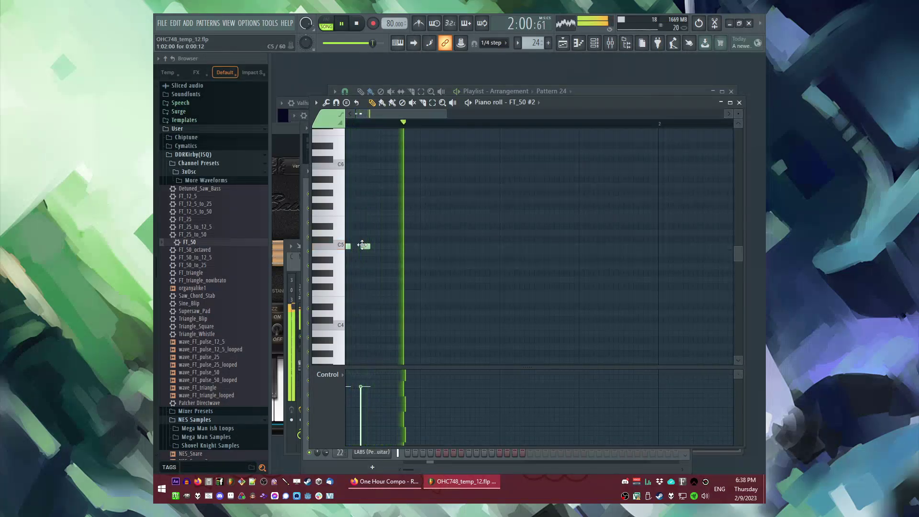
{"action": "key", "text": "space"}
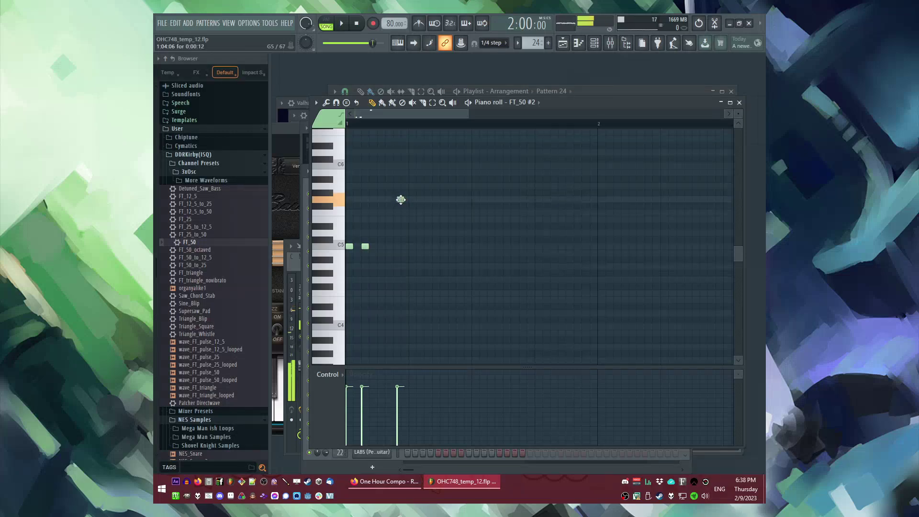
{"action": "left_click", "coordinate": [411, 199]}
{"action": "key", "text": "space"}
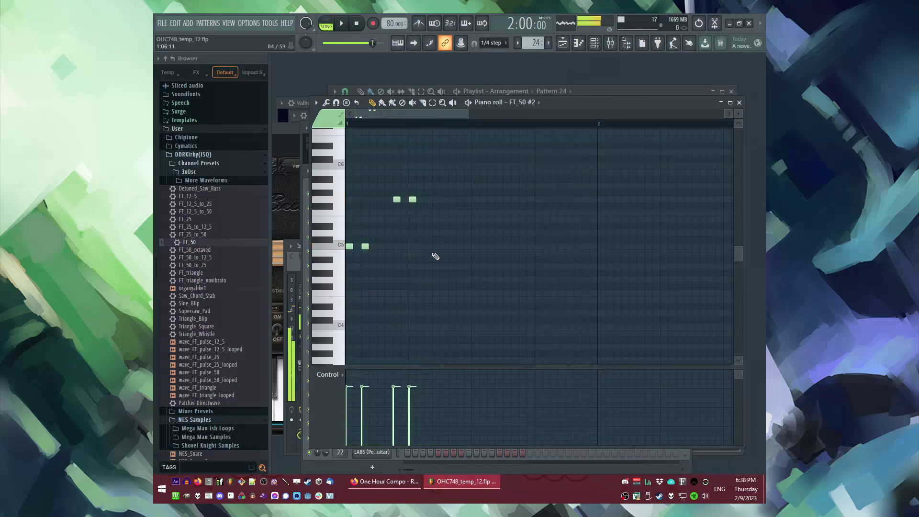
{"action": "left_click_drag", "start_coordinate": [431, 245], "coordinate": [441, 246]}
{"action": "key", "text": "space"}
{"action": "left_click", "coordinate": [457, 246]}
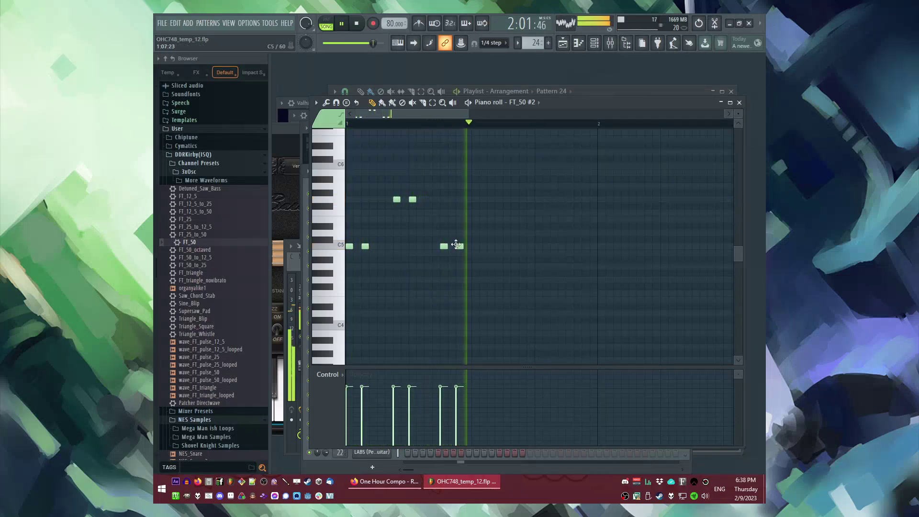
Continue the FT_50 #2 riff to the end of bar 1 with a copied G5 pair and added C5 and G5 note pairs.
{"action": "key", "text": "space"}
{"action": "key", "text": "ctrl+a"}
{"action": "left_click_drag", "start_coordinate": [389, 186], "coordinate": [430, 211]}
{"action": "key", "text": "ctrl+c"}
{"action": "key", "text": "ctrl+v"}
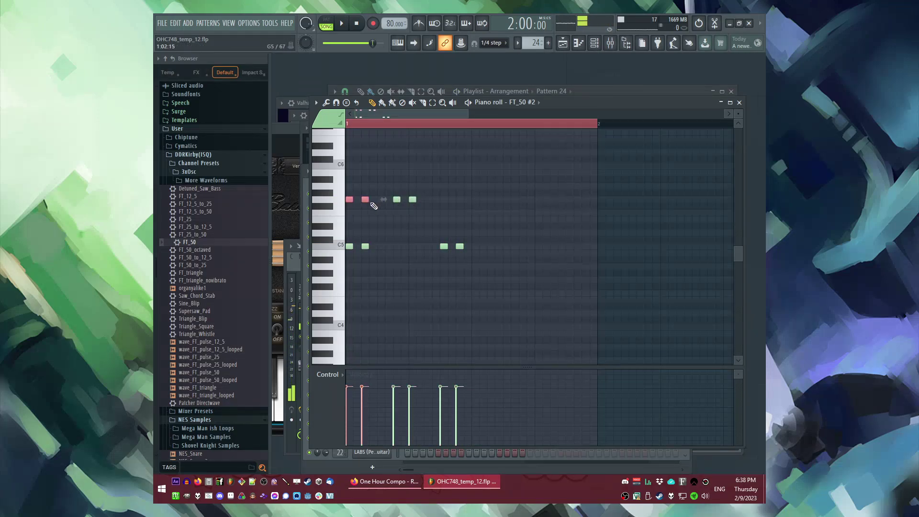
{"action": "key", "text": "space"}
{"action": "left_click_drag", "start_coordinate": [366, 202], "coordinate": [507, 203]}
{"action": "key", "text": "ctrl+d"}
{"action": "left_click_drag", "start_coordinate": [537, 251], "coordinate": [534, 244]}
{"action": "left_click", "coordinate": [551, 246]}
{"action": "key", "text": "space"}
{"action": "left_click", "coordinate": [570, 199]}
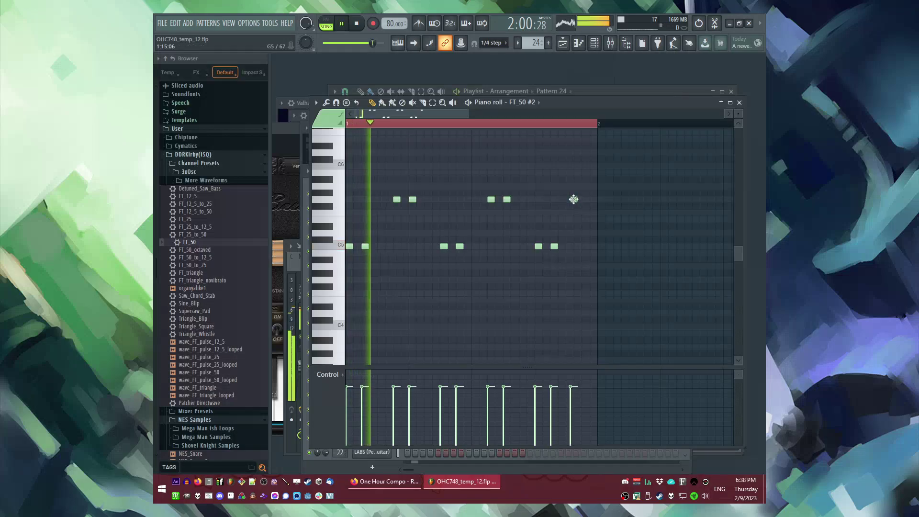
{"action": "left_click", "coordinate": [586, 199]}
Route FT_50 #2 to mixer track 28 and load ValhallaSupermassive in effect slot 8.
{"action": "key", "text": "l"}
{"action": "key", "text": "F6"}
{"action": "left_click", "coordinate": [383, 194]}
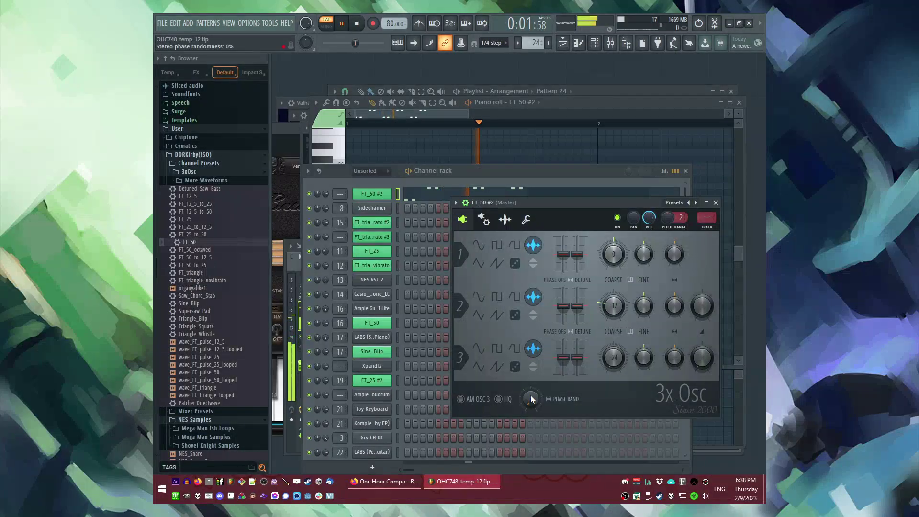
{"action": "left_click", "coordinate": [709, 221]}
{"action": "left_click", "coordinate": [647, 337]}
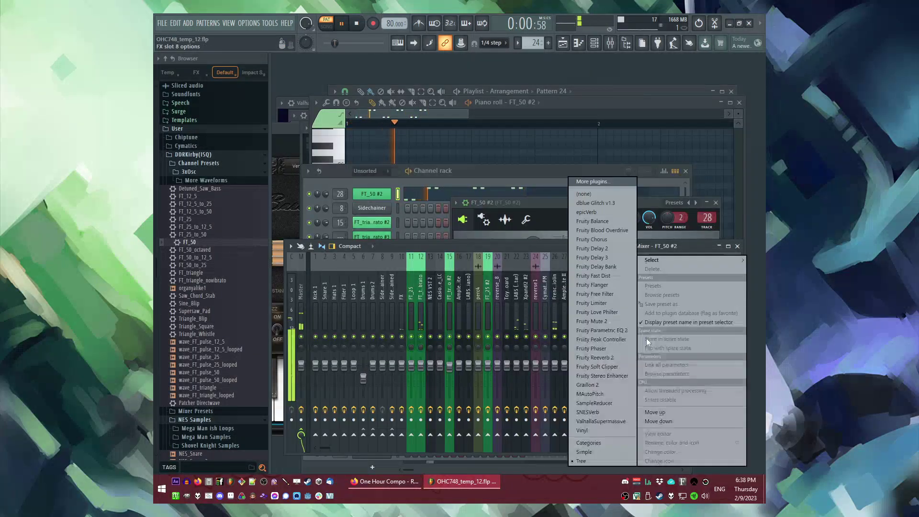
{"action": "left_click", "coordinate": [608, 414]}
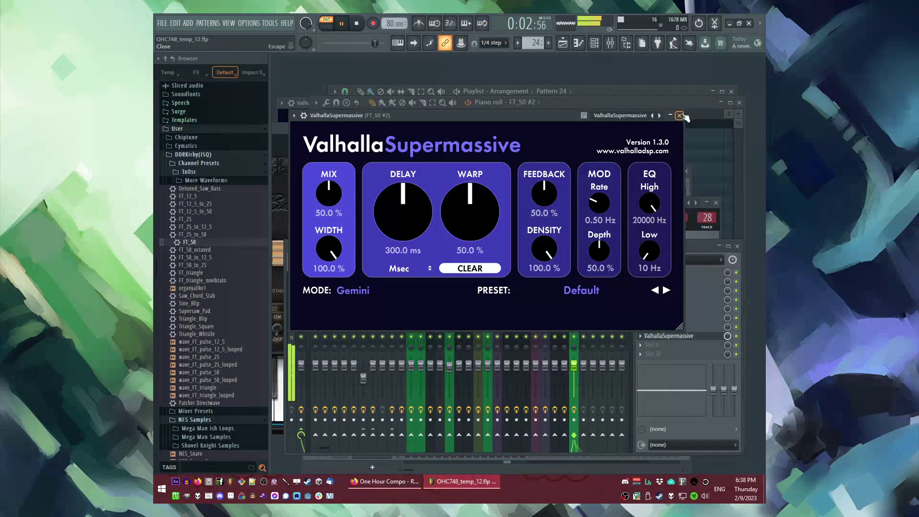
{"action": "left_click", "coordinate": [679, 115]}
Load Fruity Delay Bank in slot 4 and Fruity Parametric EQ 2 in slot 2 of the FT_50 #2 track, and lower the EQ's low band.
{"action": "left_click", "coordinate": [665, 300]}
{"action": "left_click", "coordinate": [588, 266]}
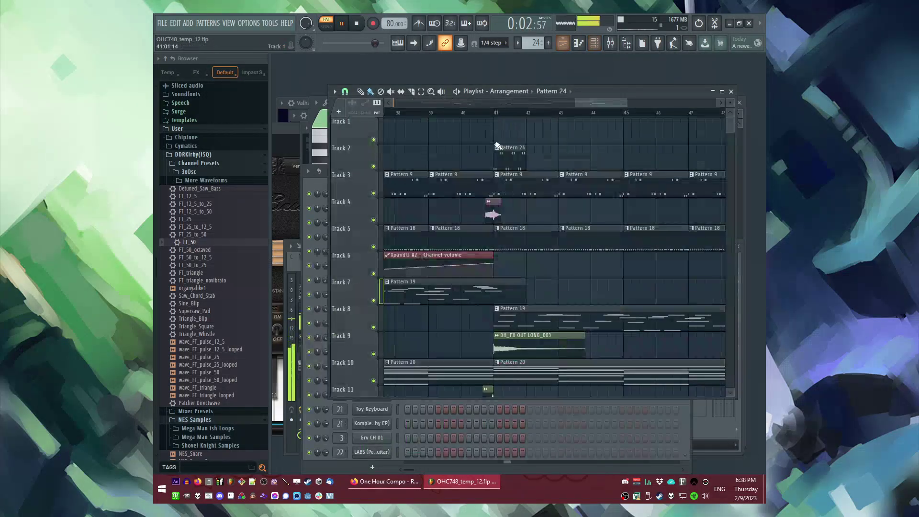
{"action": "left_click", "coordinate": [645, 281]}
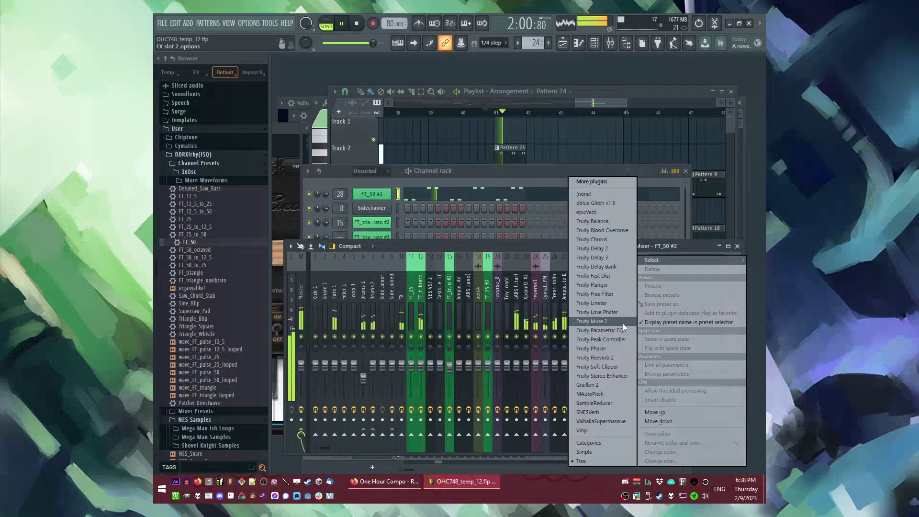
{"action": "left_click", "coordinate": [622, 329]}
{"action": "left_click_drag", "start_coordinate": [359, 222], "coordinate": [413, 279]}
{"action": "left_click_drag", "start_coordinate": [491, 220], "coordinate": [509, 216]}
{"action": "left_click", "coordinate": [647, 140]}
Repeat the Pattern 24 clip on Track 2 from bar 42 through bar 48.
{"action": "key", "text": "F5"}
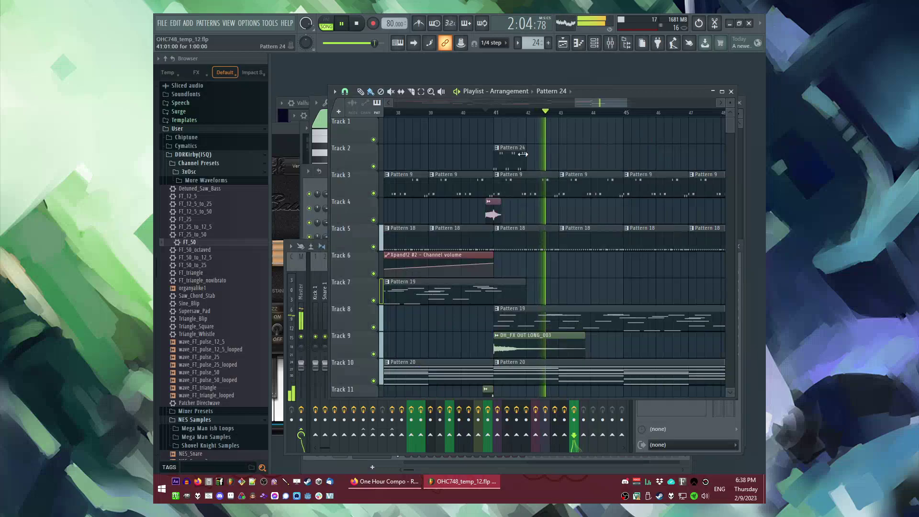
{"action": "left_click_drag", "start_coordinate": [532, 159], "coordinate": [722, 155]}
{"action": "scroll", "coordinate": [560, 151], "scroll_direction": "down", "scroll_amount": 2}
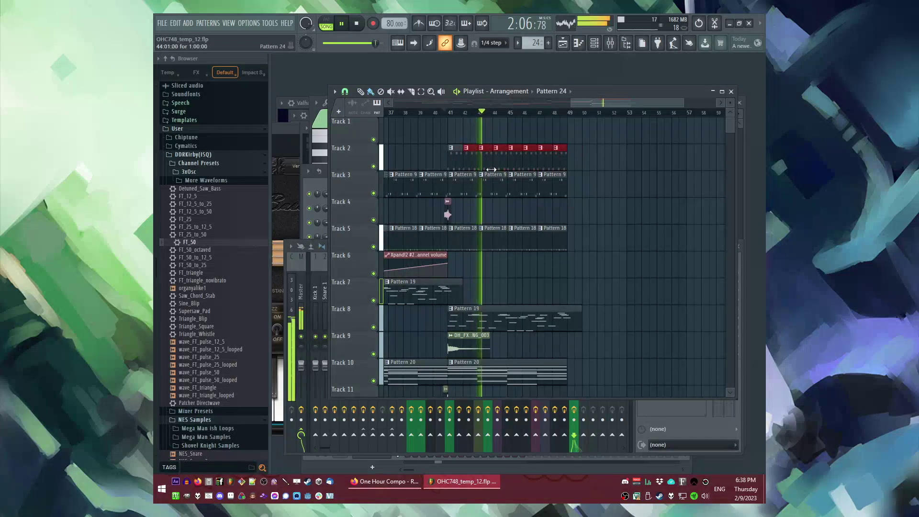
Open the FT_50 #2 channel settings and switch oscillator 1 to a triangle wave.
{"action": "key", "text": "F6"}
{"action": "left_click", "coordinate": [367, 193]}
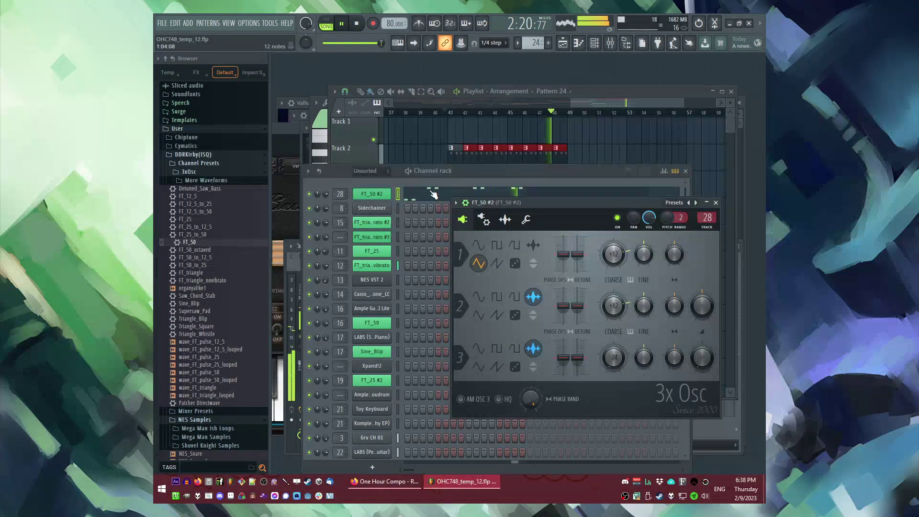
{"action": "left_click", "coordinate": [442, 174]}
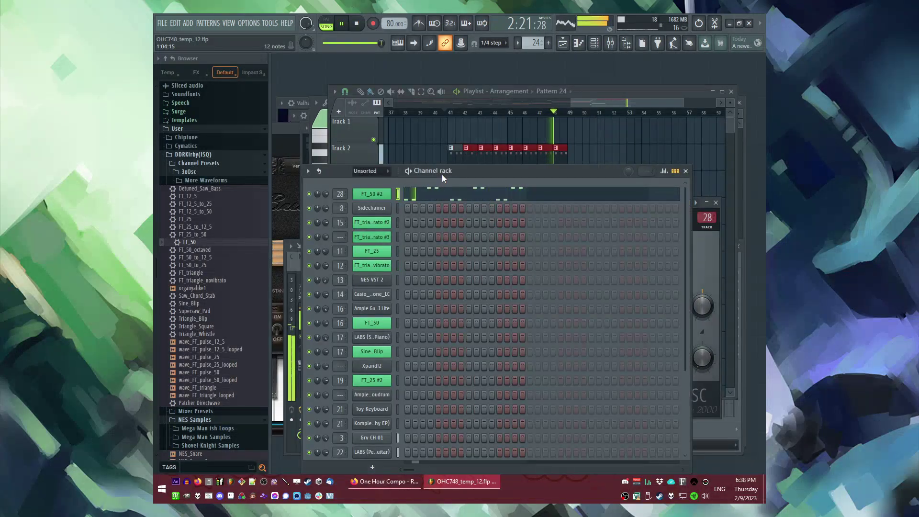
Duplicate the Pattern 24 clips on Track 2 and the Pattern 9 clips on Track 3 from bars 41–48 into bars 49–56.
{"action": "left_click", "coordinate": [603, 154]}
{"action": "left_click_drag", "start_coordinate": [594, 149], "coordinate": [452, 164]}
{"action": "key", "text": "ctrl+b"}
{"action": "right_click", "coordinate": [609, 185]}
{"action": "left_click_drag", "start_coordinate": [598, 172], "coordinate": [461, 198]}
{"action": "key", "text": "ctrl+b"}
{"action": "right_click", "coordinate": [629, 221]}
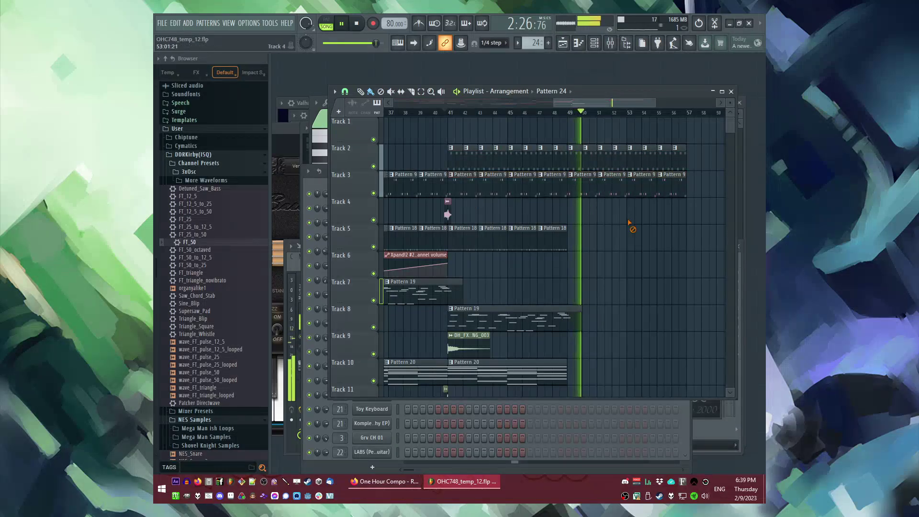
Play the arrangement from bar 49 and check the FT_50 #2 notes and oscillator settings.
{"action": "left_click", "coordinate": [570, 114]}
{"action": "scroll", "coordinate": [569, 168], "scroll_direction": "up", "scroll_amount": 3}
{"action": "scroll", "coordinate": [568, 171], "scroll_direction": "down", "scroll_amount": 3}
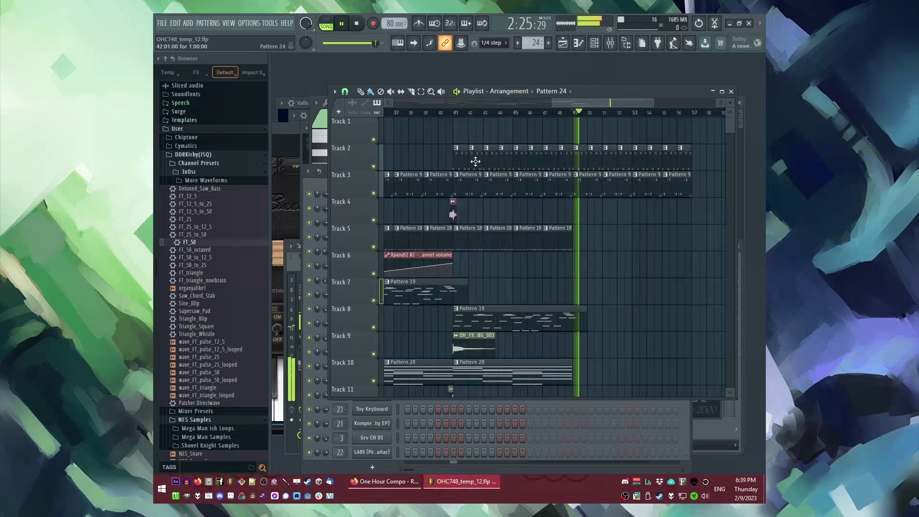
{"action": "double_click", "coordinate": [457, 156]}
{"action": "key", "text": "F6"}
{"action": "left_click", "coordinate": [387, 196]}
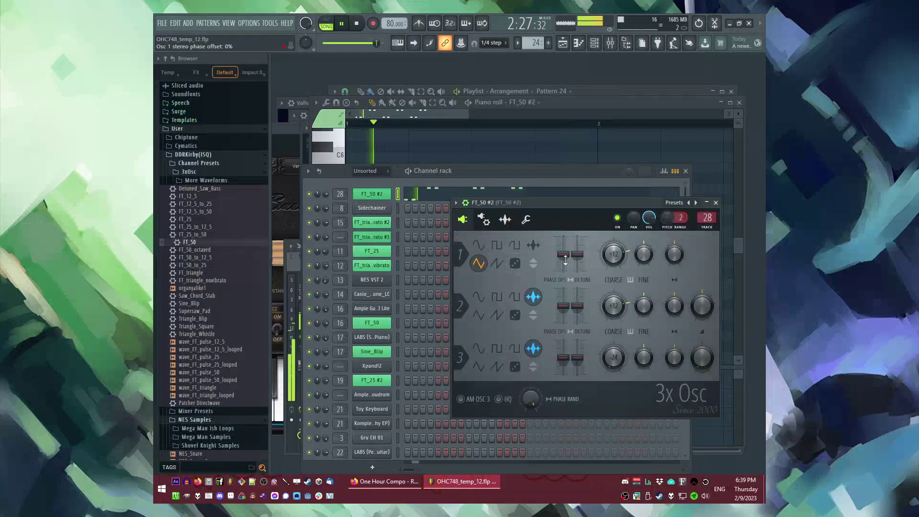
{"action": "left_click", "coordinate": [716, 203]}
{"action": "left_click", "coordinate": [686, 171]}
{"action": "key", "text": "F5"}
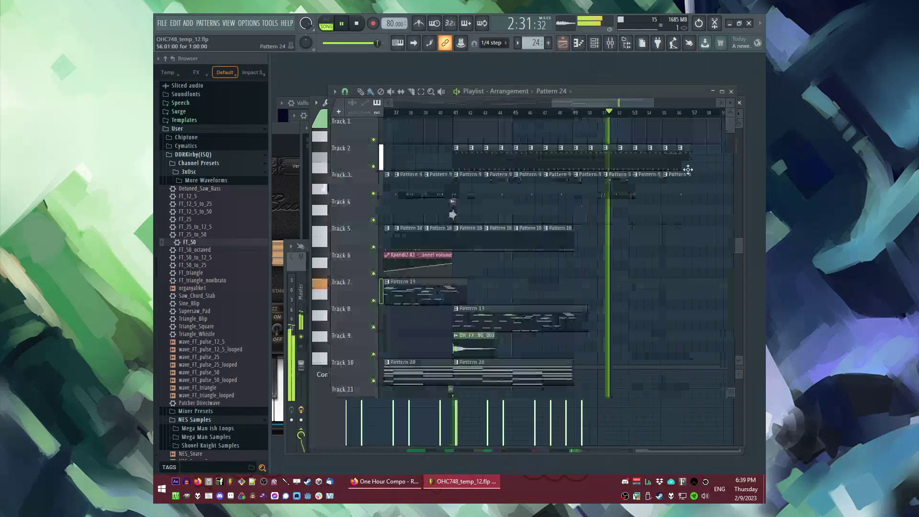
Play the section from bar 41 and check the polyphony and portamento settings of FT_50 #2.
{"action": "left_click", "coordinate": [457, 114]}
{"action": "key", "text": "F9"}
{"action": "key", "text": "F6"}
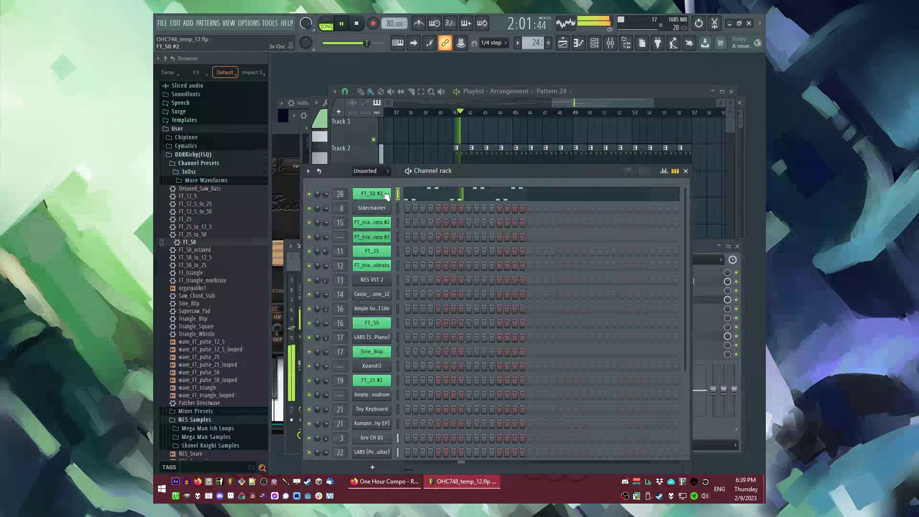
{"action": "left_click", "coordinate": [356, 194]}
{"action": "left_click", "coordinate": [526, 219]}
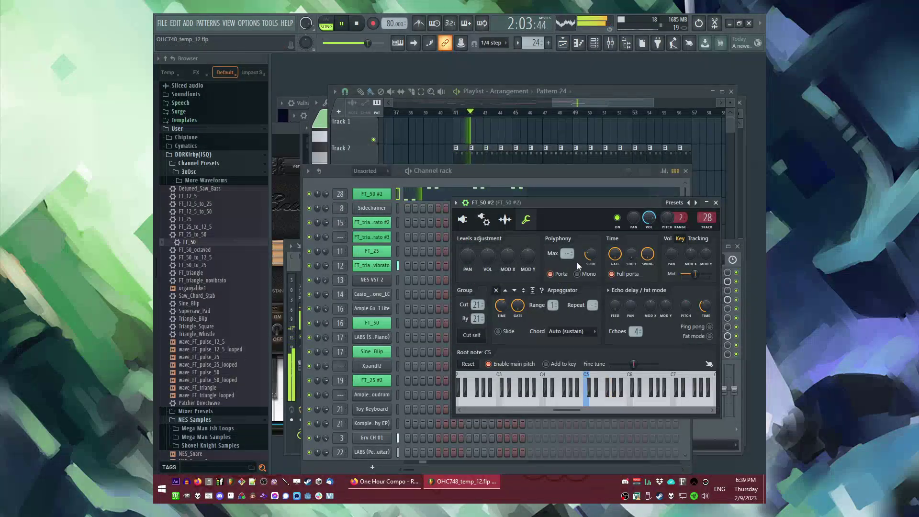
{"action": "left_click", "coordinate": [715, 203]}
{"action": "left_click", "coordinate": [686, 171]}
{"action": "key", "text": "F5"}
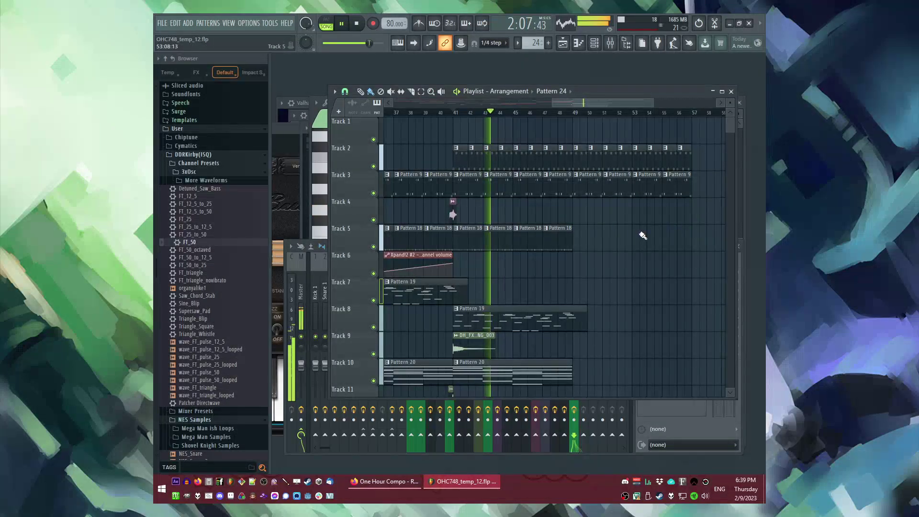
Create the new empty Pattern 25 and place it on Track 11 at bar 45.
{"action": "scroll", "coordinate": [632, 254], "scroll_direction": "down", "scroll_amount": 5}
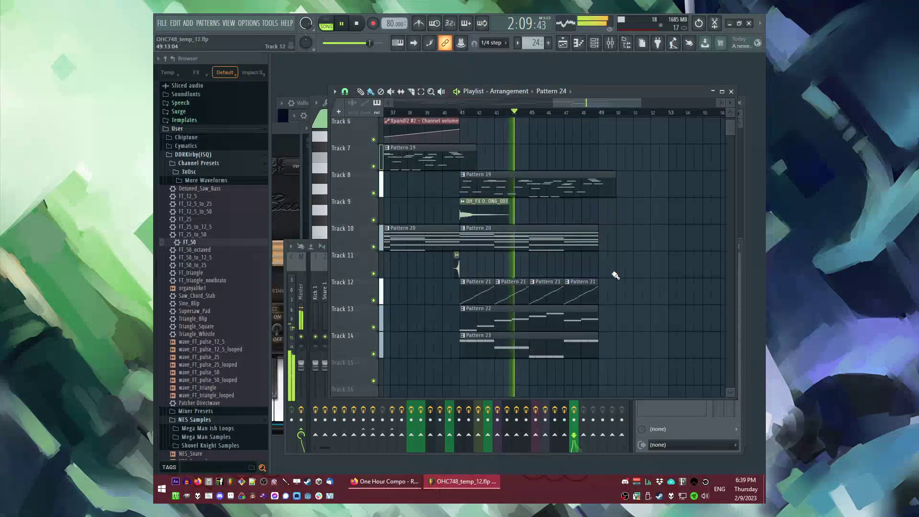
{"action": "scroll", "coordinate": [615, 275], "scroll_direction": "up", "scroll_amount": 3}
{"action": "key", "text": "F4"}
{"action": "key", "text": "Return"}
{"action": "left_click", "coordinate": [463, 274]}
Copy the last Pattern 10 clip and its NES VST 2 volume automation from bar 31 to Tracks 6 and 7 at bar 47.
{"action": "scroll", "coordinate": [241, 305], "scroll_direction": "down", "scroll_amount": 7}
{"action": "scroll", "coordinate": [238, 313], "scroll_direction": "up", "scroll_amount": 10}
{"action": "scroll", "coordinate": [234, 314], "scroll_direction": "up", "scroll_amount": 3}
{"action": "scroll", "coordinate": [216, 289], "scroll_direction": "down", "scroll_amount": 2}
{"action": "scroll", "coordinate": [552, 261], "scroll_direction": "down", "scroll_amount": 4}
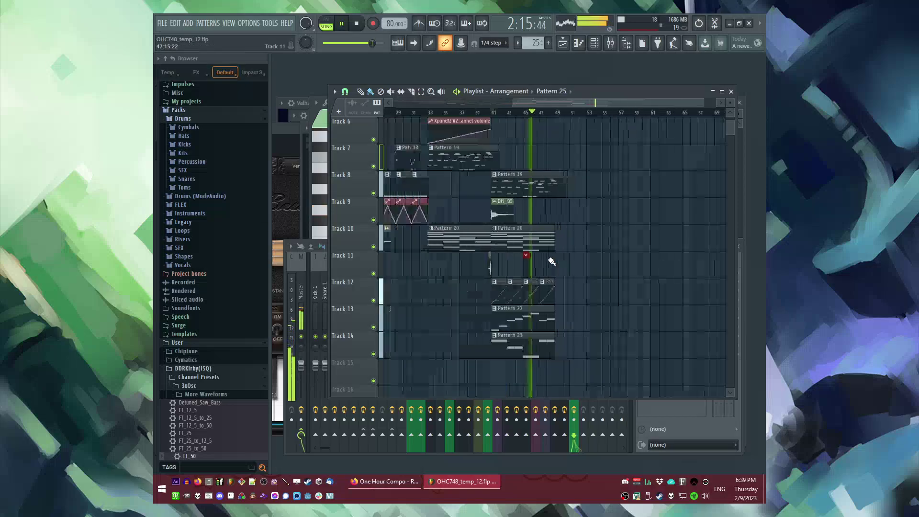
{"action": "scroll", "coordinate": [556, 261], "scroll_direction": "up", "scroll_amount": 5}
{"action": "scroll", "coordinate": [574, 258], "scroll_direction": "down", "scroll_amount": 2}
{"action": "scroll", "coordinate": [499, 299], "scroll_direction": "up", "scroll_amount": 4}
{"action": "left_click_drag", "start_coordinate": [613, 323], "coordinate": [593, 350]}
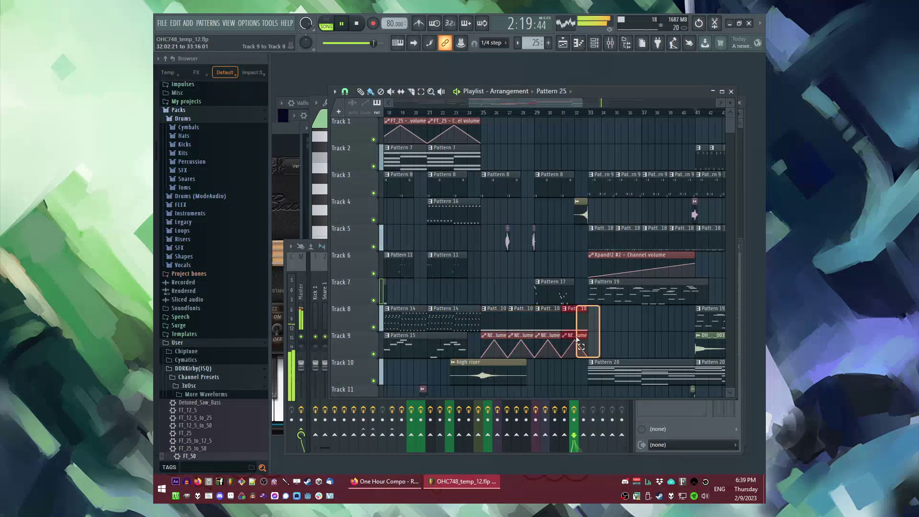
{"action": "left_click_drag", "start_coordinate": [401, 325], "coordinate": [479, 326]}
{"action": "left_click", "coordinate": [583, 264], "text": "ctrl"}
{"action": "scroll", "coordinate": [473, 269], "scroll_direction": "up", "scroll_amount": 3}
{"action": "left_click", "coordinate": [585, 271], "text": "ctrl"}
Make the copied NES VST 2 volume automation unique, extend it to bar 51 and move its peak to bar 49.
{"action": "left_click", "coordinate": [437, 282]}
{"action": "left_click", "coordinate": [456, 358]}
{"action": "left_click_drag", "start_coordinate": [510, 304], "coordinate": [594, 317]}
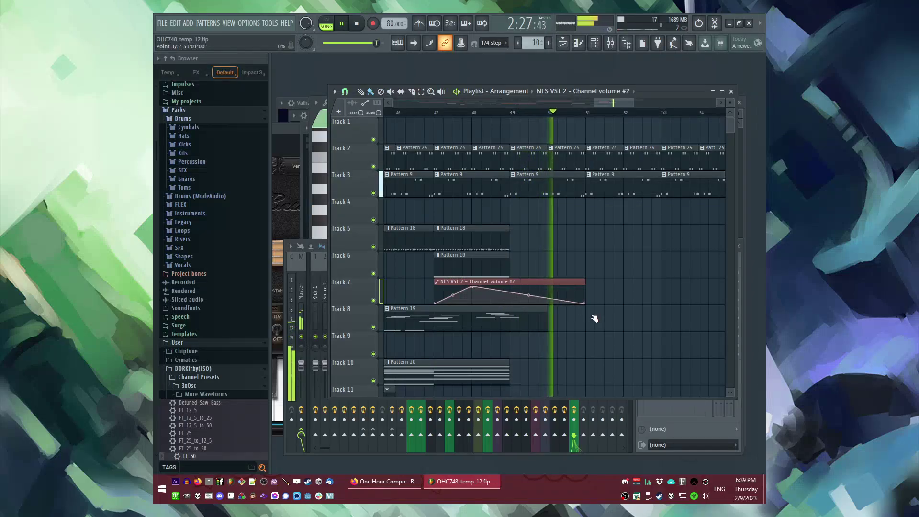
{"action": "left_click_drag", "start_coordinate": [472, 287], "coordinate": [521, 262]}
Lengthen the C5 note of NES VST 2 in Pattern 10 to four bars.
{"action": "key", "text": "space"}
{"action": "double_click", "coordinate": [490, 271]}
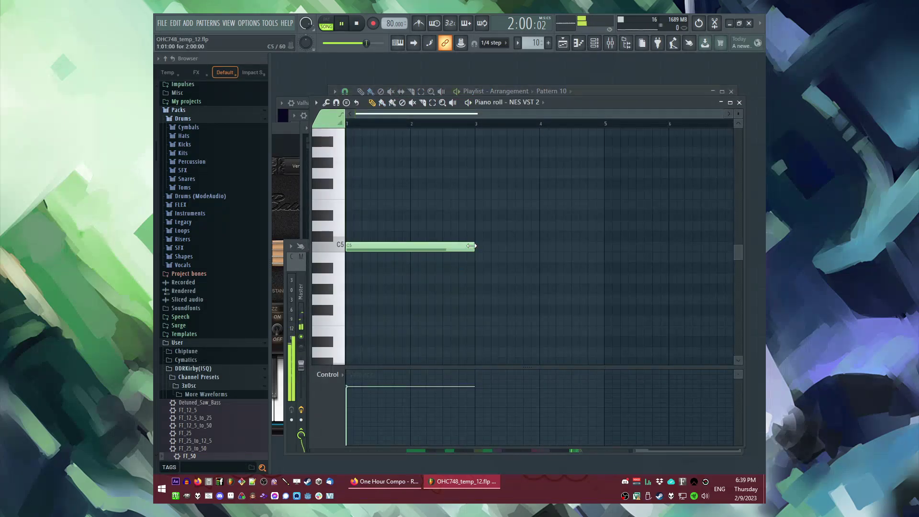
{"action": "left_click_drag", "start_coordinate": [471, 246], "coordinate": [604, 266]}
{"action": "scroll", "coordinate": [621, 264], "scroll_direction": "up", "scroll_amount": 4}
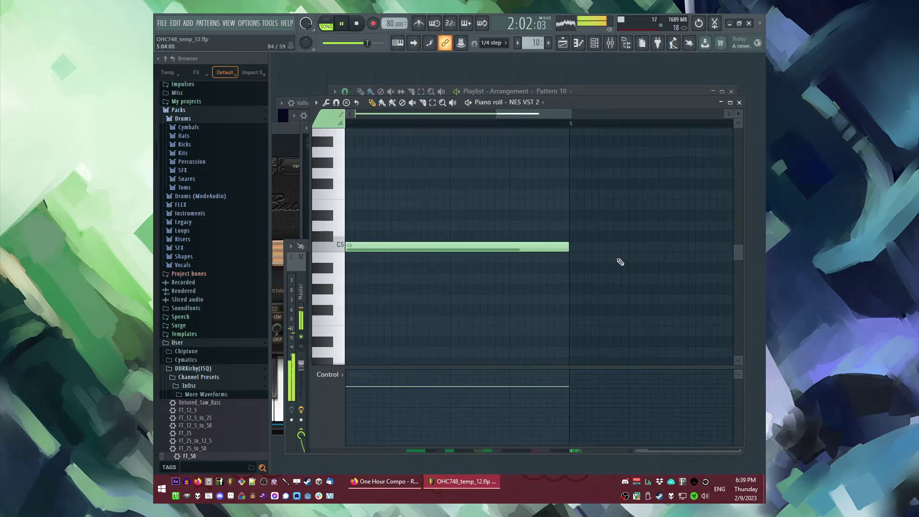
{"action": "key", "text": "F7"}
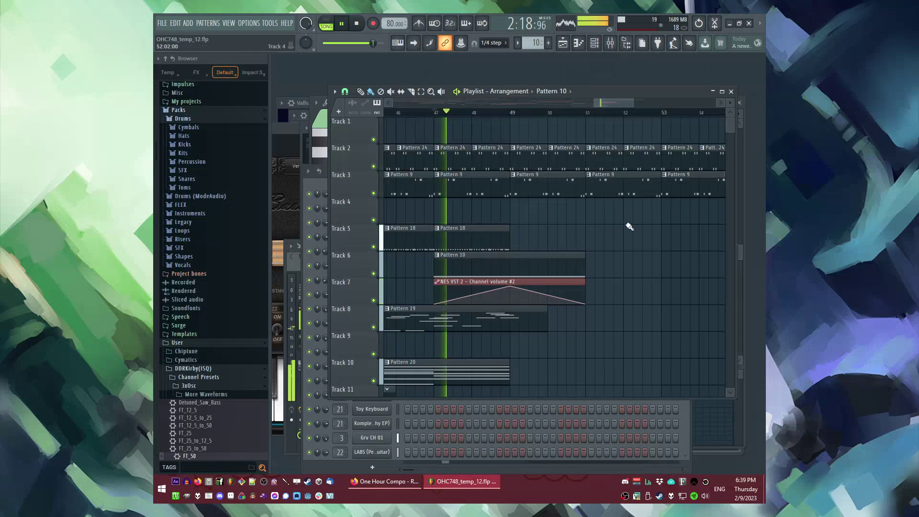
{"action": "scroll", "coordinate": [630, 226], "scroll_direction": "down", "scroll_amount": 3}
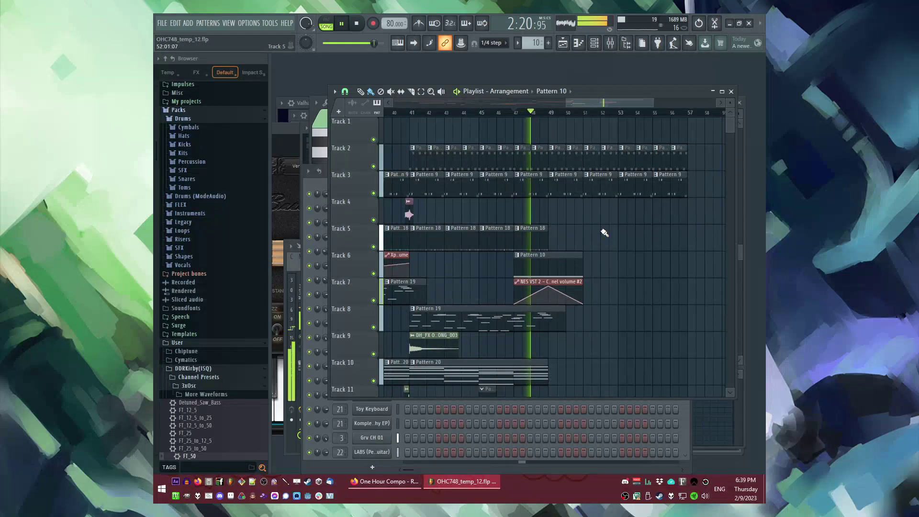
{"action": "scroll", "coordinate": [604, 237], "scroll_direction": "up", "scroll_amount": 3}
{"action": "scroll", "coordinate": [601, 239], "scroll_direction": "down", "scroll_amount": 6}
{"action": "scroll", "coordinate": [517, 256], "scroll_direction": "up", "scroll_amount": 5}
{"action": "key", "text": "F9"}
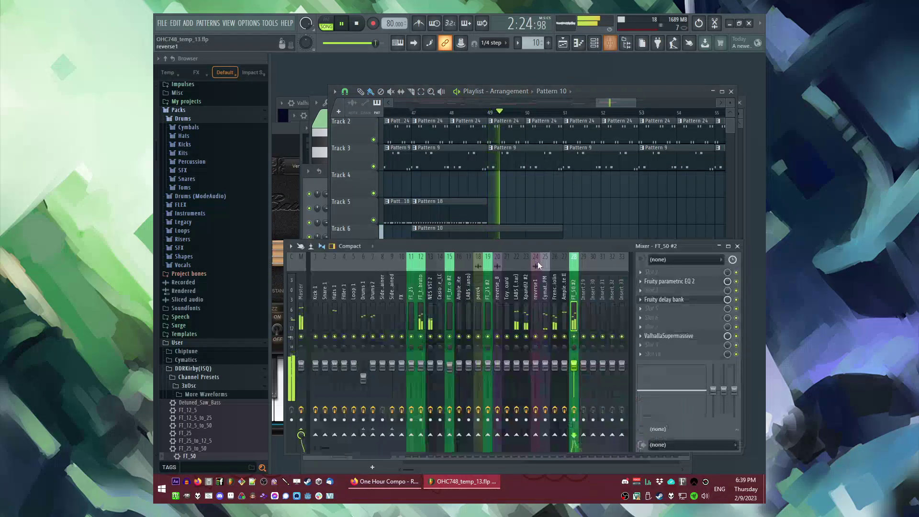
{"action": "right_click", "coordinate": [594, 205]}
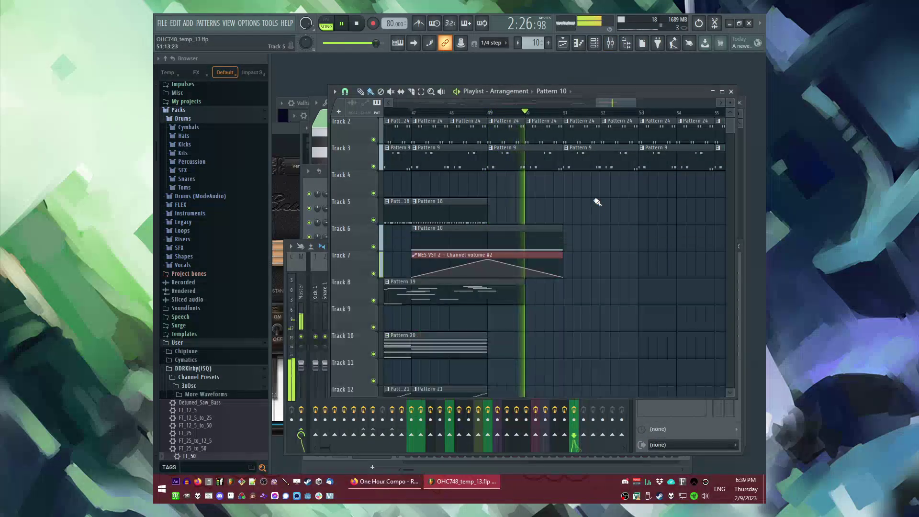
Delete the Pattern 24 clips at bars 49 and 50 on Track 2 and shorten the Pattern 9 clip at bar 49 to about three beats.
{"action": "scroll", "coordinate": [565, 206], "scroll_direction": "up", "scroll_amount": 1}
{"action": "left_click", "coordinate": [480, 113]}
{"action": "right_click", "coordinate": [515, 162]}
{"action": "right_click", "coordinate": [528, 162]}
{"action": "left_click_drag", "start_coordinate": [561, 188], "coordinate": [508, 193]}
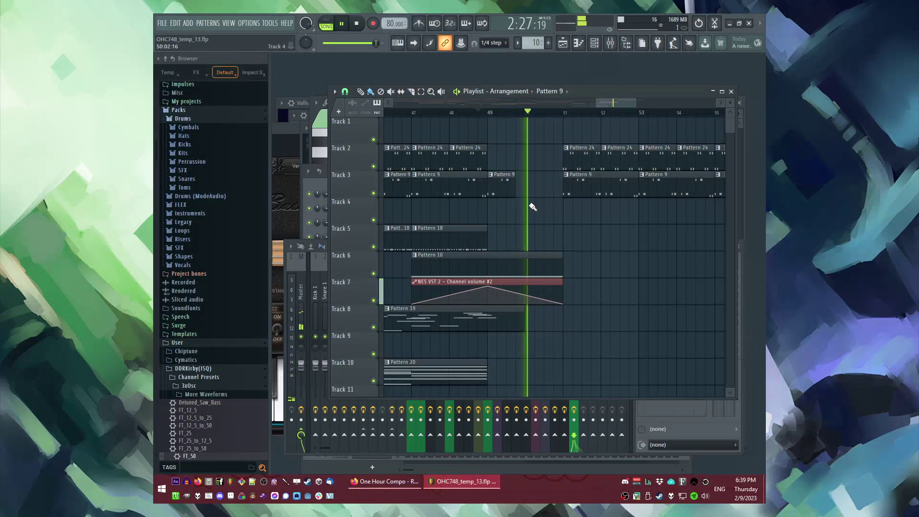
Play back the transition from bar 48 and place the high verb sample on Track 4 around bar 48.
{"action": "scroll", "coordinate": [535, 213], "scroll_direction": "down", "scroll_amount": 2}
{"action": "scroll", "coordinate": [553, 240], "scroll_direction": "up", "scroll_amount": 2}
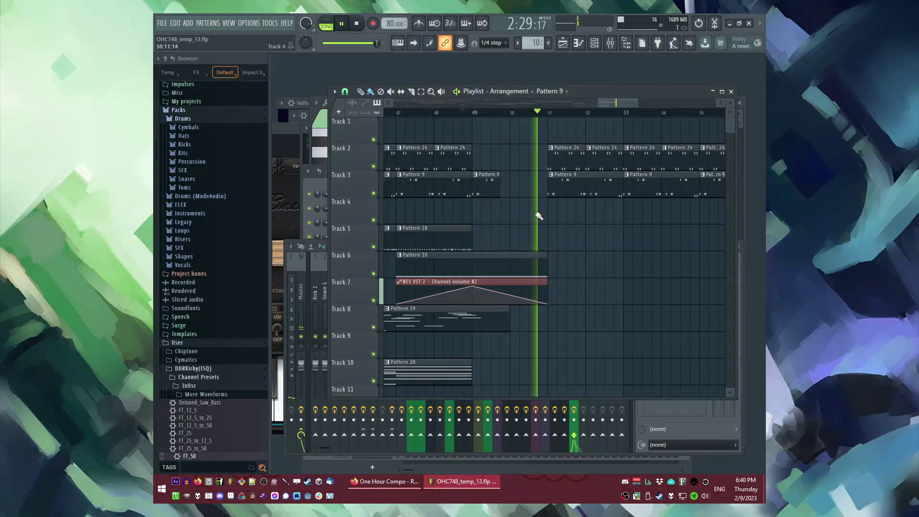
{"action": "left_click", "coordinate": [440, 112]}
{"action": "scroll", "coordinate": [531, 226], "scroll_direction": "down", "scroll_amount": 2}
{"action": "scroll", "coordinate": [529, 226], "scroll_direction": "up", "scroll_amount": 2}
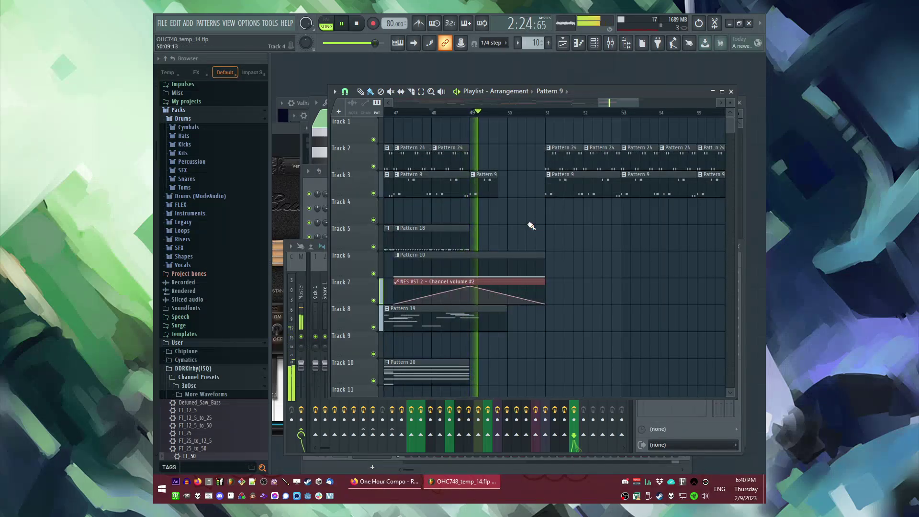
{"action": "left_click", "coordinate": [546, 92]}
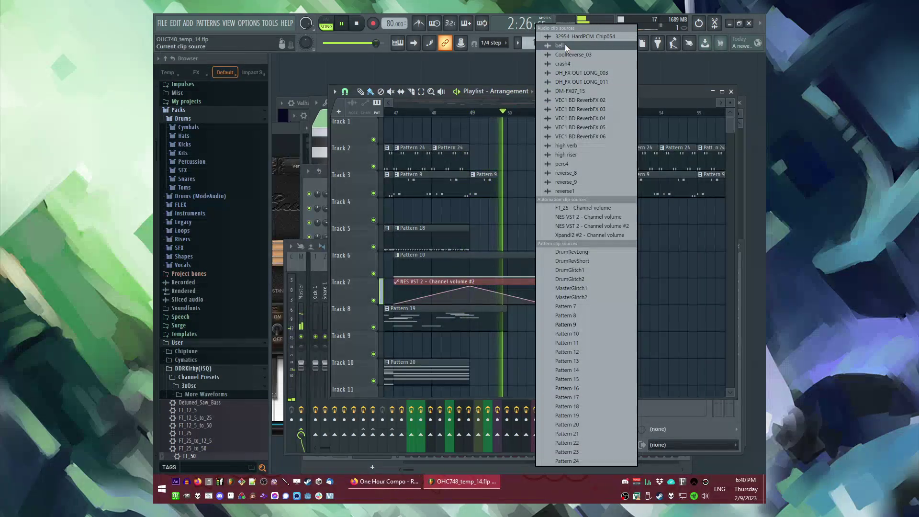
{"action": "left_click", "coordinate": [566, 145]}
{"action": "left_click", "coordinate": [431, 208]}
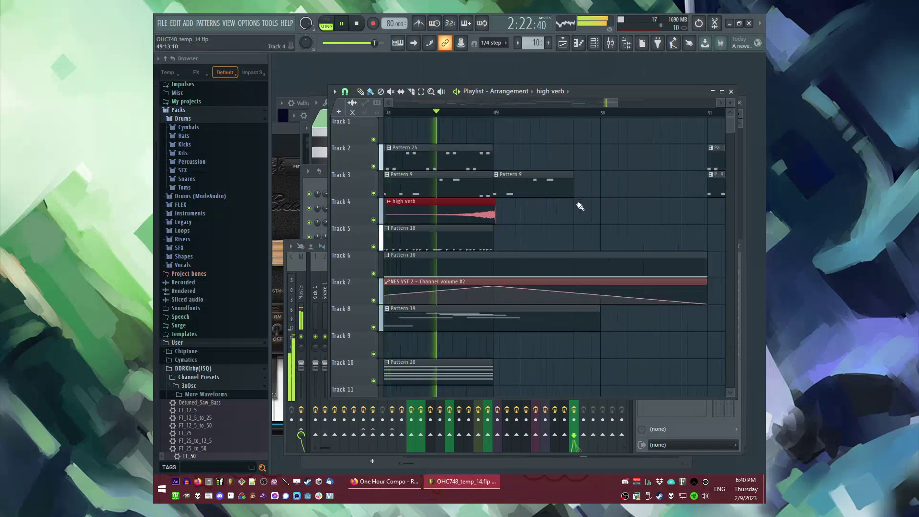
Align the high verb clip on Track 4 so that it ends exactly at bar 49.
{"action": "scroll", "coordinate": [574, 205], "scroll_direction": "down", "scroll_amount": 5}
{"action": "scroll", "coordinate": [546, 213], "scroll_direction": "up", "scroll_amount": 7}
{"action": "key", "text": "ctrl+d"}
{"action": "left_click_drag", "start_coordinate": [600, 214], "coordinate": [596, 215]}
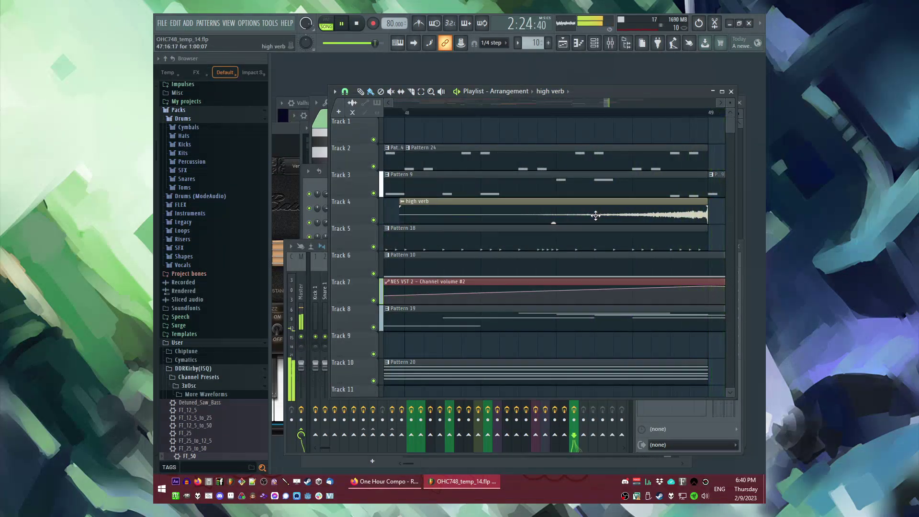
{"action": "scroll", "coordinate": [596, 215], "scroll_direction": "down", "scroll_amount": 4}
Place the high riser sample on Track 5 so that its waveform peak falls at bar 51.
{"action": "left_click", "coordinate": [551, 91]}
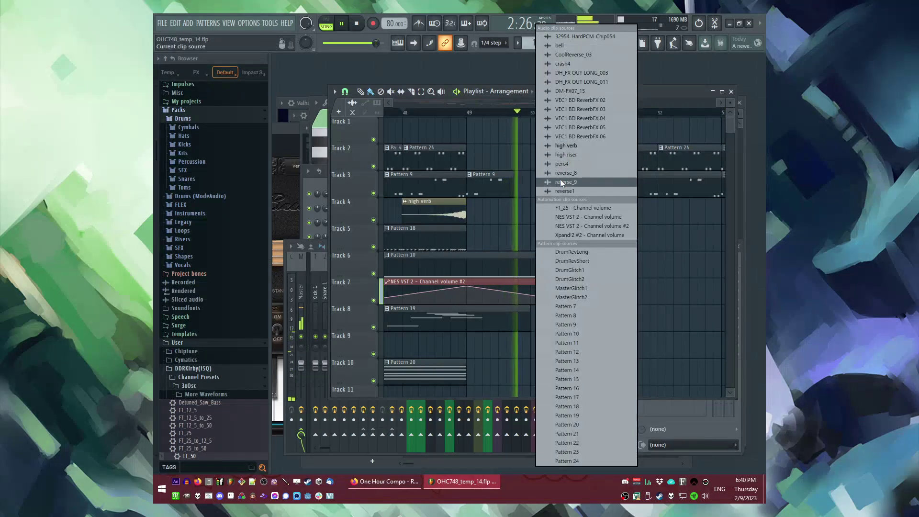
{"action": "left_click", "coordinate": [563, 155]}
{"action": "left_click", "coordinate": [556, 234]}
{"action": "left_click_drag", "start_coordinate": [654, 240], "coordinate": [593, 248]}
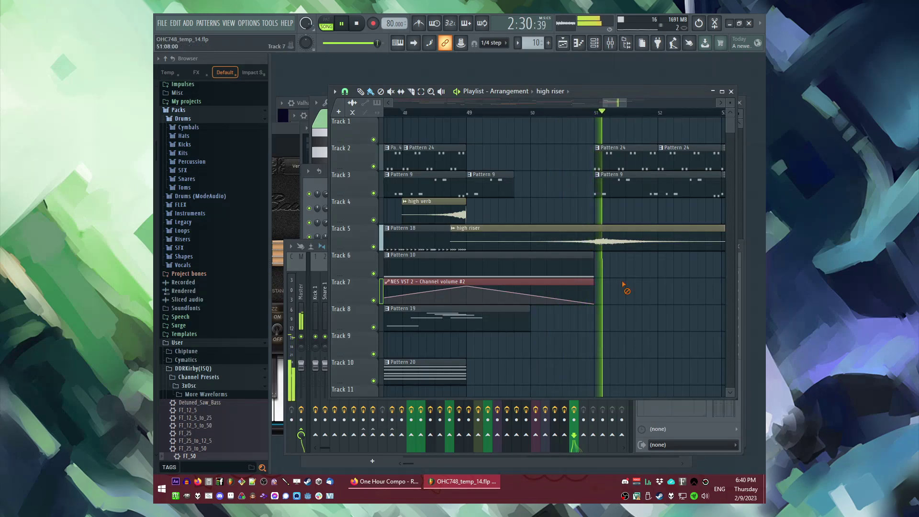
{"action": "scroll", "coordinate": [608, 282], "scroll_direction": "down", "scroll_amount": 4}
{"action": "scroll", "coordinate": [608, 283], "scroll_direction": "up", "scroll_amount": 4}
{"action": "left_click", "coordinate": [557, 91]}
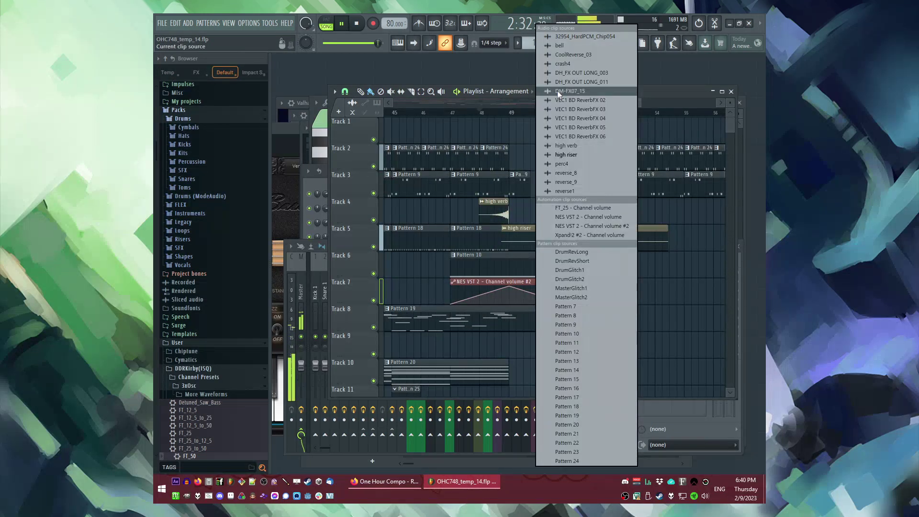
{"action": "left_click", "coordinate": [686, 317]}
Place a new empty pattern clip at bar 50 on Track 9 and load the FT_triangle_novibrato preset as a new channel.
{"action": "scroll", "coordinate": [593, 321], "scroll_direction": "down", "scroll_amount": 2}
{"action": "key", "text": "F4"}
{"action": "left_click", "coordinate": [545, 301]}
{"action": "scroll", "coordinate": [198, 200], "scroll_direction": "down", "scroll_amount": 10}
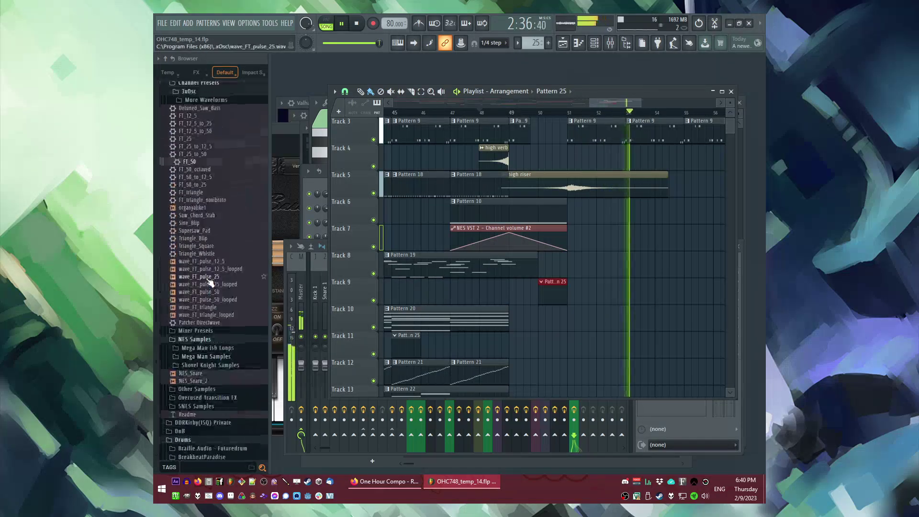
{"action": "key", "text": "F6"}
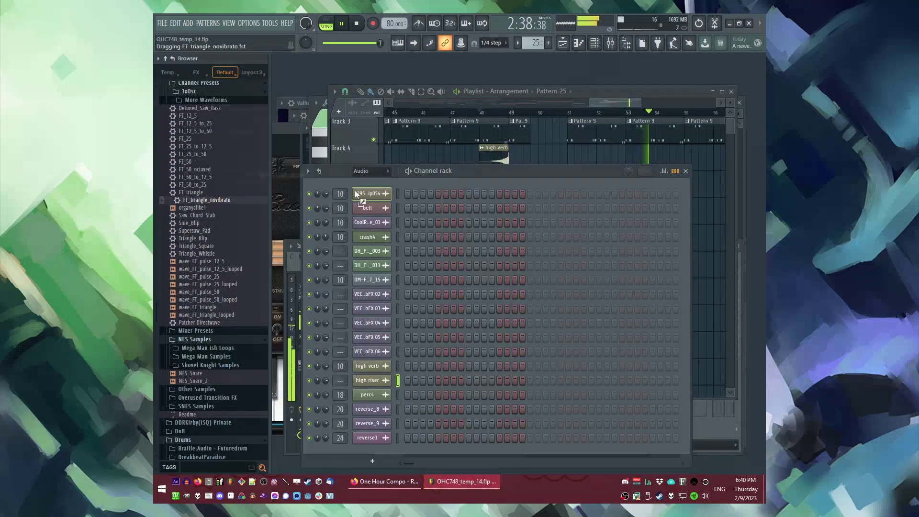
{"action": "left_click_drag", "start_coordinate": [371, 189], "coordinate": [372, 194]}
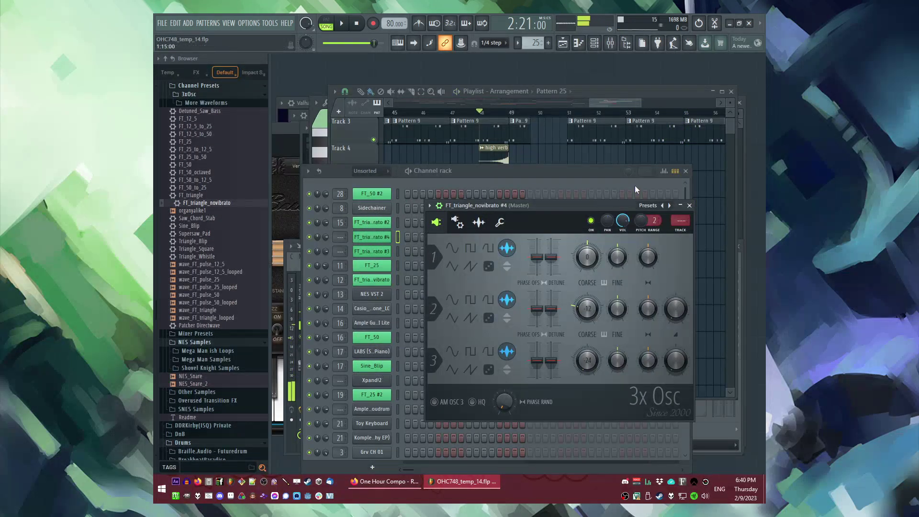
{"action": "right_click", "coordinate": [712, 206]}
Pick up Pattern 12 from the earlier section around bar 13, place it at bar 50 on Track 9 and make it unique.
{"action": "key", "text": "space"}
{"action": "scroll", "coordinate": [515, 187], "scroll_direction": "down", "scroll_amount": 5}
{"action": "left_click", "coordinate": [405, 114]}
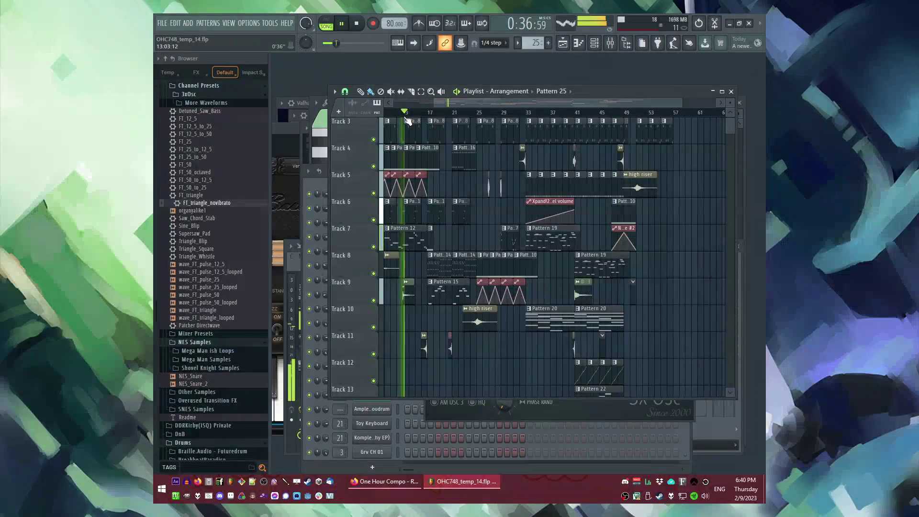
{"action": "scroll", "coordinate": [637, 219], "scroll_direction": "up", "scroll_amount": 4}
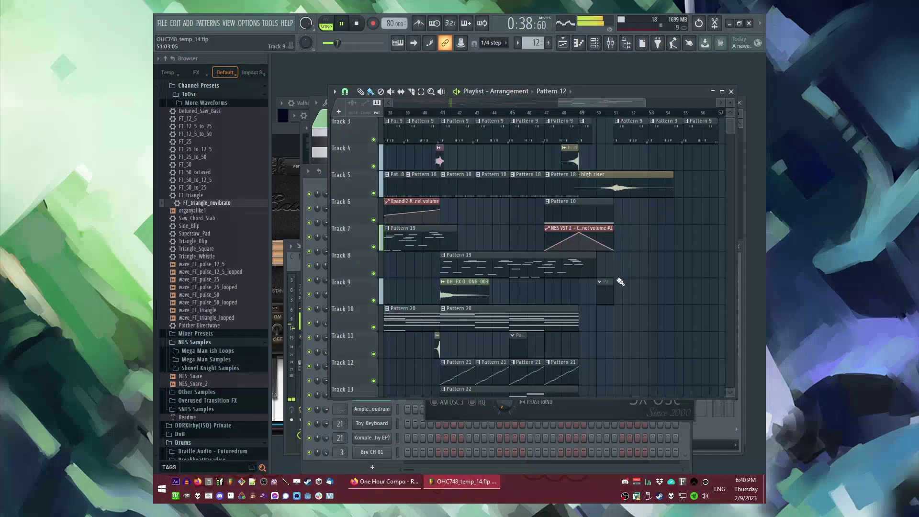
{"action": "left_click", "coordinate": [599, 281]}
{"action": "left_click", "coordinate": [601, 344]}
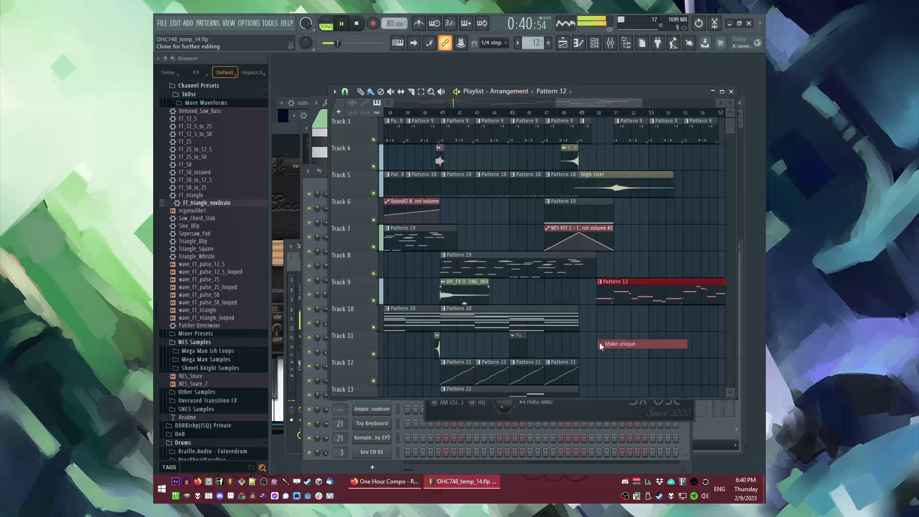
Delete all FT_triangle_novibrato #2 notes from the unique pattern copy and restart playback.
{"action": "key", "text": "ctrl+a"}
{"action": "left_click_drag", "start_coordinate": [410, 115], "coordinate": [250, 137]}
{"action": "key", "text": "Delete"}
{"action": "key", "text": "space"}
{"action": "key", "text": "space"}
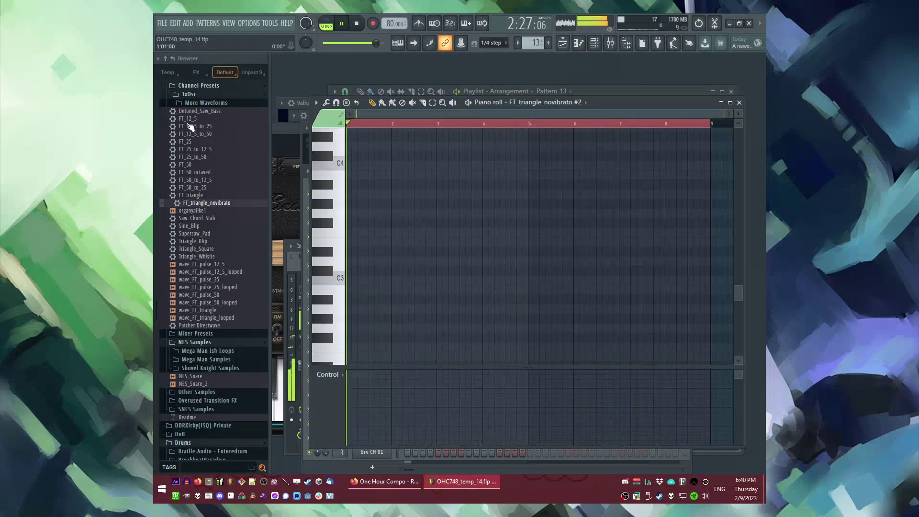
Draw a half-bar C4 note for FT_triangle_novibrato #2 over the second half of bar 1 in Pattern 13.
{"action": "scroll", "coordinate": [374, 241], "scroll_direction": "up", "scroll_amount": 5}
{"action": "left_click", "coordinate": [377, 223]}
{"action": "scroll", "coordinate": [419, 223], "scroll_direction": "down", "scroll_amount": 3}
{"action": "left_click_drag", "start_coordinate": [421, 223], "coordinate": [411, 162]}
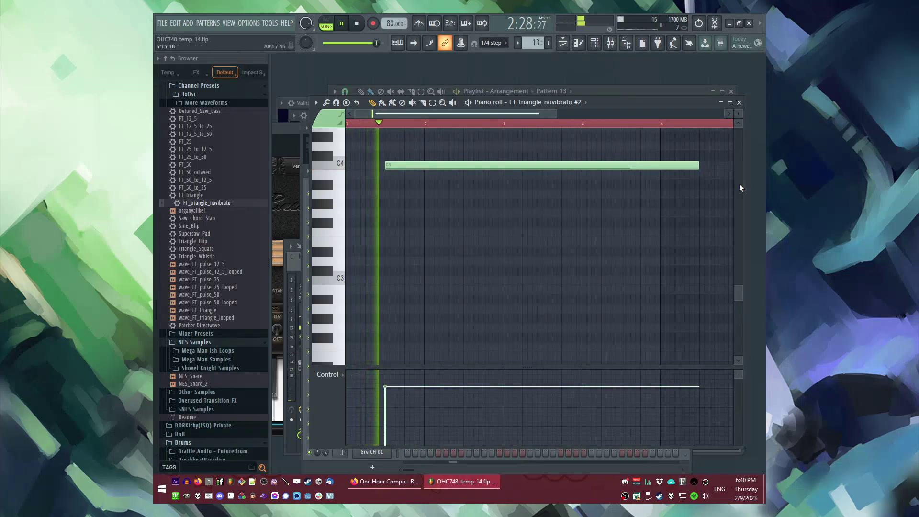
{"action": "left_click_drag", "start_coordinate": [700, 166], "coordinate": [424, 180]}
{"action": "scroll", "coordinate": [409, 160], "scroll_direction": "up", "scroll_amount": 3}
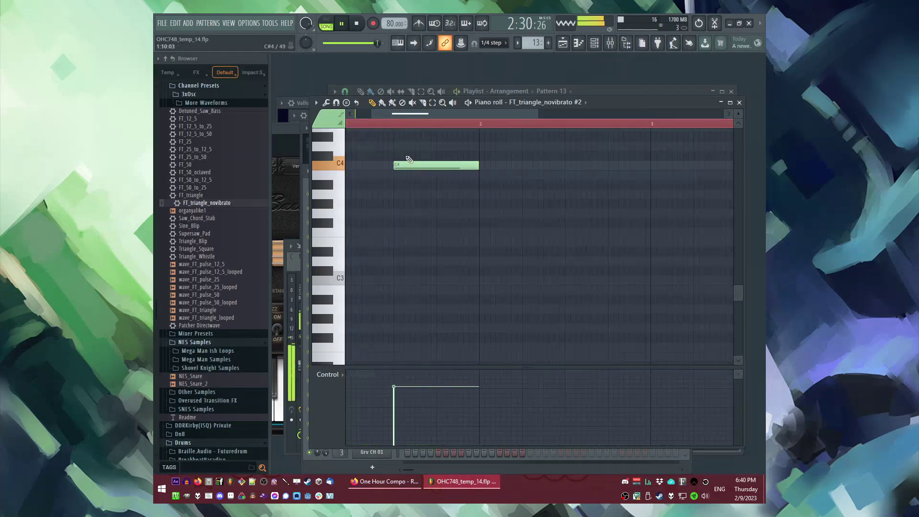
Add a slide note down to C2 over the second half of bar 1 and return to the playlist.
{"action": "mouse_move", "coordinate": [421, 168]}
{"action": "left_mouse_down"}
{"action": "mouse_move", "coordinate": [416, 218]}
{"action": "mouse_move", "coordinate": [418, 163]}
{"action": "left_mouse_up"}
{"action": "scroll", "coordinate": [426, 239], "scroll_direction": "down", "scroll_amount": 3}
{"action": "key", "text": "s"}
{"action": "key", "text": "space"}
{"action": "left_click_drag", "start_coordinate": [419, 252], "coordinate": [431, 254]}
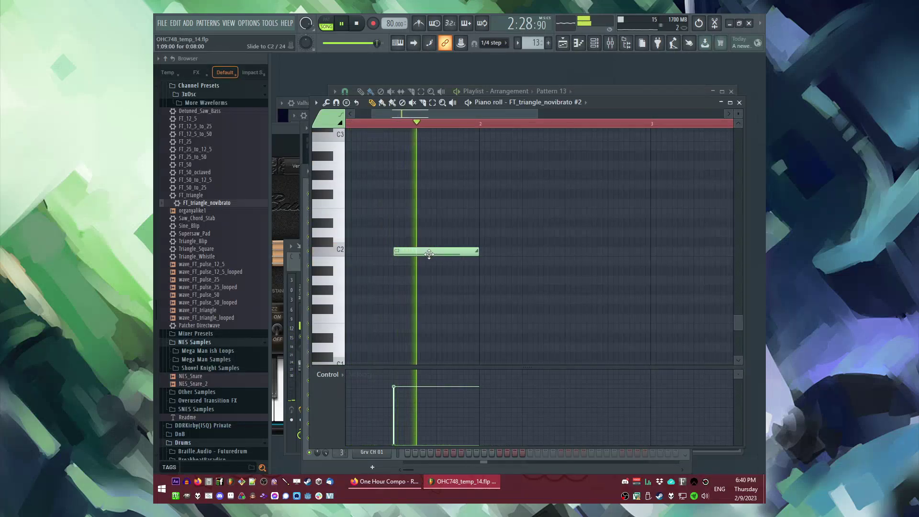
{"action": "scroll", "coordinate": [479, 278], "scroll_direction": "up", "scroll_amount": 5}
{"action": "key", "text": "F6"}
{"action": "key", "text": "F5"}
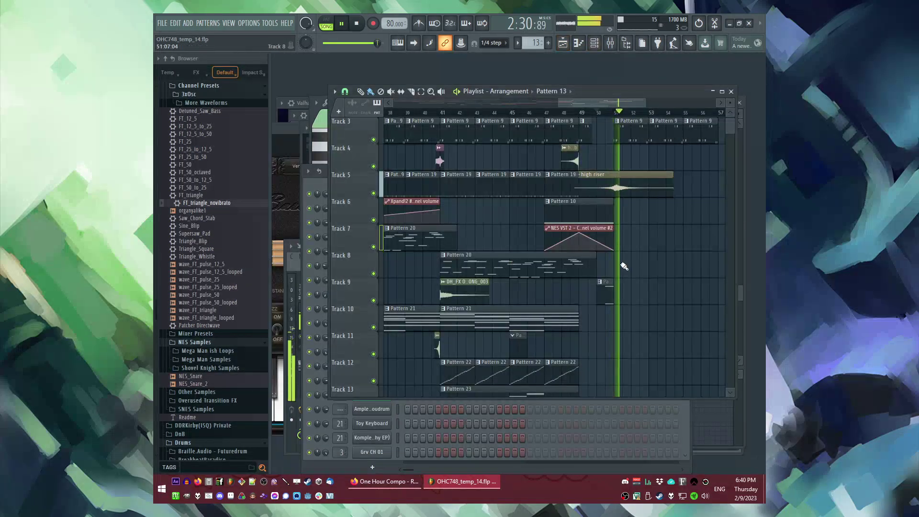
Place another Pattern 13 clip at bar 51 on Track 9, make it unique and clear its notes.
{"action": "scroll", "coordinate": [617, 278], "scroll_direction": "up", "scroll_amount": 2}
{"action": "left_click", "coordinate": [584, 290]}
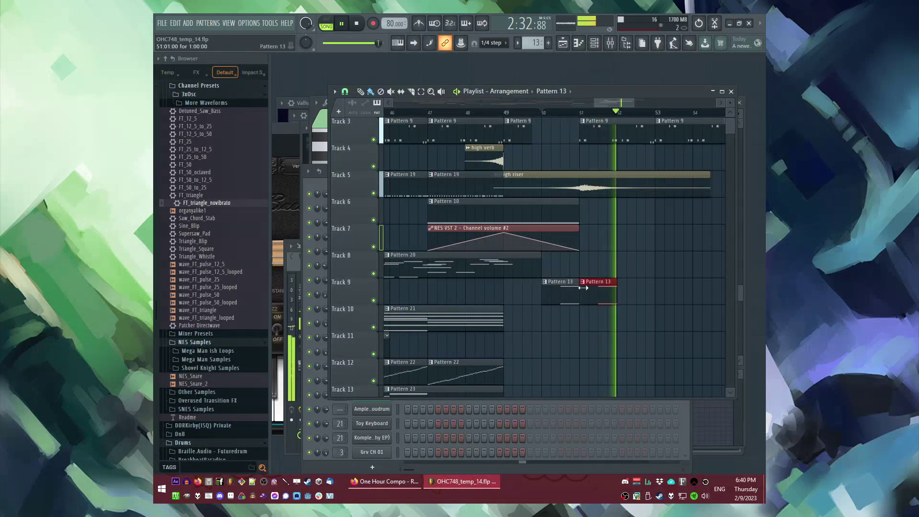
{"action": "right_click", "coordinate": [583, 284]}
{"action": "left_click", "coordinate": [592, 344]}
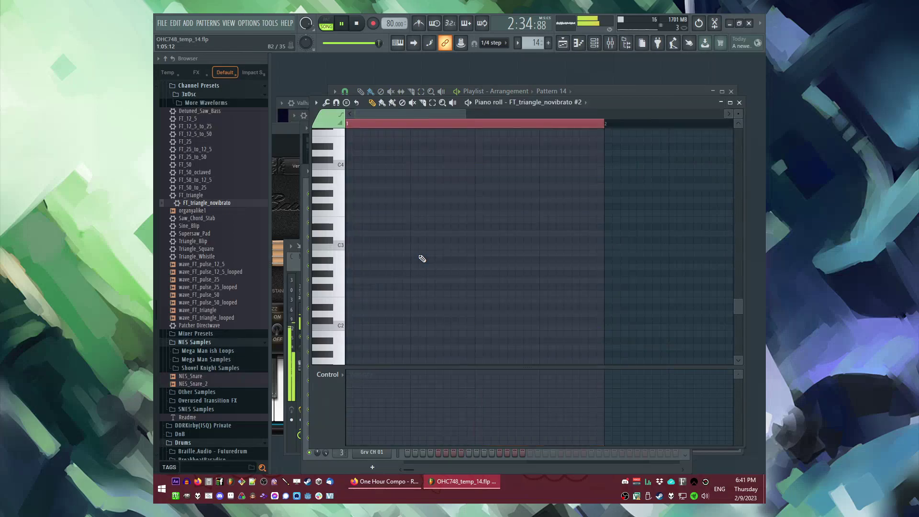
Draw a C2 bass rhythm in the first half of bar 1 of Pattern 14, with notes on steps 1, 2, 3, 6 and 8.
{"action": "left_click", "coordinate": [392, 261]}
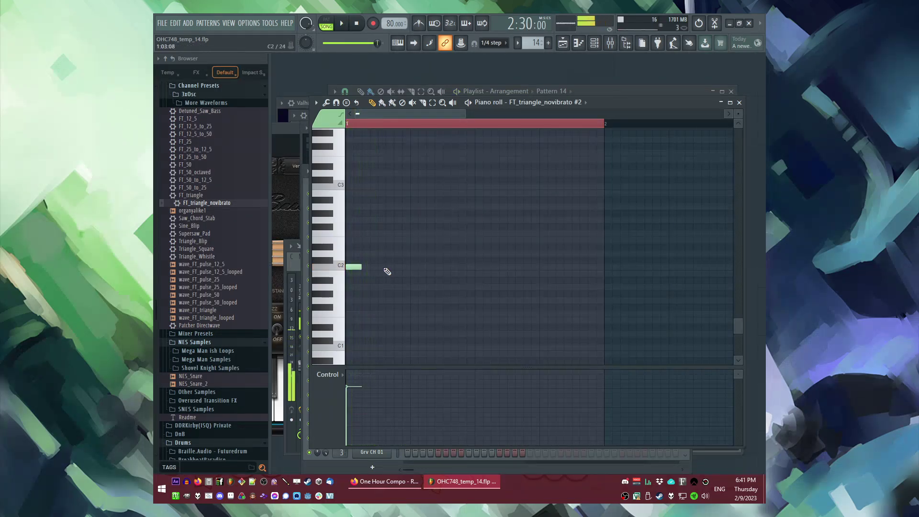
{"action": "left_click_drag", "start_coordinate": [393, 267], "coordinate": [409, 268]}
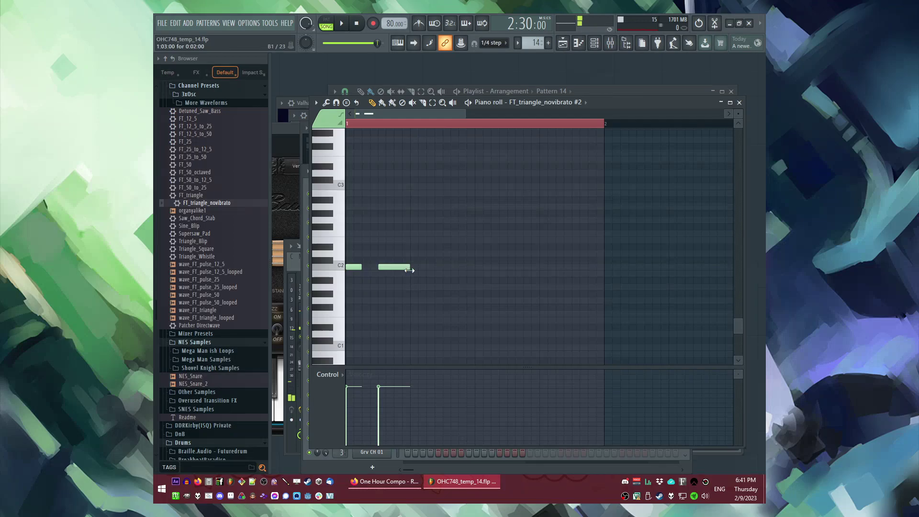
{"action": "left_click", "coordinate": [366, 267]}
{"action": "key", "text": "space"}
{"action": "left_click", "coordinate": [430, 267]}
{"action": "key", "text": "space"}
{"action": "left_click", "coordinate": [443, 266]}
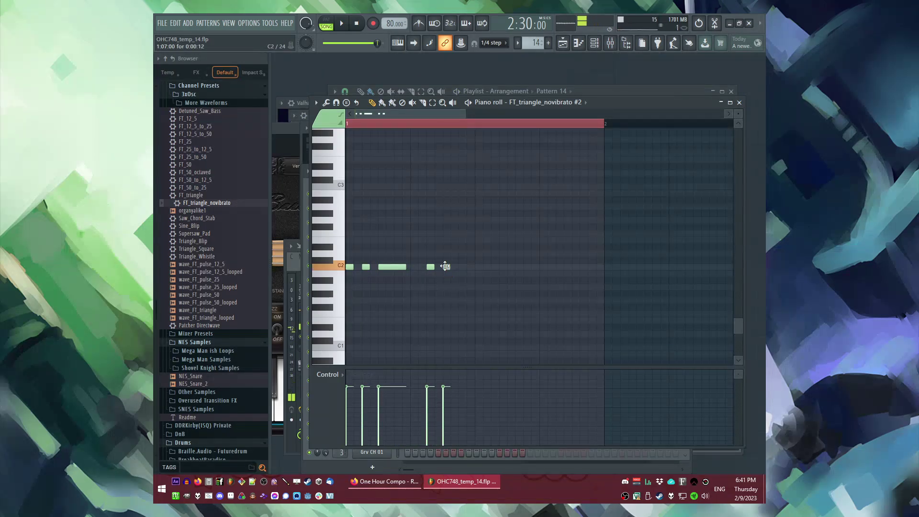
{"action": "left_click_drag", "start_coordinate": [442, 266], "coordinate": [462, 271]}
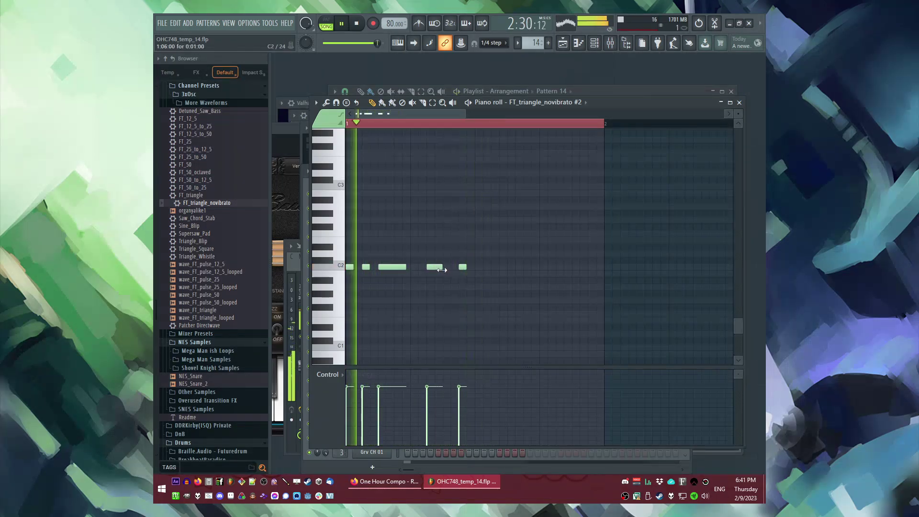
Duplicate the C2 rhythm into the second half of bar 1 and raise the copied notes to F2.
{"action": "key", "text": "ctrl+a"}
{"action": "scroll", "coordinate": [577, 258], "scroll_direction": "down", "scroll_amount": 1}
{"action": "key", "text": "space"}
{"action": "left_click_drag", "start_coordinate": [416, 268], "coordinate": [429, 269]}
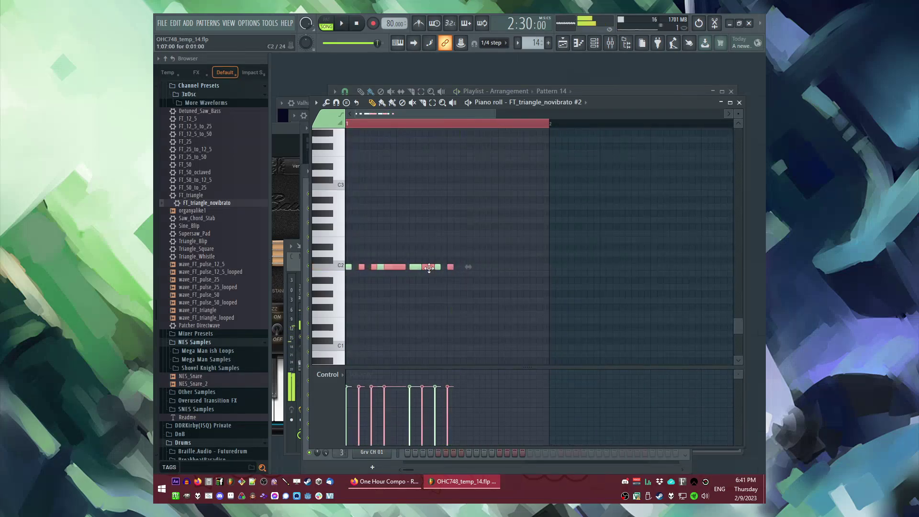
{"action": "key", "text": "space"}
{"action": "left_click_drag", "start_coordinate": [528, 251], "coordinate": [518, 234]}
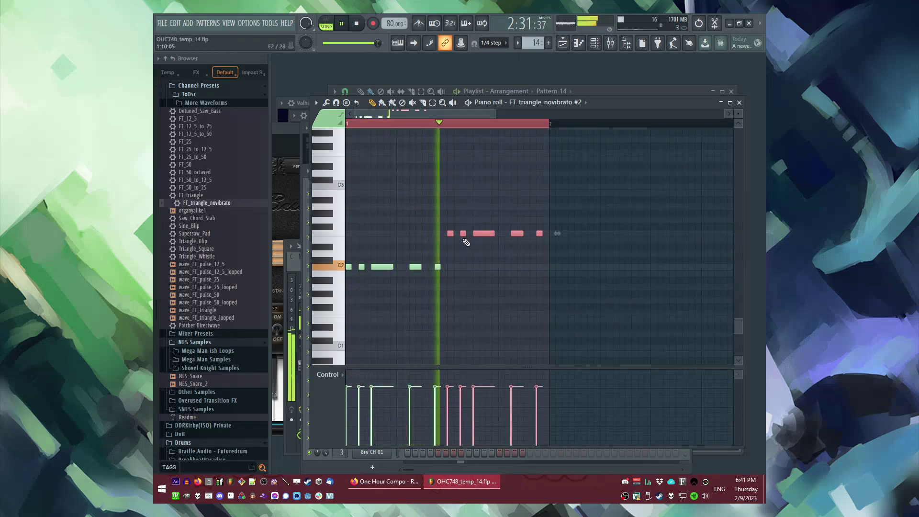
{"action": "key", "text": "ctrl+d"}
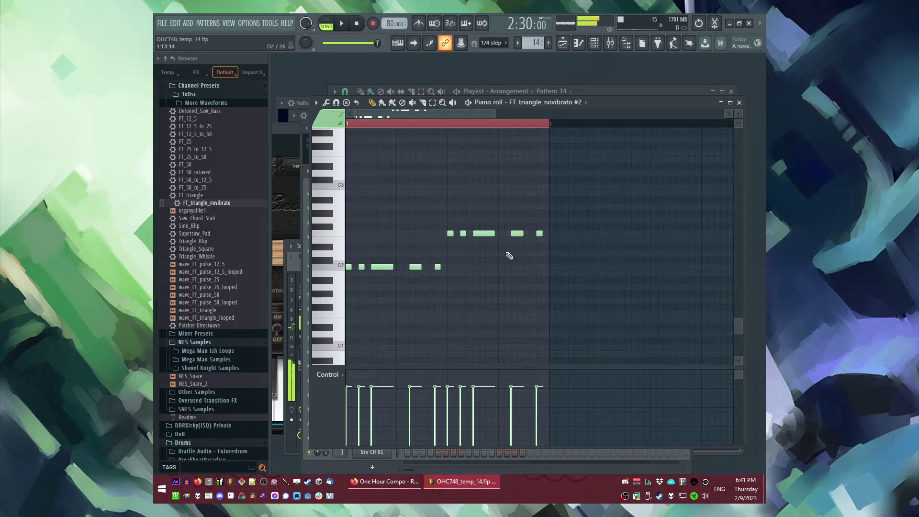
Duplicate the whole bar into bar 2 and lower the notes in the second half of bar 2 to C2.
{"action": "key", "text": "ctrl+a"}
{"action": "scroll", "coordinate": [554, 256], "scroll_direction": "down", "scroll_amount": 2}
{"action": "scroll", "coordinate": [554, 256], "scroll_direction": "up", "scroll_amount": 2}
{"action": "key", "text": "ctrl+b"}
{"action": "scroll", "coordinate": [536, 240], "scroll_direction": "down", "scroll_amount": 2}
{"action": "left_click", "coordinate": [435, 123], "text": "ctrl"}
{"action": "left_click_drag", "start_coordinate": [541, 218], "coordinate": [571, 263]}
{"action": "scroll", "coordinate": [576, 243], "scroll_direction": "up", "scroll_amount": 3}
{"action": "key", "text": "space"}
{"action": "scroll", "coordinate": [568, 313], "scroll_direction": "down", "scroll_amount": 3}
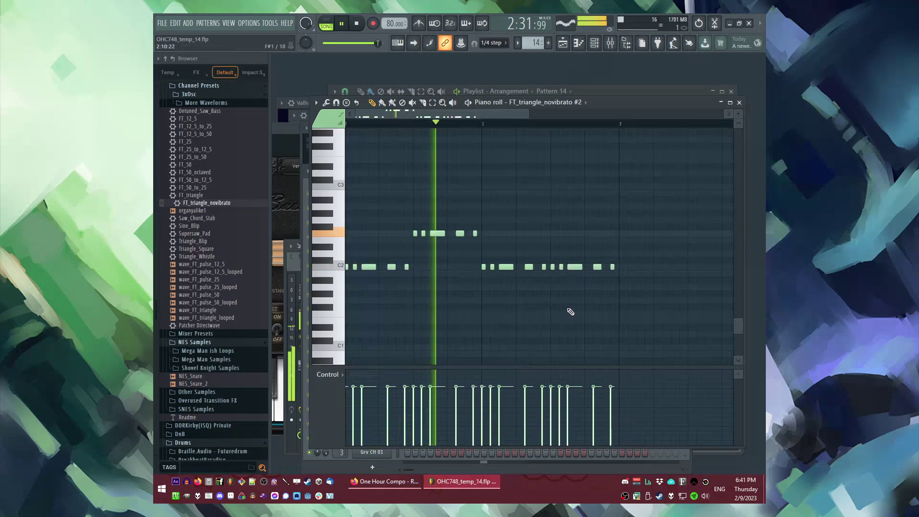
Add a clip of a new empty pattern at bar 51 on Track 8 of the playlist.
{"action": "key", "text": "F5"}
{"action": "scroll", "coordinate": [505, 304], "scroll_direction": "down", "scroll_amount": 3}
{"action": "scroll", "coordinate": [552, 300], "scroll_direction": "up", "scroll_amount": 3}
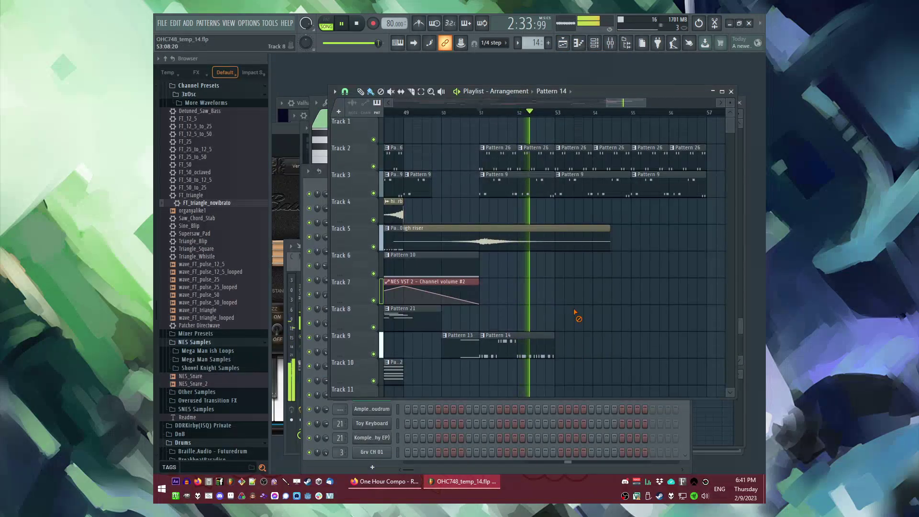
{"action": "key", "text": "ctrl+F4"}
{"action": "left_click", "coordinate": [484, 271]}
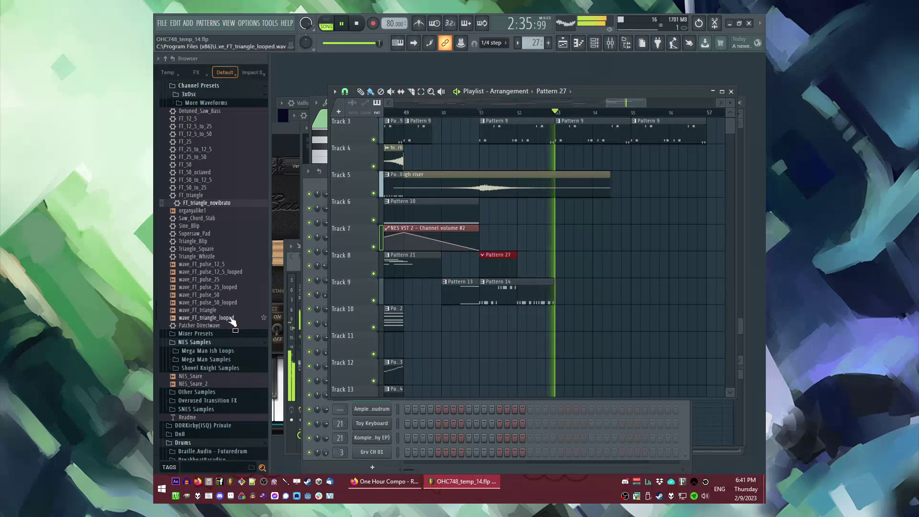
Load the Grv Kick 17 sample from the Kicks pack into the channel rack as a new channel.
{"action": "scroll", "coordinate": [231, 318], "scroll_direction": "up", "scroll_amount": 15}
{"action": "left_click", "coordinate": [194, 236]}
{"action": "scroll", "coordinate": [193, 350], "scroll_direction": "down", "scroll_amount": 3}
{"action": "left_click_drag", "start_coordinate": [200, 341], "coordinate": [202, 359]}
{"action": "left_click_drag", "start_coordinate": [382, 182], "coordinate": [382, 183]}
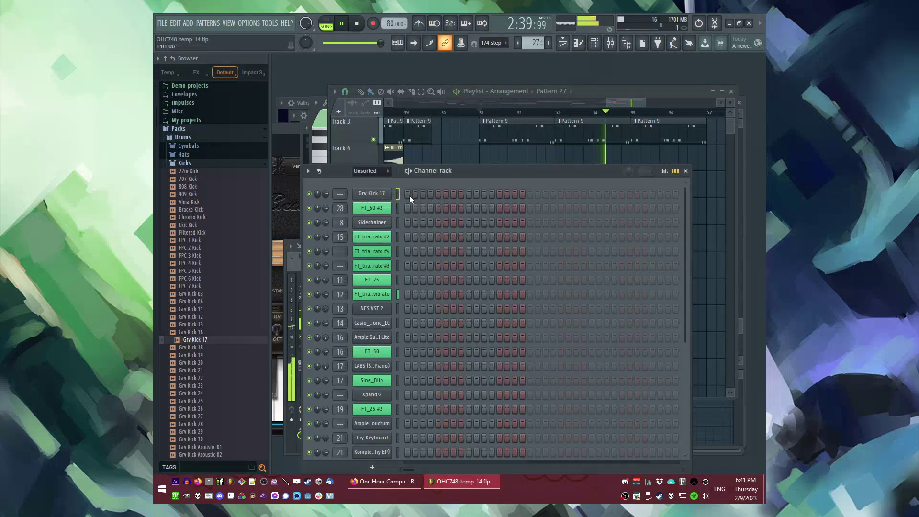
Program Grv Kick 17 on steps 1, 4, 7 and 11 of Pattern 27 and route it to mixer track 1.
{"action": "left_click", "coordinate": [430, 193]}
{"action": "left_click", "coordinate": [453, 193]}
{"action": "left_click", "coordinate": [484, 194]}
Browse the sample folders and audition the snares in the Futuredrum Future Bass Drum One Shots pack.
{"action": "scroll", "coordinate": [230, 335], "scroll_direction": "down", "scroll_amount": 10}
{"action": "left_click_drag", "start_coordinate": [206, 271], "coordinate": [210, 276]}
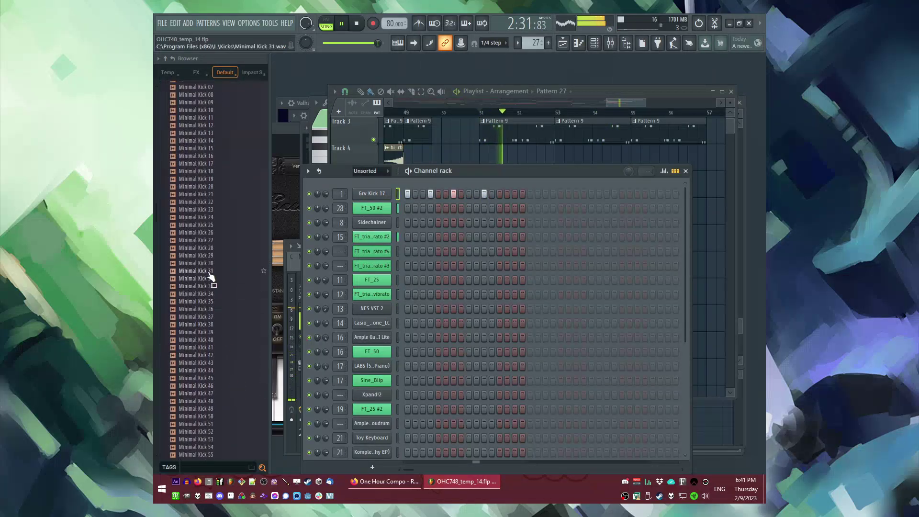
{"action": "scroll", "coordinate": [211, 277], "scroll_direction": "down", "scroll_amount": 20}
{"action": "key", "text": "space"}
{"action": "left_click", "coordinate": [214, 411]}
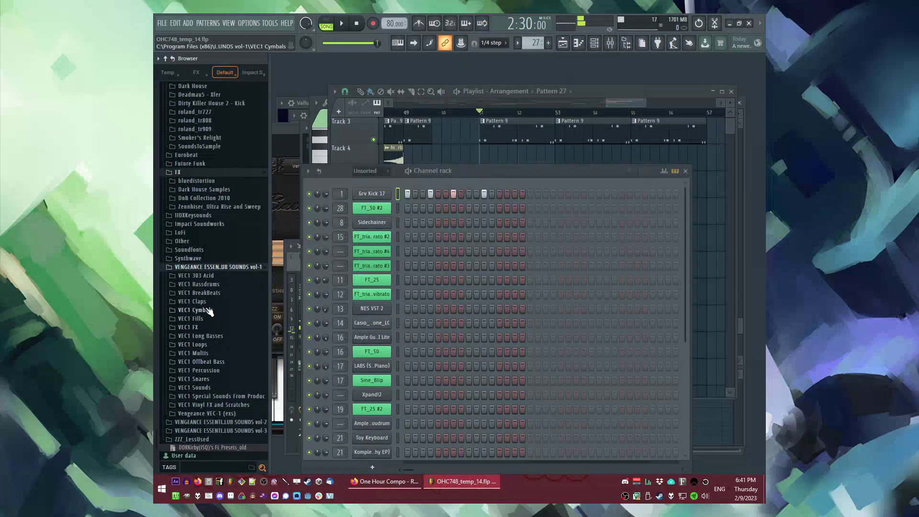
{"action": "scroll", "coordinate": [211, 286], "scroll_direction": "up", "scroll_amount": 10}
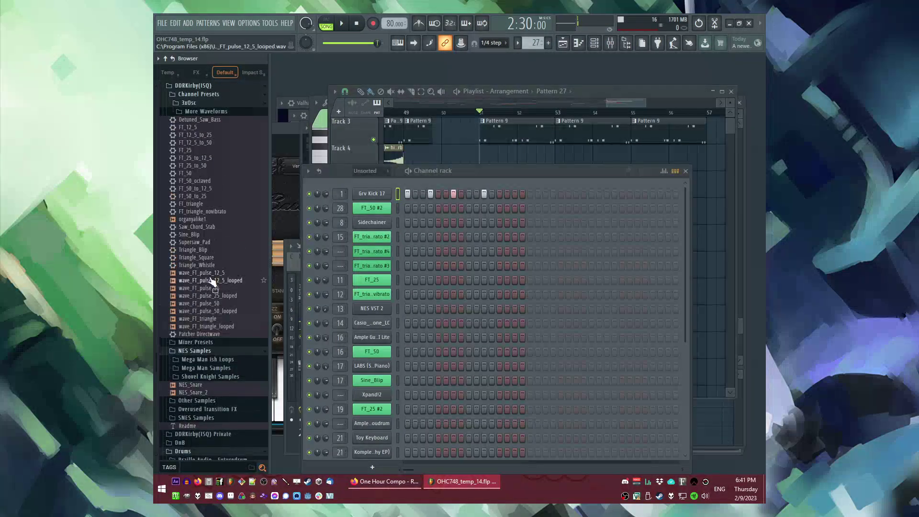
{"action": "left_click", "coordinate": [200, 308]}
{"action": "left_click", "coordinate": [201, 316]}
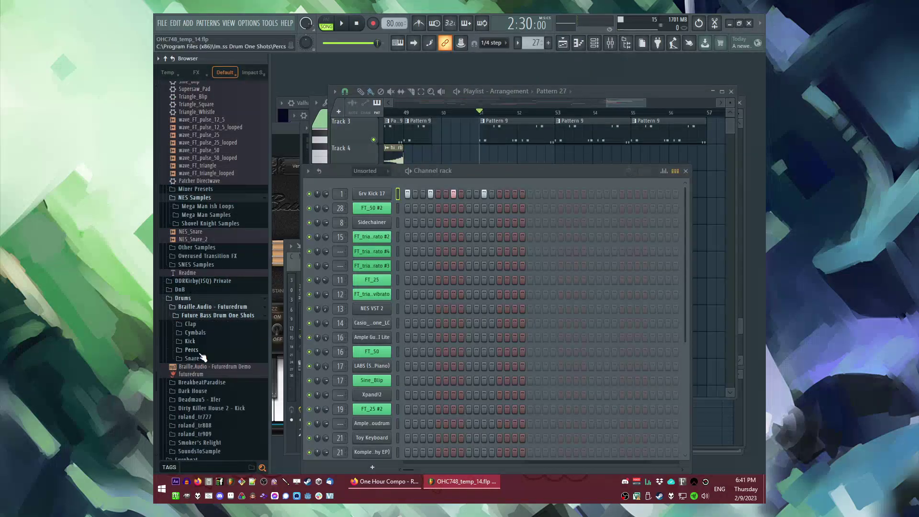
{"action": "left_click", "coordinate": [201, 358]}
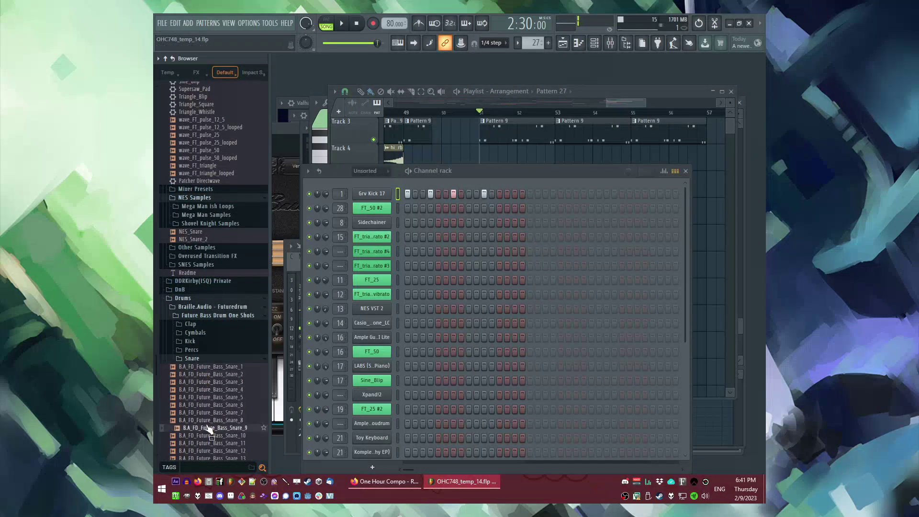
{"action": "scroll", "coordinate": [211, 399], "scroll_direction": "down", "scroll_amount": 5}
{"action": "left_click", "coordinate": [212, 375]}
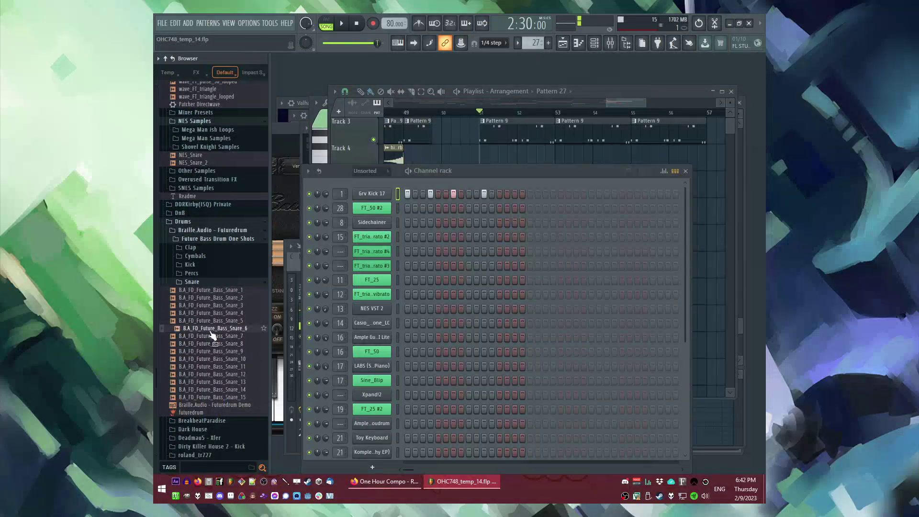
Load the NES_Snare sample as a new channel, program it on steps 5 and 13 of Pattern 27, and assign its mixer track.
{"action": "scroll", "coordinate": [213, 336], "scroll_direction": "up", "scroll_amount": 15}
{"action": "scroll", "coordinate": [217, 342], "scroll_direction": "down", "scroll_amount": 18}
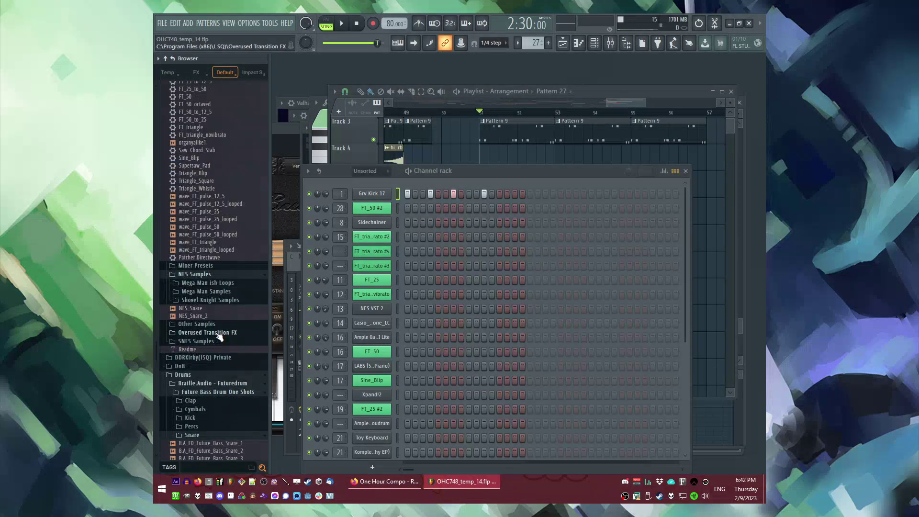
{"action": "left_click_drag", "start_coordinate": [363, 213], "coordinate": [360, 203]}
{"action": "key", "text": "space"}
{"action": "left_click", "coordinate": [498, 208]}
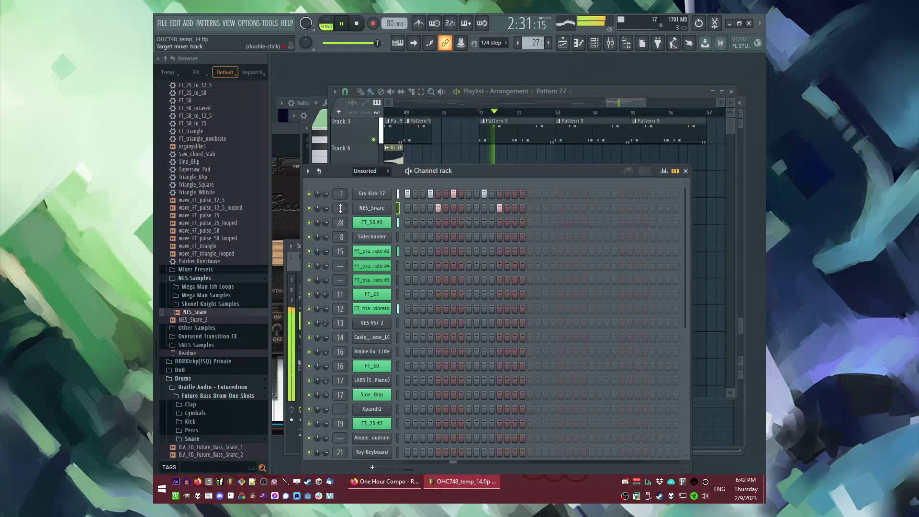
{"action": "scroll", "coordinate": [340, 208], "scroll_direction": "up", "scroll_amount": 1}
{"action": "scroll", "coordinate": [225, 282], "scroll_direction": "up", "scroll_amount": 15}
Repeat the Pattern 27 clip along Track 8 of the playlist until bar 57.
{"action": "key", "text": "space"}
{"action": "key", "text": "F6"}
{"action": "key", "text": "F5"}
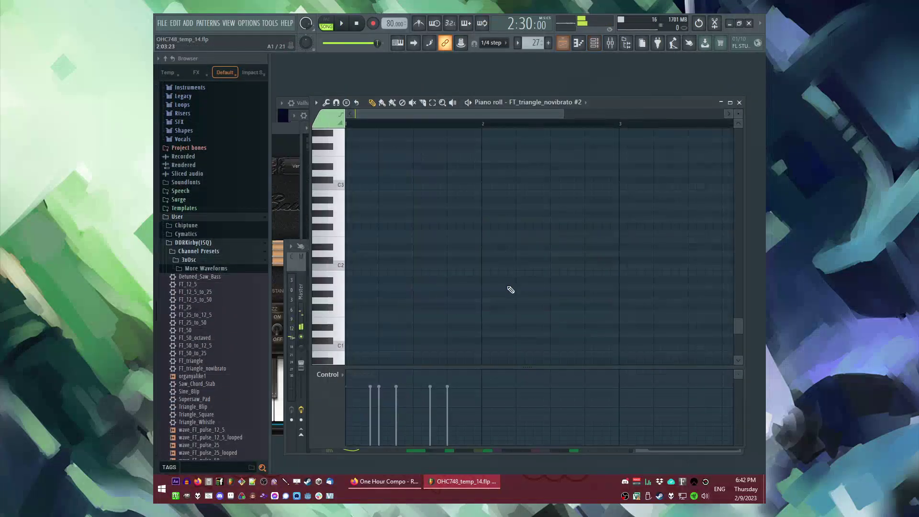
{"action": "key", "text": "F5"}
{"action": "left_click_drag", "start_coordinate": [525, 264], "coordinate": [710, 277]}
{"action": "scroll", "coordinate": [517, 294], "scroll_direction": "down", "scroll_amount": 3}
Add a clip of a new empty pattern at bar 51 on Track 10 of the playlist.
{"action": "key", "text": "F4"}
{"action": "key", "text": "Return"}
{"action": "left_click", "coordinate": [492, 245]}
{"action": "key", "text": "space"}
{"action": "scroll", "coordinate": [570, 257], "scroll_direction": "up", "scroll_amount": 4}
{"action": "scroll", "coordinate": [575, 275], "scroll_direction": "down", "scroll_amount": 4}
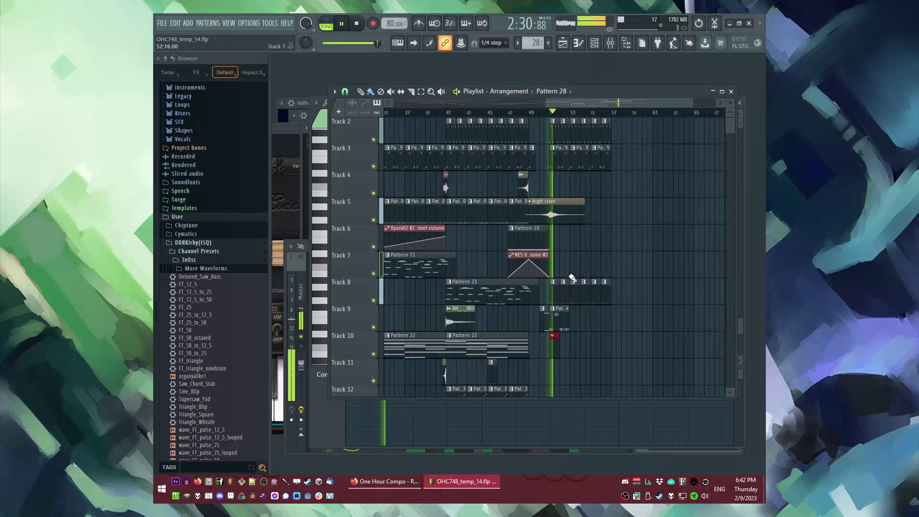
Try Pattern 23 clips on Track 12 from bar 51 to bar 57 and delete them again.
{"action": "scroll", "coordinate": [581, 295], "scroll_direction": "down", "scroll_amount": 4}
{"action": "scroll", "coordinate": [590, 310], "scroll_direction": "up", "scroll_amount": 2}
{"action": "left_click_drag", "start_coordinate": [535, 295], "coordinate": [626, 297]}
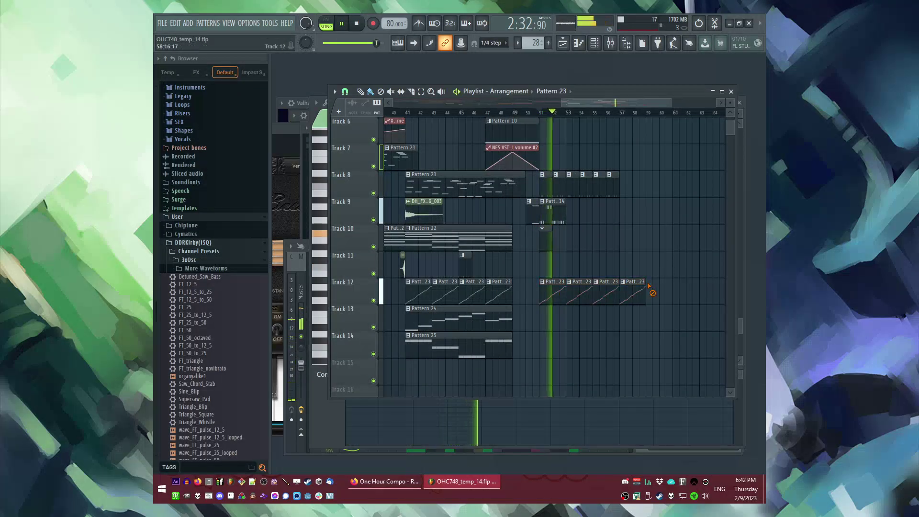
{"action": "scroll", "coordinate": [588, 269], "scroll_direction": "up", "scroll_amount": 2}
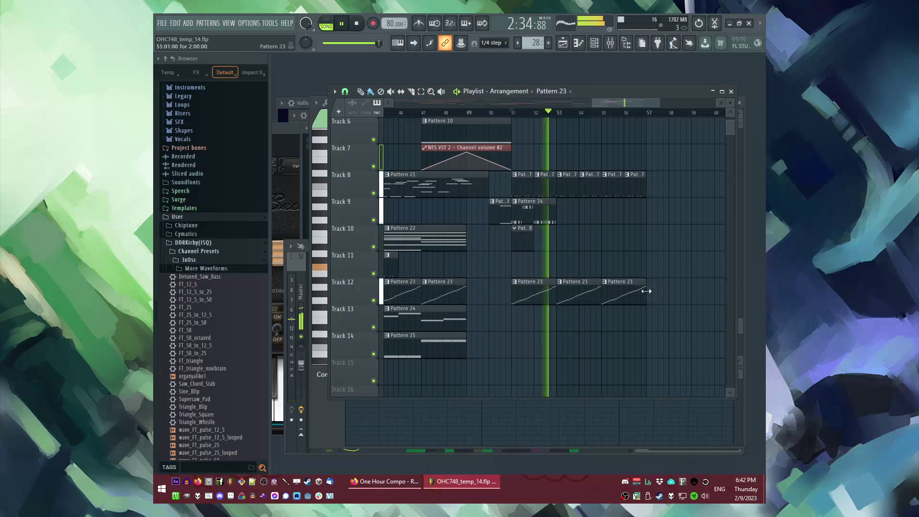
{"action": "double_click", "coordinate": [526, 292]}
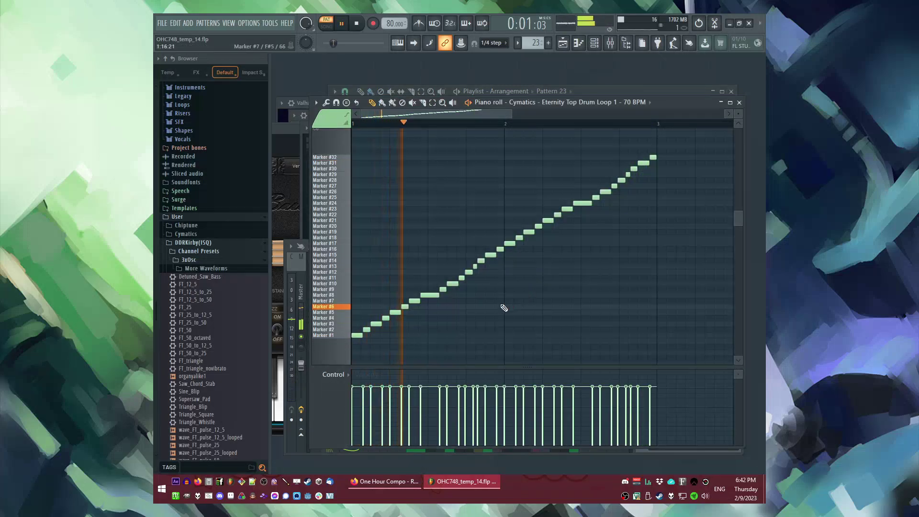
{"action": "key", "text": "F6"}
{"action": "key", "text": "F5"}
{"action": "right_click", "coordinate": [533, 293]}
{"action": "right_click", "coordinate": [580, 294]}
{"action": "right_click", "coordinate": [625, 297]}
Add a clip of a new empty pattern at bar 51 on Track 12 of the playlist.
{"action": "key", "text": "F4"}
{"action": "key", "text": "Return"}
{"action": "left_click", "coordinate": [524, 295]}
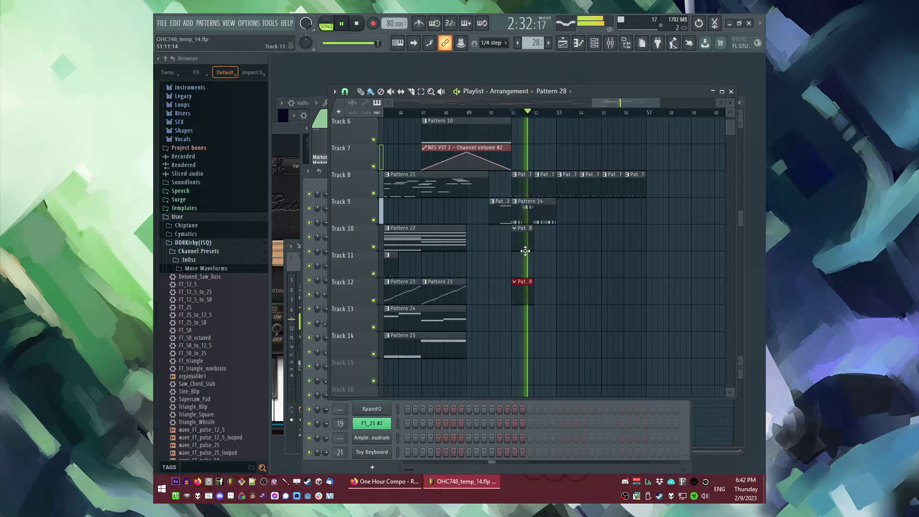
Place three consecutive Pattern 20 clips on Track 11 from bar 51 to bar 57.
{"action": "scroll", "coordinate": [554, 266], "scroll_direction": "down", "scroll_amount": 2}
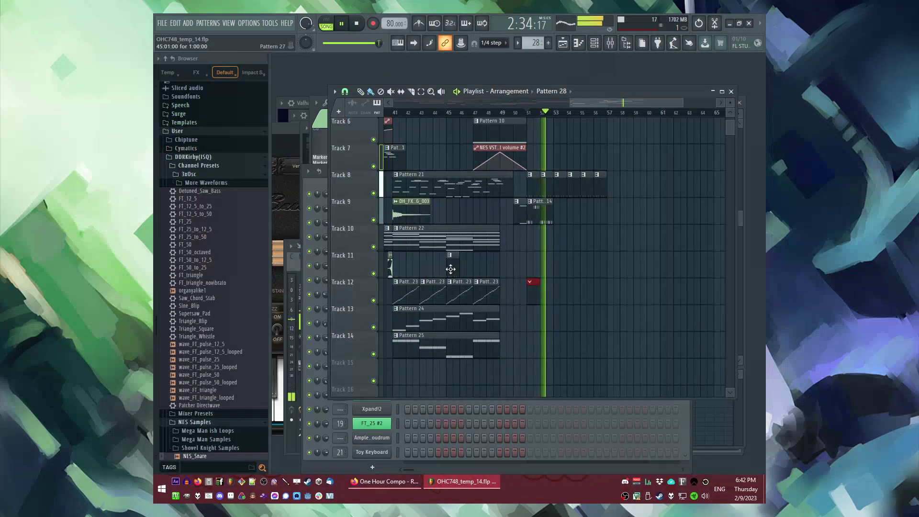
{"action": "scroll", "coordinate": [450, 267], "scroll_direction": "up", "scroll_amount": 5}
{"action": "left_click", "coordinate": [451, 233]}
{"action": "scroll", "coordinate": [528, 261], "scroll_direction": "down", "scroll_amount": 5}
{"action": "scroll", "coordinate": [528, 261], "scroll_direction": "up", "scroll_amount": 2}
{"action": "left_click_drag", "start_coordinate": [521, 268], "coordinate": [640, 268]}
{"action": "left_click", "coordinate": [523, 296]}
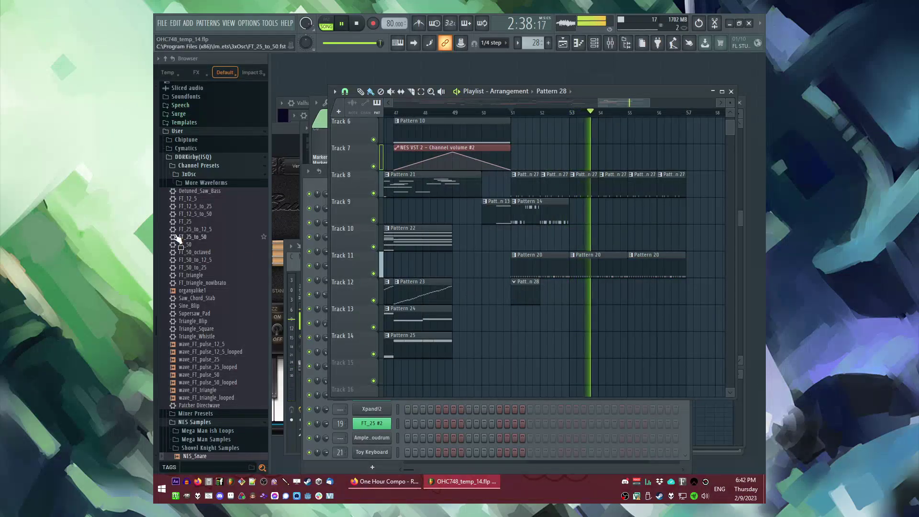
Copy the last FT_25 channel volume and Pattern 7 clips before bar 25 on Tracks 1 and 2 and paste them at bar 51.
{"action": "scroll", "coordinate": [208, 257], "scroll_direction": "up", "scroll_amount": 12}
{"action": "scroll", "coordinate": [207, 261], "scroll_direction": "down", "scroll_amount": 12}
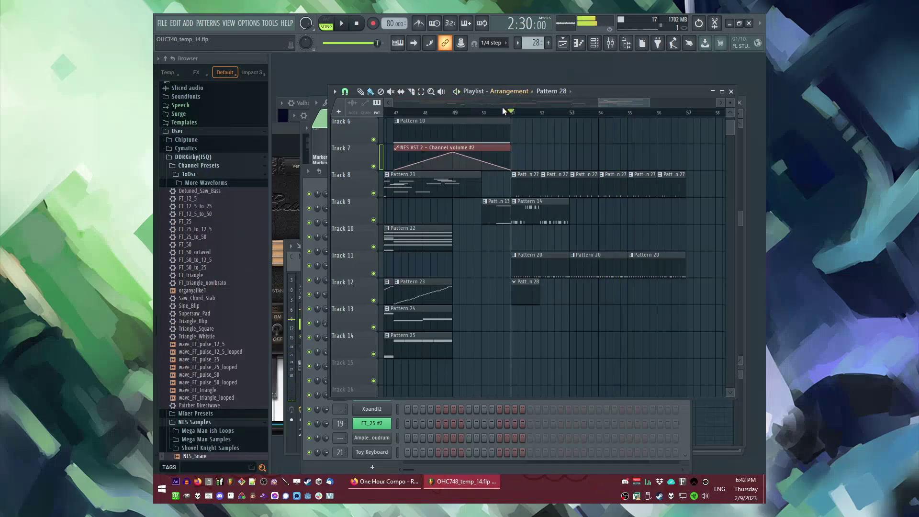
{"action": "left_click", "coordinate": [485, 115]}
{"action": "key", "text": "space"}
{"action": "scroll", "coordinate": [502, 192], "scroll_direction": "up", "scroll_amount": 5}
{"action": "scroll", "coordinate": [549, 231], "scroll_direction": "down", "scroll_amount": 5}
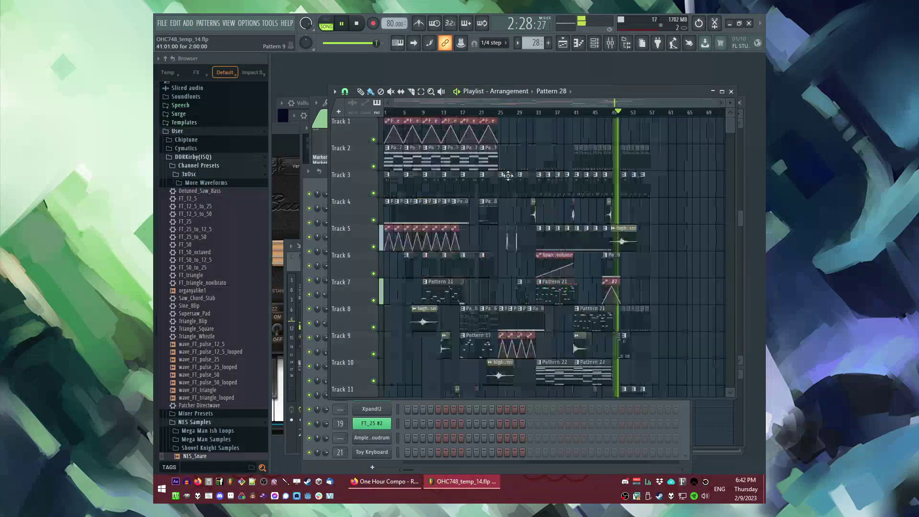
{"action": "left_click_drag", "start_coordinate": [487, 140], "coordinate": [487, 139]}
{"action": "key", "text": "ctrl+c"}
{"action": "scroll", "coordinate": [658, 211], "scroll_direction": "up", "scroll_amount": 7}
{"action": "key", "text": "ctrl+v"}
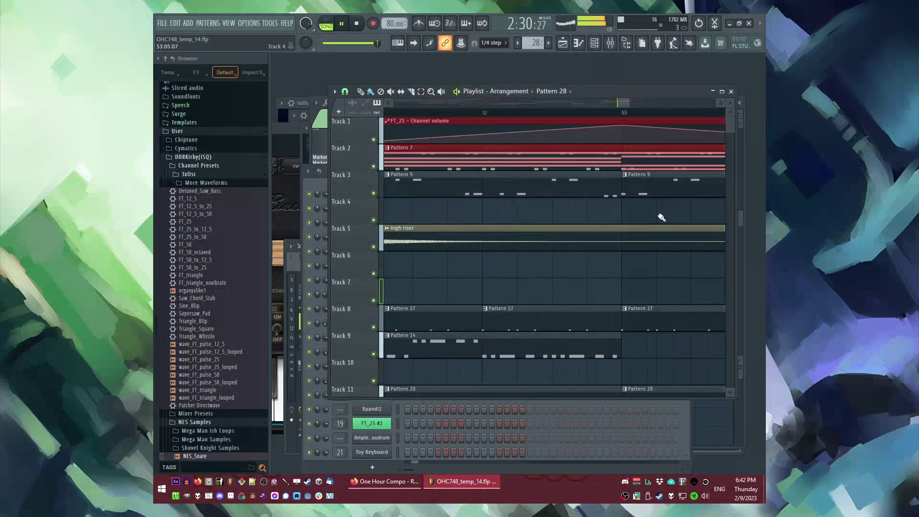
Move the pasted FT_25 channel volume and Pattern 7 clips down to Tracks 13 and 14 at bar 51.
{"action": "scroll", "coordinate": [608, 163], "scroll_direction": "down", "scroll_amount": 3}
{"action": "left_click_drag", "start_coordinate": [577, 133], "coordinate": [577, 248]}
{"action": "left_click", "coordinate": [556, 113]}
{"action": "left_click_drag", "start_coordinate": [611, 104], "coordinate": [619, 104]}
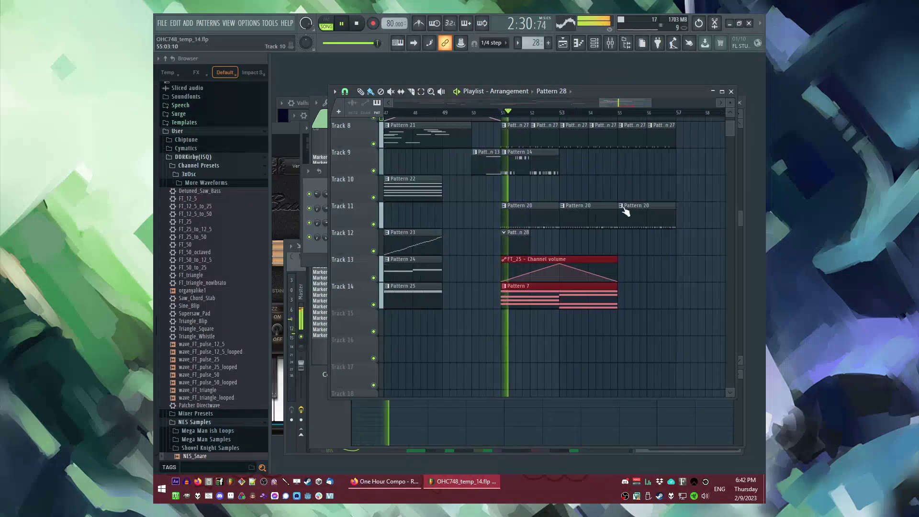
{"action": "key", "text": "ctrl+d"}
{"action": "scroll", "coordinate": [633, 276], "scroll_direction": "up", "scroll_amount": 3}
{"action": "scroll", "coordinate": [635, 278], "scroll_direction": "down", "scroll_amount": 1}
{"action": "scroll", "coordinate": [635, 278], "scroll_direction": "up", "scroll_amount": 2}
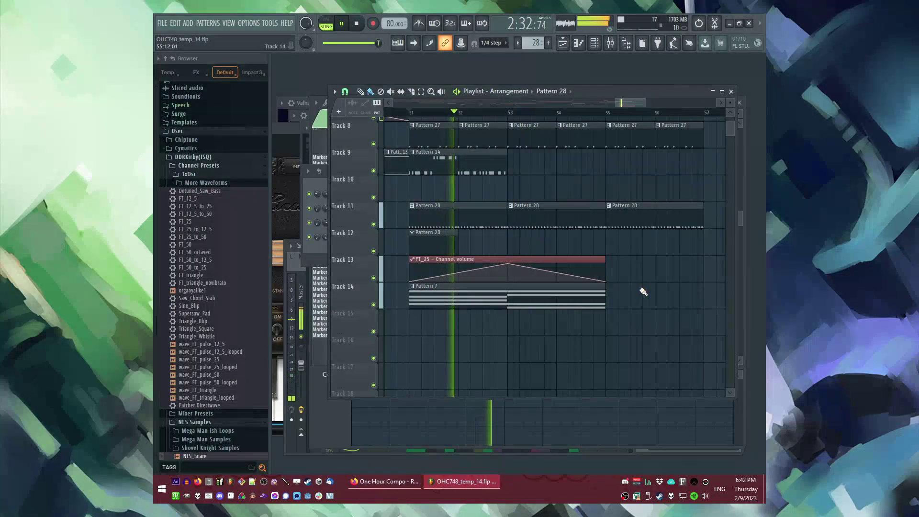
Make the Pattern 7 clip at bar 51 on Track 14 unique.
{"action": "left_click", "coordinate": [411, 286]}
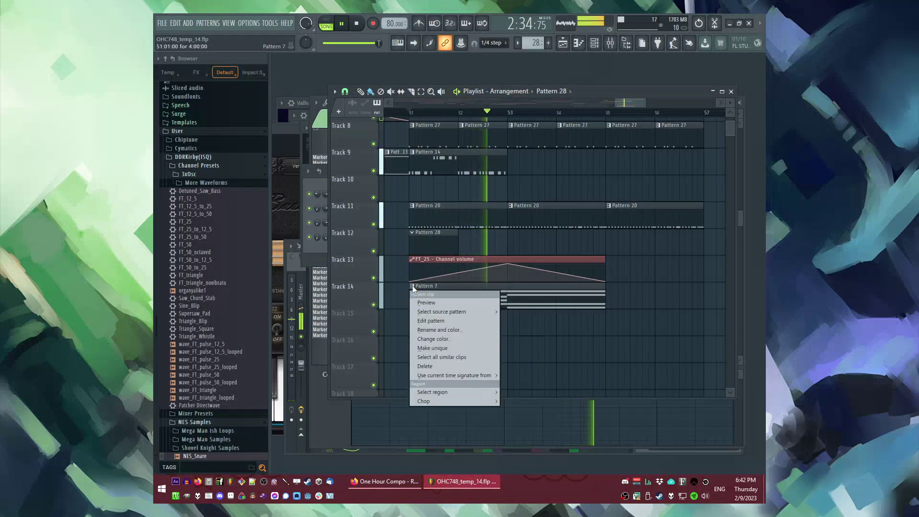
{"action": "left_click", "coordinate": [433, 350]}
{"action": "scroll", "coordinate": [549, 307], "scroll_direction": "down", "scroll_amount": 2}
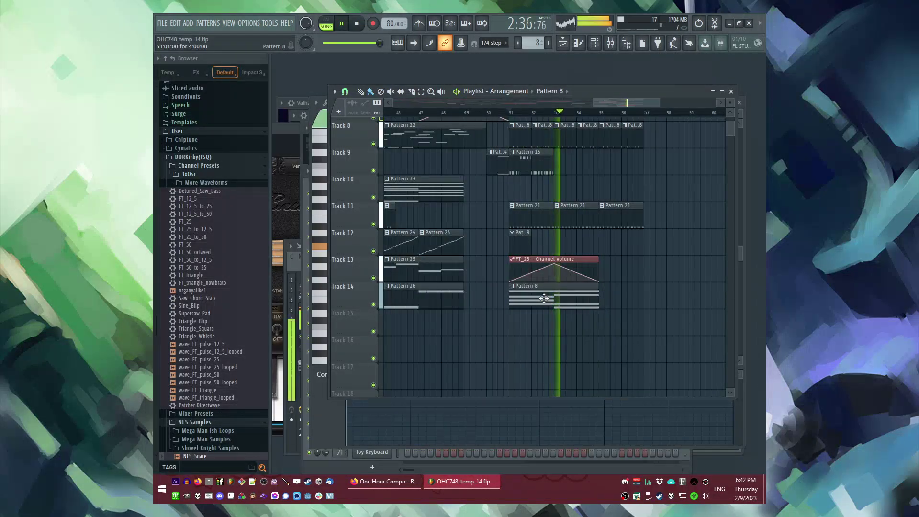
Shorten the first chord of the unique pattern to half a bar in the FT_25 piano roll.
{"action": "double_click", "coordinate": [545, 299]}
{"action": "left_click", "coordinate": [402, 127]}
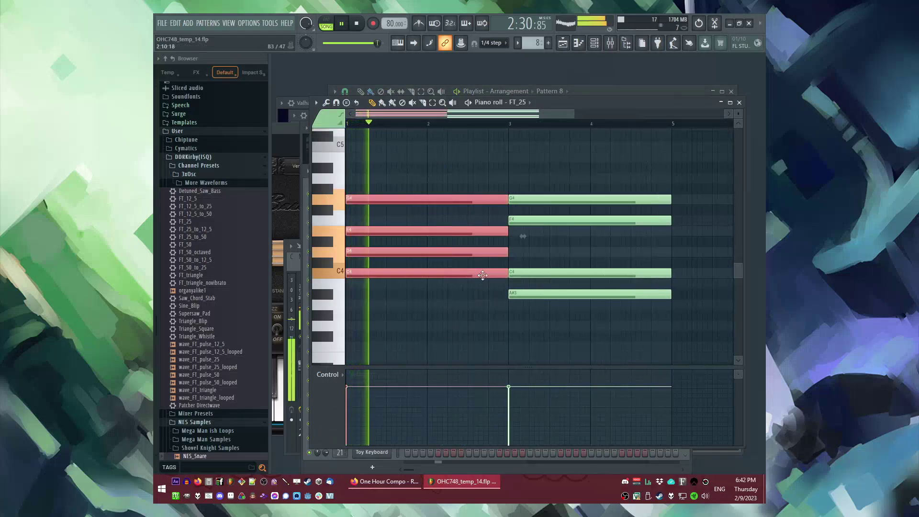
{"action": "left_click_drag", "start_coordinate": [507, 252], "coordinate": [382, 261]}
{"action": "key", "text": "space"}
{"action": "key", "text": "space"}
{"action": "scroll", "coordinate": [385, 244], "scroll_direction": "up", "scroll_amount": 3}
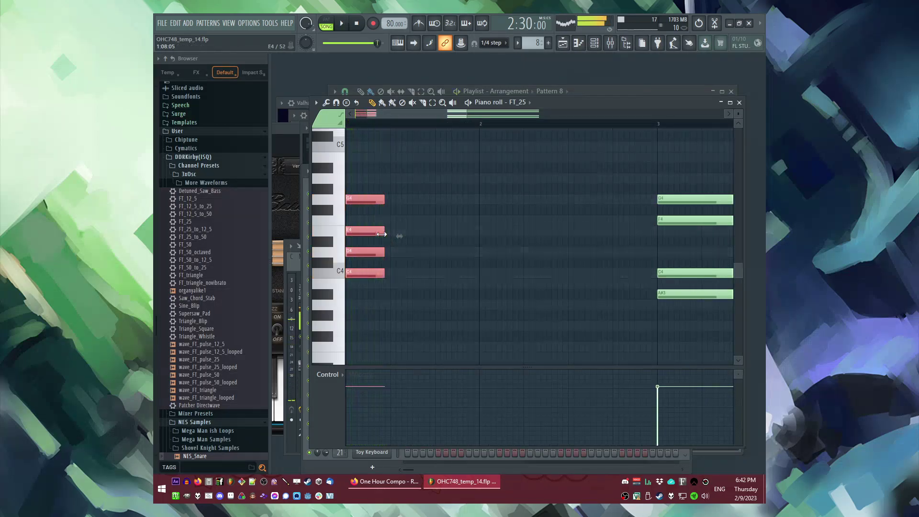
Duplicate the shortened FT_25 chord into the second half of bar 1.
{"action": "scroll", "coordinate": [387, 236], "scroll_direction": "up", "scroll_amount": 2}
{"action": "mouse_move", "coordinate": [363, 234]}
{"action": "left_mouse_down"}
{"action": "mouse_move", "coordinate": [563, 236]}
{"action": "mouse_move", "coordinate": [490, 233]}
{"action": "left_mouse_up"}
{"action": "key", "text": "space"}
{"action": "scroll", "coordinate": [651, 245], "scroll_direction": "down", "scroll_amount": 2}
{"action": "scroll", "coordinate": [515, 230], "scroll_direction": "up", "scroll_amount": 2}
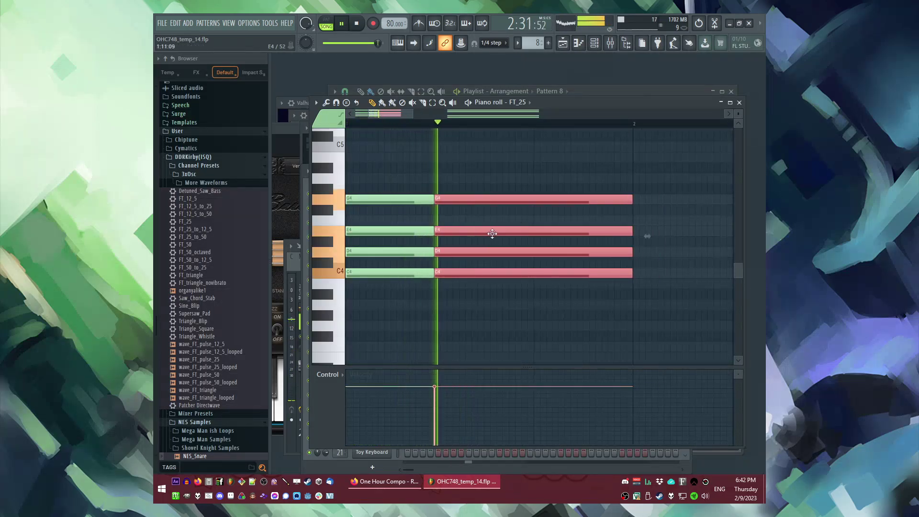
{"action": "key", "text": "space"}
Replace C4 with C5 in the second FT_25 chord and add an F3 beneath it.
{"action": "left_click", "coordinate": [443, 315]}
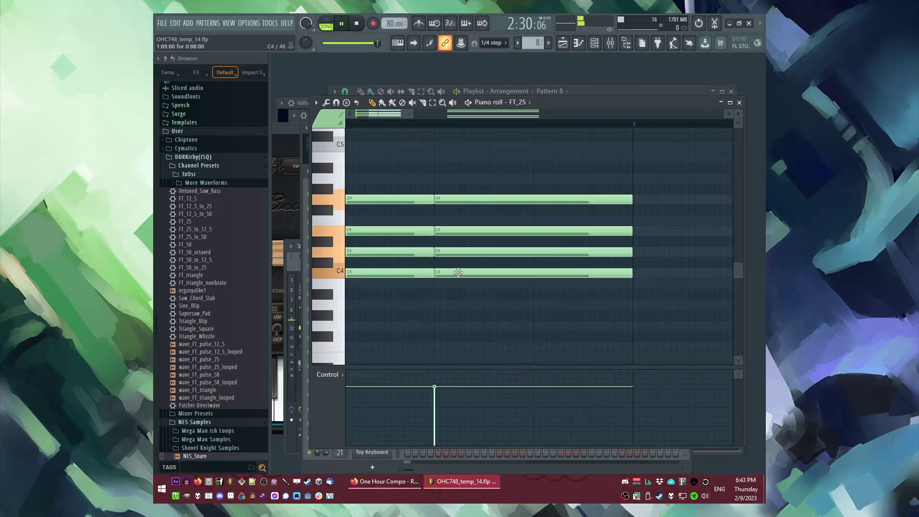
{"action": "scroll", "coordinate": [445, 191], "scroll_direction": "up", "scroll_amount": 1}
{"action": "key", "text": "space"}
{"action": "left_click", "coordinate": [436, 179]}
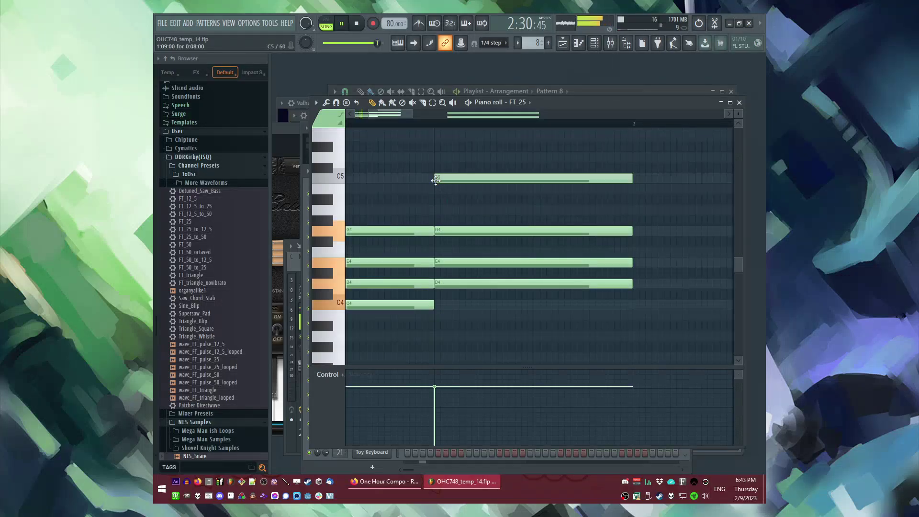
{"action": "scroll", "coordinate": [450, 244], "scroll_direction": "down", "scroll_amount": 2}
{"action": "key", "text": "space"}
{"action": "left_click", "coordinate": [433, 314]}
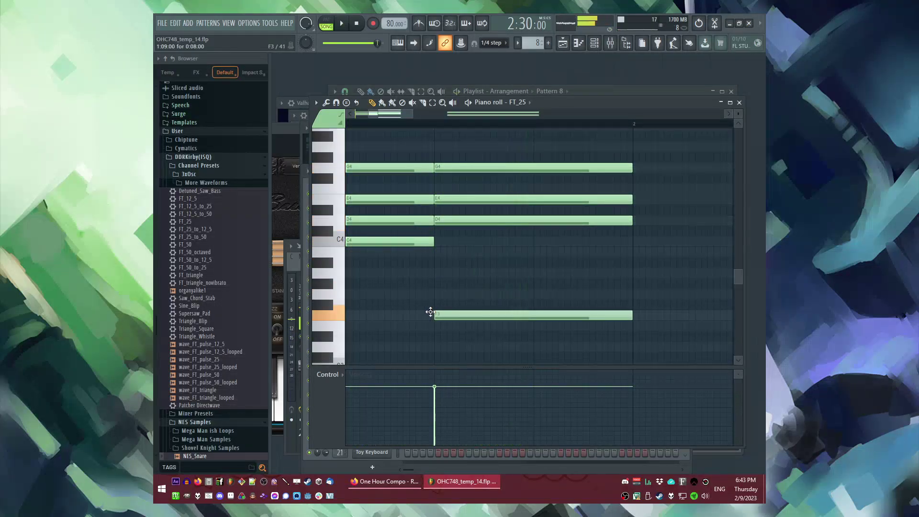
Switch playback to pattern mode and replace D4 with C4 in the second chord.
{"action": "left_click", "coordinate": [427, 123]}
{"action": "key", "text": "l"}
{"action": "scroll", "coordinate": [527, 250], "scroll_direction": "up", "scroll_amount": 2}
{"action": "right_click", "coordinate": [449, 285]}
{"action": "key", "text": "space"}
{"action": "left_click_drag", "start_coordinate": [435, 314], "coordinate": [434, 301]}
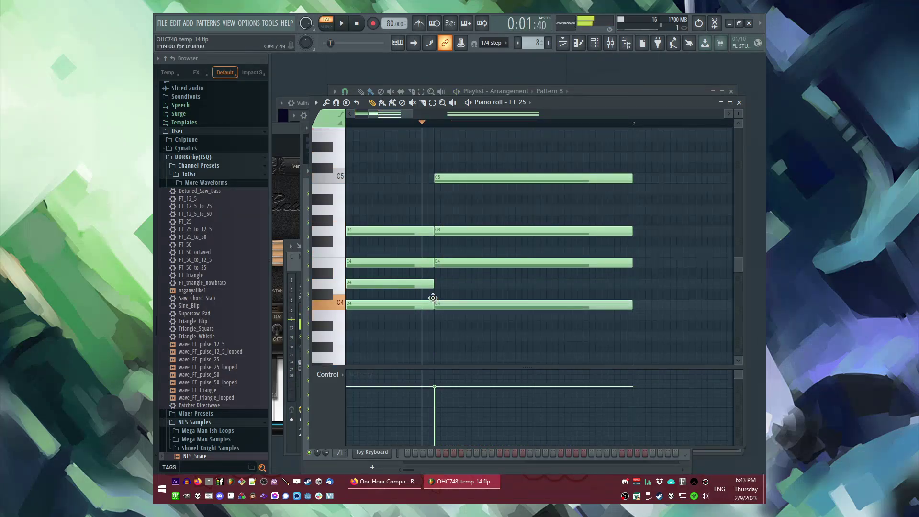
{"action": "key", "text": "space"}
Lower the second chord's C5 to A4 and delete its G4.
{"action": "scroll", "coordinate": [510, 278], "scroll_direction": "down", "scroll_amount": 2}
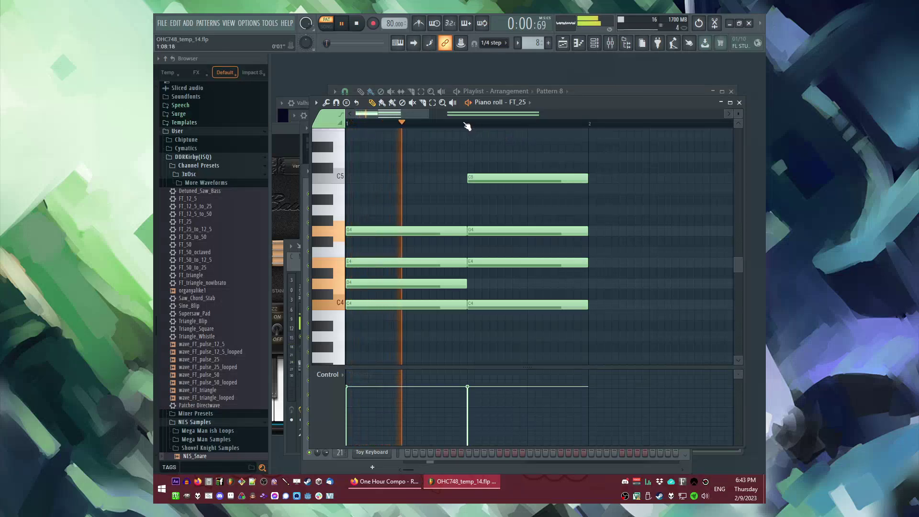
{"action": "scroll", "coordinate": [402, 187], "scroll_direction": "down", "scroll_amount": 3}
{"action": "left_click_drag", "start_coordinate": [424, 178], "coordinate": [423, 211]}
{"action": "right_click", "coordinate": [433, 231]}
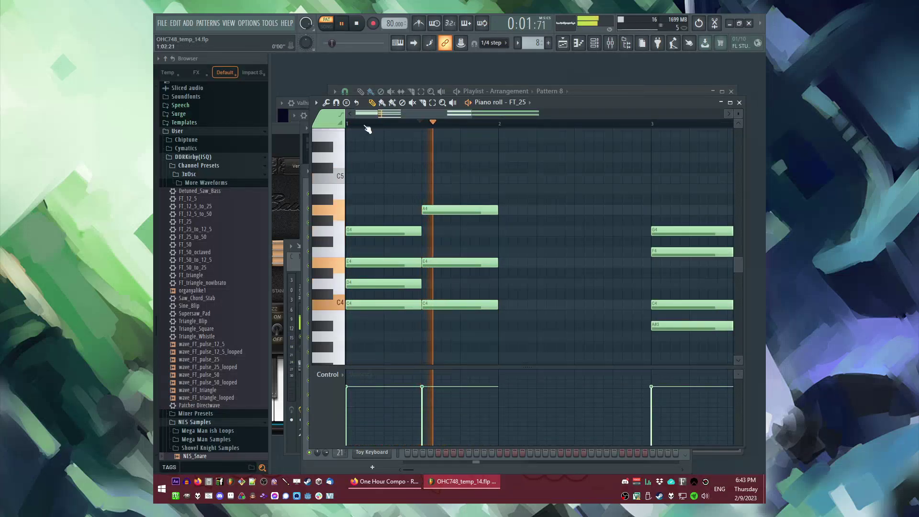
Replace the second chord's A4 with G4 and add an F4.
{"action": "left_click", "coordinate": [356, 123]}
{"action": "right_click", "coordinate": [440, 210]}
{"action": "key", "text": "space"}
{"action": "left_click", "coordinate": [424, 231]}
{"action": "key", "text": "space"}
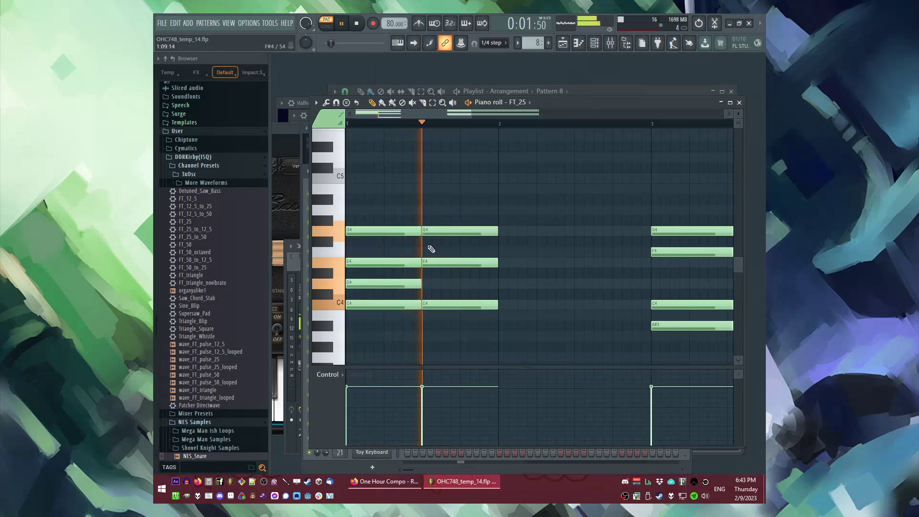
{"action": "left_click", "coordinate": [429, 252]}
{"action": "key", "text": "space"}
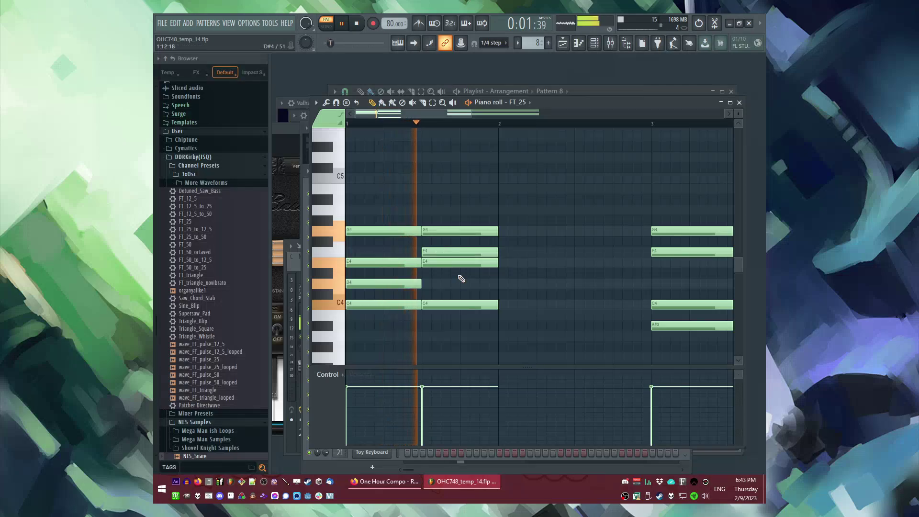
Copy the first FT_25 chord to bar 2 and stretch the pasted notes to fill the bar.
{"action": "scroll", "coordinate": [467, 192], "scroll_direction": "down", "scroll_amount": 3}
{"action": "left_click_drag", "start_coordinate": [470, 158], "coordinate": [494, 320]}
{"action": "left_click_drag", "start_coordinate": [387, 159], "coordinate": [381, 261]}
{"action": "key", "text": "ctrl+c"}
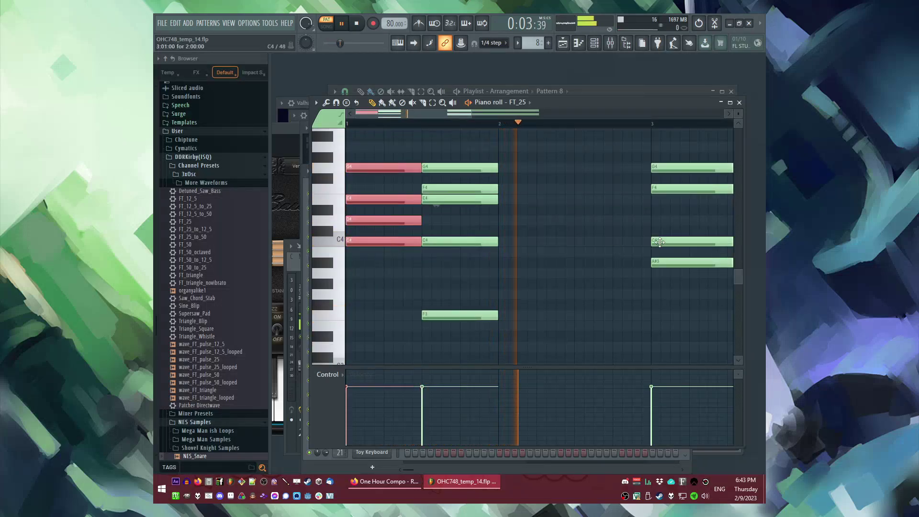
{"action": "scroll", "coordinate": [555, 236], "scroll_direction": "right", "scroll_amount": 2}
{"action": "key", "text": "ctrl+v"}
{"action": "scroll", "coordinate": [555, 236], "scroll_direction": "up", "scroll_amount": 1}
{"action": "scroll", "coordinate": [558, 239], "scroll_direction": "down", "scroll_amount": 1}
{"action": "left_click_drag", "start_coordinate": [520, 199], "coordinate": [597, 205]}
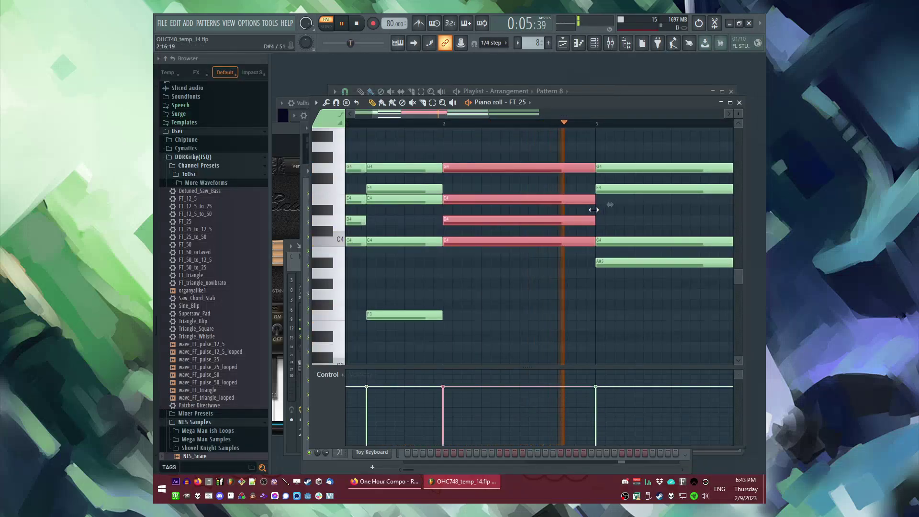
{"action": "scroll", "coordinate": [448, 153], "scroll_direction": "down", "scroll_amount": 2}
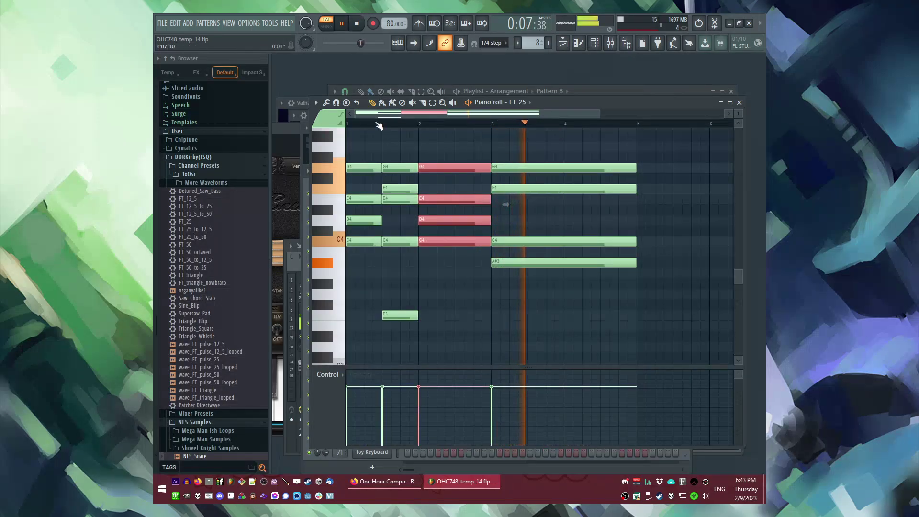
Switch playback to song mode, make the FT_25 volume automation at bar 51 unique, and set its minimum output level to about 29%.
{"action": "left_click", "coordinate": [327, 23]}
{"action": "key", "text": "F6"}
{"action": "key", "text": "F5"}
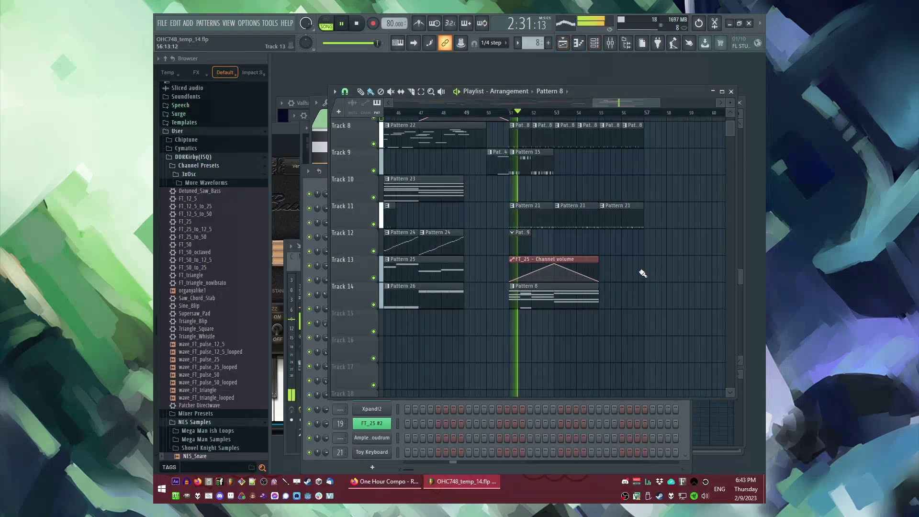
{"action": "scroll", "coordinate": [613, 278], "scroll_direction": "up", "scroll_amount": 2}
{"action": "right_click", "coordinate": [435, 259]}
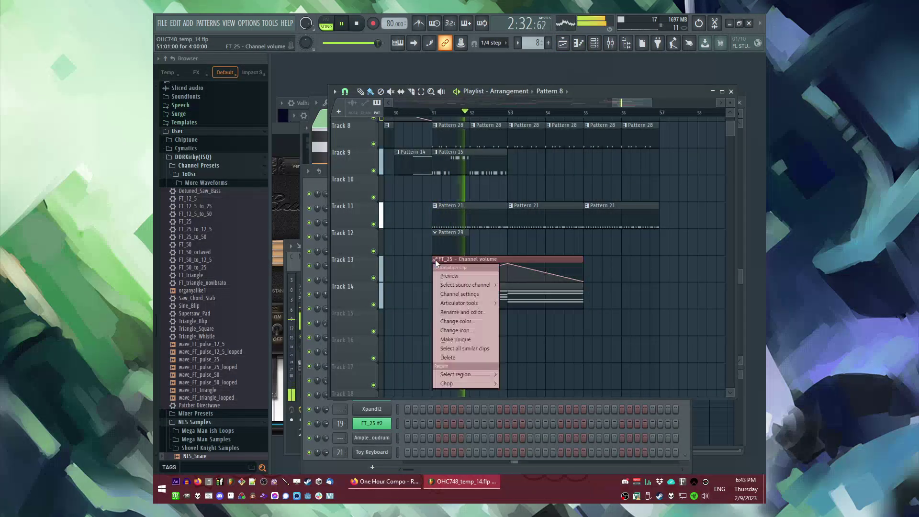
{"action": "left_click", "coordinate": [446, 339]}
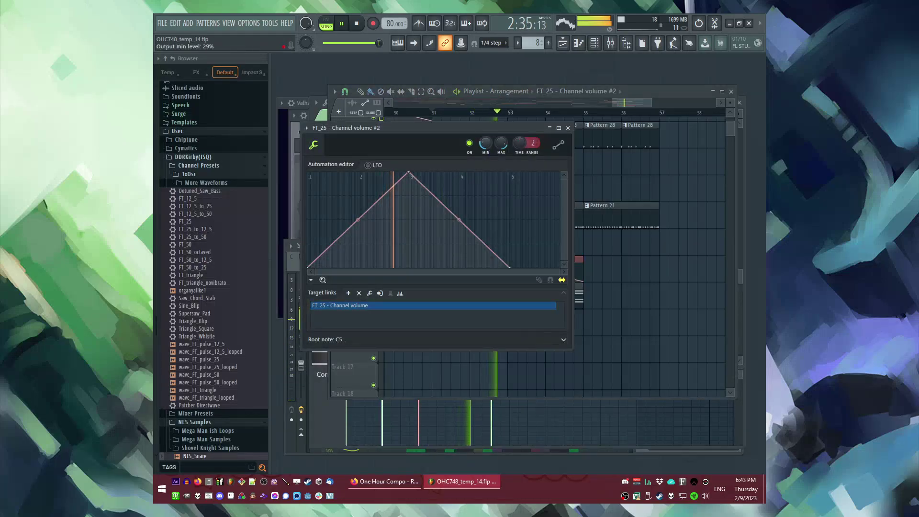
{"action": "key", "text": "F5"}
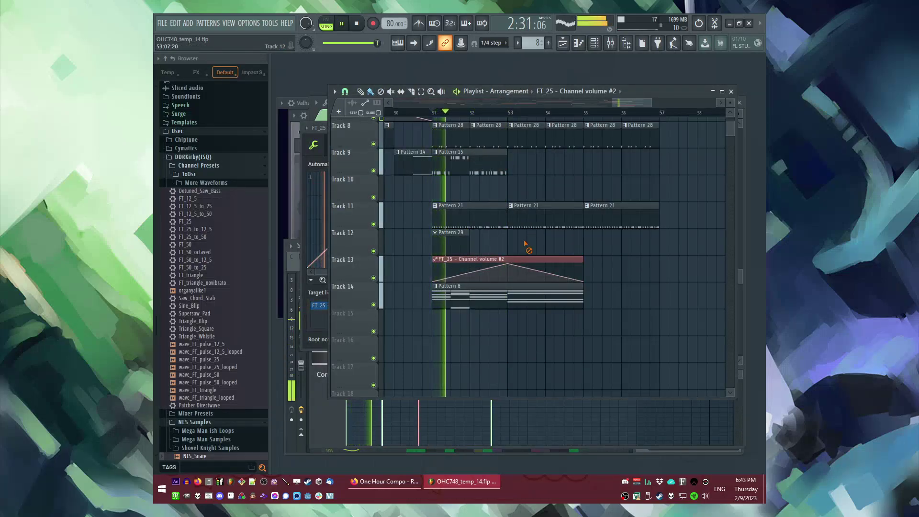
Shorten the FT_25 volume automation to span bars 51 to 53, with its peak at bar 52.
{"action": "scroll", "coordinate": [518, 254], "scroll_direction": "up", "scroll_amount": 3}
{"action": "scroll", "coordinate": [518, 253], "scroll_direction": "down", "scroll_amount": 2}
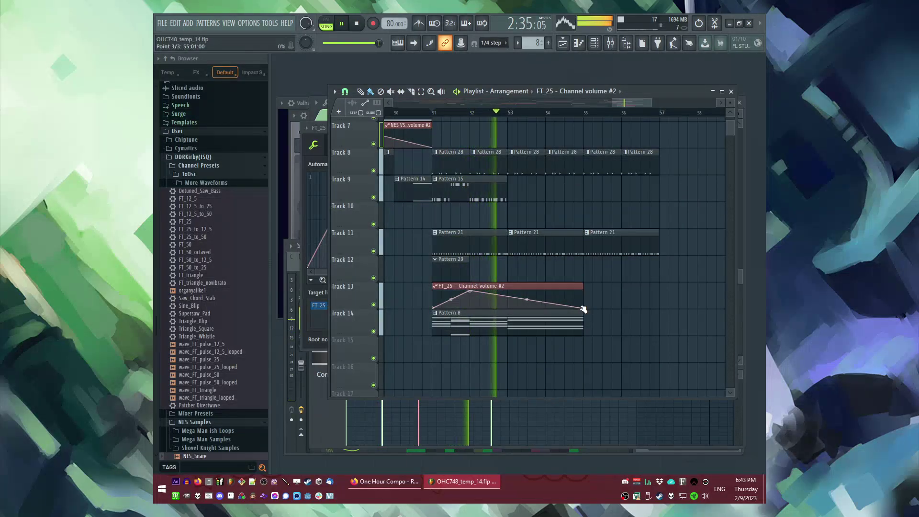
{"action": "left_click_drag", "start_coordinate": [582, 309], "coordinate": [512, 341]}
{"action": "key", "text": "space"}
{"action": "key", "text": "space"}
{"action": "scroll", "coordinate": [551, 284], "scroll_direction": "down", "scroll_amount": 3}
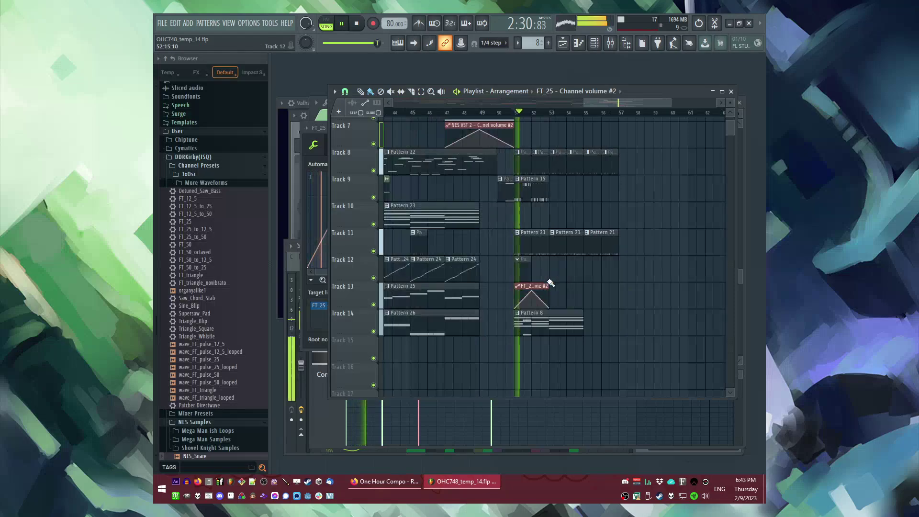
Repeat the FT_25 volume automation at bar 53 and lower its maximum output level to about 68%.
{"action": "scroll", "coordinate": [551, 285], "scroll_direction": "up", "scroll_amount": 3}
{"action": "left_click", "coordinate": [559, 290]}
{"action": "double_click", "coordinate": [547, 287]}
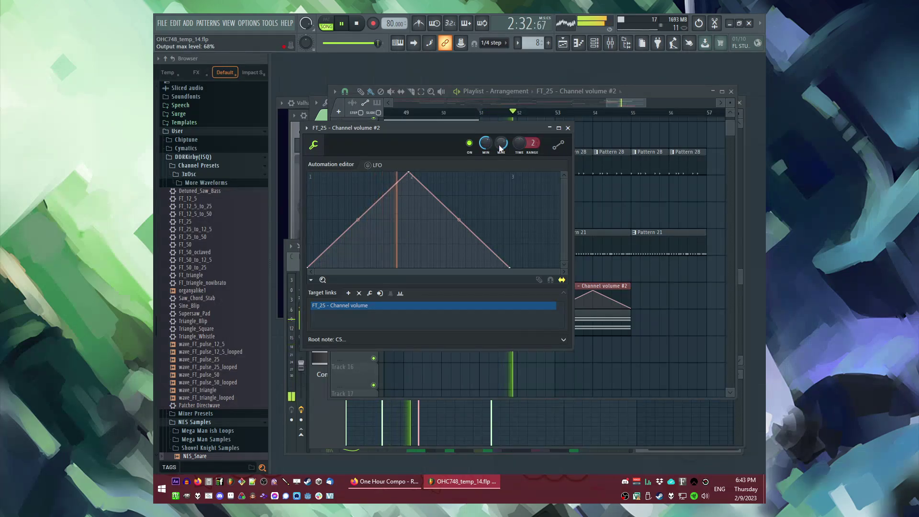
{"action": "right_click", "coordinate": [669, 313]}
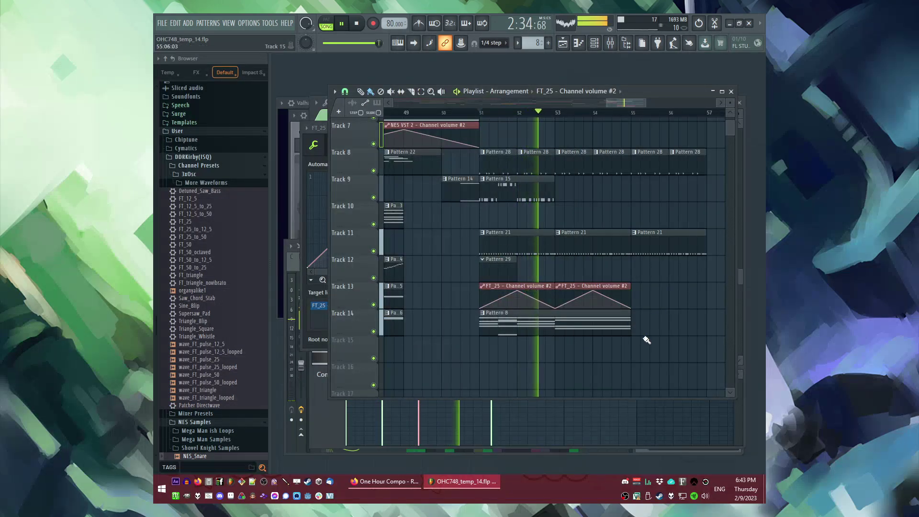
Try a copy of the Pattern 15 clip at bar 53 on Track 9, and remove the copy.
{"action": "scroll", "coordinate": [644, 339], "scroll_direction": "up", "scroll_amount": 3}
{"action": "left_click_drag", "start_coordinate": [539, 273], "coordinate": [584, 266]}
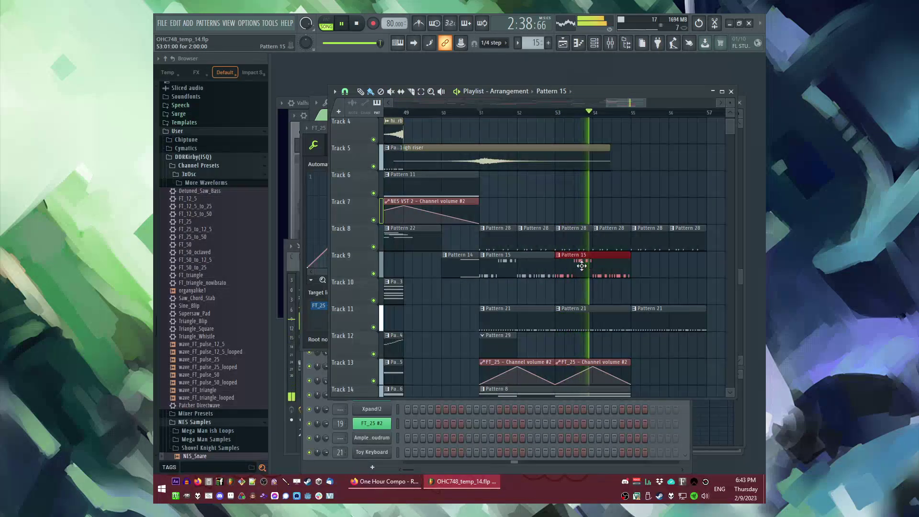
{"action": "right_click", "coordinate": [572, 266]}
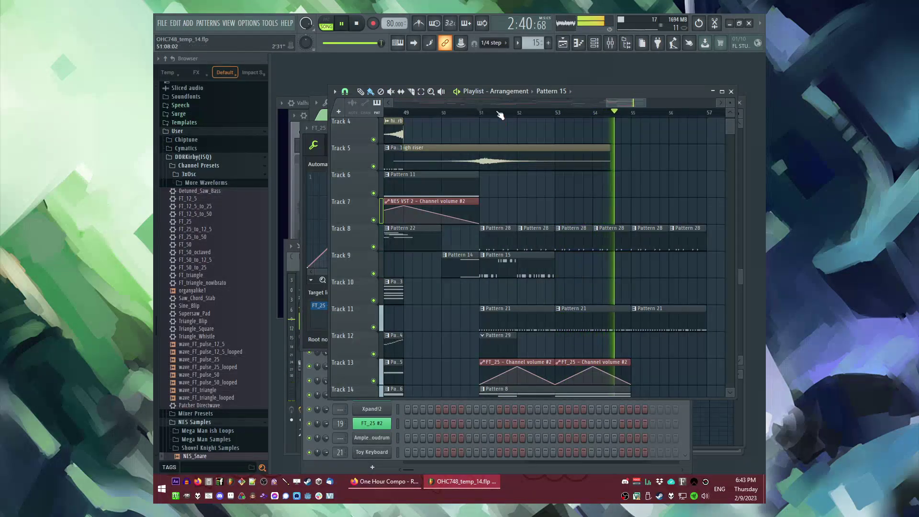
Replay the transition into bar 51 and move the Pattern 29 clip down to Track 15.
{"action": "left_click", "coordinate": [462, 114]}
{"action": "scroll", "coordinate": [527, 207], "scroll_direction": "up", "scroll_amount": 3}
{"action": "scroll", "coordinate": [541, 215], "scroll_direction": "down", "scroll_amount": 4}
{"action": "scroll", "coordinate": [542, 215], "scroll_direction": "down", "scroll_amount": 2}
{"action": "left_click", "coordinate": [493, 318]}
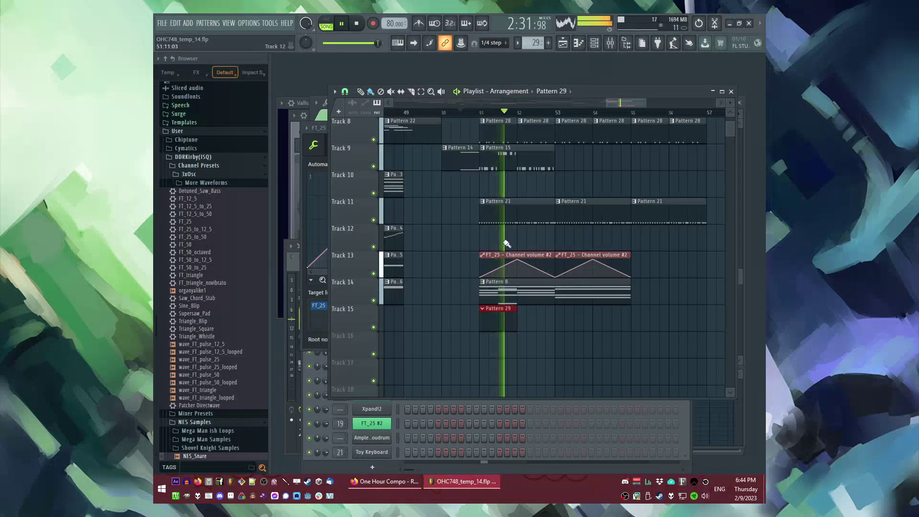
Add a new channel from the FT_50 preset above Grv Kick 17 for Pattern 29 and open its piano roll.
{"action": "double_click", "coordinate": [496, 323]}
{"action": "scroll", "coordinate": [223, 306], "scroll_direction": "down", "scroll_amount": 10}
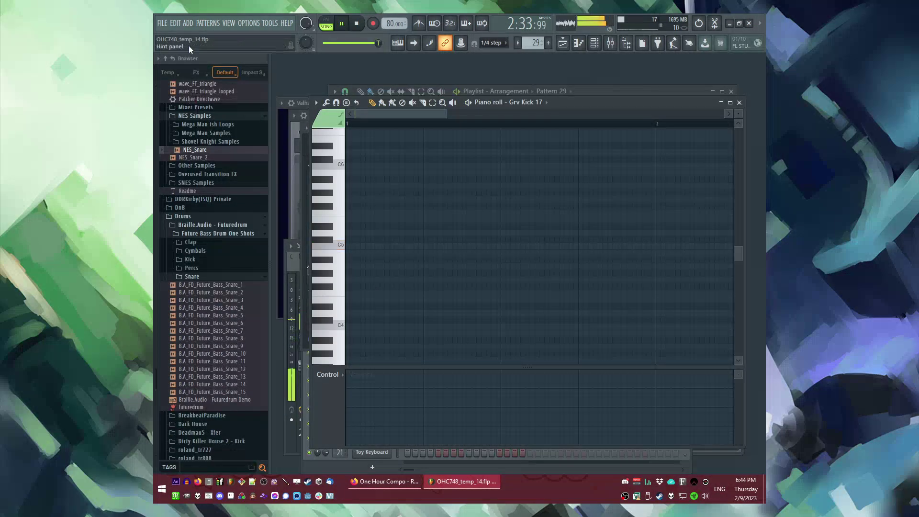
{"action": "scroll", "coordinate": [206, 283], "scroll_direction": "up", "scroll_amount": 10}
{"action": "key", "text": "F6"}
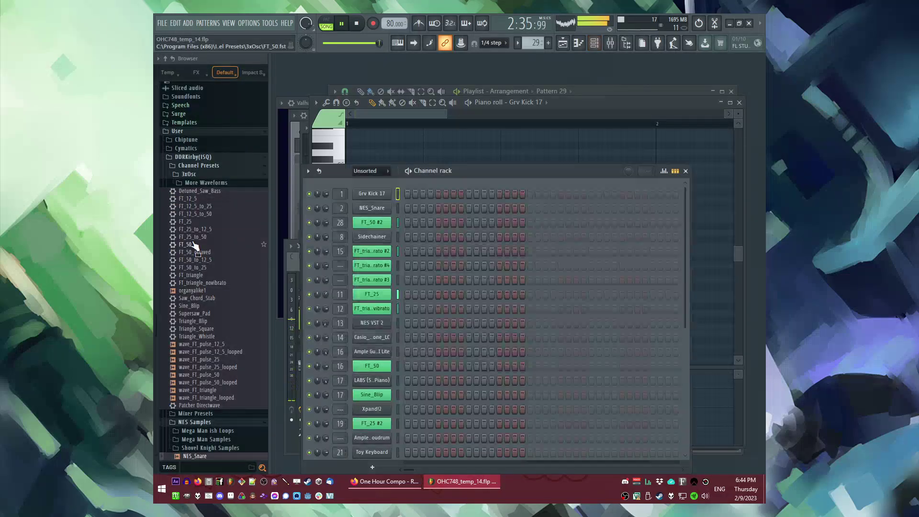
{"action": "left_click_drag", "start_coordinate": [372, 197], "coordinate": [381, 192]}
{"action": "left_click_drag", "start_coordinate": [383, 139], "coordinate": [495, 193]}
{"action": "right_click", "coordinate": [380, 194]}
{"action": "left_click", "coordinate": [415, 195]}
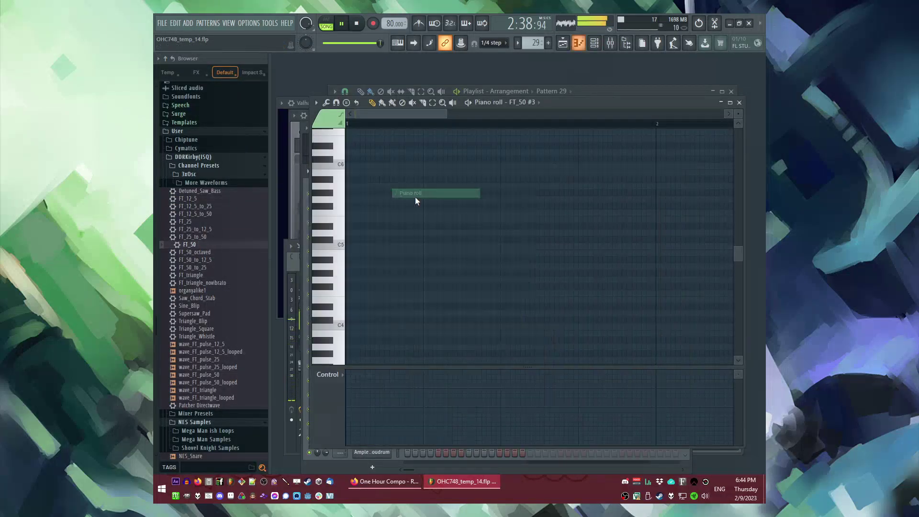
Enter C4, G4, D5, E5 and G5 as short notes stacked into one chord at the start of Pattern 29.
{"action": "left_click", "coordinate": [357, 328]}
{"action": "left_click_drag", "start_coordinate": [563, 328], "coordinate": [321, 330]}
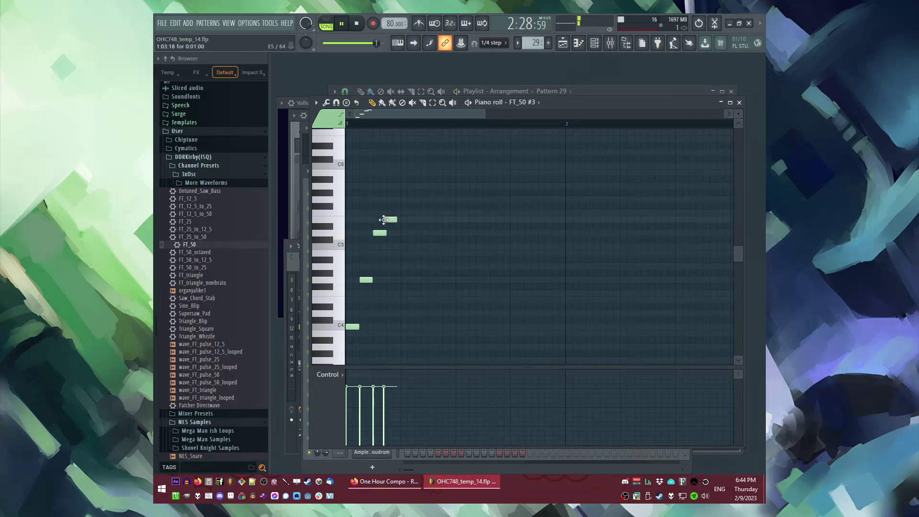
{"action": "key", "text": "ctrl+a"}
{"action": "key", "text": "space"}
{"action": "key", "text": "ctrl+d"}
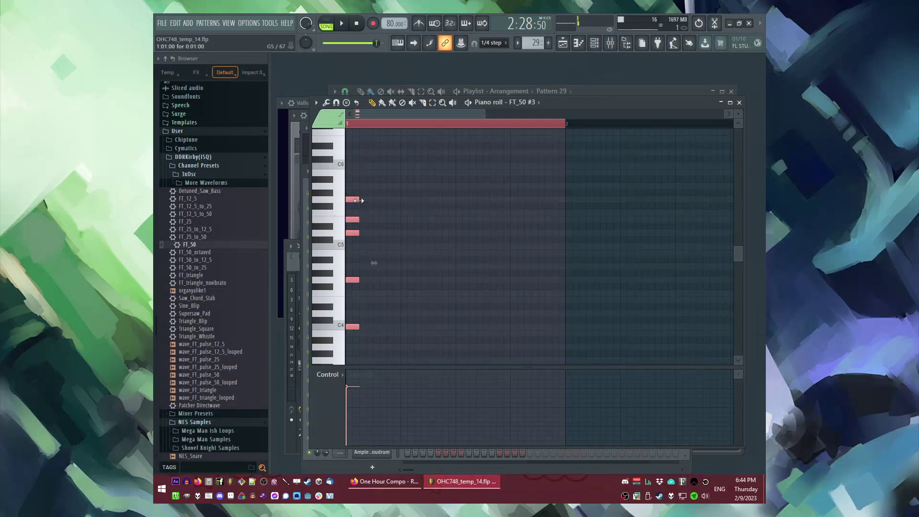
Stretch the FT_50 chord to a full bar and switch playback to pattern mode.
{"action": "left_click_drag", "start_coordinate": [358, 200], "coordinate": [572, 216]}
{"action": "key", "text": "ctrl+d"}
{"action": "key", "text": "l"}
Turn on the upward arpeggiator for the new FT_50 channel and shorten its arpeggio time.
{"action": "key", "text": "F6"}
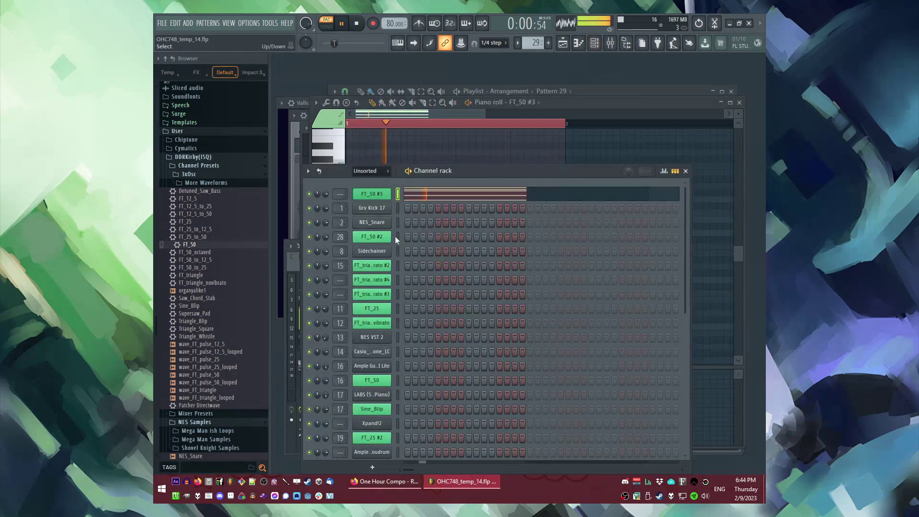
{"action": "key", "text": "space"}
{"action": "left_click", "coordinate": [371, 195]}
{"action": "left_click", "coordinate": [497, 210]}
{"action": "left_click", "coordinate": [477, 282]}
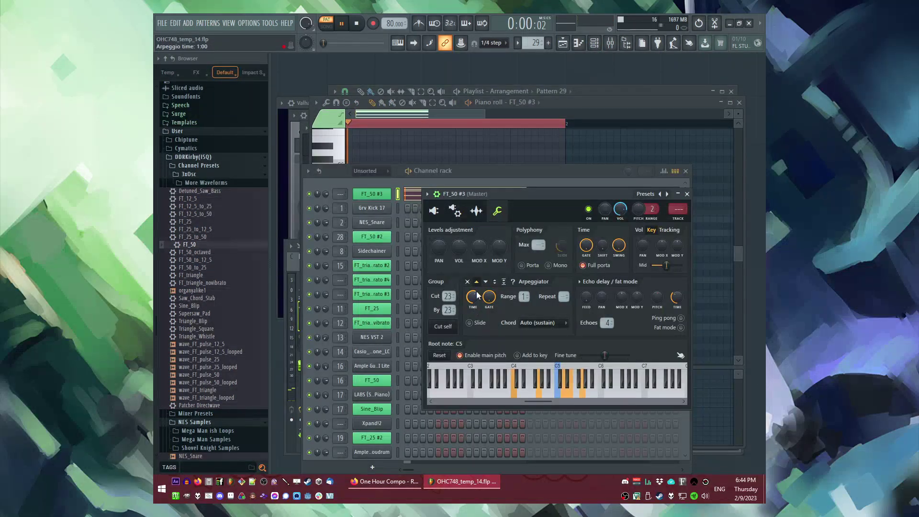
{"action": "key", "text": "space"}
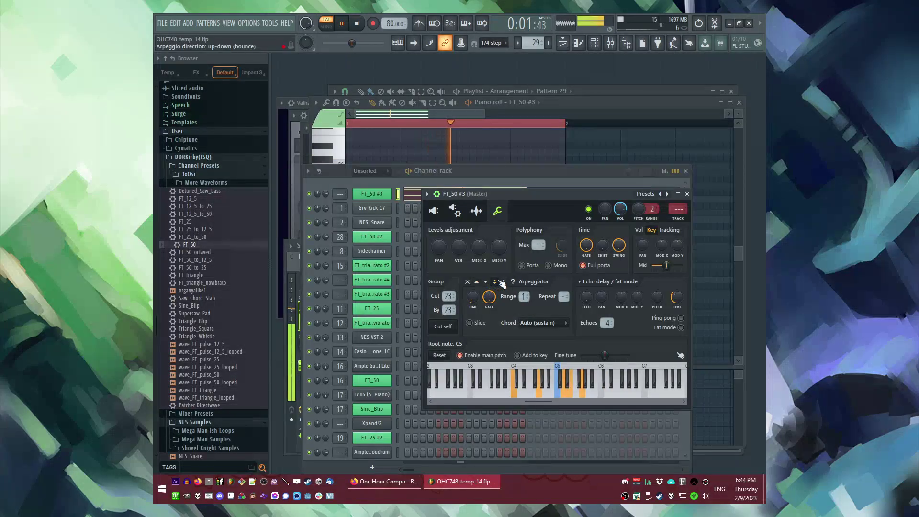
Route the new FT_50 channel to mixer track 29 and insert ValhallaSupermassive on it with the default preset.
{"action": "left_click", "coordinate": [678, 219]}
{"action": "left_click", "coordinate": [641, 310]}
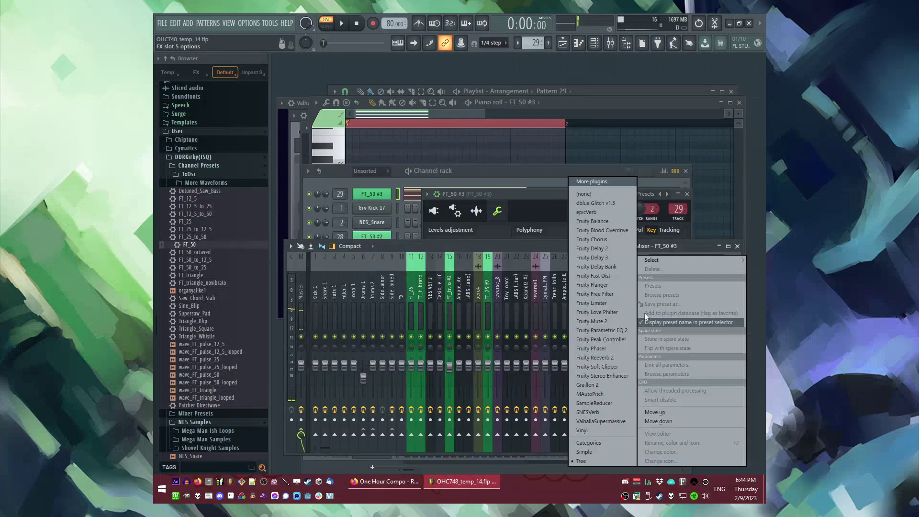
{"action": "left_click", "coordinate": [618, 421]}
{"action": "key", "text": "space"}
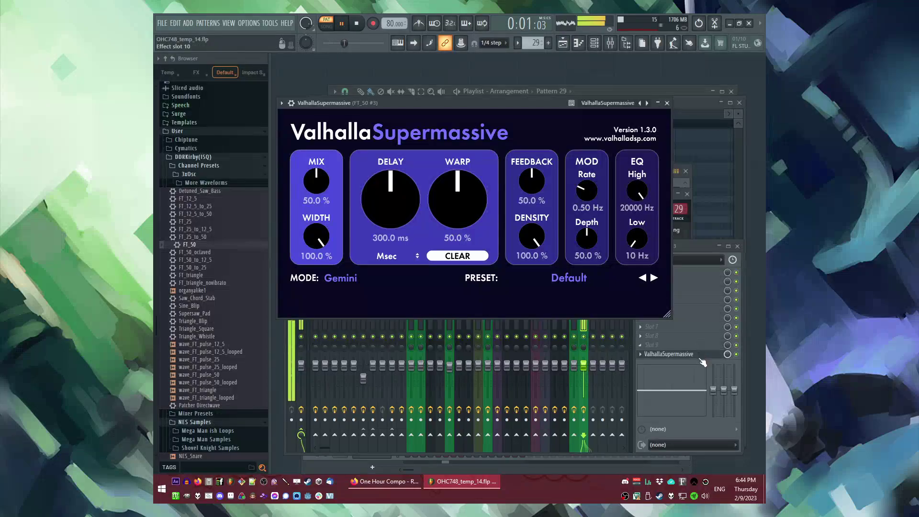
{"action": "left_click", "coordinate": [668, 103]}
{"action": "key", "text": "space"}
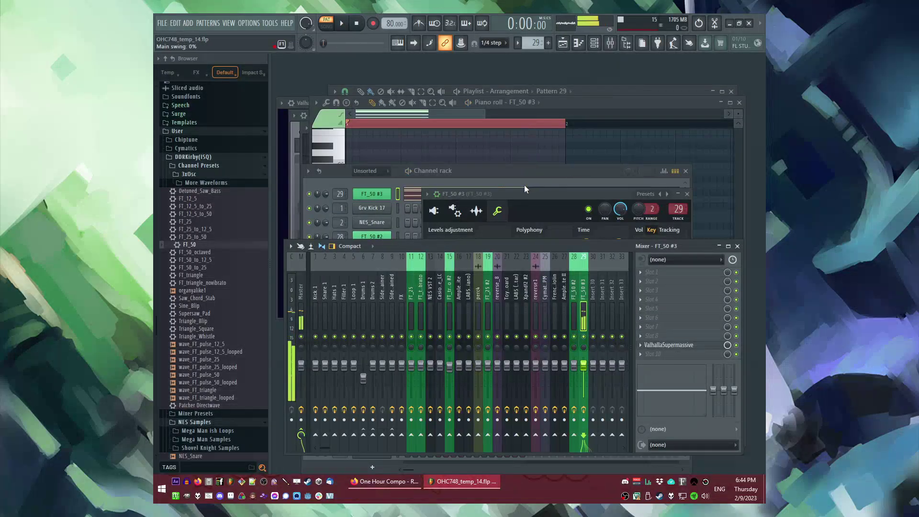
Play the arrangement around bar 51 to check how the FT_50 arpeggio sits in the section.
{"action": "key", "text": "F6"}
{"action": "key", "text": "F5"}
{"action": "left_click", "coordinate": [472, 112]}
{"action": "key", "text": "space"}
{"action": "scroll", "coordinate": [513, 220], "scroll_direction": "up", "scroll_amount": 4}
{"action": "scroll", "coordinate": [511, 229], "scroll_direction": "down", "scroll_amount": 2}
{"action": "key", "text": "space"}
Shorten the whole Pattern 29 chord to one beat and return to the playlist.
{"action": "double_click", "coordinate": [501, 376]}
{"action": "key", "text": "ctrl+a"}
{"action": "left_click_drag", "start_coordinate": [565, 202], "coordinate": [401, 207]}
{"action": "key", "text": "space"}
{"action": "key", "text": "F5"}
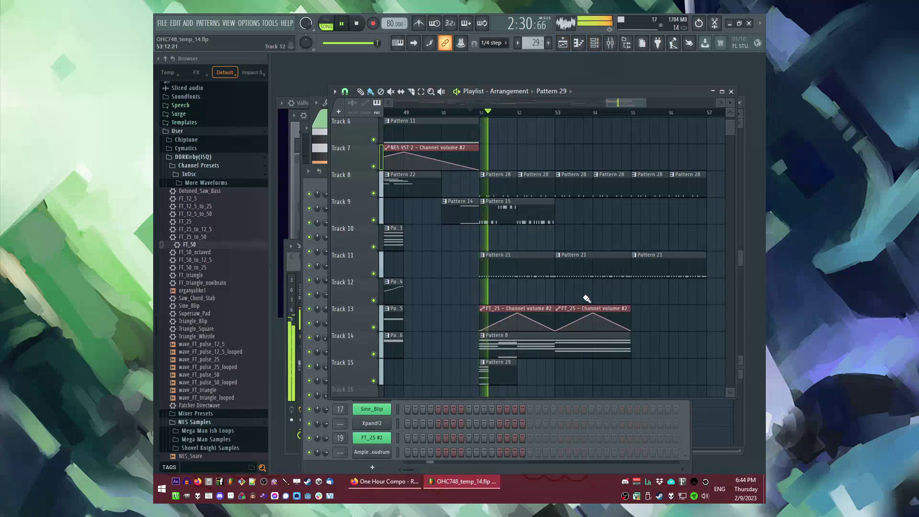
Save the project as OHC748_temp_15.flp, lower the system volume, and replay the arrangement from bar 47.
{"action": "scroll", "coordinate": [586, 292], "scroll_direction": "up", "scroll_amount": 4}
{"action": "scroll", "coordinate": [573, 261], "scroll_direction": "down", "scroll_amount": 4}
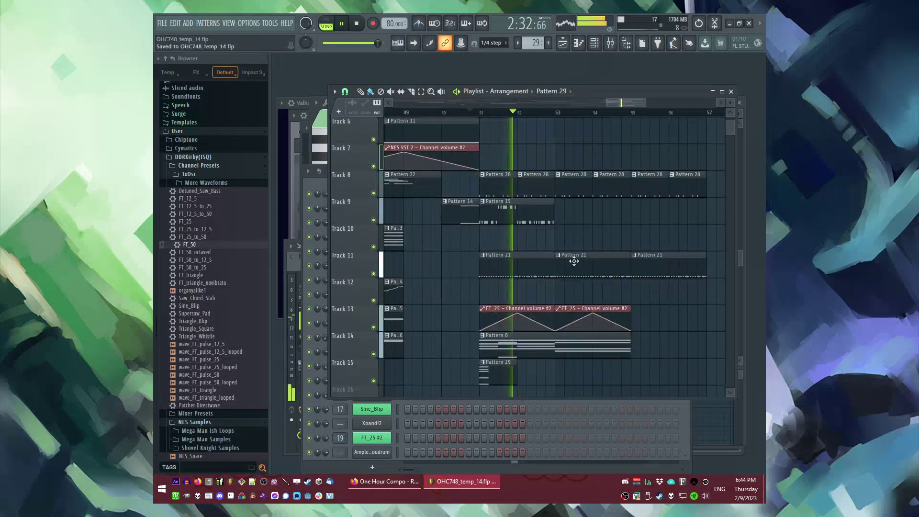
{"action": "scroll", "coordinate": [572, 259], "scroll_direction": "up", "scroll_amount": 5}
{"action": "key", "text": "XF86AudioLowerVolume"}
{"action": "scroll", "coordinate": [476, 108], "scroll_direction": "down", "scroll_amount": 3}
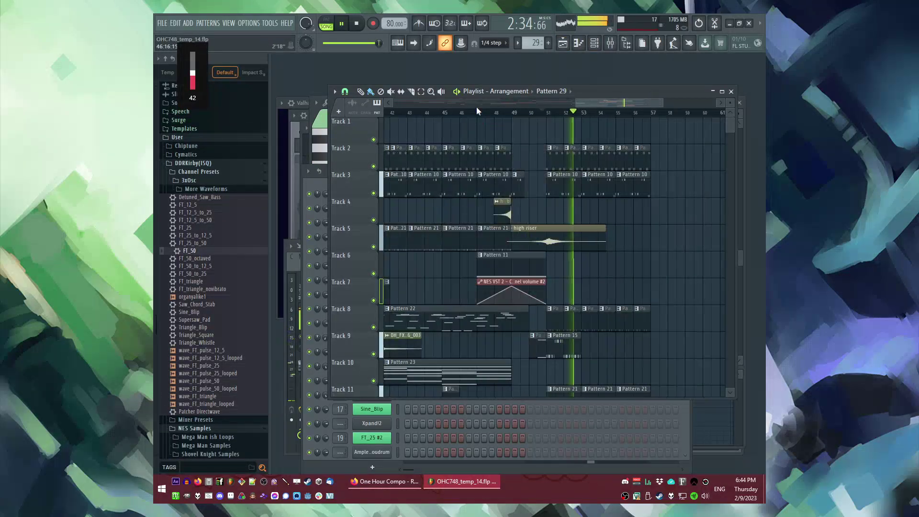
{"action": "left_click", "coordinate": [480, 109]}
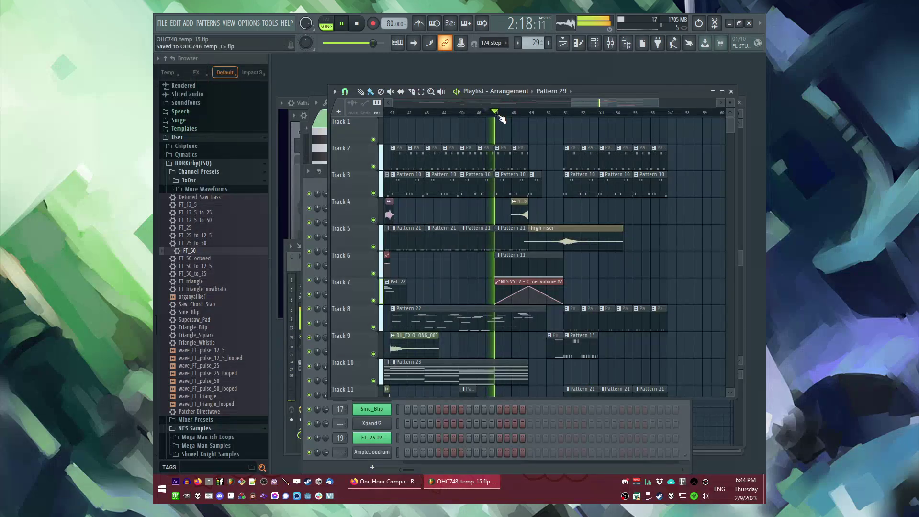
Play the earlier section from bar 13 and review the clips there, including Pattern 12.
{"action": "scroll", "coordinate": [498, 115], "scroll_direction": "down", "scroll_amount": 4}
{"action": "left_click", "coordinate": [443, 112]}
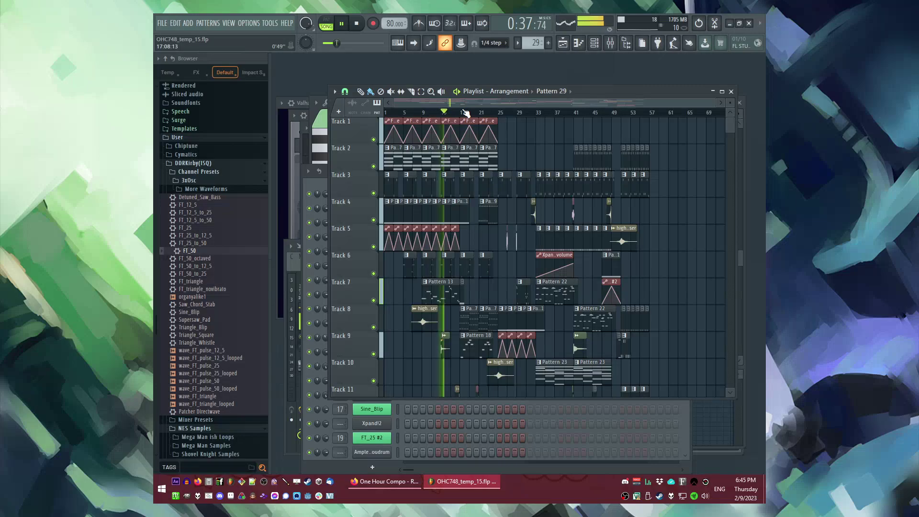
{"action": "scroll", "coordinate": [443, 270], "scroll_direction": "up", "scroll_amount": 4}
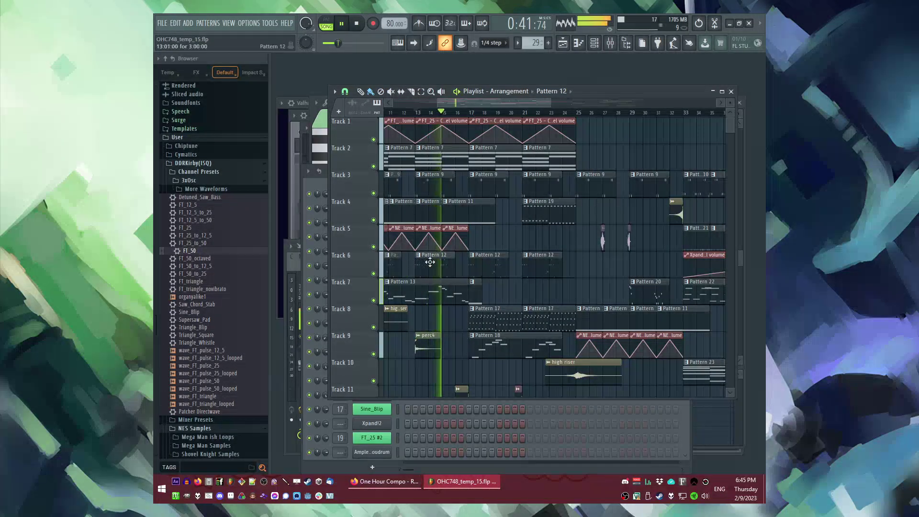
{"action": "scroll", "coordinate": [430, 262], "scroll_direction": "down", "scroll_amount": 4}
{"action": "scroll", "coordinate": [630, 288], "scroll_direction": "up", "scroll_amount": 5}
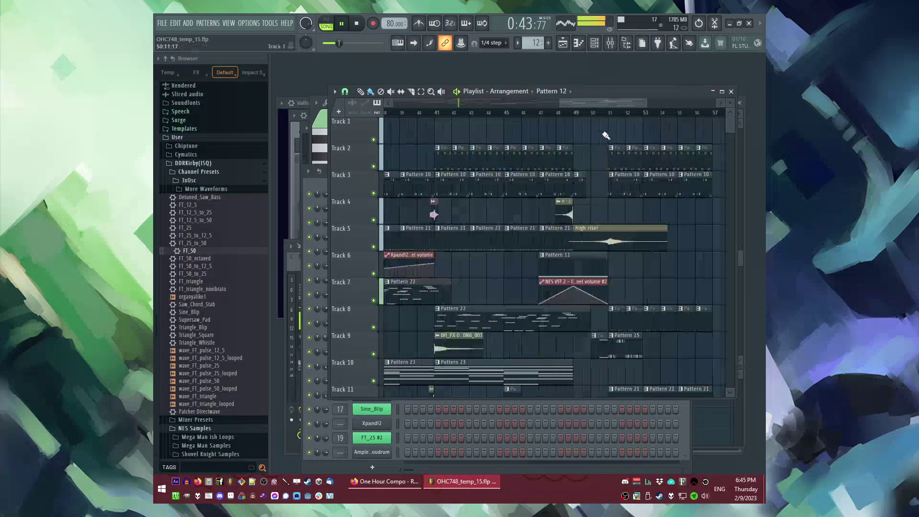
Replay the arrangement from about bar 46 and review the tracks leading into bar 51.
{"action": "left_click", "coordinate": [601, 113]}
{"action": "left_click_drag", "start_coordinate": [599, 103], "coordinate": [616, 103]}
{"action": "left_click", "coordinate": [491, 113]}
{"action": "left_click", "coordinate": [474, 113]}
{"action": "scroll", "coordinate": [512, 209], "scroll_direction": "down", "scroll_amount": 3}
{"action": "scroll", "coordinate": [529, 216], "scroll_direction": "up", "scroll_amount": 2}
{"action": "scroll", "coordinate": [531, 240], "scroll_direction": "down", "scroll_amount": 3}
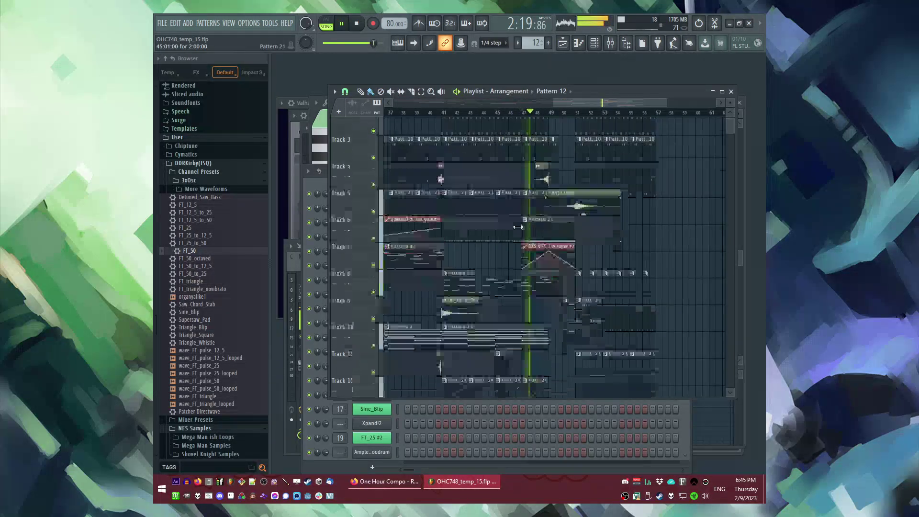
Lower the French Violin mixer track's volume to about 95% (-1.2 dB) and return to the playlist.
{"action": "scroll", "coordinate": [531, 242], "scroll_direction": "up", "scroll_amount": 2}
{"action": "key", "text": "F9"}
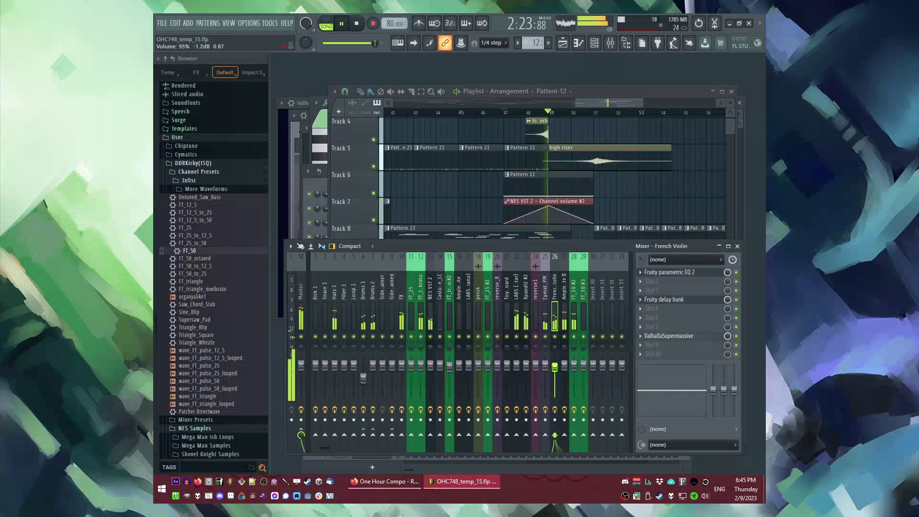
{"action": "key", "text": "F5"}
{"action": "scroll", "coordinate": [658, 206], "scroll_direction": "up", "scroll_amount": 2}
{"action": "scroll", "coordinate": [653, 206], "scroll_direction": "up", "scroll_amount": 3}
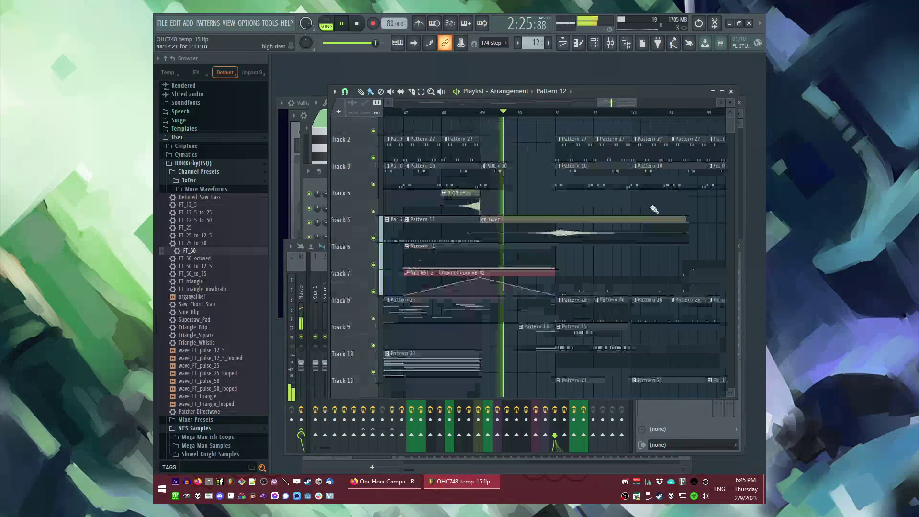
Create a new pattern and place it on Track 4 at bar 51.
{"action": "left_click_drag", "start_coordinate": [608, 104], "coordinate": [617, 104]}
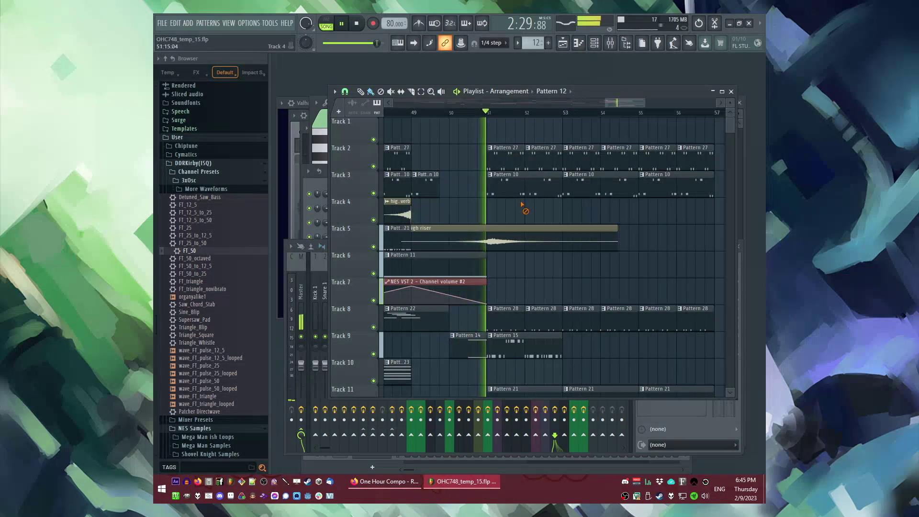
{"action": "scroll", "coordinate": [563, 211], "scroll_direction": "down", "scroll_amount": 3}
{"action": "scroll", "coordinate": [587, 220], "scroll_direction": "up", "scroll_amount": 2}
{"action": "scroll", "coordinate": [584, 221], "scroll_direction": "down", "scroll_amount": 4}
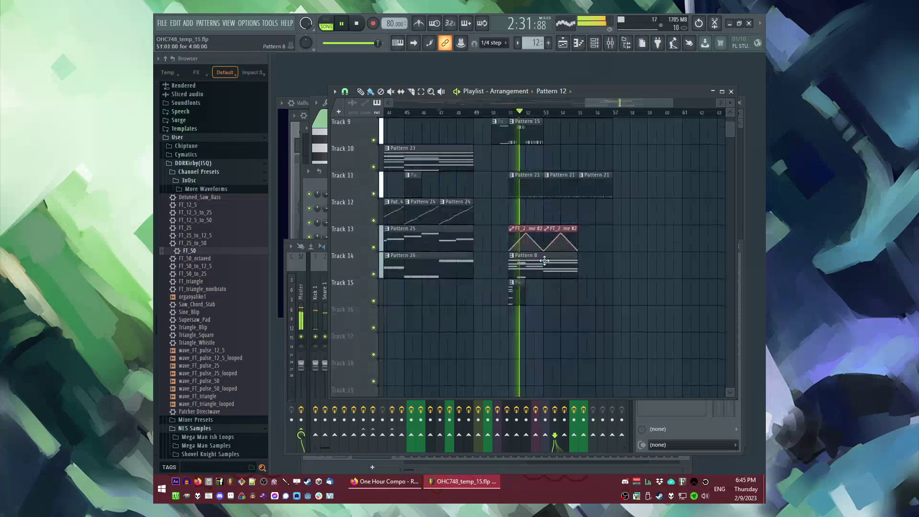
{"action": "scroll", "coordinate": [536, 295], "scroll_direction": "up", "scroll_amount": 6}
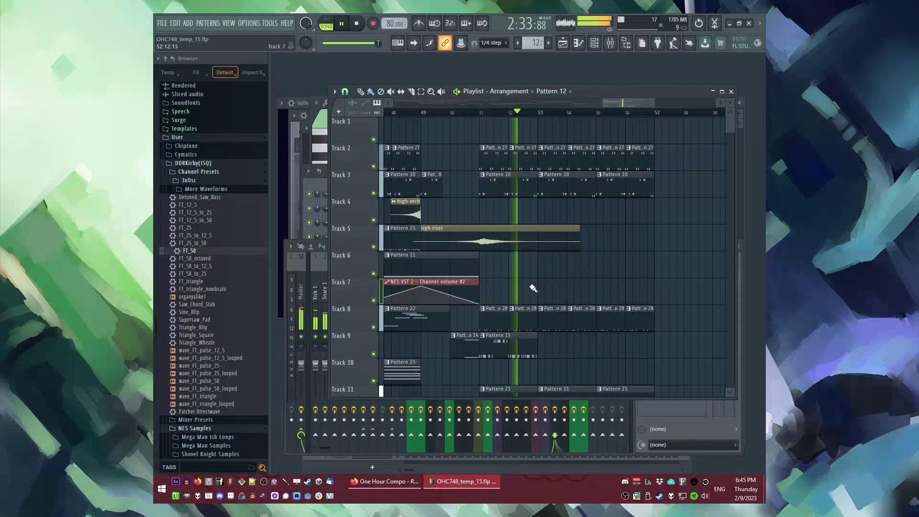
{"action": "key", "text": "F4"}
{"action": "left_click", "coordinate": [481, 216]}
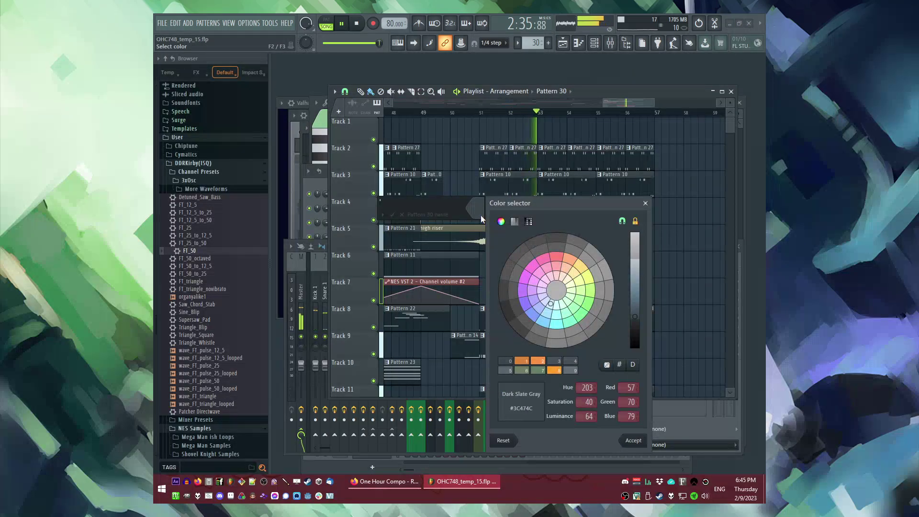
{"action": "key", "text": "Return"}
{"action": "key", "text": "Return"}
{"action": "left_click", "coordinate": [481, 214]}
Collapse the open Future Bass drum sample folder and expand the SNES Samples folder in the sample library.
{"action": "scroll", "coordinate": [206, 369], "scroll_direction": "down", "scroll_amount": 10}
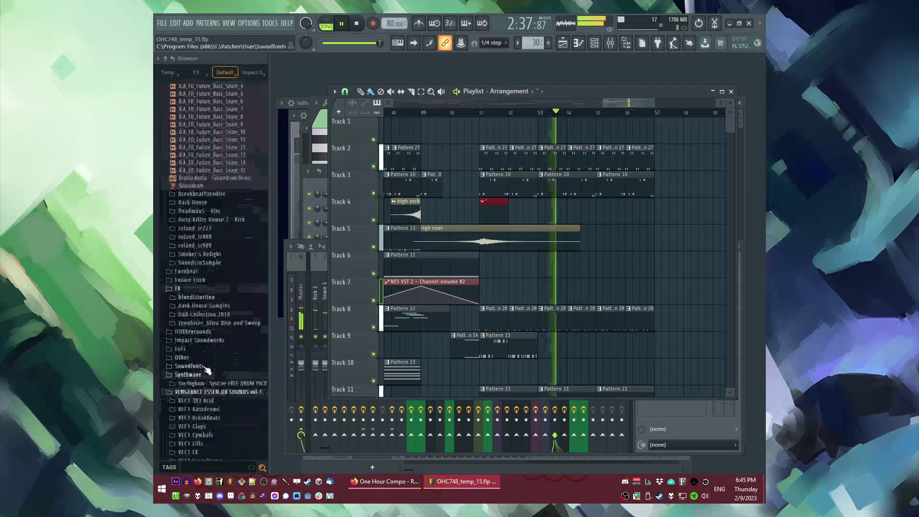
{"action": "scroll", "coordinate": [213, 330], "scroll_direction": "up", "scroll_amount": 15}
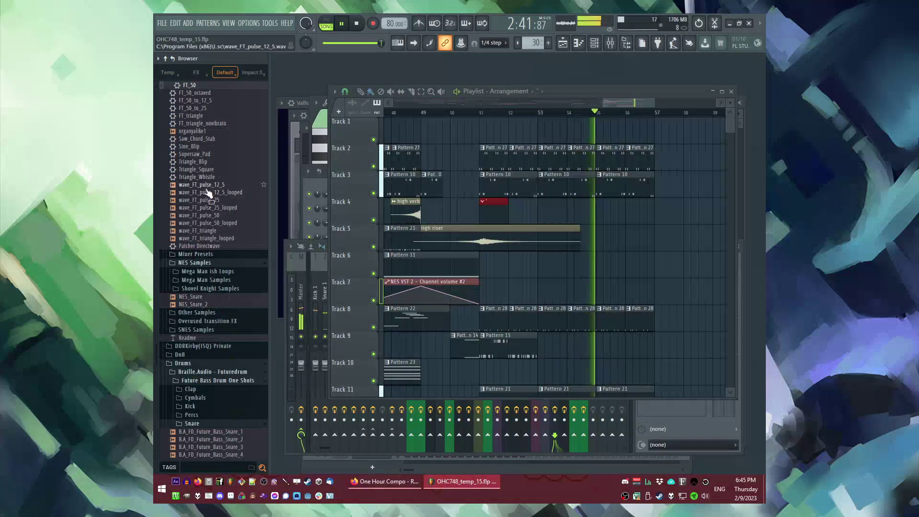
{"action": "scroll", "coordinate": [214, 380], "scroll_direction": "down", "scroll_amount": 15}
{"action": "scroll", "coordinate": [215, 380], "scroll_direction": "up", "scroll_amount": 8}
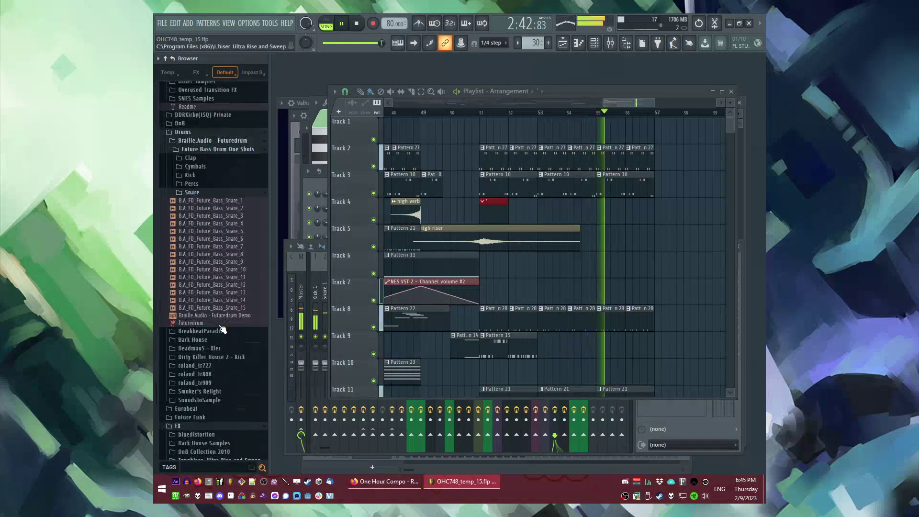
{"action": "left_click", "coordinate": [200, 143]}
{"action": "scroll", "coordinate": [220, 304], "scroll_direction": "up", "scroll_amount": 12}
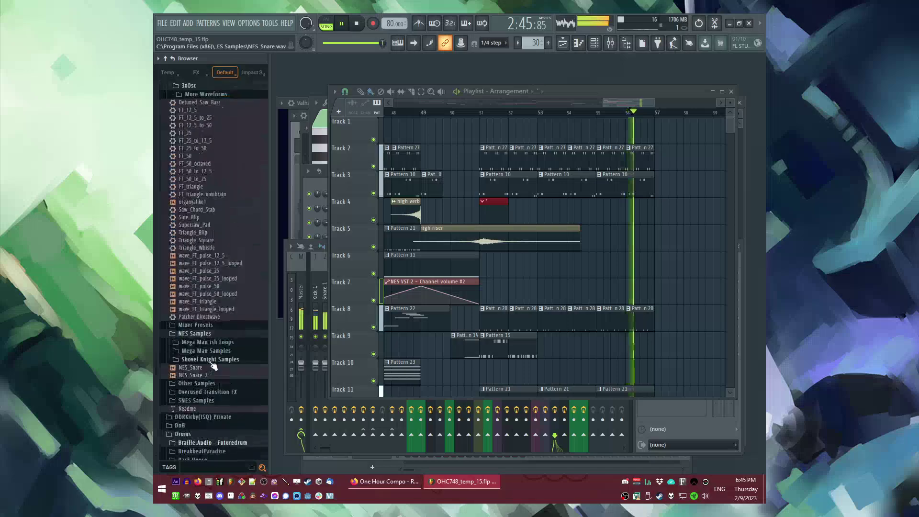
{"action": "scroll", "coordinate": [210, 327], "scroll_direction": "down", "scroll_amount": 2}
{"action": "left_click", "coordinate": [200, 326]}
{"action": "scroll", "coordinate": [200, 327], "scroll_direction": "down", "scroll_amount": 2}
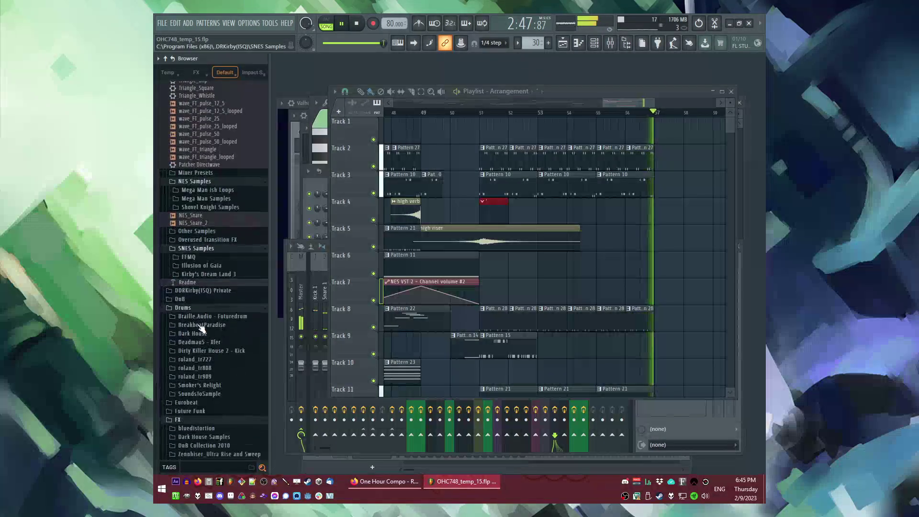
Load the Pan Flute preset from the Illusion of Gaia folder into a new channel and open its piano roll.
{"action": "left_click", "coordinate": [198, 265]}
{"action": "left_click_drag", "start_coordinate": [205, 280], "coordinate": [206, 281]}
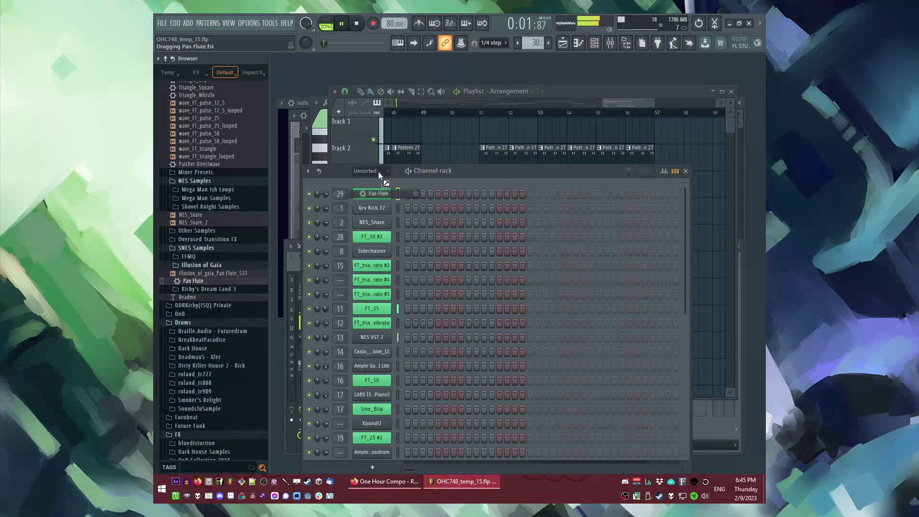
{"action": "left_click_drag", "start_coordinate": [368, 184], "coordinate": [376, 193]}
{"action": "right_click", "coordinate": [391, 189]}
{"action": "left_click", "coordinate": [405, 196]}
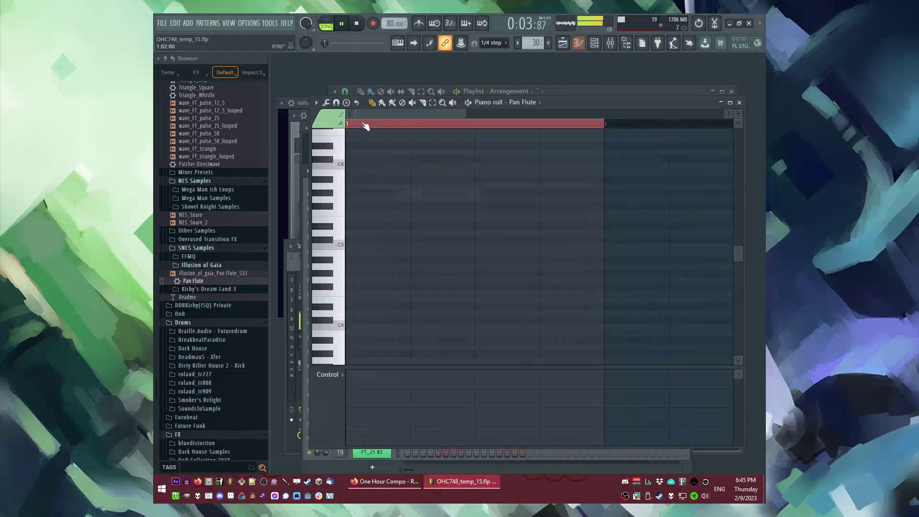
{"action": "left_click", "coordinate": [354, 199]}
{"action": "key", "text": "space"}
{"action": "key", "text": "space"}
{"action": "right_click", "coordinate": [394, 200]}
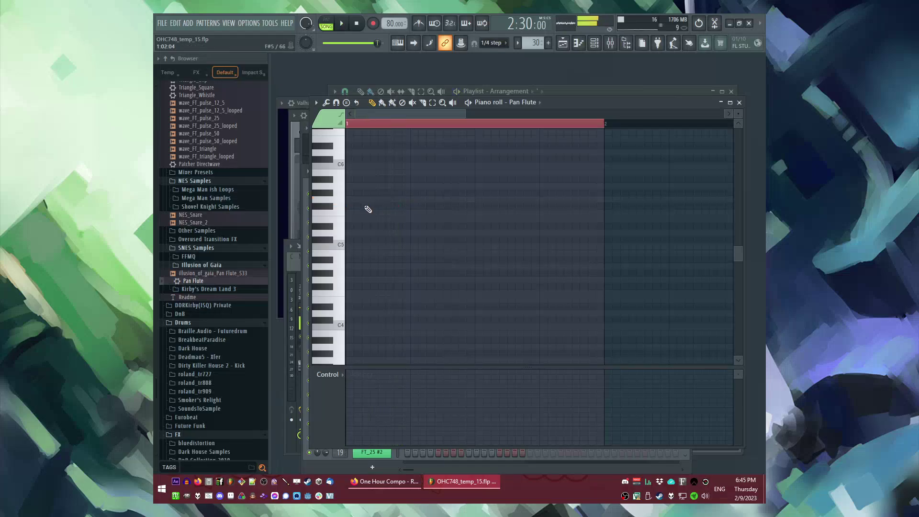
Enter a short G5 note and a held F5 note at the start of the Pan Flute part, checking them by playback.
{"action": "left_click", "coordinate": [353, 200]}
{"action": "key", "text": "space"}
{"action": "key", "text": "space"}
{"action": "key", "text": "space"}
{"action": "left_click_drag", "start_coordinate": [400, 199], "coordinate": [406, 260]}
{"action": "key", "text": "space"}
{"action": "key", "text": "space"}
{"action": "key", "text": "space"}
Continue the rising Pan Flute melody in bar 1 with B5, C6 and D6 notes.
{"action": "scroll", "coordinate": [448, 230], "scroll_direction": "up", "scroll_amount": 2}
{"action": "key", "text": "space"}
{"action": "left_click_drag", "start_coordinate": [413, 214], "coordinate": [409, 214]}
{"action": "key", "text": "space"}
{"action": "left_click_drag", "start_coordinate": [470, 213], "coordinate": [503, 206]}
{"action": "key", "text": "space"}
{"action": "left_click", "coordinate": [509, 191]}
{"action": "key", "text": "space"}
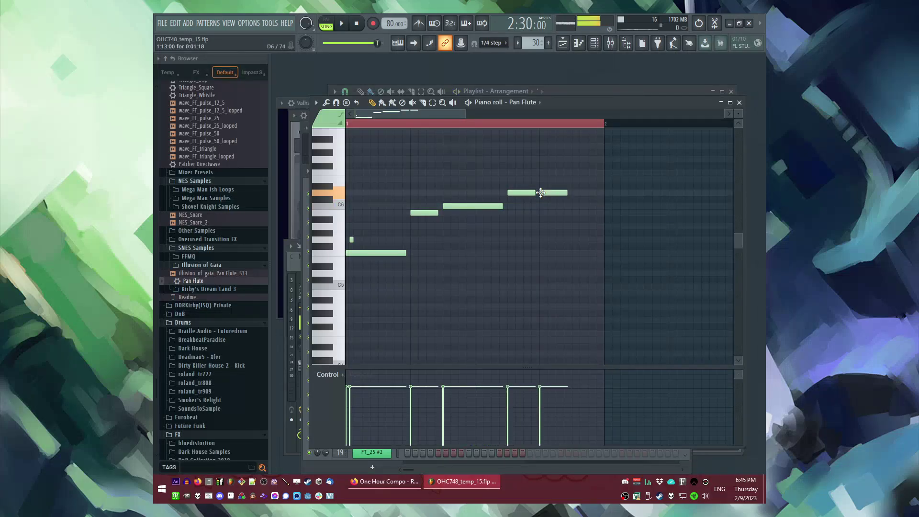
End bar 1 of the Pan Flute melody with a very short D6 leading into an E6 held into bar 2.
{"action": "left_click", "coordinate": [549, 185]}
{"action": "key", "text": "space"}
{"action": "mouse_move", "coordinate": [550, 185]}
{"action": "left_mouse_down"}
{"action": "mouse_move", "coordinate": [545, 194]}
{"action": "mouse_move", "coordinate": [591, 189]}
{"action": "mouse_move", "coordinate": [580, 180]}
{"action": "mouse_move", "coordinate": [615, 180]}
{"action": "mouse_move", "coordinate": [563, 183]}
{"action": "left_mouse_up"}
{"action": "left_click", "coordinate": [597, 199], "text": "ctrl"}
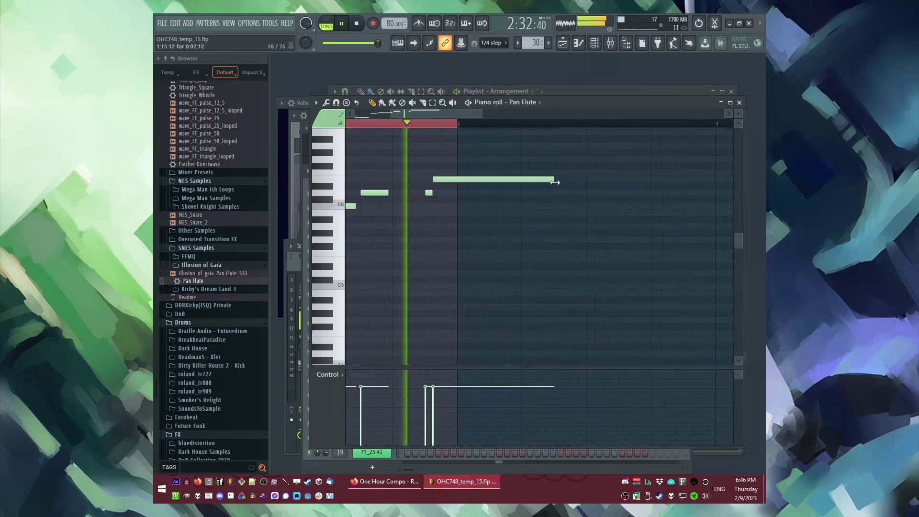
{"action": "scroll", "coordinate": [564, 183], "scroll_direction": "down", "scroll_amount": 4}
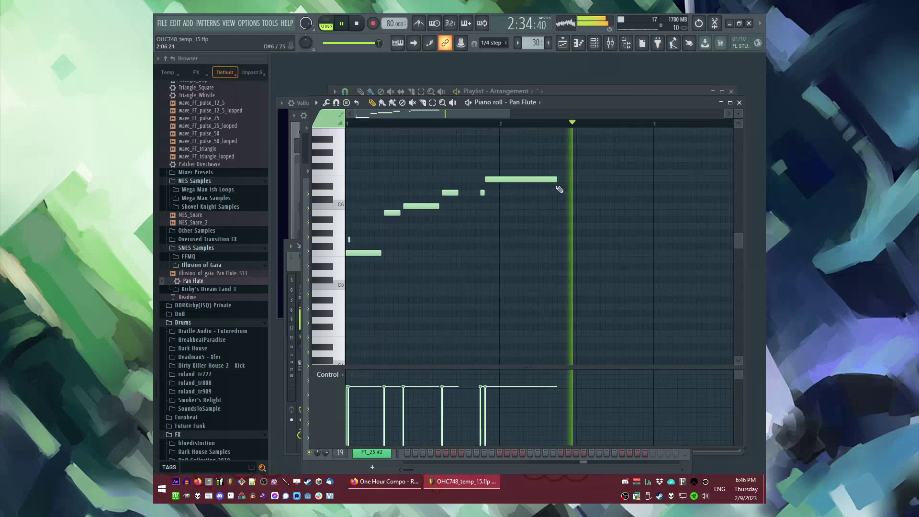
Switch to pattern playback and route the Pan Flute channel to mixer track 30.
{"action": "key", "text": "l"}
{"action": "key", "text": "F6"}
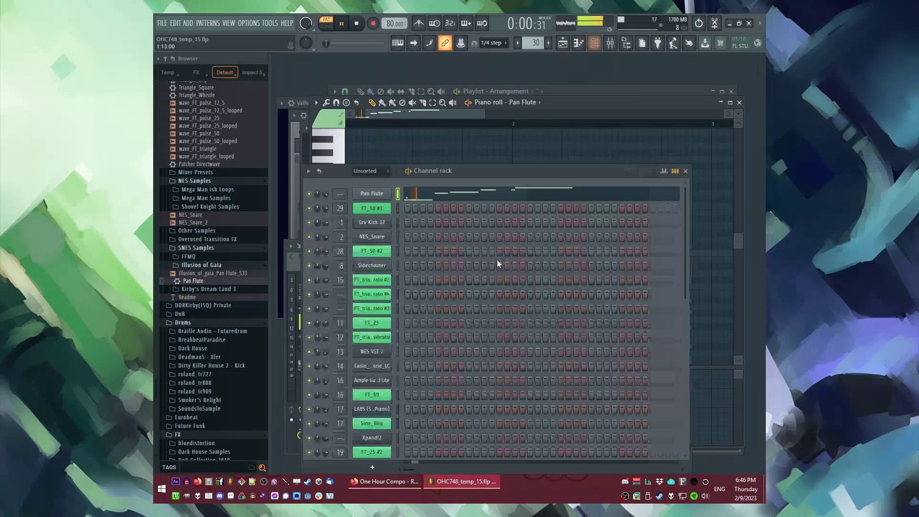
{"action": "left_click", "coordinate": [367, 194]}
{"action": "key", "text": "F9"}
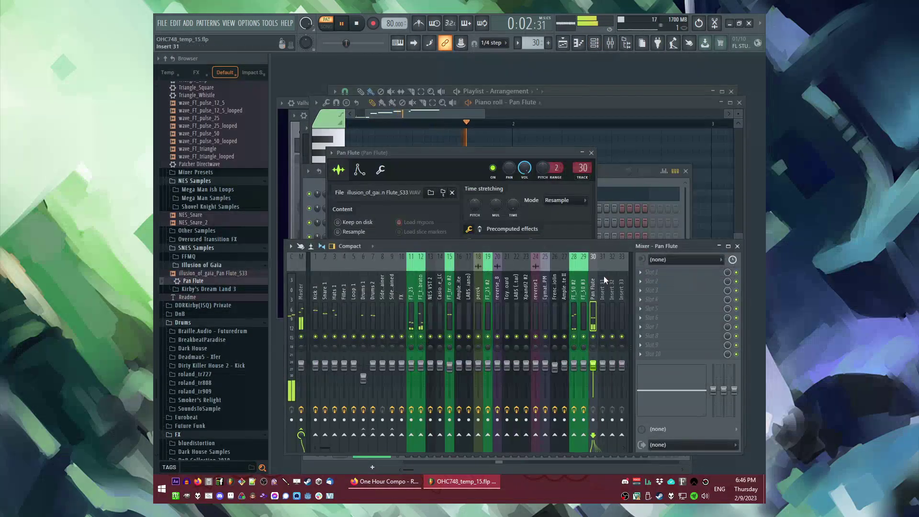
Add Fruity delay bank and Fruity Reeverb 2 to the Pan Flute mixer track.
{"action": "left_click", "coordinate": [640, 301]}
{"action": "left_click", "coordinate": [601, 268]}
{"action": "left_click", "coordinate": [665, 330]}
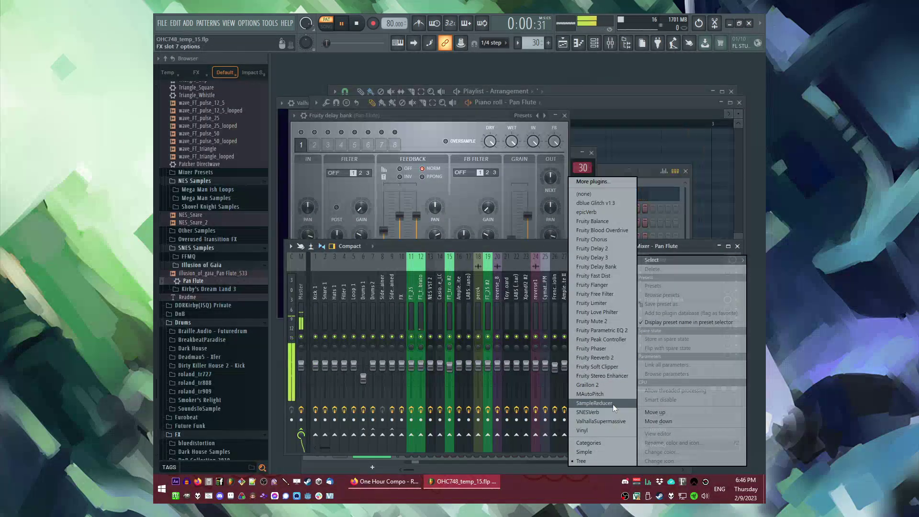
{"action": "left_click", "coordinate": [601, 359]}
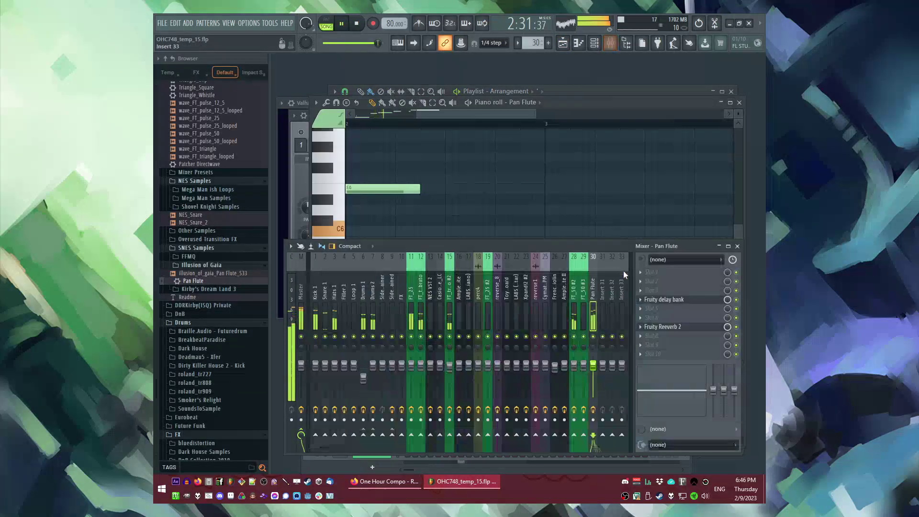
Add Fruity Parametric EQ 2 to the Pan Flute track, boosting band 6 about 3.7 dB near 5.2 kHz and cutting the lowest band.
{"action": "left_click", "coordinate": [640, 268]}
{"action": "left_click", "coordinate": [602, 331]}
{"action": "left_click_drag", "start_coordinate": [539, 257], "coordinate": [549, 247]}
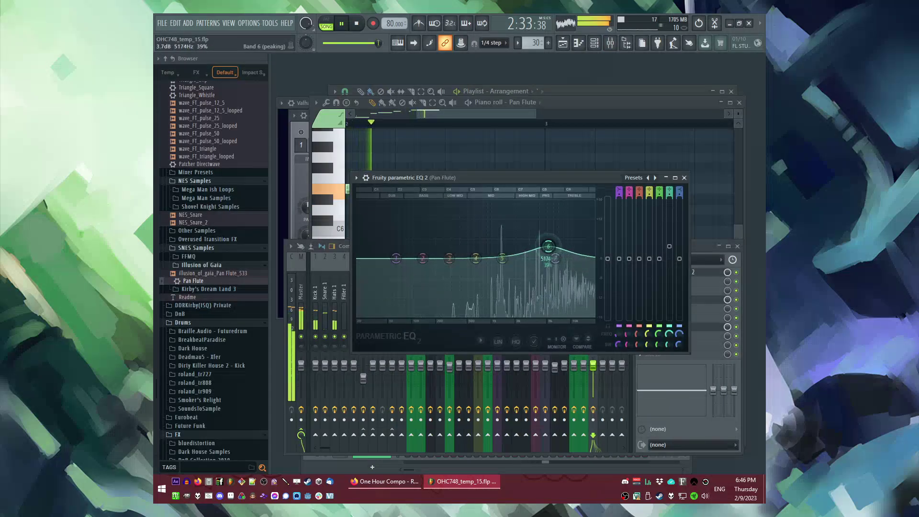
{"action": "left_click_drag", "start_coordinate": [400, 264], "coordinate": [413, 312]}
Lengthen the Pan Flute's E6 note in bar 2 and add a C6 slide note overlapping its end, followed by a regular C6.
{"action": "key", "text": "F5"}
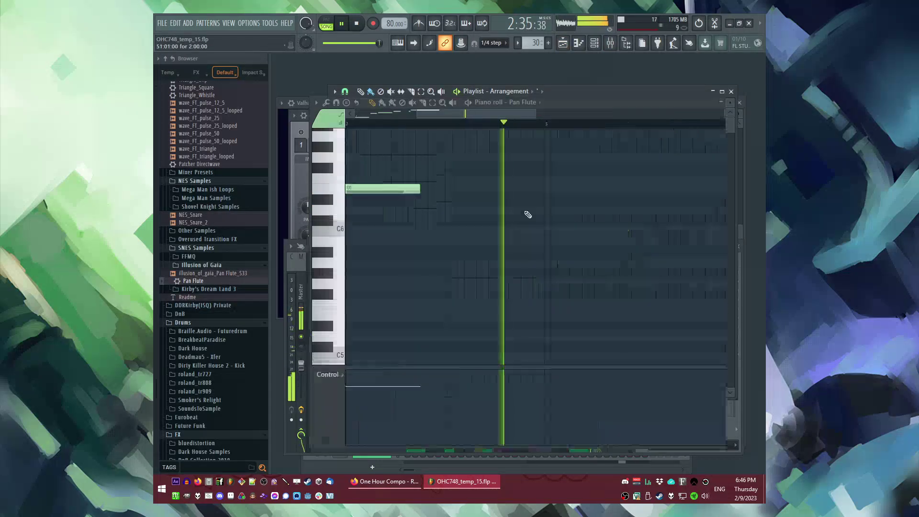
{"action": "key", "text": "F7"}
{"action": "key", "text": "space"}
{"action": "left_click_drag", "start_coordinate": [420, 189], "coordinate": [445, 196]}
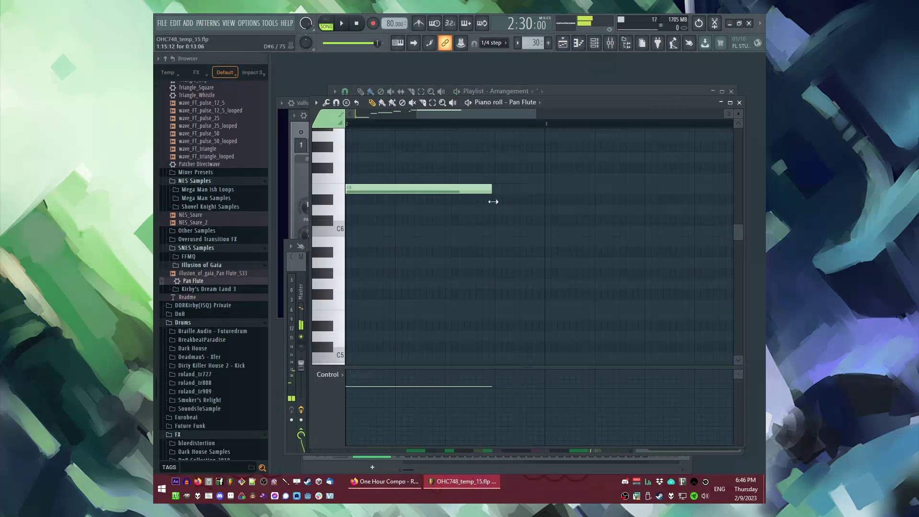
{"action": "left_click", "coordinate": [498, 230]}
{"action": "key", "text": "s"}
{"action": "left_click", "coordinate": [459, 220]}
{"action": "key", "text": "space"}
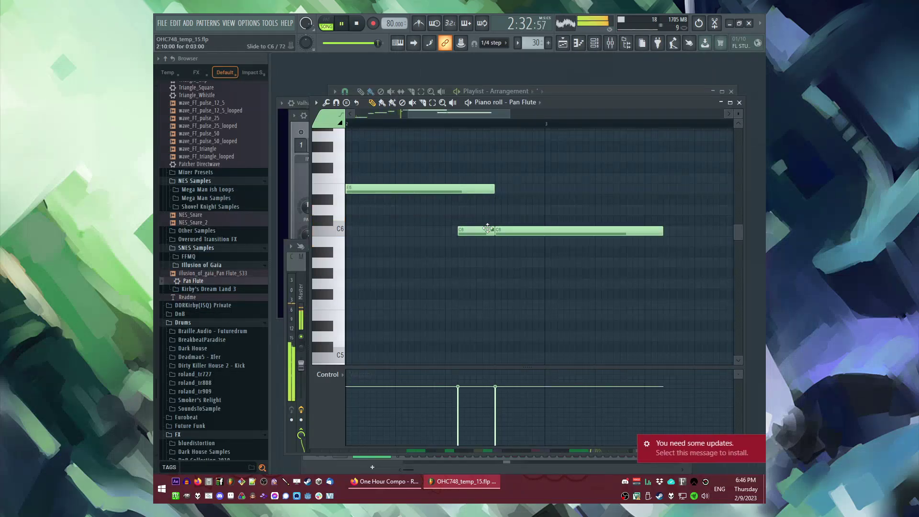
Save the project as OHC748_temp_16.flp and stop playback in the Pan Flute piano roll.
{"action": "key", "text": "ctrl+n"}
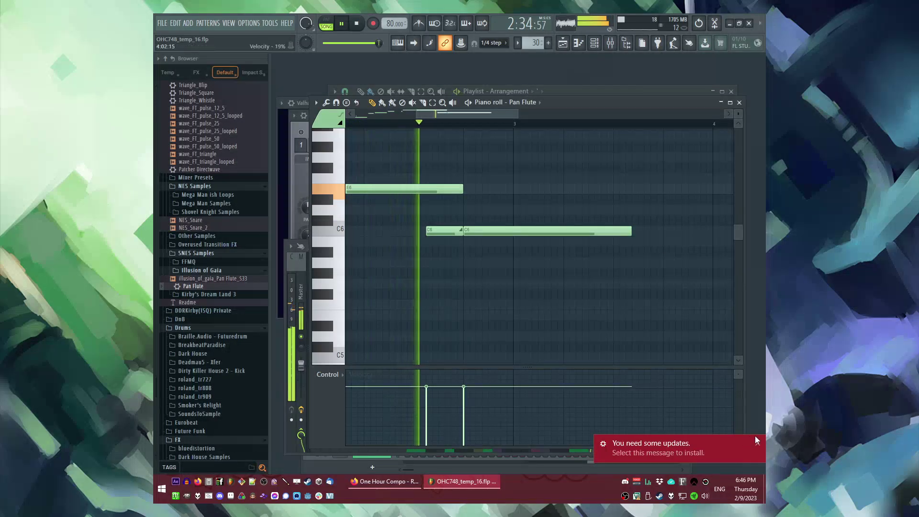
{"action": "key", "text": "F6"}
{"action": "key", "text": "F6"}
{"action": "key", "text": "space"}
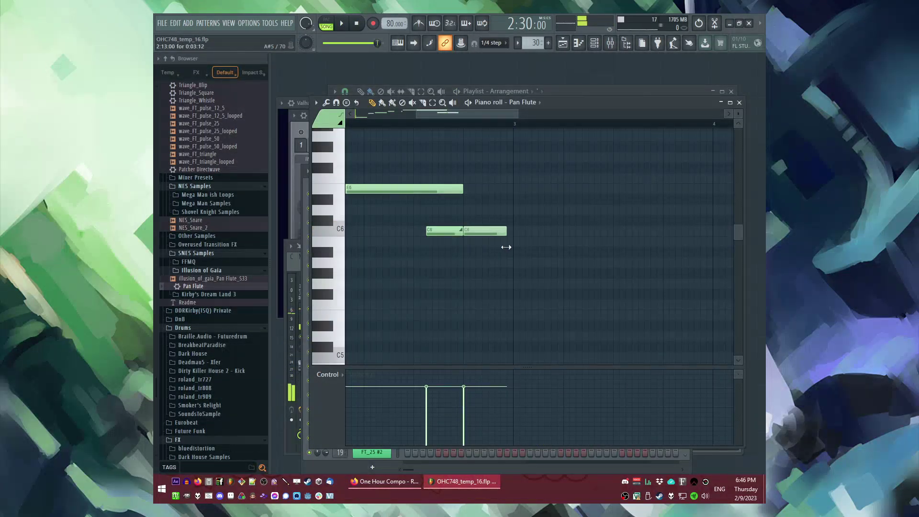
Add a very short F6 and a G6 held through bar 3 of the Pan Flute melody, and save as OHC748_temp_17.flp.
{"action": "left_click_drag", "start_coordinate": [506, 170], "coordinate": [513, 187]}
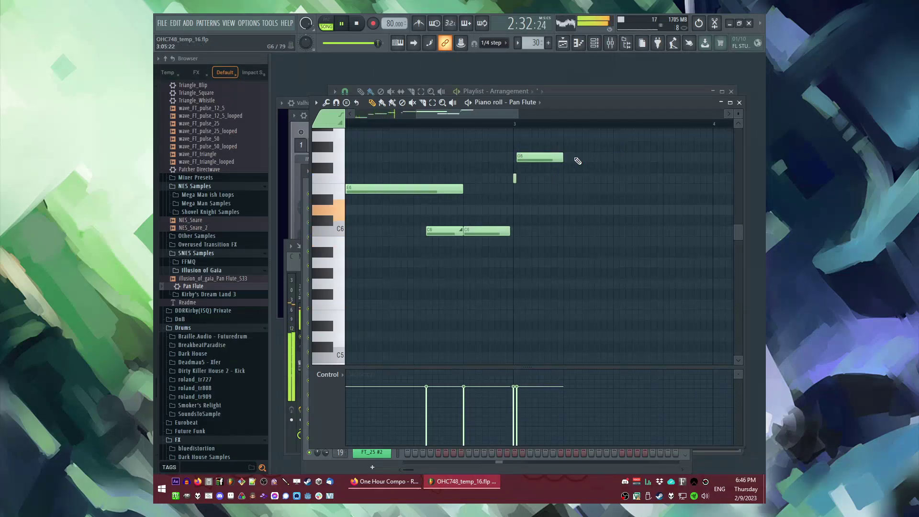
{"action": "left_click_drag", "start_coordinate": [559, 156], "coordinate": [564, 163]}
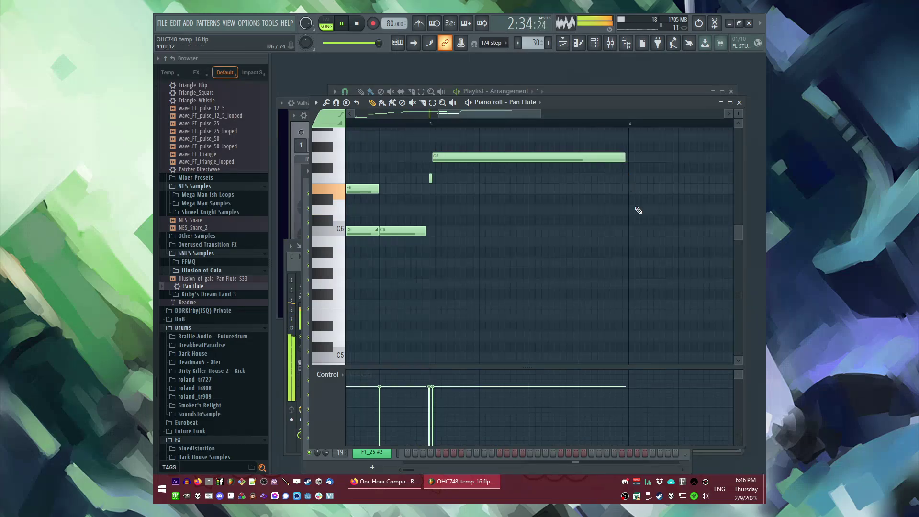
{"action": "scroll", "coordinate": [603, 241], "scroll_direction": "up", "scroll_amount": 4}
{"action": "scroll", "coordinate": [536, 236], "scroll_direction": "down", "scroll_amount": 2}
{"action": "scroll", "coordinate": [430, 311], "scroll_direction": "down", "scroll_amount": 3}
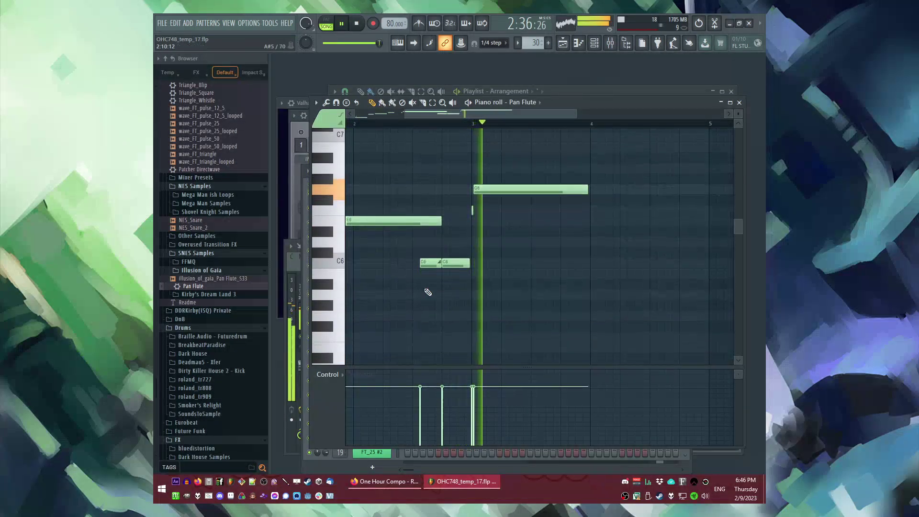
Raise the Pan Flute's slide note in bar 2 to C#6 and replay the section in the playlist.
{"action": "scroll", "coordinate": [425, 298], "scroll_direction": "up", "scroll_amount": 3}
{"action": "left_click_drag", "start_coordinate": [447, 266], "coordinate": [463, 256]}
{"action": "key", "text": "space"}
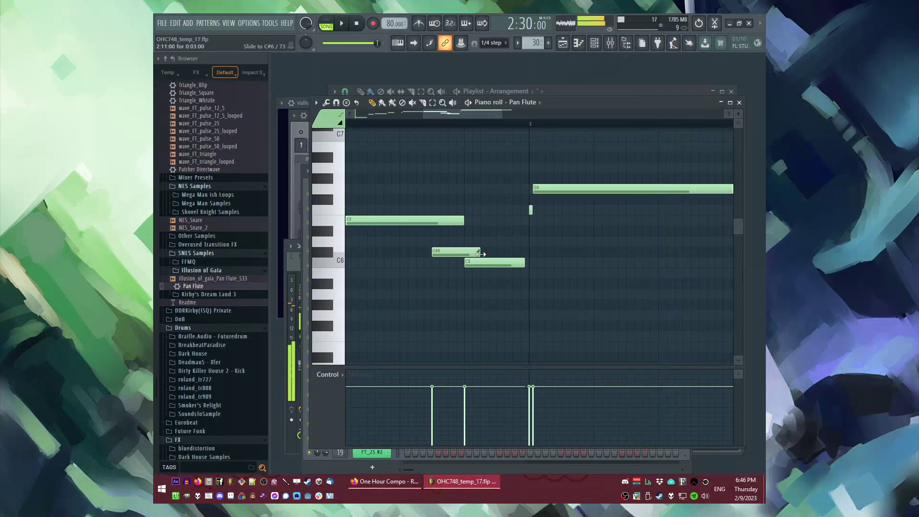
{"action": "key", "text": "Tab"}
{"action": "key", "text": "Tab"}
{"action": "left_click", "coordinate": [551, 112]}
{"action": "key", "text": "space"}
{"action": "scroll", "coordinate": [501, 287], "scroll_direction": "down", "scroll_amount": 1}
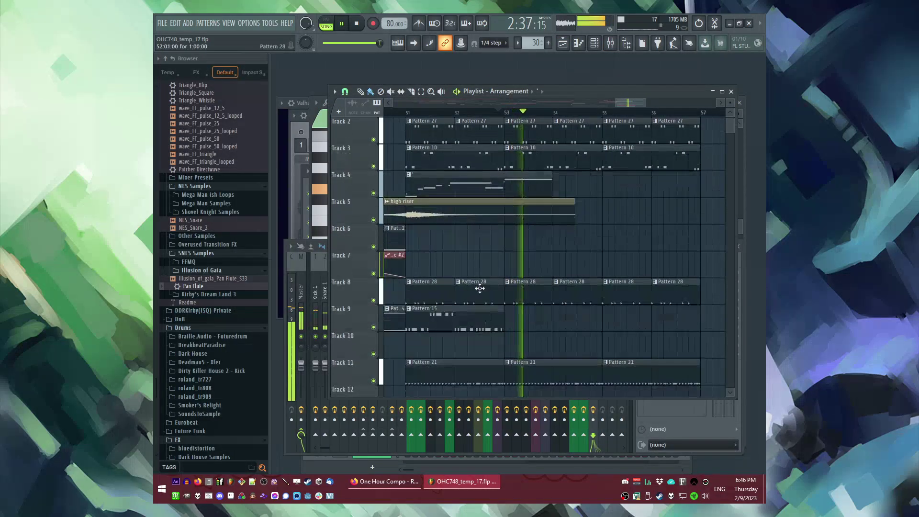
Open Pattern 15's triangle bass, duplicate the C2 rhythm of bar 2 into bar 3, and lower the copy to A#1.
{"action": "double_click", "coordinate": [456, 320]}
{"action": "key", "text": "space"}
{"action": "key", "text": "ctrl+b"}
{"action": "scroll", "coordinate": [638, 287], "scroll_direction": "up", "scroll_amount": 5}
{"action": "scroll", "coordinate": [627, 285], "scroll_direction": "down", "scroll_amount": 2}
{"action": "key", "text": "space"}
{"action": "left_click_drag", "start_coordinate": [494, 273], "coordinate": [495, 293]}
{"action": "key", "text": "ctrl+d"}
Raise the second half of the bass notes in bar 3 of Pattern 15 from A#1 to F2 during playback.
{"action": "scroll", "coordinate": [482, 242], "scroll_direction": "down", "scroll_amount": 3}
{"action": "scroll", "coordinate": [550, 262], "scroll_direction": "up", "scroll_amount": 3}
{"action": "scroll", "coordinate": [489, 254], "scroll_direction": "down", "scroll_amount": 1}
{"action": "scroll", "coordinate": [576, 236], "scroll_direction": "down", "scroll_amount": 3}
{"action": "scroll", "coordinate": [576, 236], "scroll_direction": "down", "scroll_amount": 1}
{"action": "key", "text": "space"}
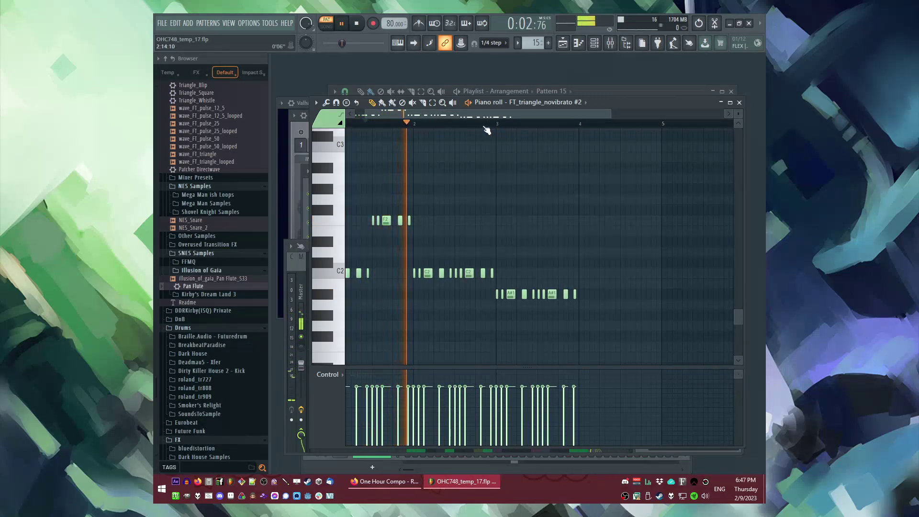
{"action": "scroll", "coordinate": [565, 250], "scroll_direction": "up", "scroll_amount": 4}
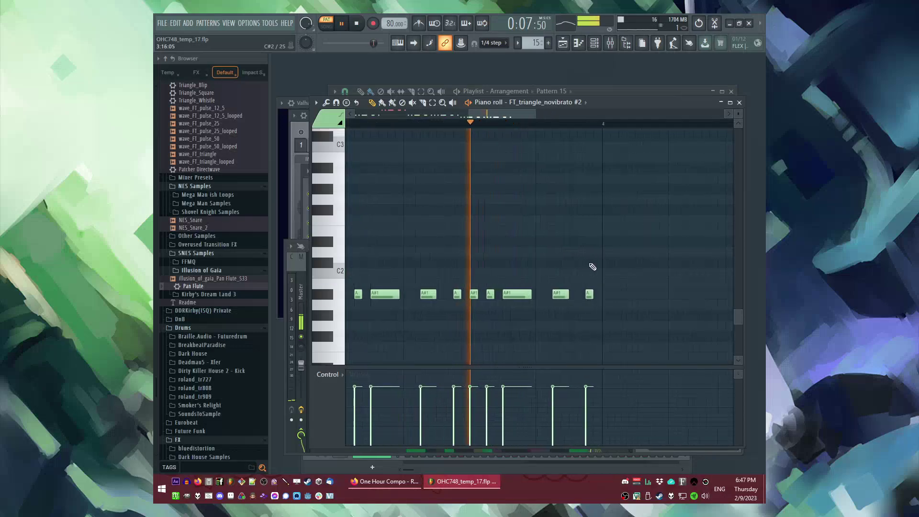
{"action": "scroll", "coordinate": [455, 297], "scroll_direction": "down", "scroll_amount": 4}
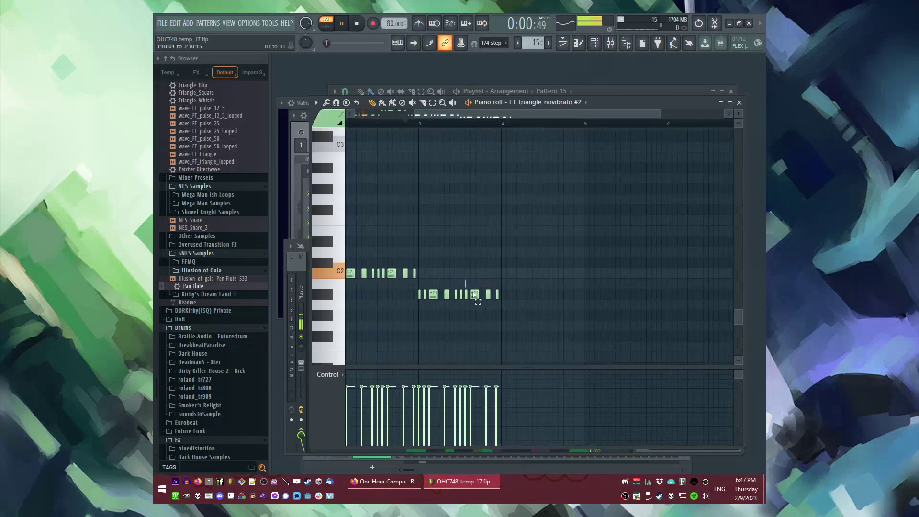
{"action": "scroll", "coordinate": [473, 293], "scroll_direction": "up", "scroll_amount": 2}
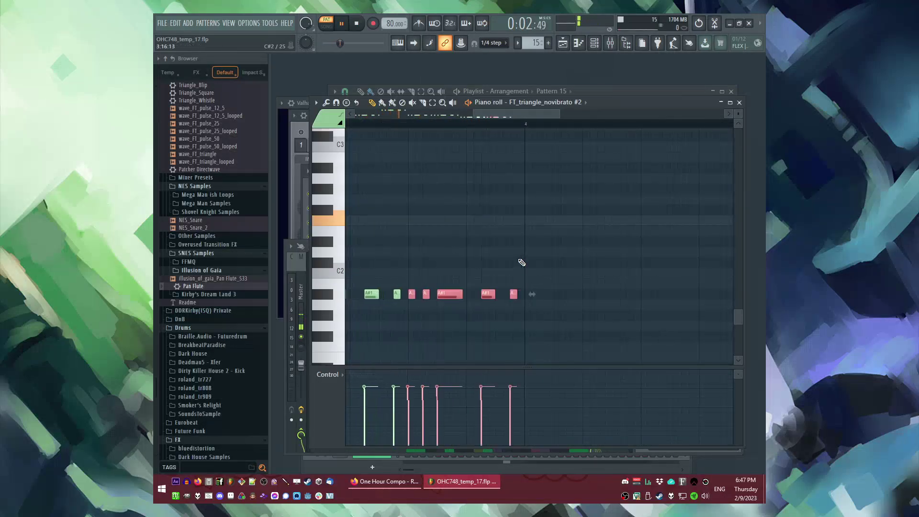
{"action": "left_click_drag", "start_coordinate": [479, 225], "coordinate": [478, 214]}
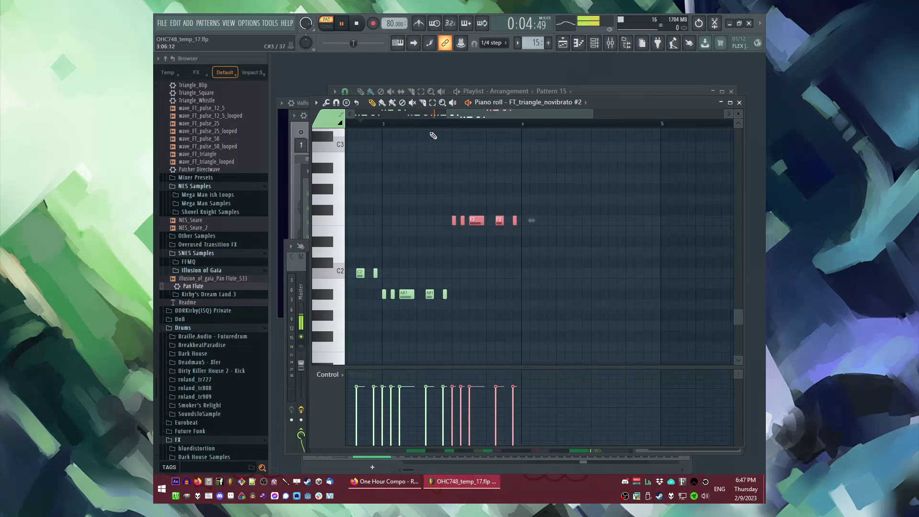
Duplicate Pattern 15's bar 3 bass notes into bar 4 and lower the copied F2 notes to A#1.
{"action": "left_click_drag", "start_coordinate": [383, 169], "coordinate": [568, 338]}
{"action": "key", "text": "ctrl+b"}
{"action": "scroll", "coordinate": [598, 259], "scroll_direction": "up", "scroll_amount": 2}
{"action": "scroll", "coordinate": [599, 225], "scroll_direction": "down", "scroll_amount": 1}
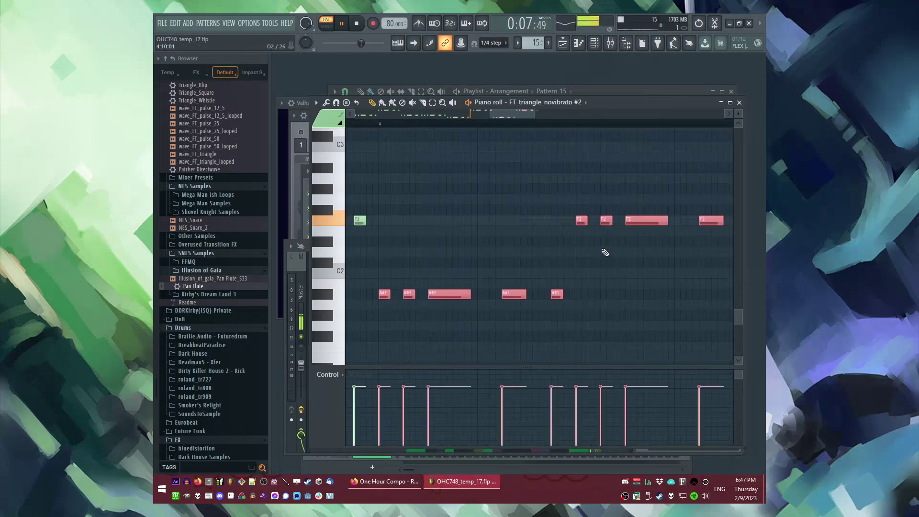
{"action": "left_click_drag", "start_coordinate": [562, 195], "coordinate": [735, 239]}
{"action": "left_click_drag", "start_coordinate": [614, 222], "coordinate": [614, 298]}
{"action": "left_click", "coordinate": [613, 313], "text": "ctrl"}
Play the song from bar 53 and duplicate the Pattern 15 clip on Track 9 to bar 55.
{"action": "key", "text": "F7"}
{"action": "scroll", "coordinate": [574, 244], "scroll_direction": "down", "scroll_amount": 1}
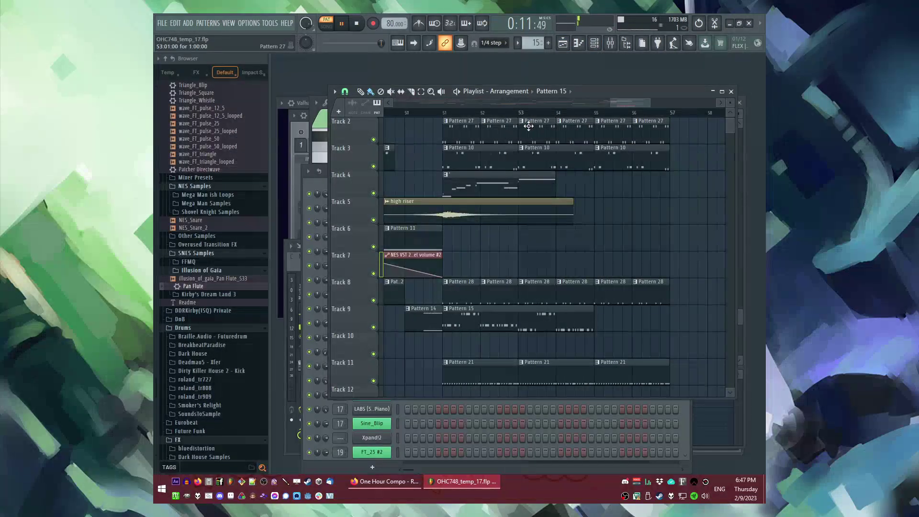
{"action": "left_click", "coordinate": [523, 112]}
{"action": "key", "text": "l"}
{"action": "scroll", "coordinate": [544, 180], "scroll_direction": "down", "scroll_amount": 3}
{"action": "left_click", "coordinate": [599, 240]}
{"action": "right_click", "coordinate": [616, 239]}
{"action": "left_click_drag", "start_coordinate": [609, 243], "coordinate": [577, 239], "text": "ctrl"}
{"action": "key", "text": "ctrl+b"}
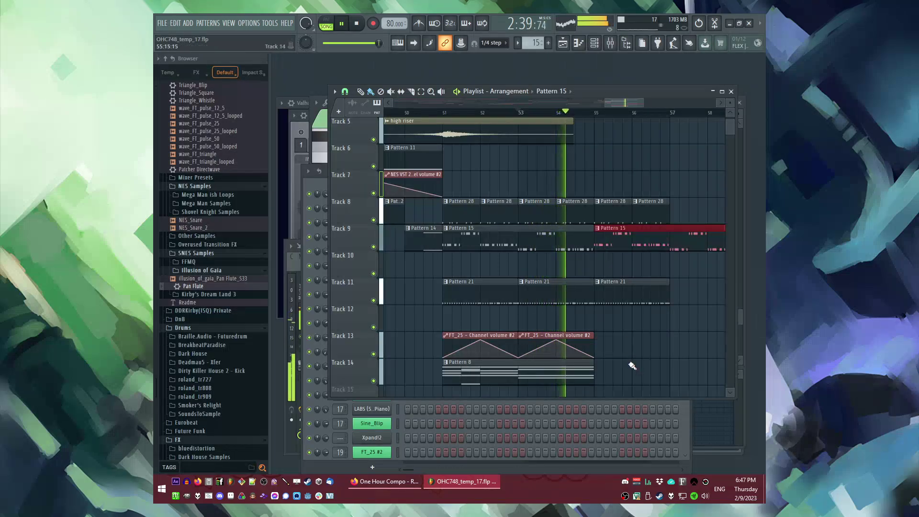
Duplicate the Pattern 8 chords with their FT_25 volume automation, and extend Pattern 21 through bar 58.
{"action": "left_click_drag", "start_coordinate": [631, 366], "coordinate": [470, 354], "text": "ctrl"}
{"action": "key", "text": "ctrl+b"}
{"action": "scroll", "coordinate": [470, 354], "scroll_direction": "right", "scroll_amount": 1}
{"action": "left_click_drag", "start_coordinate": [631, 297], "coordinate": [580, 294], "text": "ctrl"}
{"action": "key", "text": "ctrl+b"}
Duplicate the ending Pattern 28, Pattern 27 and Pattern 10 clips to fill bars 57 and 58.
{"action": "left_click_drag", "start_coordinate": [639, 196], "coordinate": [560, 211], "text": "ctrl"}
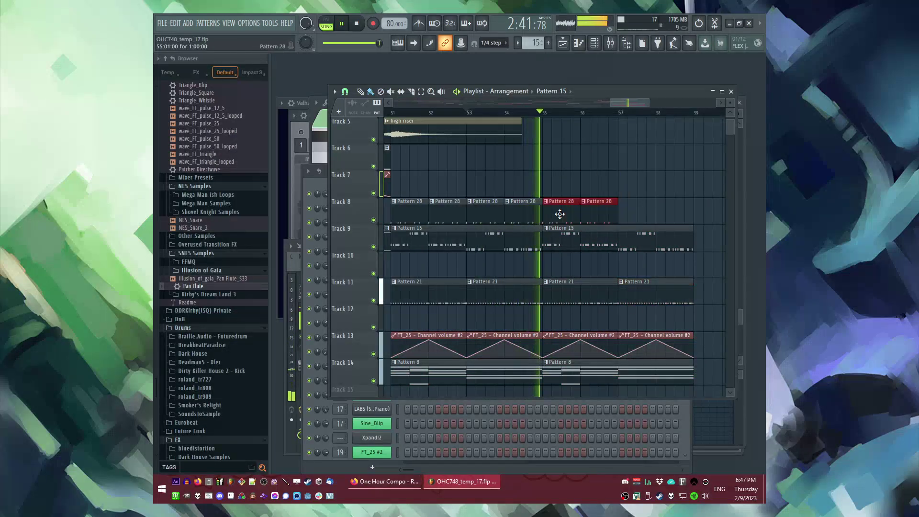
{"action": "key", "text": "ctrl+b"}
{"action": "scroll", "coordinate": [576, 215], "scroll_direction": "up", "scroll_amount": 4}
{"action": "left_click_drag", "start_coordinate": [628, 145], "coordinate": [567, 231], "text": "ctrl"}
{"action": "key", "text": "ctrl+b"}
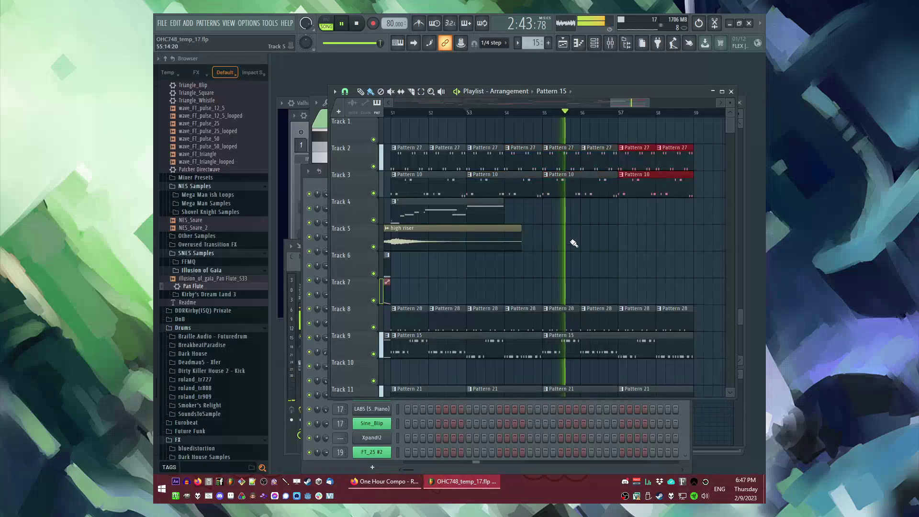
{"action": "left_click", "coordinate": [592, 241], "text": "ctrl"}
Replay the section from bar 52, then shorten the held G6 in bar 3 of the Pan Flute melody.
{"action": "scroll", "coordinate": [595, 242], "scroll_direction": "down", "scroll_amount": 2}
{"action": "scroll", "coordinate": [594, 241], "scroll_direction": "down", "scroll_amount": 2}
{"action": "scroll", "coordinate": [550, 237], "scroll_direction": "up", "scroll_amount": 2}
{"action": "left_click", "coordinate": [432, 115]}
{"action": "scroll", "coordinate": [602, 252], "scroll_direction": "up", "scroll_amount": 2}
{"action": "scroll", "coordinate": [603, 254], "scroll_direction": "up", "scroll_amount": 1}
{"action": "scroll", "coordinate": [589, 250], "scroll_direction": "down", "scroll_amount": 1}
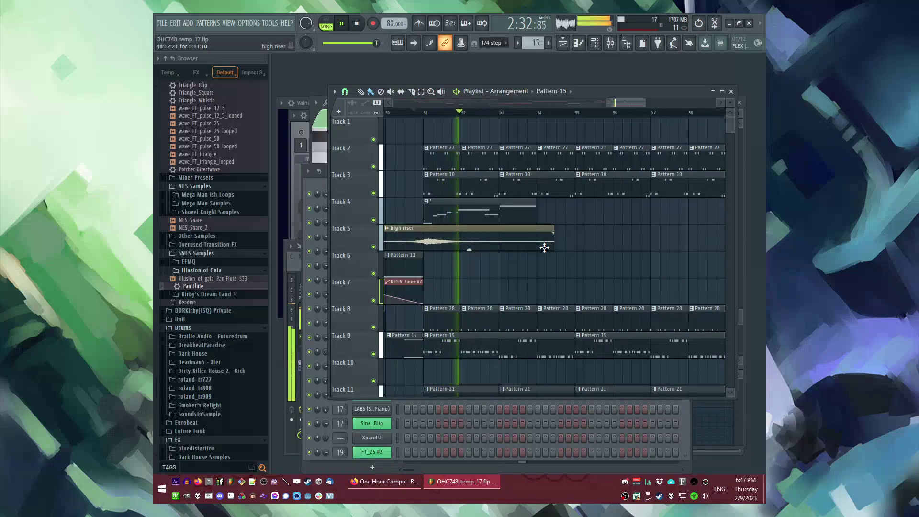
{"action": "double_click", "coordinate": [485, 212]}
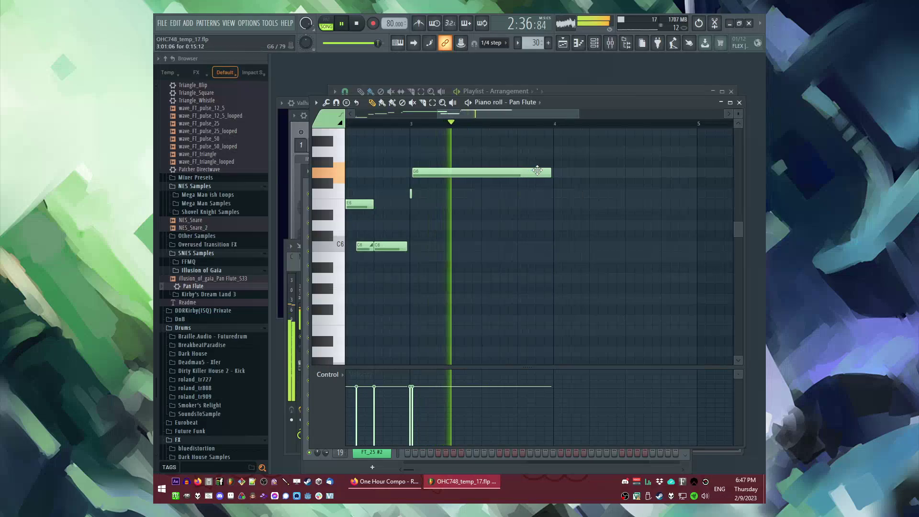
{"action": "left_click_drag", "start_coordinate": [550, 172], "coordinate": [527, 173]}
{"action": "key", "text": "space"}
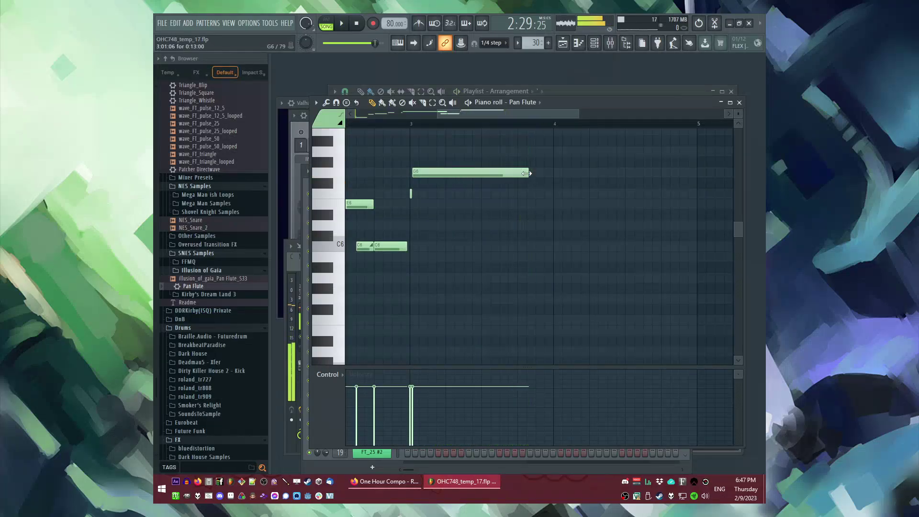
Add short F6 and E6 notes at the end of bar 3 and a C6 at the start of bar 4.
{"action": "scroll", "coordinate": [534, 186], "scroll_direction": "up", "scroll_amount": 2, "text": "ctrl"}
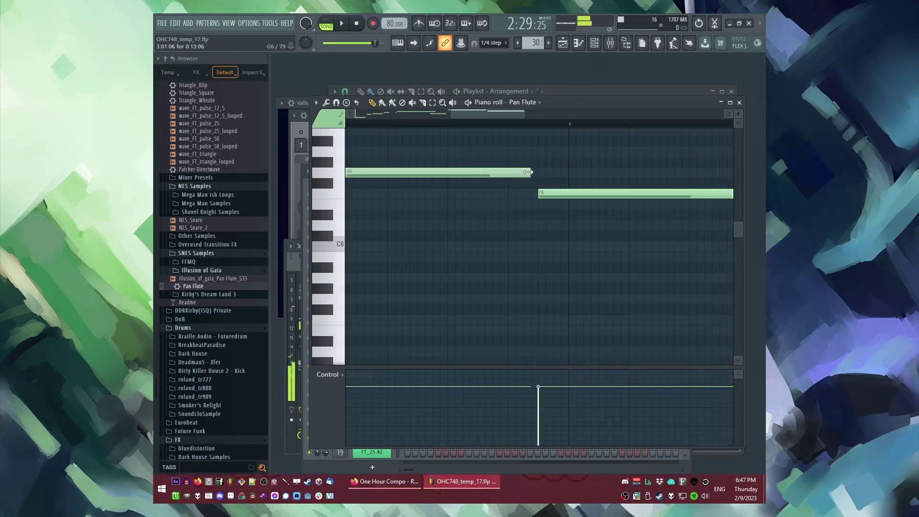
{"action": "scroll", "coordinate": [527, 172], "scroll_direction": "down", "scroll_amount": 2, "text": "ctrl"}
{"action": "scroll", "coordinate": [569, 192], "scroll_direction": "up", "scroll_amount": 2, "text": "ctrl"}
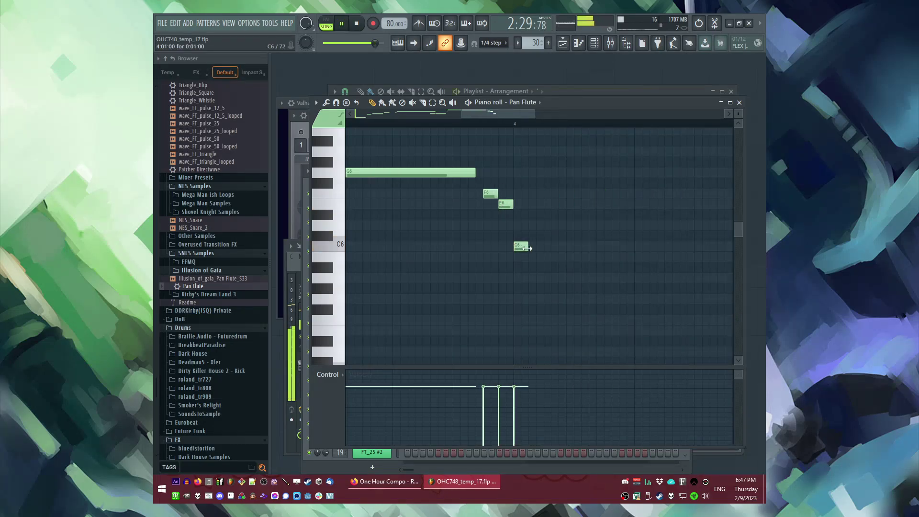
{"action": "left_click", "coordinate": [472, 123]}
Lengthen the C6 across bar 4 and add a C6 slide note from step 5 to the bar's end.
{"action": "left_click_drag", "start_coordinate": [482, 115], "coordinate": [530, 115]}
{"action": "scroll", "coordinate": [476, 254], "scroll_direction": "down", "scroll_amount": 1, "text": "ctrl"}
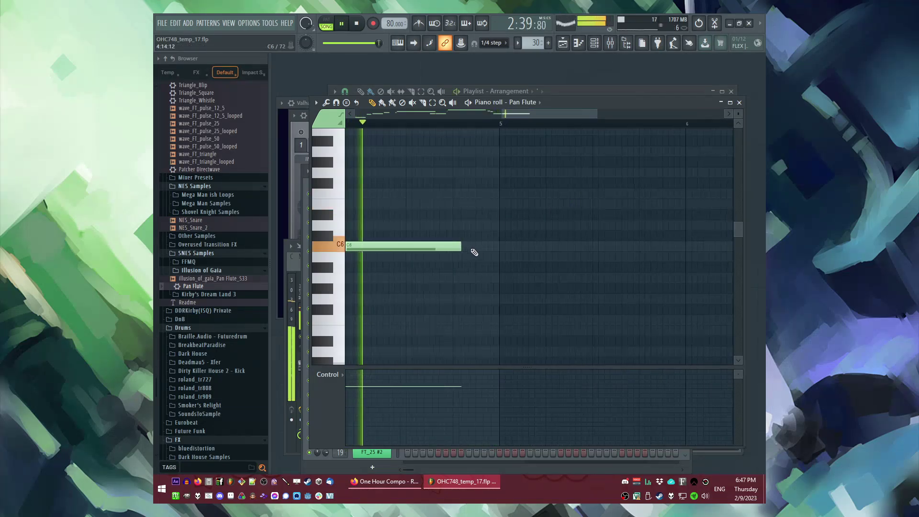
{"action": "scroll", "coordinate": [459, 251], "scroll_direction": "down", "scroll_amount": 1, "text": "ctrl"}
{"action": "left_click", "coordinate": [427, 259]}
{"action": "left_click_drag", "start_coordinate": [486, 259], "coordinate": [509, 246]}
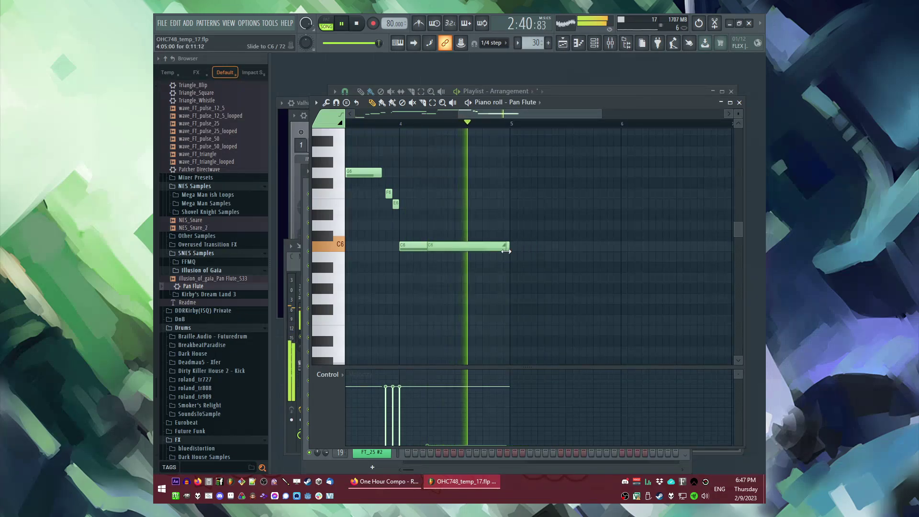
Duplicate the entire four-bar Pan Flute phrase so the copy starts at bar 5.
{"action": "key", "text": "ctrl+a"}
{"action": "key", "text": "ctrl+b"}
{"action": "scroll", "coordinate": [529, 283], "scroll_direction": "up", "scroll_amount": 2, "text": "ctrl"}
Start the copied phrase's F5 at step 5 of bar 5, shorten it, and move B5 to step 7 and C6 to step 9.
{"action": "left_click_drag", "start_coordinate": [474, 274], "coordinate": [548, 322], "text": "ctrl"}
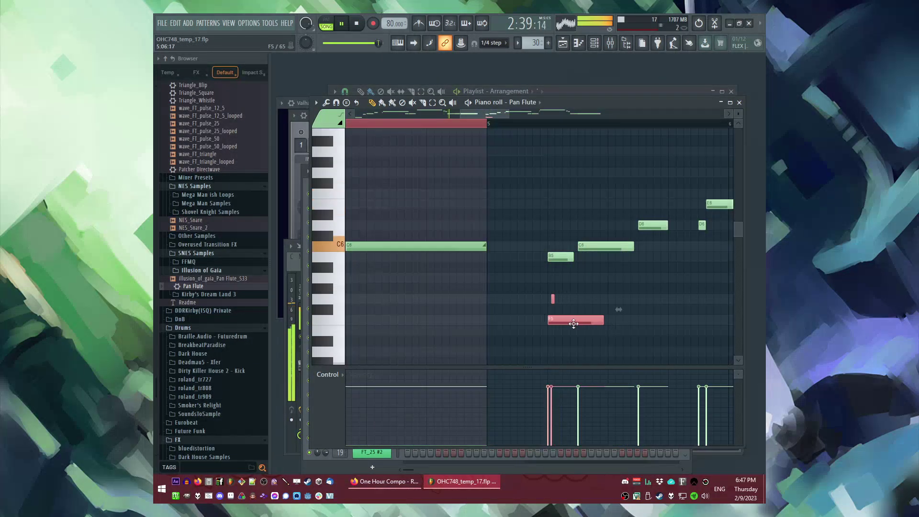
{"action": "scroll", "coordinate": [570, 318], "scroll_direction": "down", "scroll_amount": 3, "text": "ctrl"}
{"action": "scroll", "coordinate": [532, 261], "scroll_direction": "up", "scroll_amount": 3, "text": "ctrl"}
{"action": "key", "text": "ctrl+d"}
{"action": "left_click", "coordinate": [399, 124]}
{"action": "key", "text": "space"}
{"action": "left_click_drag", "start_coordinate": [440, 260], "coordinate": [480, 248]}
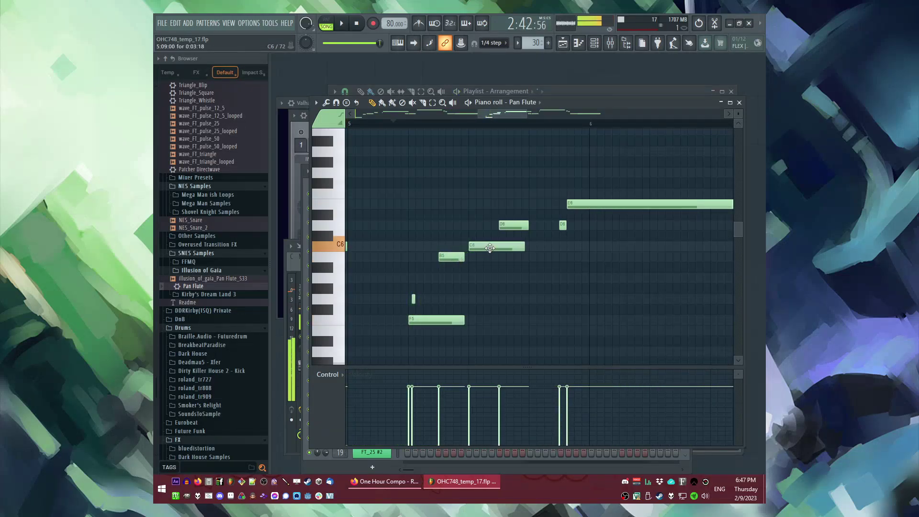
{"action": "left_click_drag", "start_coordinate": [462, 320], "coordinate": [434, 320]}
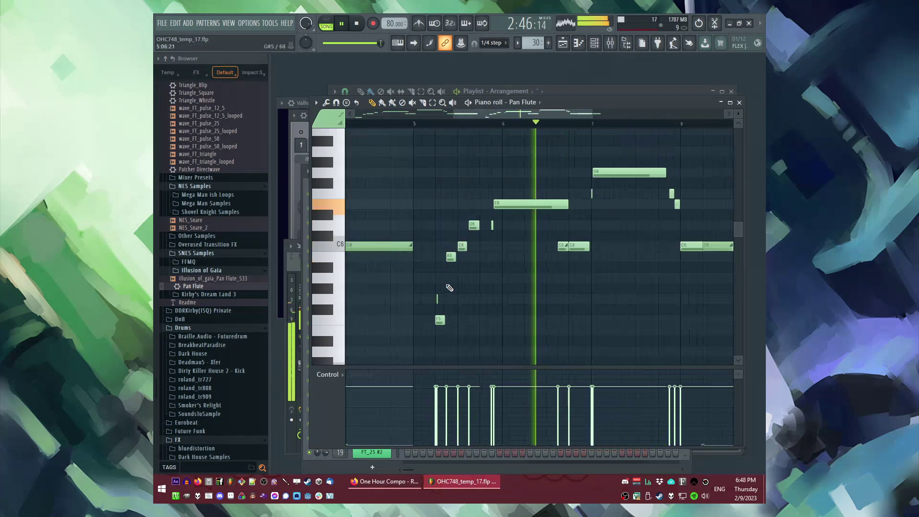
Remove the slide note at the end of bar 6, raise the remaining C6 to G6, and replay from there.
{"action": "key", "text": "space"}
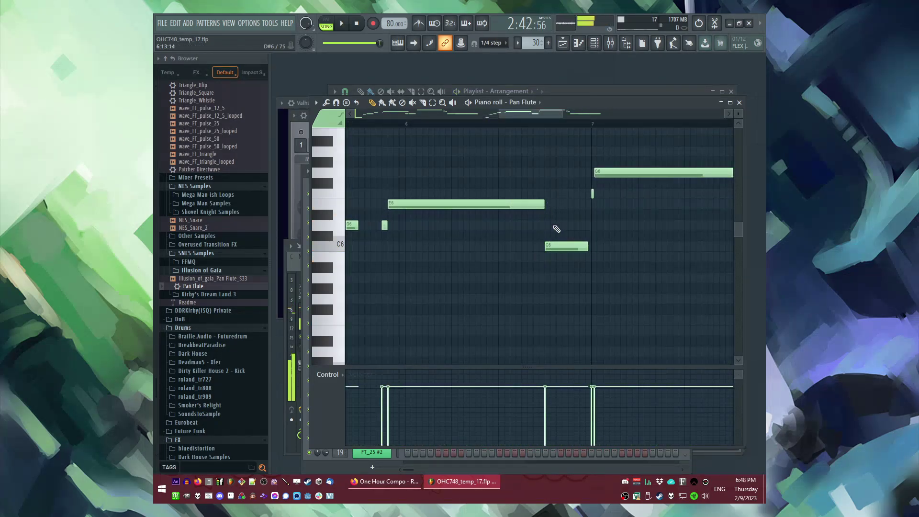
{"action": "scroll", "coordinate": [604, 198], "scroll_direction": "down", "scroll_amount": 3}
{"action": "scroll", "coordinate": [613, 201], "scroll_direction": "up", "scroll_amount": 3}
{"action": "scroll", "coordinate": [599, 206], "scroll_direction": "down", "scroll_amount": 1}
{"action": "scroll", "coordinate": [385, 190], "scroll_direction": "up", "scroll_amount": 2}
{"action": "left_click", "coordinate": [385, 124]}
{"action": "key", "text": "space"}
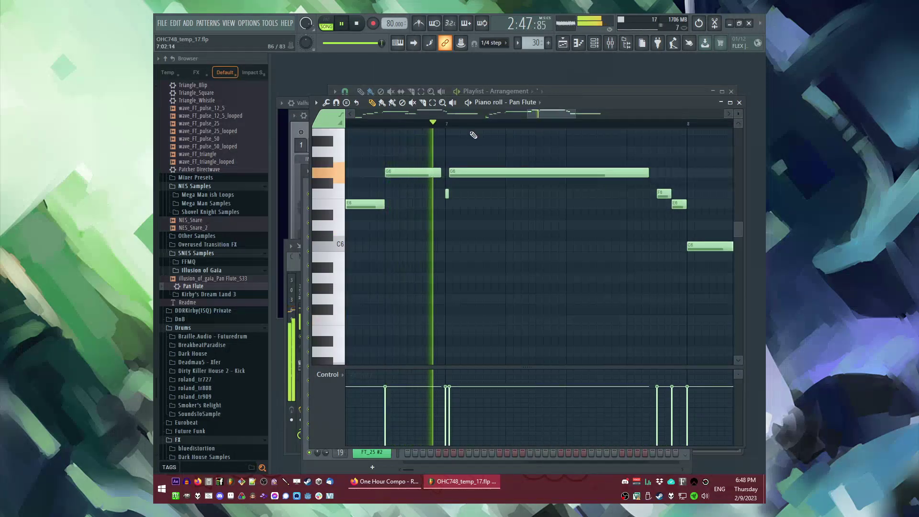
Lower the last short note of bar 7 to C6, and raise bar 8's held note and slide to G6.
{"action": "scroll", "coordinate": [584, 166], "scroll_direction": "right", "scroll_amount": 2}
{"action": "scroll", "coordinate": [558, 206], "scroll_direction": "down", "scroll_amount": 2}
{"action": "scroll", "coordinate": [550, 208], "scroll_direction": "up", "scroll_amount": 2}
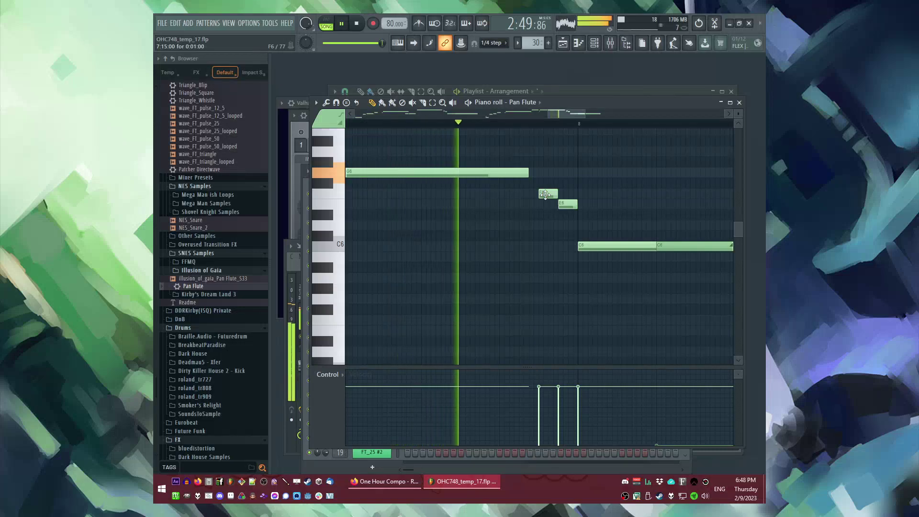
{"action": "scroll", "coordinate": [527, 211], "scroll_direction": "right", "scroll_amount": 2}
{"action": "scroll", "coordinate": [495, 217], "scroll_direction": "down", "scroll_amount": 1}
{"action": "scroll", "coordinate": [529, 209], "scroll_direction": "up", "scroll_amount": 1}
{"action": "key", "text": "space"}
{"action": "scroll", "coordinate": [533, 211], "scroll_direction": "down", "scroll_amount": 3}
{"action": "scroll", "coordinate": [458, 204], "scroll_direction": "up", "scroll_amount": 2}
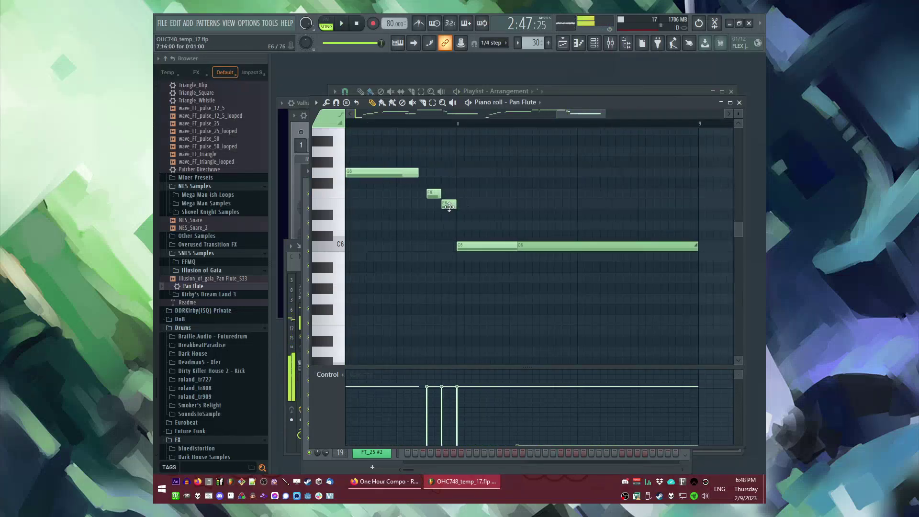
{"action": "left_click_drag", "start_coordinate": [474, 227], "coordinate": [531, 266]}
{"action": "key", "text": "space"}
{"action": "left_click_drag", "start_coordinate": [488, 245], "coordinate": [486, 171]}
{"action": "left_click", "coordinate": [526, 235], "text": "ctrl"}
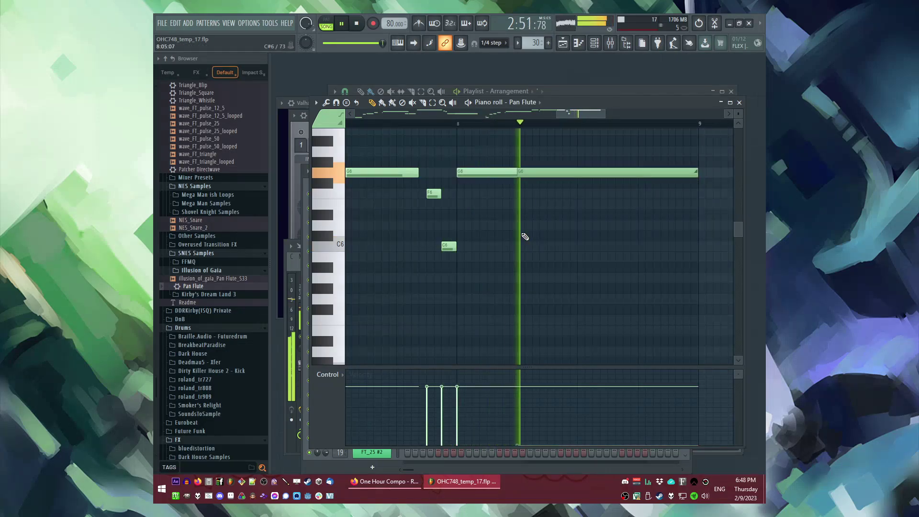
Save the project as OHC748_temp_18.flp and replay the section in the playlist.
{"action": "key", "text": "F5"}
{"action": "scroll", "coordinate": [569, 272], "scroll_direction": "down", "scroll_amount": 3}
{"action": "key", "text": "ctrl+n"}
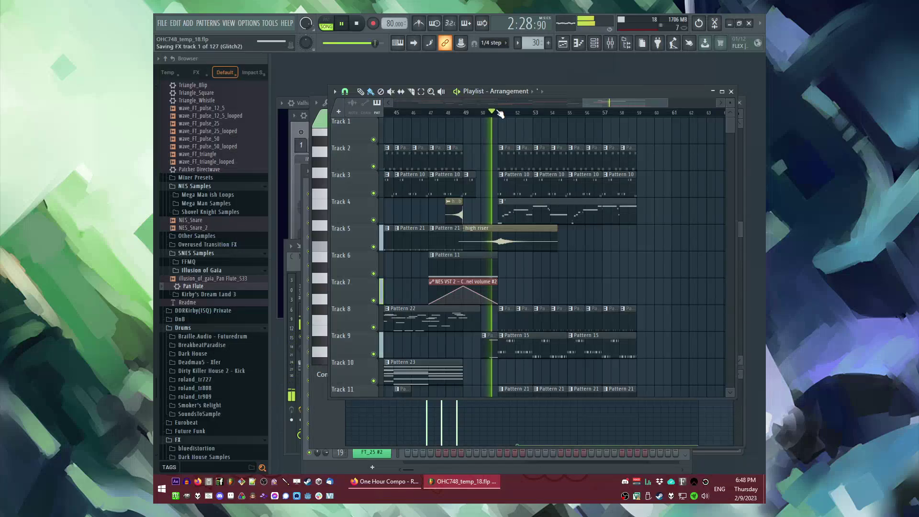
{"action": "scroll", "coordinate": [569, 277], "scroll_direction": "up", "scroll_amount": 2}
{"action": "scroll", "coordinate": [459, 267], "scroll_direction": "up", "scroll_amount": 2}
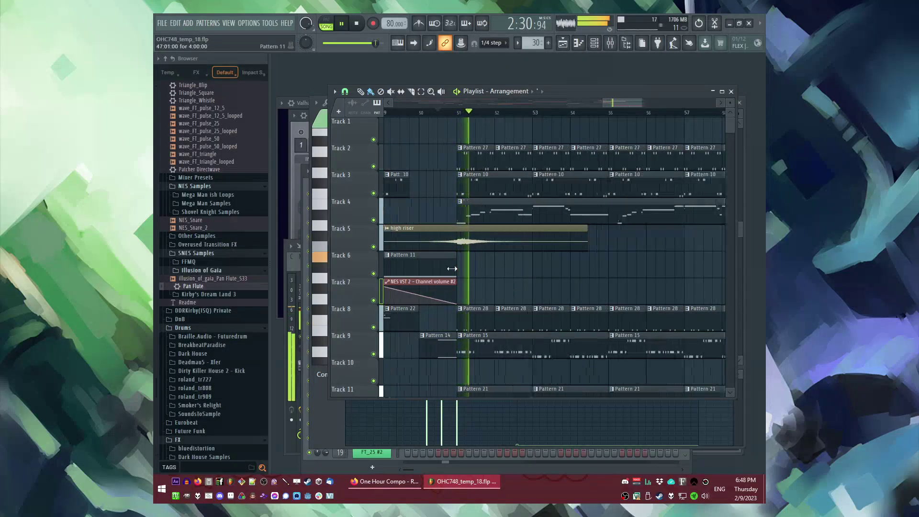
Create Pattern 31 and place its clip on Track 6 at bar 51.
{"action": "key", "text": "KP_Add"}
{"action": "left_click", "coordinate": [484, 266]}
{"action": "left_click_drag", "start_coordinate": [486, 269], "coordinate": [466, 268]}
Load the FT_50 preset as a new channel above Pan Flute and open its piano roll.
{"action": "scroll", "coordinate": [192, 253], "scroll_direction": "up", "scroll_amount": 10}
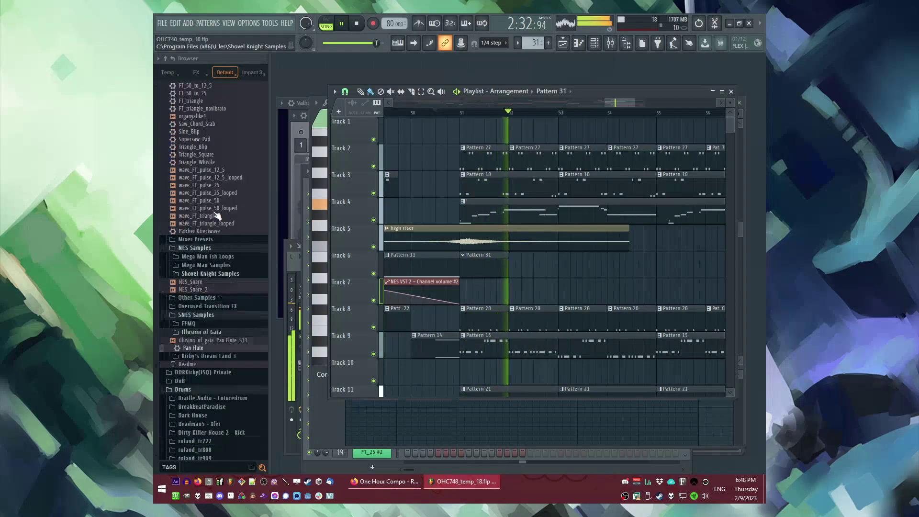
{"action": "key", "text": "F6"}
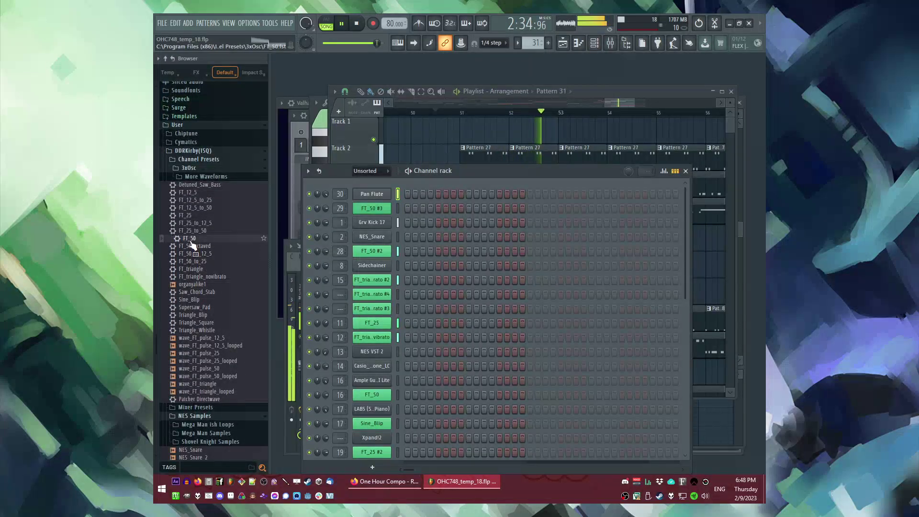
{"action": "left_click_drag", "start_coordinate": [408, 186], "coordinate": [462, 205]}
{"action": "right_click", "coordinate": [367, 195]}
{"action": "left_click", "coordinate": [405, 194]}
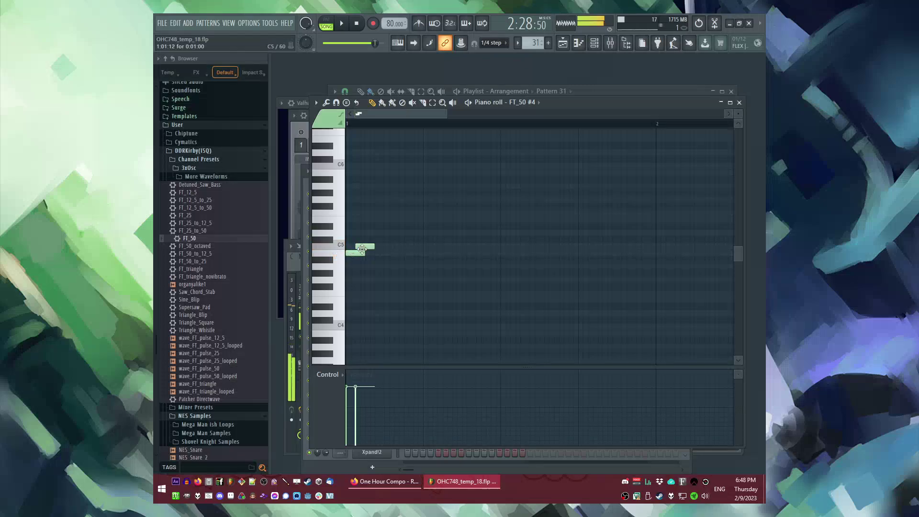
Shorten the B4 and C5 notes and repeat them into an eight-note alternating trill.
{"action": "key", "text": "ctrl+a"}
{"action": "left_click_drag", "start_coordinate": [373, 247], "coordinate": [364, 248]}
{"action": "left_click", "coordinate": [386, 127]}
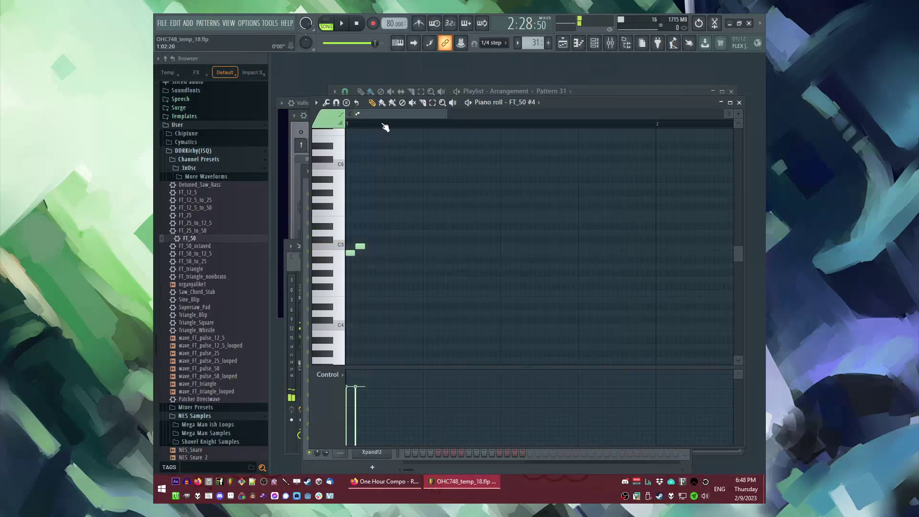
{"action": "left_click_drag", "start_coordinate": [567, 233], "coordinate": [428, 316]}
{"action": "key", "text": "Delete"}
{"action": "key", "text": "space"}
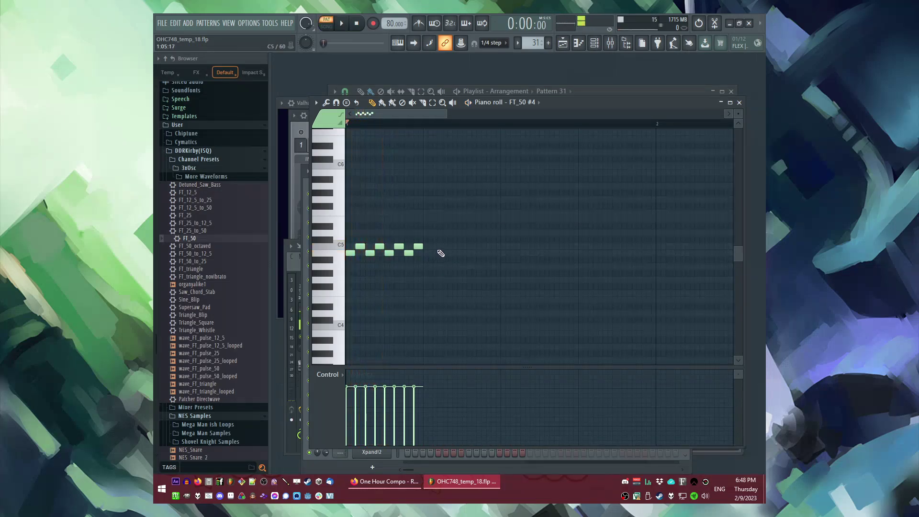
Scale the trill's timing to 75%, raise it an octave to B5 and C6, and hold the last C6.
{"action": "key", "text": "ctrl+a"}
{"action": "key", "text": "space"}
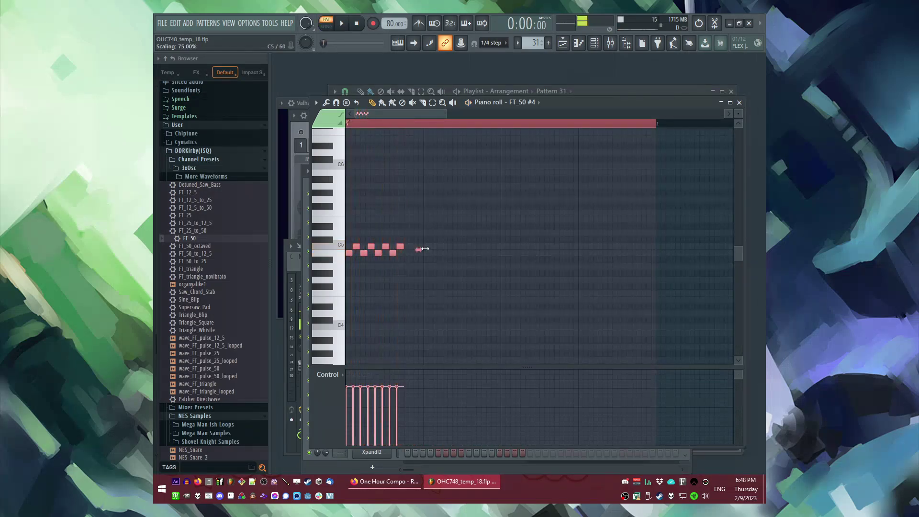
{"action": "key", "text": "space"}
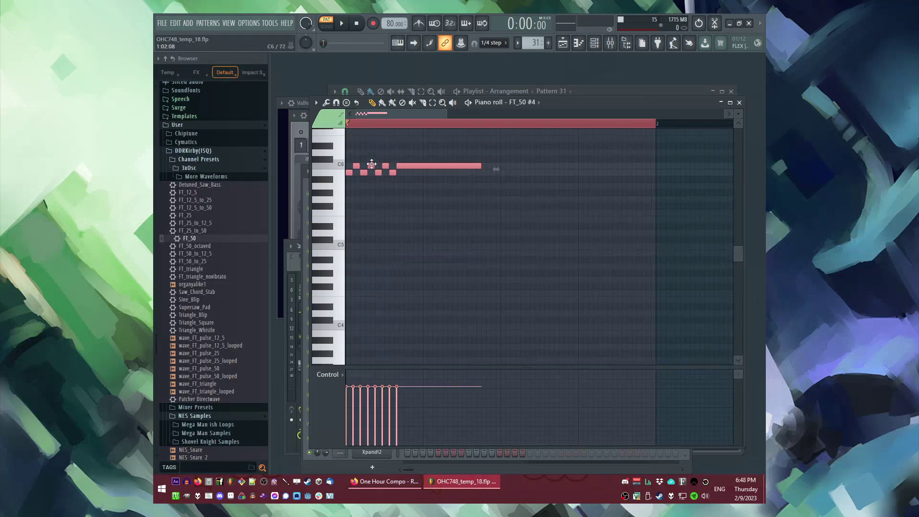
{"action": "scroll", "coordinate": [429, 211], "scroll_direction": "up", "scroll_amount": 2}
{"action": "right_click", "coordinate": [426, 266]}
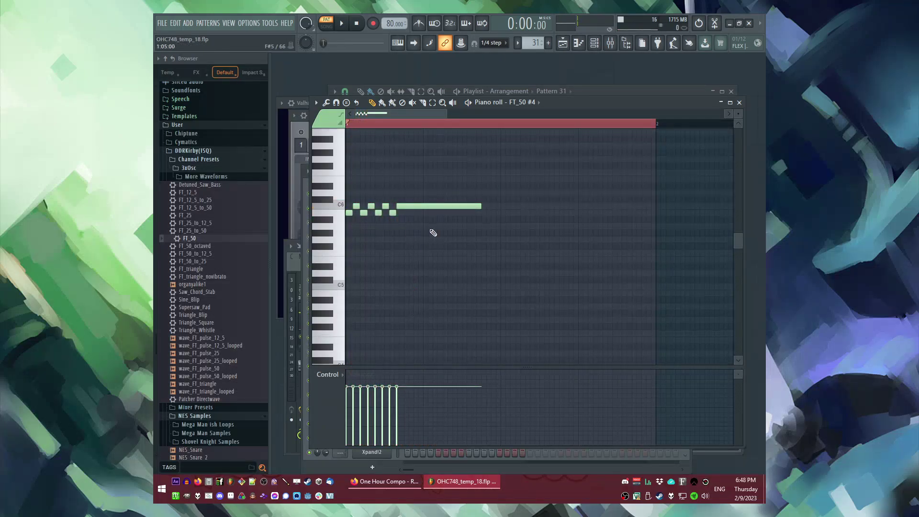
Compress the trill's timing further and add a slide note from 1:03:18 on the held C6.
{"action": "key", "text": "space"}
{"action": "scroll", "coordinate": [405, 249], "scroll_direction": "up", "scroll_amount": 2}
{"action": "right_click", "coordinate": [397, 285]}
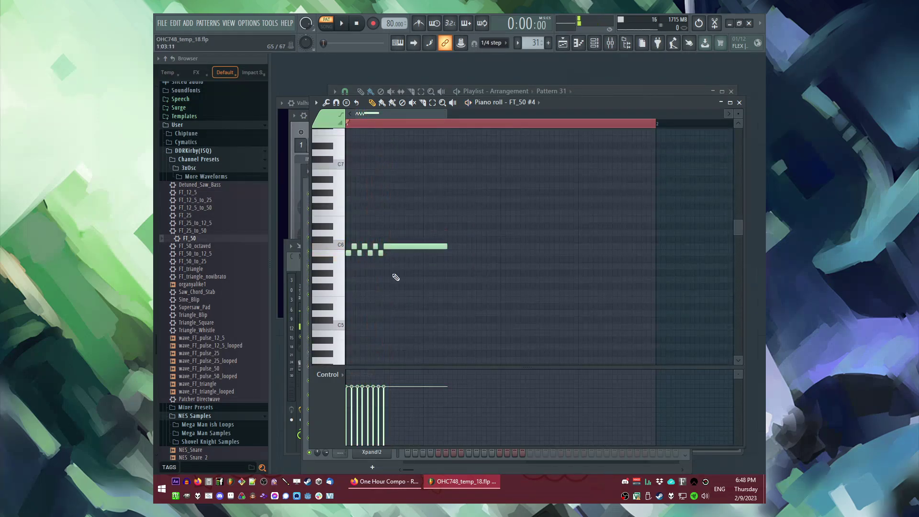
{"action": "key", "text": "space"}
{"action": "left_click_drag", "start_coordinate": [483, 252], "coordinate": [436, 250]}
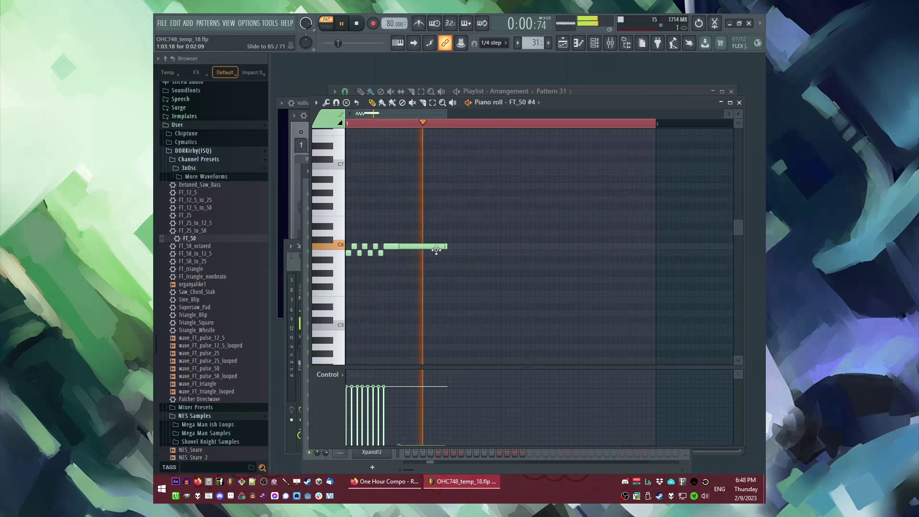
Route FT_50 #4 to mixer track 31 and load Fruity Delay Bank with ping-pong feedback followed by ValhallaSupermassive.
{"action": "key", "text": "F6"}
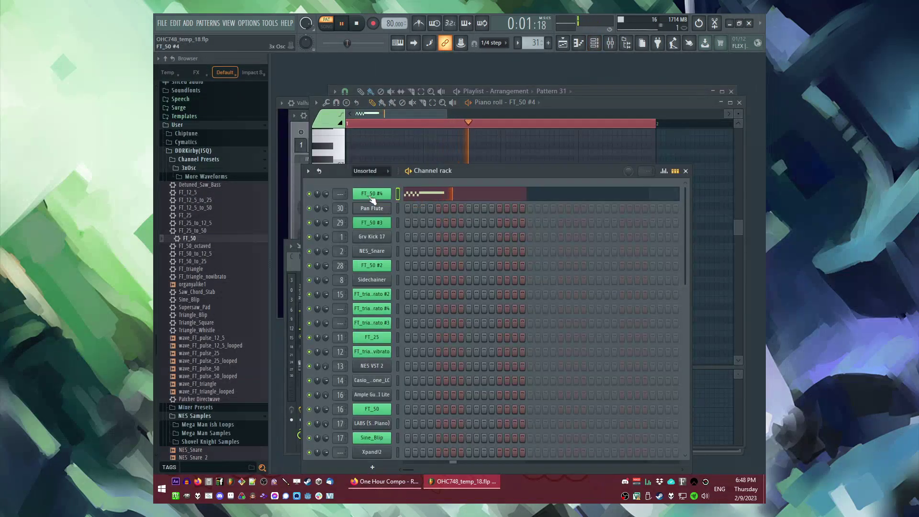
{"action": "left_click", "coordinate": [372, 194]}
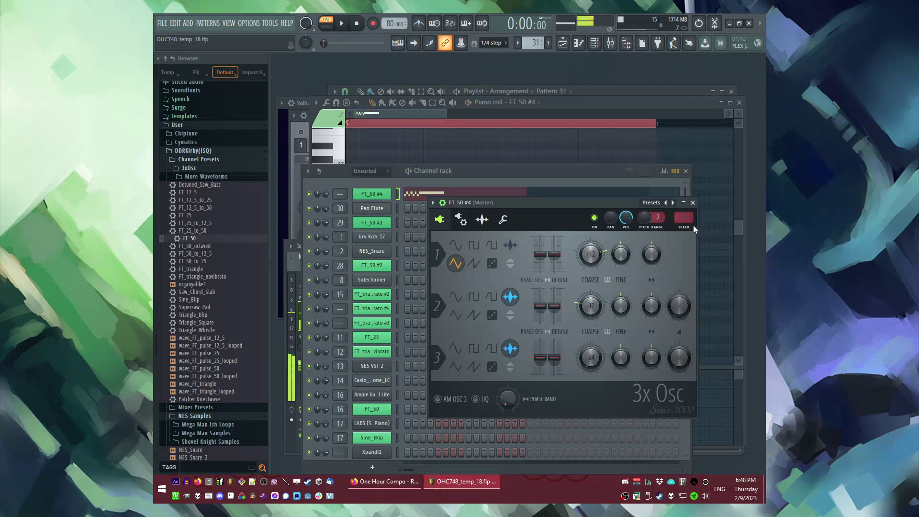
{"action": "key", "text": "ctrl+l"}
{"action": "left_click", "coordinate": [645, 292]}
{"action": "left_click", "coordinate": [607, 267]}
{"action": "left_click", "coordinate": [646, 341]}
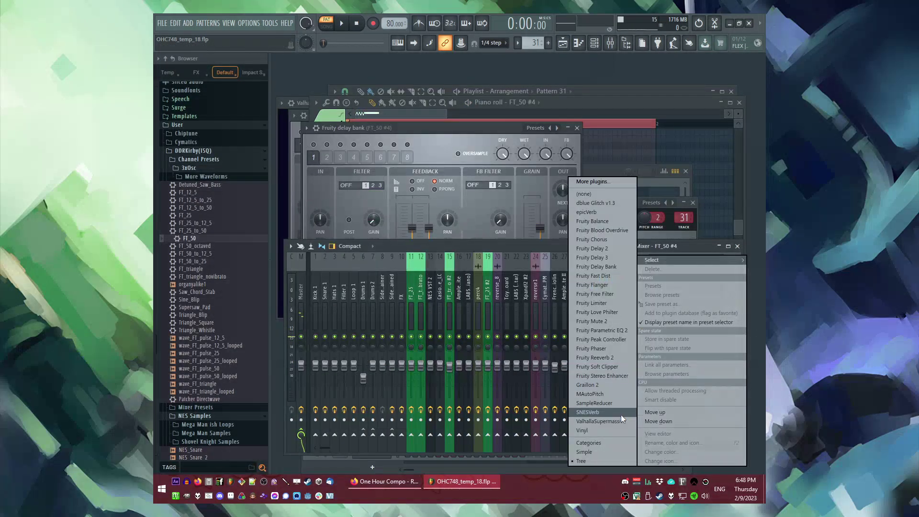
{"action": "left_click", "coordinate": [618, 421]}
{"action": "key", "text": "space"}
{"action": "left_click", "coordinate": [435, 136]}
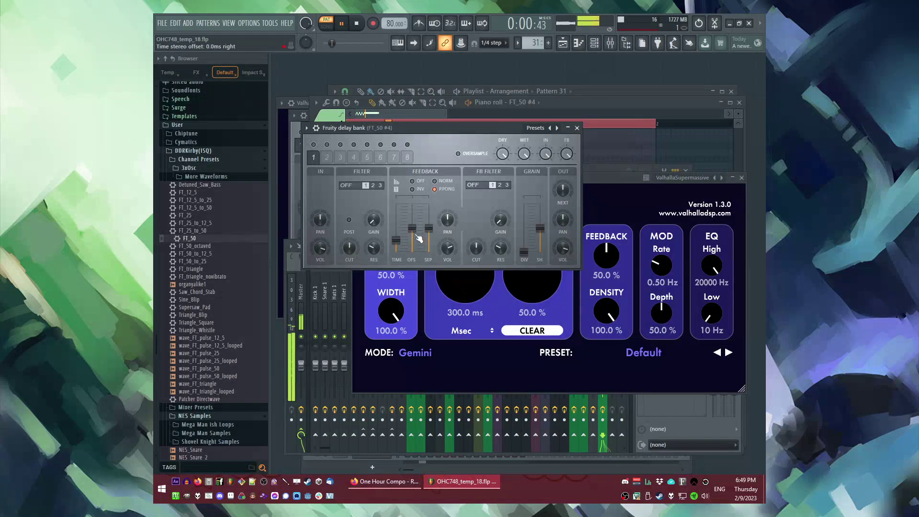
Switch to song mode and play the arrangement from bar 51.
{"action": "key", "text": "F6"}
{"action": "key", "text": "F5"}
{"action": "key", "text": "l"}
{"action": "left_click", "coordinate": [455, 113]}
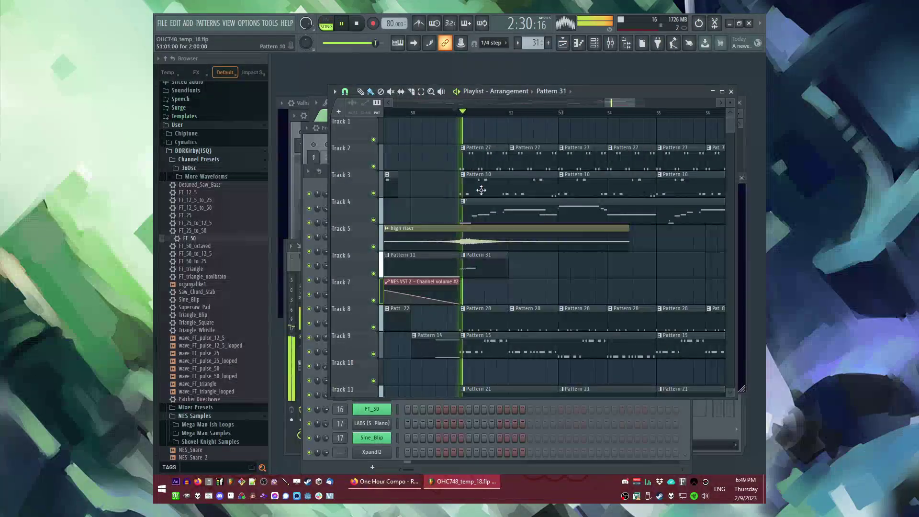
Set oscillator 2 of FT_50 #4 to a square wave with a coarse pitch of +12.
{"action": "key", "text": "F7"}
{"action": "key", "text": "F9"}
{"action": "key", "text": "F7"}
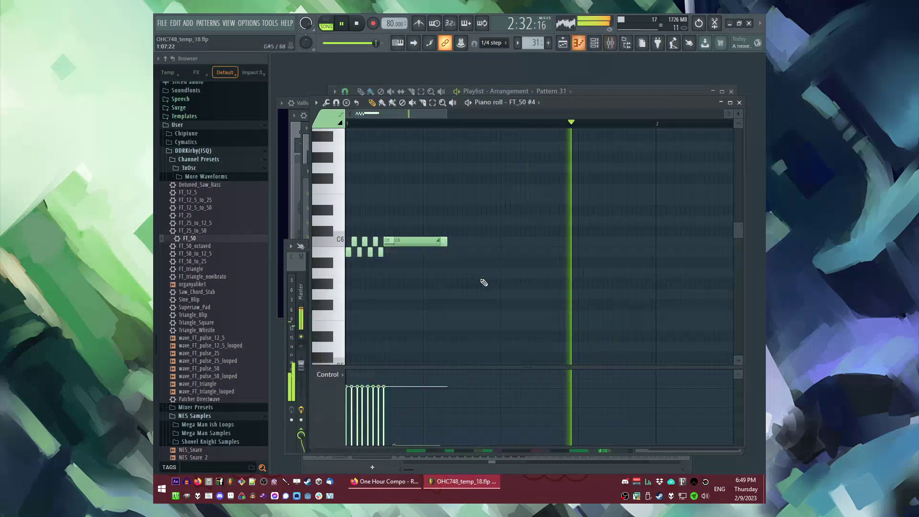
{"action": "key", "text": "F9"}
{"action": "key", "text": "F6"}
{"action": "left_click", "coordinate": [381, 197]}
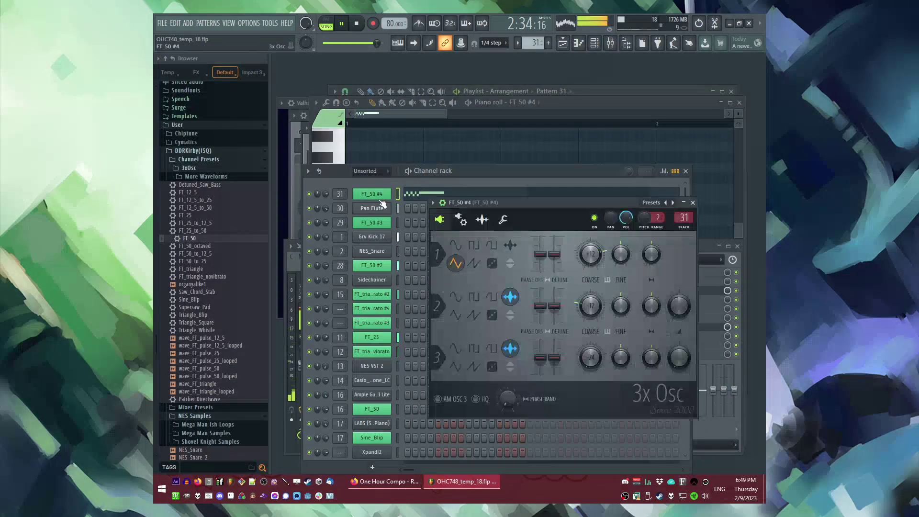
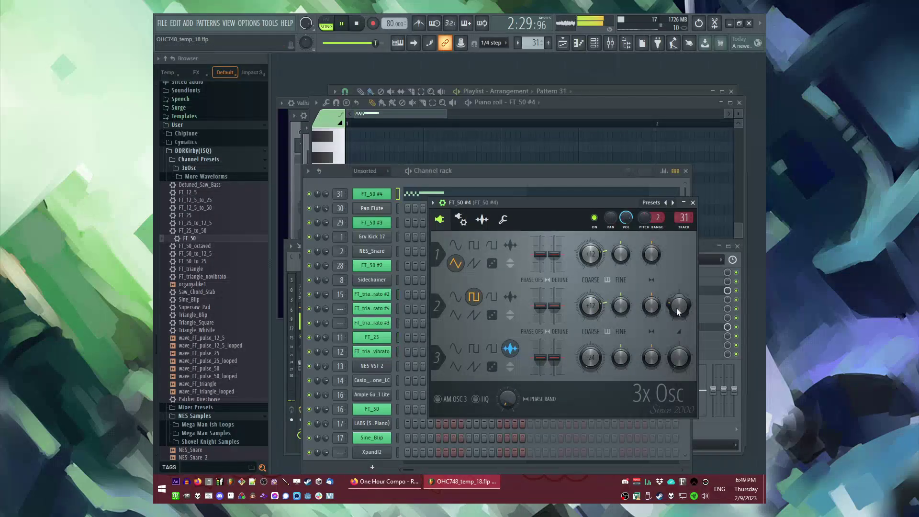
Place another Pattern 31 clip at bar 53 on Track 6, make it unique and open its notes.
{"action": "key", "text": "F5"}
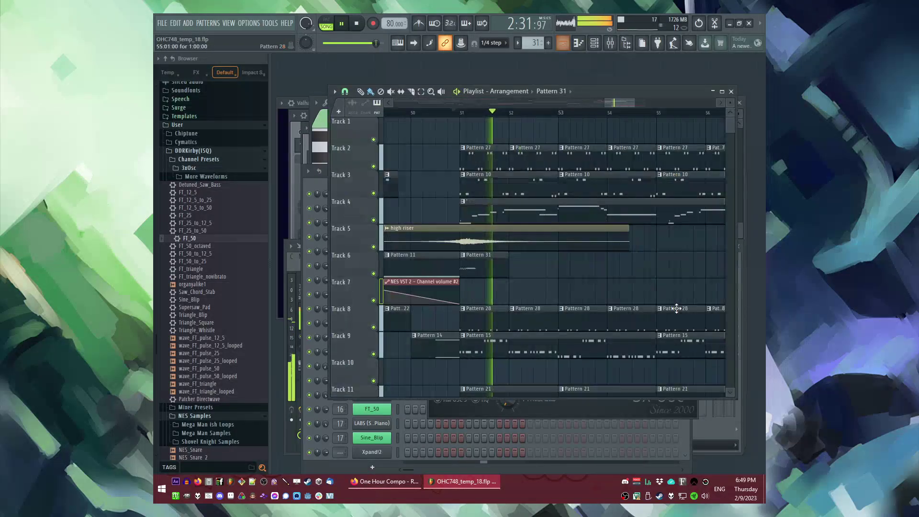
{"action": "left_click", "coordinate": [566, 267]}
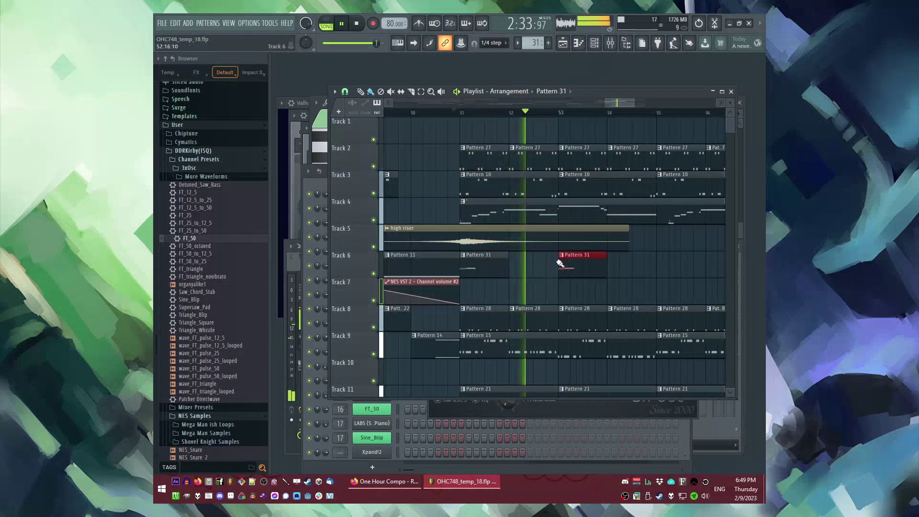
{"action": "left_click", "coordinate": [562, 256]}
{"action": "left_click", "coordinate": [582, 316]}
{"action": "double_click", "coordinate": [576, 268]}
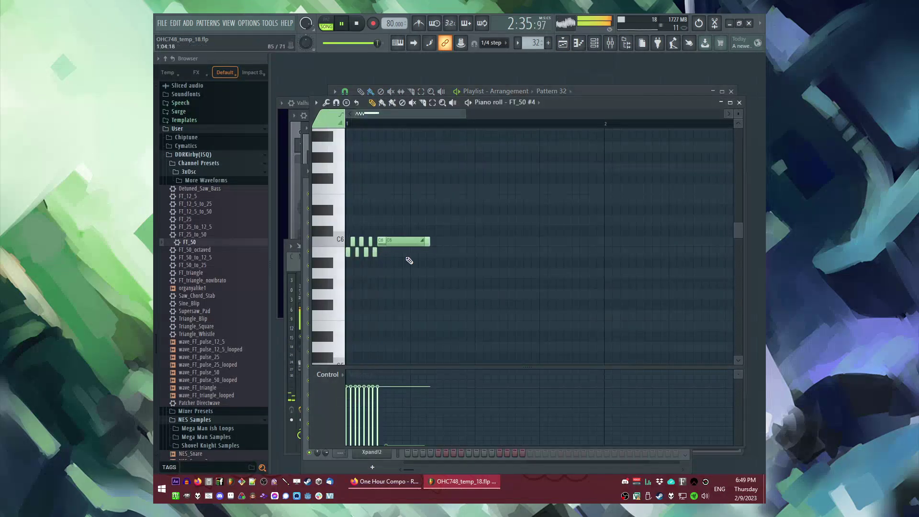
Lower the copied trill to G5 and move its lower alternating notes down to F5.
{"action": "key", "text": "space"}
{"action": "key", "text": "ctrl+a"}
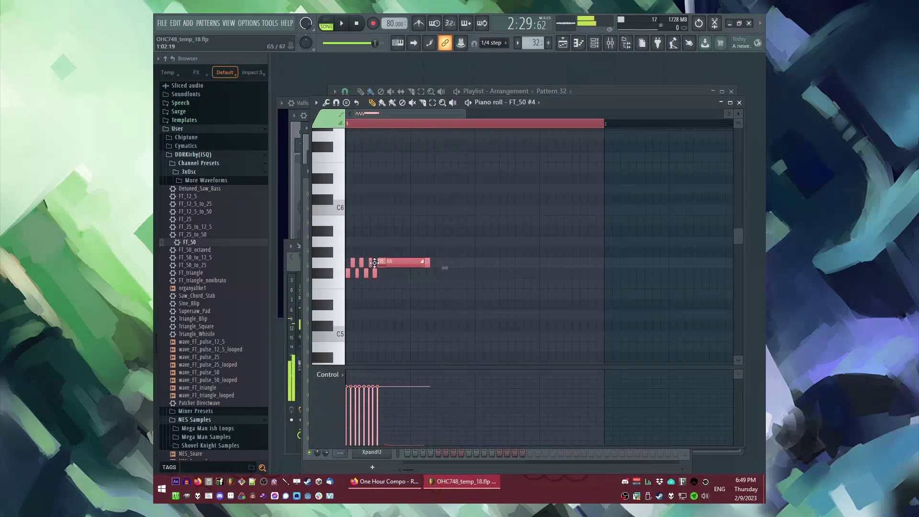
{"action": "left_click_drag", "start_coordinate": [465, 272], "coordinate": [324, 267]}
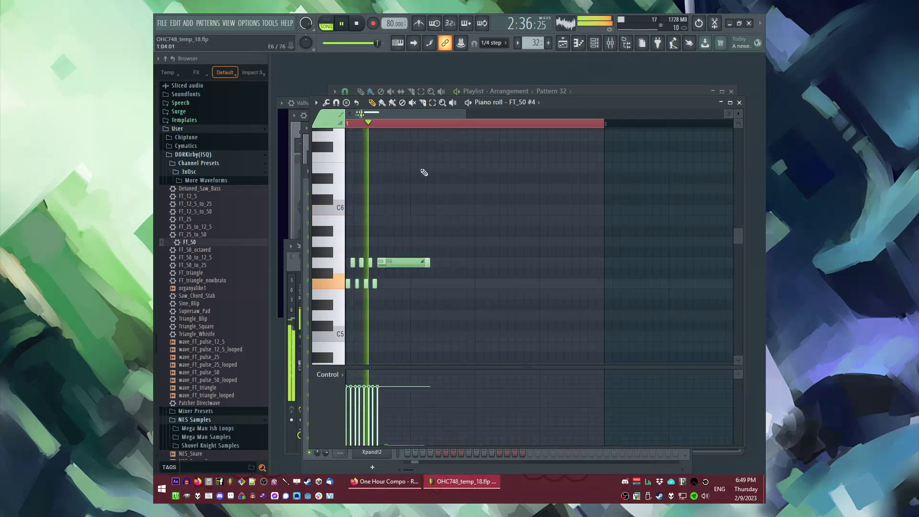
Move the whole trill to start on the bar's third beat and transpose it to D6 and E6.
{"action": "key", "text": "ctrl+a"}
{"action": "key", "text": "space"}
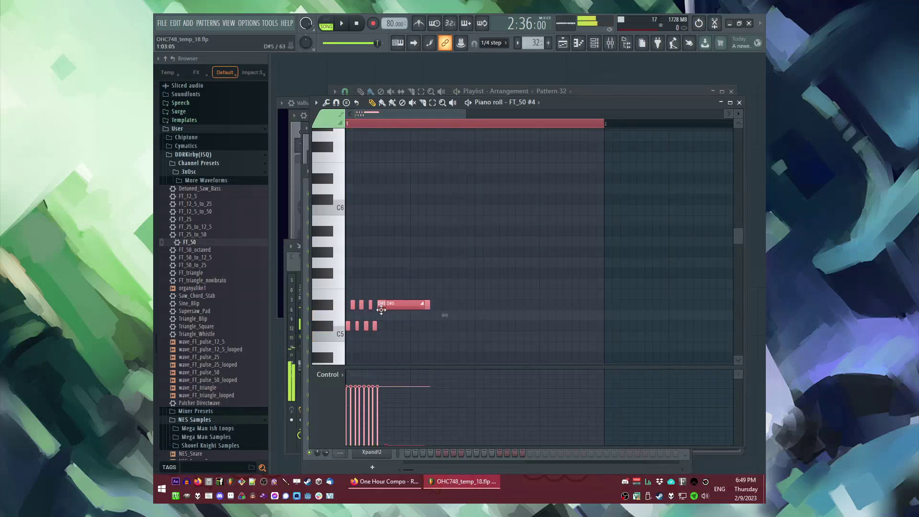
{"action": "scroll", "coordinate": [446, 253], "scroll_direction": "down", "scroll_amount": 2}
{"action": "key", "text": "space"}
{"action": "left_click_drag", "start_coordinate": [391, 288], "coordinate": [440, 255]}
{"action": "key", "text": "space"}
{"action": "key", "text": "space"}
{"action": "key", "text": "space"}
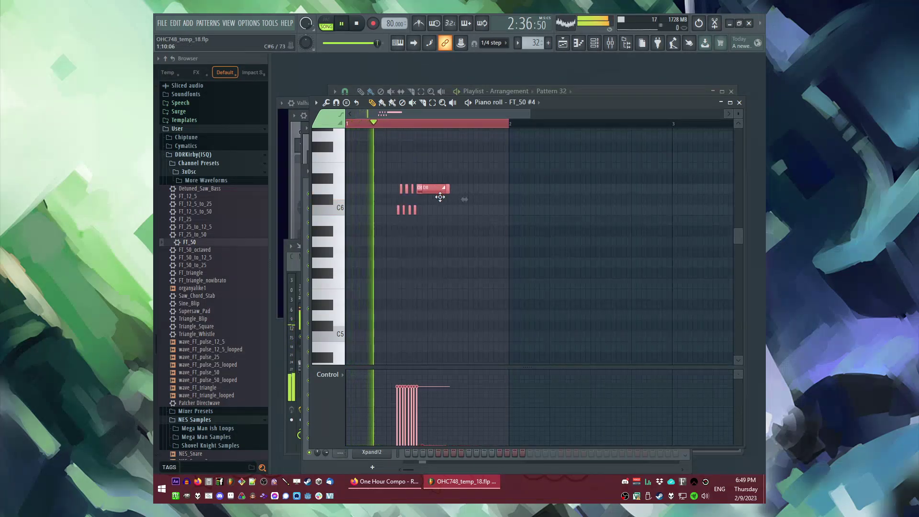
{"action": "key", "text": "space"}
{"action": "left_click_drag", "start_coordinate": [435, 192], "coordinate": [470, 165]}
{"action": "key", "text": "space"}
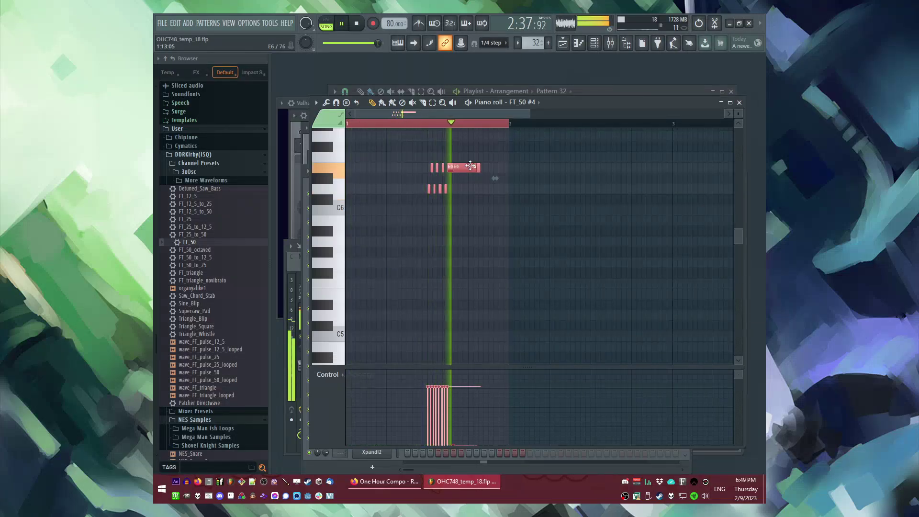
Play the song from bar 53 and try the trill transposed down to B5 and C#6.
{"action": "key", "text": "F5"}
{"action": "left_click", "coordinate": [464, 113]}
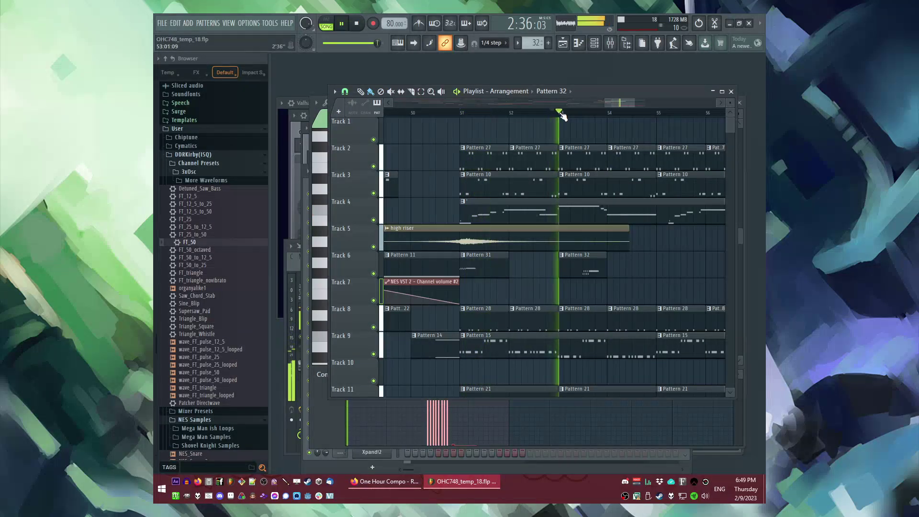
{"action": "key", "text": "F7"}
{"action": "left_click_drag", "start_coordinate": [508, 214], "coordinate": [348, 312]}
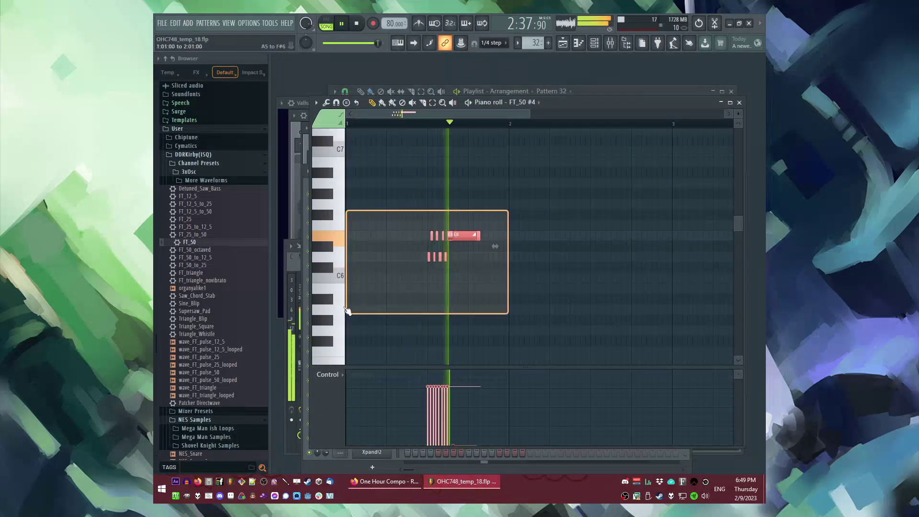
{"action": "left_click_drag", "start_coordinate": [463, 235], "coordinate": [488, 274]}
{"action": "left_click", "coordinate": [468, 294], "text": "ctrl"}
{"action": "key", "text": "space"}
{"action": "key", "text": "space"}
{"action": "key", "text": "shift+Up"}
{"action": "key", "text": "ctrl+a"}
{"action": "key", "text": "space"}
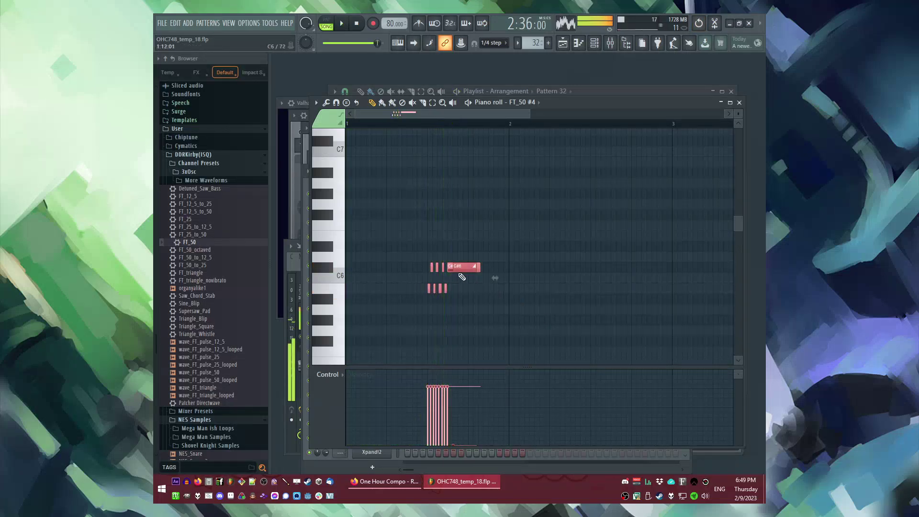
Transpose the trill down to D5 and E5 while auditioning it against the other parts.
{"action": "left_click_drag", "start_coordinate": [462, 321], "coordinate": [461, 339]}
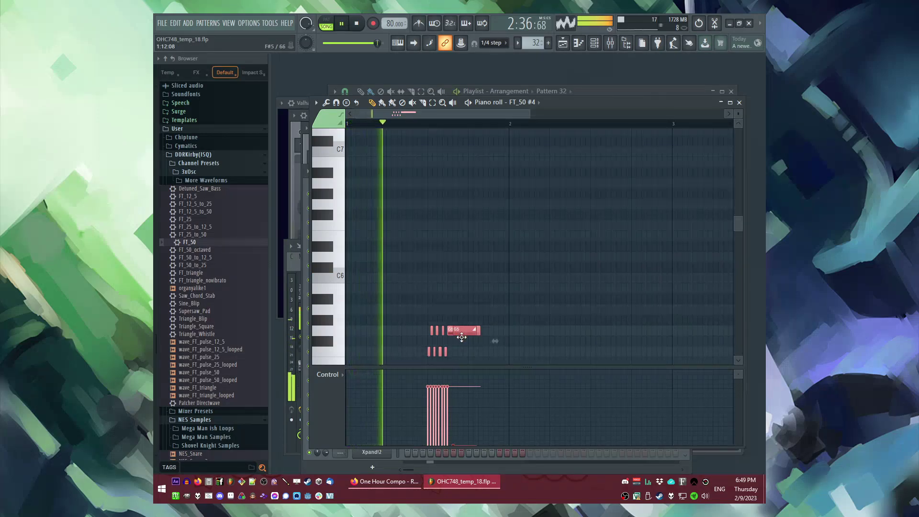
{"action": "left_click", "coordinate": [477, 270], "text": "ctrl"}
{"action": "scroll", "coordinate": [435, 302], "scroll_direction": "up", "scroll_amount": 2}
{"action": "left_click_drag", "start_coordinate": [414, 308], "coordinate": [561, 370]}
{"action": "key", "text": "space"}
{"action": "left_click_drag", "start_coordinate": [491, 331], "coordinate": [494, 286]}
{"action": "key", "text": "space"}
{"action": "key", "text": "space"}
{"action": "key", "text": "space"}
{"action": "left_click_drag", "start_coordinate": [493, 245], "coordinate": [489, 245]}
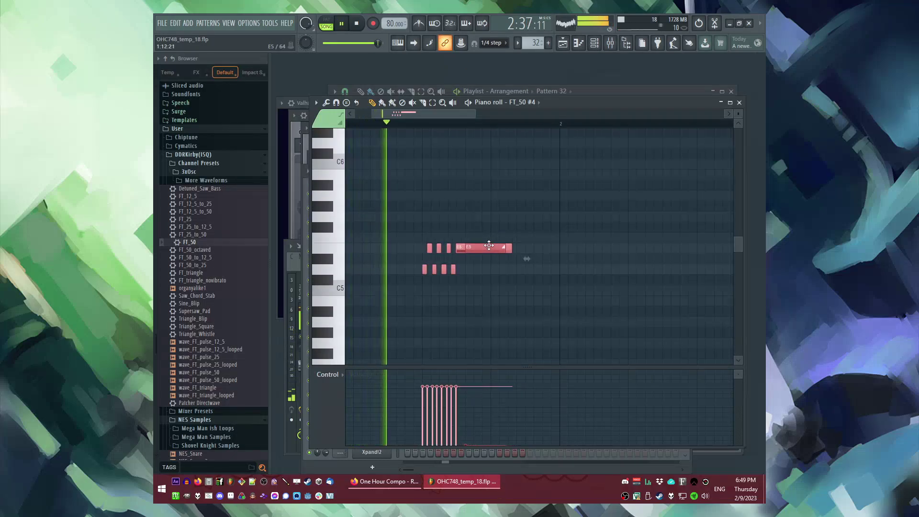
{"action": "right_click", "coordinate": [501, 306]}
Duplicate the Pattern 31 and Pattern 32 trill clips on Track 6 to bars 55 and 57.
{"action": "key", "text": "F5"}
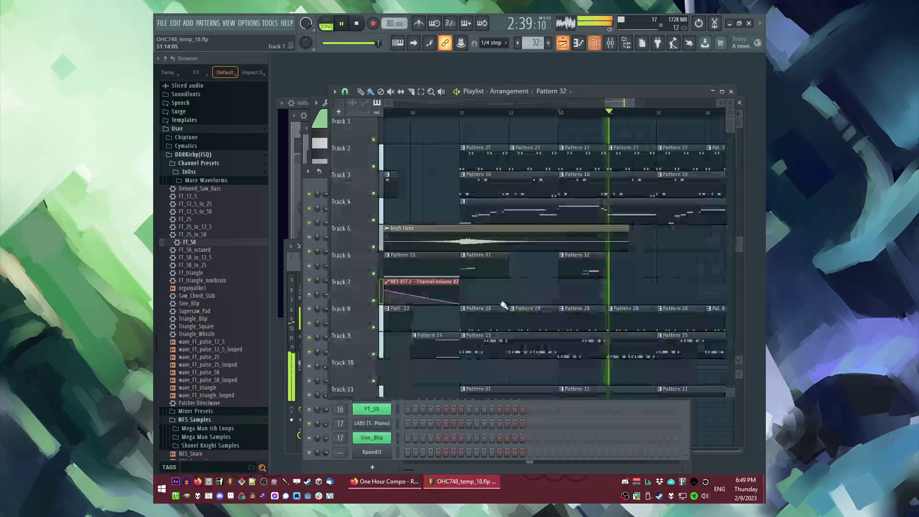
{"action": "scroll", "coordinate": [604, 261], "scroll_direction": "down", "scroll_amount": 1}
{"action": "scroll", "coordinate": [678, 256], "scroll_direction": "up", "scroll_amount": 8}
{"action": "key", "text": "ctrl+b"}
{"action": "scroll", "coordinate": [543, 264], "scroll_direction": "down", "scroll_amount": 3}
{"action": "left_click_drag", "start_coordinate": [471, 269], "coordinate": [554, 269]}
{"action": "right_click", "coordinate": [542, 231]}
{"action": "scroll", "coordinate": [537, 218], "scroll_direction": "down", "scroll_amount": 4}
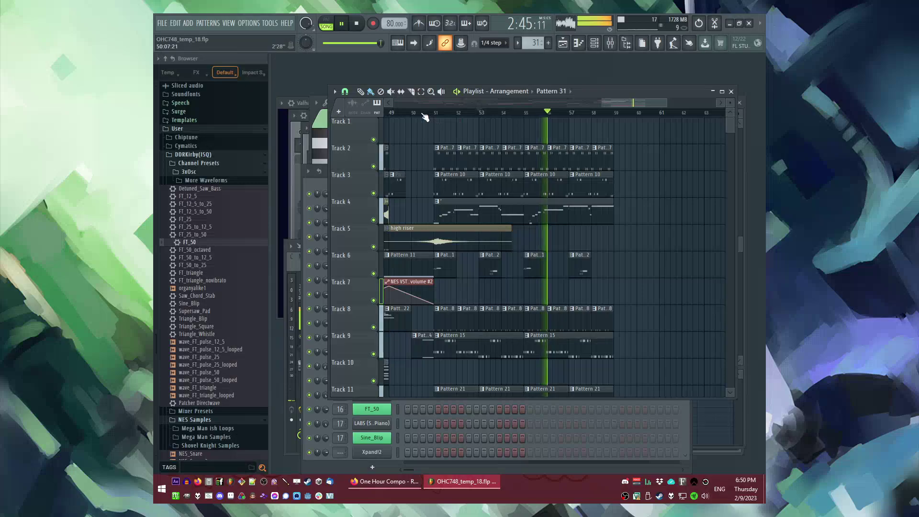
Open Pattern 8 from Track 14, clone its FT_25 channel and select the copy.
{"action": "scroll", "coordinate": [553, 158], "scroll_direction": "up", "scroll_amount": 2}
{"action": "scroll", "coordinate": [632, 255], "scroll_direction": "down", "scroll_amount": 7}
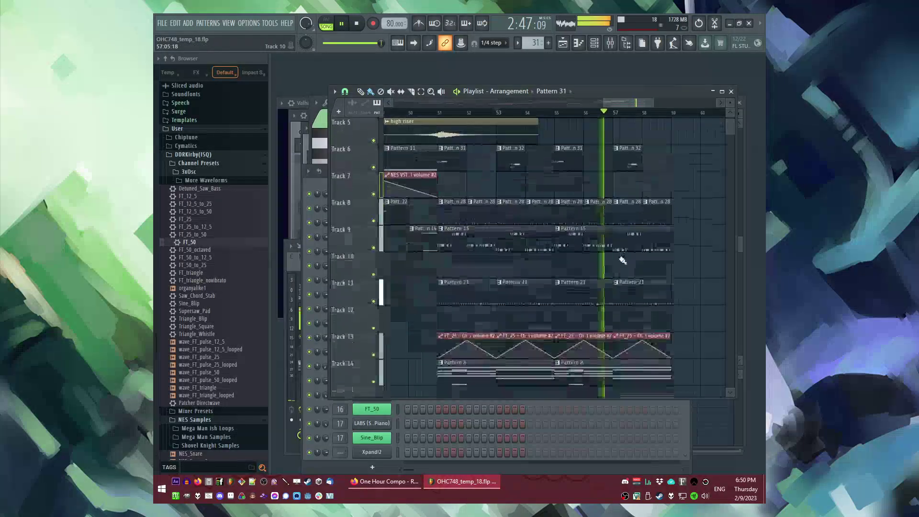
{"action": "left_click_drag", "start_coordinate": [433, 298], "coordinate": [632, 310]}
{"action": "left_click", "coordinate": [462, 291]}
{"action": "double_click", "coordinate": [461, 291]}
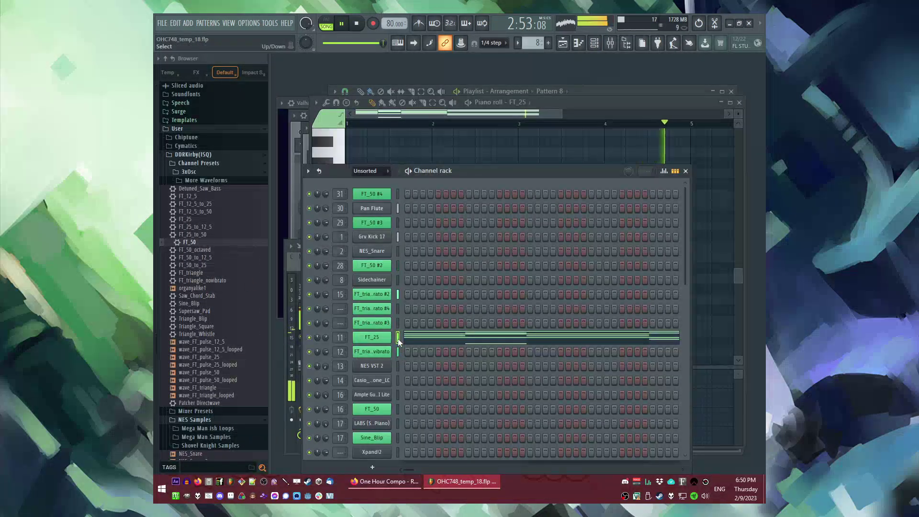
{"action": "key", "text": "alt+c"}
{"action": "key", "text": "F6"}
{"action": "key", "text": "F5"}
{"action": "key", "text": "F6"}
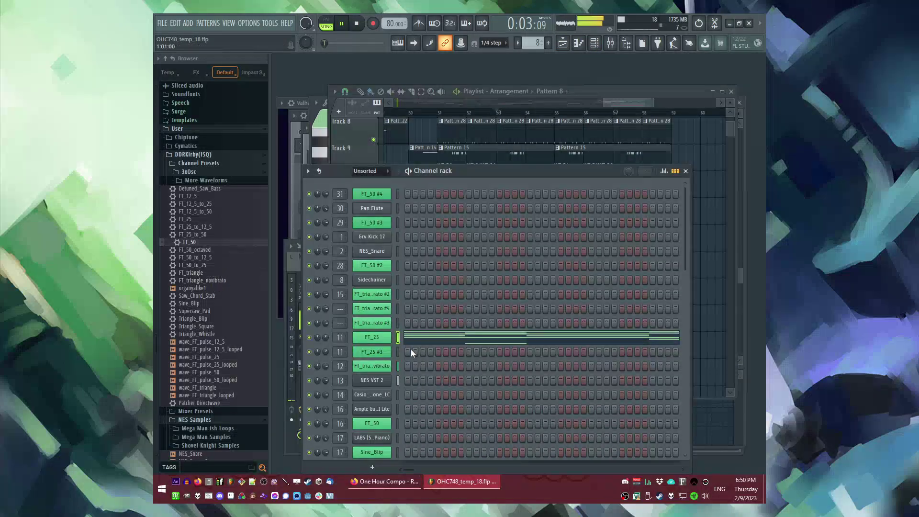
{"action": "left_click", "coordinate": [399, 352]}
{"action": "left_click", "coordinate": [187, 23]}
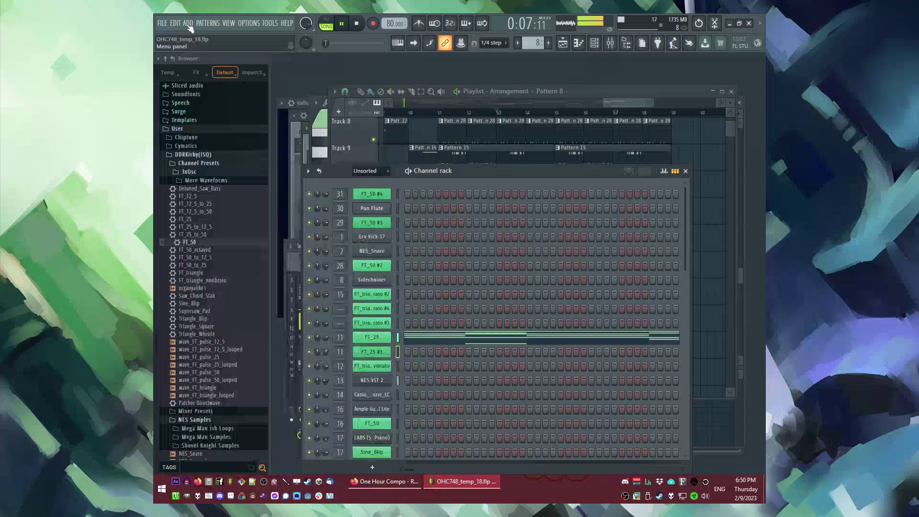
Play the song from bar 51 and save the project as the new version OHC748_temp_19.flp.
{"action": "left_click", "coordinate": [424, 113]}
{"action": "scroll", "coordinate": [542, 203], "scroll_direction": "up", "scroll_amount": 3}
{"action": "scroll", "coordinate": [562, 203], "scroll_direction": "down", "scroll_amount": 3}
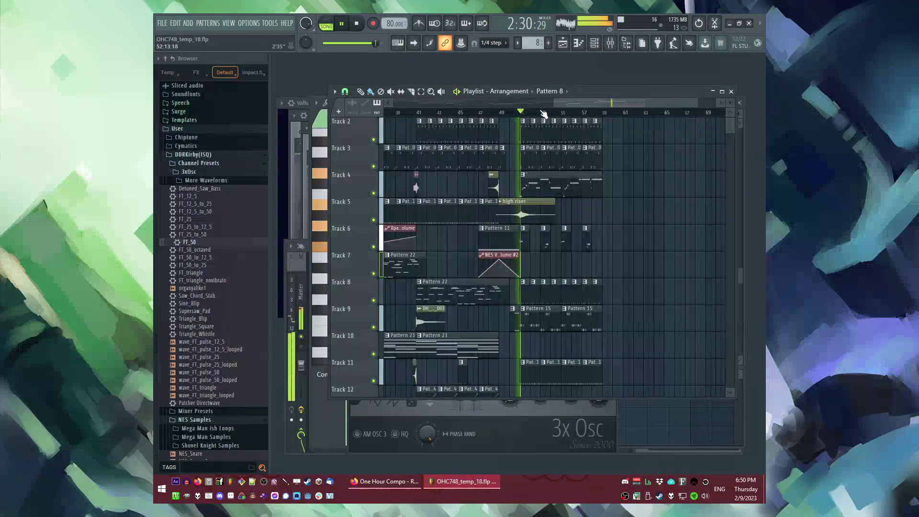
{"action": "scroll", "coordinate": [555, 262], "scroll_direction": "up", "scroll_amount": 3}
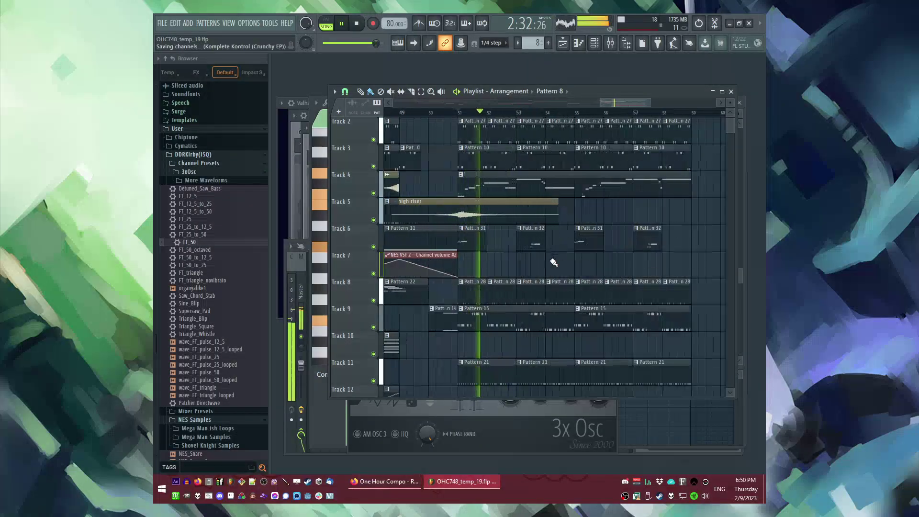
{"action": "scroll", "coordinate": [564, 265], "scroll_direction": "up", "scroll_amount": 1}
{"action": "scroll", "coordinate": [546, 231], "scroll_direction": "down", "scroll_amount": 4}
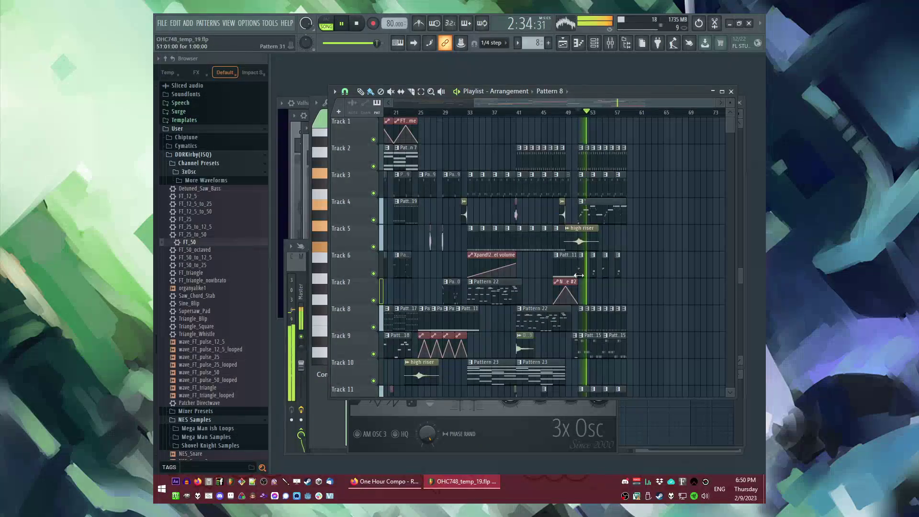
{"action": "scroll", "coordinate": [578, 273], "scroll_direction": "up", "scroll_amount": 4}
{"action": "scroll", "coordinate": [557, 269], "scroll_direction": "down", "scroll_amount": 9}
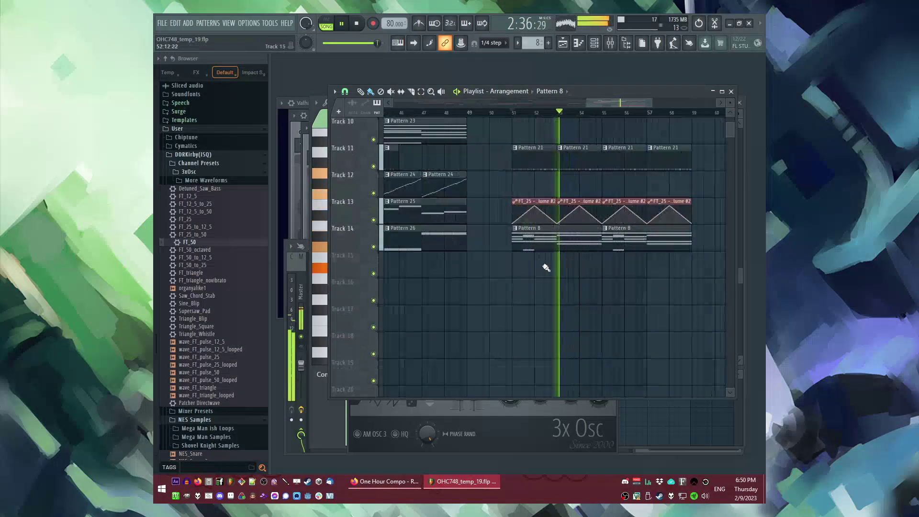
Examine the oscillator, miscellaneous and envelope settings of the cloned FT_25 #3 channel.
{"action": "key", "text": "F7"}
{"action": "key", "text": "F6"}
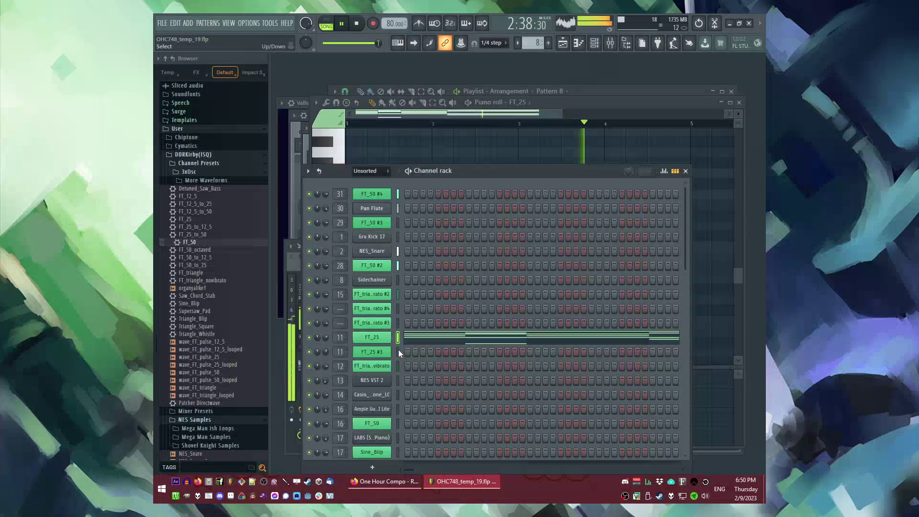
{"action": "left_click", "coordinate": [381, 352]}
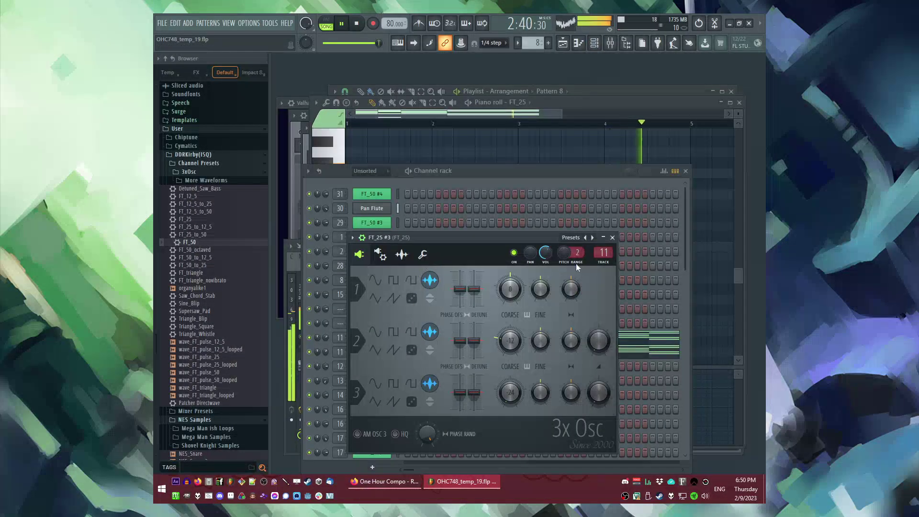
{"action": "left_click", "coordinate": [423, 254]}
{"action": "left_click", "coordinate": [402, 254]}
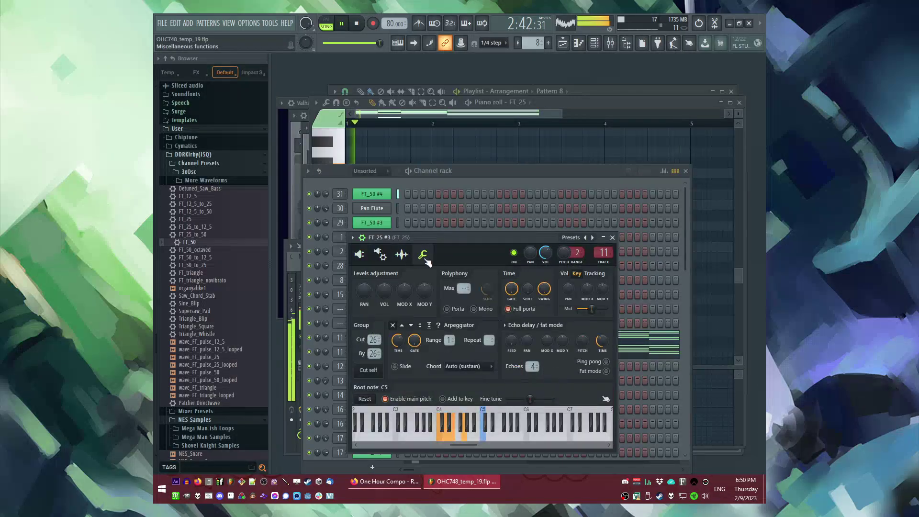
{"action": "left_click", "coordinate": [381, 255]}
Review the FT_25 volume automation and Pattern 8 clips on Tracks 13 and 14.
{"action": "key", "text": "F5"}
{"action": "key", "text": "F7"}
{"action": "key", "text": "F5"}
{"action": "scroll", "coordinate": [536, 258], "scroll_direction": "up", "scroll_amount": 6}
{"action": "scroll", "coordinate": [544, 274], "scroll_direction": "up", "scroll_amount": 3}
{"action": "scroll", "coordinate": [544, 275], "scroll_direction": "down", "scroll_amount": 7}
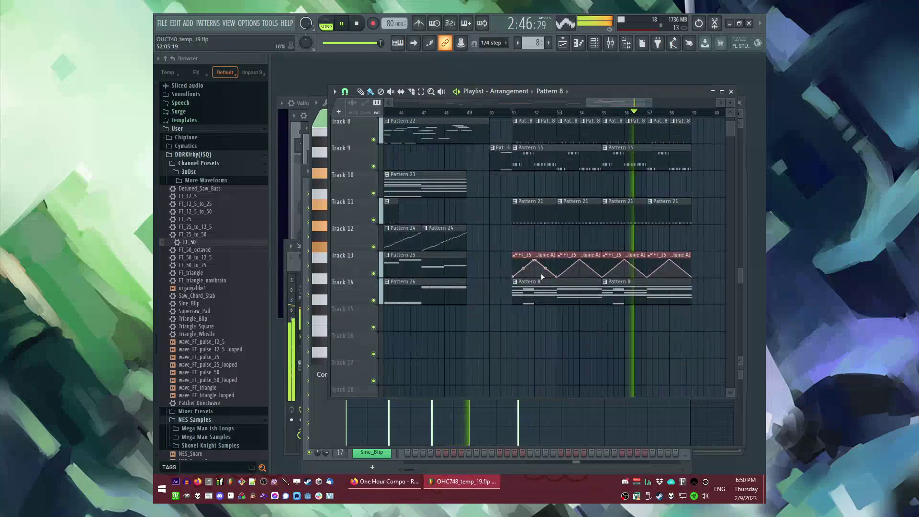
Transfer the FT_25 #3 chord notes from Pattern 8 into a new Pattern 33 and play that pattern on its own.
{"action": "key", "text": "F7"}
{"action": "key", "text": "F6"}
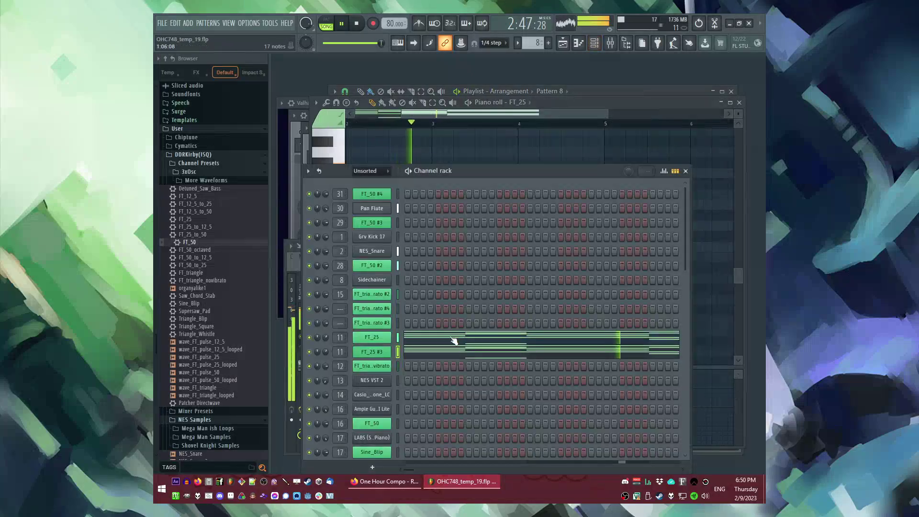
{"action": "key", "text": "F6"}
{"action": "key", "text": "F5"}
{"action": "key", "text": "F3"}
{"action": "key", "text": "Escape"}
{"action": "key", "text": "F4"}
{"action": "key", "text": "Escape"}
{"action": "key", "text": "F7"}
{"action": "key", "text": "F6"}
{"action": "right_click", "coordinate": [385, 355]}
{"action": "left_click", "coordinate": [398, 338]}
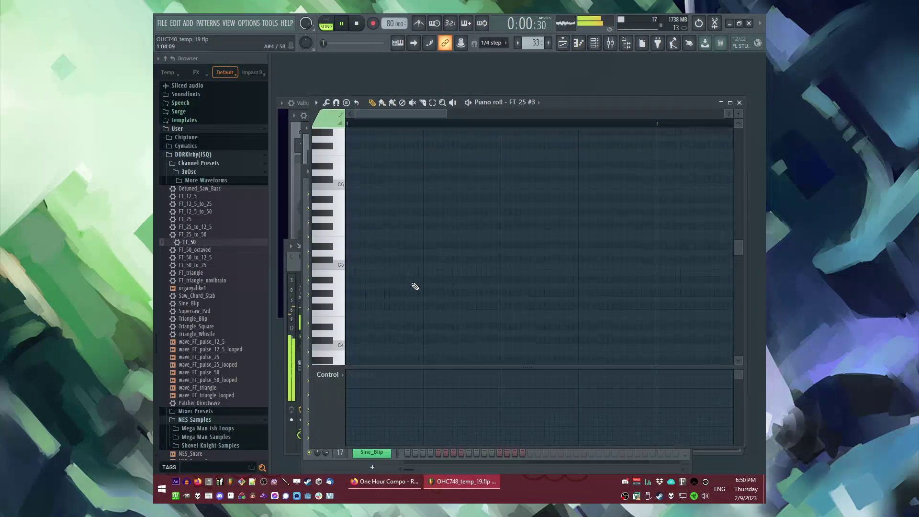
{"action": "key", "text": "F6"}
{"action": "key", "text": "ctrl+v"}
{"action": "key", "text": "l"}
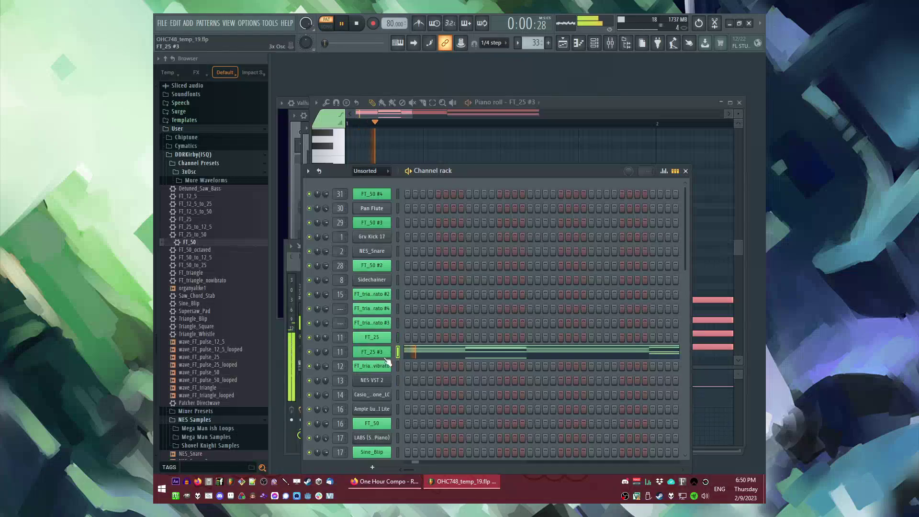
Try an up-down arpeggio with range 2 on the FT_25 #3 channel and check its oscillator and envelope settings.
{"action": "left_click", "coordinate": [386, 356]}
{"action": "left_click", "coordinate": [424, 255]}
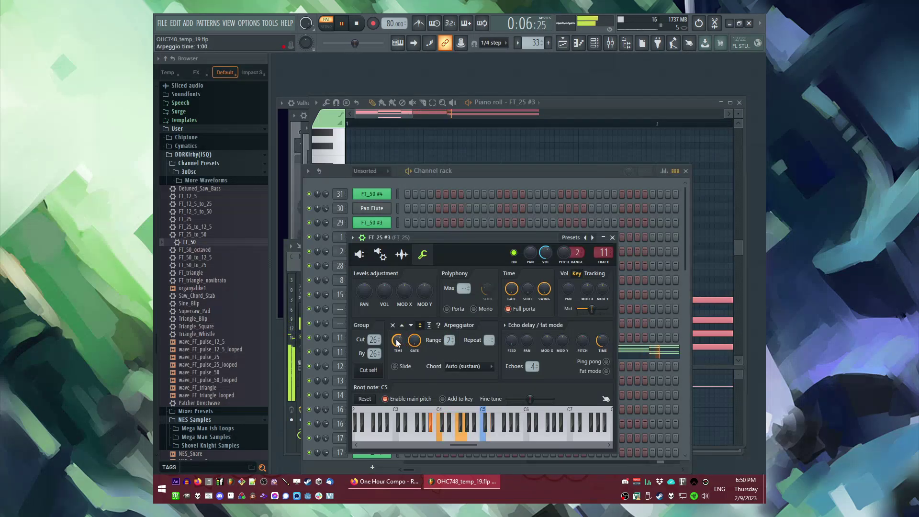
{"action": "left_click", "coordinate": [360, 256]}
{"action": "left_click", "coordinate": [402, 256]}
{"action": "left_click", "coordinate": [359, 256]}
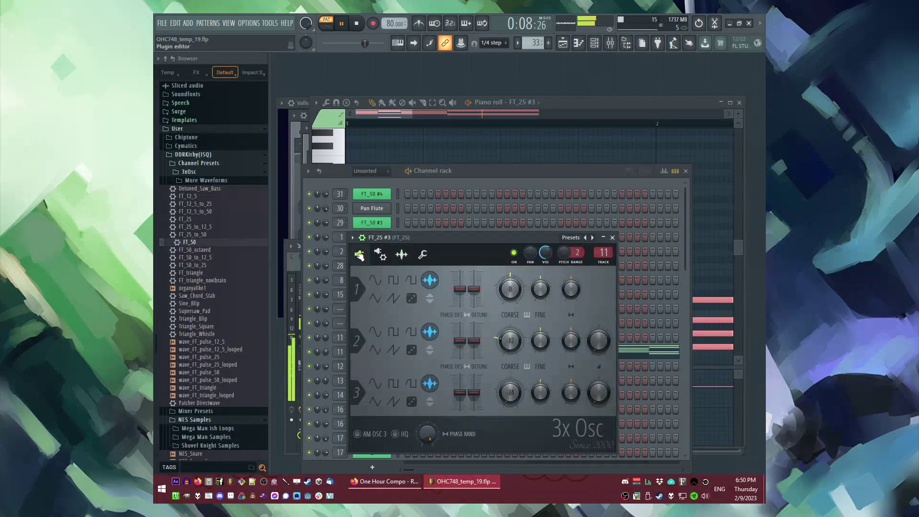
{"action": "left_click", "coordinate": [380, 255]}
{"action": "left_click", "coordinate": [423, 254]}
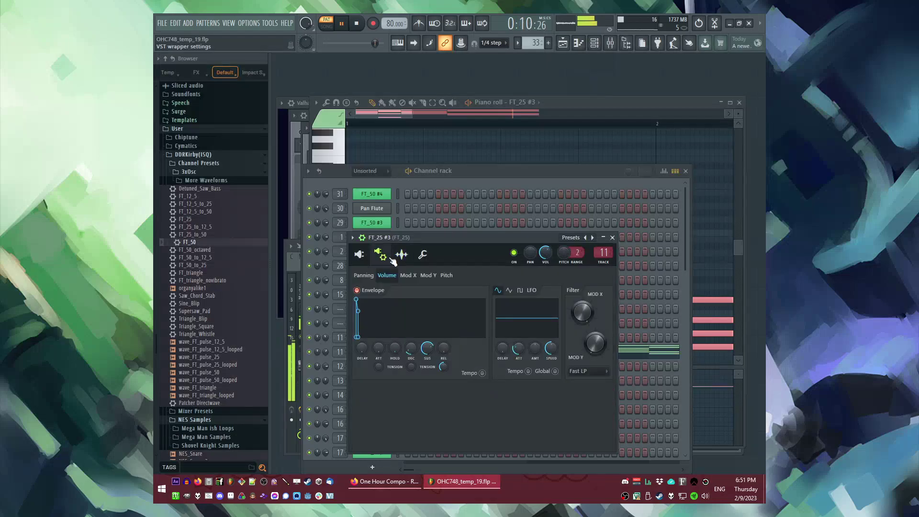
Load the FT_50 preset into the cloned channel and set its arpeggiator to the up-down direction with range 2.
{"action": "left_click", "coordinate": [359, 255]}
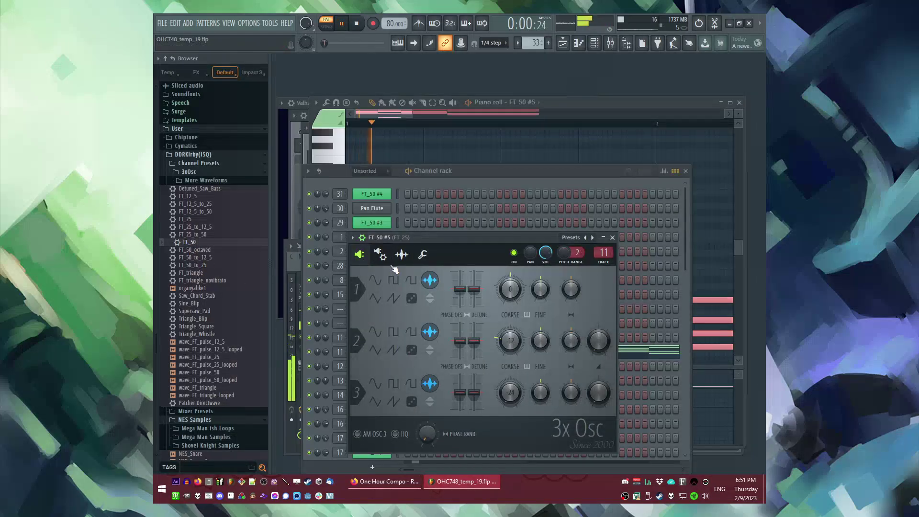
{"action": "left_click", "coordinate": [401, 255]}
{"action": "left_click", "coordinate": [424, 256]}
{"action": "key", "text": "space"}
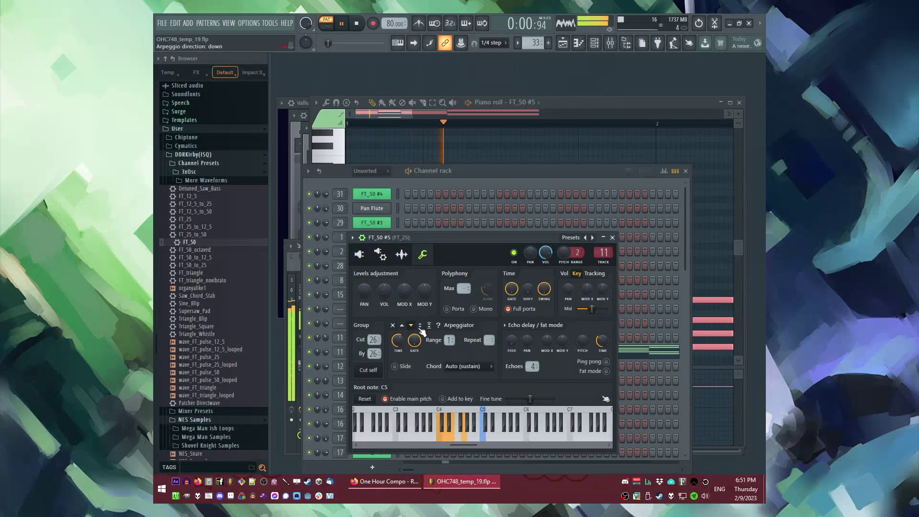
{"action": "left_click_drag", "start_coordinate": [449, 341], "coordinate": [449, 336]}
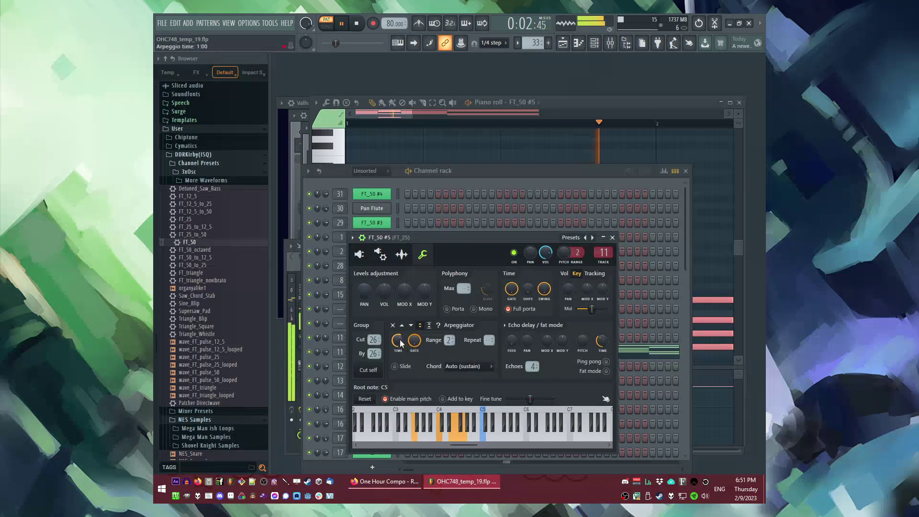
Route the FT_50 #5 channel to its own mixer track 32 and check its volume envelope.
{"action": "left_click", "coordinate": [602, 263]}
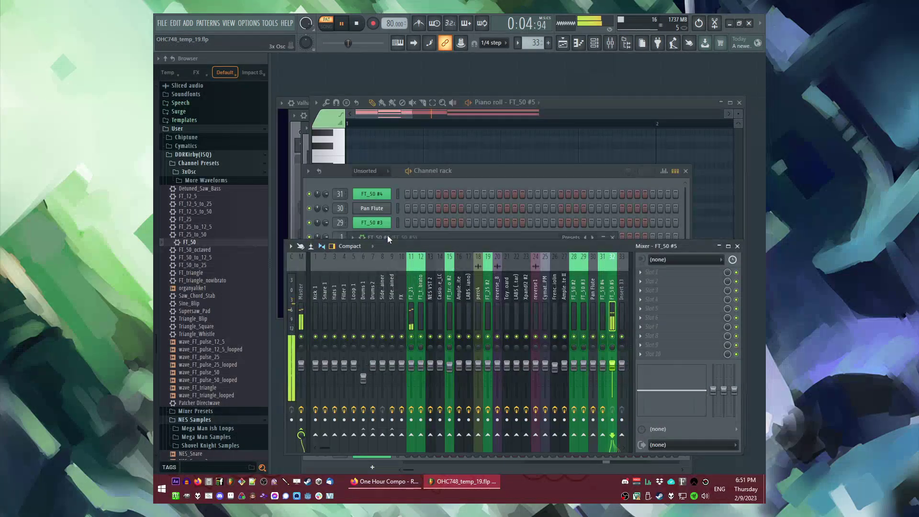
{"action": "left_click_drag", "start_coordinate": [387, 234], "coordinate": [385, 202]}
{"action": "left_click", "coordinate": [379, 220]}
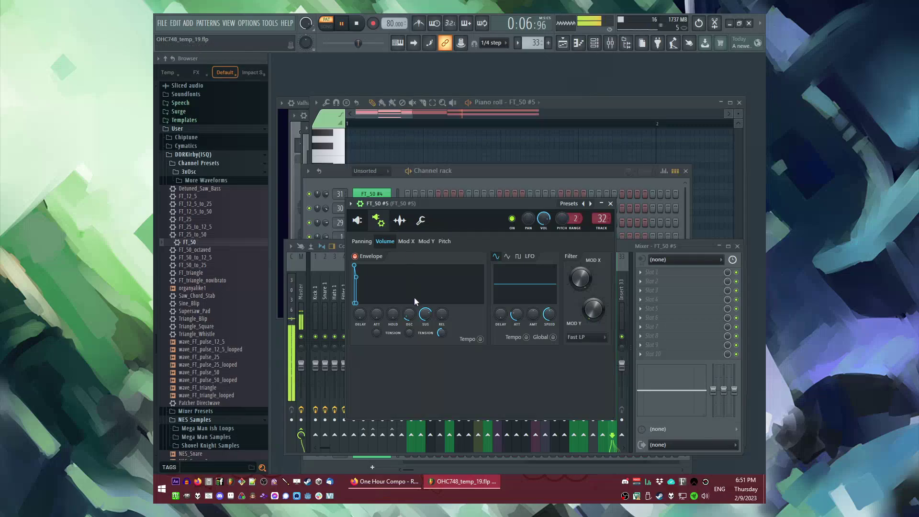
Add a Fruity Delay Bank with ping-pong feedback and a ValhallaSupermassive reverb to the FT_50 #5 mixer track.
{"action": "left_click", "coordinate": [692, 249]}
{"action": "left_click", "coordinate": [653, 308]}
{"action": "left_click", "coordinate": [600, 267]}
{"action": "left_click", "coordinate": [497, 239]}
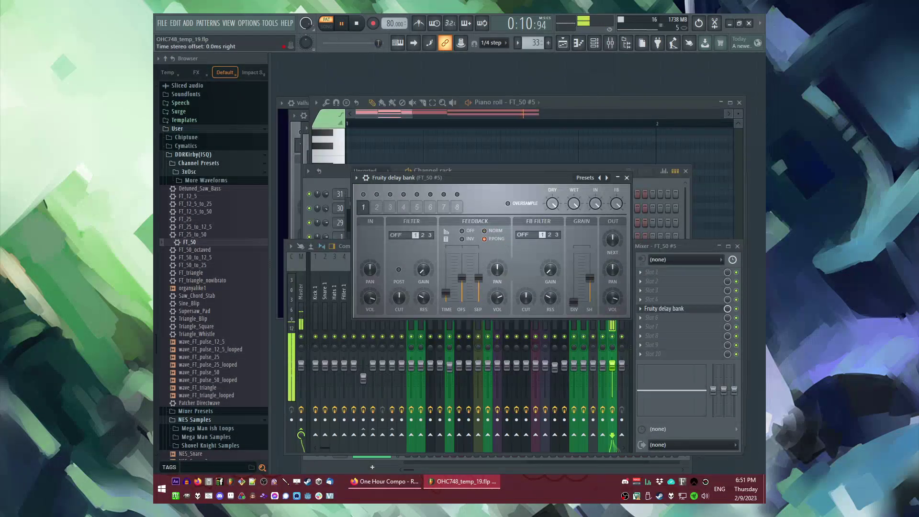
{"action": "left_click", "coordinate": [643, 338]}
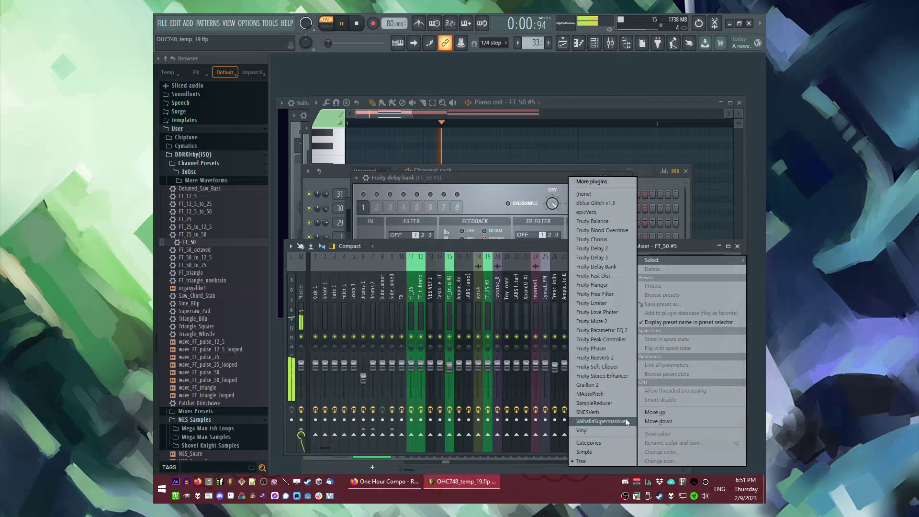
{"action": "left_click", "coordinate": [627, 422]}
{"action": "left_click", "coordinate": [679, 115]}
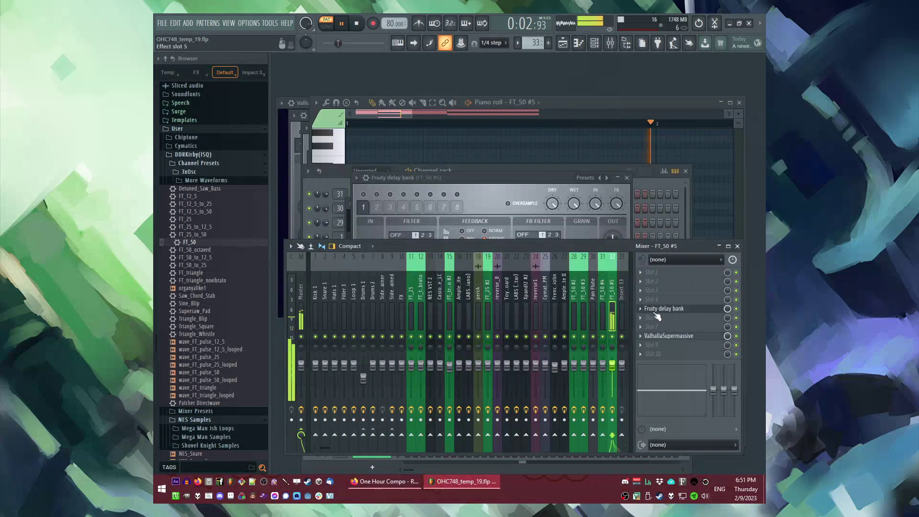
Add Fruity Parametric EQ 2 to the FT_50 #5 mixer track, rolling off the lows around 145 Hz and the highest frequencies.
{"action": "left_click", "coordinate": [653, 327]}
{"action": "left_click", "coordinate": [616, 332]}
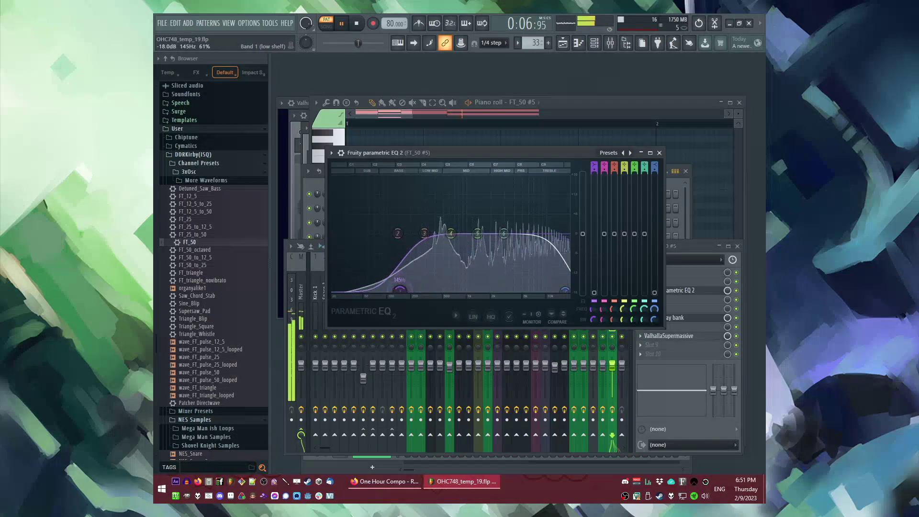
{"action": "key", "text": "Escape"}
Place Pattern 33 clips on Track 15 at bars 51 and 55 and play the song from bar 51.
{"action": "key", "text": "F5"}
{"action": "key", "text": "l"}
{"action": "left_click", "coordinate": [516, 113]}
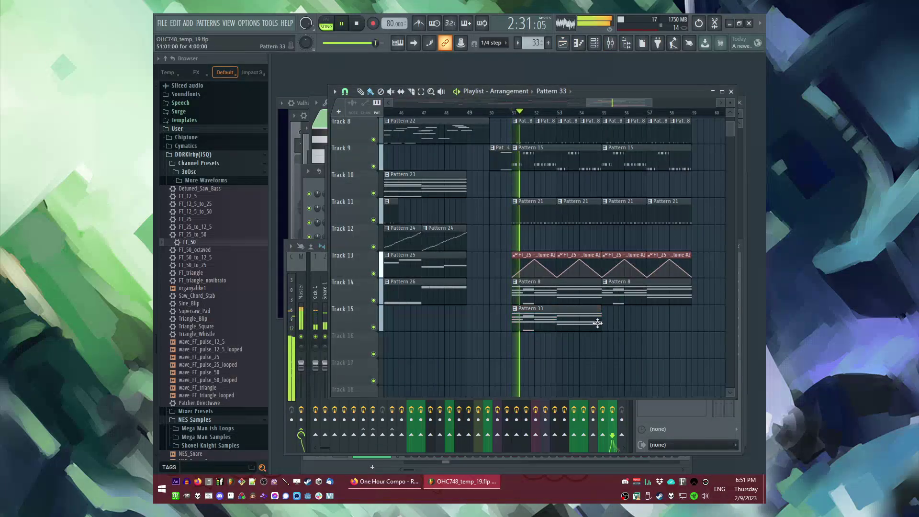
{"action": "left_click", "coordinate": [619, 317]}
Set the FT_50 #5 delay bank's time to 1:23, compare it in song and pattern playback, and save the project.
{"action": "key", "text": "F9"}
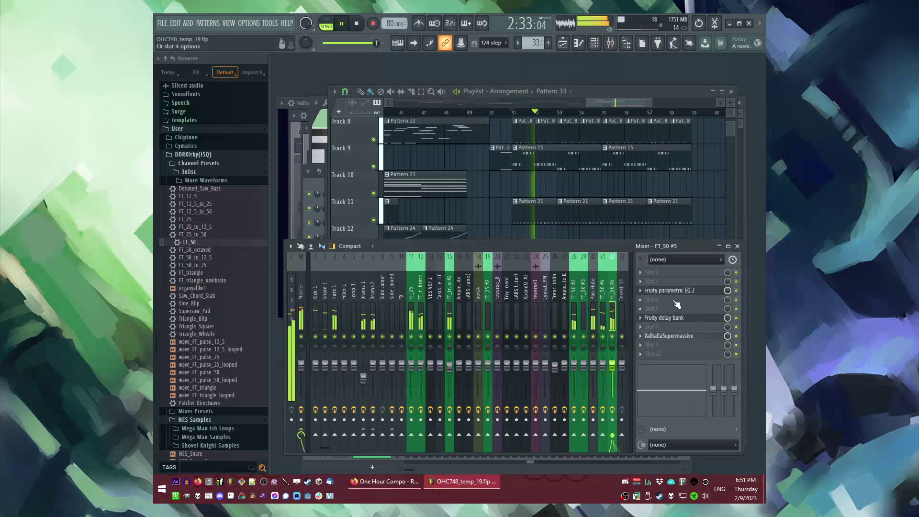
{"action": "left_click", "coordinate": [676, 318]}
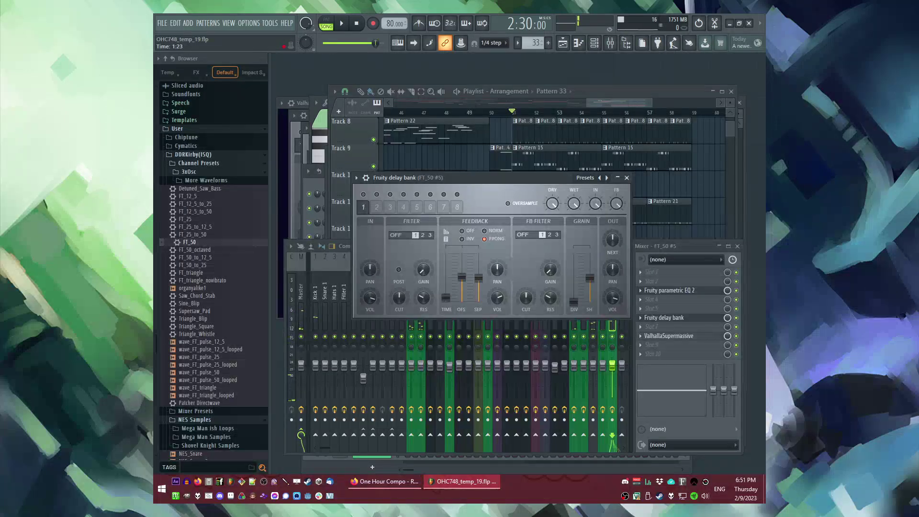
{"action": "key", "text": "space"}
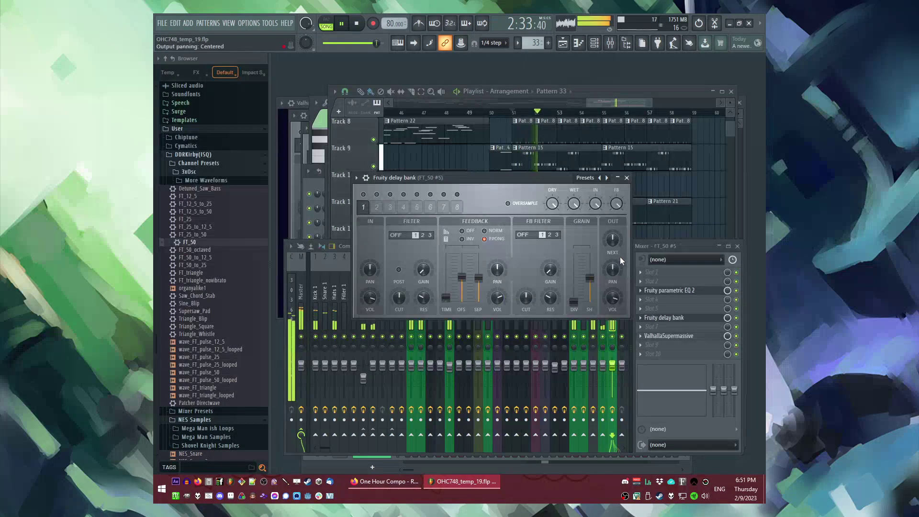
{"action": "left_click", "coordinate": [664, 249]}
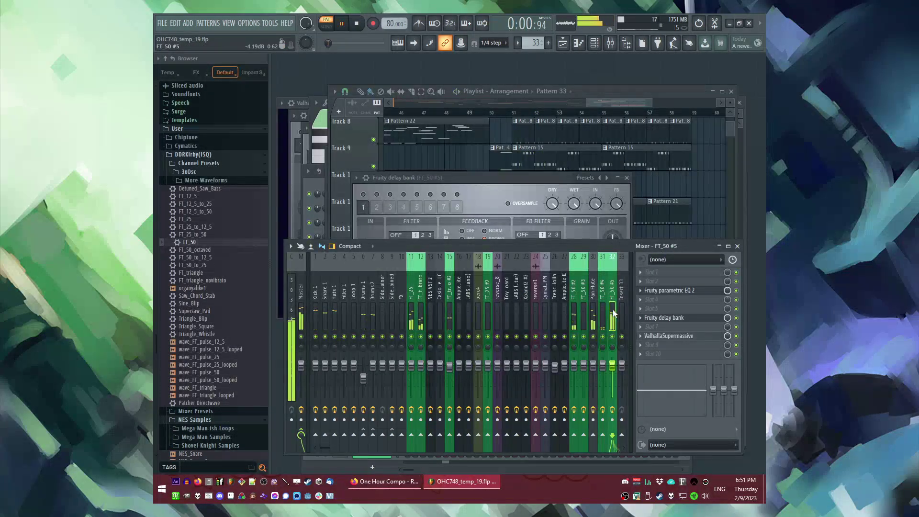
{"action": "key", "text": "l"}
{"action": "left_click", "coordinate": [486, 180]}
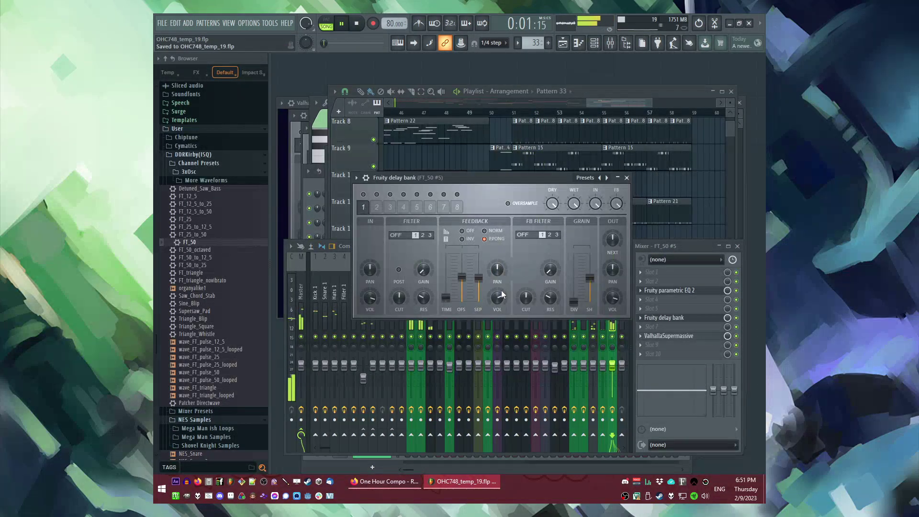
Play the song from bar 51 and review the playlist tracks of the new section.
{"action": "left_click", "coordinate": [507, 115]}
{"action": "left_click", "coordinate": [495, 113]}
{"action": "left_click", "coordinate": [508, 113]}
{"action": "scroll", "coordinate": [550, 236], "scroll_direction": "up", "scroll_amount": 5}
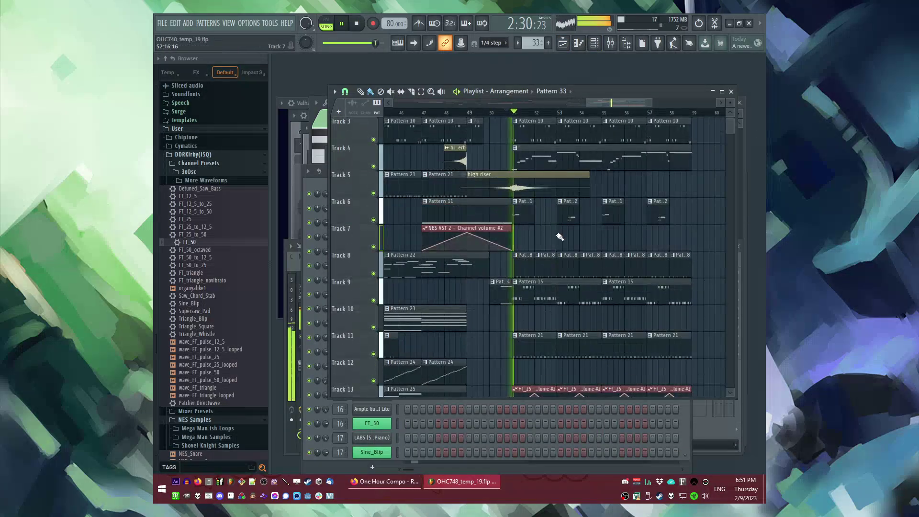
{"action": "scroll", "coordinate": [560, 236], "scroll_direction": "up", "scroll_amount": 2}
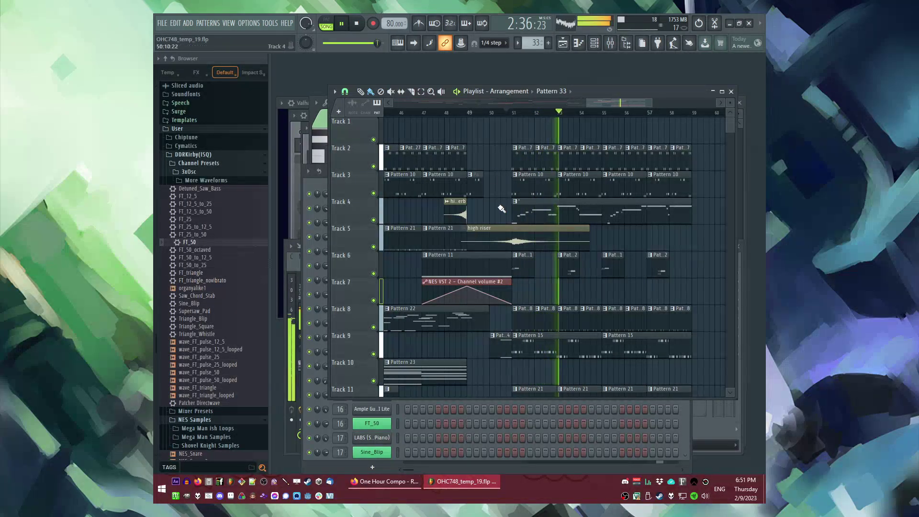
{"action": "scroll", "coordinate": [507, 156], "scroll_direction": "right", "scroll_amount": 4}
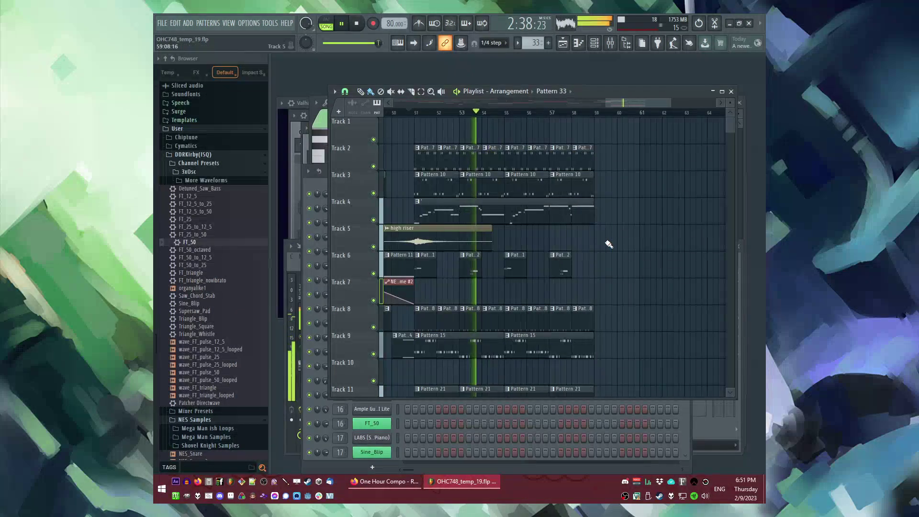
{"action": "scroll", "coordinate": [608, 240], "scroll_direction": "down", "scroll_amount": 4}
Listen to the transition from bar 47 into bar 51 and save the project as OHC748_temp_20.flp.
{"action": "left_click", "coordinate": [559, 112]}
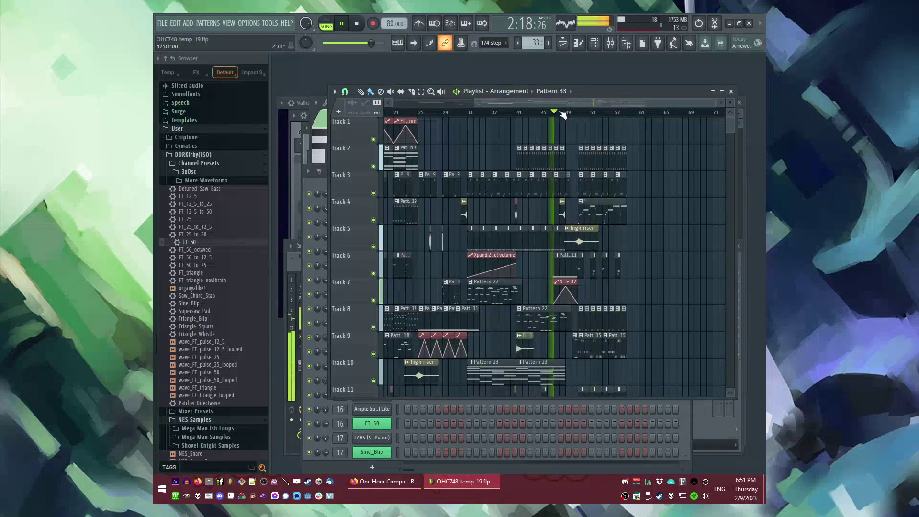
{"action": "scroll", "coordinate": [589, 129], "scroll_direction": "up", "scroll_amount": 4}
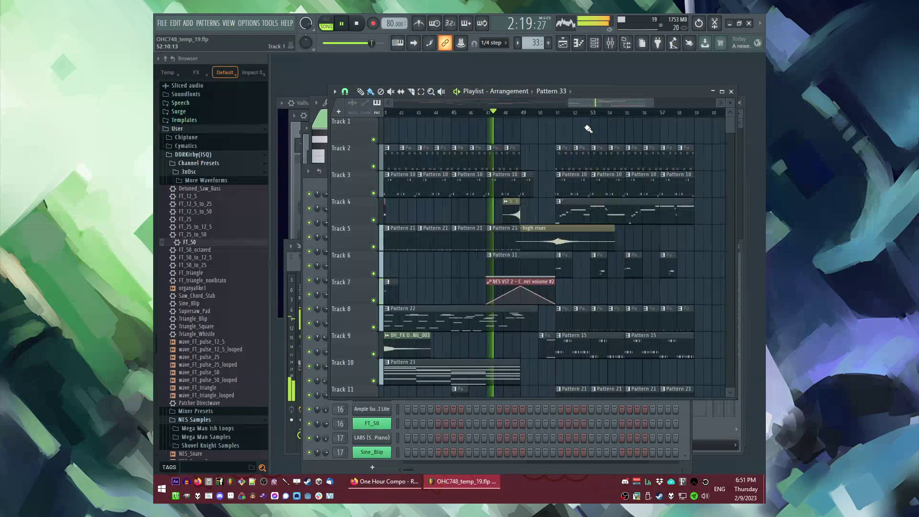
{"action": "left_click", "coordinate": [549, 112]}
{"action": "left_click", "coordinate": [559, 112]}
{"action": "left_click_drag", "start_coordinate": [596, 104], "coordinate": [621, 109]}
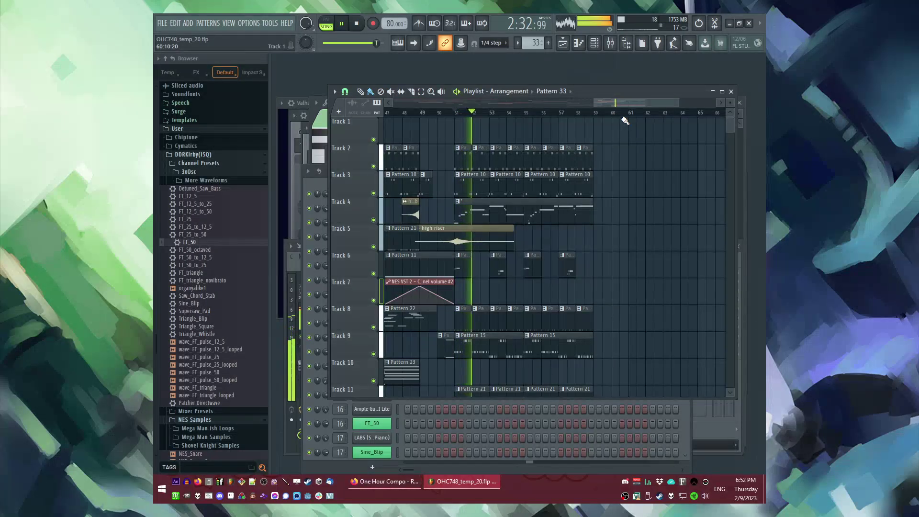
Play from bar 57 and add another Pattern 10 clip on Track 3 at bar 59.
{"action": "left_click", "coordinate": [558, 112]}
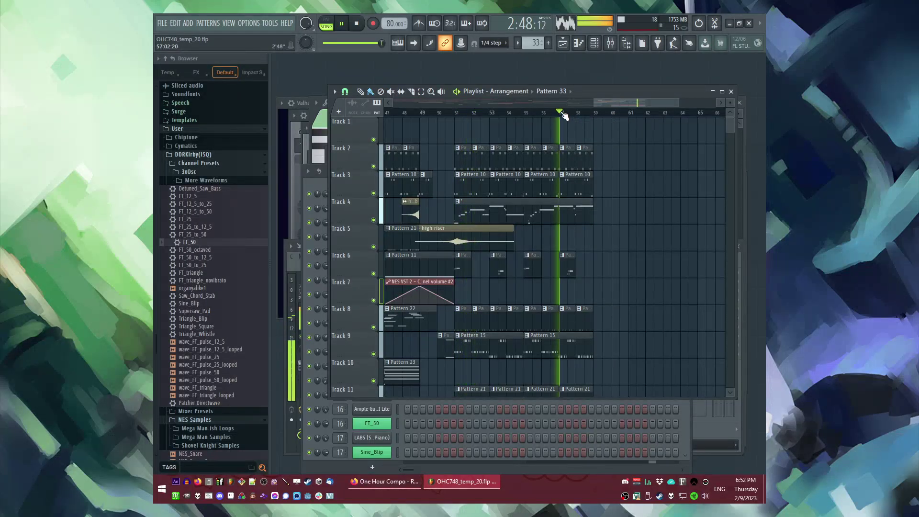
{"action": "left_click", "coordinate": [617, 184]}
{"action": "scroll", "coordinate": [620, 169], "scroll_direction": "down", "scroll_amount": 1}
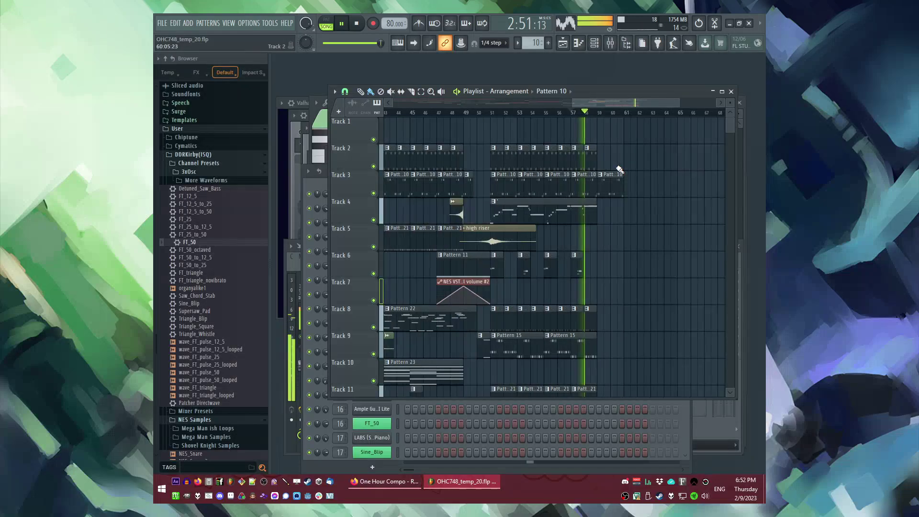
Place the DH_FX OUT LONG_003 audio clip on Track 7 at bar 59.
{"action": "scroll", "coordinate": [619, 170], "scroll_direction": "down", "scroll_amount": 3}
{"action": "left_click", "coordinate": [555, 91]}
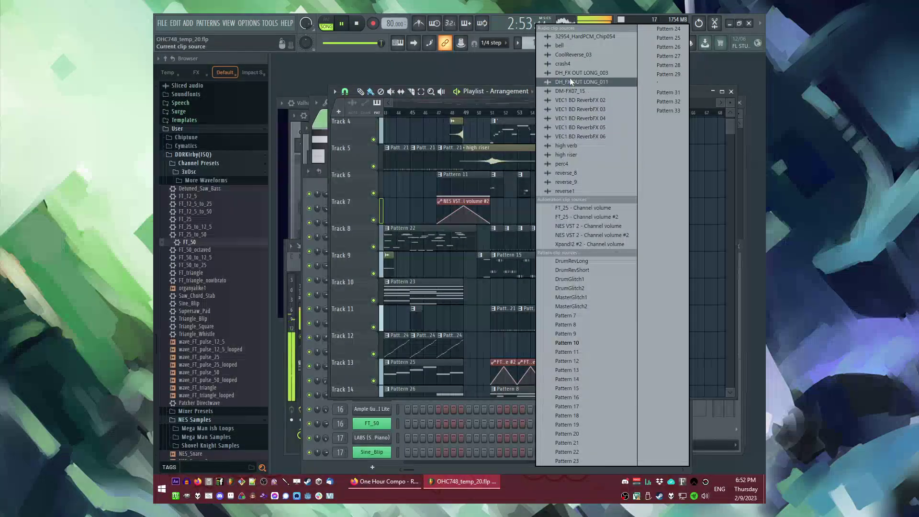
{"action": "left_click", "coordinate": [582, 72]}
{"action": "left_click", "coordinate": [604, 223]}
Place the bell audio clip on Track 5 and align its end with the start of bar 59.
{"action": "scroll", "coordinate": [607, 182], "scroll_direction": "up", "scroll_amount": 2}
{"action": "scroll", "coordinate": [607, 182], "scroll_direction": "up", "scroll_amount": 2}
{"action": "left_click", "coordinate": [555, 91]}
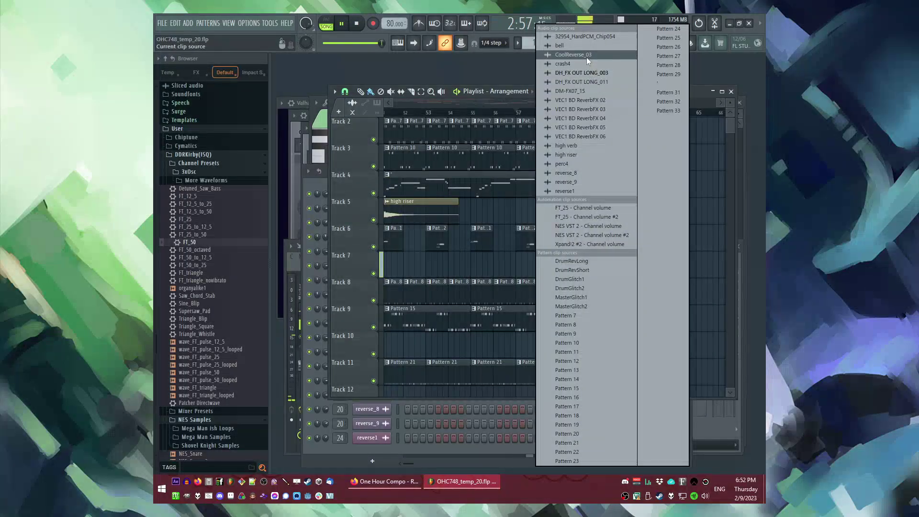
{"action": "left_click", "coordinate": [570, 45]}
{"action": "left_click", "coordinate": [549, 210]}
{"action": "scroll", "coordinate": [555, 214], "scroll_direction": "up", "scroll_amount": 4}
{"action": "left_click_drag", "start_coordinate": [544, 214], "coordinate": [564, 218]}
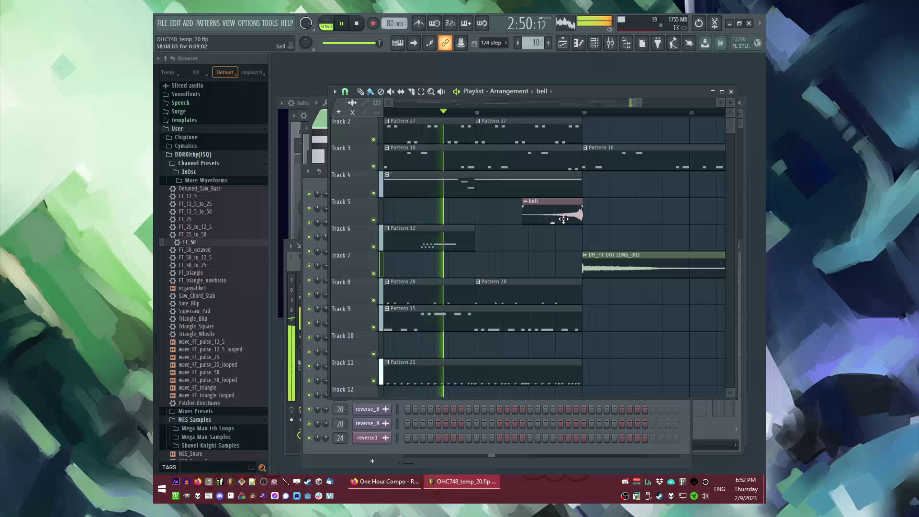
Place the high verb audio clip on Track 7 and align its end with the start of bar 55.
{"action": "scroll", "coordinate": [555, 192], "scroll_direction": "down", "scroll_amount": 4}
{"action": "left_click", "coordinate": [544, 92]}
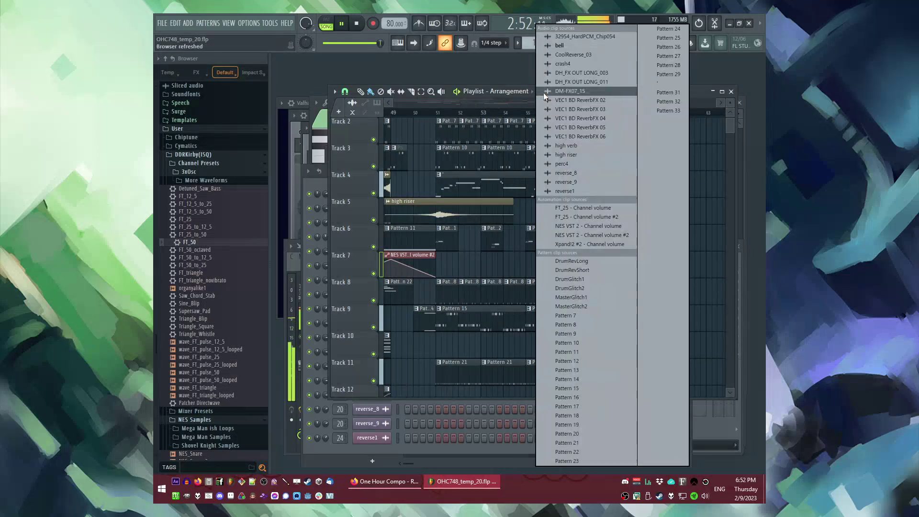
{"action": "left_click", "coordinate": [580, 147]}
{"action": "left_click", "coordinate": [519, 265]}
{"action": "scroll", "coordinate": [553, 267], "scroll_direction": "up", "scroll_amount": 4}
{"action": "left_click_drag", "start_coordinate": [478, 269], "coordinate": [410, 273]}
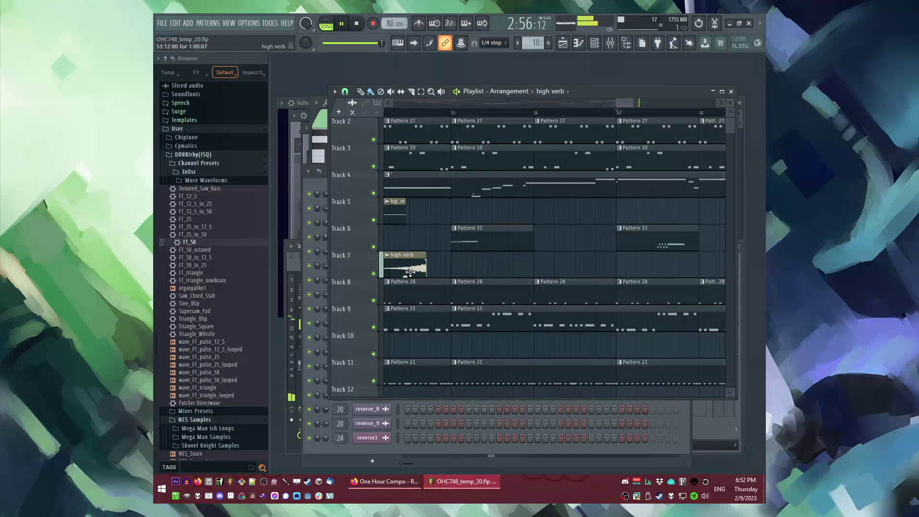
{"action": "scroll", "coordinate": [427, 272], "scroll_direction": "up", "scroll_amount": 2}
{"action": "scroll", "coordinate": [458, 270], "scroll_direction": "up", "scroll_amount": 3}
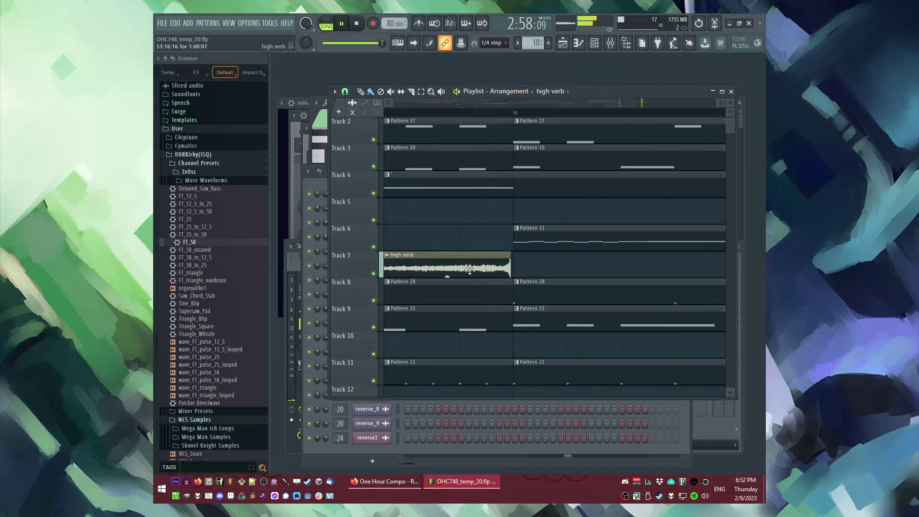
Create a new pattern and place its clip on Track 6 at bar 59.
{"action": "scroll", "coordinate": [470, 268], "scroll_direction": "down", "scroll_amount": 8}
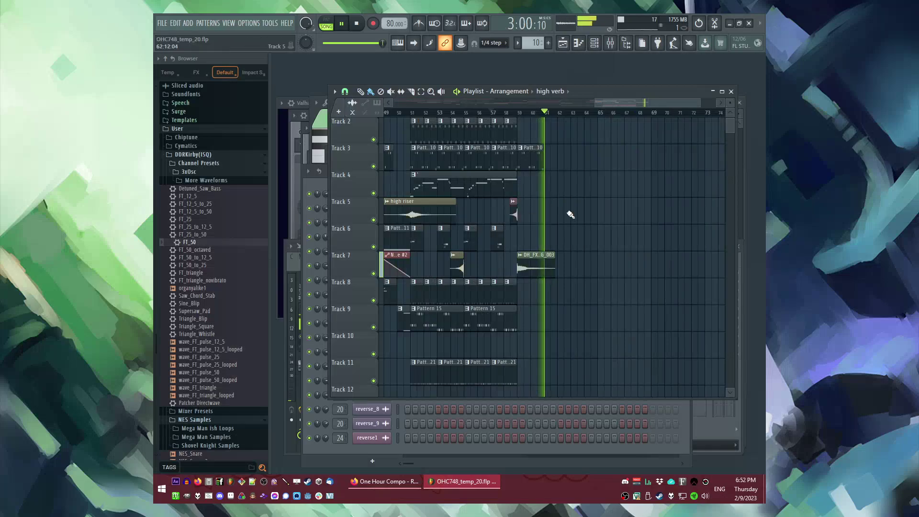
{"action": "scroll", "coordinate": [558, 201], "scroll_direction": "up", "scroll_amount": 2}
{"action": "left_click", "coordinate": [469, 113]}
{"action": "scroll", "coordinate": [511, 214], "scroll_direction": "up", "scroll_amount": 1}
{"action": "key", "text": "F4"}
{"action": "key", "text": "Return"}
{"action": "left_click", "coordinate": [475, 270]}
Expand the DnB sample folder in the browser and add a Slicex instrument for the new pattern.
{"action": "scroll", "coordinate": [211, 322], "scroll_direction": "down", "scroll_amount": 10}
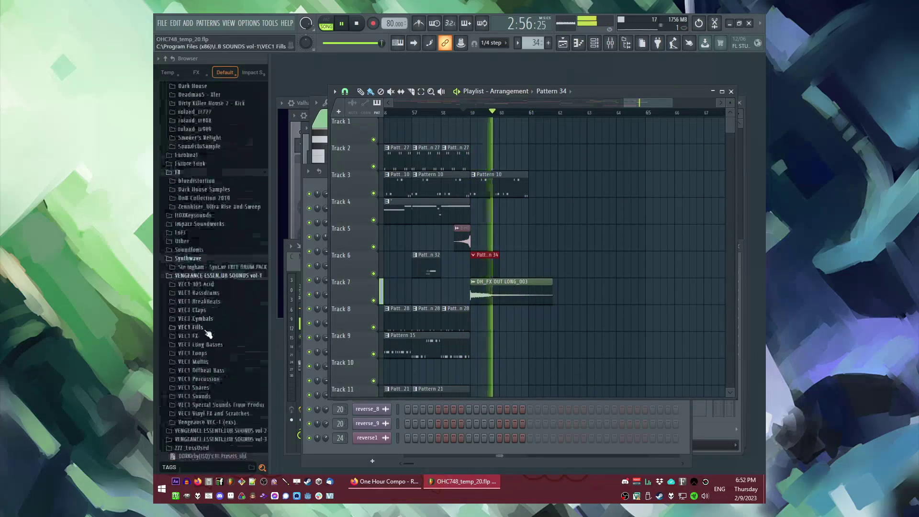
{"action": "scroll", "coordinate": [211, 345], "scroll_direction": "down", "scroll_amount": 7}
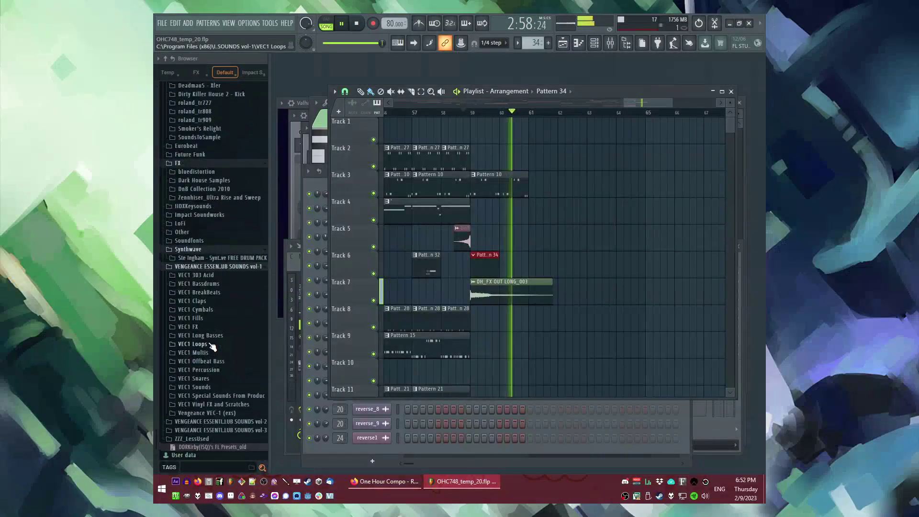
{"action": "scroll", "coordinate": [201, 273], "scroll_direction": "up", "scroll_amount": 15}
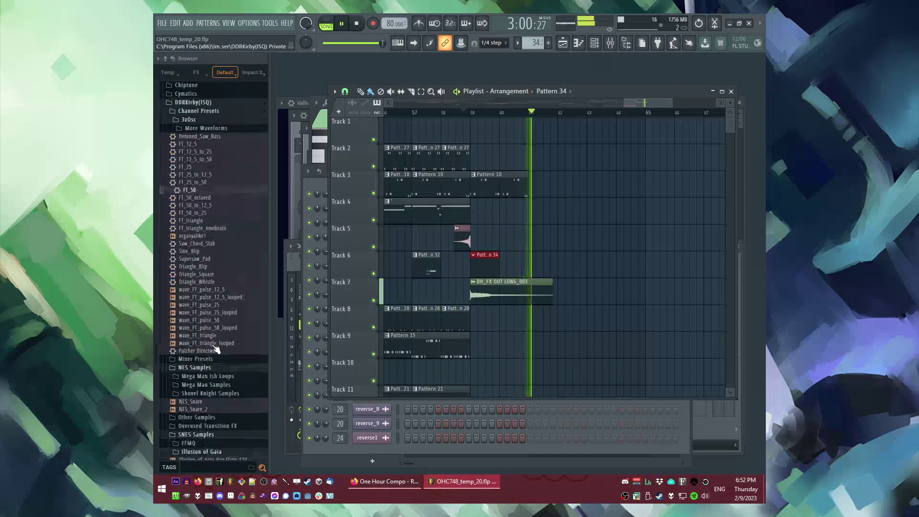
{"action": "scroll", "coordinate": [189, 259], "scroll_direction": "down", "scroll_amount": 10}
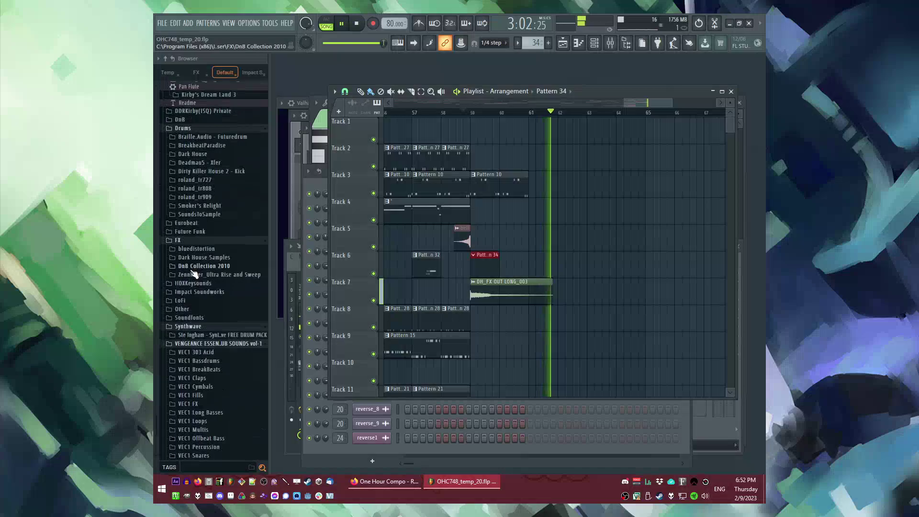
{"action": "left_click", "coordinate": [185, 121]}
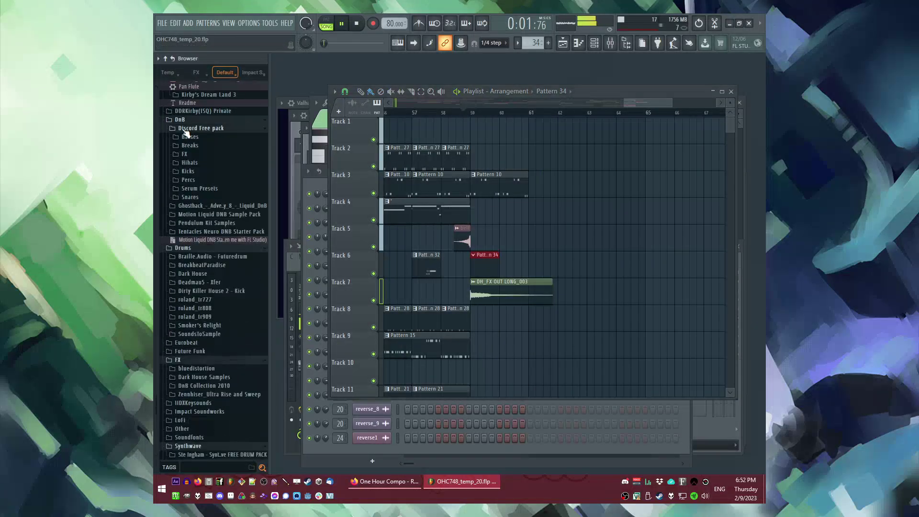
{"action": "left_click", "coordinate": [187, 23]}
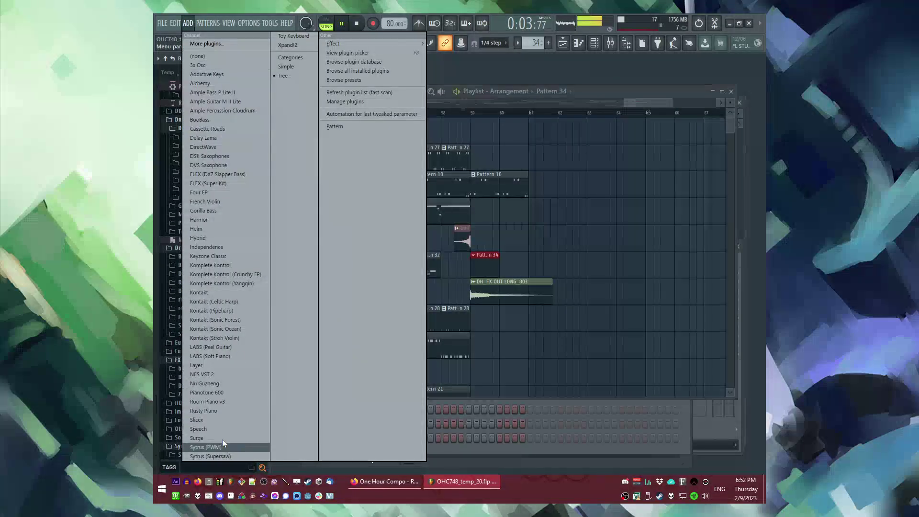
{"action": "left_click", "coordinate": [214, 419]}
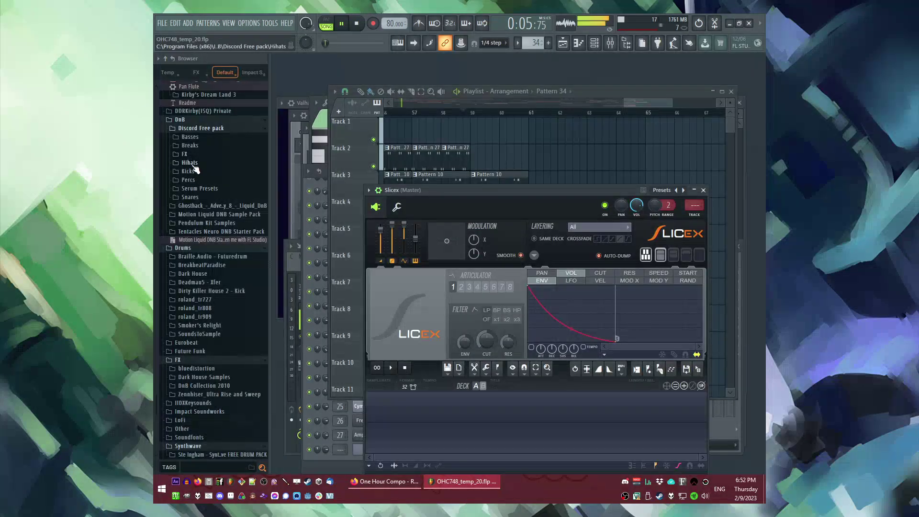
Load DNB Academy - Discord Break 03 from the Breaks folder into Slicex and play the sliced notes of Pattern 34.
{"action": "left_click", "coordinate": [197, 146]}
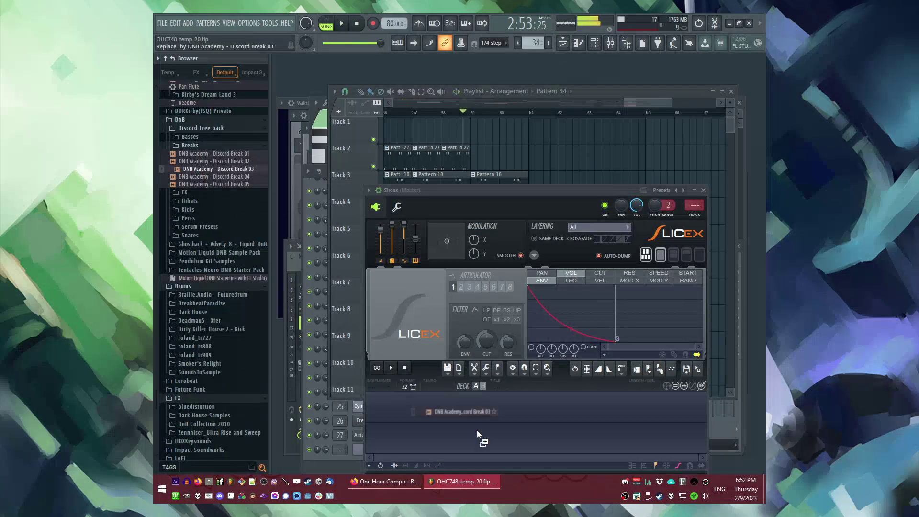
{"action": "left_click_drag", "start_coordinate": [477, 431], "coordinate": [477, 431]}
{"action": "key", "text": "space"}
{"action": "left_click", "coordinate": [604, 92]}
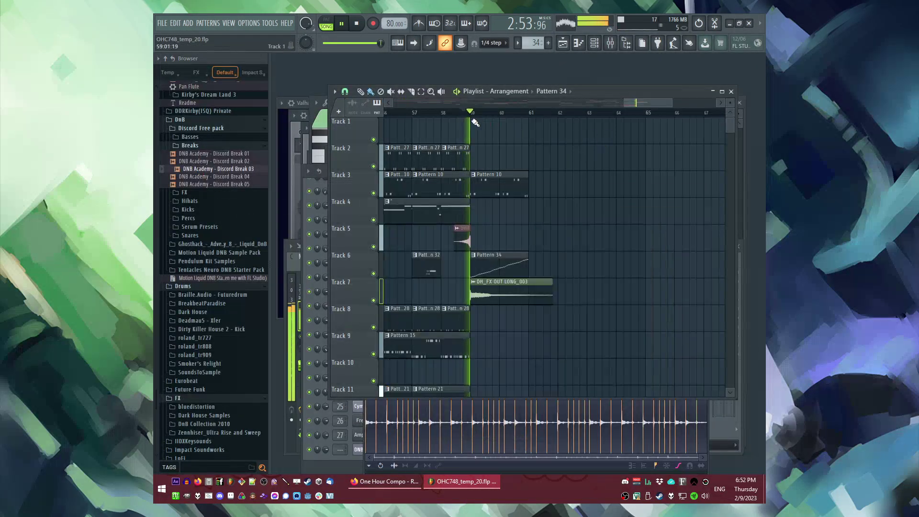
{"action": "double_click", "coordinate": [495, 267]}
{"action": "key", "text": "l"}
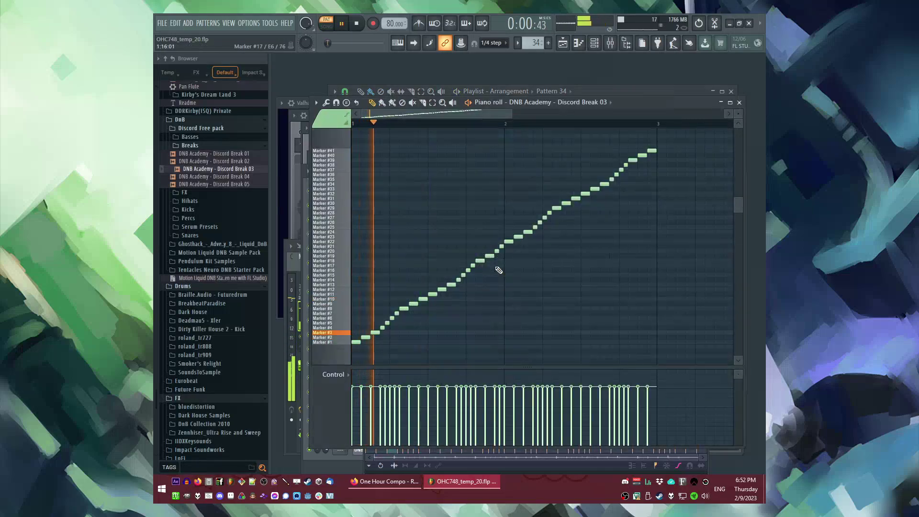
Audition the other Discord breaks and replace the Slicex channel's sample with DNB Academy - Discord Break 05.
{"action": "key", "text": "F6"}
{"action": "left_click", "coordinate": [217, 177]}
{"action": "key", "text": "space"}
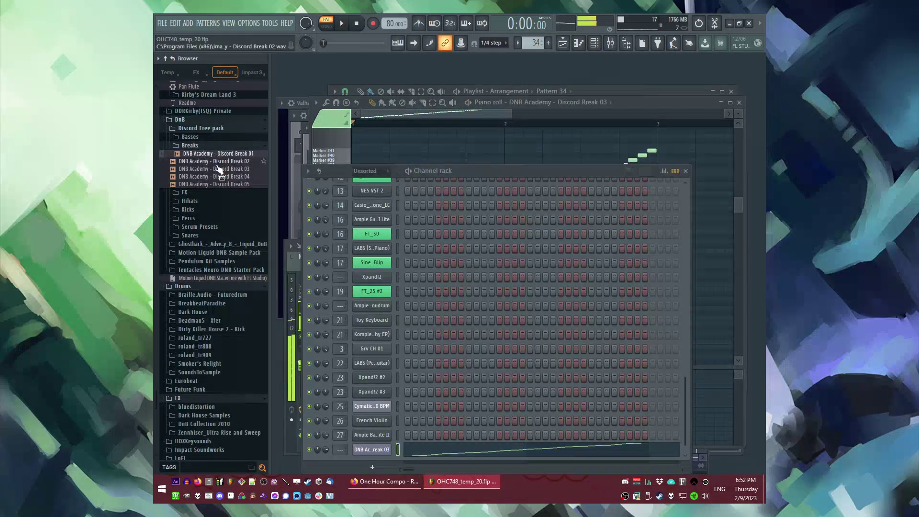
{"action": "left_click", "coordinate": [218, 184]}
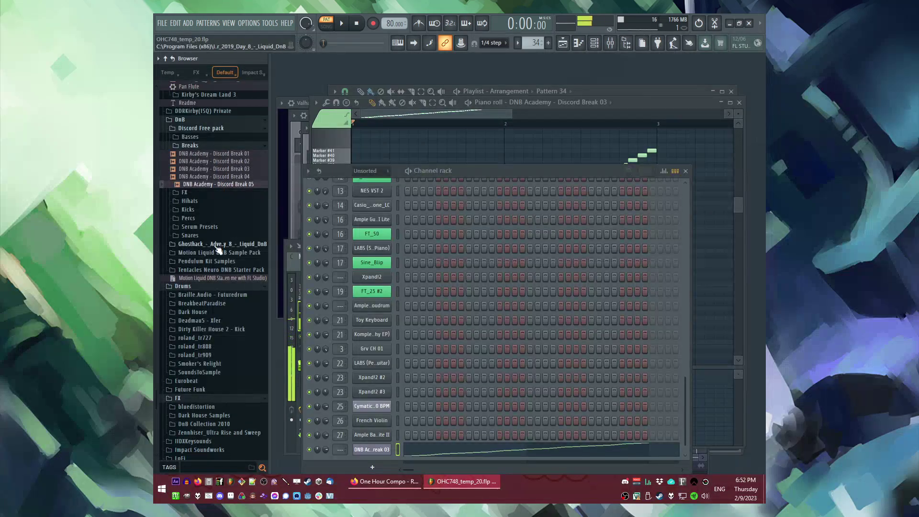
{"action": "left_click_drag", "start_coordinate": [369, 450], "coordinate": [375, 454]}
{"action": "key", "text": "space"}
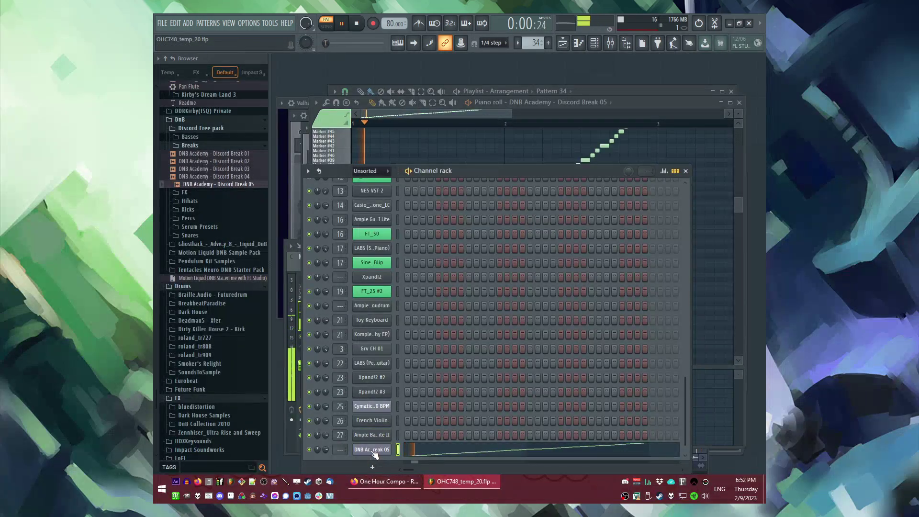
Assign the Discord Break 05 channel to mixer track 33 and route that track to Drums 1.
{"action": "left_click", "coordinate": [374, 450]}
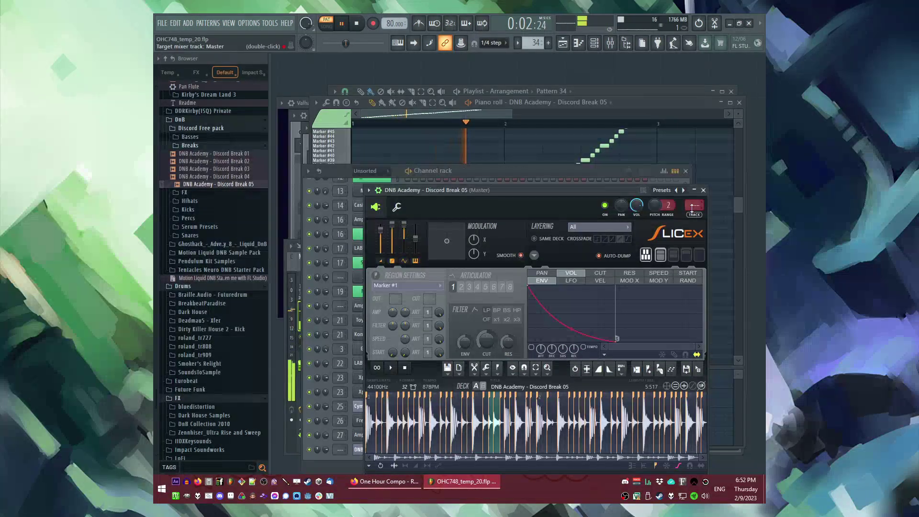
{"action": "key", "text": "ctrl+l"}
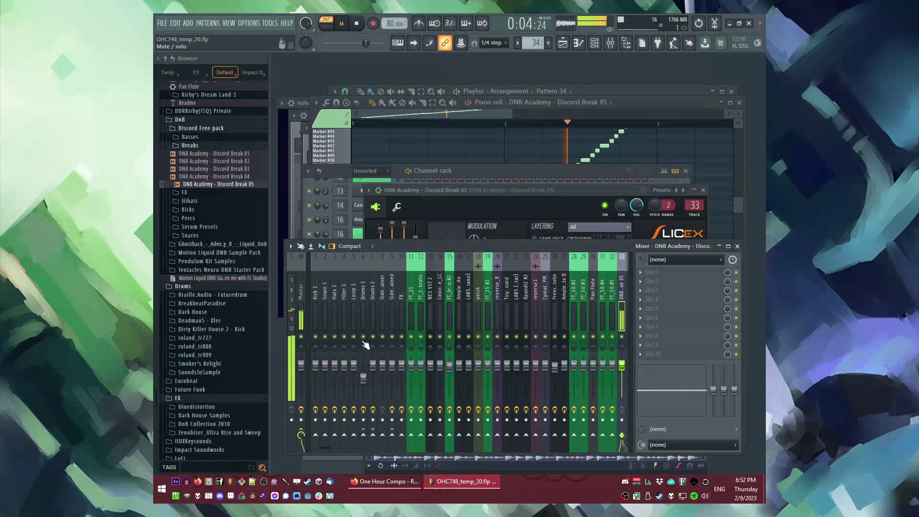
{"action": "left_click", "coordinate": [365, 435]}
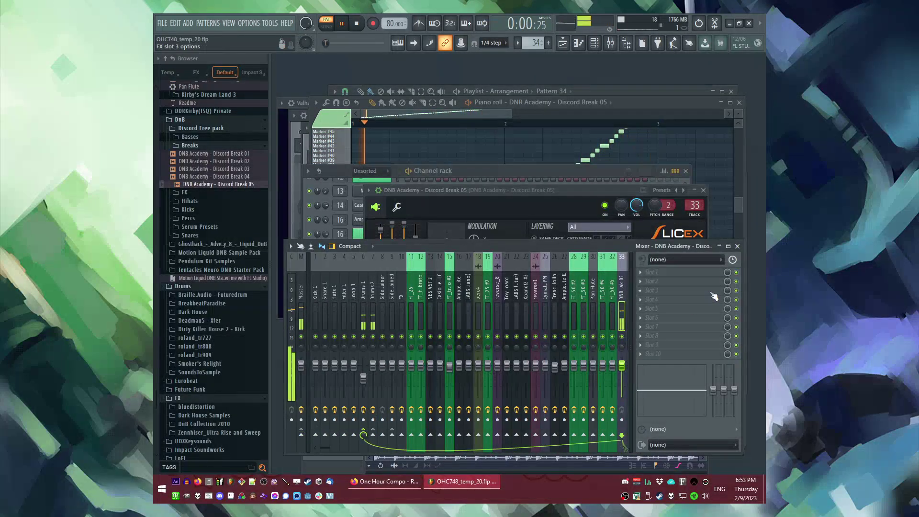
Insert Fruity Parametric EQ 2 in effect slot 3 of the break's mixer track.
{"action": "left_click", "coordinate": [643, 291]}
{"action": "mouse_move", "coordinate": [652, 260]}
{"action": "left_click", "coordinate": [610, 333]}
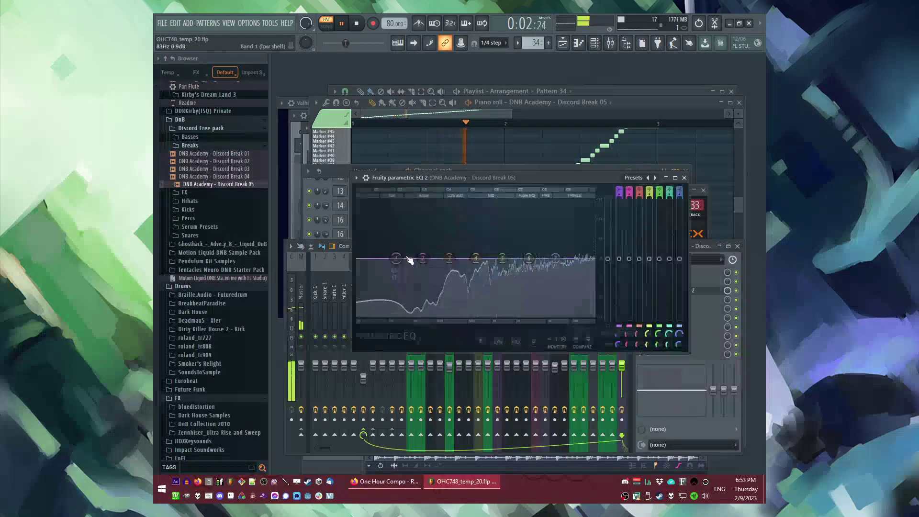
Return to song playback in the playlist and add Pattern 34 clips on Track 6 at bars 61 and 63.
{"action": "key", "text": "F6"}
{"action": "key", "text": "F5"}
{"action": "key", "text": "l"}
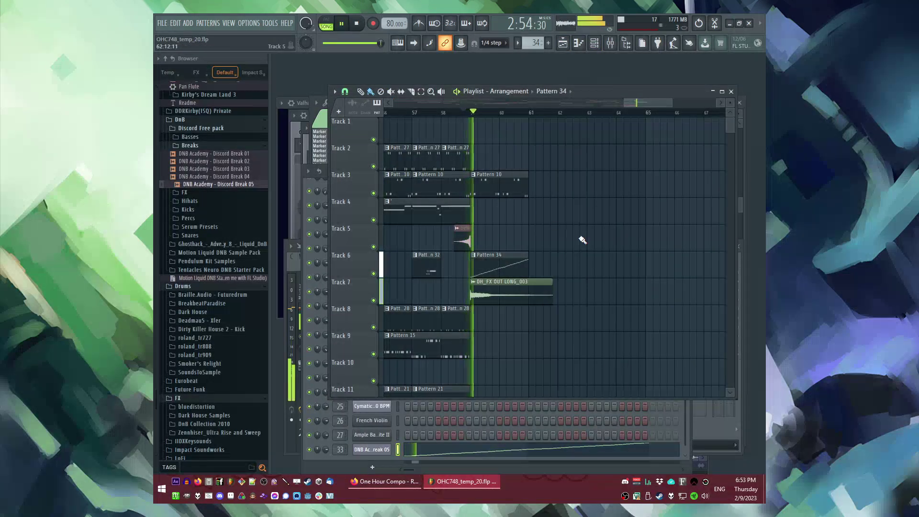
{"action": "left_click_drag", "start_coordinate": [535, 264], "coordinate": [614, 264]}
Add another Pattern 10 clip on Track 3 at bar 61 and play the transition into bar 59.
{"action": "left_click", "coordinate": [514, 181]}
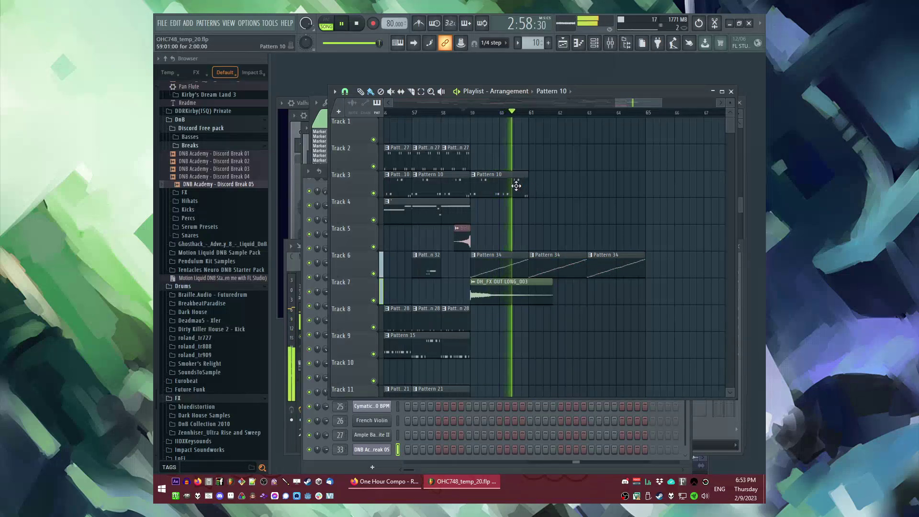
{"action": "left_click_drag", "start_coordinate": [629, 103], "coordinate": [624, 103]}
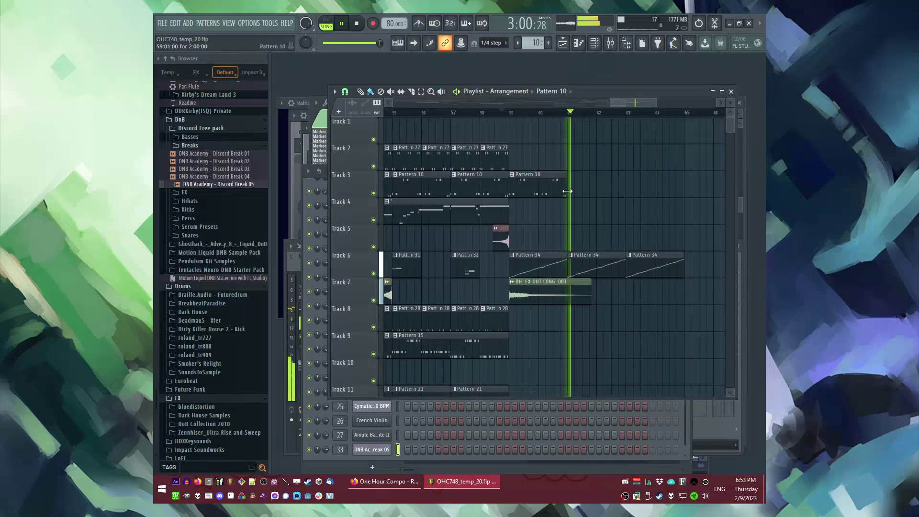
{"action": "scroll", "coordinate": [567, 191], "scroll_direction": "down", "scroll_amount": 5}
{"action": "scroll", "coordinate": [625, 179], "scroll_direction": "down", "scroll_amount": 3}
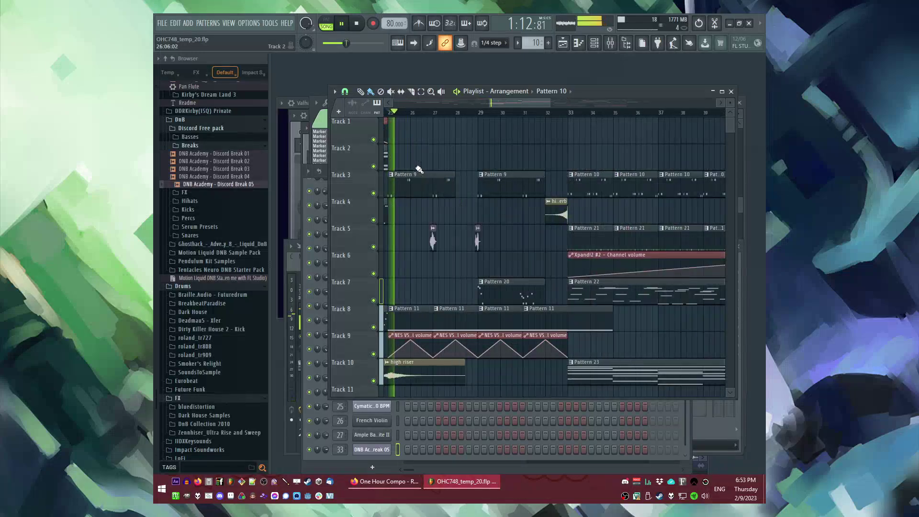
{"action": "scroll", "coordinate": [625, 177], "scroll_direction": "up", "scroll_amount": 3}
{"action": "left_click", "coordinate": [597, 113]}
{"action": "scroll", "coordinate": [591, 153], "scroll_direction": "up", "scroll_amount": 2}
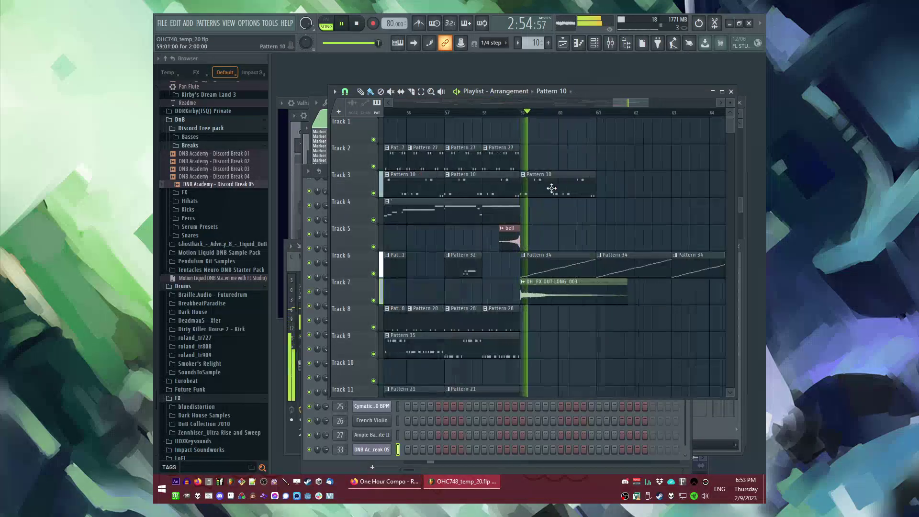
{"action": "left_click", "coordinate": [600, 186]}
{"action": "left_click", "coordinate": [501, 114]}
{"action": "scroll", "coordinate": [450, 187], "scroll_direction": "down", "scroll_amount": 2}
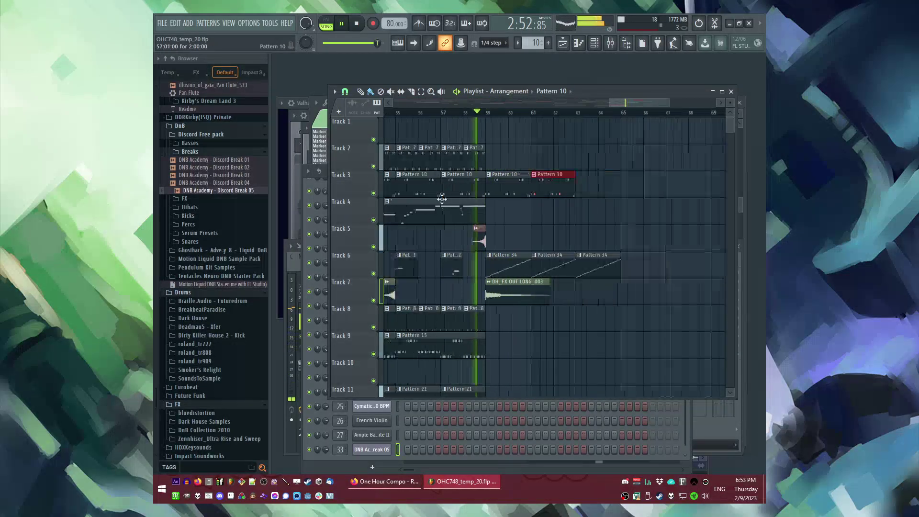
Select bars 59 to 63 and insert Fruity Free Filter in slot 5 of the break's mixer track, set to High pass.
{"action": "scroll", "coordinate": [560, 201], "scroll_direction": "up", "scroll_amount": 2}
{"action": "right_click", "coordinate": [508, 225]}
{"action": "left_click_drag", "start_coordinate": [436, 114], "coordinate": [591, 134]}
{"action": "key", "text": "F9"}
{"action": "left_click", "coordinate": [645, 312]}
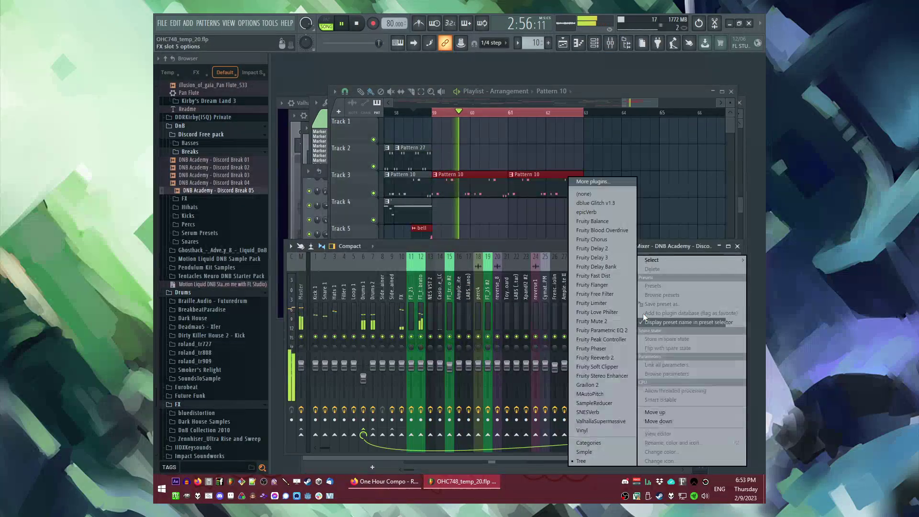
{"action": "left_click", "coordinate": [586, 294]}
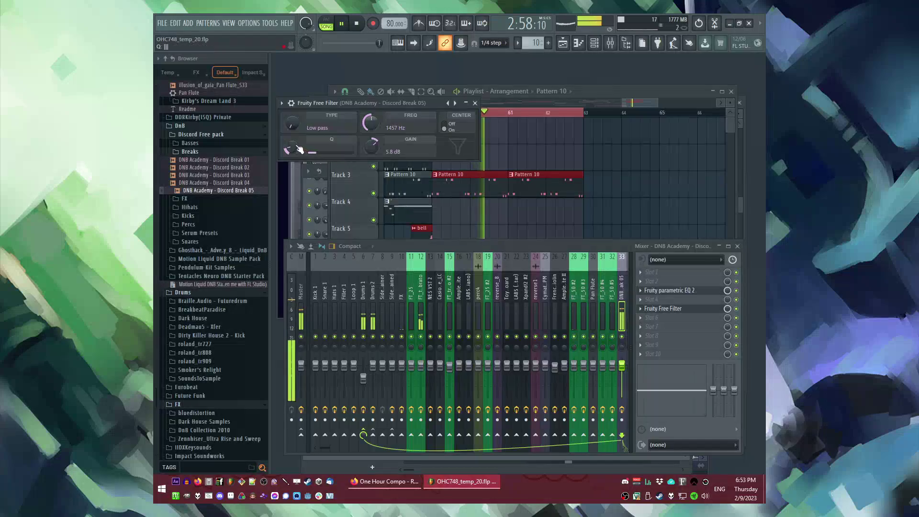
{"action": "left_click_drag", "start_coordinate": [292, 123], "coordinate": [291, 109]}
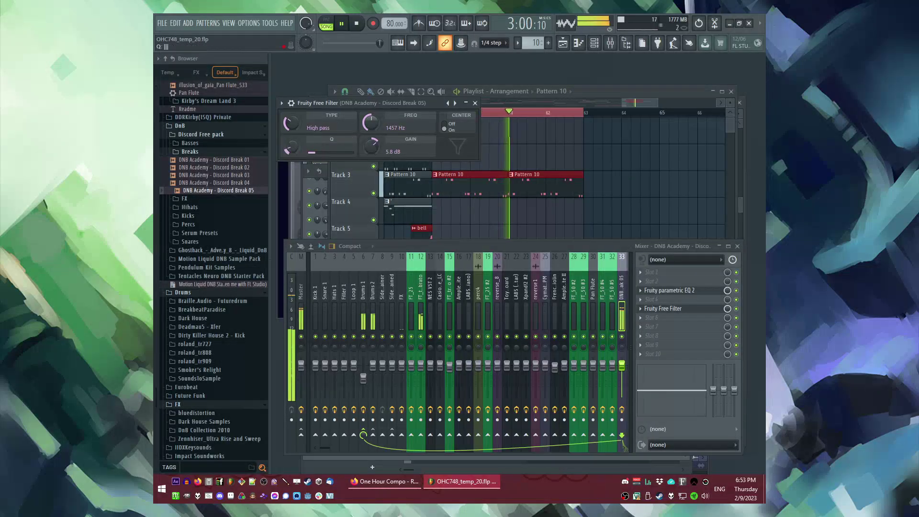
Create an automation clip for the filter's frequency over bars 59 to 63, sloping down to the minimum, and clear the time selection.
{"action": "right_click", "coordinate": [373, 125]}
{"action": "right_click", "coordinate": [380, 132]}
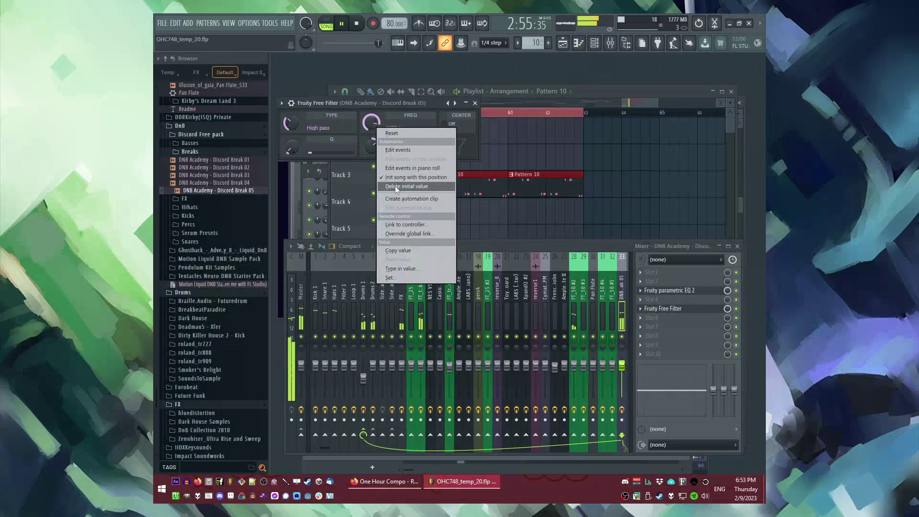
{"action": "left_click", "coordinate": [395, 185]}
{"action": "left_click", "coordinate": [586, 129]}
{"action": "right_click", "coordinate": [593, 123]}
{"action": "left_click_drag", "start_coordinate": [584, 128], "coordinate": [585, 151]}
{"action": "left_click", "coordinate": [517, 119], "text": "ctrl"}
{"action": "left_click", "coordinate": [522, 113], "text": "ctrl"}
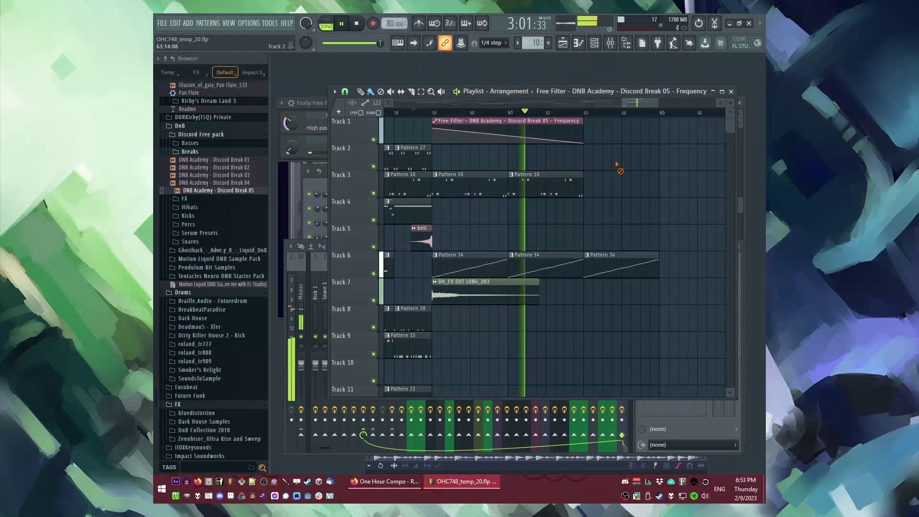
Add another Pattern 10 clip on Track 3 at bar 63.
{"action": "scroll", "coordinate": [618, 188], "scroll_direction": "up", "scroll_amount": 2}
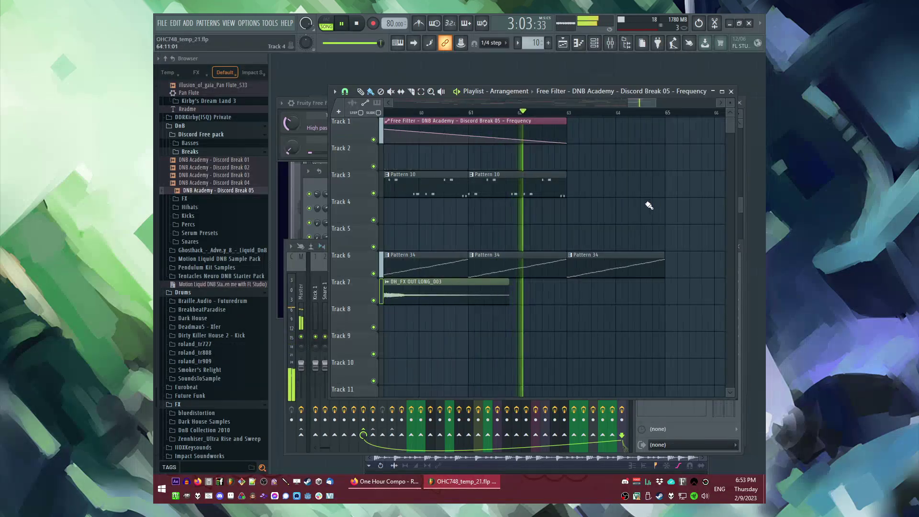
{"action": "left_click", "coordinate": [575, 187]}
{"action": "scroll", "coordinate": [550, 215], "scroll_direction": "down", "scroll_amount": 2}
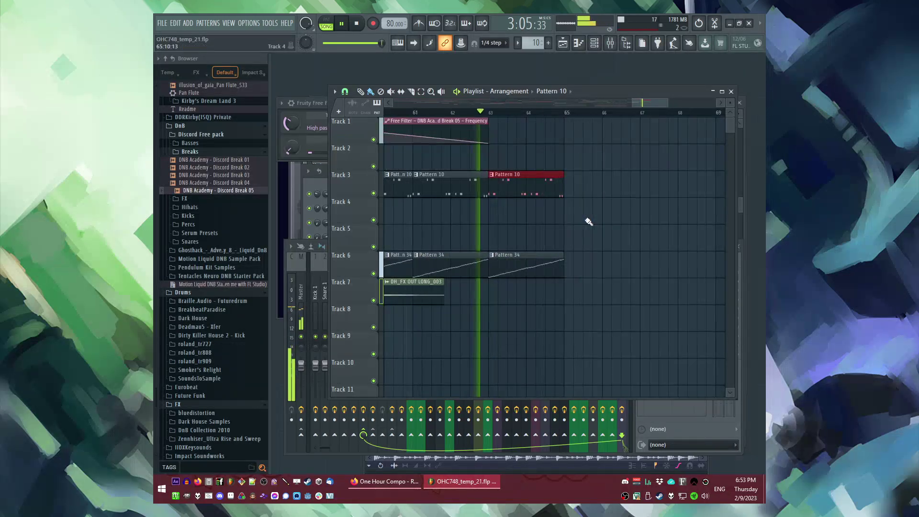
{"action": "scroll", "coordinate": [523, 213], "scroll_direction": "up", "scroll_amount": 2}
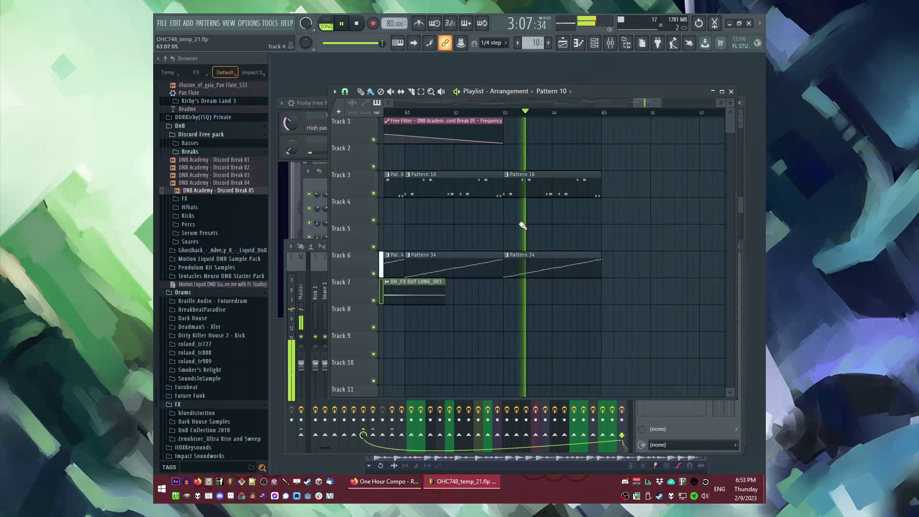
Cut the break's low end in Fruity Parametric EQ 2 by lowering bands 1 and 2, with band 2 at -18 dB and 77 Hz.
{"action": "key", "text": "F9"}
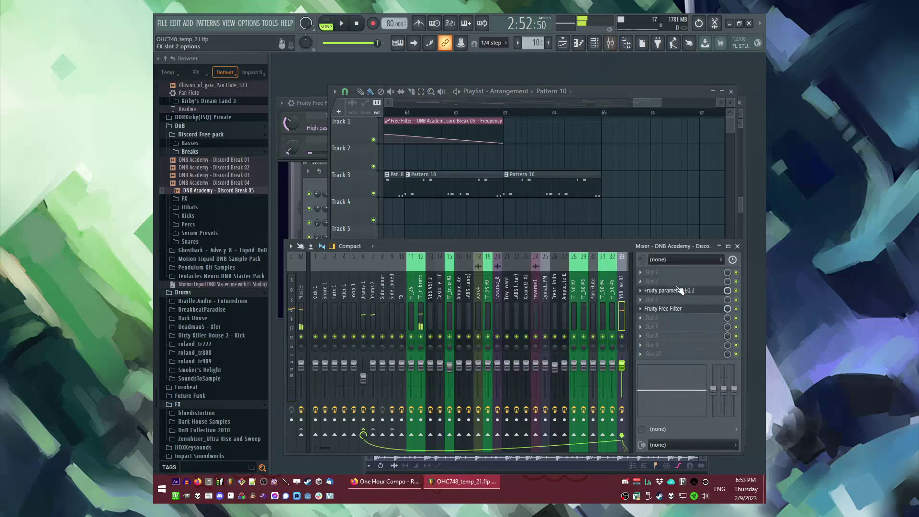
{"action": "left_click", "coordinate": [680, 290]}
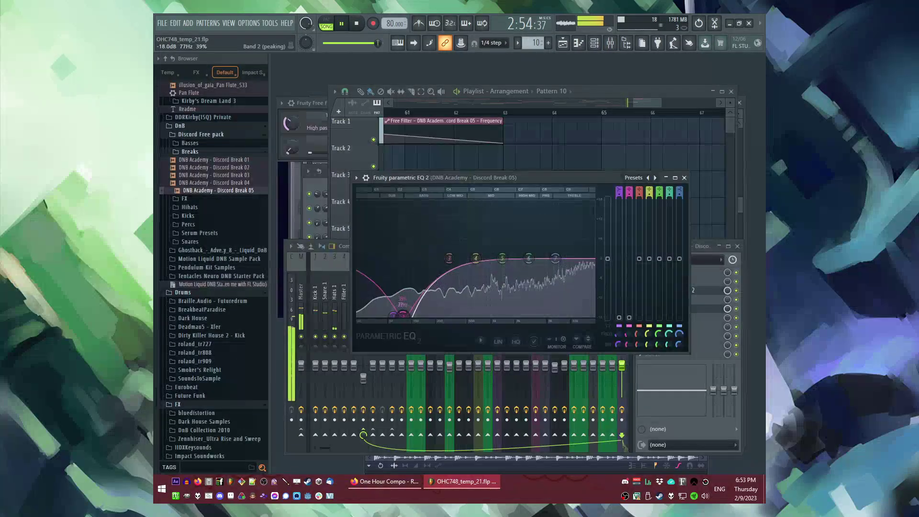
Create a new empty pattern, Pattern 35, and place it on Track 5 at bar 63.
{"action": "left_click", "coordinate": [538, 144]}
{"action": "key", "text": "F4"}
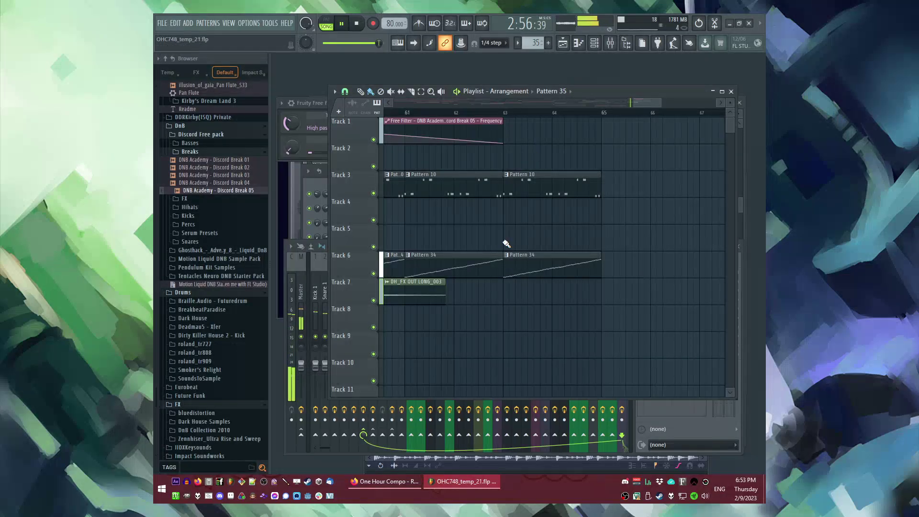
{"action": "scroll", "coordinate": [265, 260], "scroll_direction": "up", "scroll_amount": 10}
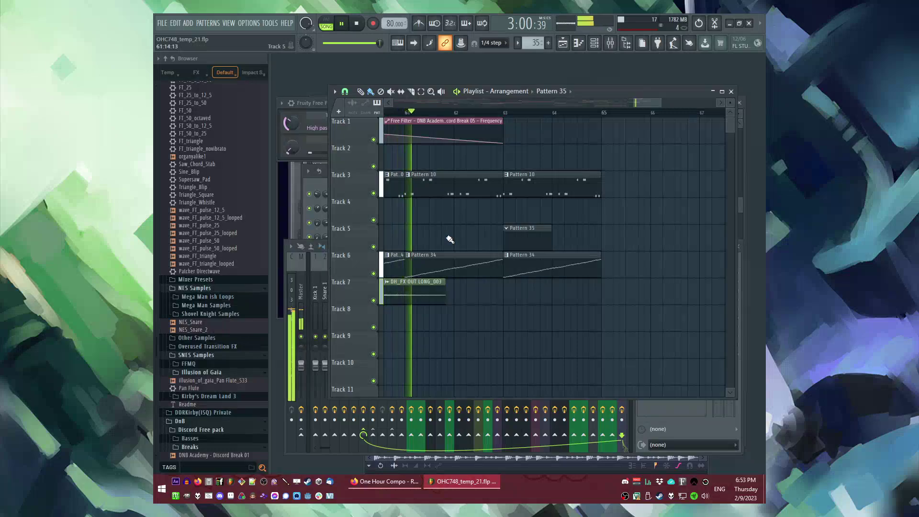
Place a DrumRevShort clip on Track 5 at bar 60.
{"action": "left_click", "coordinate": [552, 91]}
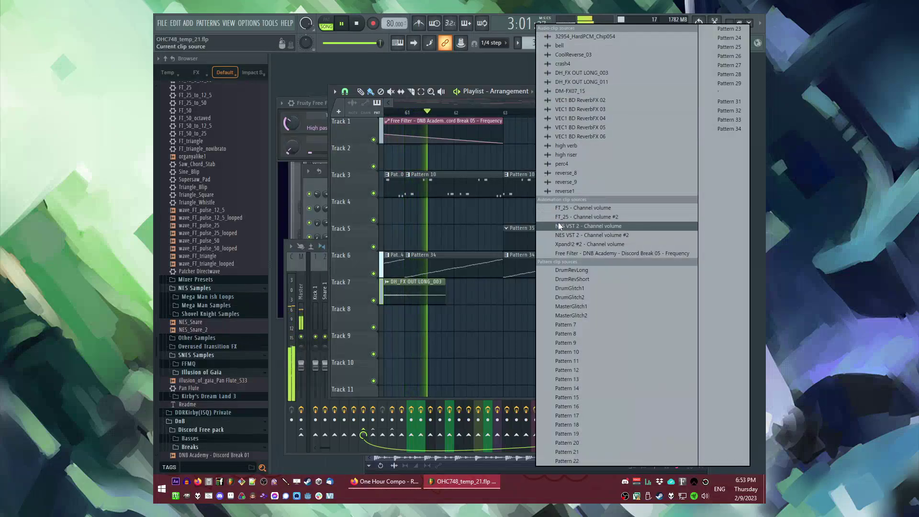
{"action": "left_click", "coordinate": [573, 280]}
{"action": "left_click", "coordinate": [474, 243]}
{"action": "left_click_drag", "start_coordinate": [475, 245], "coordinate": [462, 245]}
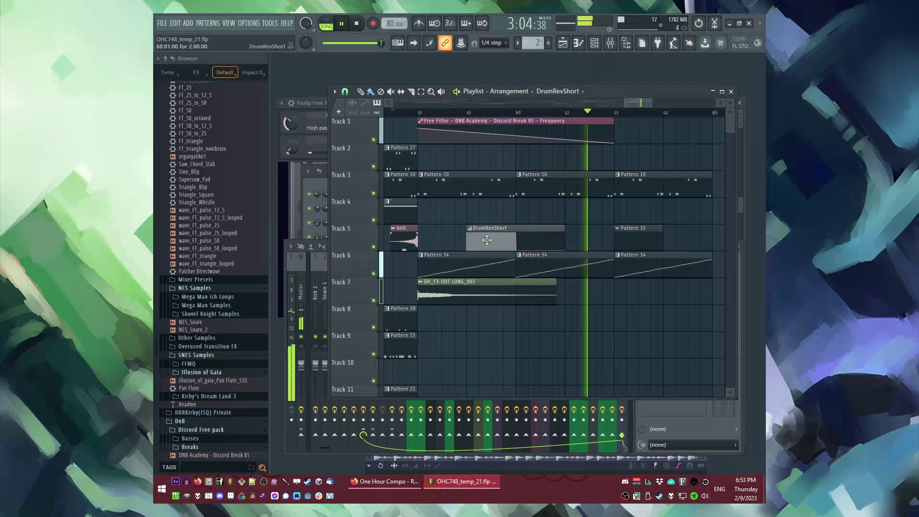
Insert Fruity Blood Overdrive in slot 4 of the break's mixer track, between the EQ and the Free Filter.
{"action": "key", "text": "F9"}
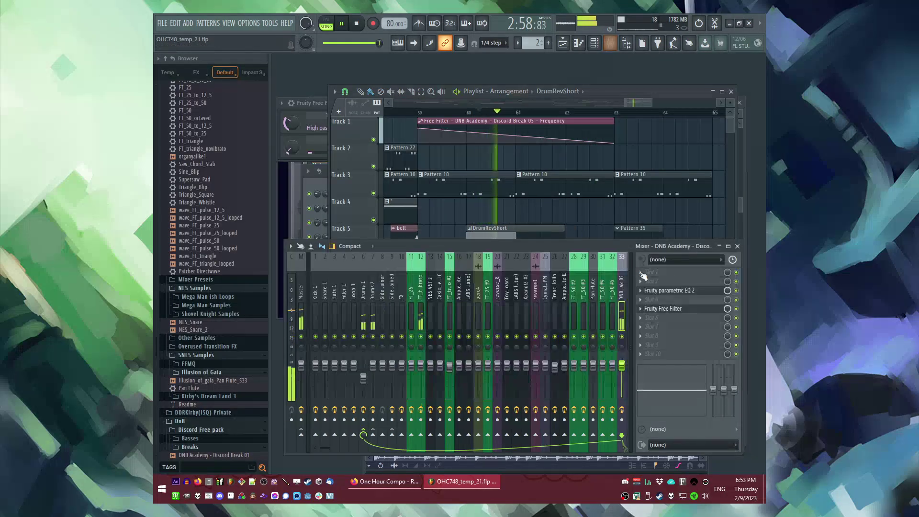
{"action": "left_click", "coordinate": [644, 301]}
{"action": "left_click", "coordinate": [611, 222]}
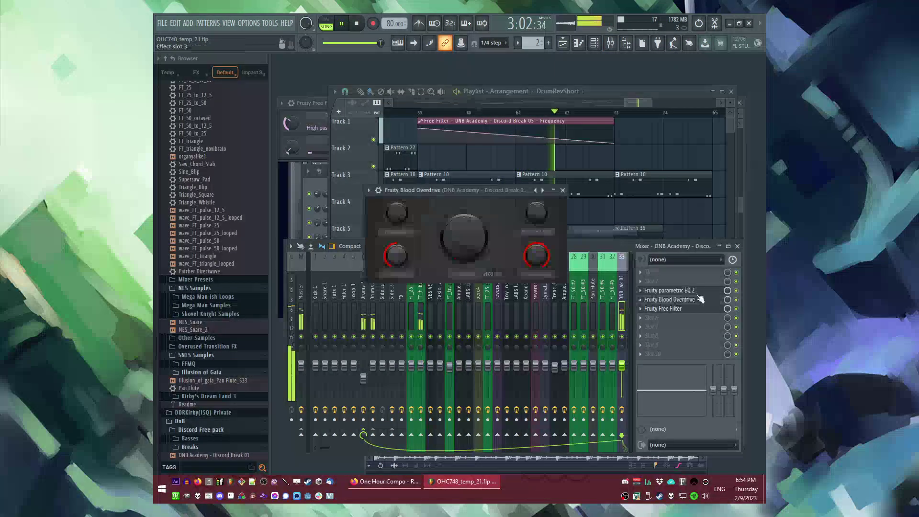
{"action": "left_click", "coordinate": [562, 190]}
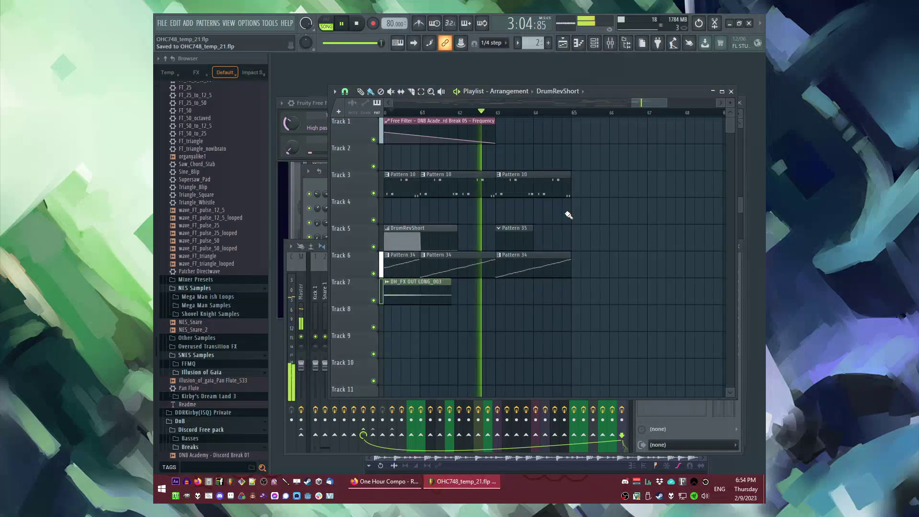
Play the transition into bar 63, then open Pattern 35 and audition the Monster Kick samples.
{"action": "scroll", "coordinate": [569, 215], "scroll_direction": "down", "scroll_amount": 1}
{"action": "scroll", "coordinate": [242, 300], "scroll_direction": "down", "scroll_amount": 9}
{"action": "scroll", "coordinate": [546, 277], "scroll_direction": "up", "scroll_amount": 1}
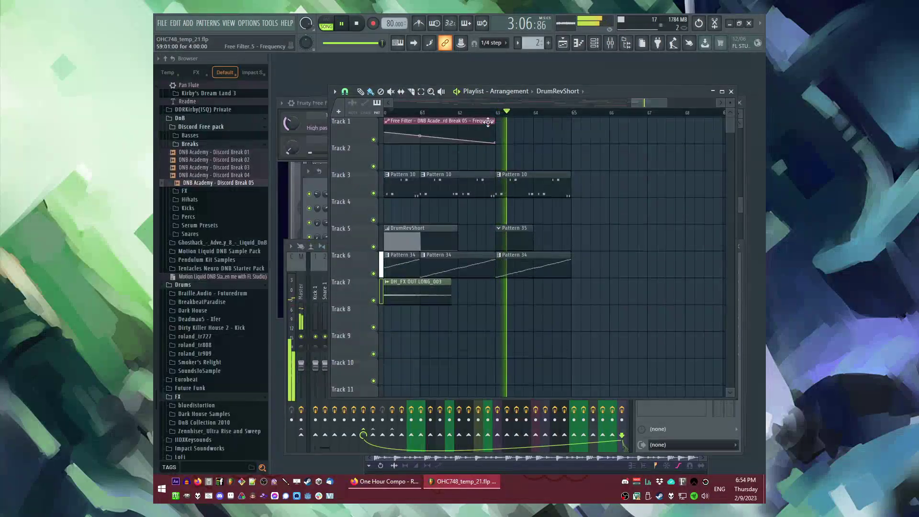
{"action": "key", "text": "space"}
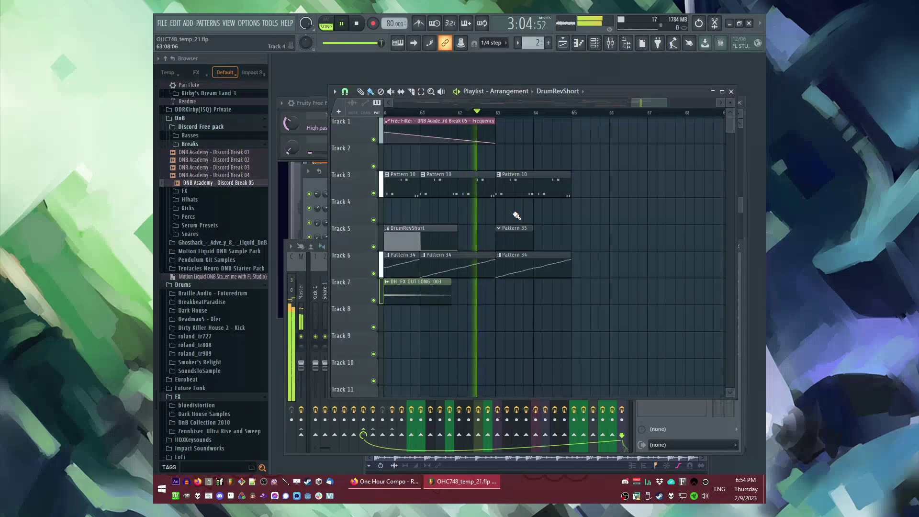
{"action": "scroll", "coordinate": [211, 277], "scroll_direction": "up", "scroll_amount": 10}
{"action": "key", "text": "space"}
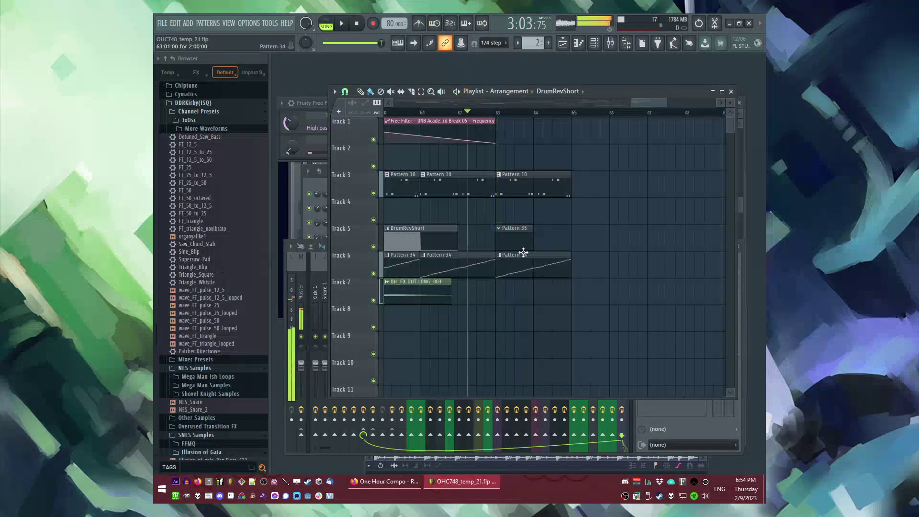
{"action": "double_click", "coordinate": [510, 239]}
{"action": "scroll", "coordinate": [216, 249], "scroll_direction": "down", "scroll_amount": 20}
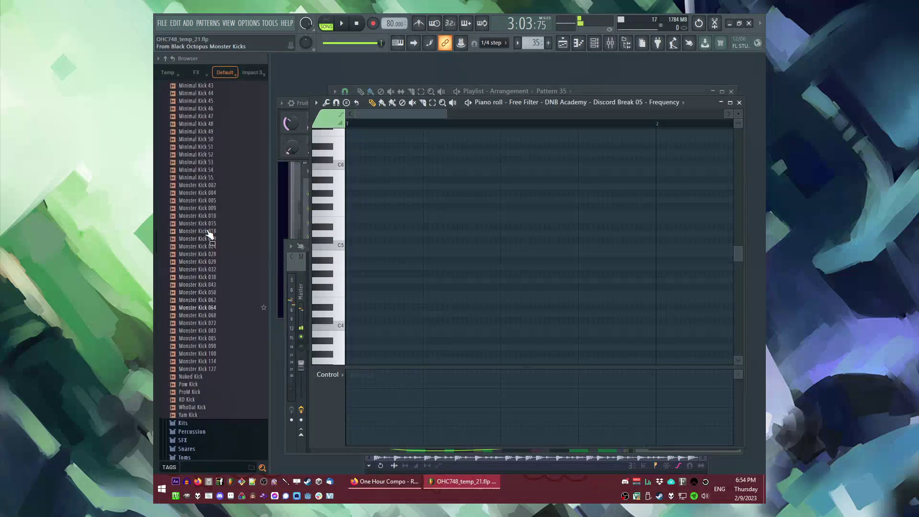
{"action": "scroll", "coordinate": [223, 304], "scroll_direction": "down", "scroll_amount": 8}
{"action": "left_click", "coordinate": [213, 308]}
{"action": "left_click", "coordinate": [203, 332]}
{"action": "left_click", "coordinate": [199, 317]}
Add Monster Kick 019 as a channel on mixer track 1 and place a hit on step 1.
{"action": "left_click", "coordinate": [358, 181]}
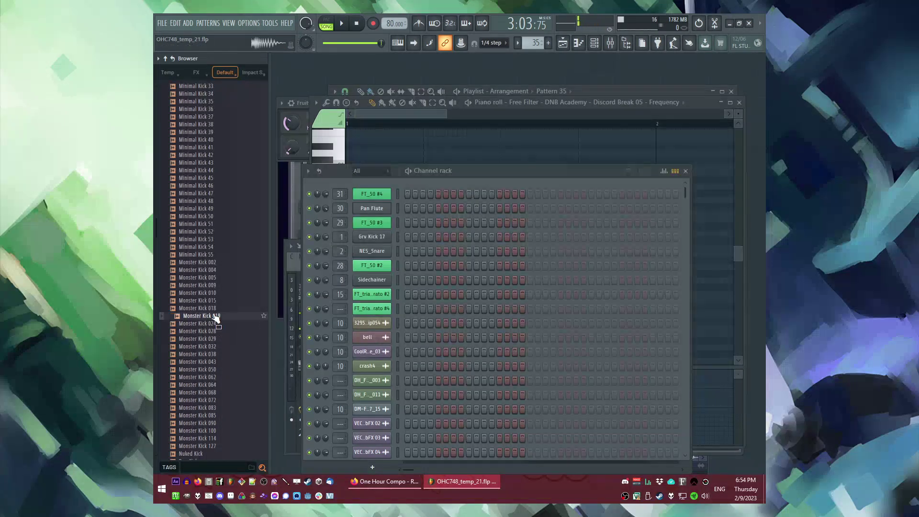
{"action": "left_click_drag", "start_coordinate": [355, 181], "coordinate": [408, 193]}
{"action": "left_click", "coordinate": [407, 193]}
{"action": "key", "text": "space"}
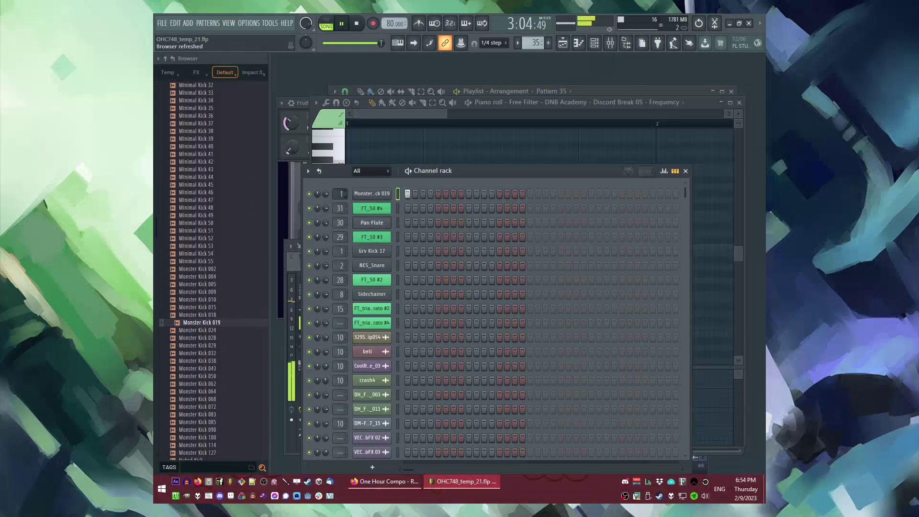
Add Sidechainer hits on steps 1 and 7 with a matching kick on step 7, and play from bar 63.
{"action": "left_click", "coordinate": [408, 294]}
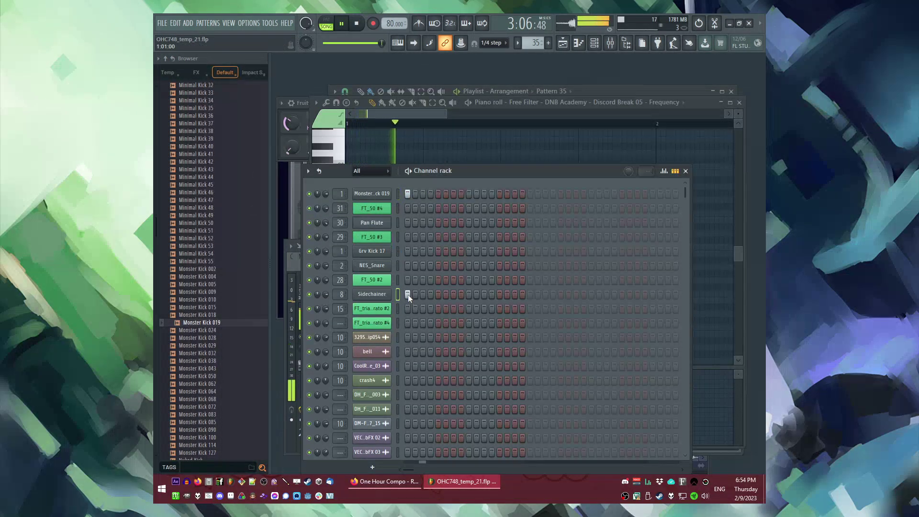
{"action": "left_click", "coordinate": [454, 294]}
{"action": "key", "text": "space"}
{"action": "left_click", "coordinate": [453, 193]}
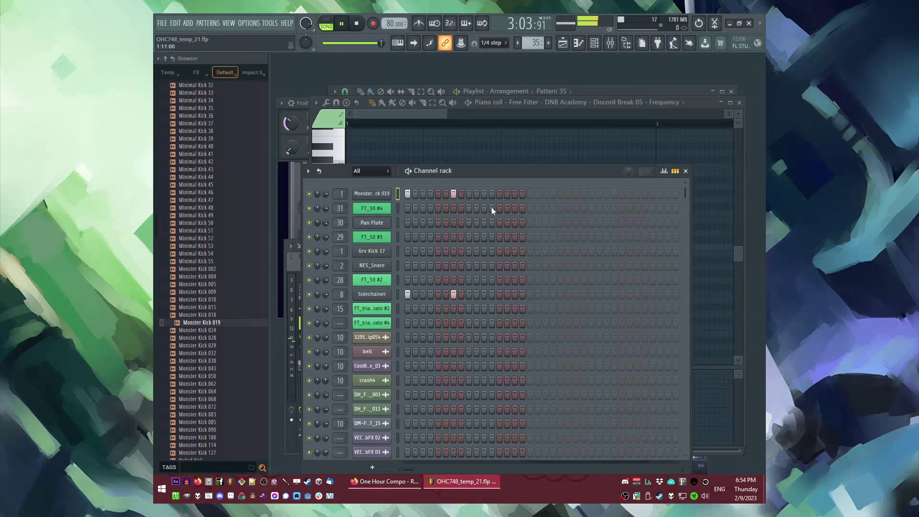
{"action": "key", "text": "F6"}
{"action": "key", "text": "F5"}
{"action": "left_click", "coordinate": [501, 113]}
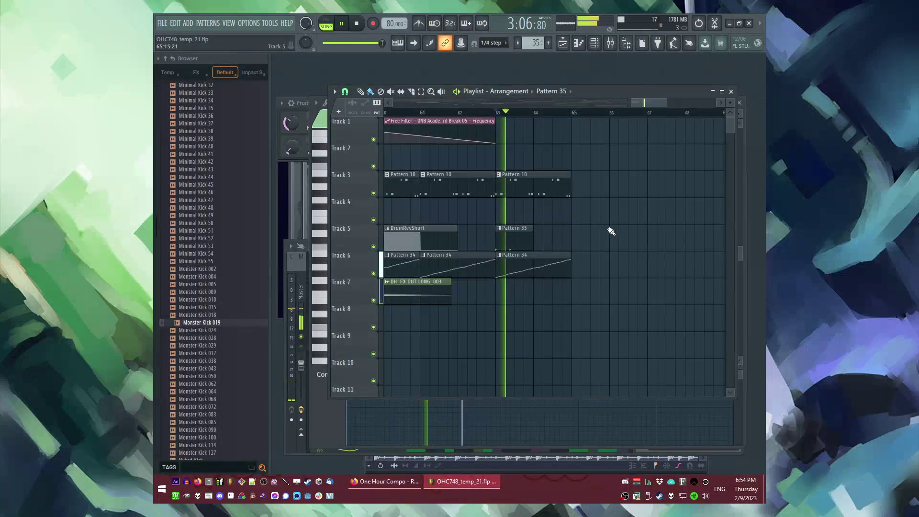
Move the step 7 kick and Sidechainer hits to step 6, and add matching hits on steps 9 and 14.
{"action": "key", "text": "F7"}
{"action": "key", "text": "F6"}
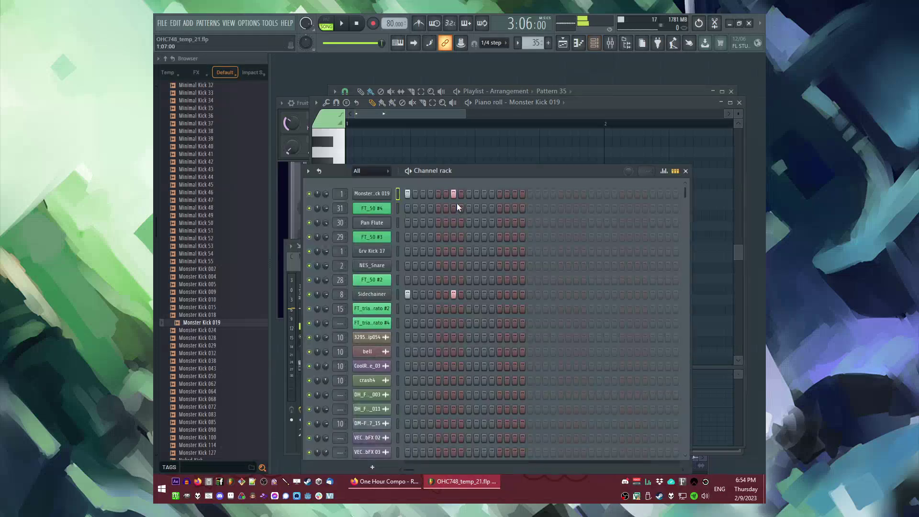
{"action": "left_click", "coordinate": [446, 194]}
{"action": "left_click", "coordinate": [445, 294]}
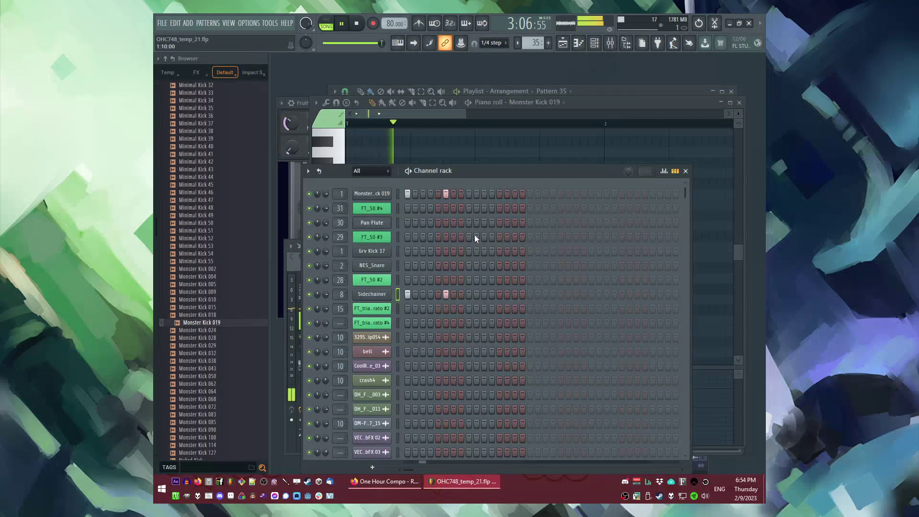
{"action": "left_click", "coordinate": [468, 294]}
{"action": "key", "text": "space"}
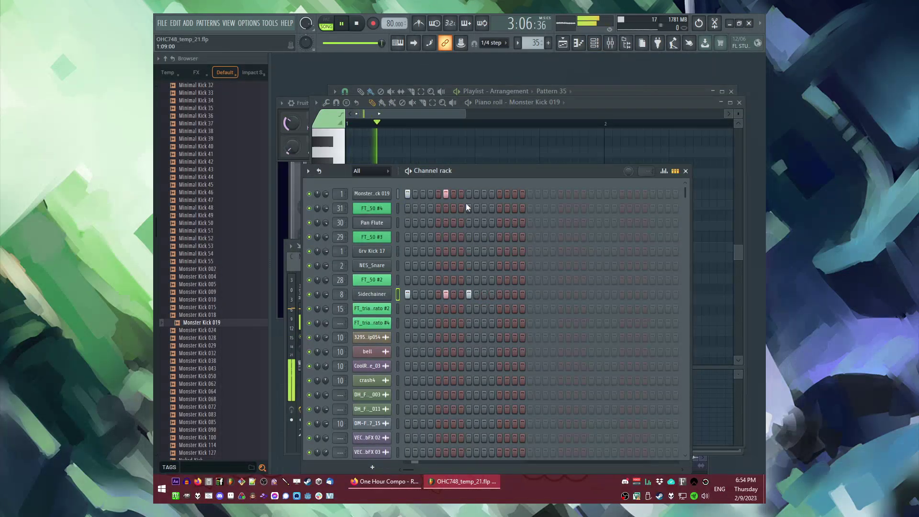
{"action": "left_click", "coordinate": [507, 195]}
{"action": "left_click", "coordinate": [508, 294]}
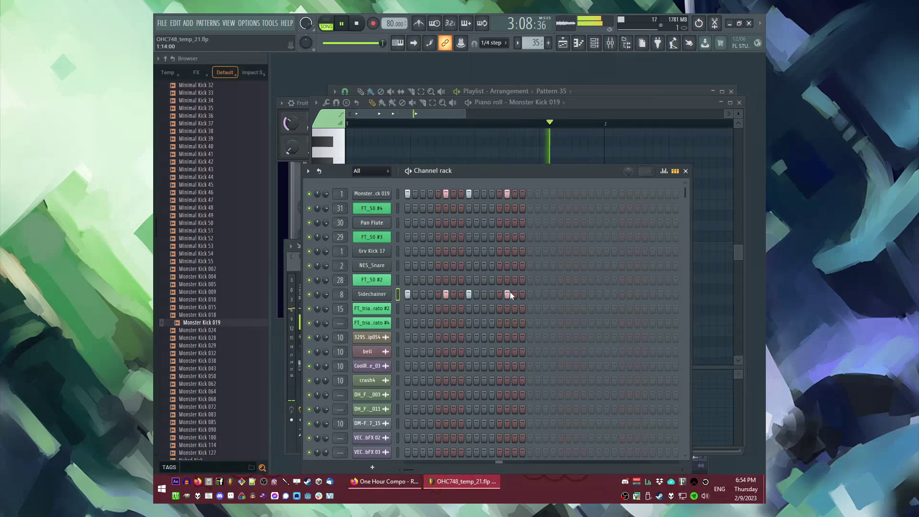
{"action": "key", "text": "F6"}
{"action": "key", "text": "F5"}
{"action": "key", "text": "space"}
Place a Pattern 21 clip on Track 8 at bar 63.
{"action": "key", "text": "F6"}
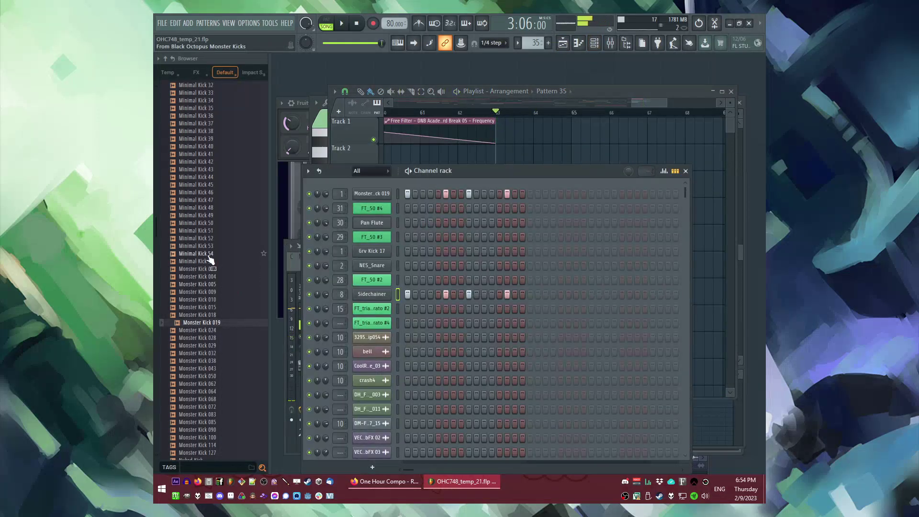
{"action": "left_click", "coordinate": [173, 59]}
{"action": "key", "text": "space"}
{"action": "key", "text": "F5"}
{"action": "scroll", "coordinate": [652, 163], "scroll_direction": "down", "scroll_amount": 5}
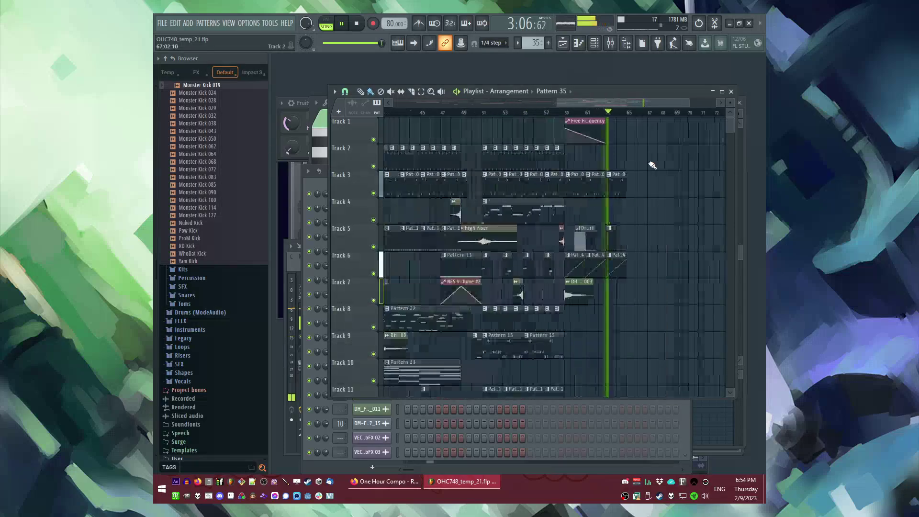
{"action": "scroll", "coordinate": [646, 173], "scroll_direction": "up", "scroll_amount": 1}
{"action": "scroll", "coordinate": [563, 247], "scroll_direction": "down", "scroll_amount": 4}
{"action": "scroll", "coordinate": [526, 268], "scroll_direction": "up", "scroll_amount": 2}
{"action": "key", "text": "space"}
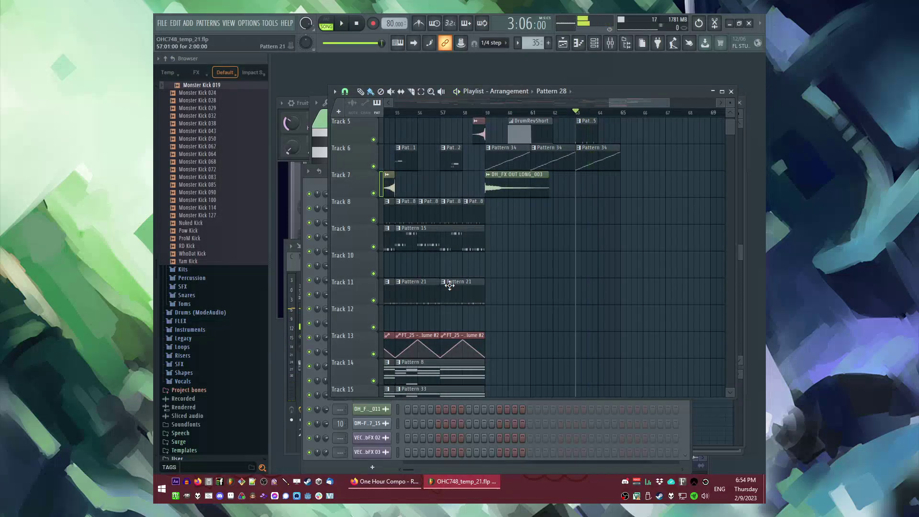
{"action": "key", "text": "space"}
{"action": "scroll", "coordinate": [652, 242], "scroll_direction": "up", "scroll_amount": 3}
{"action": "scroll", "coordinate": [519, 283], "scroll_direction": "up", "scroll_amount": 1}
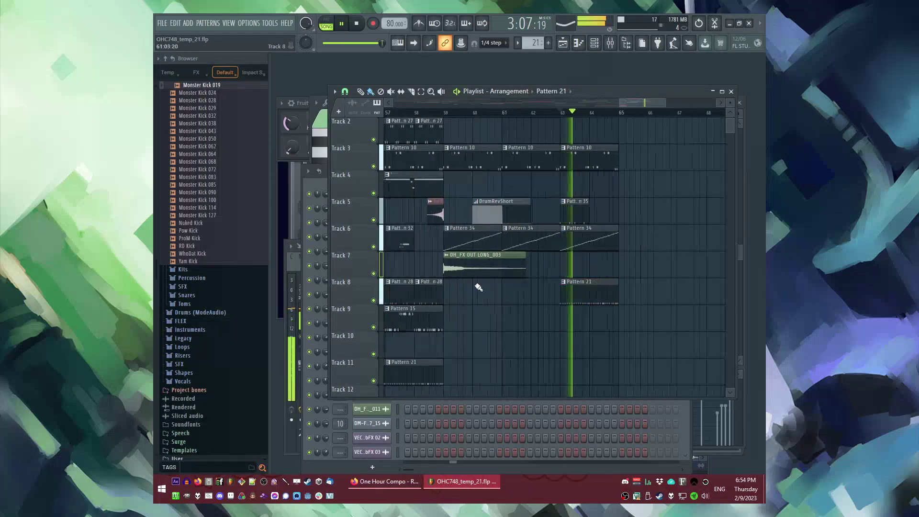
Add Pattern 21 clips on Track 11 at bars 59 and 61, and play from bar 59.
{"action": "left_click", "coordinate": [435, 289]}
{"action": "key", "text": "space"}
{"action": "key", "text": "space"}
{"action": "left_click", "coordinate": [611, 295]}
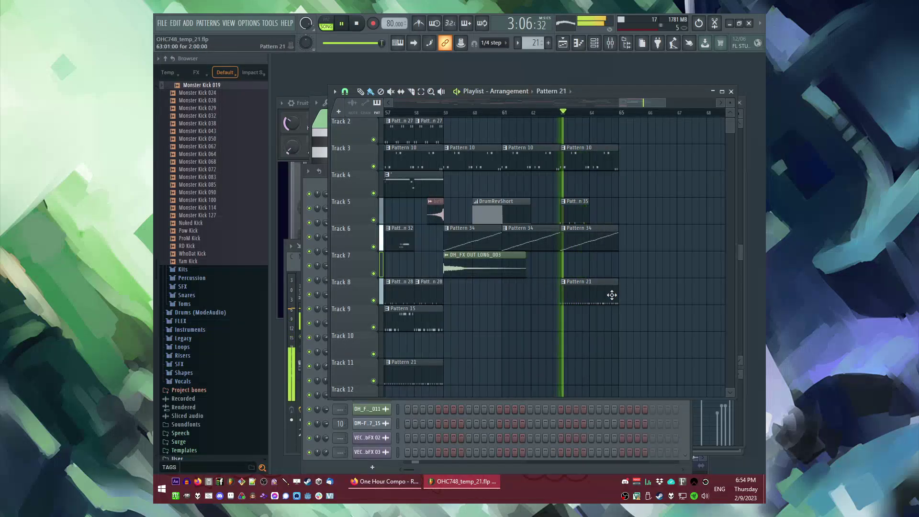
{"action": "left_click_drag", "start_coordinate": [453, 381], "coordinate": [515, 376]}
{"action": "left_click", "coordinate": [450, 124]}
{"action": "left_click", "coordinate": [451, 113]}
{"action": "right_click", "coordinate": [461, 137]}
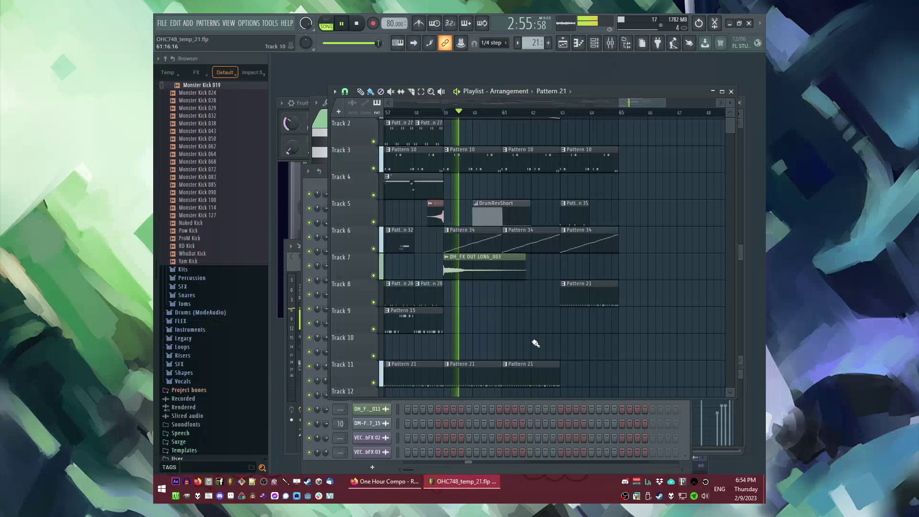
{"action": "scroll", "coordinate": [533, 338], "scroll_direction": "up", "scroll_amount": 1}
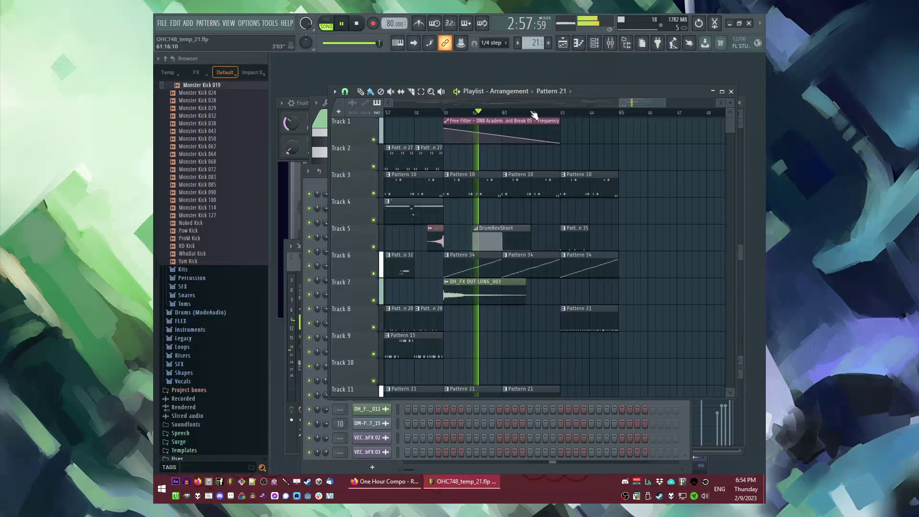
Create a new empty Pattern 36 on Track 4 at bar 61 and browse the drum samples.
{"action": "left_click", "coordinate": [507, 211]}
{"action": "scroll", "coordinate": [209, 274], "scroll_direction": "down", "scroll_amount": 10}
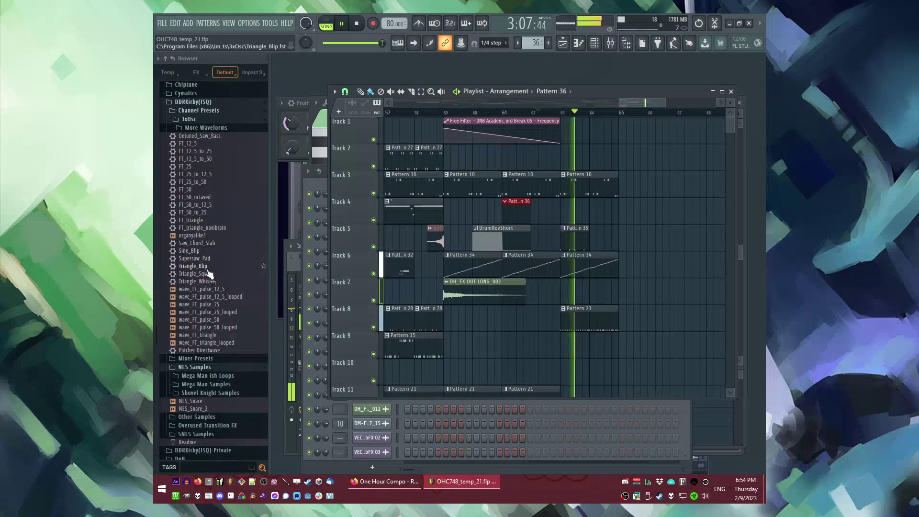
{"action": "scroll", "coordinate": [210, 274], "scroll_direction": "down", "scroll_amount": 15}
Cut more of the break's low end in Fruity Parametric EQ 2 by setting band 3 to -18 dB at 165 Hz.
{"action": "key", "text": "F9"}
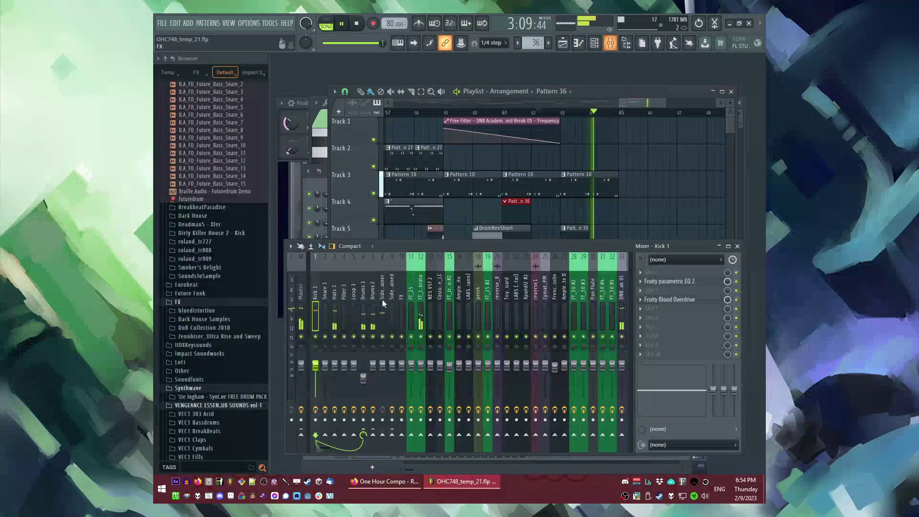
{"action": "left_click", "coordinate": [368, 304]}
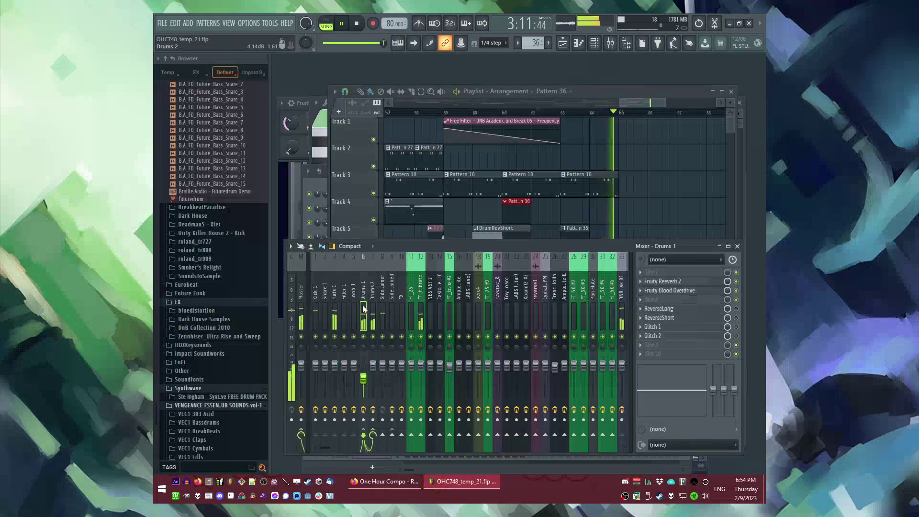
{"action": "scroll", "coordinate": [538, 315], "scroll_direction": "down", "scroll_amount": 4}
{"action": "left_click", "coordinate": [538, 315]}
{"action": "left_click", "coordinate": [502, 313]}
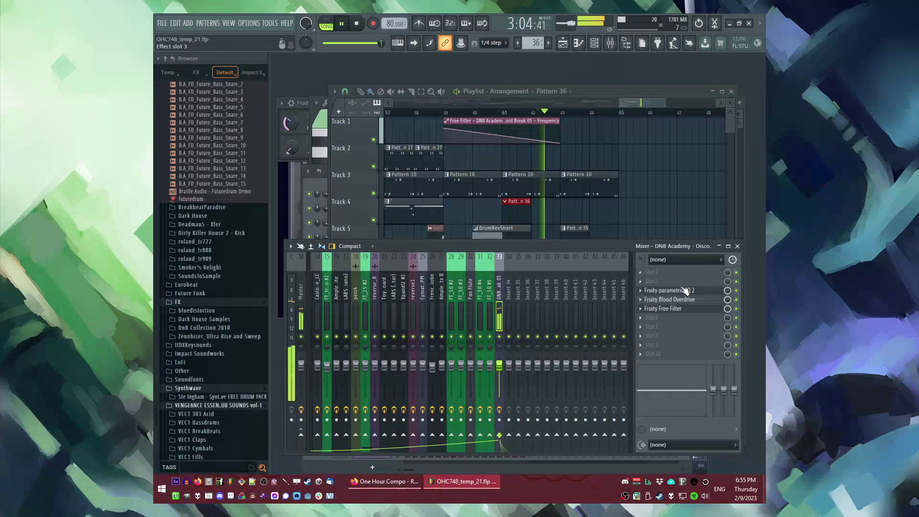
{"action": "left_click", "coordinate": [670, 291]}
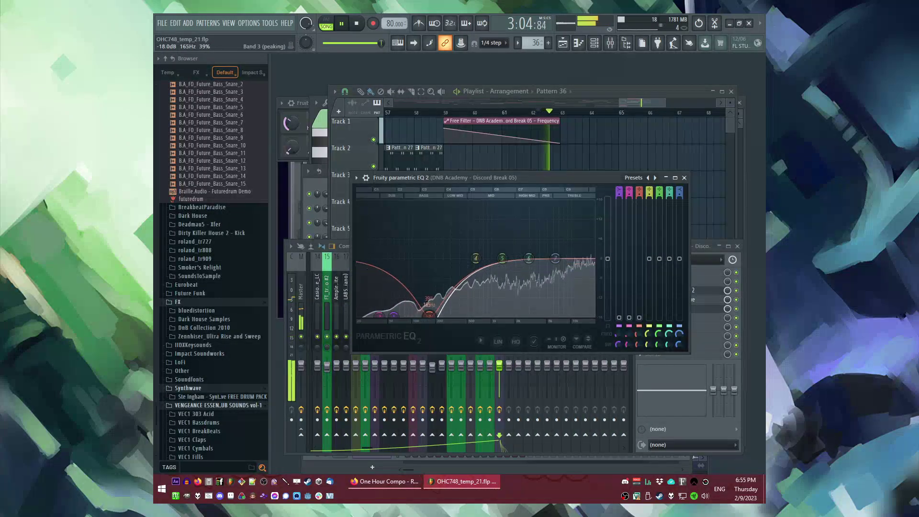
{"action": "left_click", "coordinate": [684, 178]}
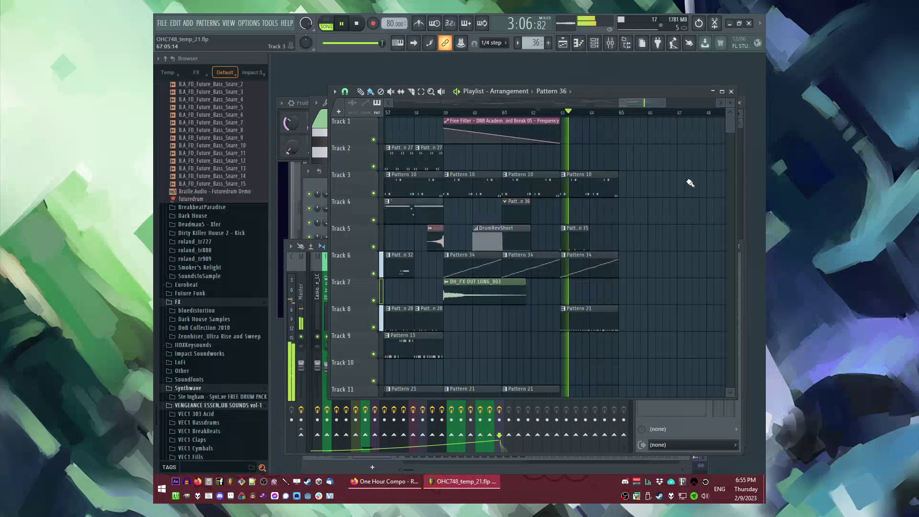
Add the B.A_FD_Future_Bass_Snare_7 sample as a channel in Pattern 35 and program hits on steps 3, 7, 11 and 15.
{"action": "left_click_drag", "start_coordinate": [687, 178], "coordinate": [598, 236]}
{"action": "double_click", "coordinate": [513, 240]}
{"action": "scroll", "coordinate": [532, 242], "scroll_direction": "down", "scroll_amount": 2}
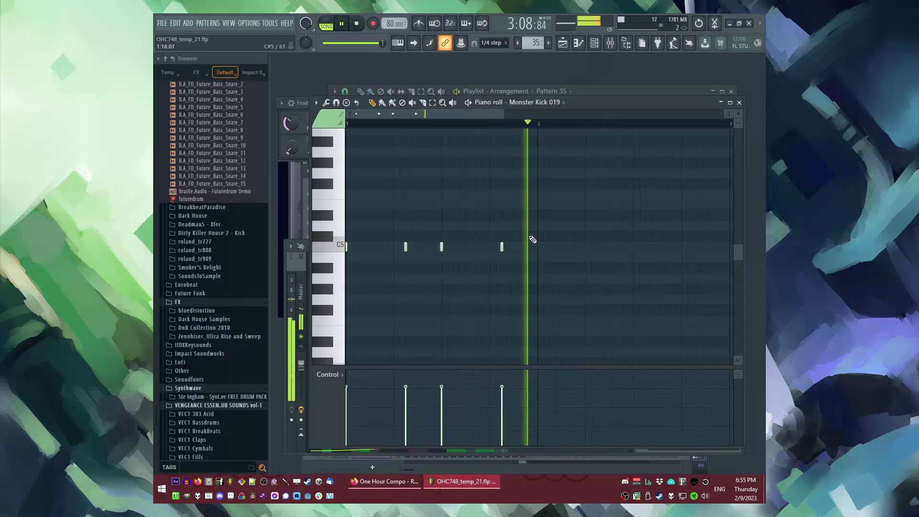
{"action": "key", "text": "space"}
{"action": "scroll", "coordinate": [212, 272], "scroll_direction": "up", "scroll_amount": 3}
{"action": "key", "text": "F6"}
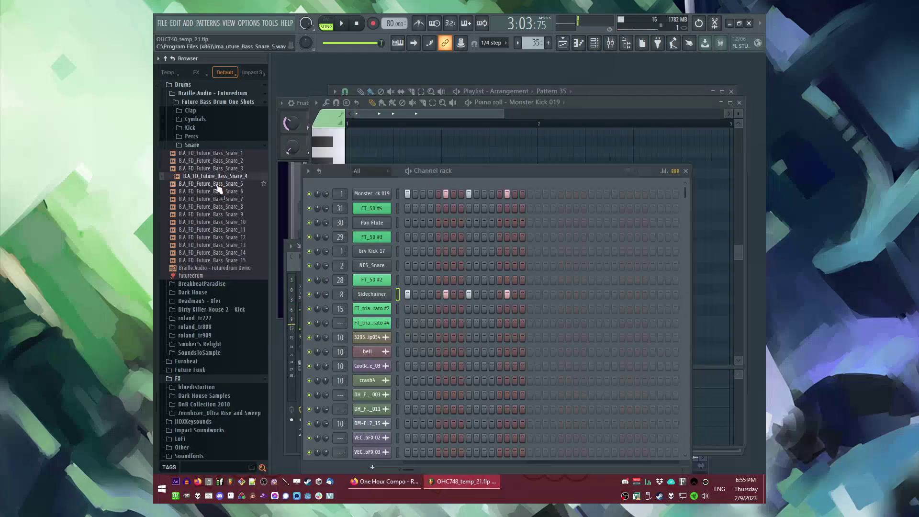
{"action": "left_click_drag", "start_coordinate": [221, 204], "coordinate": [401, 182]}
{"action": "key", "text": "space"}
{"action": "left_click", "coordinate": [454, 193]}
{"action": "left_click", "coordinate": [484, 193]}
{"action": "left_click", "coordinate": [515, 194]}
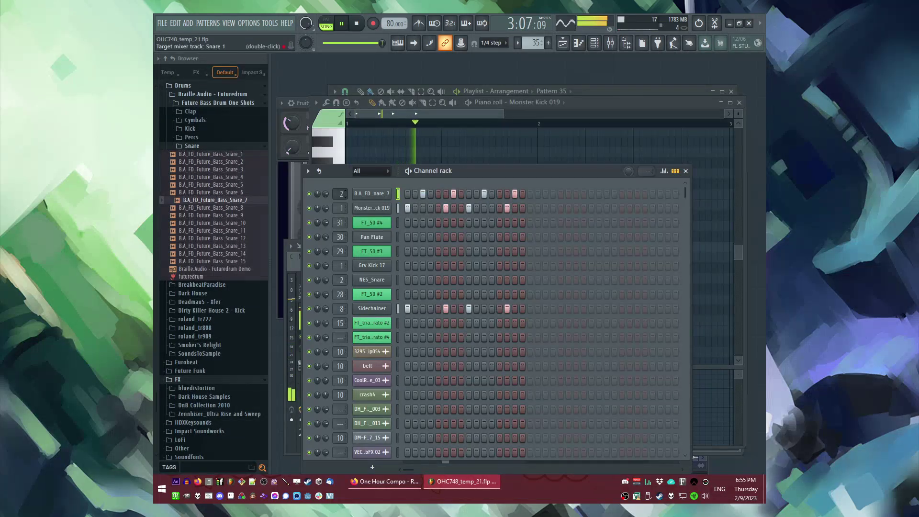
Route the new snare channel to mixer track 2 and set its channel volume to 63%.
{"action": "left_click", "coordinate": [367, 198]}
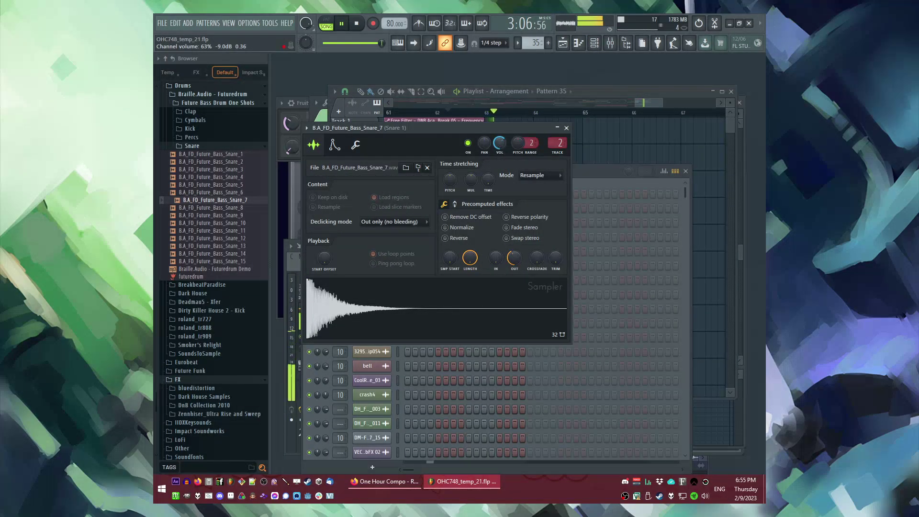
{"action": "right_click", "coordinate": [591, 157]}
{"action": "left_click", "coordinate": [430, 112]}
Create the empty Pattern 36 and place it on track 9 of the playlist at bar 63.
{"action": "scroll", "coordinate": [497, 293], "scroll_direction": "down", "scroll_amount": 2}
{"action": "key", "text": "F4"}
{"action": "left_click", "coordinate": [491, 298]}
Place a CoolReverse_03 clip on track 10 so that it ends at bar 63, and set its channel volume to 45%.
{"action": "scroll", "coordinate": [579, 273], "scroll_direction": "down", "scroll_amount": 2}
{"action": "left_click", "coordinate": [551, 91]}
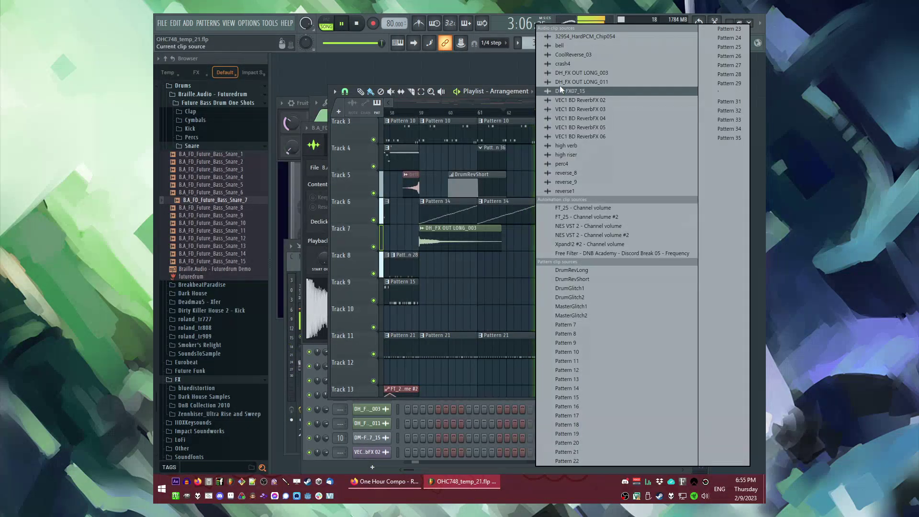
{"action": "left_click", "coordinate": [565, 57]}
{"action": "scroll", "coordinate": [519, 318], "scroll_direction": "up", "scroll_amount": 3}
{"action": "left_click", "coordinate": [501, 319]}
{"action": "left_click_drag", "start_coordinate": [500, 320], "coordinate": [559, 318]}
{"action": "key", "text": "space"}
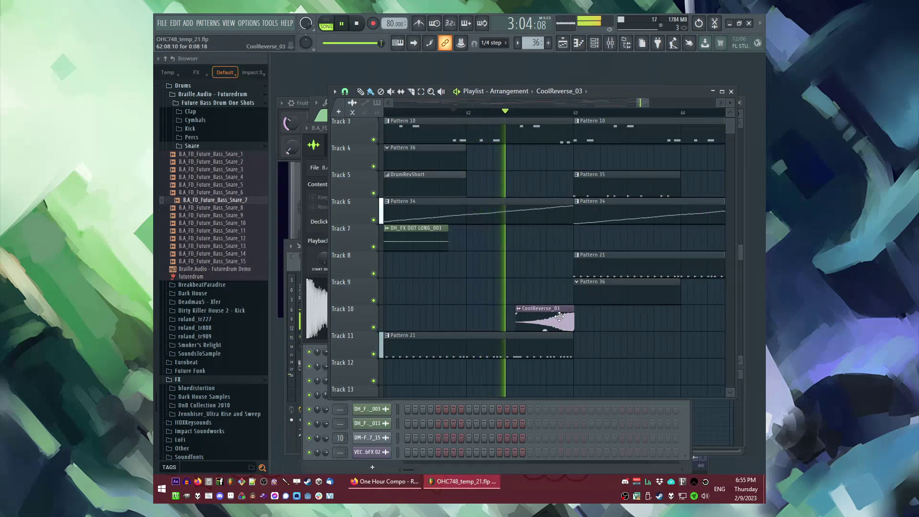
{"action": "double_click", "coordinate": [547, 314]}
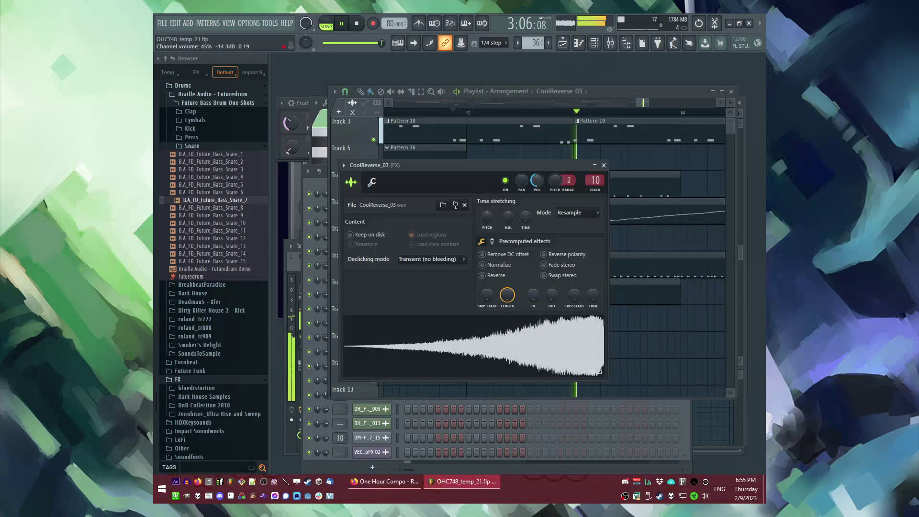
{"action": "left_click_drag", "start_coordinate": [627, 333], "coordinate": [544, 312]}
Duplicate the Pattern 10, 35, 34 and 21 clips from bar 63 onward so they fill the section up to bar 67.
{"action": "scroll", "coordinate": [545, 311], "scroll_direction": "down", "scroll_amount": 7}
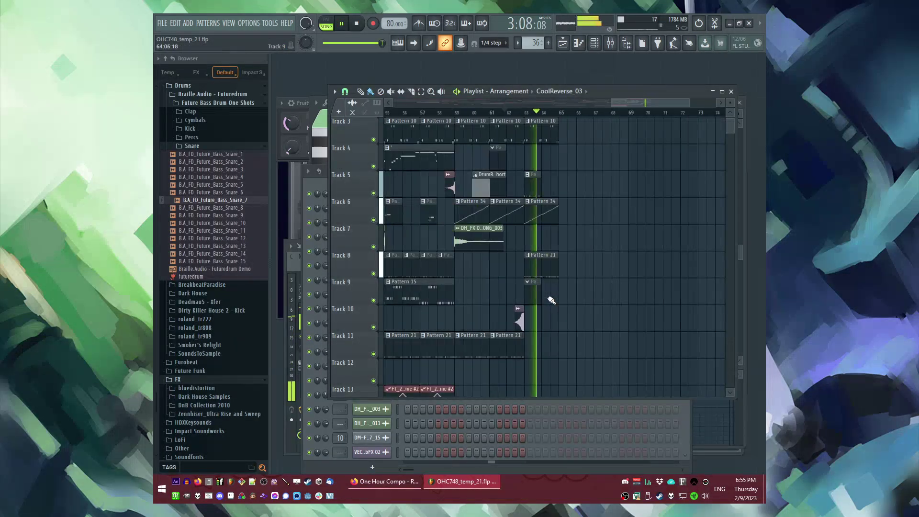
{"action": "scroll", "coordinate": [551, 306], "scroll_direction": "up", "scroll_amount": 3}
{"action": "left_click_drag", "start_coordinate": [577, 274], "coordinate": [517, 260]}
{"action": "scroll", "coordinate": [578, 282], "scroll_direction": "up", "scroll_amount": 2}
{"action": "left_click_drag", "start_coordinate": [585, 314], "coordinate": [497, 273]}
{"action": "left_click_drag", "start_coordinate": [492, 228], "coordinate": [531, 229]}
{"action": "left_click_drag", "start_coordinate": [604, 314], "coordinate": [494, 156]}
{"action": "key", "text": "ctrl+b"}
{"action": "scroll", "coordinate": [542, 254], "scroll_direction": "down", "scroll_amount": 4}
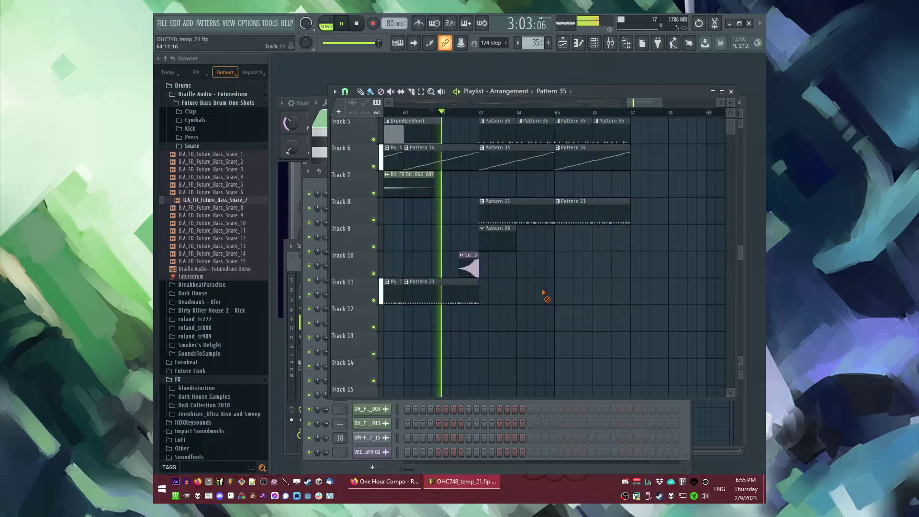
Open Pattern 36 and add a Sytrus (Supersaw) instrument channel.
{"action": "double_click", "coordinate": [499, 248]}
{"action": "left_click", "coordinate": [201, 24]}
{"action": "mouse_move", "coordinate": [188, 24]}
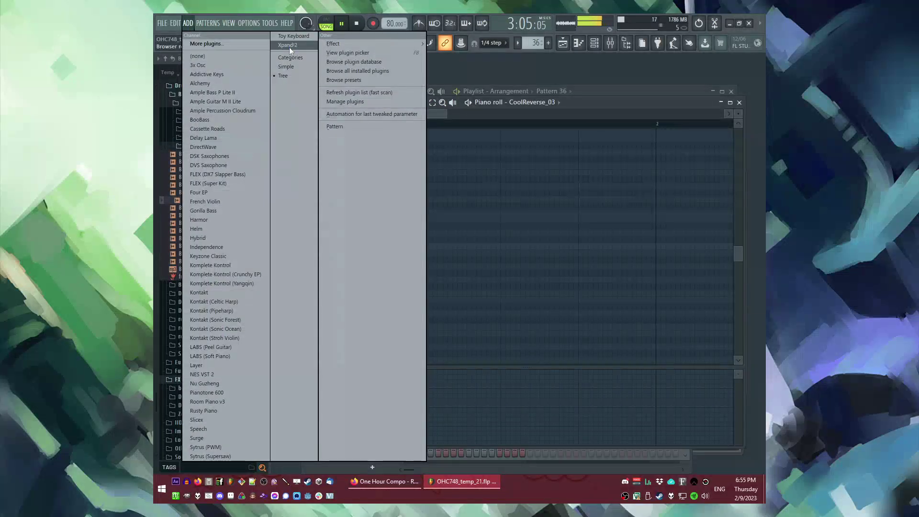
{"action": "left_click", "coordinate": [218, 458]}
{"action": "key", "text": "F6"}
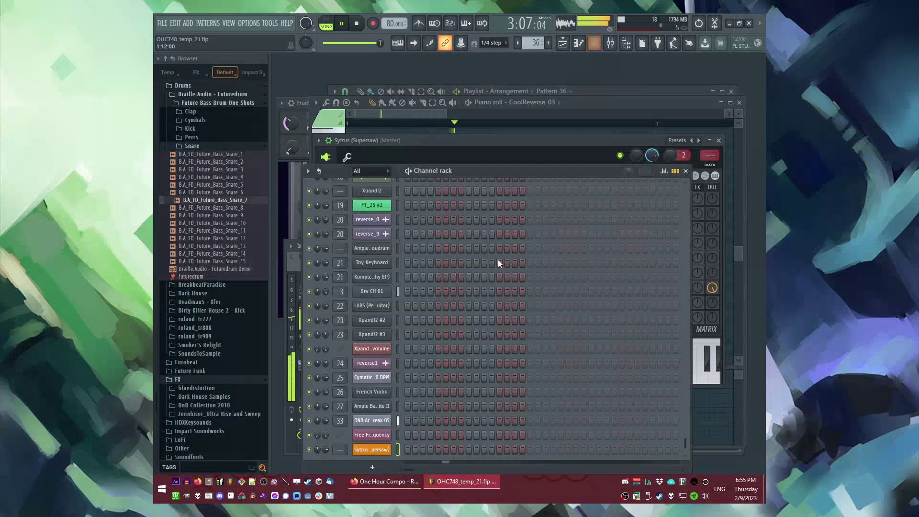
Copy the FT_25 #2 volume automation, Pattern 8 and Pattern 33 clips on tracks 13 to 15 to bar 63.
{"action": "key", "text": "F5"}
{"action": "scroll", "coordinate": [636, 308], "scroll_direction": "down", "scroll_amount": 3, "text": "ctrl"}
{"action": "scroll", "coordinate": [488, 291], "scroll_direction": "down", "scroll_amount": 3}
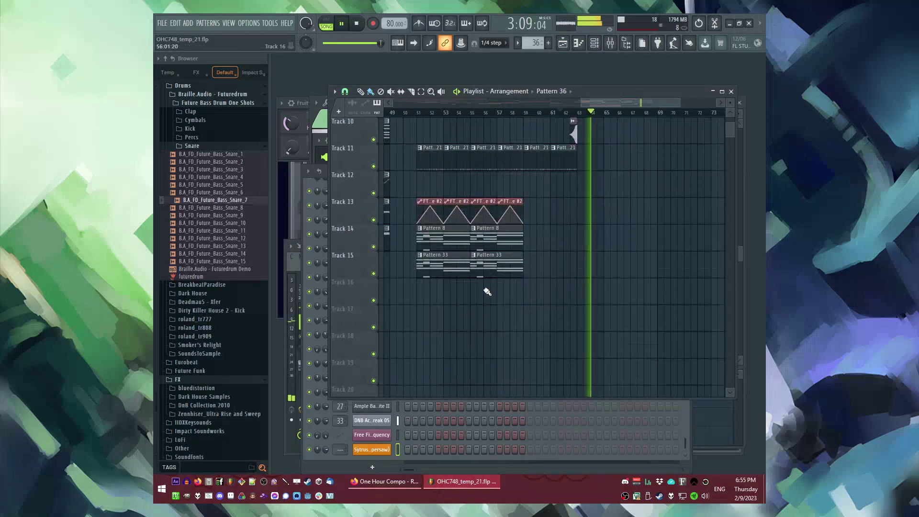
{"action": "double_click", "coordinate": [434, 238]}
{"action": "key", "text": "F6"}
{"action": "key", "text": "F5"}
{"action": "left_click_drag", "start_coordinate": [562, 200], "coordinate": [440, 299], "text": "ctrl"}
{"action": "scroll", "coordinate": [663, 200], "scroll_direction": "up", "scroll_amount": 3, "text": "ctrl"}
{"action": "key", "text": "ctrl+v"}
{"action": "scroll", "coordinate": [662, 201], "scroll_direction": "down", "scroll_amount": 3, "text": "ctrl"}
{"action": "left_click_drag", "start_coordinate": [623, 202], "coordinate": [571, 202]}
{"action": "scroll", "coordinate": [574, 191], "scroll_direction": "up", "scroll_amount": 3}
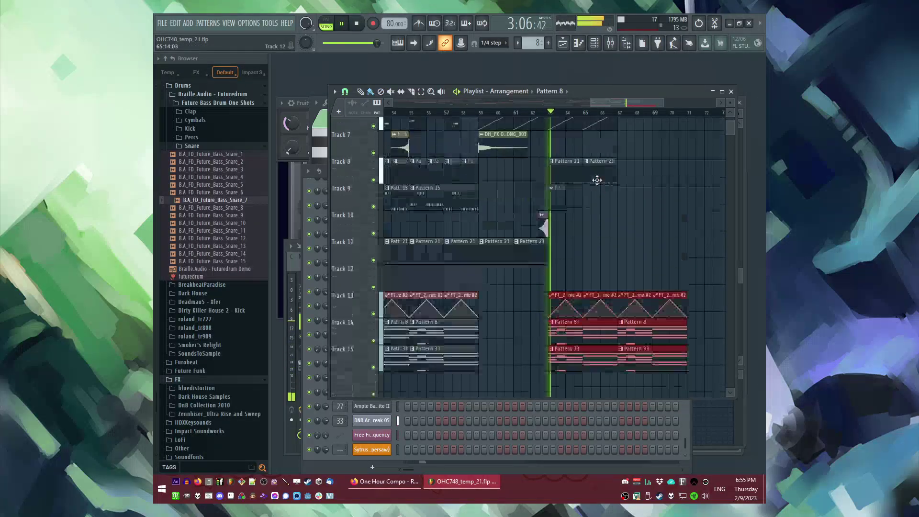
Delete the pasted automation, Pattern 8 and Pattern 33 clips after bar 63.
{"action": "right_click", "coordinate": [598, 273]}
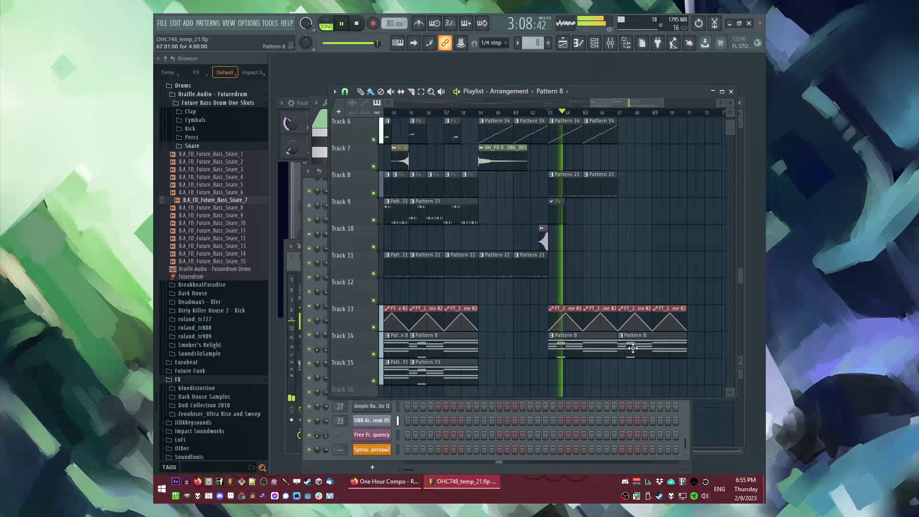
{"action": "left_click_drag", "start_coordinate": [539, 297], "coordinate": [659, 340], "text": "ctrl"}
{"action": "key", "text": "Delete"}
Copy the FT_25 channel volume automation and Pattern 7 clips from tracks 1 and 2 onto tracks 11 and 12 at bar 63.
{"action": "scroll", "coordinate": [657, 324], "scroll_direction": "down", "scroll_amount": 5, "text": "ctrl"}
{"action": "scroll", "coordinate": [574, 230], "scroll_direction": "up", "scroll_amount": 5}
{"action": "left_click_drag", "start_coordinate": [497, 134], "coordinate": [463, 165], "text": "ctrl"}
{"action": "key", "text": "ctrl+c"}
{"action": "scroll", "coordinate": [683, 239], "scroll_direction": "up", "scroll_amount": 6, "text": "ctrl"}
{"action": "key", "text": "ctrl+v"}
{"action": "scroll", "coordinate": [665, 237], "scroll_direction": "down", "scroll_amount": 3, "text": "ctrl"}
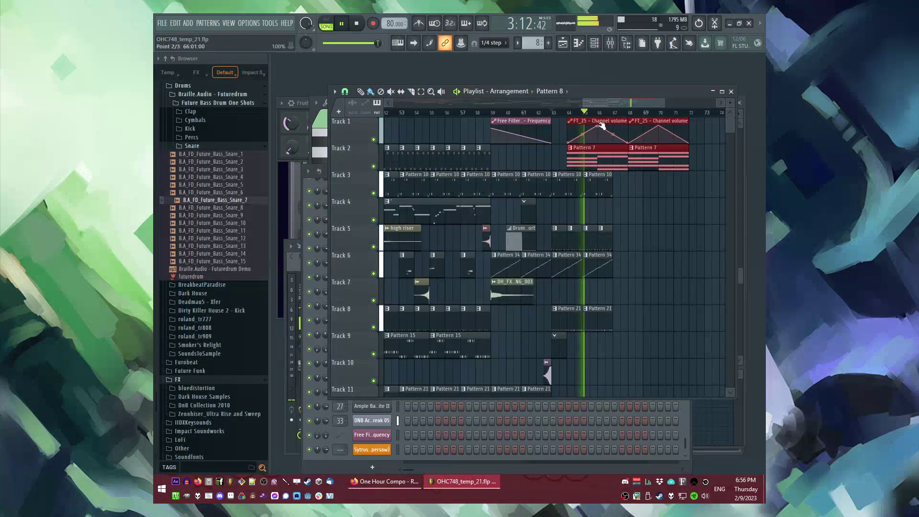
{"action": "left_click_drag", "start_coordinate": [597, 118], "coordinate": [582, 279]}
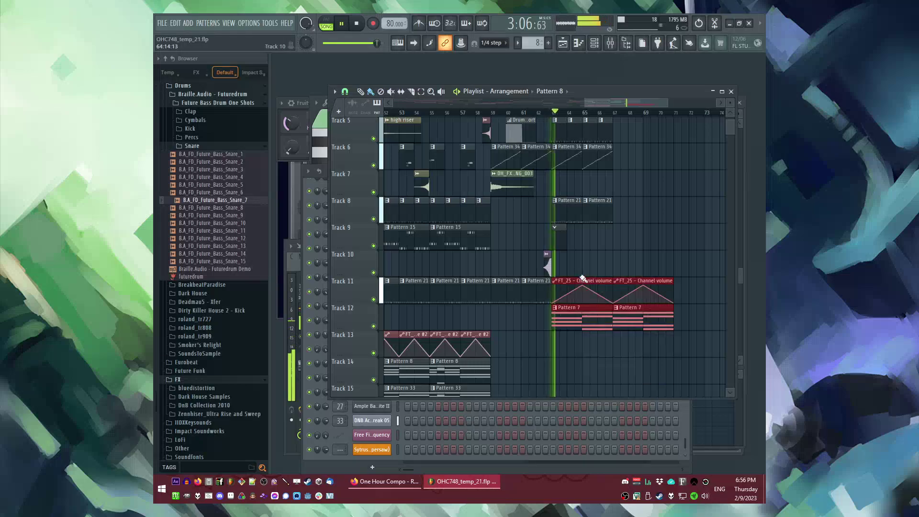
{"action": "left_click", "coordinate": [620, 254]}
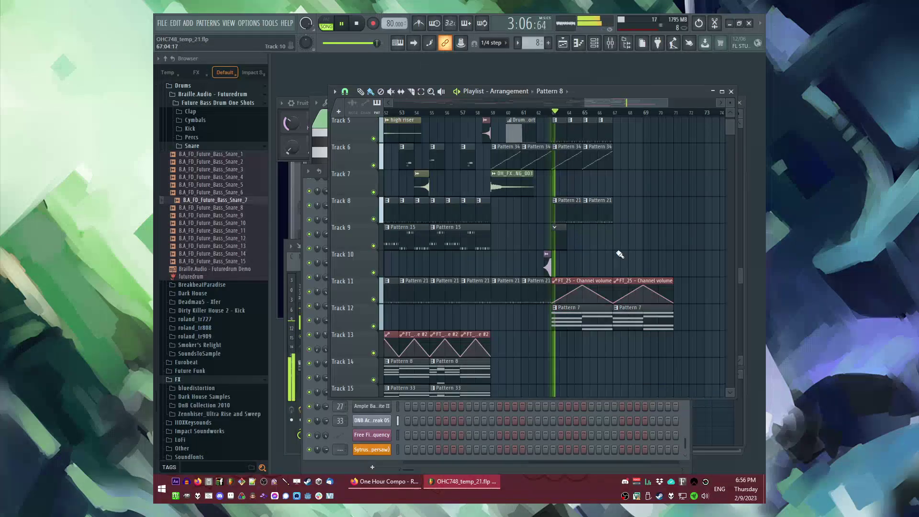
Open Pattern 36 and look through the instrument list and the More Waveforms channel presets for a suitable sound.
{"action": "double_click", "coordinate": [554, 237]}
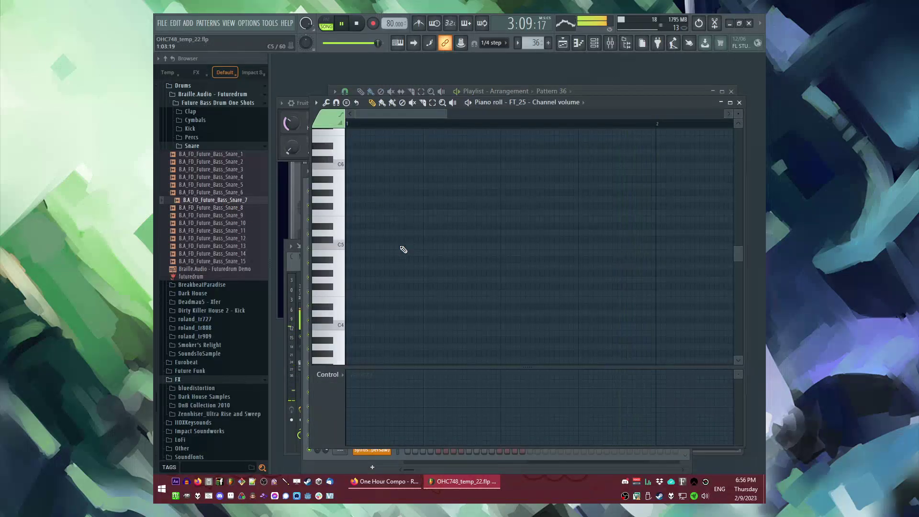
{"action": "key", "text": "F6"}
{"action": "scroll", "coordinate": [229, 235], "scroll_direction": "up", "scroll_amount": 5}
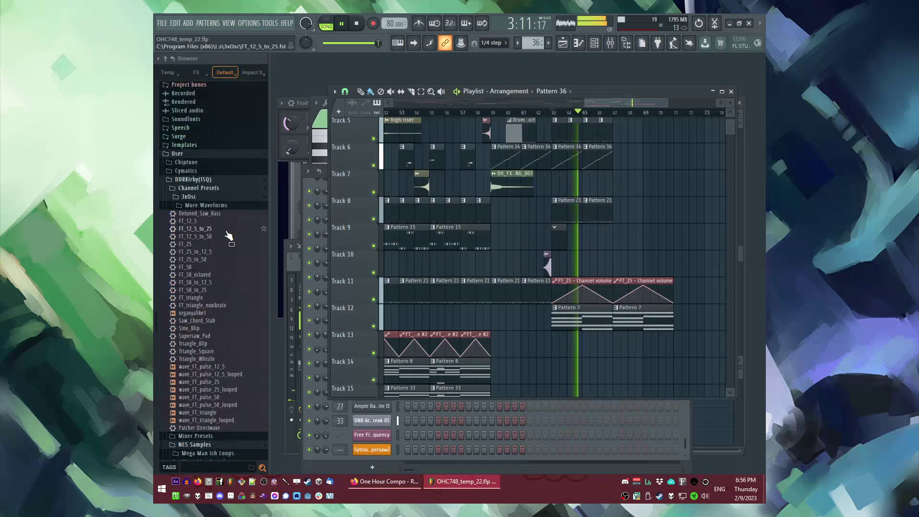
{"action": "left_click", "coordinate": [186, 23]}
{"action": "left_click", "coordinate": [186, 25]}
{"action": "scroll", "coordinate": [223, 267], "scroll_direction": "up", "scroll_amount": 4}
{"action": "scroll", "coordinate": [223, 267], "scroll_direction": "down", "scroll_amount": 6}
{"action": "scroll", "coordinate": [221, 268], "scroll_direction": "up", "scroll_amount": 6}
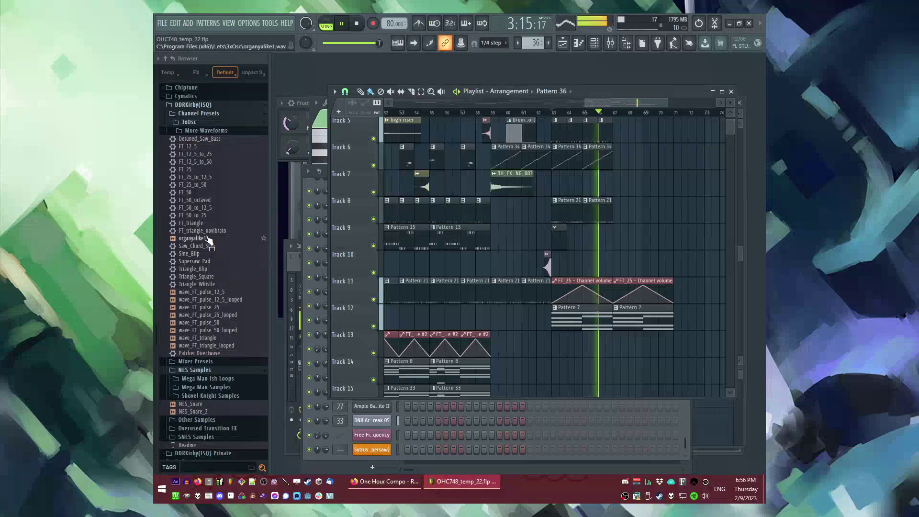
Add the FT_triangle_novibrato preset as a new channel and give it a C4 note at the start of Pattern 36.
{"action": "key", "text": "F6"}
{"action": "scroll", "coordinate": [501, 302], "scroll_direction": "up", "scroll_amount": 5}
{"action": "left_click_drag", "start_coordinate": [215, 231], "coordinate": [377, 192]}
{"action": "key", "text": "Escape"}
{"action": "right_click", "coordinate": [383, 193]}
{"action": "left_click", "coordinate": [415, 194]}
{"action": "key", "text": "space"}
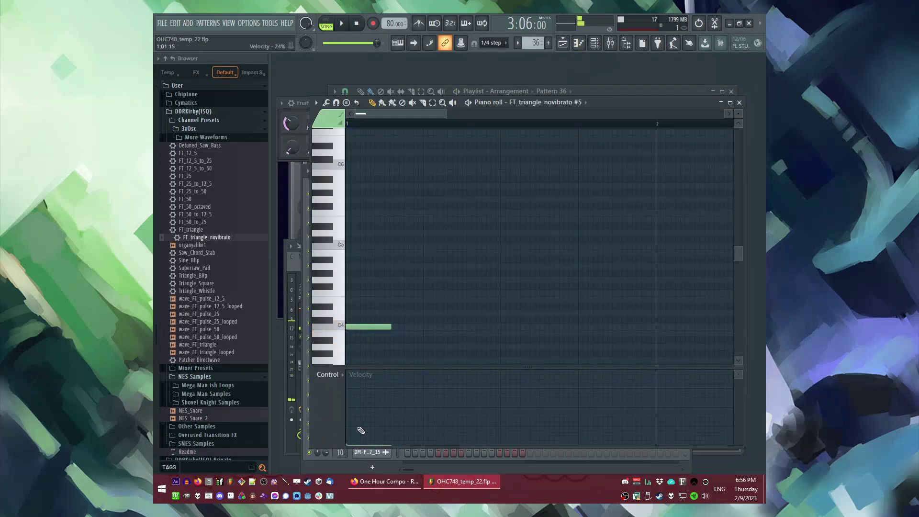
Add a very short C2 note at the start of the pattern and play it back.
{"action": "scroll", "coordinate": [369, 324], "scroll_direction": "down", "scroll_amount": 5}
{"action": "left_click", "coordinate": [351, 286]}
{"action": "key", "text": "space"}
{"action": "left_click_drag", "start_coordinate": [361, 290], "coordinate": [351, 289]}
{"action": "key", "text": "space"}
{"action": "key", "text": "space"}
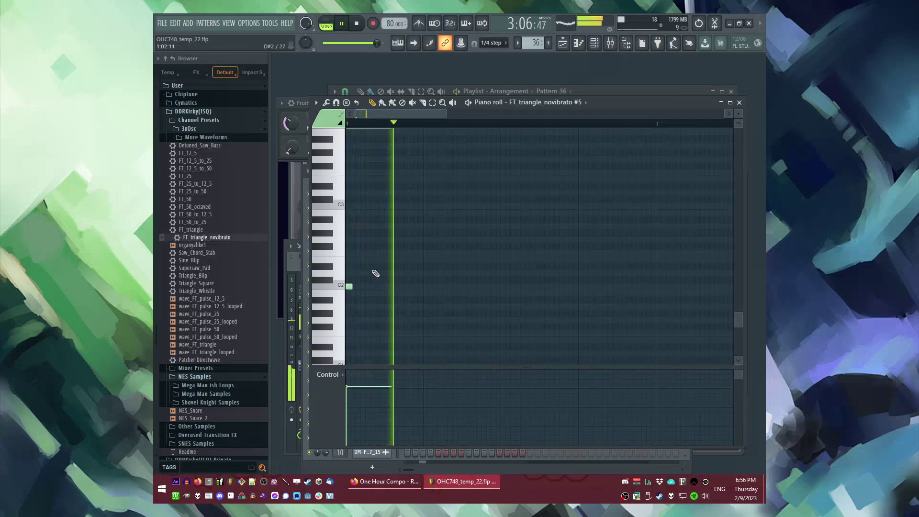
Play the pattern on its own and shorten the C4 note to 0:01:15.
{"action": "scroll", "coordinate": [383, 249], "scroll_direction": "up", "scroll_amount": 1}
{"action": "key", "text": "l"}
{"action": "key", "text": "space"}
{"action": "key", "text": "space"}
{"action": "left_click_drag", "start_coordinate": [390, 166], "coordinate": [377, 166]}
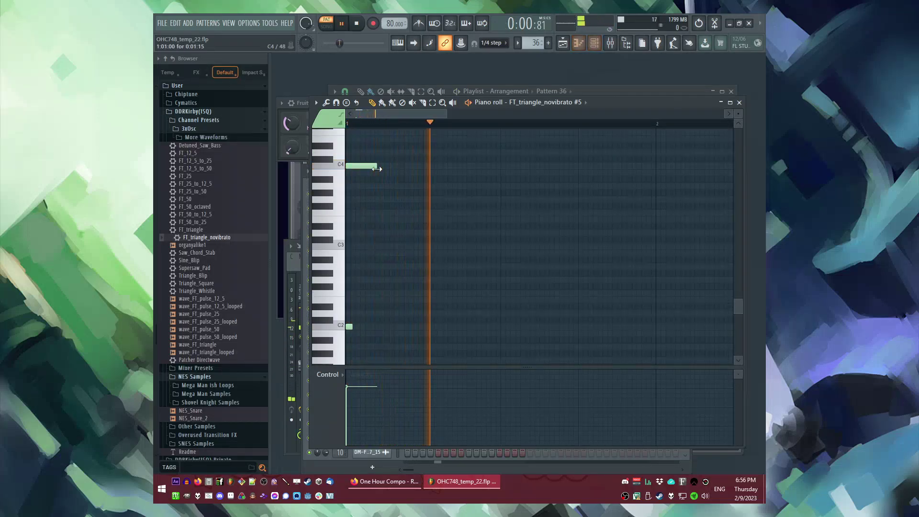
Route the new FT_triangle_novibrato channel to mixer track 34 and load Fruity Blood Overdrive on that track.
{"action": "key", "text": "F6"}
{"action": "left_click", "coordinate": [385, 197]}
{"action": "left_click", "coordinate": [687, 239]}
{"action": "left_click", "coordinate": [641, 300]}
{"action": "mouse_move", "coordinate": [651, 260]}
{"action": "left_click", "coordinate": [605, 230]}
{"action": "left_click", "coordinate": [375, 318]}
Add Fruity Limiter after the overdrive on mixer track 34 and set its compressor ratio to 4.3:1.
{"action": "scroll", "coordinate": [521, 306], "scroll_direction": "down", "scroll_amount": 5}
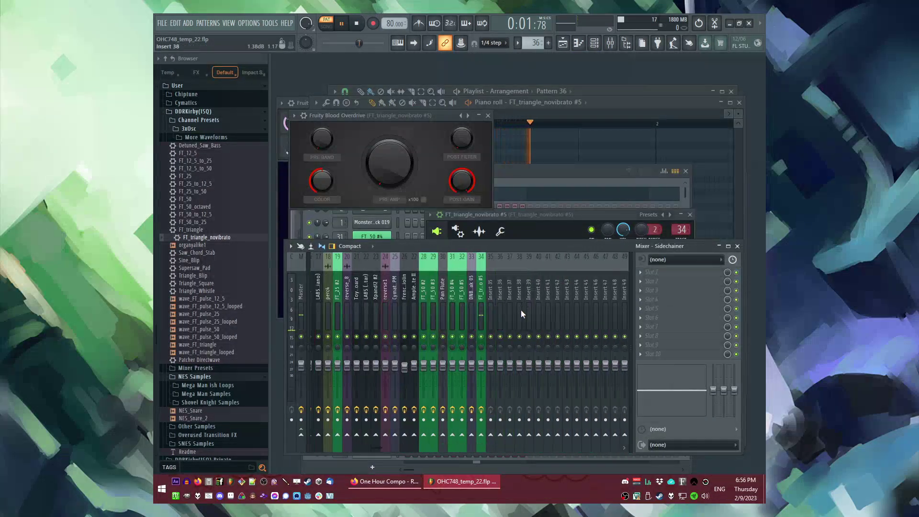
{"action": "left_click", "coordinate": [477, 292]}
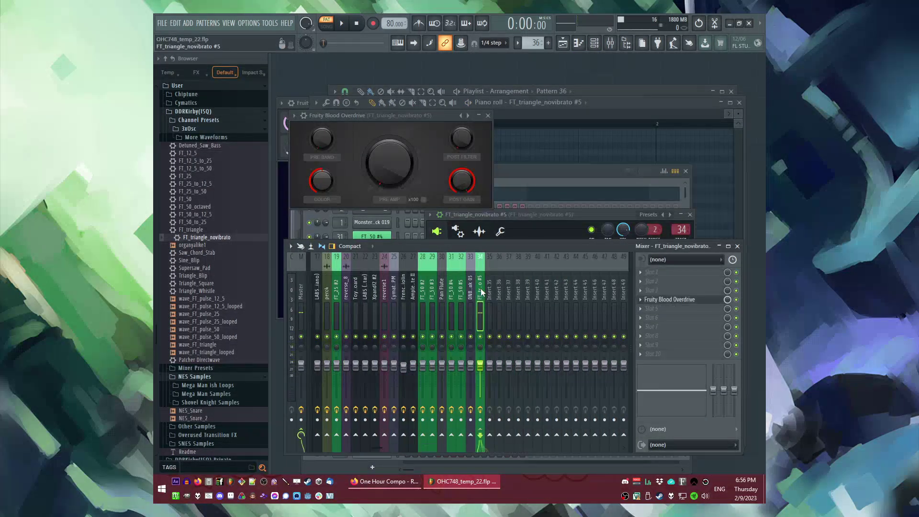
{"action": "left_click", "coordinate": [652, 317]}
{"action": "mouse_move", "coordinate": [652, 260]}
{"action": "left_click", "coordinate": [596, 303]}
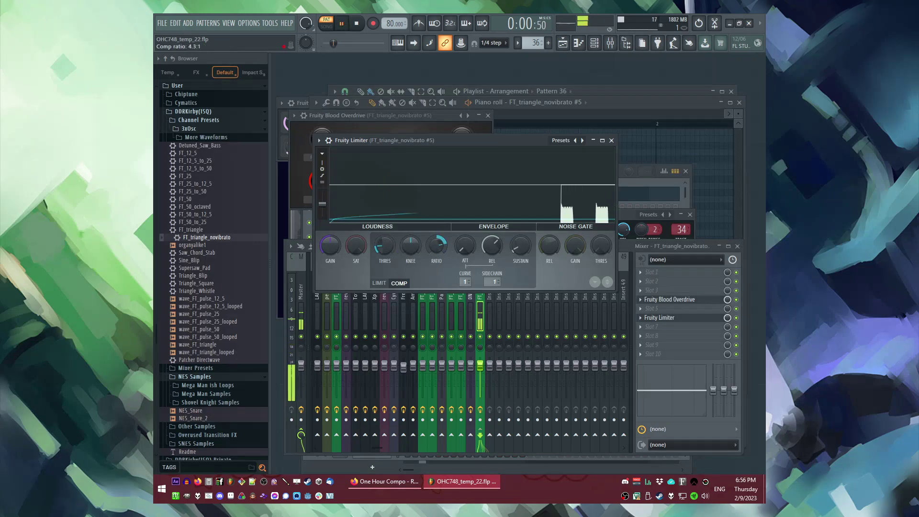
Reopen Pattern 36 with song playback and add a C3 note at 1:03:00, shortened to about half the C4 note's length.
{"action": "key", "text": "F5"}
{"action": "key", "text": "space"}
{"action": "double_click", "coordinate": [560, 238]}
{"action": "key", "text": "space"}
{"action": "key", "text": "space"}
{"action": "key", "text": "l"}
{"action": "key", "text": "space"}
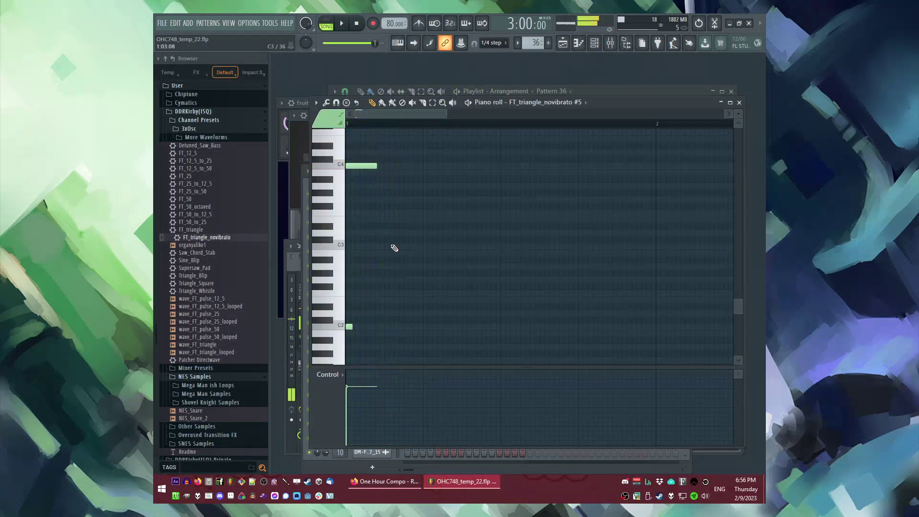
{"action": "key", "text": "space"}
{"action": "scroll", "coordinate": [386, 246], "scroll_direction": "down", "scroll_amount": 1}
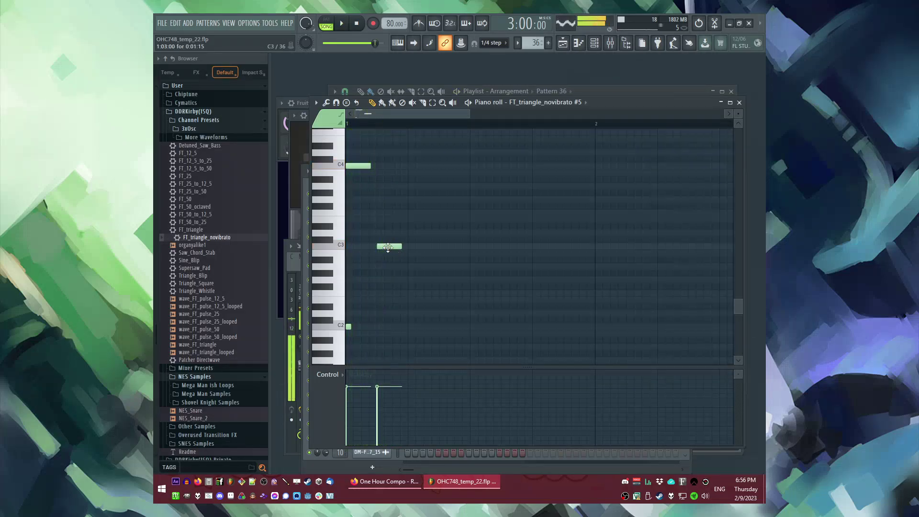
{"action": "left_click_drag", "start_coordinate": [401, 248], "coordinate": [390, 248]}
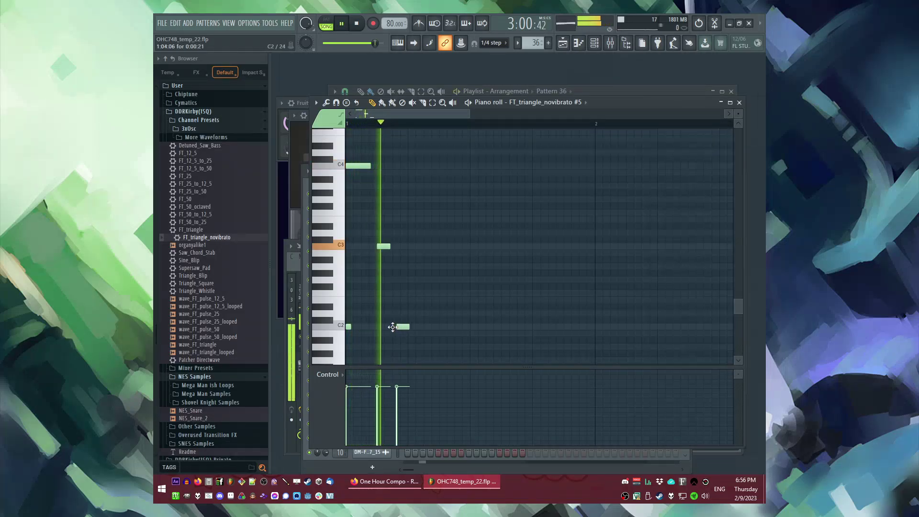
Place a second pair of C4 and C2 notes right after the C3 note.
{"action": "left_click_drag", "start_coordinate": [330, 327], "coordinate": [330, 327]}
{"action": "key", "text": "ctrl+b"}
{"action": "key", "text": "space"}
Set the song position to bar 63 and reopen Pattern 36 to listen to its notes in context.
{"action": "key", "text": "F5"}
{"action": "right_click", "coordinate": [527, 186]}
{"action": "left_click", "coordinate": [552, 115]}
{"action": "scroll", "coordinate": [605, 348], "scroll_direction": "up", "scroll_amount": 3}
{"action": "double_click", "coordinate": [497, 321]}
{"action": "key", "text": "space"}
{"action": "key", "text": "space"}
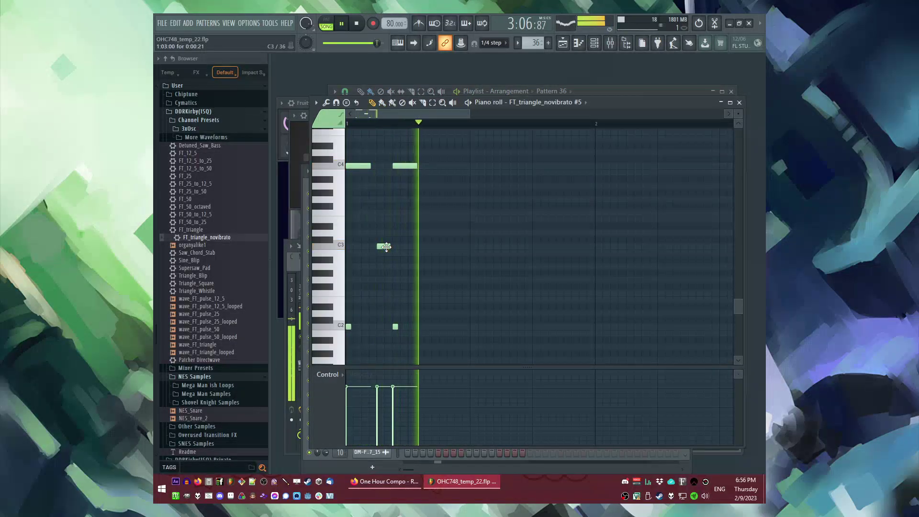
{"action": "key", "text": "space"}
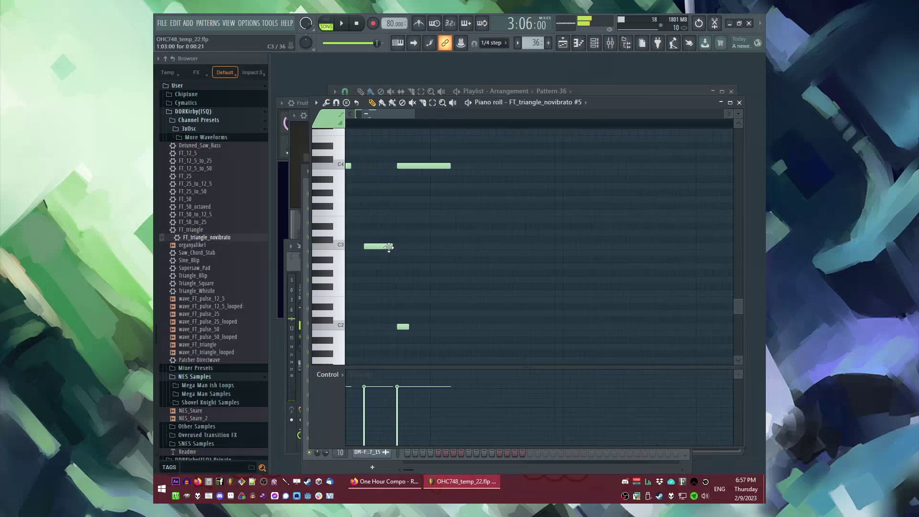
Adjust the C3 note's length so that it ends where the second C4 and C2 pair starts, and play it back.
{"action": "double_click", "coordinate": [390, 247]}
{"action": "key", "text": "Escape"}
{"action": "left_click_drag", "start_coordinate": [394, 247], "coordinate": [401, 247]}
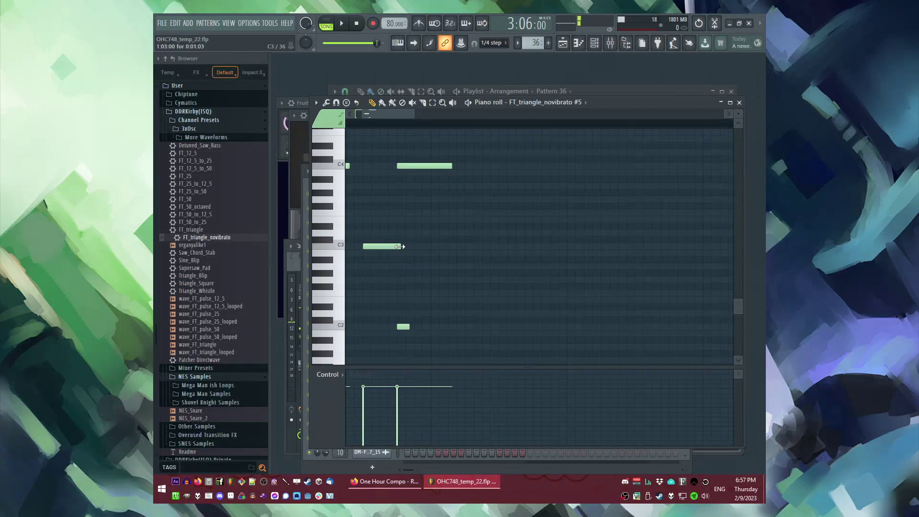
{"action": "double_click", "coordinate": [386, 246]}
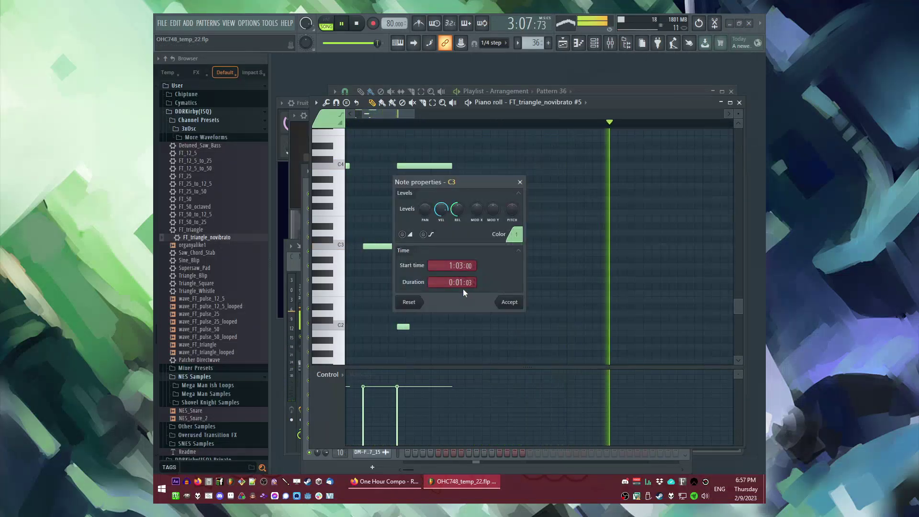
{"action": "left_click", "coordinate": [510, 303]}
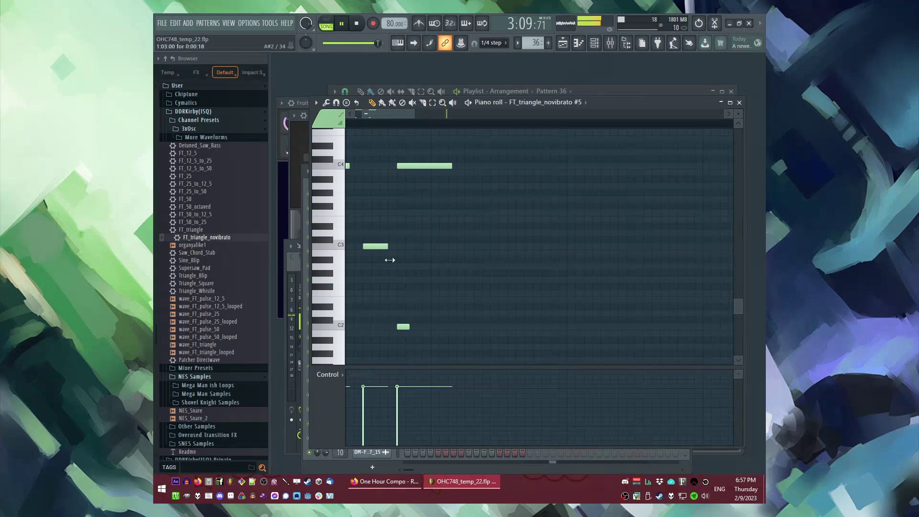
{"action": "key", "text": "space"}
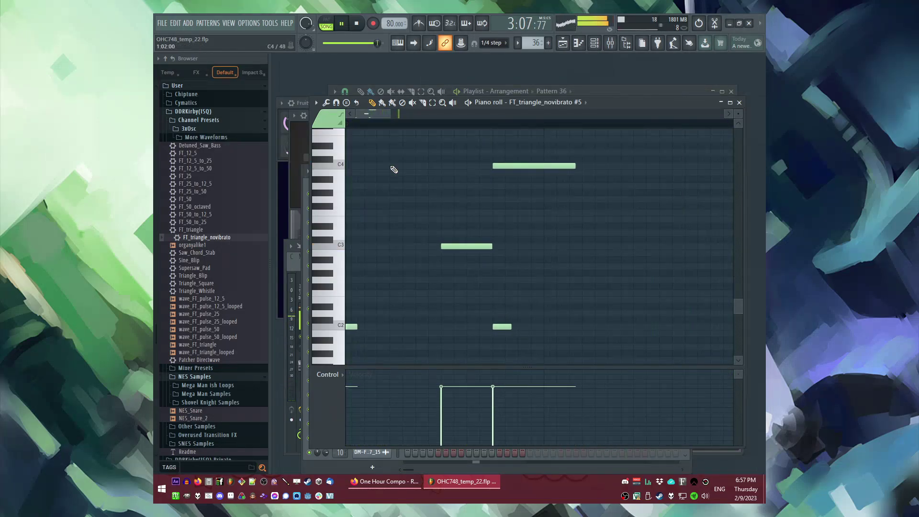
Shorten the second C4 note of the riff and play it back in context.
{"action": "key", "text": "space"}
{"action": "left_click_drag", "start_coordinate": [391, 166], "coordinate": [448, 166]}
{"action": "key", "text": "space"}
{"action": "key", "text": "space"}
{"action": "key", "text": "space"}
{"action": "key", "text": "space"}
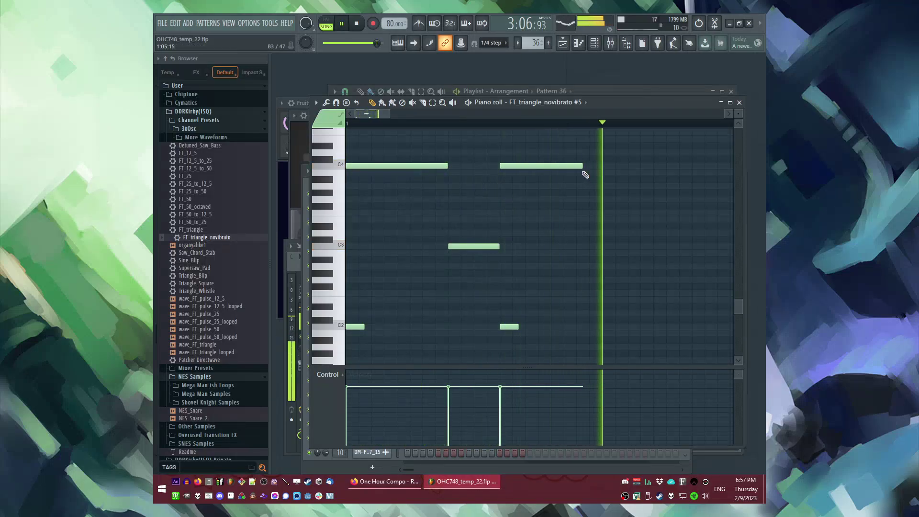
{"action": "right_click", "coordinate": [504, 166]}
{"action": "left_click", "coordinate": [503, 167]}
{"action": "left_click_drag", "start_coordinate": [594, 165], "coordinate": [557, 168]}
{"action": "scroll", "coordinate": [484, 308], "scroll_direction": "down", "scroll_amount": 2, "text": "ctrl"}
{"action": "key", "text": "space"}
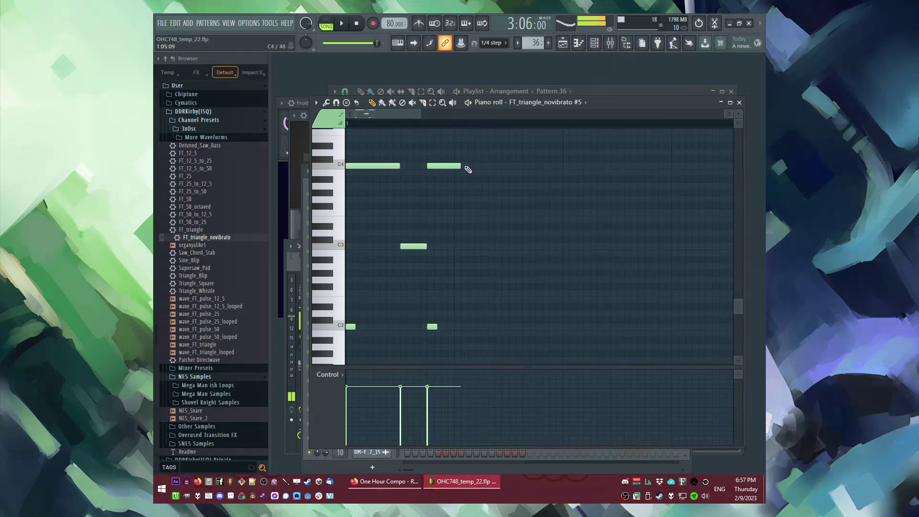
Add two short C2 notes at 1:06:00 and 1:06:12, followed by a C3 note at 1:07:00 and a C4 note at 1:08:00.
{"action": "key", "text": "space"}
{"action": "left_click_drag", "start_coordinate": [455, 327], "coordinate": [441, 328]}
{"action": "left_click", "coordinate": [459, 328]}
{"action": "key", "text": "space"}
{"action": "key", "text": "space"}
{"action": "left_click", "coordinate": [449, 327]}
{"action": "key", "text": "space"}
{"action": "key", "text": "space"}
{"action": "right_click", "coordinate": [461, 327]}
{"action": "key", "text": "space"}
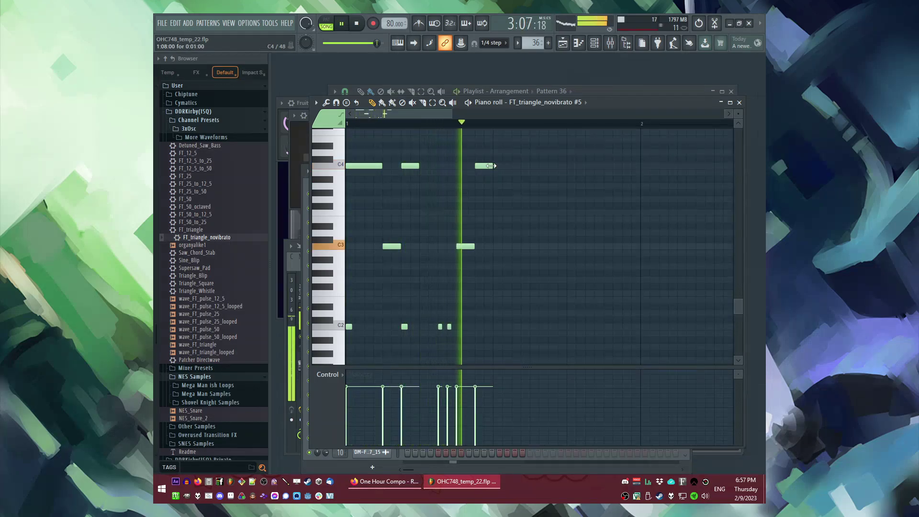
Shorten the C4 note at 1:08:00 to half a step and copy the whole phrase to start at 1:09:00.
{"action": "left_click_drag", "start_coordinate": [492, 166], "coordinate": [483, 166]}
{"action": "key", "text": "ctrl+a"}
{"action": "key", "text": "ctrl+c"}
{"action": "scroll", "coordinate": [586, 203], "scroll_direction": "up", "scroll_amount": 3}
{"action": "scroll", "coordinate": [537, 195], "scroll_direction": "down", "scroll_amount": 2}
{"action": "key", "text": "ctrl+v"}
{"action": "left_click_drag", "start_coordinate": [438, 246], "coordinate": [605, 247]}
{"action": "key", "text": "ctrl+d"}
{"action": "left_click", "coordinate": [410, 124]}
{"action": "key", "text": "space"}
{"action": "key", "text": "space"}
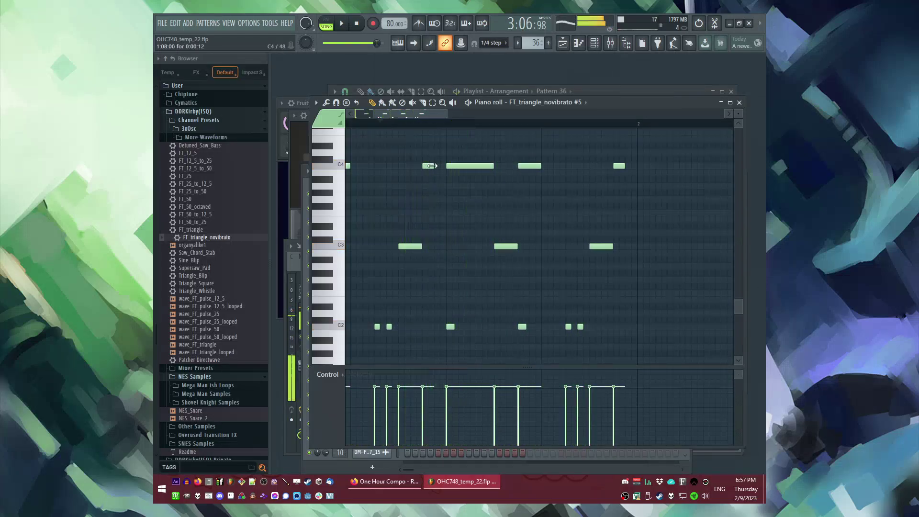
Add a one-step C3 note at 1:13:00 and shorten the C3 note at 1:15:00 to half a step.
{"action": "key", "text": "space"}
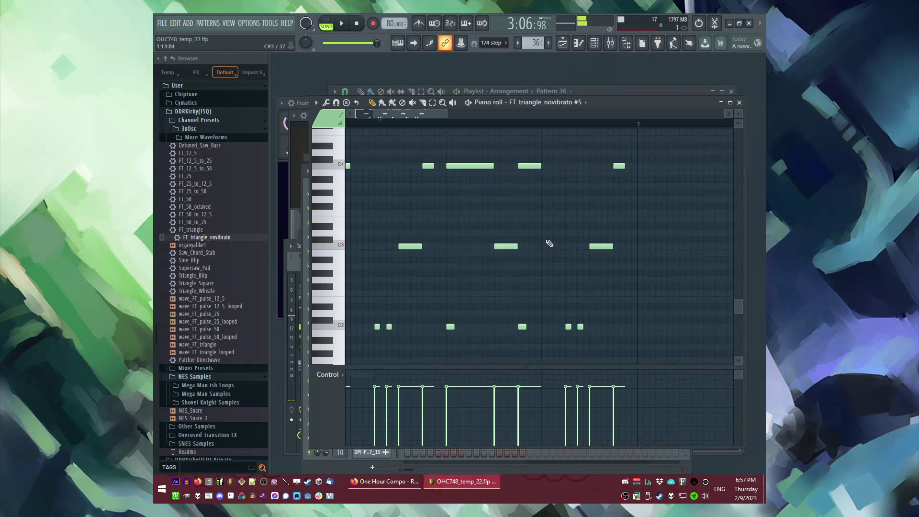
{"action": "key", "text": "space"}
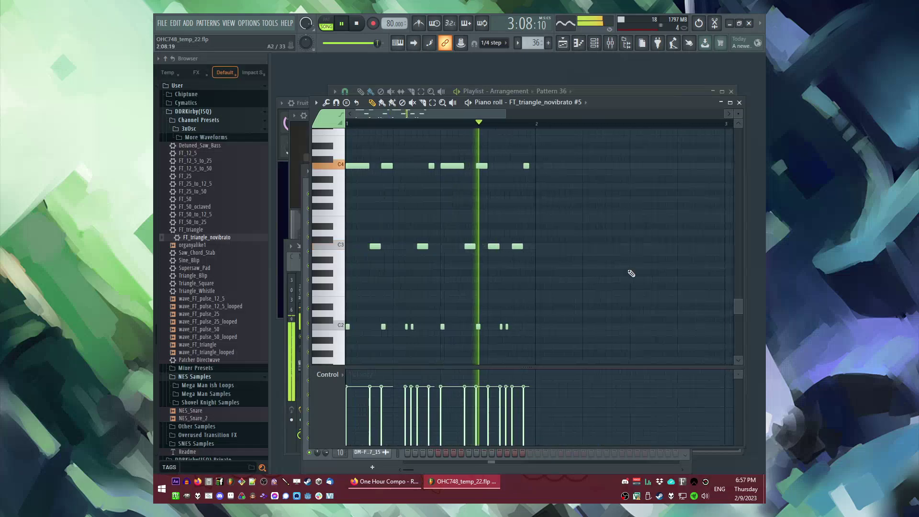
{"action": "key", "text": "space"}
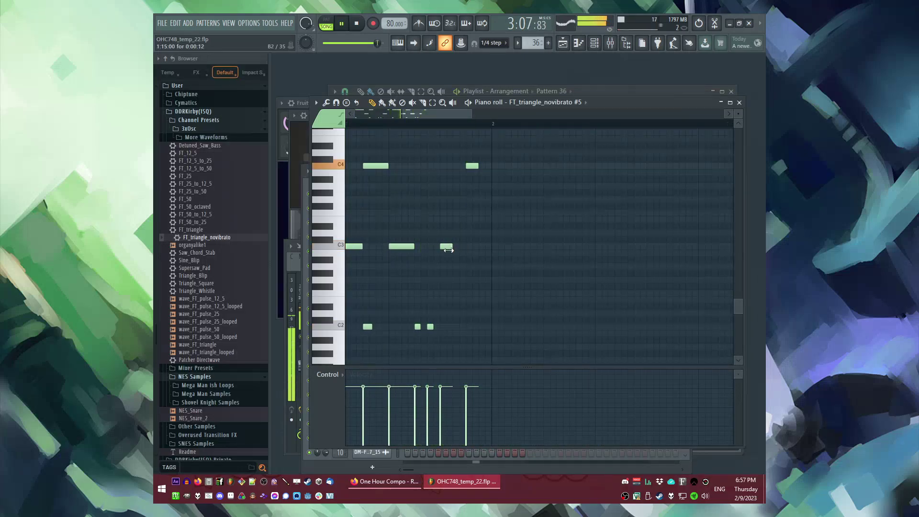
{"action": "key", "text": "space"}
Replace the last C4 note of bar 1 with a short C2 note at 1:15:12 and a longer C2 note at 1:16:00.
{"action": "right_click", "coordinate": [472, 165]}
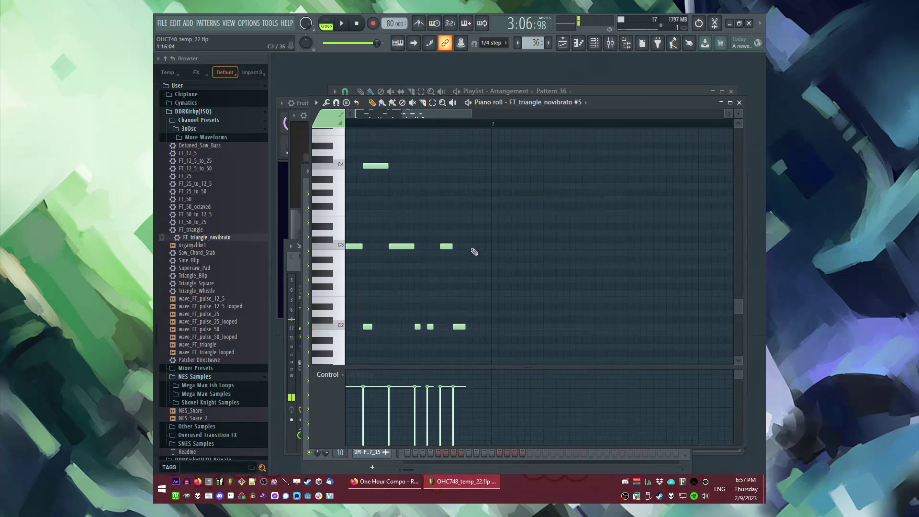
{"action": "scroll", "coordinate": [473, 259], "scroll_direction": "down", "scroll_amount": 4}
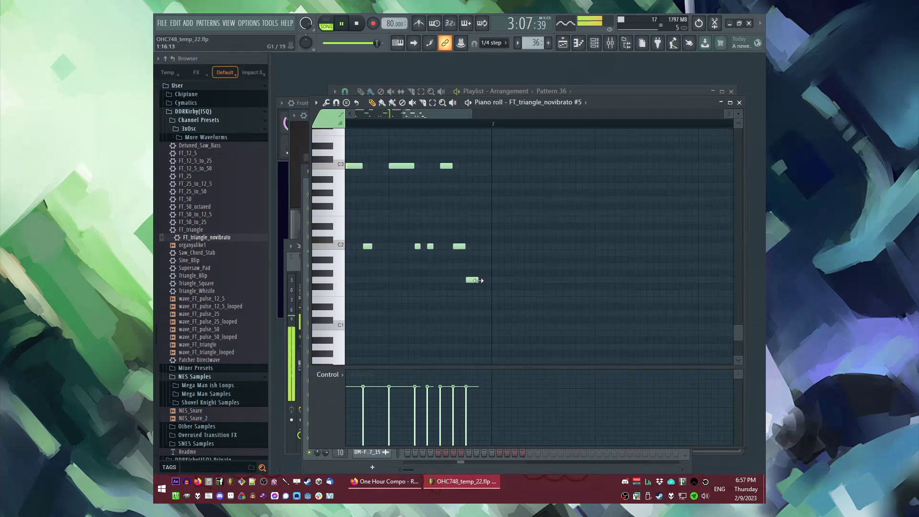
{"action": "key", "text": "space"}
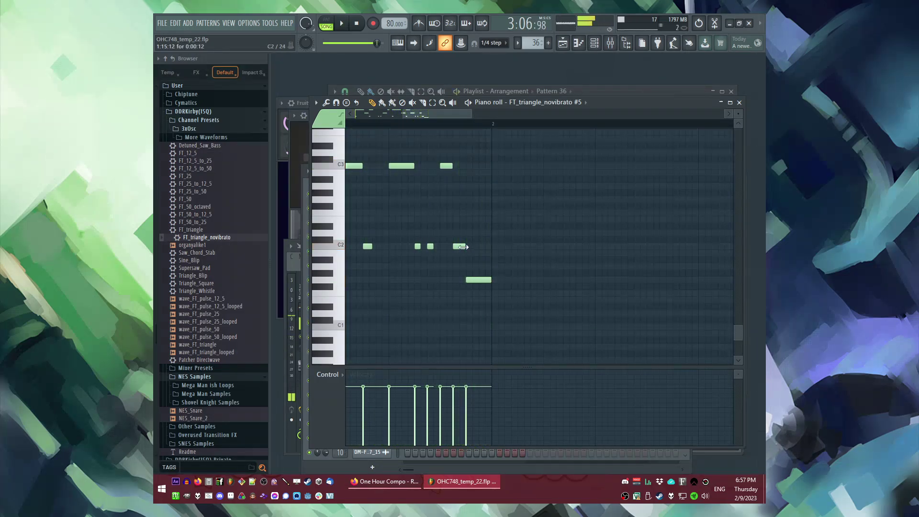
{"action": "left_click_drag", "start_coordinate": [467, 246], "coordinate": [490, 247]}
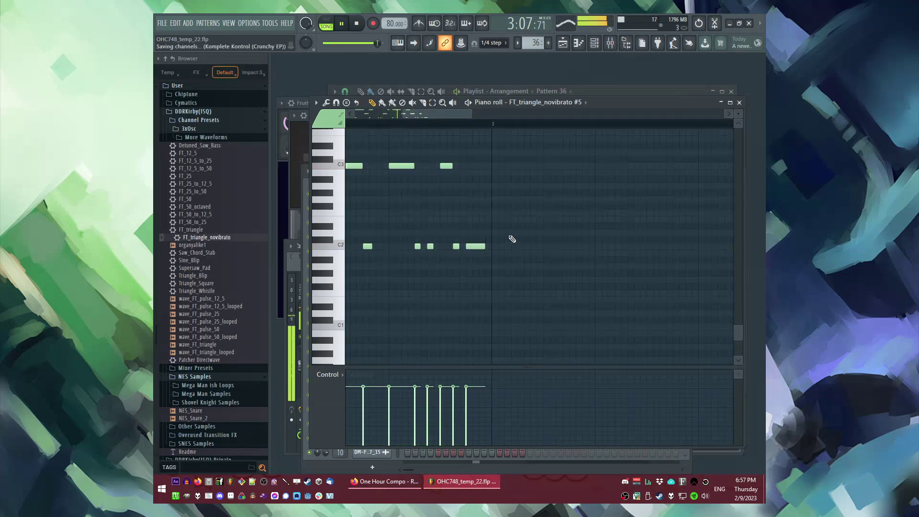
Duplicate the finished bar 1 riff into bar 2 of Pattern 36 and return to the arrangement.
{"action": "scroll", "coordinate": [618, 240], "scroll_direction": "up", "scroll_amount": 3}
{"action": "key", "text": "ctrl+b"}
{"action": "scroll", "coordinate": [532, 231], "scroll_direction": "down", "scroll_amount": 4}
{"action": "scroll", "coordinate": [511, 226], "scroll_direction": "up", "scroll_amount": 5}
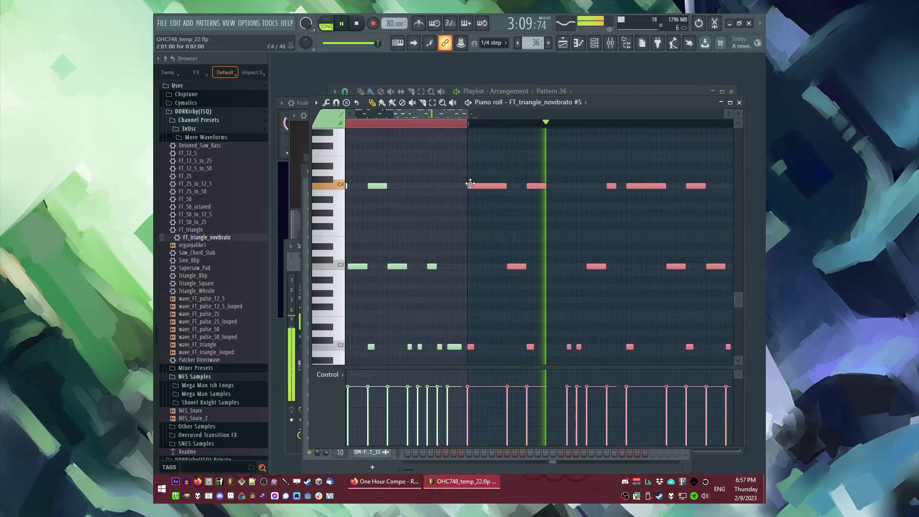
{"action": "scroll", "coordinate": [396, 191], "scroll_direction": "down", "scroll_amount": 3}
{"action": "key", "text": "F5"}
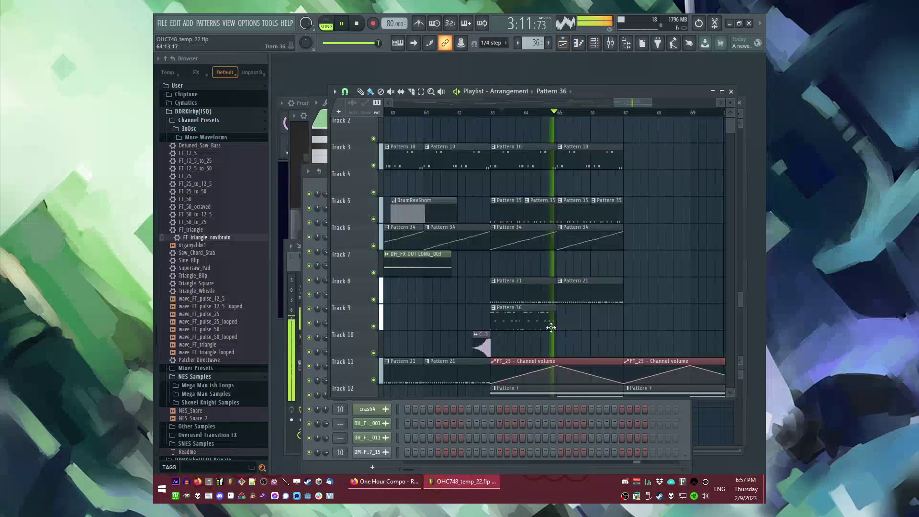
{"action": "scroll", "coordinate": [550, 331], "scroll_direction": "down", "scroll_amount": 3}
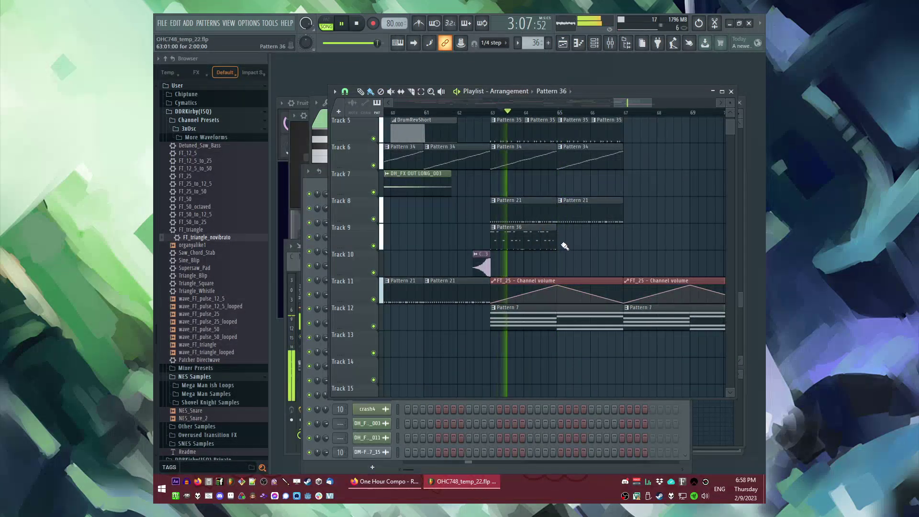
Duplicate Pattern 36's two-bar riff into bars 3 and 4, transposed down two semitones to start on A#3.
{"action": "double_click", "coordinate": [552, 242]}
{"action": "scroll", "coordinate": [546, 239], "scroll_direction": "down", "scroll_amount": 3}
{"action": "key", "text": "ctrl+a"}
{"action": "scroll", "coordinate": [513, 213], "scroll_direction": "up", "scroll_amount": 4}
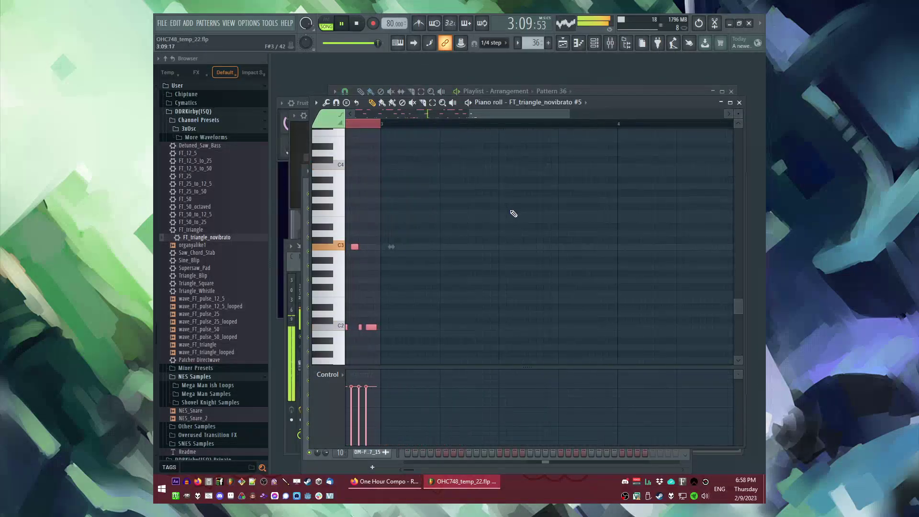
{"action": "key", "text": "ctrl+b"}
{"action": "left_click_drag", "start_coordinate": [393, 168], "coordinate": [393, 181]}
{"action": "key", "text": "ctrl+d"}
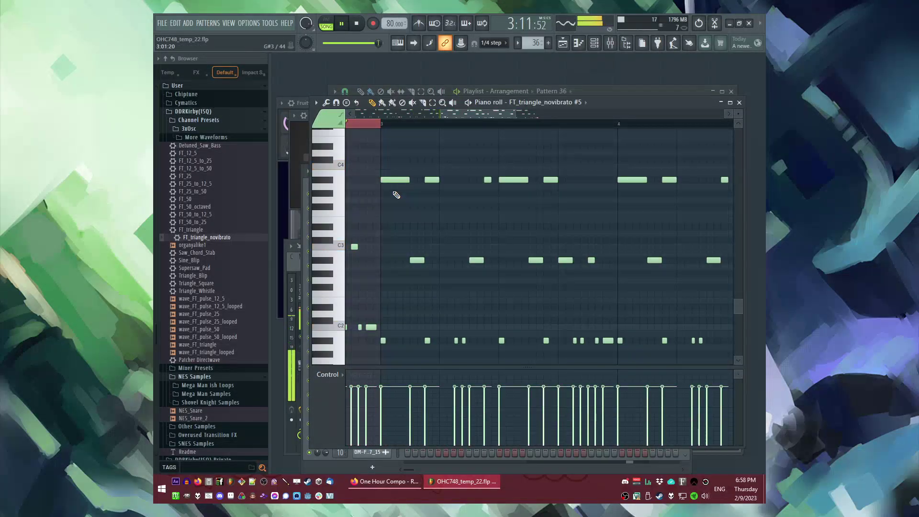
Duplicate the pattern clips of bars 63 to 66 on Tracks 3 to 9 to bar 67 and play from bar 62.
{"action": "key", "text": "F5"}
{"action": "scroll", "coordinate": [587, 259], "scroll_direction": "up", "scroll_amount": 4}
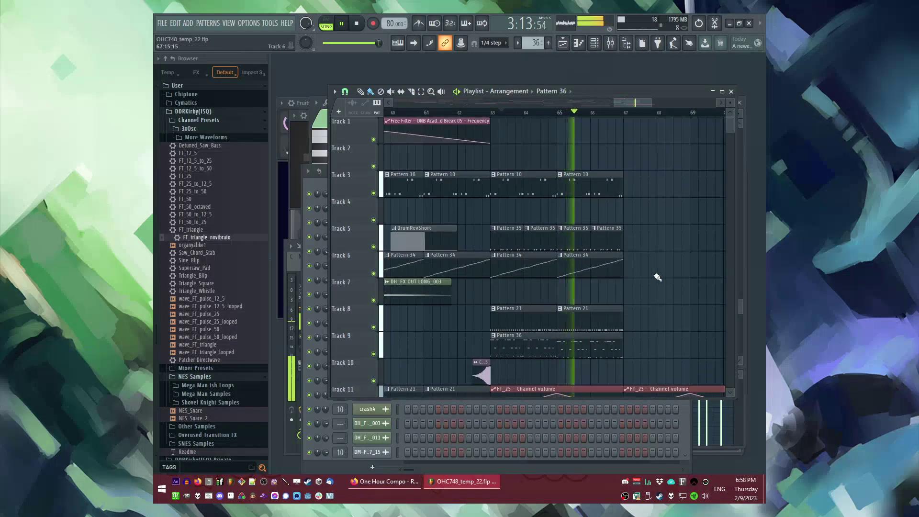
{"action": "left_click_drag", "start_coordinate": [655, 359], "coordinate": [493, 173]}
{"action": "key", "text": "ctrl+b"}
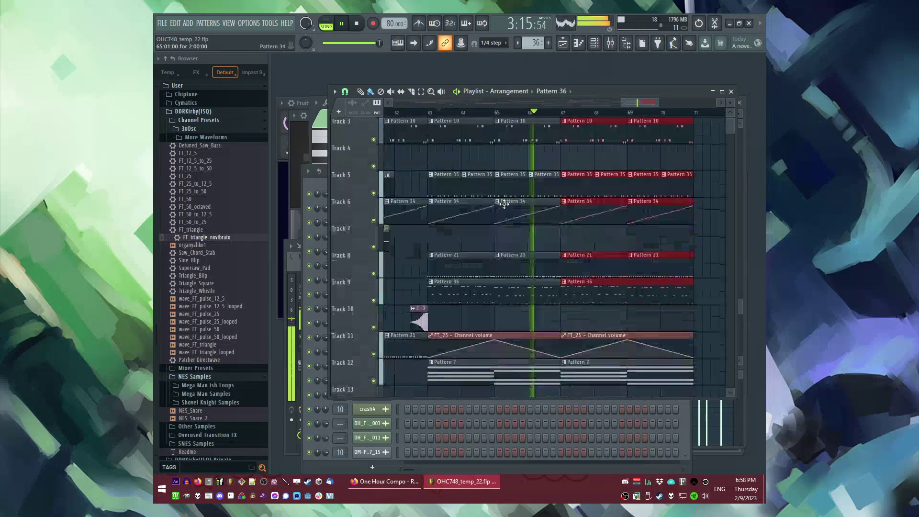
{"action": "scroll", "coordinate": [543, 216], "scroll_direction": "down", "scroll_amount": 2}
{"action": "scroll", "coordinate": [542, 202], "scroll_direction": "down", "scroll_amount": 4}
{"action": "key", "text": "ctrl+d"}
{"action": "left_click", "coordinate": [456, 113]}
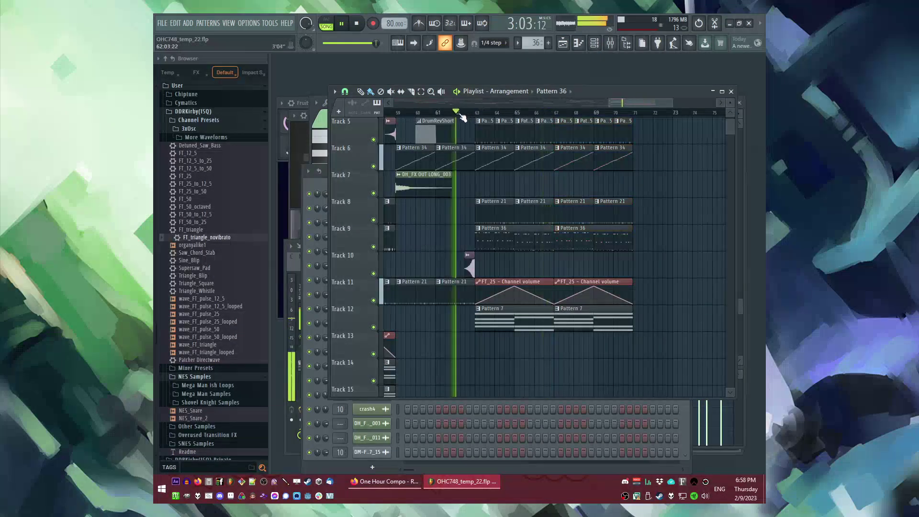
Create the new empty Pattern 37 and place it on Track 2 at bar 63.
{"action": "scroll", "coordinate": [476, 229], "scroll_direction": "up", "scroll_amount": 4}
{"action": "scroll", "coordinate": [487, 164], "scroll_direction": "up", "scroll_amount": 2}
{"action": "key", "text": "F4"}
{"action": "left_click", "coordinate": [476, 165]}
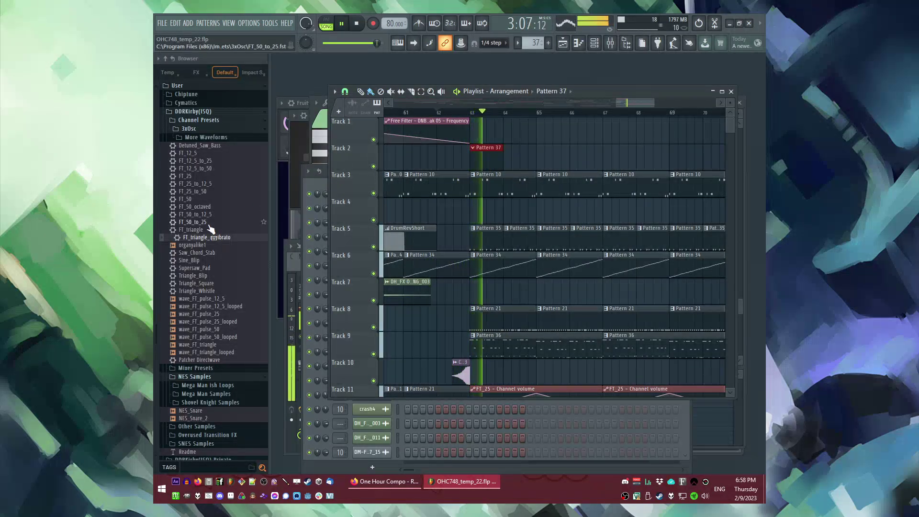
Place the high riser audio clip on Track 13 starting at 60:13:00 and play the lead-in to bar 63.
{"action": "left_click", "coordinate": [548, 92]}
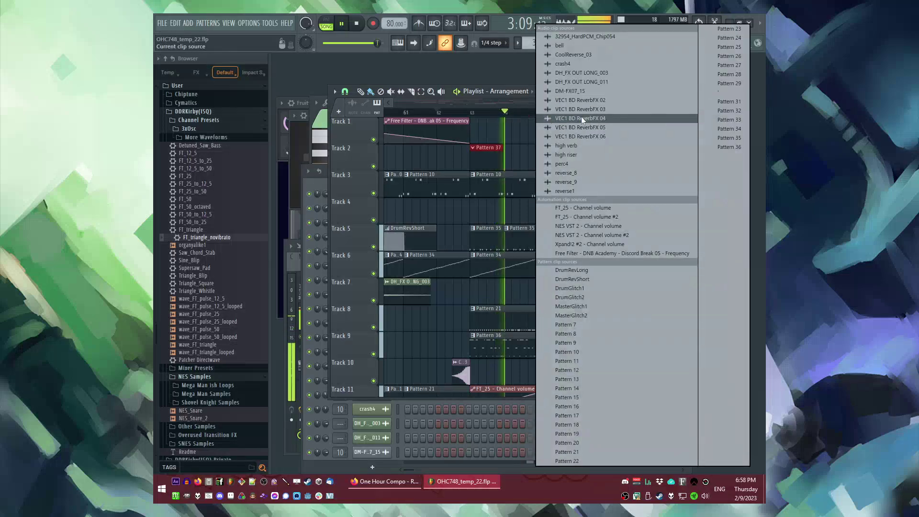
{"action": "left_click", "coordinate": [568, 154]}
{"action": "scroll", "coordinate": [522, 325], "scroll_direction": "up", "scroll_amount": 3}
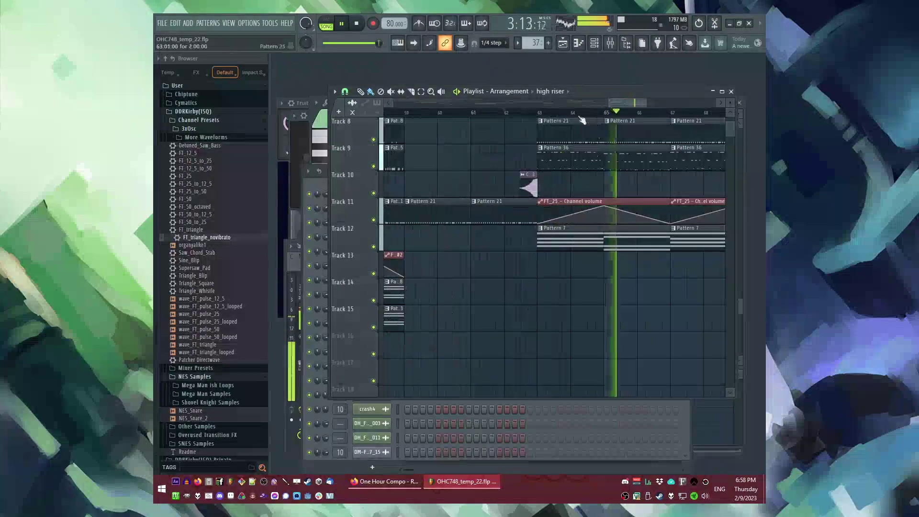
{"action": "left_click", "coordinate": [552, 92]}
{"action": "left_click", "coordinate": [478, 319]}
{"action": "left_click", "coordinate": [532, 336]}
{"action": "right_click", "coordinate": [535, 317]}
{"action": "left_click_drag", "start_coordinate": [551, 338], "coordinate": [486, 237]}
{"action": "key", "text": "space"}
{"action": "key", "text": "space"}
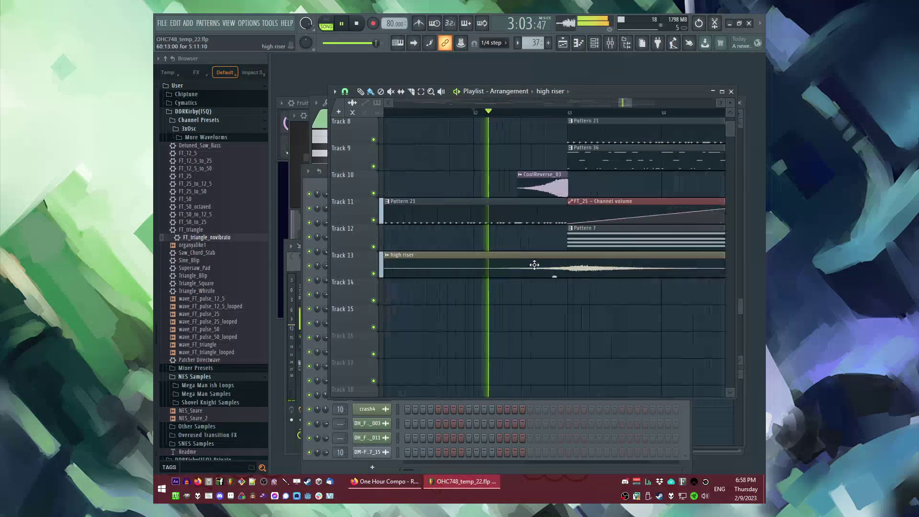
Place the VEC1 BD ReverbFX 02 audio clip on Track 4 at bar 63 and play from just before it.
{"action": "scroll", "coordinate": [613, 337], "scroll_direction": "down", "scroll_amount": 2}
{"action": "scroll", "coordinate": [611, 327], "scroll_direction": "up", "scroll_amount": 5}
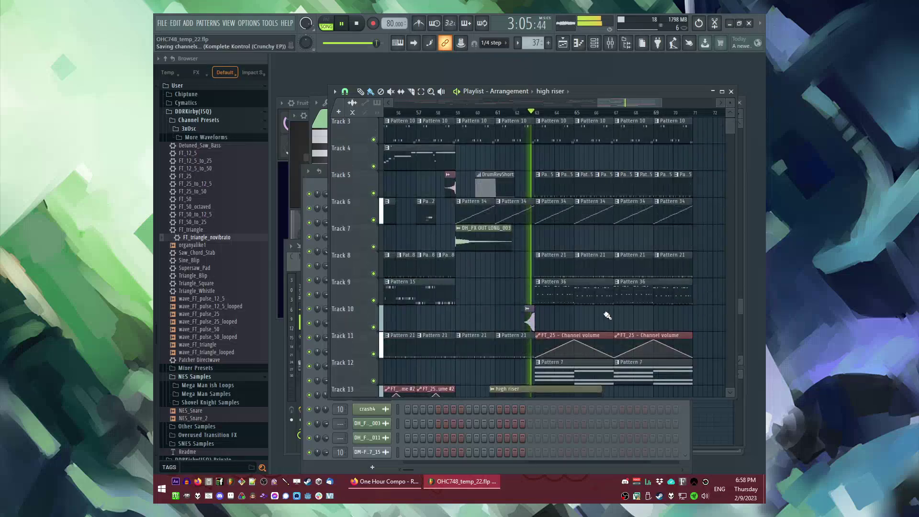
{"action": "scroll", "coordinate": [577, 240], "scroll_direction": "up", "scroll_amount": 3}
{"action": "scroll", "coordinate": [565, 168], "scroll_direction": "up", "scroll_amount": 2}
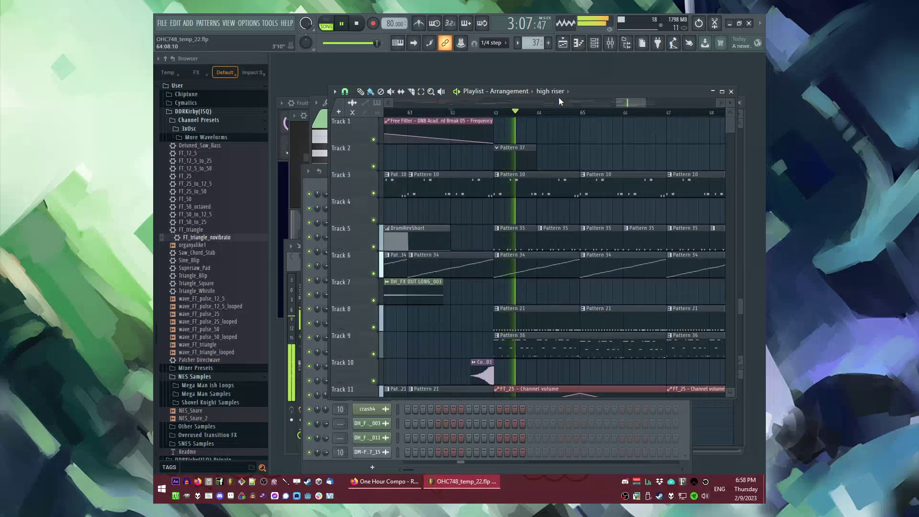
{"action": "left_click", "coordinate": [558, 92]}
{"action": "left_click", "coordinate": [573, 102]}
{"action": "left_click", "coordinate": [500, 214]}
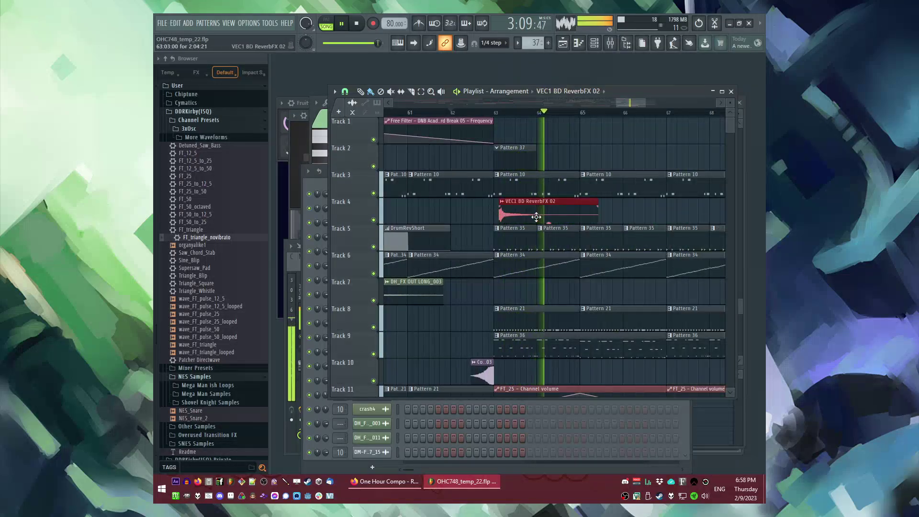
{"action": "left_click", "coordinate": [484, 113]}
Listen to the song's earlier sections from bars 51, 33, 41 and 25, and inspect the notes of Pattern 11 at bar 25.
{"action": "scroll", "coordinate": [561, 194], "scroll_direction": "down", "scroll_amount": 5}
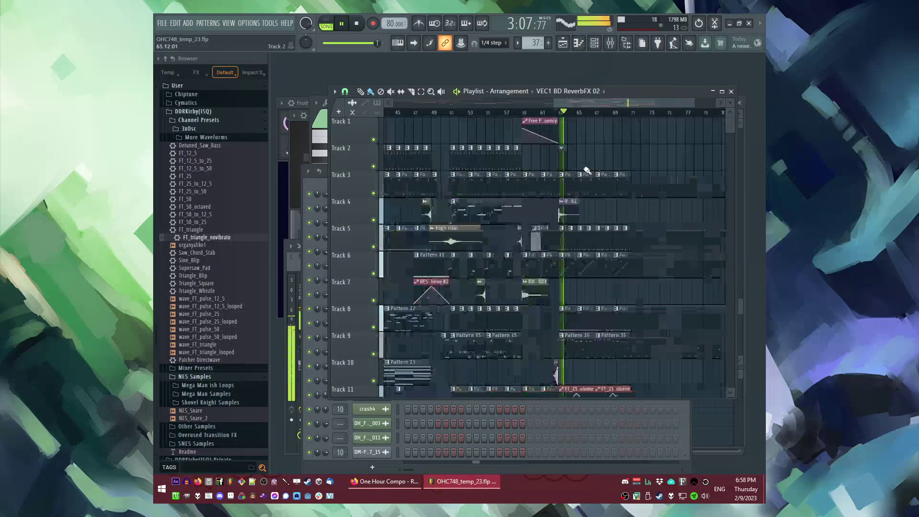
{"action": "left_click", "coordinate": [452, 114]}
{"action": "scroll", "coordinate": [458, 117], "scroll_direction": "up", "scroll_amount": 8}
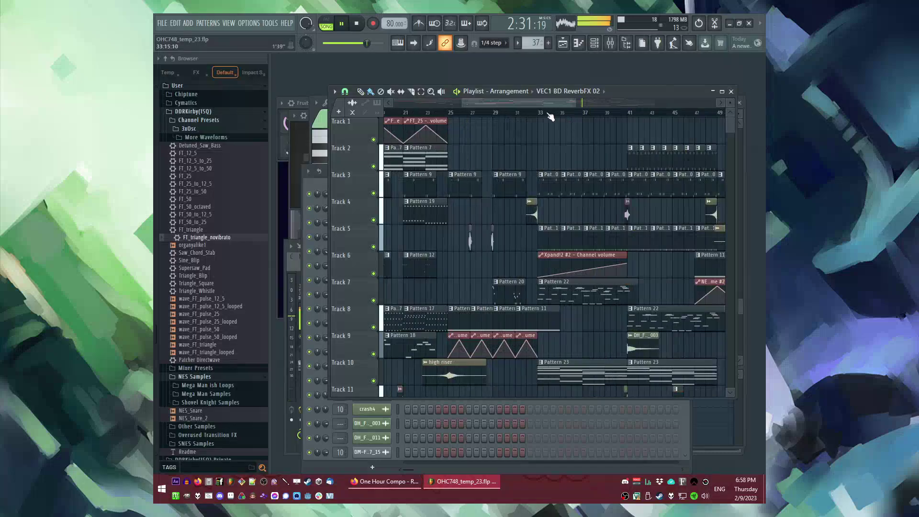
{"action": "scroll", "coordinate": [545, 117], "scroll_direction": "down", "scroll_amount": 3}
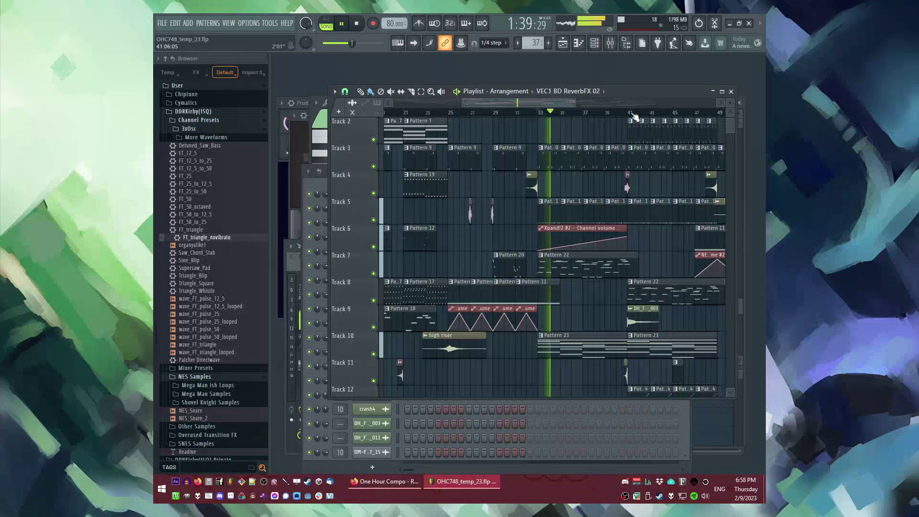
{"action": "left_click", "coordinate": [634, 116]}
{"action": "scroll", "coordinate": [541, 303], "scroll_direction": "down", "scroll_amount": 6}
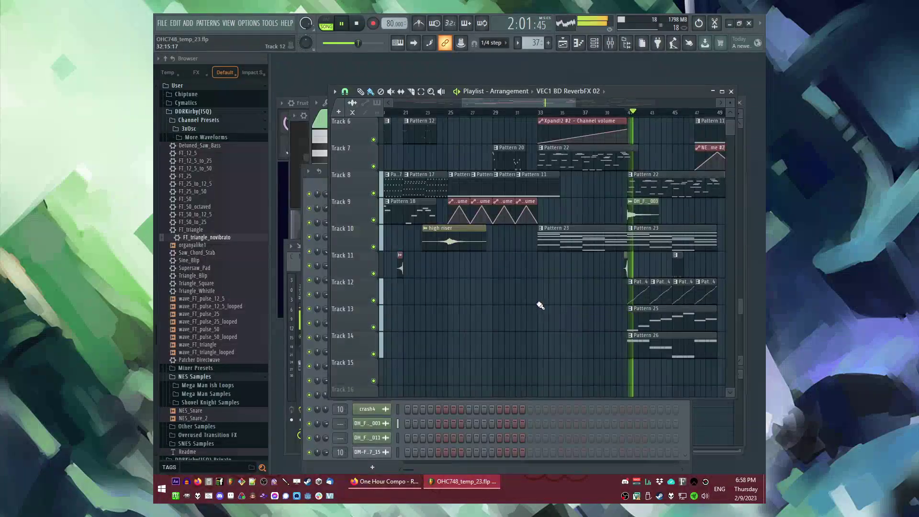
{"action": "scroll", "coordinate": [542, 305], "scroll_direction": "up", "scroll_amount": 5}
{"action": "left_click", "coordinate": [458, 115]}
{"action": "scroll", "coordinate": [526, 296], "scroll_direction": "up", "scroll_amount": 3}
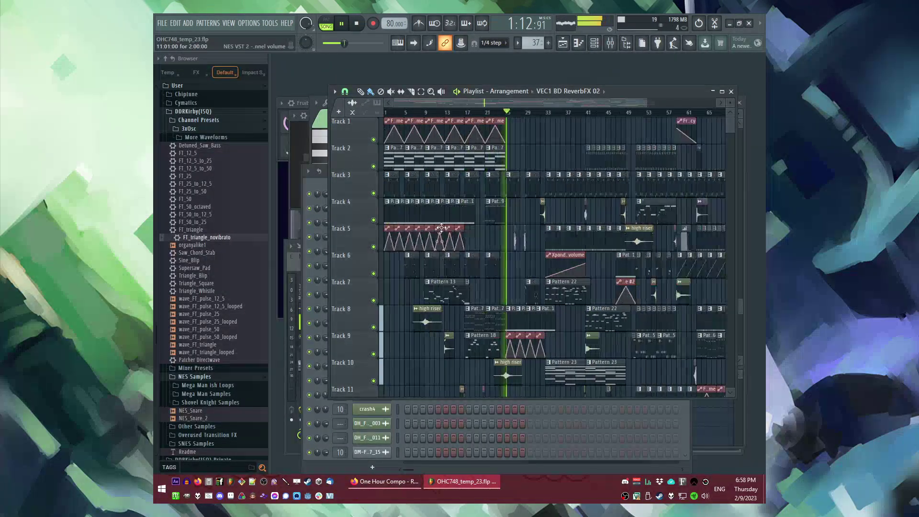
{"action": "double_click", "coordinate": [525, 319]}
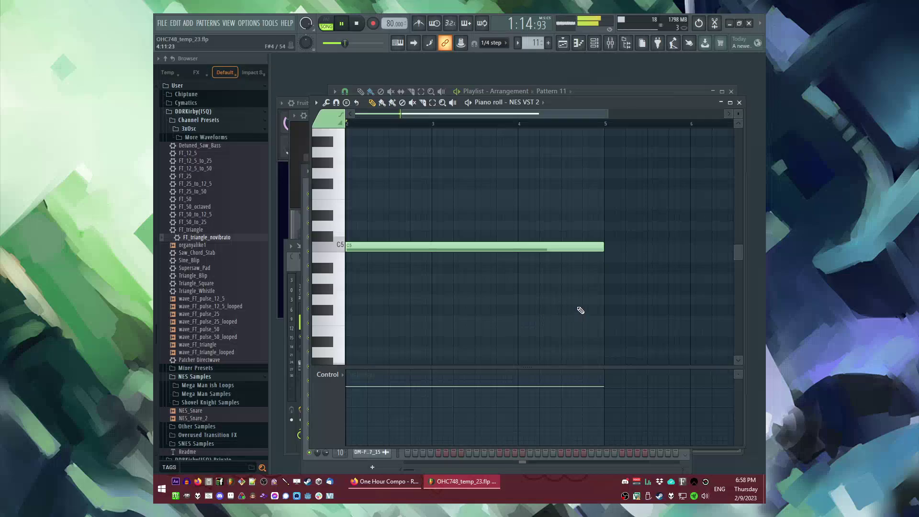
{"action": "key", "text": "F5"}
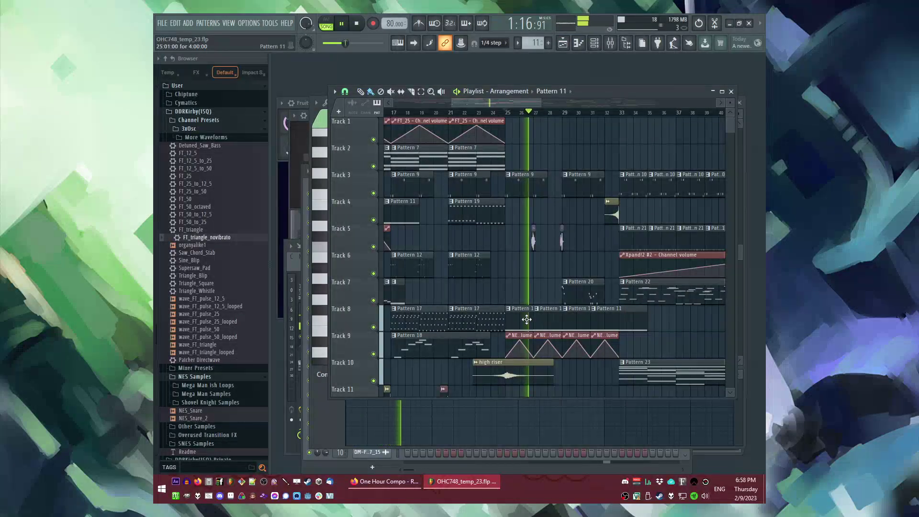
Make the Pattern 11 clip on Track 6 at bar 47 unique.
{"action": "scroll", "coordinate": [527, 319], "scroll_direction": "down", "scroll_amount": 4}
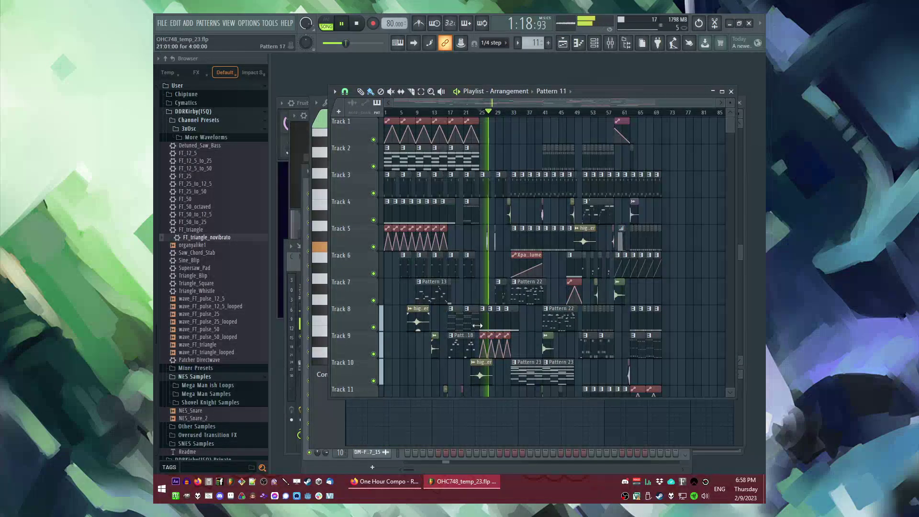
{"action": "scroll", "coordinate": [489, 312], "scroll_direction": "up", "scroll_amount": 4}
{"action": "scroll", "coordinate": [496, 313], "scroll_direction": "down", "scroll_amount": 2}
{"action": "scroll", "coordinate": [524, 299], "scroll_direction": "down", "scroll_amount": 1}
{"action": "scroll", "coordinate": [613, 314], "scroll_direction": "down", "scroll_amount": 4}
{"action": "scroll", "coordinate": [614, 314], "scroll_direction": "up", "scroll_amount": 3}
{"action": "left_click", "coordinate": [492, 149]}
{"action": "left_click", "coordinate": [518, 212]}
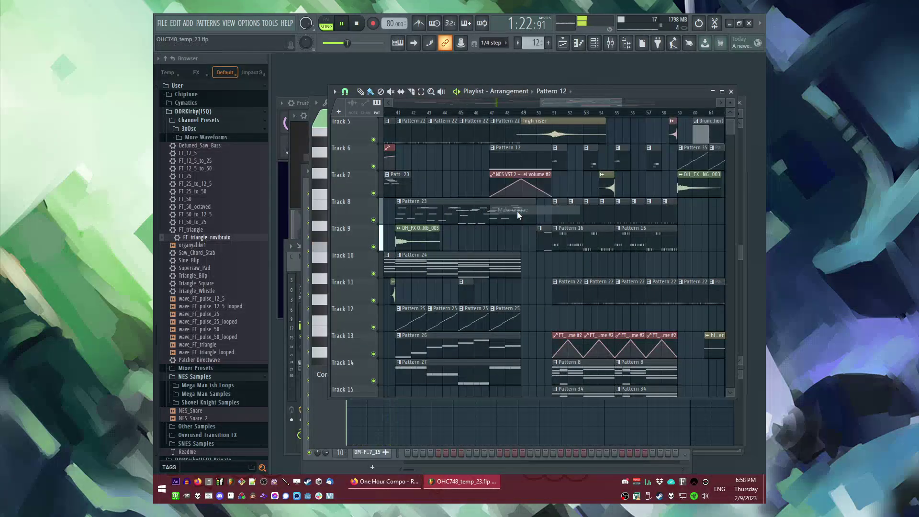
Examine the notes of Pattern 11 in the piano roll, then return to the playlist.
{"action": "scroll", "coordinate": [517, 211], "scroll_direction": "down", "scroll_amount": 3}
{"action": "scroll", "coordinate": [439, 236], "scroll_direction": "up", "scroll_amount": 2}
{"action": "double_click", "coordinate": [575, 217]}
{"action": "key", "text": "ctrl+a"}
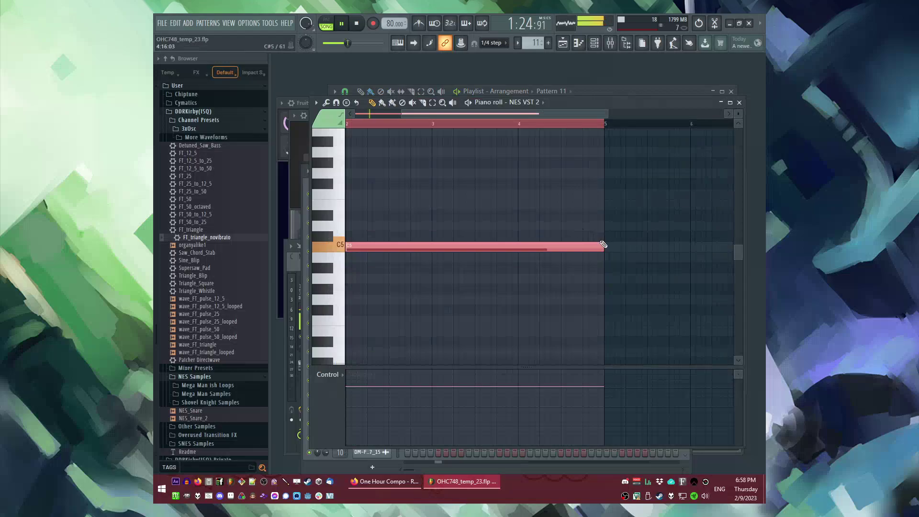
{"action": "scroll", "coordinate": [436, 263], "scroll_direction": "up", "scroll_amount": 3}
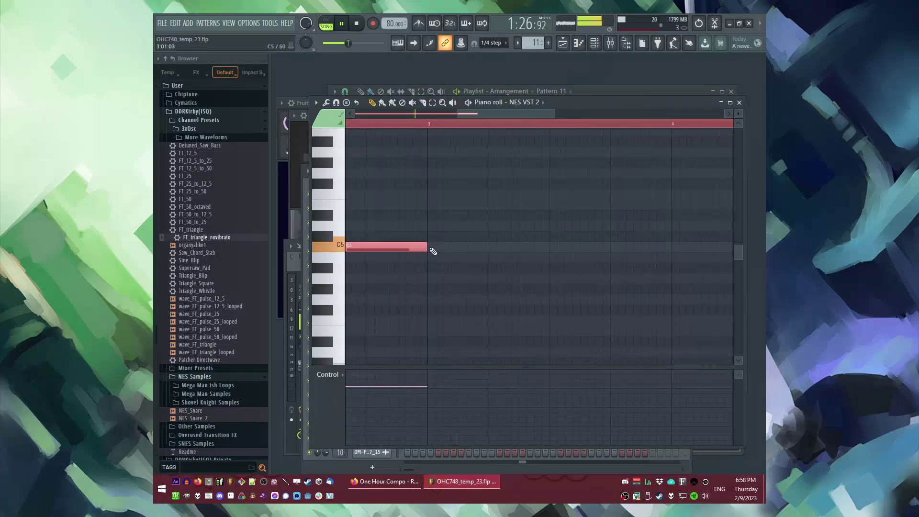
{"action": "key", "text": "F5"}
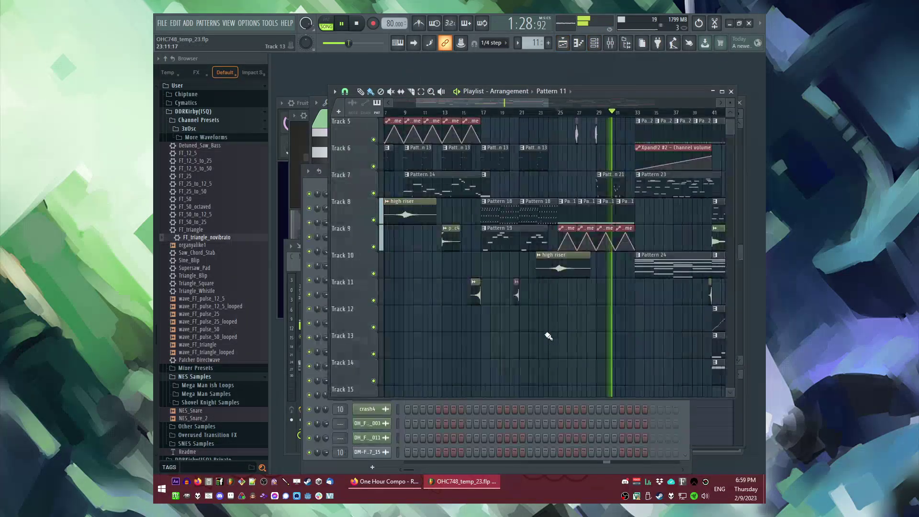
Listen to the song's earlier sections from bars 9 and 17.
{"action": "scroll", "coordinate": [551, 345], "scroll_direction": "up", "scroll_amount": 2}
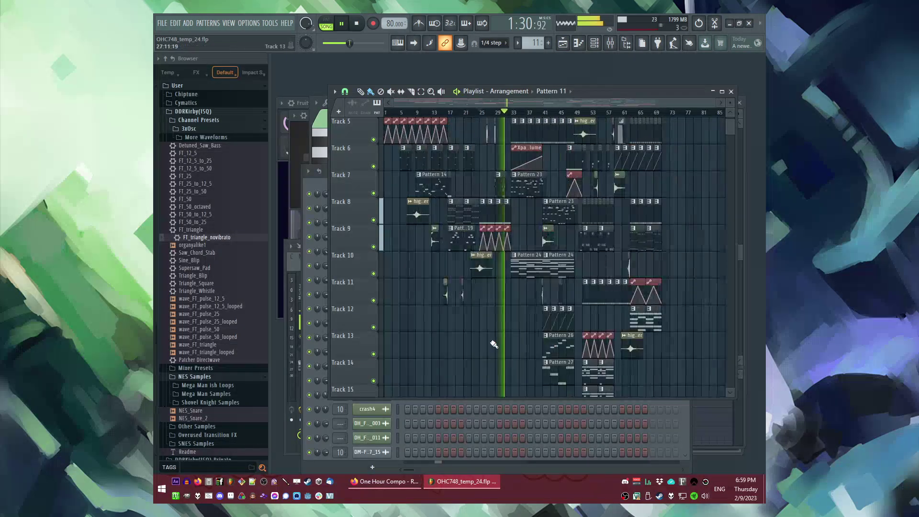
{"action": "left_click", "coordinate": [417, 113]}
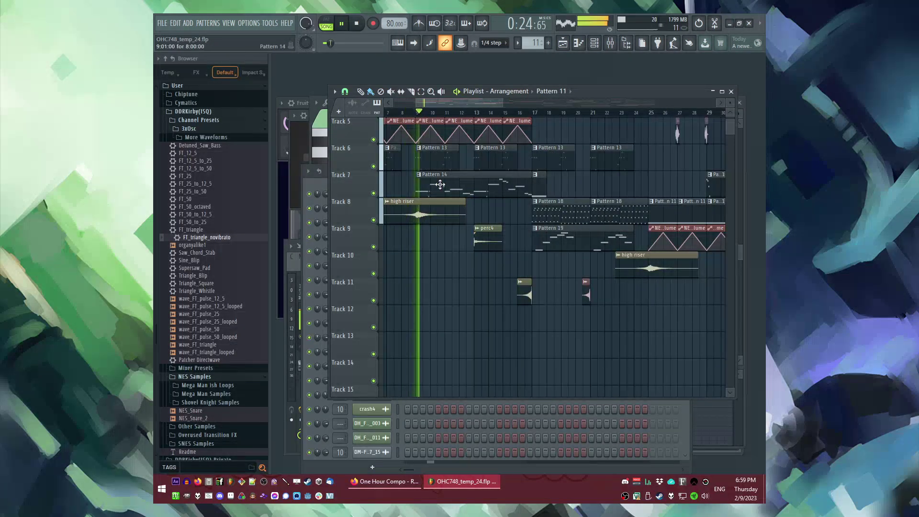
{"action": "scroll", "coordinate": [446, 196], "scroll_direction": "up", "scroll_amount": 4}
{"action": "left_click", "coordinate": [539, 113]}
Reuse Pattern 19 on Track 1 at bar 63 and play the lead-in from about bar 61.
{"action": "scroll", "coordinate": [563, 348], "scroll_direction": "down", "scroll_amount": 5}
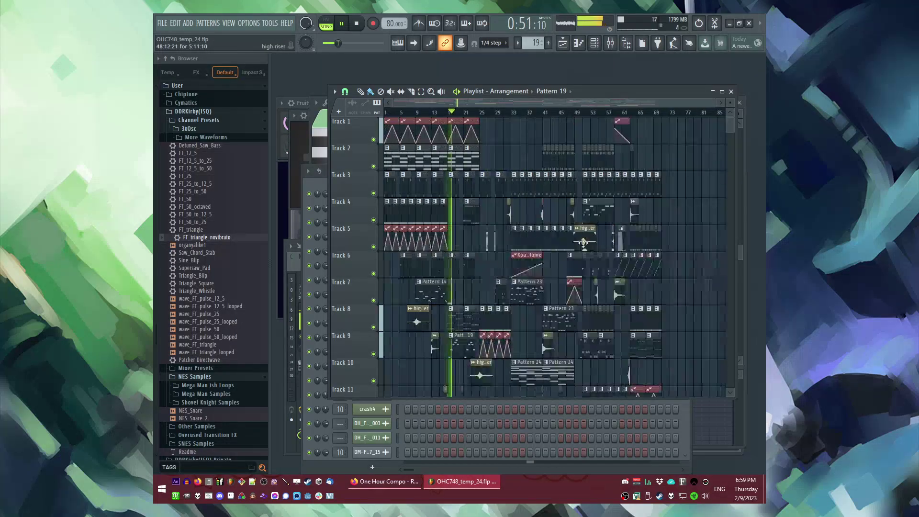
{"action": "left_click", "coordinate": [627, 114]}
{"action": "scroll", "coordinate": [631, 143], "scroll_direction": "up", "scroll_amount": 5}
{"action": "left_click", "coordinate": [565, 138]}
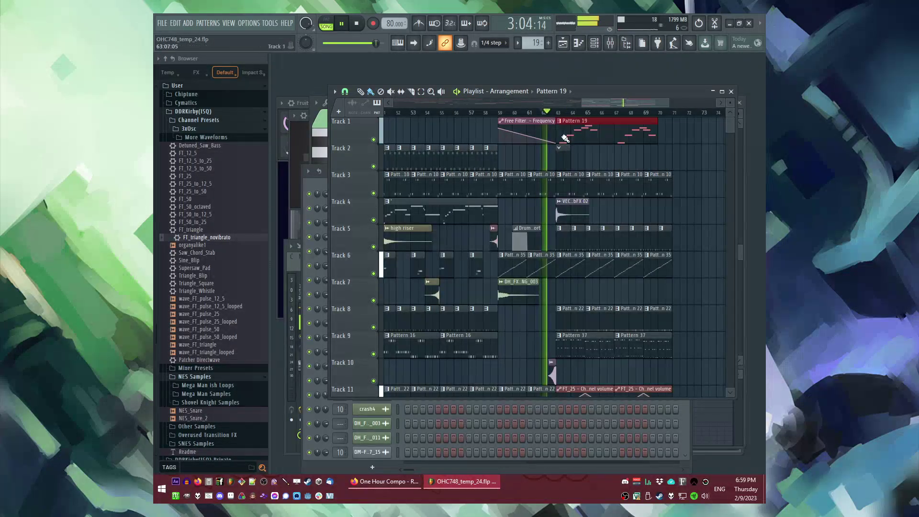
Open the Pattern 38 clip on Track 2 at bar 63 and add a Slicex channel for it.
{"action": "scroll", "coordinate": [568, 135], "scroll_direction": "up", "scroll_amount": 7}
{"action": "scroll", "coordinate": [474, 160], "scroll_direction": "down", "scroll_amount": 4}
{"action": "left_click", "coordinate": [487, 162]}
{"action": "double_click", "coordinate": [486, 162]}
{"action": "left_click", "coordinate": [740, 102]}
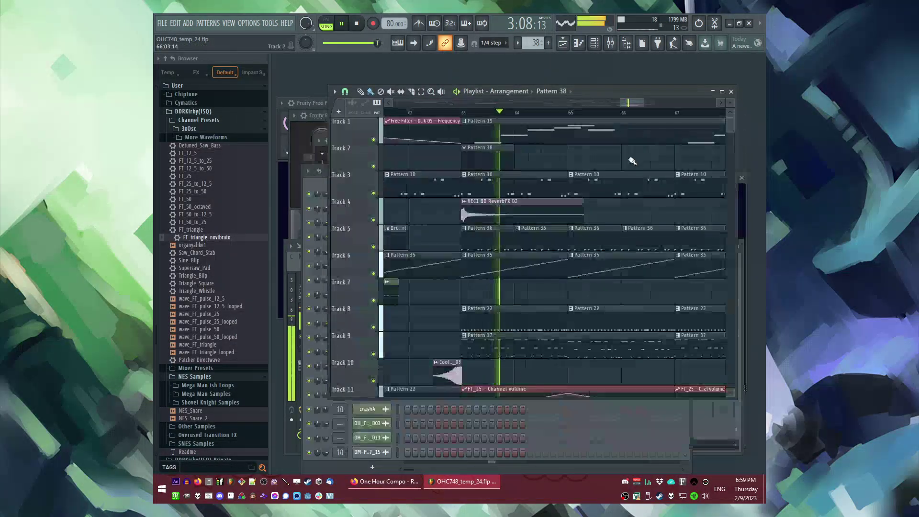
{"action": "scroll", "coordinate": [484, 158], "scroll_direction": "down", "scroll_amount": 3}
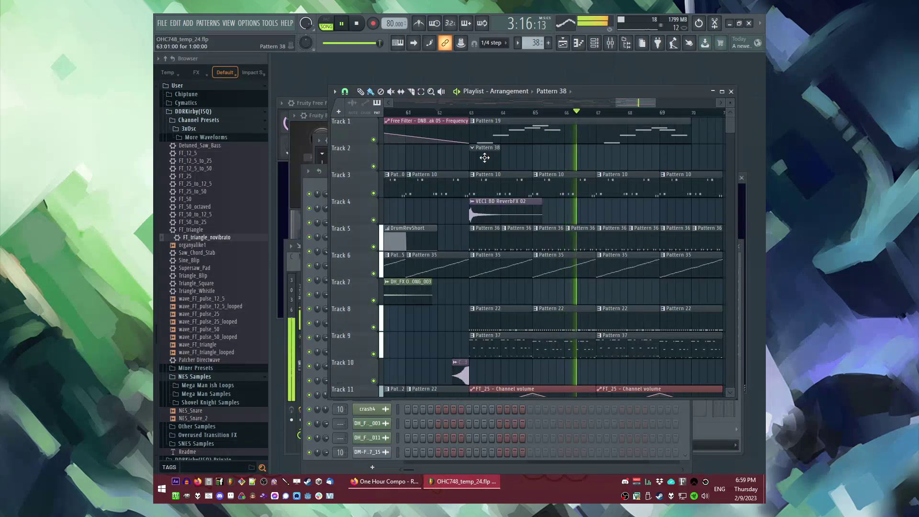
{"action": "double_click", "coordinate": [484, 158]}
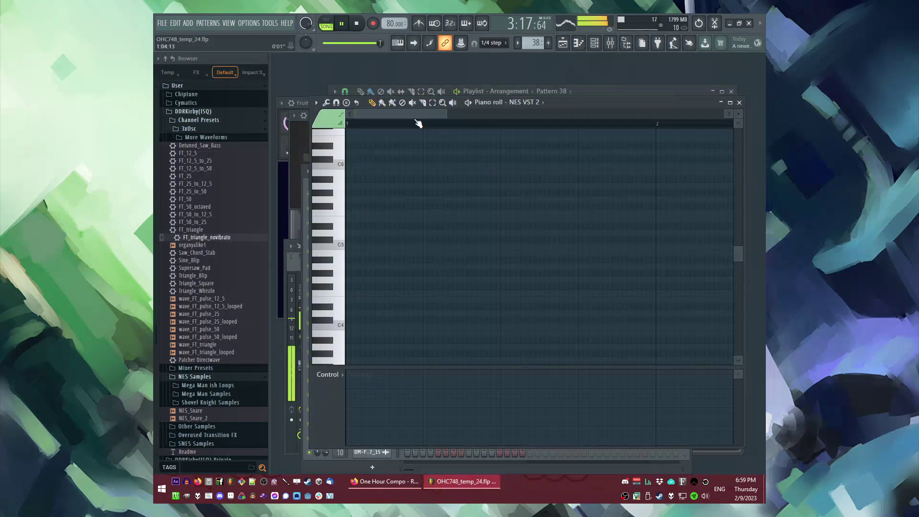
{"action": "left_click", "coordinate": [188, 23]}
{"action": "left_click", "coordinate": [229, 420]}
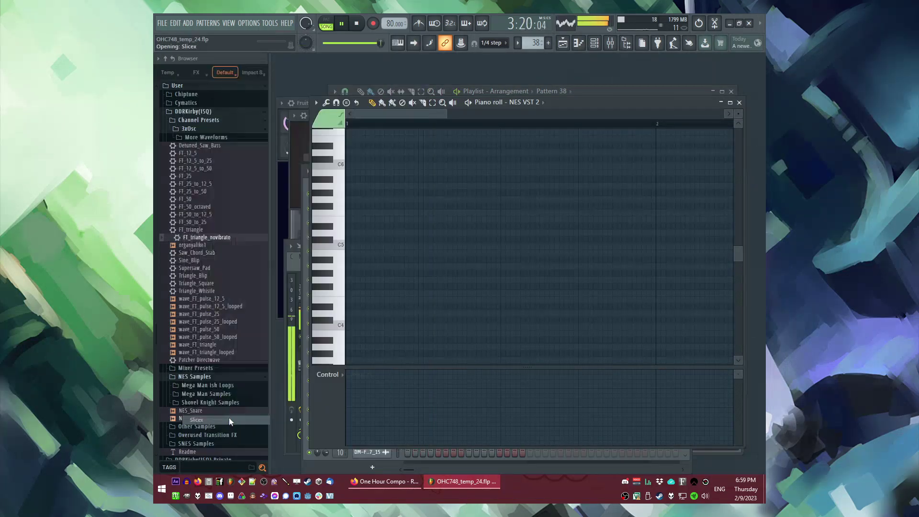
Find Loop_30 in the Shovel Knight Samples folder and load it into Slicex.
{"action": "scroll", "coordinate": [211, 299], "scroll_direction": "down", "scroll_amount": 5}
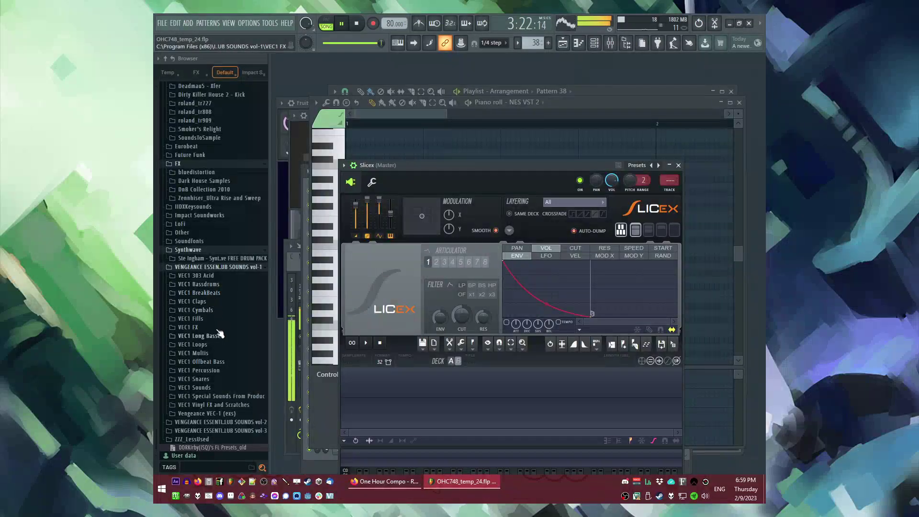
{"action": "scroll", "coordinate": [221, 339], "scroll_direction": "up", "scroll_amount": 6}
{"action": "scroll", "coordinate": [218, 328], "scroll_direction": "down", "scroll_amount": 6}
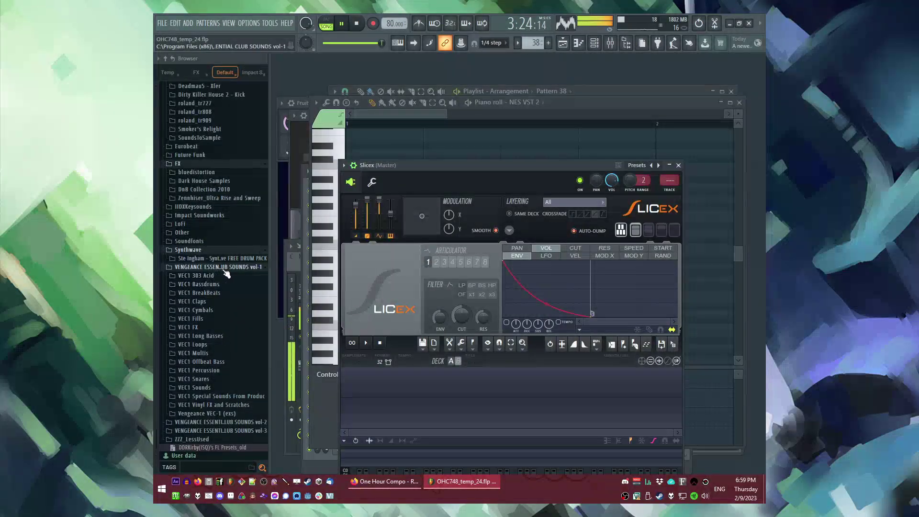
{"action": "scroll", "coordinate": [224, 268], "scroll_direction": "up", "scroll_amount": 15}
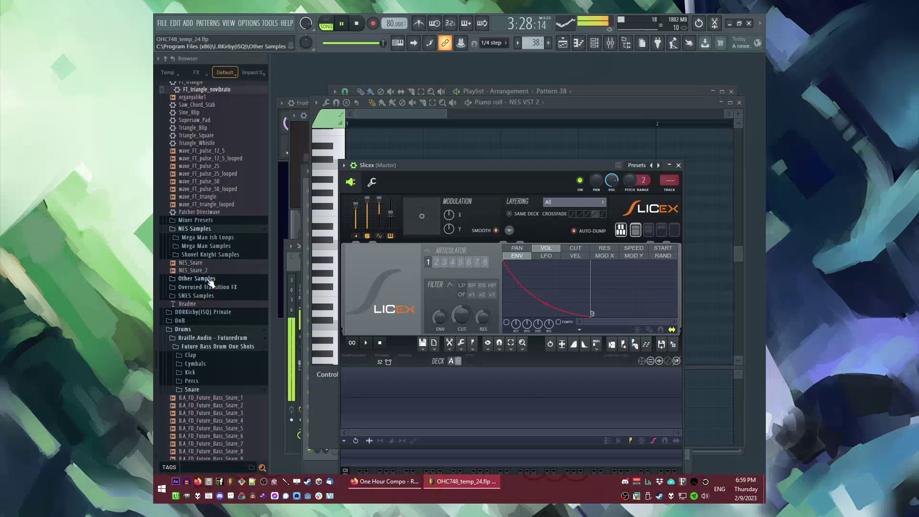
{"action": "left_click", "coordinate": [208, 254]}
{"action": "scroll", "coordinate": [204, 288], "scroll_direction": "down", "scroll_amount": 15}
{"action": "scroll", "coordinate": [203, 273], "scroll_direction": "up", "scroll_amount": 5}
{"action": "scroll", "coordinate": [203, 239], "scroll_direction": "up", "scroll_amount": 7}
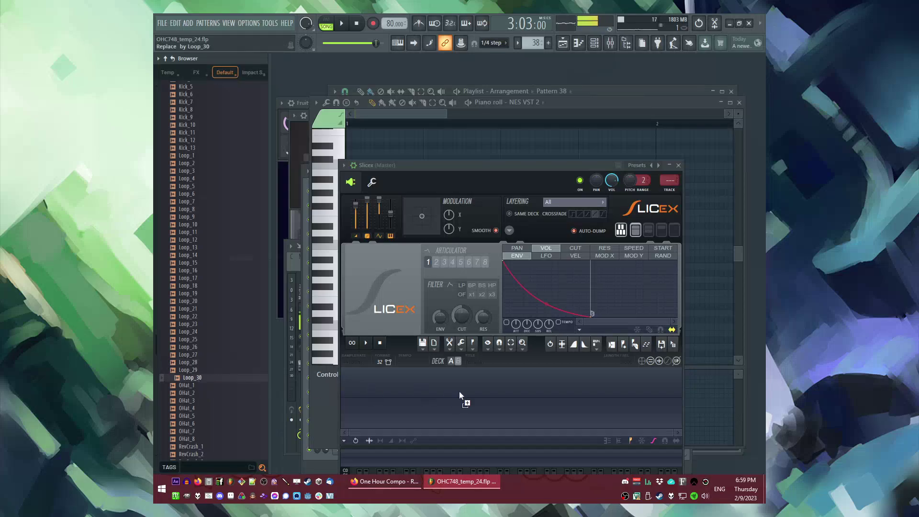
{"action": "left_click_drag", "start_coordinate": [451, 395], "coordinate": [453, 396]}
Play the arrangement from bar 63 to hear the sliced Loop_30 in the mix.
{"action": "key", "text": "space"}
{"action": "key", "text": "F6"}
{"action": "key", "text": "F5"}
{"action": "left_click", "coordinate": [472, 113]}
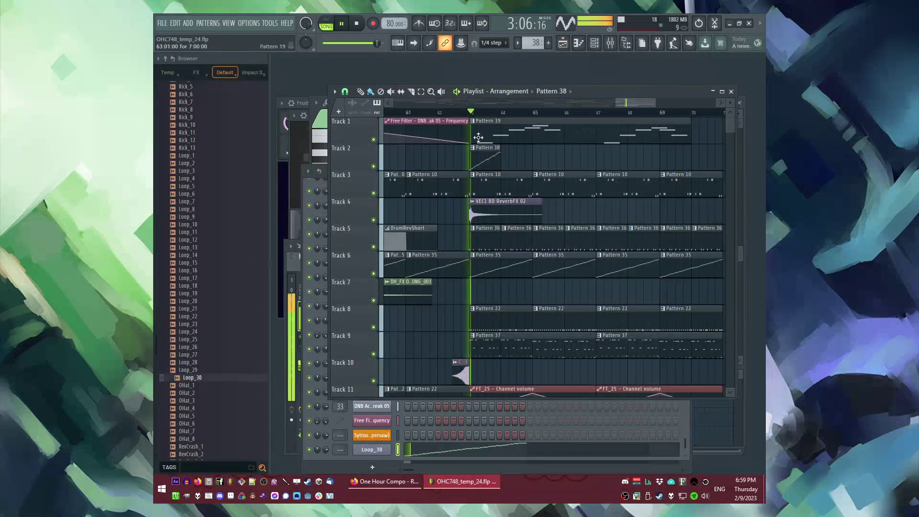
Play Pattern 38's slice notes on their own in pattern mode and select them all.
{"action": "double_click", "coordinate": [486, 164]}
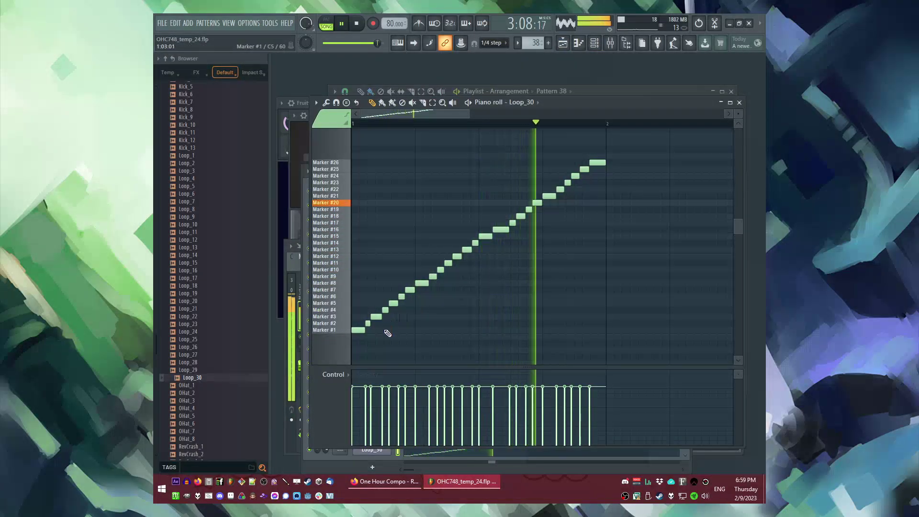
{"action": "key", "text": "l"}
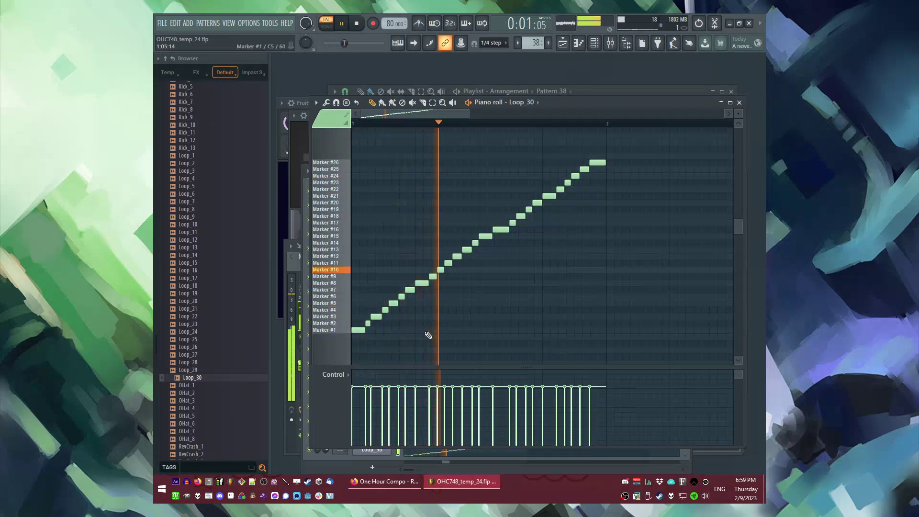
{"action": "key", "text": "space"}
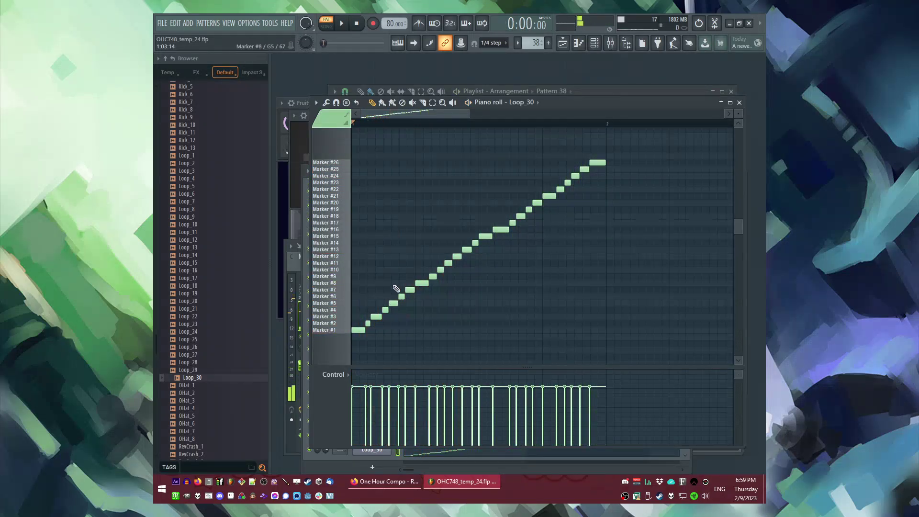
{"action": "key", "text": "ctrl+a"}
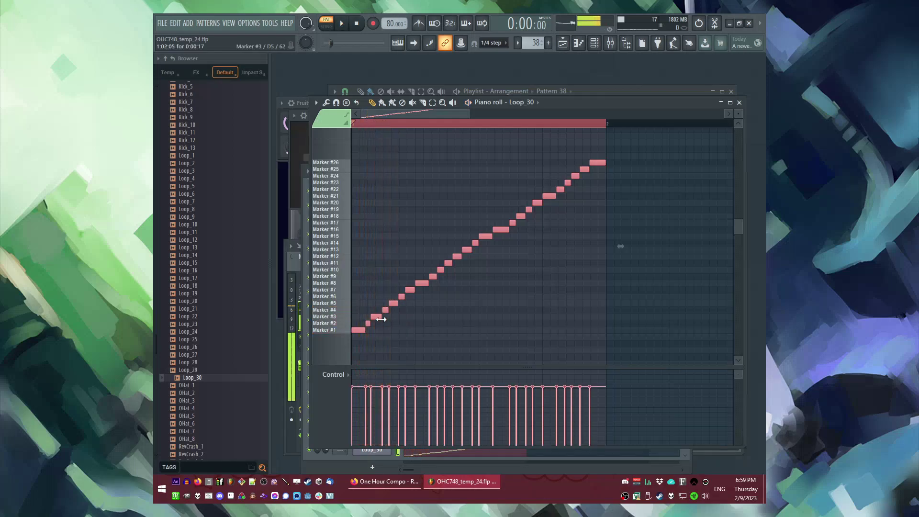
{"action": "key", "text": "space"}
{"action": "right_click", "coordinate": [385, 310]}
{"action": "left_click", "coordinate": [384, 311]}
{"action": "key", "text": "ctrl+z"}
Audition other loops and replace Loop_30 in the Slicex channel with freewilytheme_officialbuild from the Mega Man ish Loops folder.
{"action": "left_click_drag", "start_coordinate": [207, 309], "coordinate": [205, 276]}
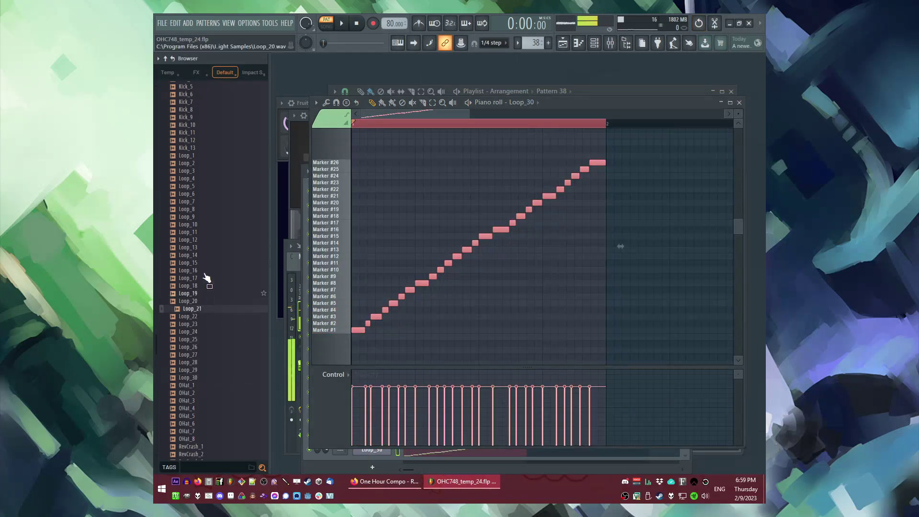
{"action": "left_click", "coordinate": [204, 249]}
{"action": "scroll", "coordinate": [204, 249], "scroll_direction": "up", "scroll_amount": 10}
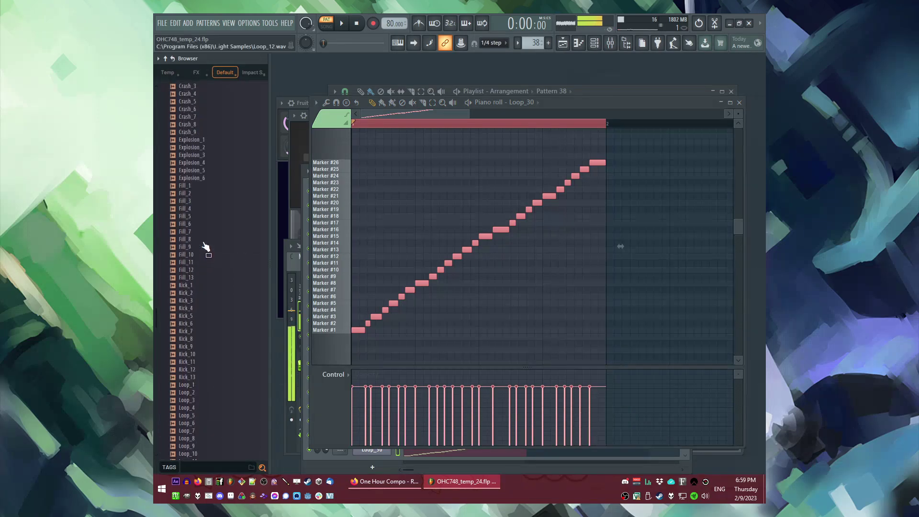
{"action": "left_click", "coordinate": [201, 169]}
{"action": "left_click", "coordinate": [202, 162]}
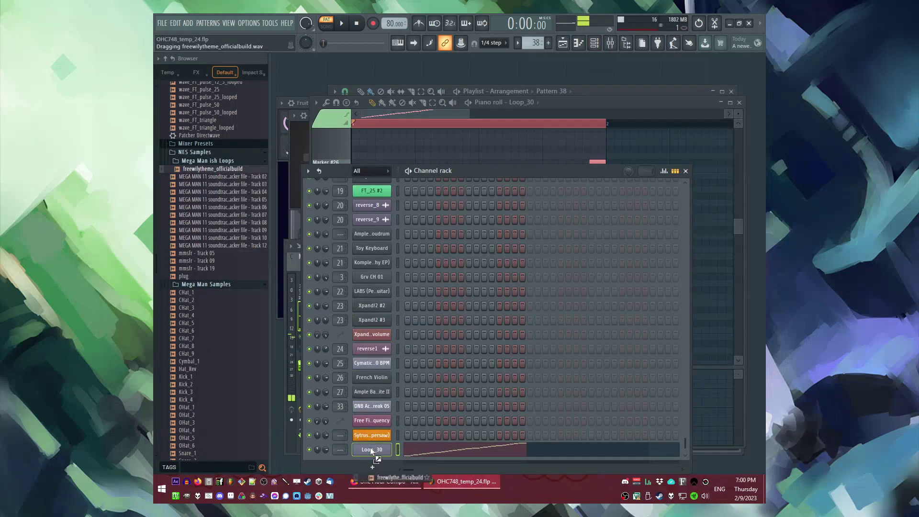
{"action": "left_click_drag", "start_coordinate": [373, 454], "coordinate": [380, 450]}
Play the newly sliced loop and delete all of its slice notes from Pattern 38.
{"action": "key", "text": "space"}
{"action": "right_click", "coordinate": [718, 286]}
{"action": "scroll", "coordinate": [407, 293], "scroll_direction": "down", "scroll_amount": 6}
{"action": "key", "text": "ctrl+a"}
{"action": "key", "text": "Delete"}
{"action": "key", "text": "space"}
Place two-step notes for Marker #1 at step 1, Marker #3 at step 2 and Marker #2 at step 3.
{"action": "left_click_drag", "start_coordinate": [367, 310], "coordinate": [353, 310]}
{"action": "double_click", "coordinate": [383, 311]}
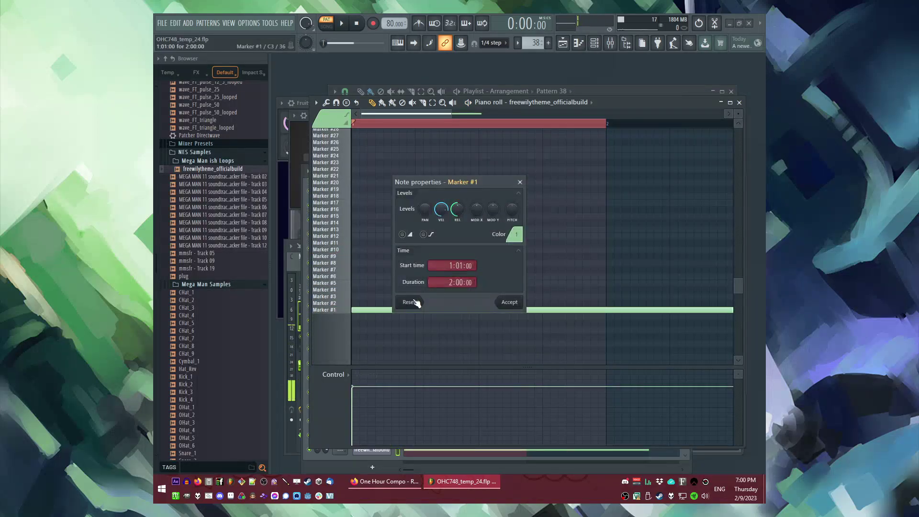
{"action": "left_click", "coordinate": [499, 303]}
{"action": "mouse_move", "coordinate": [413, 311]}
{"action": "left_mouse_down"}
{"action": "mouse_move", "coordinate": [382, 310]}
{"action": "mouse_move", "coordinate": [368, 299]}
{"action": "left_mouse_up"}
{"action": "key", "text": "space"}
{"action": "left_click", "coordinate": [383, 303]}
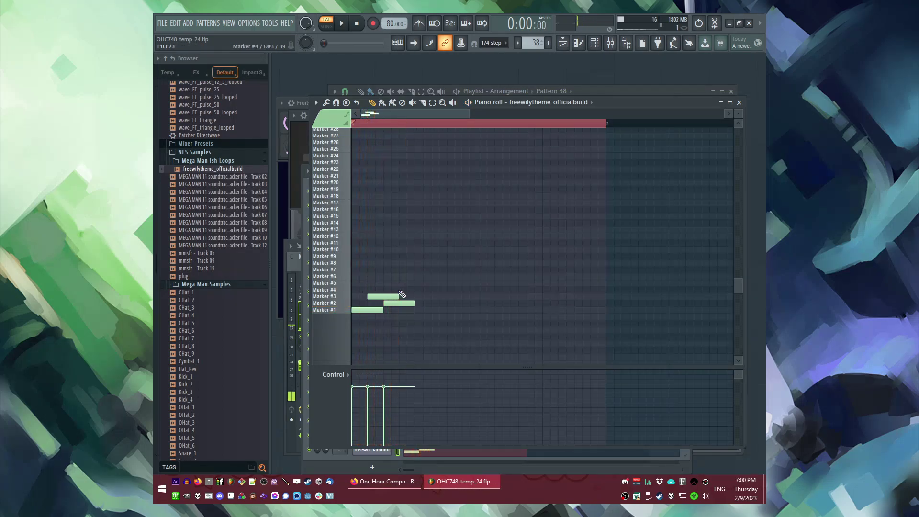
Add two-step notes for Markers #4 and #5 at step 4, Marker #3 at step 5, and Marker #2 at steps 7, 11 and 15.
{"action": "left_click_drag", "start_coordinate": [416, 281], "coordinate": [407, 282]}
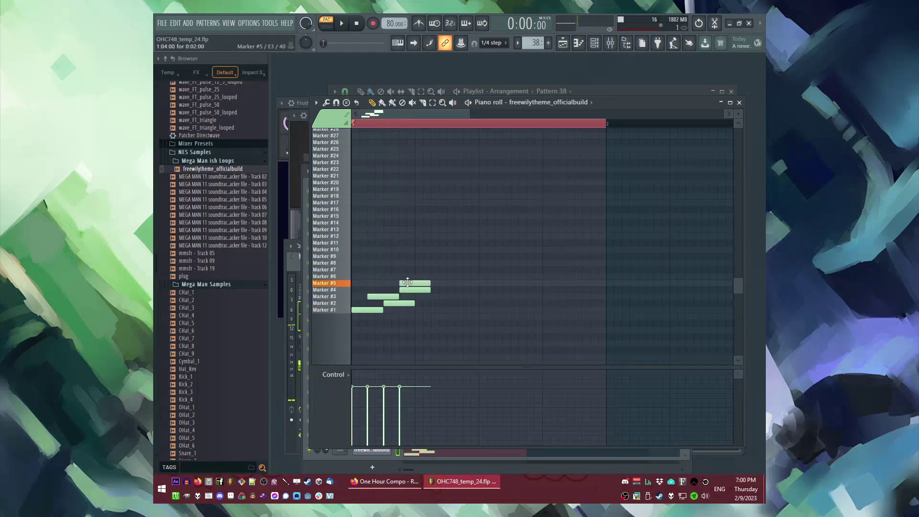
{"action": "key", "text": "space"}
{"action": "left_click", "coordinate": [513, 304]}
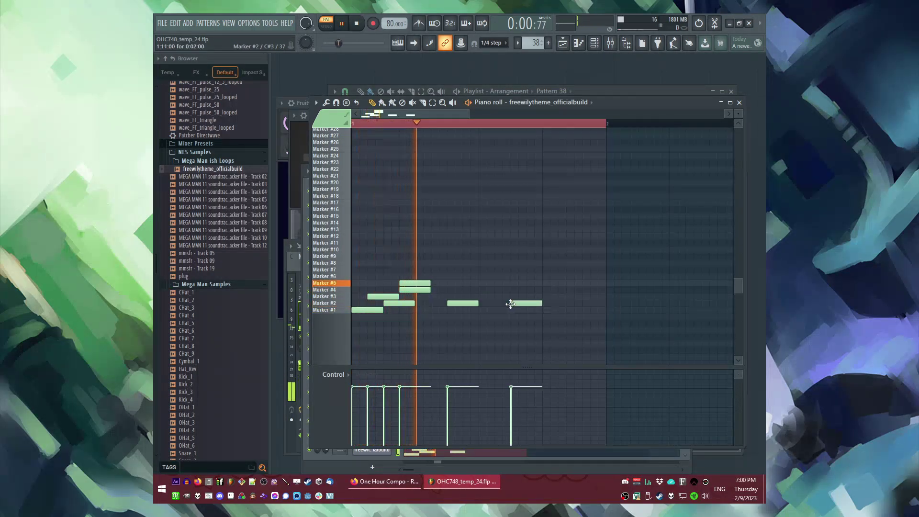
{"action": "left_click", "coordinate": [576, 304]}
{"action": "left_click", "coordinate": [417, 297]}
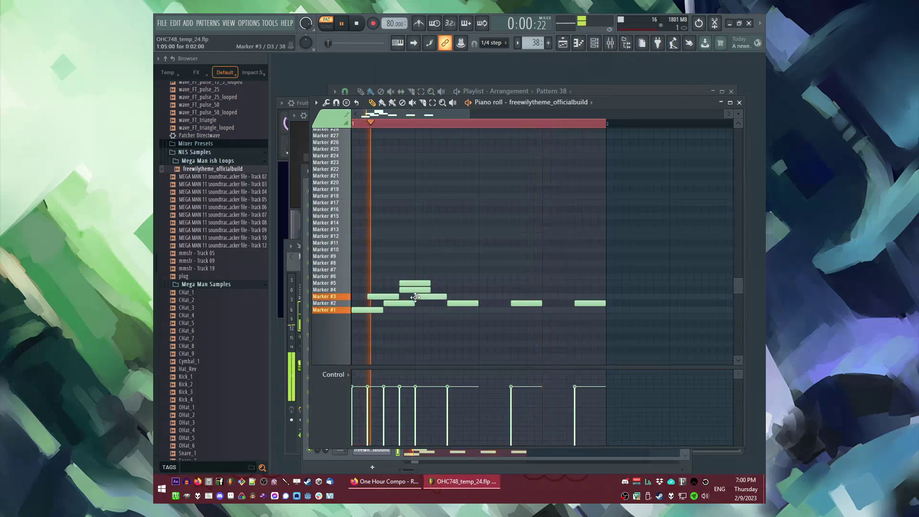
{"action": "key", "text": "space"}
{"action": "key", "text": "space"}
{"action": "key", "text": "space"}
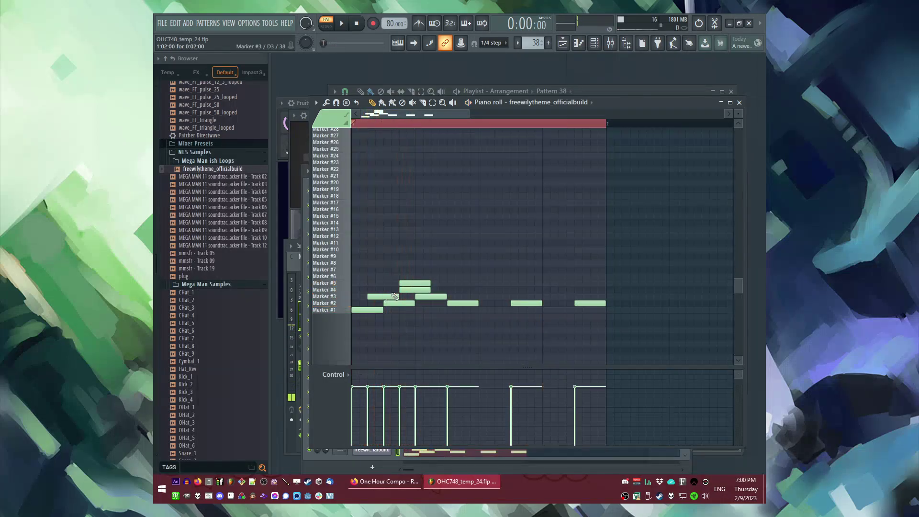
Add Marker #6 notes at steps 5 and 6, plus one-step Marker #5 and Marker #4 notes starting within step 8.
{"action": "key", "text": "space"}
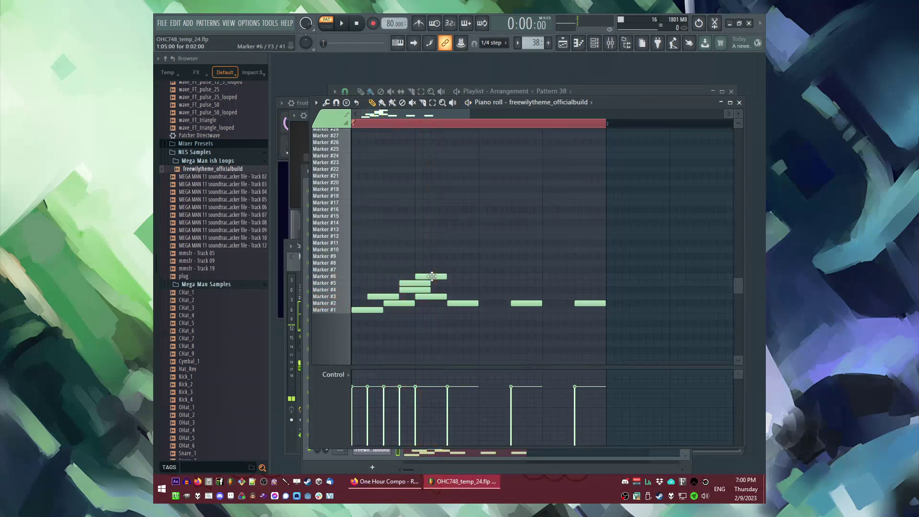
{"action": "mouse_move", "coordinate": [431, 269]}
{"action": "left_mouse_down"}
{"action": "mouse_move", "coordinate": [433, 277]}
{"action": "mouse_move", "coordinate": [463, 269]}
{"action": "left_mouse_up"}
{"action": "key", "text": "space"}
{"action": "key", "text": "space"}
{"action": "left_click", "coordinate": [468, 269]}
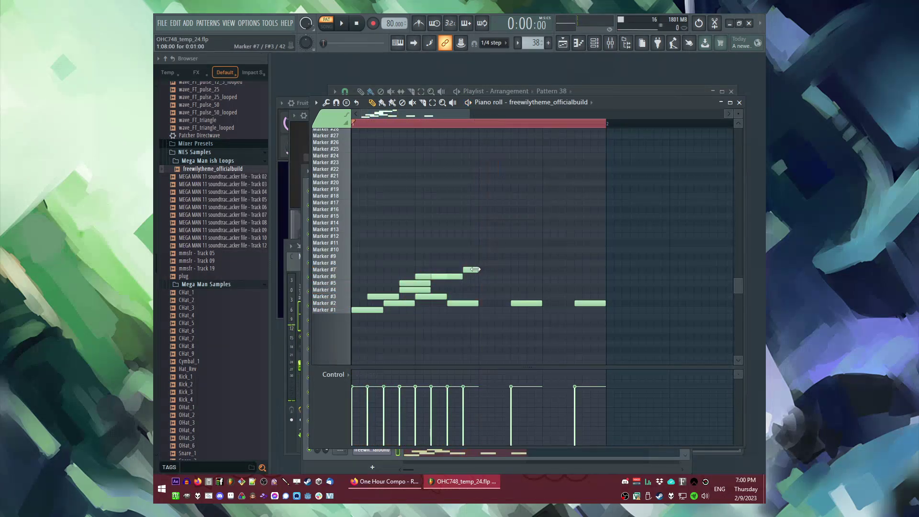
{"action": "left_click", "coordinate": [472, 290]}
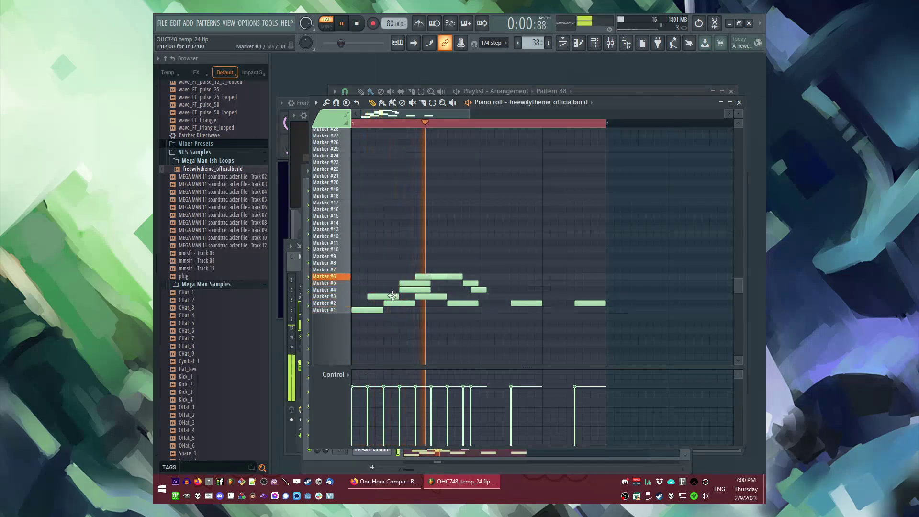
{"action": "key", "text": "space"}
Add Marker #5 notes starting halfway through steps 2 and 4, and play the pattern.
{"action": "left_click_drag", "start_coordinate": [375, 284], "coordinate": [379, 285]}
{"action": "key", "text": "space"}
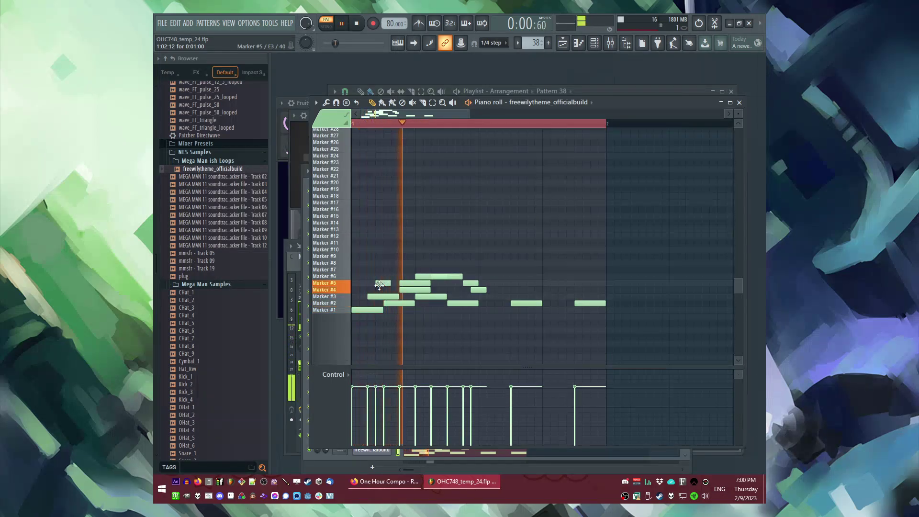
{"action": "left_click", "coordinate": [408, 283]}
{"action": "key", "text": "space"}
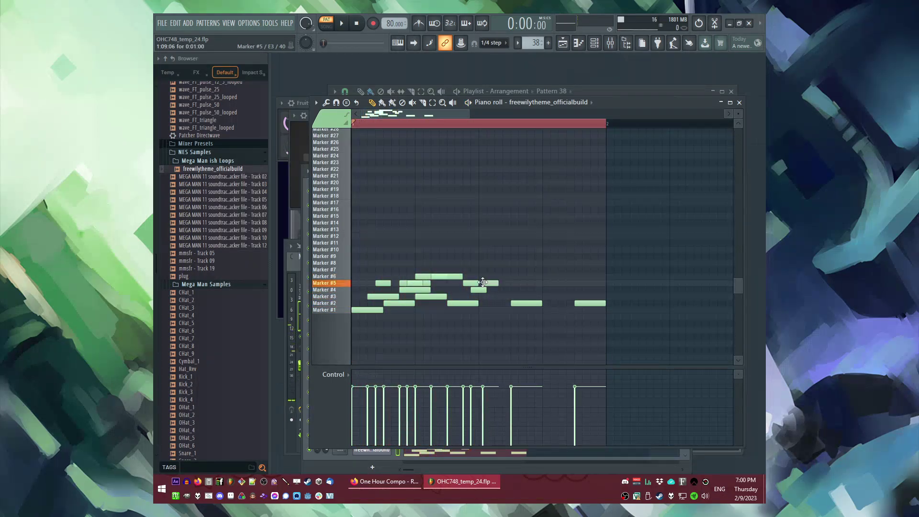
Continue the rhythm with one-step Marker #6, #5 and #4 notes from step 9 to halfway through step 12.
{"action": "key", "text": "space"}
{"action": "left_click", "coordinate": [498, 283]}
{"action": "left_click", "coordinate": [507, 290]}
{"action": "left_click", "coordinate": [527, 283]}
{"action": "key", "text": "space"}
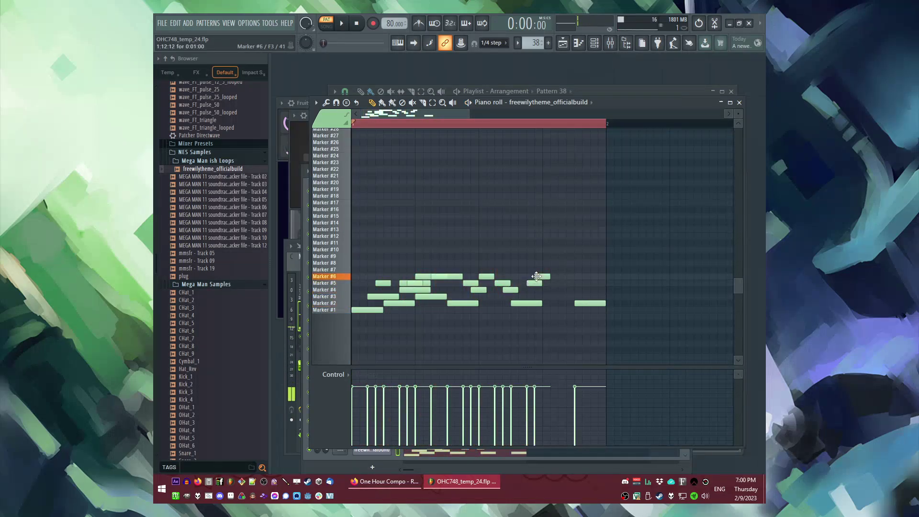
Complete the bar from step 13 onward with short Marker #5, #6 and #4 notes.
{"action": "key", "text": "space"}
{"action": "left_click", "coordinate": [550, 283]}
{"action": "left_click", "coordinate": [560, 283]}
{"action": "left_click", "coordinate": [566, 277]}
{"action": "key", "text": "space"}
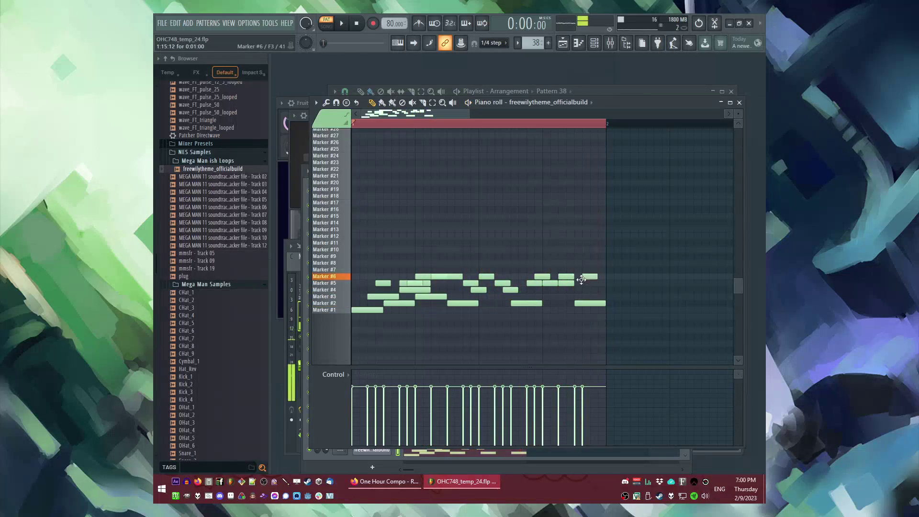
{"action": "key", "text": "space"}
{"action": "left_click_drag", "start_coordinate": [592, 286], "coordinate": [598, 283]}
{"action": "left_click", "coordinate": [601, 290]}
Play the song from bar 63 and repeat Pattern 38 along Track 2 from bar 64 to bar 71.
{"action": "key", "text": "F5"}
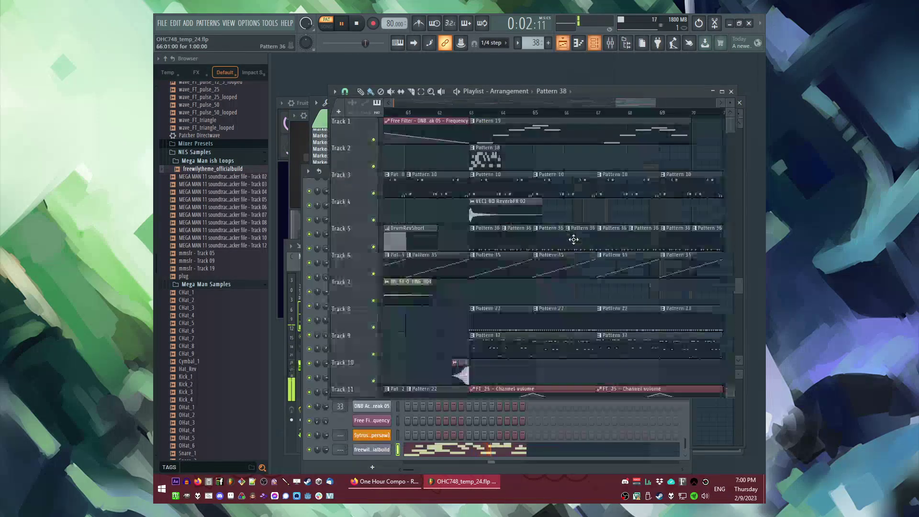
{"action": "key", "text": "l"}
{"action": "left_click", "coordinate": [471, 115]}
{"action": "left_click_drag", "start_coordinate": [511, 162], "coordinate": [732, 168]}
Route the Slicex channel to mixer track 35 and load Fruity Blood Overdrive in effect slot 4.
{"action": "key", "text": "F6"}
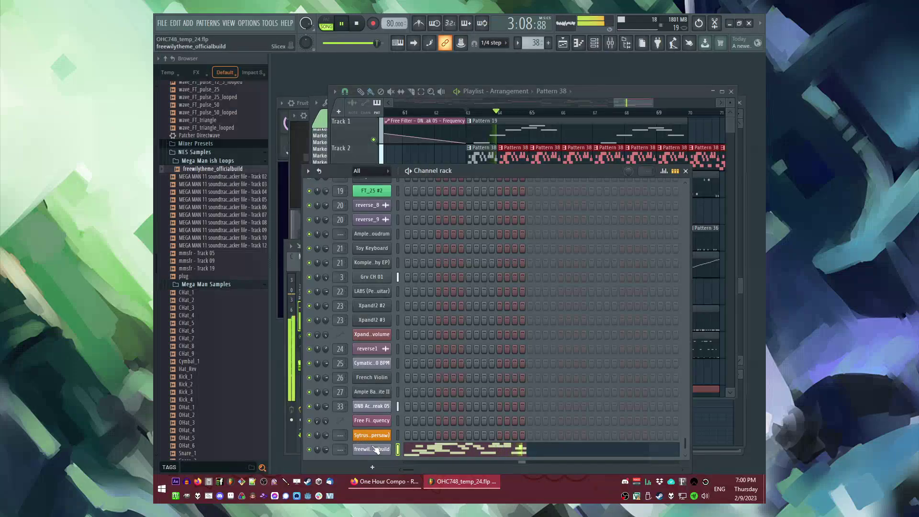
{"action": "left_click", "coordinate": [376, 449]}
{"action": "left_click", "coordinate": [670, 191]}
{"action": "left_click", "coordinate": [641, 300]}
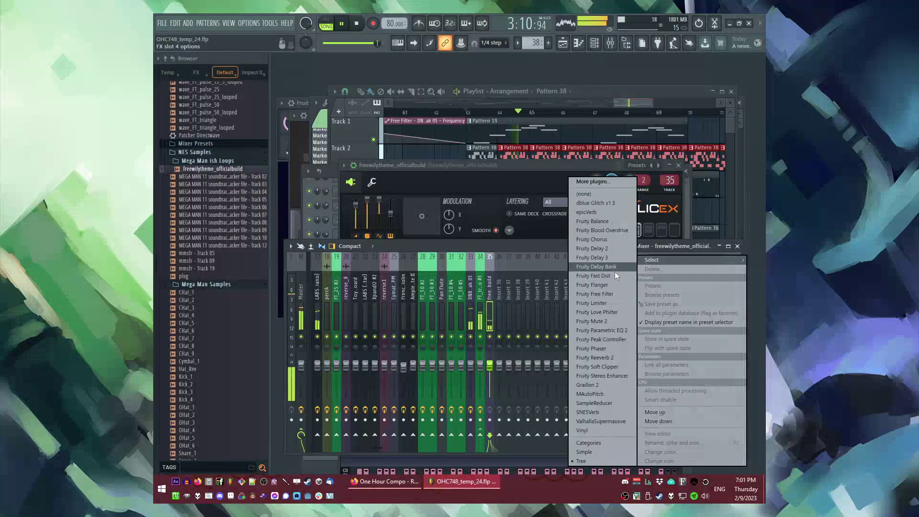
{"action": "left_click", "coordinate": [609, 231]}
{"action": "left_click", "coordinate": [512, 141]}
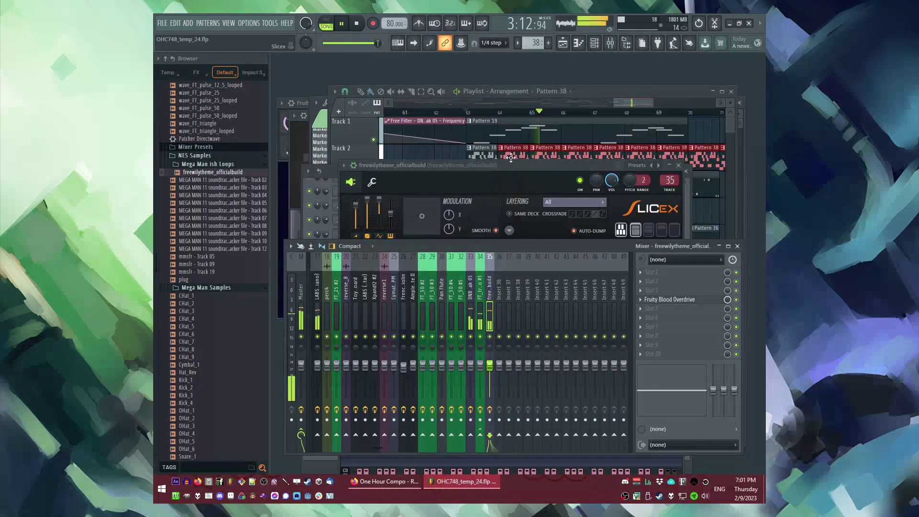
Examine the mixer tracks, the Slicex slices and the Pattern 38 notes while the song plays.
{"action": "scroll", "coordinate": [399, 299], "scroll_direction": "left", "scroll_amount": 5}
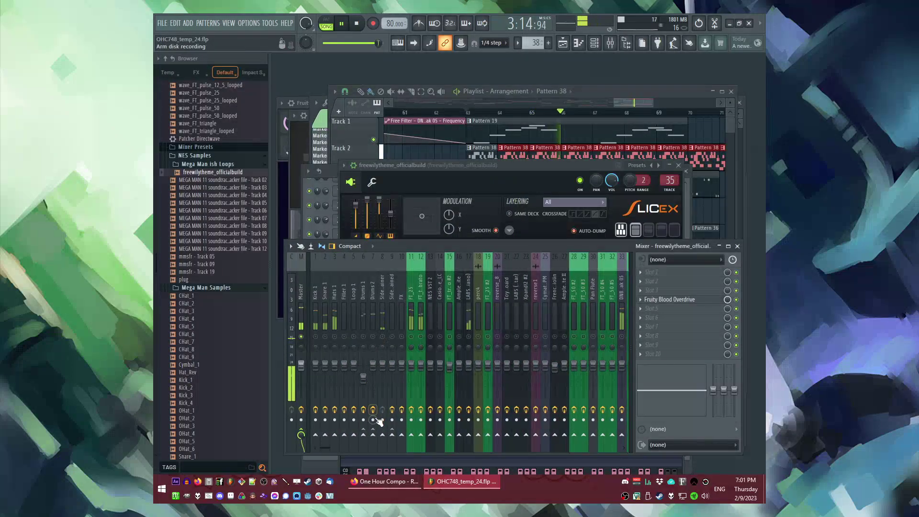
{"action": "scroll", "coordinate": [430, 301], "scroll_direction": "right", "scroll_amount": 8}
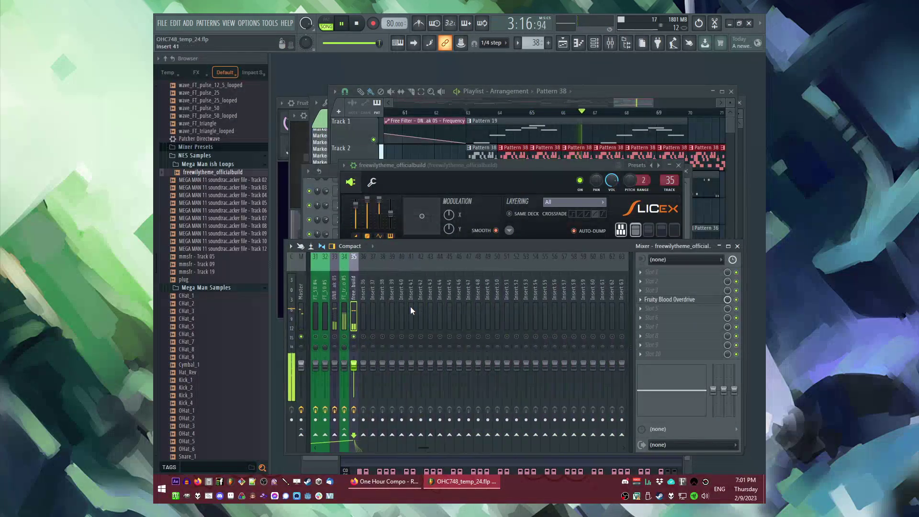
{"action": "left_click", "coordinate": [449, 178]}
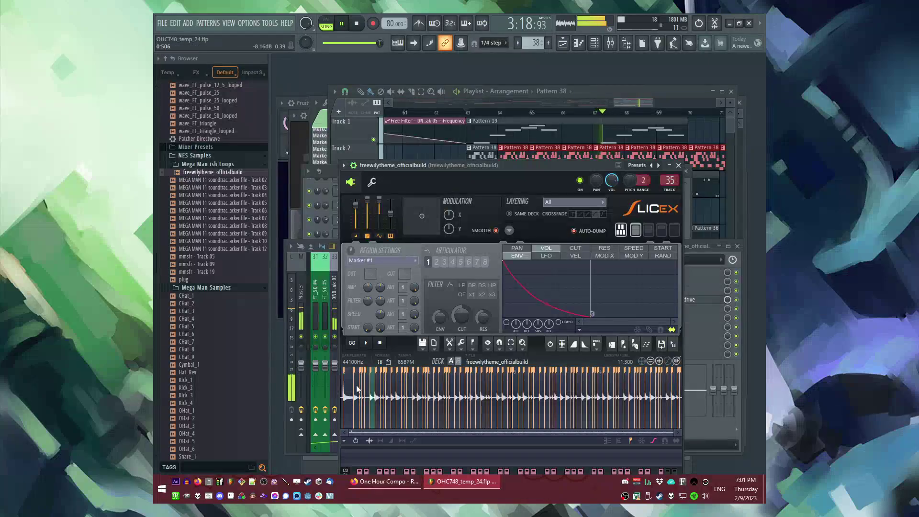
{"action": "key", "text": "F6"}
{"action": "key", "text": "F5"}
{"action": "left_click", "coordinate": [556, 199]}
{"action": "key", "text": "F7"}
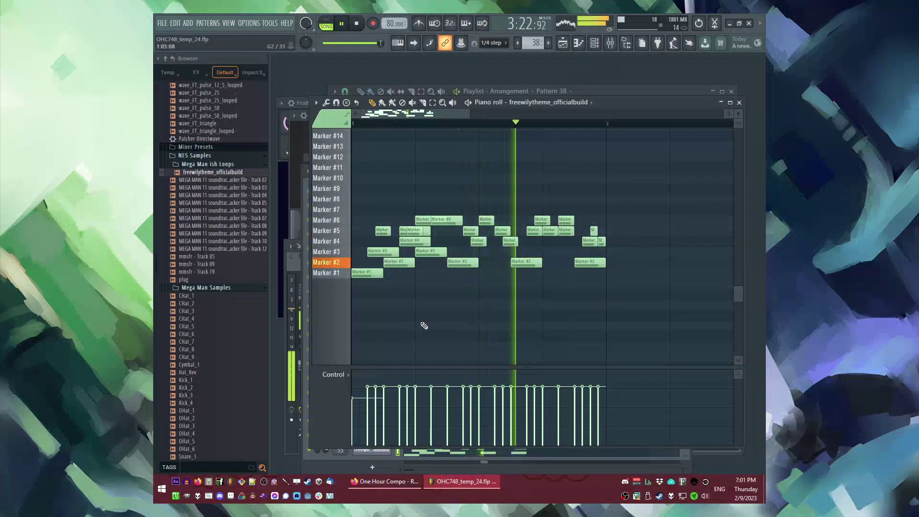
Add Fruity Reeverb 2 in effect slot 6 of the Slicex track, adjust its room size, and set its wet level to 34%.
{"action": "key", "text": "F5"}
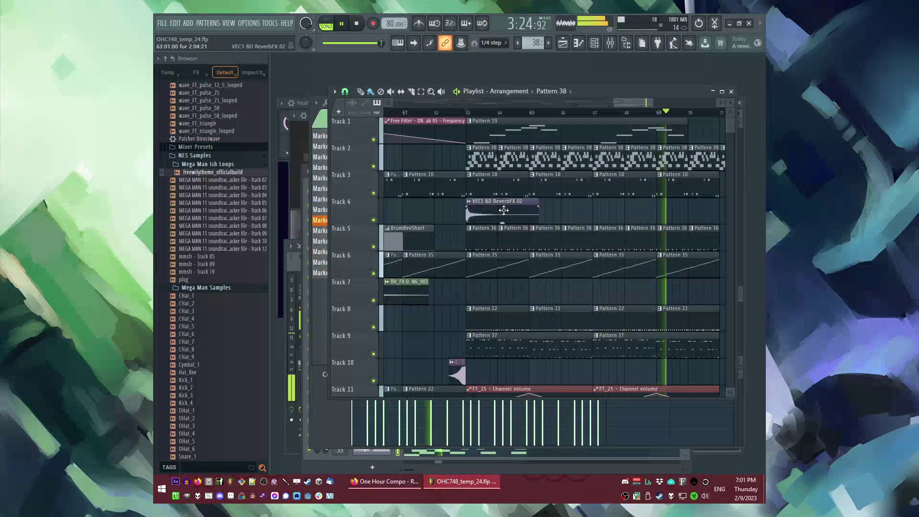
{"action": "key", "text": "l"}
{"action": "key", "text": "F9"}
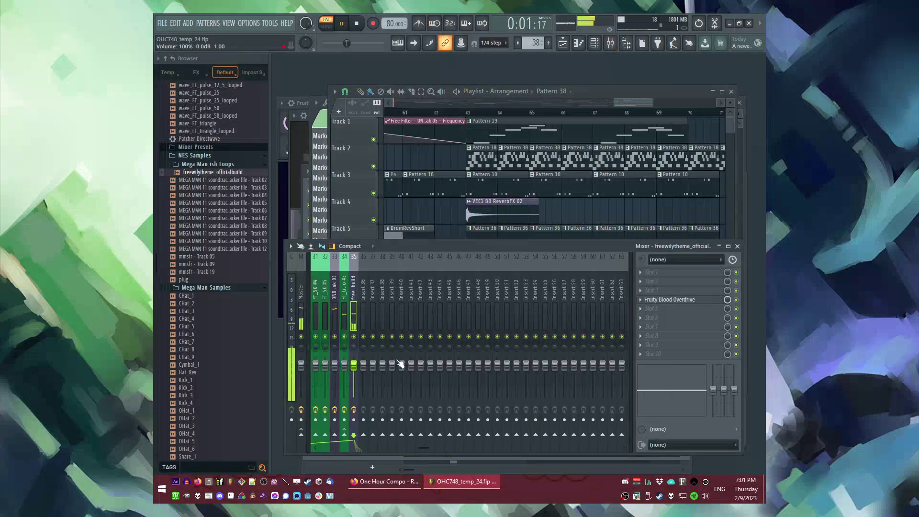
{"action": "left_click", "coordinate": [643, 319]}
{"action": "left_click", "coordinate": [594, 360]}
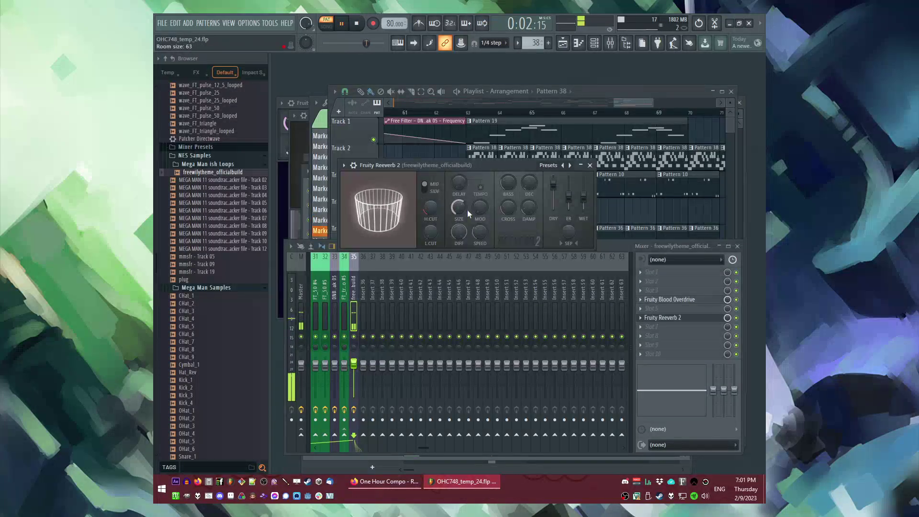
{"action": "left_click_drag", "start_coordinate": [458, 212], "coordinate": [458, 219]}
{"action": "left_click_drag", "start_coordinate": [584, 197], "coordinate": [584, 202]}
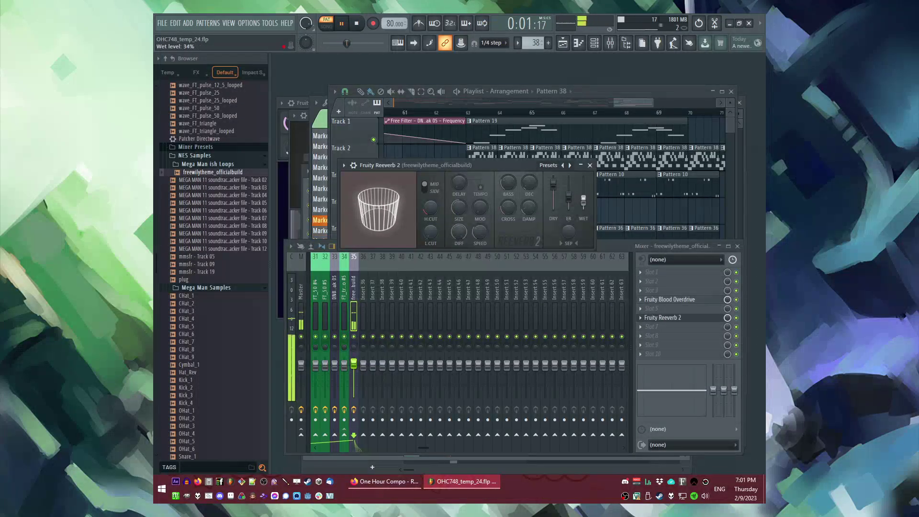
Add Fruity Parametric EQ 2 in effect slot 2, cut its low band, and play the song from bar 63.
{"action": "left_click", "coordinate": [638, 281]}
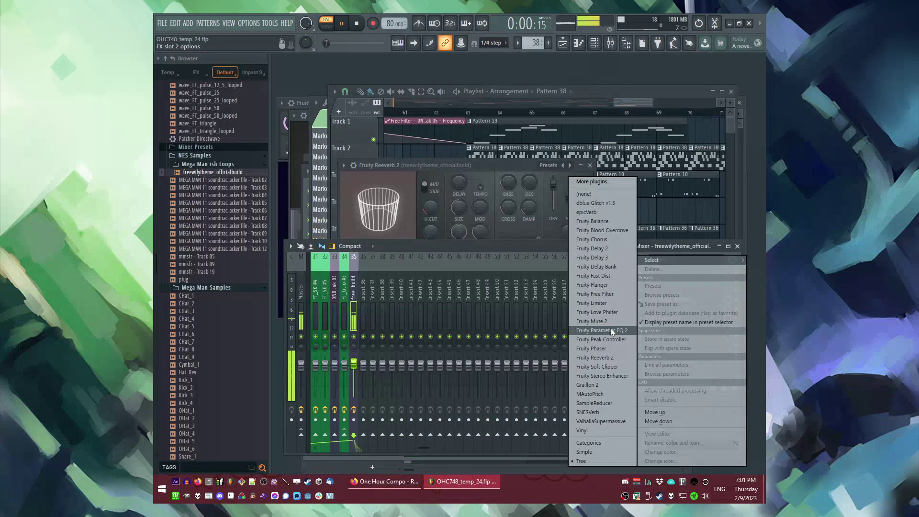
{"action": "left_click", "coordinate": [610, 328]}
{"action": "left_click_drag", "start_coordinate": [333, 196], "coordinate": [324, 260]}
{"action": "key", "text": "F6"}
{"action": "key", "text": "F5"}
{"action": "key", "text": "l"}
{"action": "left_click", "coordinate": [468, 112]}
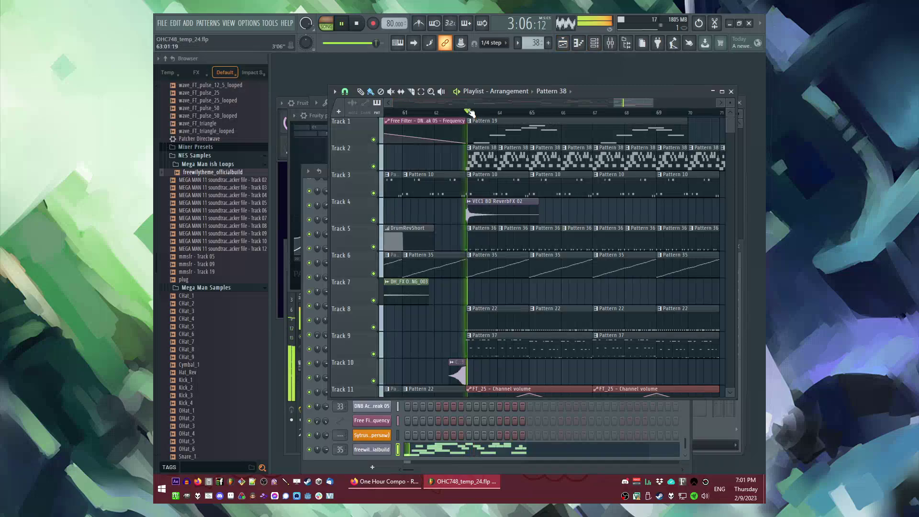
{"action": "scroll", "coordinate": [570, 220], "scroll_direction": "down", "scroll_amount": 5}
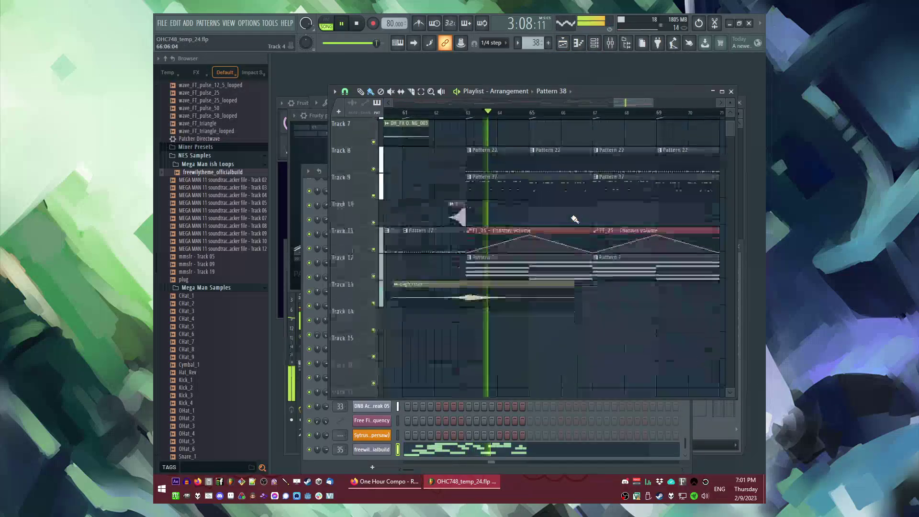
{"action": "scroll", "coordinate": [558, 219], "scroll_direction": "up", "scroll_amount": 5}
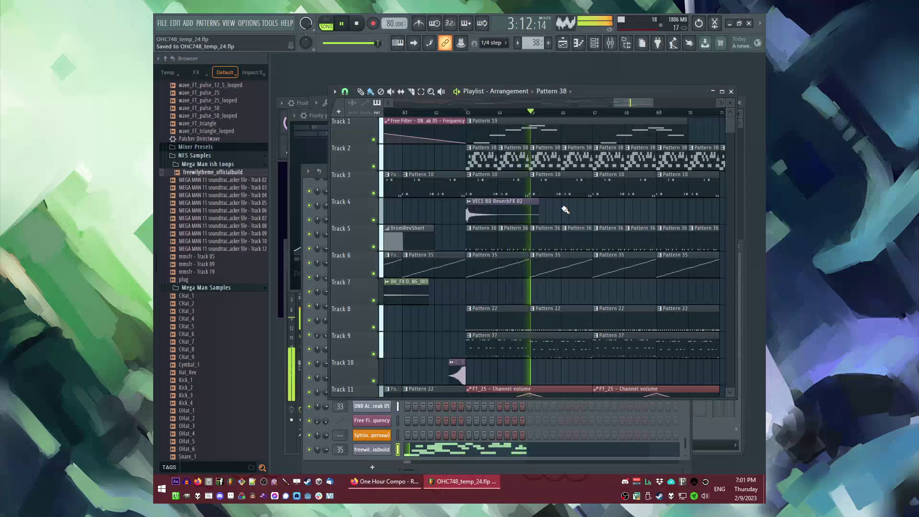
Create Pattern 39, place it on Track 7 at bar 67, and delete the extra Pattern 38 clip at bar 71.
{"action": "scroll", "coordinate": [522, 223], "scroll_direction": "right", "scroll_amount": 1}
{"action": "scroll", "coordinate": [531, 218], "scroll_direction": "down", "scroll_amount": 2}
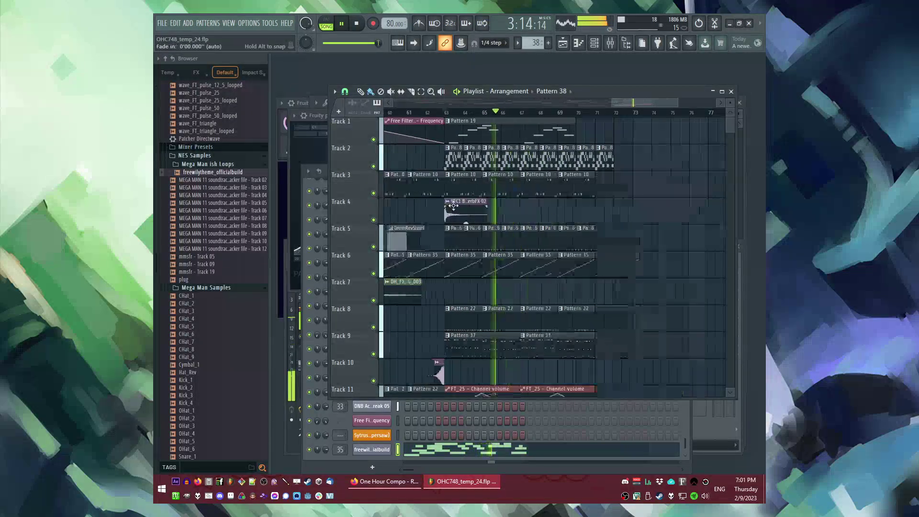
{"action": "key", "text": "F4"}
{"action": "key", "text": "Return"}
{"action": "left_click", "coordinate": [512, 297]}
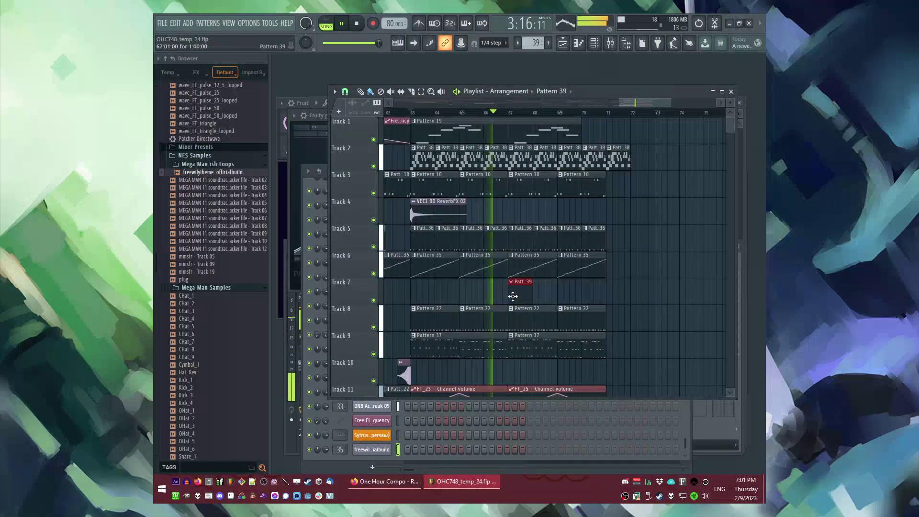
{"action": "right_click", "coordinate": [623, 162]}
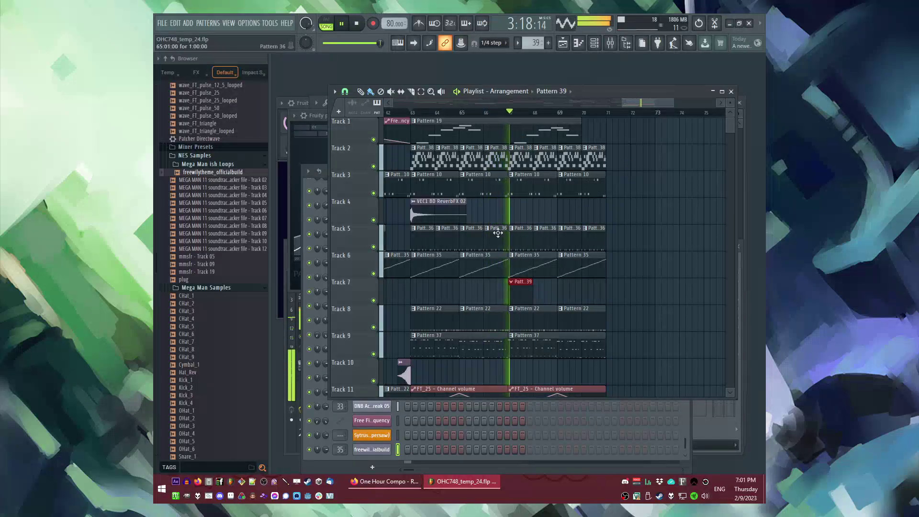
Duplicate the clips from bars 63–70 on Tracks 5 and 6, and on Tracks 2 and 3, to start at bar 71.
{"action": "left_click_drag", "start_coordinate": [516, 289], "coordinate": [411, 248]}
{"action": "key", "text": "ctrl+b"}
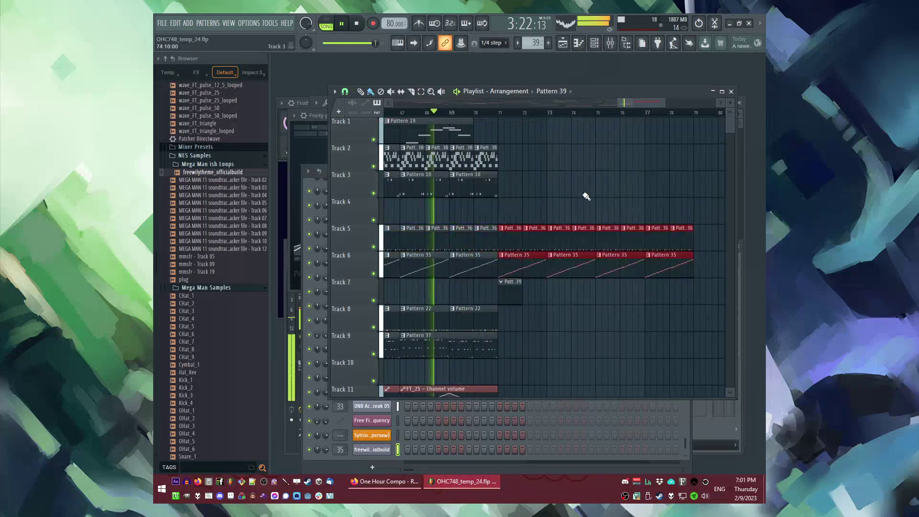
{"action": "scroll", "coordinate": [594, 194], "scroll_direction": "down", "scroll_amount": 3}
{"action": "scroll", "coordinate": [574, 192], "scroll_direction": "up", "scroll_amount": 1}
{"action": "left_click_drag", "start_coordinate": [607, 186], "coordinate": [487, 164]}
{"action": "key", "text": "ctrl+b"}
Duplicate the clips from bars 63–70 on Tracks 8, 9, 11 and 12 to start at bar 71, and save the project.
{"action": "scroll", "coordinate": [488, 192], "scroll_direction": "down", "scroll_amount": 4}
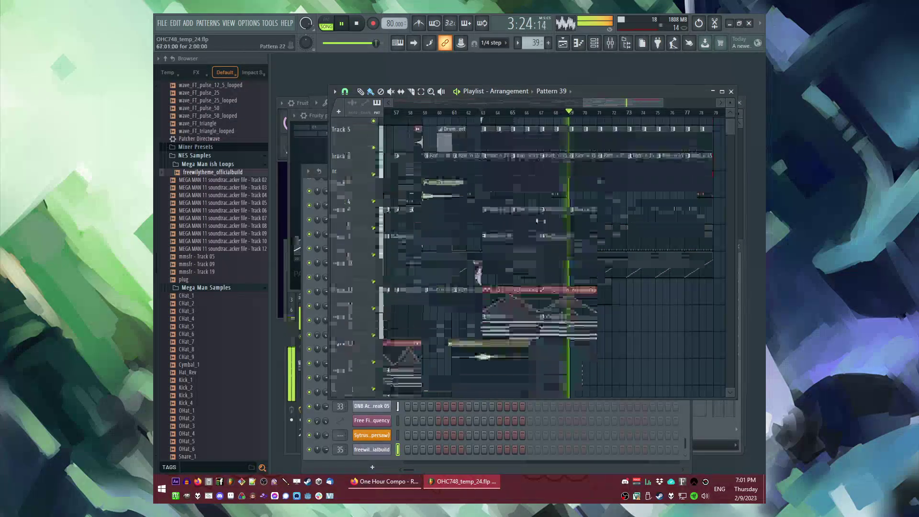
{"action": "left_click_drag", "start_coordinate": [632, 230], "coordinate": [483, 204]}
{"action": "key", "text": "ctrl+b"}
{"action": "left_click_drag", "start_coordinate": [616, 322], "coordinate": [497, 293]}
{"action": "key", "text": "ctrl+b"}
{"action": "scroll", "coordinate": [497, 291], "scroll_direction": "up", "scroll_amount": 4}
{"action": "scroll", "coordinate": [498, 291], "scroll_direction": "down", "scroll_amount": 2}
{"action": "scroll", "coordinate": [559, 293], "scroll_direction": "up", "scroll_amount": 4}
{"action": "key", "text": "ctrl+s"}
Open Pattern 39 and preview 808 Crash, 909 Crash and 909 Ride from the Drums pack's Cymbals folder.
{"action": "double_click", "coordinate": [559, 293]}
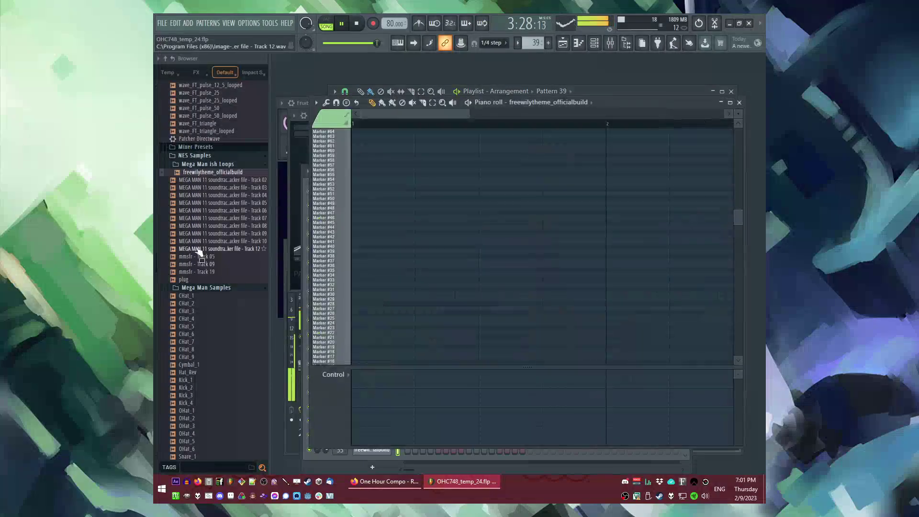
{"action": "scroll", "coordinate": [201, 245], "scroll_direction": "up", "scroll_amount": 10}
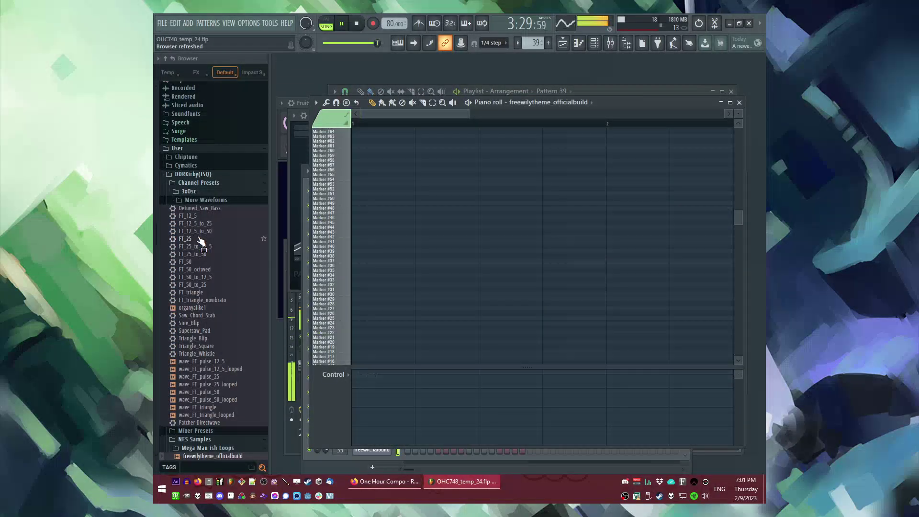
{"action": "left_click", "coordinate": [166, 58]}
{"action": "left_click", "coordinate": [173, 59]}
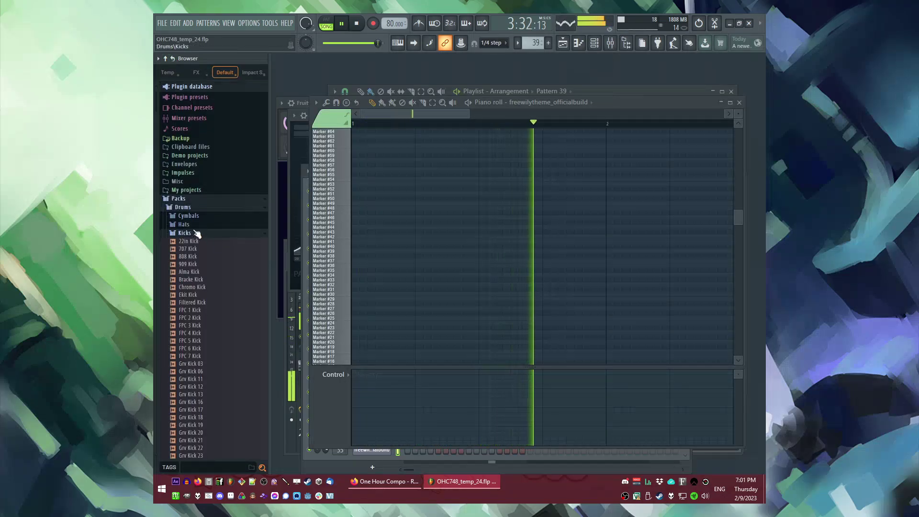
{"action": "left_click", "coordinate": [193, 217]}
{"action": "left_click", "coordinate": [195, 240]}
{"action": "left_click", "coordinate": [197, 247]}
{"action": "left_click", "coordinate": [199, 255]}
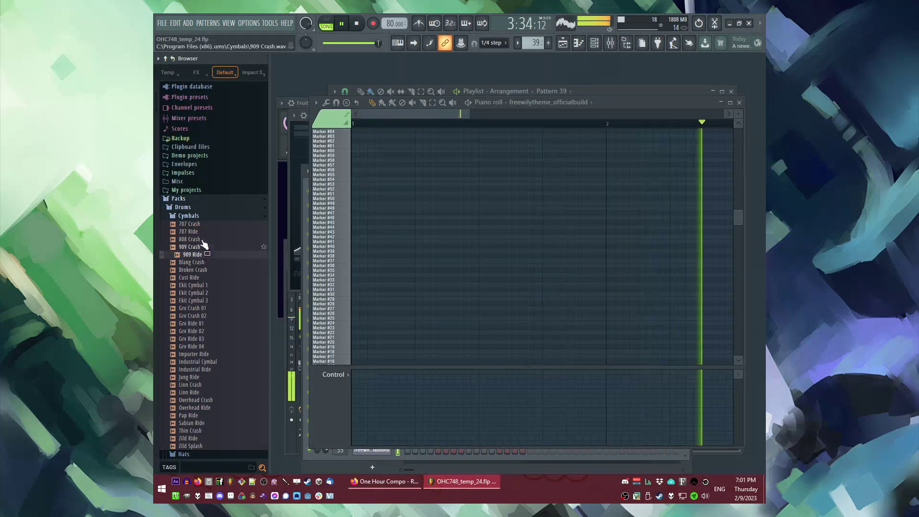
Preview the Grv Ride samples, add Grv Ride 01 as a new channel at the start of the rack, and fill its steps at a regular interval.
{"action": "key", "text": "F6"}
{"action": "left_click", "coordinate": [198, 331]}
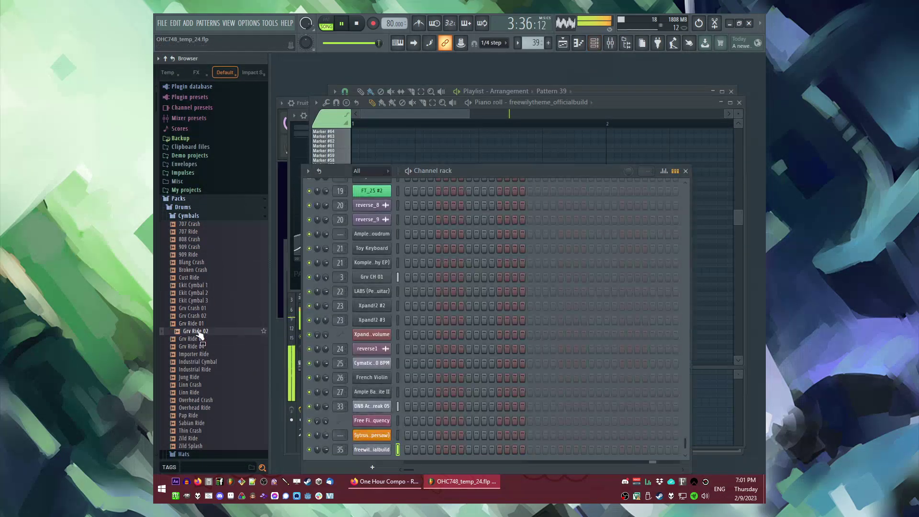
{"action": "left_click", "coordinate": [202, 335]}
{"action": "scroll", "coordinate": [326, 289], "scroll_direction": "up", "scroll_amount": 8}
{"action": "left_click", "coordinate": [212, 326]}
{"action": "scroll", "coordinate": [507, 274], "scroll_direction": "up", "scroll_amount": 4}
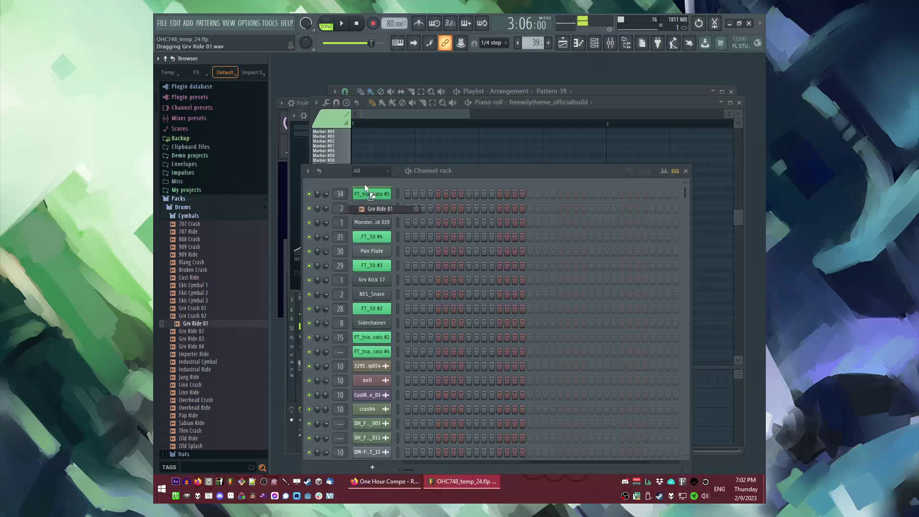
{"action": "left_click_drag", "start_coordinate": [365, 186], "coordinate": [377, 193]}
{"action": "right_click", "coordinate": [377, 193]}
{"action": "left_click", "coordinate": [544, 243]}
Repeat Pattern 39 along Track 7 from bar 71 up to bar 79, removing the surplus clip.
{"action": "key", "text": "space"}
{"action": "key", "text": "F6"}
{"action": "key", "text": "F5"}
{"action": "left_click", "coordinate": [559, 113]}
{"action": "left_click_drag", "start_coordinate": [585, 297], "coordinate": [720, 299]}
{"action": "scroll", "coordinate": [608, 290], "scroll_direction": "down", "scroll_amount": 2}
{"action": "right_click", "coordinate": [668, 299]}
Fill the Grv Ride 01 channel every 4 steps, route it to mixer track 4, and set its volume to 68%.
{"action": "key", "text": "F6"}
{"action": "right_click", "coordinate": [372, 193]}
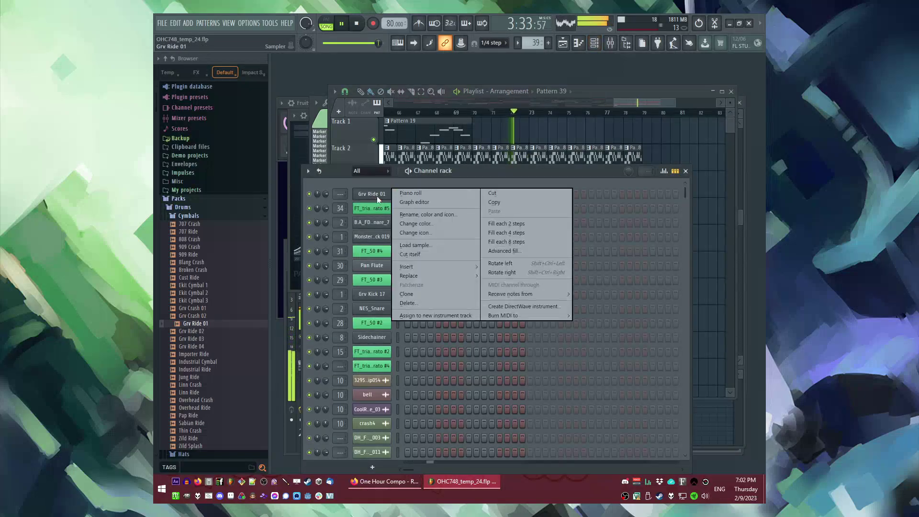
{"action": "left_click", "coordinate": [506, 243]}
{"action": "left_click_drag", "start_coordinate": [326, 193], "coordinate": [326, 198]}
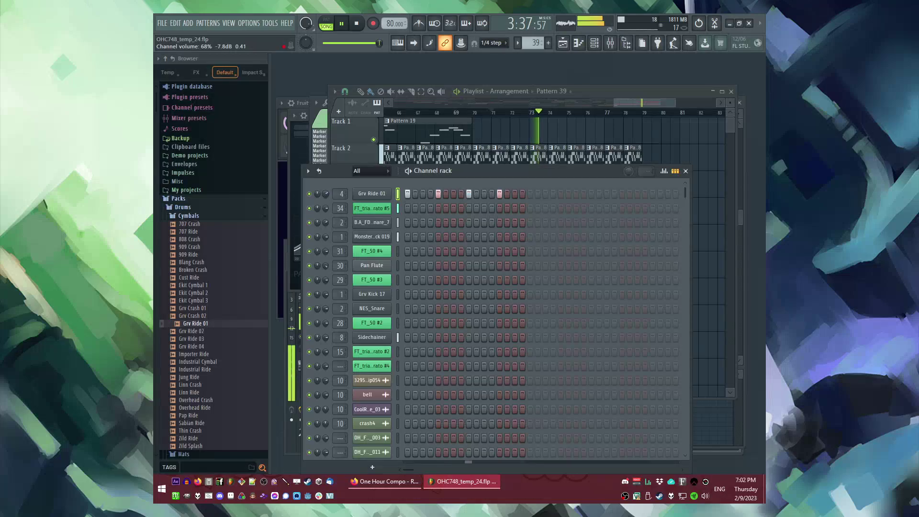
Place a DrumGlitch1 clip on Track 4 at bar 70.
{"action": "left_click", "coordinate": [627, 145]}
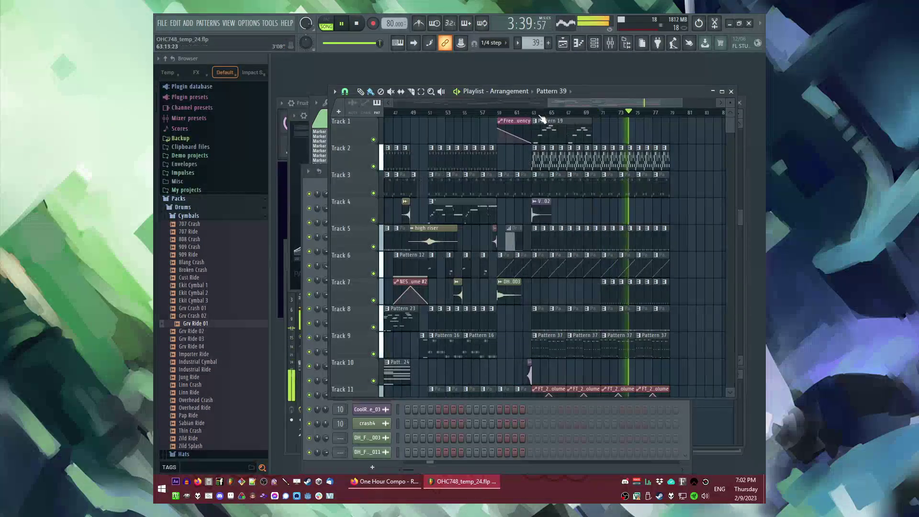
{"action": "left_click", "coordinate": [571, 91]}
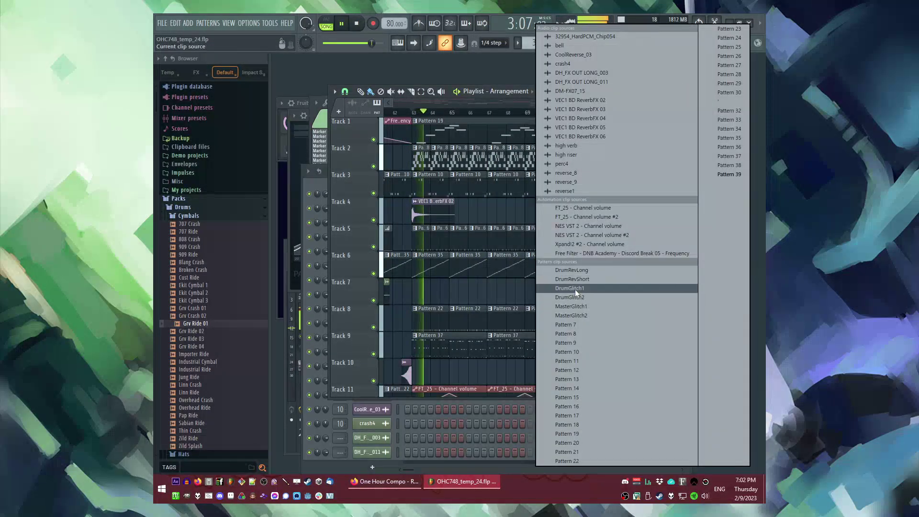
{"action": "left_click", "coordinate": [575, 291]}
{"action": "left_click", "coordinate": [546, 213]}
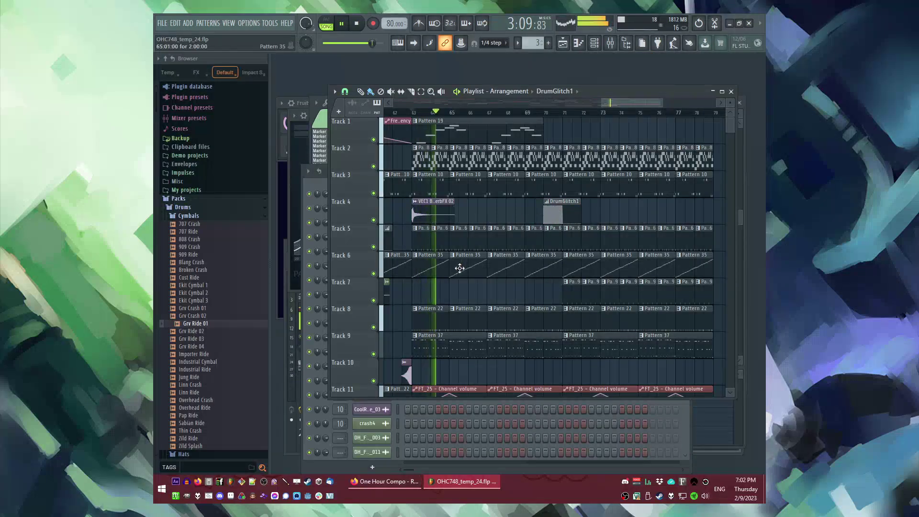
Open Pattern 19 from Track 1 and add the Sine_Blip preset as a new channel at the start of the rack.
{"action": "scroll", "coordinate": [521, 282], "scroll_direction": "down", "scroll_amount": 5}
{"action": "scroll", "coordinate": [527, 254], "scroll_direction": "up", "scroll_amount": 6}
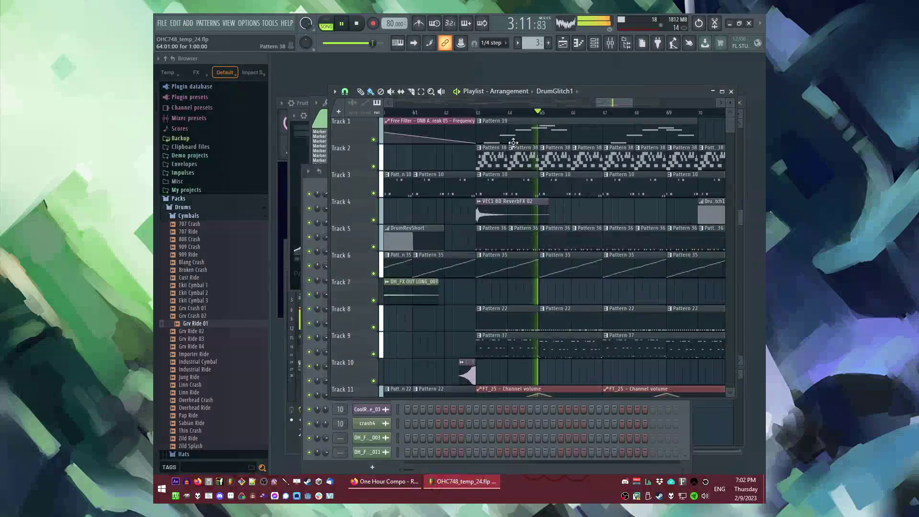
{"action": "scroll", "coordinate": [503, 126], "scroll_direction": "down", "scroll_amount": 2}
{"action": "double_click", "coordinate": [540, 131]}
{"action": "key", "text": "l"}
{"action": "key", "text": "F6"}
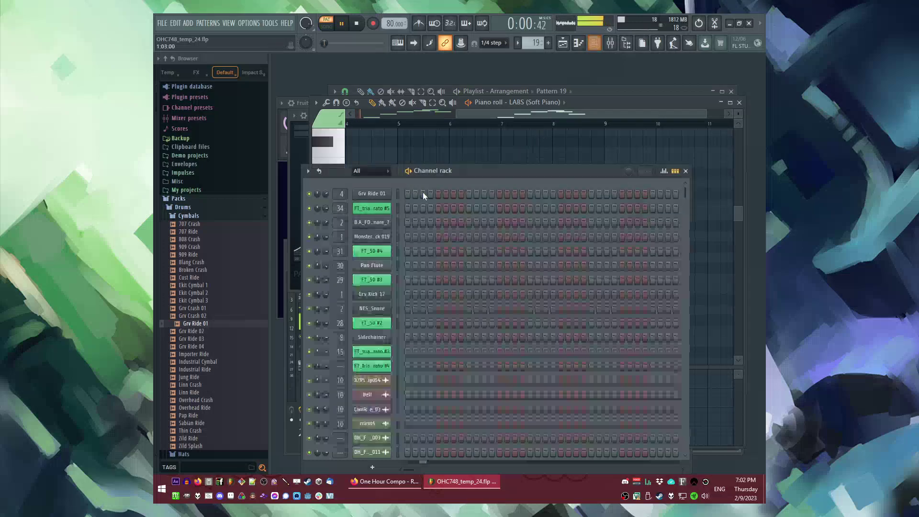
{"action": "scroll", "coordinate": [207, 259], "scroll_direction": "up", "scroll_amount": 15}
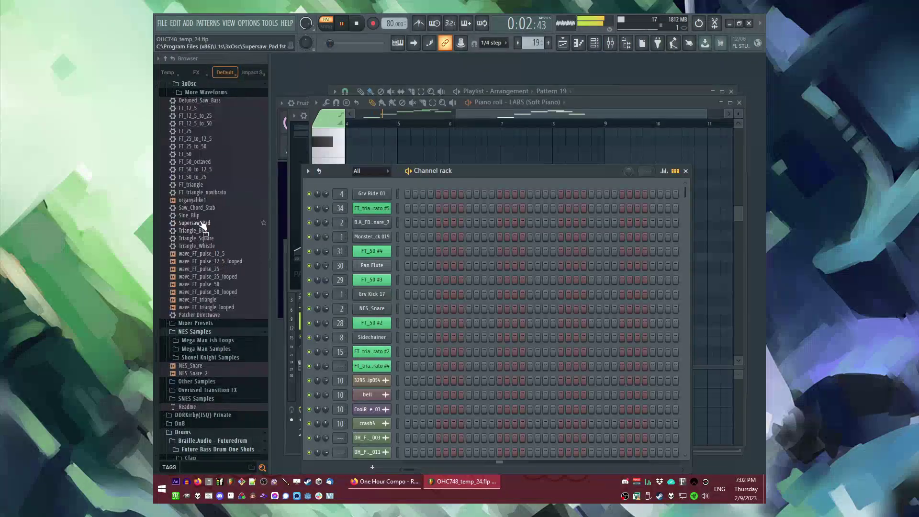
{"action": "left_click_drag", "start_coordinate": [366, 182], "coordinate": [366, 183]}
{"action": "key", "text": "Escape"}
{"action": "key", "text": "F5"}
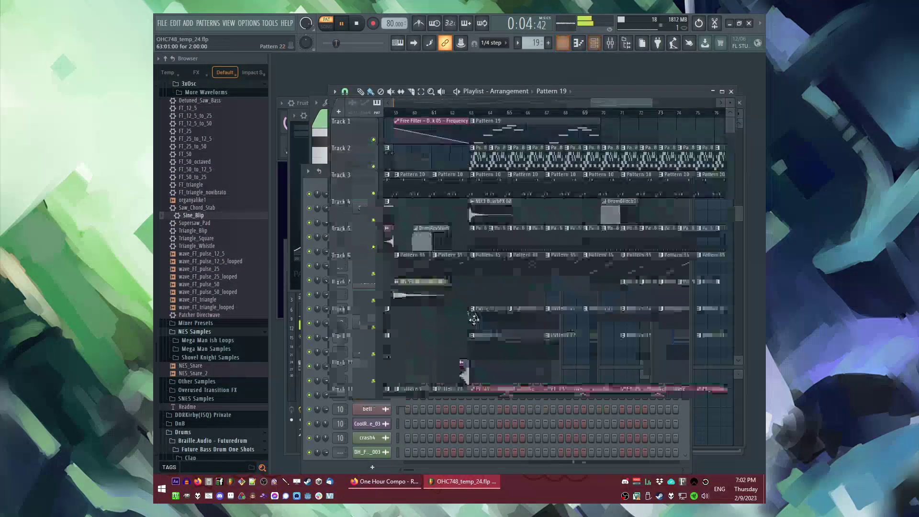
Make the Pattern 19 clip on Track 1 a unique pattern and paste its melody into the Sine_Blip #2 channel.
{"action": "left_click", "coordinate": [473, 121]}
{"action": "left_click", "coordinate": [477, 182]}
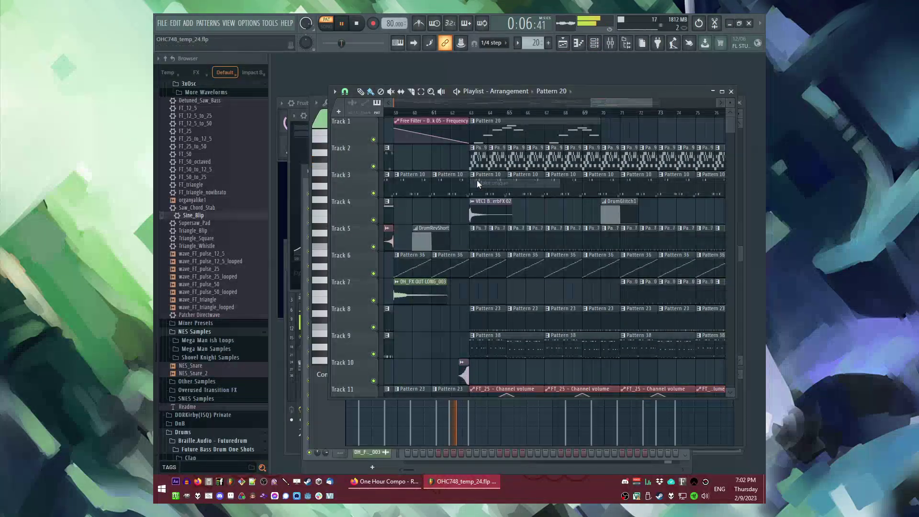
{"action": "double_click", "coordinate": [493, 133]}
{"action": "key", "text": "F6"}
{"action": "scroll", "coordinate": [441, 298], "scroll_direction": "down", "scroll_amount": 10}
{"action": "scroll", "coordinate": [441, 298], "scroll_direction": "up", "scroll_amount": 5}
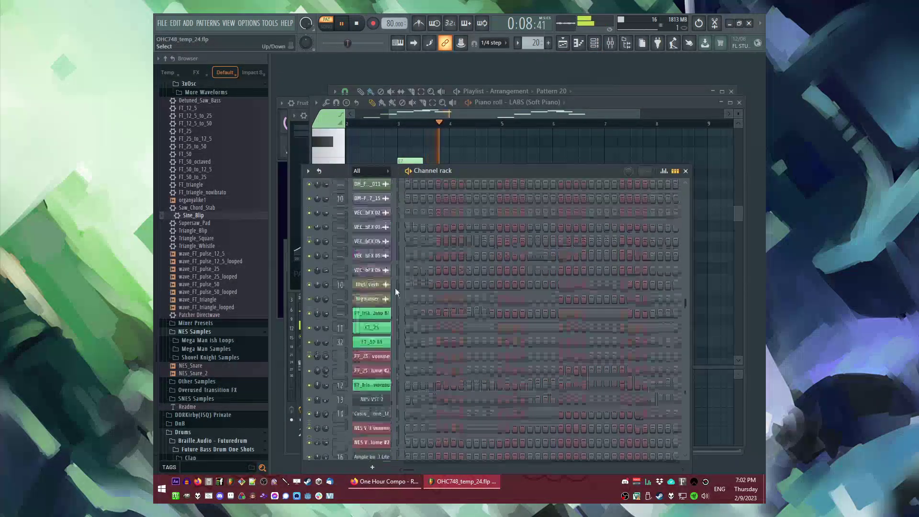
{"action": "scroll", "coordinate": [443, 311], "scroll_direction": "up", "scroll_amount": 15}
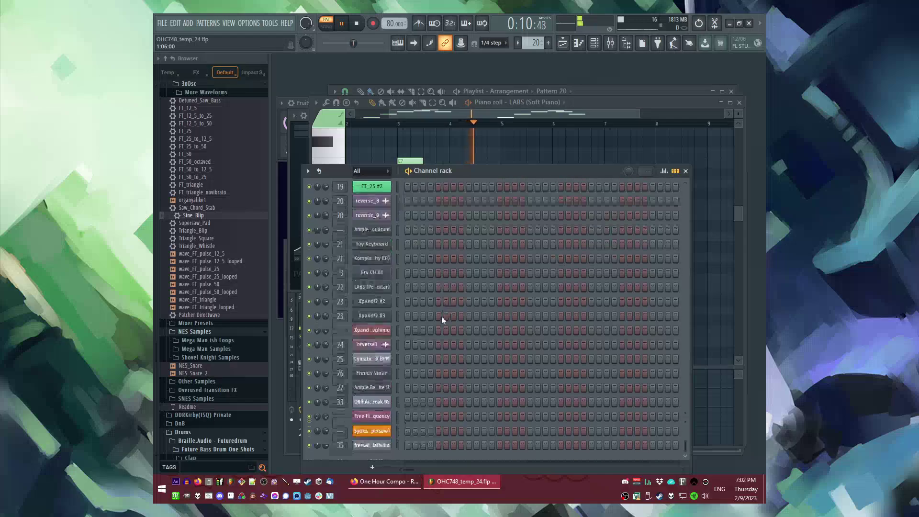
{"action": "key", "text": "ctrl+v"}
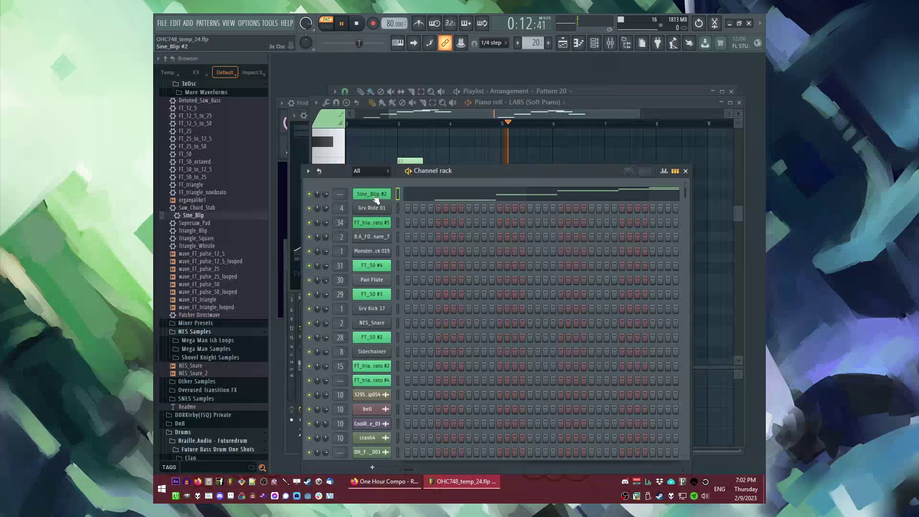
Shorten all the Sine_Blip #2 melody notes together in the piano roll.
{"action": "double_click", "coordinate": [419, 194]}
{"action": "key", "text": "ctrl+a"}
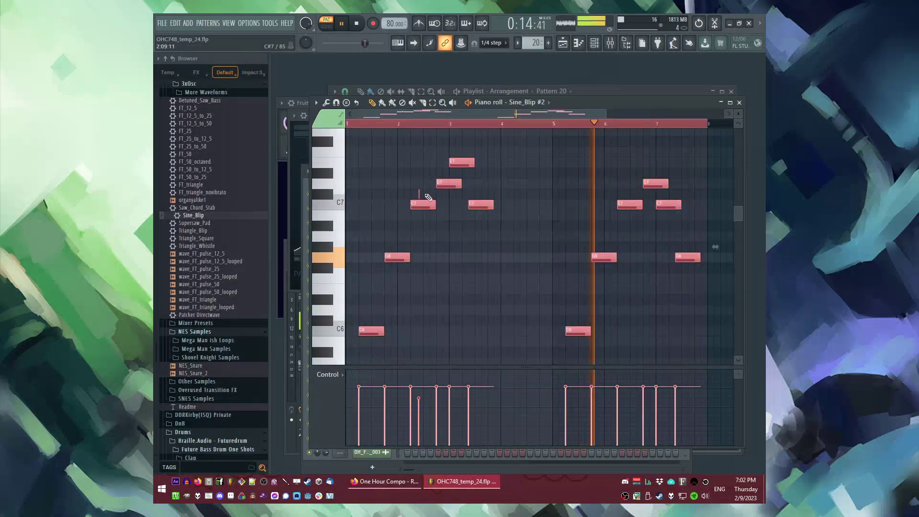
{"action": "scroll", "coordinate": [415, 207], "scroll_direction": "up", "scroll_amount": 5}
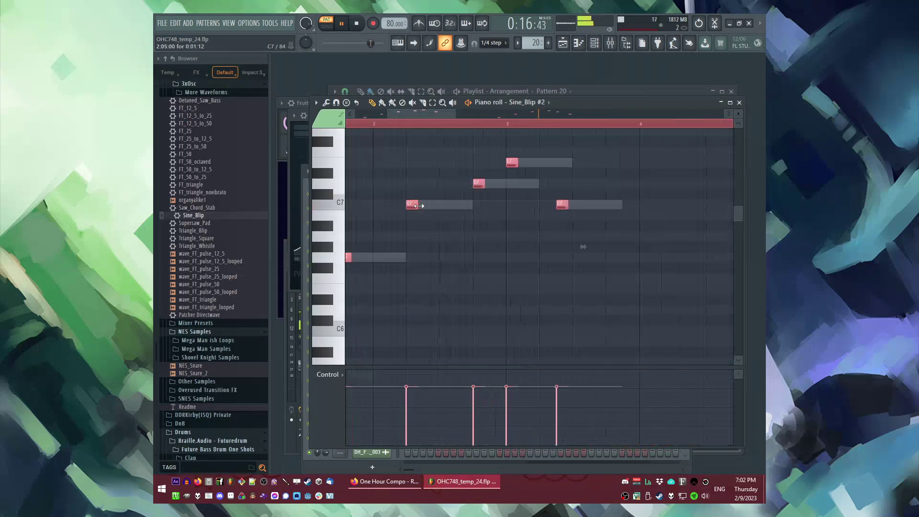
Set Sine_Blip #2's oscillator 1 to a square wave and adjust its envelopes, with a volume release of about 56%.
{"action": "key", "text": "F6"}
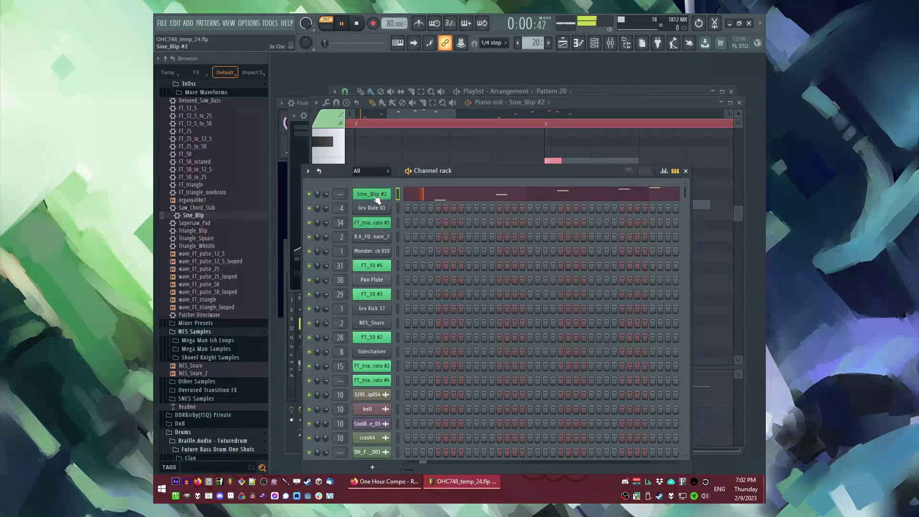
{"action": "left_click", "coordinate": [376, 198]}
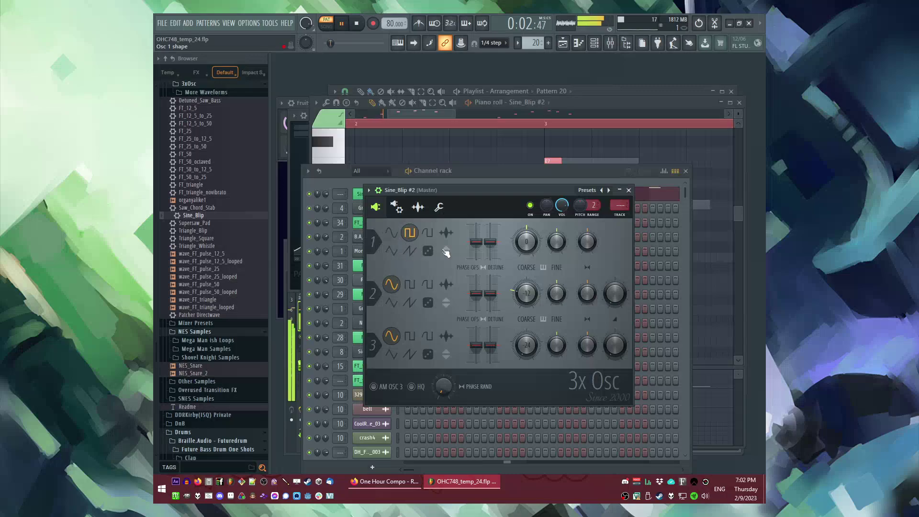
{"action": "left_click", "coordinate": [418, 207]}
{"action": "left_click", "coordinate": [398, 207]}
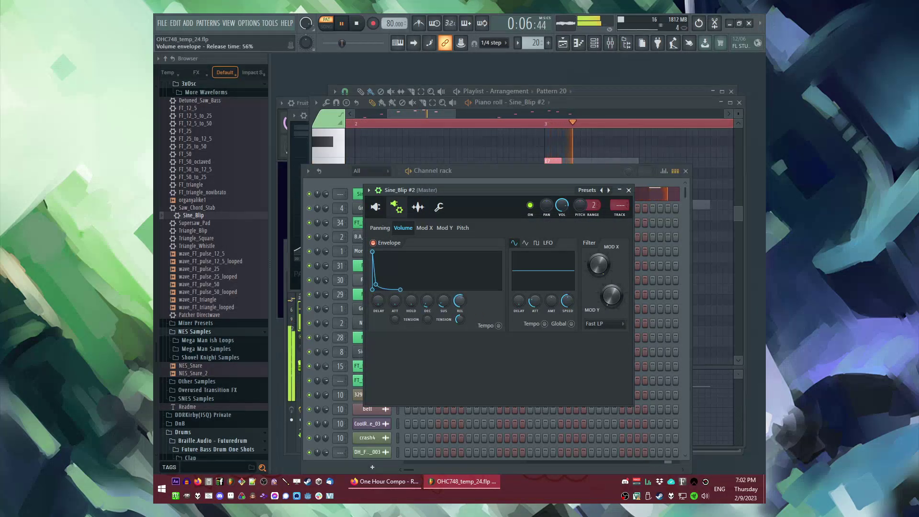
{"action": "left_click", "coordinate": [375, 208]}
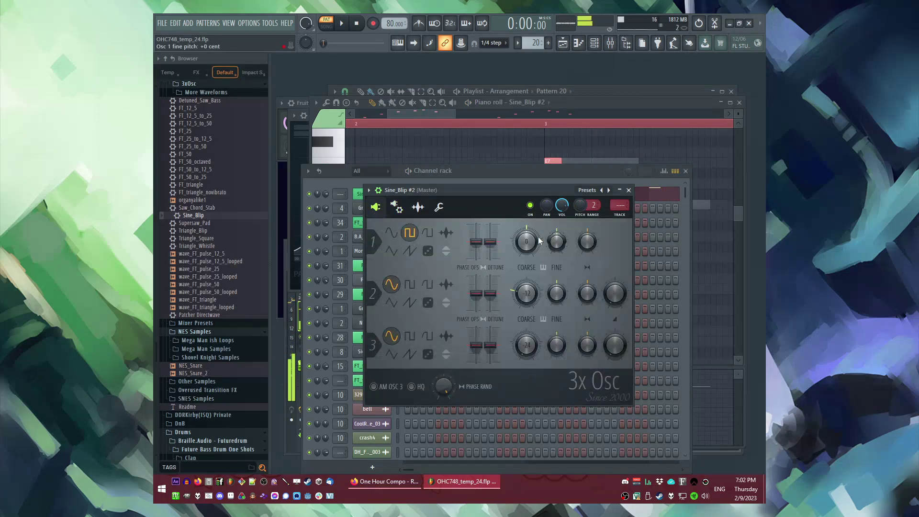
{"action": "left_click", "coordinate": [397, 207]}
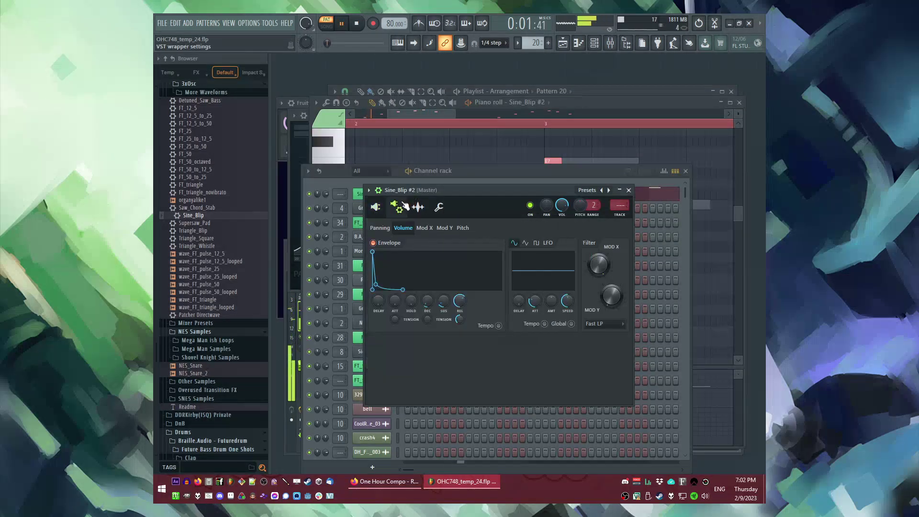
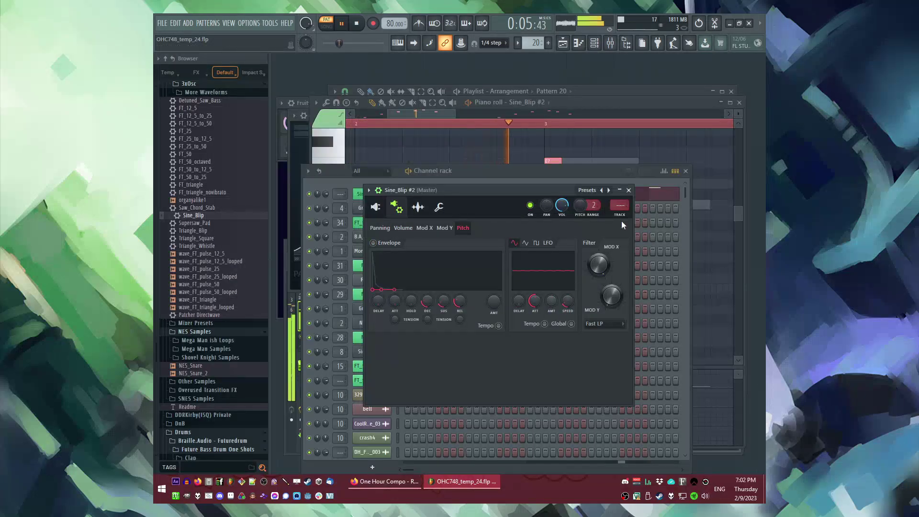
Route Sine_Blip #2 to mixer track 36 and load Fruity Delay Bank in slot 5 with ping-pong feedback.
{"action": "key", "text": "ctrl+l"}
{"action": "left_click", "coordinate": [641, 303]}
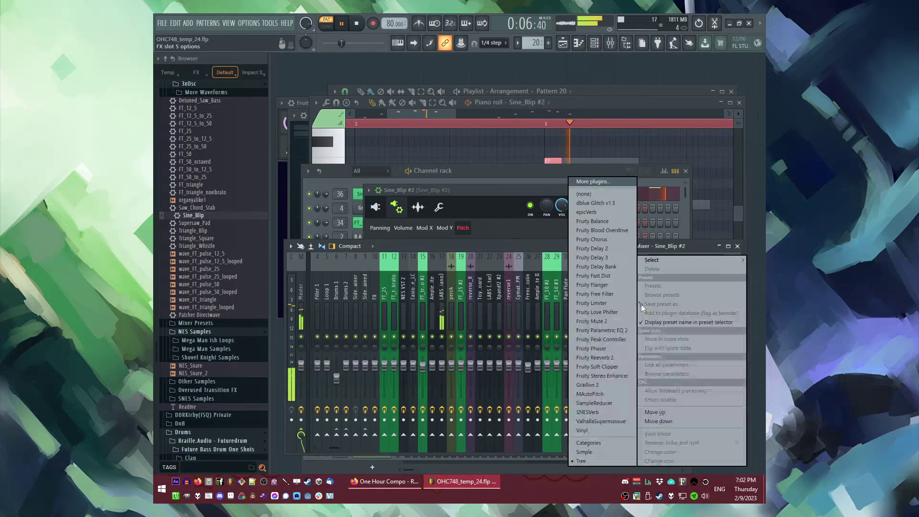
{"action": "left_click", "coordinate": [597, 267]}
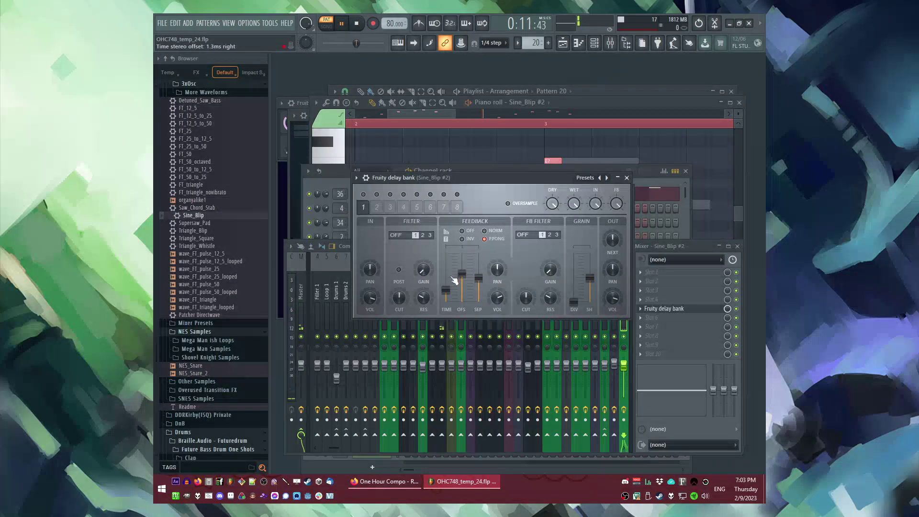
Load ValhallaSupermassive in slot 7 of the Sine_Blip #2 mixer track and set the delay bank's feedback time to 2:00.
{"action": "left_click", "coordinate": [642, 327]}
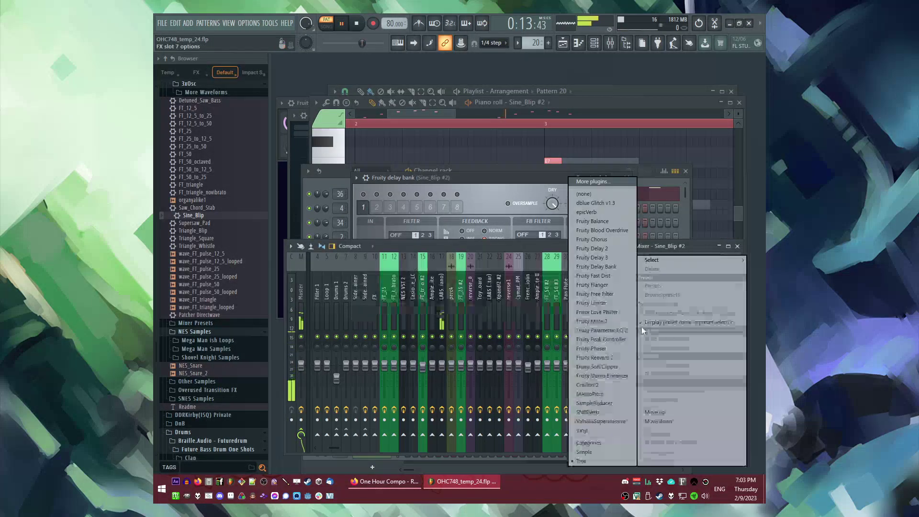
{"action": "left_click", "coordinate": [590, 425]}
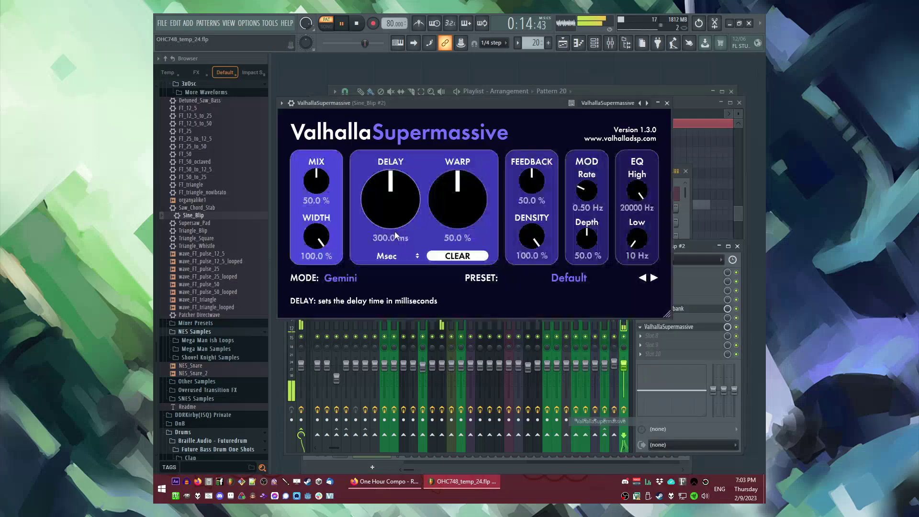
{"action": "left_click", "coordinate": [667, 103]}
{"action": "left_click", "coordinate": [477, 185]}
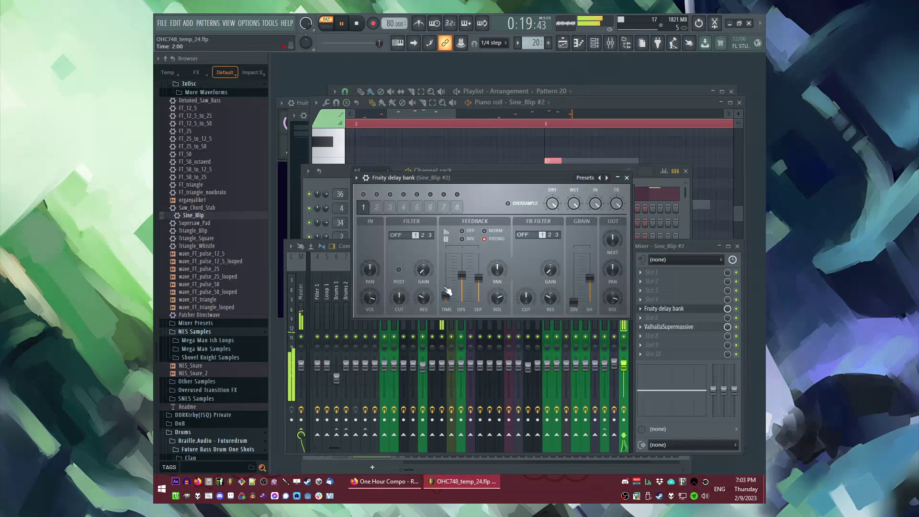
Play the arrangement in song mode from bar 63 to hear the blip melody in context.
{"action": "key", "text": "F5"}
{"action": "key", "text": "l"}
{"action": "left_click", "coordinate": [476, 113]}
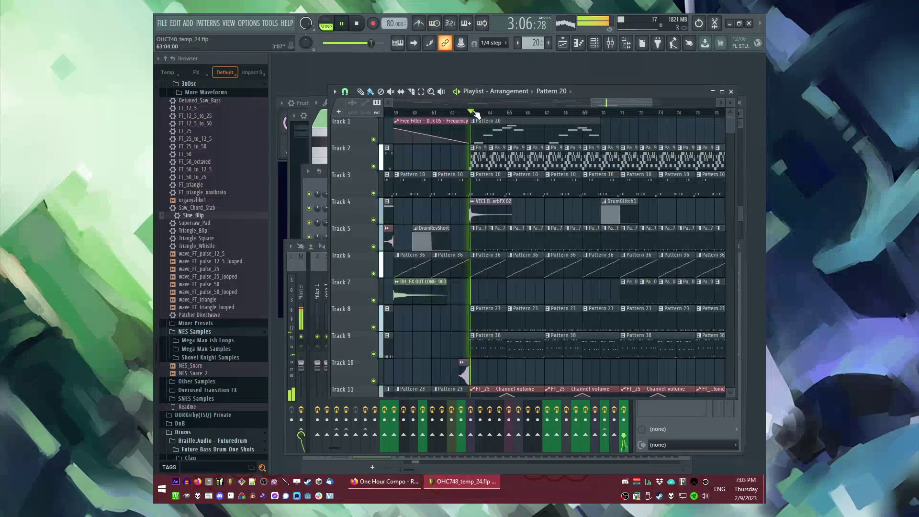
Check Sine_Blip #2's miscellaneous settings and load Fruity Parametric EQ 2 in slot 2 of its mixer track.
{"action": "key", "text": "F9"}
{"action": "key", "text": "F6"}
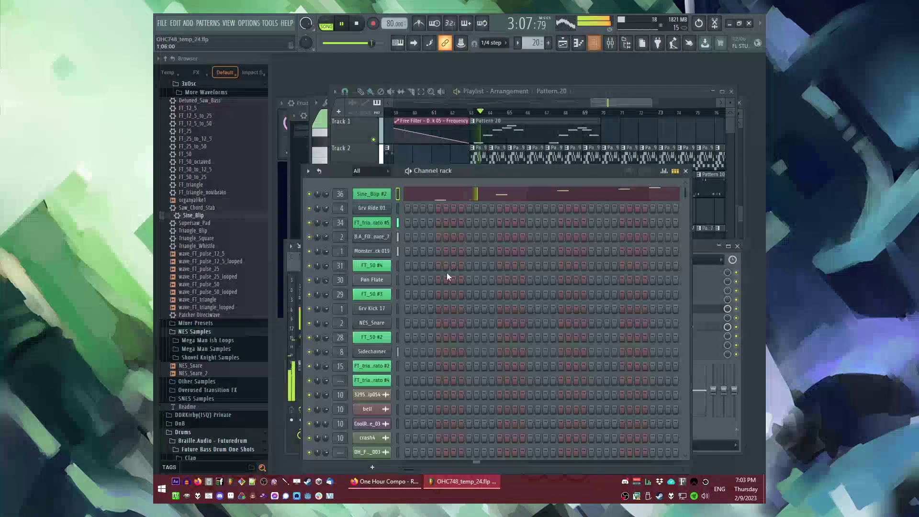
{"action": "left_click", "coordinate": [386, 195]}
{"action": "left_click", "coordinate": [446, 210]}
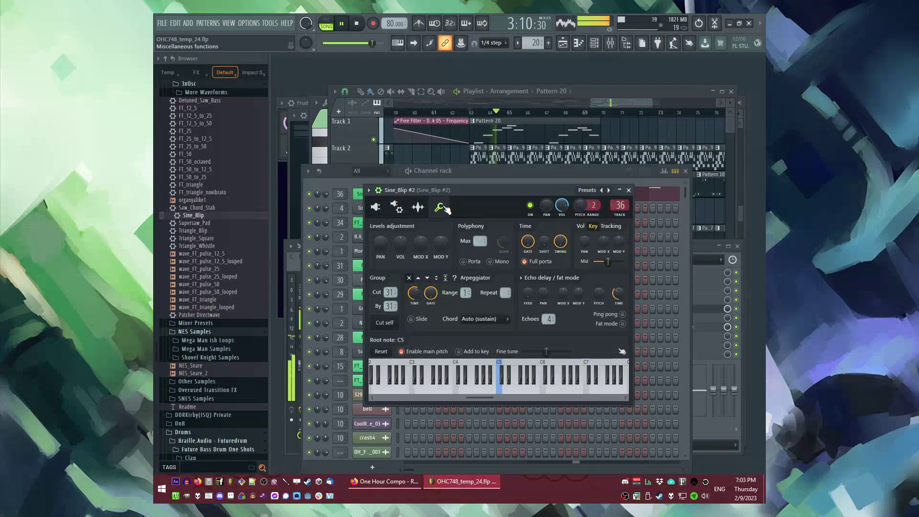
{"action": "key", "text": "F9"}
{"action": "left_click", "coordinate": [640, 282]}
{"action": "left_click", "coordinate": [606, 332]}
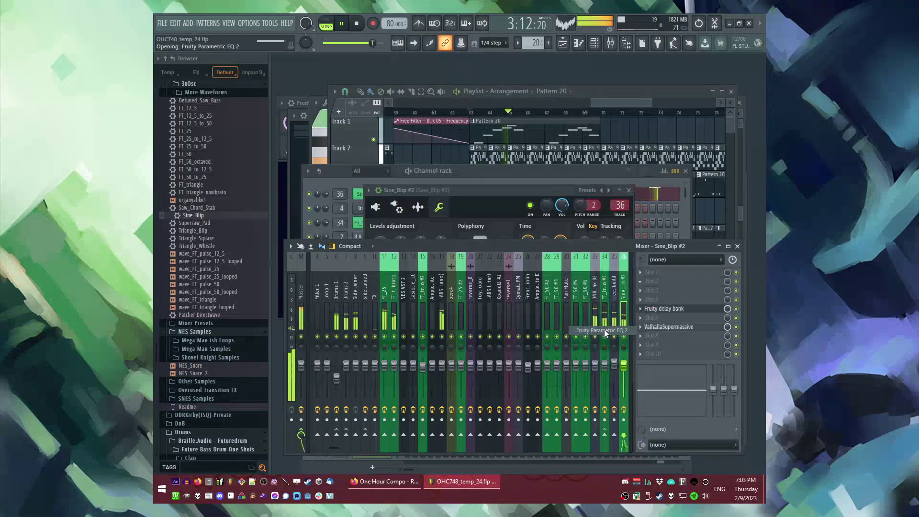
Set Sine_Blip #2's volume envelope sustain to 27% and close the instrument, equalizer and channel rack windows.
{"action": "key", "text": "F6"}
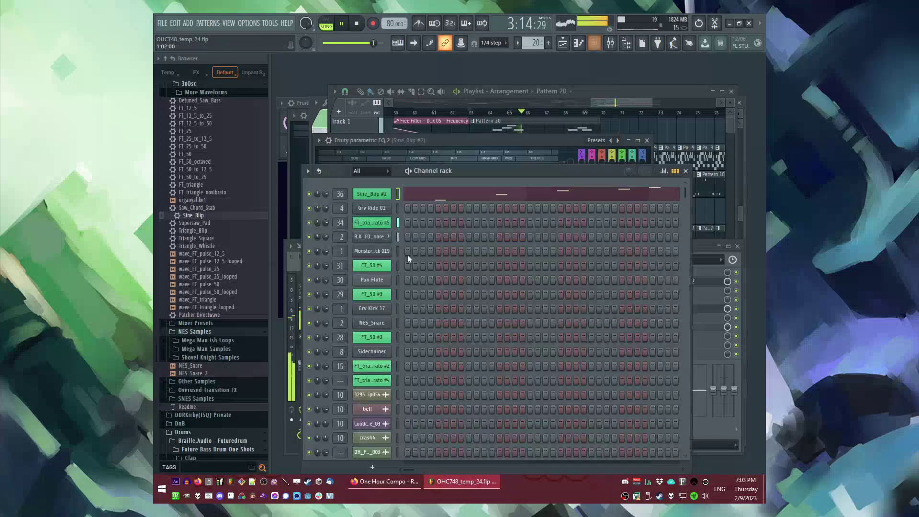
{"action": "left_click", "coordinate": [369, 195]}
{"action": "left_click", "coordinate": [419, 207]}
{"action": "left_click", "coordinate": [398, 208]}
{"action": "left_click", "coordinate": [378, 208]}
{"action": "left_click", "coordinate": [420, 209]}
{"action": "left_click", "coordinate": [397, 208]}
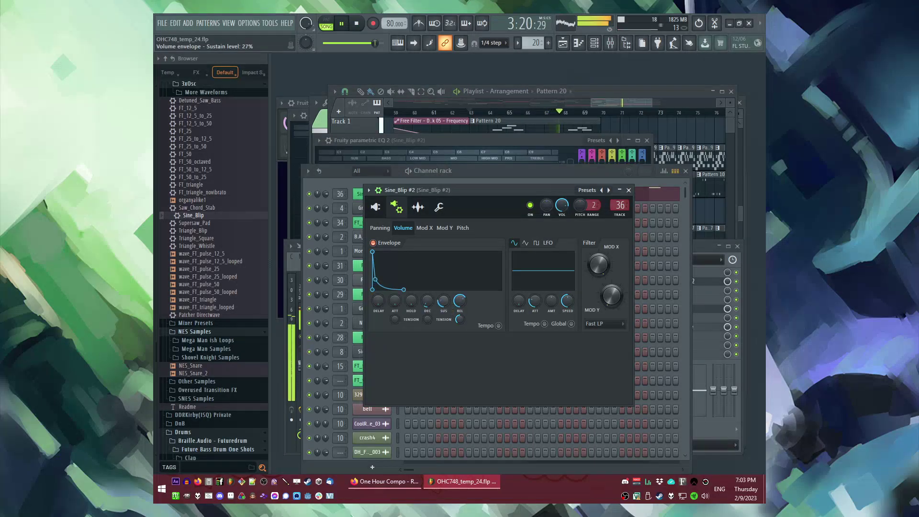
{"action": "left_click", "coordinate": [629, 191]}
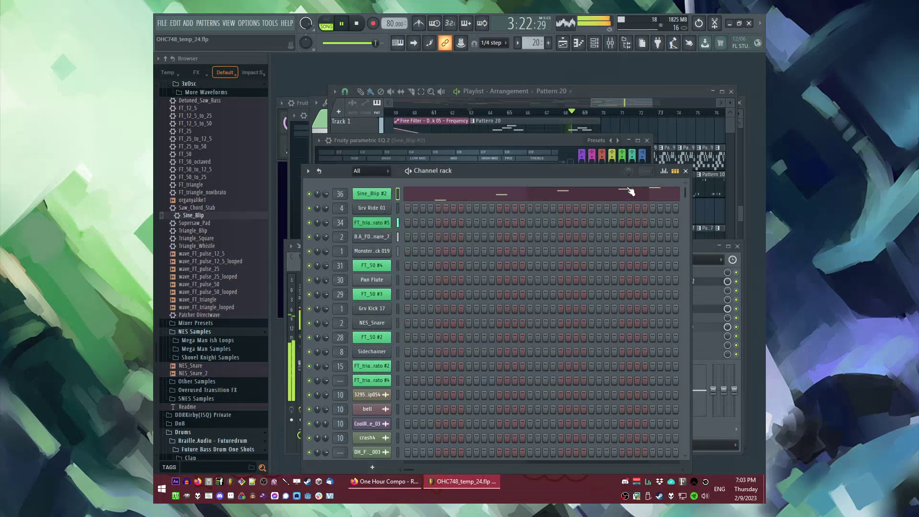
{"action": "left_click", "coordinate": [531, 140]}
{"action": "left_click", "coordinate": [686, 171]}
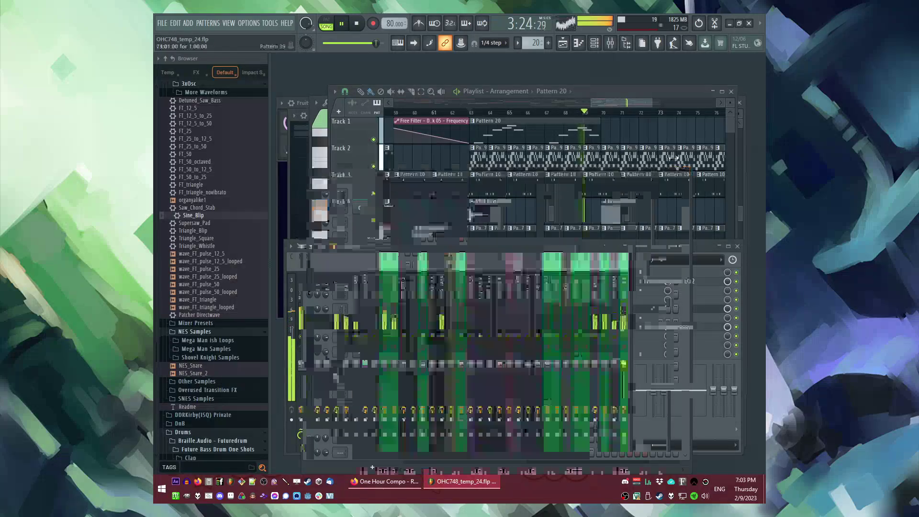
Place a DrumGlitch2 clip on Track 4 at bar 78 and play the arrangement from there.
{"action": "right_click", "coordinate": [537, 213]}
{"action": "scroll", "coordinate": [535, 214], "scroll_direction": "down", "scroll_amount": 7}
{"action": "scroll", "coordinate": [570, 282], "scroll_direction": "up", "scroll_amount": 1}
{"action": "scroll", "coordinate": [581, 287], "scroll_direction": "up", "scroll_amount": 2}
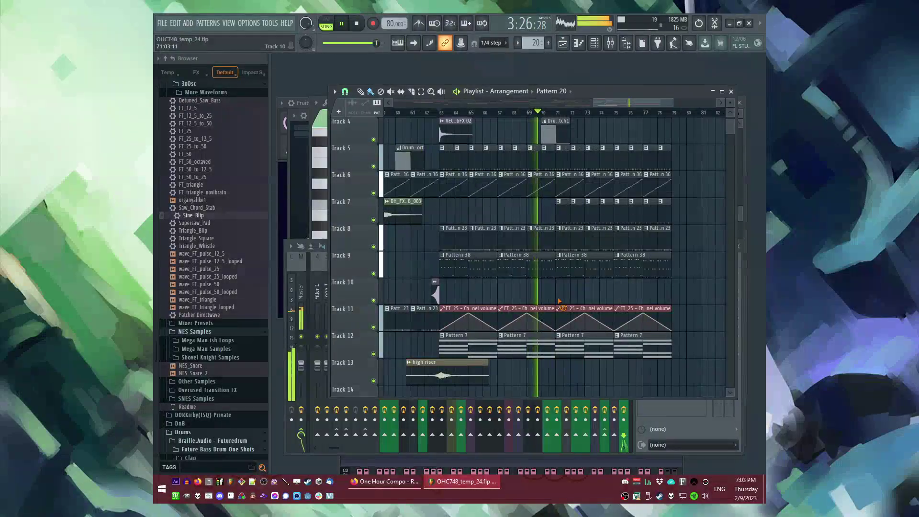
{"action": "scroll", "coordinate": [495, 208], "scroll_direction": "up", "scroll_amount": 3}
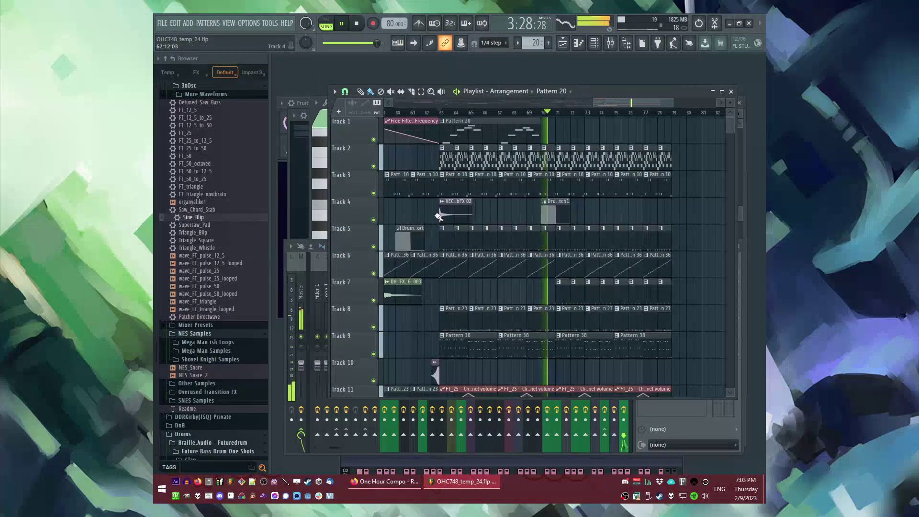
{"action": "scroll", "coordinate": [580, 246], "scroll_direction": "down", "scroll_amount": 5}
{"action": "scroll", "coordinate": [553, 210], "scroll_direction": "up", "scroll_amount": 5}
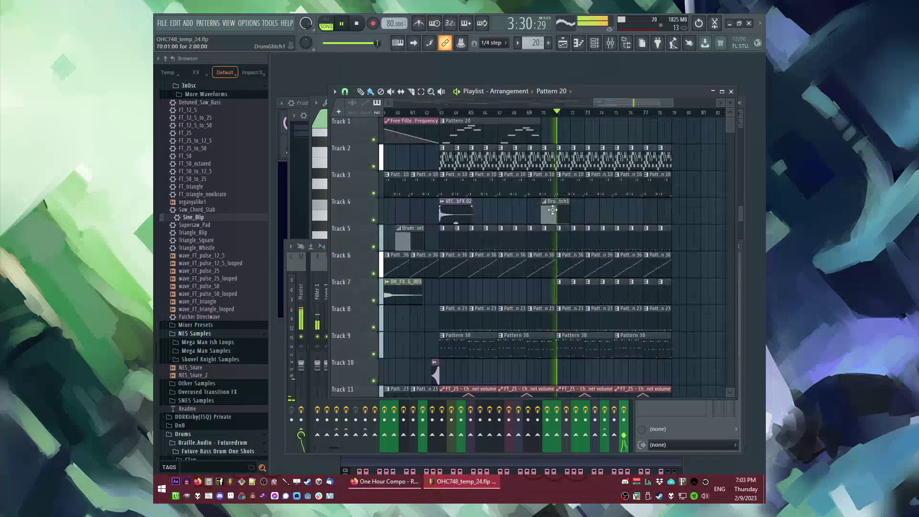
{"action": "left_click", "coordinate": [553, 91]}
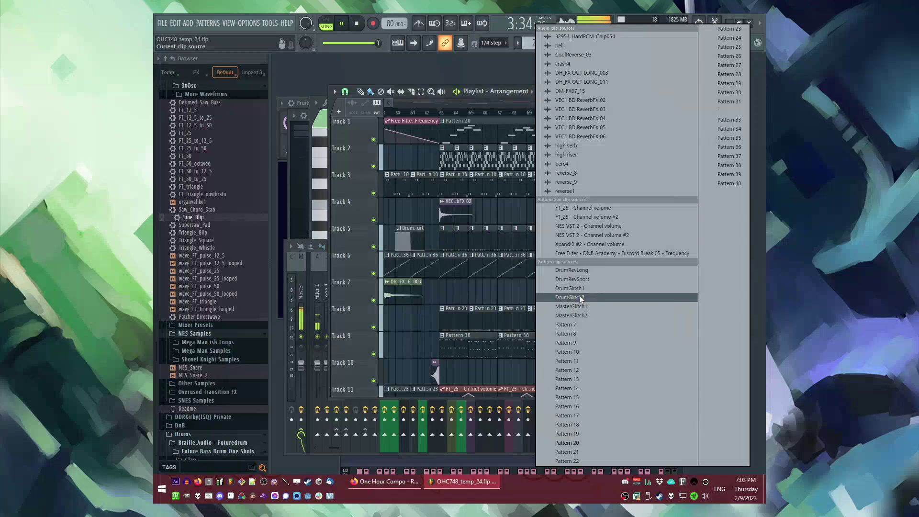
{"action": "left_click", "coordinate": [569, 297]}
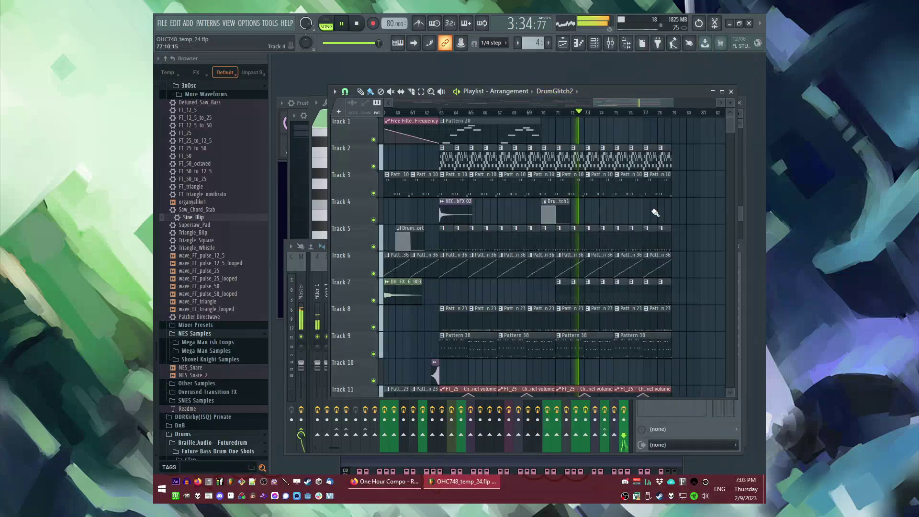
{"action": "left_click", "coordinate": [663, 211]}
{"action": "left_click", "coordinate": [660, 113]}
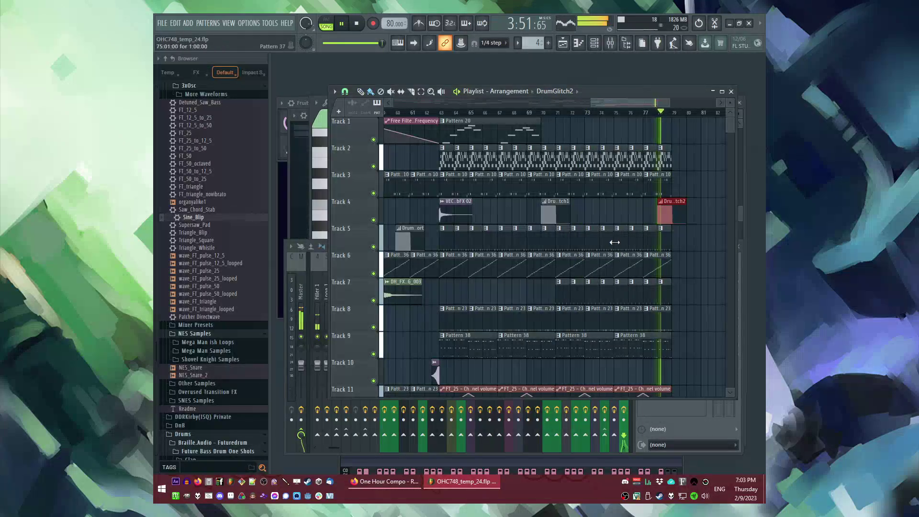
Replace the DrumGlitch2 clip on Track 4 at bar 78 with a DrumRevShort clip.
{"action": "scroll", "coordinate": [674, 207], "scroll_direction": "up", "scroll_amount": 3}
{"action": "left_click", "coordinate": [639, 113]}
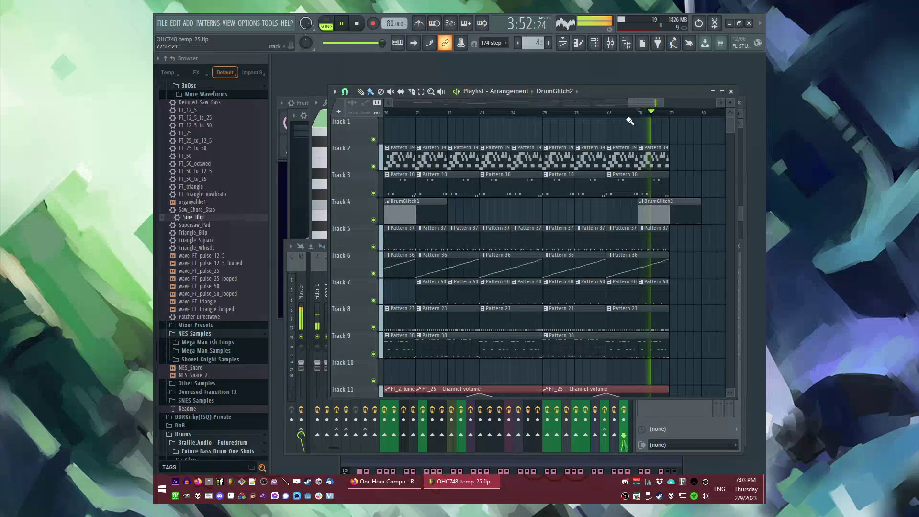
{"action": "left_click", "coordinate": [567, 91]}
{"action": "left_click", "coordinate": [601, 280]}
{"action": "left_click", "coordinate": [639, 113]}
{"action": "right_click", "coordinate": [645, 208]}
{"action": "left_click", "coordinate": [646, 208]}
Replace the DrumGlitch1 clip on Track 4 at bar 70 with DrumRevShort and play the arrangement from bar 63.
{"action": "scroll", "coordinate": [647, 204], "scroll_direction": "down", "scroll_amount": 3}
{"action": "scroll", "coordinate": [532, 211], "scroll_direction": "up", "scroll_amount": 3}
{"action": "right_click", "coordinate": [541, 216]}
{"action": "left_click", "coordinate": [542, 217]}
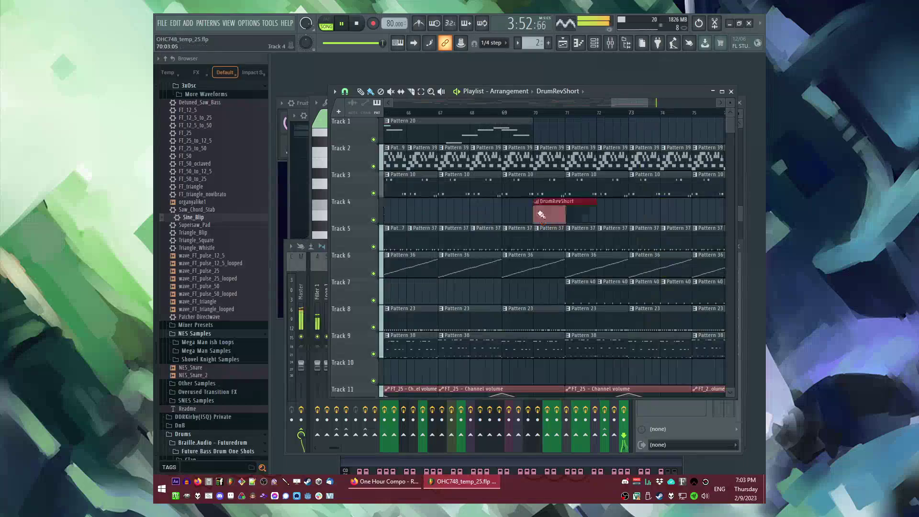
{"action": "scroll", "coordinate": [541, 214], "scroll_direction": "down", "scroll_amount": 3}
{"action": "left_click", "coordinate": [458, 113]}
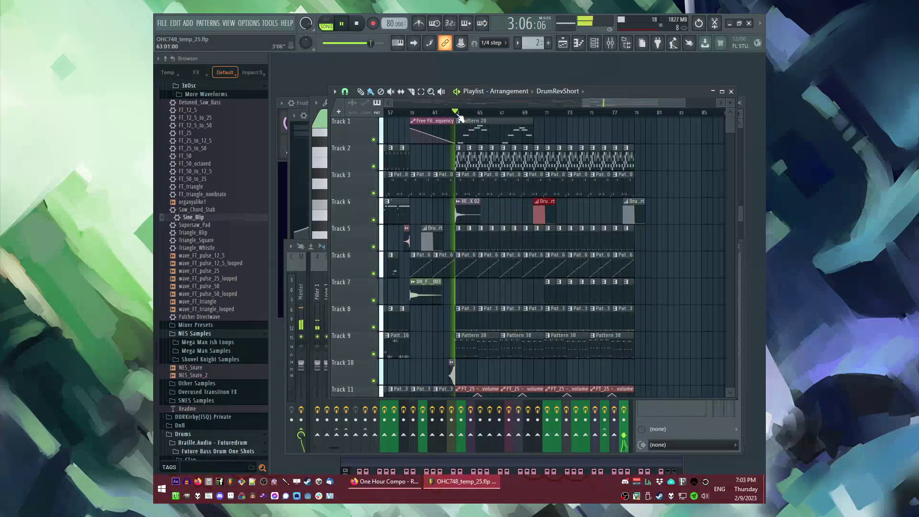
Create a new empty pattern and place it on Track 14 at bar 63.
{"action": "scroll", "coordinate": [460, 230], "scroll_direction": "down", "scroll_amount": 5}
{"action": "scroll", "coordinate": [462, 259], "scroll_direction": "up", "scroll_amount": 2}
{"action": "scroll", "coordinate": [526, 244], "scroll_direction": "down", "scroll_amount": 1}
{"action": "key", "text": "F4"}
{"action": "key", "text": "Return"}
{"action": "left_click", "coordinate": [489, 353]}
Add a channel with the Detuned_Saw_Bass preset to the channel rack and open its piano roll.
{"action": "key", "text": "F6"}
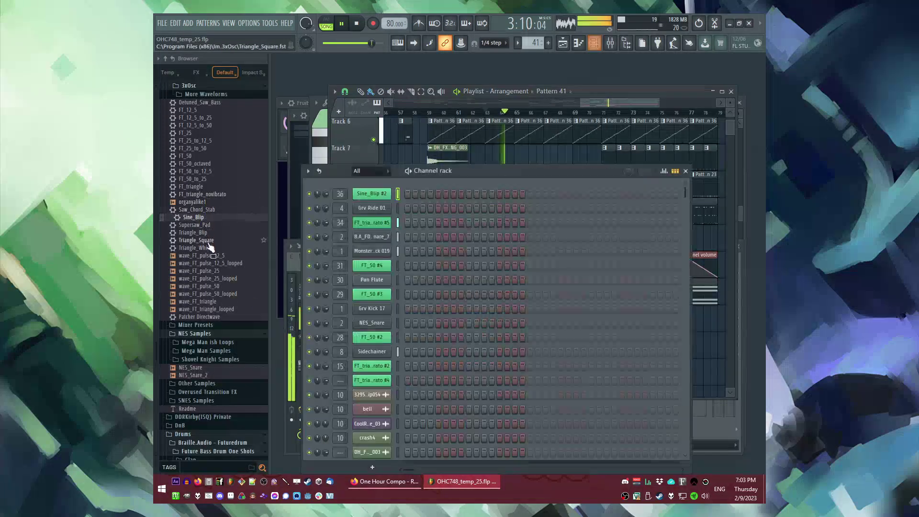
{"action": "left_click_drag", "start_coordinate": [214, 102], "coordinate": [297, 158]}
{"action": "left_click_drag", "start_coordinate": [381, 180], "coordinate": [381, 181]}
{"action": "left_click_drag", "start_coordinate": [395, 104], "coordinate": [546, 178]}
{"action": "right_click", "coordinate": [382, 195]}
{"action": "left_click", "coordinate": [413, 193]}
{"action": "scroll", "coordinate": [365, 262], "scroll_direction": "down", "scroll_amount": 3}
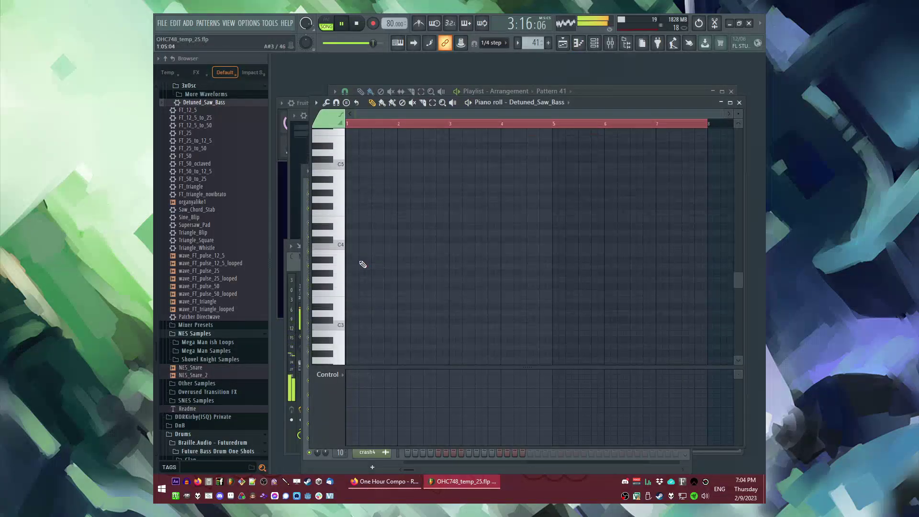
{"action": "double_click", "coordinate": [349, 245]}
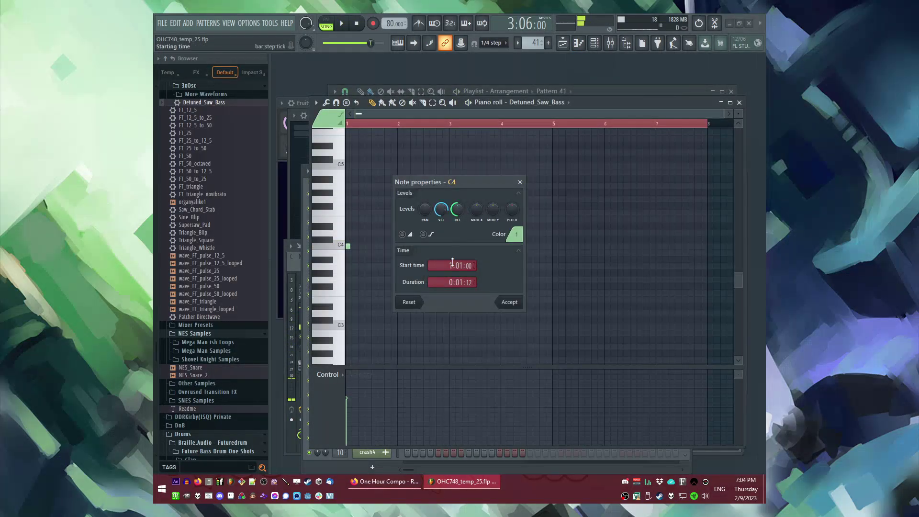
{"action": "left_click", "coordinate": [506, 303]}
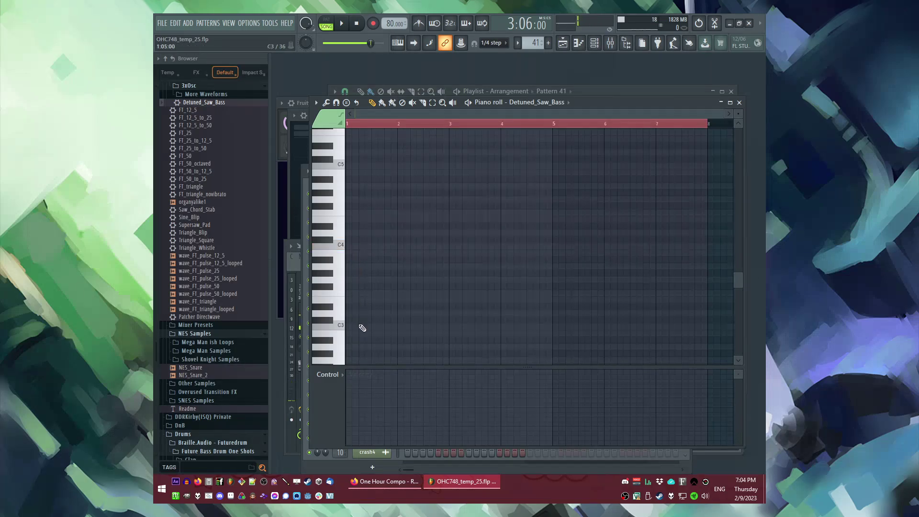
{"action": "scroll", "coordinate": [347, 327], "scroll_direction": "up", "scroll_amount": 3}
{"action": "right_click", "coordinate": [353, 327]}
Draw one-step C4 bass notes on steps 2, 4 and 6 of bar 1, checking the rhythm with playback.
{"action": "key", "text": "space"}
{"action": "mouse_move", "coordinate": [388, 249]}
{"action": "left_mouse_down"}
{"action": "mouse_move", "coordinate": [361, 247]}
{"action": "mouse_move", "coordinate": [398, 249]}
{"action": "left_mouse_up"}
{"action": "key", "text": "space"}
{"action": "key", "text": "space"}
{"action": "key", "text": "space"}
{"action": "scroll", "coordinate": [354, 248], "scroll_direction": "up", "scroll_amount": 3}
{"action": "key", "text": "space"}
{"action": "key", "text": "space"}
{"action": "left_click", "coordinate": [387, 248]}
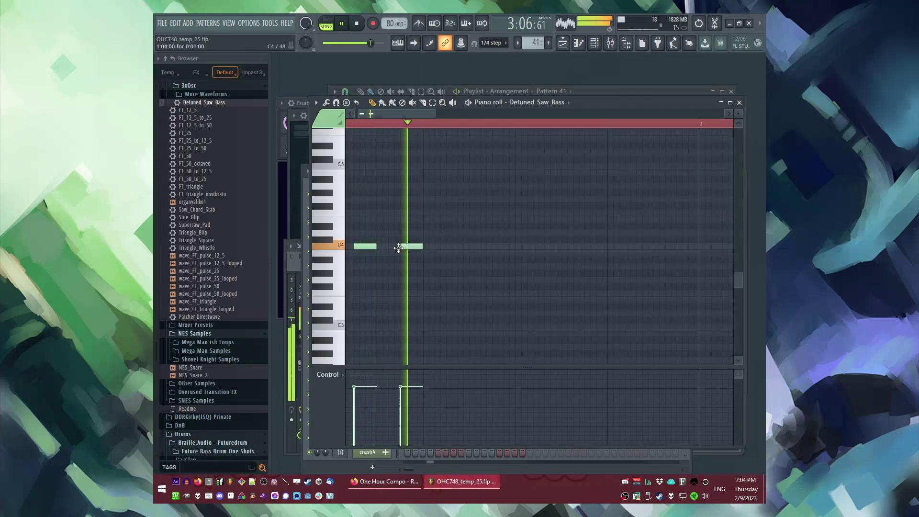
{"action": "scroll", "coordinate": [400, 249], "scroll_direction": "down", "scroll_amount": 3}
{"action": "key", "text": "space"}
{"action": "key", "text": "space"}
{"action": "left_click", "coordinate": [401, 248]}
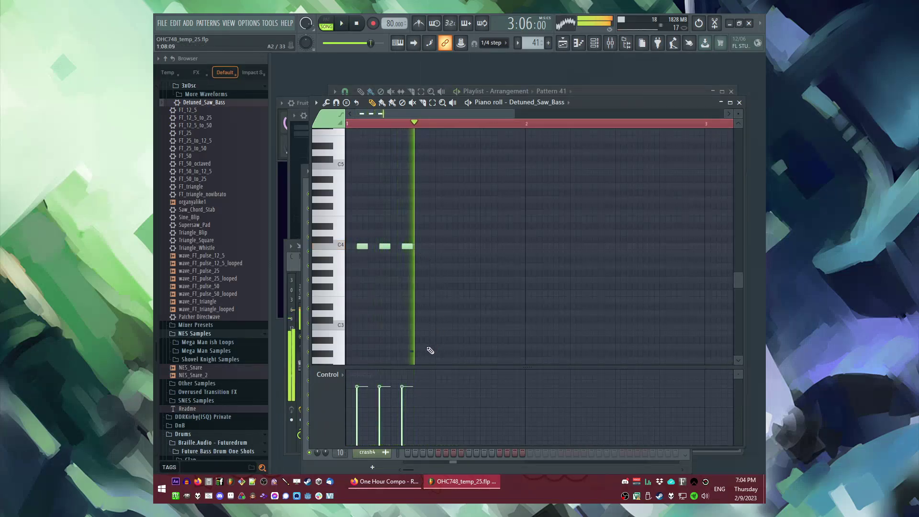
Try a short C3 bass note on step 7 of bar 1 and play it back.
{"action": "left_click", "coordinate": [418, 327]}
{"action": "left_click_drag", "start_coordinate": [422, 327], "coordinate": [420, 327]}
{"action": "key", "text": "space"}
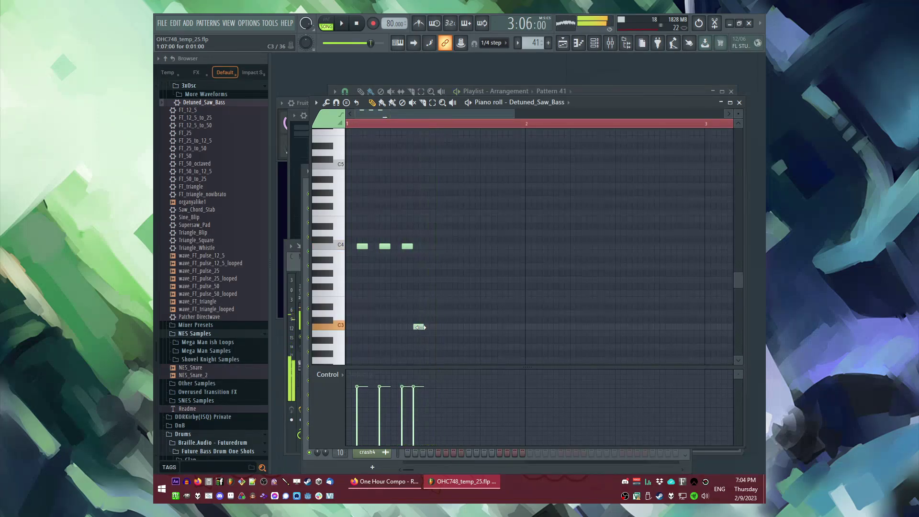
{"action": "key", "text": "space"}
{"action": "key", "text": "space"}
Add a C5 note on step 3 and replace the C3 note on step 7 with a two-step C4 note.
{"action": "left_click", "coordinate": [370, 167]}
{"action": "right_click", "coordinate": [418, 327]}
{"action": "key", "text": "space"}
{"action": "left_click", "coordinate": [418, 246]}
{"action": "key", "text": "space"}
{"action": "left_click_drag", "start_coordinate": [423, 246], "coordinate": [435, 246]}
{"action": "key", "text": "space"}
Add a one-step C3 note on step 1 of the bass phrase while looping the pattern.
{"action": "key", "text": "ctrl+a"}
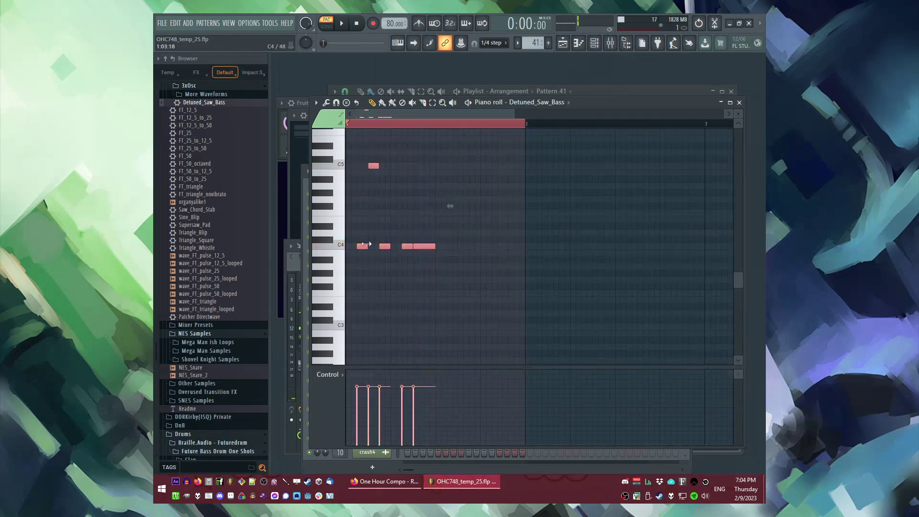
{"action": "left_click_drag", "start_coordinate": [351, 245], "coordinate": [319, 348]}
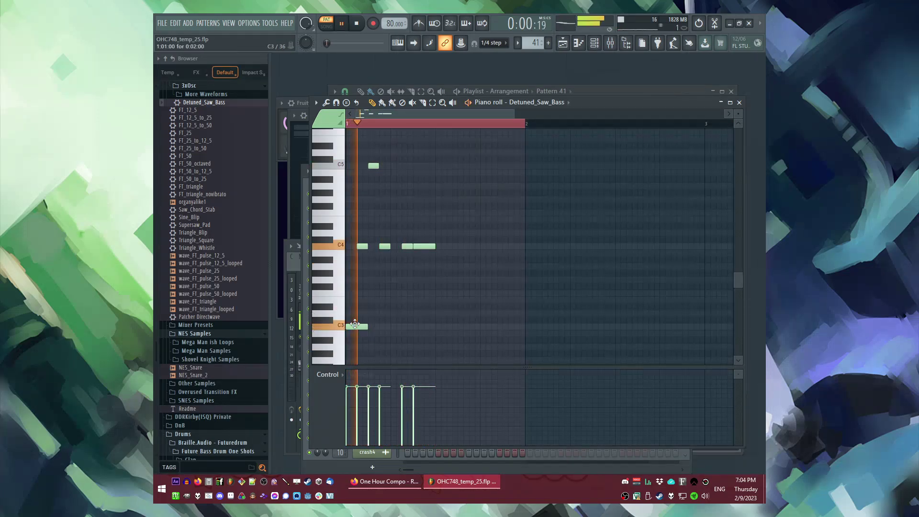
{"action": "left_click_drag", "start_coordinate": [367, 326], "coordinate": [355, 327]}
{"action": "scroll", "coordinate": [544, 248], "scroll_direction": "up", "scroll_amount": 2}
{"action": "scroll", "coordinate": [539, 251], "scroll_direction": "down", "scroll_amount": 2}
Duplicate the half-bar bass phrase into the second half of bar 1 and shorten its last C4 note to one step.
{"action": "key", "text": "ctrl+b"}
{"action": "key", "text": "space"}
{"action": "left_click_drag", "start_coordinate": [538, 247], "coordinate": [447, 252]}
{"action": "key", "text": "space"}
{"action": "key", "text": "ctrl+d"}
{"action": "left_click_drag", "start_coordinate": [521, 247], "coordinate": [510, 249]}
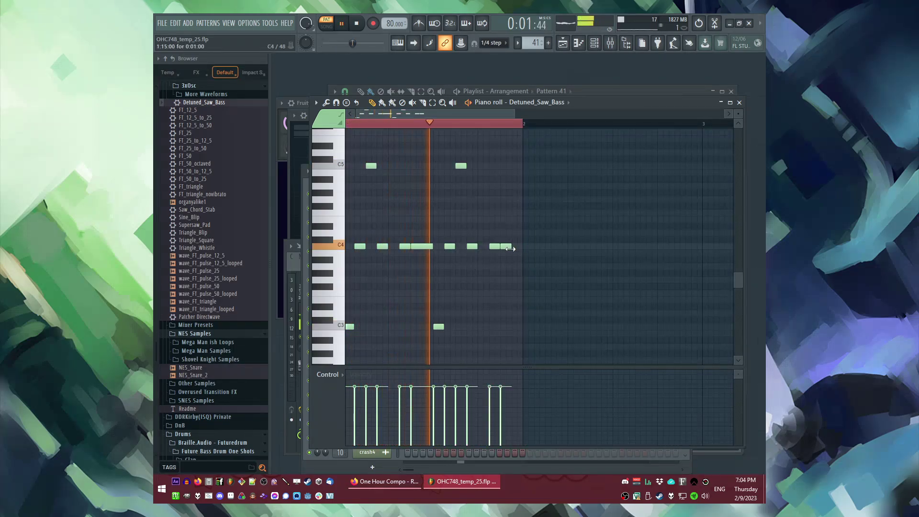
Duplicate the bass phrase to fill four bars and transpose bars 3 and 4 down from C to A#.
{"action": "scroll", "coordinate": [479, 266], "scroll_direction": "down", "scroll_amount": 3}
{"action": "key", "text": "ctrl+b"}
{"action": "key", "text": "ctrl+d"}
{"action": "key", "text": "ctrl+b"}
{"action": "scroll", "coordinate": [569, 239], "scroll_direction": "up", "scroll_amount": 4}
{"action": "scroll", "coordinate": [549, 241], "scroll_direction": "down", "scroll_amount": 2}
{"action": "scroll", "coordinate": [408, 246], "scroll_direction": "up", "scroll_amount": 1}
{"action": "left_click_drag", "start_coordinate": [406, 247], "coordinate": [406, 261]}
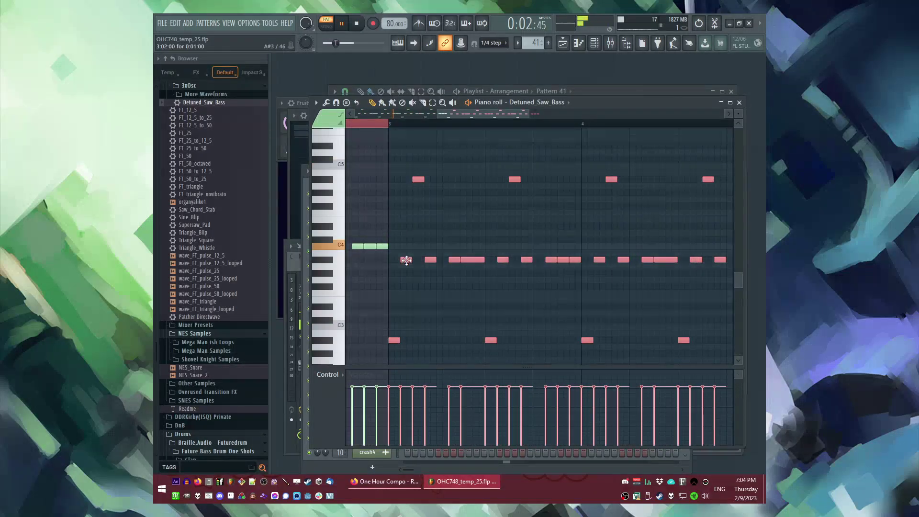
Repeat Pattern 41 on Track 14 from bar 67 to 79 and play the song from bar 63.
{"action": "key", "text": "F6"}
{"action": "key", "text": "F5"}
{"action": "key", "text": "l"}
{"action": "left_click", "coordinate": [487, 114]}
{"action": "key", "text": "ctrl+d"}
{"action": "left_click_drag", "start_coordinate": [551, 348], "coordinate": [719, 344]}
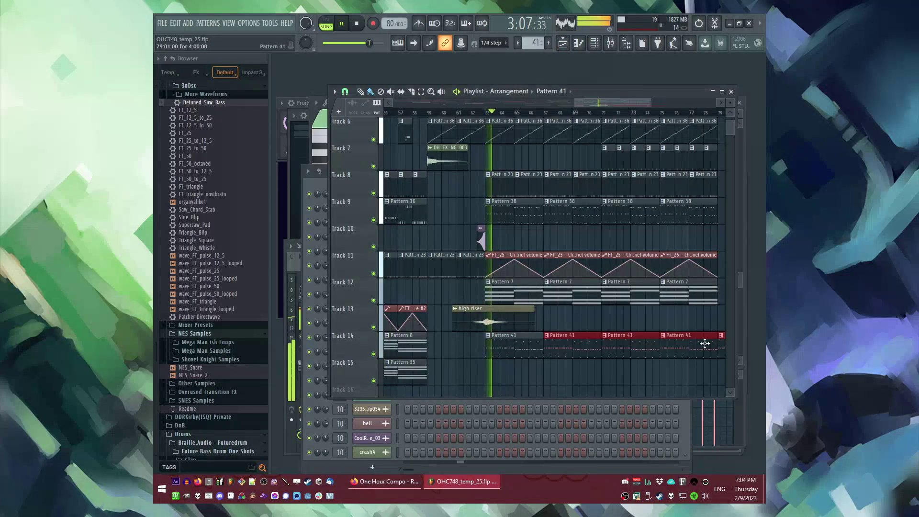
Route the Detuned_Saw_Bass channel to its own mixer track 37 and load Fruity delay bank in slot 3.
{"action": "key", "text": "F6"}
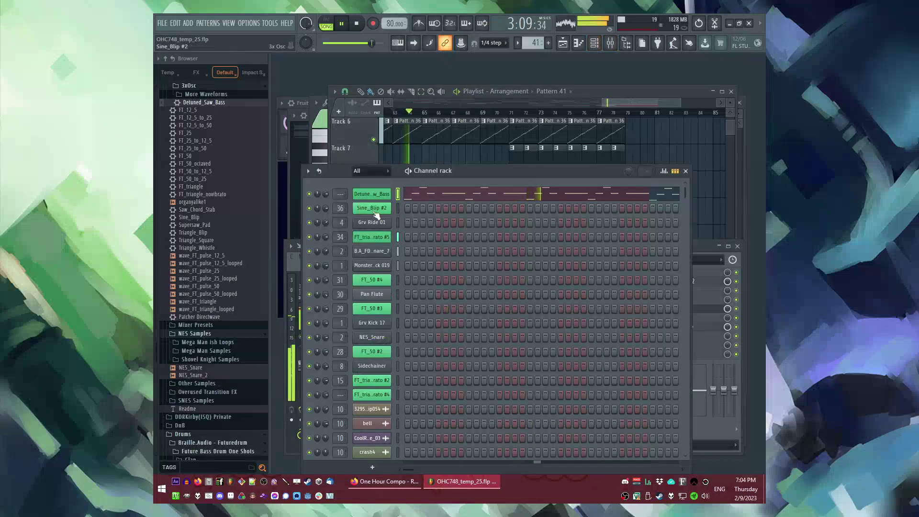
{"action": "left_click", "coordinate": [374, 195]}
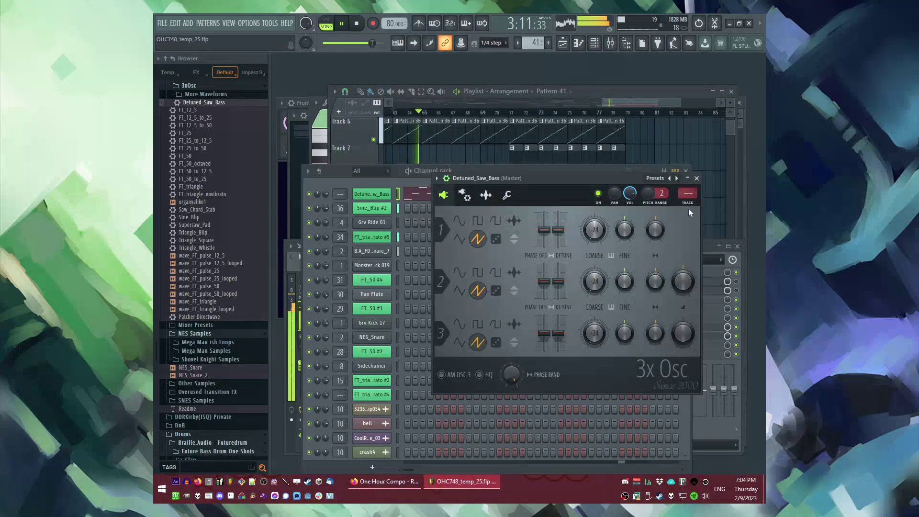
{"action": "key", "text": "ctrl+l"}
{"action": "left_click", "coordinate": [641, 290]}
{"action": "left_click", "coordinate": [595, 265]}
{"action": "left_click", "coordinate": [493, 239]}
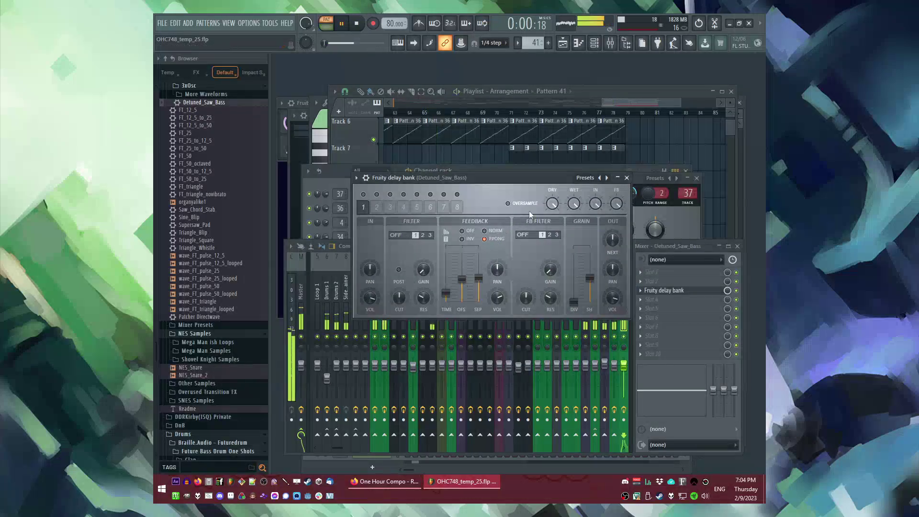
Load Fruity Parametric EQ 2 in slot 1, cut the bass's lowest and highest frequencies, and play the song from bar 63.
{"action": "left_click", "coordinate": [653, 273]}
{"action": "left_click", "coordinate": [600, 335]}
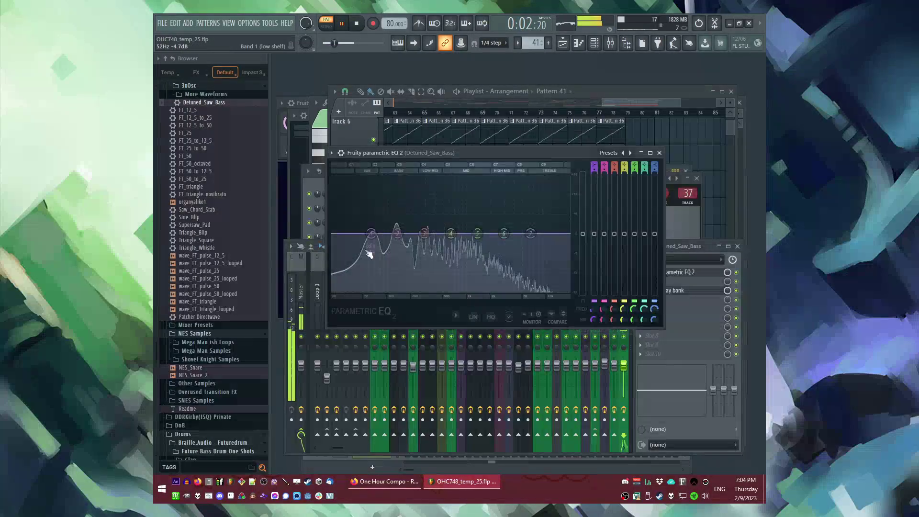
{"action": "left_click_drag", "start_coordinate": [516, 290], "coordinate": [519, 289]}
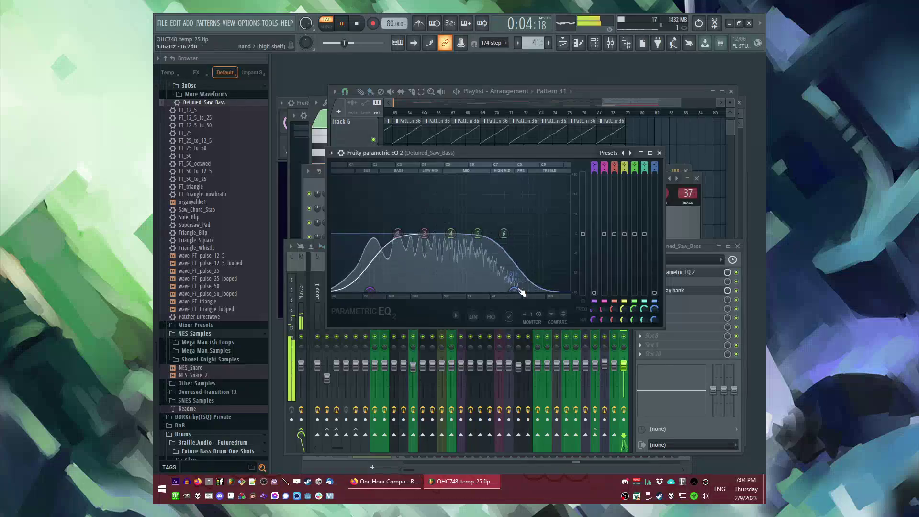
{"action": "key", "text": "Escape"}
{"action": "left_click", "coordinate": [457, 95]}
{"action": "key", "text": "l"}
{"action": "left_click", "coordinate": [397, 113]}
Try to route the Sidechainer mixer track to the Detuned_Saw_Bass track.
{"action": "key", "text": "F9"}
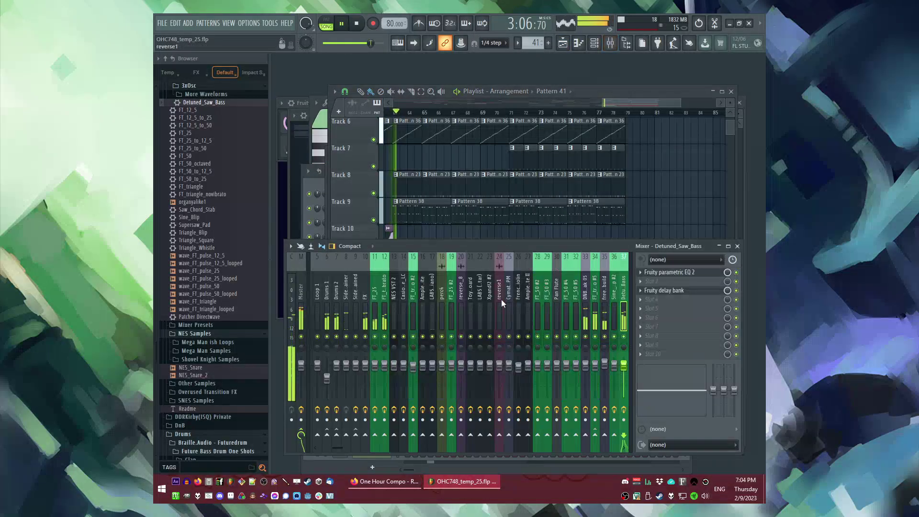
{"action": "left_click", "coordinate": [386, 306]}
{"action": "scroll", "coordinate": [450, 293], "scroll_direction": "down", "scroll_amount": 5}
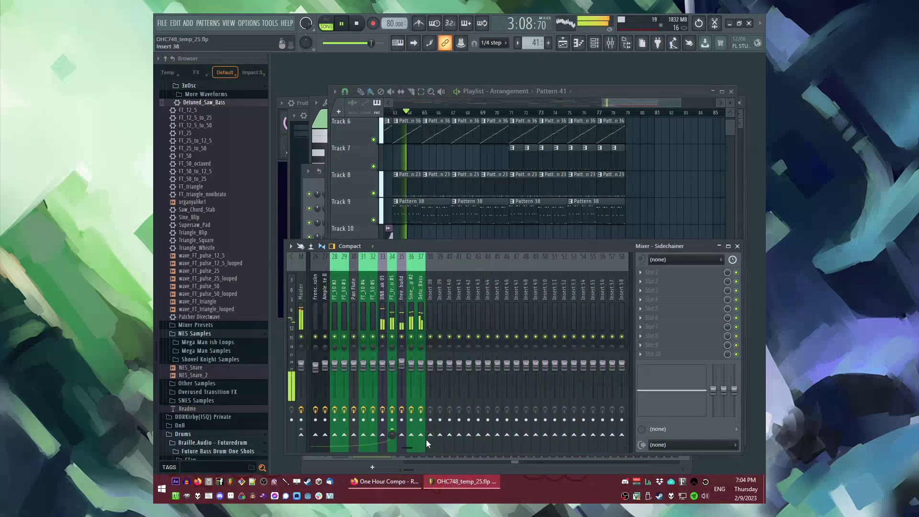
{"action": "left_click", "coordinate": [421, 439]}
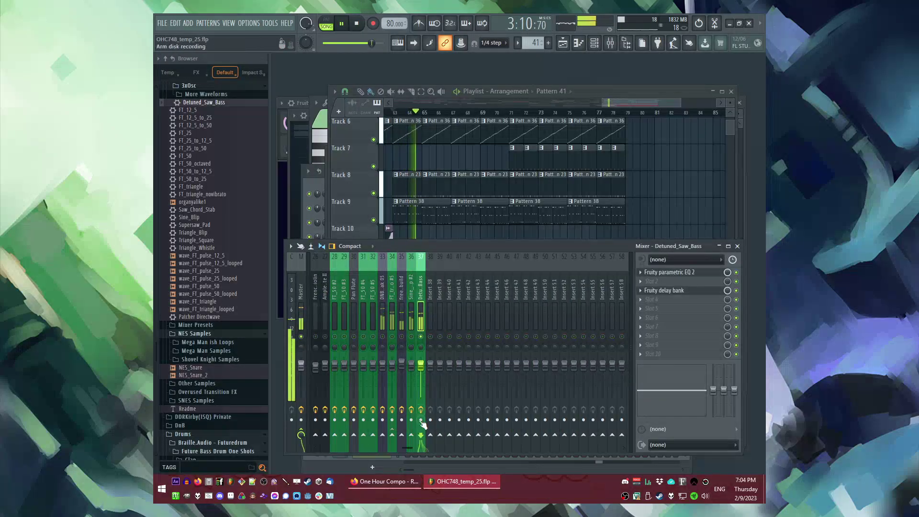
{"action": "right_click", "coordinate": [422, 437]}
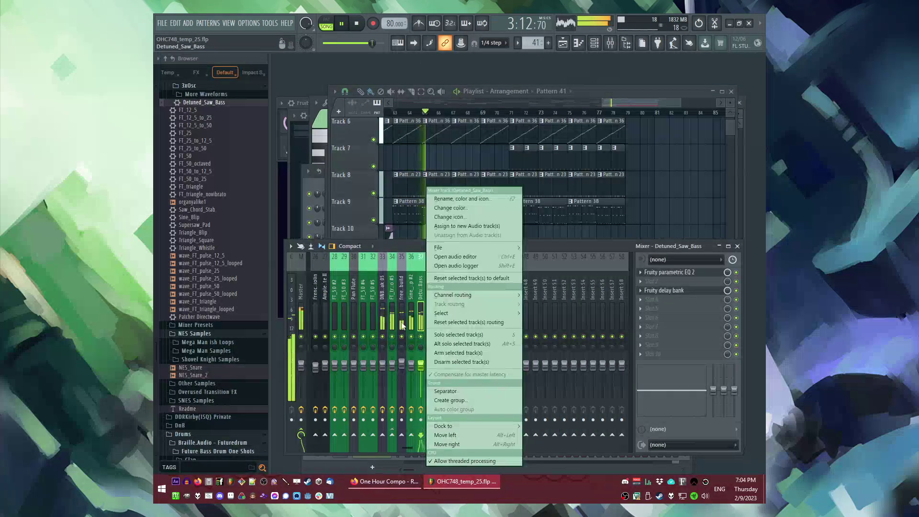
Sidechain the Sidechainer mixer track to the Detuned_Saw_Bass track and select the bass track.
{"action": "scroll", "coordinate": [400, 296], "scroll_direction": "up", "scroll_amount": 5}
{"action": "left_click", "coordinate": [390, 301]}
{"action": "left_click", "coordinate": [389, 302]}
{"action": "scroll", "coordinate": [383, 306], "scroll_direction": "down", "scroll_amount": 6}
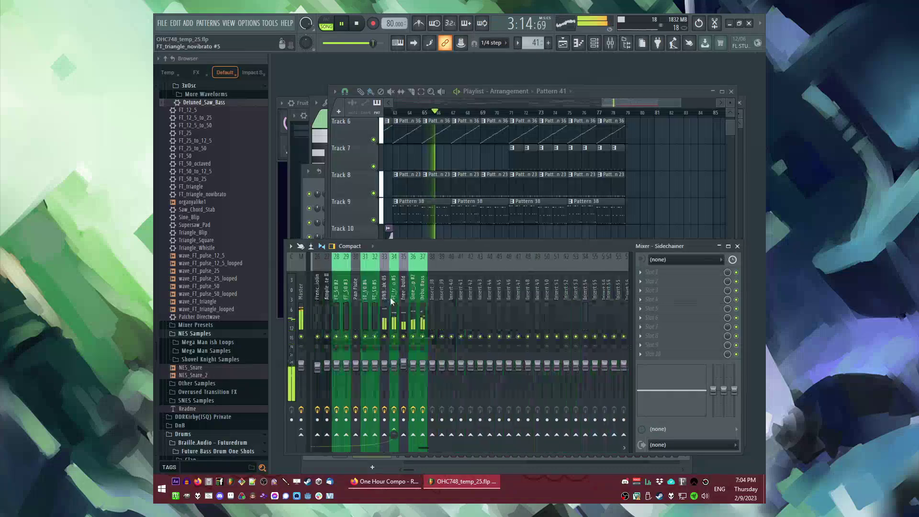
{"action": "left_click", "coordinate": [392, 452]}
{"action": "left_click", "coordinate": [374, 322]}
Load Fruity Limiter in slot 6 of the bass track and set it to compressor mode with sidechain input 1 and a 3.8:1 ratio.
{"action": "left_click", "coordinate": [642, 317]}
{"action": "left_click", "coordinate": [592, 303]}
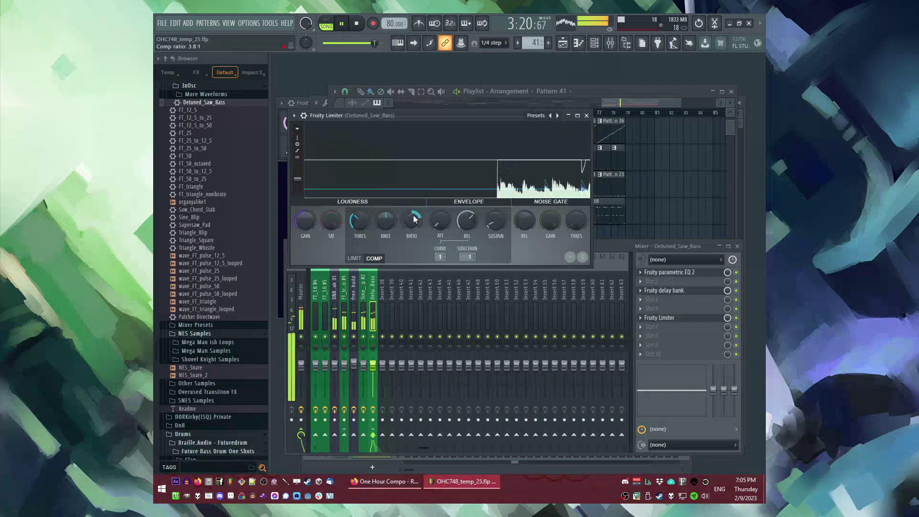
{"action": "left_click", "coordinate": [620, 230]}
Open Pattern 7 from its Track 12 clip at bar 63 and copy all of its chord notes.
{"action": "left_click", "coordinate": [639, 226], "text": "ctrl"}
{"action": "scroll", "coordinate": [640, 225], "scroll_direction": "down", "scroll_amount": 3}
{"action": "scroll", "coordinate": [523, 257], "scroll_direction": "up", "scroll_amount": 4}
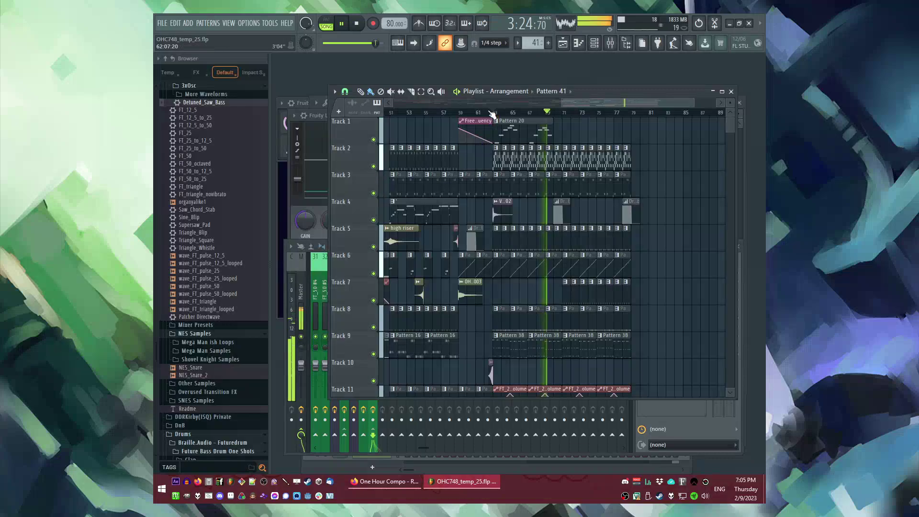
{"action": "scroll", "coordinate": [498, 201], "scroll_direction": "down", "scroll_amount": 3}
{"action": "scroll", "coordinate": [520, 263], "scroll_direction": "up", "scroll_amount": 2}
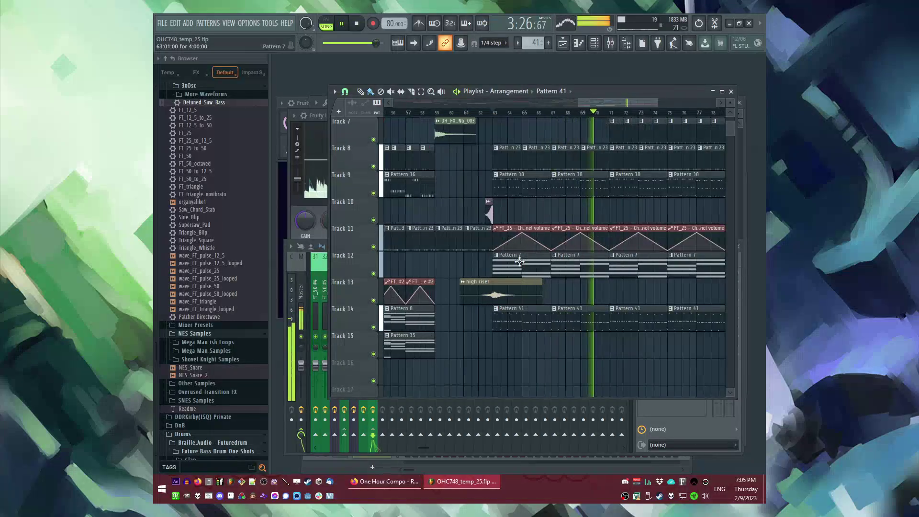
{"action": "double_click", "coordinate": [519, 262]}
{"action": "key", "text": "ctrl+a"}
Create a new empty pattern and place it on Track 15 at bar 63.
{"action": "key", "text": "F6"}
{"action": "key", "text": "F5"}
{"action": "key", "text": "F4"}
{"action": "key", "text": "Return"}
{"action": "left_click", "coordinate": [499, 354]}
{"action": "key", "text": "F6"}
Add an Alchemy instrument channel and paste the copied chord notes into its piano roll.
{"action": "left_click", "coordinate": [188, 23]}
{"action": "left_click", "coordinate": [200, 83]}
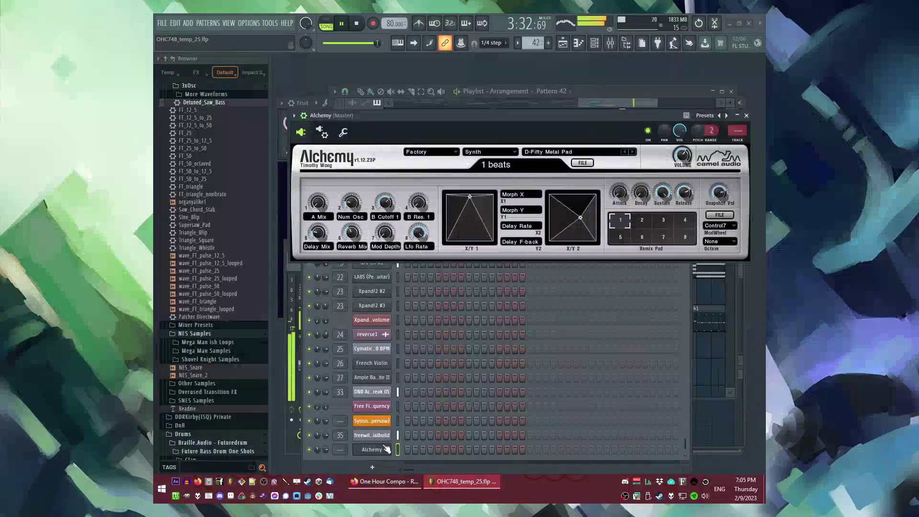
{"action": "right_click", "coordinate": [387, 447]}
{"action": "left_click", "coordinate": [419, 335]}
{"action": "key", "text": "ctrl+v"}
{"action": "key", "text": "F5"}
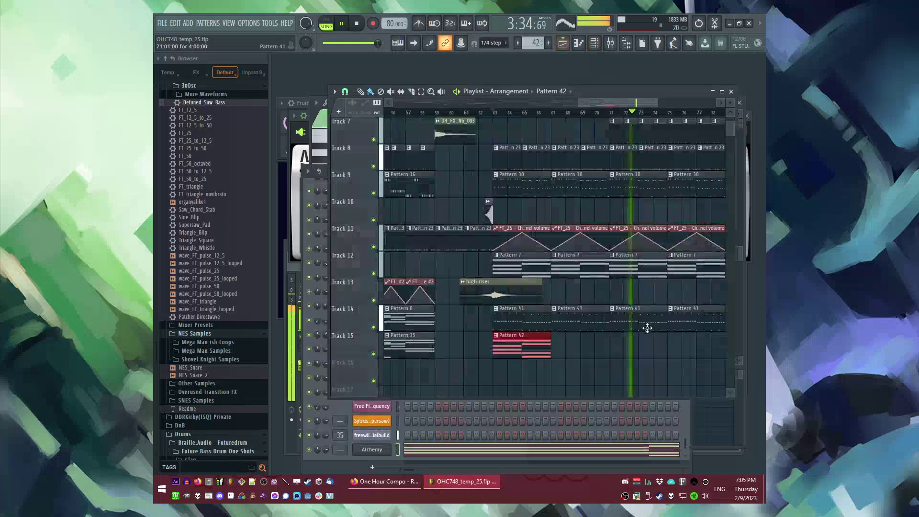
Place a copy of Pattern 20 on Track 1 at bar 71 and make it a unique pattern.
{"action": "scroll", "coordinate": [622, 323], "scroll_direction": "up", "scroll_amount": 5}
{"action": "left_click", "coordinate": [578, 115]}
{"action": "left_click", "coordinate": [575, 124]}
{"action": "left_click", "coordinate": [619, 136]}
{"action": "left_click", "coordinate": [613, 121]}
{"action": "left_click", "coordinate": [621, 186]}
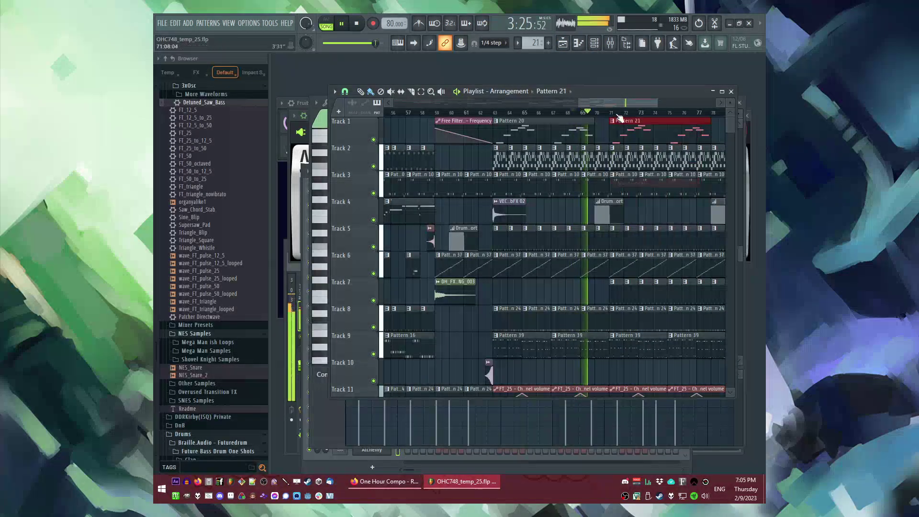
In Pattern 21, raise the C7 note on step 7 of bar 3 to G7 for Sine_Blip #2 and LABS (Soft Piano).
{"action": "double_click", "coordinate": [628, 137]}
{"action": "scroll", "coordinate": [431, 151], "scroll_direction": "up", "scroll_amount": 3}
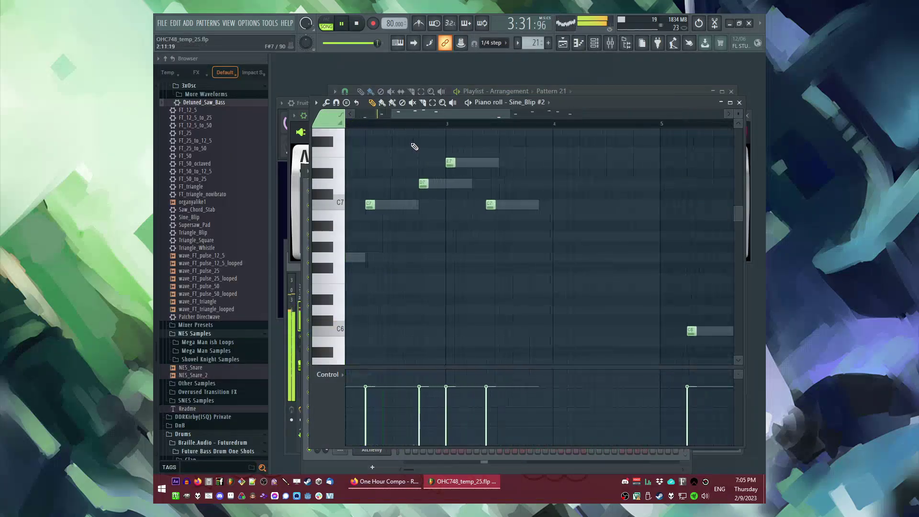
{"action": "scroll", "coordinate": [486, 200], "scroll_direction": "up", "scroll_amount": 2}
{"action": "key", "text": "space"}
{"action": "scroll", "coordinate": [494, 215], "scroll_direction": "down", "scroll_amount": 1}
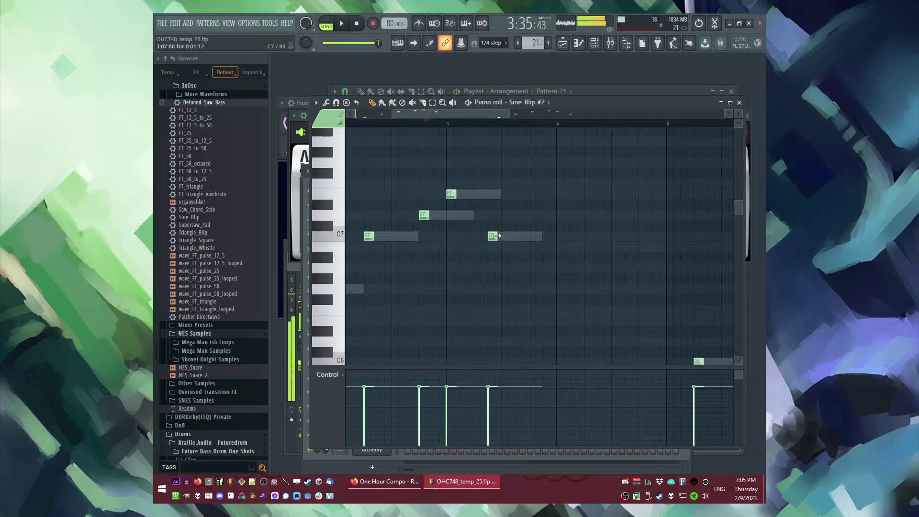
{"action": "right_click", "coordinate": [506, 238]}
{"action": "right_click", "coordinate": [506, 237]}
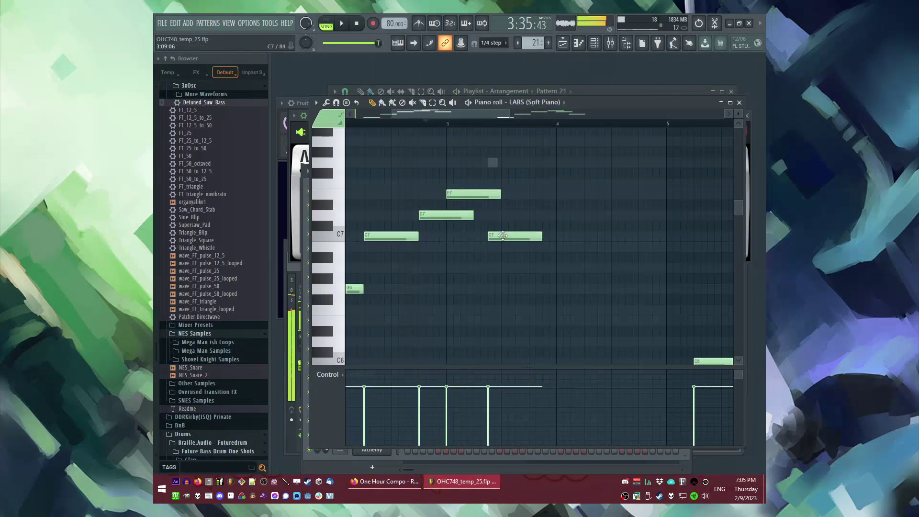
{"action": "left_click_drag", "start_coordinate": [502, 236], "coordinate": [500, 161]}
Raise the matching C7 note in the Sine_Blip part to G7 and resume playback.
{"action": "double_click", "coordinate": [508, 240]}
{"action": "key", "text": "space"}
{"action": "scroll", "coordinate": [416, 190], "scroll_direction": "down", "scroll_amount": 2}
{"action": "scroll", "coordinate": [536, 191], "scroll_direction": "up", "scroll_amount": 1}
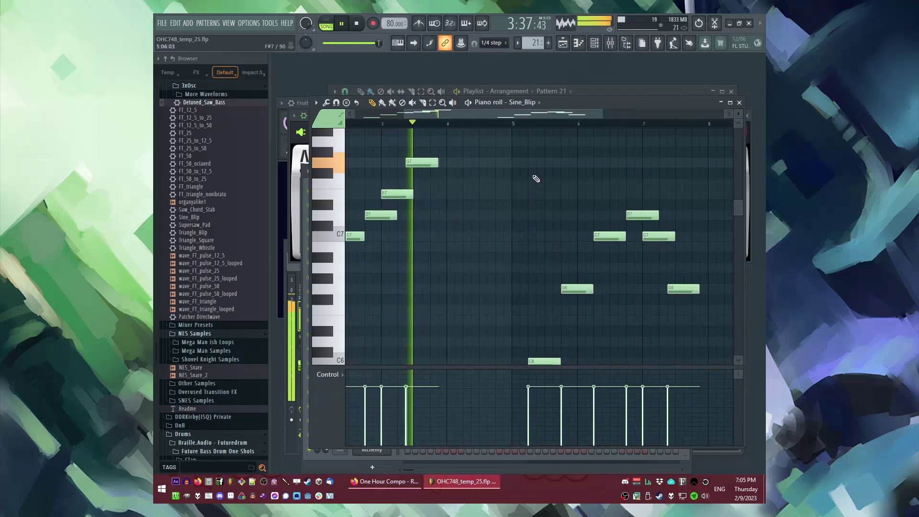
In Pattern 21's Sine_Blip part, move the bar 6 D7 to step 9, add E7 on step 13, and replace bar 7's notes with one G7.
{"action": "left_click", "coordinate": [514, 123]}
{"action": "mouse_move", "coordinate": [534, 115]}
{"action": "left_mouse_down"}
{"action": "mouse_move", "coordinate": [562, 116]}
{"action": "mouse_move", "coordinate": [548, 115]}
{"action": "left_mouse_up"}
{"action": "right_click", "coordinate": [558, 174]}
{"action": "scroll", "coordinate": [586, 197], "scroll_direction": "down", "scroll_amount": 1}
{"action": "scroll", "coordinate": [628, 225], "scroll_direction": "up", "scroll_amount": 1}
{"action": "scroll", "coordinate": [575, 226], "scroll_direction": "up", "scroll_amount": 2}
{"action": "scroll", "coordinate": [526, 190], "scroll_direction": "up", "scroll_amount": 2}
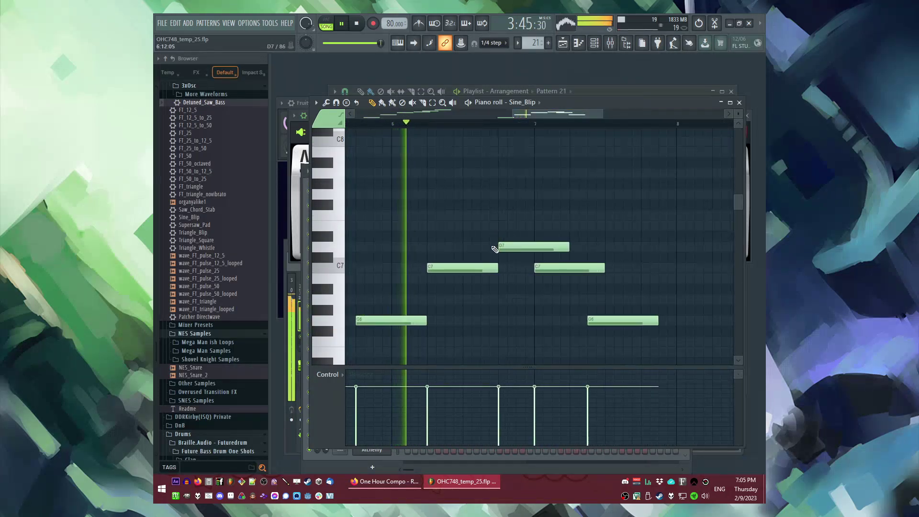
{"action": "key", "text": "space"}
{"action": "left_click", "coordinate": [498, 226]}
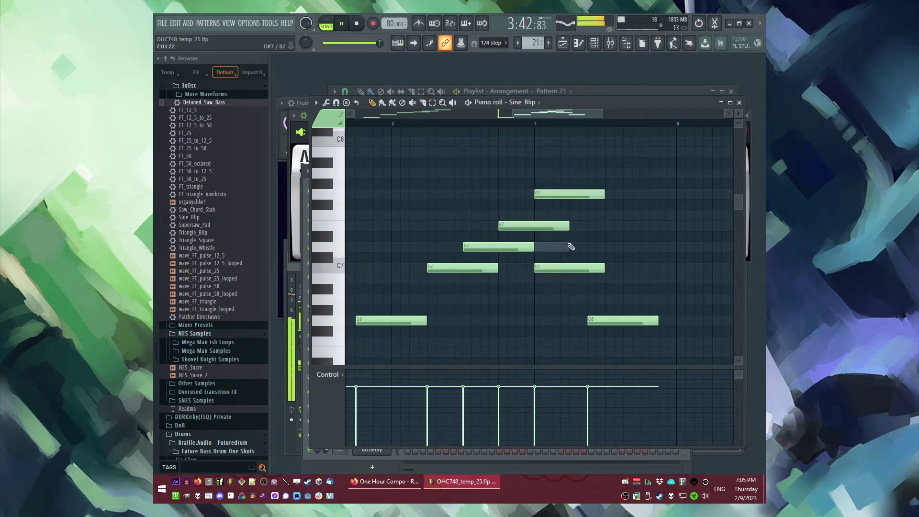
{"action": "right_click", "coordinate": [552, 252]}
Give the LABS (Soft Piano) part the same ending: D7 on step 9, E7 on step 13 of bar 6, and only G7 in bar 7.
{"action": "left_click_drag", "start_coordinate": [553, 249], "coordinate": [517, 249]}
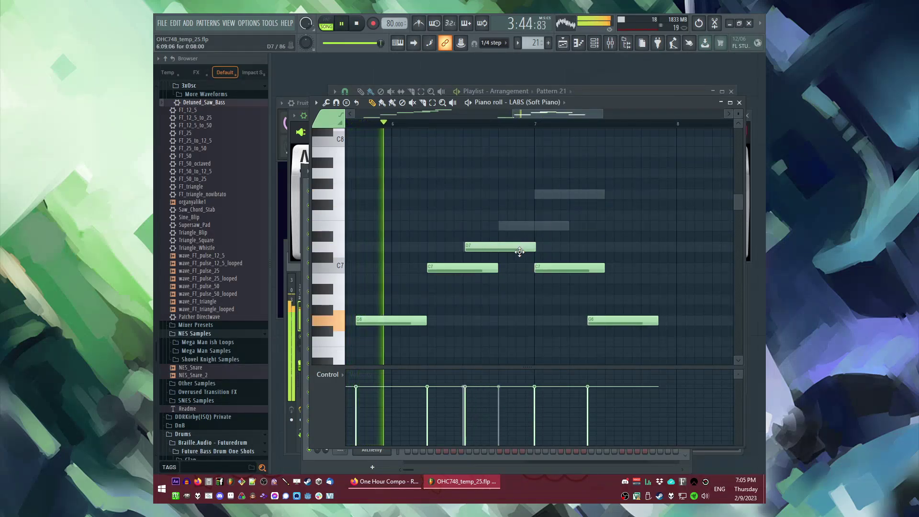
{"action": "right_click", "coordinate": [553, 270]}
{"action": "left_click", "coordinate": [500, 225]}
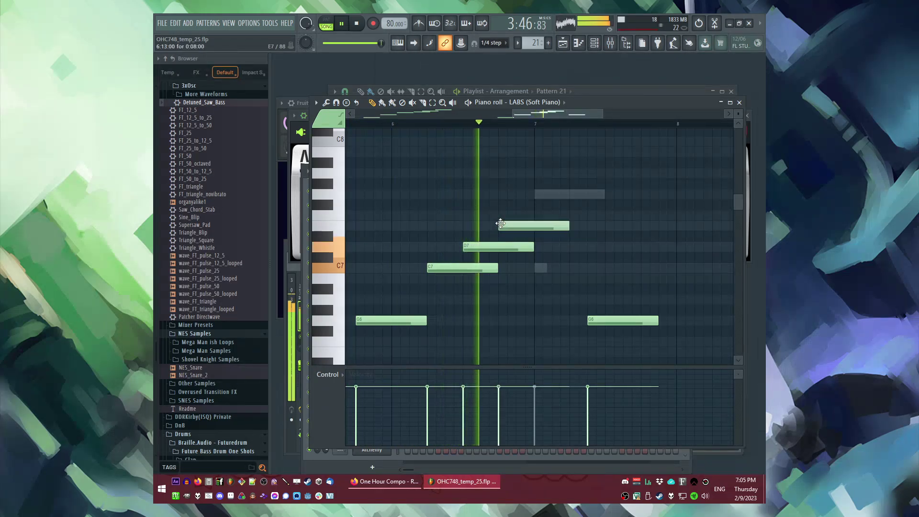
{"action": "left_click", "coordinate": [535, 194]}
{"action": "right_click", "coordinate": [604, 322]}
{"action": "right_click", "coordinate": [541, 268]}
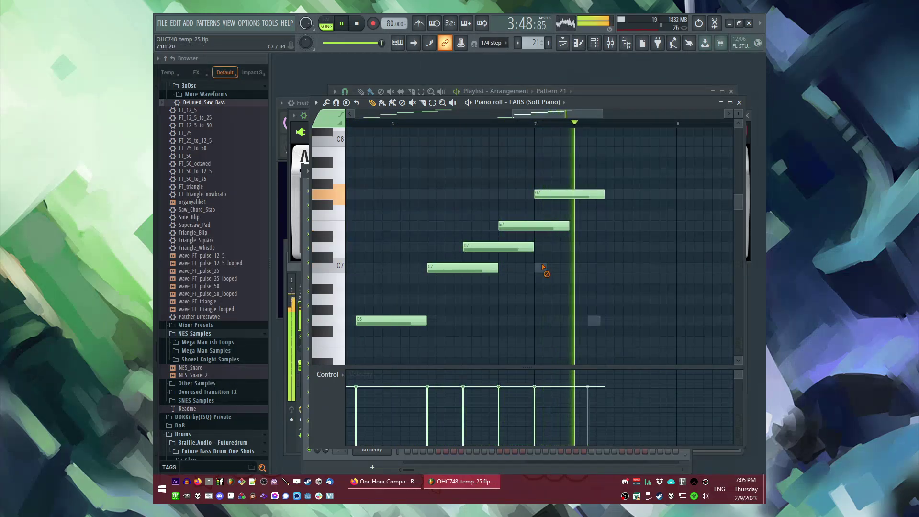
Rework the Sine_Blip #2 part to match the rising run, with D7 on step 9 and E7 on step 13 of bar 6.
{"action": "right_click", "coordinate": [541, 268]}
{"action": "left_click_drag", "start_coordinate": [505, 247], "coordinate": [468, 246]}
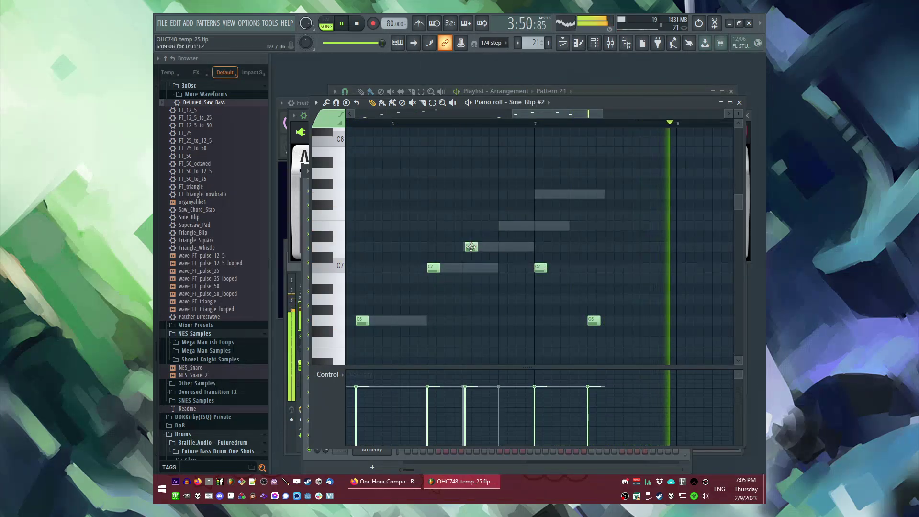
{"action": "scroll", "coordinate": [536, 205], "scroll_direction": "up", "scroll_amount": 3}
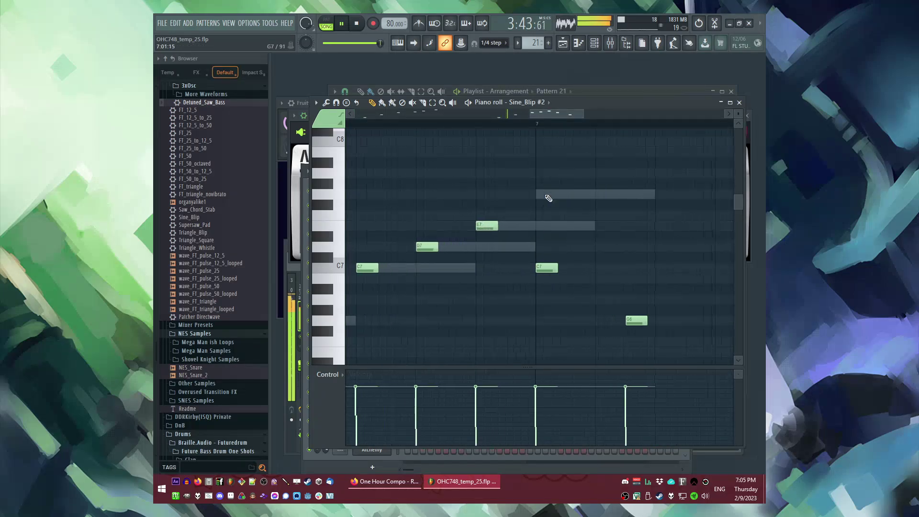
{"action": "scroll", "coordinate": [625, 299], "scroll_direction": "down", "scroll_amount": 5}
Save the project as a new version and place Pattern 9 on Track 3 at bar 79.
{"action": "key", "text": "ctrl+n"}
{"action": "key", "text": "F9"}
{"action": "key", "text": "F5"}
{"action": "scroll", "coordinate": [529, 233], "scroll_direction": "down", "scroll_amount": 6}
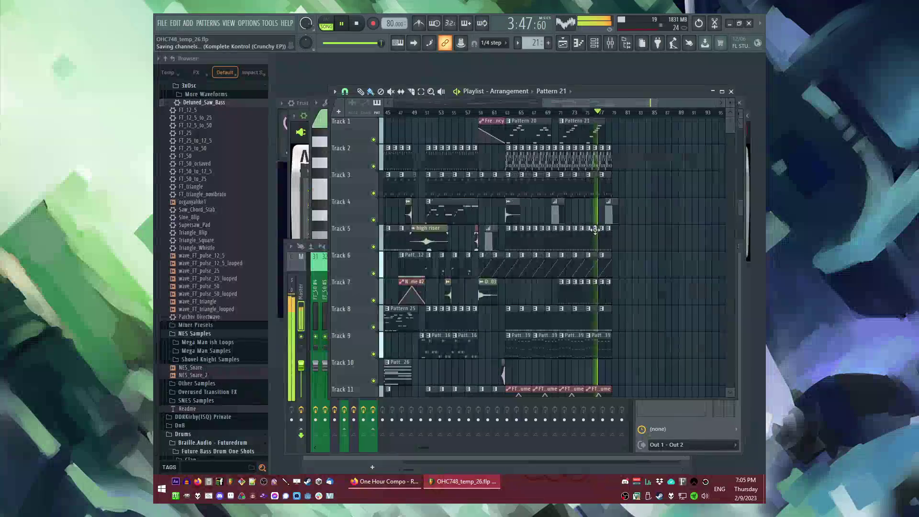
{"action": "scroll", "coordinate": [593, 192], "scroll_direction": "down", "scroll_amount": 4}
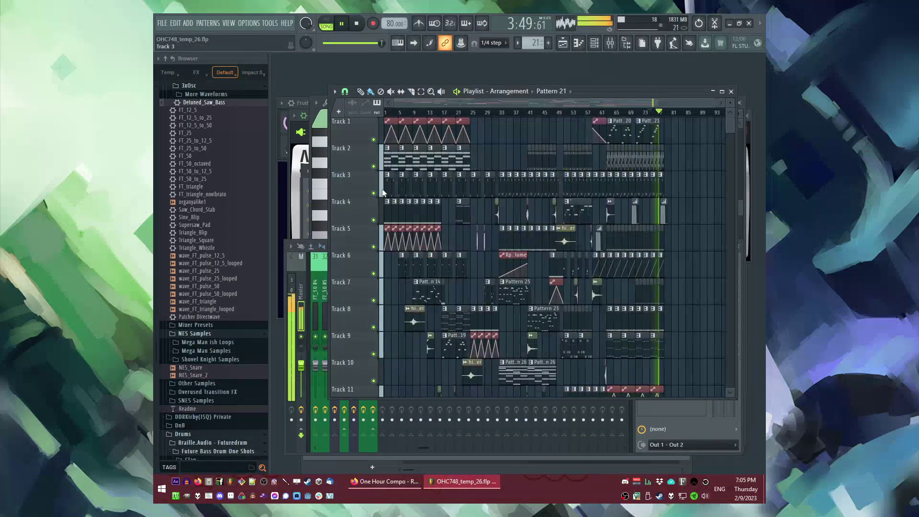
{"action": "scroll", "coordinate": [680, 186], "scroll_direction": "up", "scroll_amount": 8}
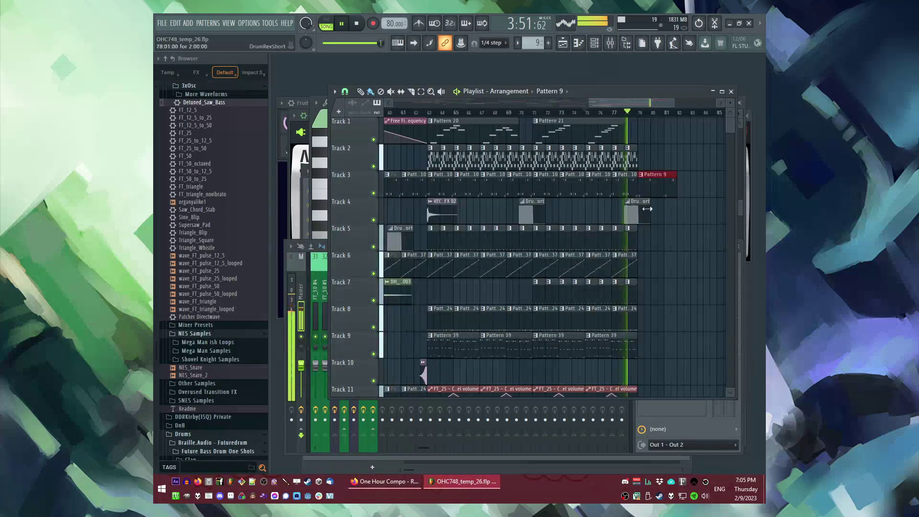
Duplicate the FT_25 volume automation and Pattern 7 clips on Tracks 11 and 12 to bar 79.
{"action": "scroll", "coordinate": [656, 229], "scroll_direction": "down", "scroll_amount": 5}
{"action": "left_click_drag", "start_coordinate": [668, 273], "coordinate": [606, 303]}
{"action": "key", "text": "ctrl+b"}
{"action": "scroll", "coordinate": [617, 306], "scroll_direction": "up", "scroll_amount": 5}
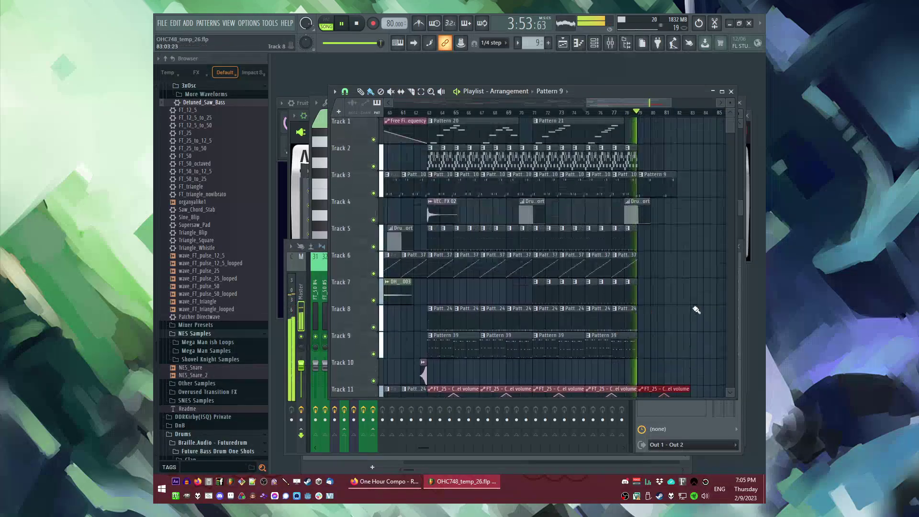
Place a copy of the high riser sample on Track 10, starting at 76:13:00.
{"action": "scroll", "coordinate": [616, 285], "scroll_direction": "down", "scroll_amount": 3}
{"action": "scroll", "coordinate": [585, 282], "scroll_direction": "down", "scroll_amount": 4}
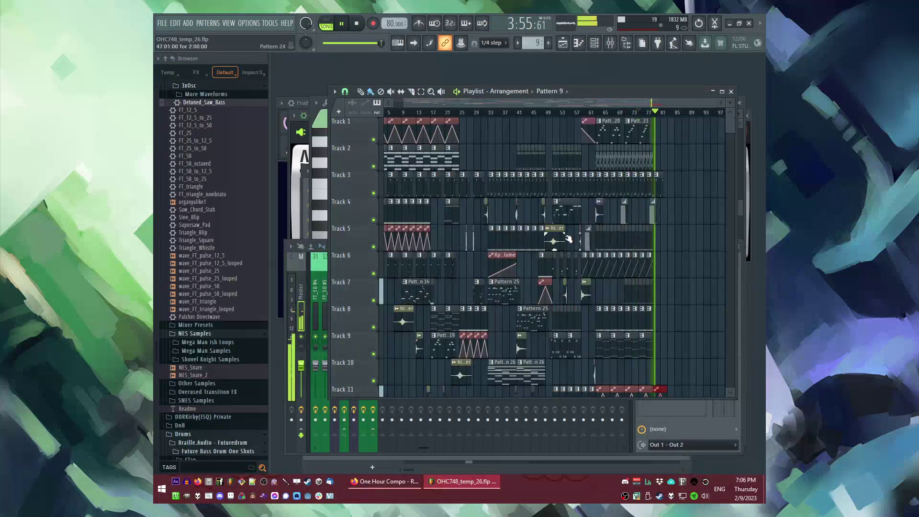
{"action": "scroll", "coordinate": [551, 237], "scroll_direction": "up", "scroll_amount": 6}
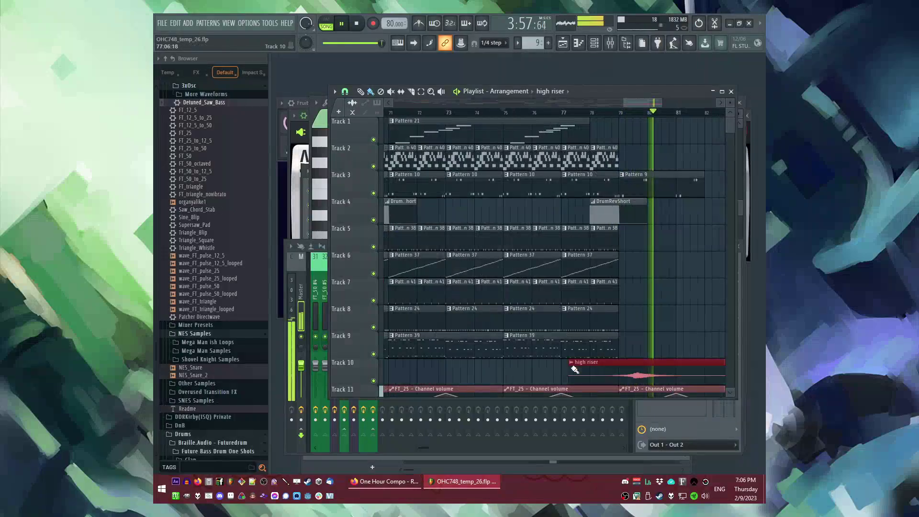
{"action": "scroll", "coordinate": [644, 368], "scroll_direction": "up", "scroll_amount": 4}
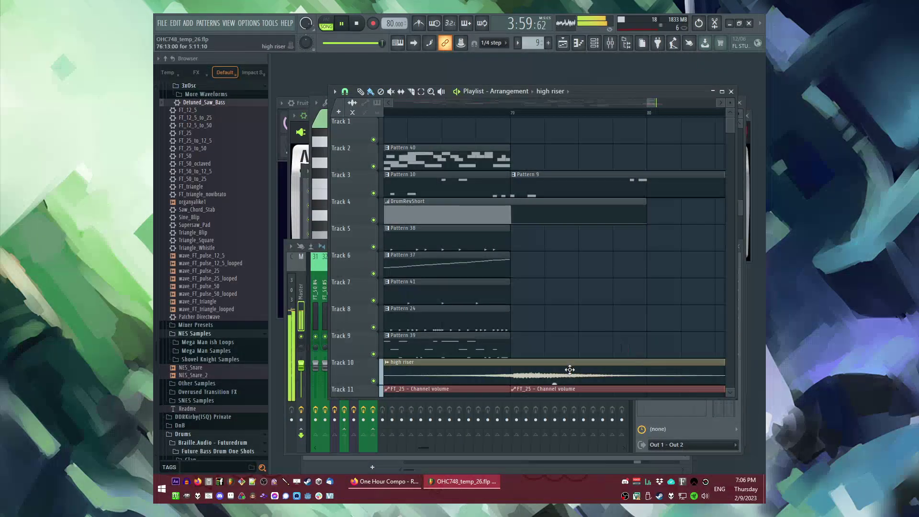
{"action": "scroll", "coordinate": [577, 342], "scroll_direction": "down", "scroll_amount": 6}
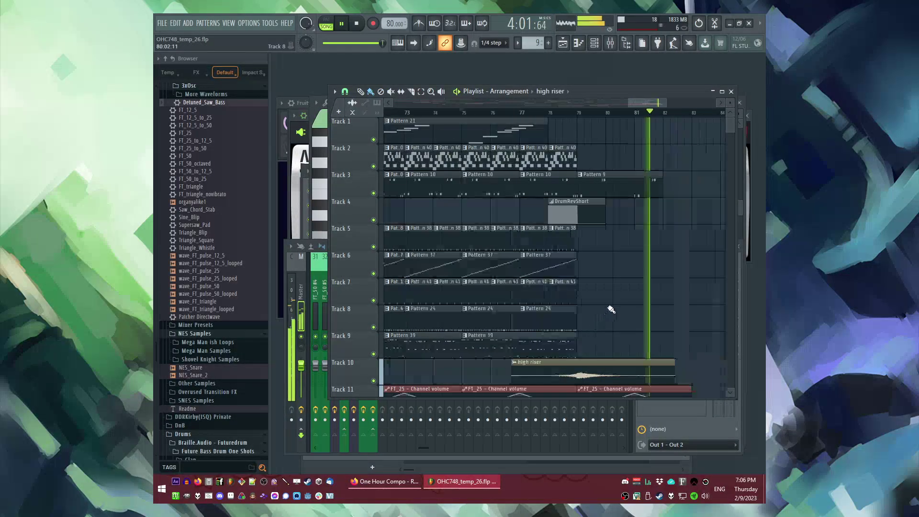
Repeat the bar 79 Pattern 9, FT_25 volume automation and Pattern 7 clips directly after themselves.
{"action": "scroll", "coordinate": [441, 244], "scroll_direction": "left", "scroll_amount": 10}
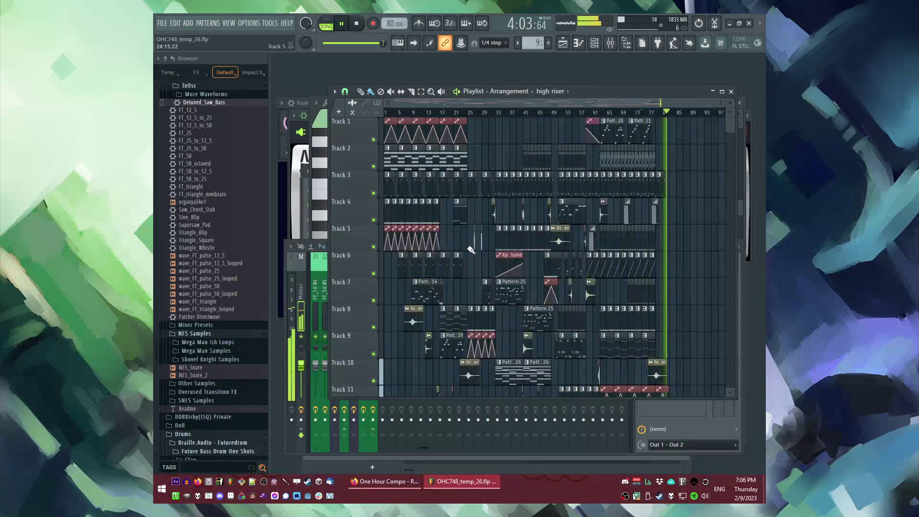
{"action": "scroll", "coordinate": [425, 214], "scroll_direction": "down", "scroll_amount": 4}
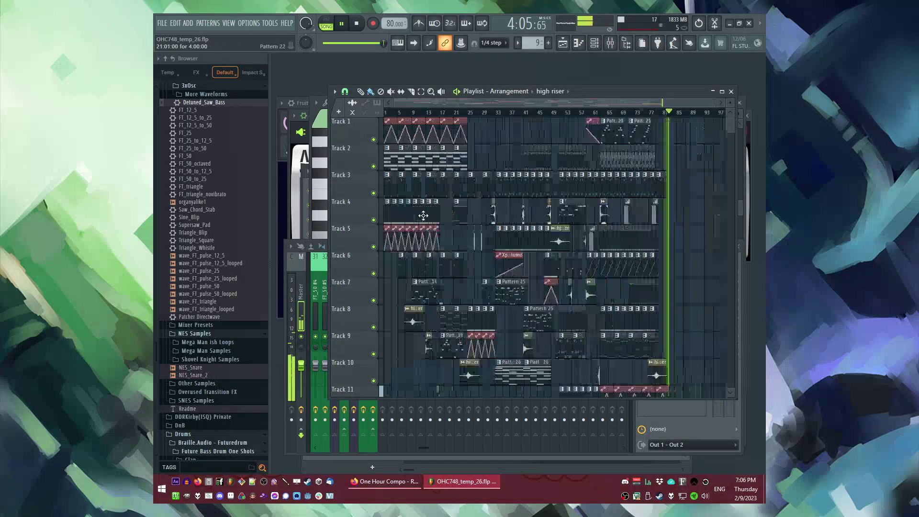
{"action": "scroll", "coordinate": [678, 189], "scroll_direction": "up", "scroll_amount": 6}
{"action": "scroll", "coordinate": [663, 230], "scroll_direction": "down", "scroll_amount": 5}
{"action": "left_click_drag", "start_coordinate": [675, 316], "coordinate": [629, 271]}
{"action": "scroll", "coordinate": [639, 297], "scroll_direction": "down", "scroll_amount": 5}
{"action": "scroll", "coordinate": [455, 240], "scroll_direction": "up", "scroll_amount": 5}
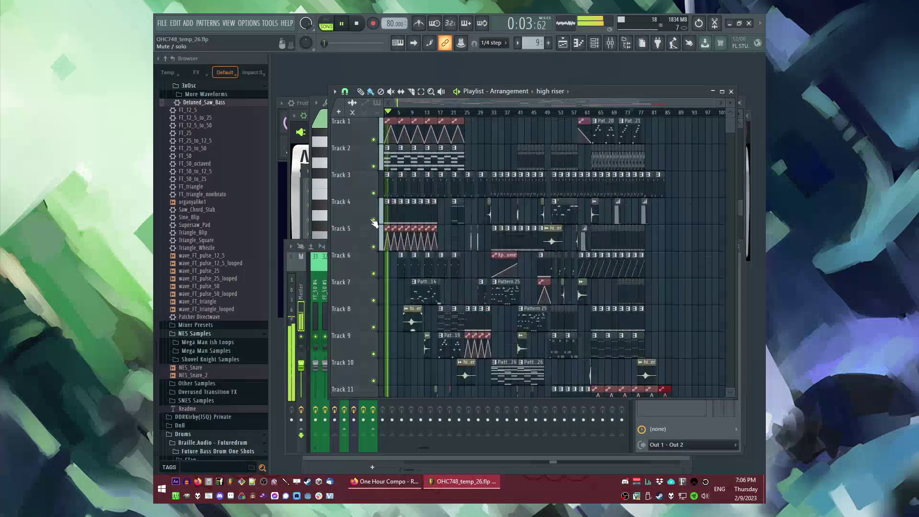
Copy the intro's Pattern 11 and NES VST 2 volume automation clips to Tracks 5 and 6, filling bars 79 to 87.
{"action": "scroll", "coordinate": [441, 212], "scroll_direction": "up", "scroll_amount": 5}
{"action": "scroll", "coordinate": [403, 239], "scroll_direction": "down", "scroll_amount": 5}
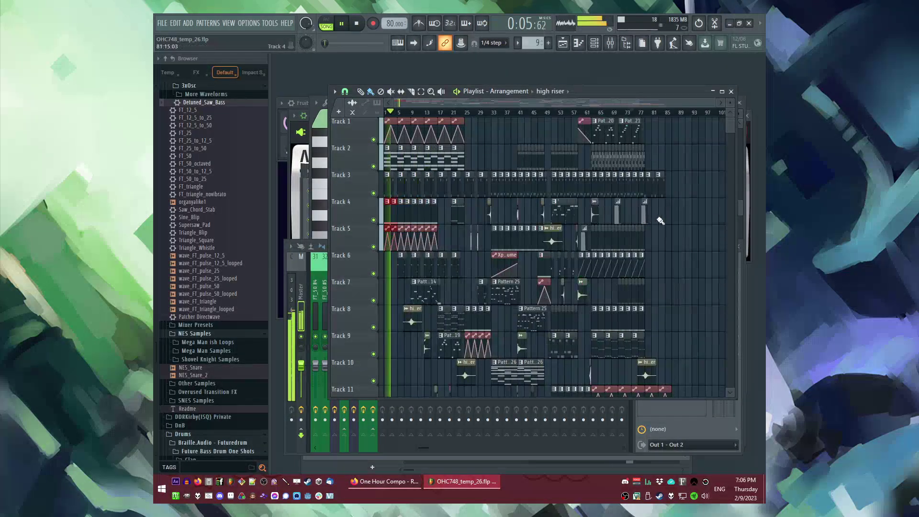
{"action": "scroll", "coordinate": [646, 220], "scroll_direction": "up", "scroll_amount": 5}
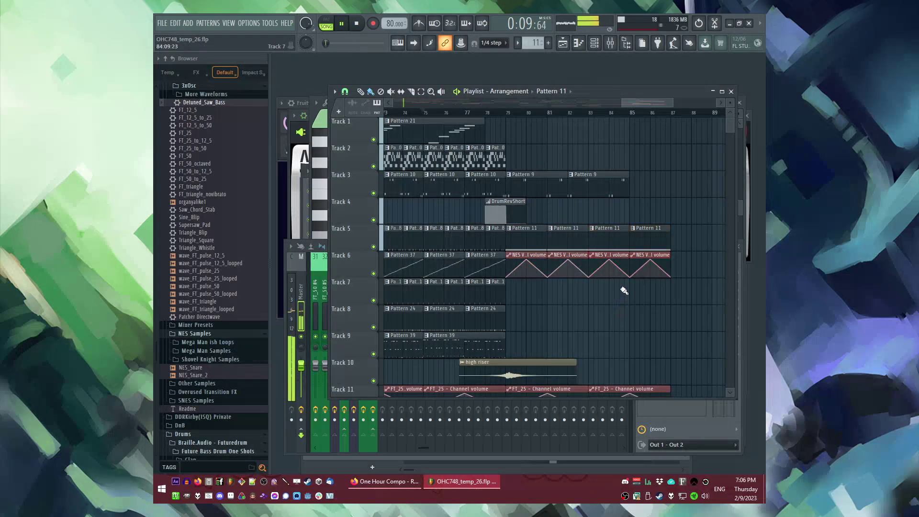
Move the second Pattern 9 clip on Track 3 to start at bar 83 and play the new section from bar 80.
{"action": "scroll", "coordinate": [625, 280], "scroll_direction": "down", "scroll_amount": 1}
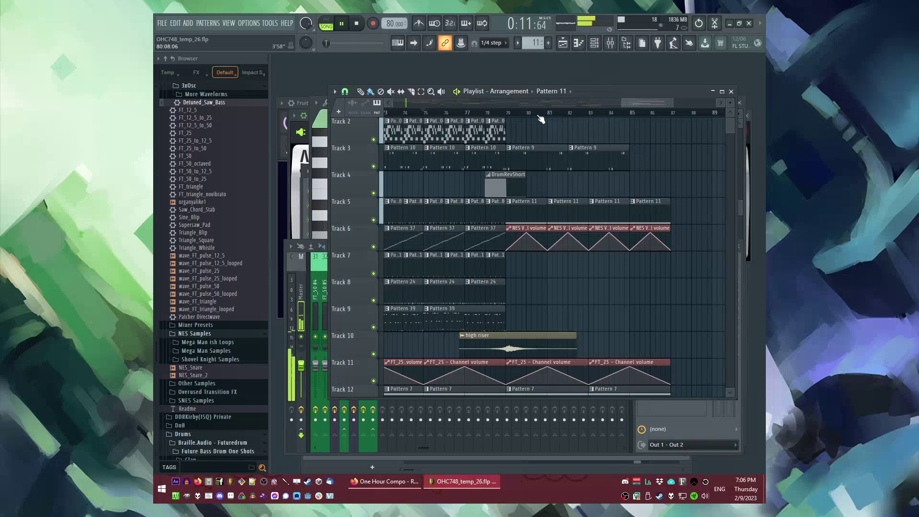
{"action": "scroll", "coordinate": [603, 160], "scroll_direction": "down", "scroll_amount": 4}
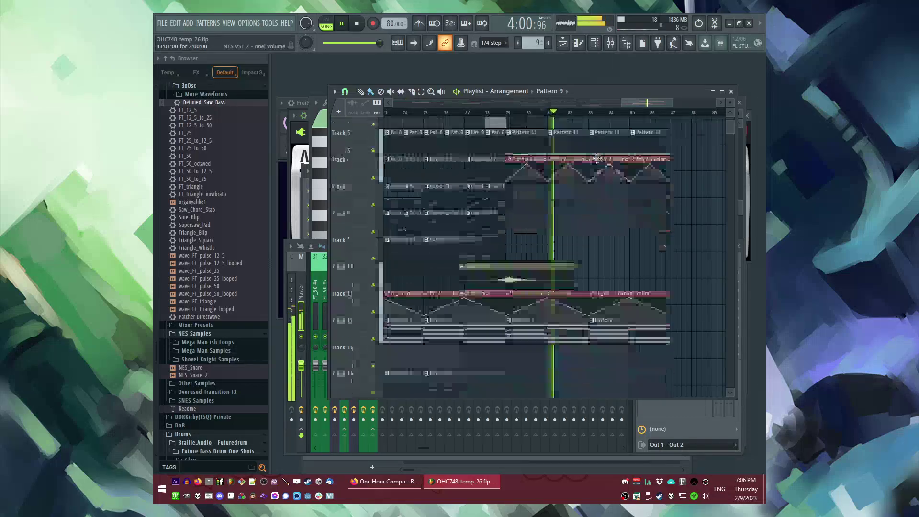
{"action": "scroll", "coordinate": [618, 201], "scroll_direction": "up", "scroll_amount": 5}
{"action": "scroll", "coordinate": [631, 207], "scroll_direction": "down", "scroll_amount": 5}
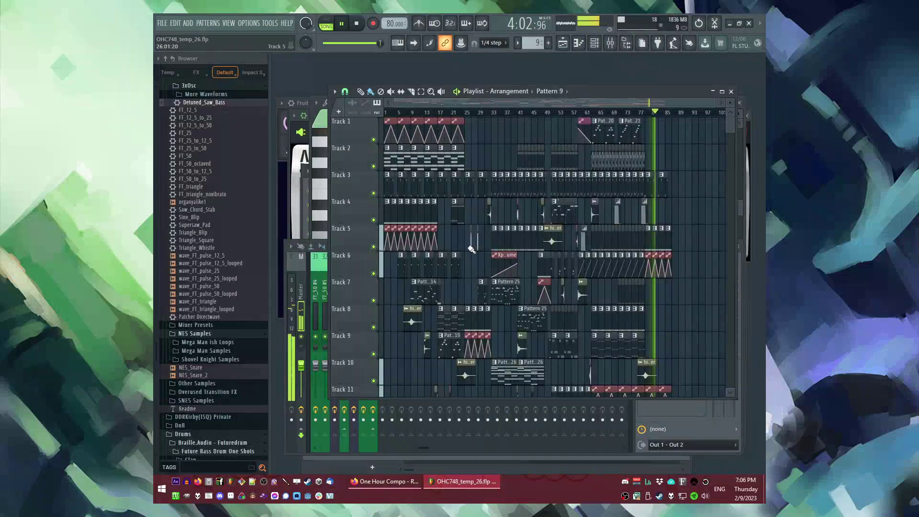
Place the bell sample from the earlier section on Track 8 so that it ends at bar 87.
{"action": "scroll", "coordinate": [566, 215], "scroll_direction": "up", "scroll_amount": 4}
{"action": "scroll", "coordinate": [570, 217], "scroll_direction": "down", "scroll_amount": 3}
{"action": "scroll", "coordinate": [426, 359], "scroll_direction": "up", "scroll_amount": 4}
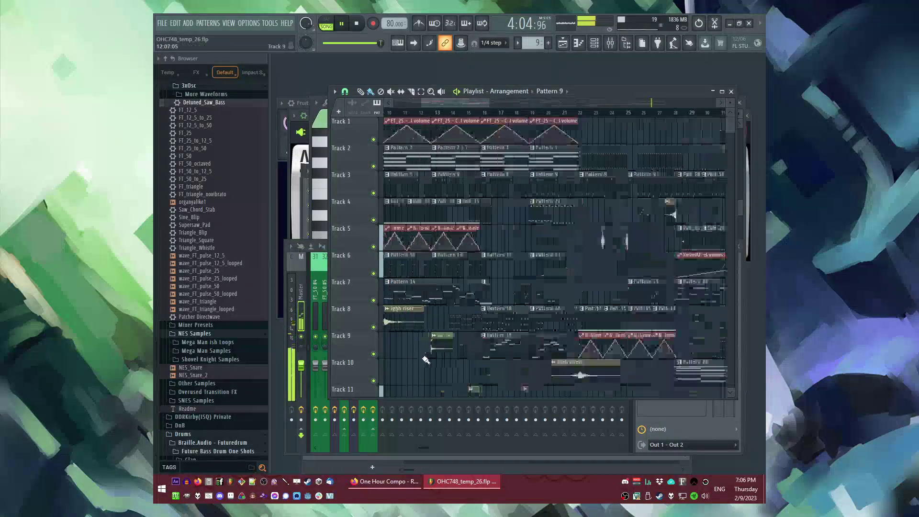
{"action": "scroll", "coordinate": [445, 342], "scroll_direction": "down", "scroll_amount": 4}
{"action": "left_click", "coordinate": [557, 296]}
{"action": "scroll", "coordinate": [497, 277], "scroll_direction": "down", "scroll_amount": 5}
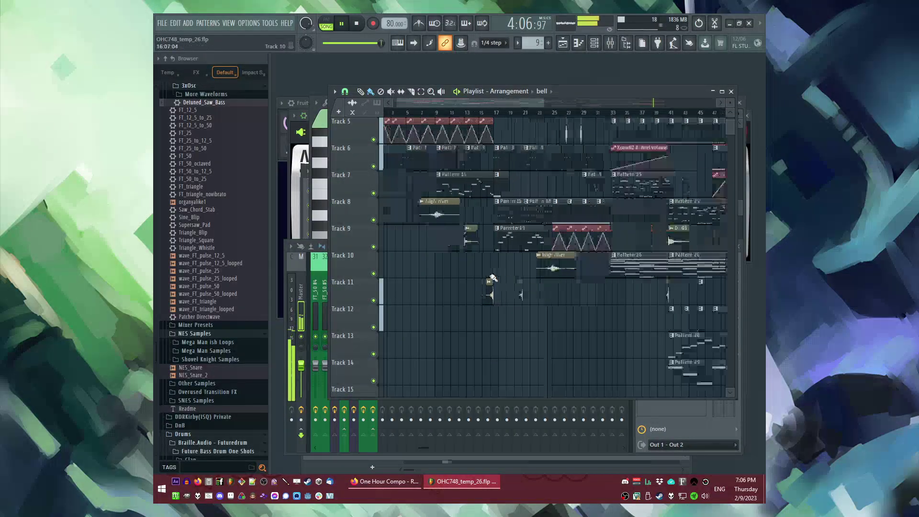
{"action": "scroll", "coordinate": [662, 196], "scroll_direction": "up", "scroll_amount": 6}
{"action": "scroll", "coordinate": [560, 186], "scroll_direction": "down", "scroll_amount": 2}
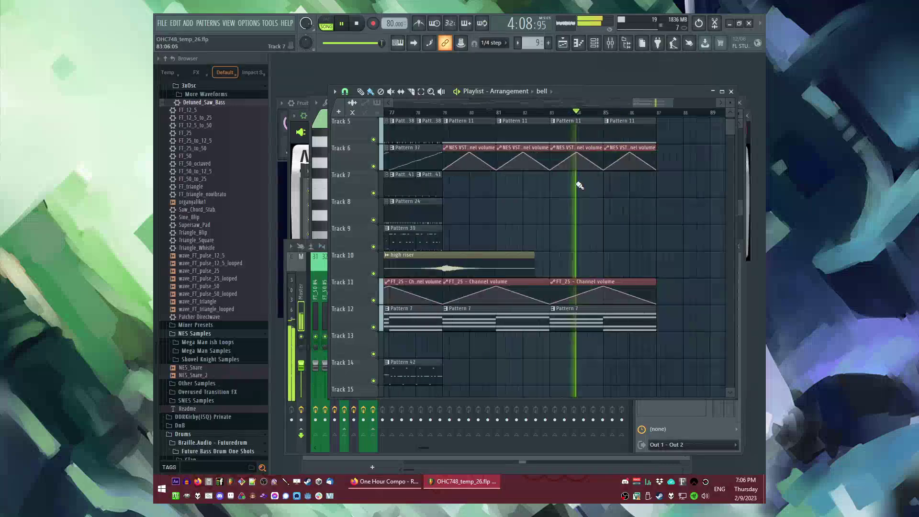
{"action": "scroll", "coordinate": [641, 206], "scroll_direction": "up", "scroll_amount": 5}
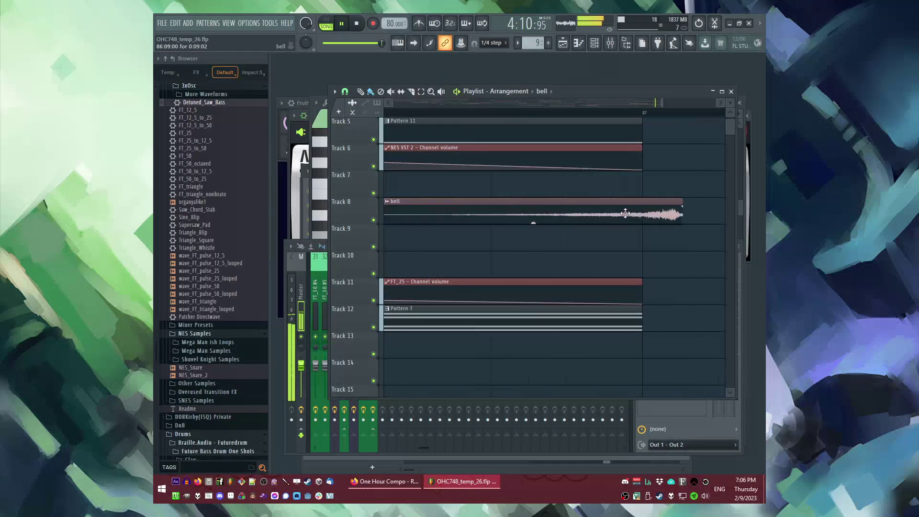
{"action": "scroll", "coordinate": [639, 248], "scroll_direction": "down", "scroll_amount": 8}
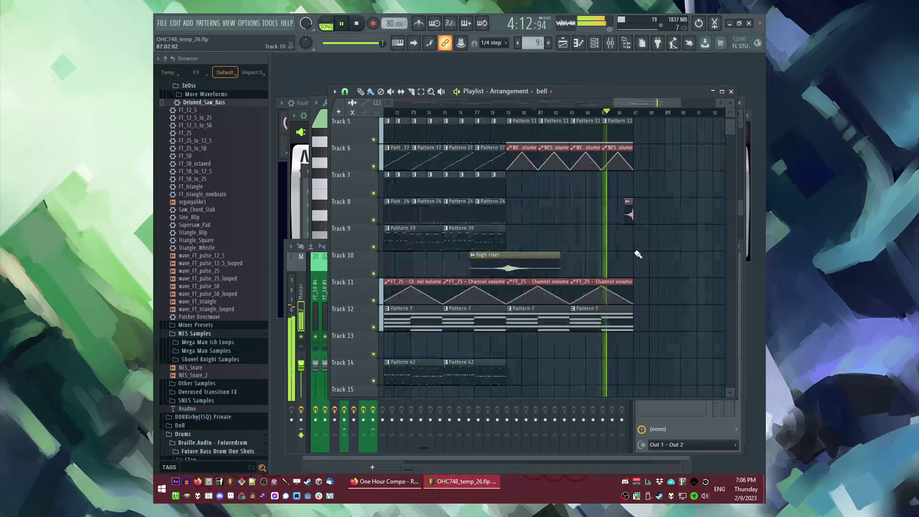
Audition the early section around bar 9, place its Pattern 13 on Track 2 at bar 79, and save the project as a new version.
{"action": "left_click_drag", "start_coordinate": [414, 117], "coordinate": [413, 182]}
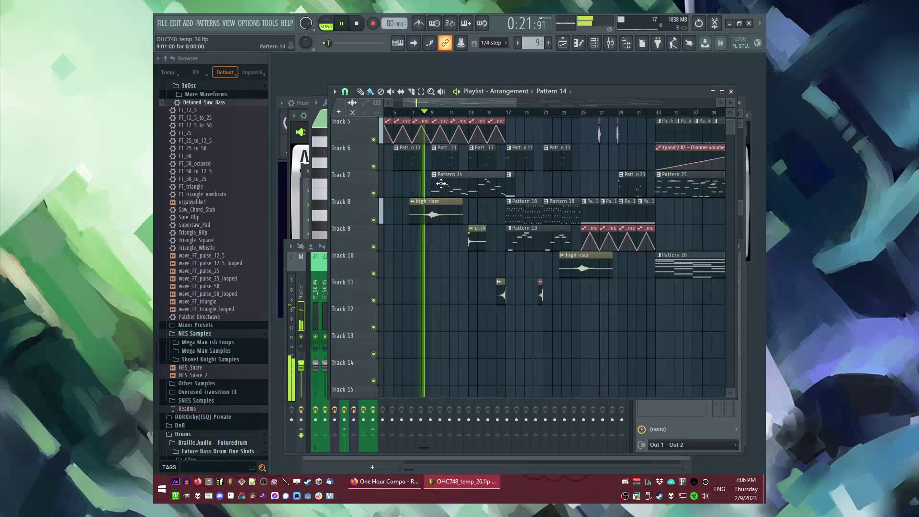
{"action": "scroll", "coordinate": [451, 264], "scroll_direction": "up", "scroll_amount": 4}
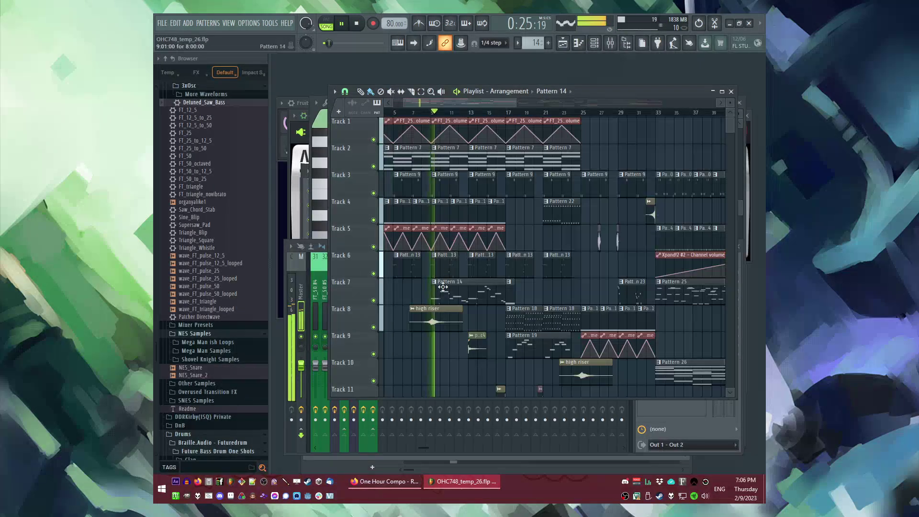
{"action": "scroll", "coordinate": [436, 273], "scroll_direction": "up", "scroll_amount": 3}
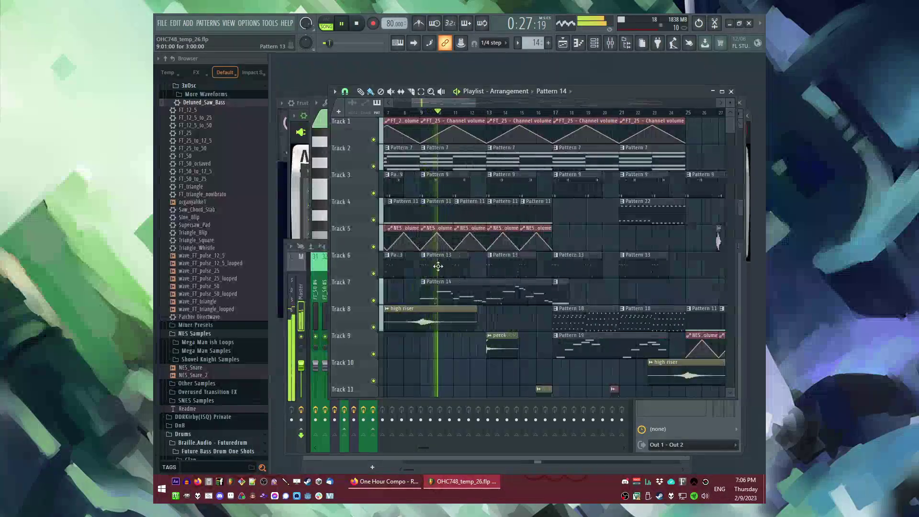
{"action": "scroll", "coordinate": [441, 267], "scroll_direction": "down", "scroll_amount": 5}
{"action": "left_click", "coordinate": [668, 113]}
{"action": "scroll", "coordinate": [669, 172], "scroll_direction": "up", "scroll_amount": 5}
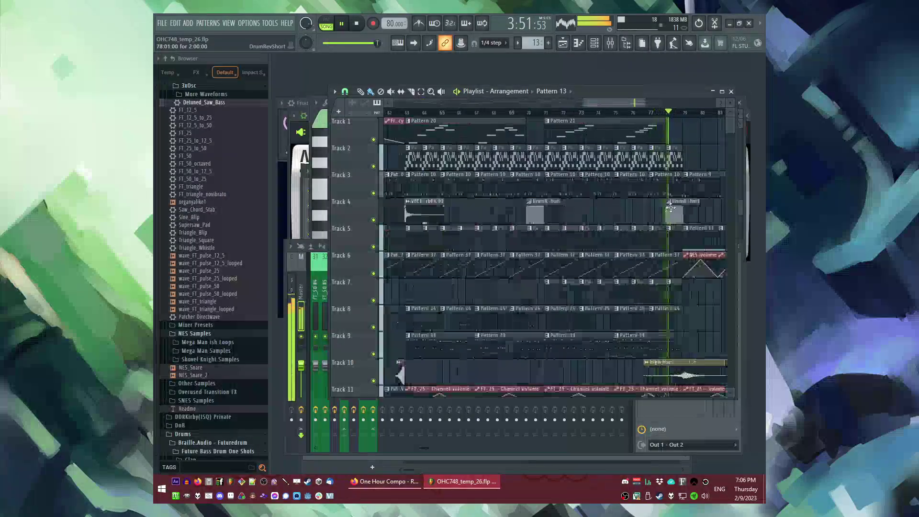
{"action": "left_click", "coordinate": [689, 106]}
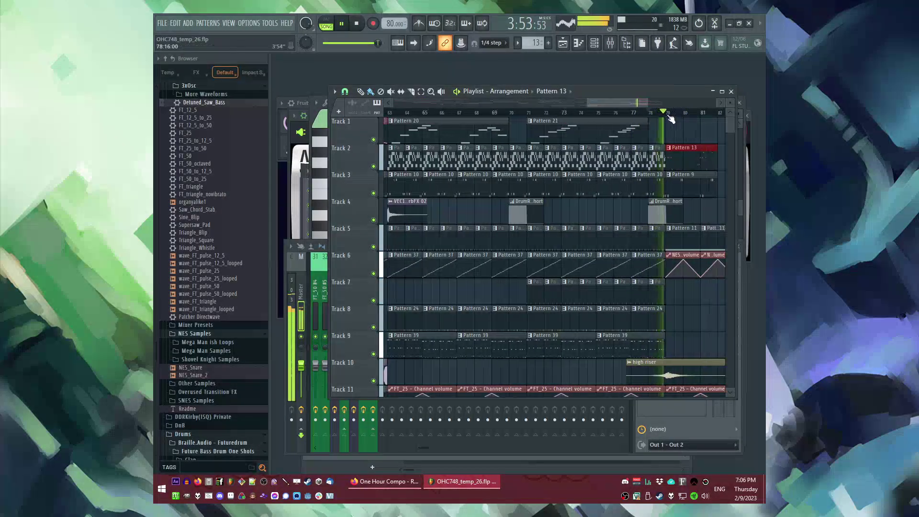
{"action": "scroll", "coordinate": [609, 157], "scroll_direction": "down", "scroll_amount": 4}
{"action": "scroll", "coordinate": [670, 166], "scroll_direction": "up", "scroll_amount": 4}
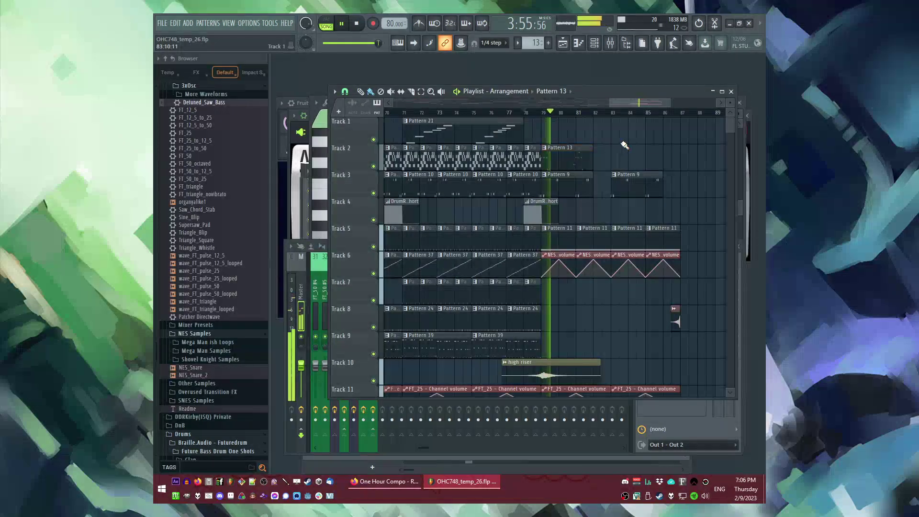
{"action": "scroll", "coordinate": [630, 147], "scroll_direction": "down", "scroll_amount": 1}
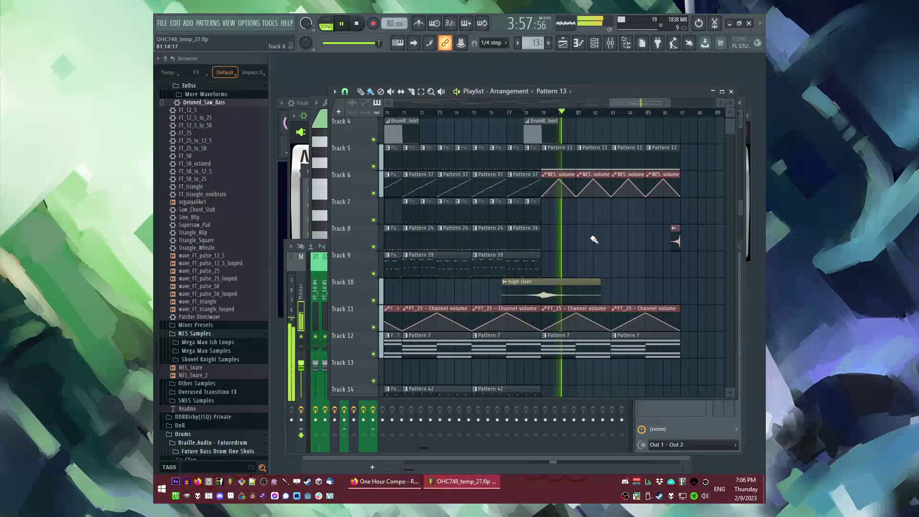
Place the DH_FX OUT LONG_003 sample on Track 13 at bar 79.
{"action": "scroll", "coordinate": [581, 190], "scroll_direction": "down", "scroll_amount": 2}
{"action": "left_click", "coordinate": [573, 95]}
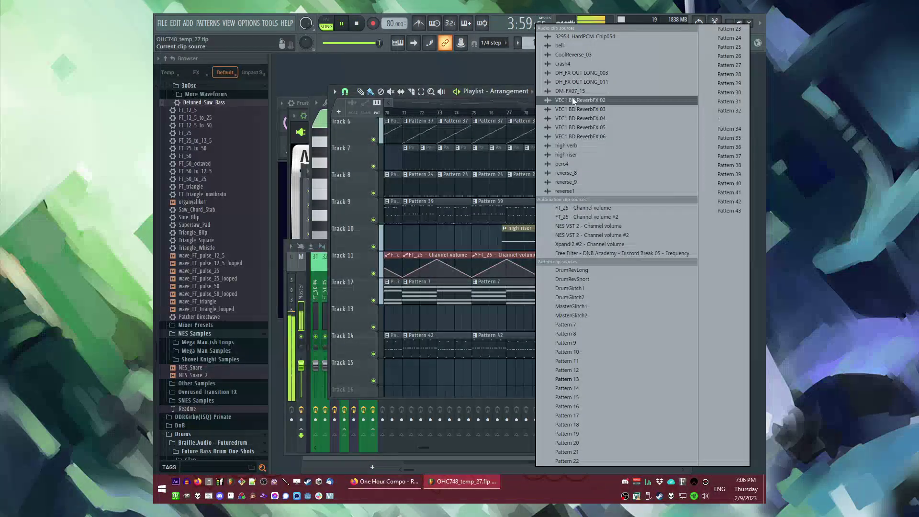
{"action": "left_click", "coordinate": [573, 97]}
{"action": "left_click", "coordinate": [548, 325]}
Place the VEC1 BD ReverbFX 02 sample on Track 15 at bar 79 and play the transition from about bar 78.
{"action": "left_click", "coordinate": [593, 92]}
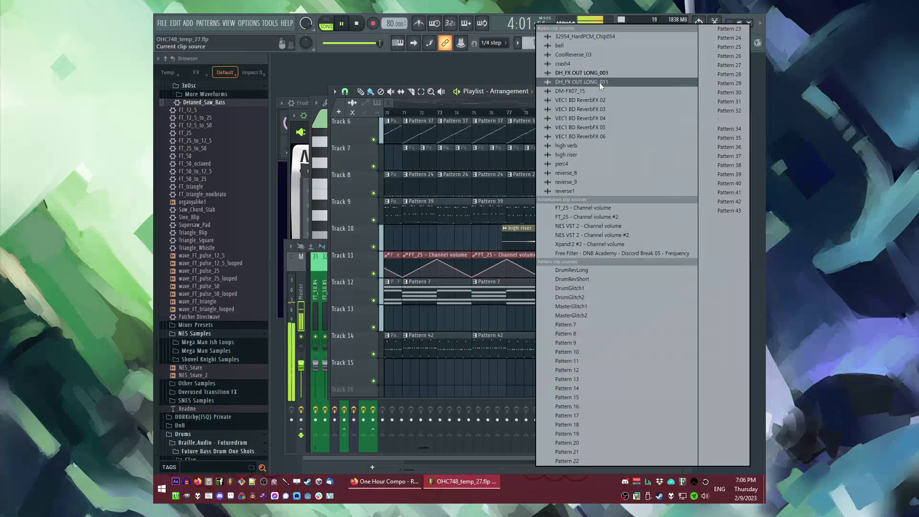
{"action": "left_click", "coordinate": [593, 99]}
{"action": "left_click", "coordinate": [549, 371]}
{"action": "left_click", "coordinate": [531, 112]}
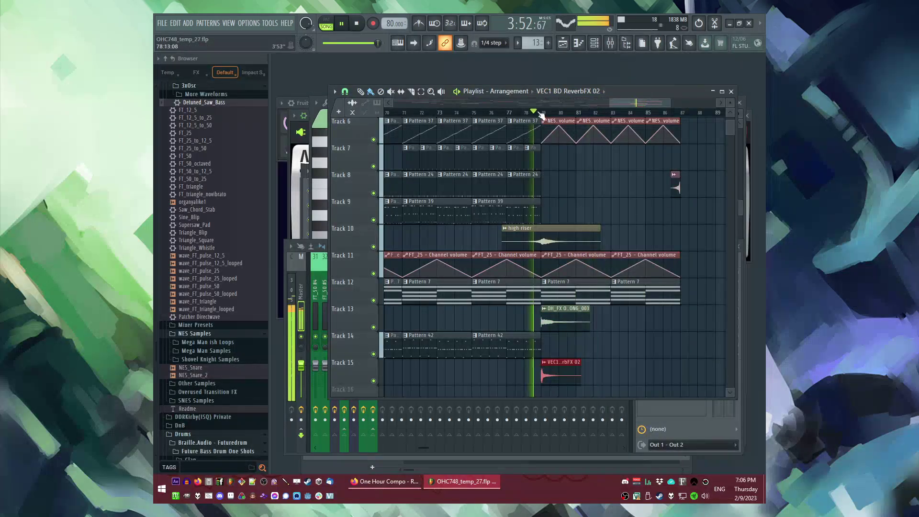
Make the VEC1 BD ReverbFX 02 clip on Track 15 unique and replay the transition into bar 79.
{"action": "scroll", "coordinate": [528, 193], "scroll_direction": "up", "scroll_amount": 3}
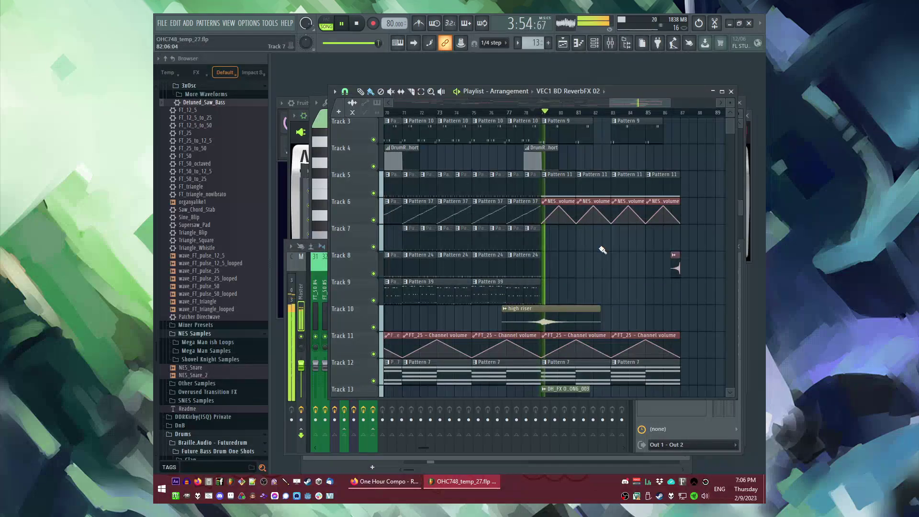
{"action": "scroll", "coordinate": [602, 250], "scroll_direction": "up", "scroll_amount": 2}
{"action": "scroll", "coordinate": [559, 223], "scroll_direction": "down", "scroll_amount": 7}
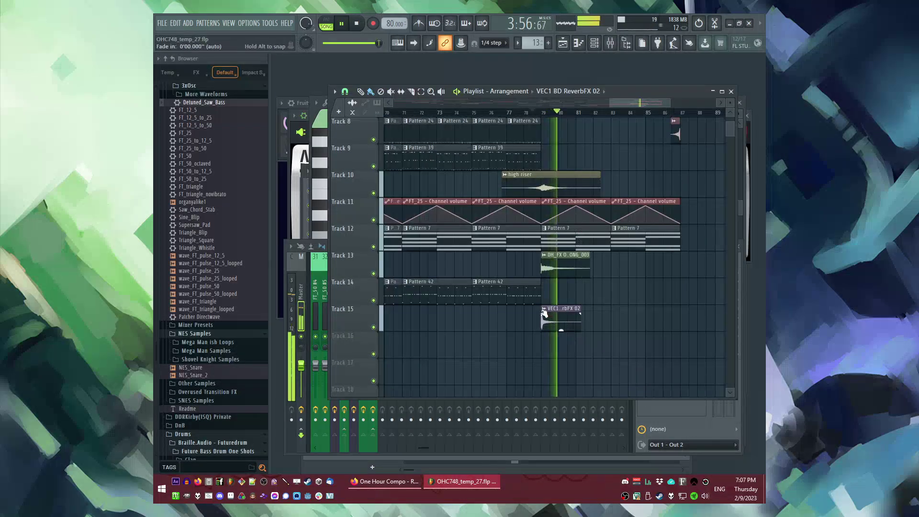
{"action": "right_click", "coordinate": [544, 312]}
{"action": "left_click", "coordinate": [565, 380]}
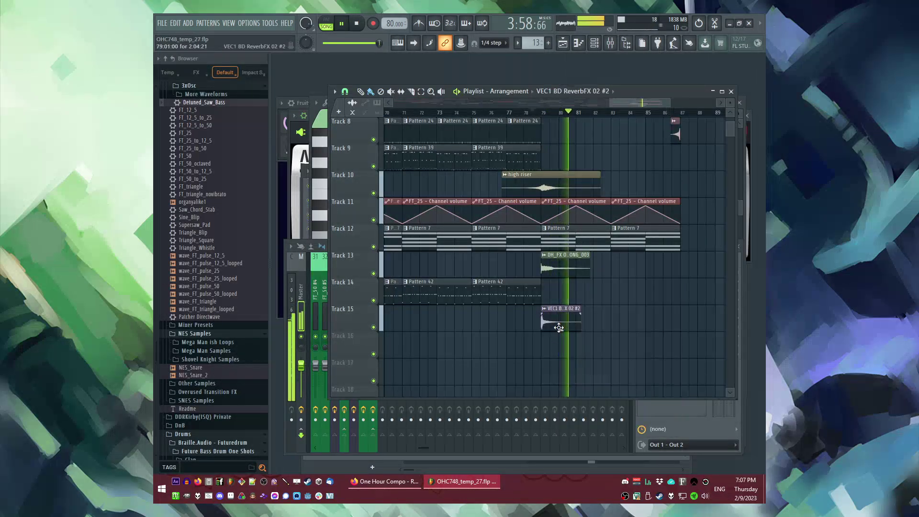
{"action": "left_click", "coordinate": [546, 115]}
{"action": "left_click", "coordinate": [546, 114]}
Audition an earlier part of the arrangement, open Pattern 43 and loop it in pattern mode with its channels displayed.
{"action": "scroll", "coordinate": [524, 253], "scroll_direction": "up", "scroll_amount": 3}
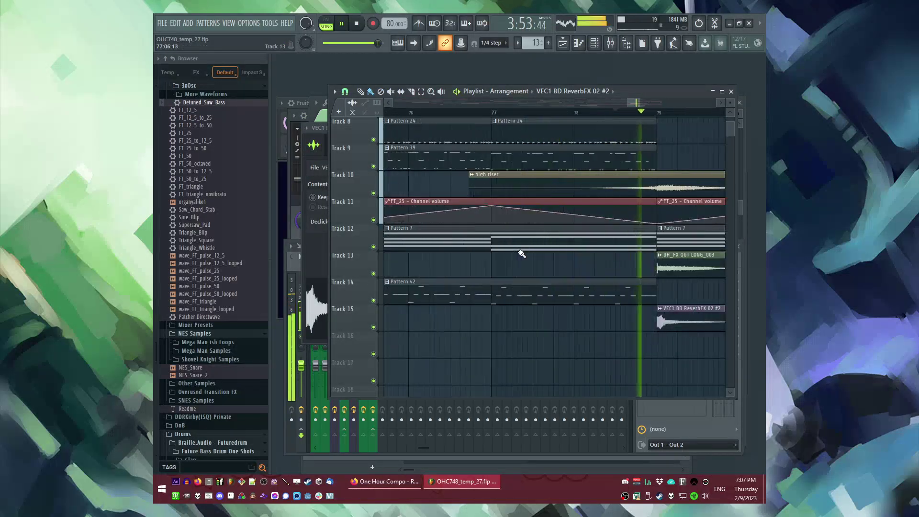
{"action": "scroll", "coordinate": [624, 287], "scroll_direction": "down", "scroll_amount": 3}
{"action": "scroll", "coordinate": [503, 249], "scroll_direction": "up", "scroll_amount": 7}
{"action": "left_click", "coordinate": [512, 113]}
{"action": "left_click", "coordinate": [442, 113]}
{"action": "scroll", "coordinate": [564, 185], "scroll_direction": "down", "scroll_amount": 3}
{"action": "scroll", "coordinate": [487, 191], "scroll_direction": "down", "scroll_amount": 5}
{"action": "scroll", "coordinate": [480, 232], "scroll_direction": "up", "scroll_amount": 2}
{"action": "double_click", "coordinate": [469, 264]}
{"action": "key", "text": "l"}
{"action": "key", "text": "F6"}
{"action": "scroll", "coordinate": [424, 361], "scroll_direction": "down", "scroll_amount": 8}
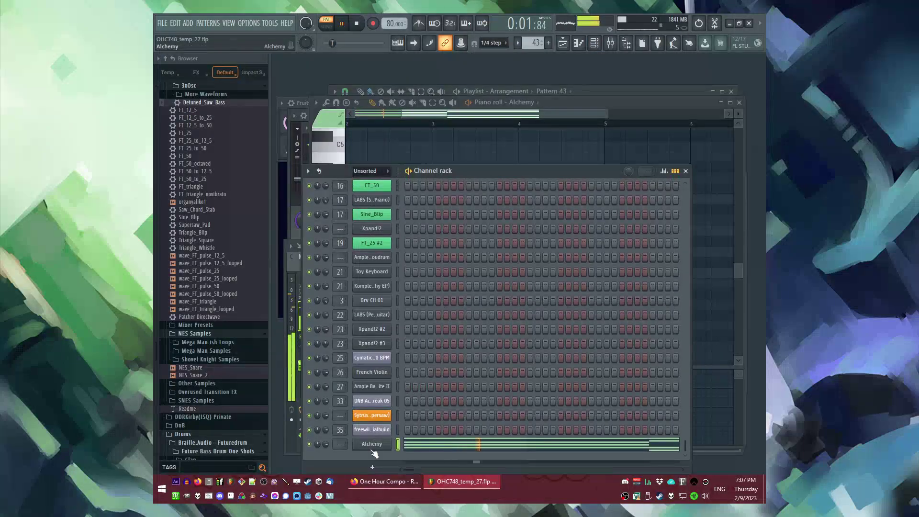
Load the General Anaesthetic preset from the Factory Pads in Alchemy and play the pattern.
{"action": "left_click", "coordinate": [372, 445]}
{"action": "left_click", "coordinate": [477, 152]}
{"action": "left_click", "coordinate": [478, 153]}
{"action": "left_click", "coordinate": [477, 152]}
{"action": "left_click", "coordinate": [482, 237]}
{"action": "left_click", "coordinate": [538, 151]}
{"action": "left_click", "coordinate": [551, 217]}
{"action": "key", "text": "space"}
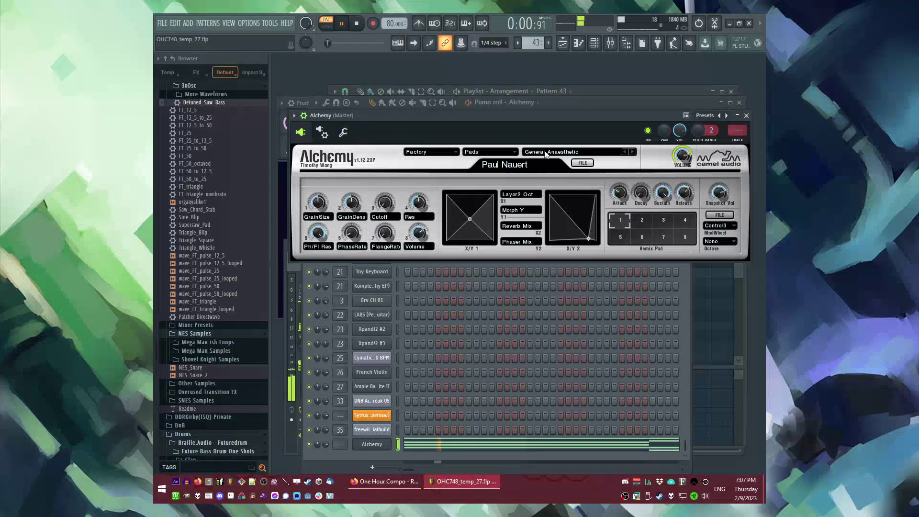
Transpose all the Alchemy chord notes in Pattern 43 up one octave and replay the pattern.
{"action": "left_click", "coordinate": [415, 447]}
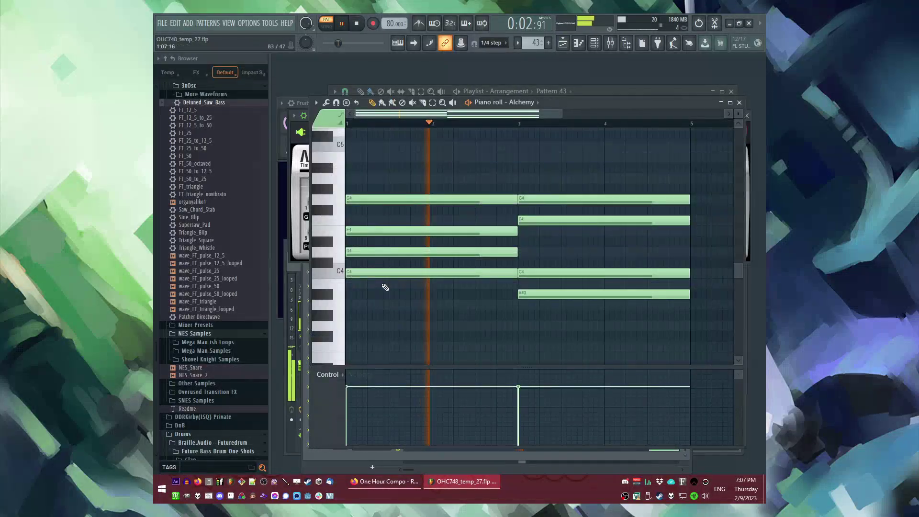
{"action": "key", "text": "ctrl+a"}
{"action": "left_click_drag", "start_coordinate": [375, 274], "coordinate": [344, 147]}
{"action": "key", "text": "space"}
{"action": "key", "text": "space"}
{"action": "scroll", "coordinate": [415, 214], "scroll_direction": "up", "scroll_amount": 4}
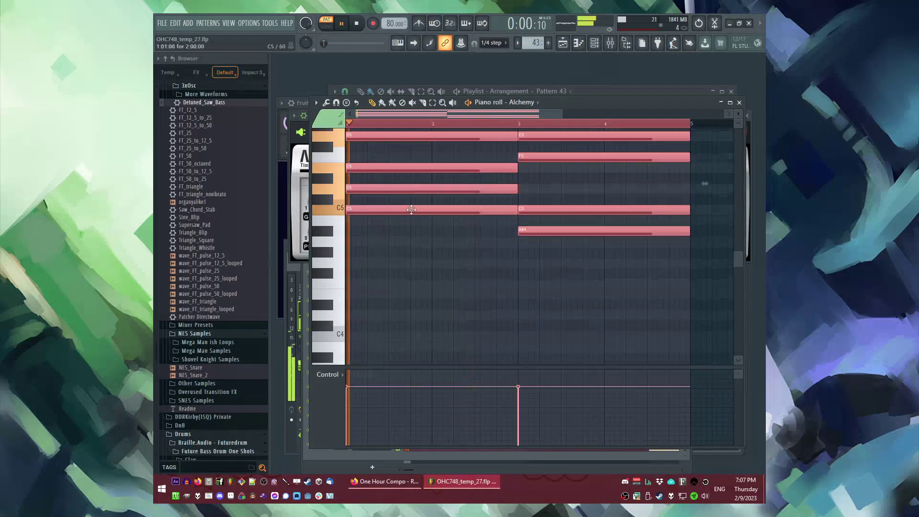
Load the November Voice pad preset in Alchemy and audition it with the raised chords.
{"action": "key", "text": "F6"}
{"action": "left_click", "coordinate": [373, 444]}
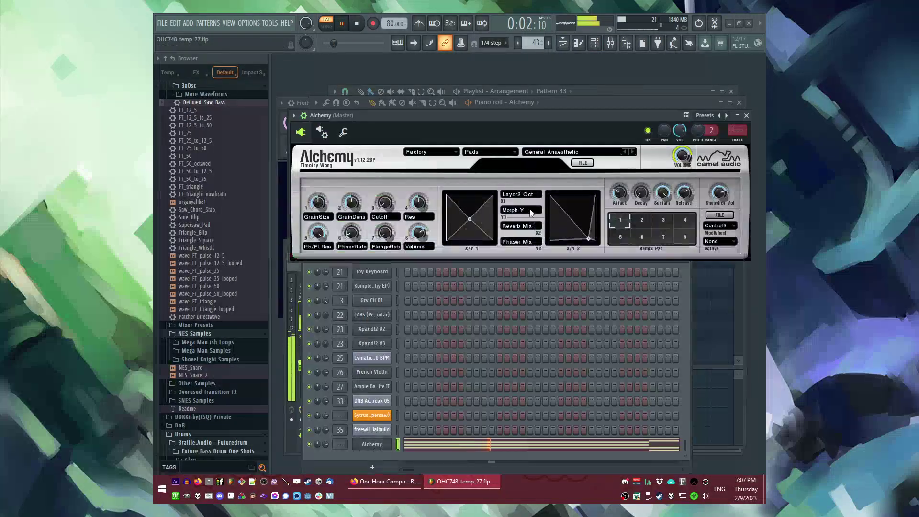
{"action": "left_click", "coordinate": [539, 151]}
{"action": "left_click", "coordinate": [546, 270]}
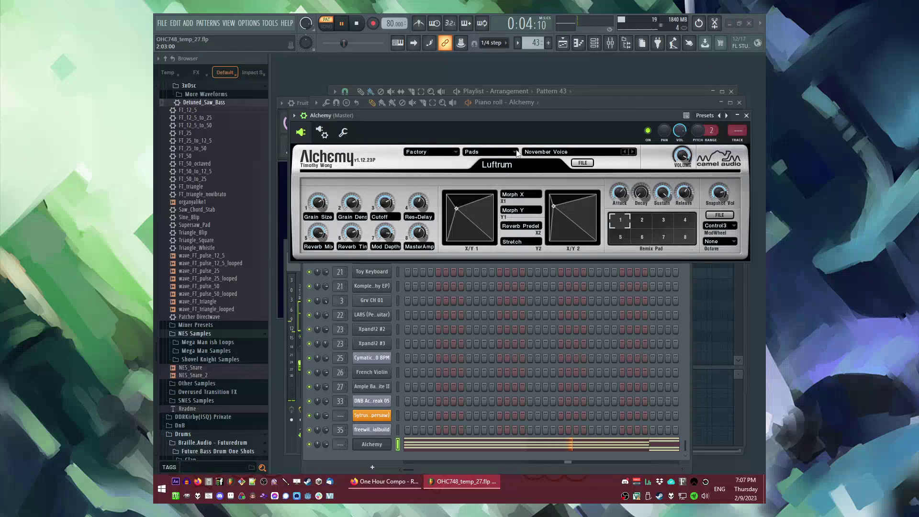
{"action": "key", "text": "space"}
{"action": "key", "text": "space"}
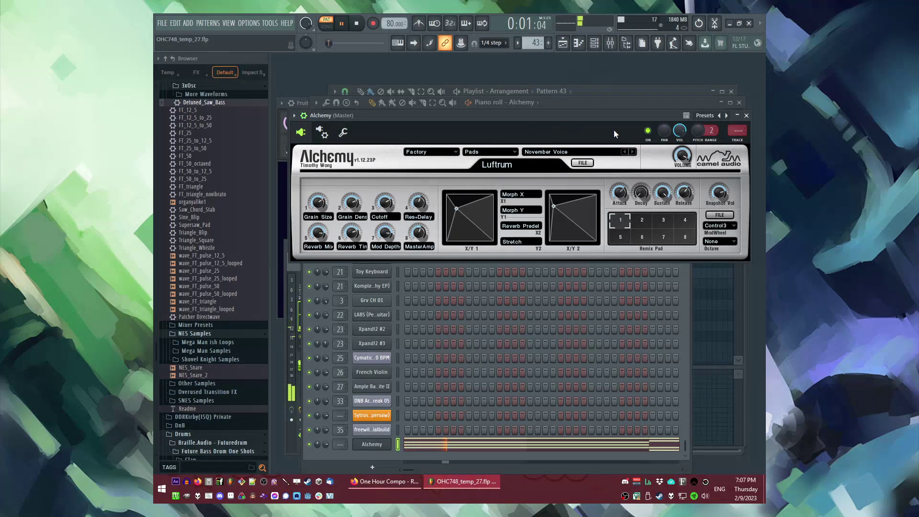
{"action": "left_click", "coordinate": [562, 153]}
{"action": "left_click", "coordinate": [547, 139]}
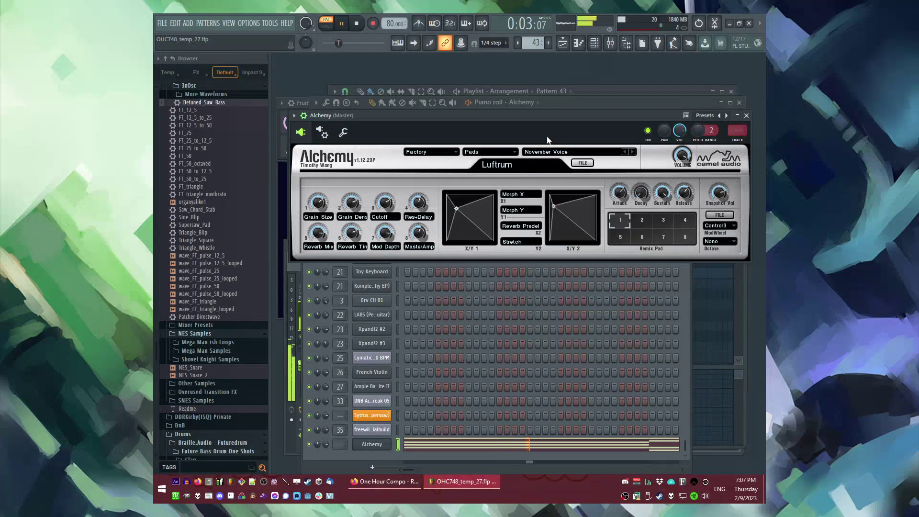
Clone the Alchemy channel, paste the chords into the copy and mute the original channel.
{"action": "key", "text": "F6"}
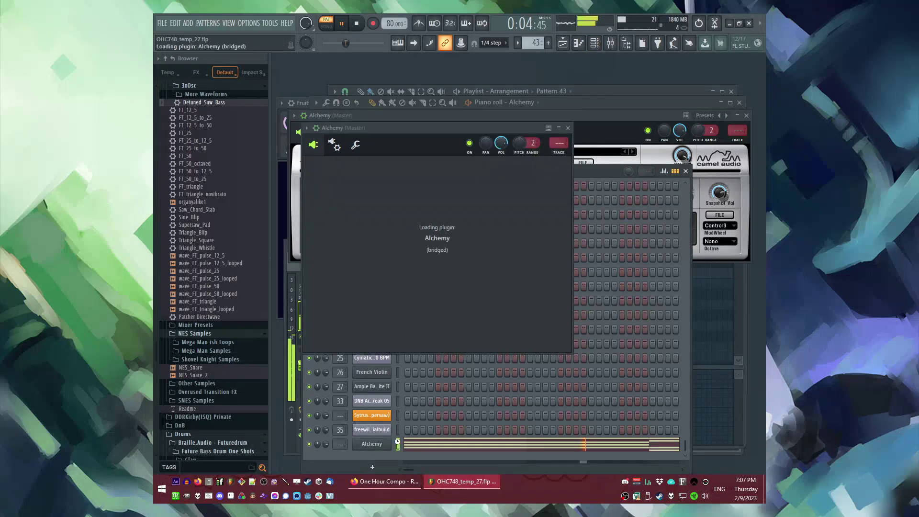
{"action": "left_click", "coordinate": [396, 458]}
{"action": "key", "text": "ctrl+v"}
{"action": "scroll", "coordinate": [396, 457], "scroll_direction": "down", "scroll_amount": 1}
{"action": "key", "text": "space"}
{"action": "left_click", "coordinate": [369, 434]}
{"action": "left_click", "coordinate": [310, 430]}
Audition the Factory pad presets Sparkler, Spies & Agents and Island Tales in Alchemy #2.
{"action": "left_click", "coordinate": [372, 445]}
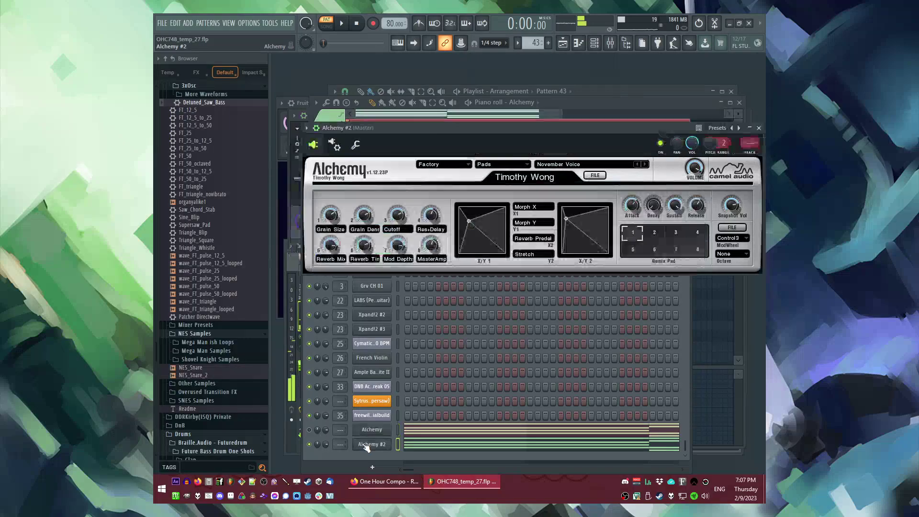
{"action": "left_click", "coordinate": [574, 164]}
{"action": "left_click", "coordinate": [561, 247]}
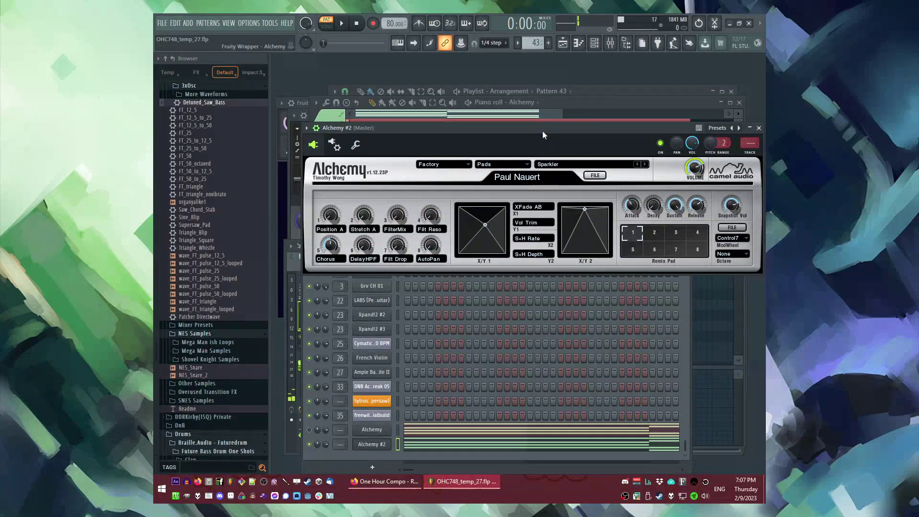
{"action": "left_click", "coordinate": [648, 165]}
{"action": "key", "text": "space"}
{"action": "left_click", "coordinate": [594, 164]}
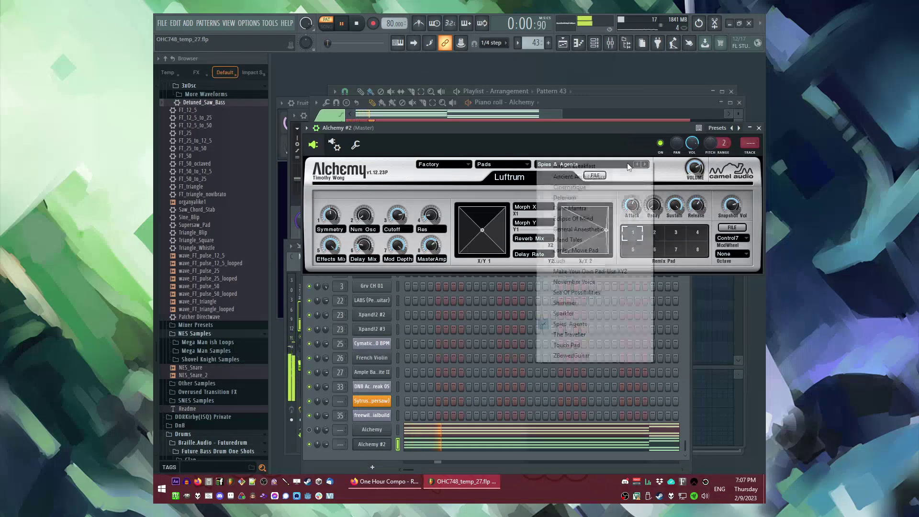
{"action": "left_click", "coordinate": [567, 239]}
{"action": "key", "text": "space"}
Switch Alchemy #2 to the Planet Earth pads and audition the Evolved, Lonely Ocean and Spacial Drift presets.
{"action": "left_click", "coordinate": [503, 165]}
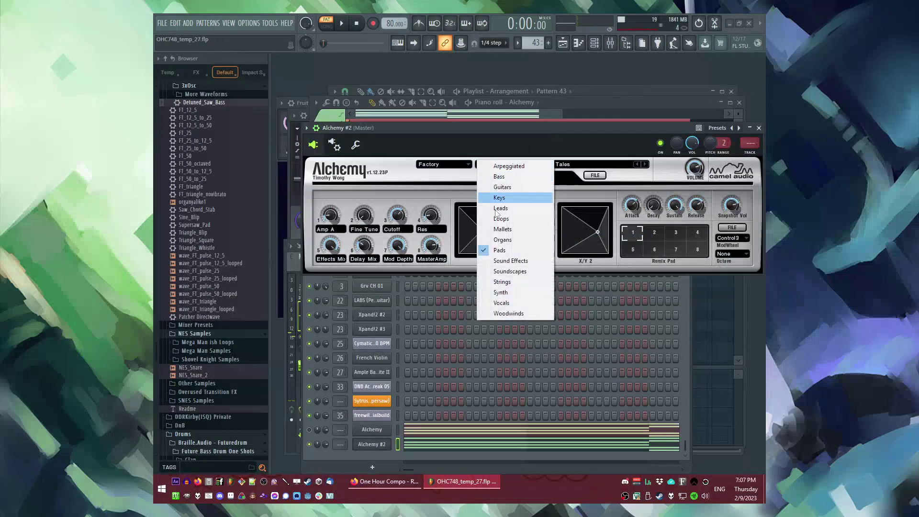
{"action": "left_click", "coordinate": [449, 172]}
{"action": "left_click", "coordinate": [448, 165]}
{"action": "left_click", "coordinate": [449, 176]}
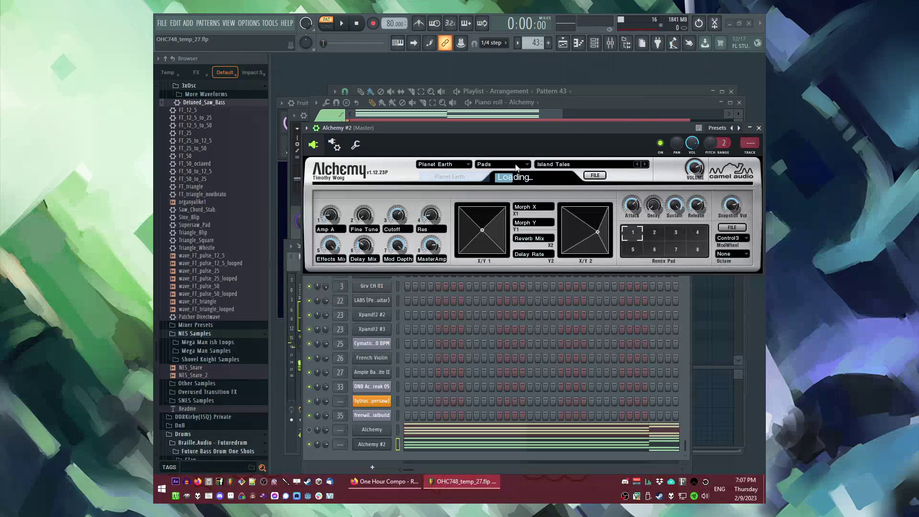
{"action": "key", "text": "space"}
{"action": "left_click", "coordinate": [546, 166]}
{"action": "left_click", "coordinate": [538, 140]}
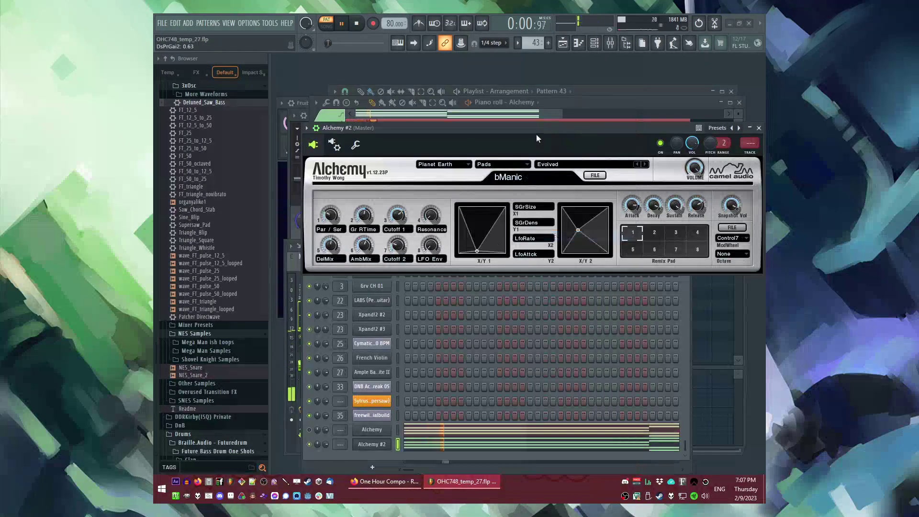
{"action": "left_click", "coordinate": [547, 173]}
{"action": "left_click", "coordinate": [539, 132]}
{"action": "key", "text": "space"}
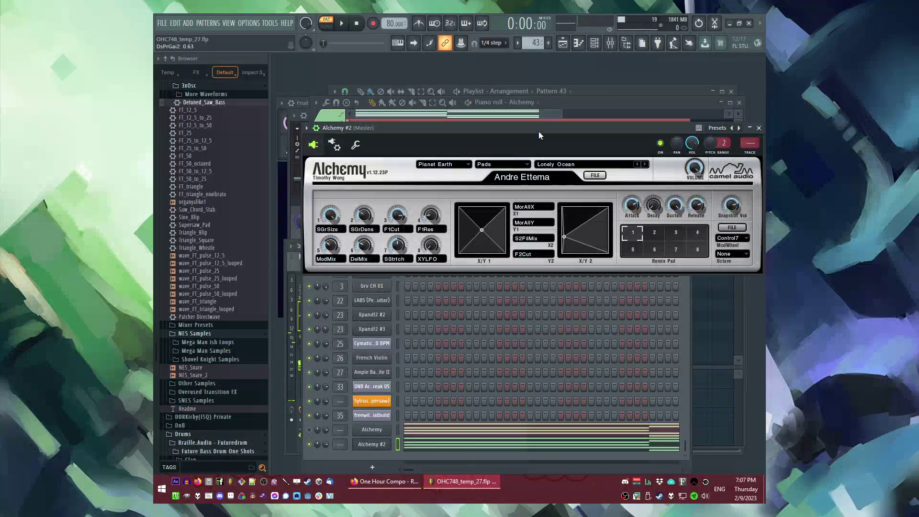
{"action": "left_click", "coordinate": [555, 164]}
{"action": "left_click", "coordinate": [551, 407]}
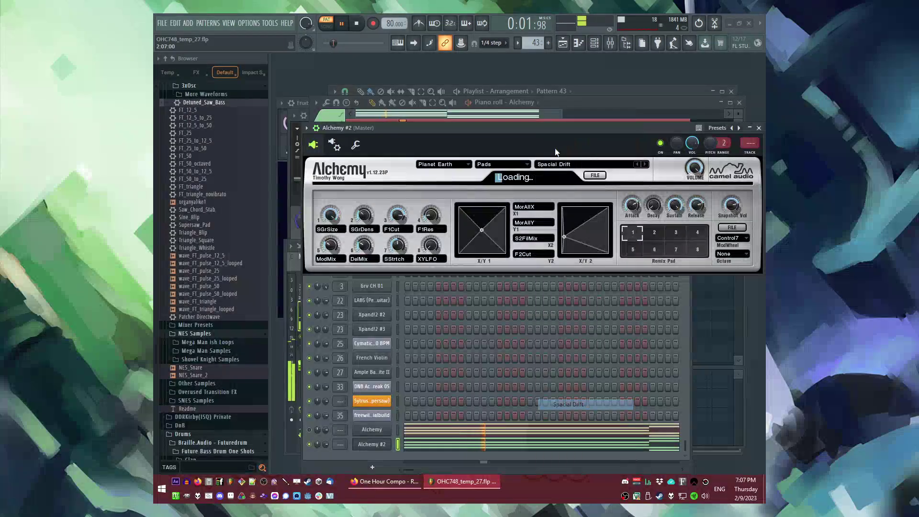
{"action": "key", "text": "space"}
Load the Good Life preset in Alchemy #2 and unmute the original Alchemy channel.
{"action": "left_click", "coordinate": [569, 166]}
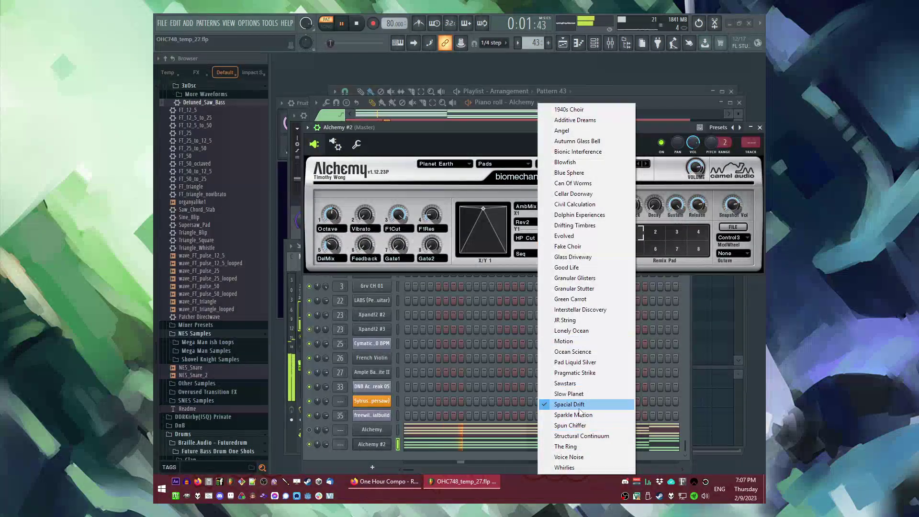
{"action": "left_click", "coordinate": [566, 268]}
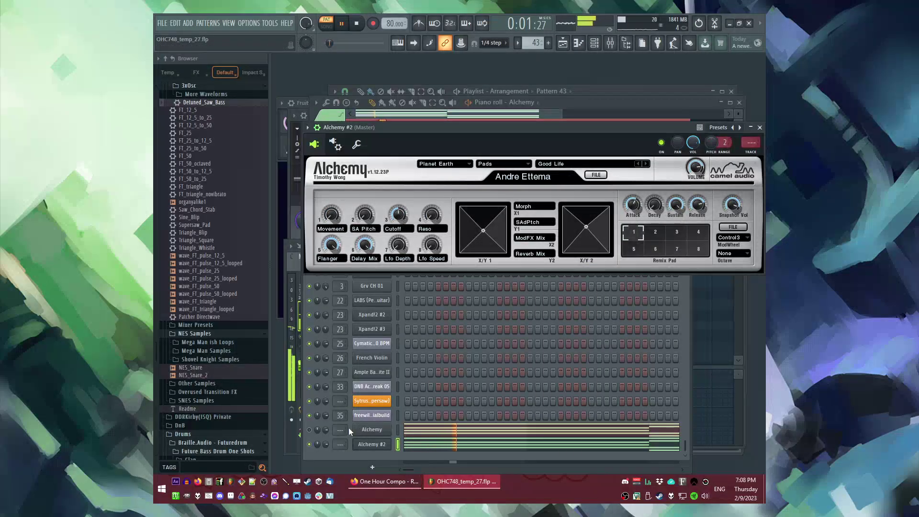
{"action": "left_click", "coordinate": [317, 434]}
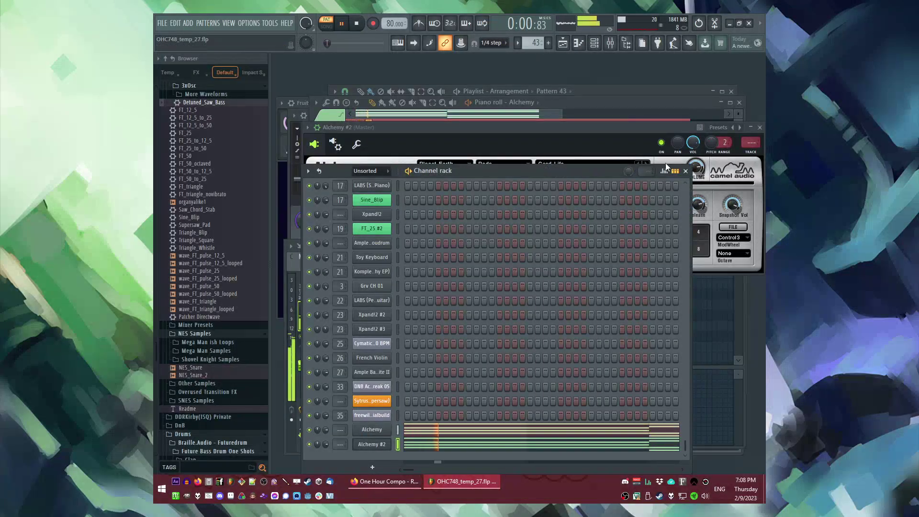
Route the Alchemy #2 channel to mixer insert 38.
{"action": "left_click", "coordinate": [687, 171]}
{"action": "key", "text": "F9"}
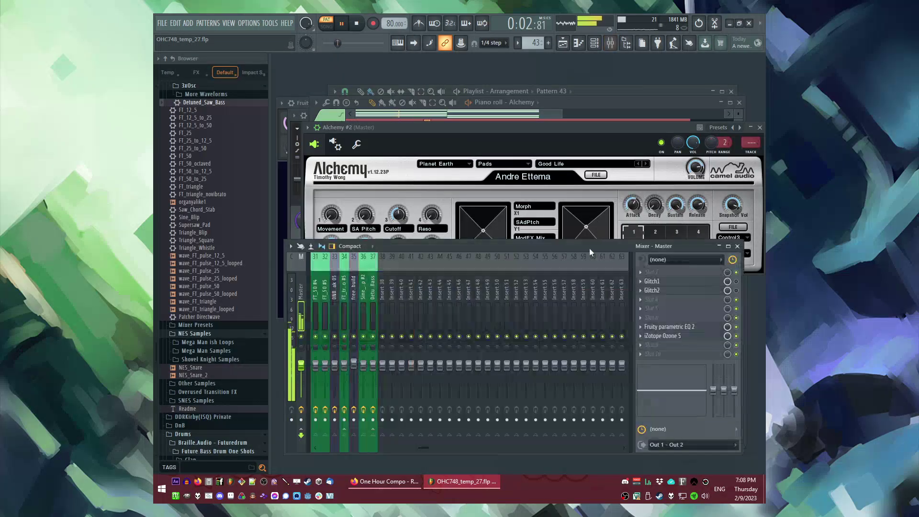
{"action": "left_click", "coordinate": [385, 301]}
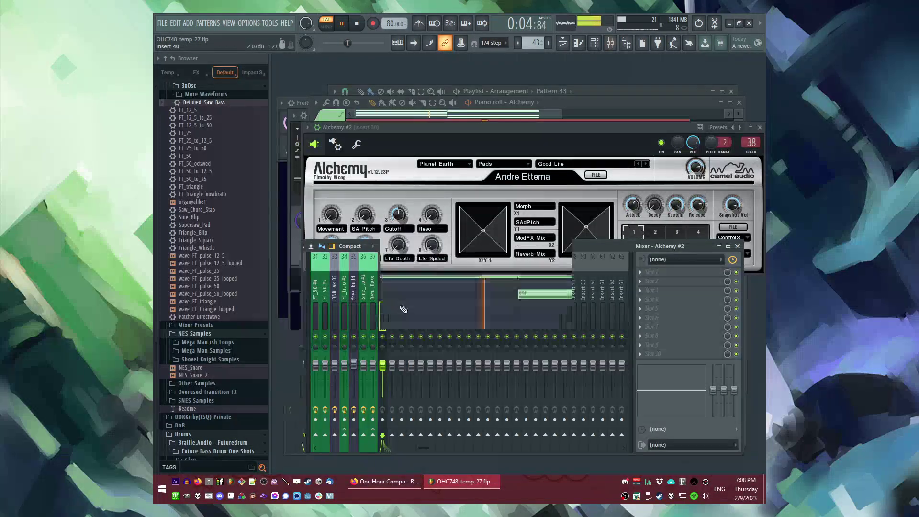
{"action": "key", "text": "ctrl+l"}
{"action": "key", "text": "F6"}
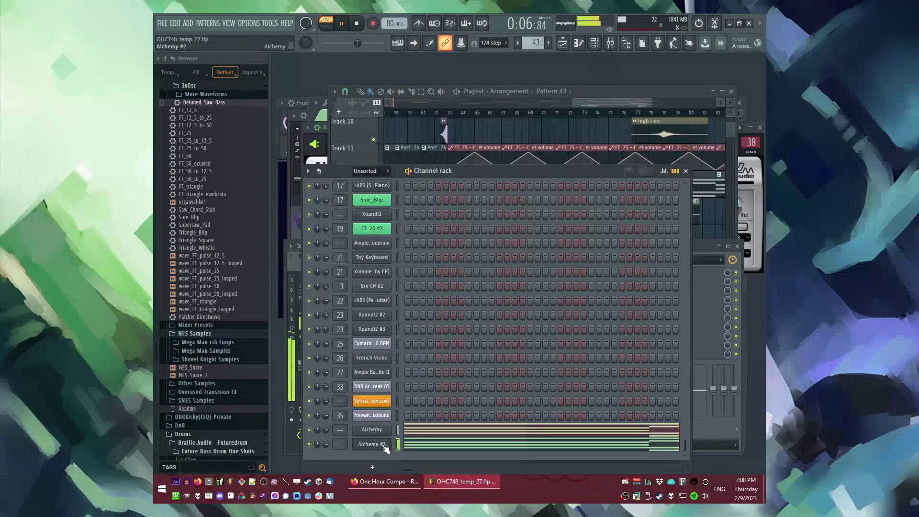
{"action": "key", "text": "F9"}
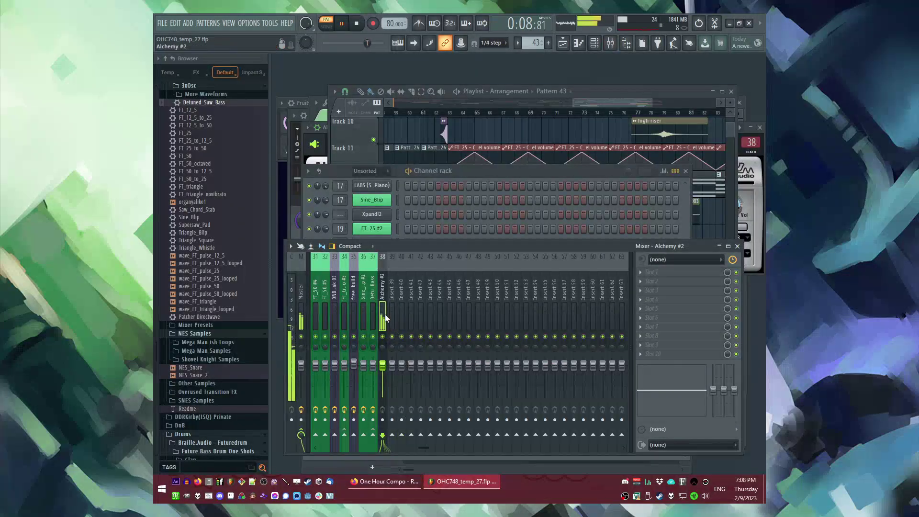
Route the original Alchemy channel to mixer insert 39.
{"action": "key", "text": "F5"}
{"action": "key", "text": "F6"}
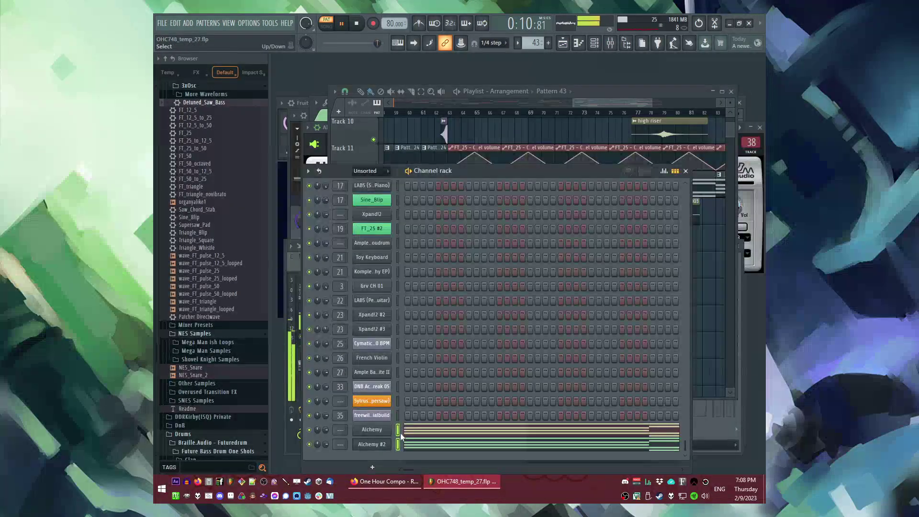
{"action": "key", "text": "F9"}
{"action": "key", "text": "ctrl+l"}
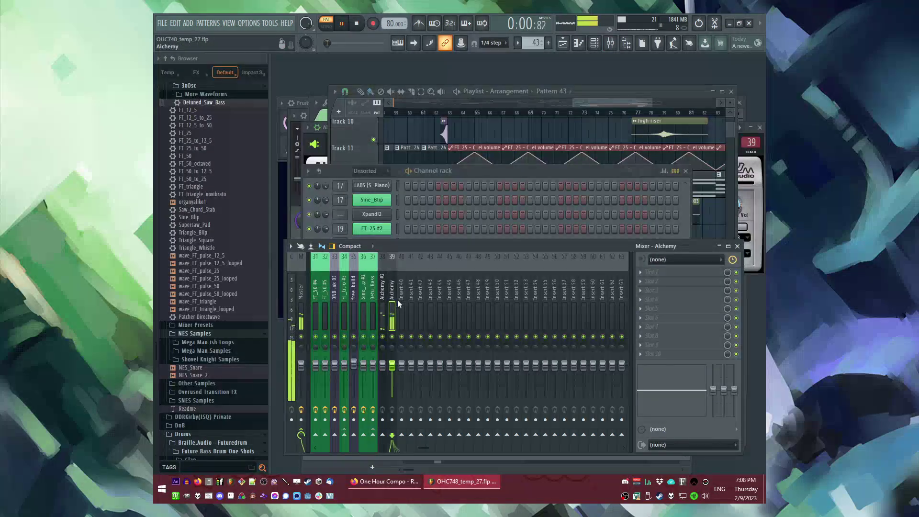
Add Fruity Parametric EQ 2 in slot 3 of the Alchemy insert, with a low cut and a high cut near 14 kHz.
{"action": "key", "text": "F10"}
{"action": "key", "text": "Escape"}
{"action": "key", "text": "F6"}
{"action": "key", "text": "F9"}
{"action": "left_click", "coordinate": [643, 294]}
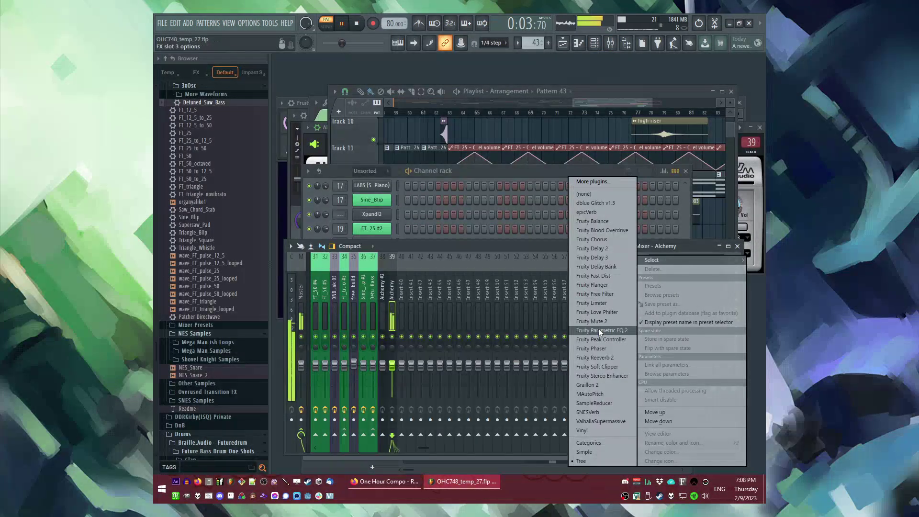
{"action": "left_click", "coordinate": [604, 331]}
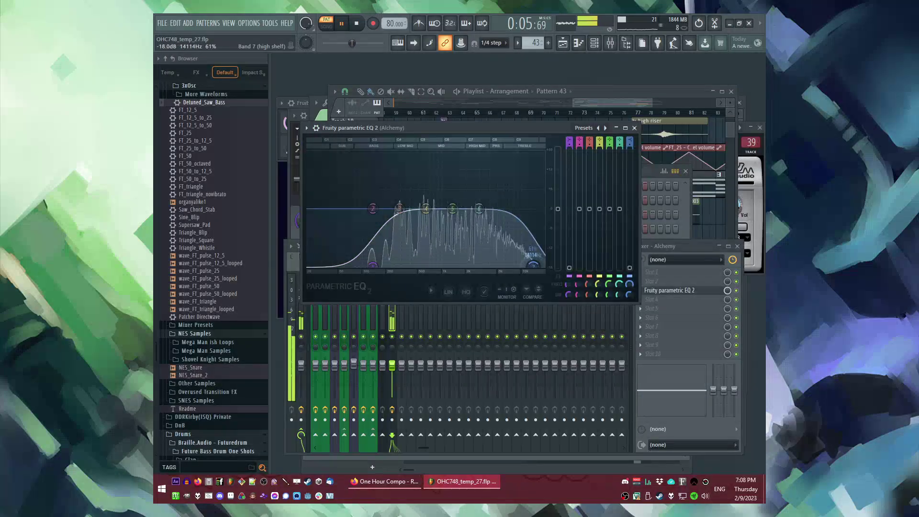
Play the song from bar 63, move Pattern 43 to track 16 and repeat it through to bar 79.
{"action": "key", "text": "F5"}
{"action": "left_click", "coordinate": [451, 114]}
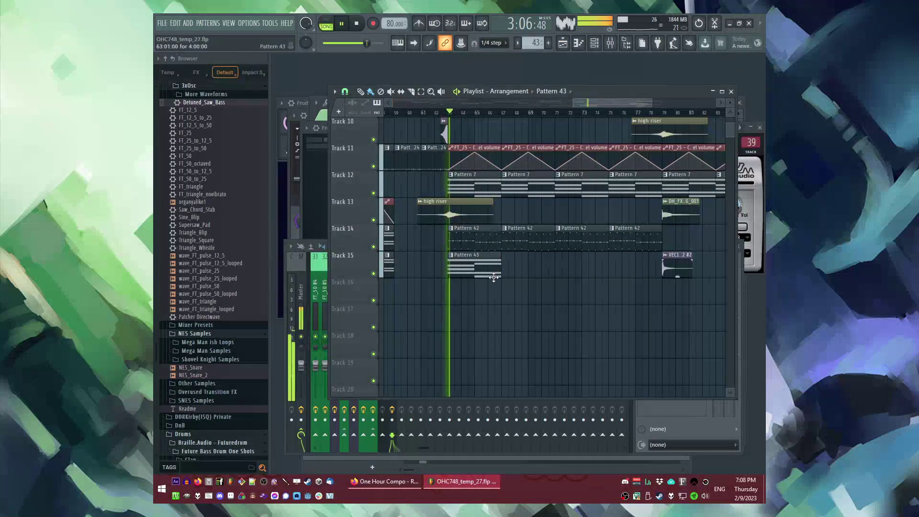
{"action": "mouse_move", "coordinate": [488, 265]}
{"action": "left_mouse_down"}
{"action": "mouse_move", "coordinate": [479, 293]}
{"action": "mouse_move", "coordinate": [647, 300]}
{"action": "left_mouse_up"}
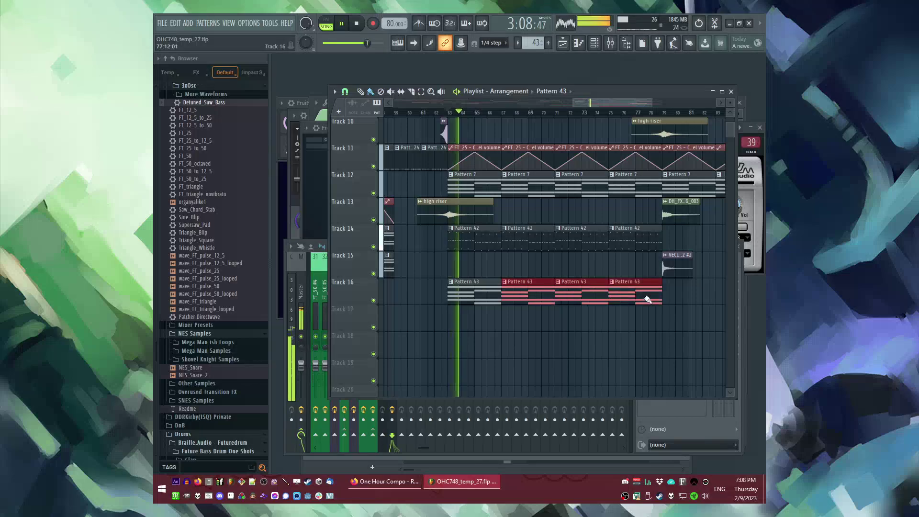
Enable a send from the Sidechainer mixer track to the Alchemy insert.
{"action": "key", "text": "F9"}
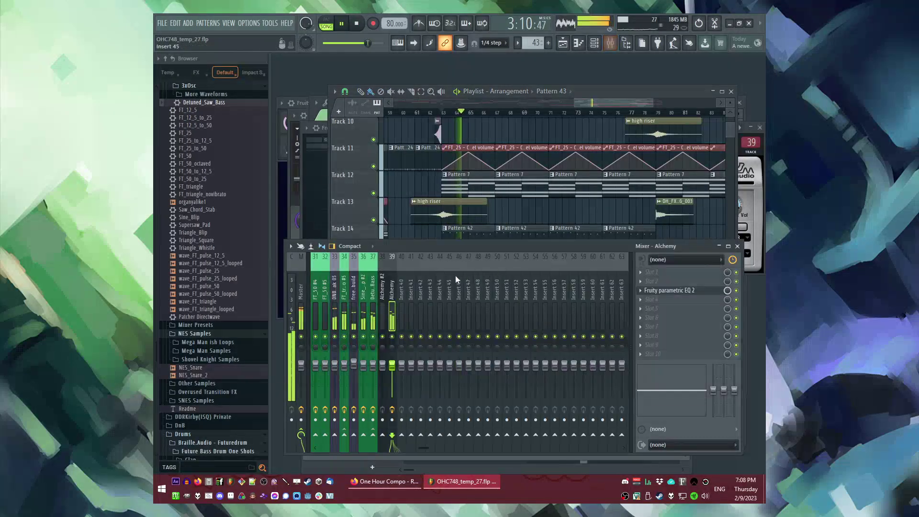
{"action": "scroll", "coordinate": [393, 296], "scroll_direction": "left", "scroll_amount": 6}
{"action": "left_click", "coordinate": [383, 310]}
{"action": "scroll", "coordinate": [383, 309], "scroll_direction": "right", "scroll_amount": 7}
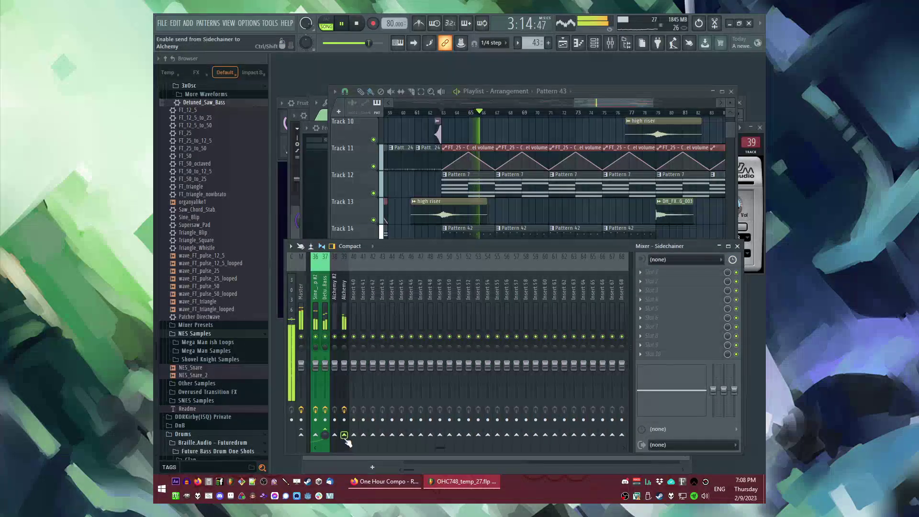
Add Fruity Limiter in slot 6 of the Alchemy insert as a compressor using sidechain input 1 and about 436 ms release.
{"action": "left_click", "coordinate": [345, 316]}
{"action": "left_click", "coordinate": [642, 319]}
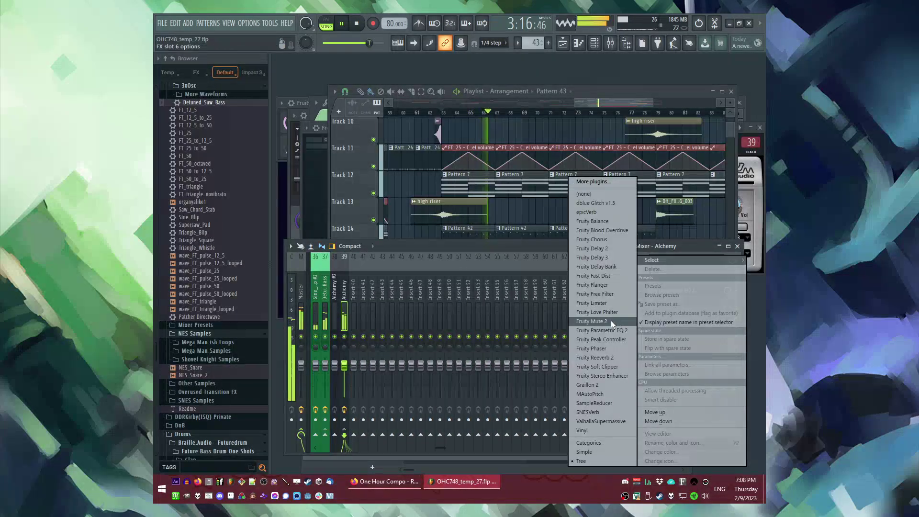
{"action": "left_click", "coordinate": [593, 304]}
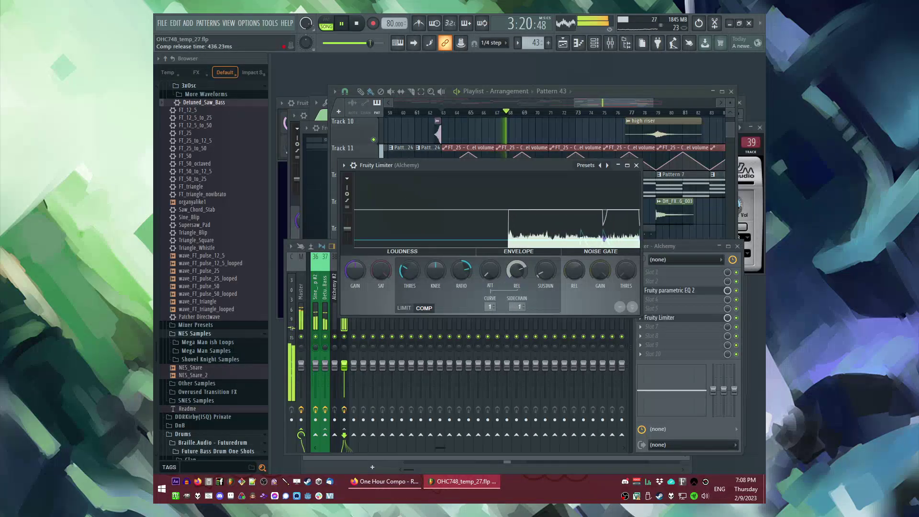
{"action": "left_click", "coordinate": [619, 166]}
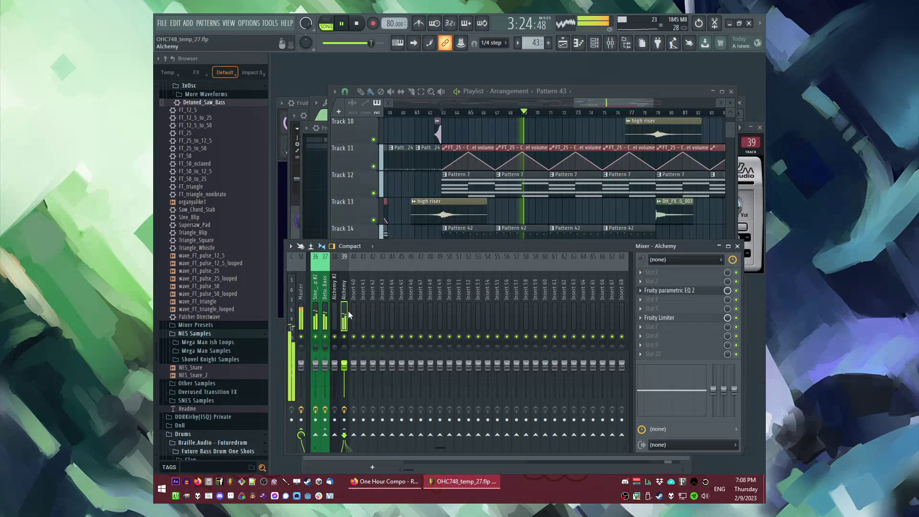
Move the low cut slightly higher in the Alchemy insert's Parametric EQ 2, and save the project.
{"action": "left_click", "coordinate": [668, 290]}
{"action": "left_click_drag", "start_coordinate": [378, 265], "coordinate": [388, 264]}
{"action": "key", "text": "F6"}
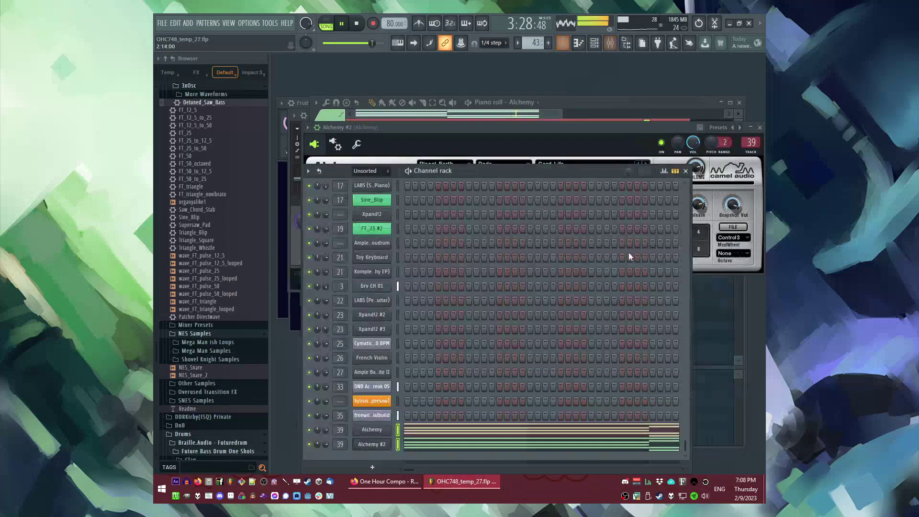
{"action": "key", "text": "F5"}
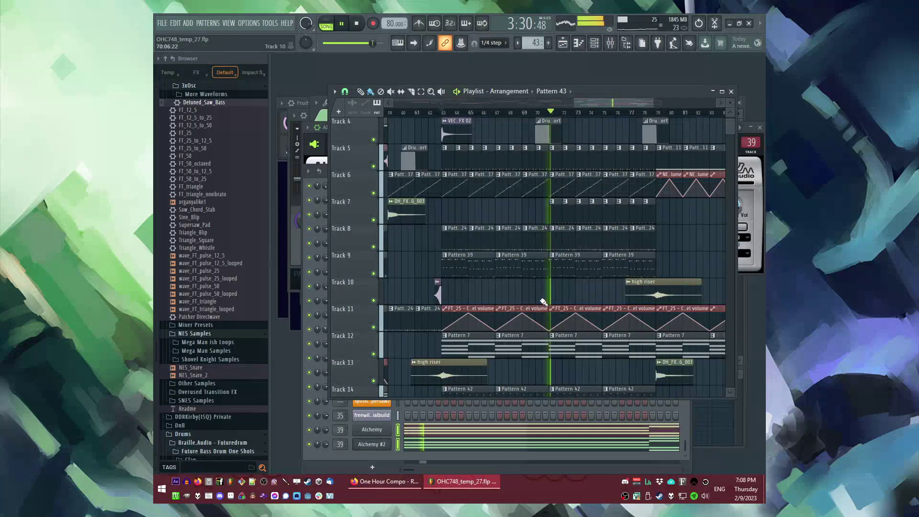
{"action": "scroll", "coordinate": [557, 307], "scroll_direction": "up", "scroll_amount": 3}
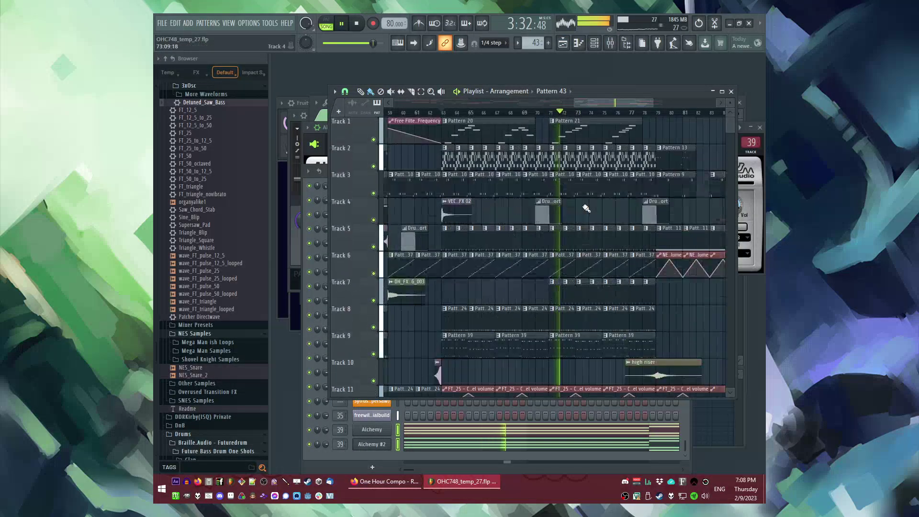
{"action": "key", "text": "ctrl+s"}
Play the arrangement from bar 41 and look through the earlier sections for a melodic pattern to reuse.
{"action": "scroll", "coordinate": [582, 220], "scroll_direction": "down", "scroll_amount": 3}
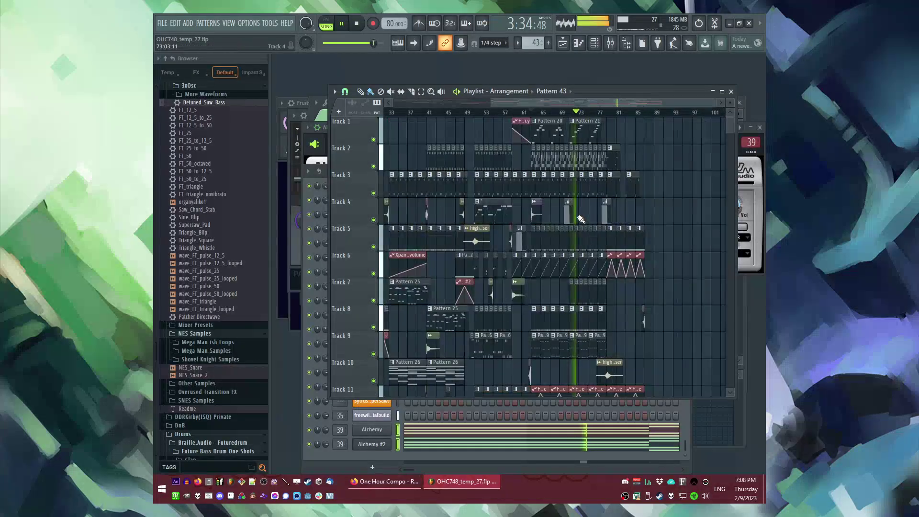
{"action": "scroll", "coordinate": [427, 211], "scroll_direction": "up", "scroll_amount": 3}
{"action": "left_click", "coordinate": [434, 158]}
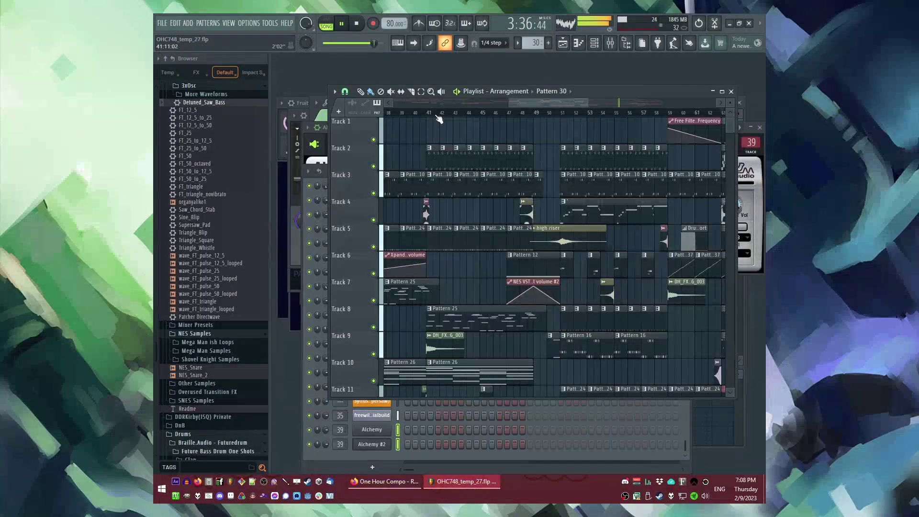
{"action": "left_click", "coordinate": [429, 114]}
{"action": "scroll", "coordinate": [537, 153], "scroll_direction": "down", "scroll_amount": 3}
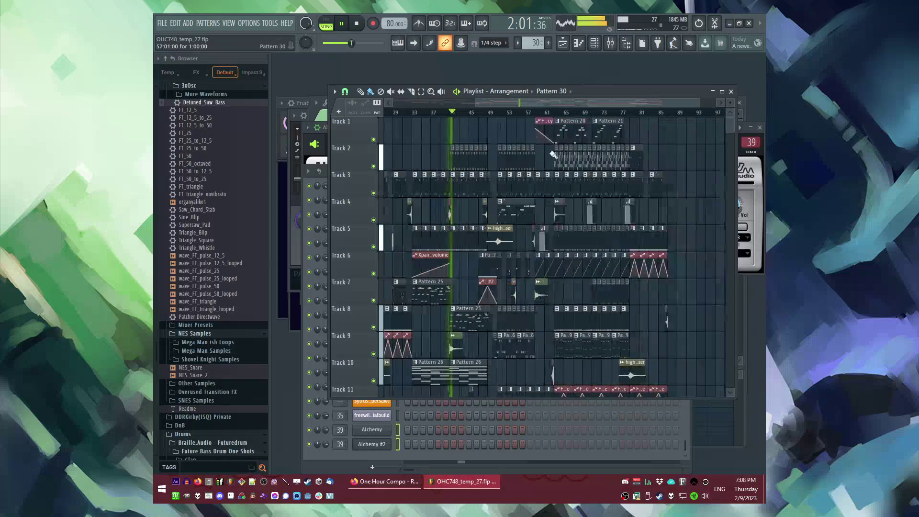
{"action": "scroll", "coordinate": [473, 272], "scroll_direction": "up", "scroll_amount": 2}
{"action": "scroll", "coordinate": [484, 303], "scroll_direction": "down", "scroll_amount": 5}
{"action": "scroll", "coordinate": [484, 299], "scroll_direction": "down", "scroll_amount": 2}
{"action": "scroll", "coordinate": [551, 206], "scroll_direction": "up", "scroll_amount": 2}
Try layering Pattern 25 on track 17 from bar 63, and remove the clip again.
{"action": "left_click", "coordinate": [502, 113]}
{"action": "scroll", "coordinate": [506, 191], "scroll_direction": "down", "scroll_amount": 5}
{"action": "left_click", "coordinate": [510, 269]}
{"action": "scroll", "coordinate": [558, 231], "scroll_direction": "up", "scroll_amount": 2}
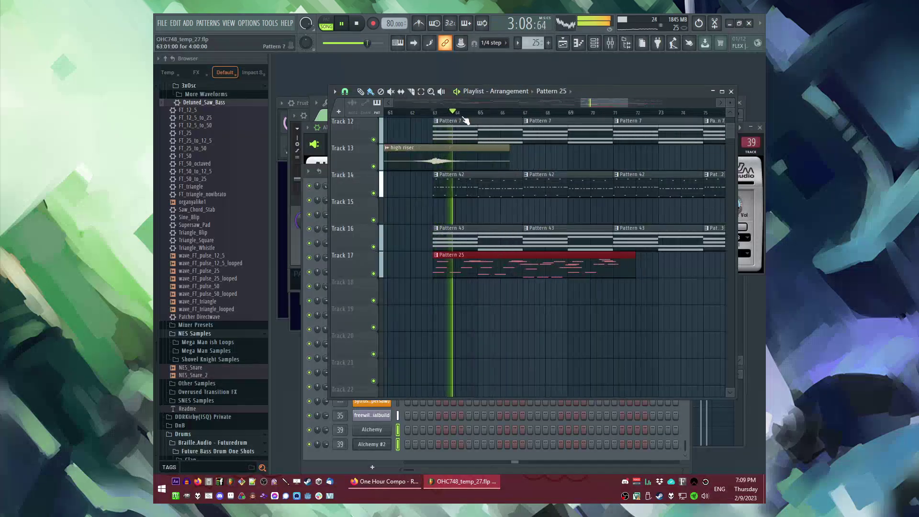
{"action": "scroll", "coordinate": [469, 229], "scroll_direction": "down", "scroll_amount": 2}
{"action": "scroll", "coordinate": [479, 322], "scroll_direction": "up", "scroll_amount": 1}
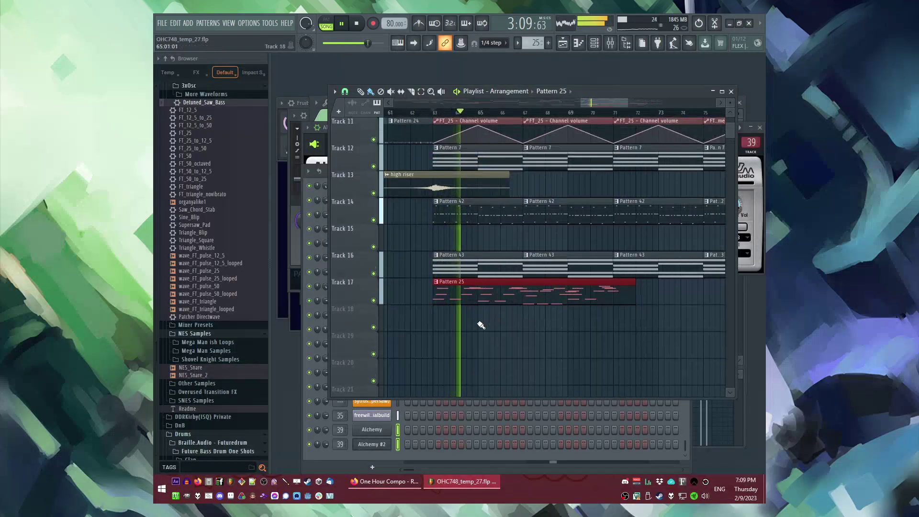
{"action": "right_click", "coordinate": [540, 304]}
Compare the section around bar 11 with bars 71 to 79 by playing back both, including the transition at bar 79.
{"action": "left_click", "coordinate": [557, 113]}
{"action": "scroll", "coordinate": [577, 225], "scroll_direction": "up", "scroll_amount": 5}
{"action": "scroll", "coordinate": [588, 247], "scroll_direction": "down", "scroll_amount": 4}
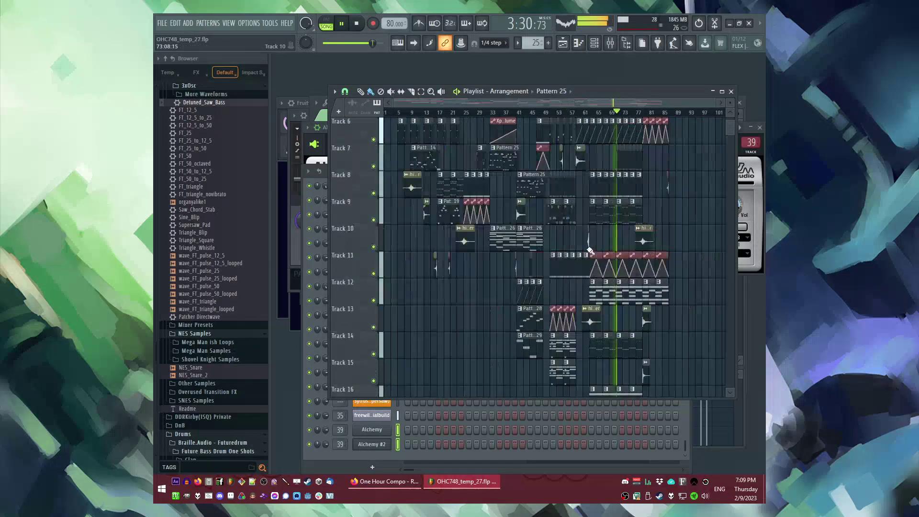
{"action": "left_click_drag", "start_coordinate": [403, 115], "coordinate": [419, 113]}
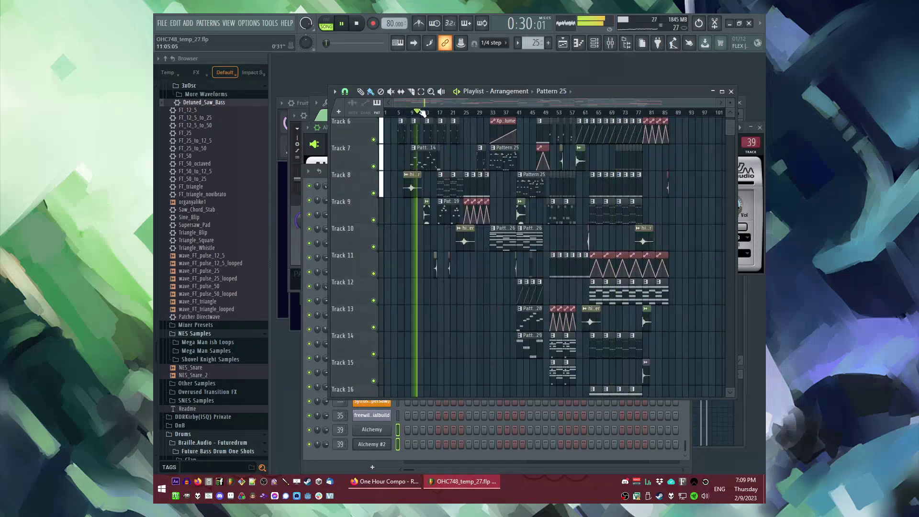
{"action": "left_click", "coordinate": [615, 113]}
{"action": "scroll", "coordinate": [658, 159], "scroll_direction": "up", "scroll_amount": 4}
{"action": "left_click", "coordinate": [578, 114]}
{"action": "left_click", "coordinate": [585, 114]}
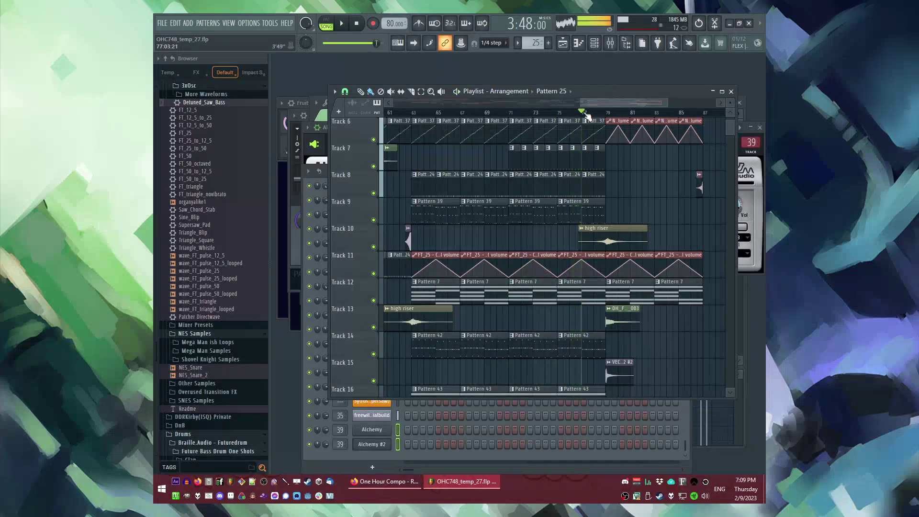
{"action": "scroll", "coordinate": [589, 118], "scroll_direction": "up", "scroll_amount": 5}
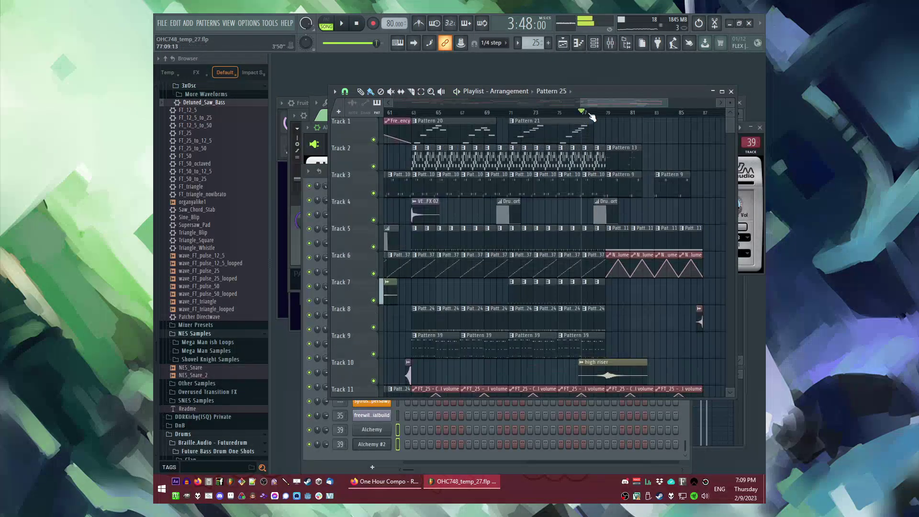
{"action": "key", "text": "space"}
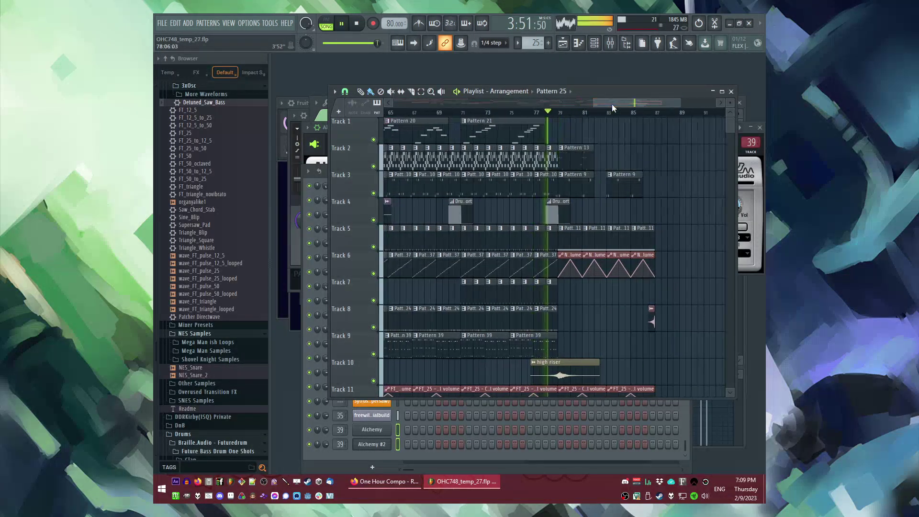
{"action": "scroll", "coordinate": [621, 139], "scroll_direction": "up", "scroll_amount": 2}
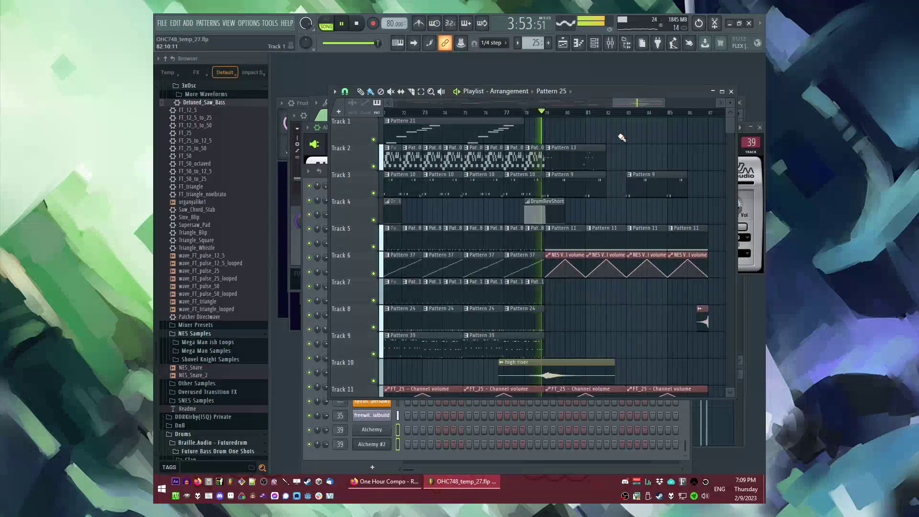
Save the project as a new version, OHC748_temp_28.flp.
{"action": "scroll", "coordinate": [621, 138], "scroll_direction": "down", "scroll_amount": 2}
{"action": "key", "text": "ctrl+n"}
{"action": "scroll", "coordinate": [599, 170], "scroll_direction": "down", "scroll_amount": 2}
{"action": "scroll", "coordinate": [585, 206], "scroll_direction": "down", "scroll_amount": 3}
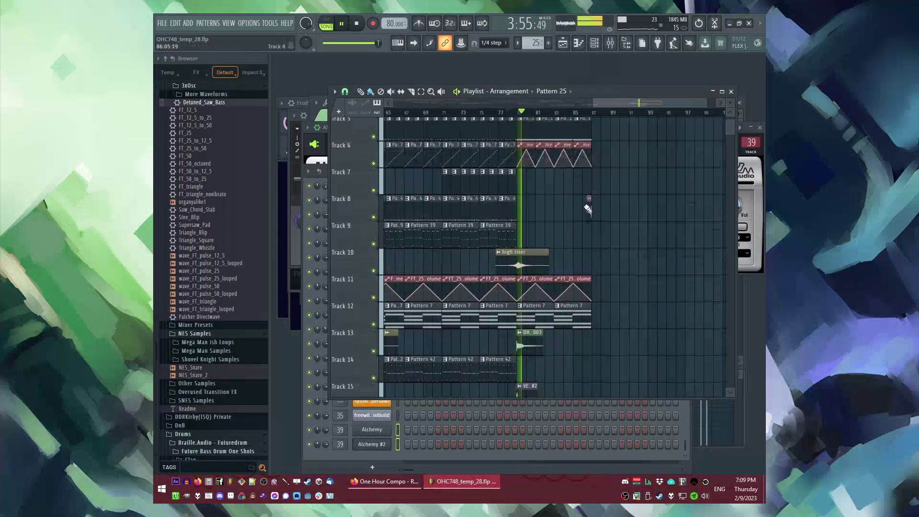
Create empty Pattern 44 and place a one-bar clip of it on track 3 after the bar 87 ending.
{"action": "scroll", "coordinate": [583, 132], "scroll_direction": "up", "scroll_amount": 2}
{"action": "left_click", "coordinate": [582, 113]}
{"action": "scroll", "coordinate": [617, 203], "scroll_direction": "up", "scroll_amount": 4}
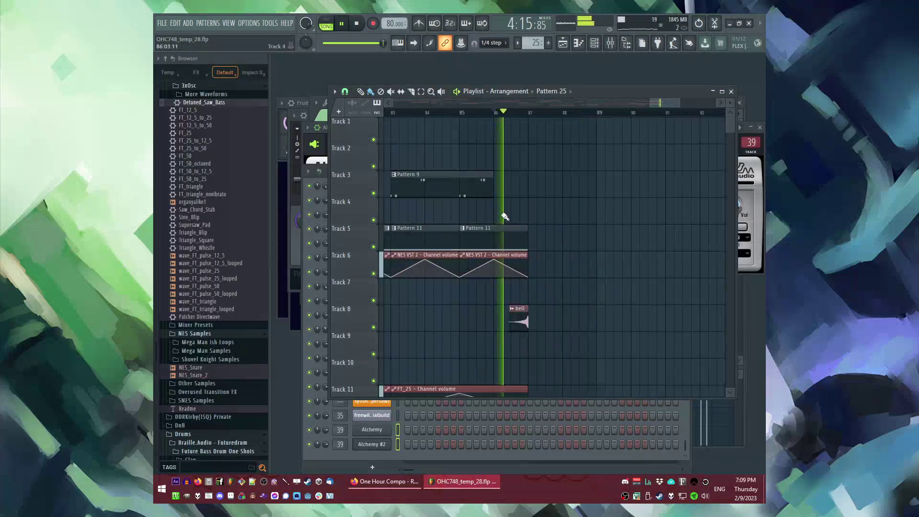
{"action": "key", "text": "F4"}
{"action": "left_click", "coordinate": [542, 188]}
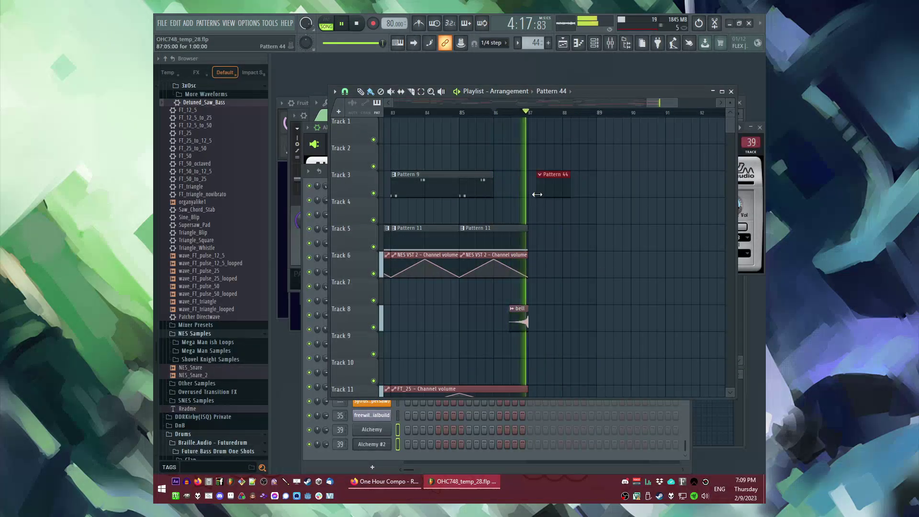
Play from bar 85, make the bell clip on track 8 unique as bell #2, and open its channel settings.
{"action": "left_click", "coordinate": [462, 114]}
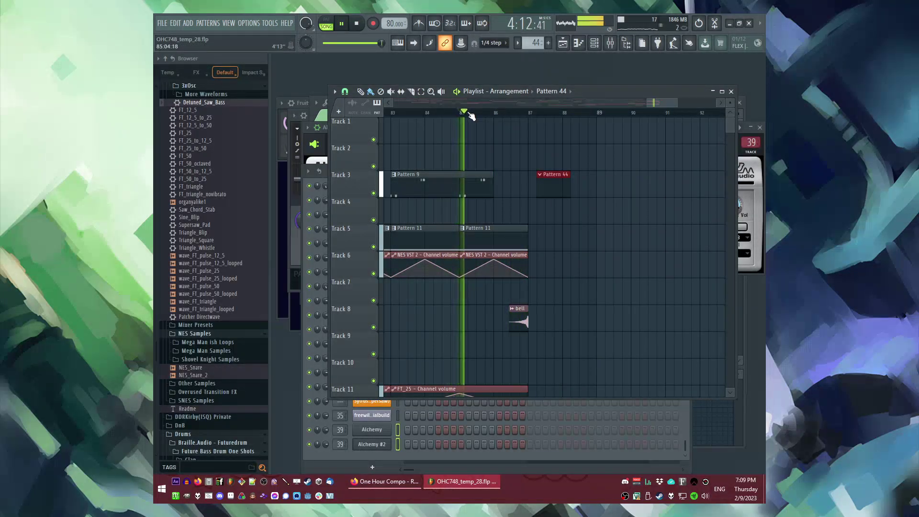
{"action": "right_click", "coordinate": [517, 317]}
{"action": "left_click", "coordinate": [530, 380]}
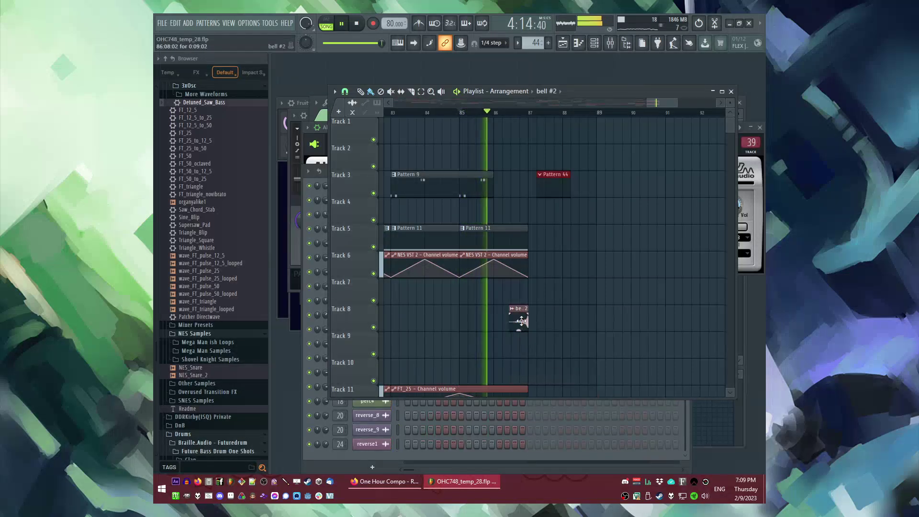
{"action": "double_click", "coordinate": [520, 321]}
{"action": "left_click", "coordinate": [591, 153]}
Move the Pattern 44 clip on track 3 to start at bar 88.
{"action": "left_click_drag", "start_coordinate": [551, 190], "coordinate": [581, 190]}
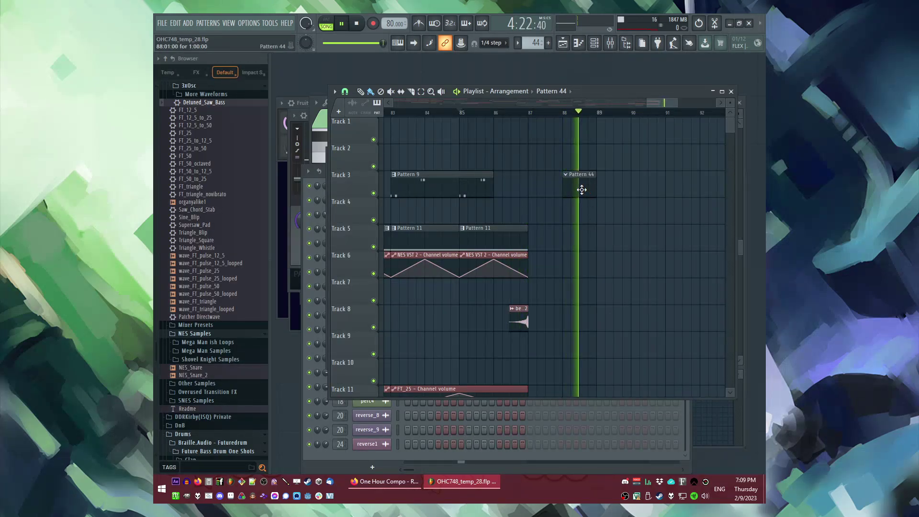
{"action": "left_click_drag", "start_coordinate": [581, 190], "coordinate": [598, 190]}
Play the section around bars 21 and 22, and pick Pattern 18 on track 8 for reuse.
{"action": "scroll", "coordinate": [626, 239], "scroll_direction": "down", "scroll_amount": 6}
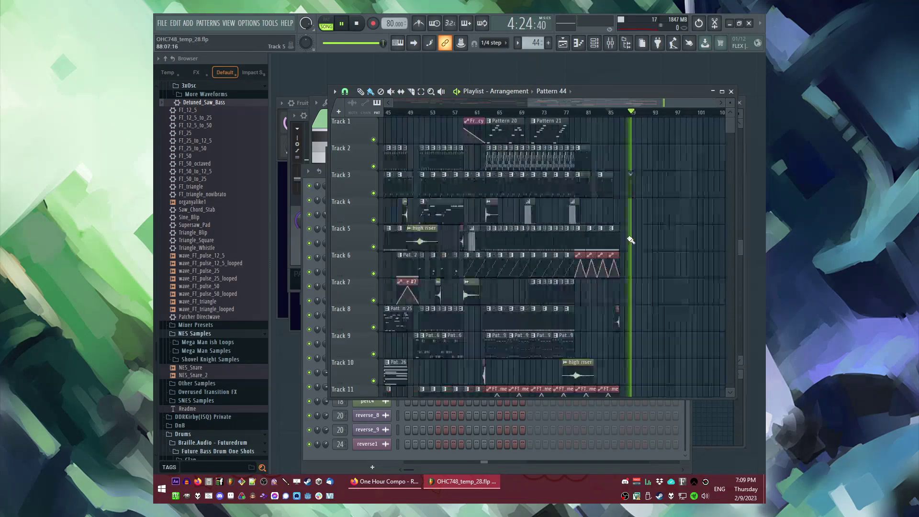
{"action": "left_click_drag", "start_coordinate": [396, 113], "coordinate": [459, 115]}
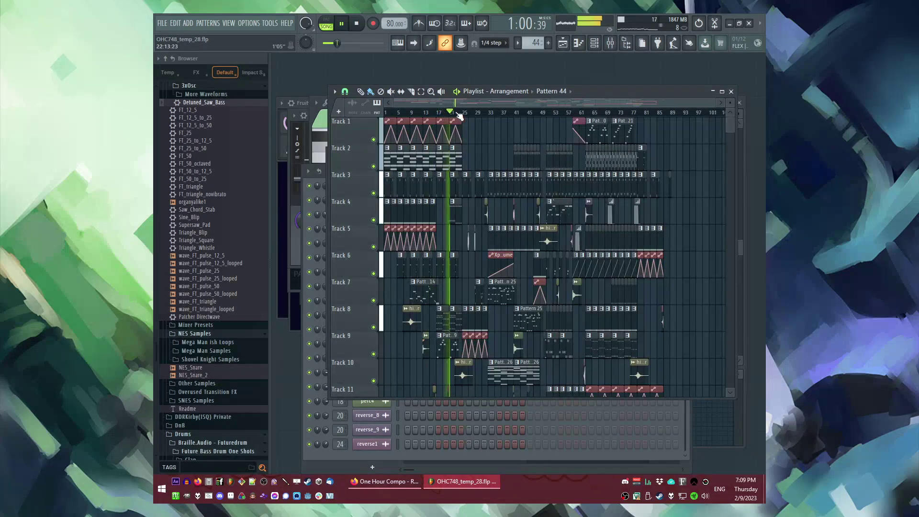
{"action": "scroll", "coordinate": [459, 213], "scroll_direction": "up", "scroll_amount": 4}
{"action": "scroll", "coordinate": [498, 244], "scroll_direction": "down", "scroll_amount": 3}
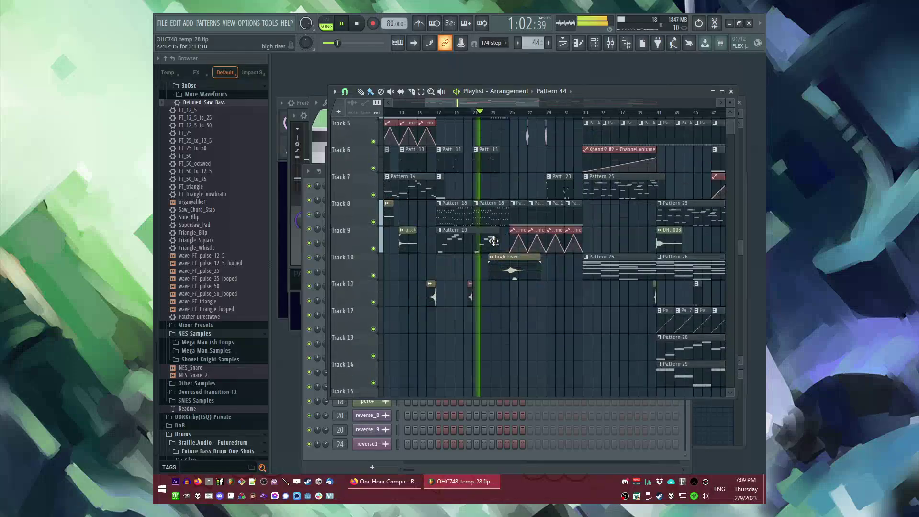
{"action": "left_click", "coordinate": [481, 237]}
Layer two consecutive Pattern 18 clips on track 17 from bar 71 to bar 79, and play them with the other tracks.
{"action": "scroll", "coordinate": [462, 240], "scroll_direction": "down", "scroll_amount": 5}
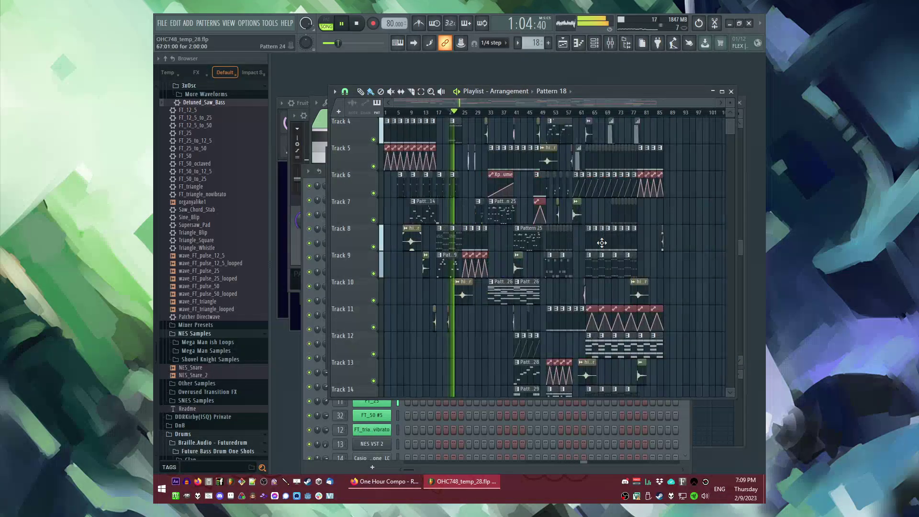
{"action": "scroll", "coordinate": [452, 249], "scroll_direction": "up", "scroll_amount": 4}
{"action": "scroll", "coordinate": [455, 239], "scroll_direction": "down", "scroll_amount": 4}
{"action": "scroll", "coordinate": [647, 284], "scroll_direction": "down", "scroll_amount": 5}
{"action": "scroll", "coordinate": [649, 285], "scroll_direction": "up", "scroll_amount": 4}
{"action": "left_click", "coordinate": [499, 114]}
{"action": "left_click", "coordinate": [513, 114]}
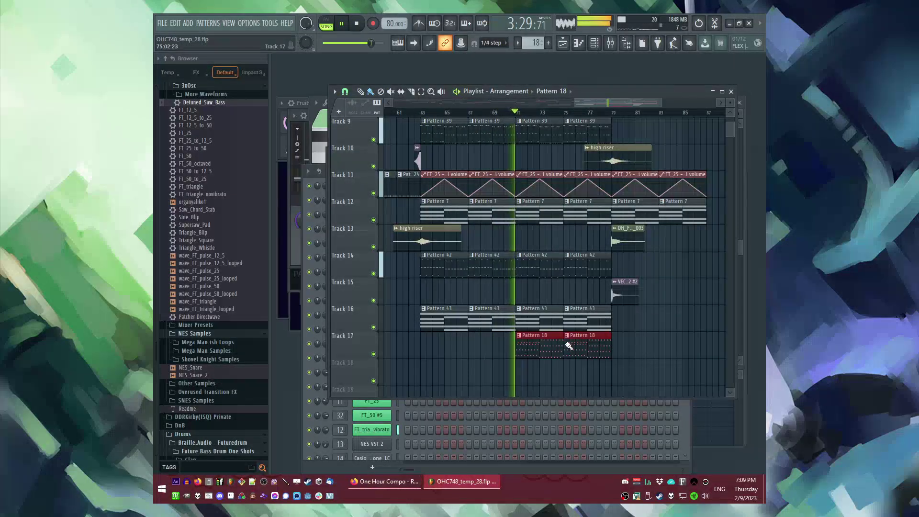
{"action": "scroll", "coordinate": [584, 375], "scroll_direction": "up", "scroll_amount": 8}
{"action": "scroll", "coordinate": [546, 259], "scroll_direction": "down", "scroll_amount": 4}
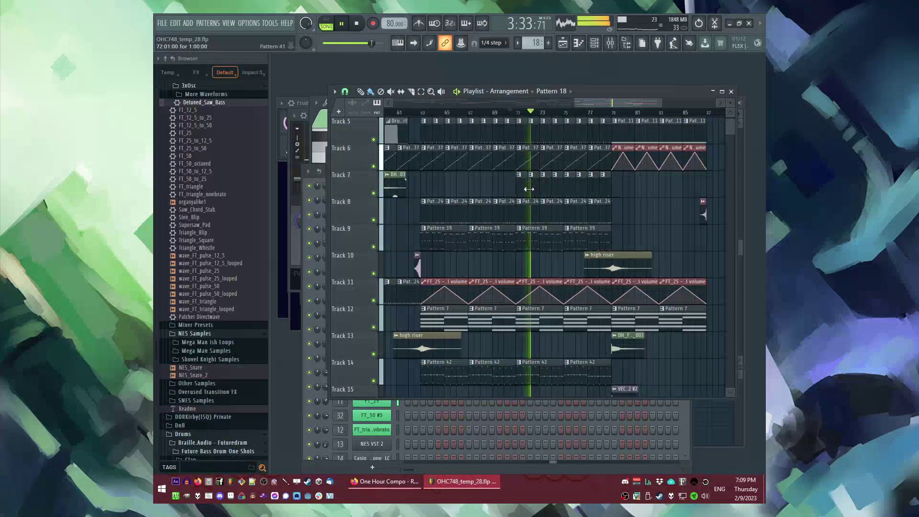
Play the transition into bar 63 from about bar 62 and examine the clips on all tracks around it.
{"action": "scroll", "coordinate": [453, 316], "scroll_direction": "down", "scroll_amount": 5}
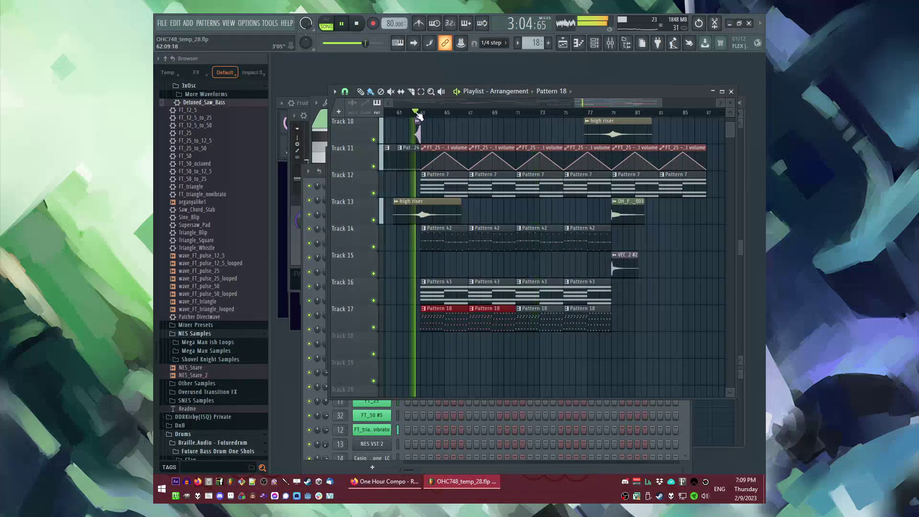
{"action": "left_click_drag", "start_coordinate": [600, 104], "coordinate": [580, 103]}
{"action": "scroll", "coordinate": [525, 195], "scroll_direction": "up", "scroll_amount": 9}
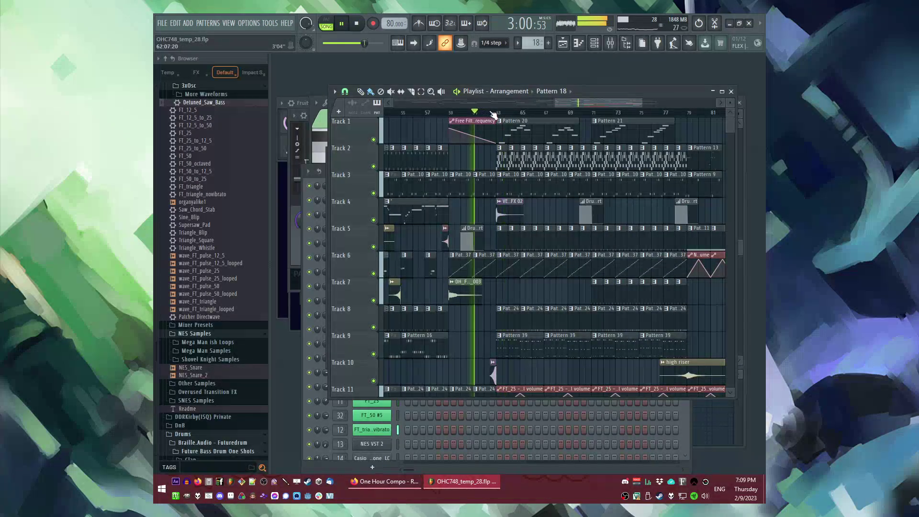
{"action": "scroll", "coordinate": [488, 112], "scroll_direction": "up", "scroll_amount": 3}
{"action": "scroll", "coordinate": [534, 228], "scroll_direction": "down", "scroll_amount": 4}
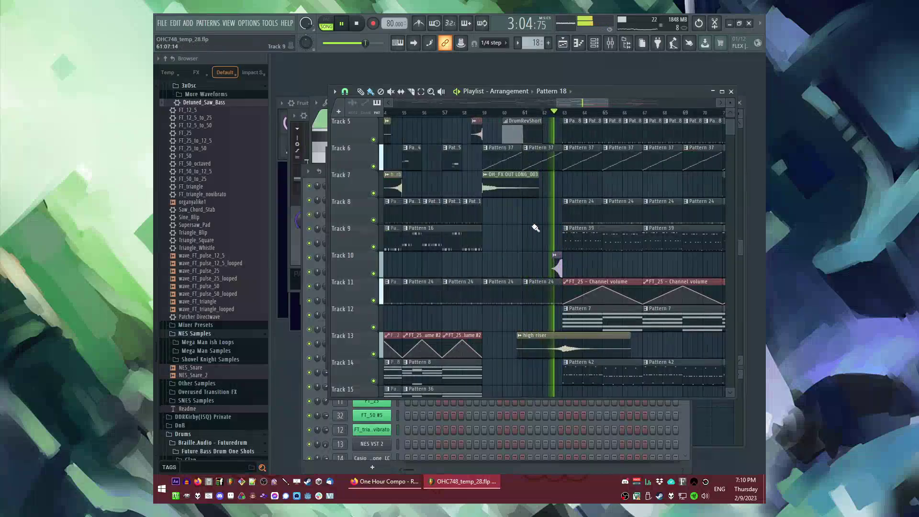
{"action": "scroll", "coordinate": [542, 245], "scroll_direction": "up", "scroll_amount": 4}
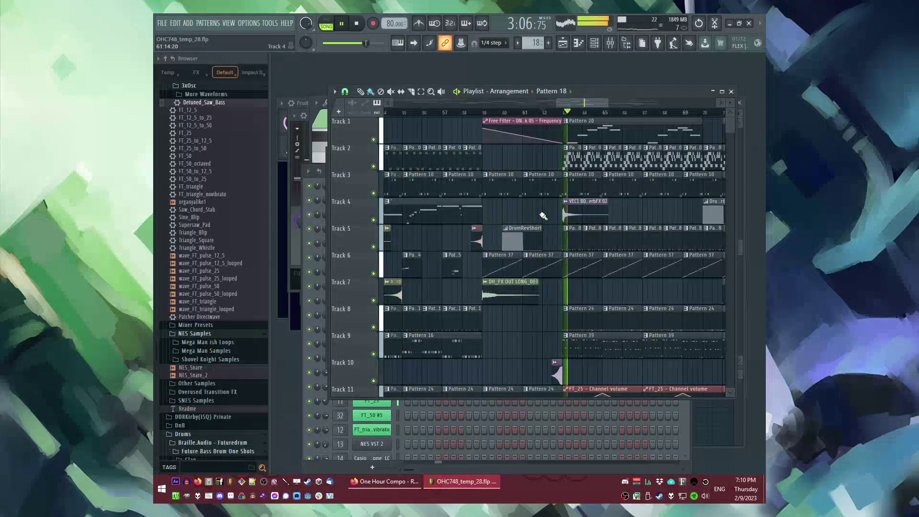
{"action": "scroll", "coordinate": [525, 188], "scroll_direction": "down", "scroll_amount": 6}
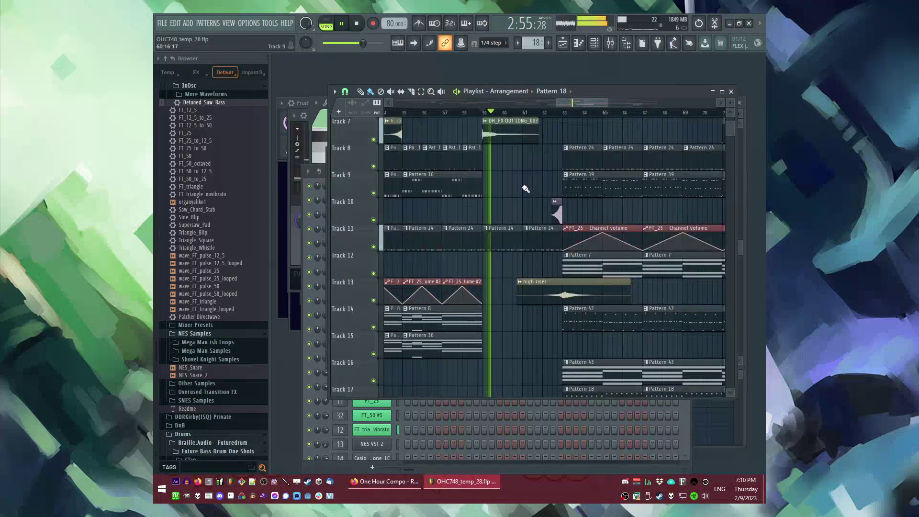
Copy the Pattern 12 clip and its NES VST 2 volume automation to tracks 18 and 19 from bar 61, and play from there.
{"action": "scroll", "coordinate": [531, 199], "scroll_direction": "down", "scroll_amount": 3}
{"action": "scroll", "coordinate": [535, 211], "scroll_direction": "down", "scroll_amount": 6}
{"action": "scroll", "coordinate": [536, 222], "scroll_direction": "up", "scroll_amount": 7}
{"action": "scroll", "coordinate": [535, 225], "scroll_direction": "up", "scroll_amount": 2}
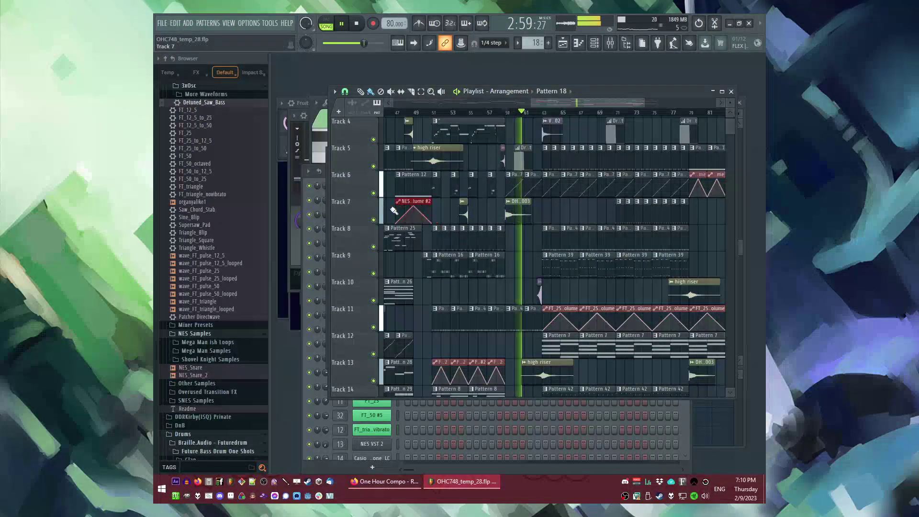
{"action": "scroll", "coordinate": [548, 224], "scroll_direction": "down", "scroll_amount": 1}
{"action": "scroll", "coordinate": [550, 280], "scroll_direction": "up", "scroll_amount": 4}
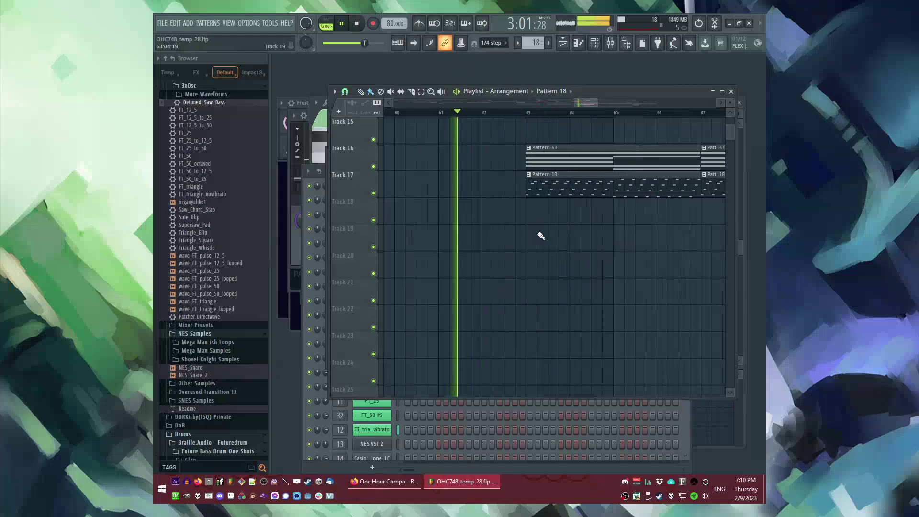
{"action": "scroll", "coordinate": [545, 241], "scroll_direction": "up", "scroll_amount": 13}
{"action": "scroll", "coordinate": [510, 187], "scroll_direction": "down", "scroll_amount": 4}
{"action": "left_click_drag", "start_coordinate": [486, 154], "coordinate": [529, 312]}
{"action": "left_click", "coordinate": [443, 113]}
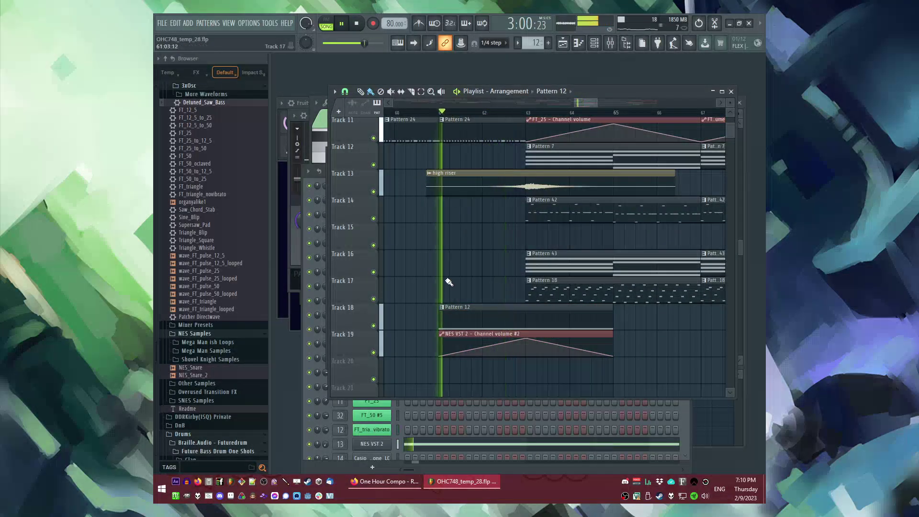
Stop playback and audition the VEC1 Fills samples for a drum fill.
{"action": "scroll", "coordinate": [450, 257], "scroll_direction": "down", "scroll_amount": 2}
{"action": "scroll", "coordinate": [225, 330], "scroll_direction": "down", "scroll_amount": 15}
{"action": "left_click", "coordinate": [197, 319]}
{"action": "scroll", "coordinate": [211, 311], "scroll_direction": "down", "scroll_amount": 6}
{"action": "left_click_drag", "start_coordinate": [212, 254], "coordinate": [224, 278]}
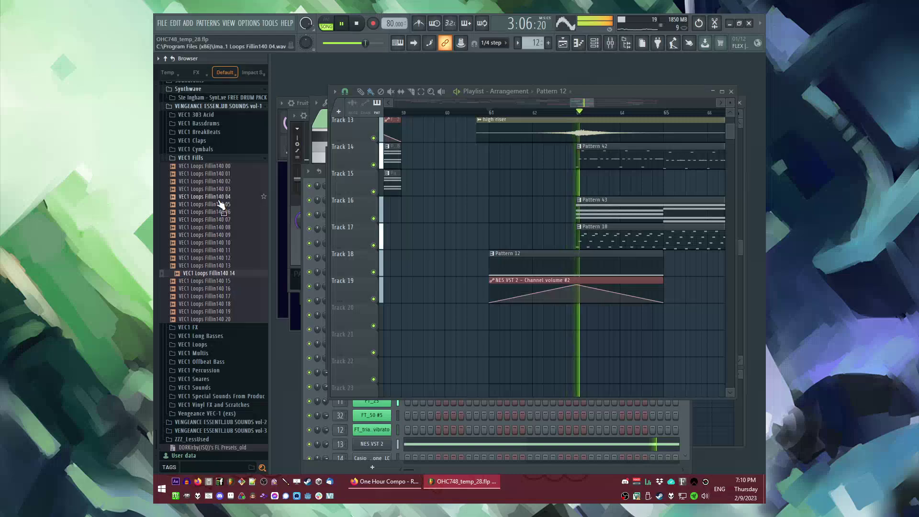
{"action": "key", "text": "space"}
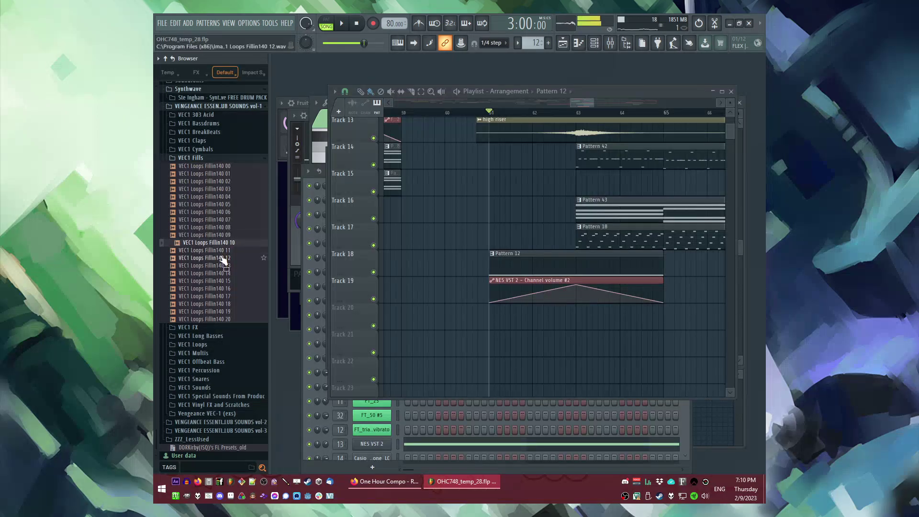
{"action": "left_click", "coordinate": [221, 297]}
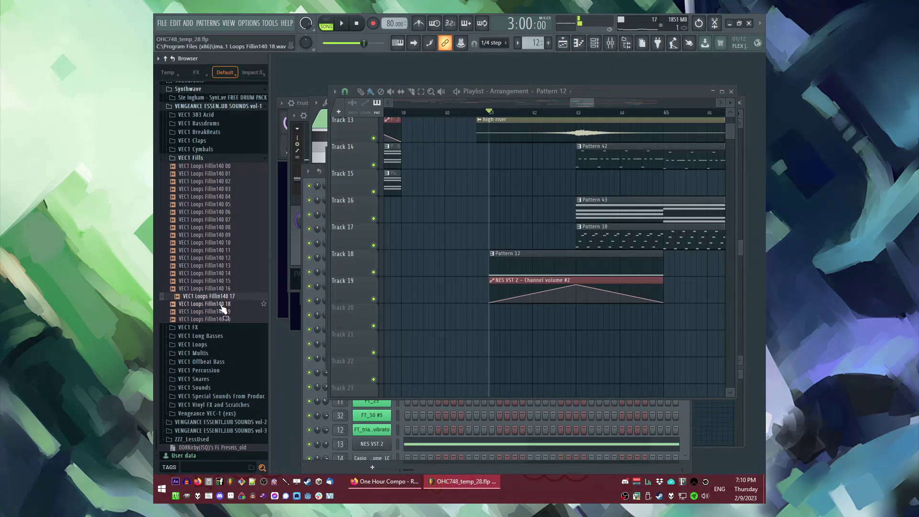
{"action": "left_click", "coordinate": [221, 305]}
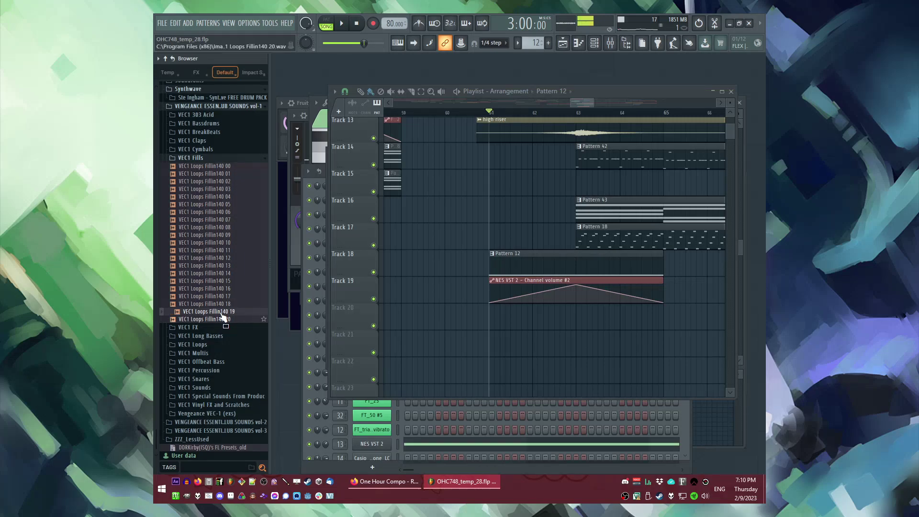
Place the VEC1 Loops Fillin140 18 sample on track 20 within bar 62 and play it with the arrangement.
{"action": "left_click_drag", "start_coordinate": [225, 305], "coordinate": [561, 323]}
{"action": "key", "text": "space"}
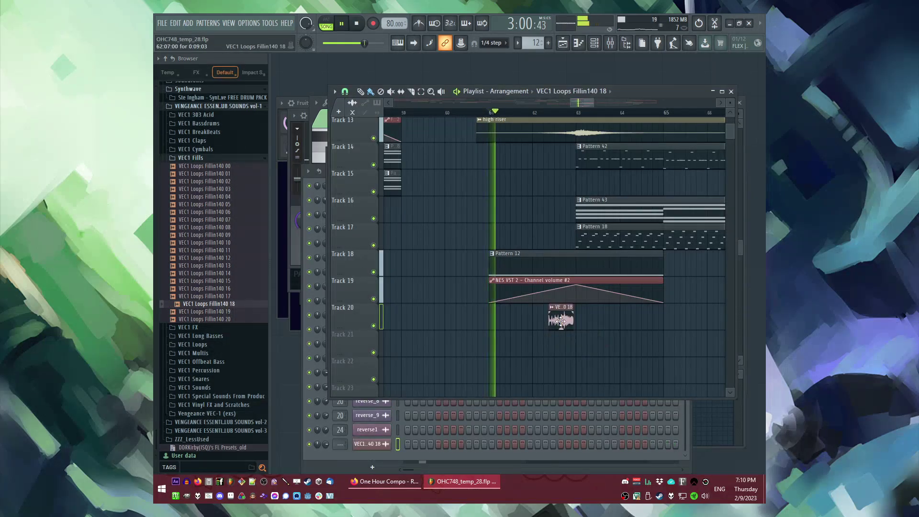
{"action": "right_click", "coordinate": [564, 323], "text": "ctrl"}
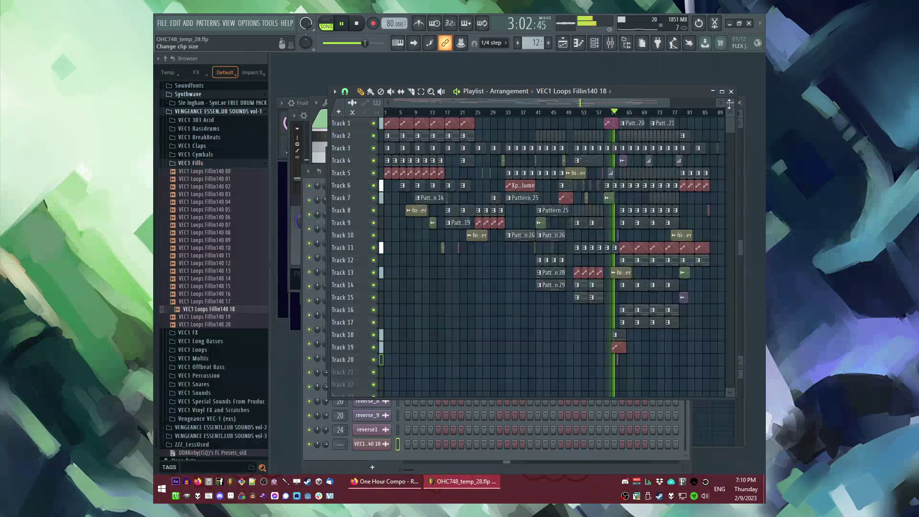
{"action": "right_click", "coordinate": [729, 104]}
{"action": "scroll", "coordinate": [658, 269], "scroll_direction": "down", "scroll_amount": 10}
{"action": "scroll", "coordinate": [626, 345], "scroll_direction": "up", "scroll_amount": 12}
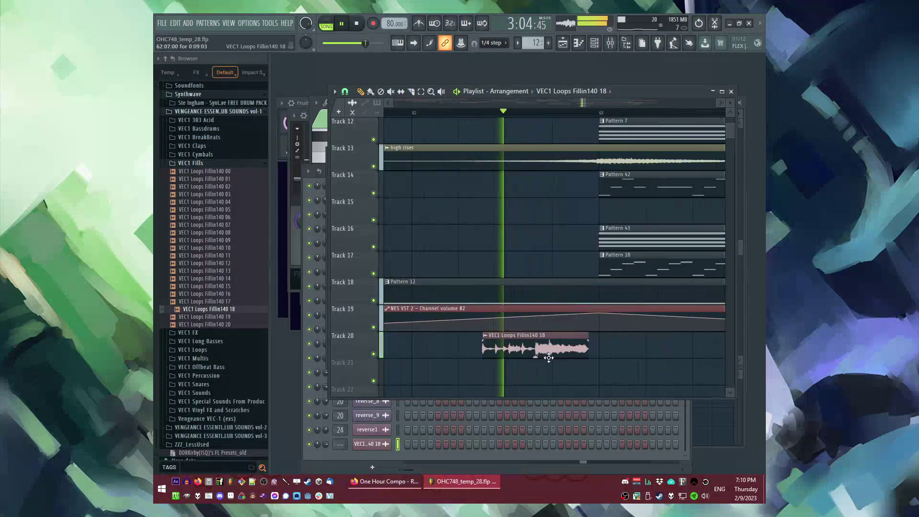
Reposition the Fillin140 18 clip on track 20 to start at the middle of bar 62 and play it.
{"action": "right_click", "coordinate": [536, 355]}
{"action": "key", "text": "space"}
{"action": "left_click", "coordinate": [514, 346]}
{"action": "left_click", "coordinate": [493, 112]}
{"action": "key", "text": "space"}
Time-stretch the Fillin140 18 clip so that it ends at bar 63.
{"action": "scroll", "coordinate": [496, 249], "scroll_direction": "down", "scroll_amount": 2}
{"action": "double_click", "coordinate": [526, 352]}
{"action": "key", "text": "space"}
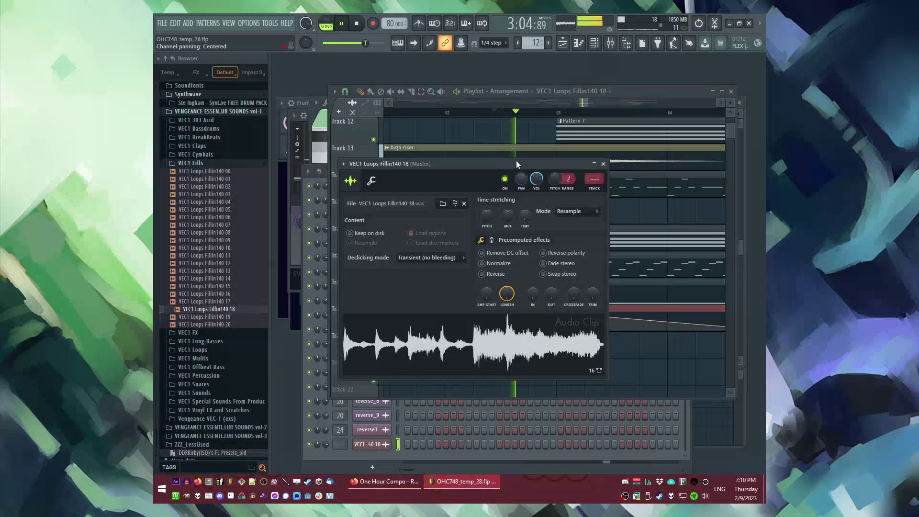
{"action": "left_click_drag", "start_coordinate": [516, 165], "coordinate": [504, 83]}
{"action": "key", "text": "space"}
{"action": "left_click_drag", "start_coordinate": [514, 135], "coordinate": [514, 140]}
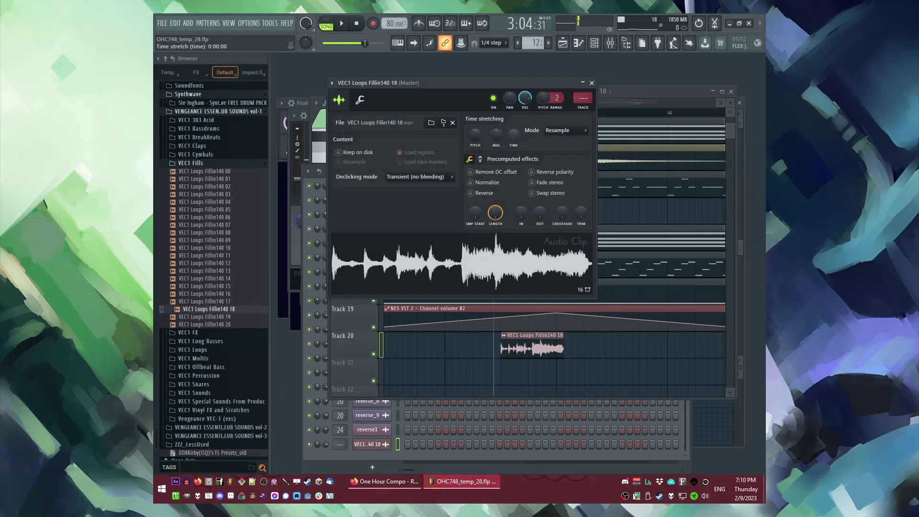
{"action": "left_click_drag", "start_coordinate": [516, 135], "coordinate": [517, 131]}
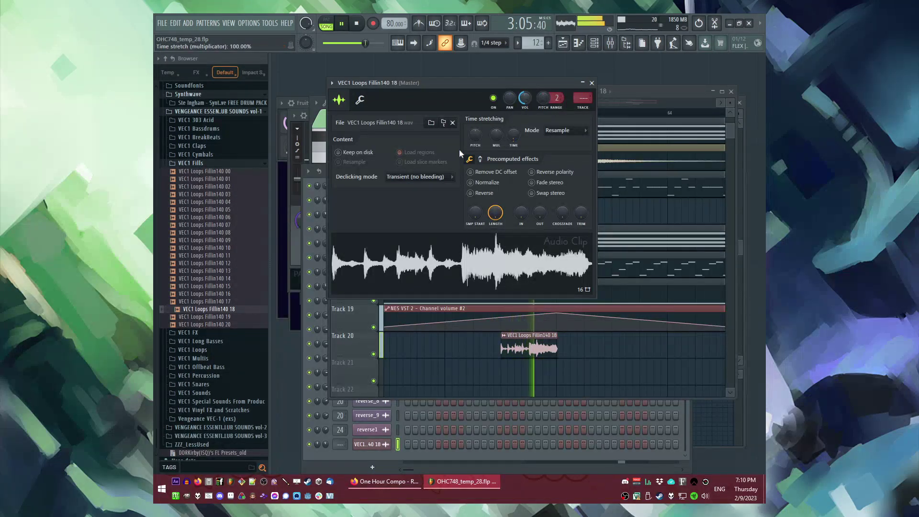
Audition more fills, place VEC1 Loops Fillin140 05 on track 20 from the middle of bar 62, and play it.
{"action": "left_click", "coordinate": [221, 317]}
{"action": "left_click", "coordinate": [222, 325]}
{"action": "left_click", "coordinate": [224, 209]}
{"action": "left_click_drag", "start_coordinate": [220, 213], "coordinate": [551, 341]}
{"action": "key", "text": "space"}
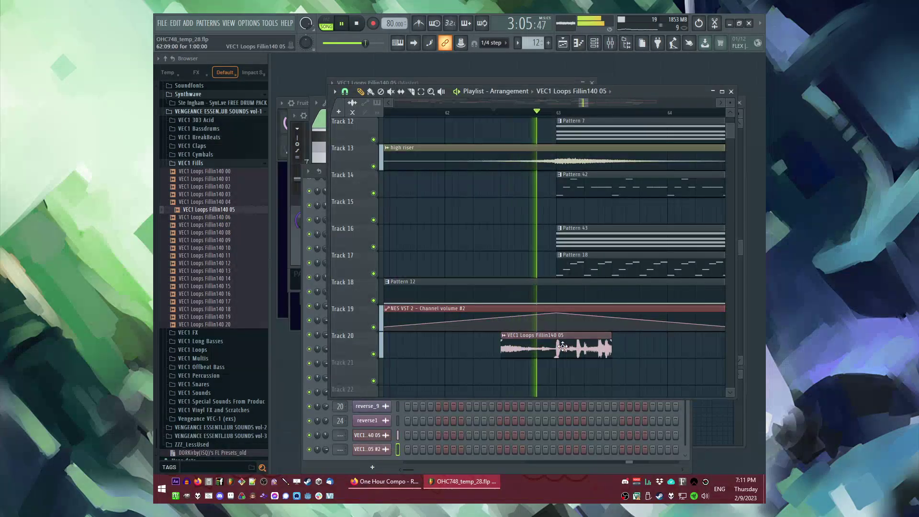
Time-stretch the Fillin140 05 clip on track 20 so that it ends at bar 63.
{"action": "double_click", "coordinate": [562, 346]}
{"action": "key", "text": "space"}
{"action": "left_click_drag", "start_coordinate": [513, 134], "coordinate": [518, 149]}
{"action": "key", "text": "space"}
{"action": "key", "text": "space"}
{"action": "right_click", "coordinate": [572, 360]}
Lower the Fillin140 05 channel volume to 32%.
{"action": "scroll", "coordinate": [565, 360], "scroll_direction": "up", "scroll_amount": 5}
{"action": "scroll", "coordinate": [567, 361], "scroll_direction": "down", "scroll_amount": 3}
{"action": "double_click", "coordinate": [508, 353]}
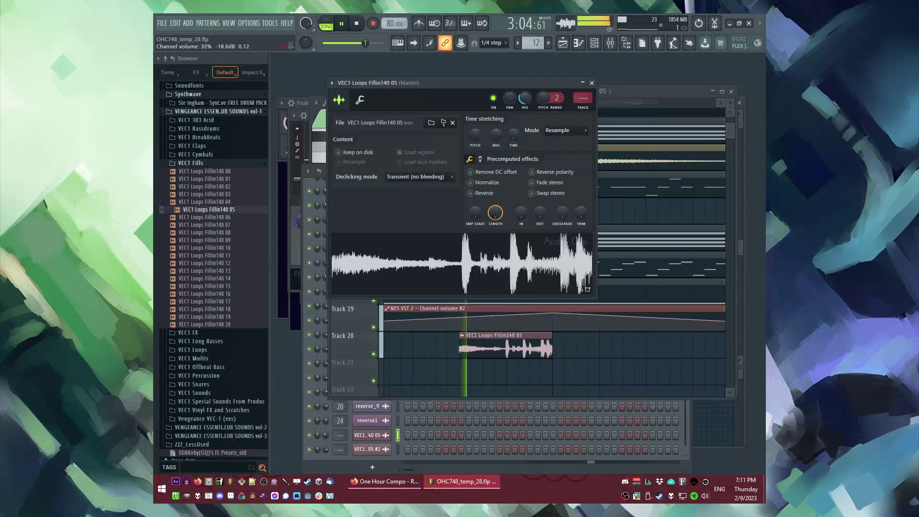
{"action": "right_click", "coordinate": [618, 360]}
Play the arrangement from bar 62 into bar 63 and check the fill against the other tracks.
{"action": "scroll", "coordinate": [624, 369], "scroll_direction": "up", "scroll_amount": 7}
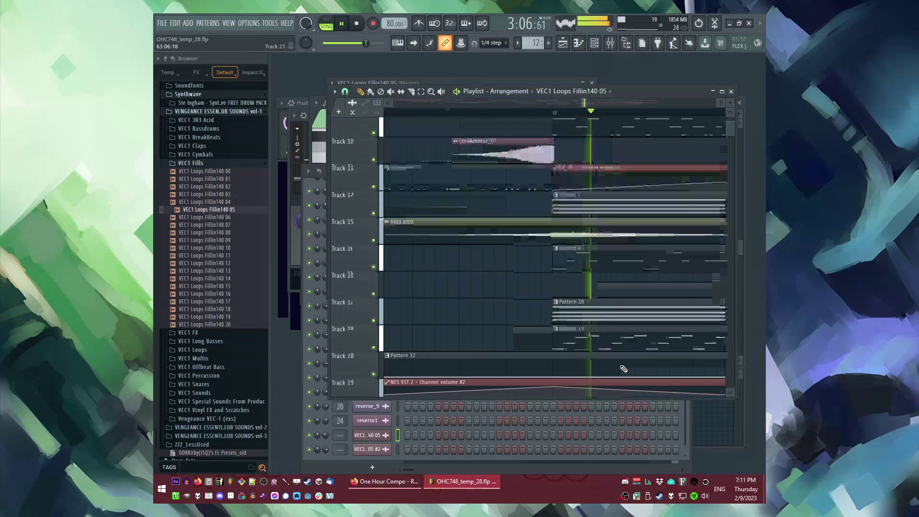
{"action": "scroll", "coordinate": [496, 285], "scroll_direction": "down", "scroll_amount": 3}
{"action": "scroll", "coordinate": [495, 276], "scroll_direction": "down", "scroll_amount": 2}
{"action": "left_click", "coordinate": [470, 113]}
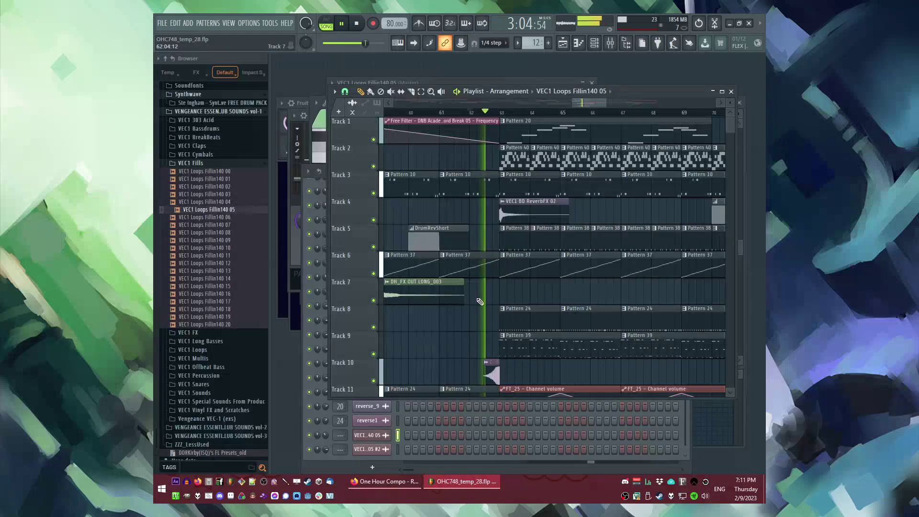
{"action": "scroll", "coordinate": [534, 258], "scroll_direction": "down", "scroll_amount": 3}
{"action": "scroll", "coordinate": [534, 259], "scroll_direction": "up", "scroll_amount": 3}
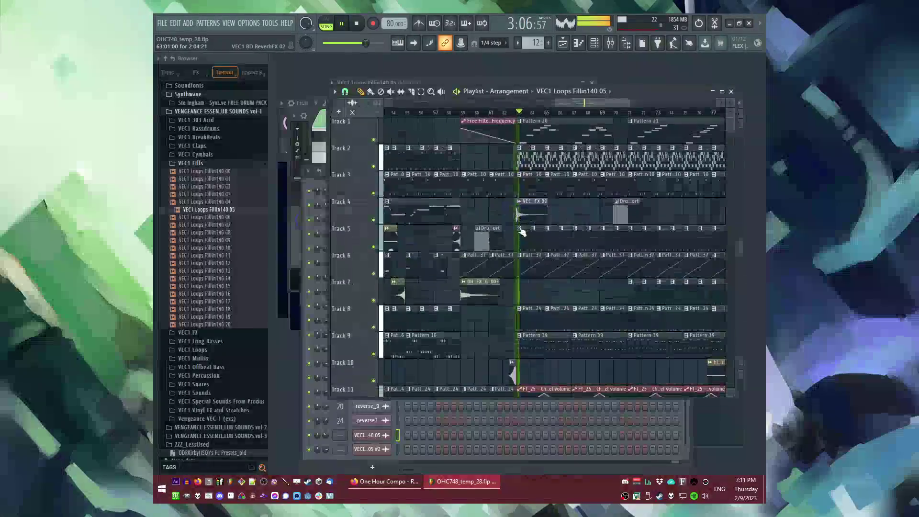
{"action": "scroll", "coordinate": [572, 261], "scroll_direction": "down", "scroll_amount": 4}
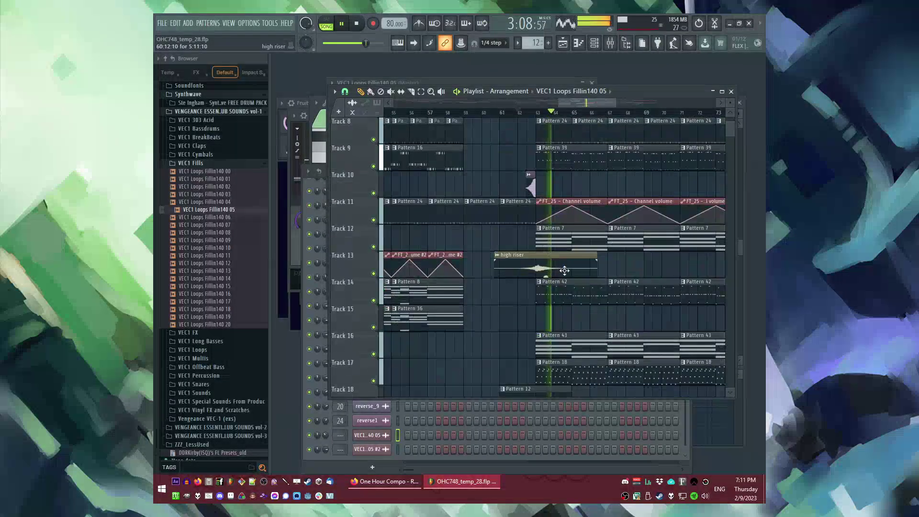
Listen to Pattern 42 and Pattern 39 on their own, and return to song playback.
{"action": "double_click", "coordinate": [555, 300]}
{"action": "key", "text": "l"}
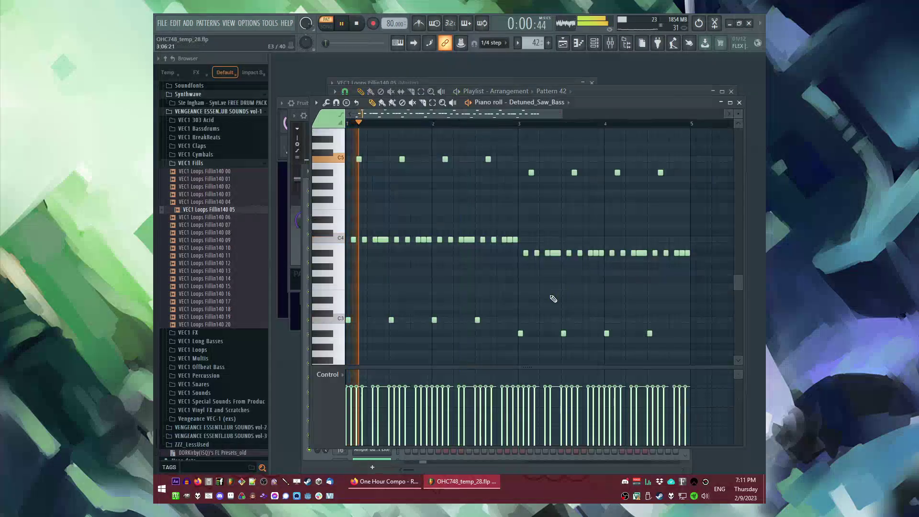
{"action": "key", "text": "F5"}
{"action": "scroll", "coordinate": [555, 215], "scroll_direction": "up", "scroll_amount": 3}
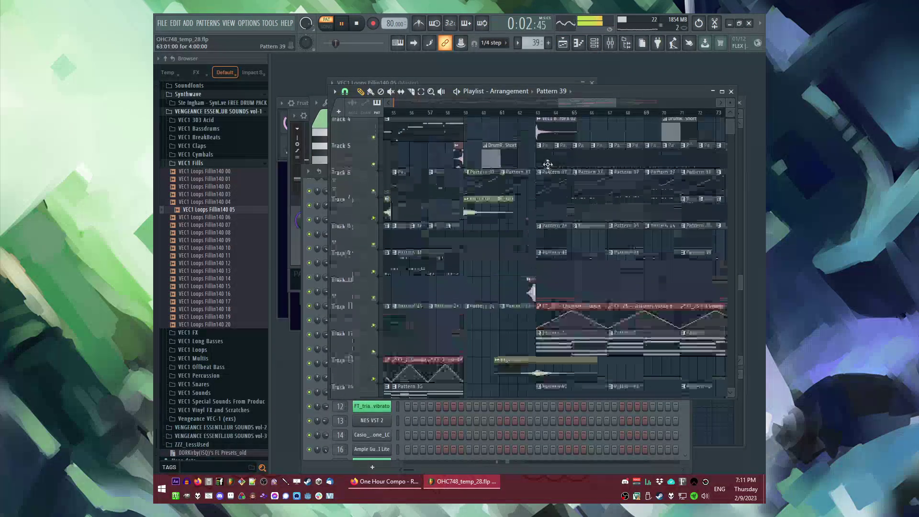
{"action": "key", "text": "l"}
{"action": "scroll", "coordinate": [576, 245], "scroll_direction": "down", "scroll_amount": 2}
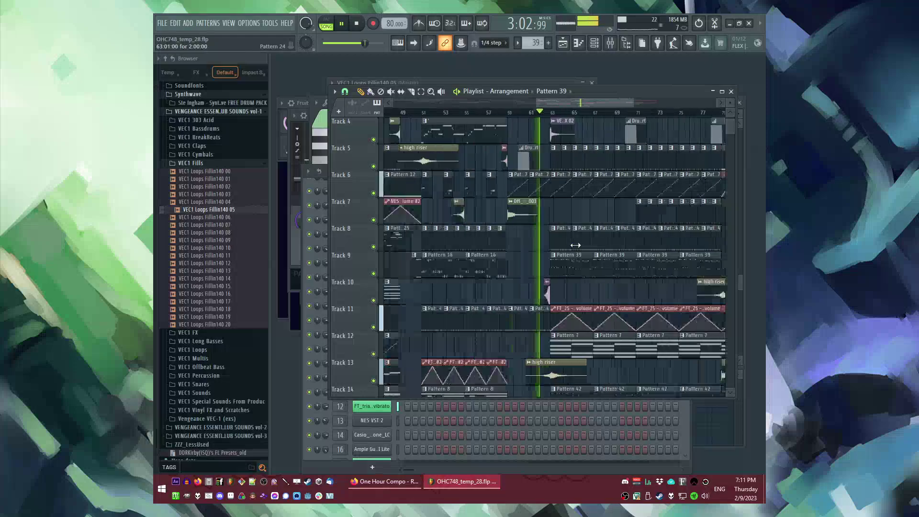
Pick Pattern 15 from track 9 near bar 50 and place another clip of it on track 9 at bar 62.
{"action": "left_click", "coordinate": [420, 114]}
{"action": "left_click", "coordinate": [416, 261]}
{"action": "scroll", "coordinate": [555, 286], "scroll_direction": "up", "scroll_amount": 2}
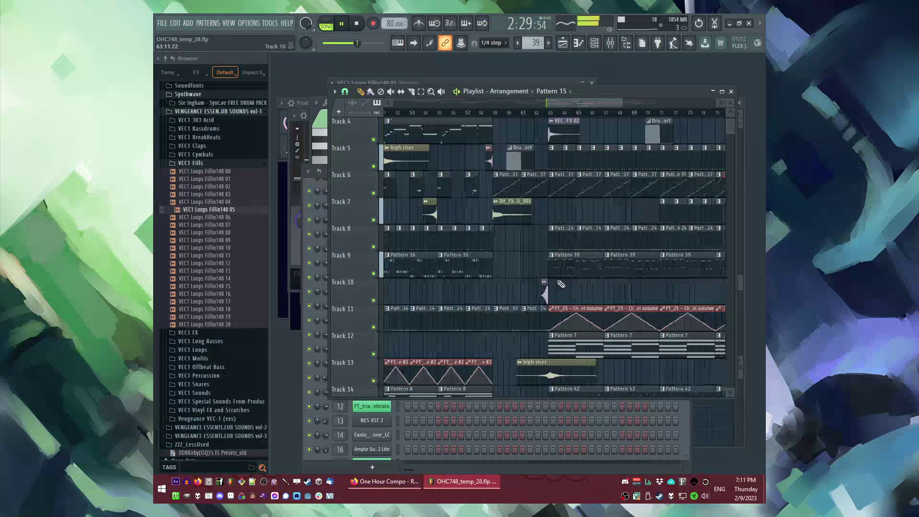
{"action": "left_click", "coordinate": [525, 267]}
{"action": "scroll", "coordinate": [536, 267], "scroll_direction": "up", "scroll_amount": 3}
{"action": "left_click_drag", "start_coordinate": [551, 267], "coordinate": [555, 268]}
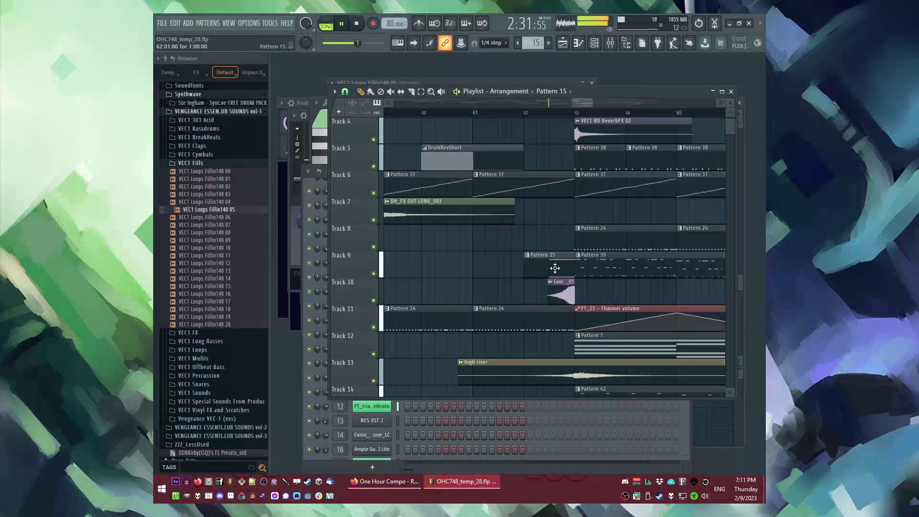
Save the project as the new version OHC748_temp_29.flp and play from bar 50.
{"action": "scroll", "coordinate": [553, 125], "scroll_direction": "down", "scroll_amount": 4}
{"action": "key", "text": "ctrl+n"}
{"action": "left_click_drag", "start_coordinate": [407, 129], "coordinate": [478, 120]}
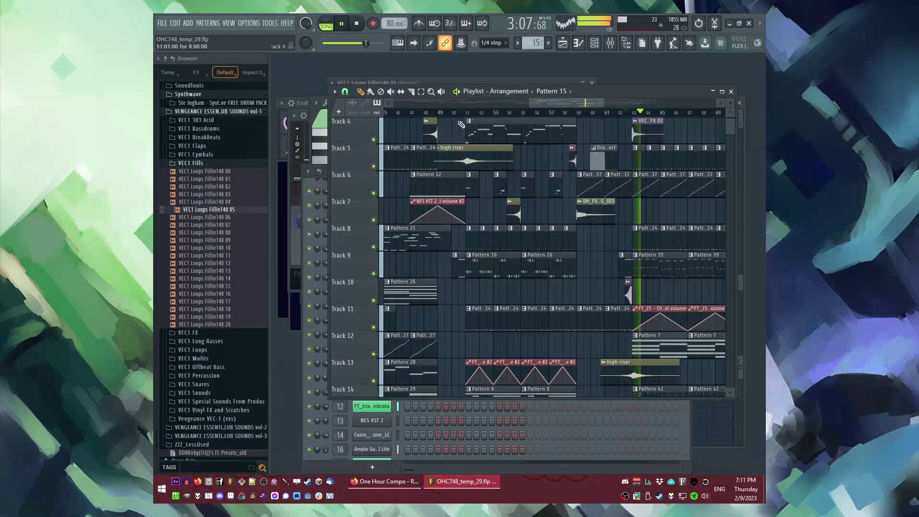
{"action": "left_click", "coordinate": [465, 116]}
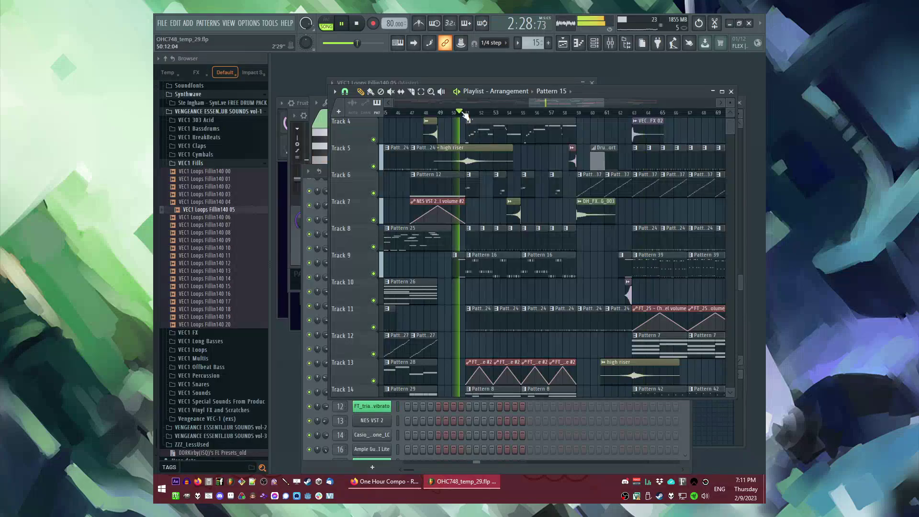
Play the sections from bars 44 and 51, compare their layers across the tracks, and lower the system volume.
{"action": "scroll", "coordinate": [455, 219], "scroll_direction": "up", "scroll_amount": 3}
{"action": "scroll", "coordinate": [527, 231], "scroll_direction": "down", "scroll_amount": 3}
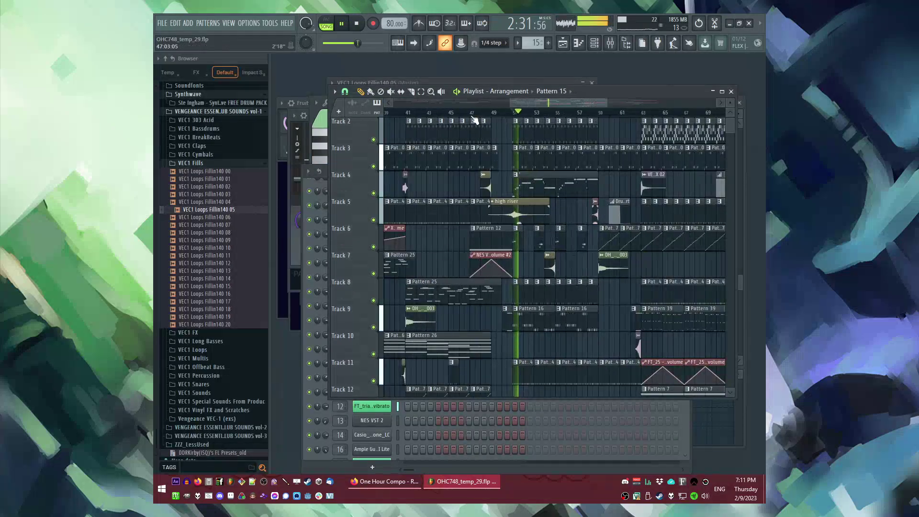
{"action": "scroll", "coordinate": [472, 117], "scroll_direction": "left", "scroll_amount": 1}
{"action": "left_click", "coordinate": [453, 114]}
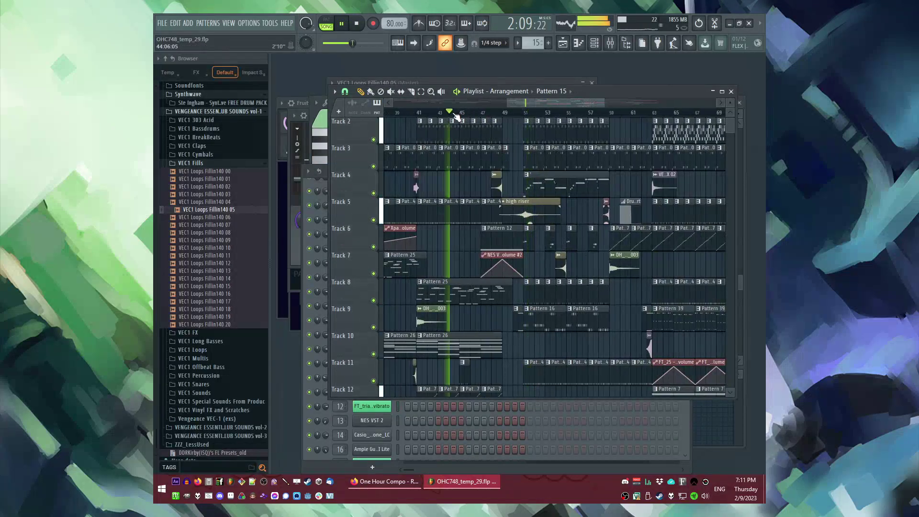
{"action": "left_click", "coordinate": [525, 114]}
{"action": "scroll", "coordinate": [558, 226], "scroll_direction": "down", "scroll_amount": 4}
{"action": "scroll", "coordinate": [566, 228], "scroll_direction": "up", "scroll_amount": 3}
{"action": "scroll", "coordinate": [550, 249], "scroll_direction": "up", "scroll_amount": 5}
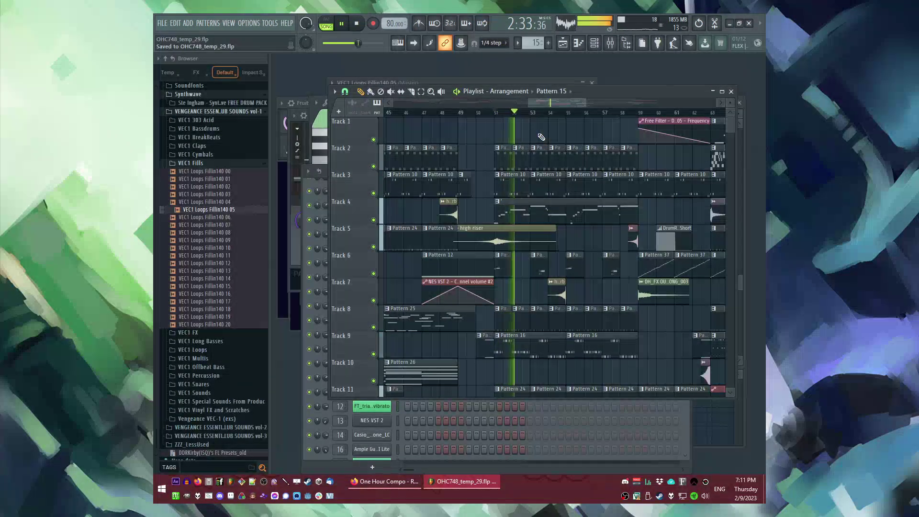
{"action": "key", "text": "XF86AudioLowerVolume"}
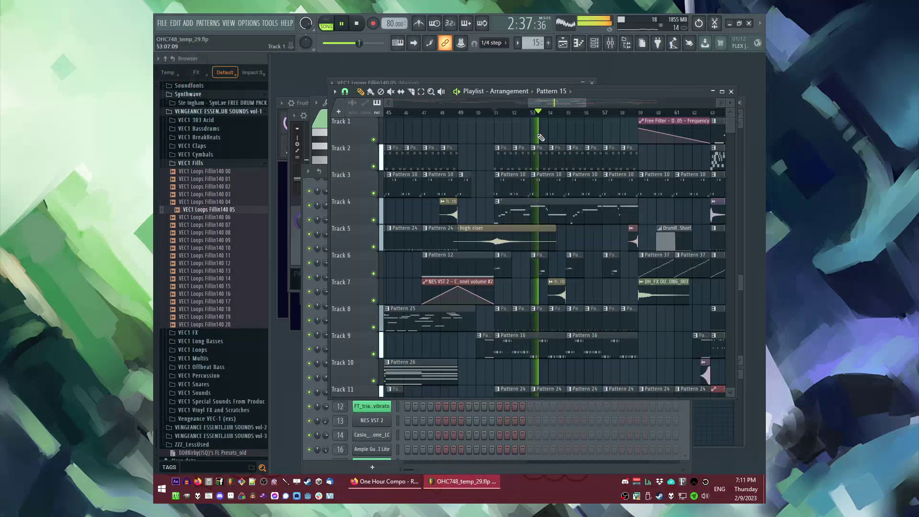
Open Pattern 31 from track 8 at bar 51 and play it on its own with its drum channels shown.
{"action": "scroll", "coordinate": [527, 168], "scroll_direction": "down", "scroll_amount": 3}
{"action": "scroll", "coordinate": [516, 192], "scroll_direction": "up", "scroll_amount": 3}
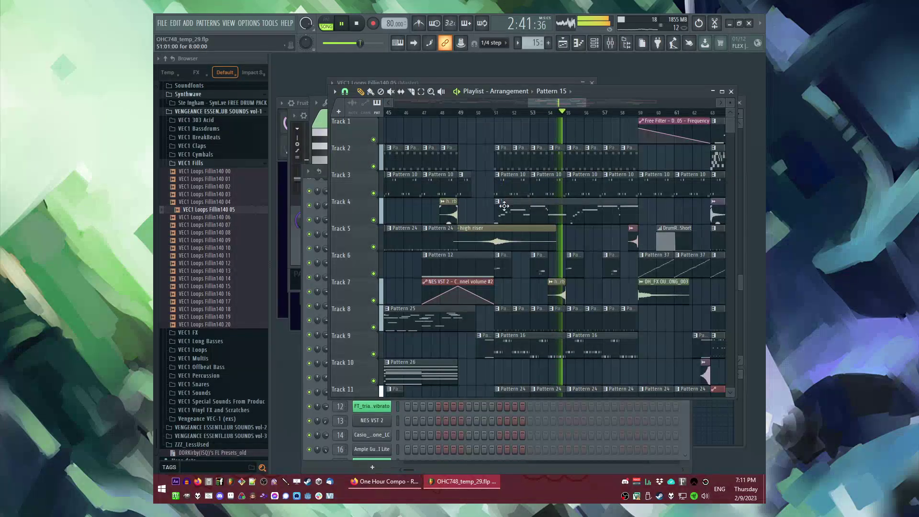
{"action": "double_click", "coordinate": [504, 322]}
{"action": "key", "text": "l"}
{"action": "key", "text": "F6"}
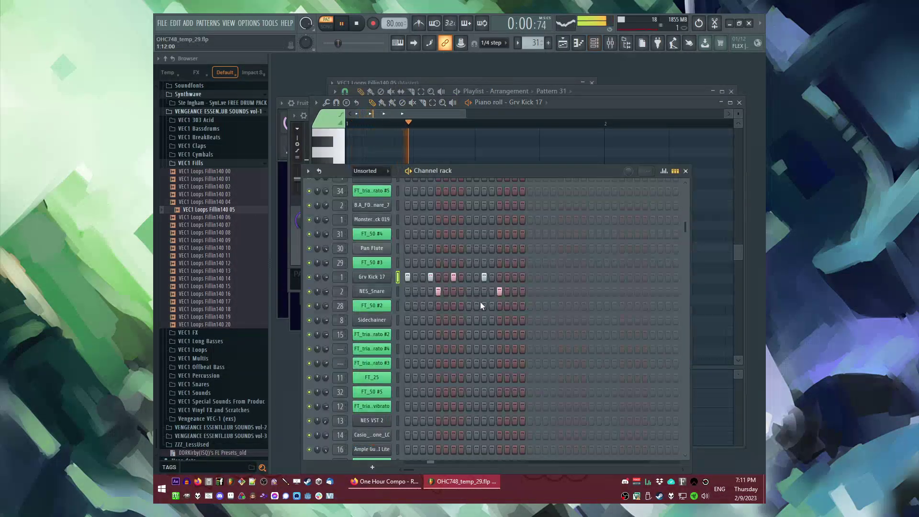
Browse the drum sample folders and audition the snares around FPC Snare 3 in the Snares folder.
{"action": "scroll", "coordinate": [210, 273], "scroll_direction": "up", "scroll_amount": 15}
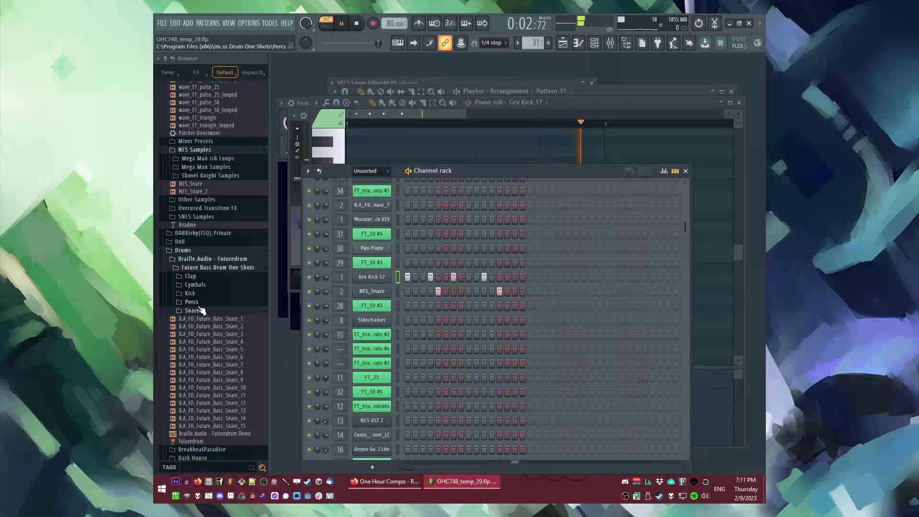
{"action": "scroll", "coordinate": [191, 239], "scroll_direction": "down", "scroll_amount": 15}
{"action": "left_click", "coordinate": [186, 232]}
{"action": "left_click", "coordinate": [197, 270]}
{"action": "left_click", "coordinate": [198, 271]}
{"action": "left_click", "coordinate": [204, 400]}
{"action": "key", "text": "space"}
{"action": "left_click", "coordinate": [208, 416]}
{"action": "scroll", "coordinate": [209, 416], "scroll_direction": "down", "scroll_amount": 5}
{"action": "left_click", "coordinate": [204, 278]}
{"action": "left_click", "coordinate": [201, 255]}
{"action": "left_click", "coordinate": [200, 285]}
{"action": "left_click", "coordinate": [200, 247]}
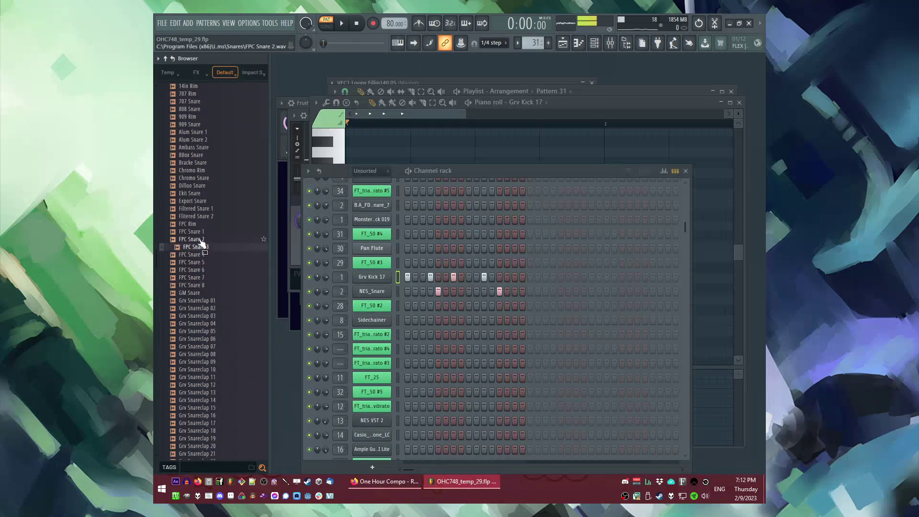
Add FPC Snare 1 as a new channel below NES_Snare with hits on steps 5 and 13, and play the pattern.
{"action": "left_click_drag", "start_coordinate": [194, 231], "coordinate": [380, 300]}
{"action": "left_click", "coordinate": [438, 306]}
{"action": "key", "text": "space"}
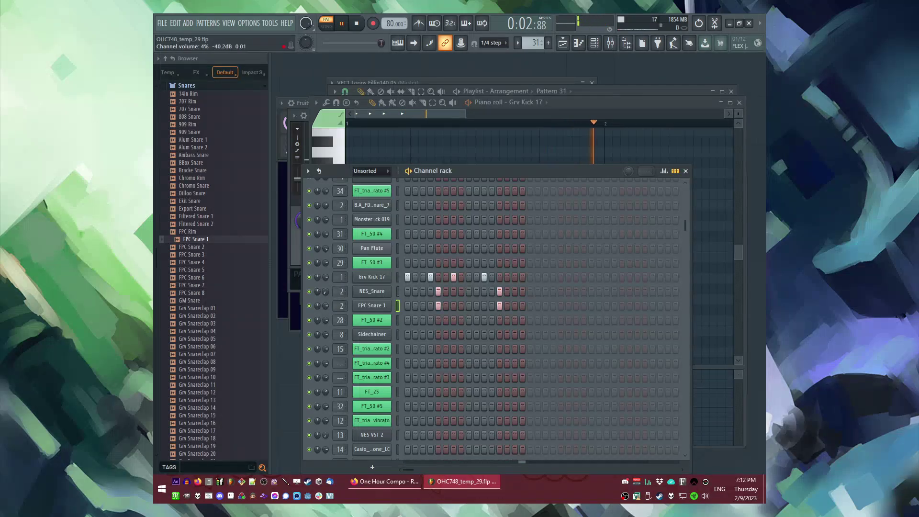
Route FPC Snare 1 to the Filler 1 mixer track, set its Fruity Reeverb 2 room size to 61, and play the song from bar 51.
{"action": "double_click", "coordinate": [341, 302]}
{"action": "left_click", "coordinate": [660, 300]}
{"action": "left_click", "coordinate": [514, 241], "text": "alt"}
{"action": "left_click_drag", "start_coordinate": [391, 252], "coordinate": [391, 248]}
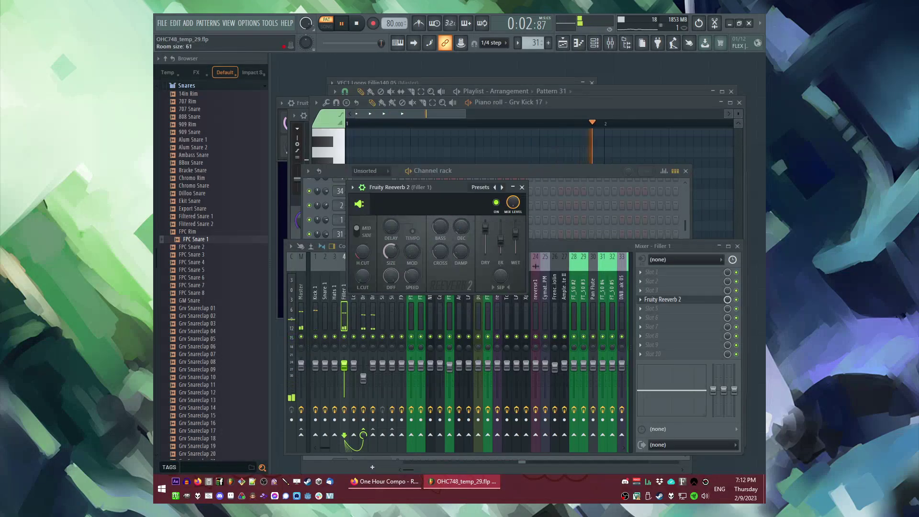
{"action": "key", "text": "F5"}
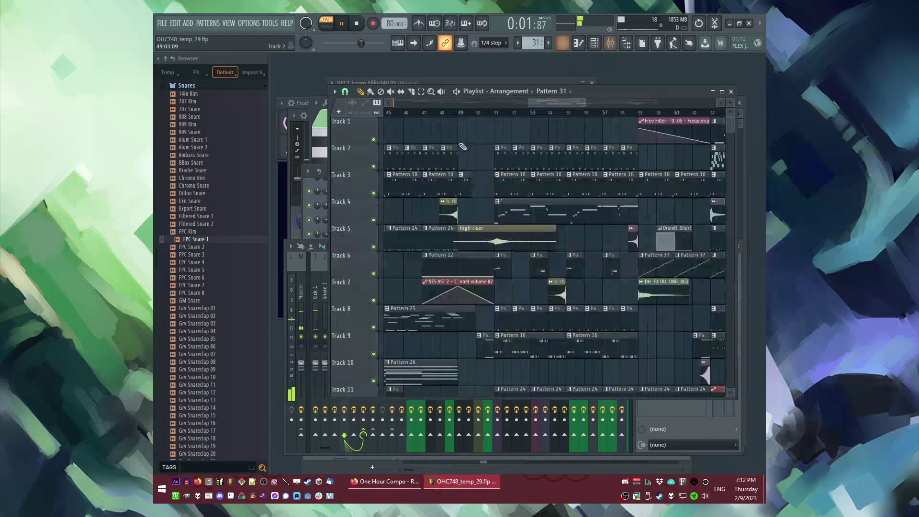
{"action": "left_click", "coordinate": [501, 115]}
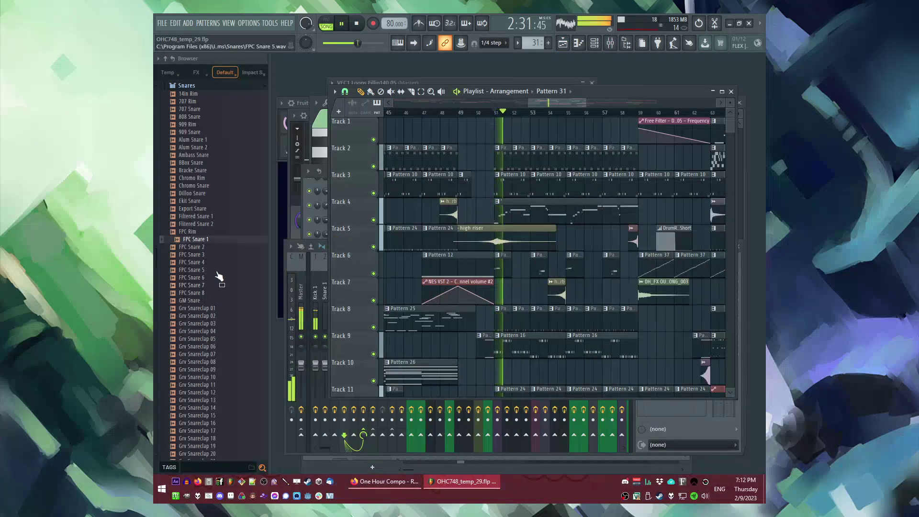
Audition more FPC snares and add FPC Snare 8 as a channel below FPC Snare 1, with hits on steps 5 and 13.
{"action": "key", "text": "F9"}
{"action": "key", "text": "F6"}
{"action": "left_click", "coordinate": [207, 293]}
{"action": "key", "text": "Up"}
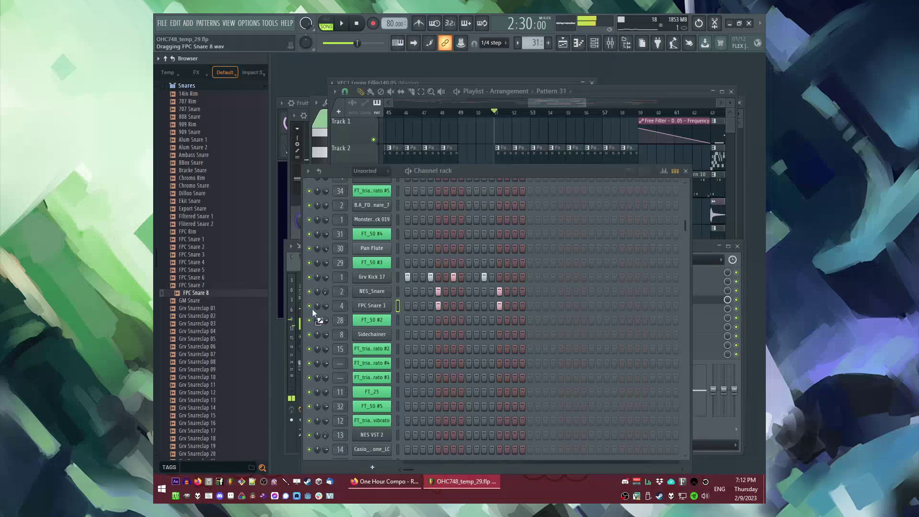
{"action": "left_click_drag", "start_coordinate": [359, 314], "coordinate": [360, 317]}
{"action": "left_click", "coordinate": [225, 278]}
{"action": "left_click", "coordinate": [221, 270]}
{"action": "left_click", "coordinate": [218, 263]}
{"action": "left_click", "coordinate": [438, 320]}
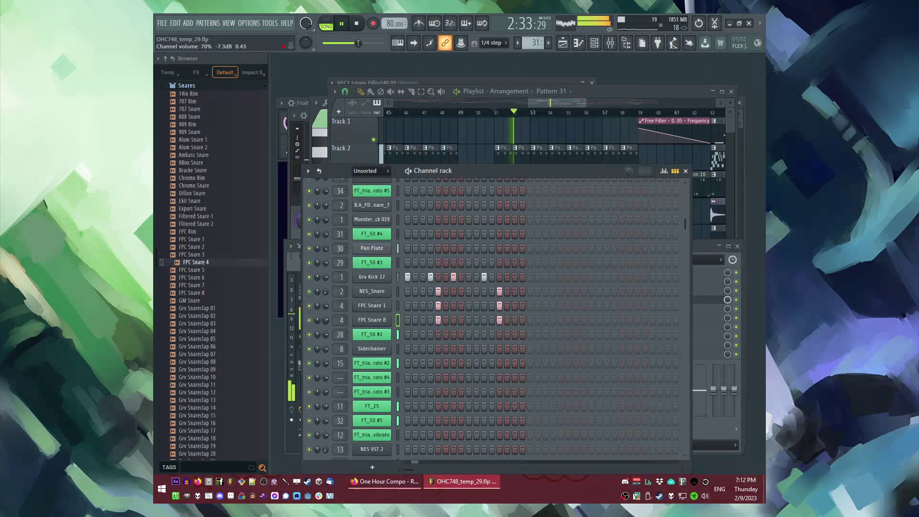
Try layering Pattern 37 on track 10 with four two-bar clips across bars 51 to 58.
{"action": "key", "text": "F5"}
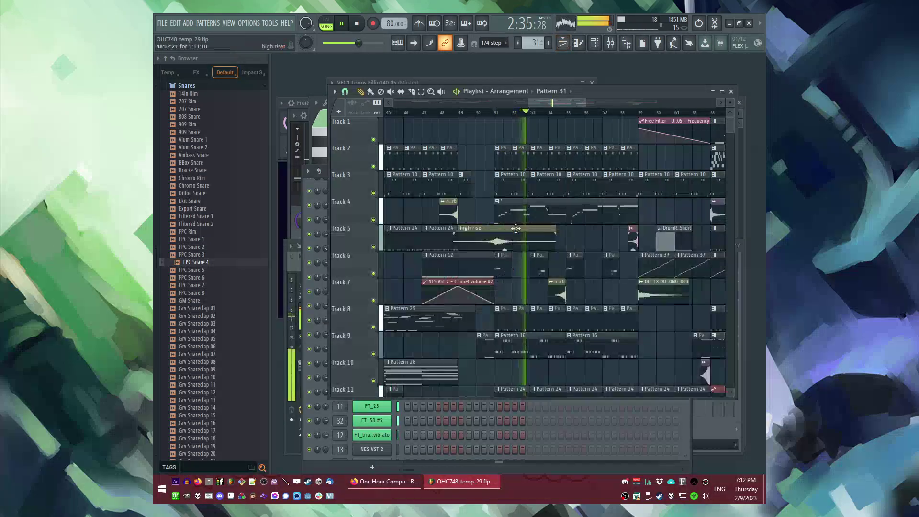
{"action": "scroll", "coordinate": [488, 202], "scroll_direction": "down", "scroll_amount": 7}
{"action": "scroll", "coordinate": [510, 235], "scroll_direction": "up", "scroll_amount": 2}
{"action": "scroll", "coordinate": [522, 246], "scroll_direction": "down", "scroll_amount": 5}
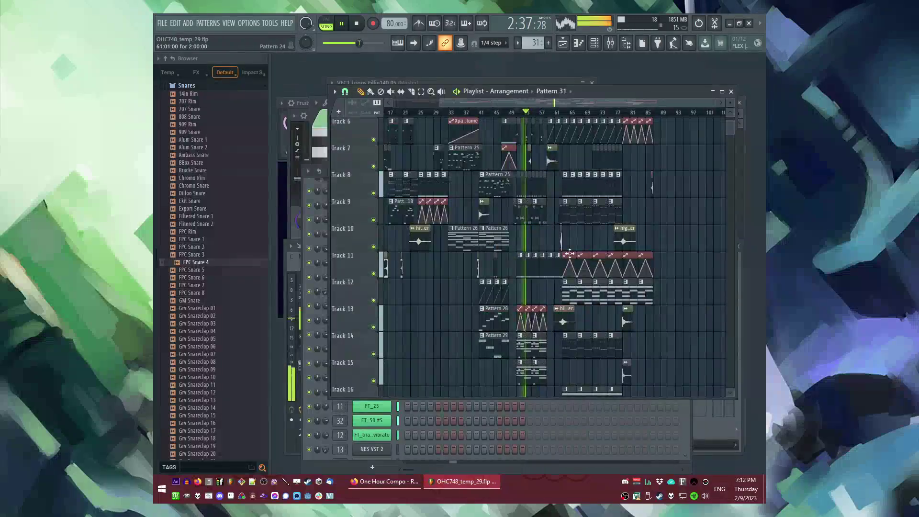
{"action": "scroll", "coordinate": [554, 253], "scroll_direction": "up", "scroll_amount": 3}
{"action": "scroll", "coordinate": [589, 157], "scroll_direction": "up", "scroll_amount": 1}
{"action": "left_click", "coordinate": [586, 157]}
{"action": "scroll", "coordinate": [585, 157], "scroll_direction": "down", "scroll_amount": 2}
{"action": "scroll", "coordinate": [556, 197], "scroll_direction": "down", "scroll_amount": 2}
{"action": "scroll", "coordinate": [521, 231], "scroll_direction": "up", "scroll_amount": 3}
{"action": "left_click_drag", "start_coordinate": [483, 214], "coordinate": [538, 209]}
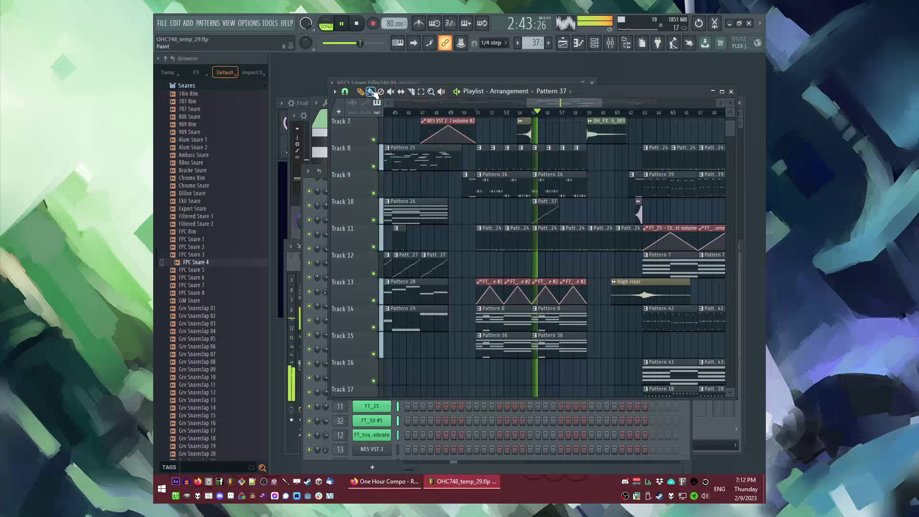
{"action": "left_click_drag", "start_coordinate": [568, 217], "coordinate": [479, 215]}
{"action": "scroll", "coordinate": [558, 223], "scroll_direction": "up", "scroll_amount": 4}
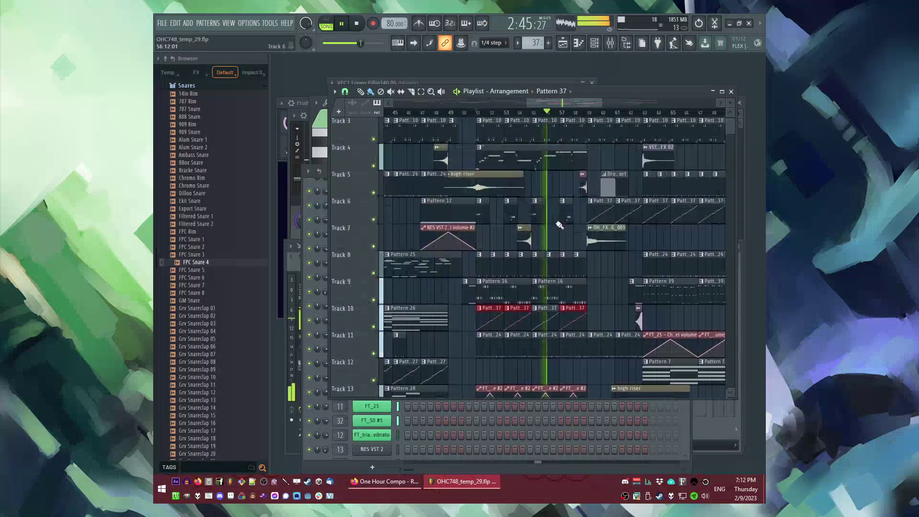
Compare the layers across all tracks around bars 51 to 77 and replay the song from bar 51.
{"action": "scroll", "coordinate": [494, 239], "scroll_direction": "down", "scroll_amount": 2}
{"action": "scroll", "coordinate": [474, 235], "scroll_direction": "down", "scroll_amount": 2}
{"action": "scroll", "coordinate": [522, 215], "scroll_direction": "up", "scroll_amount": 2}
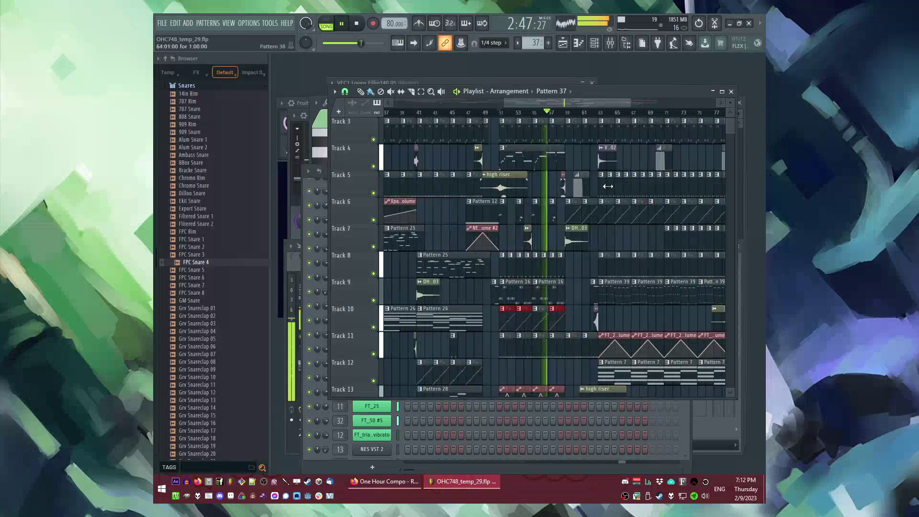
{"action": "scroll", "coordinate": [538, 222], "scroll_direction": "down", "scroll_amount": 10}
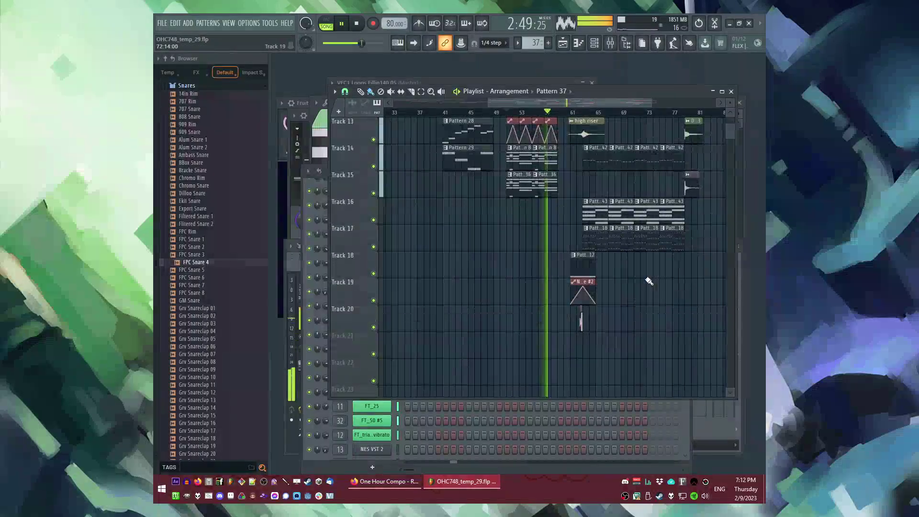
{"action": "scroll", "coordinate": [599, 263], "scroll_direction": "up", "scroll_amount": 9}
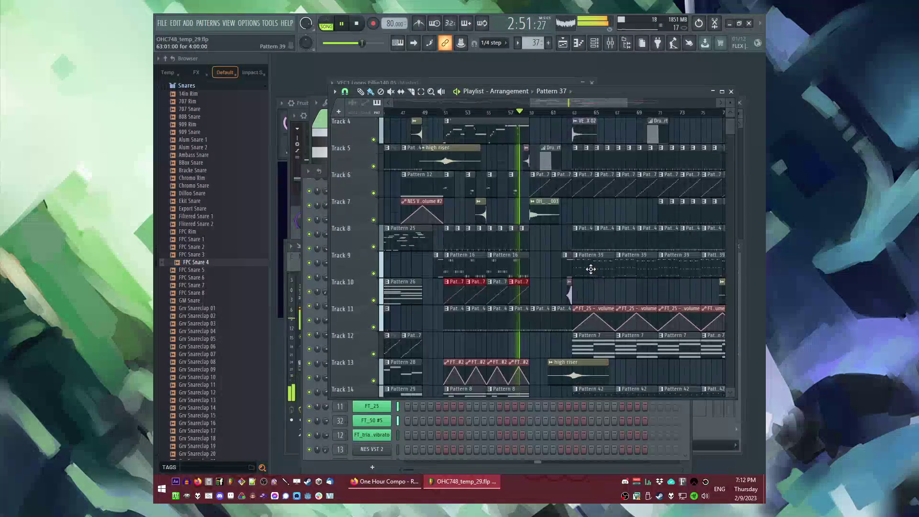
{"action": "scroll", "coordinate": [551, 222], "scroll_direction": "up", "scroll_amount": 3}
{"action": "left_click", "coordinate": [522, 219]}
{"action": "scroll", "coordinate": [494, 234], "scroll_direction": "down", "scroll_amount": 5}
{"action": "scroll", "coordinate": [451, 262], "scroll_direction": "up", "scroll_amount": 2}
{"action": "left_click", "coordinate": [443, 114]}
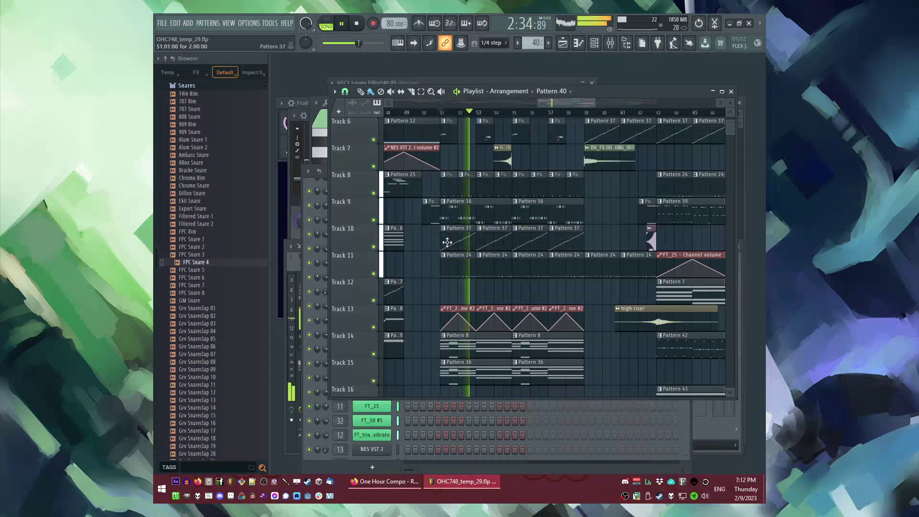
Listen to Pattern 37 on its own, remove its clips from track 10 across bars 51 to 58, and return to song playback.
{"action": "double_click", "coordinate": [447, 243]}
{"action": "key", "text": "Escape"}
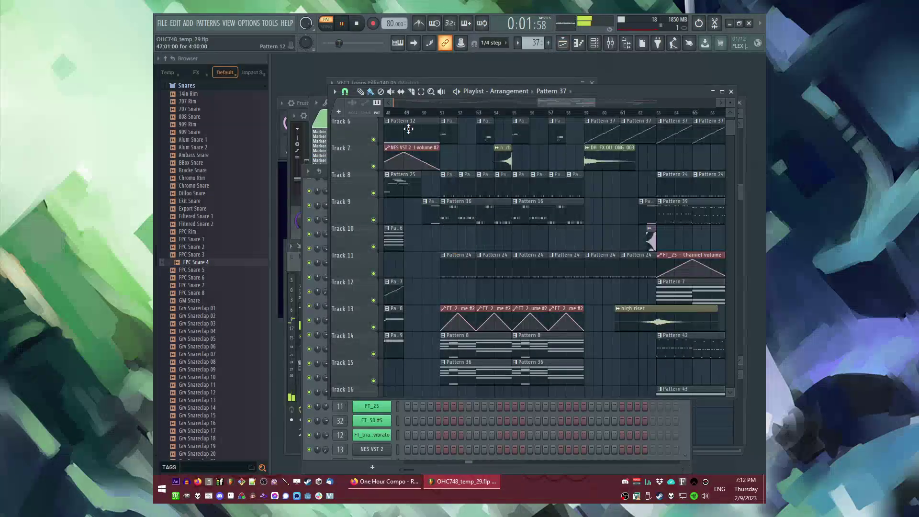
{"action": "scroll", "coordinate": [463, 148], "scroll_direction": "up", "scroll_amount": 5}
{"action": "scroll", "coordinate": [443, 192], "scroll_direction": "up", "scroll_amount": 3}
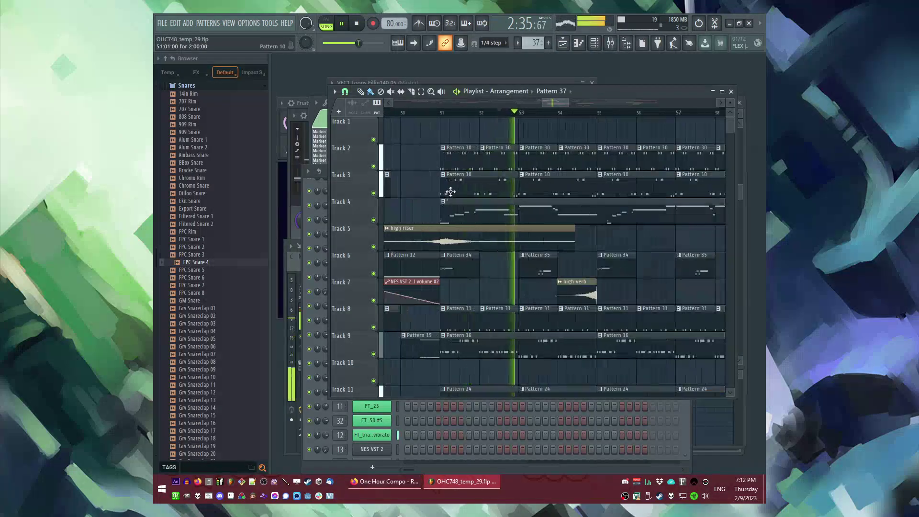
Create a new pattern with its default name and try a clip at bar 51.
{"action": "scroll", "coordinate": [472, 220], "scroll_direction": "down", "scroll_amount": 5}
{"action": "left_click", "coordinate": [473, 269]}
{"action": "key", "text": "F4"}
{"action": "key", "text": "Return"}
{"action": "left_click", "coordinate": [443, 292]}
{"action": "right_click", "coordinate": [443, 293]}
Paint a row of one-bar pattern clips on track 10 from bar 51 to bar 58.
{"action": "scroll", "coordinate": [448, 292], "scroll_direction": "down", "scroll_amount": 4}
{"action": "scroll", "coordinate": [450, 294], "scroll_direction": "down", "scroll_amount": 2}
{"action": "scroll", "coordinate": [527, 281], "scroll_direction": "down", "scroll_amount": 6}
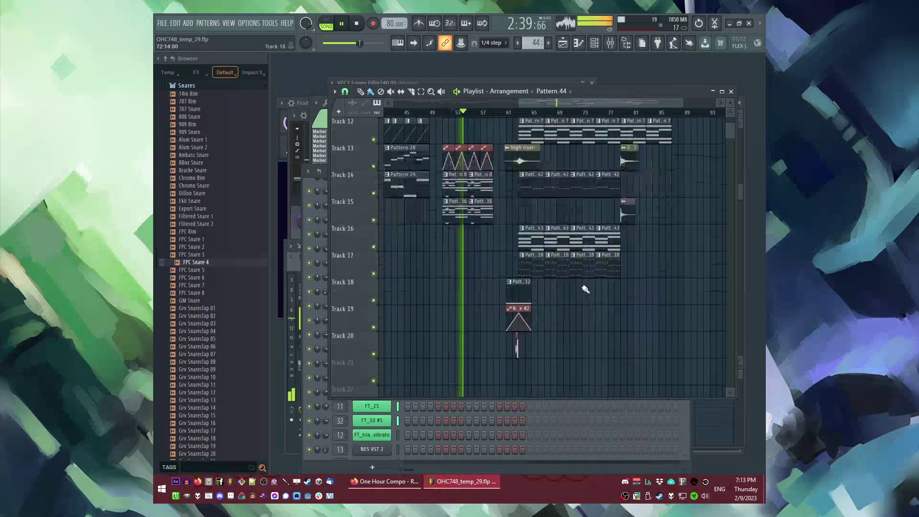
{"action": "scroll", "coordinate": [587, 288], "scroll_direction": "up", "scroll_amount": 6}
{"action": "scroll", "coordinate": [448, 278], "scroll_direction": "up", "scroll_amount": 3}
{"action": "left_click_drag", "start_coordinate": [441, 240], "coordinate": [544, 244]}
{"action": "scroll", "coordinate": [465, 241], "scroll_direction": "up", "scroll_amount": 2}
{"action": "left_click", "coordinate": [502, 293], "text": "ctrl"}
Play the song's ending from bar 84 and save the project.
{"action": "scroll", "coordinate": [479, 275], "scroll_direction": "up", "scroll_amount": 5}
{"action": "scroll", "coordinate": [458, 259], "scroll_direction": "down", "scroll_amount": 3}
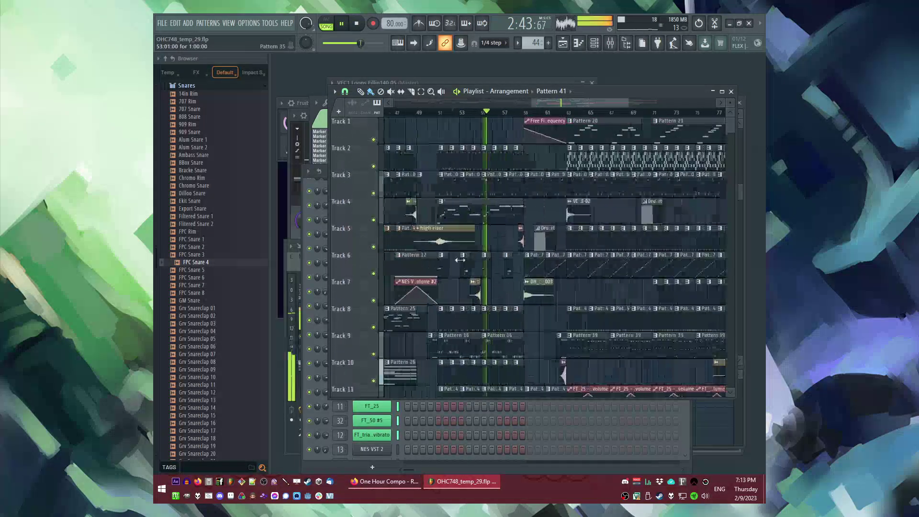
{"action": "left_click_drag", "start_coordinate": [543, 102], "coordinate": [599, 105]}
{"action": "left_click", "coordinate": [585, 112]}
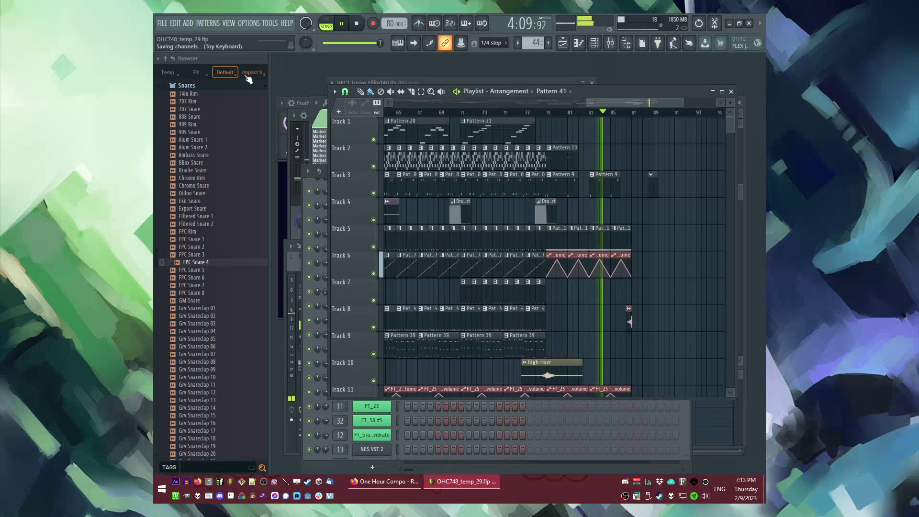
Export the full song to the Desktop as the wave file OHC748_temp_29.wav and start rendering.
{"action": "left_click", "coordinate": [162, 23]}
{"action": "mouse_move", "coordinate": [191, 115]}
{"action": "left_click", "coordinate": [292, 127]}
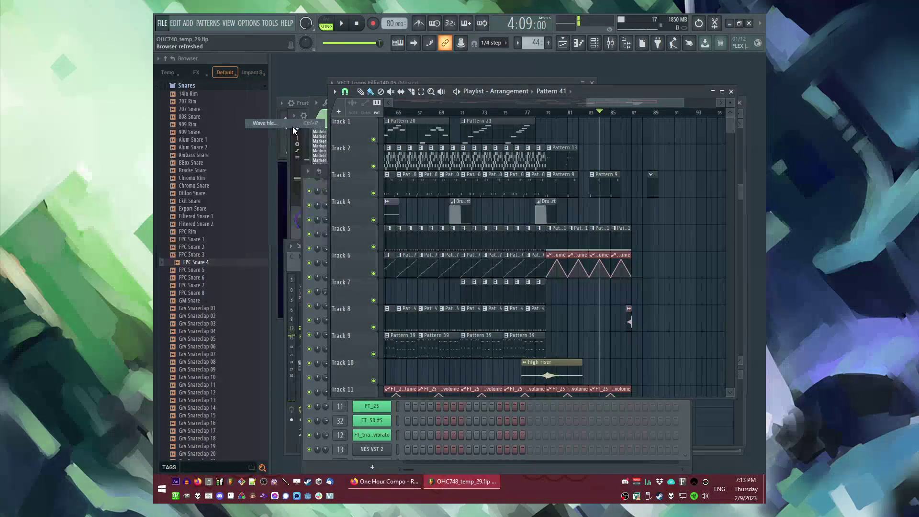
{"action": "left_click_drag", "start_coordinate": [262, 123], "coordinate": [261, 71]}
{"action": "left_click", "coordinate": [192, 84]}
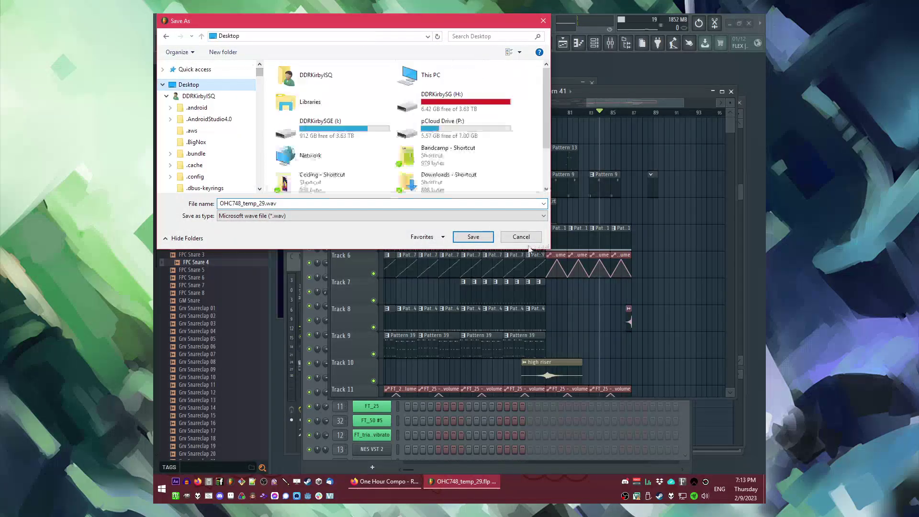
{"action": "left_click", "coordinate": [473, 236]}
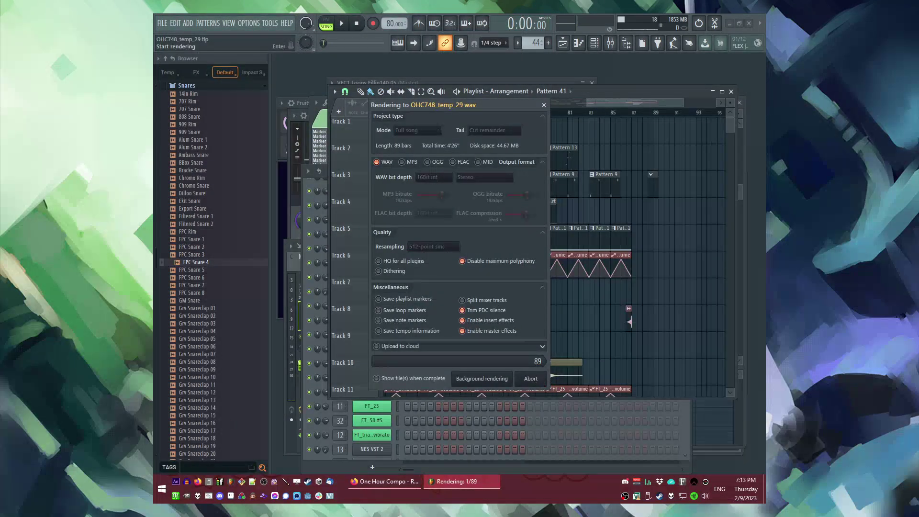